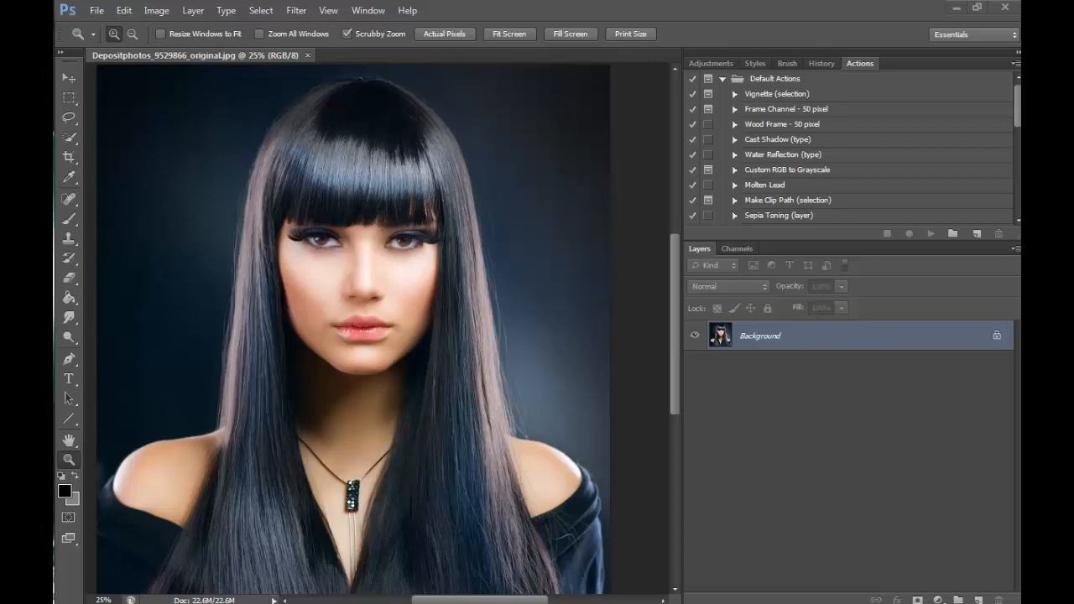
pyautogui.scroll(-5, 679, 289)
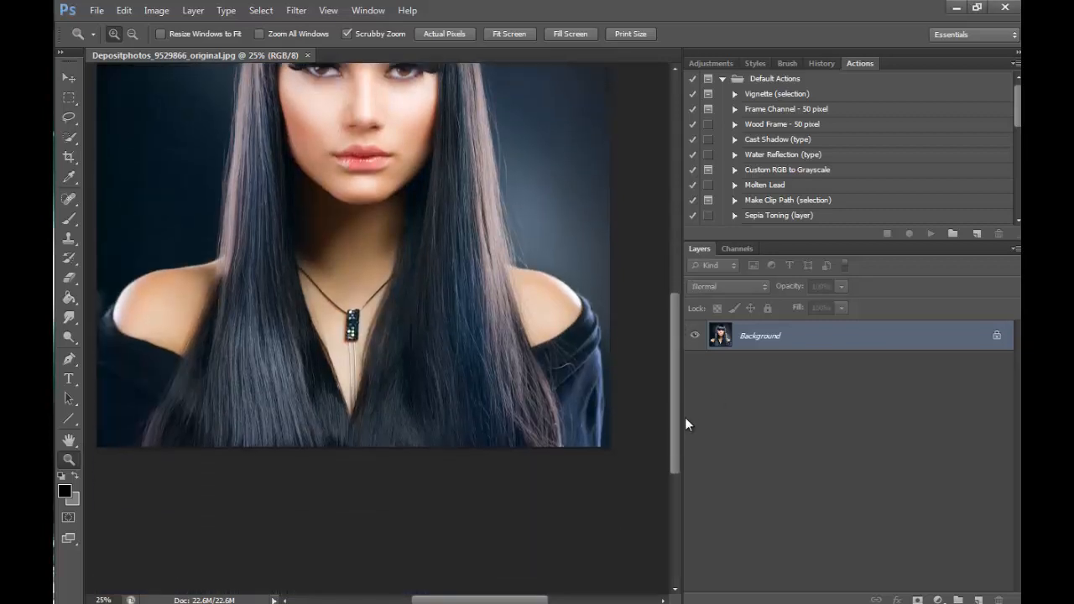
pyautogui.scroll(3, 658, 359)
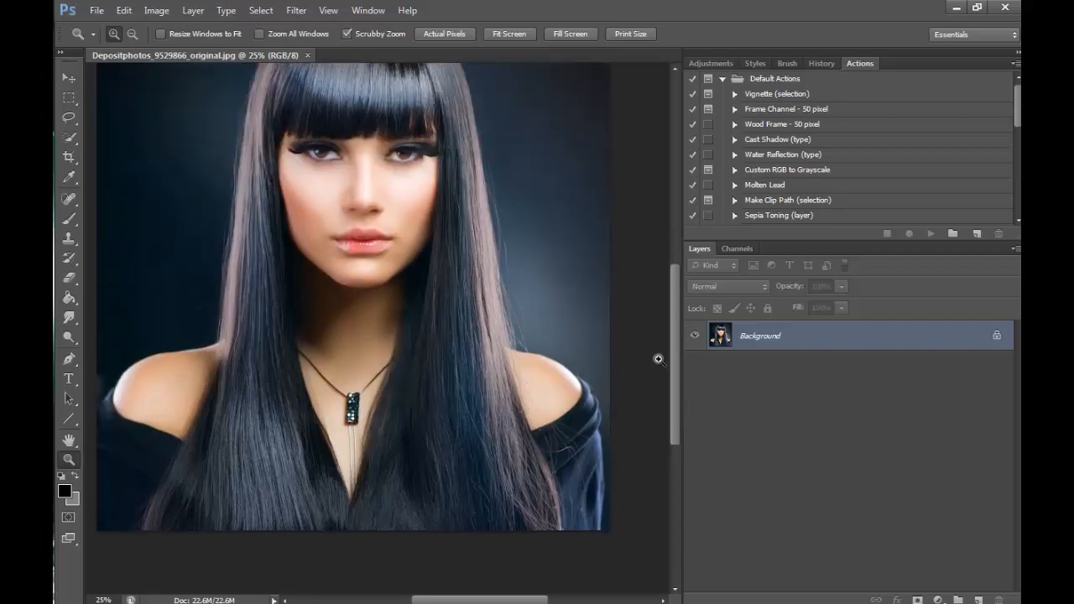
pyautogui.scroll(3, 657, 359)
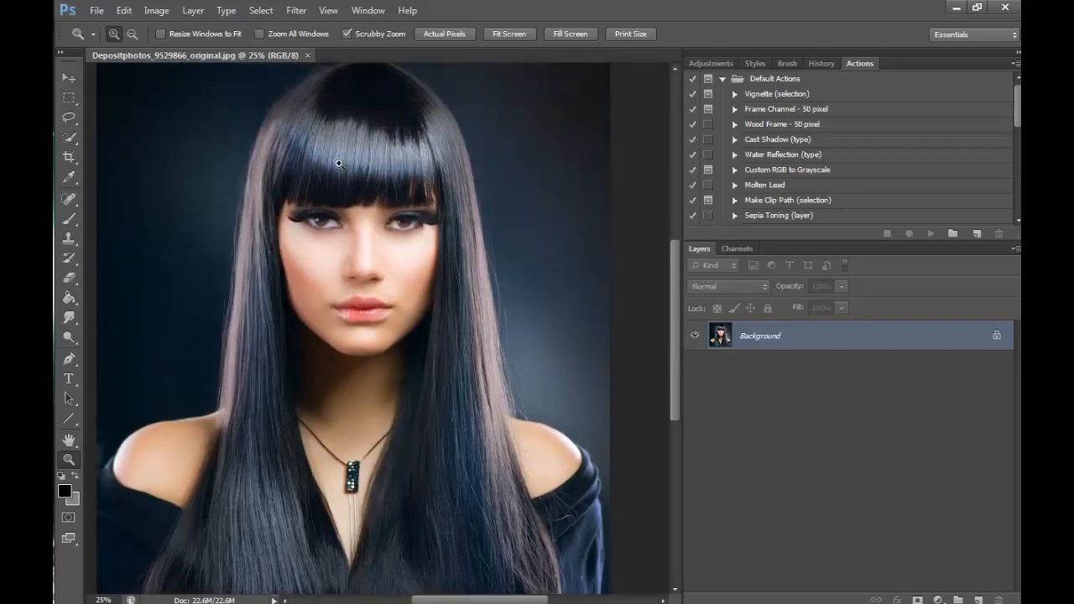
# - Select the eye on the image's right side with a rectangular marquee, including lashes and surrounding skin, and copy it to a new layer
pyautogui.click(339, 163)
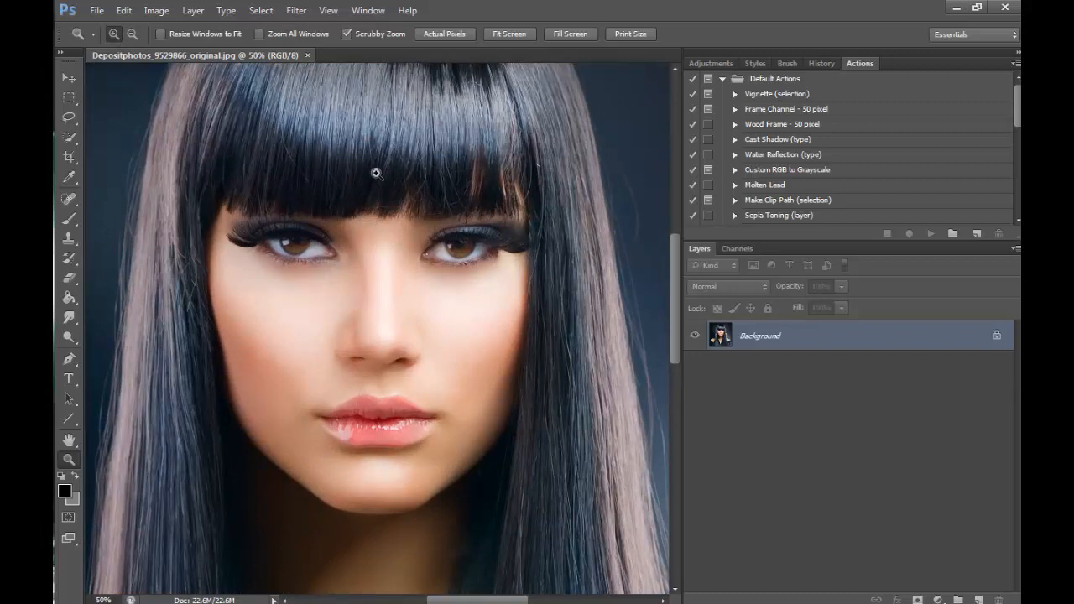
pyautogui.scroll(1, 674, 327)
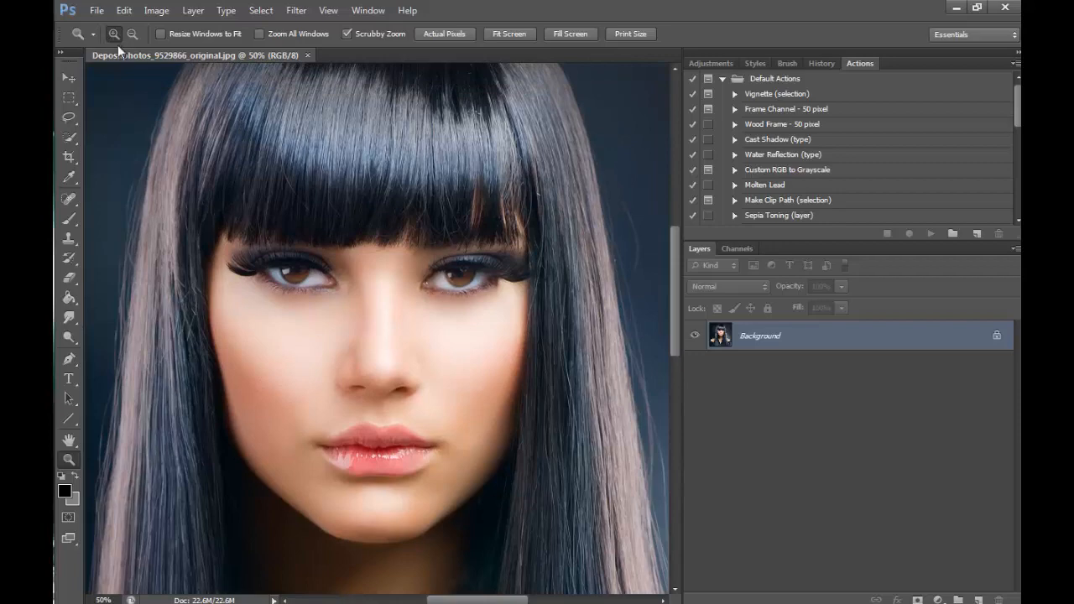
pyautogui.click(403, 225)
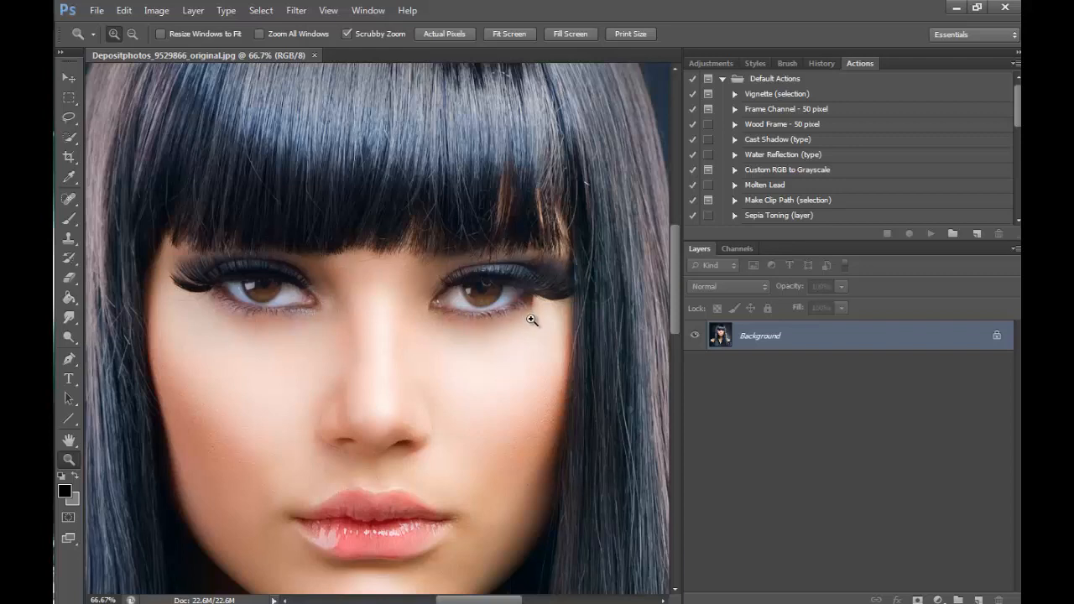
pyautogui.click(69, 97)
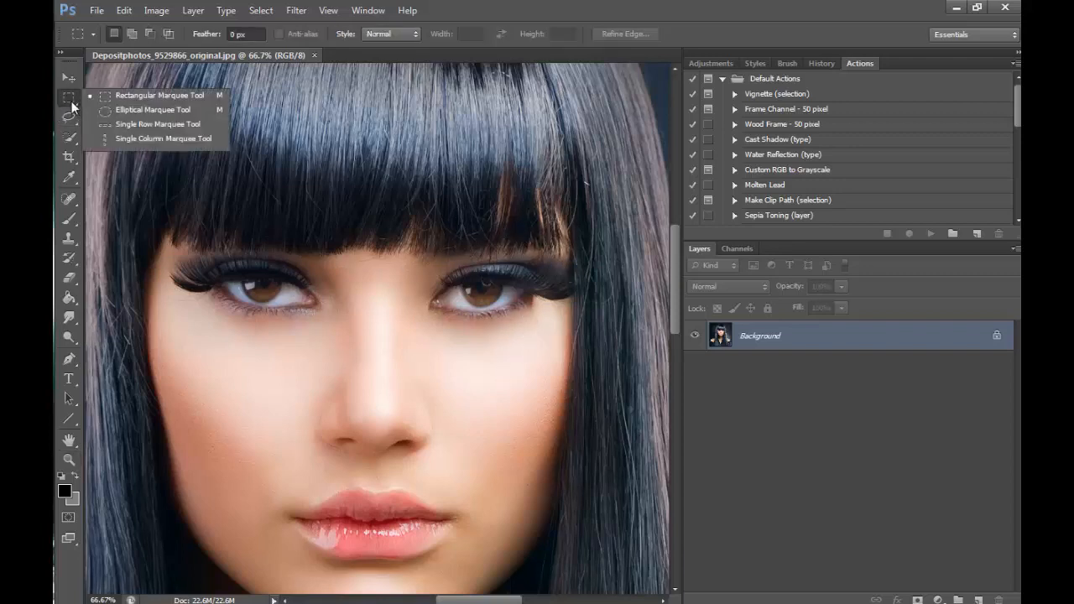
pyautogui.click(126, 94)
pyautogui.moveTo(393, 247); pyautogui.dragTo(587, 319)
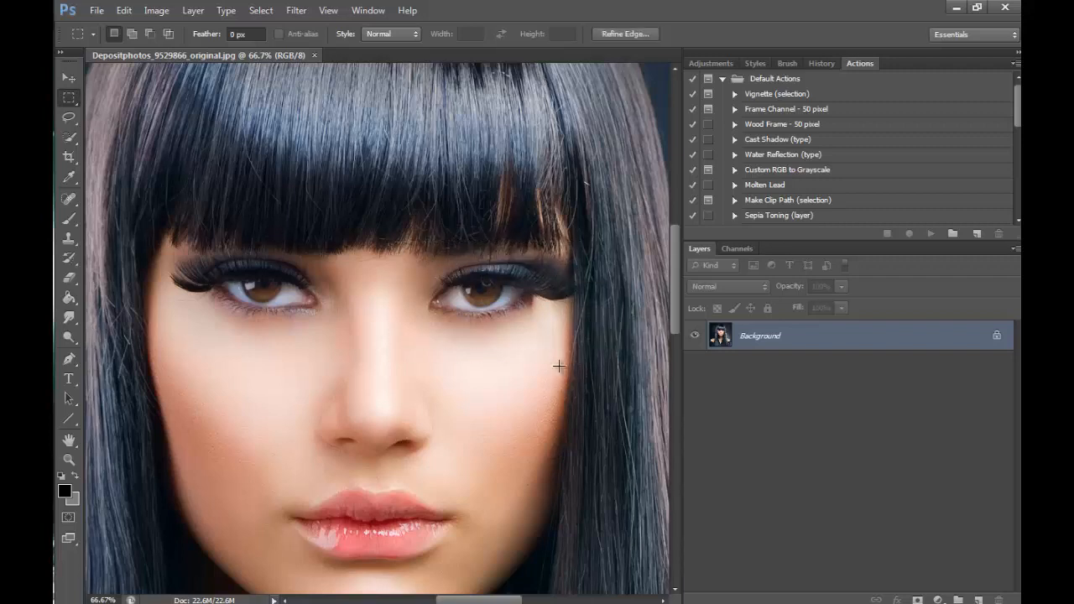
pyautogui.rightClick(509, 305)
pyautogui.click(656, 292)
pyautogui.rightClick(542, 295)
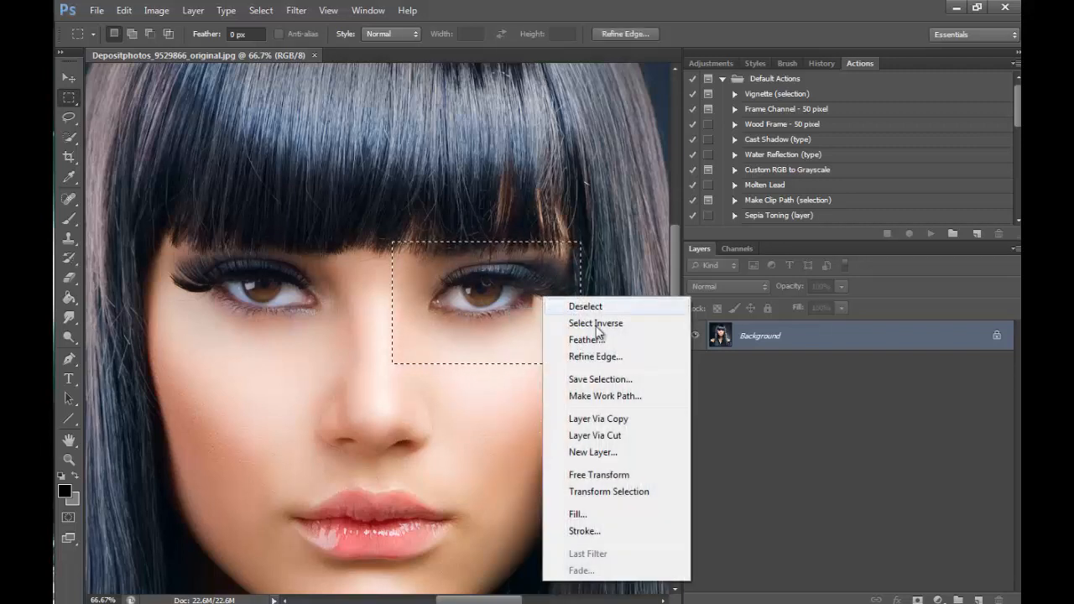
pyautogui.click(631, 419)
# - Flip the copied eye layer horizontally and move it over the eye on the image's left side
pyautogui.click(123, 10)
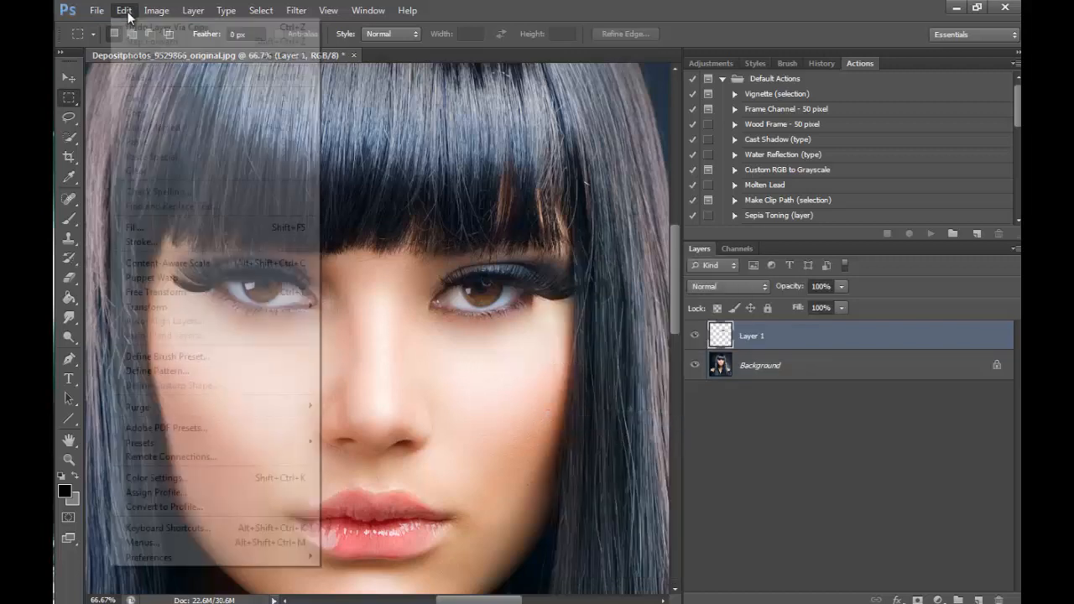
pyautogui.moveTo(285, 307)
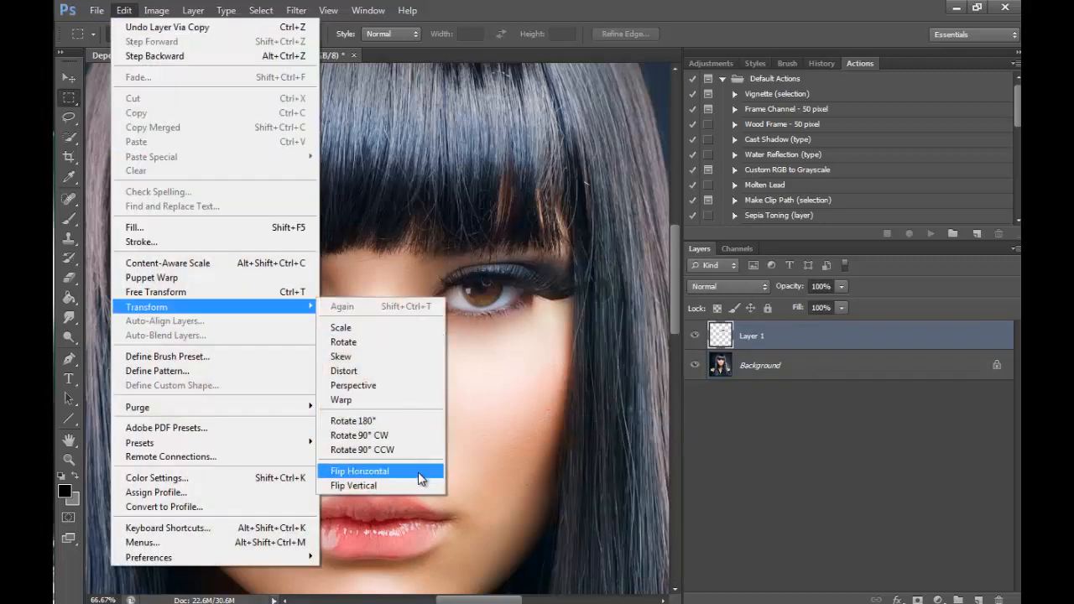
pyautogui.click(418, 471)
pyautogui.click(71, 79)
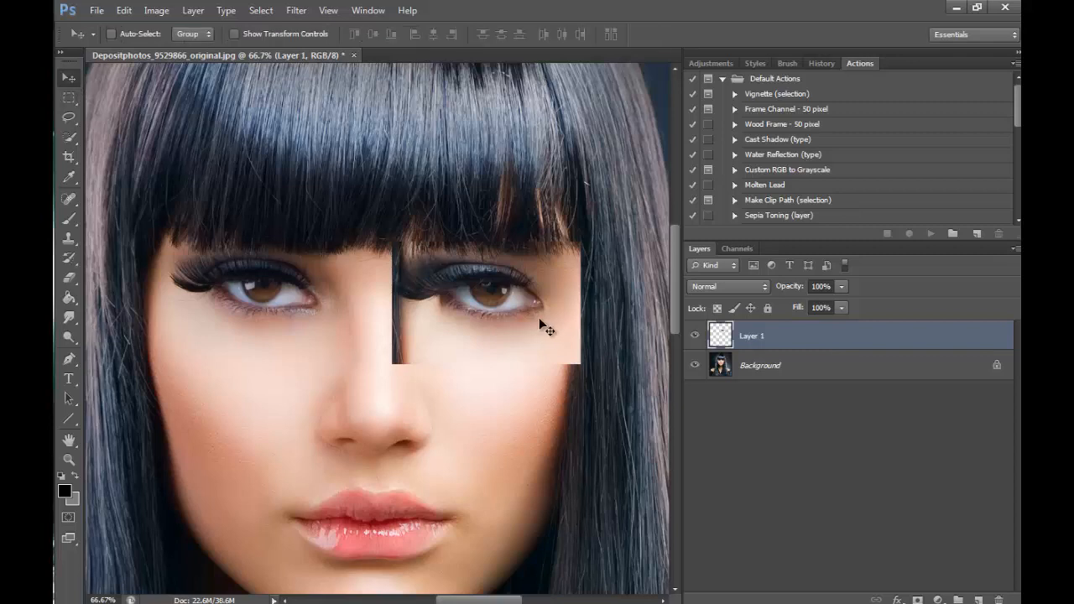
pyautogui.moveTo(538, 317); pyautogui.dragTo(327, 338)
# - Lower the eye layer's fill to 56% and nudge the layer slightly right to line up with the eye beneath
pyautogui.click(69, 458)
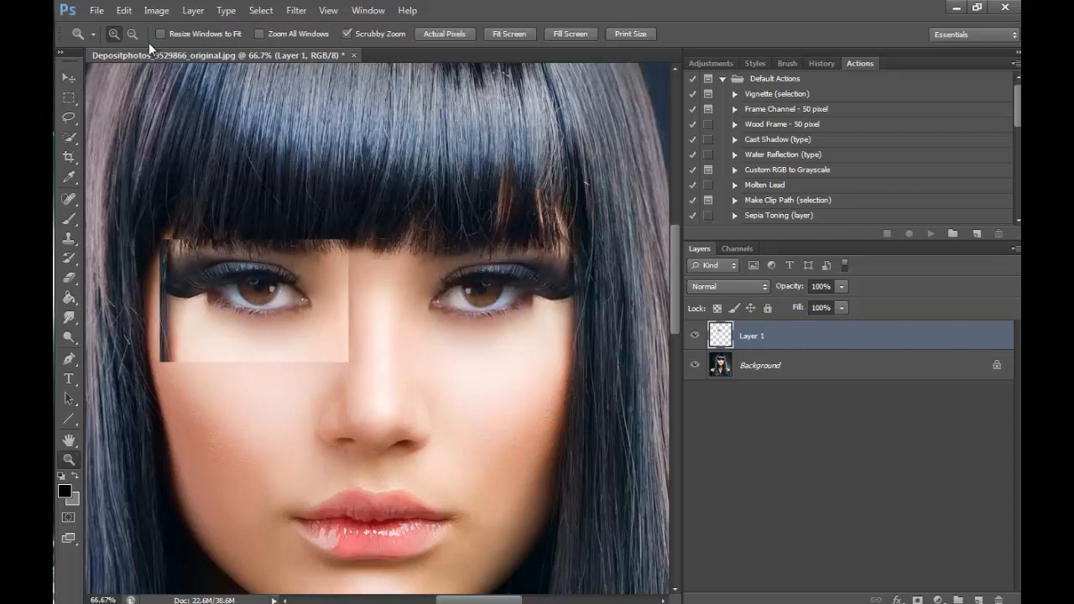
pyautogui.click(409, 189)
pyautogui.click(431, 196)
pyautogui.click(431, 196)
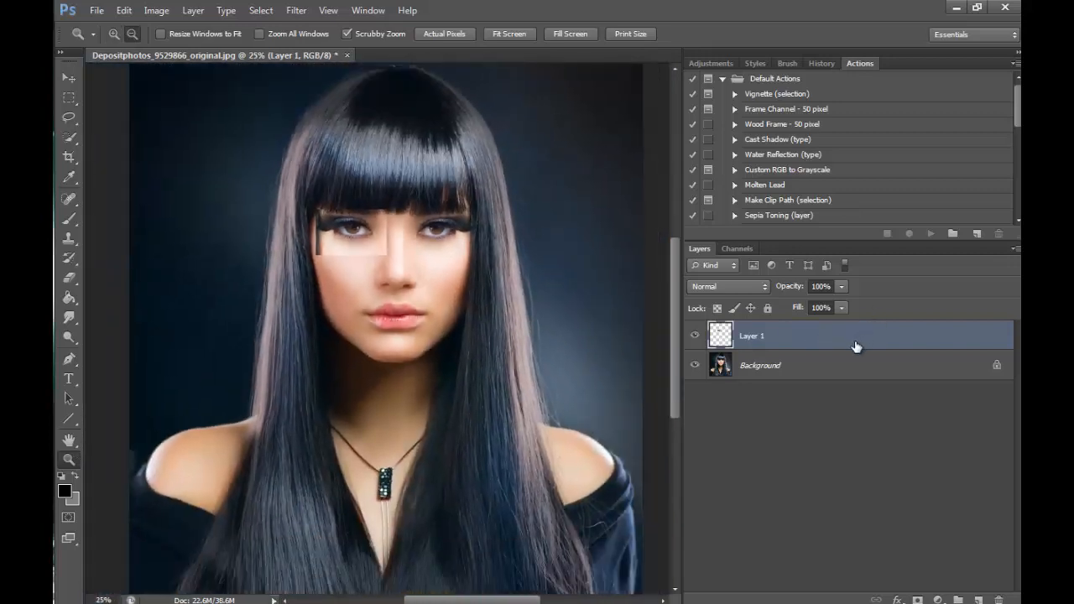
pyautogui.press('v')
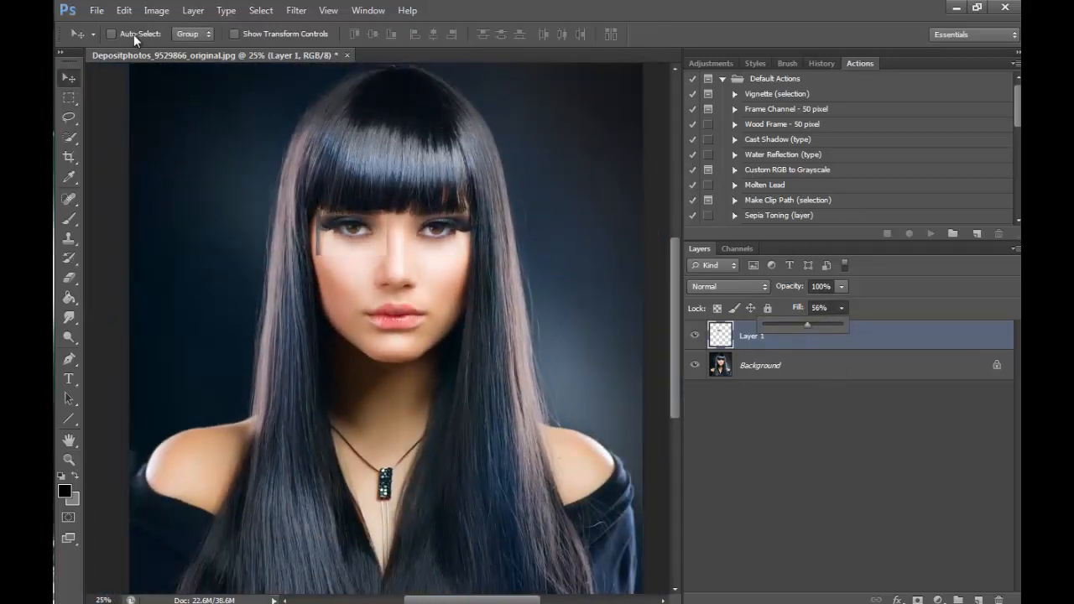
pyautogui.click(69, 459)
pyautogui.click(354, 208)
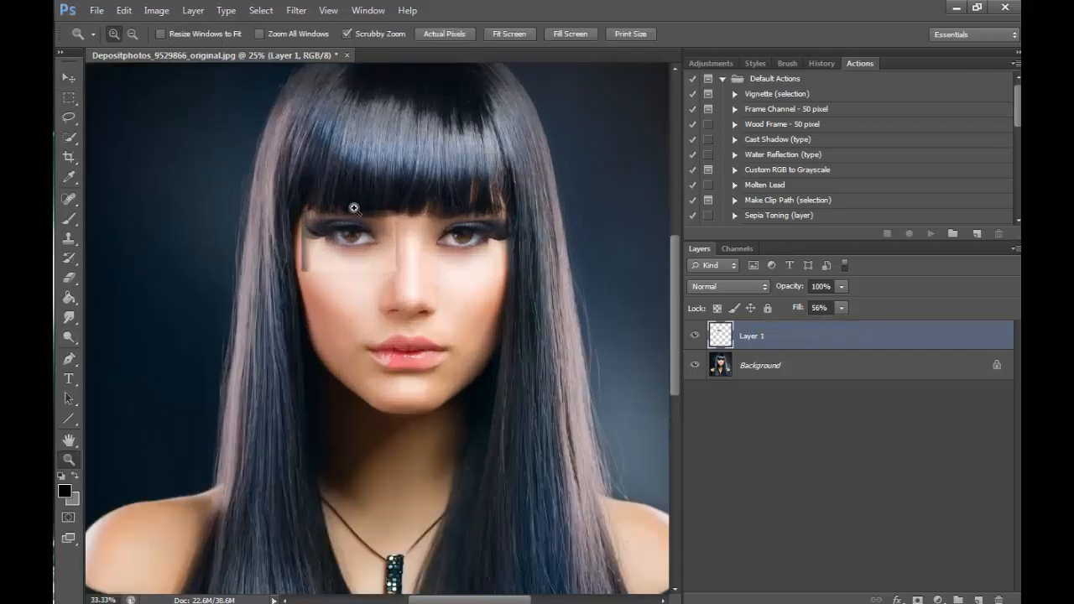
pyautogui.click(354, 208)
pyautogui.click(354, 208)
pyautogui.press('v')
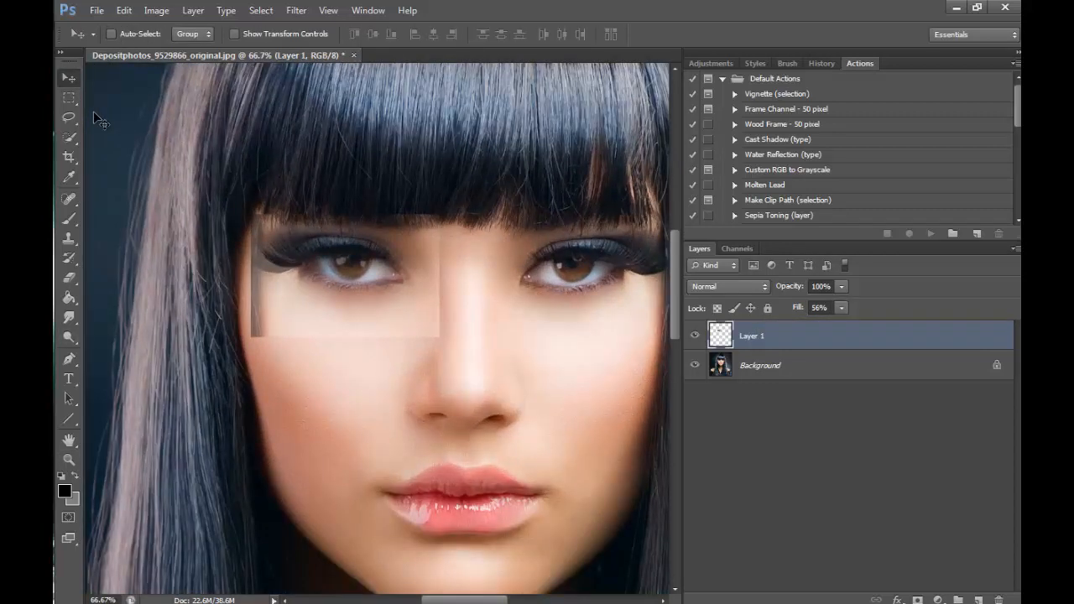
pyautogui.press('Right')
pyautogui.press('Right')
pyautogui.press('Right')
pyautogui.press('Right')
pyautogui.press('Right')
pyautogui.press('Right')
pyautogui.press('Right')
pyautogui.press('Right')
pyautogui.press('Right')
pyautogui.press('Right')
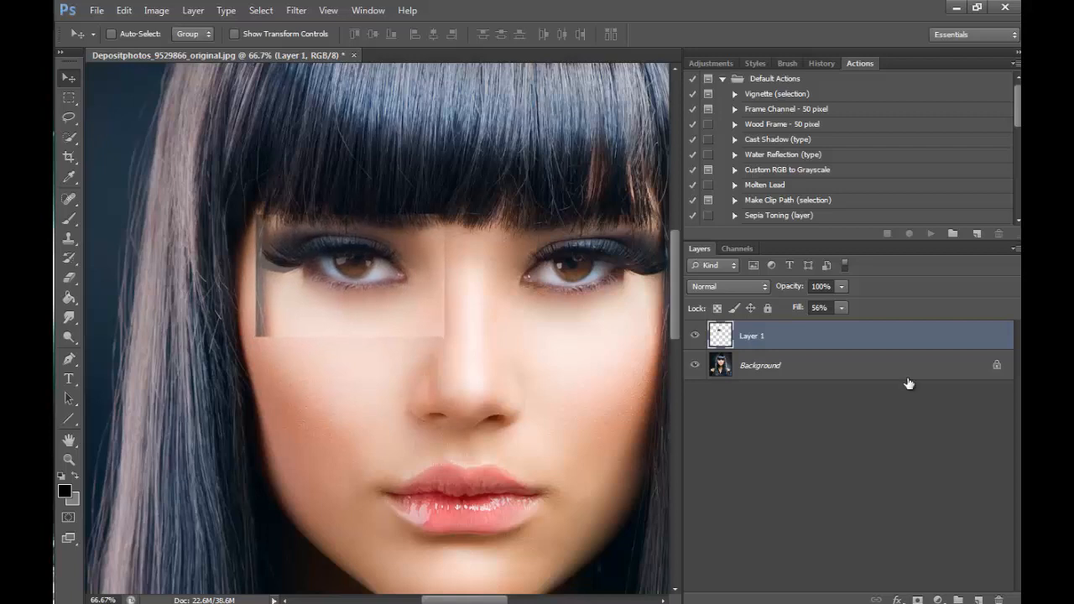
# - Set the eye layer's fill to 100% and erase the patch's hard rectangular edges with a soft Eraser brush
pyautogui.moveTo(841, 308); pyautogui.dragTo(973, 314)
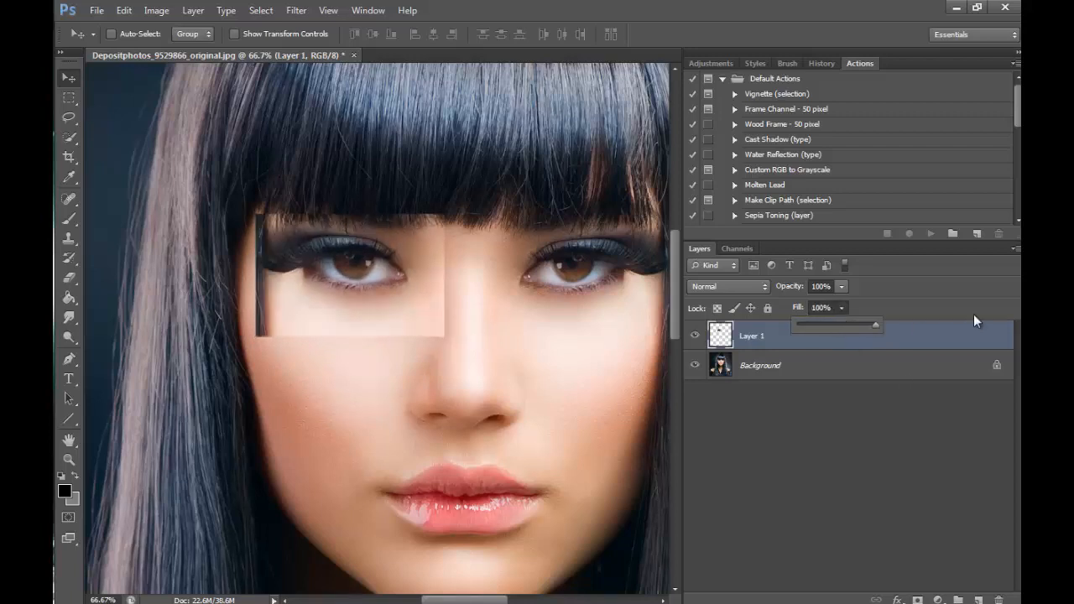
pyautogui.click(69, 458)
pyautogui.keyDown('alt'); pyautogui.click(462, 209); pyautogui.keyUp('alt')
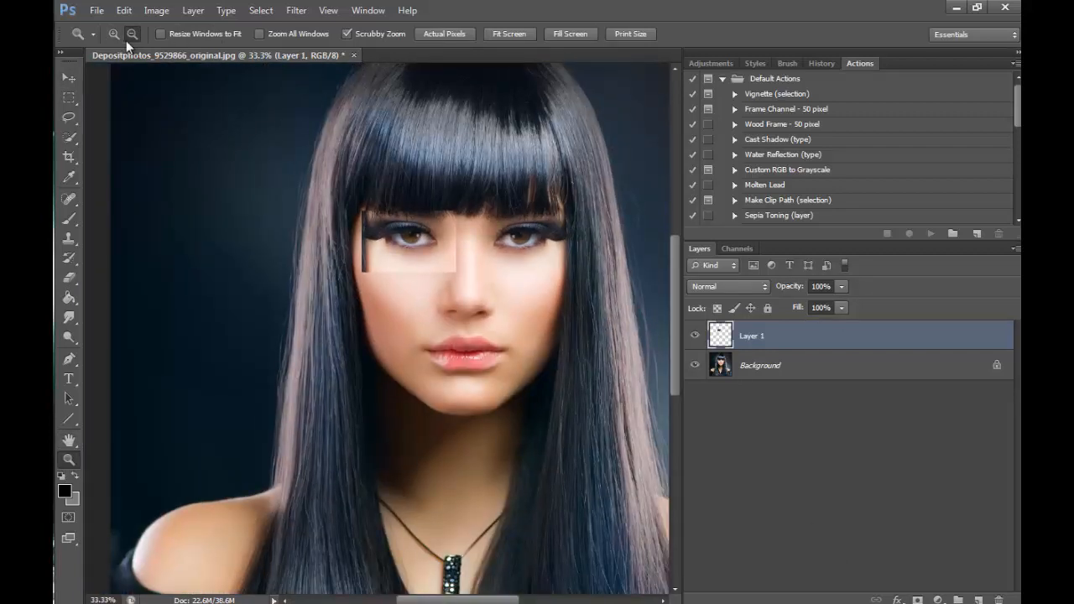
pyautogui.keyDown('alt'); pyautogui.click(449, 176); pyautogui.keyUp('alt')
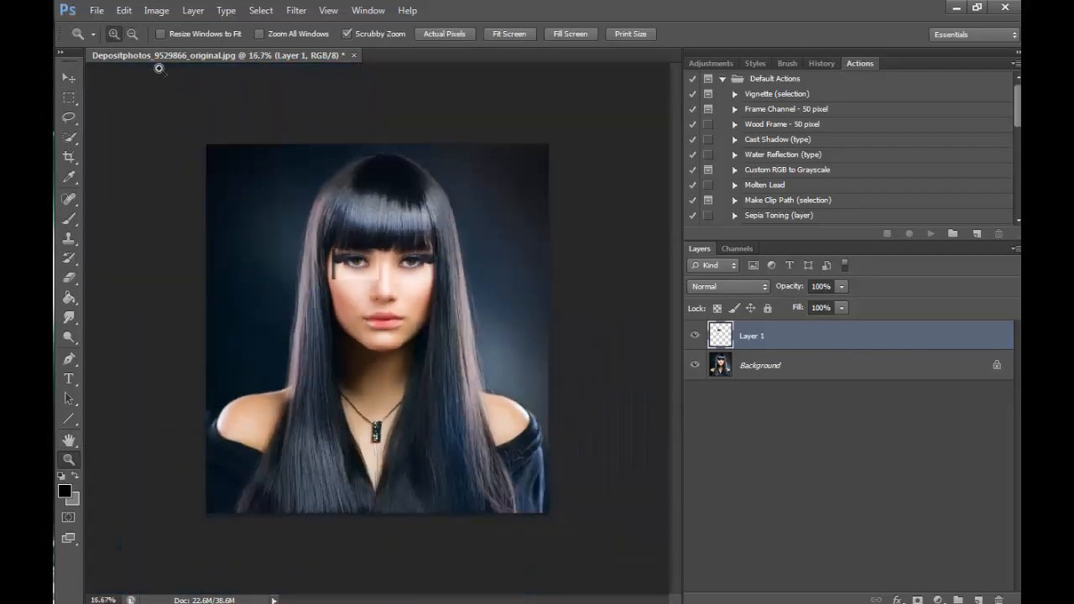
pyautogui.click(372, 197)
pyautogui.click(394, 287)
pyautogui.click(395, 286)
pyautogui.click(391, 286)
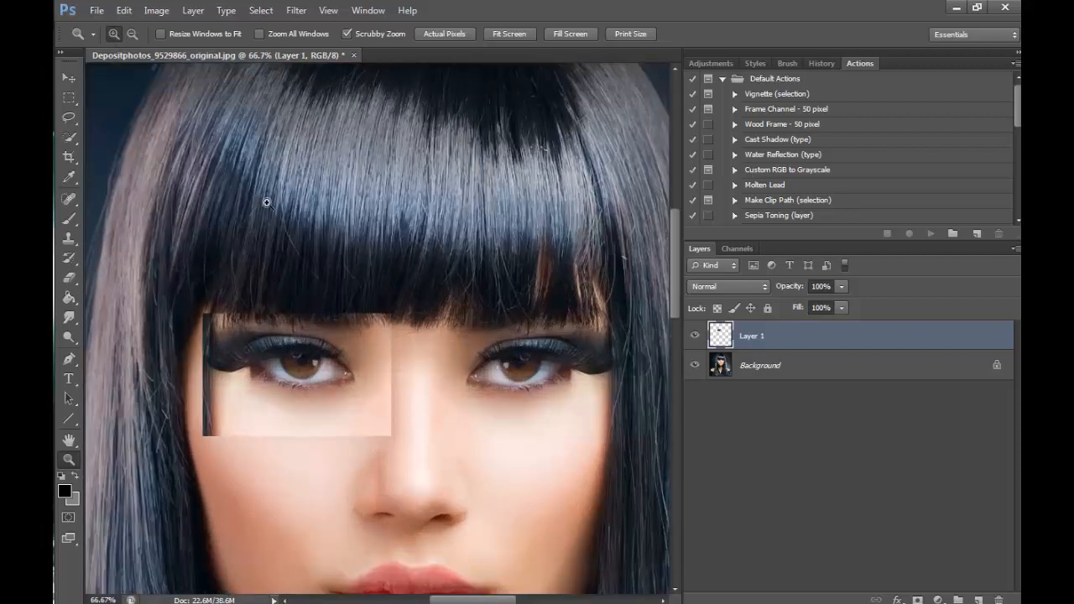
pyautogui.click(72, 276)
pyautogui.click(128, 35)
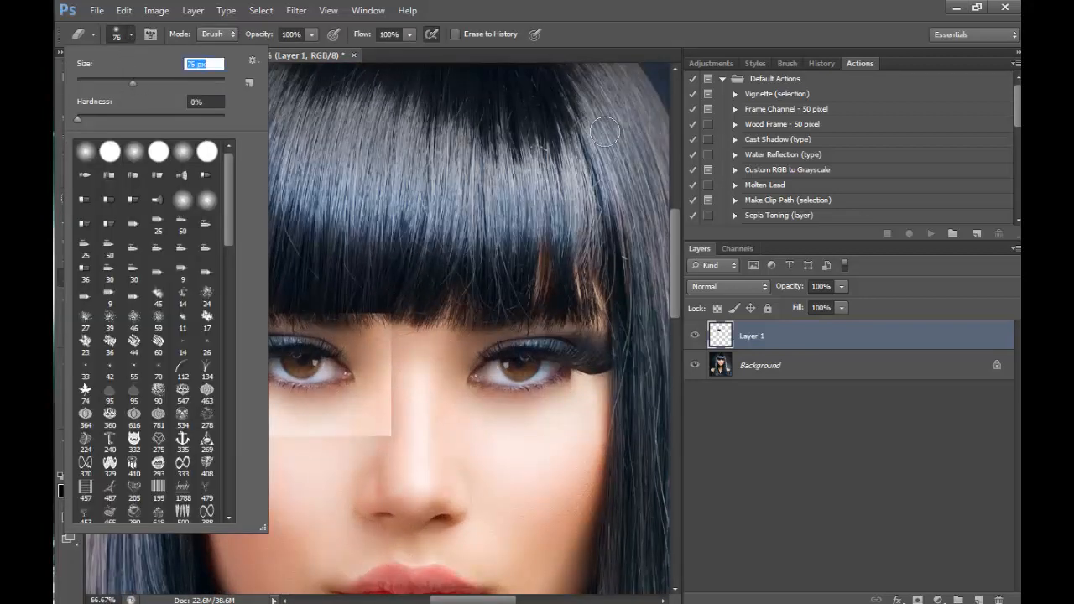
pyautogui.click(685, 222)
pyautogui.moveTo(206, 312)
pyautogui.mouseDown()
pyautogui.moveTo(390, 315)
pyautogui.moveTo(472, 292)
pyautogui.moveTo(392, 309)
pyautogui.moveTo(395, 404)
pyautogui.moveTo(333, 478)
pyautogui.moveTo(399, 414)
pyautogui.moveTo(293, 435)
pyautogui.moveTo(193, 427)
pyautogui.moveTo(210, 415)
pyautogui.moveTo(194, 392)
pyautogui.moveTo(260, 374)
pyautogui.moveTo(160, 371)
pyautogui.moveTo(198, 367)
pyautogui.moveTo(220, 385)
pyautogui.moveTo(202, 357)
pyautogui.moveTo(204, 334)
pyautogui.moveTo(210, 346)
pyautogui.moveTo(217, 328)
pyautogui.moveTo(226, 378)
pyautogui.mouseUp()
# - Refine the erased edge around the outer lashes with a smaller eraser brush of about 40 px
pyautogui.press('[')
pyautogui.press('[')
pyautogui.press('[')
pyautogui.press('[')
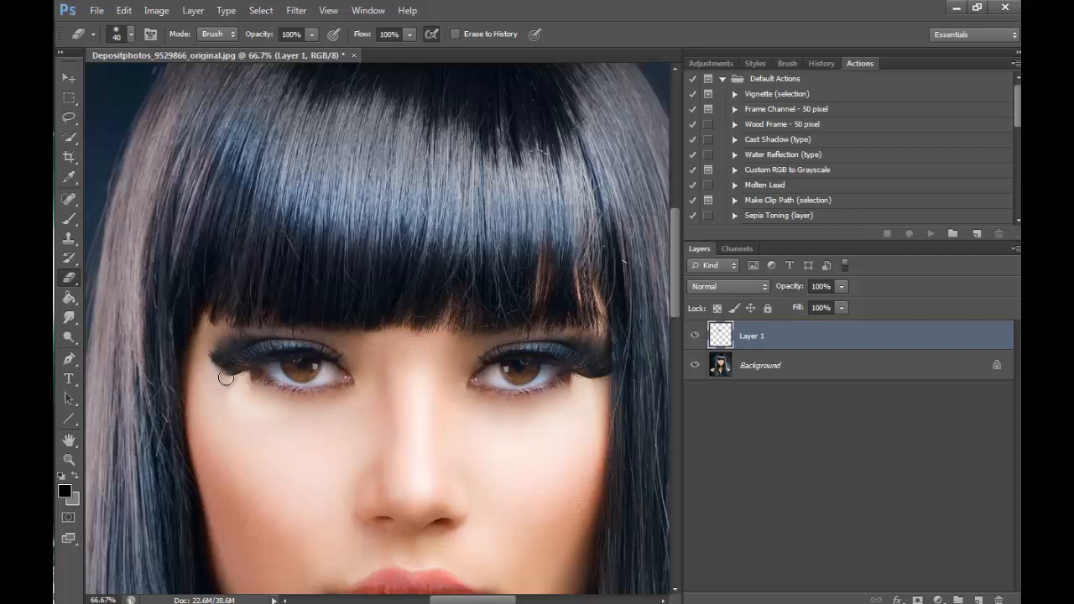
pyautogui.press('[')
pyautogui.press('[')
pyautogui.press('[')
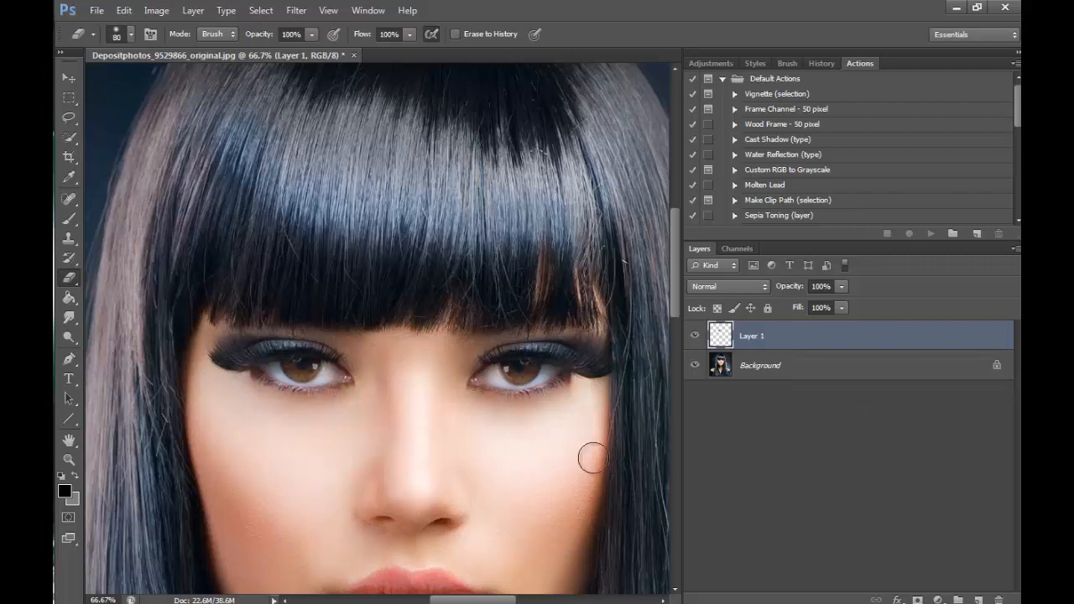
# - Toggle the visibility of Layer 1 to compare the face with and without the mirrored eye
pyautogui.click(695, 336)
pyautogui.click(695, 336)
pyautogui.click(695, 336)
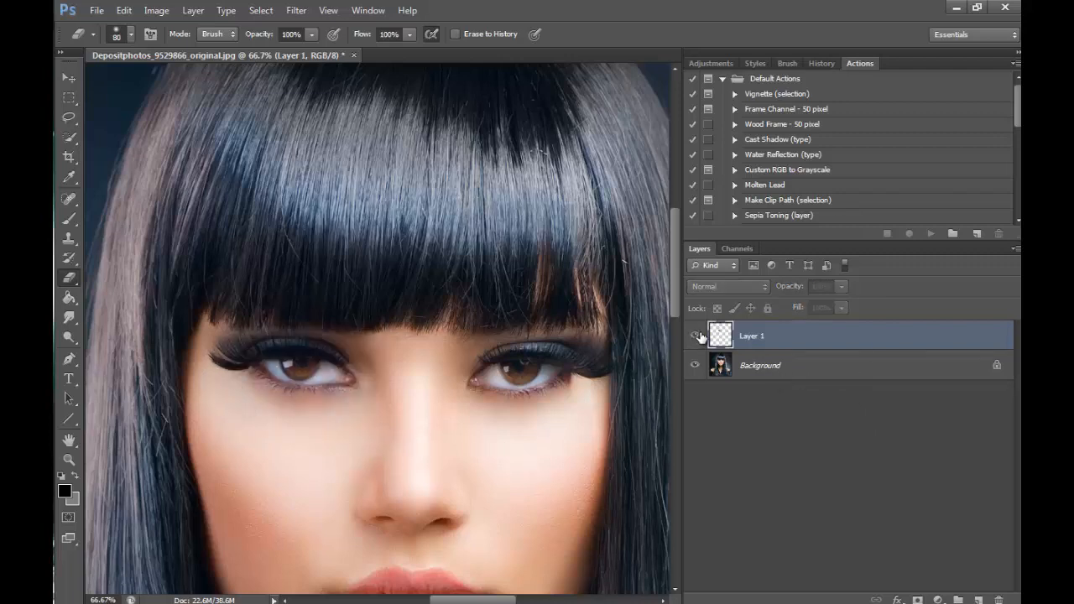
pyautogui.click(695, 336)
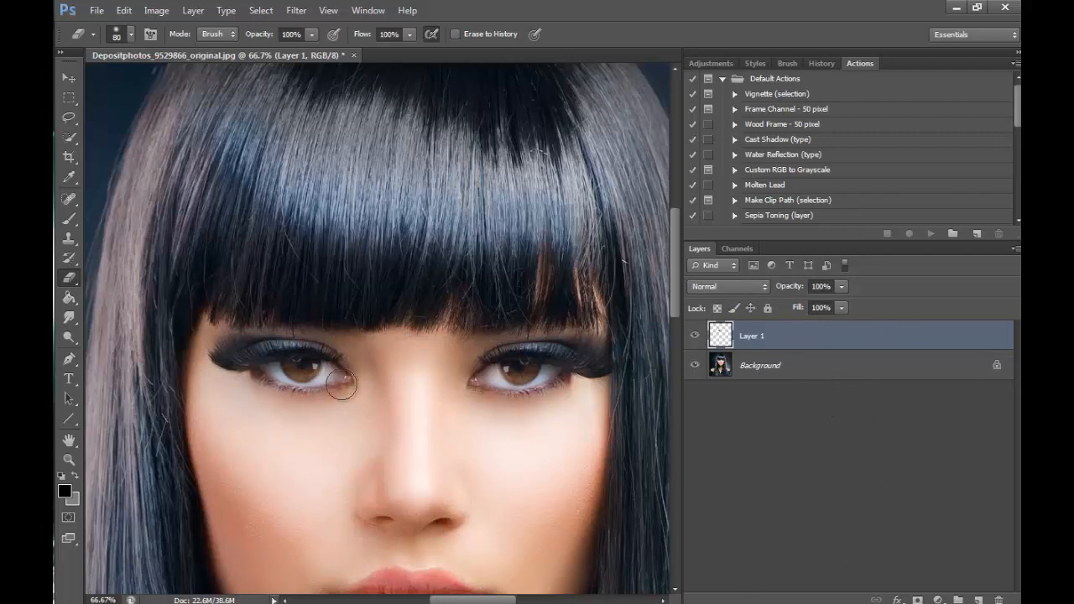
# - Examine the mirrored eye's blending and the symmetry of both eyes, in the whole portrait and close up at 100%
pyautogui.click(69, 458)
pyautogui.keyDown('alt'); pyautogui.click(477, 257); pyautogui.keyUp('alt')
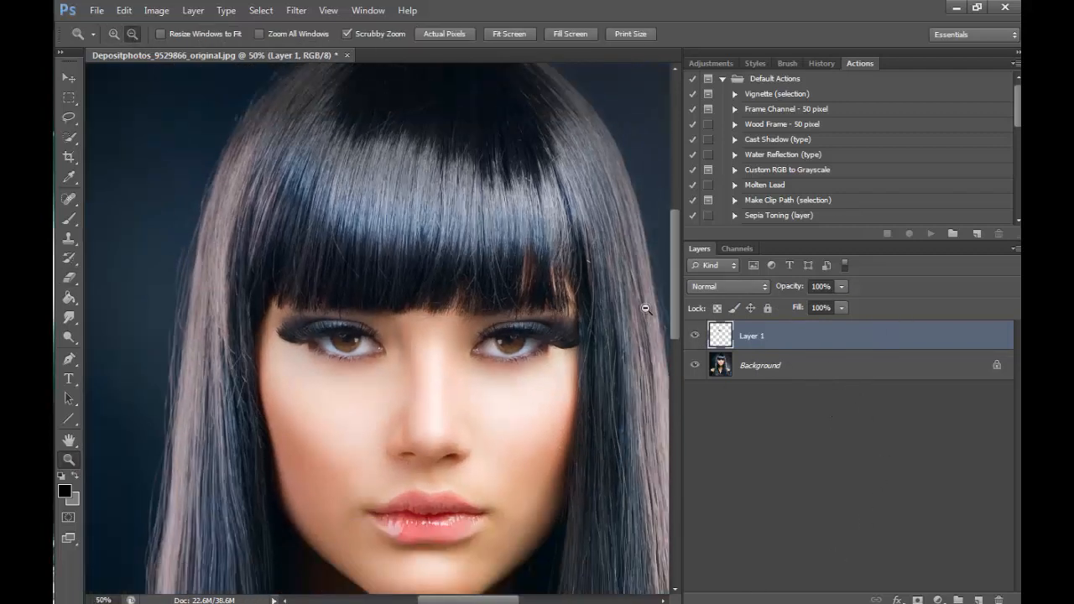
pyautogui.keyDown('alt'); pyautogui.click(536, 273); pyautogui.keyUp('alt')
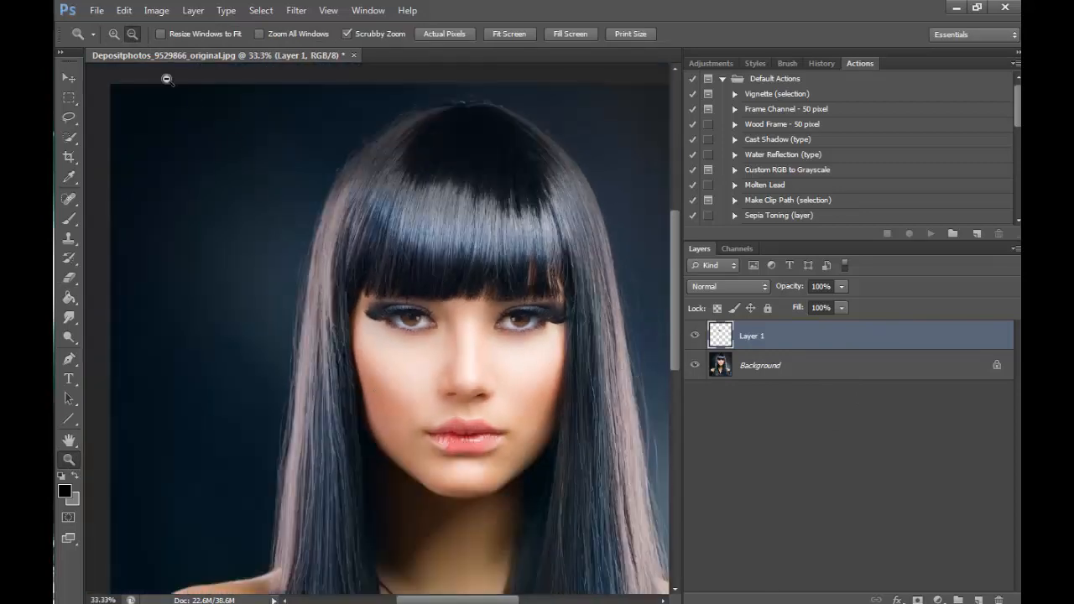
pyautogui.click(458, 361)
pyautogui.click(453, 344)
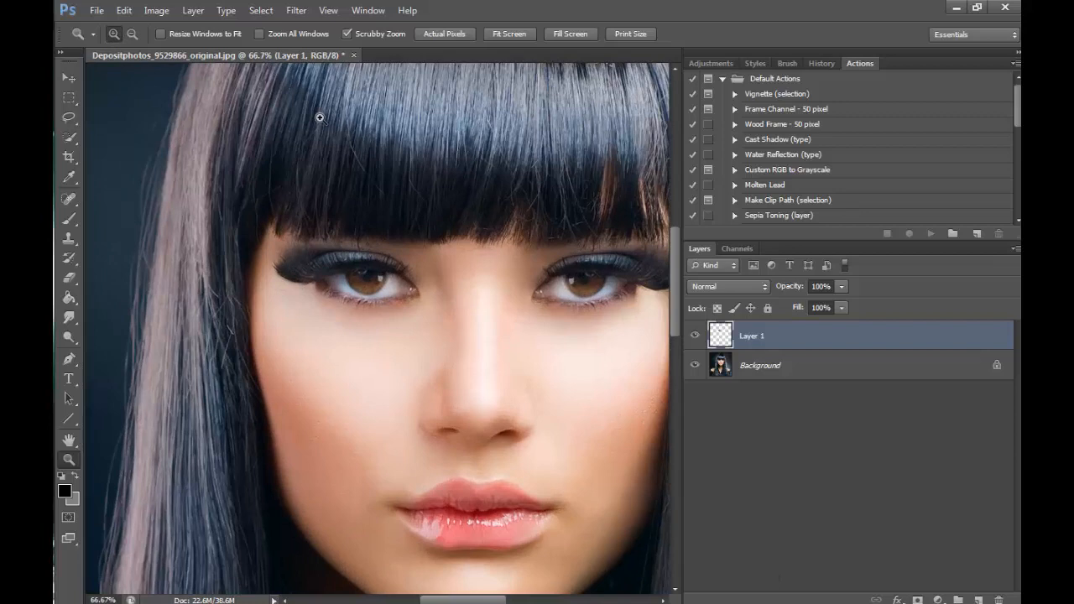
pyautogui.moveTo(481, 600); pyautogui.dragTo(491, 600)
pyautogui.click(75, 81)
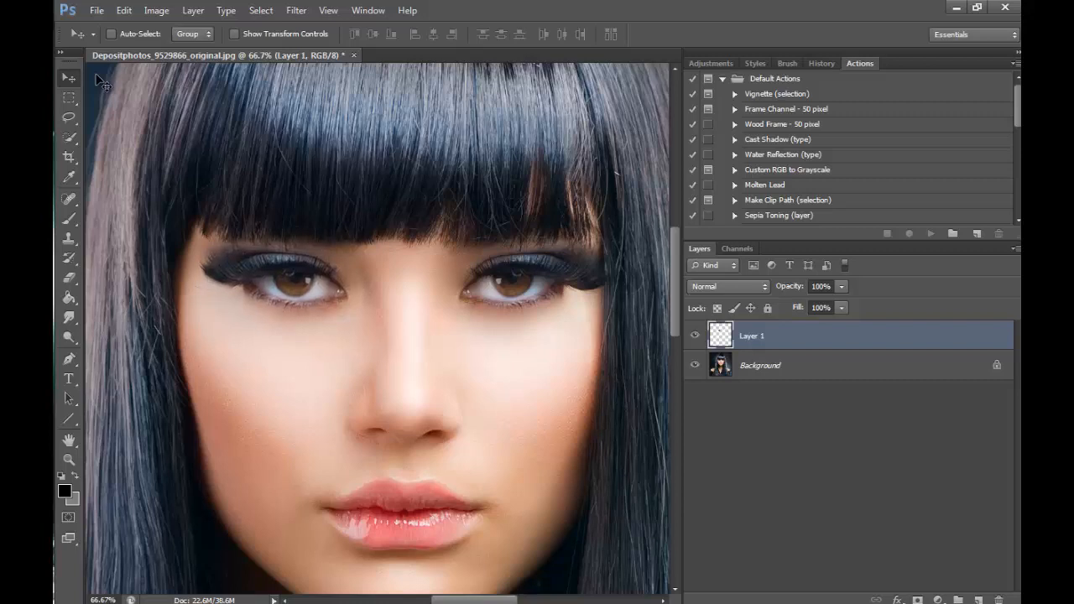
pyautogui.click(70, 463)
pyautogui.click(555, 320)
pyautogui.click(555, 320)
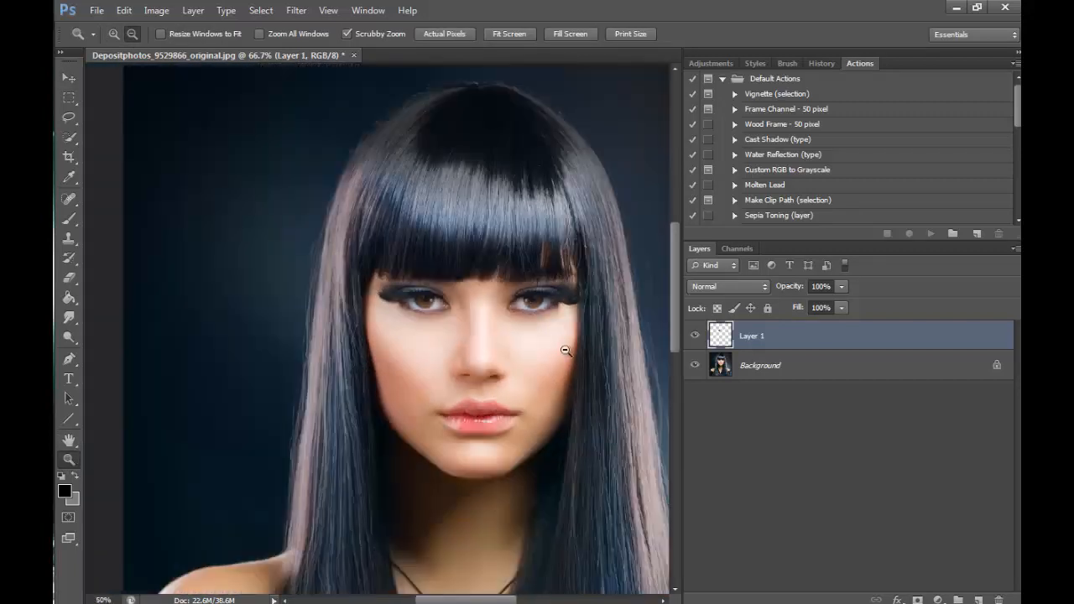
pyautogui.click(562, 331)
pyautogui.click(618, 518)
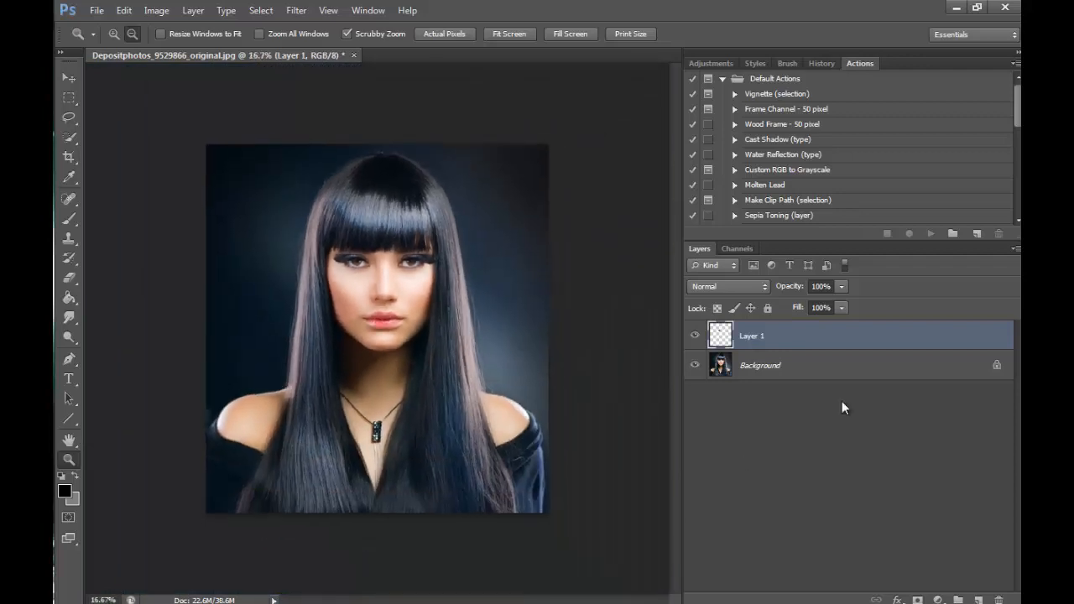
pyautogui.click(115, 35)
pyautogui.click(387, 286)
pyautogui.click(388, 286)
pyautogui.click(351, 195)
pyautogui.click(361, 199)
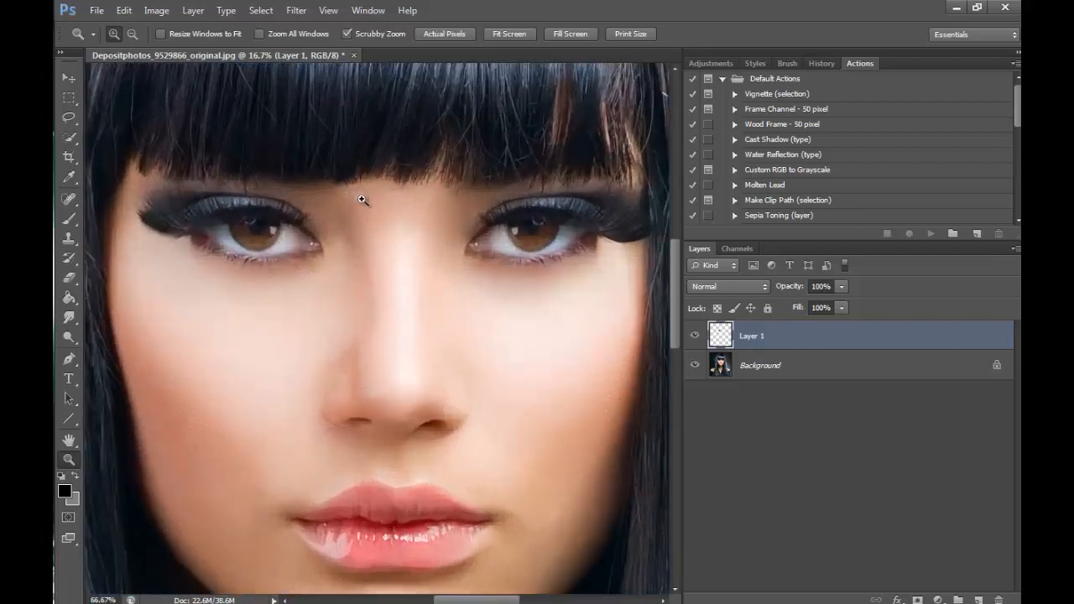
pyautogui.moveTo(673, 305); pyautogui.dragTo(673, 294)
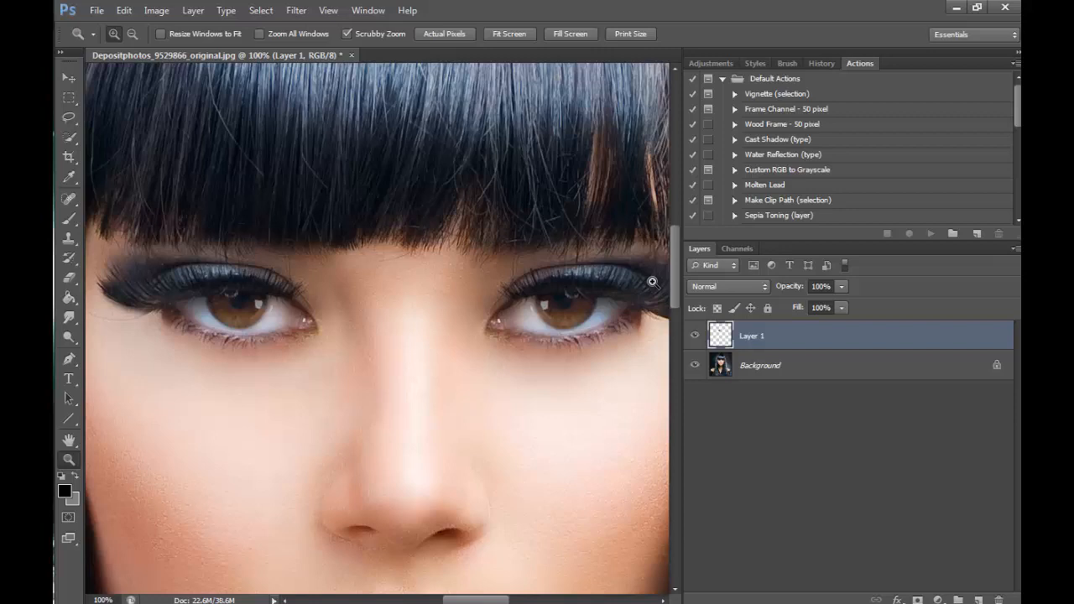
# - Clone the mirrored eye's catchlight from the inner to the outer side of its iris with a 20 px Clone Stamp
pyautogui.click(243, 292)
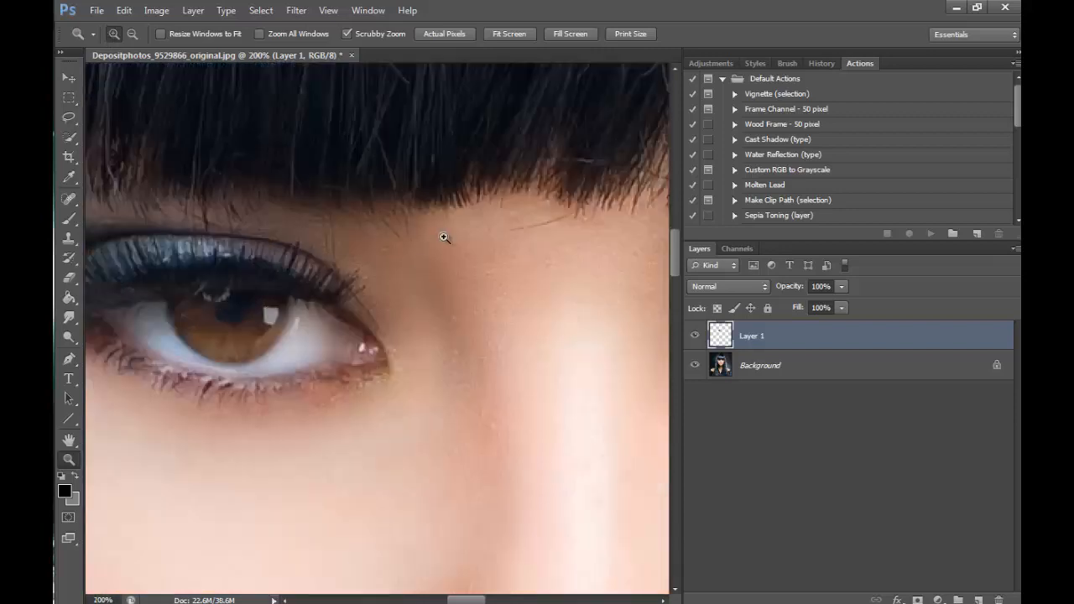
pyautogui.click(69, 238)
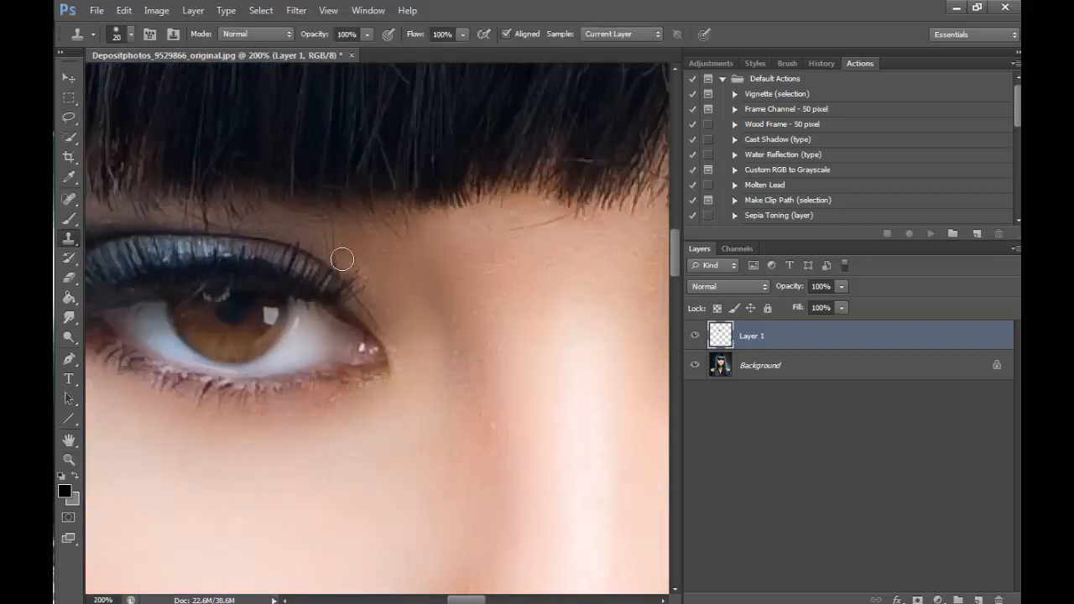
pyautogui.keyDown('alt'); pyautogui.click(273, 315); pyautogui.keyUp('alt')
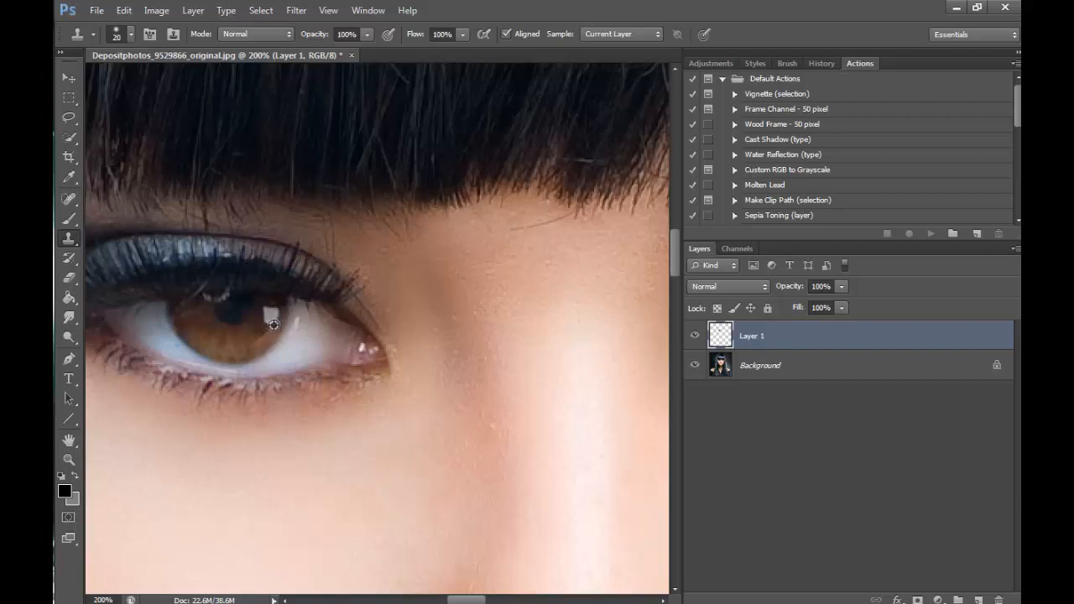
pyautogui.click(206, 330)
# - Cover the original catchlight on the inner side of the mirrored eye's iris with a 10 px Clone Stamp
pyautogui.press('[')
pyautogui.keyDown('alt'); pyautogui.click(259, 333); pyautogui.keyUp('alt')
pyautogui.moveTo(269, 318)
pyautogui.mouseDown()
pyautogui.moveTo(258, 341)
pyautogui.moveTo(268, 310)
pyautogui.moveTo(245, 341)
pyautogui.moveTo(264, 324)
pyautogui.mouseUp()
pyautogui.click(278, 312)
pyautogui.keyDown('alt'); pyautogui.click(265, 325); pyautogui.keyUp('alt')
pyautogui.keyDown('alt'); pyautogui.click(259, 343); pyautogui.keyUp('alt')
pyautogui.keyDown('alt'); pyautogui.click(247, 342); pyautogui.keyUp('alt')
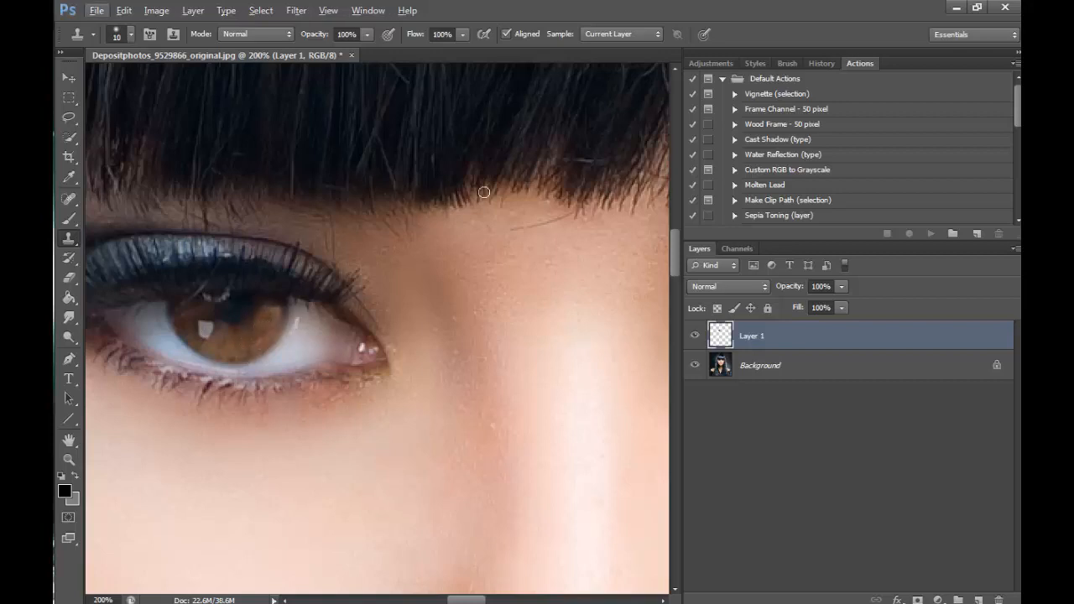
# - Smooth the retouched inner part of the mirrored eye's iris with an 8 px Healing Brush
pyautogui.click(69, 199)
pyautogui.click(95, 209)
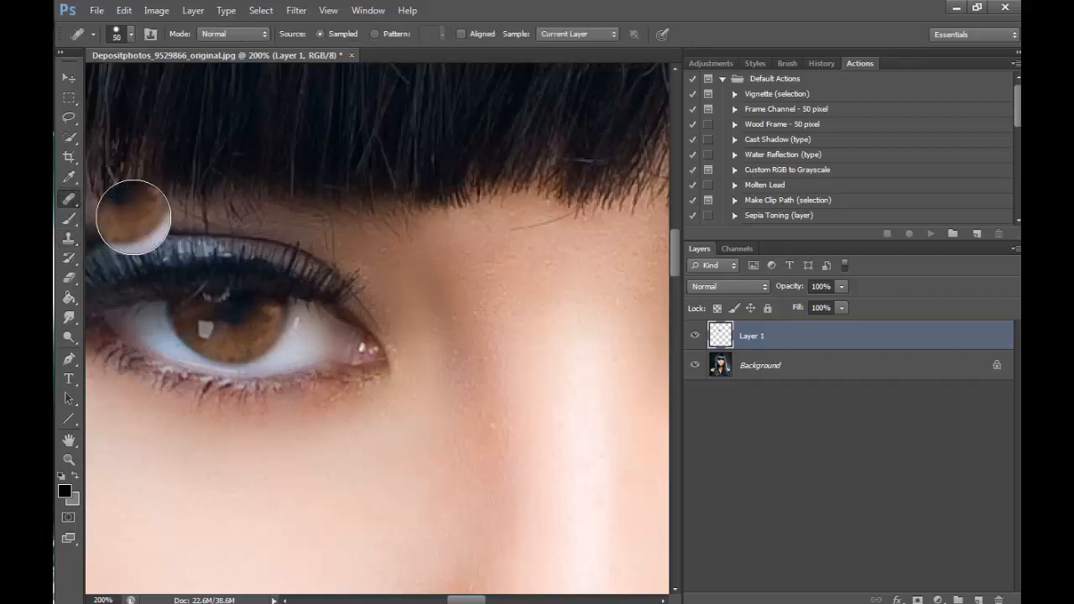
pyautogui.press('[')
pyautogui.press('[')
pyautogui.press('[')
pyautogui.press('[')
pyautogui.press('[')
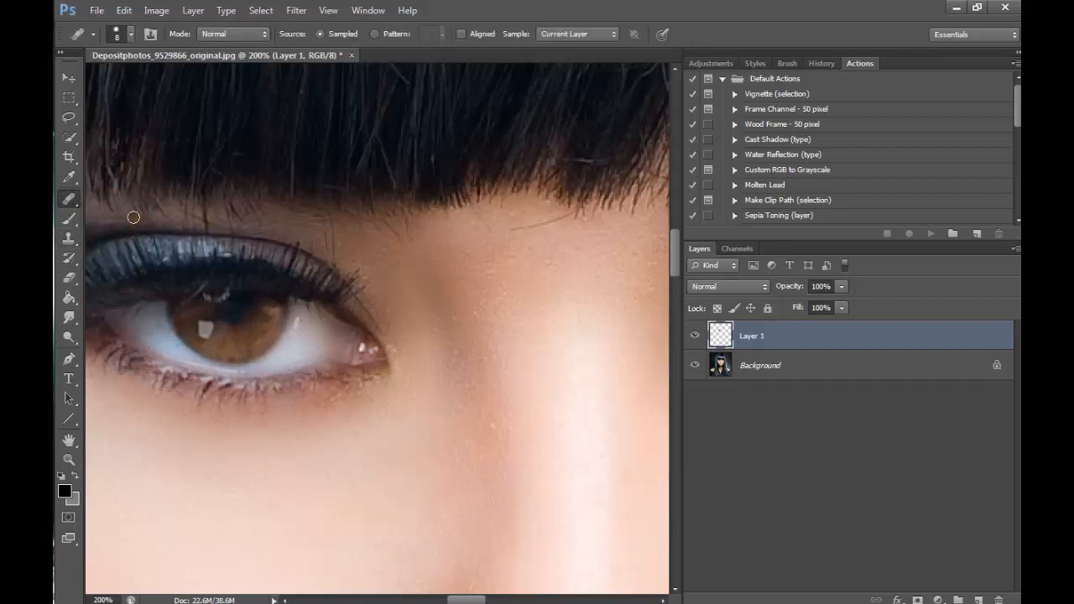
pyautogui.moveTo(267, 322)
pyautogui.mouseDown()
pyautogui.moveTo(280, 312)
pyautogui.moveTo(274, 323)
pyautogui.mouseUp()
pyautogui.keyDown('alt'); pyautogui.click(254, 334); pyautogui.keyUp('alt')
pyautogui.keyDown('alt'); pyautogui.click(243, 351); pyautogui.keyUp('alt')
pyautogui.click(263, 319)
# - Examine the retouched iris and compare the catchlights of both eyes, first in the whole face and then at 100%
pyautogui.moveTo(466, 600)
pyautogui.mouseDown()
pyautogui.moveTo(496, 599)
pyautogui.moveTo(468, 600)
pyautogui.mouseUp()
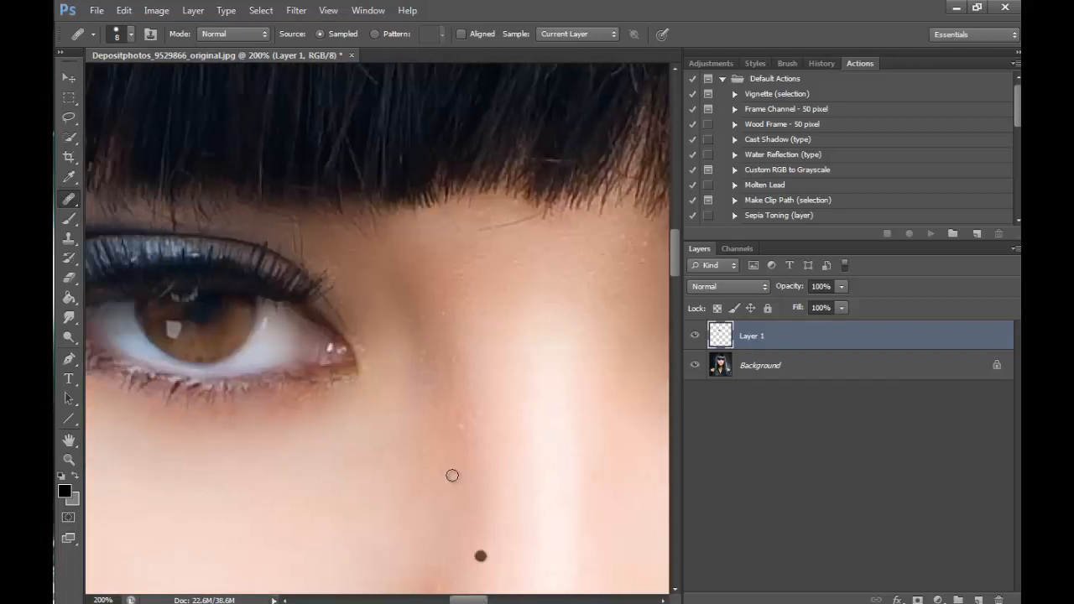
pyautogui.click(69, 459)
pyautogui.click(134, 34)
pyautogui.click(628, 321)
pyautogui.click(628, 321)
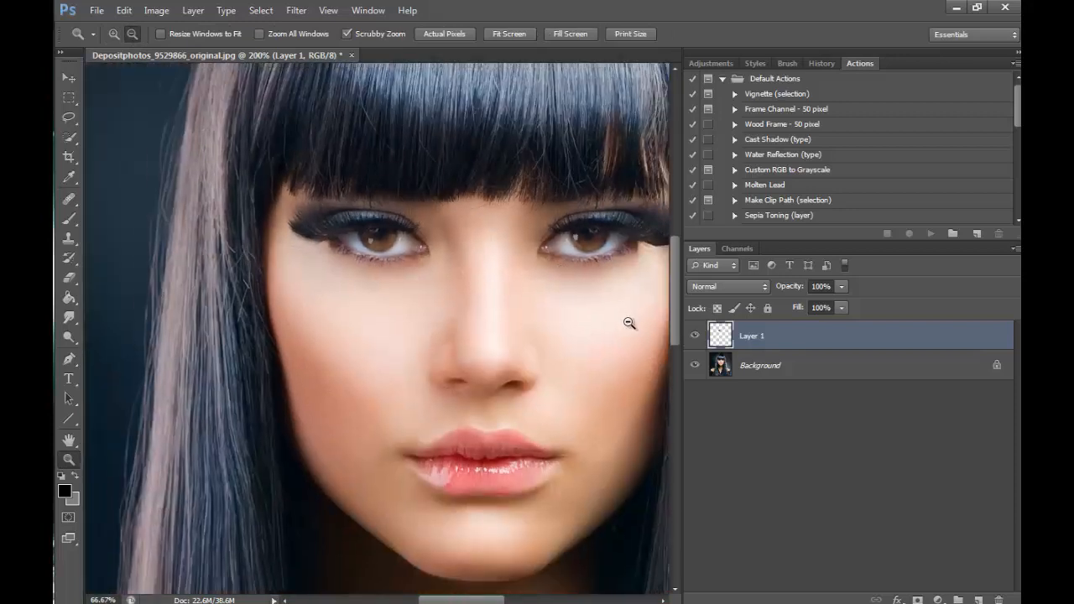
pyautogui.click(624, 327)
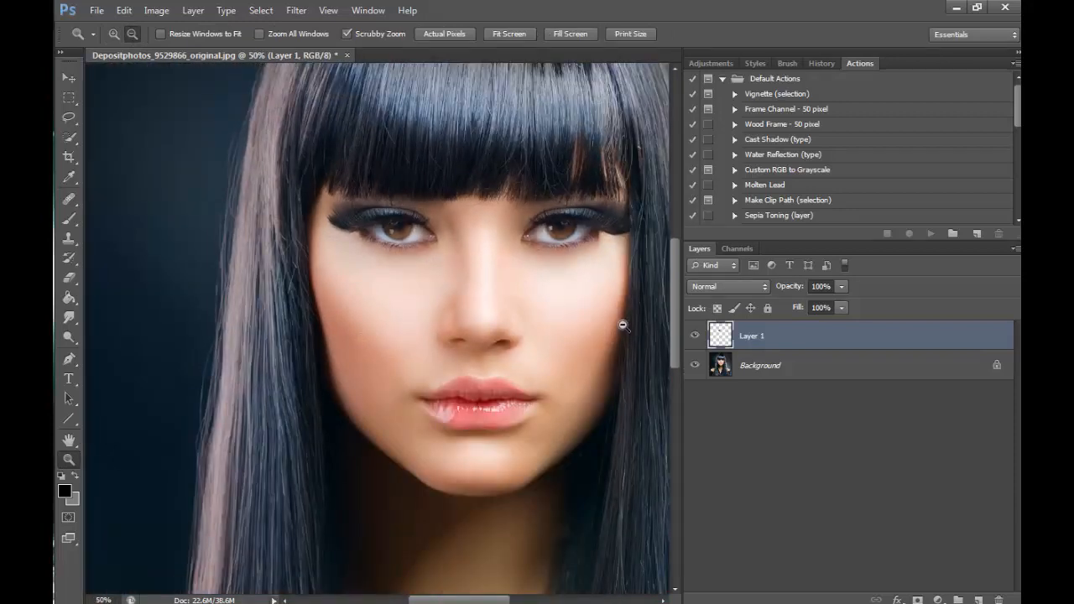
pyautogui.click(113, 33)
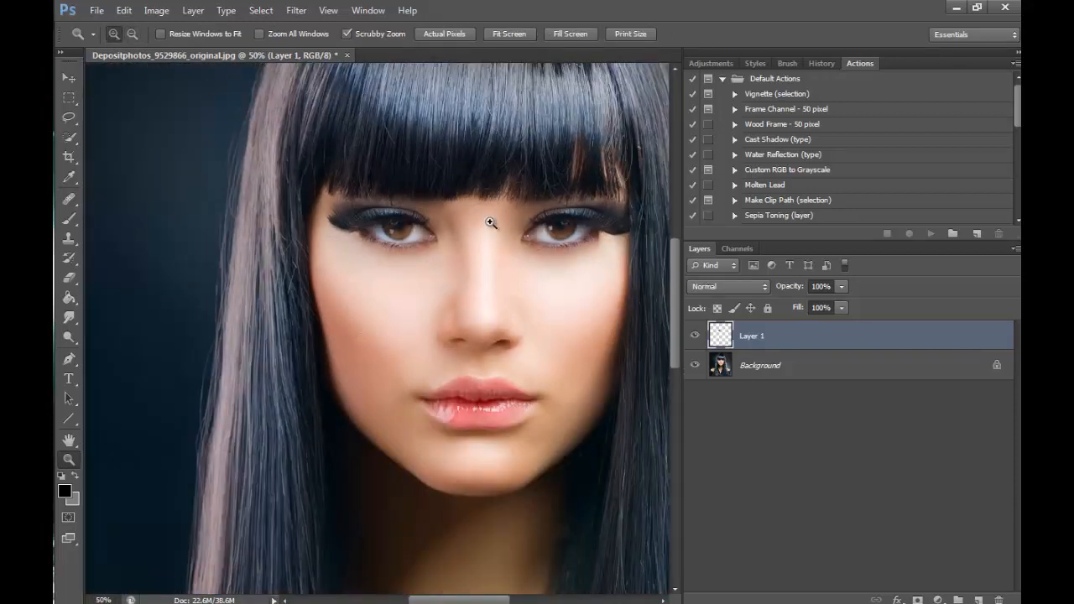
pyautogui.click(487, 218)
pyautogui.click(539, 183)
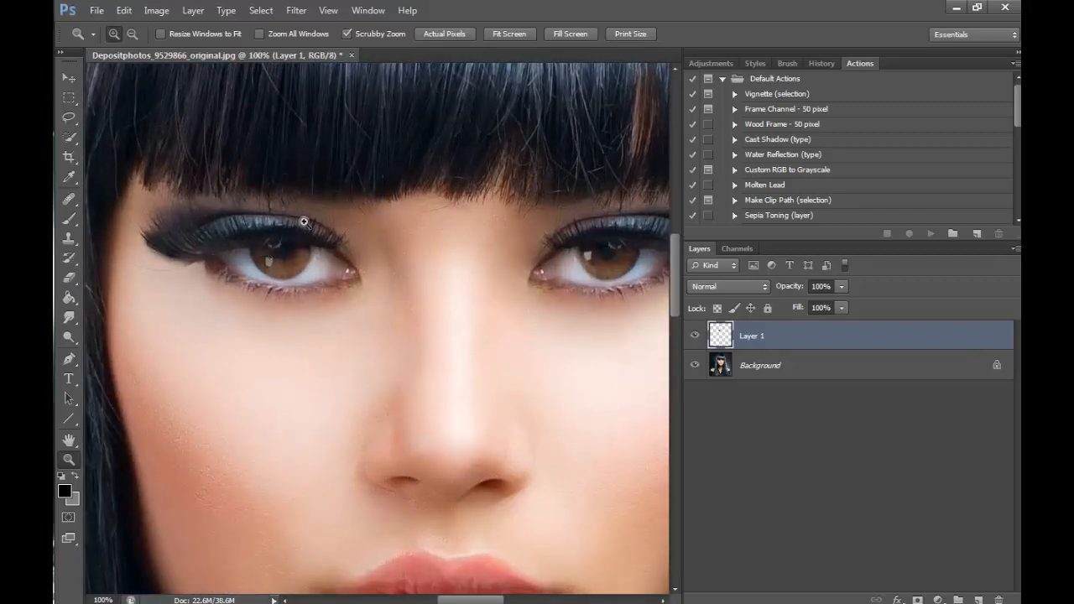
# - Remove the cloned catchlight from the mirrored eye's iris with the 8 px Healing Brush at 400% zoom
pyautogui.click(257, 267)
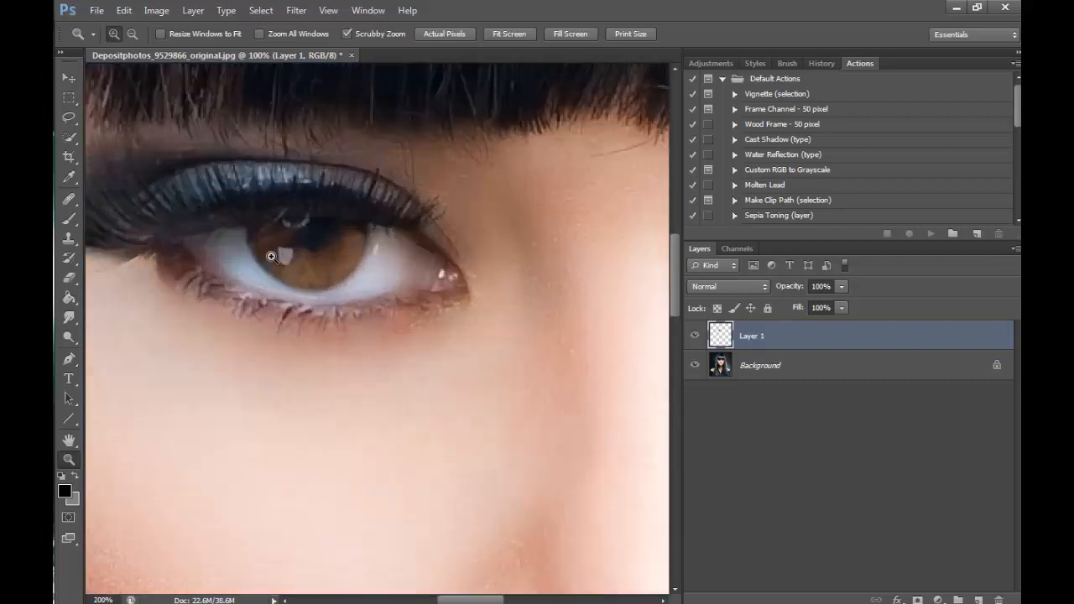
pyautogui.click(257, 267)
pyautogui.click(70, 201)
pyautogui.keyDown('alt'); pyautogui.click(325, 265); pyautogui.keyUp('alt')
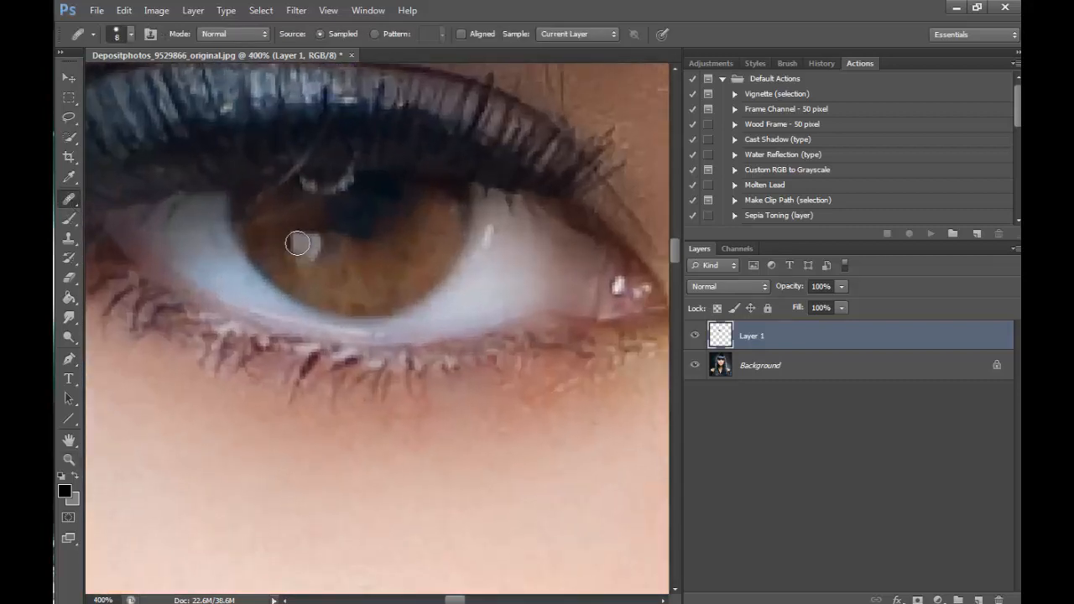
pyautogui.moveTo(299, 241)
pyautogui.mouseDown()
pyautogui.moveTo(326, 262)
pyautogui.moveTo(331, 245)
pyautogui.moveTo(308, 253)
pyautogui.moveTo(323, 261)
pyautogui.mouseUp()
pyautogui.click(314, 246)
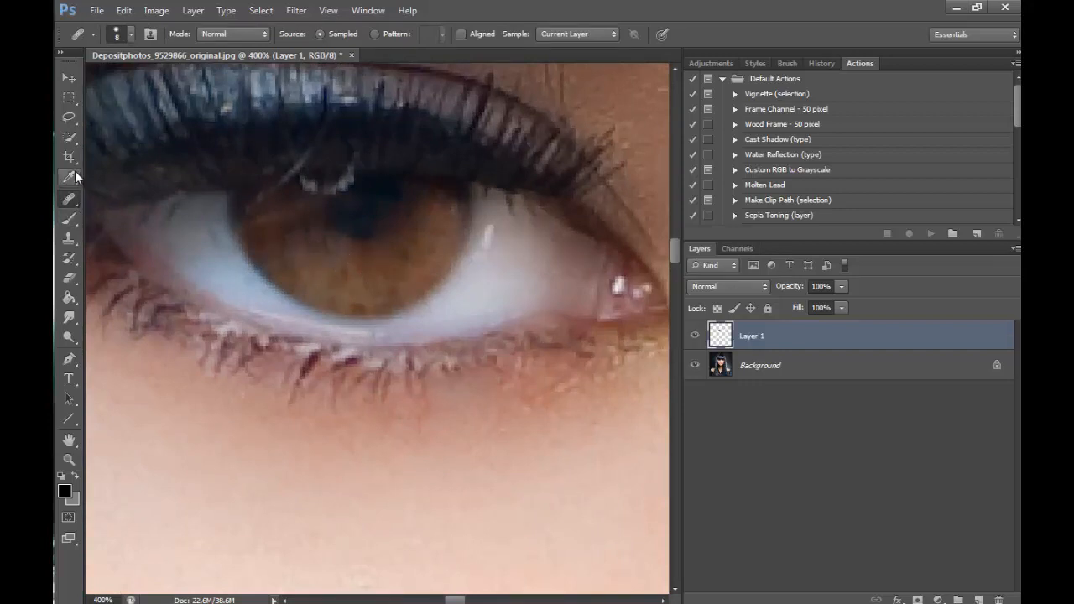
pyautogui.click(76, 198)
pyautogui.click(145, 212)
# - Clone the catchlight from the other eye on the Background layer onto the mirrored iris on Layer 1 with a 20 px Clone Stamp
pyautogui.moveTo(463, 599); pyautogui.dragTo(514, 599)
pyautogui.click(768, 362)
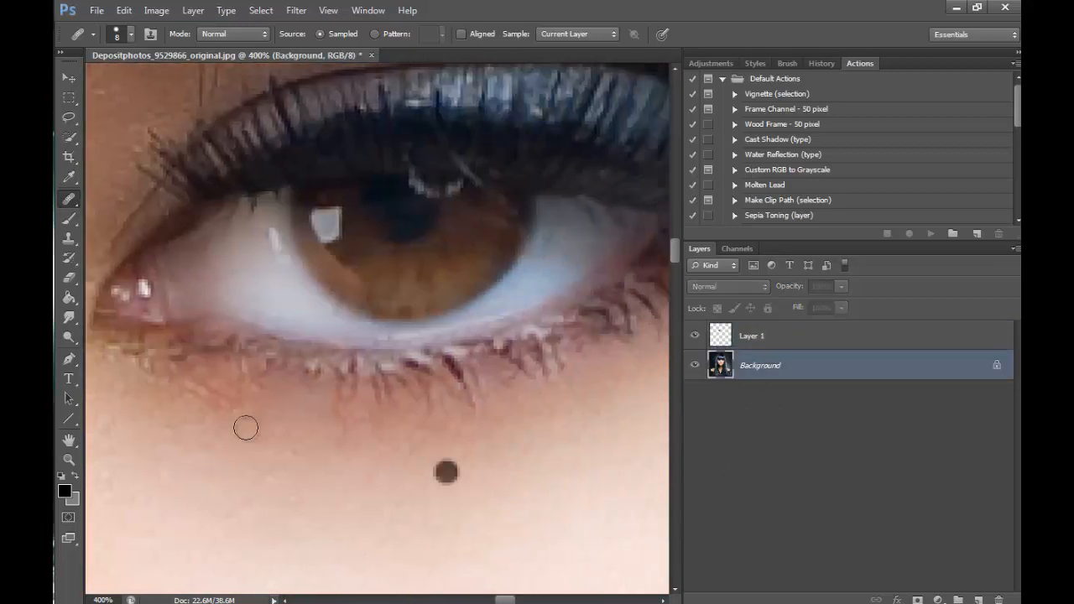
pyautogui.click(69, 238)
pyautogui.press(']')
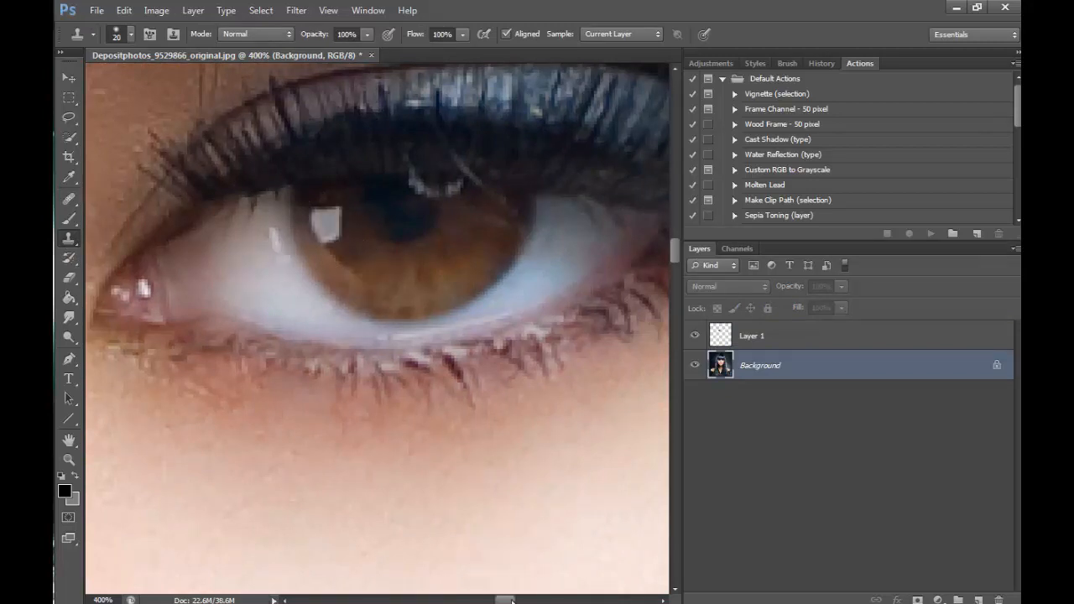
pyautogui.moveTo(505, 598); pyautogui.dragTo(461, 599)
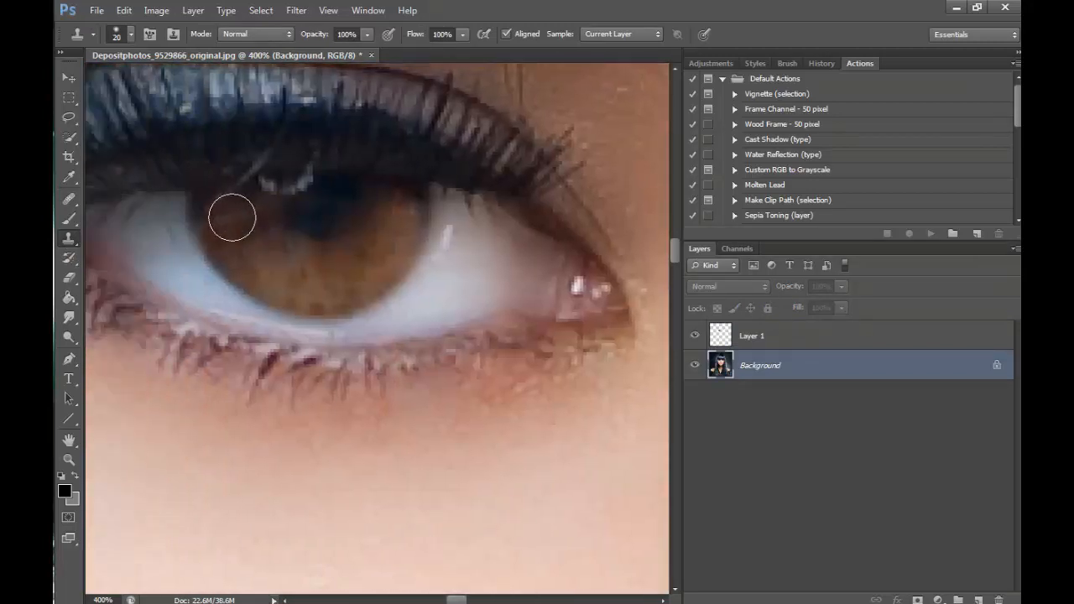
pyautogui.click(761, 336)
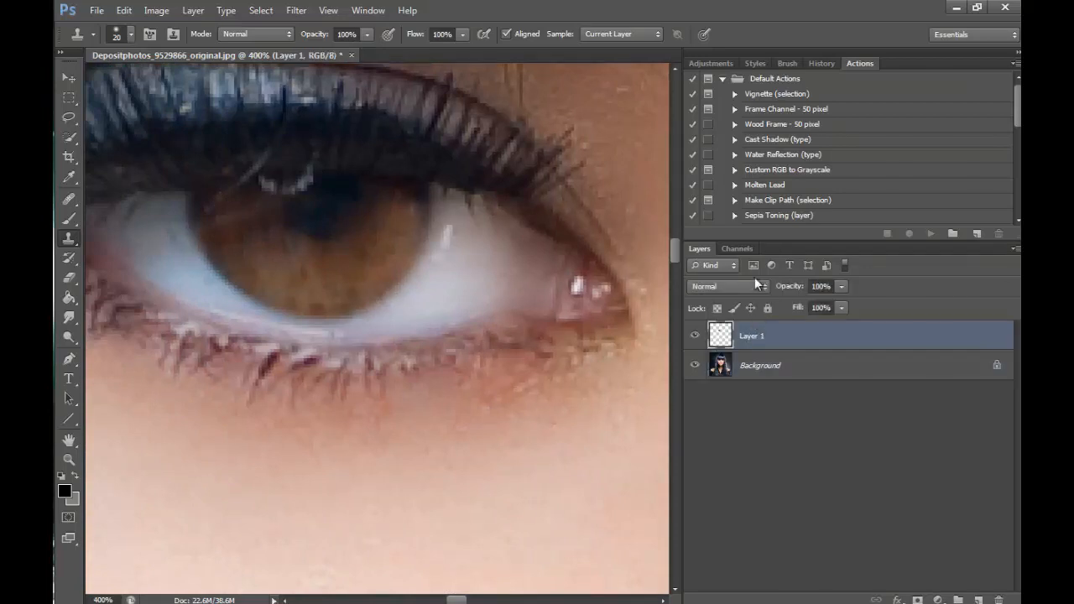
pyautogui.click(228, 221)
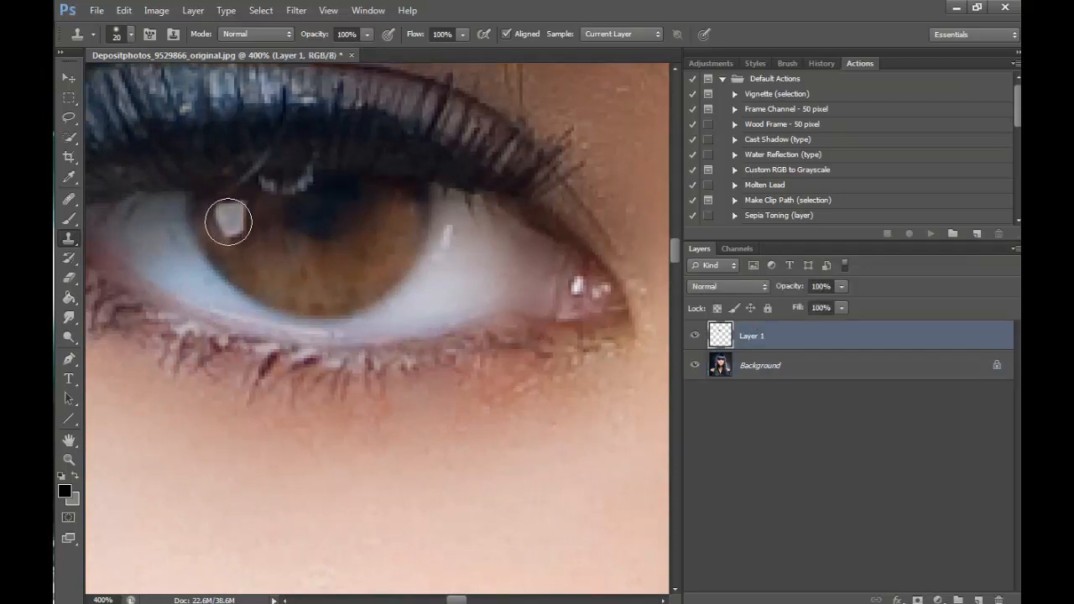
# - Examine the finished eyes and their matching catchlights in the whole portrait at reduced zoom levels down to 25%
pyautogui.click(69, 459)
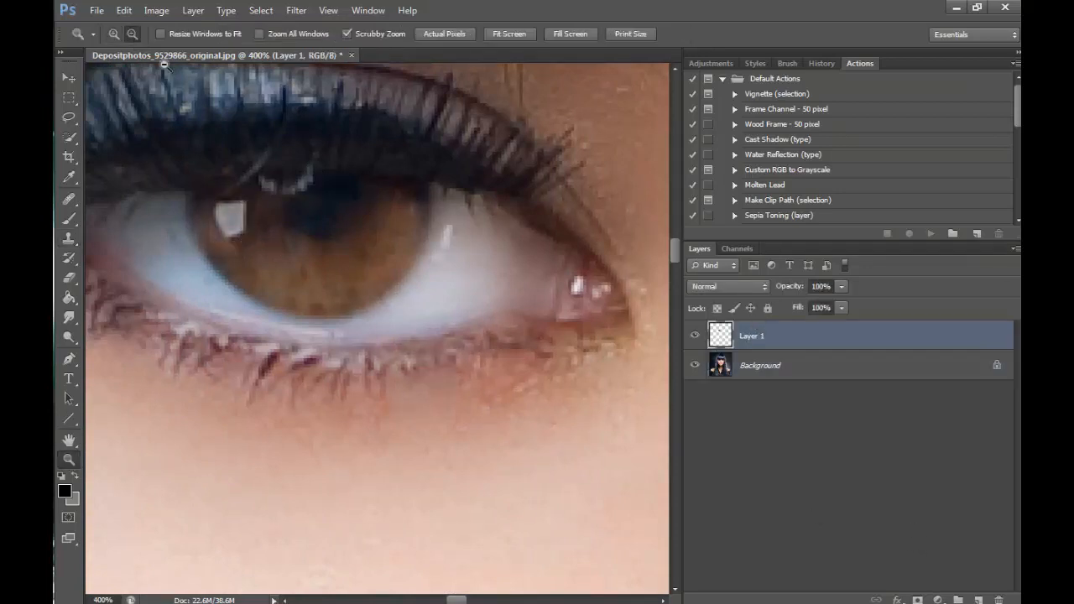
pyautogui.click(500, 275)
pyautogui.click(497, 275)
pyautogui.click(498, 276)
pyautogui.click(503, 281)
pyautogui.click(584, 456)
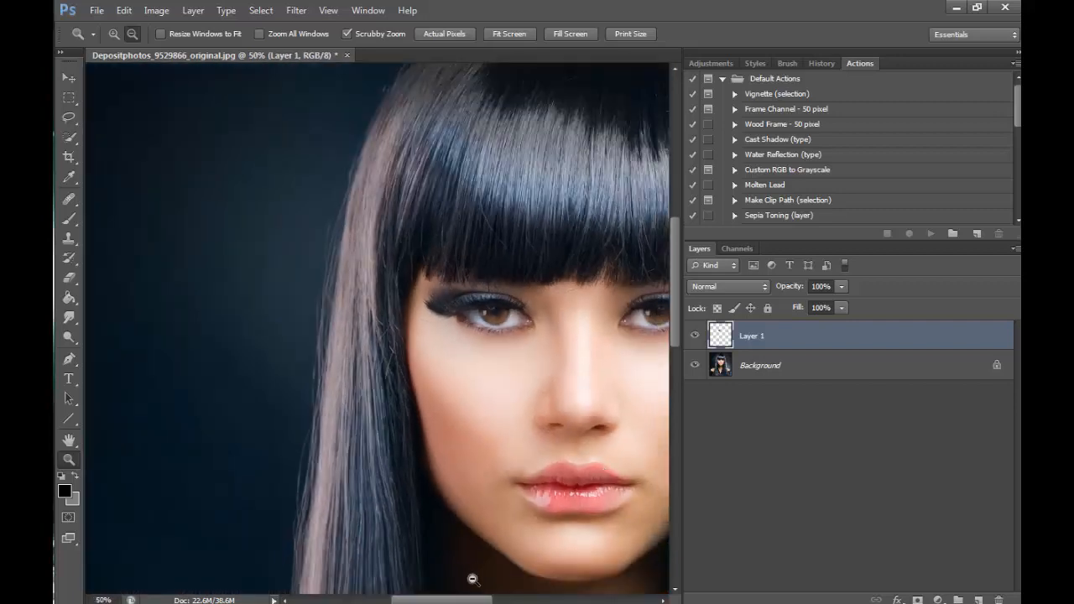
pyautogui.moveTo(472, 599); pyautogui.dragTo(510, 599)
pyautogui.click(489, 508)
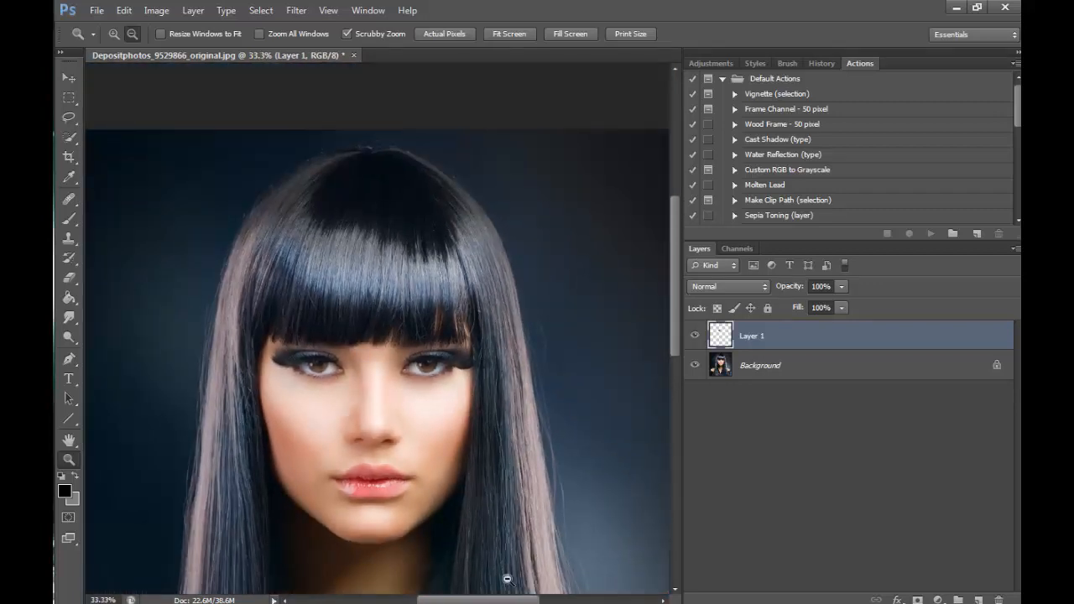
pyautogui.click(113, 33)
pyautogui.click(384, 366)
pyautogui.click(426, 445)
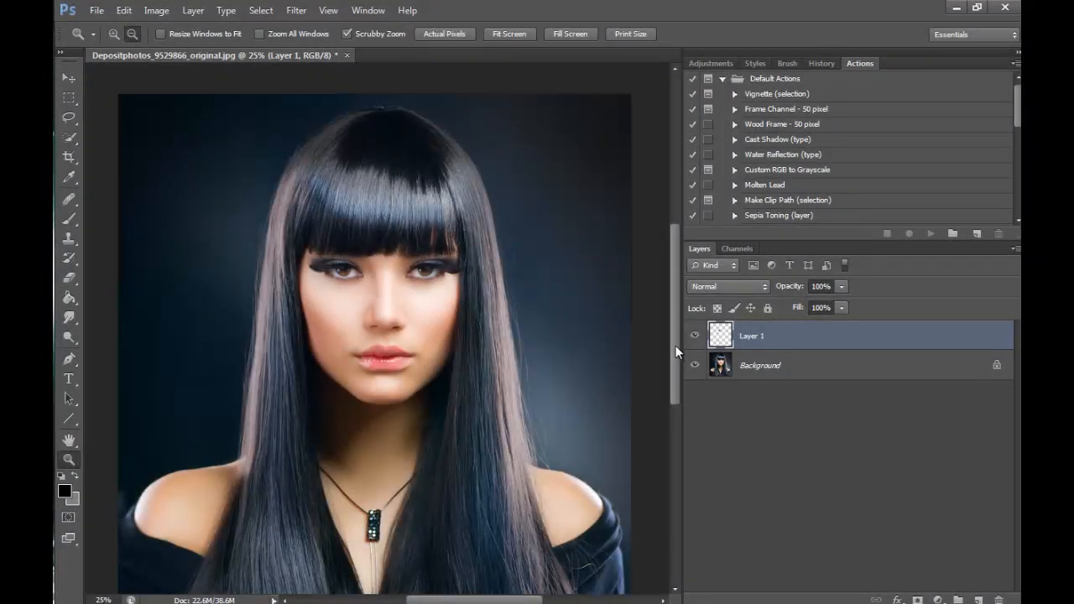
pyautogui.moveTo(675, 327)
pyautogui.mouseDown()
pyautogui.moveTo(675, 363)
pyautogui.moveTo(680, 312)
pyautogui.mouseUp()
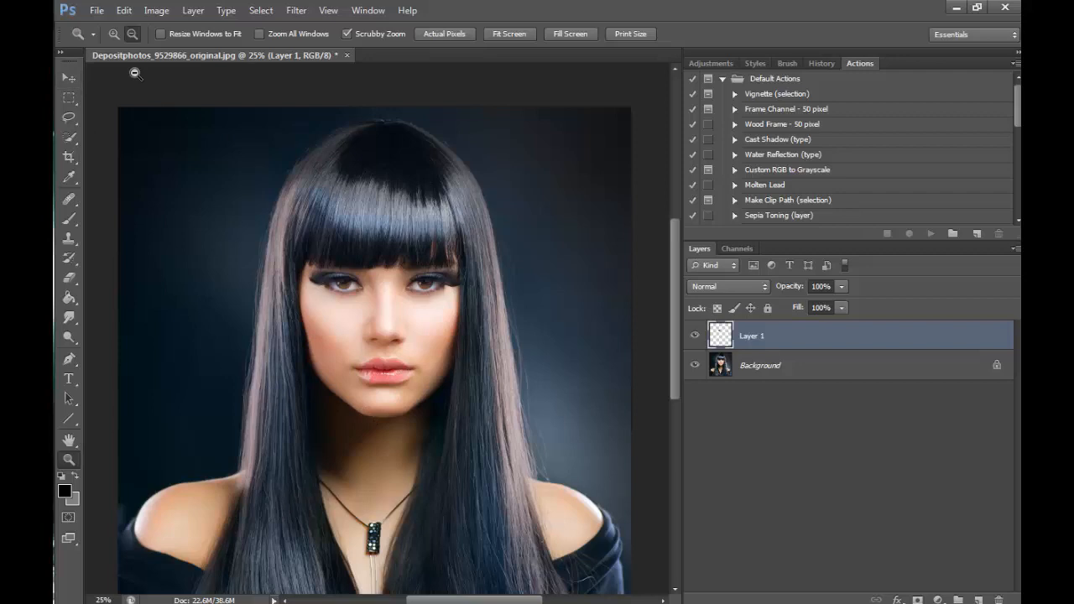
# - Rename Layer 1 as "eye" and duplicate the Background layer
pyautogui.doubleClick(750, 337)
pyautogui.press('Return')
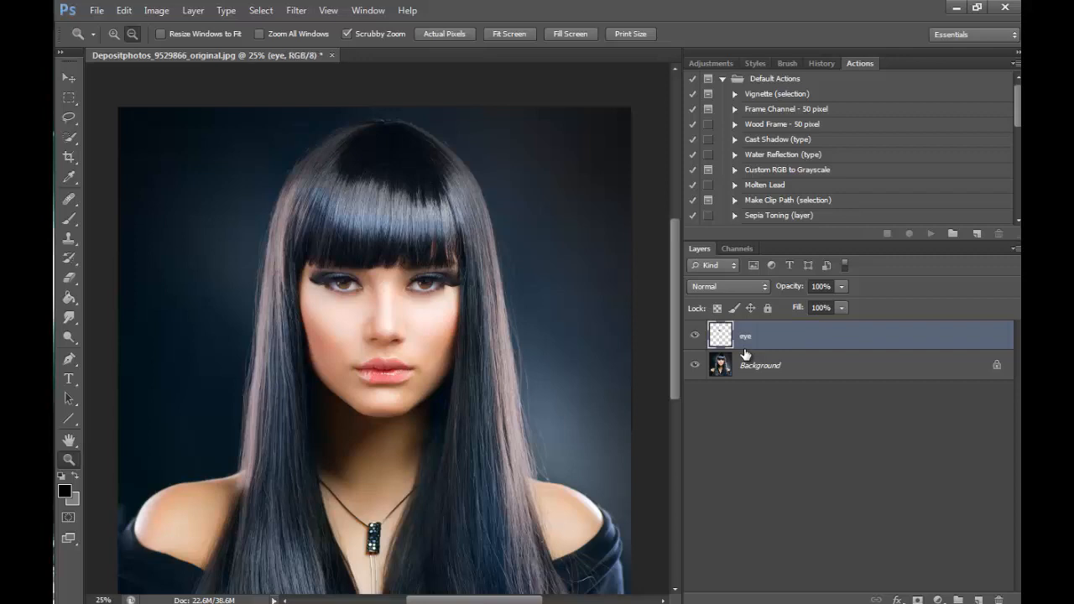
pyautogui.rightClick(797, 365)
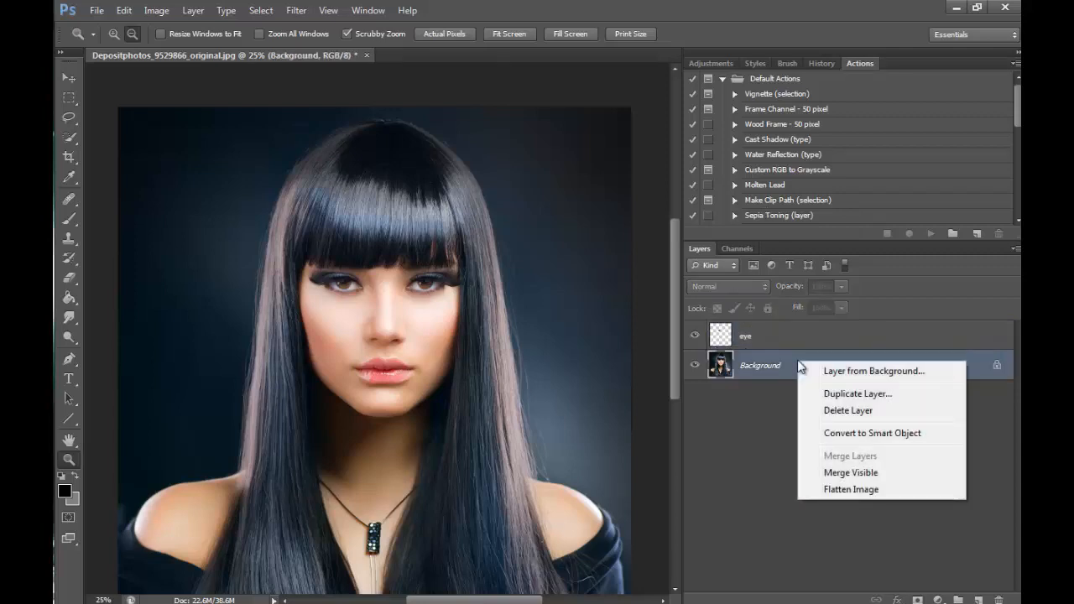
pyautogui.click(835, 395)
pyautogui.click(672, 177)
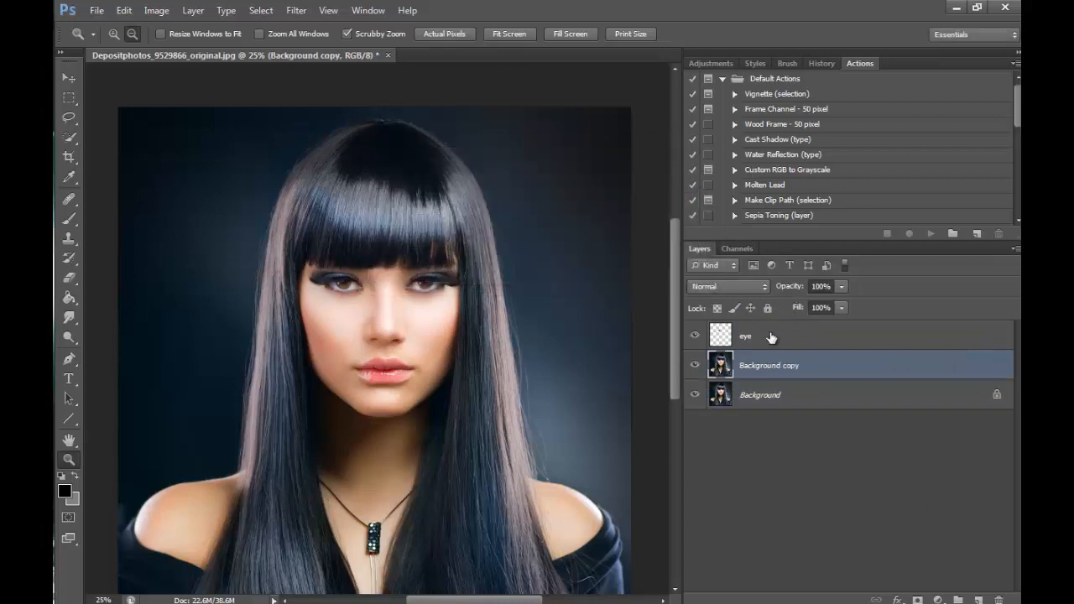
# - Merge the eye layer down into Background copy and toggle the merged layer's visibility to compare before and after
pyautogui.hotkey('alt', ']')
pyautogui.click(195, 11)
pyautogui.click(335, 462)
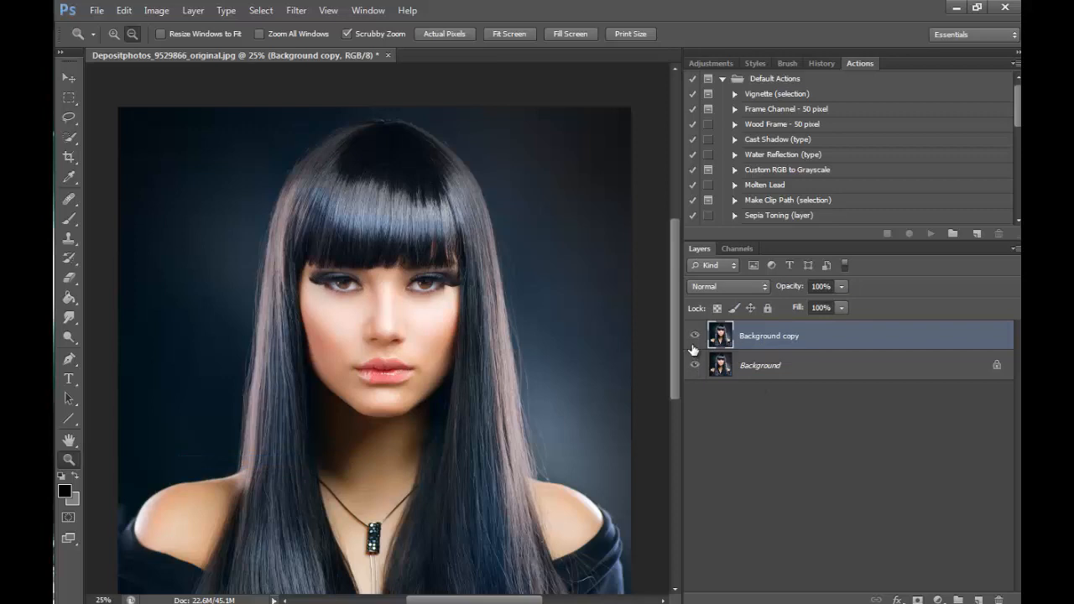
pyautogui.click(694, 335)
pyautogui.click(694, 335)
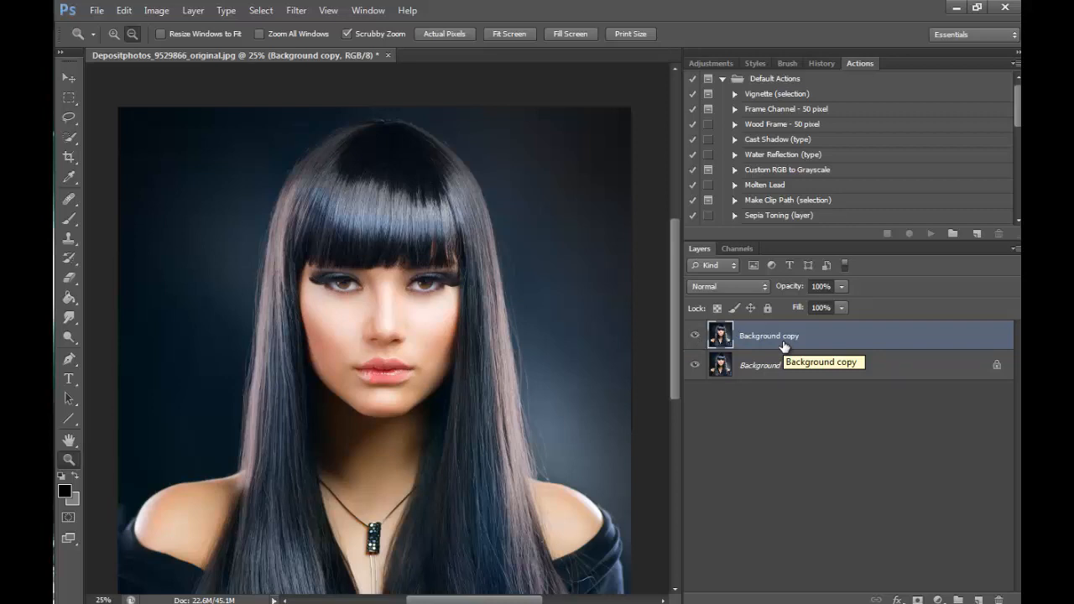
# - Select the left half of the woman up to the face's centre line with a rectangular marquee and copy it to a new layer
pyautogui.scroll(-1, 673, 374)
pyautogui.click(69, 97)
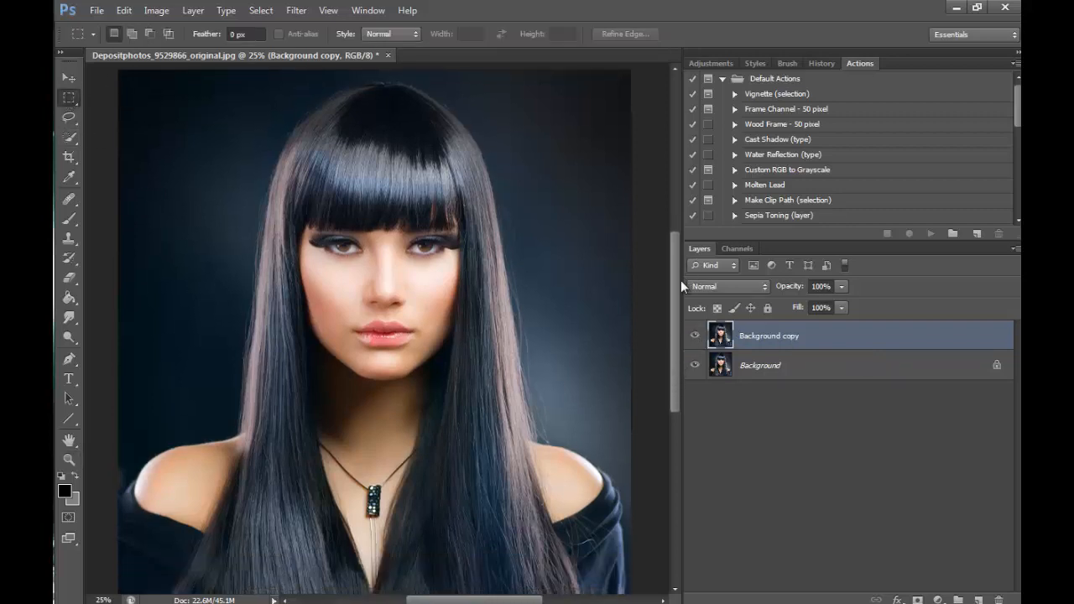
pyautogui.moveTo(199, 71); pyautogui.dragTo(385, 553)
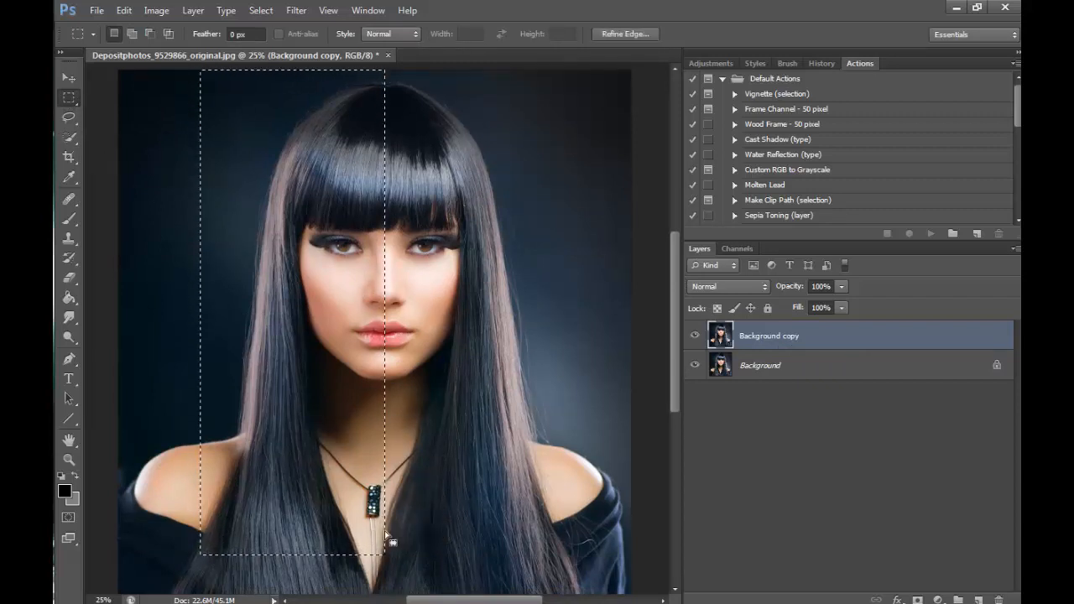
pyautogui.rightClick(336, 396)
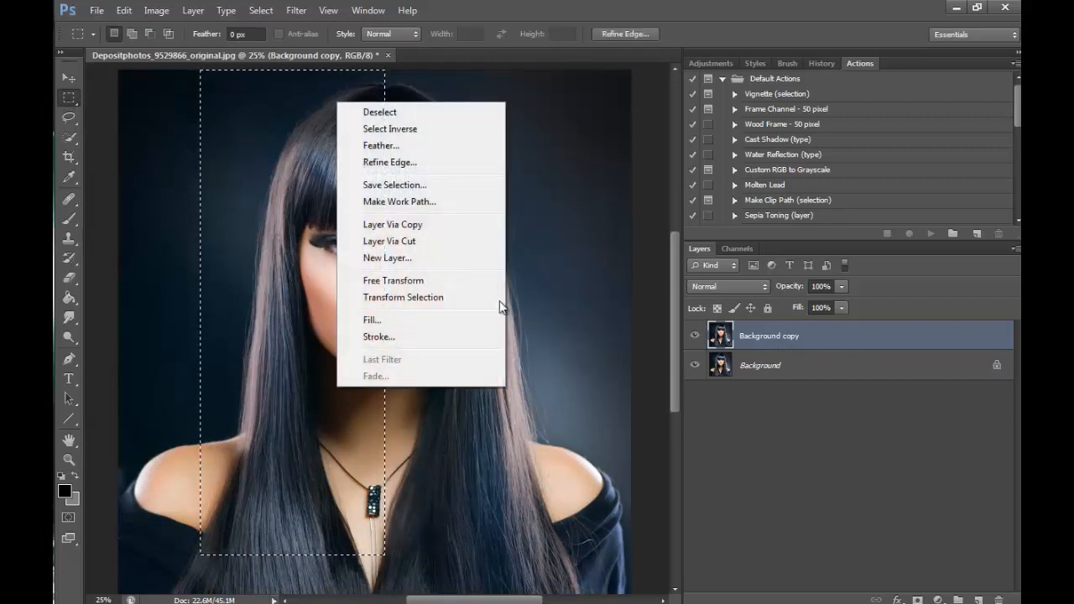
pyautogui.click(436, 228)
# - Flip the copied half horizontally and move it over the right half so both halves meet at the face's centre line
pyautogui.click(123, 10)
pyautogui.moveTo(252, 308)
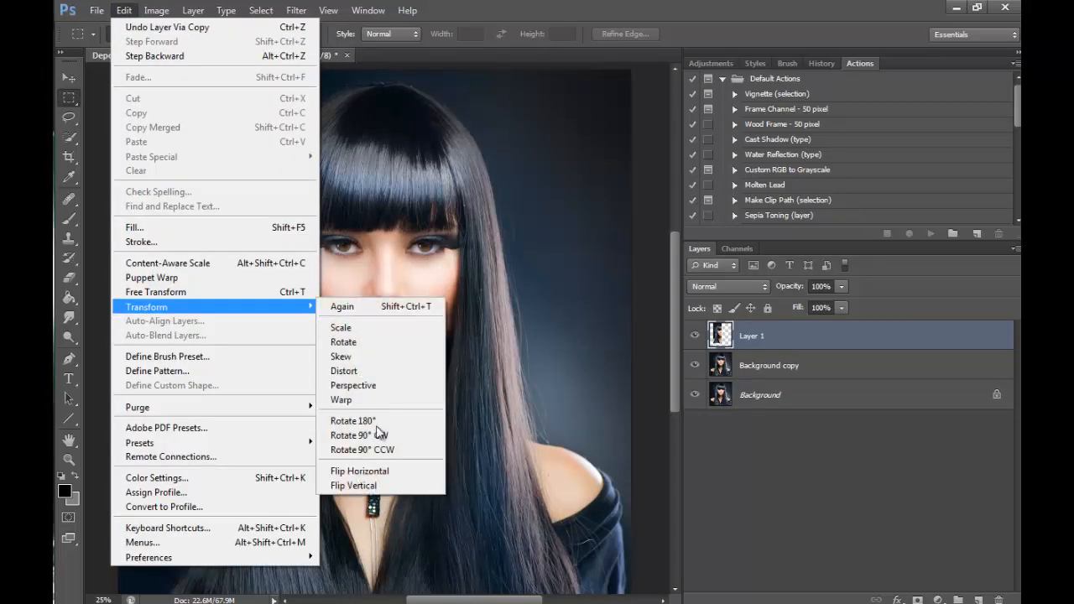
pyautogui.click(378, 474)
pyautogui.press('v')
pyautogui.moveTo(287, 356); pyautogui.dragTo(475, 359)
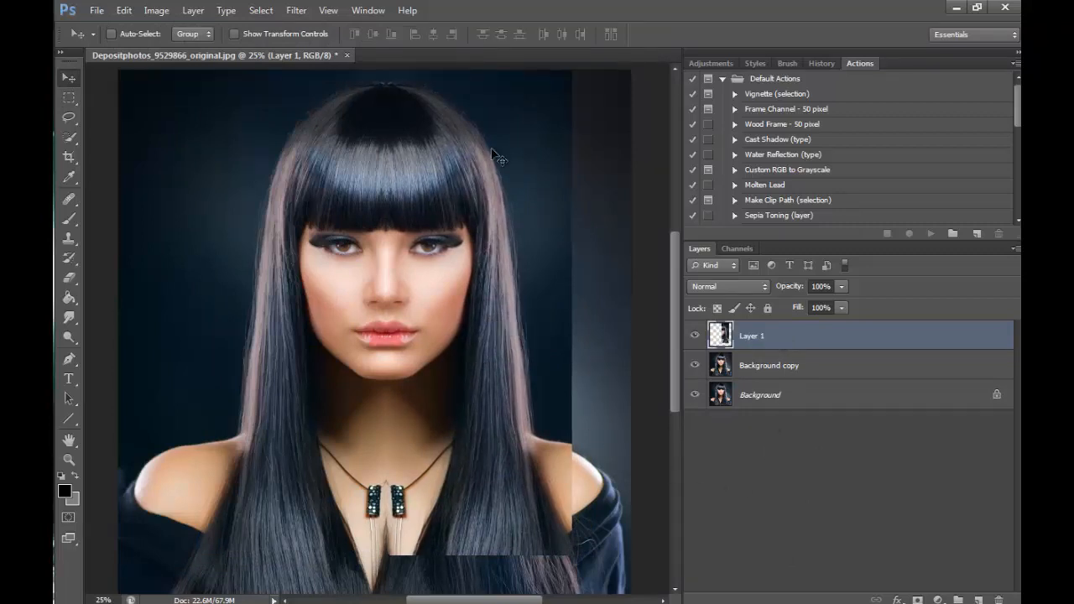
# - Erase Layer 1's inner edge along the face's centre line down to the duplicated pendant with a 370 px eraser
pyautogui.click(69, 277)
pyautogui.click(127, 35)
pyautogui.click(381, 89)
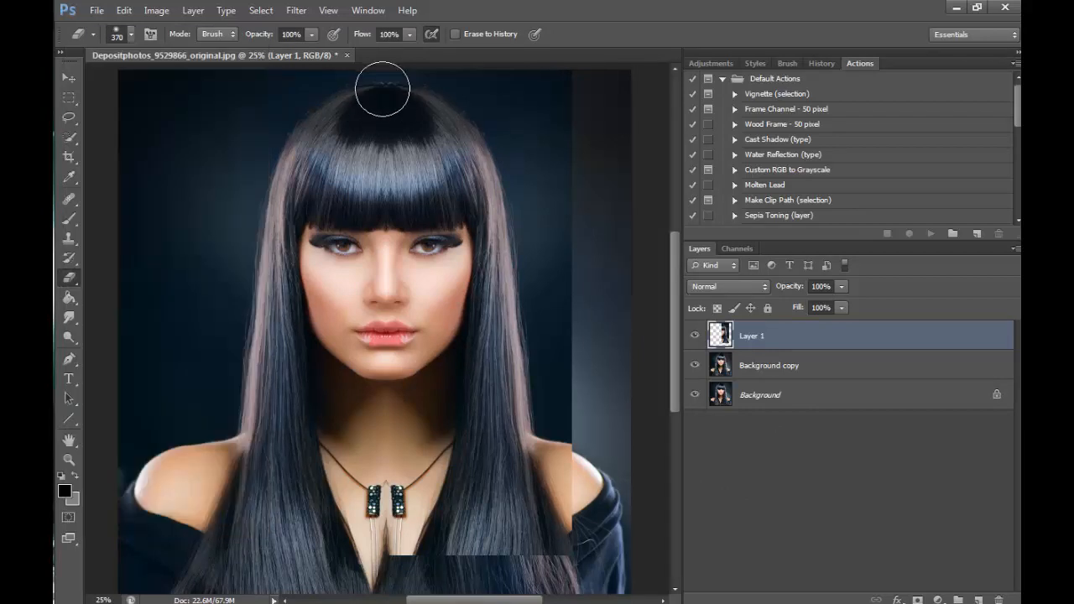
pyautogui.moveTo(383, 89)
pyautogui.mouseDown()
pyautogui.moveTo(388, 579)
pyautogui.moveTo(383, 395)
pyautogui.moveTo(372, 393)
pyautogui.mouseUp()
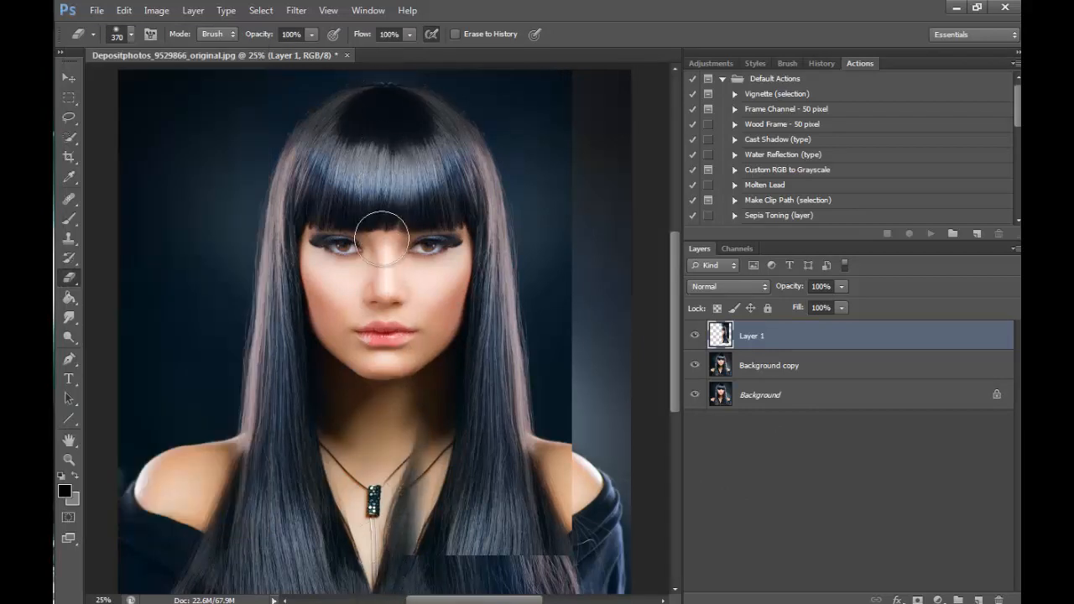
pyautogui.moveTo(381, 240); pyautogui.dragTo(404, 563)
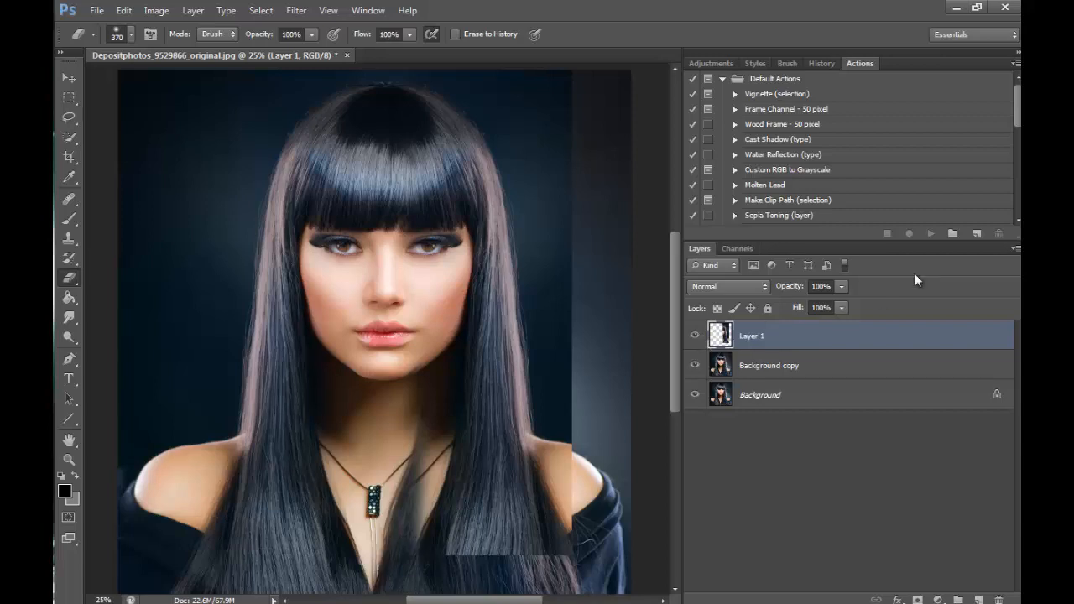
# - Lower Layer 1's fill to 55% and nudge the mirrored half slightly inward to line up with the cheek and jaw underneath
pyautogui.click(841, 307)
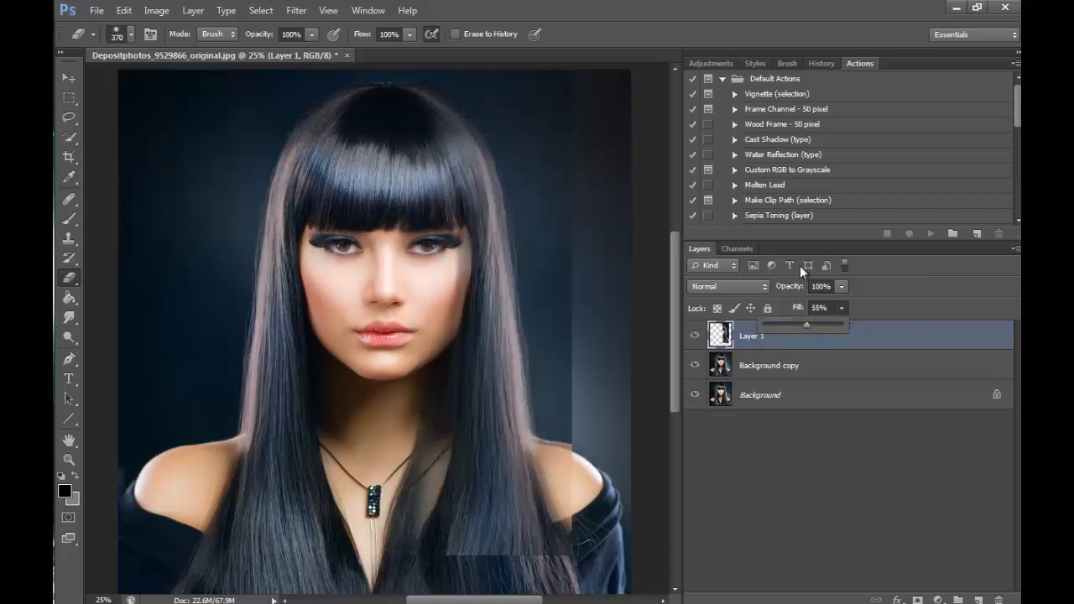
pyautogui.click(69, 459)
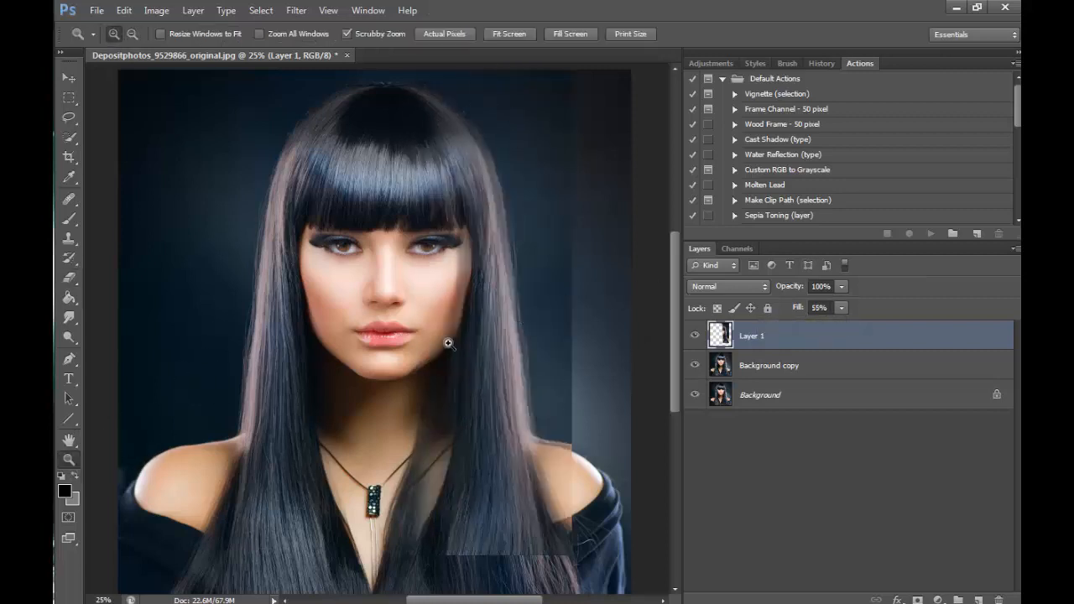
pyautogui.click(451, 346)
pyautogui.click(77, 79)
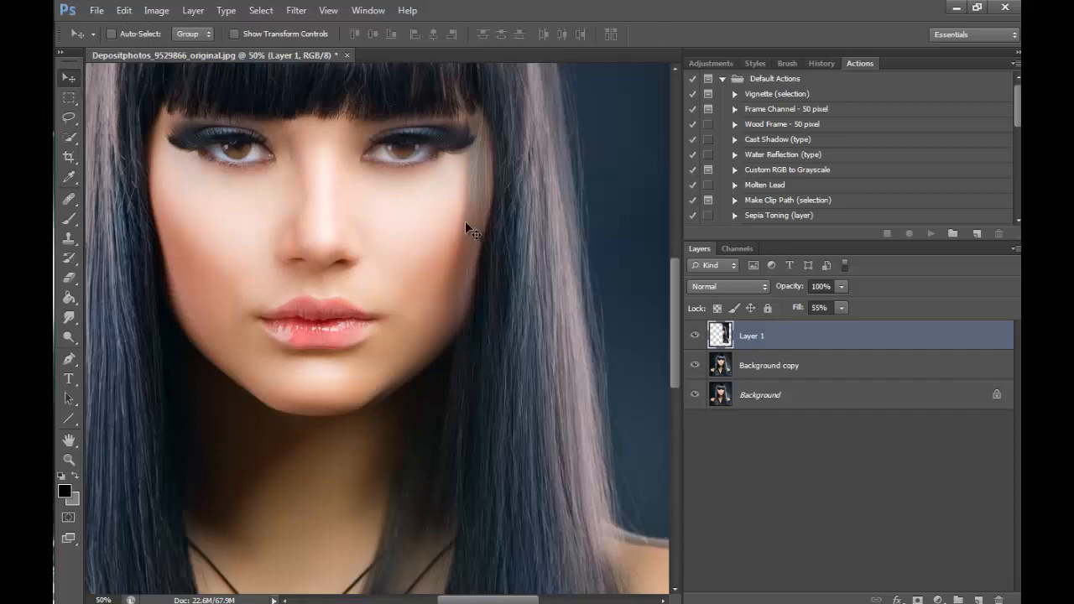
pyautogui.moveTo(464, 219); pyautogui.dragTo(456, 217)
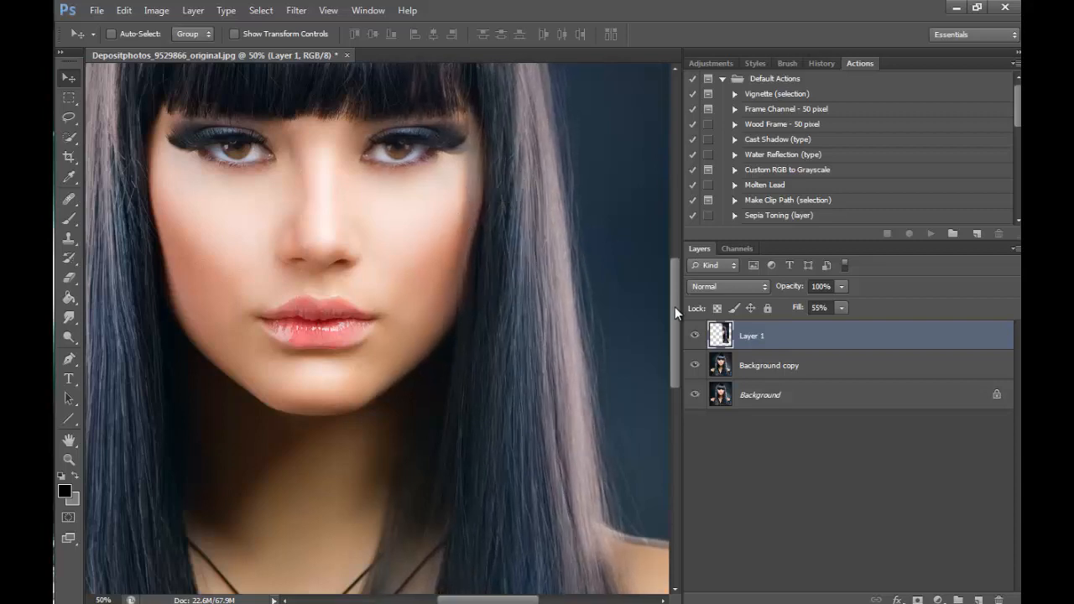
# - Compare the cheek, jaw and hair edge with Layer 1 hidden and shown, including close up at 100% magnification
pyautogui.moveTo(674, 307); pyautogui.dragTo(675, 295)
pyautogui.click(694, 335)
pyautogui.click(695, 336)
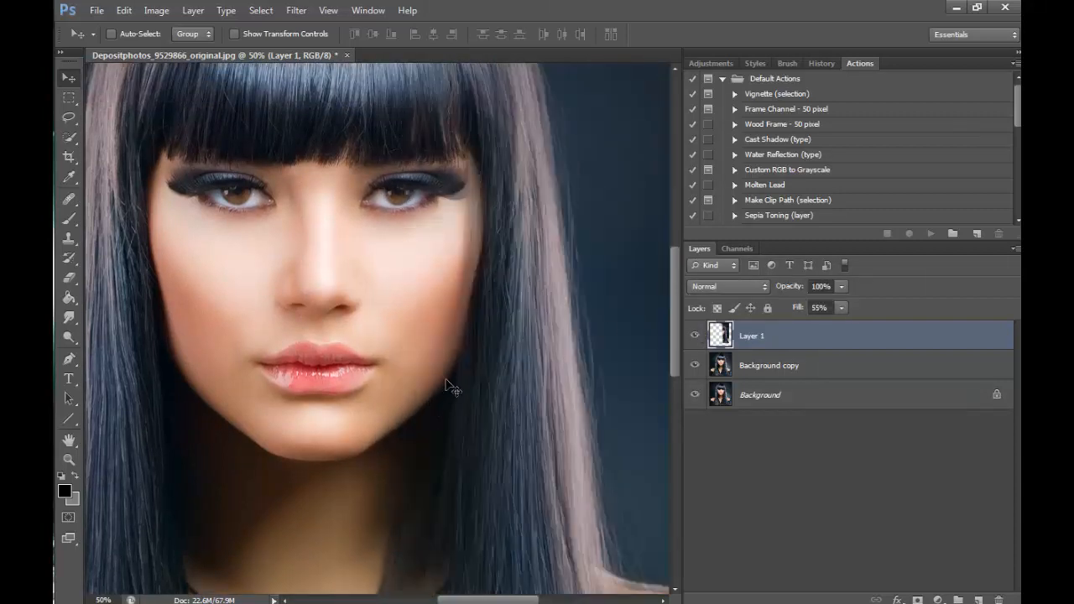
pyautogui.click(69, 460)
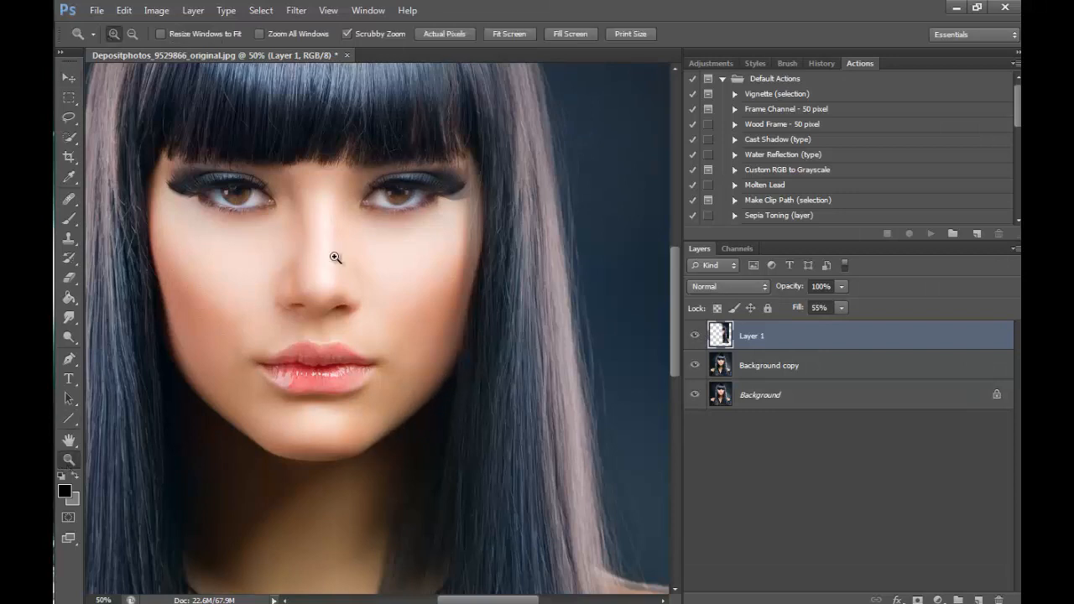
pyautogui.doubleClick(426, 395)
pyautogui.click(695, 335)
pyautogui.click(695, 336)
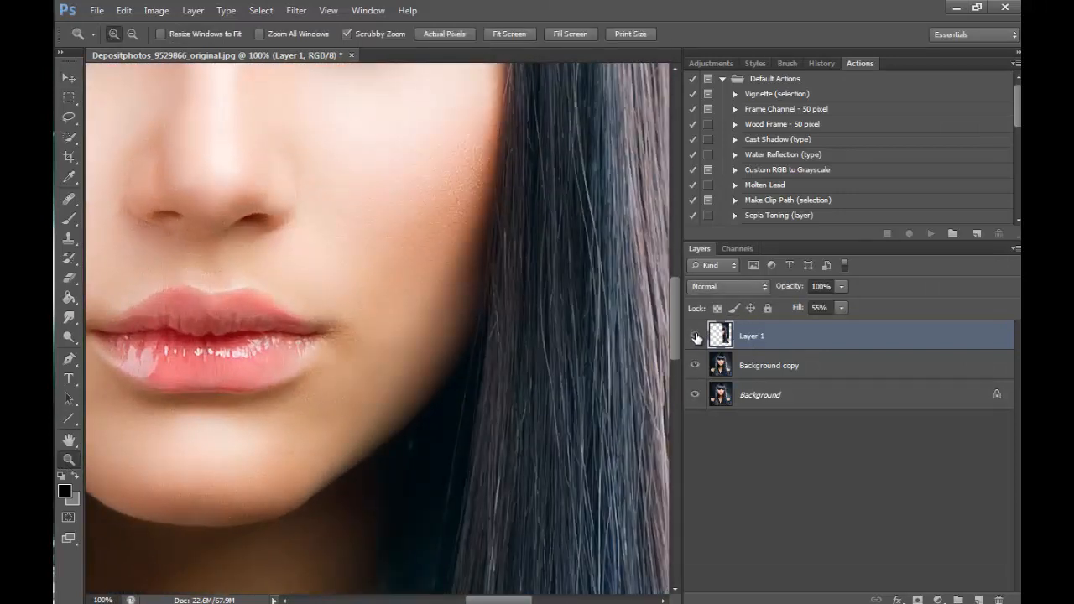
pyautogui.click(695, 336)
pyautogui.click(694, 335)
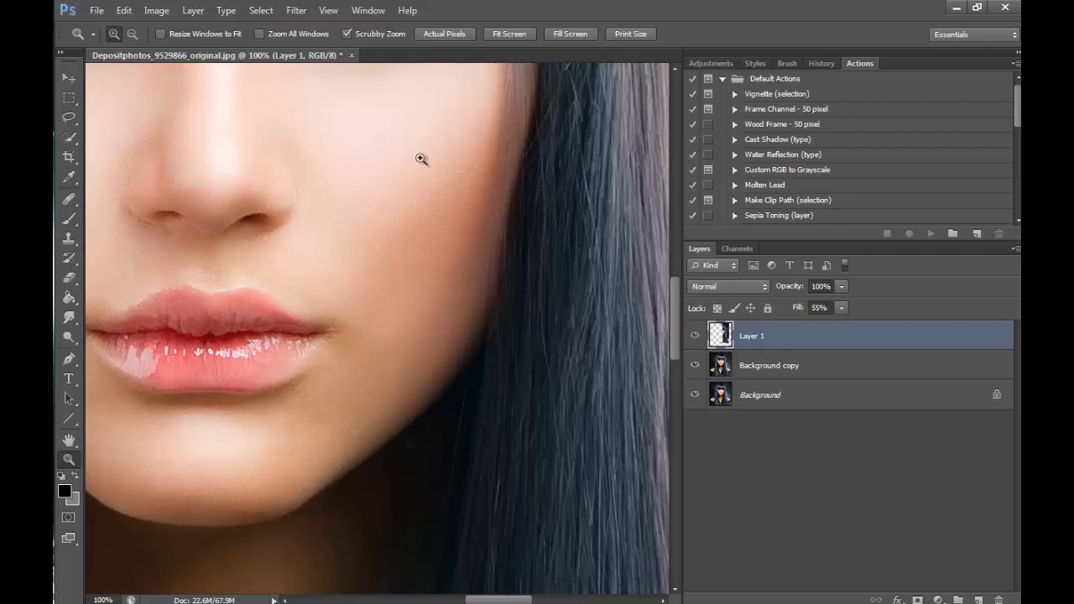
# - Reduce the eraser size to 125 px and restore Layer 1's fill to 100%
pyautogui.click(131, 33)
pyautogui.click(518, 370)
pyautogui.click(563, 428)
pyautogui.click(563, 428)
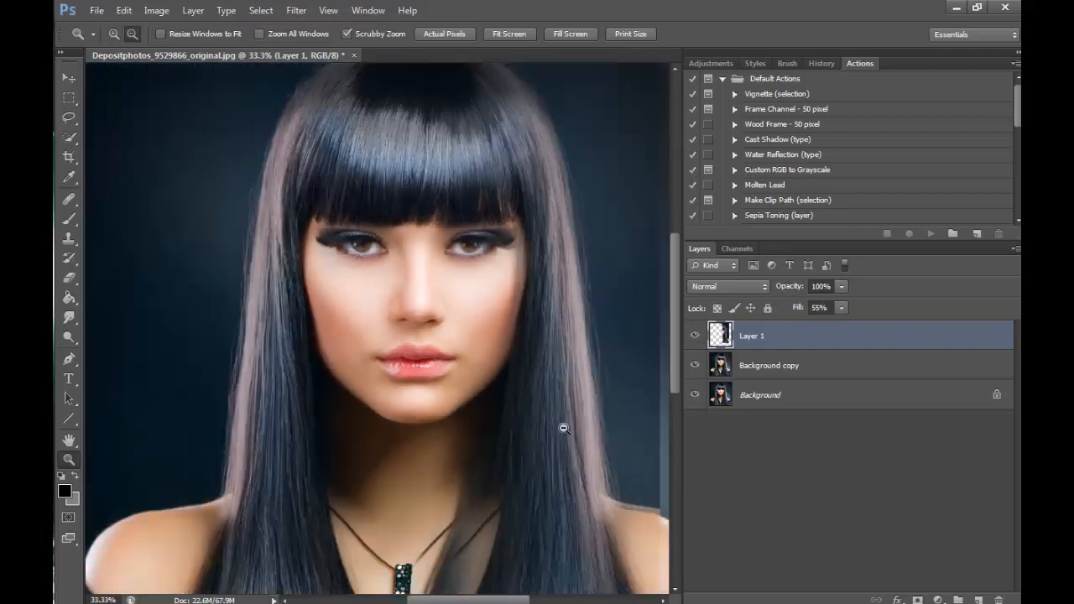
pyautogui.click(563, 428)
pyautogui.moveTo(509, 593); pyautogui.dragTo(526, 594)
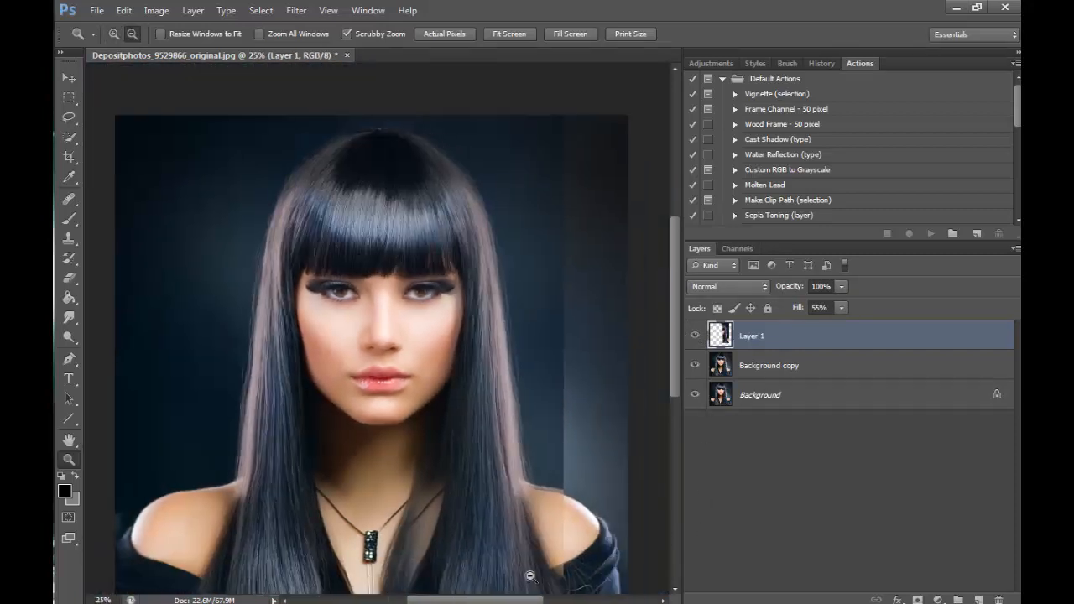
pyautogui.click(69, 278)
pyautogui.press('[')
pyautogui.press('[')
pyautogui.press('[')
pyautogui.press('[')
pyautogui.press('[')
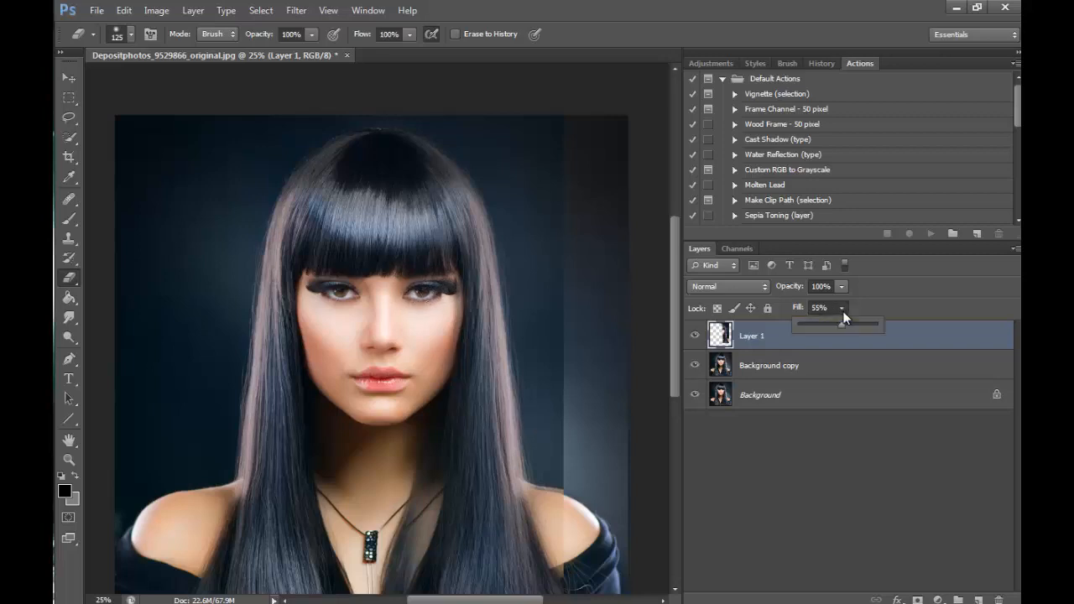
pyautogui.moveTo(945, 331); pyautogui.dragTo(916, 342)
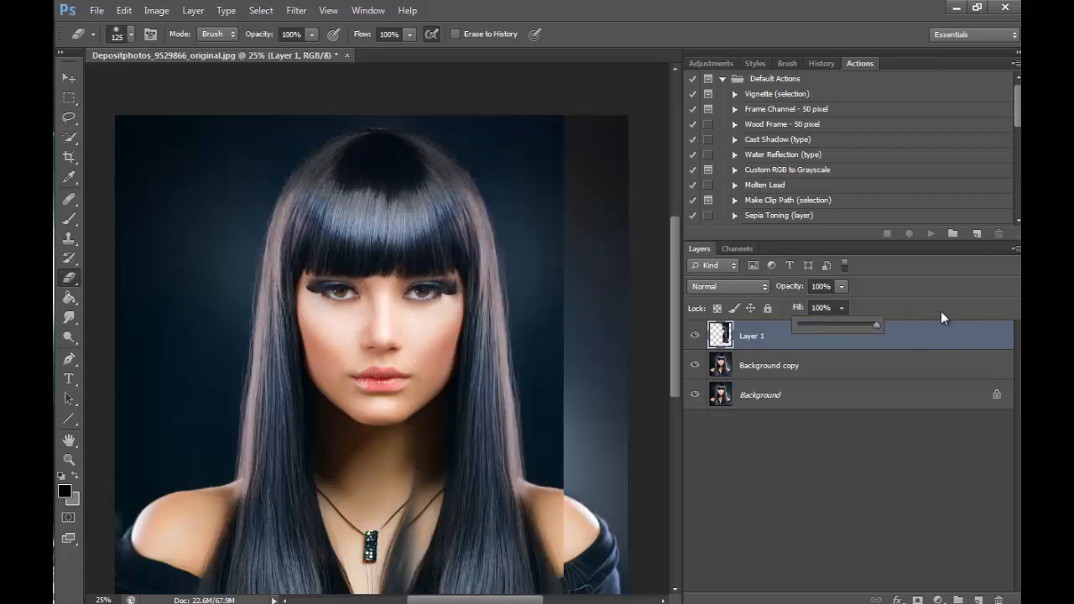
# - Erase Layer 1's hard outer and lower edges over the background, shoulder and lower hair with a 400 px eraser
pyautogui.moveTo(671, 332); pyautogui.dragTo(670, 374)
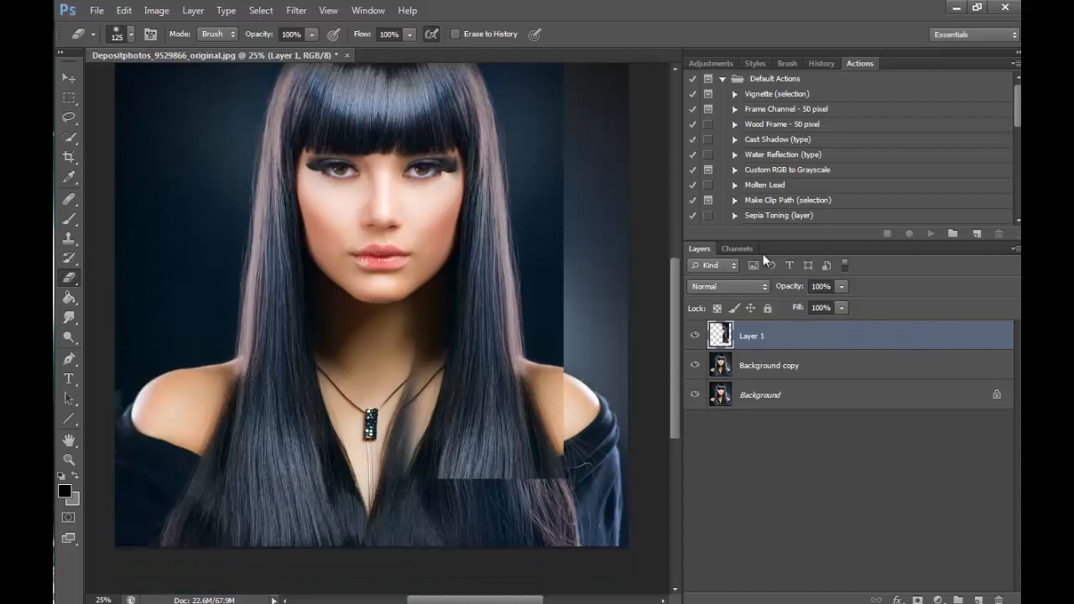
pyautogui.press(']')
pyautogui.press(']')
pyautogui.moveTo(562, 239)
pyautogui.mouseDown()
pyautogui.moveTo(563, 467)
pyautogui.moveTo(553, 463)
pyautogui.moveTo(492, 499)
pyautogui.moveTo(445, 455)
pyautogui.moveTo(410, 477)
pyautogui.moveTo(402, 431)
pyautogui.moveTo(397, 486)
pyautogui.mouseUp()
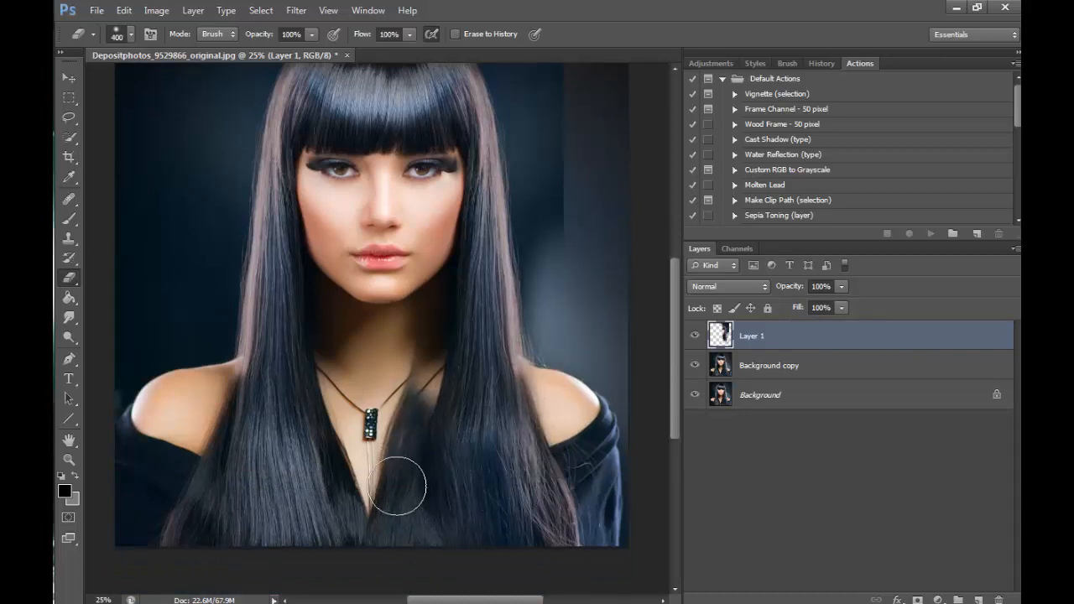
# - Erase the leftover mirrored neck patch beside the pendant and the background seam beside the hair with a 150 px eraser
pyautogui.press('[')
pyautogui.press('[')
pyautogui.press('[')
pyautogui.press('[')
pyautogui.press('[')
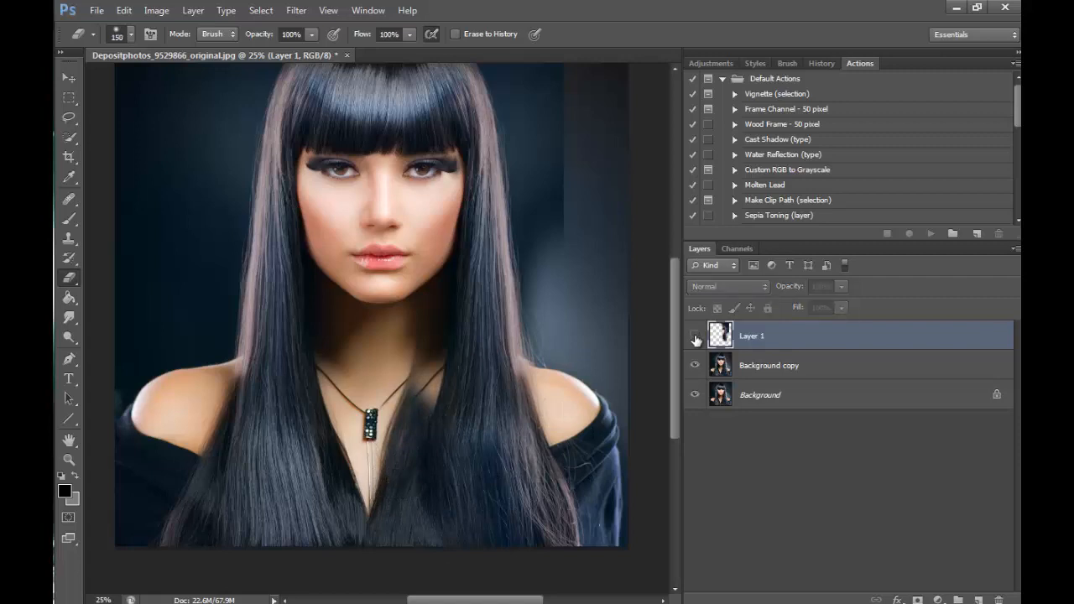
pyautogui.click(695, 336)
pyautogui.click(695, 335)
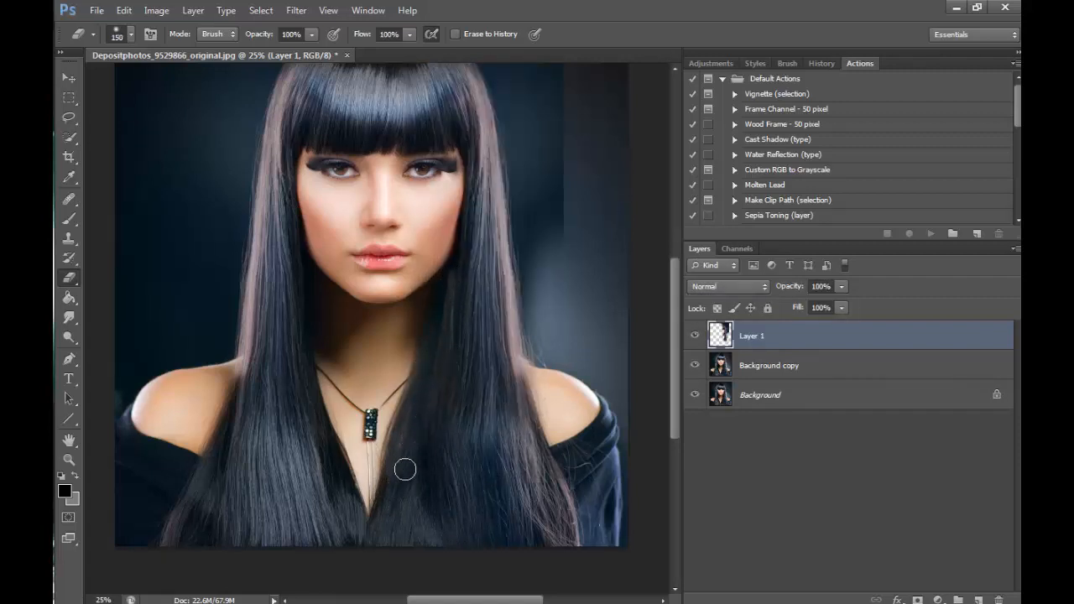
pyautogui.moveTo(678, 363); pyautogui.dragTo(677, 340)
pyautogui.moveTo(542, 385)
pyautogui.mouseDown()
pyautogui.moveTo(534, 343)
pyautogui.moveTo(535, 411)
pyautogui.moveTo(522, 140)
pyautogui.moveTo(549, 301)
pyautogui.moveTo(560, 175)
pyautogui.moveTo(559, 308)
pyautogui.moveTo(536, 360)
pyautogui.moveTo(538, 426)
pyautogui.mouseUp()
pyautogui.moveTo(679, 283); pyautogui.dragTo(679, 241)
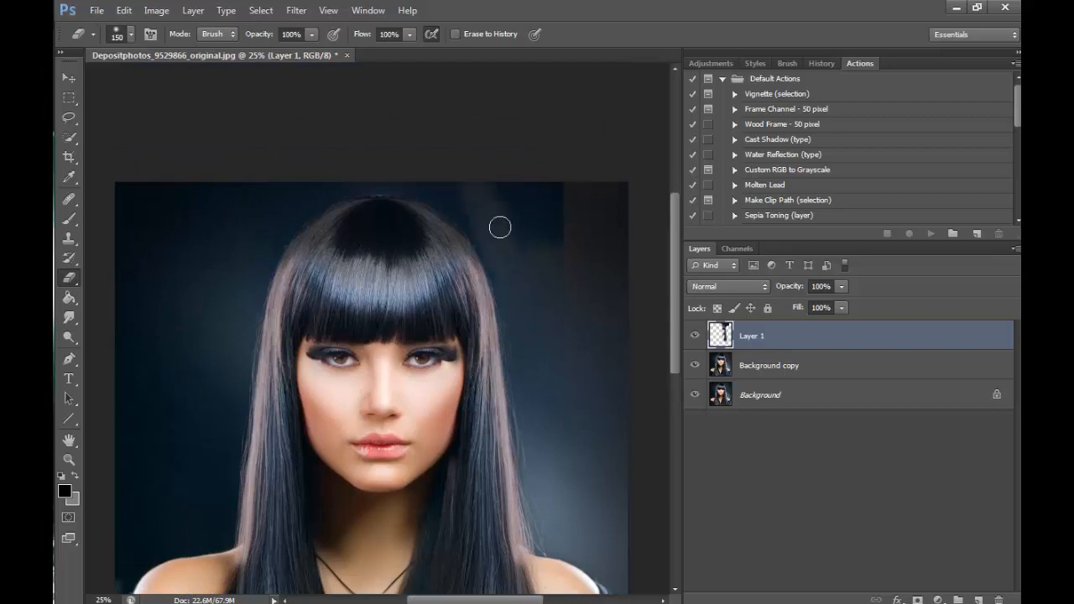
pyautogui.moveTo(560, 275)
pyautogui.mouseDown()
pyautogui.moveTo(561, 163)
pyautogui.moveTo(562, 270)
pyautogui.mouseUp()
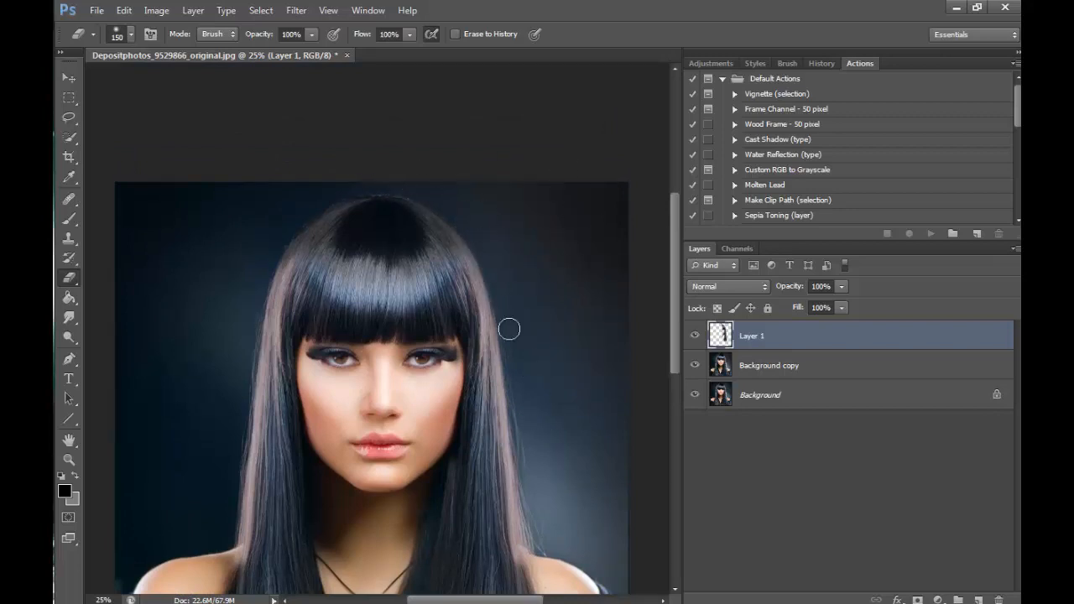
# - Compare the portrait with Layer 1 hidden and shown, in overview and at 100% around the mirrored side's eye and hair
pyautogui.click(696, 335)
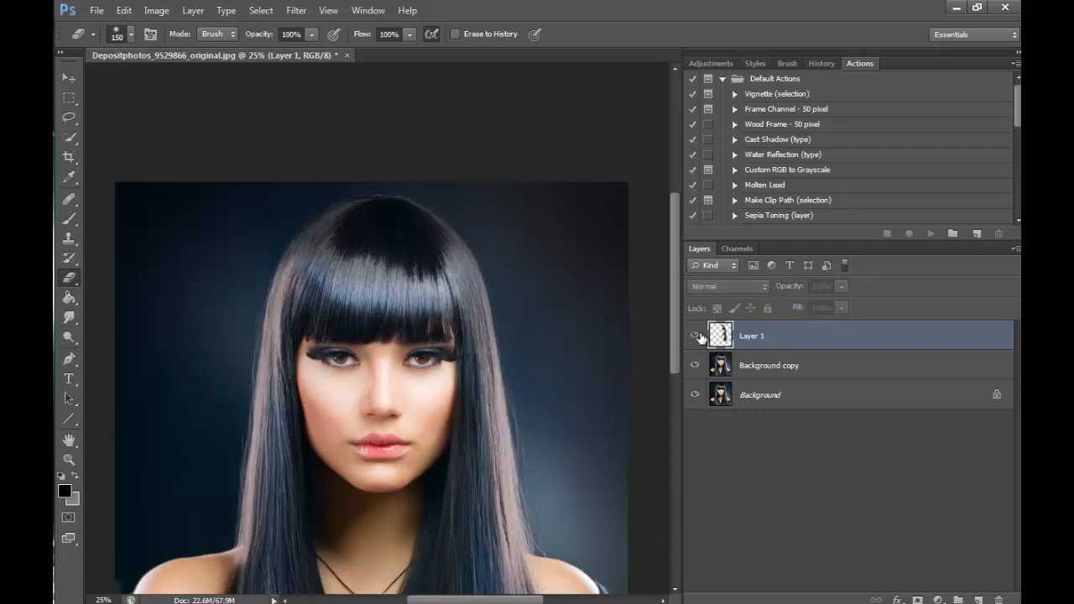
pyautogui.click(698, 336)
pyautogui.click(699, 335)
pyautogui.click(699, 336)
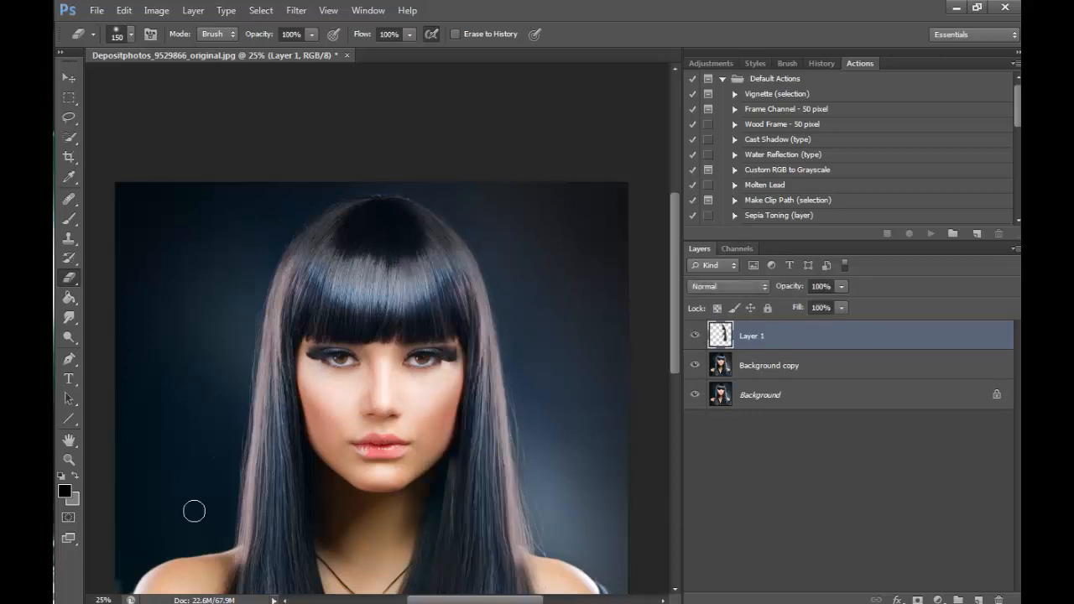
pyautogui.press('z')
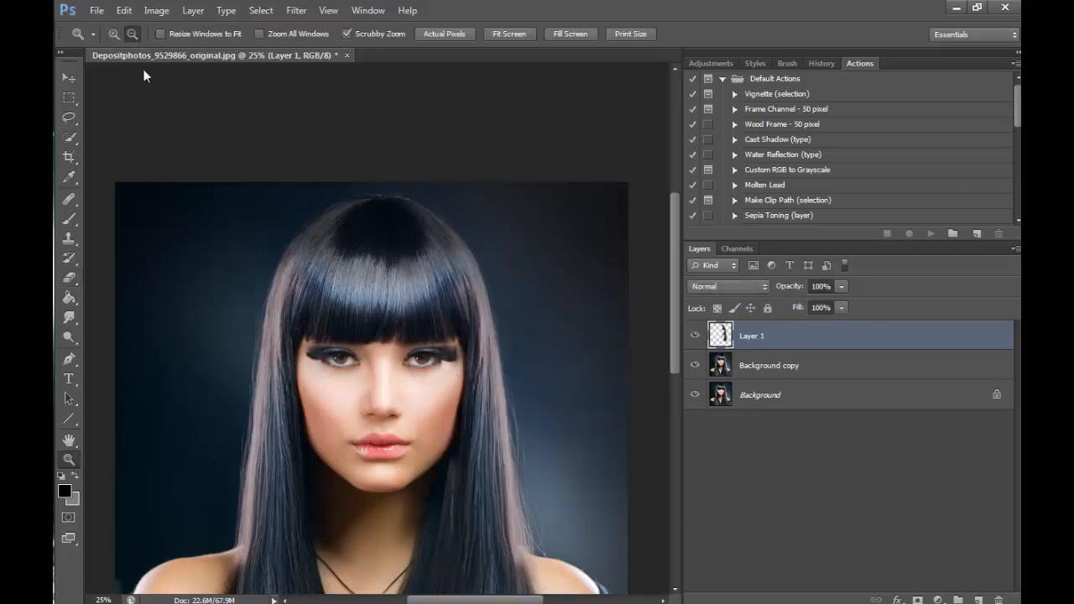
pyautogui.click(427, 385)
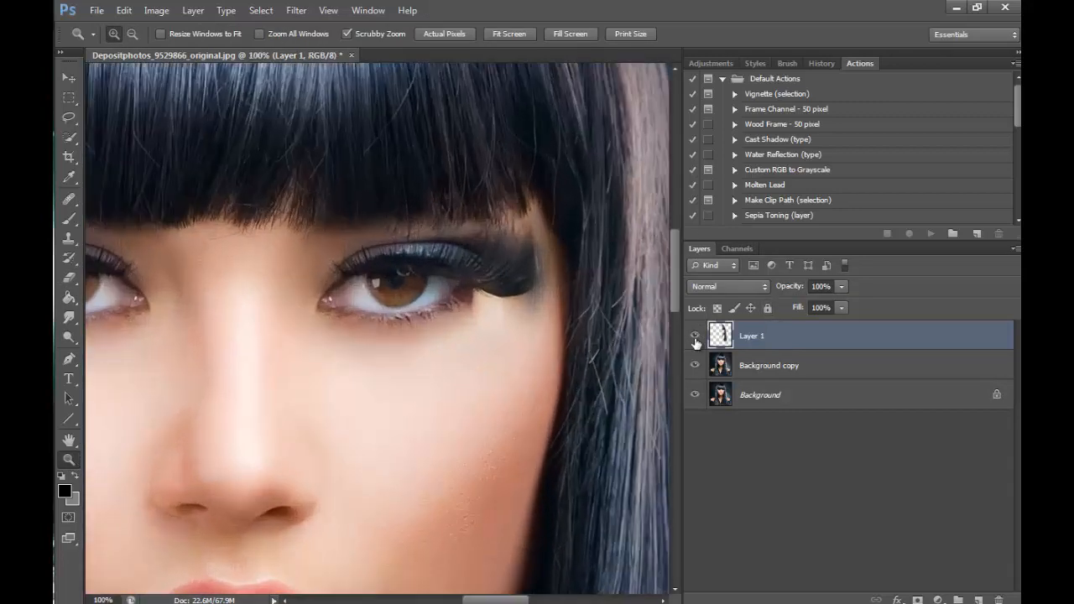
pyautogui.click(694, 336)
pyautogui.click(694, 335)
pyautogui.moveTo(505, 593)
pyautogui.mouseDown()
pyautogui.moveTo(476, 594)
pyautogui.moveTo(510, 594)
pyautogui.mouseUp()
pyautogui.click(697, 335)
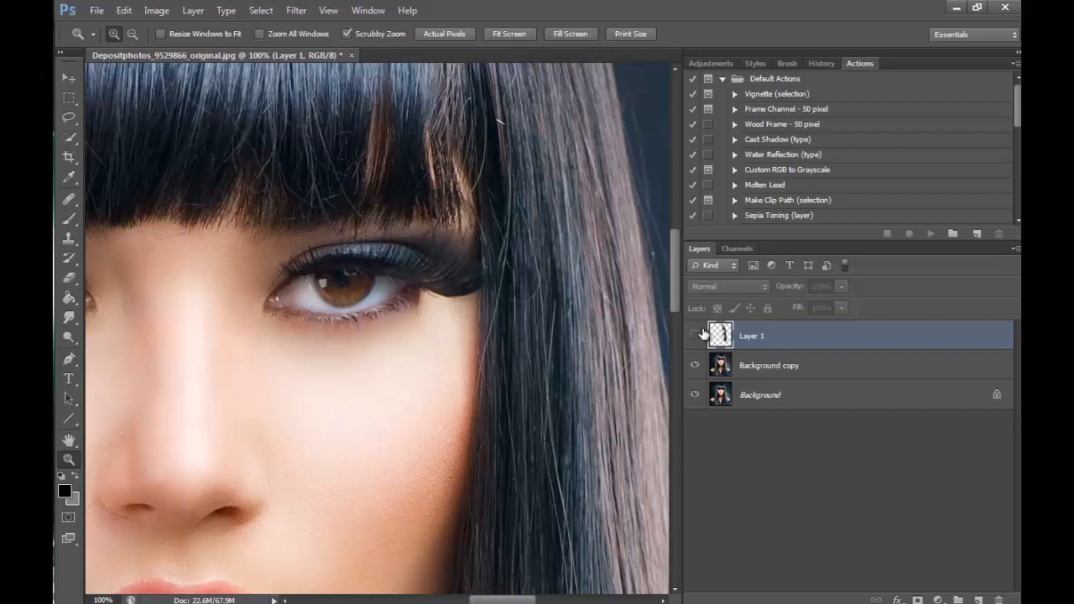
pyautogui.moveTo(491, 600)
pyautogui.mouseDown()
pyautogui.moveTo(440, 600)
pyautogui.moveTo(515, 601)
pyautogui.moveTo(495, 600)
pyautogui.mouseUp()
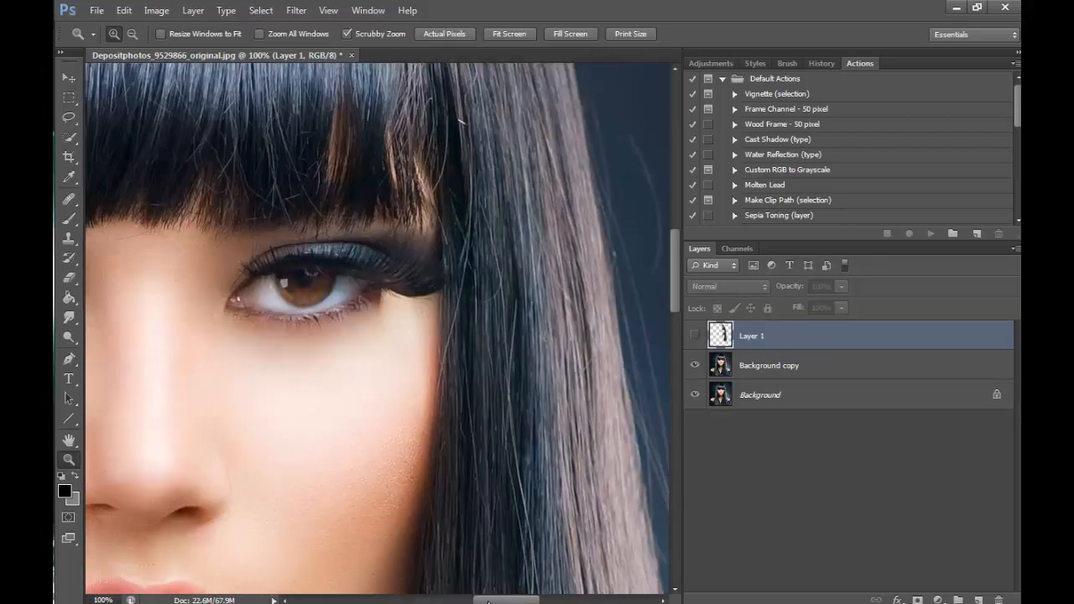
pyautogui.click(695, 336)
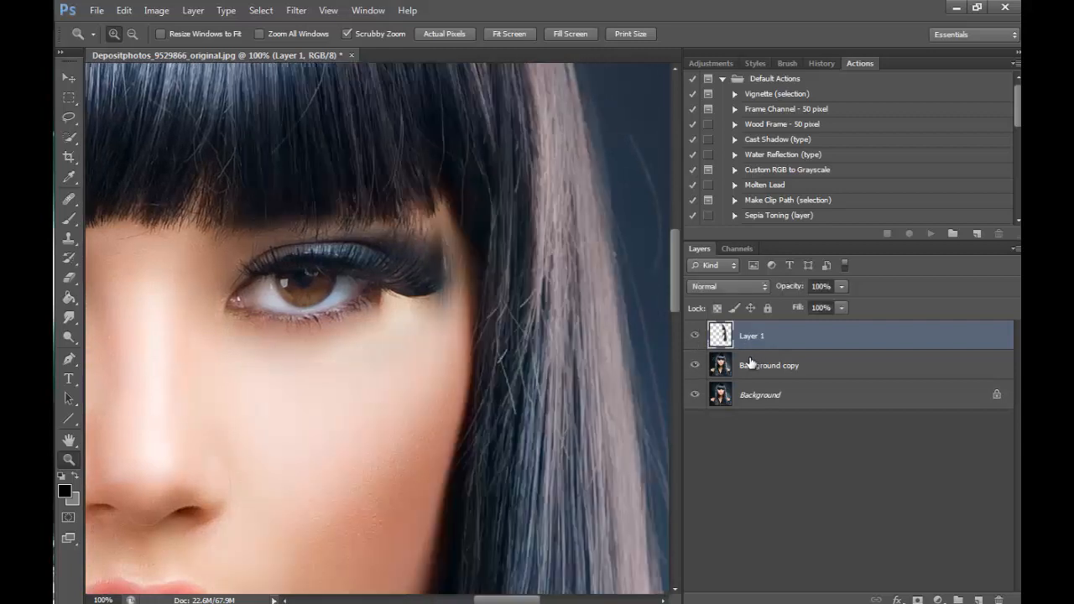
# - Duplicate the Background copy layer and merge Layer 1 down into the duplicate
pyautogui.click(753, 369)
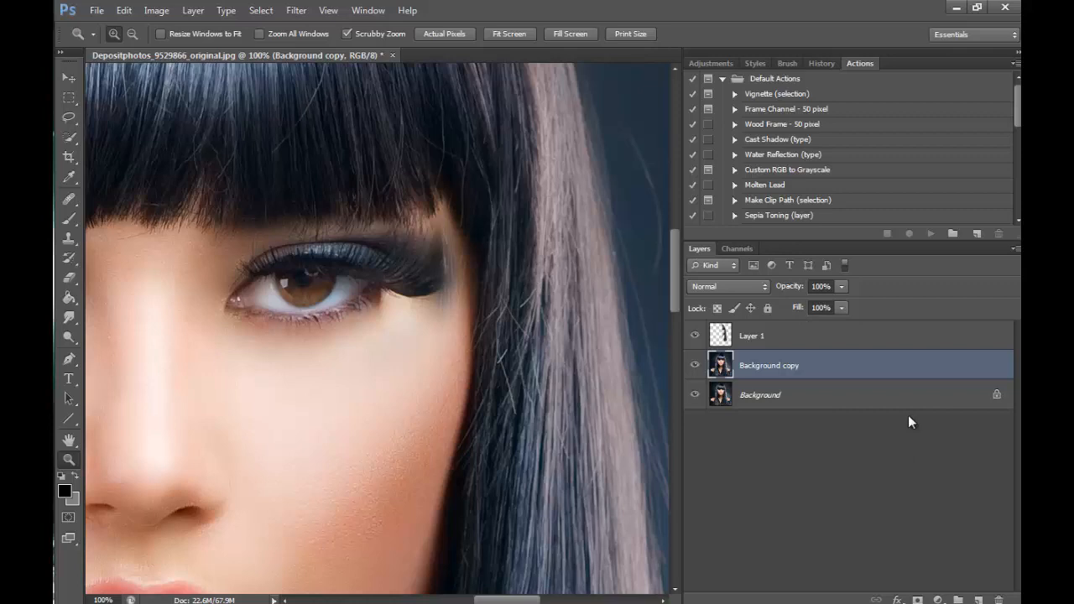
pyautogui.hotkey('ctrl', 'j')
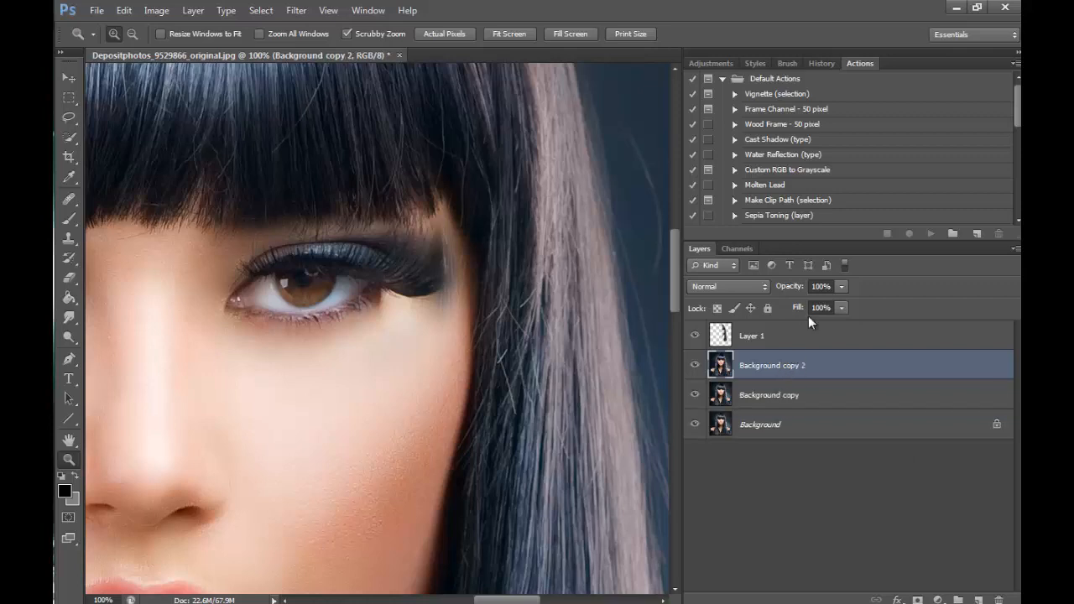
pyautogui.click(756, 344)
pyautogui.click(194, 10)
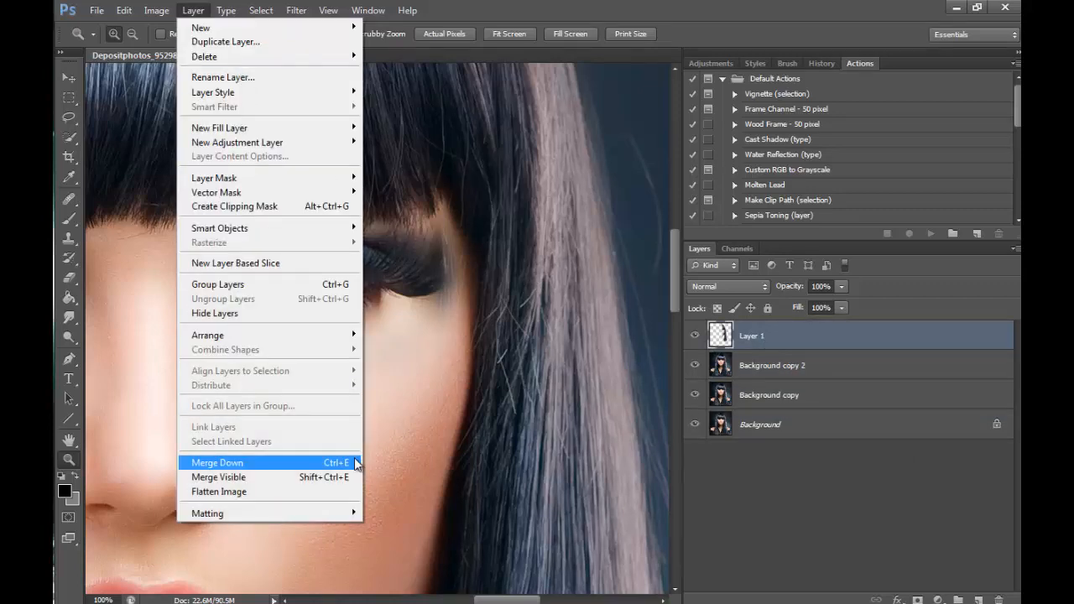
pyautogui.click(353, 461)
# - Select the outer corner and lashes of the eye on the image's left with a marquee about 0.54 × 0.49 in and copy it to a new layer
pyautogui.moveTo(493, 598); pyautogui.dragTo(453, 599)
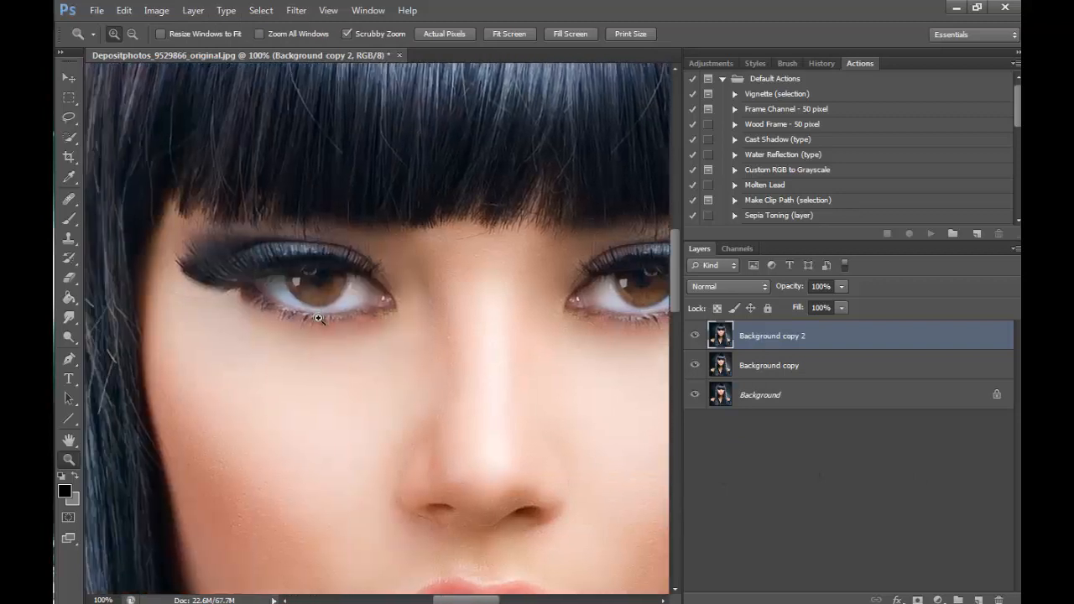
pyautogui.click(72, 100)
pyautogui.moveTo(165, 216); pyautogui.dragTo(287, 327)
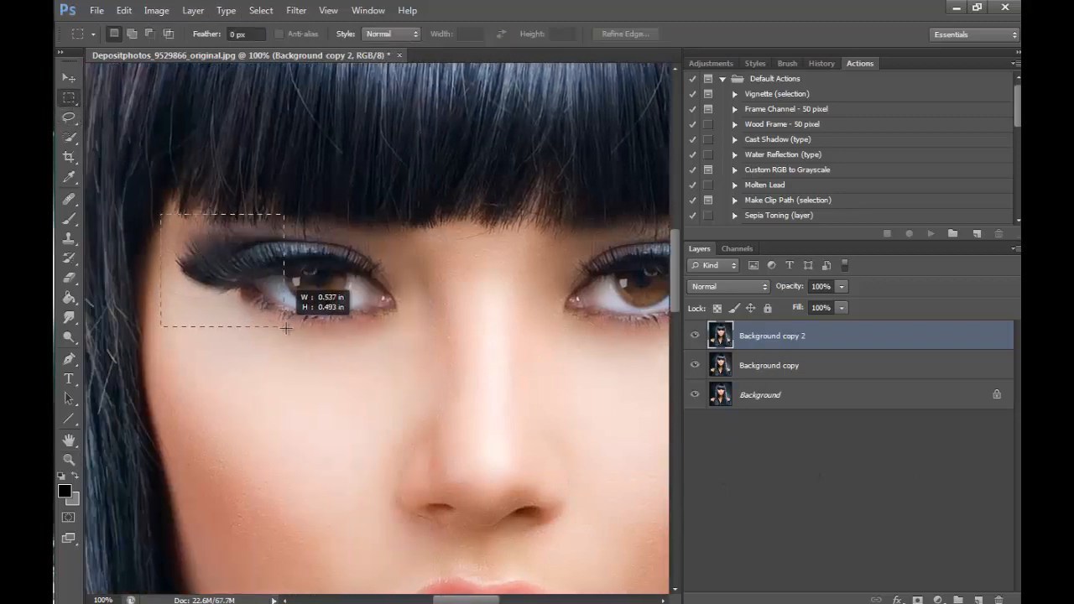
pyautogui.rightClick(255, 292)
pyautogui.click(311, 415)
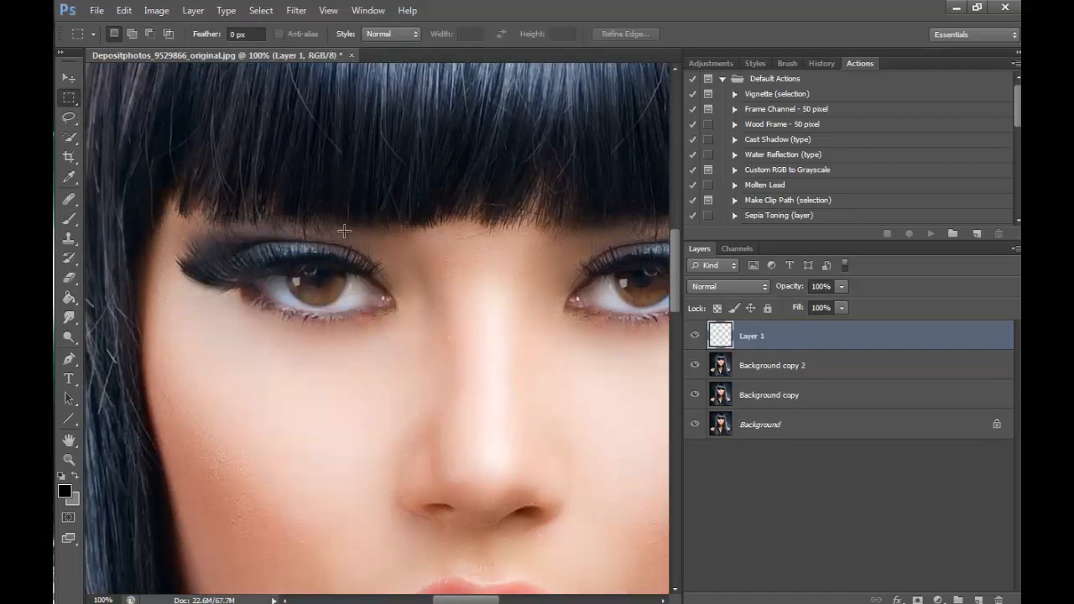
# - Flip the copied eye corner horizontally
pyautogui.click(124, 10)
pyautogui.moveTo(313, 308)
pyautogui.click(373, 463)
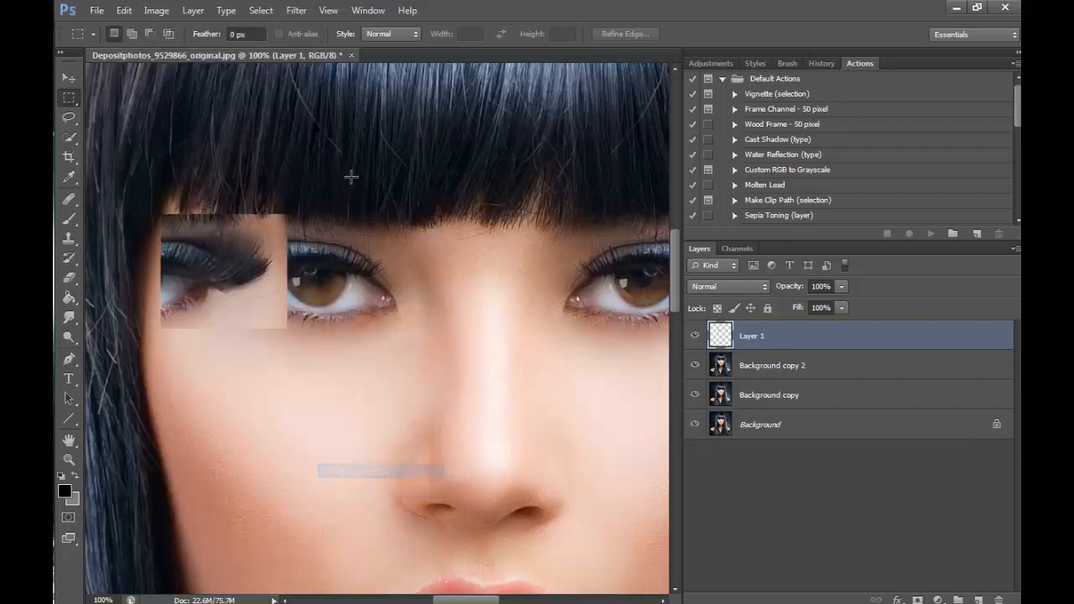
# - Move the flipped eye corner onto the outer corner of the eye on the image's right, lining up lids and lashes
pyautogui.press('v')
pyautogui.moveTo(321, 311); pyautogui.dragTo(517, 322)
pyautogui.press('space')
pyautogui.moveTo(603, 362); pyautogui.dragTo(292, 362)
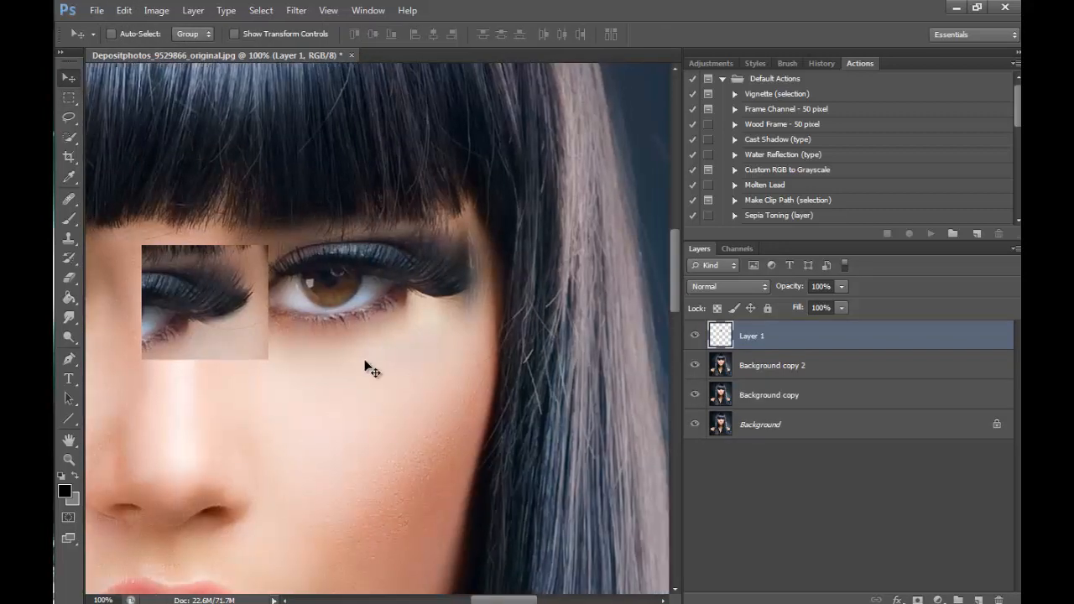
pyautogui.moveTo(212, 333); pyautogui.dragTo(436, 304)
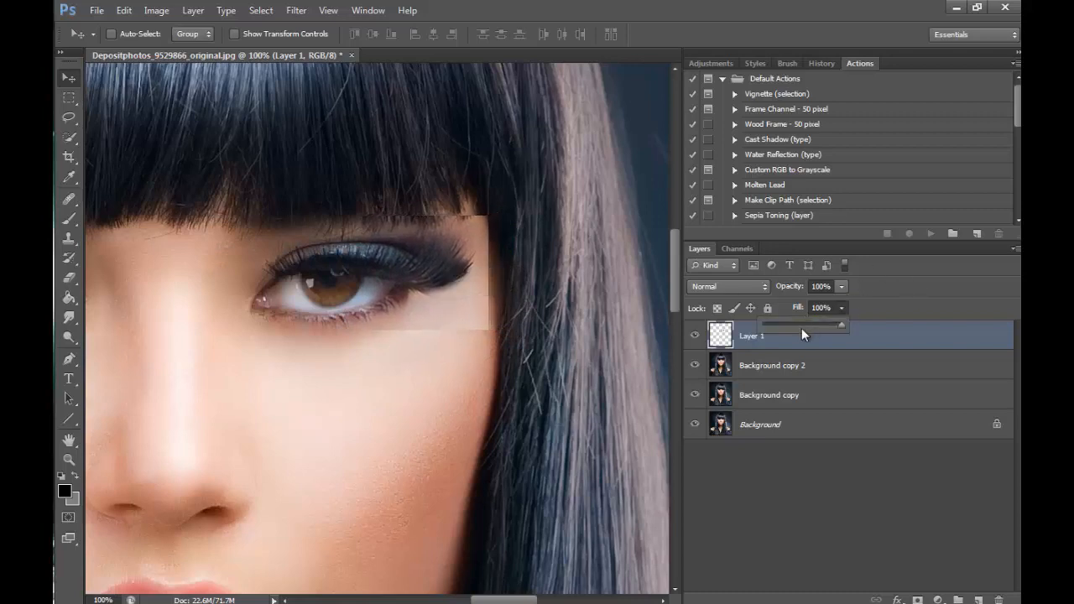
pyautogui.moveTo(801, 328); pyautogui.dragTo(802, 326)
pyautogui.moveTo(431, 301); pyautogui.dragTo(439, 292)
pyautogui.moveTo(848, 328); pyautogui.dragTo(1008, 307)
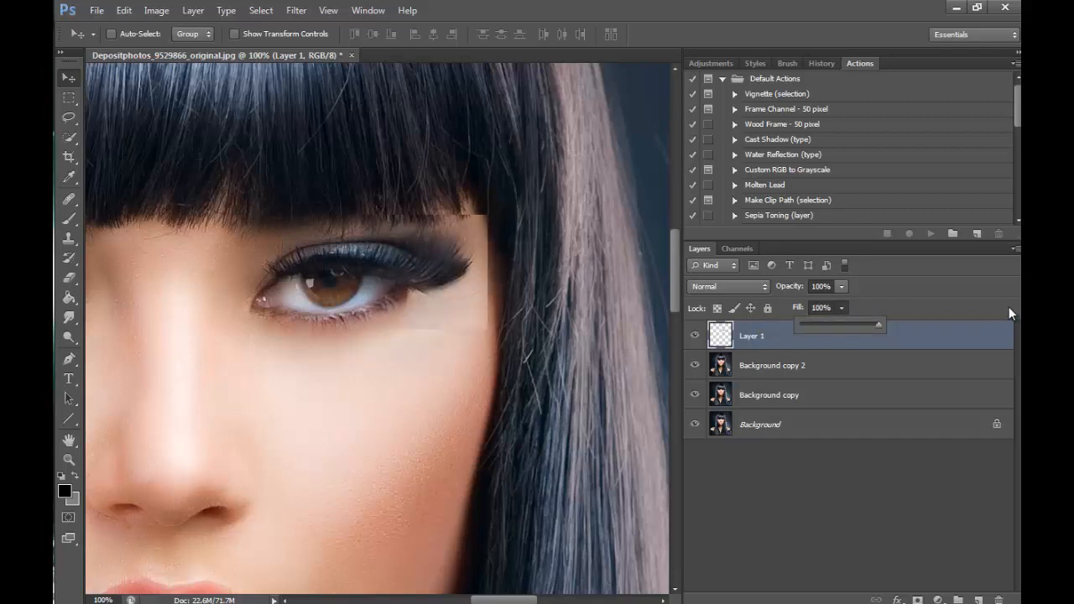
# - Erase the hard upper, outer and lower edges of the pasted eye corner with a 35 px Eraser
pyautogui.click(69, 277)
pyautogui.press('[')
pyautogui.press('[')
pyautogui.press('[')
pyautogui.press('[')
pyautogui.press('[')
pyautogui.press('[')
pyautogui.press('[')
pyautogui.press('[')
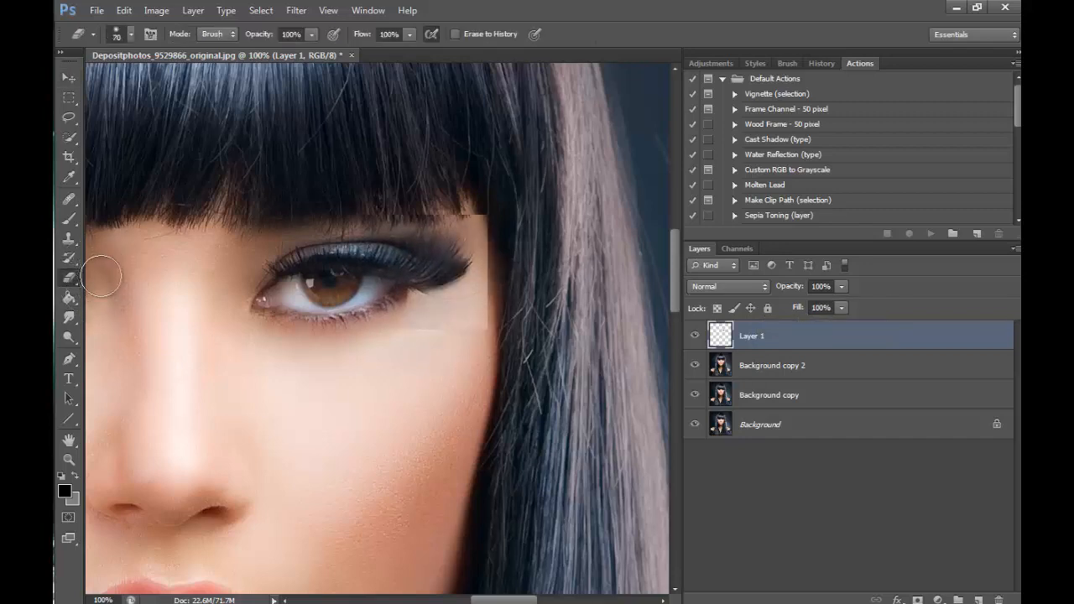
pyautogui.moveTo(408, 210)
pyautogui.mouseDown()
pyautogui.moveTo(494, 211)
pyautogui.moveTo(390, 214)
pyautogui.mouseUp()
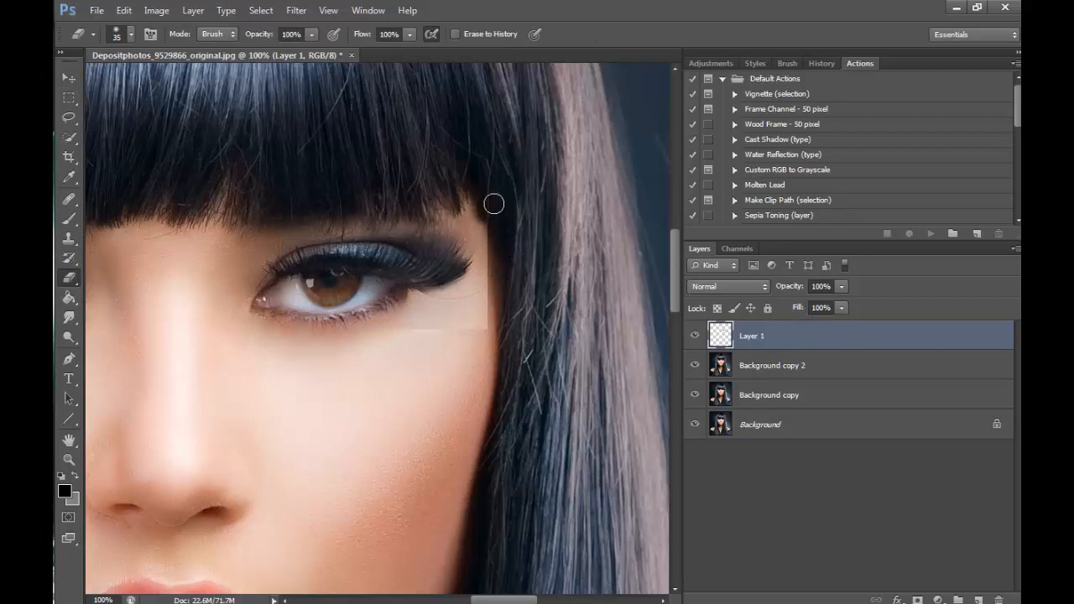
pyautogui.moveTo(493, 204)
pyautogui.mouseDown()
pyautogui.moveTo(514, 307)
pyautogui.moveTo(496, 372)
pyautogui.moveTo(482, 335)
pyautogui.moveTo(433, 333)
pyautogui.moveTo(444, 322)
pyautogui.mouseUp()
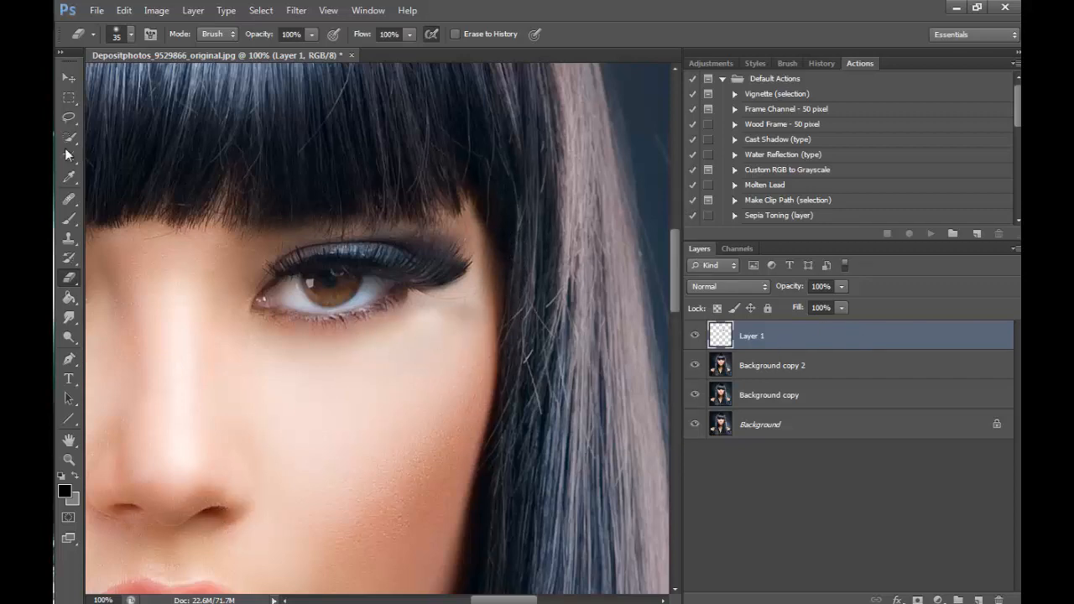
# - Brighten Layer 1 slightly with Curves, raising input 135 to output 142
pyautogui.click(69, 117)
pyautogui.click(157, 11)
pyautogui.moveTo(304, 46)
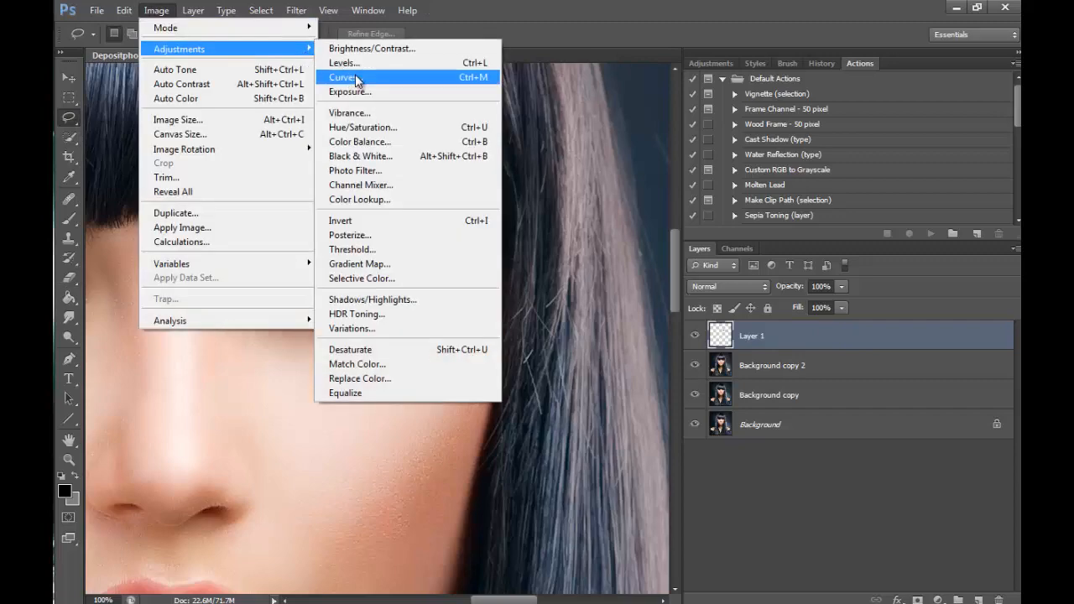
pyautogui.click(352, 77)
pyautogui.click(755, 309)
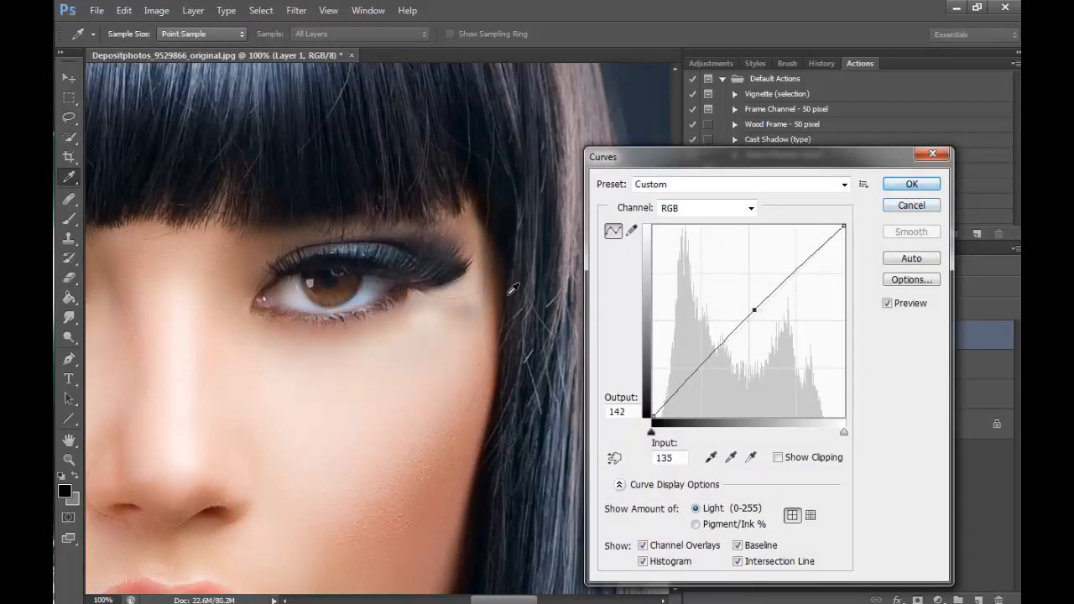
pyautogui.click(894, 186)
pyautogui.press('l')
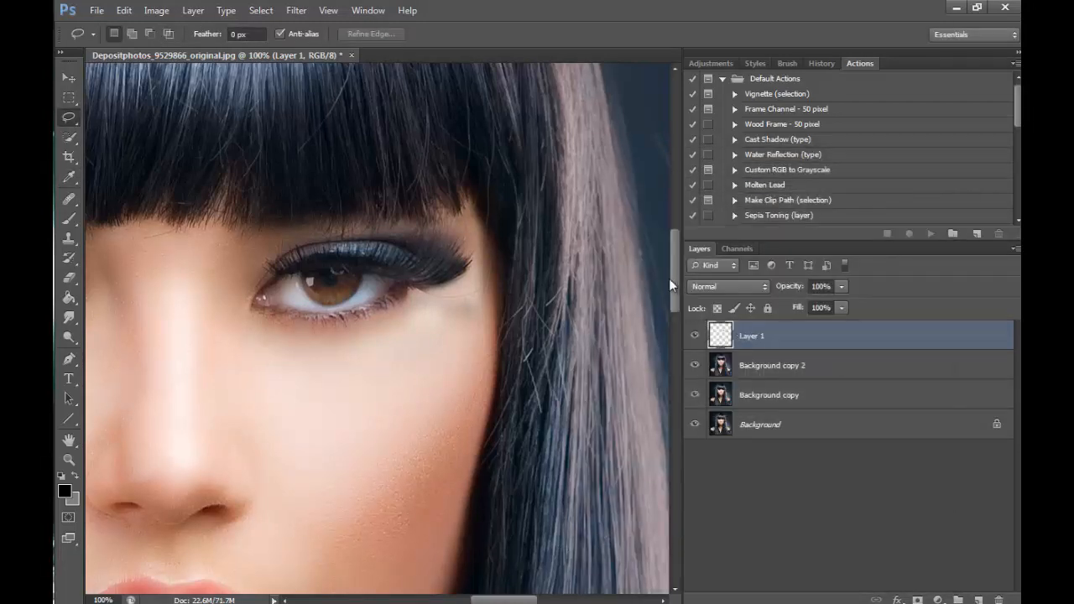
# - Examine the blended eye corner close up and compare both eyes in the whole portrait at 25%
pyautogui.moveTo(674, 275); pyautogui.dragTo(673, 274)
pyautogui.click(68, 460)
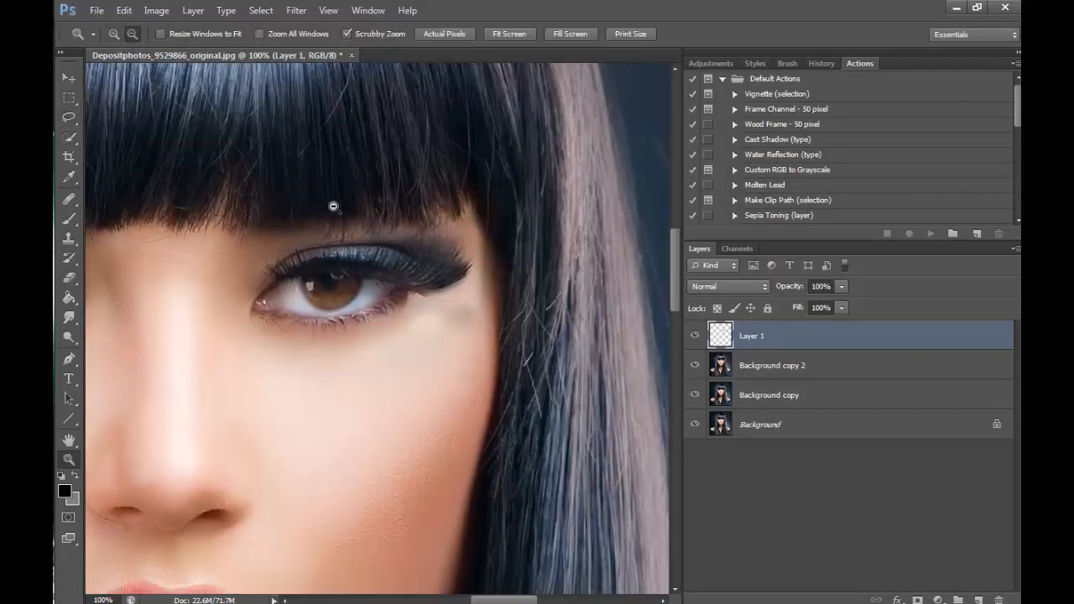
pyautogui.click(458, 305)
pyautogui.click(459, 304)
pyautogui.click(459, 305)
pyautogui.click(459, 305)
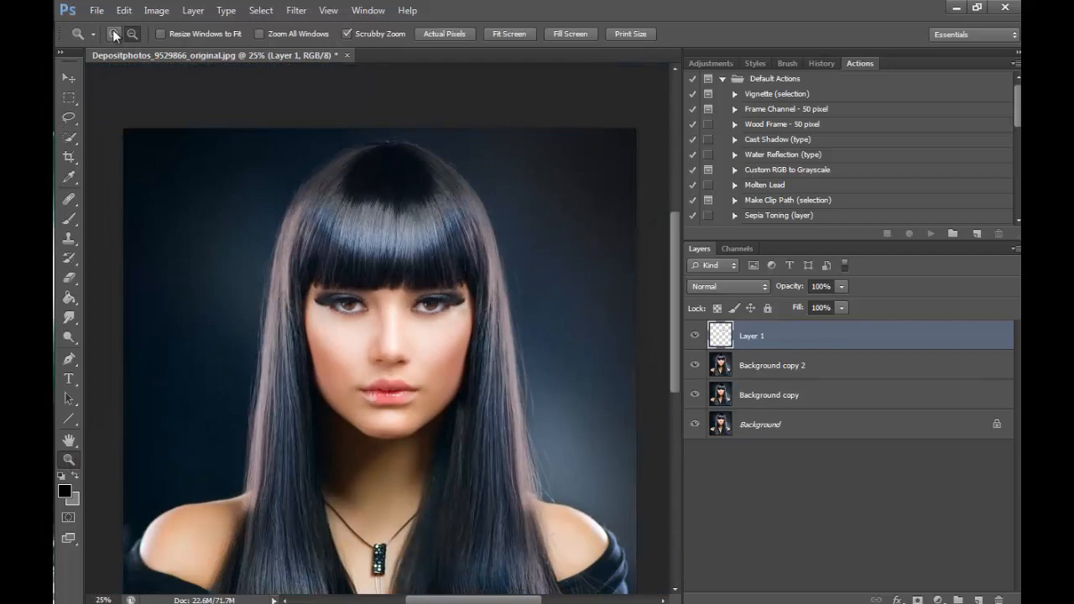
pyautogui.click(114, 34)
pyautogui.click(459, 304)
pyautogui.click(459, 304)
pyautogui.click(459, 304)
pyautogui.click(459, 304)
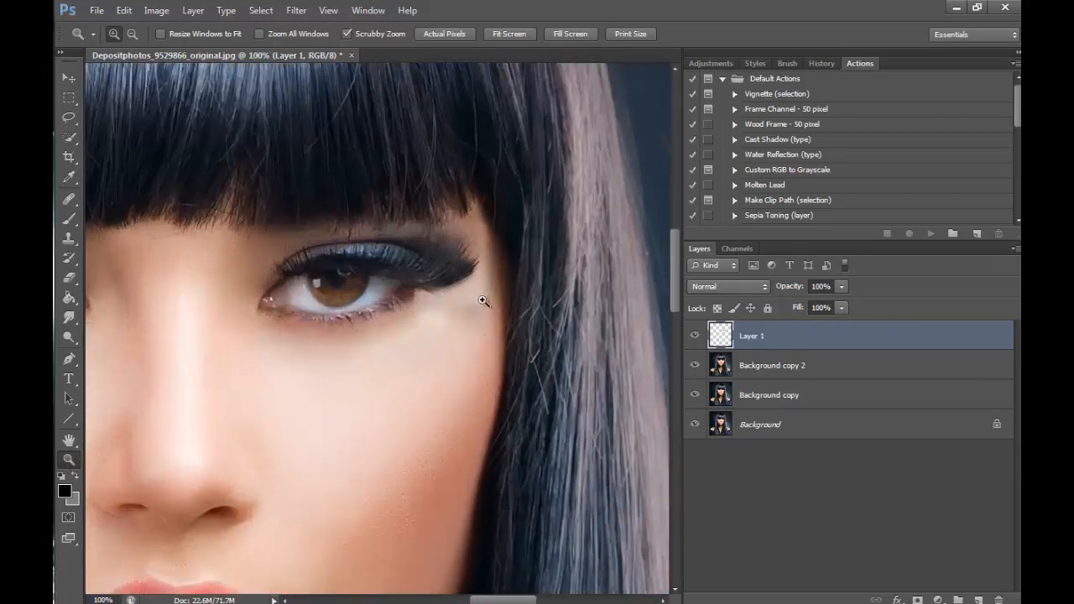
pyautogui.click(131, 33)
pyautogui.click(427, 249)
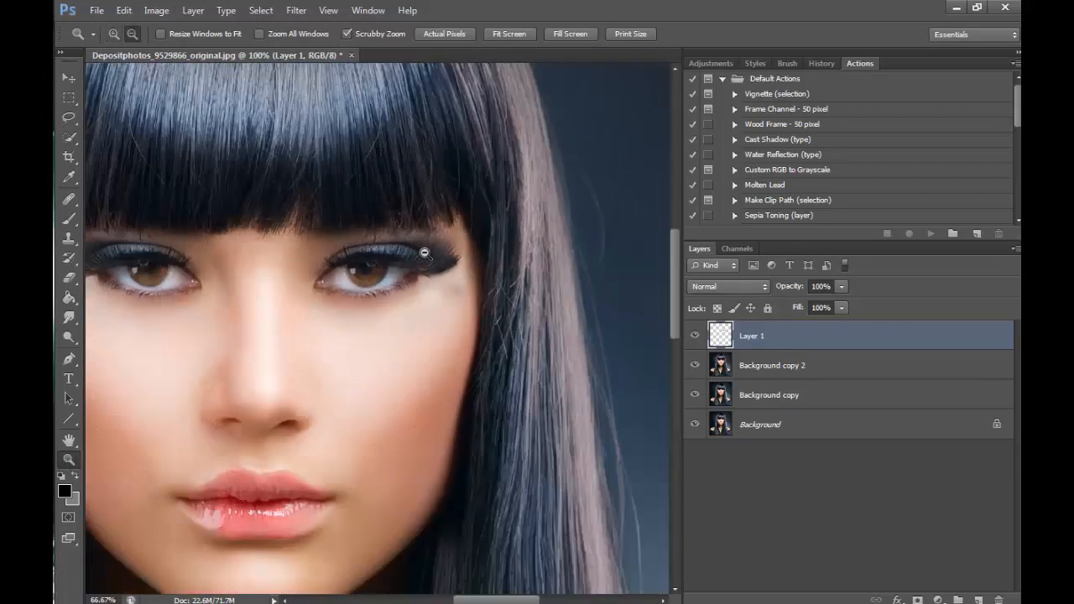
pyautogui.click(549, 448)
pyautogui.click(644, 451)
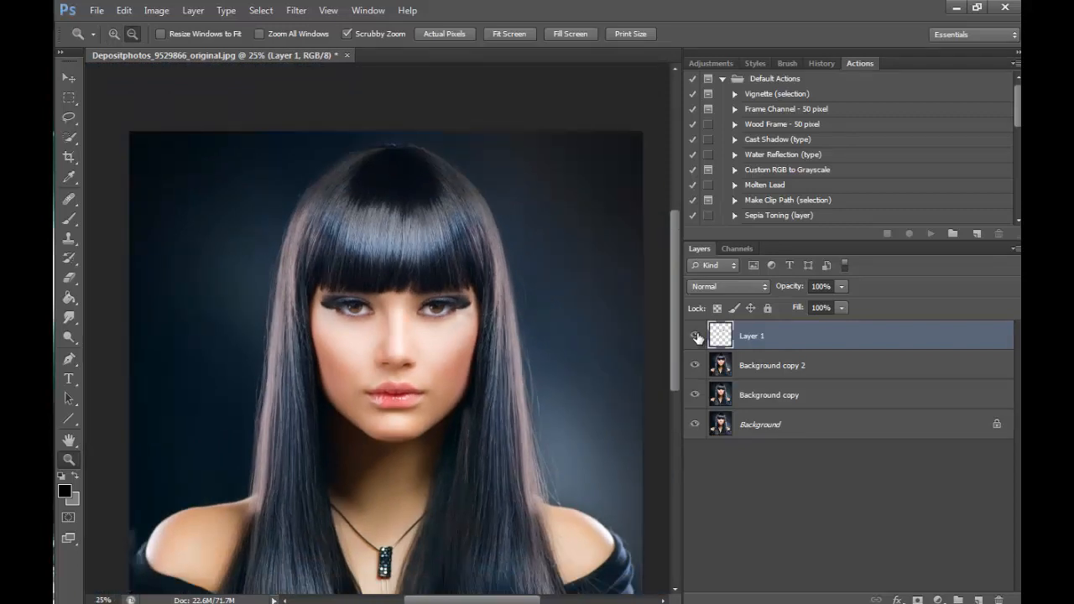
# - Merge Layer 1 down into Background copy 2 and compare the portrait with the merged layer hidden and shown
pyautogui.click(193, 10)
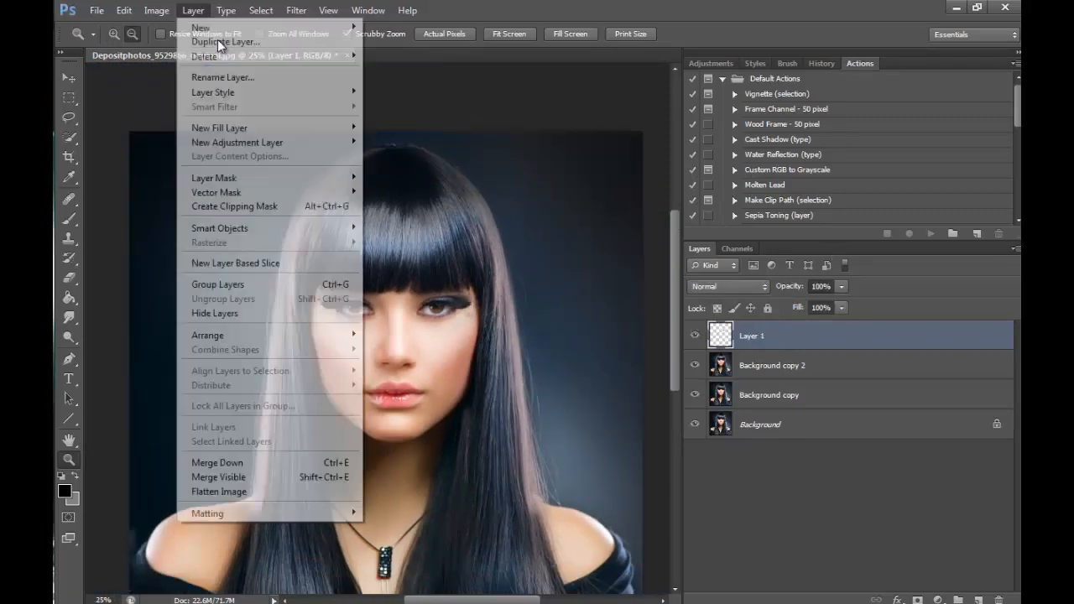
pyautogui.click(252, 461)
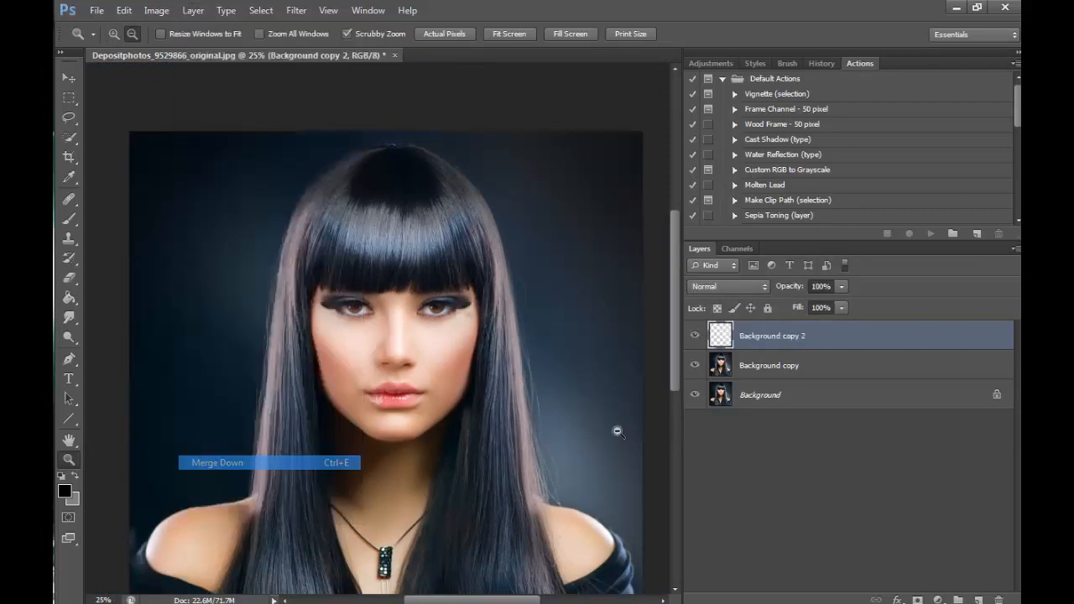
pyautogui.click(695, 337)
pyautogui.click(696, 337)
pyautogui.click(695, 337)
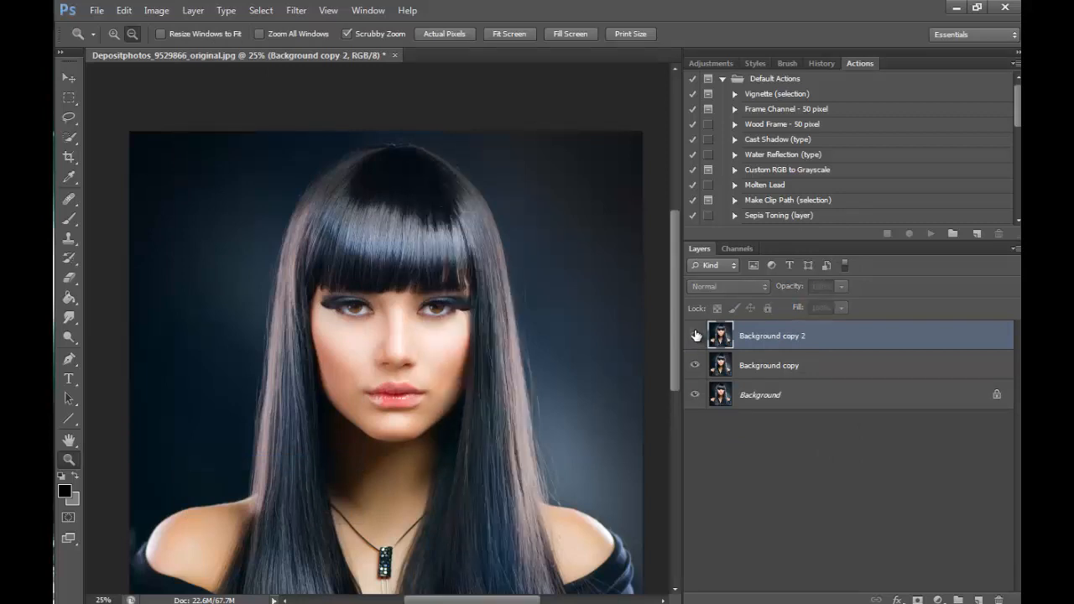
pyautogui.click(695, 337)
pyautogui.click(695, 336)
pyautogui.click(695, 335)
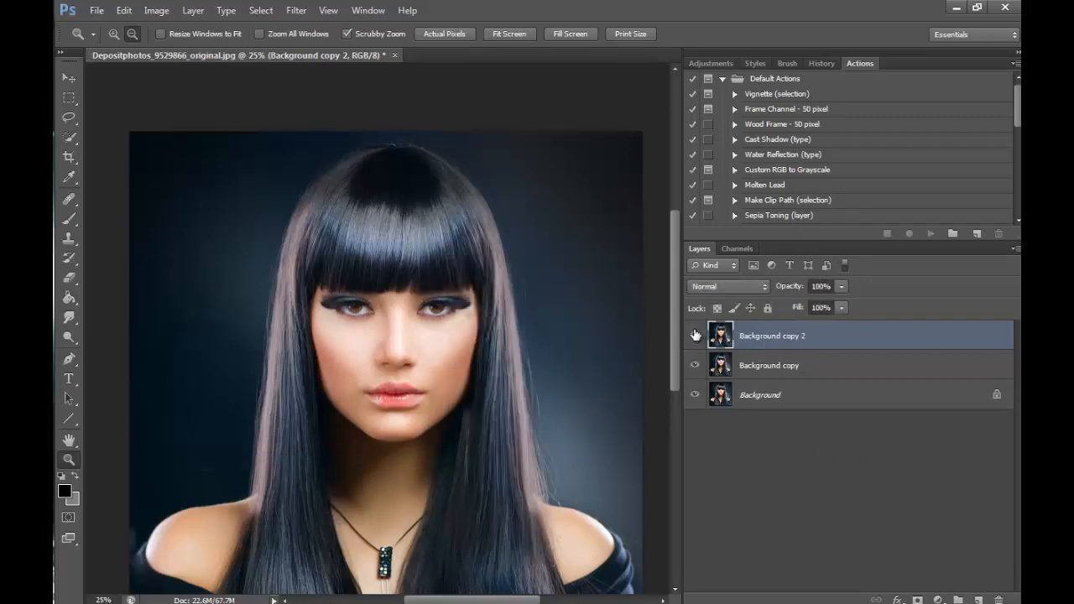
# - Retouch the discoloured skin below the replaced eye corner using the Healing Brush at 30 px
pyautogui.scroll(-2, 593, 253)
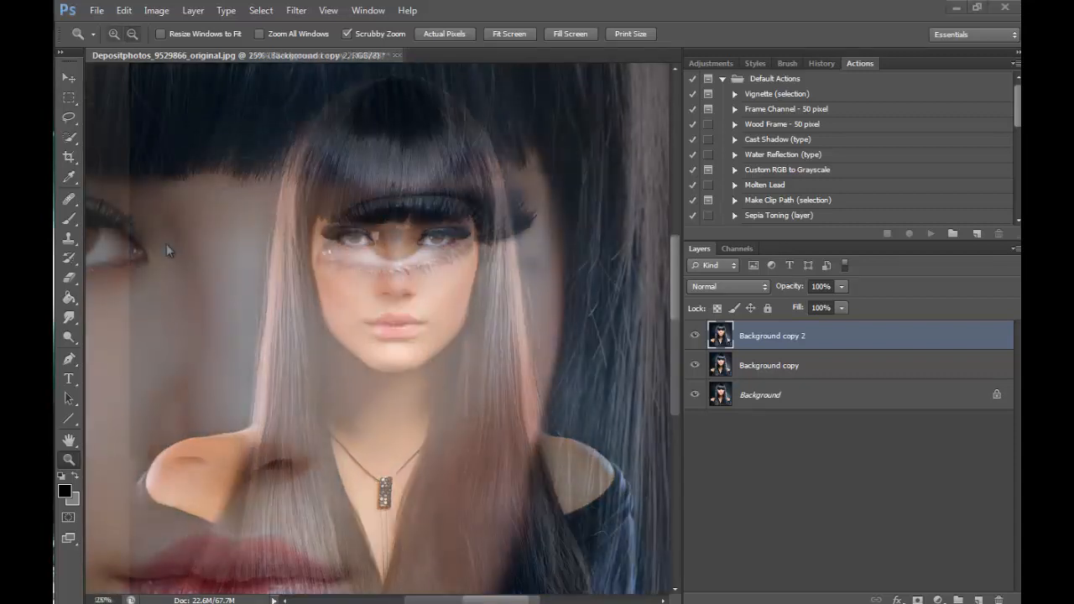
pyautogui.rightClick(69, 198)
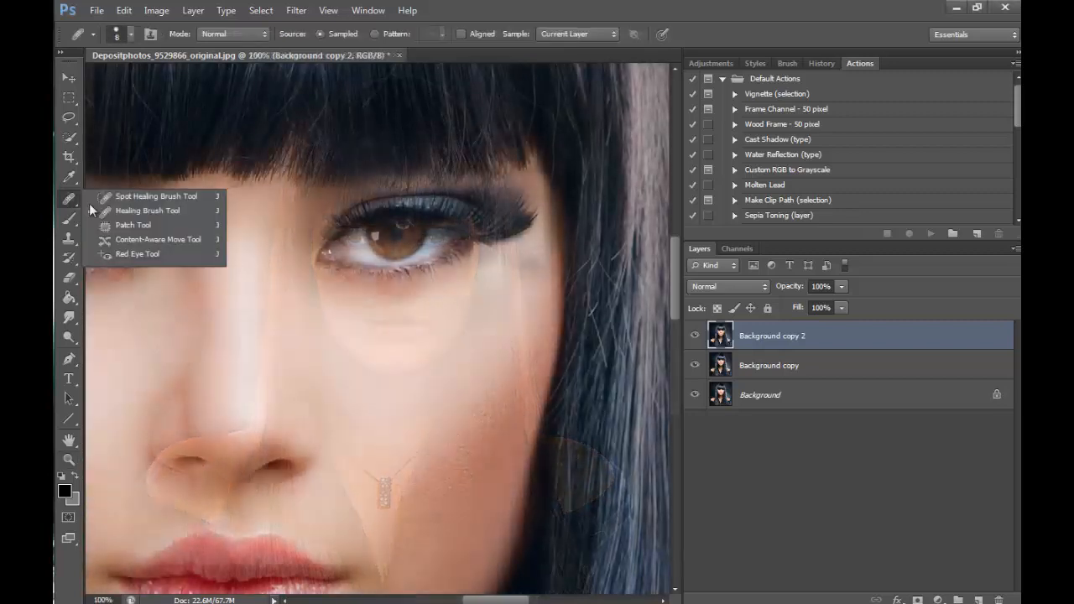
pyautogui.click(139, 211)
pyautogui.press(']')
pyautogui.press(']')
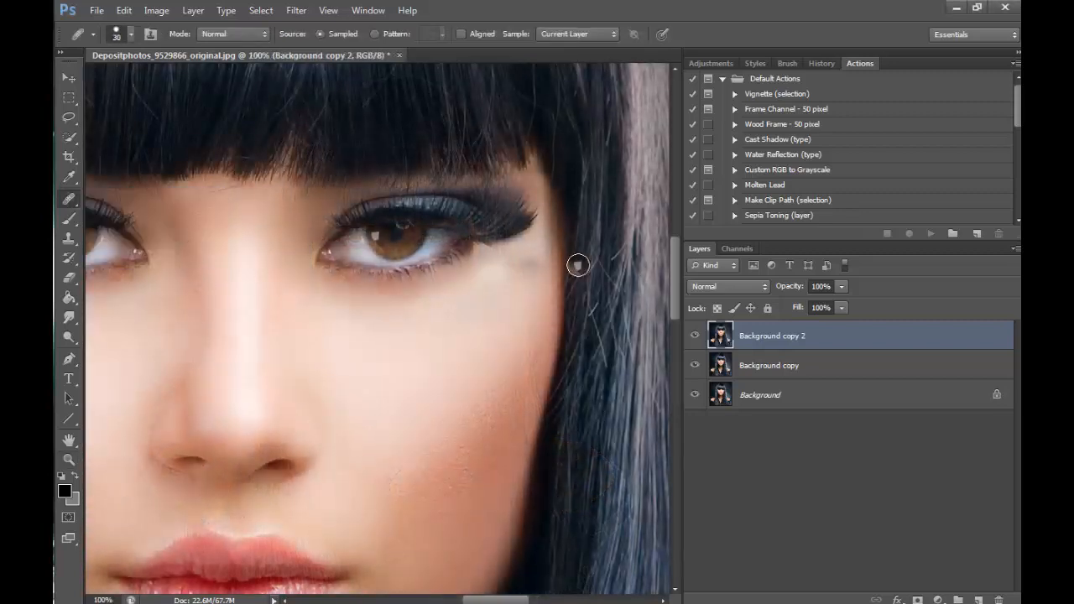
pyautogui.keyDown('alt'); pyautogui.click(528, 249); pyautogui.keyUp('alt')
pyautogui.moveTo(496, 294)
pyautogui.mouseDown()
pyautogui.moveTo(518, 259)
pyautogui.moveTo(523, 287)
pyautogui.moveTo(527, 270)
pyautogui.moveTo(479, 285)
pyautogui.moveTo(510, 283)
pyautogui.moveTo(484, 330)
pyautogui.mouseUp()
# - Smooth the remaining uneven skin from under the replaced eye corner to the upper cheek with the Healing Brush
pyautogui.rightClick(71, 205)
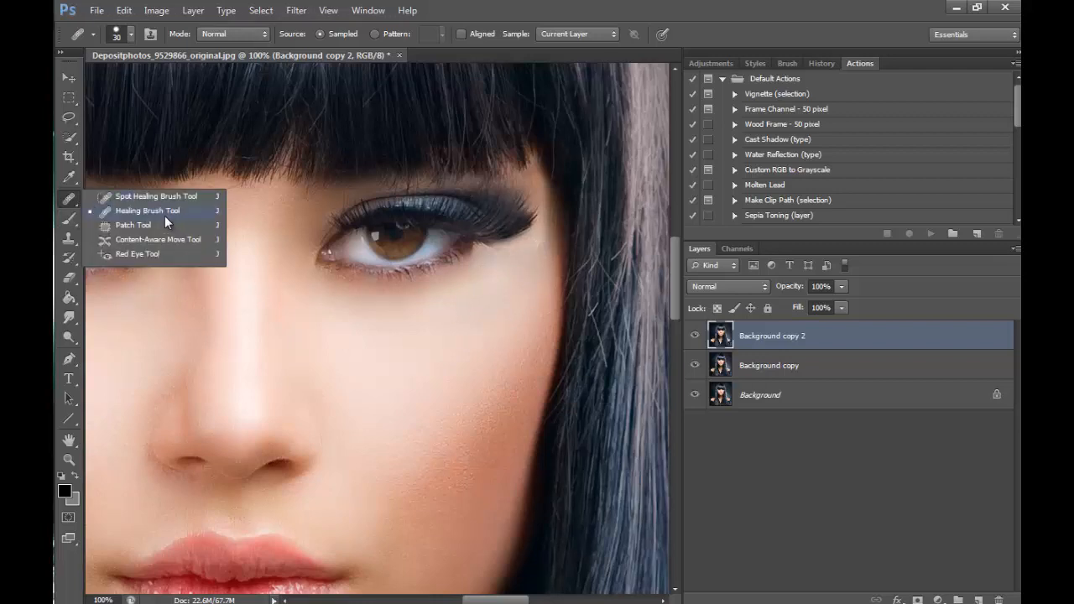
pyautogui.click(172, 211)
pyautogui.moveTo(504, 285)
pyautogui.mouseDown()
pyautogui.moveTo(540, 262)
pyautogui.moveTo(531, 273)
pyautogui.moveTo(503, 269)
pyautogui.moveTo(490, 288)
pyautogui.moveTo(524, 289)
pyautogui.mouseUp()
pyautogui.keyDown('alt'); pyautogui.click(491, 290); pyautogui.keyUp('alt')
pyautogui.keyDown('alt'); pyautogui.click(539, 280); pyautogui.keyUp('alt')
pyautogui.keyDown('alt'); pyautogui.click(521, 338); pyautogui.keyUp('alt')
pyautogui.keyDown('alt'); pyautogui.click(519, 362); pyautogui.keyUp('alt')
pyautogui.moveTo(544, 327); pyautogui.dragTo(533, 356)
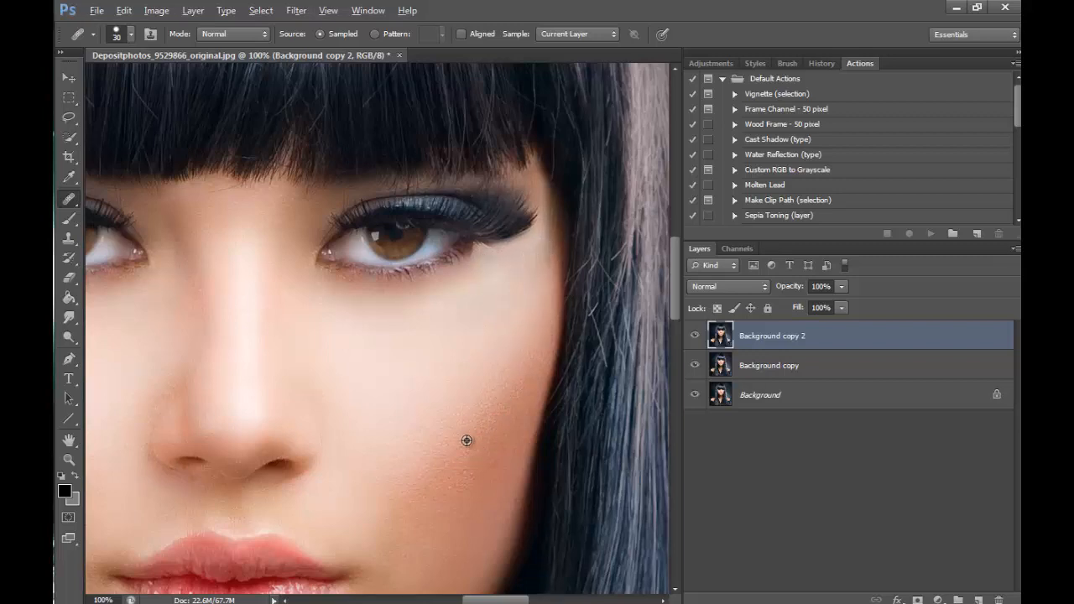
pyautogui.keyDown('alt'); pyautogui.click(484, 291); pyautogui.keyUp('alt')
pyautogui.moveTo(477, 271); pyautogui.dragTo(455, 289)
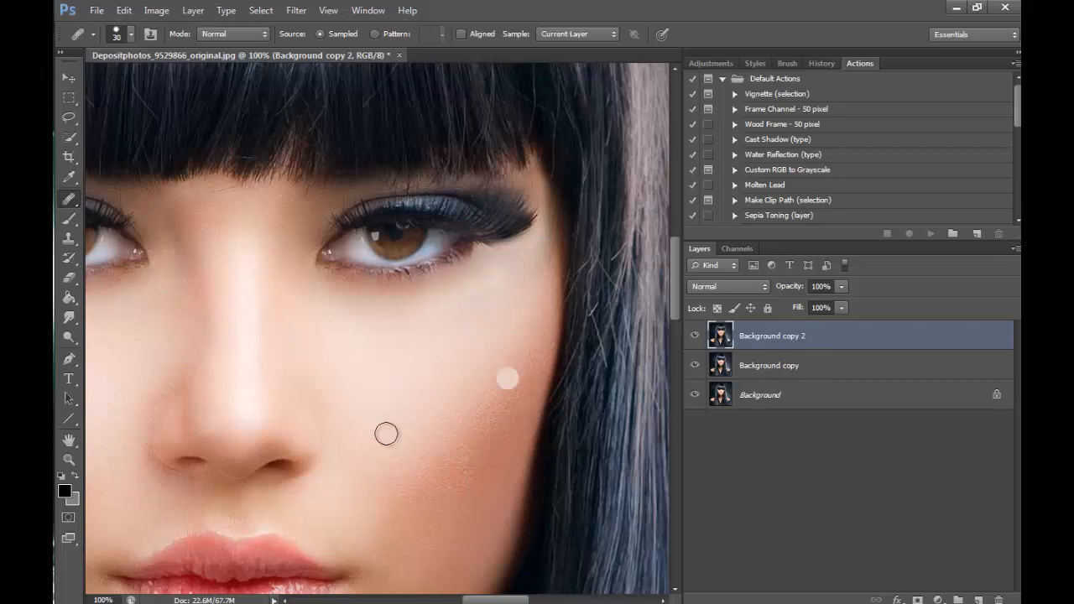
# - Compare the zoomed-out portrait with Background copy 2 hidden and shown
pyautogui.click(69, 459)
pyautogui.click(133, 35)
pyautogui.click(487, 180)
pyautogui.click(487, 179)
pyautogui.click(486, 179)
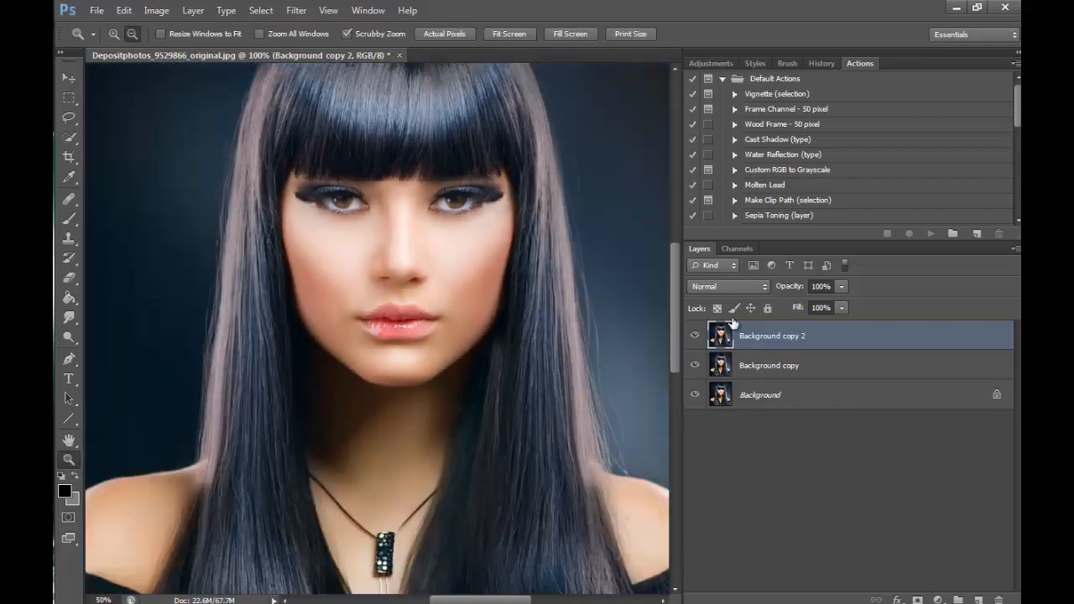
pyautogui.click(696, 335)
pyautogui.click(696, 335)
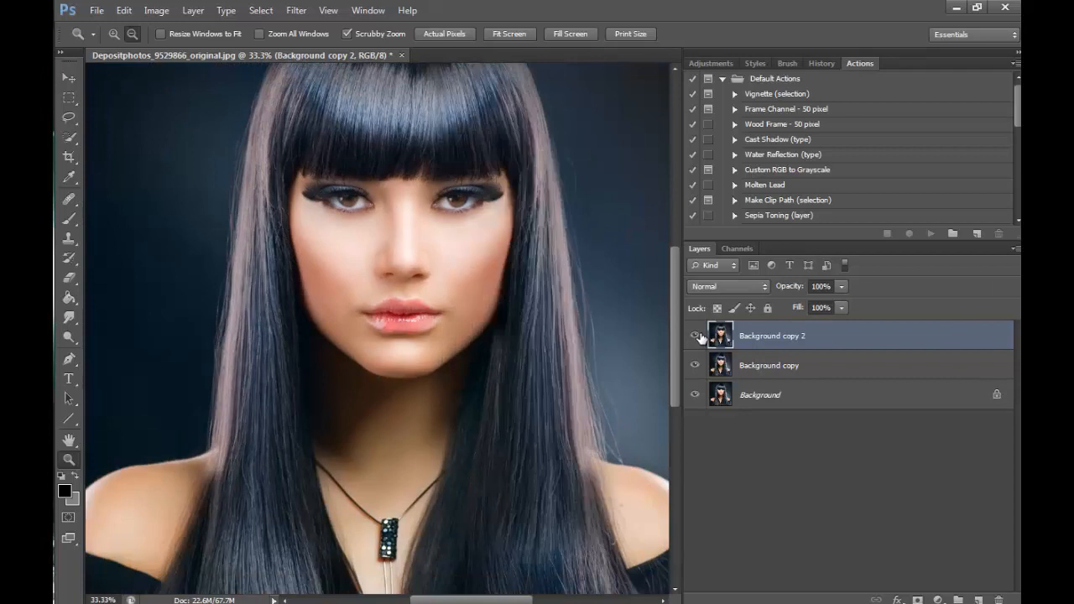
pyautogui.click(696, 336)
pyautogui.click(696, 335)
pyautogui.moveTo(675, 294); pyautogui.dragTo(674, 265)
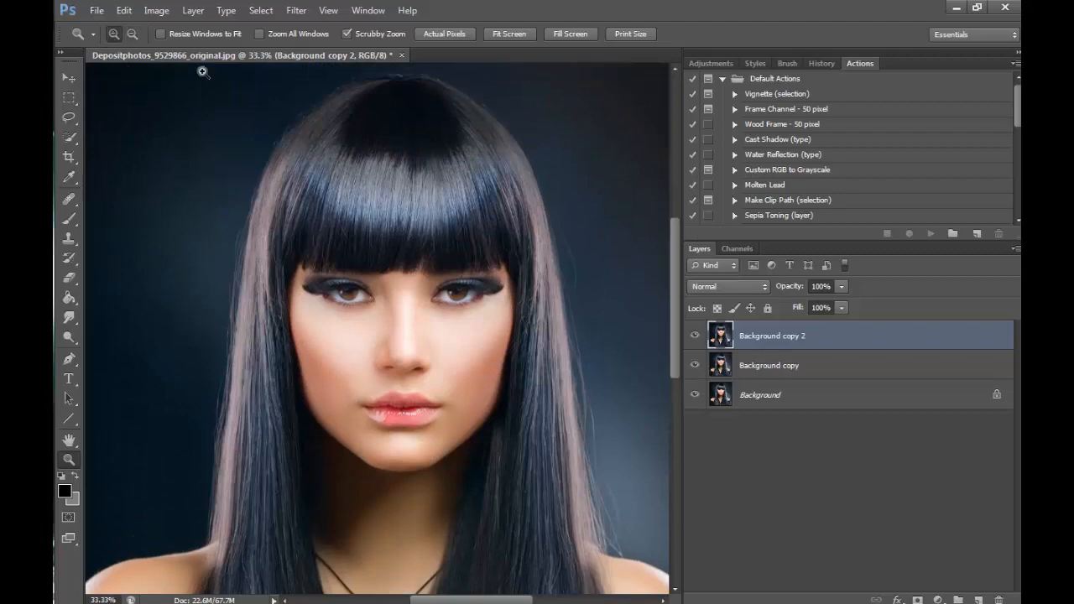
# - Select the upper lip's half on the image's left with a rectangular marquee and copy it to a new layer
pyautogui.click(466, 352)
pyautogui.click(426, 342)
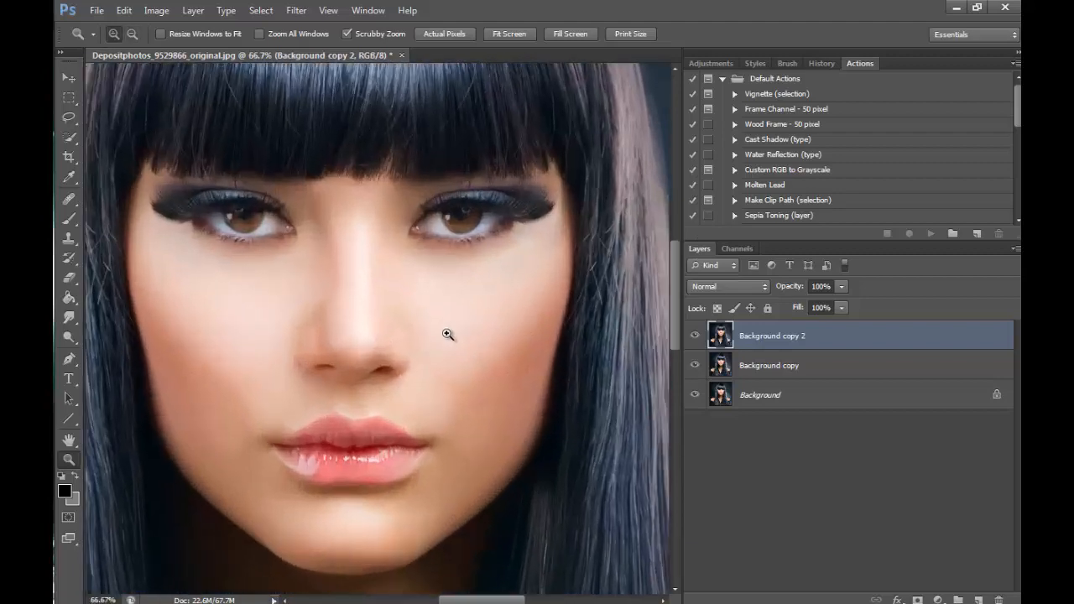
pyautogui.click(384, 425)
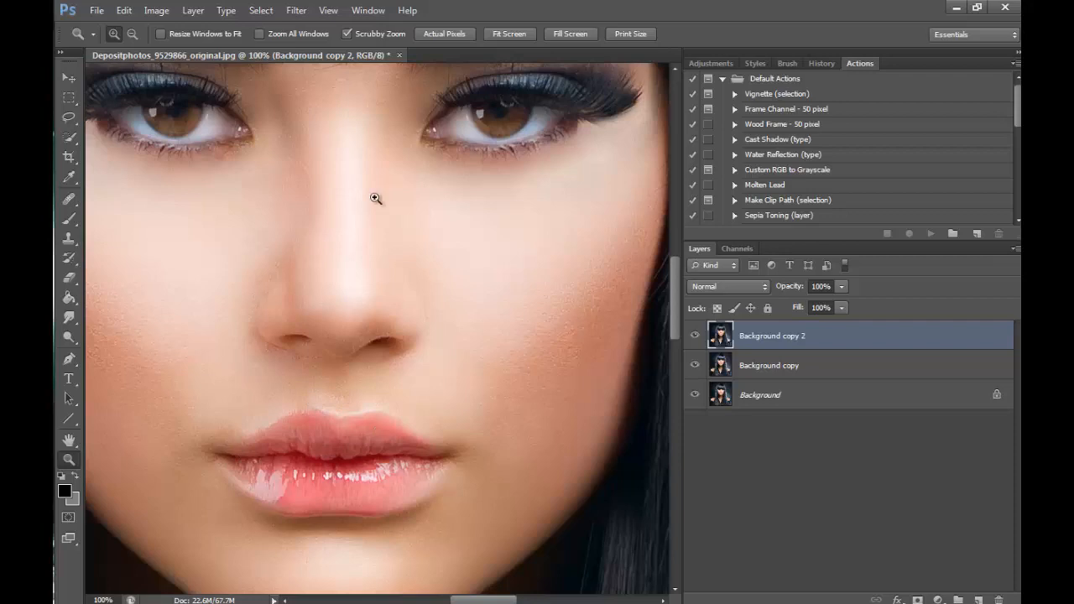
pyautogui.click(69, 97)
pyautogui.moveTo(200, 377); pyautogui.dragTo(339, 467)
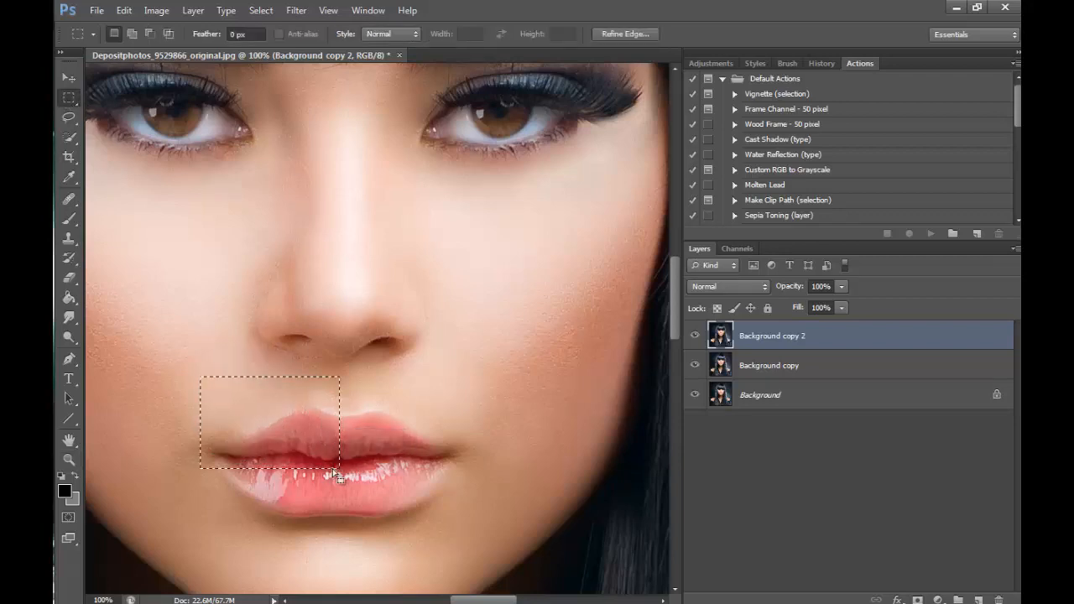
pyautogui.rightClick(506, 360)
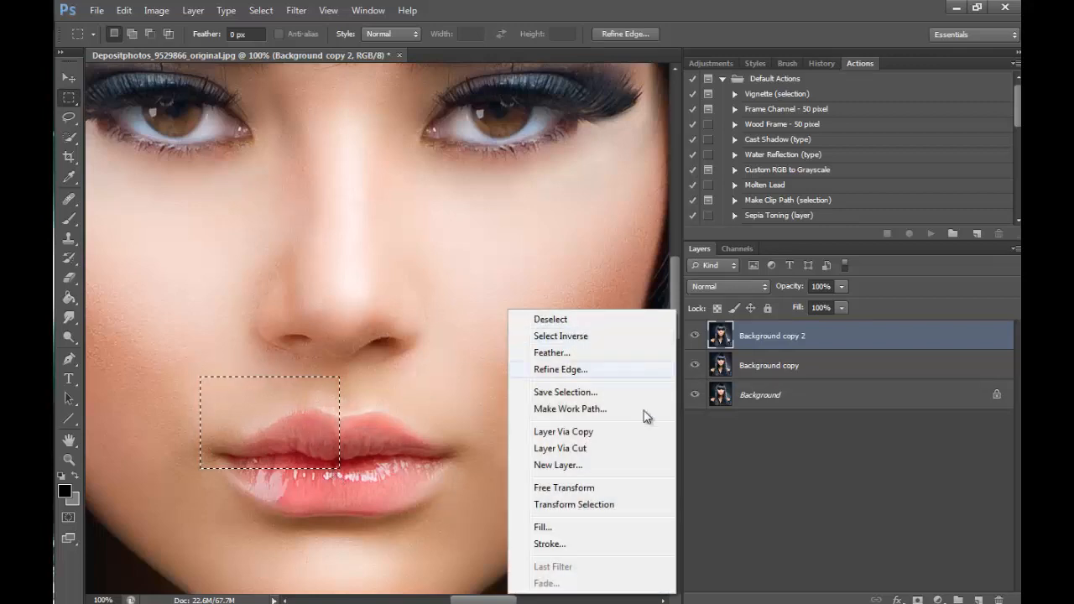
pyautogui.click(607, 426)
# - Flip the copied lip half horizontally and move it onto the upper lip's other half, aligned at the centre
pyautogui.click(123, 10)
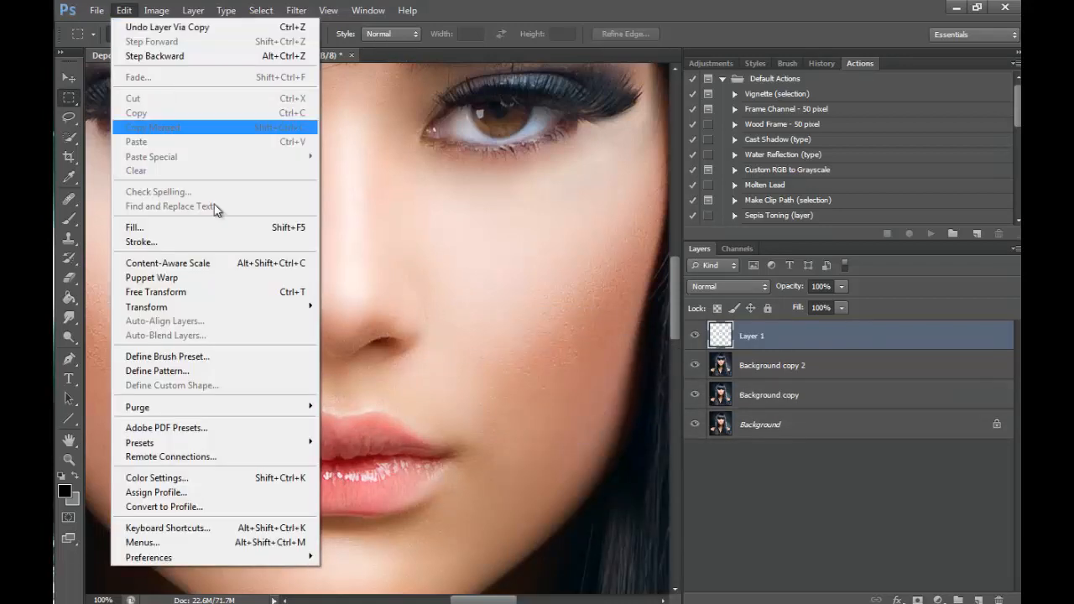
pyautogui.moveTo(306, 307)
pyautogui.click(409, 478)
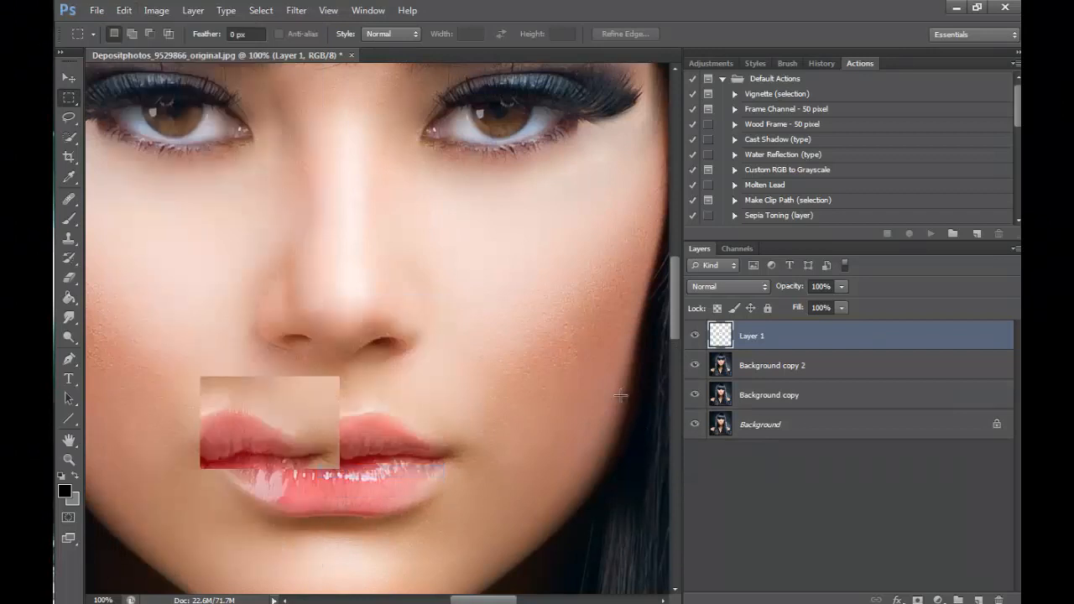
pyautogui.click(69, 79)
pyautogui.moveTo(343, 416); pyautogui.dragTo(438, 427)
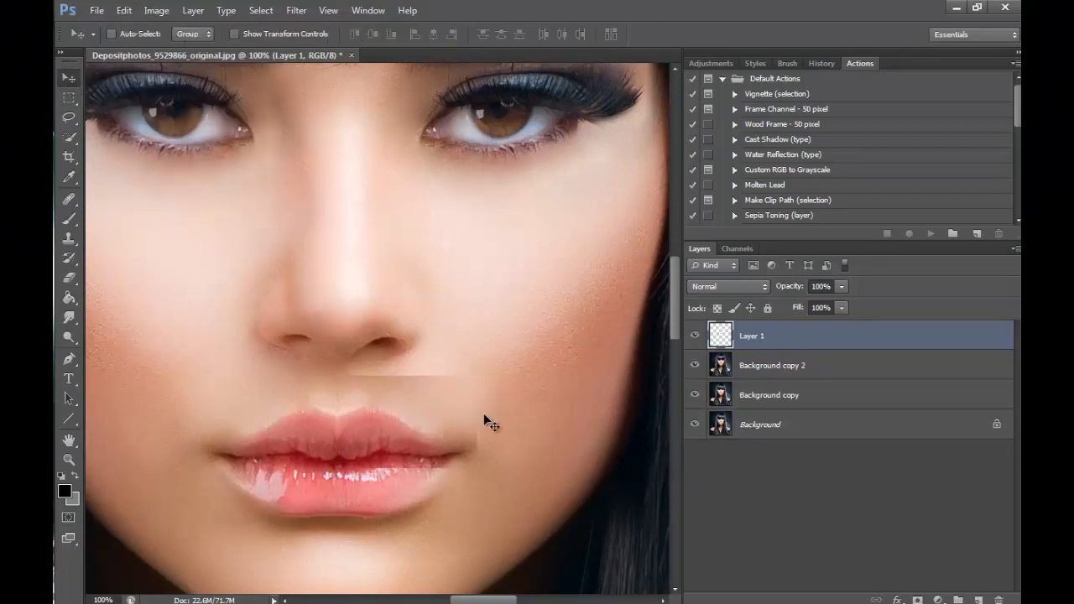
# - Erase the visible edges around the mirrored upper-lip half with a 40 px Eraser
pyautogui.click(71, 279)
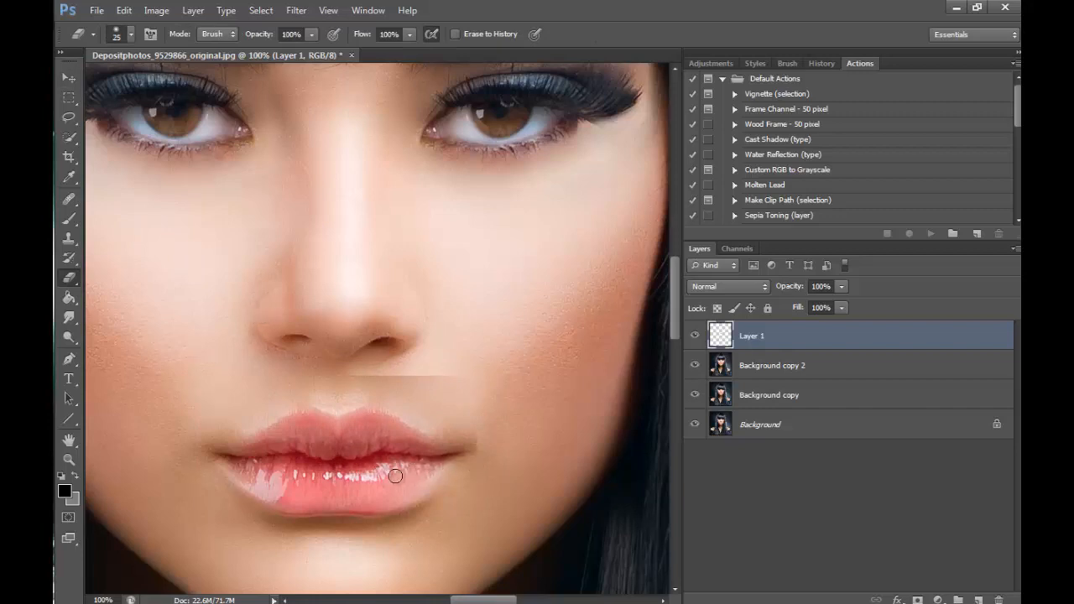
pyautogui.press(']')
pyautogui.press(']')
pyautogui.press(']')
pyautogui.moveTo(333, 398)
pyautogui.mouseDown()
pyautogui.moveTo(356, 385)
pyautogui.moveTo(348, 392)
pyautogui.moveTo(416, 402)
pyautogui.moveTo(484, 438)
pyautogui.moveTo(500, 457)
pyautogui.moveTo(467, 515)
pyautogui.moveTo(506, 441)
pyautogui.moveTo(484, 450)
pyautogui.moveTo(520, 446)
pyautogui.mouseUp()
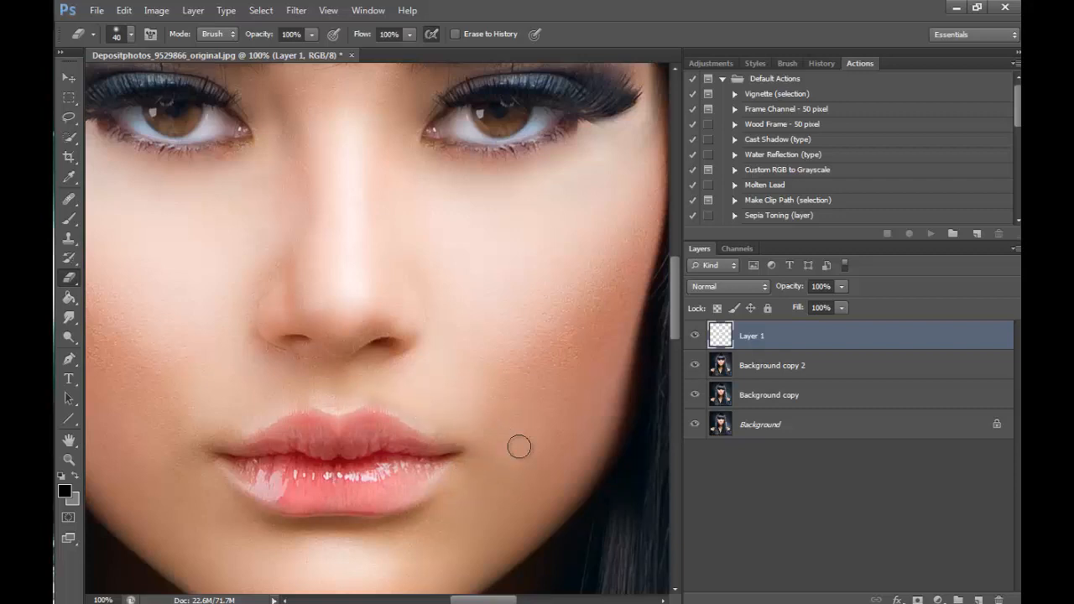
# - Compare the lips with Layer 1 hidden and shown, and merge it down into Background copy 2
pyautogui.click(695, 336)
pyautogui.click(696, 337)
pyautogui.click(695, 337)
pyautogui.click(696, 336)
pyautogui.click(192, 10)
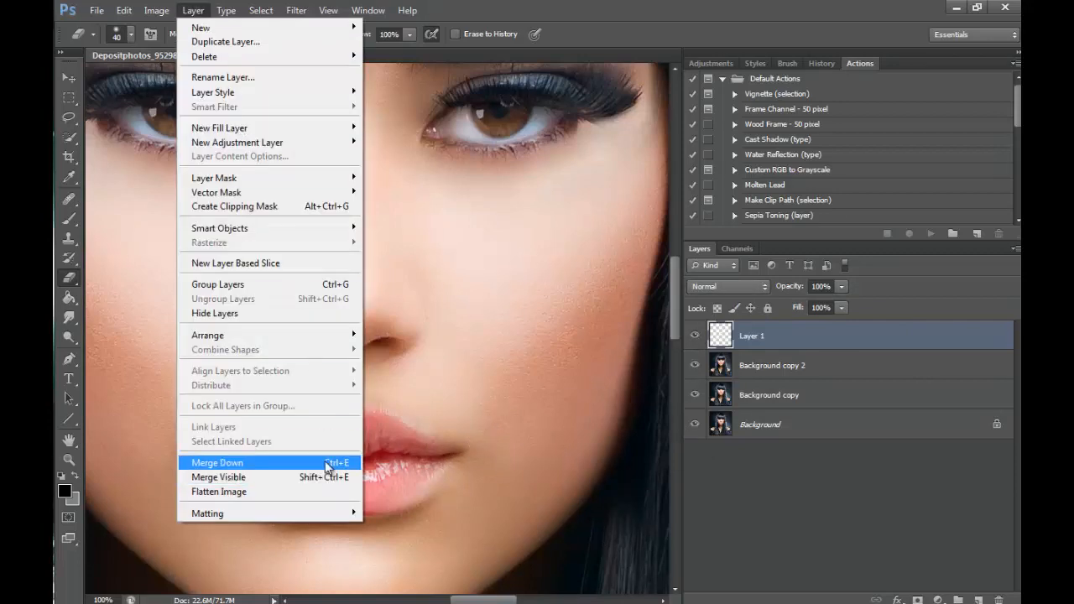
pyautogui.click(290, 462)
# - Select the lower lip's half on the image's right with a rectangular marquee and copy it to a new layer
pyautogui.click(69, 97)
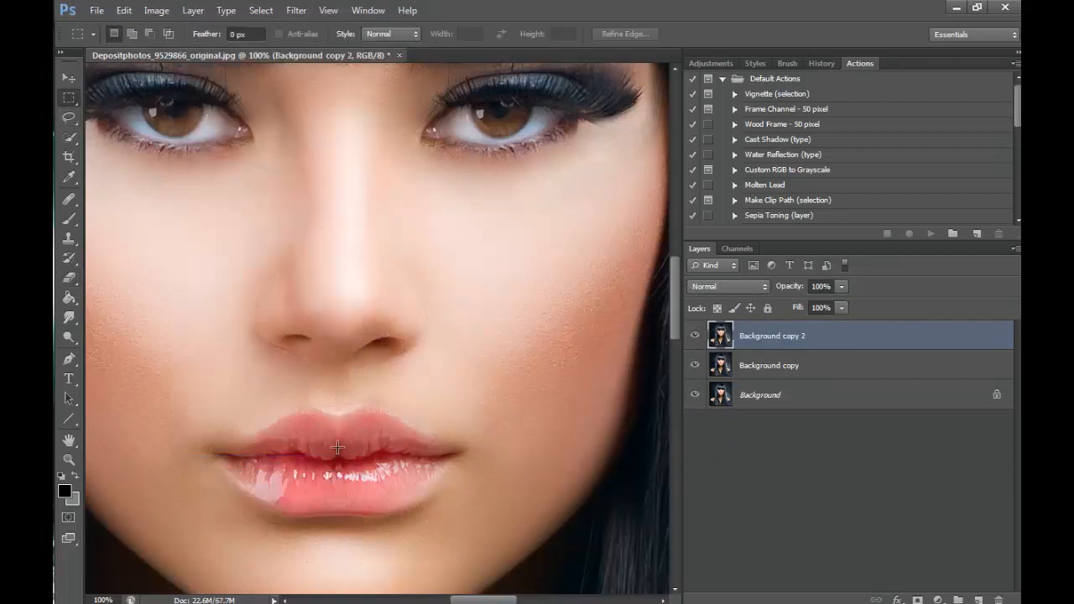
pyautogui.moveTo(337, 449); pyautogui.dragTo(476, 528)
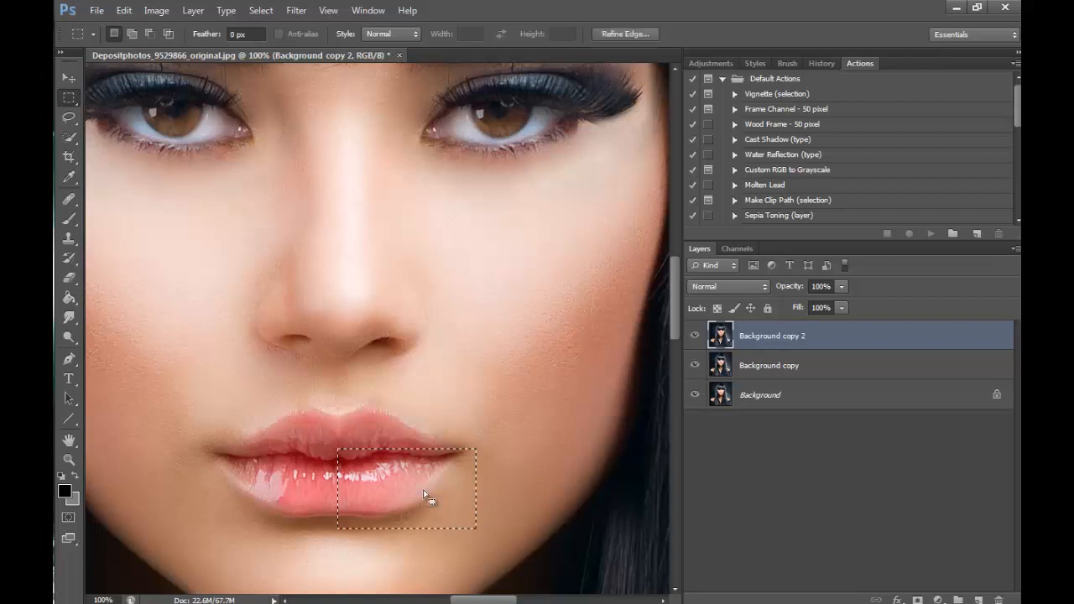
pyautogui.rightClick(424, 496)
pyautogui.click(513, 321)
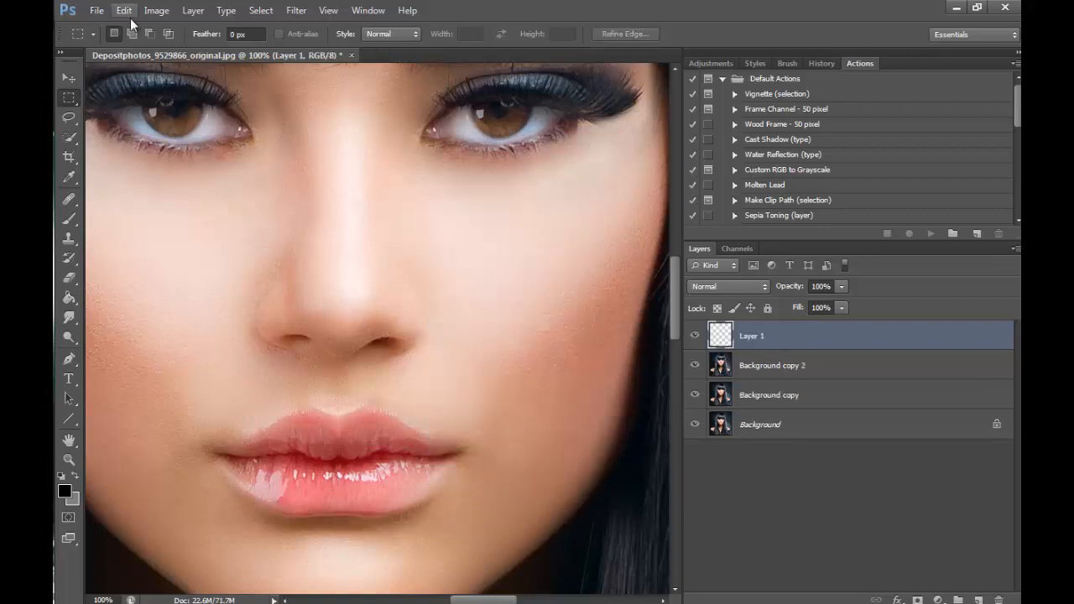
# - Flip the copied lower-lip half horizontally and move it onto the lower lip's other half, aligned at the centre
pyautogui.click(126, 12)
pyautogui.moveTo(308, 304)
pyautogui.click(373, 470)
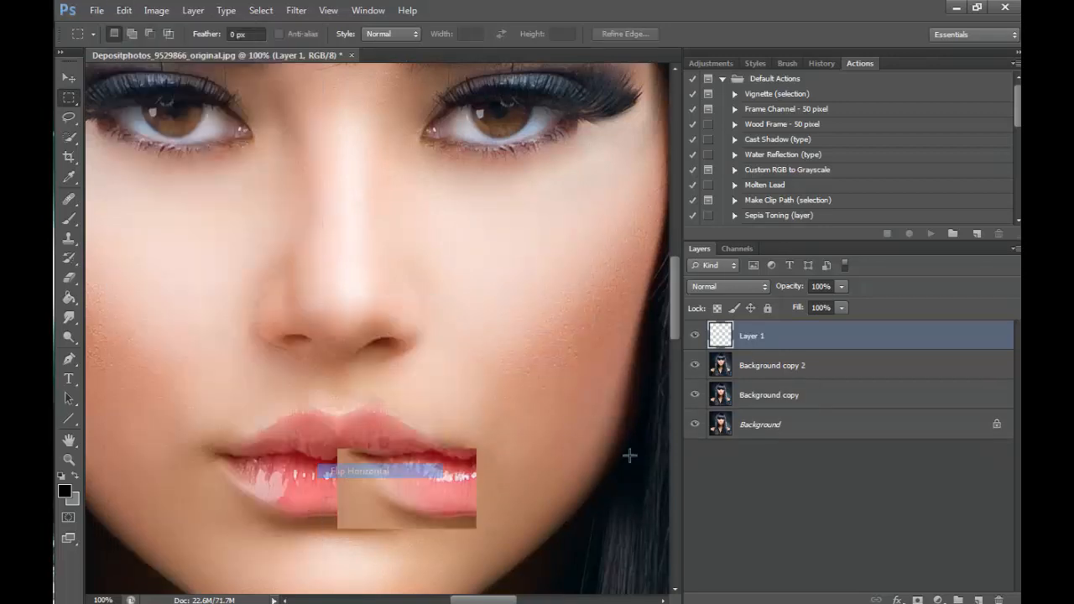
pyautogui.click(69, 77)
pyautogui.moveTo(460, 503); pyautogui.dragTo(341, 505)
pyautogui.press('Up')
pyautogui.press('Up')
pyautogui.press('Up')
pyautogui.press('Up')
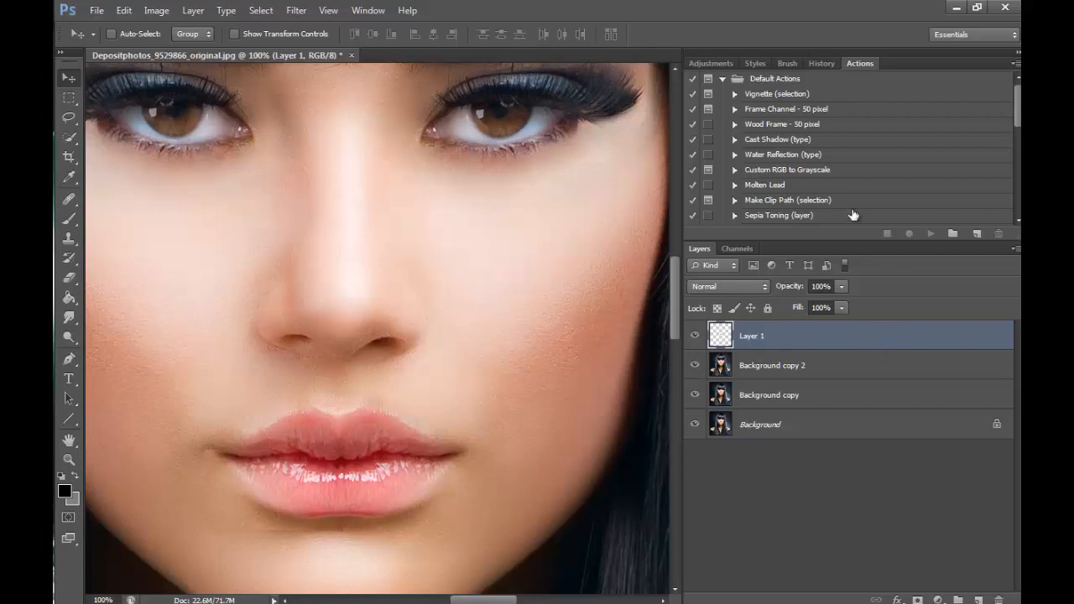
pyautogui.press('Up')
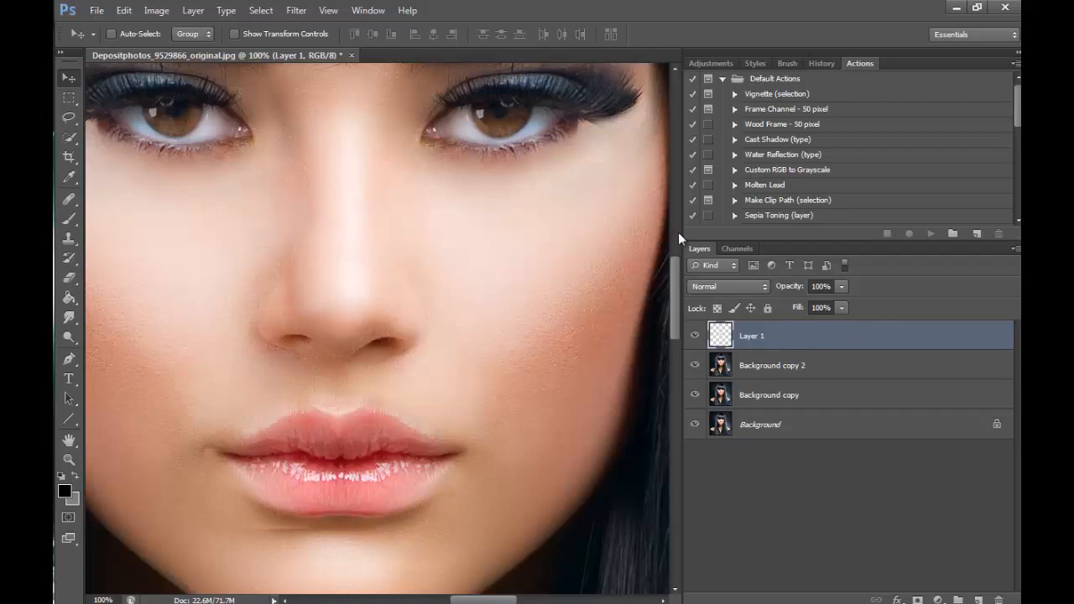
# - Erase the hard edge under the mirrored lower-lip half with the 40 px Eraser
pyautogui.click(69, 277)
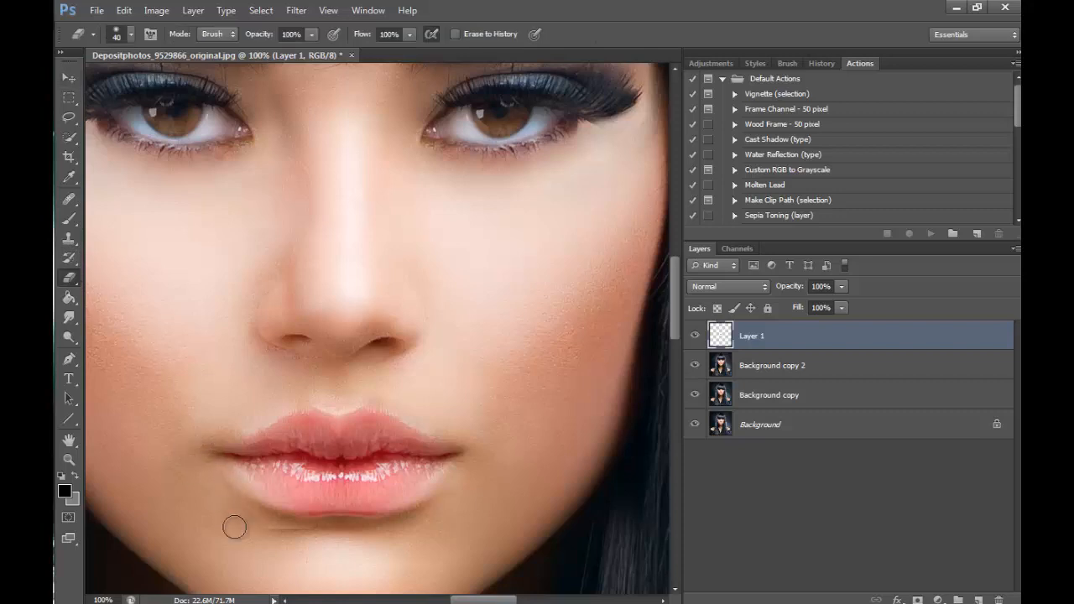
pyautogui.moveTo(234, 527); pyautogui.dragTo(309, 534)
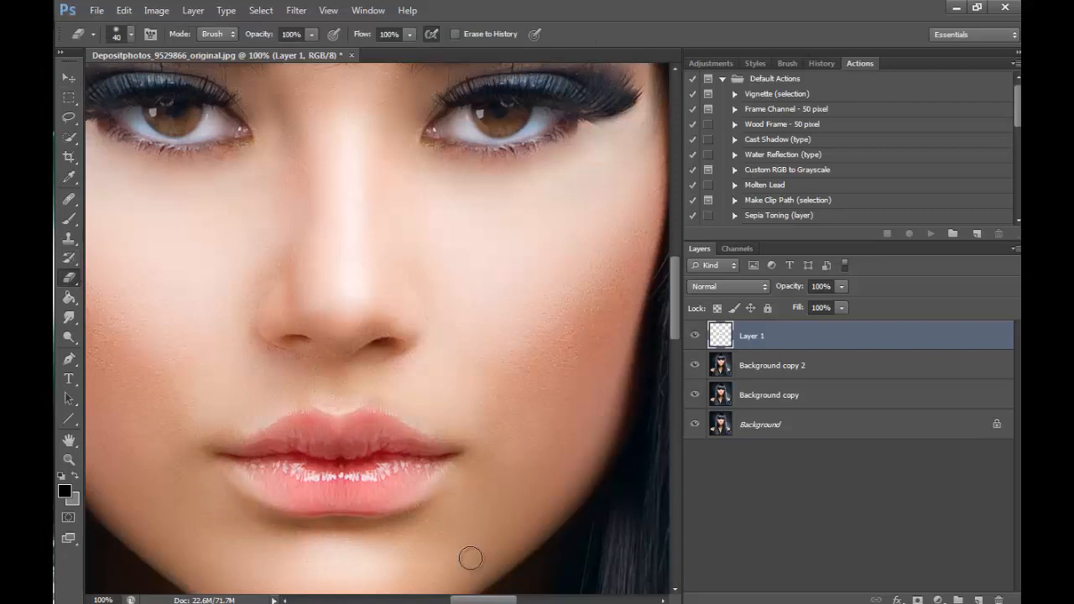
pyautogui.click(186, 14)
pyautogui.click(340, 476)
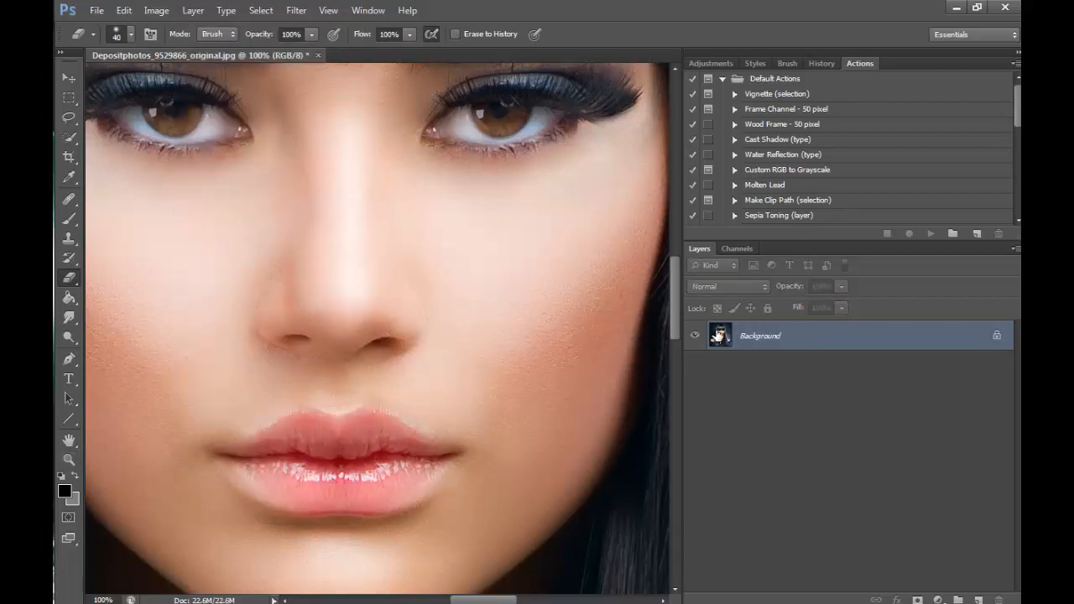
pyautogui.hotkey('ctrl', 'z')
# - Merge the lower-lip layer down into Background copy 2 and compare the face with Background copy 2 hidden and shown
pyautogui.click(193, 11)
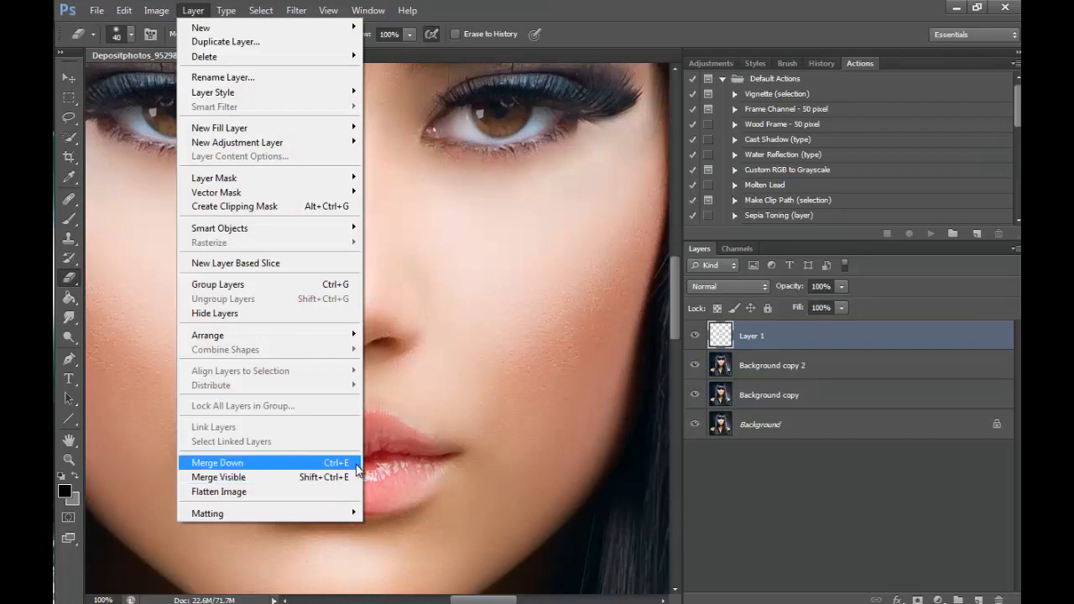
pyautogui.click(210, 462)
pyautogui.click(694, 336)
pyautogui.click(695, 336)
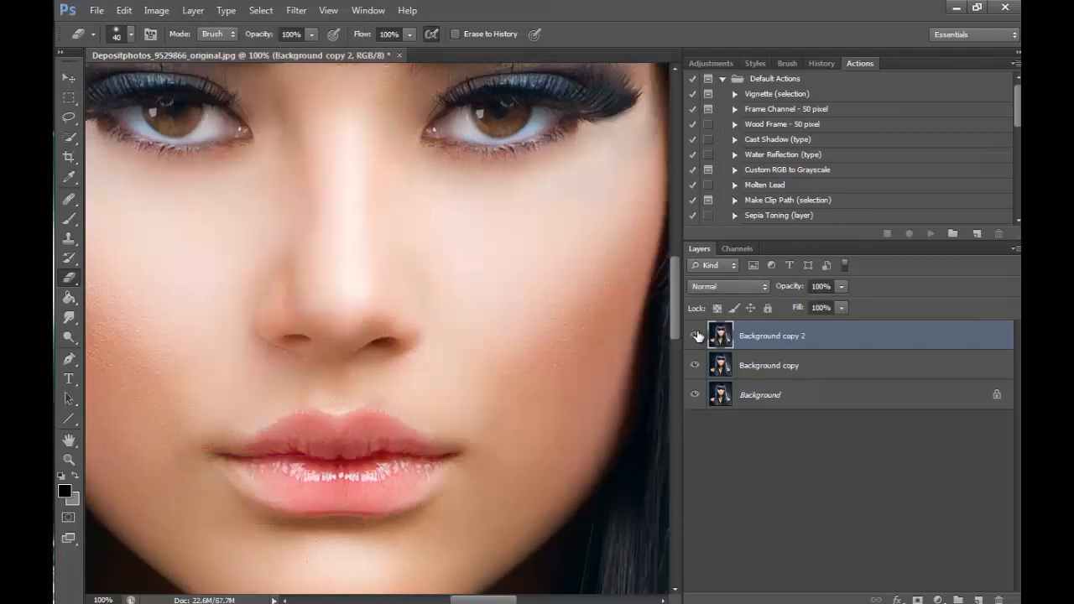
pyautogui.click(695, 337)
pyautogui.click(696, 337)
# - Examine the mirrored lips at 200% and the symmetry of the whole portrait at 25%
pyautogui.click(69, 459)
pyautogui.click(441, 310)
pyautogui.click(442, 311)
pyautogui.click(443, 312)
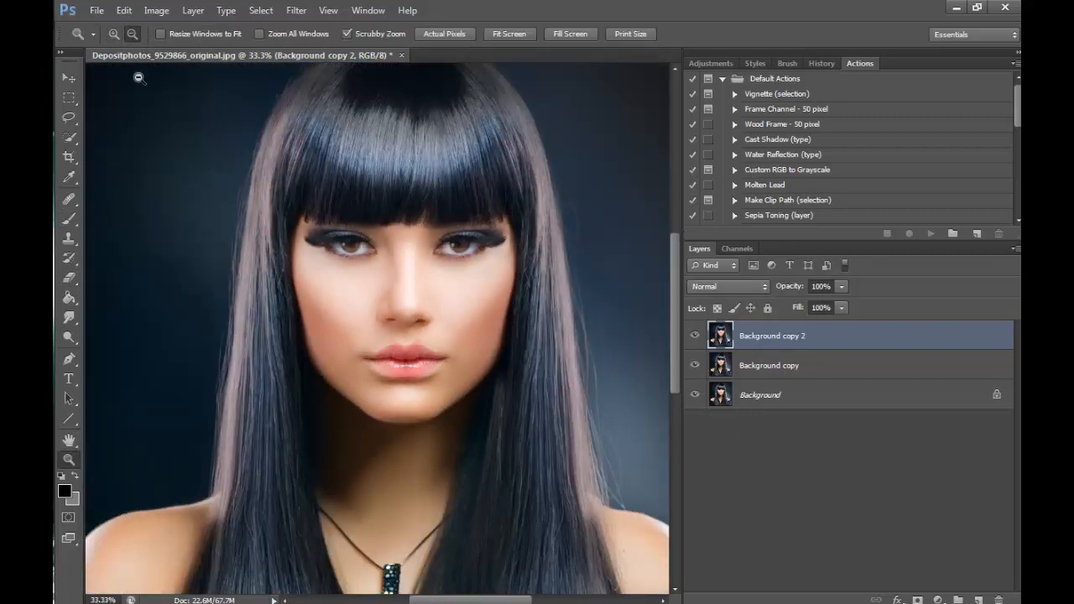
pyautogui.click(114, 35)
pyautogui.click(414, 337)
pyautogui.click(412, 337)
pyautogui.click(411, 339)
pyautogui.click(411, 342)
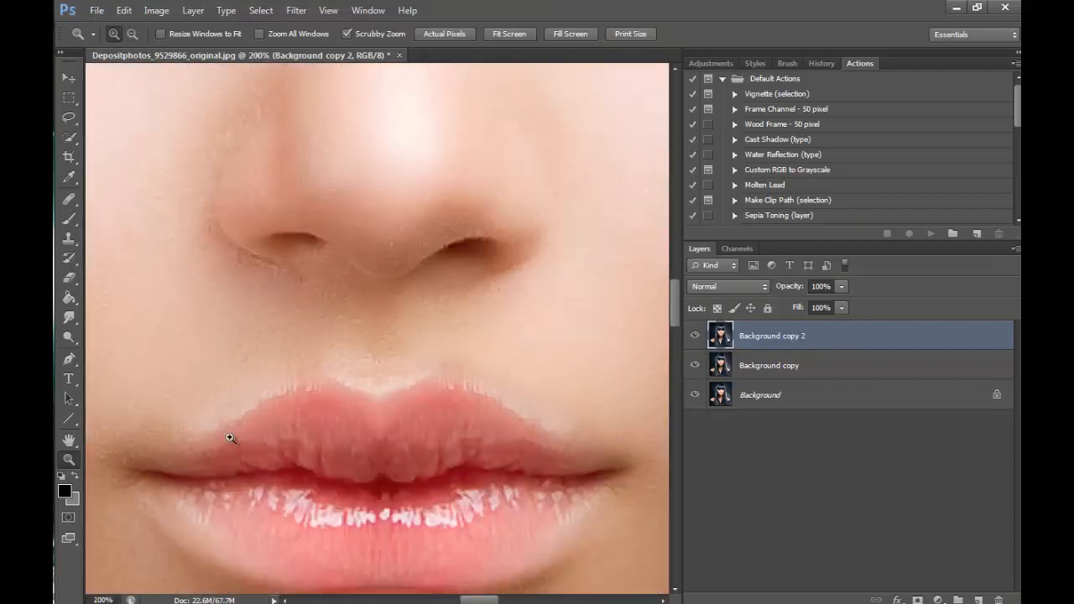
pyautogui.click(454, 282)
pyautogui.click(506, 280)
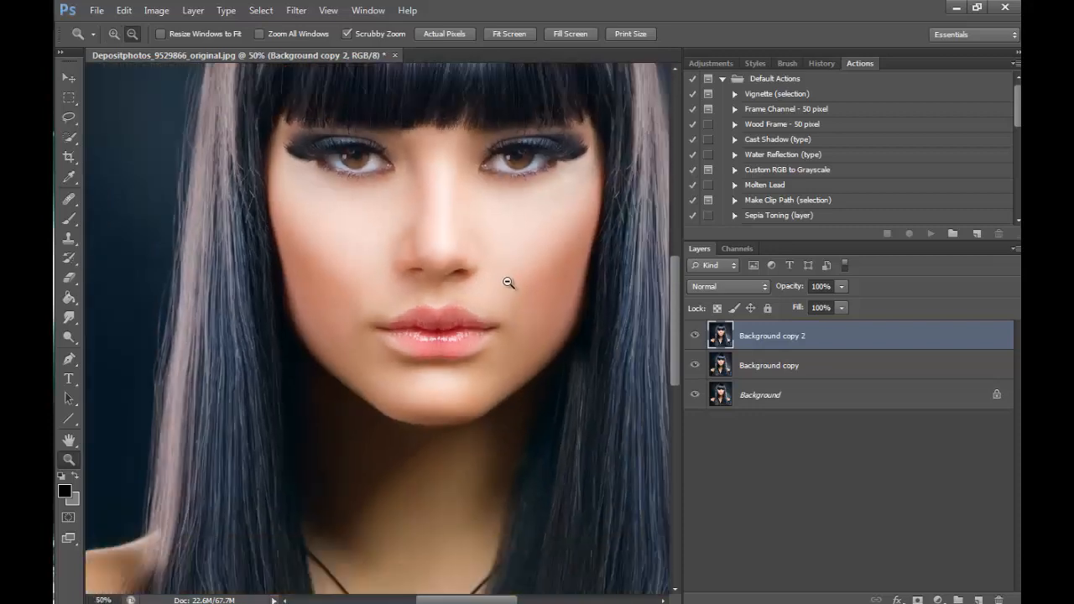
pyautogui.click(511, 271)
pyautogui.click(515, 270)
pyautogui.click(564, 322)
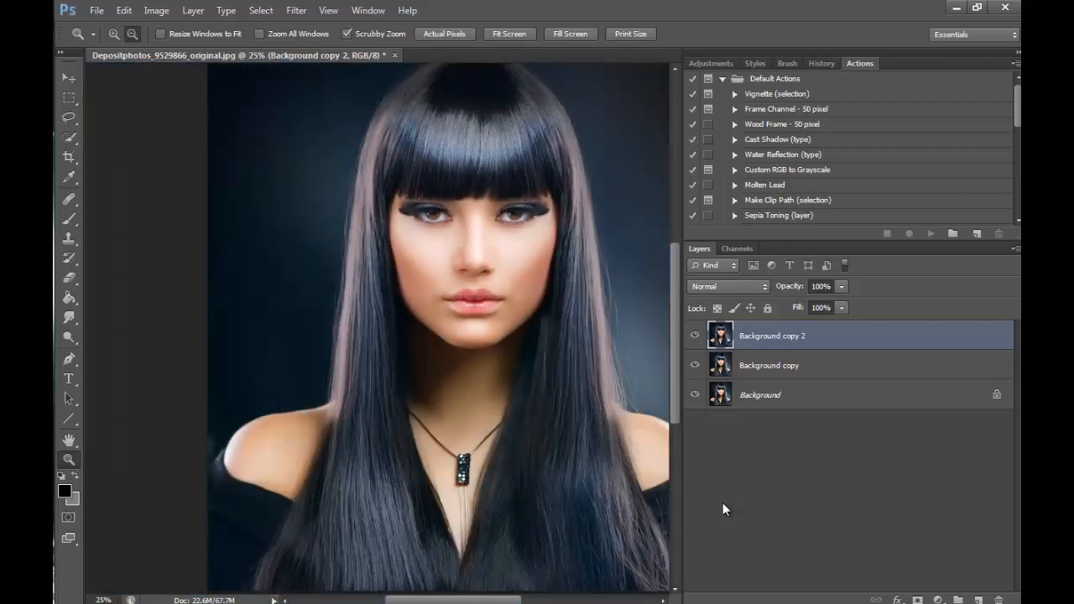
# - Select the nose's half on the image's left, from fringe to upper lip, with a rectangular marquee and copy it to a new layer
pyautogui.click(471, 220)
pyautogui.click(512, 211)
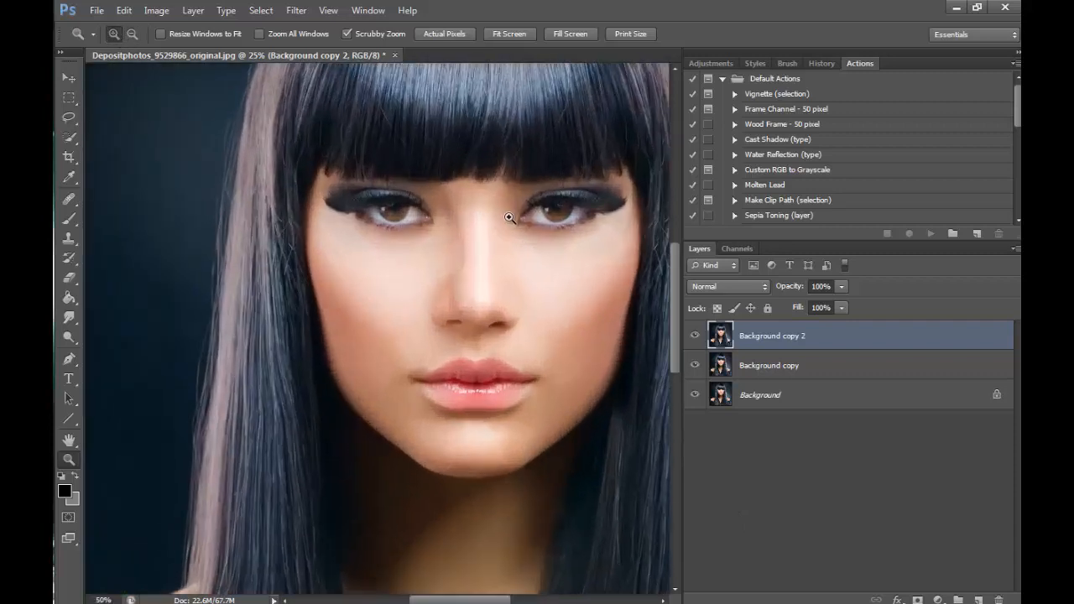
pyautogui.click(555, 204)
pyautogui.click(534, 277)
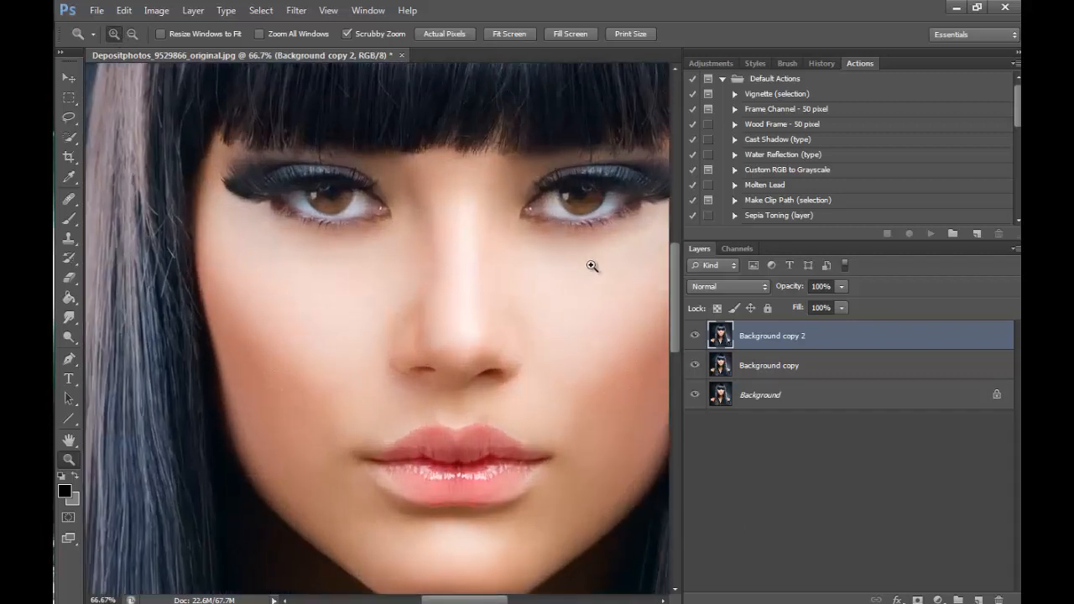
pyautogui.moveTo(488, 600); pyautogui.dragTo(497, 600)
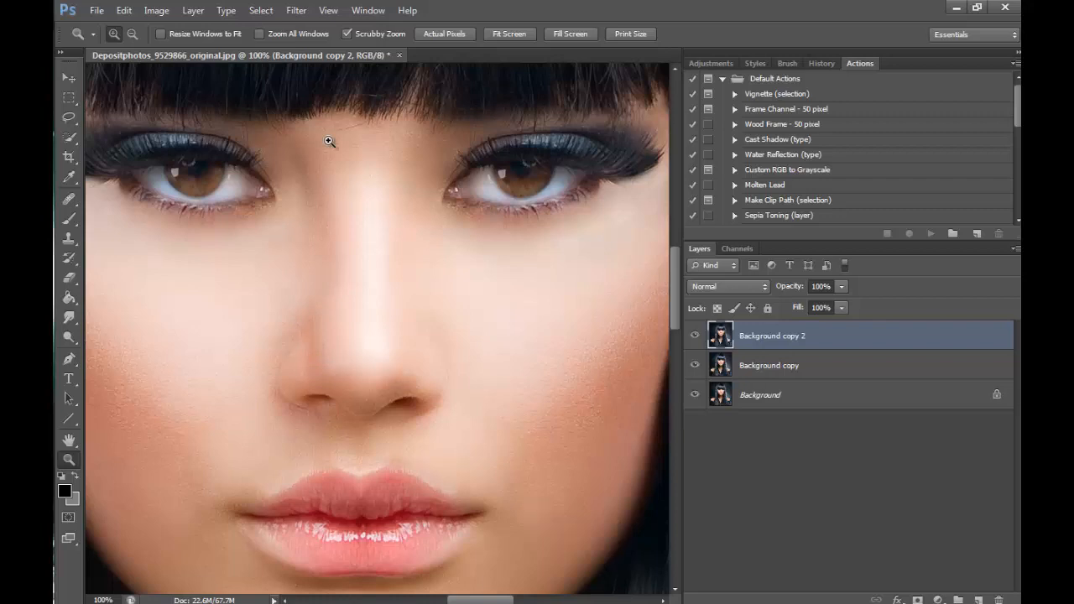
pyautogui.click(69, 96)
pyautogui.moveTo(272, 82); pyautogui.dragTo(384, 450)
pyautogui.moveTo(217, 77); pyautogui.dragTo(367, 457)
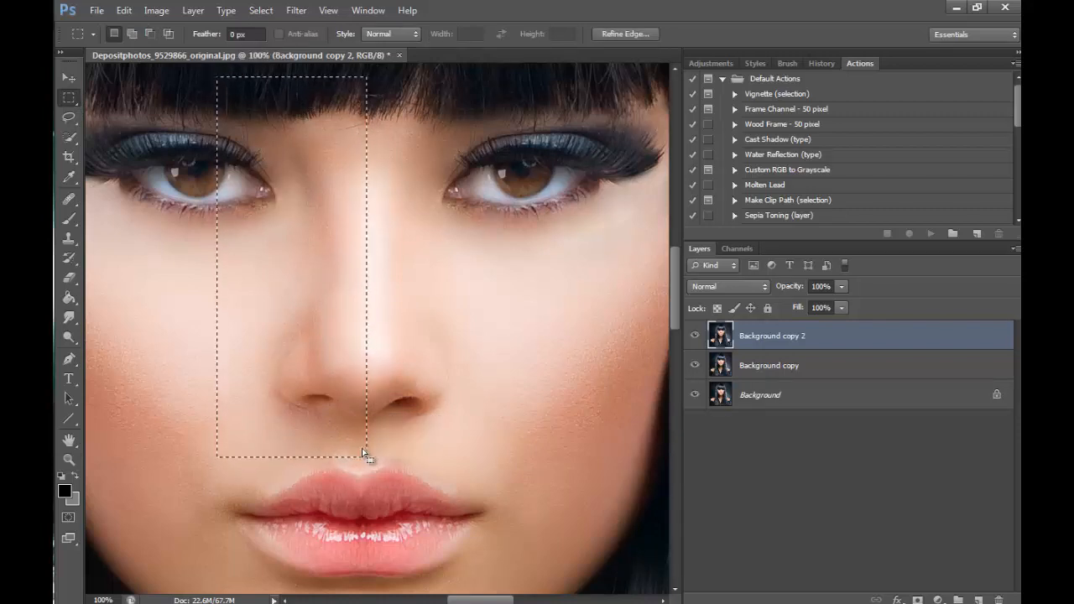
pyautogui.rightClick(344, 313)
pyautogui.click(393, 436)
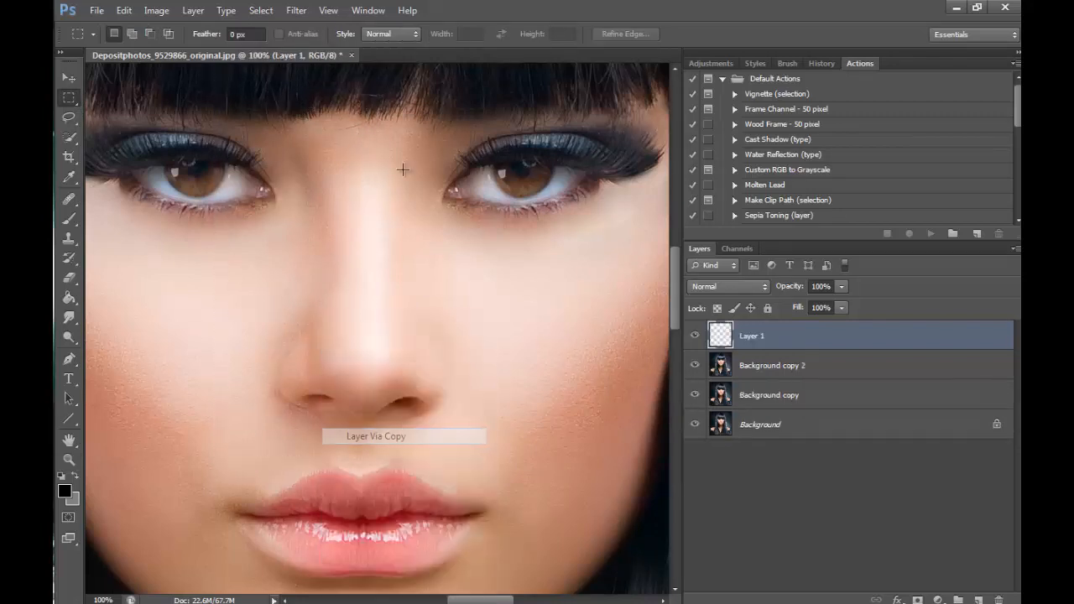
# - Flip the copied nose half horizontally and move it onto the nose's other half, aligned along the bridge
pyautogui.click(125, 10)
pyautogui.moveTo(180, 304)
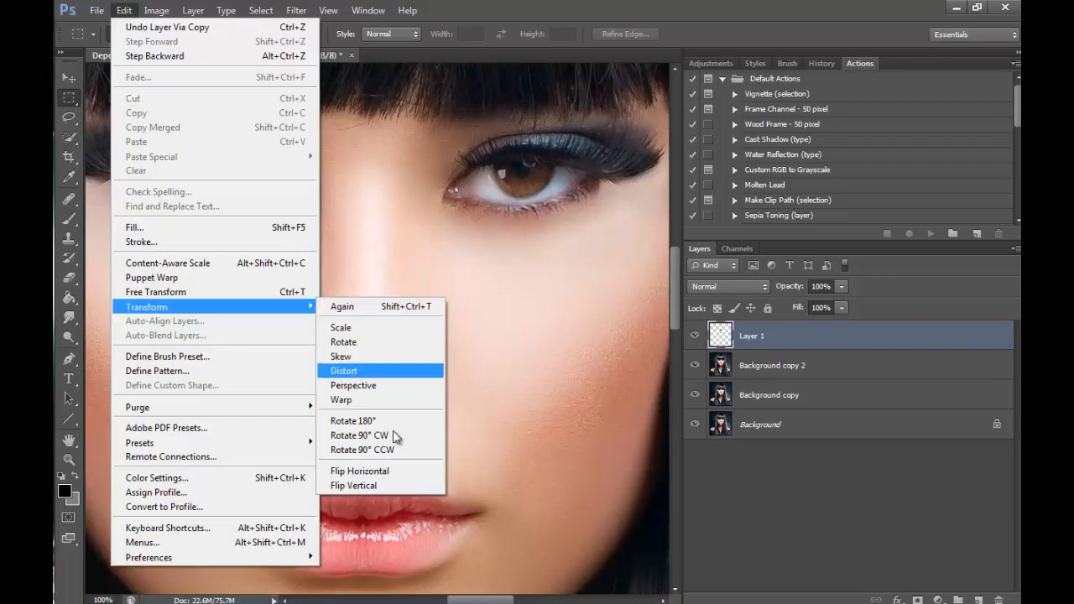
pyautogui.click(361, 470)
pyautogui.press('v')
pyautogui.moveTo(331, 300); pyautogui.dragTo(466, 302)
# - Erase the mirrored nose layer's excess over the eye and its hard edge above the lips with a 90 px Eraser
pyautogui.click(71, 276)
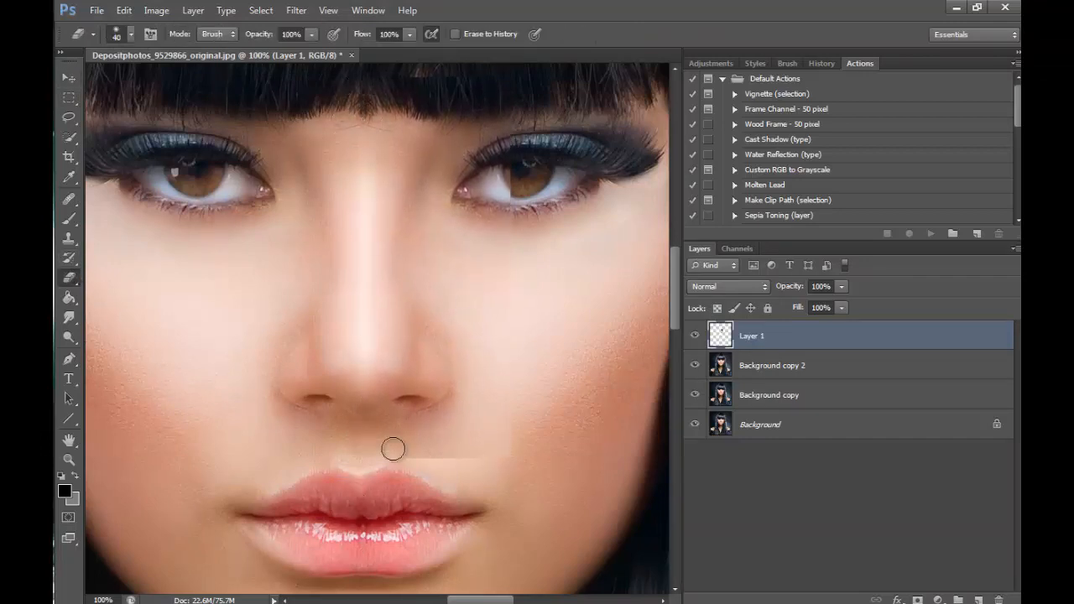
pyautogui.press(']')
pyautogui.press(']')
pyautogui.press(']')
pyautogui.press(']')
pyautogui.press(']')
pyautogui.click(506, 172)
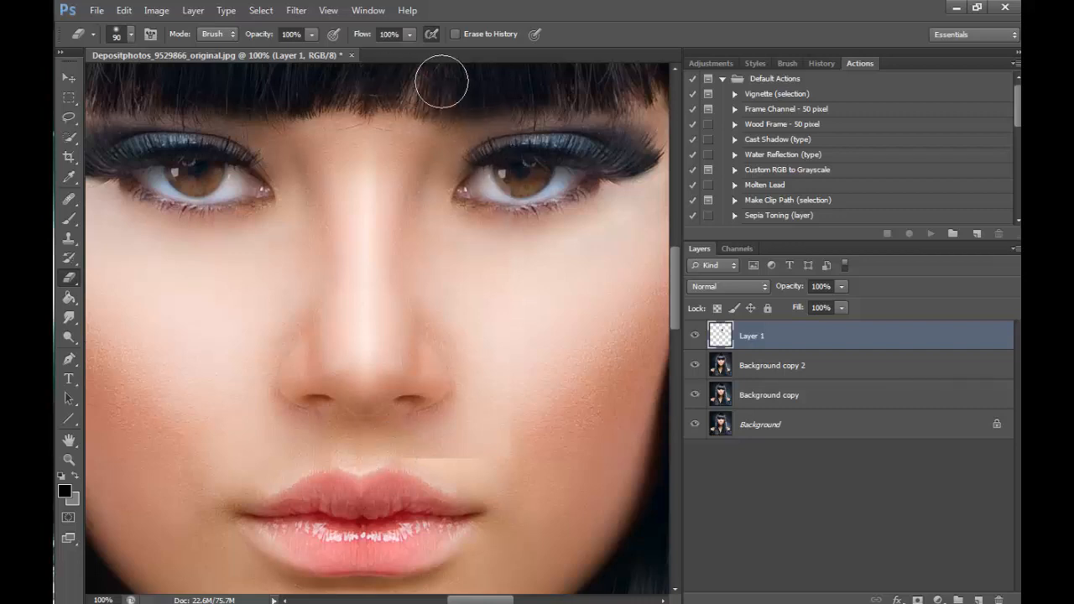
pyautogui.moveTo(495, 446); pyautogui.dragTo(355, 463)
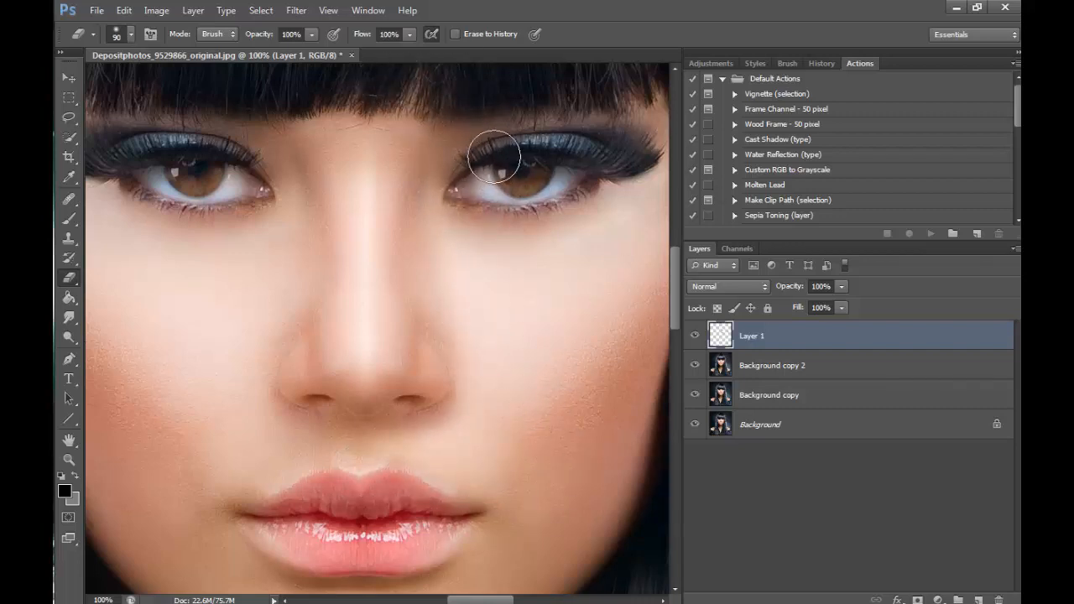
# - Compare the nose with Layer 1 hidden and shown, and erase along the bridge to soften the centre seam
pyautogui.click(696, 337)
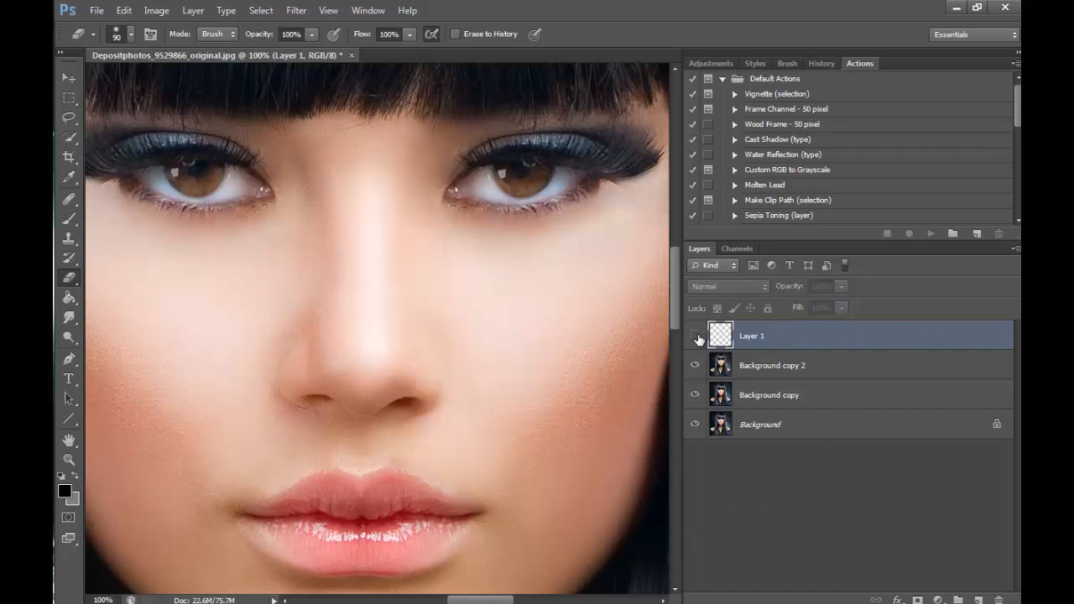
pyautogui.click(695, 338)
pyautogui.click(696, 337)
pyautogui.click(695, 338)
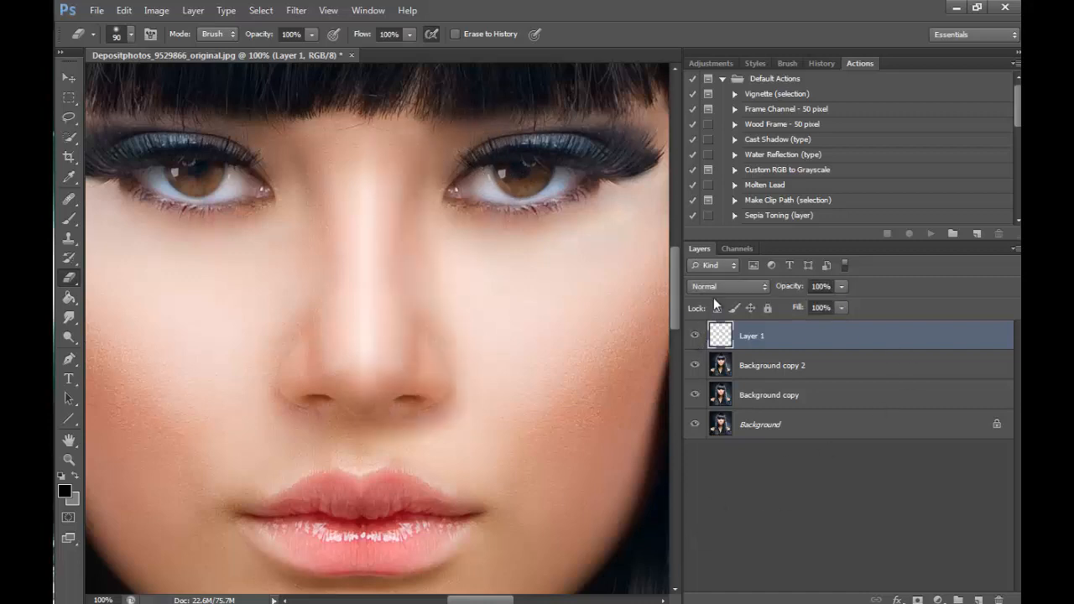
pyautogui.moveTo(372, 172); pyautogui.dragTo(355, 419)
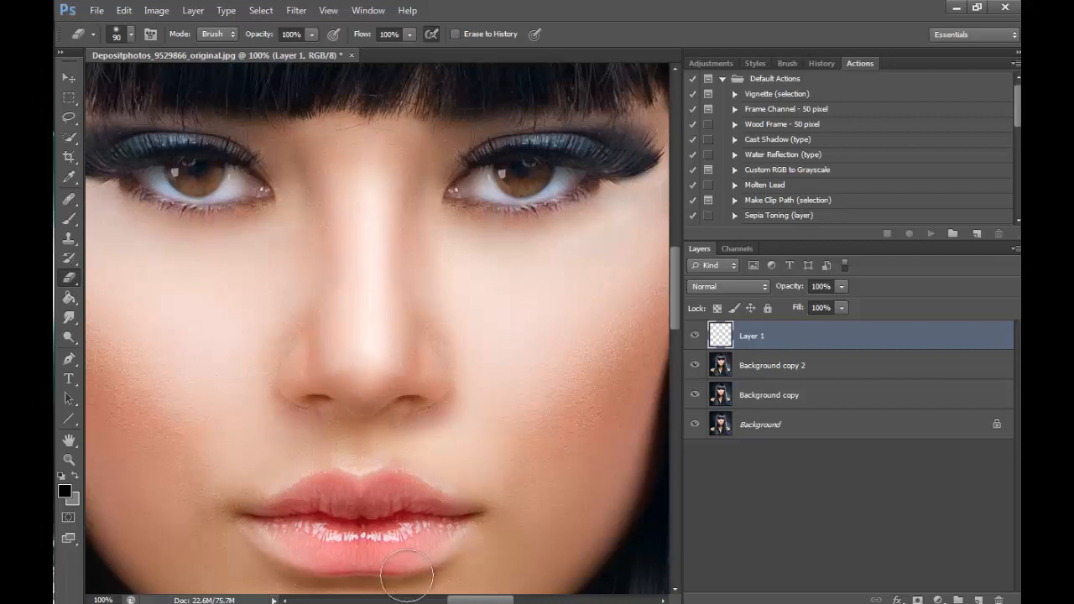
pyautogui.click(70, 78)
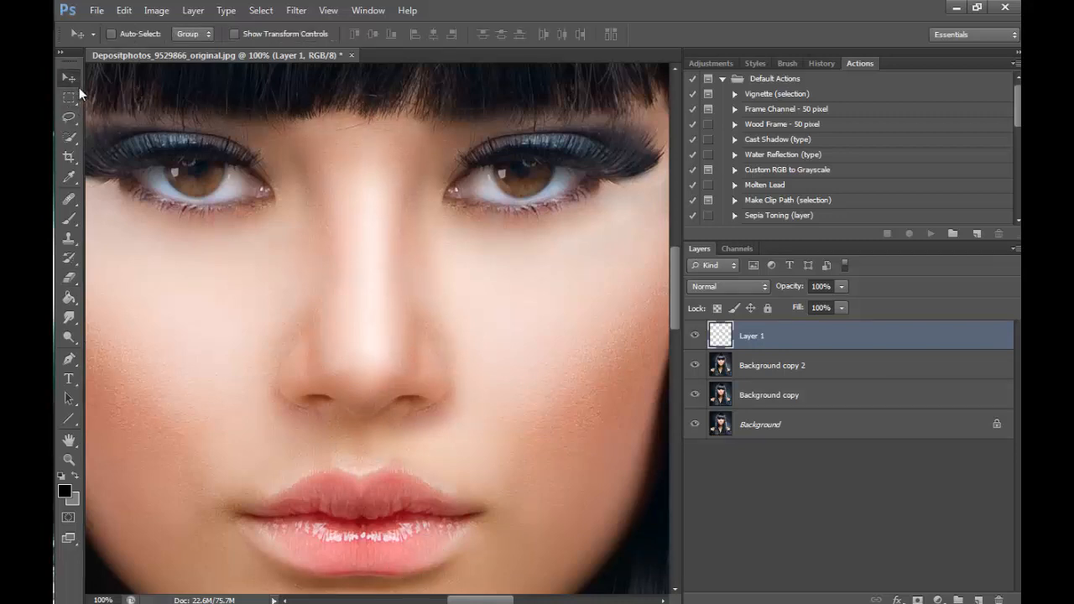
# - Compare the portrait zoomed out to 25% with the mirrored nose layer hidden and shown
pyautogui.click(70, 459)
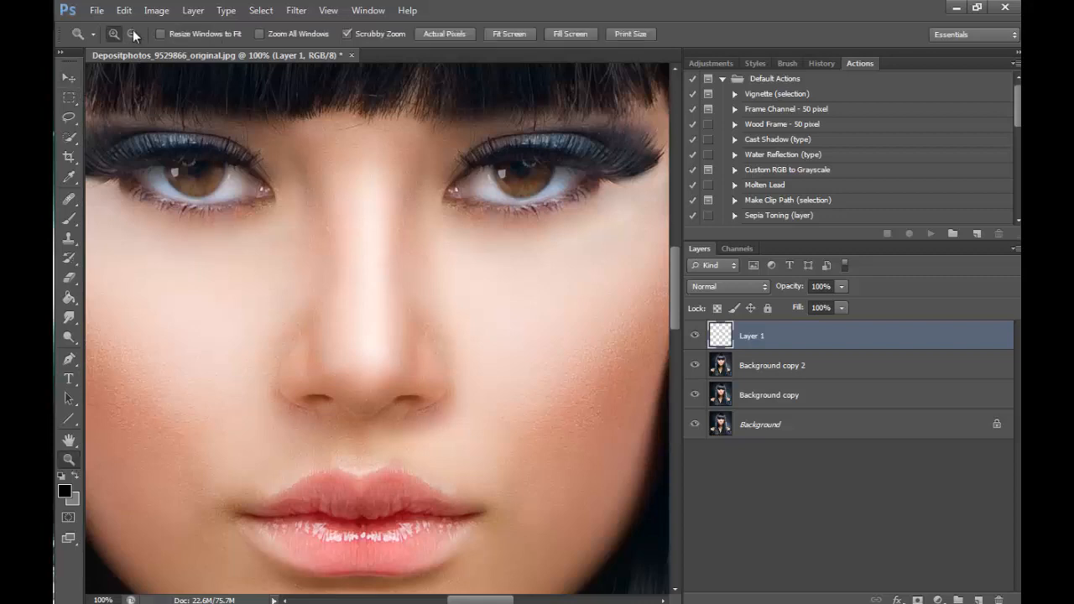
pyautogui.keyDown('alt'); pyautogui.click(486, 427); pyautogui.keyUp('alt')
pyautogui.keyDown('alt'); pyautogui.click(568, 510); pyautogui.keyUp('alt')
pyautogui.keyDown('alt'); pyautogui.click(579, 510); pyautogui.keyUp('alt')
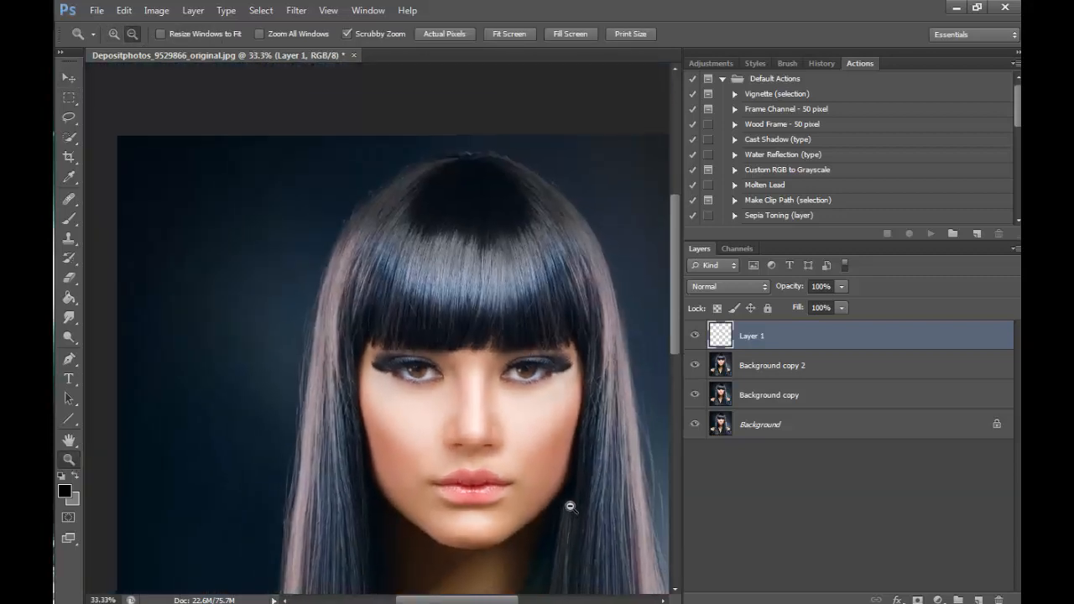
pyautogui.keyDown('alt'); pyautogui.click(583, 508); pyautogui.keyUp('alt')
pyautogui.click(694, 336)
pyautogui.click(695, 336)
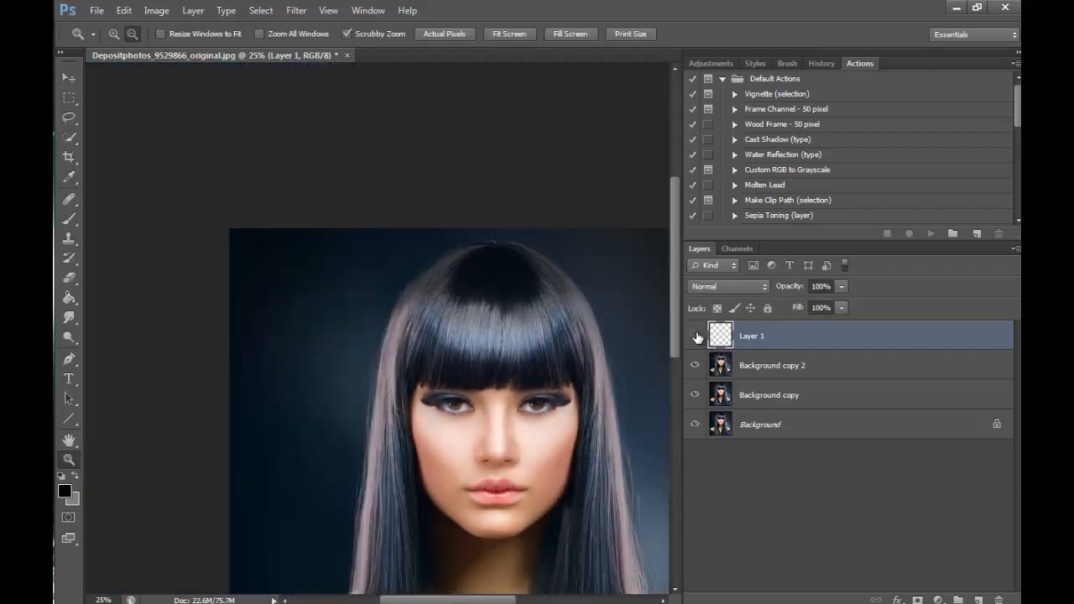
pyautogui.click(694, 335)
pyautogui.click(695, 336)
pyautogui.moveTo(482, 598); pyautogui.dragTo(509, 598)
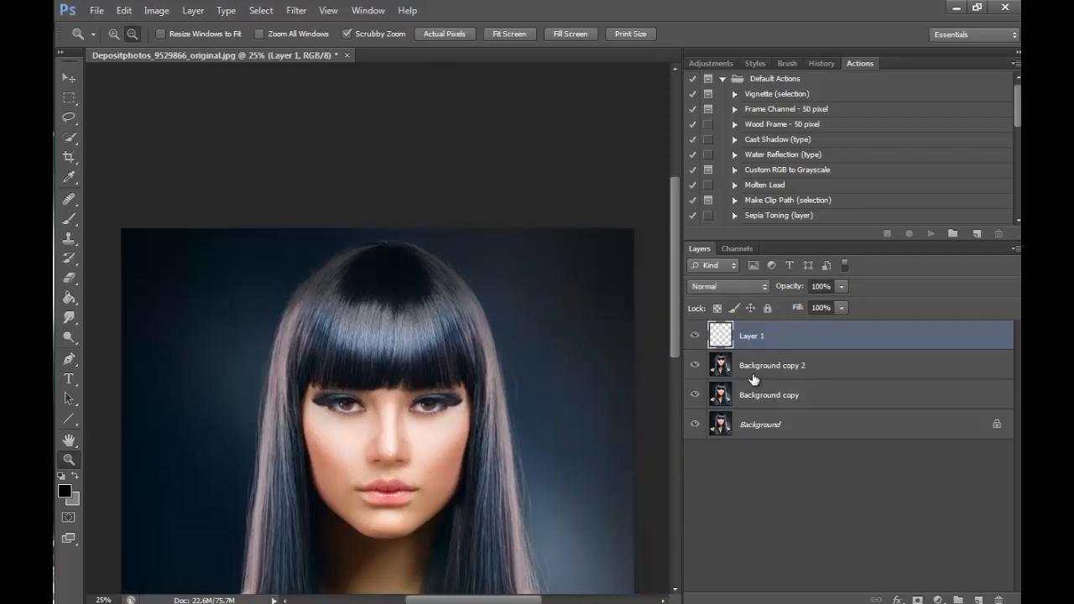
# - Compare the nose at 50% zoom with the mirrored nose layer hidden and shown
pyautogui.click(412, 471)
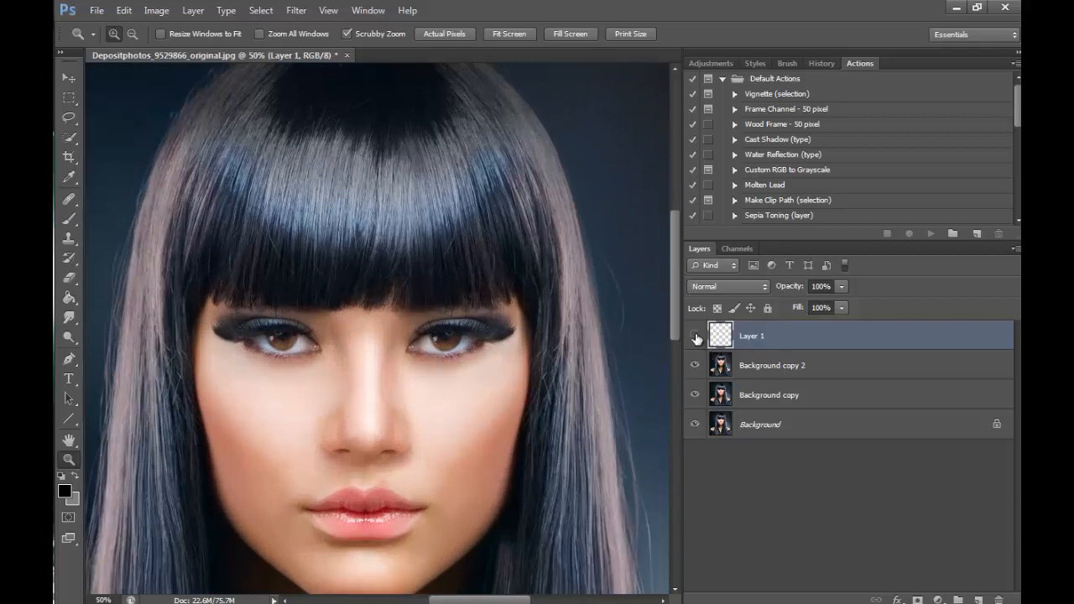
pyautogui.click(694, 336)
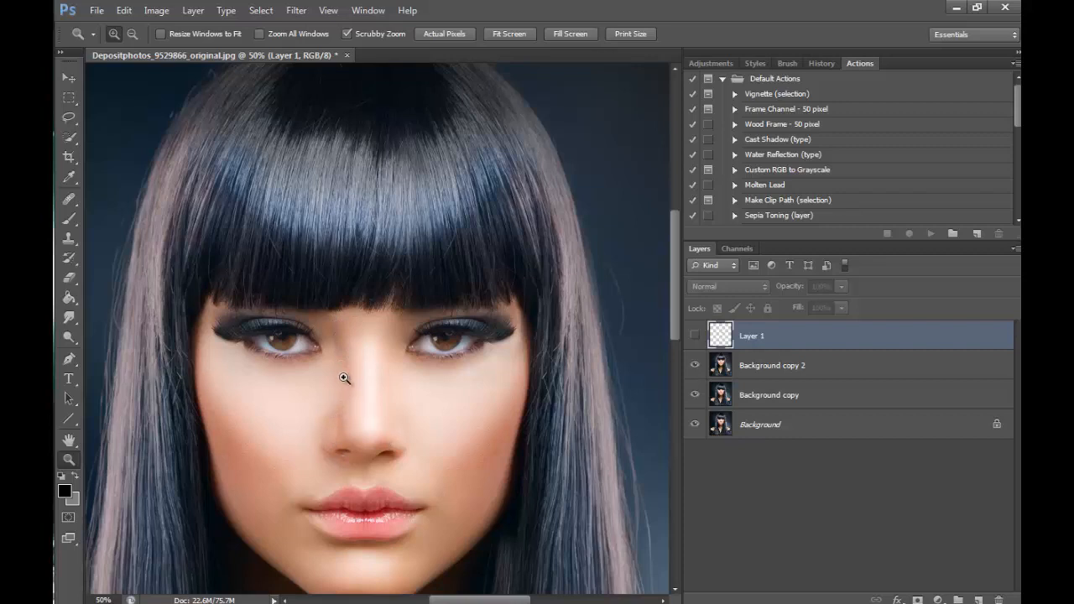
pyautogui.click(695, 337)
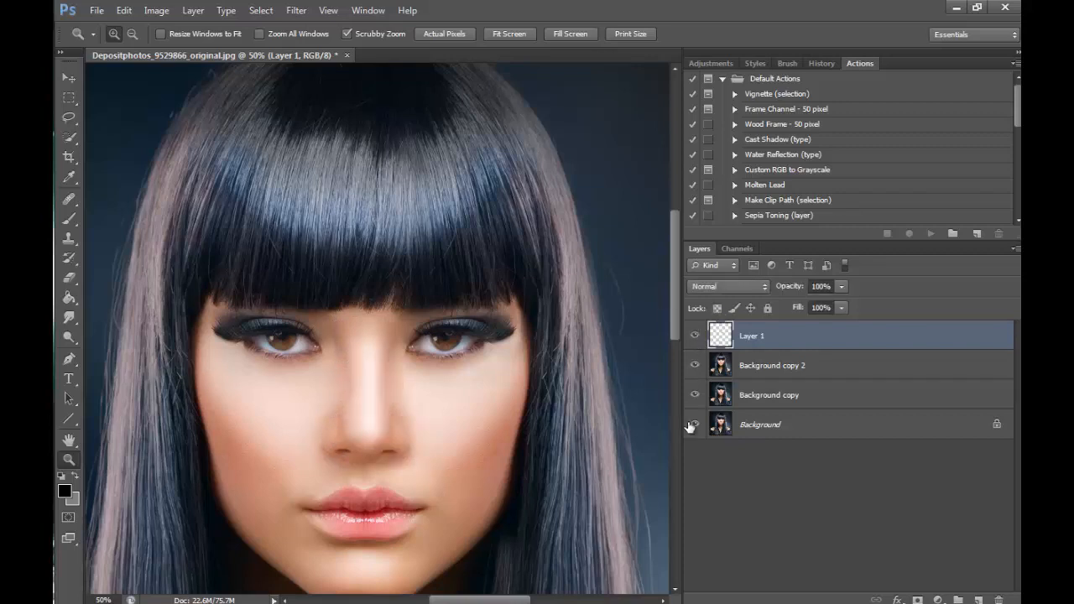
# - Merge the mirrored nose layer down into Background copy 2
pyautogui.click(131, 34)
pyautogui.click(431, 275)
pyautogui.click(437, 272)
pyautogui.click(526, 240)
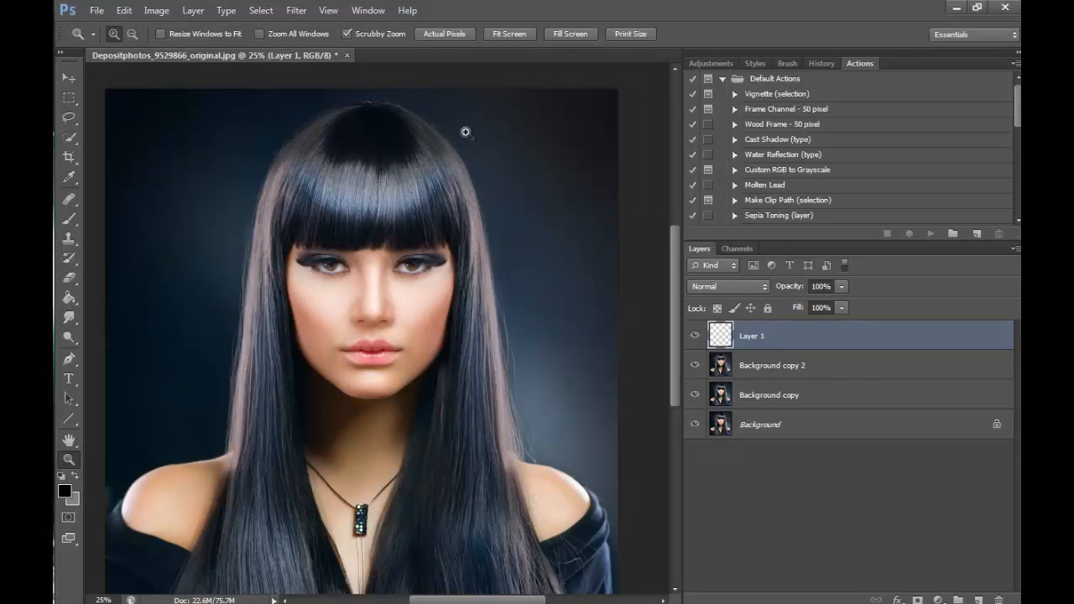
pyautogui.click(193, 10)
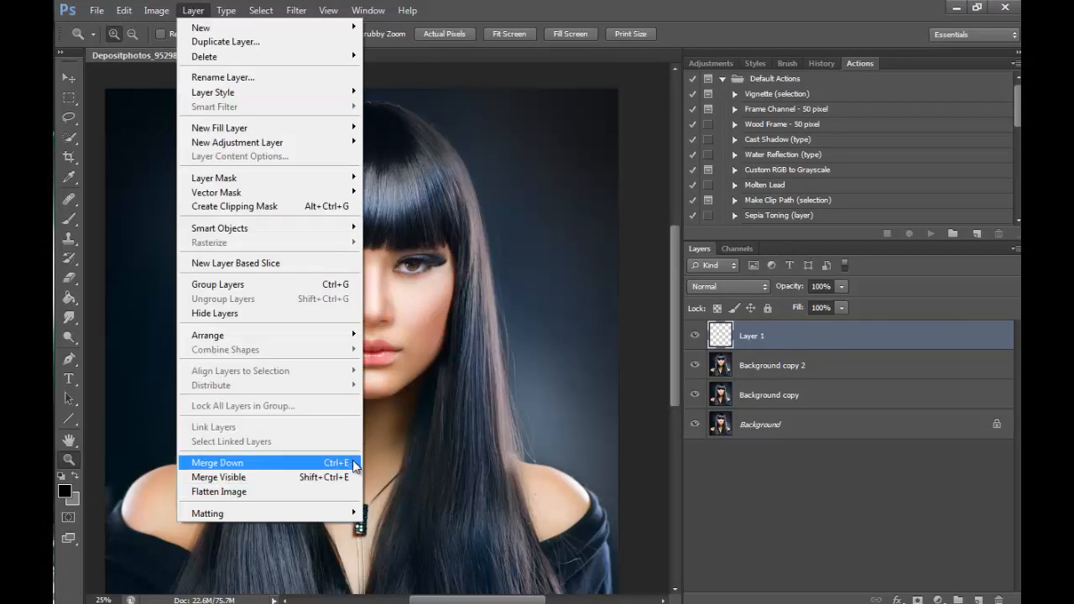
pyautogui.click(348, 464)
# - Select the dark backdrop around the hair and shoulders on both sides with the Quick Selection tool
pyautogui.click(69, 137)
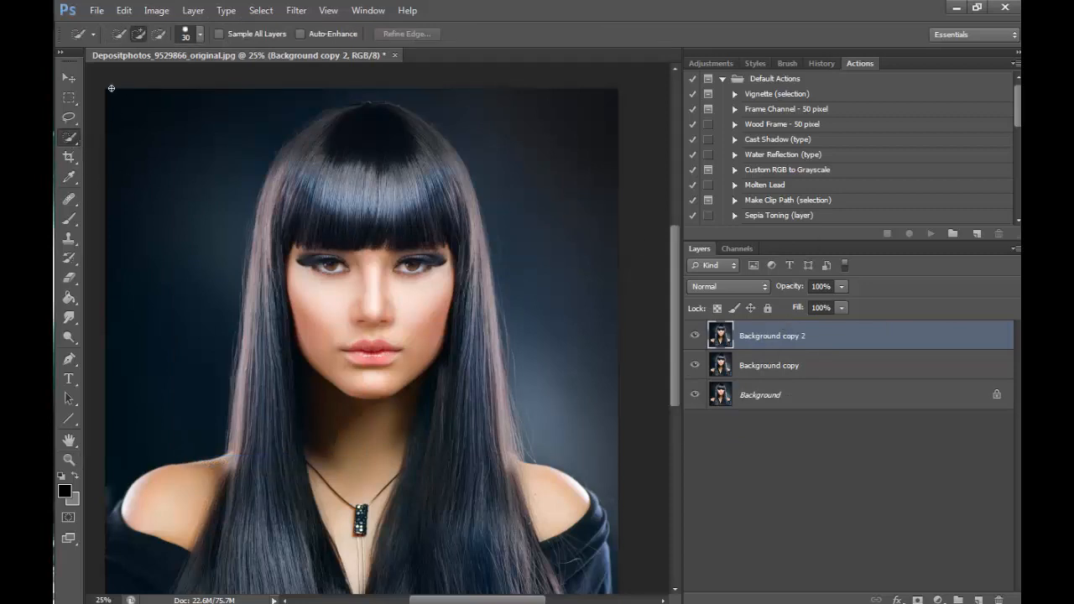
pyautogui.rightClick(76, 136)
pyautogui.click(155, 137)
pyautogui.moveTo(117, 109)
pyautogui.mouseDown()
pyautogui.moveTo(187, 225)
pyautogui.moveTo(220, 343)
pyautogui.moveTo(126, 494)
pyautogui.mouseUp()
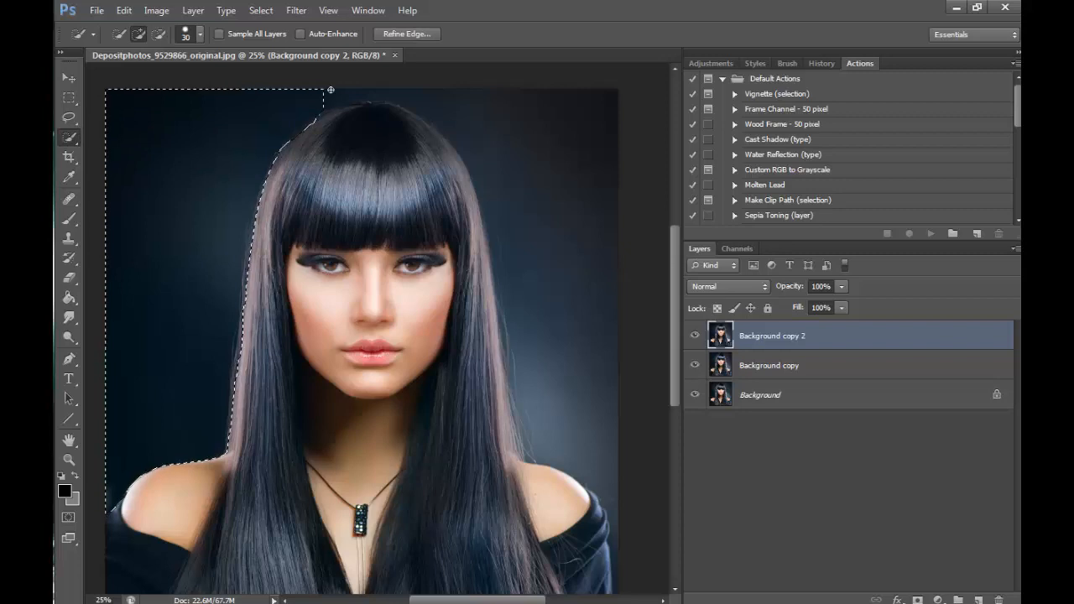
pyautogui.moveTo(332, 93)
pyautogui.mouseDown()
pyautogui.moveTo(493, 111)
pyautogui.moveTo(559, 165)
pyautogui.moveTo(596, 255)
pyautogui.mouseUp()
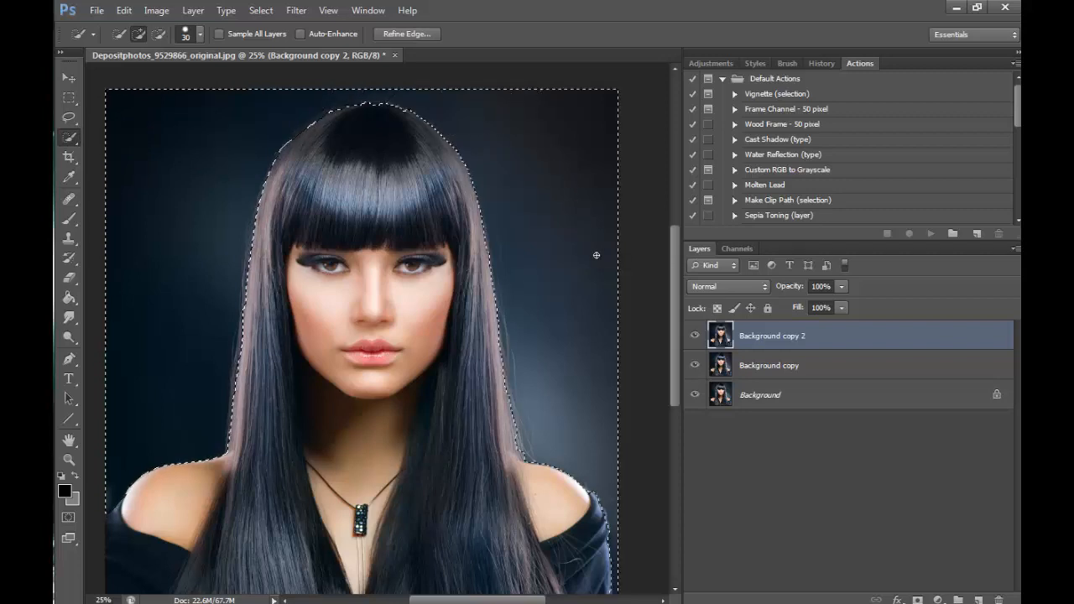
# - Refine the backdrop selection with the Lasso along the outer hair on the image's left side and over the crown
pyautogui.click(69, 460)
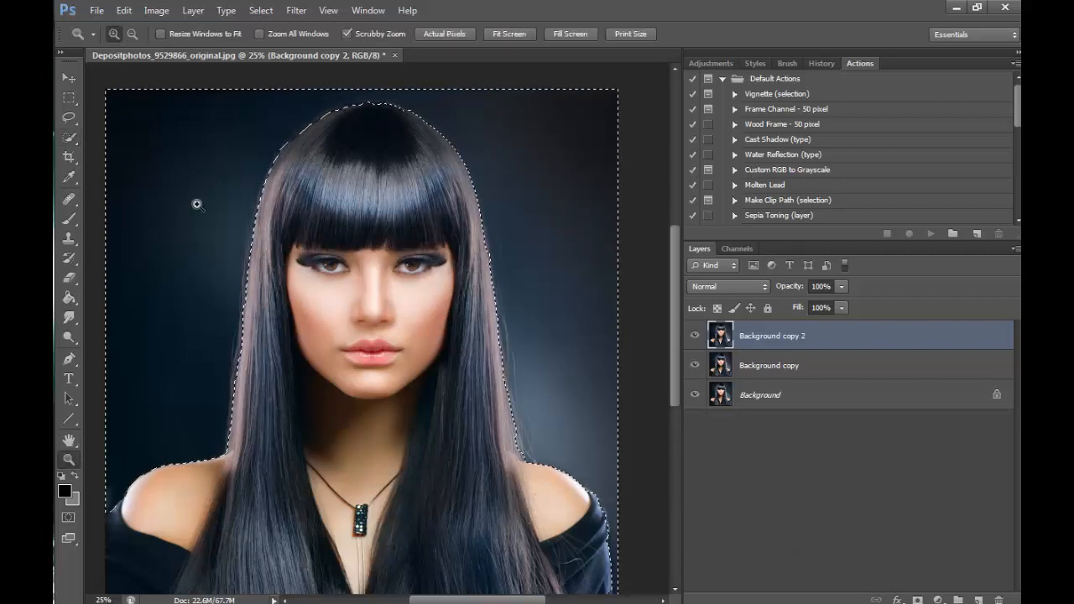
pyautogui.moveTo(247, 384); pyautogui.dragTo(246, 378)
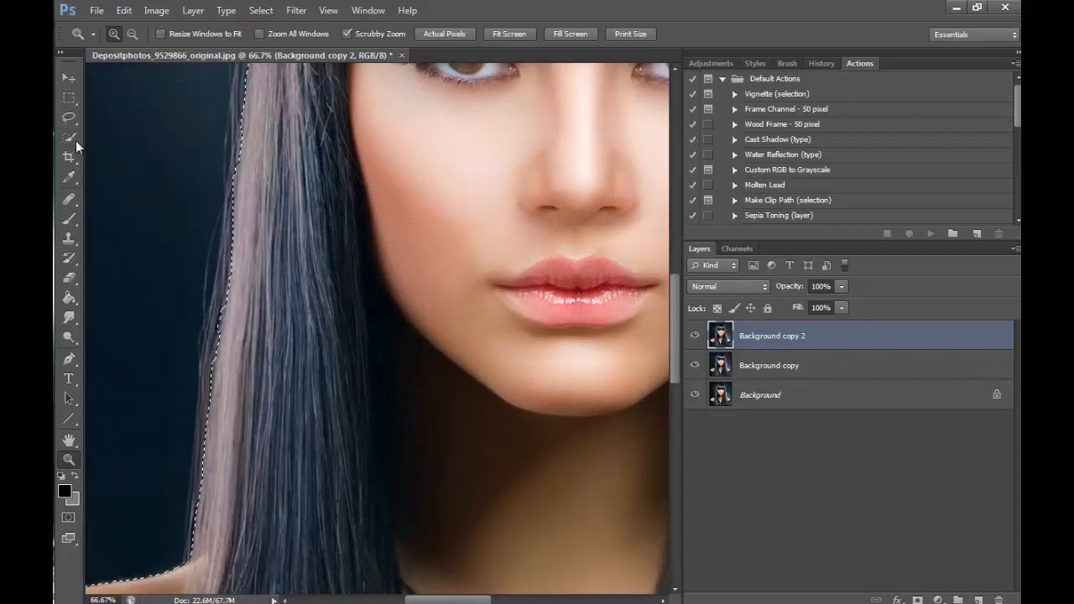
pyautogui.click(69, 117)
pyautogui.moveTo(233, 183)
pyautogui.mouseDown()
pyautogui.moveTo(192, 495)
pyautogui.moveTo(198, 563)
pyautogui.moveTo(229, 384)
pyautogui.moveTo(252, 87)
pyautogui.mouseUp()
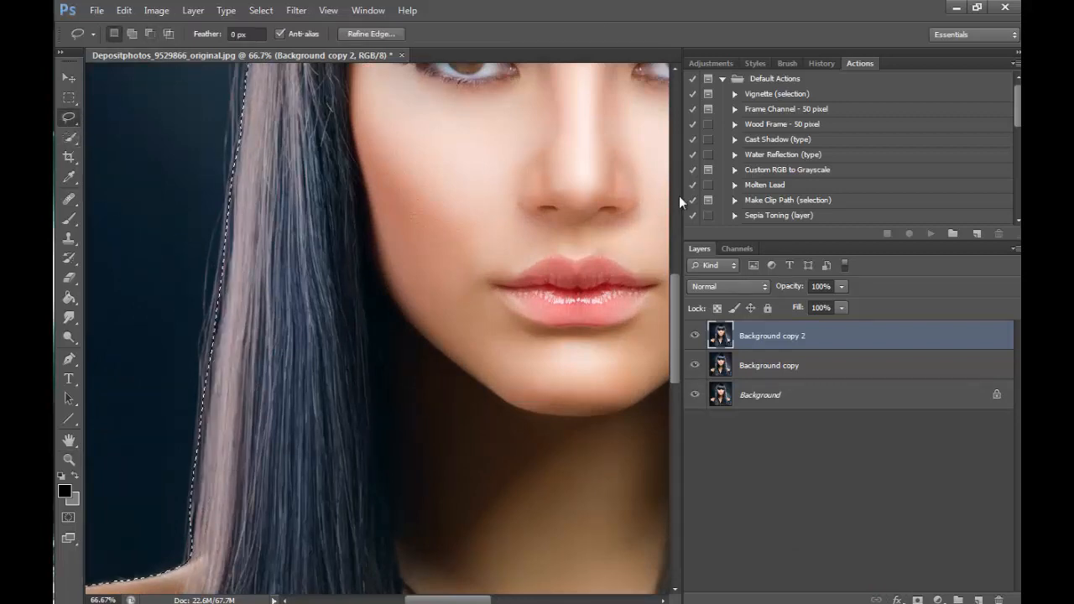
pyautogui.moveTo(676, 293); pyautogui.dragTo(707, 184)
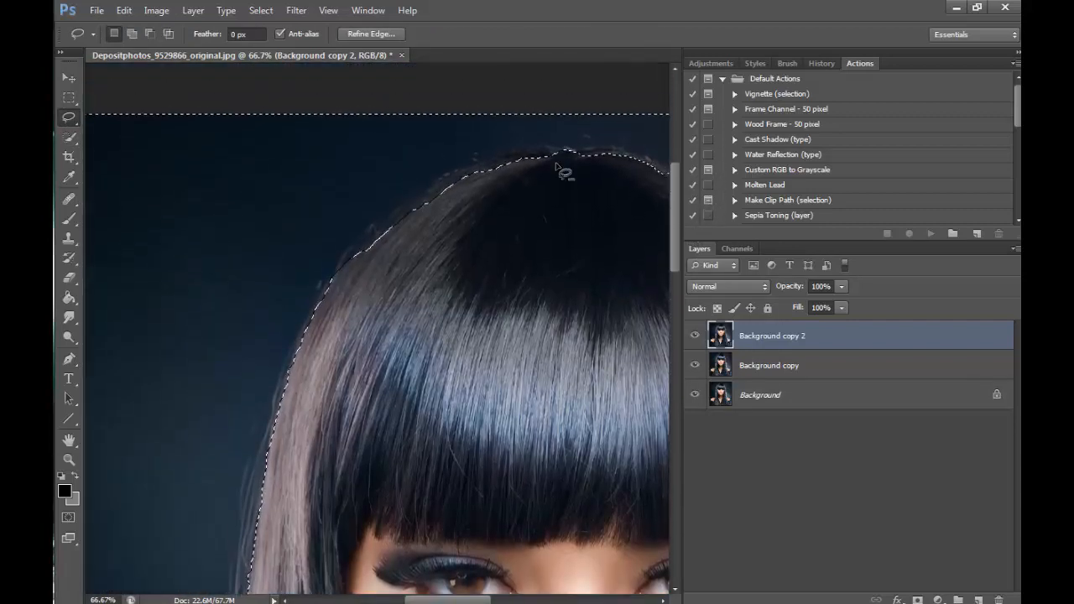
pyautogui.moveTo(326, 283)
pyautogui.mouseDown()
pyautogui.moveTo(413, 208)
pyautogui.moveTo(489, 173)
pyautogui.moveTo(580, 154)
pyautogui.mouseUp()
pyautogui.moveTo(445, 599); pyautogui.dragTo(494, 600)
pyautogui.moveTo(270, 152)
pyautogui.mouseDown()
pyautogui.moveTo(340, 159)
pyautogui.moveTo(412, 212)
pyautogui.moveTo(249, 162)
pyautogui.mouseUp()
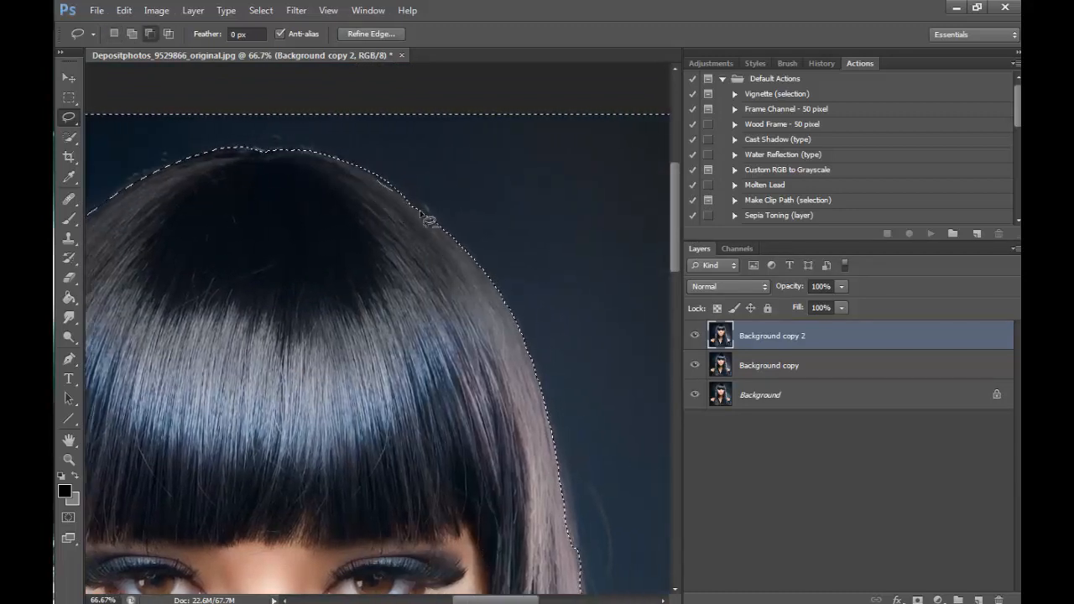
# - Refine the backdrop selection with the Lasso down the hair, shoulder and sleeve on the image's right side
pyautogui.moveTo(675, 218); pyautogui.dragTo(678, 292)
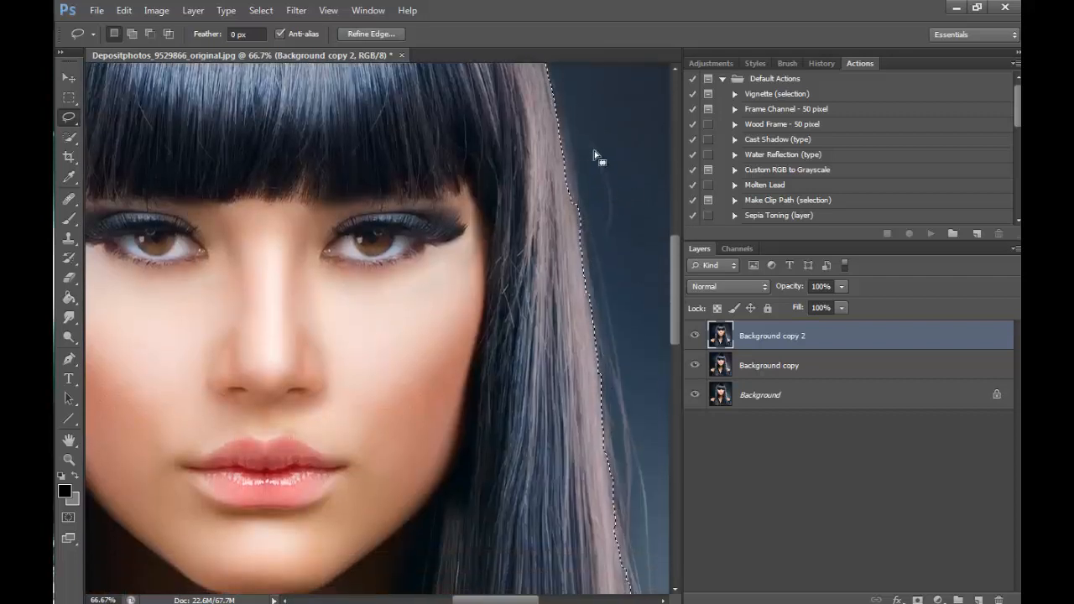
pyautogui.moveTo(670, 273); pyautogui.dragTo(684, 352)
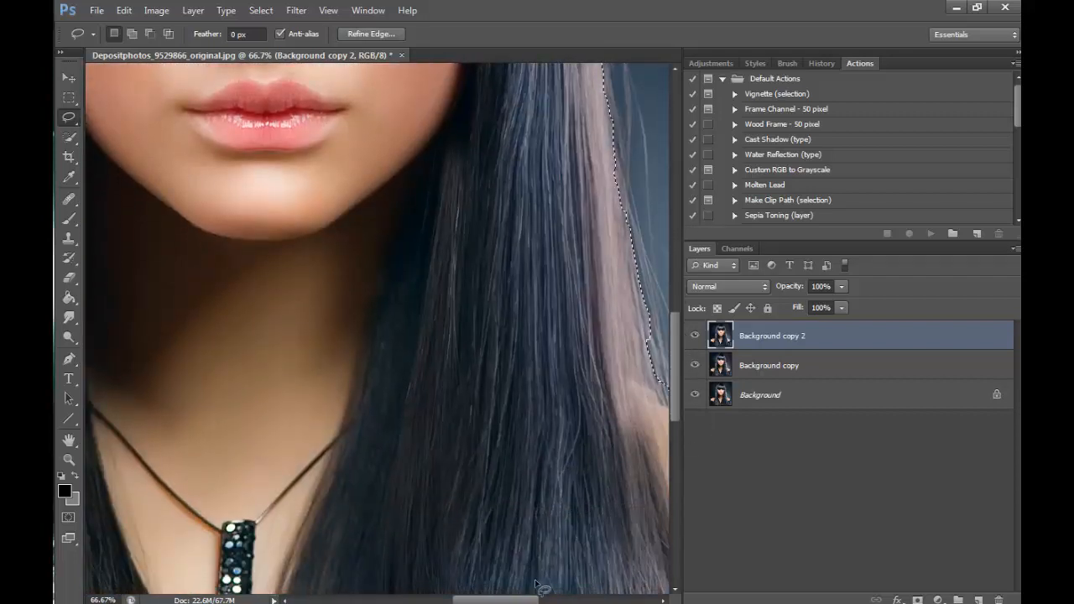
pyautogui.moveTo(533, 599); pyautogui.dragTo(550, 599)
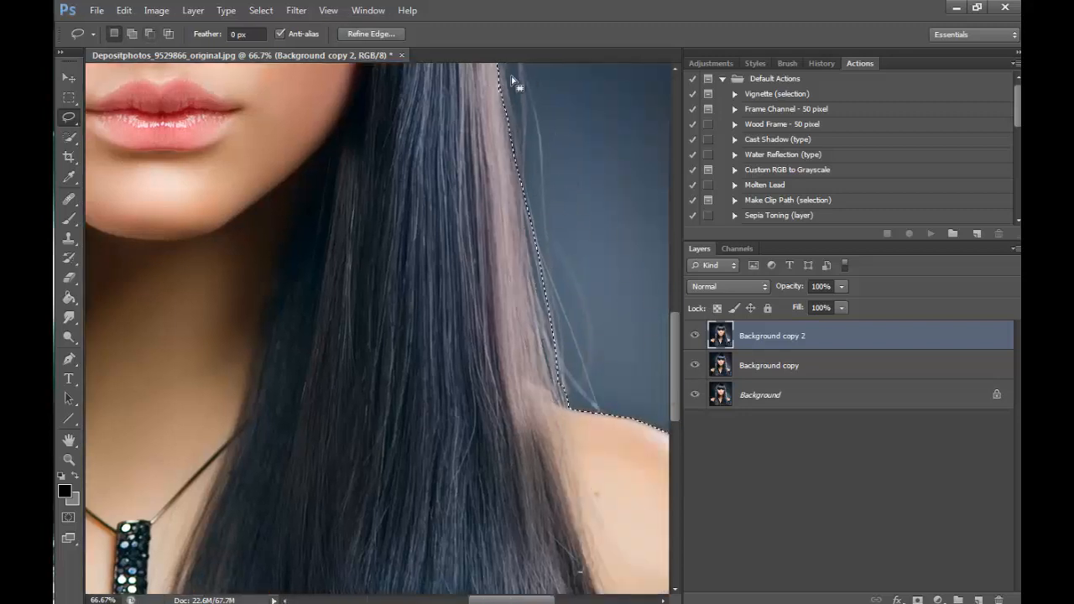
pyautogui.moveTo(678, 356); pyautogui.dragTo(681, 408)
pyautogui.moveTo(518, 597); pyautogui.dragTo(572, 598)
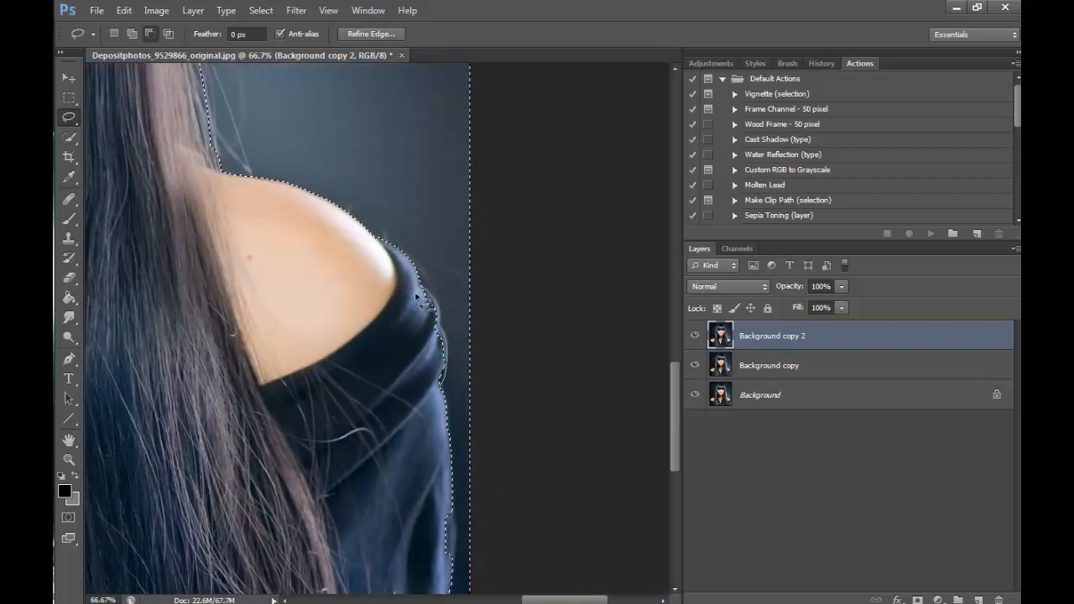
pyautogui.moveTo(676, 398); pyautogui.dragTo(676, 417)
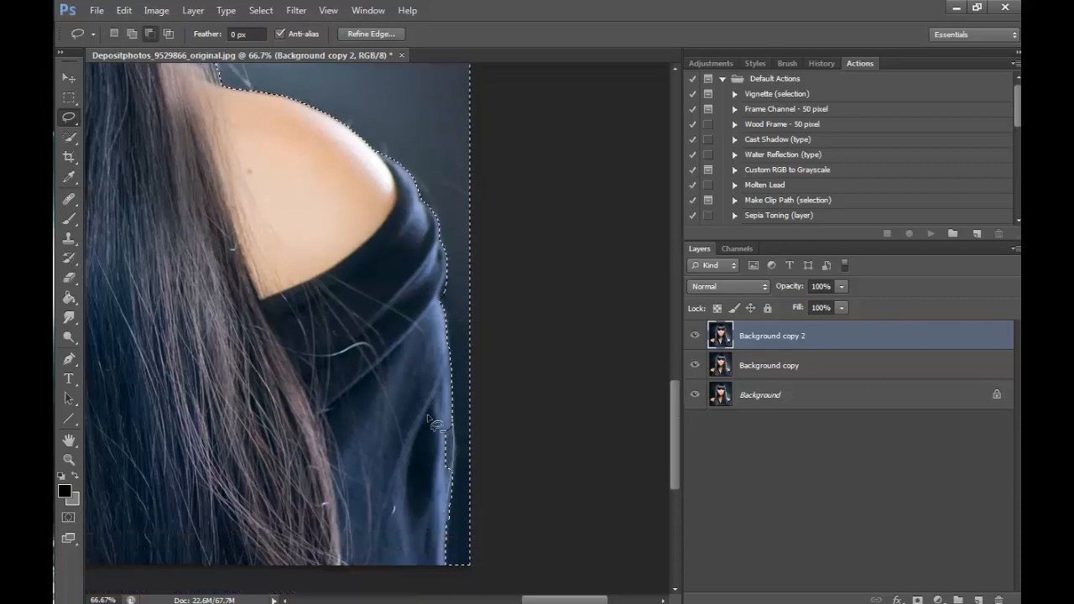
# - Check and touch up the selection edge beside the hair and shoulder on the image's left side with the Lasso
pyautogui.scroll(10, 629, 372)
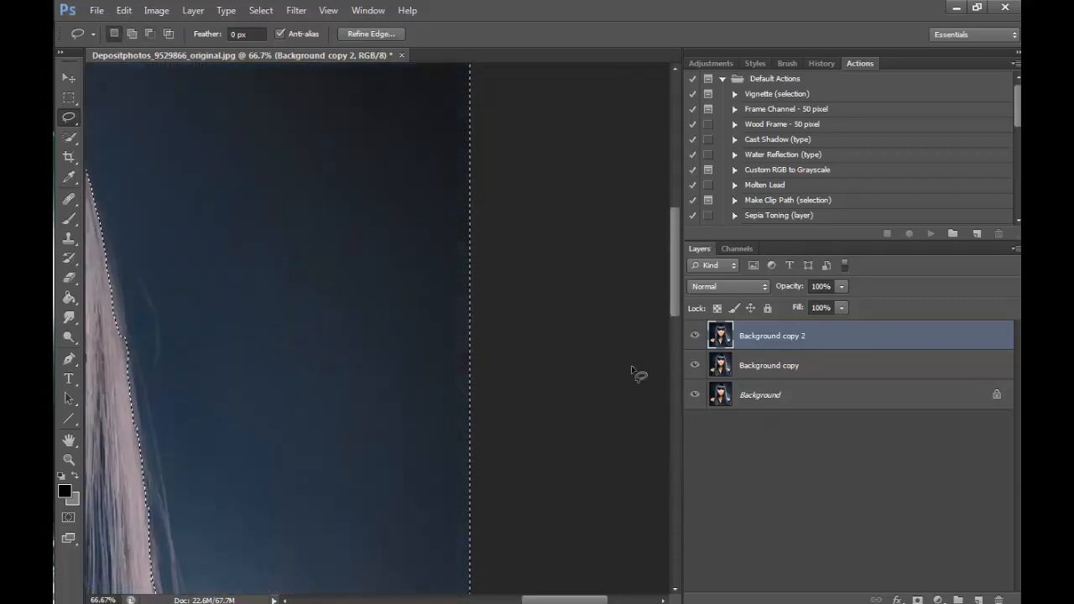
pyautogui.hscroll(-15, 638, 374)
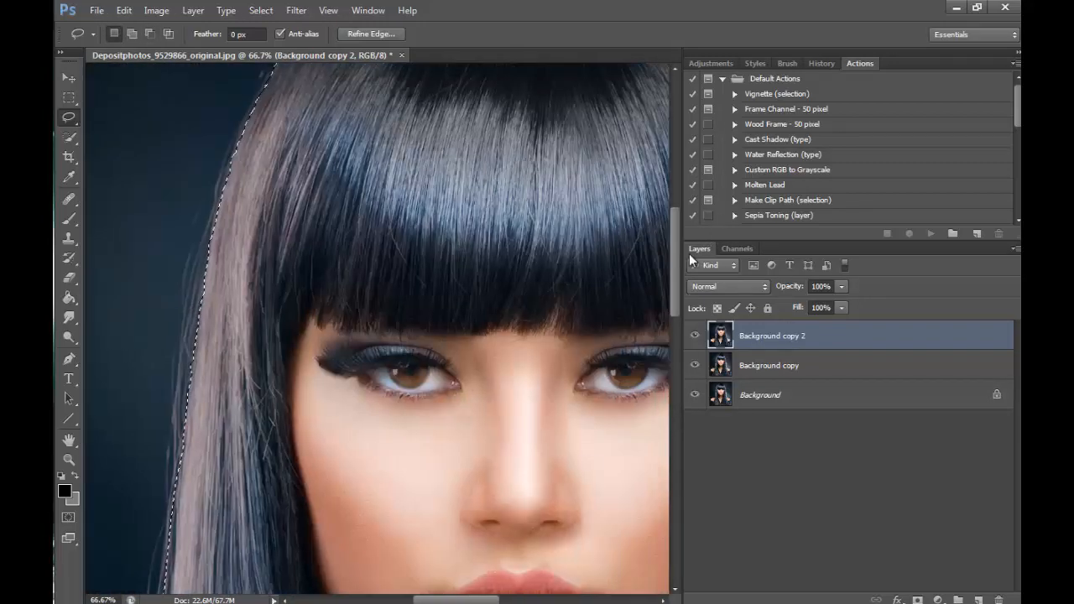
pyautogui.moveTo(676, 262); pyautogui.dragTo(661, 406)
pyautogui.moveTo(484, 600); pyautogui.dragTo(410, 599)
pyautogui.press('shift')
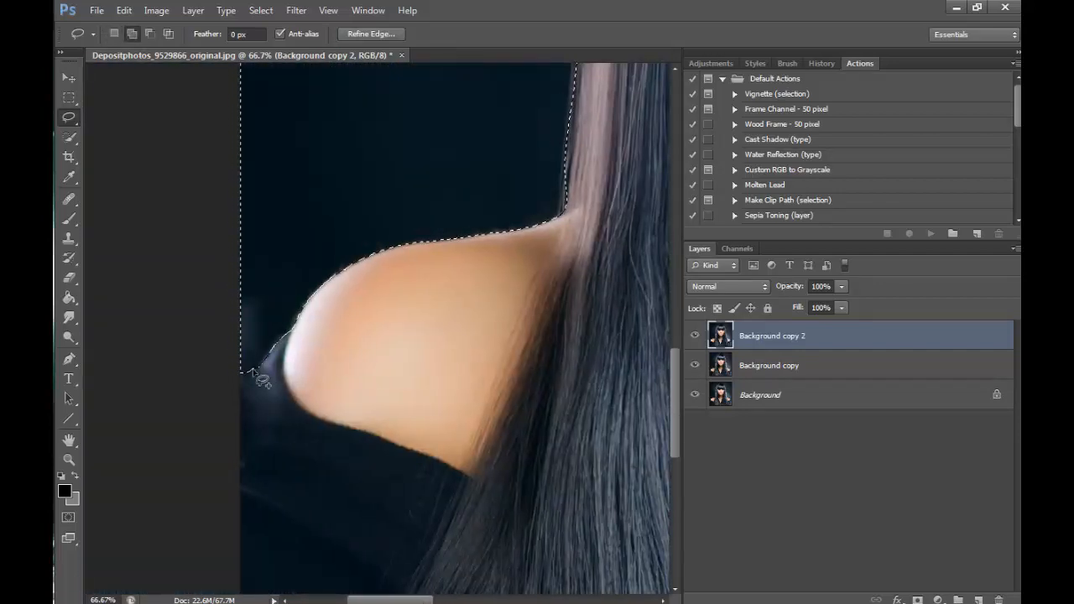
# - Erase the selected backdrop on Background copy 2 using the Magic Eraser with tolerance 32 and Contiguous enabled
pyautogui.click(69, 458)
pyautogui.click(132, 34)
pyautogui.click(528, 396)
pyautogui.click(527, 398)
pyautogui.click(527, 398)
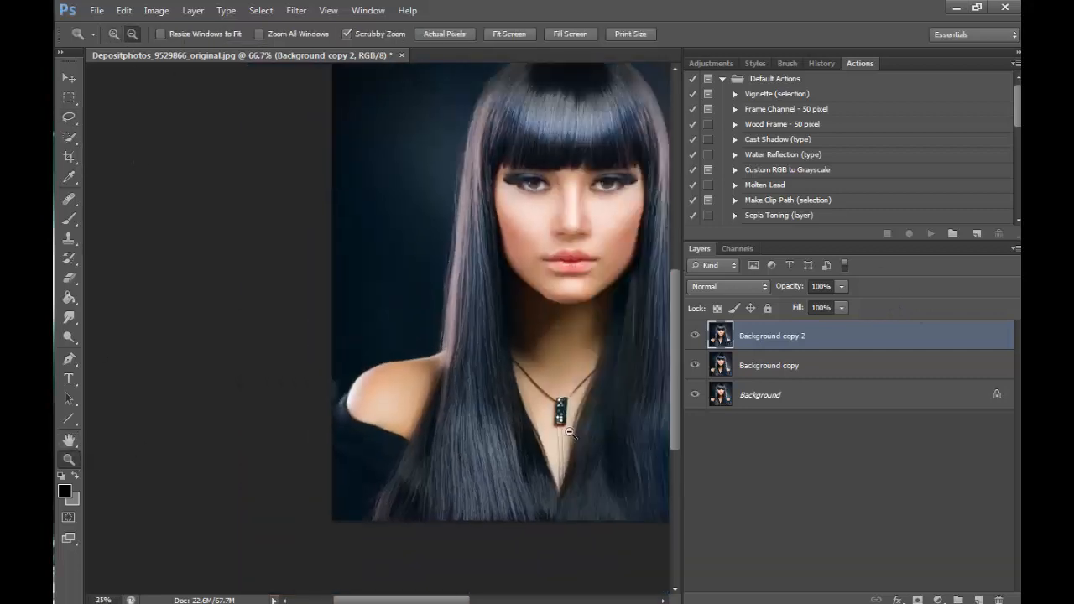
pyautogui.click(527, 398)
pyautogui.rightClick(69, 278)
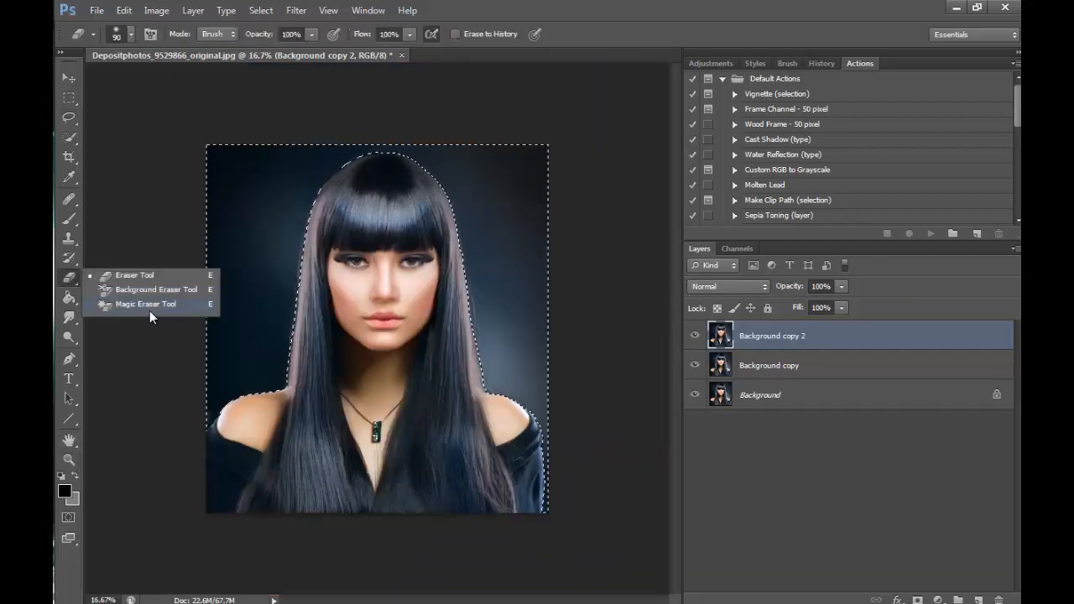
pyautogui.click(149, 311)
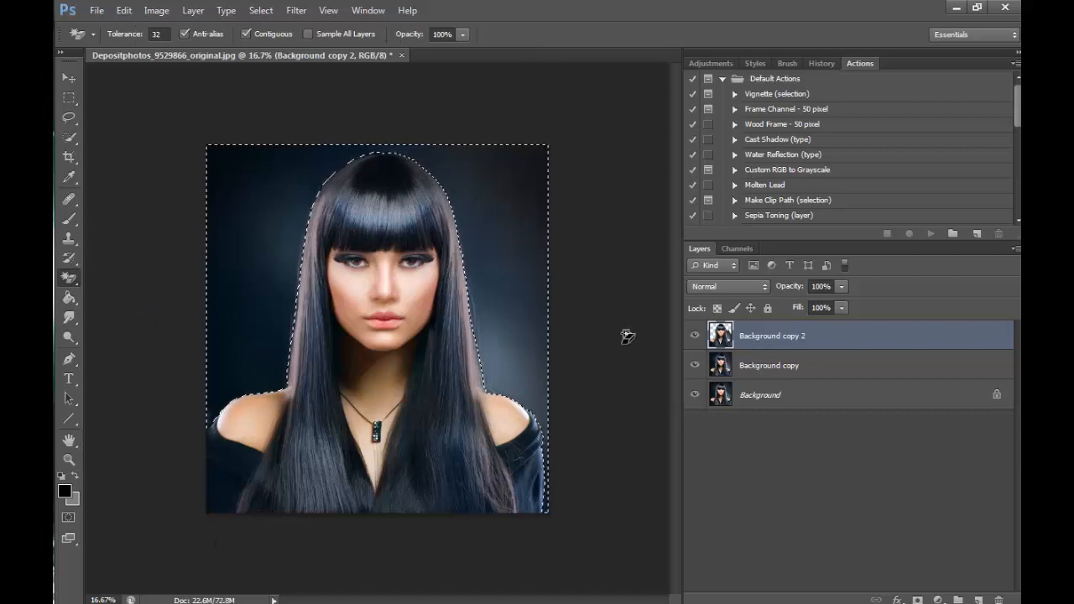
# - Hide the Background and Background copy layers and erase the remaining backdrop patches beside the hair with the Magic Eraser
pyautogui.click(695, 395)
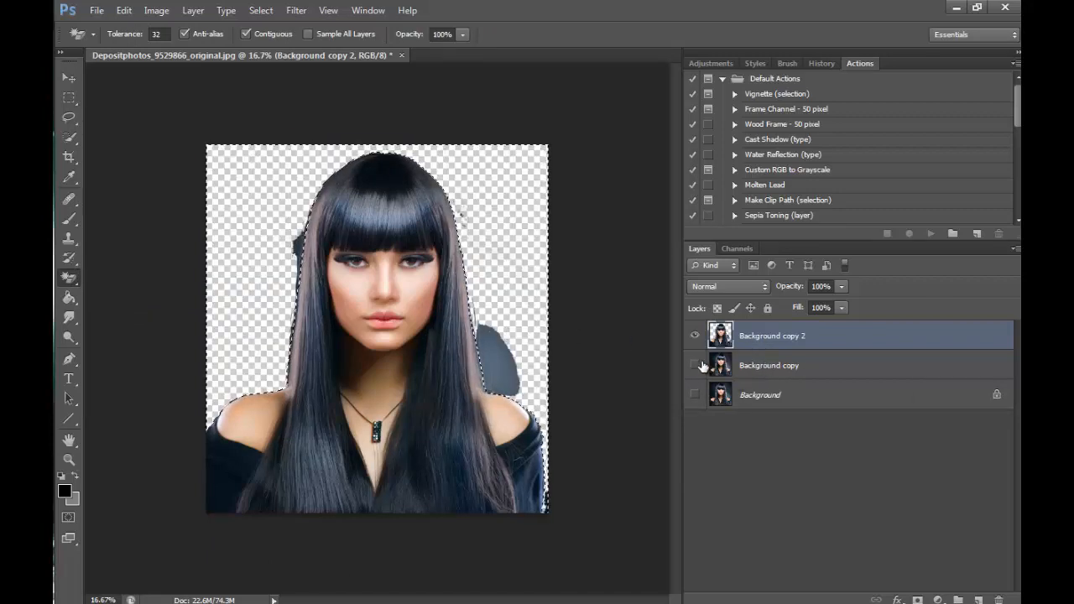
pyautogui.click(695, 365)
pyautogui.click(695, 365)
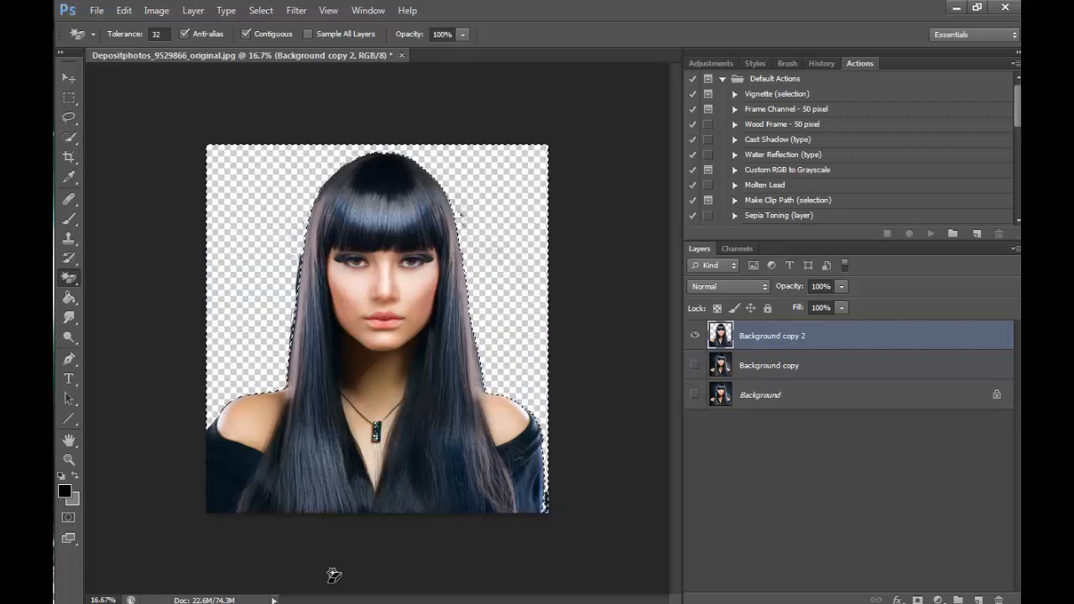
# - Erase the last backdrop remnants inside the selection with a hard 1057 px Eraser at 100% hardness, and deselect
pyautogui.rightClick(71, 283)
pyautogui.click(118, 267)
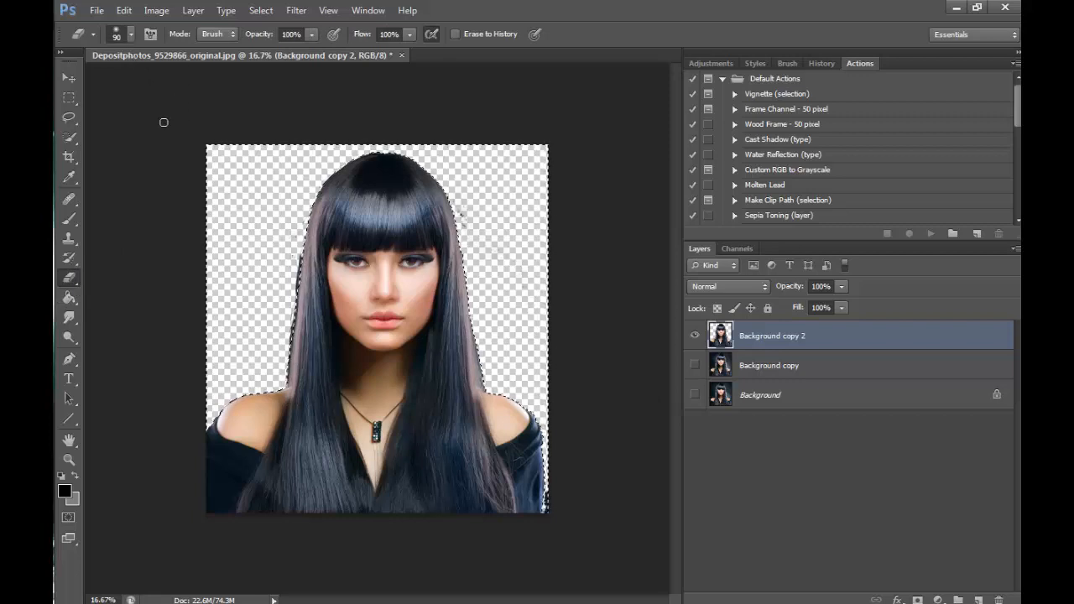
pyautogui.click(130, 34)
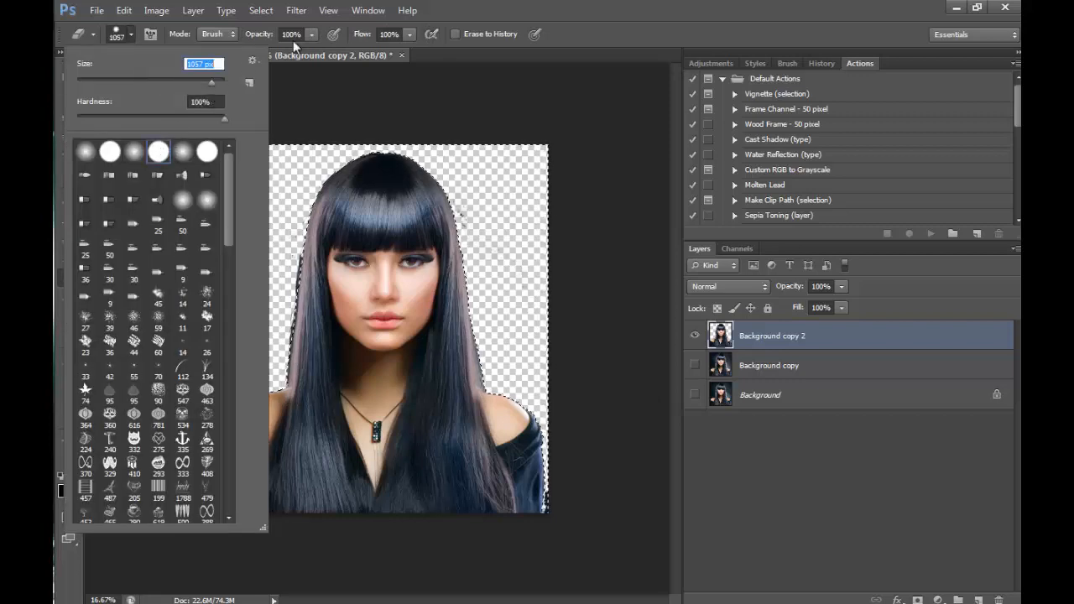
pyautogui.click(411, 148)
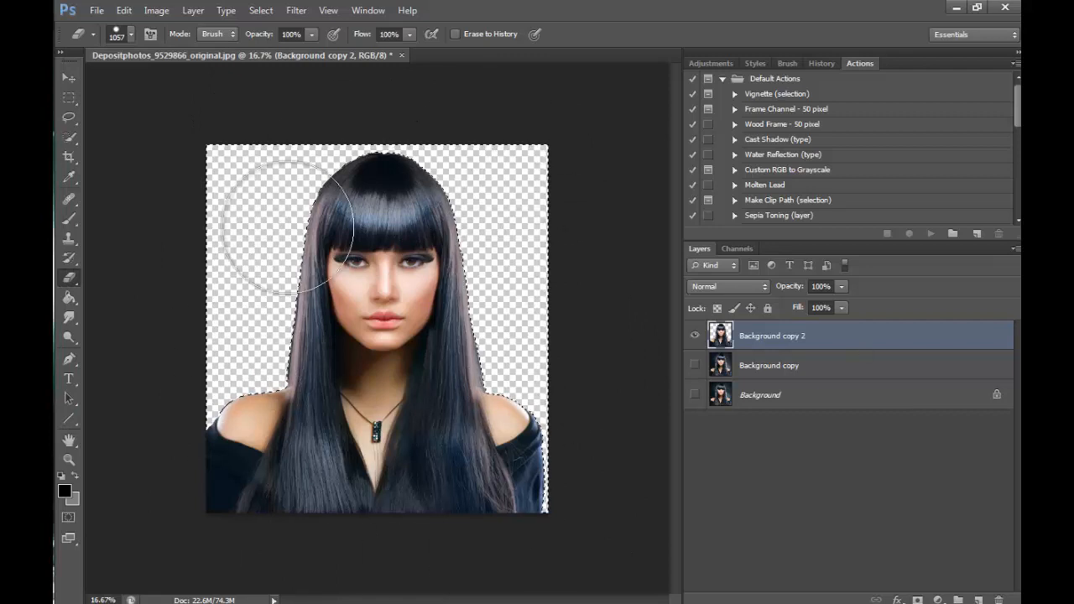
pyautogui.click(69, 117)
pyautogui.click(331, 155)
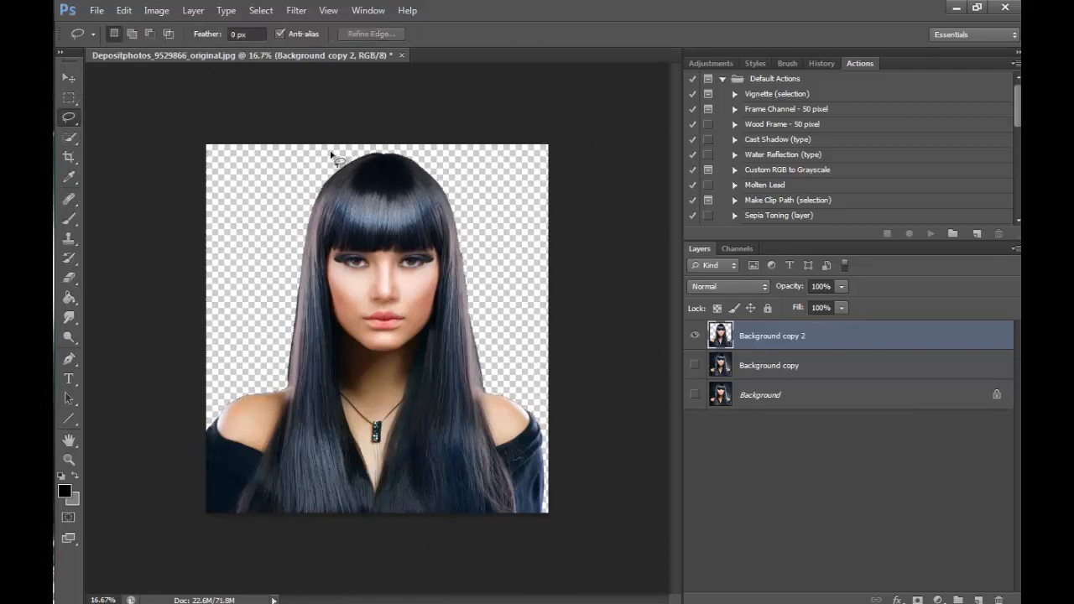
# - Enlarge the canvas from a centred anchor with relative sizing, adding 5 inches to the width and extra height
pyautogui.click(156, 10)
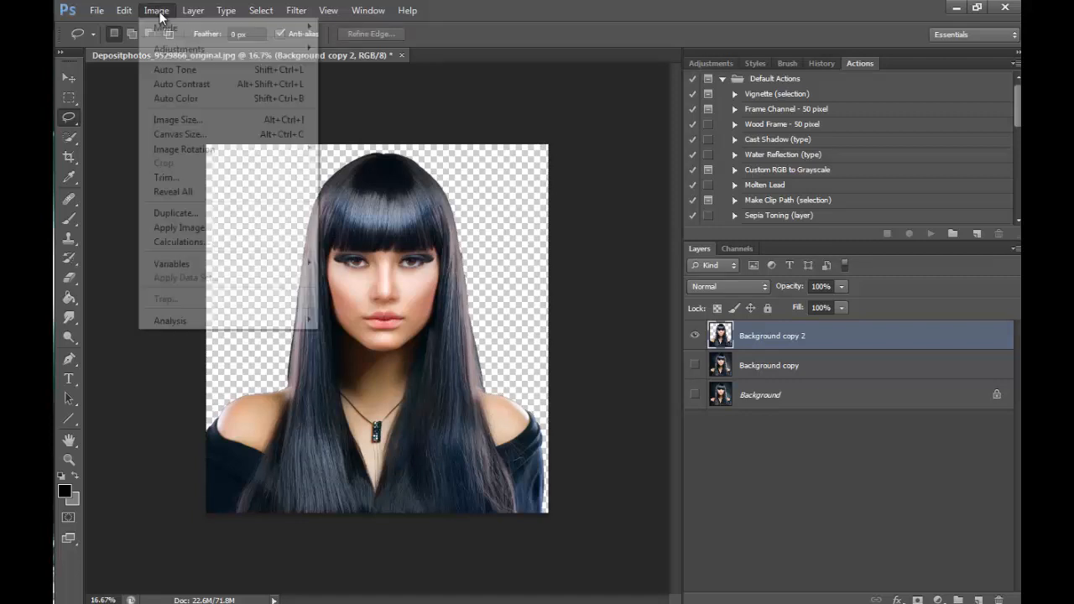
pyautogui.click(190, 135)
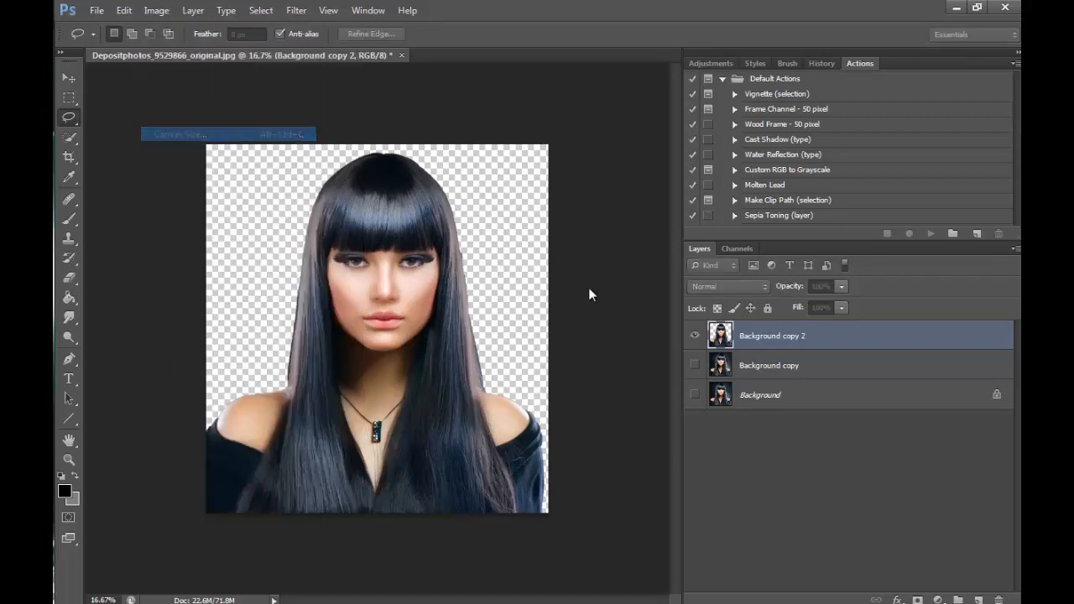
pyautogui.moveTo(609, 109); pyautogui.dragTo(784, 275)
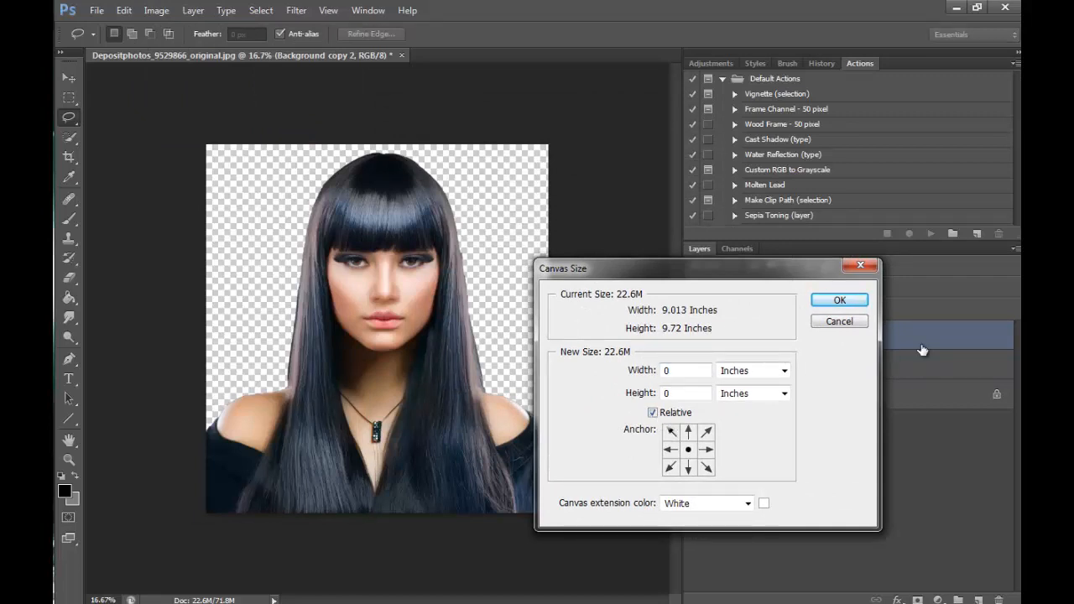
pyautogui.moveTo(678, 268); pyautogui.dragTo(753, 279)
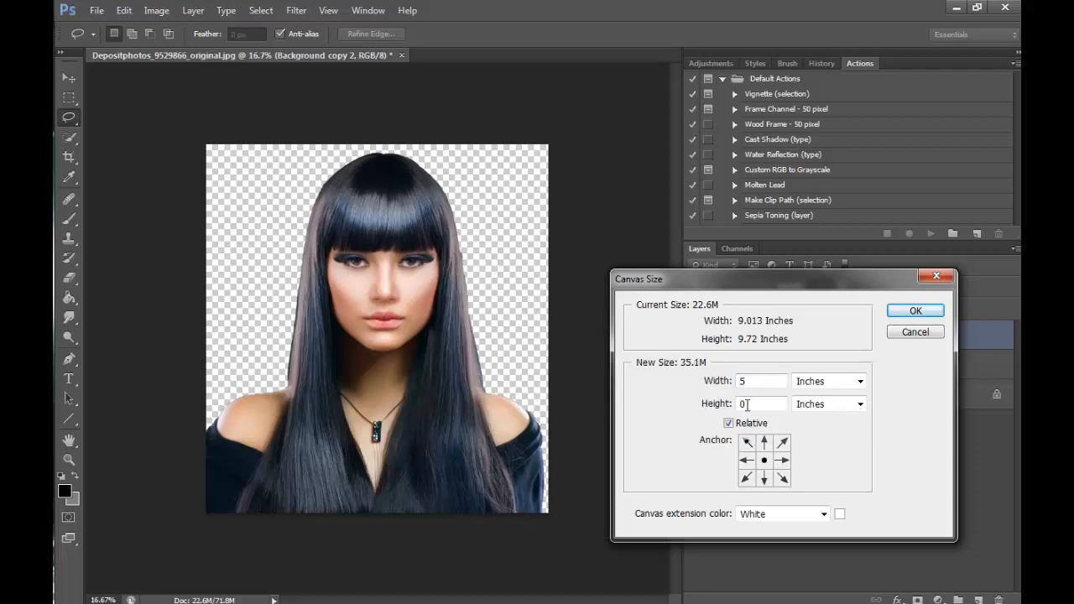
pyautogui.doubleClick(744, 404)
pyautogui.click(915, 310)
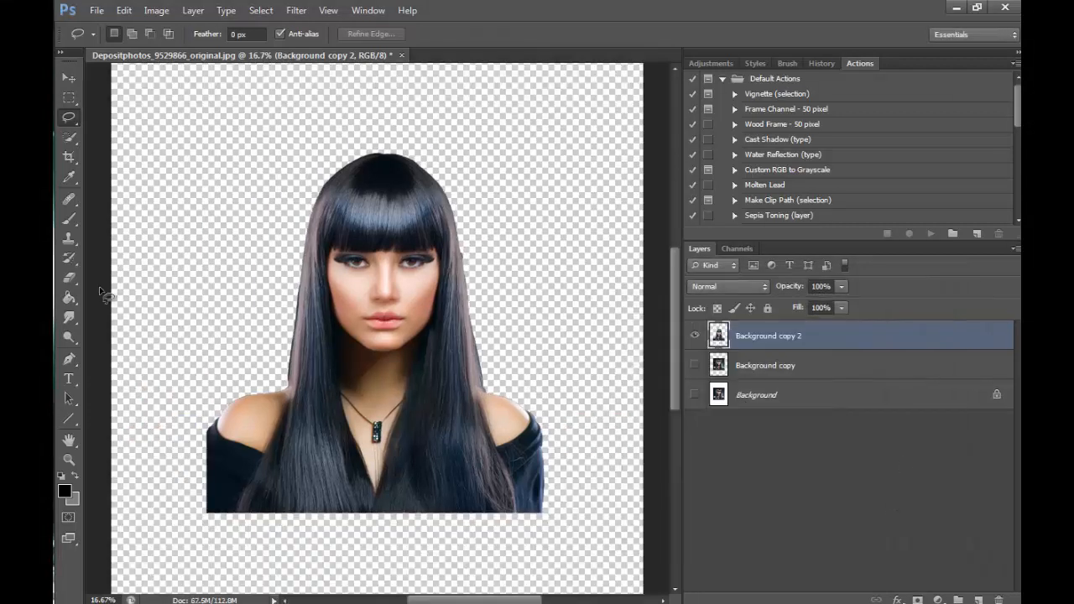
# - Crop away the empty canvas below the woman so the lower edge meets the bottom of her bust
pyautogui.click(69, 459)
pyautogui.keyDown('alt'); pyautogui.click(270, 173); pyautogui.keyUp('alt')
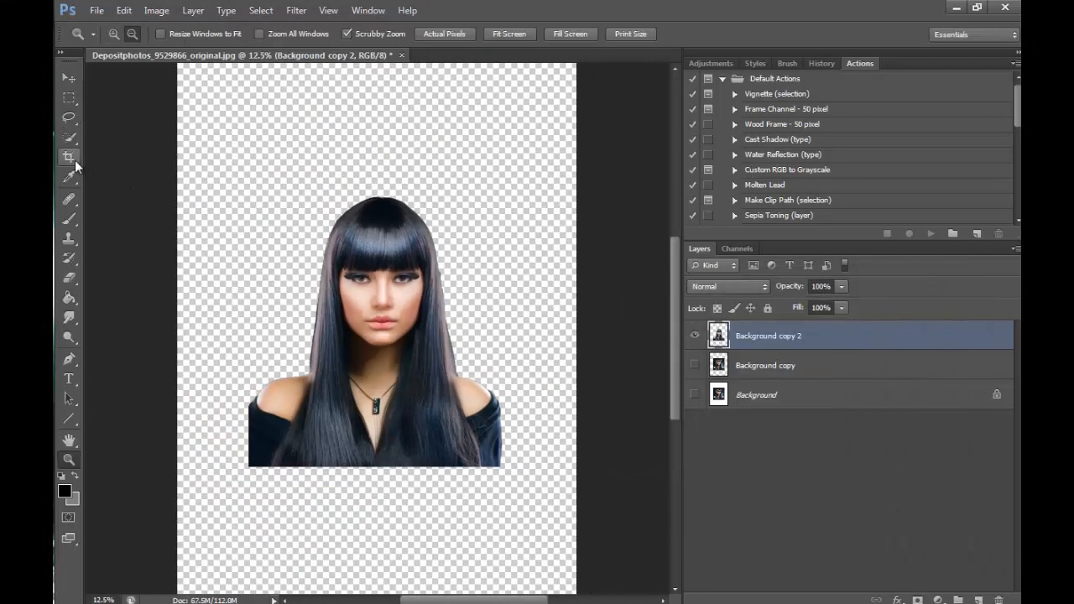
pyautogui.click(69, 157)
pyautogui.moveTo(671, 320); pyautogui.dragTo(671, 366)
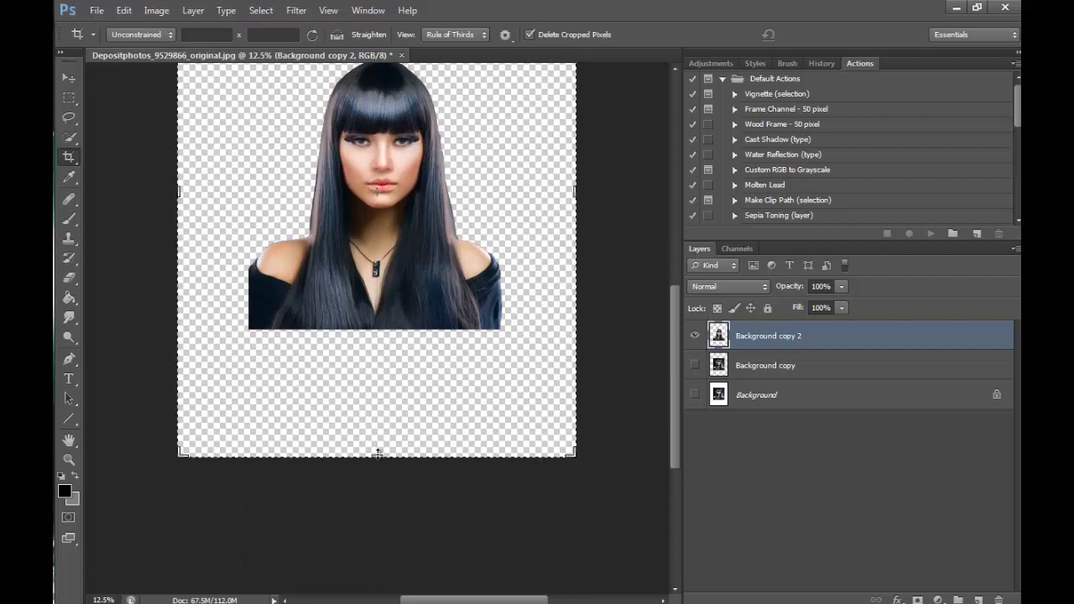
pyautogui.moveTo(376, 456); pyautogui.dragTo(387, 392)
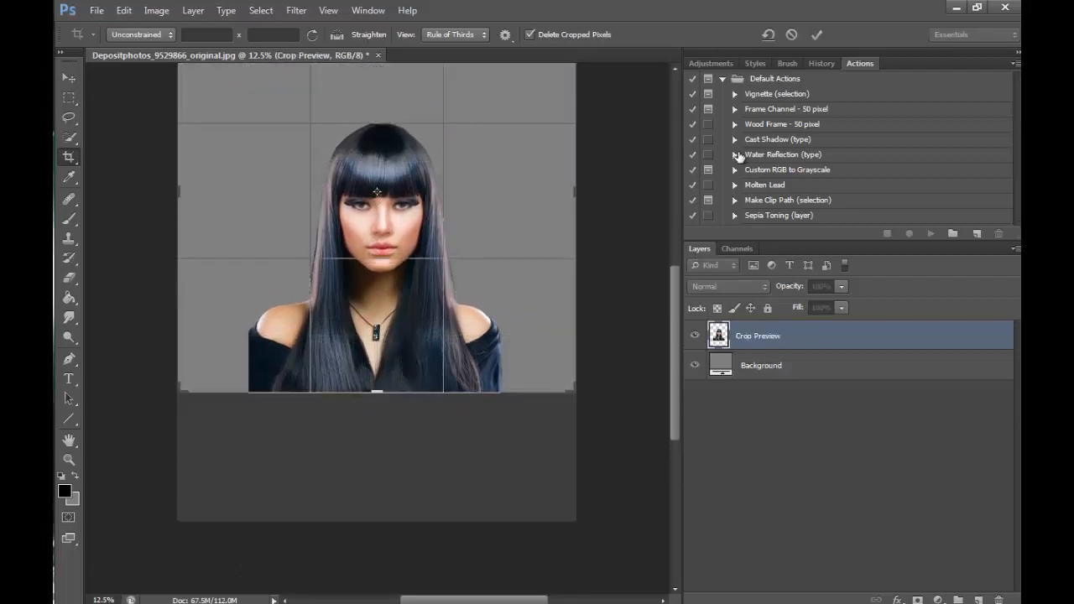
pyautogui.press('Return')
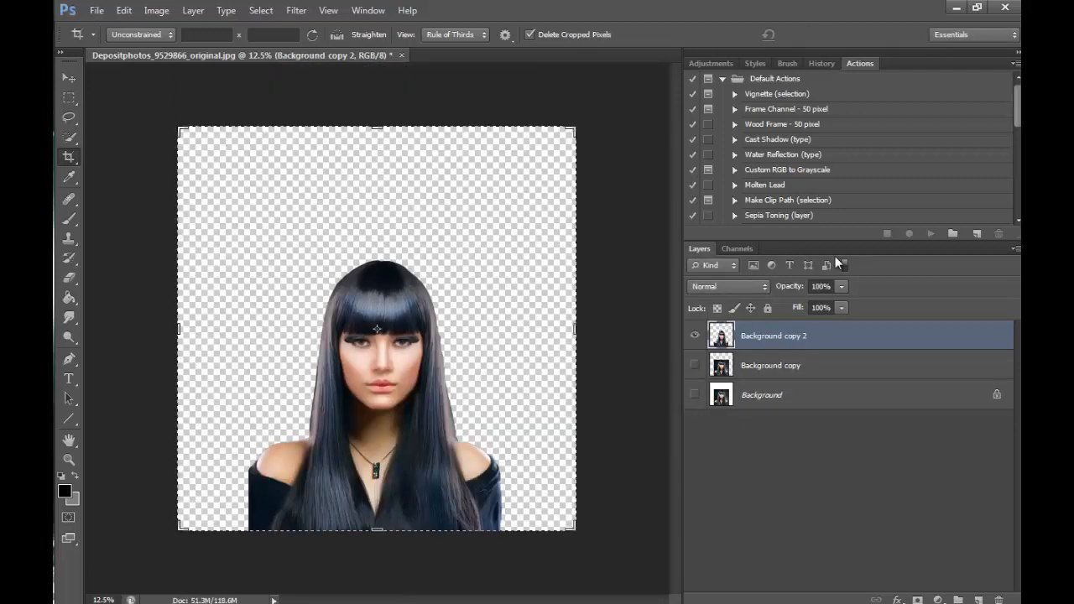
# - Crop the excess space above the woman's head, leaving a small margin over her hair
pyautogui.moveTo(378, 144); pyautogui.dragTo(377, 185)
pyautogui.press('Return')
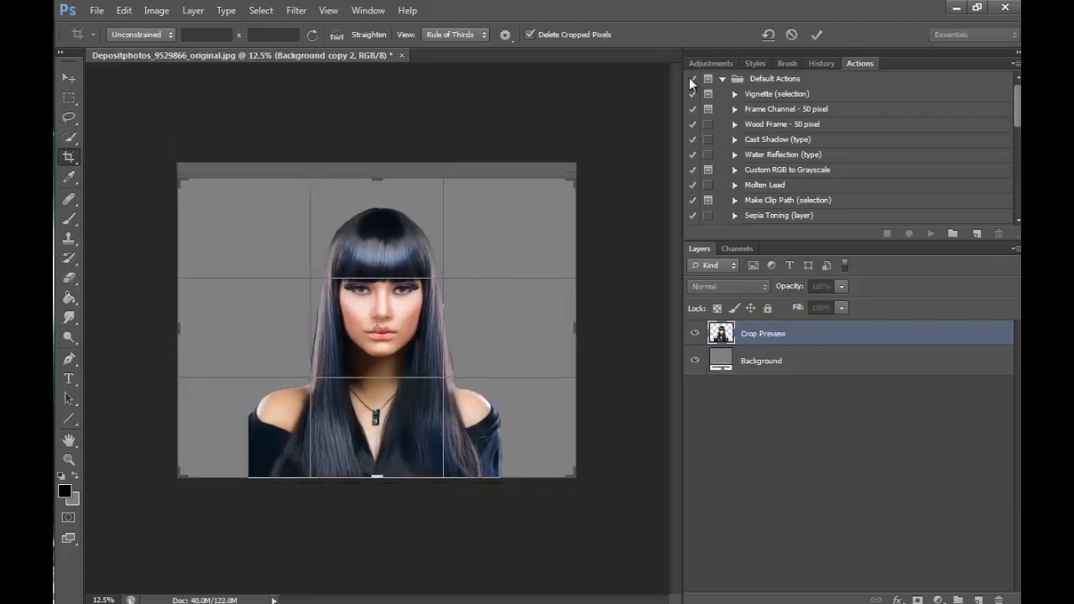
pyautogui.click(816, 34)
# - Lasso the shoulder and sleeve on the image's right side of Background copy 2 and copy them to a new layer
pyautogui.click(70, 459)
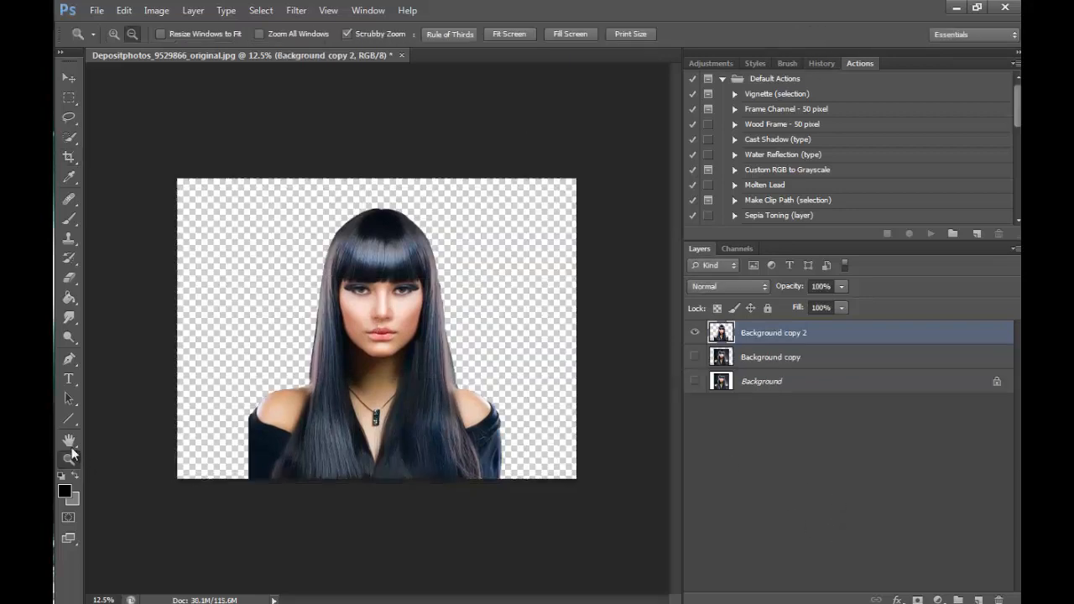
pyautogui.click(116, 35)
pyautogui.click(492, 454)
pyautogui.click(579, 488)
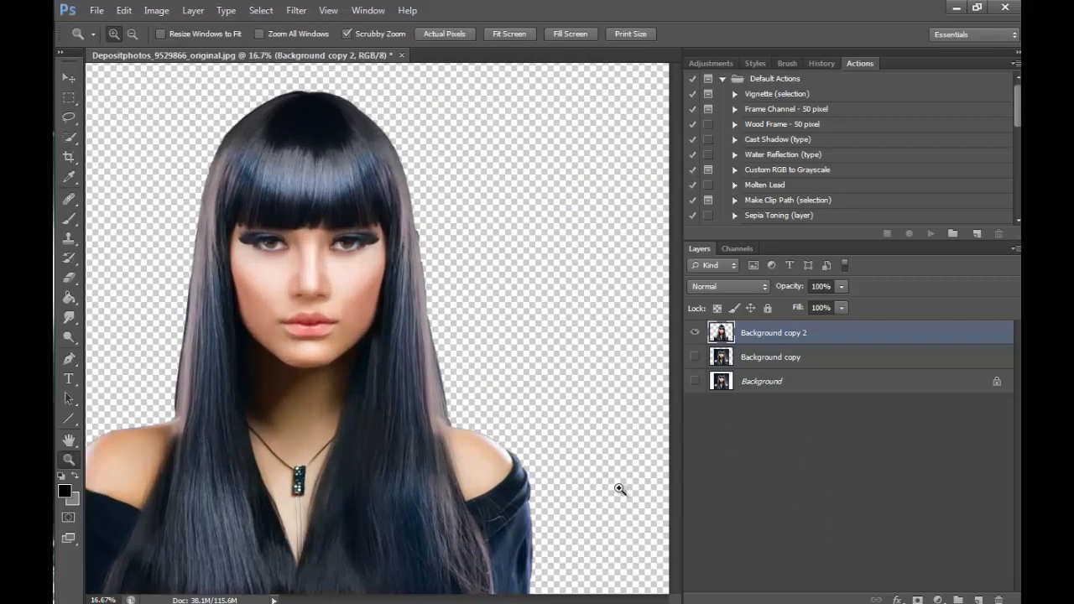
pyautogui.moveTo(504, 600)
pyautogui.mouseDown()
pyautogui.moveTo(468, 602)
pyautogui.moveTo(498, 589)
pyautogui.mouseUp()
pyautogui.press('l')
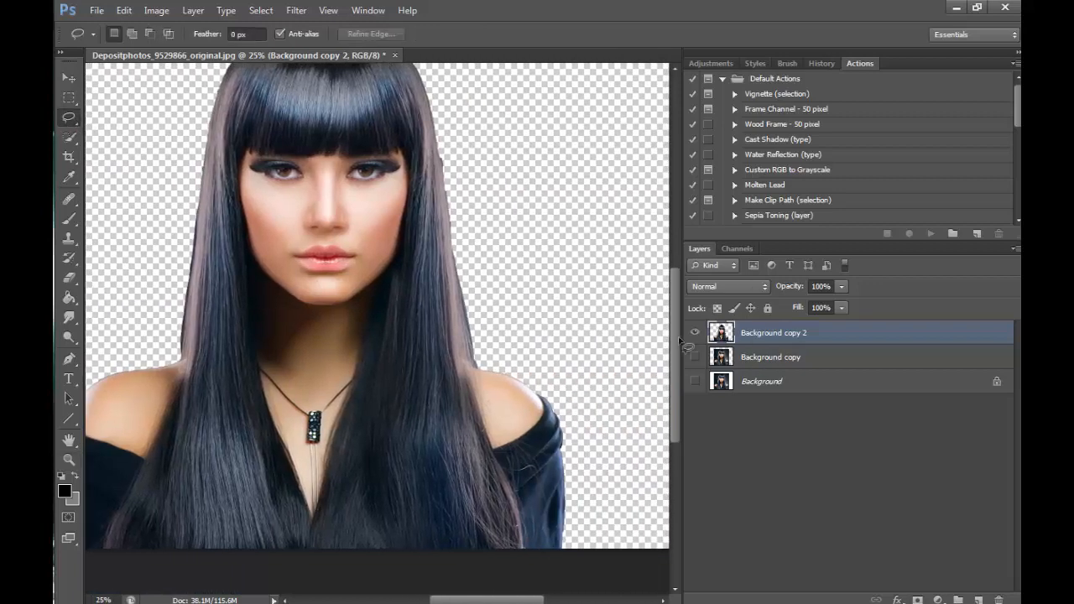
pyautogui.moveTo(486, 362)
pyautogui.mouseDown()
pyautogui.moveTo(529, 455)
pyautogui.moveTo(575, 374)
pyautogui.moveTo(484, 359)
pyautogui.mouseUp()
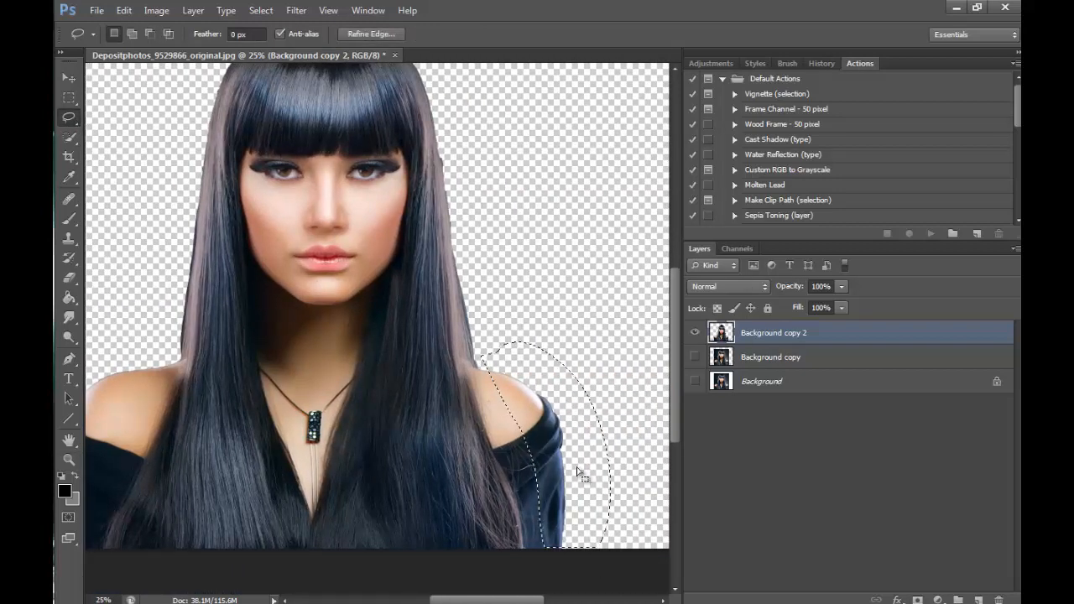
pyautogui.rightClick(577, 472)
pyautogui.click(661, 299)
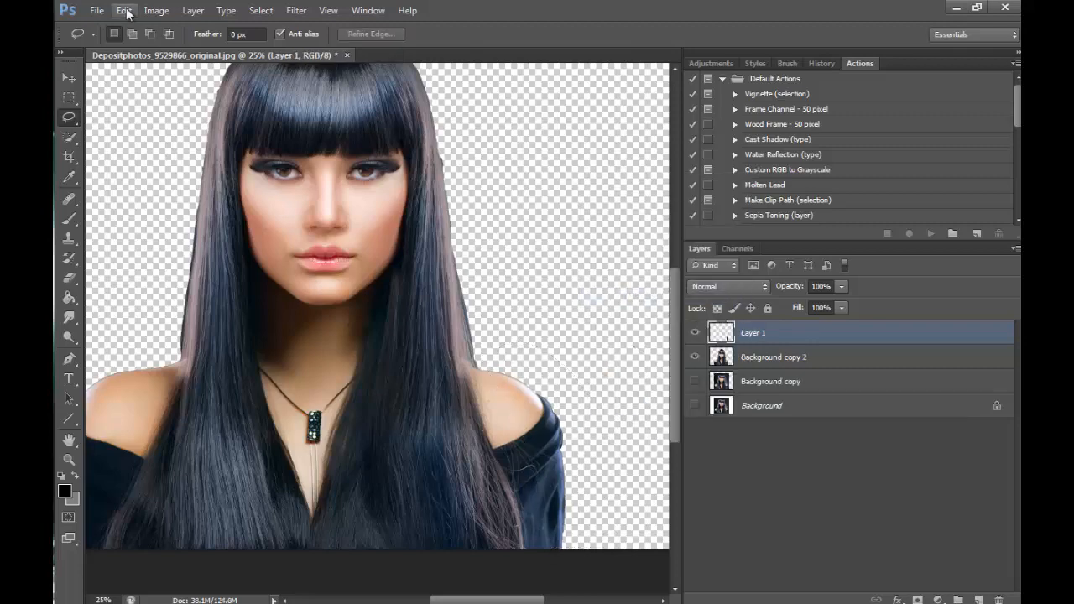
# - Flip the copied shoulder horizontally and move it over the shoulder on the opposite side of the body
pyautogui.click(124, 10)
pyautogui.moveTo(168, 305)
pyautogui.click(372, 470)
pyautogui.click(71, 79)
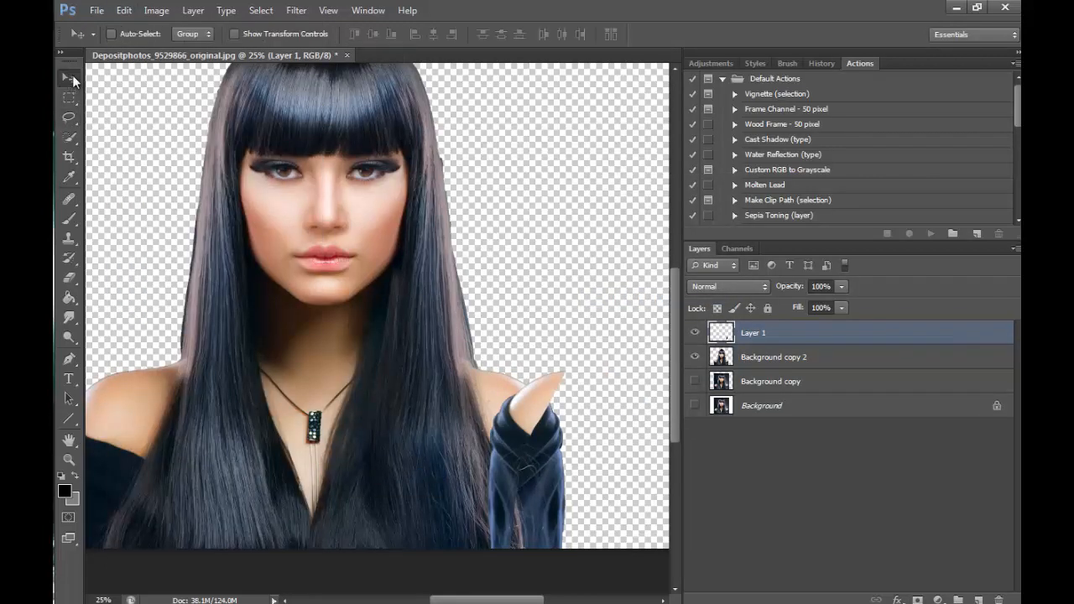
pyautogui.moveTo(545, 411); pyautogui.dragTo(285, 436)
pyautogui.scroll(-1, 473, 479)
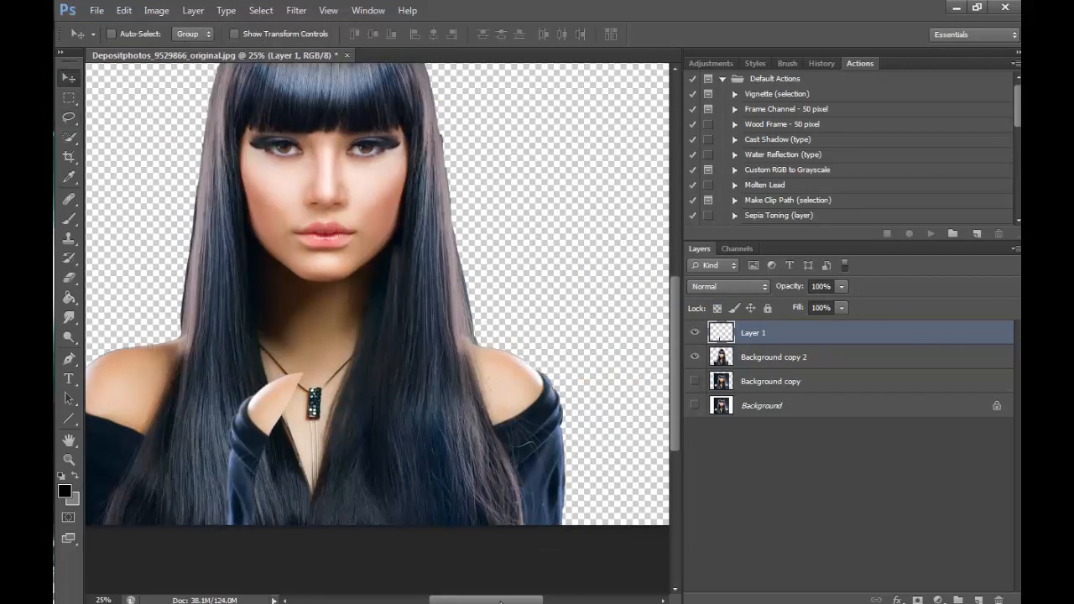
pyautogui.moveTo(500, 602); pyautogui.dragTo(473, 602)
pyautogui.moveTo(426, 419); pyautogui.dragTo(250, 369)
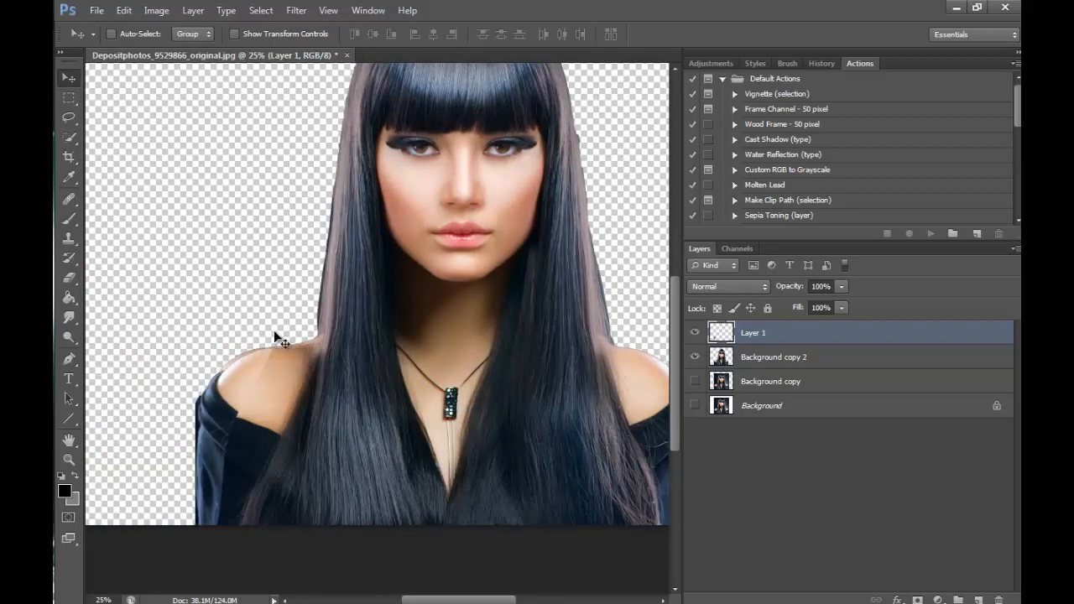
# - Nudge the flipped shoulder outward in small increments to line up its outline with the shoulder underneath
pyautogui.press('Left')
pyautogui.press('Left')
pyautogui.press('Left')
pyautogui.press('Left')
pyautogui.press('Left')
pyautogui.press('Left')
pyautogui.press('Left')
pyautogui.press('Left')
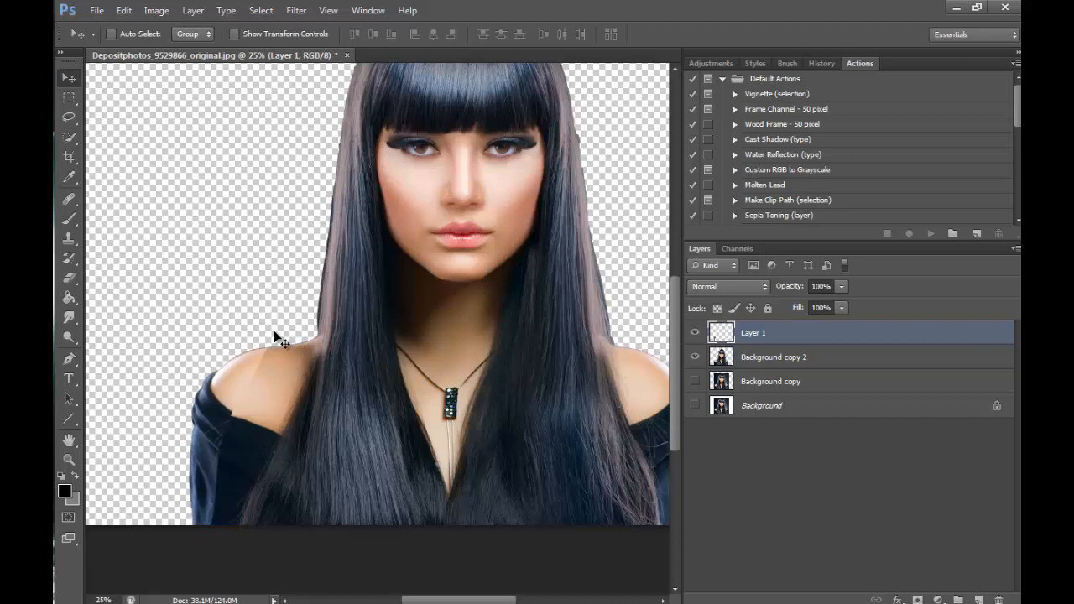
pyautogui.press('Left')
pyautogui.press('Left')
pyautogui.press('Left')
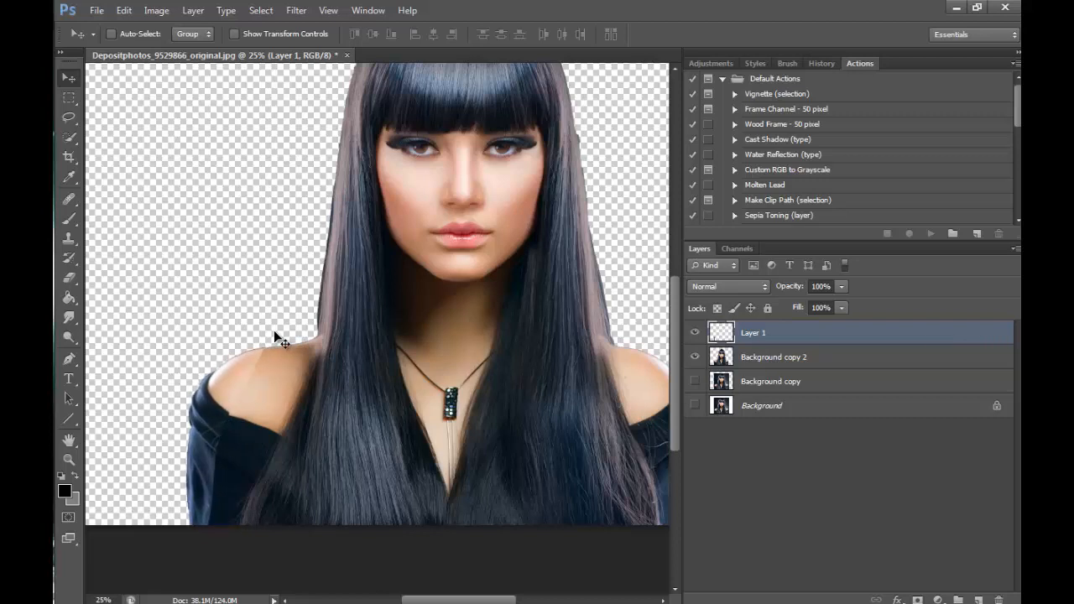
pyautogui.press('Left')
pyautogui.press('Left')
pyautogui.press('Left')
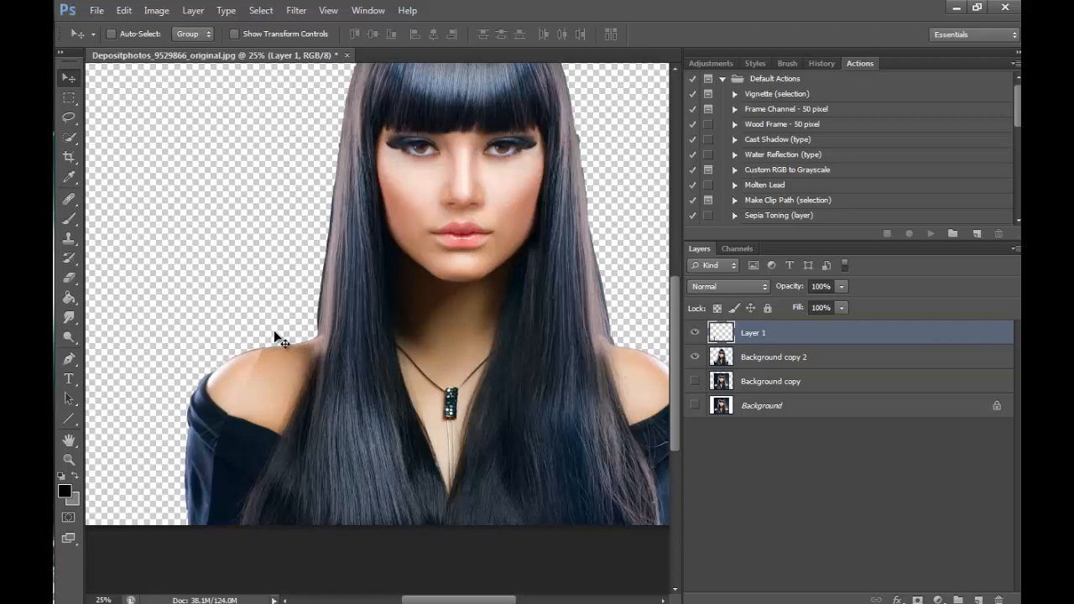
pyautogui.press('Left')
pyautogui.press('Left')
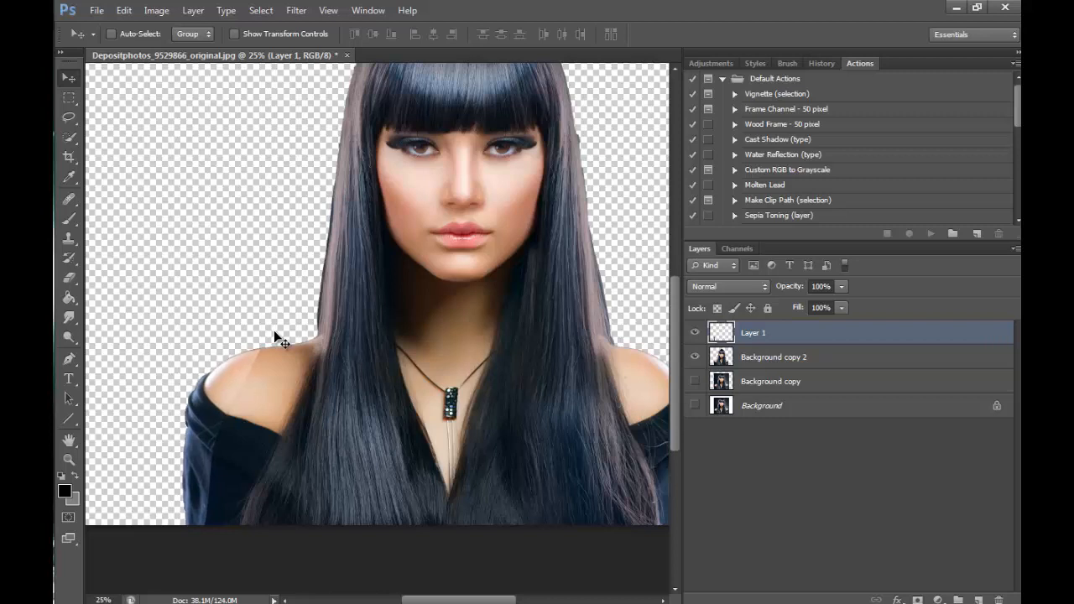
# - Blend the flipped shoulder's inner skin edge into the original with the Eraser, reducing the brush to 45 px
pyautogui.click(69, 278)
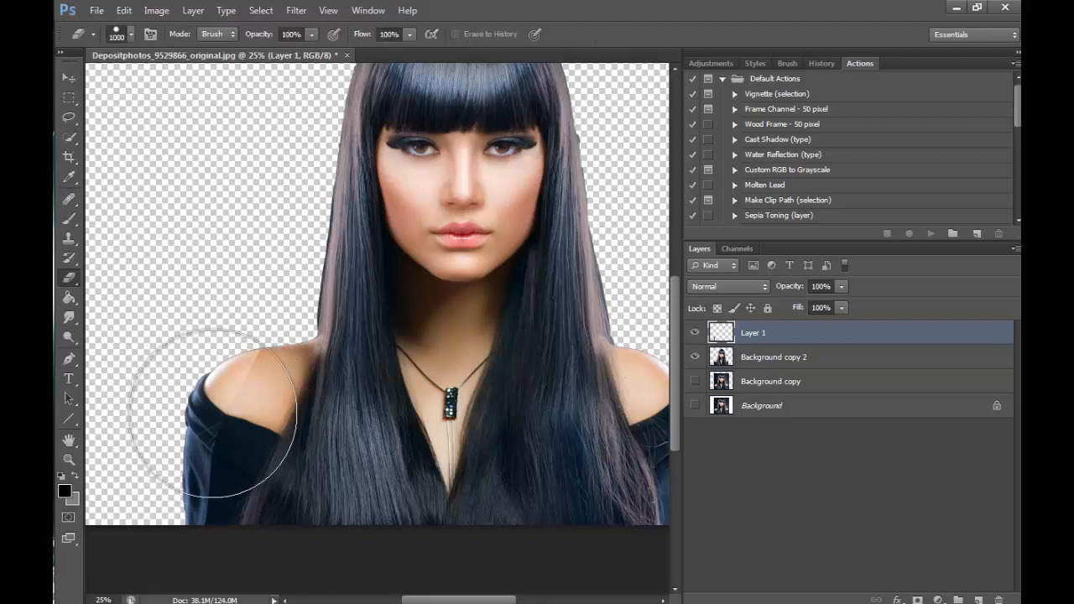
pyautogui.press('[')
pyautogui.press('[')
pyautogui.press('[')
pyautogui.press('[')
pyautogui.press('[')
pyautogui.press('[')
pyautogui.press('[')
pyautogui.press('[')
pyautogui.press('[')
pyautogui.press('[')
pyautogui.press('[')
pyautogui.press('[')
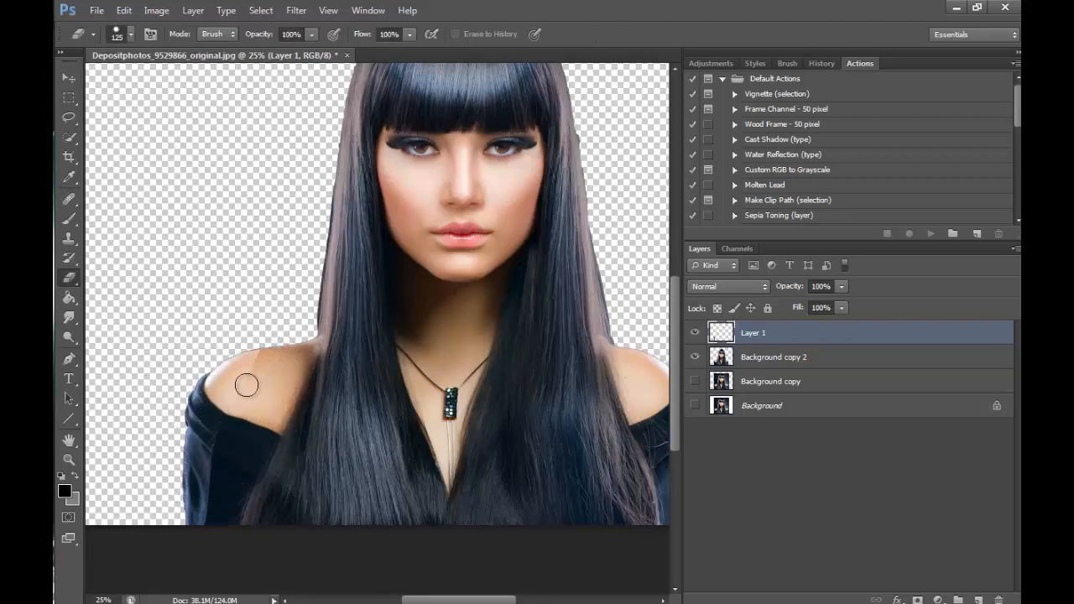
pyautogui.press('[')
pyautogui.press('[')
pyautogui.press('[')
pyautogui.press('[')
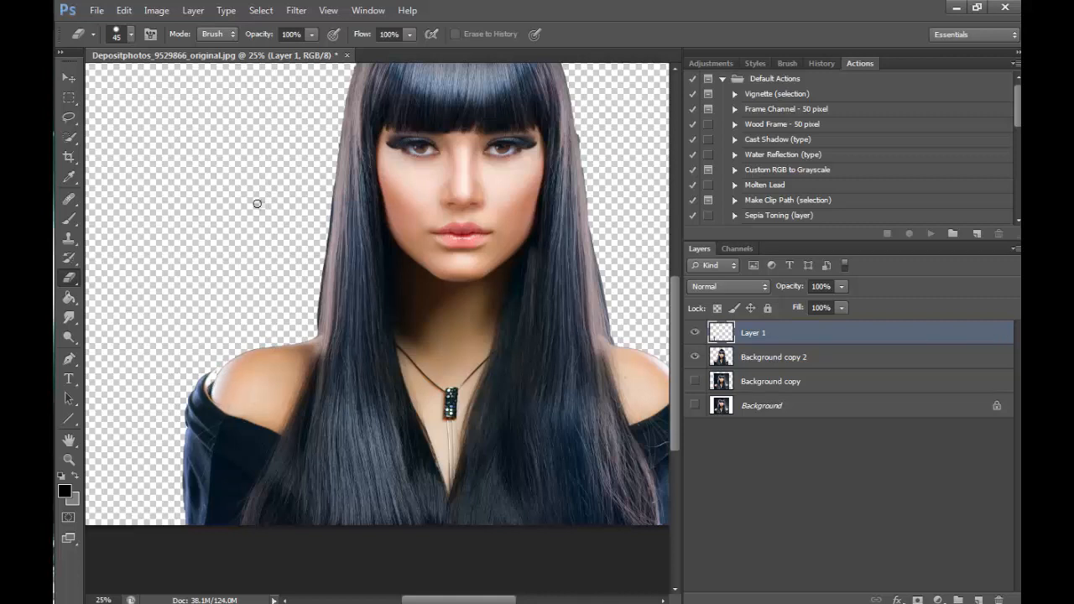
# - Shift the flipped shoulder slightly inward and erase its visible seam down the sleeve with a 45 px Eraser
pyautogui.click(79, 78)
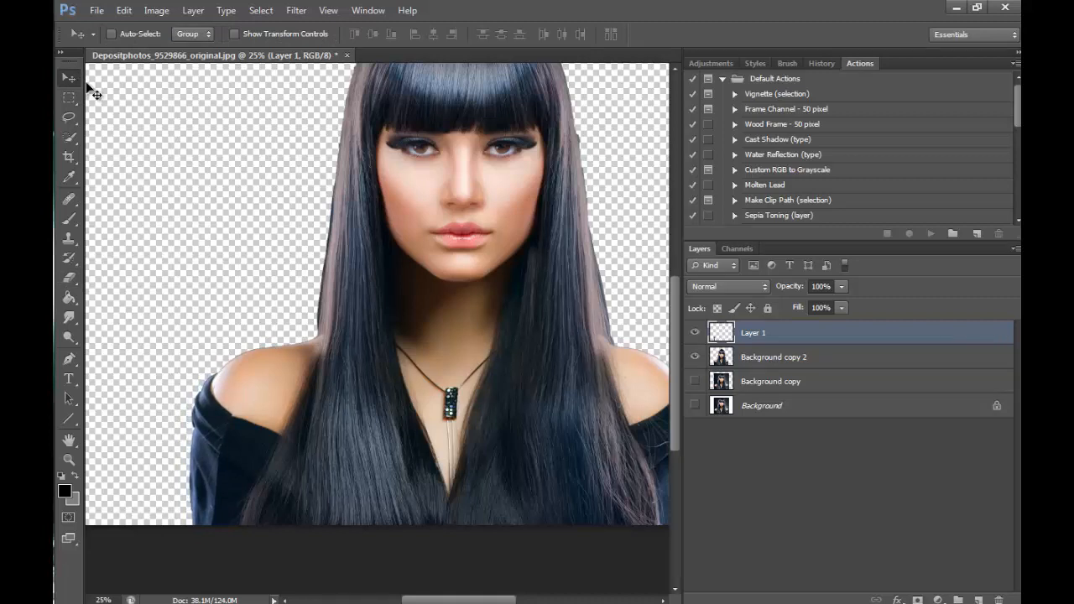
pyautogui.press('e')
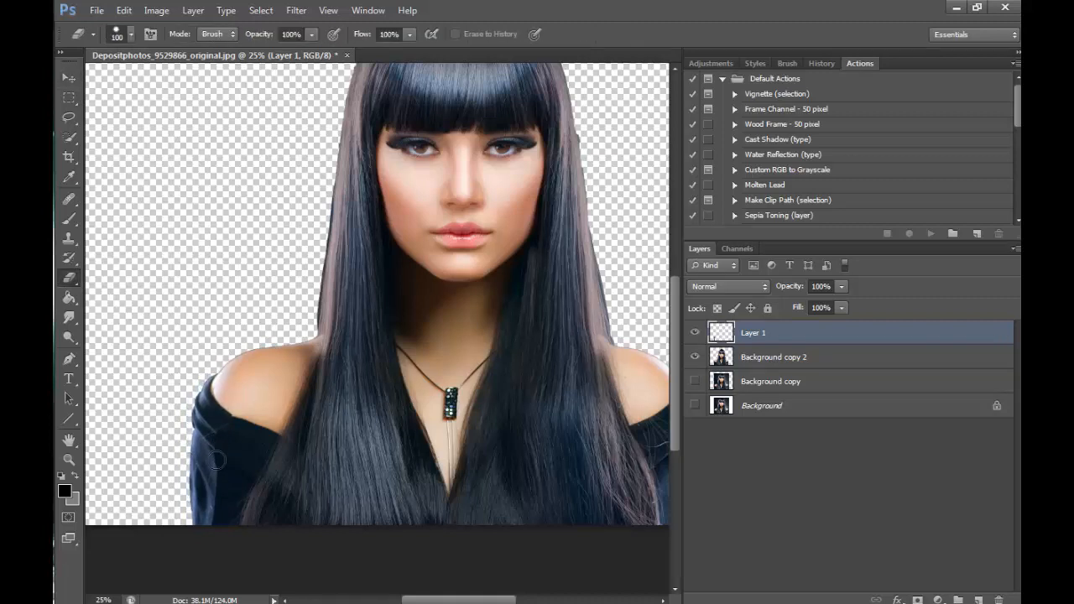
pyautogui.click(93, 34)
pyautogui.click(183, 152)
pyautogui.click(647, 322)
pyautogui.moveTo(210, 448)
pyautogui.mouseDown()
pyautogui.moveTo(219, 515)
pyautogui.moveTo(207, 505)
pyautogui.mouseUp()
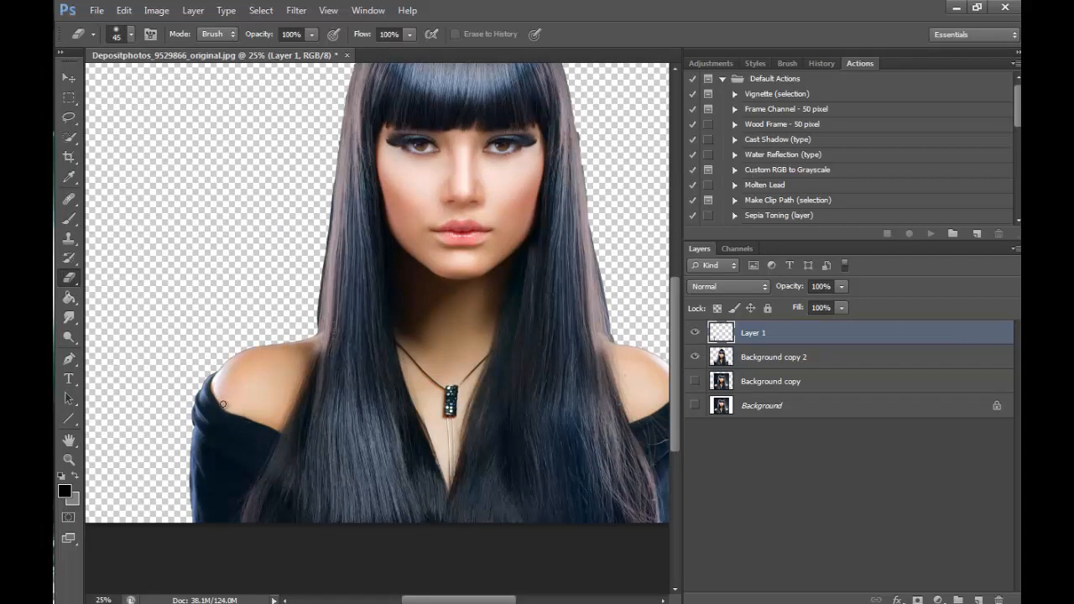
# - Bring the forest from Depositphotos_11560380_original.jpg into the portrait above Background copy and align it with the canvas's upper-left corner
pyautogui.click(70, 460)
pyautogui.click(134, 34)
pyautogui.click(486, 261)
pyautogui.click(537, 262)
pyautogui.click(537, 262)
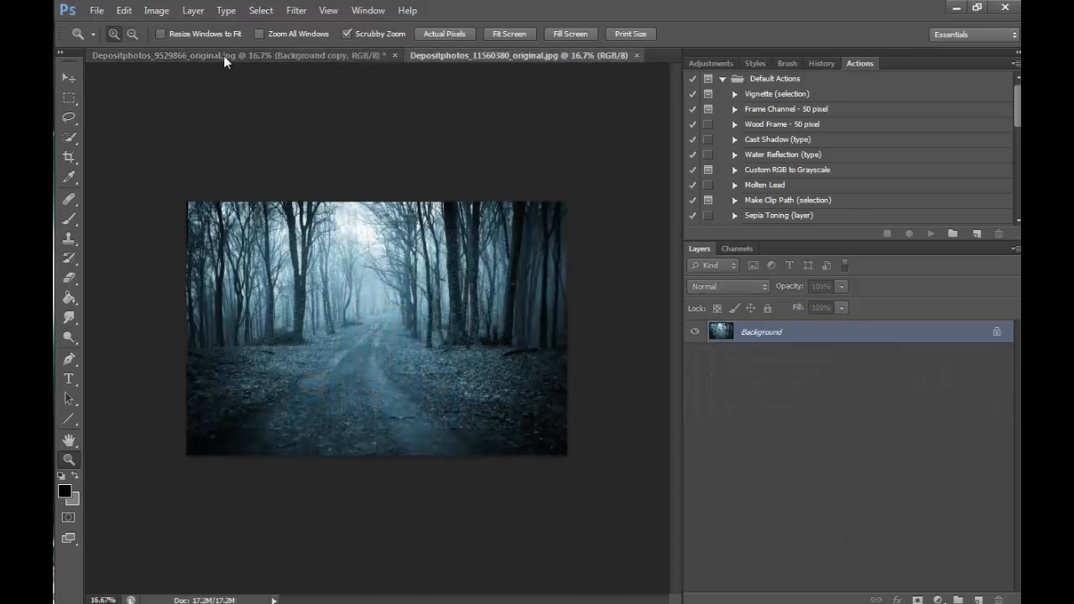
pyautogui.click(223, 56)
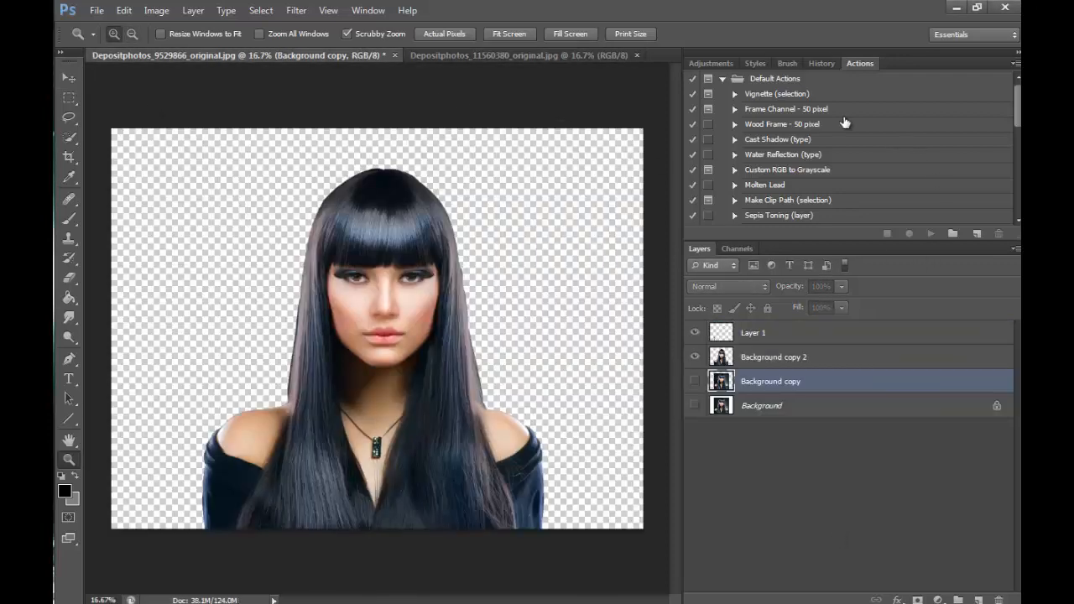
pyautogui.click(534, 54)
pyautogui.click(68, 78)
pyautogui.moveTo(258, 220); pyautogui.dragTo(281, 163)
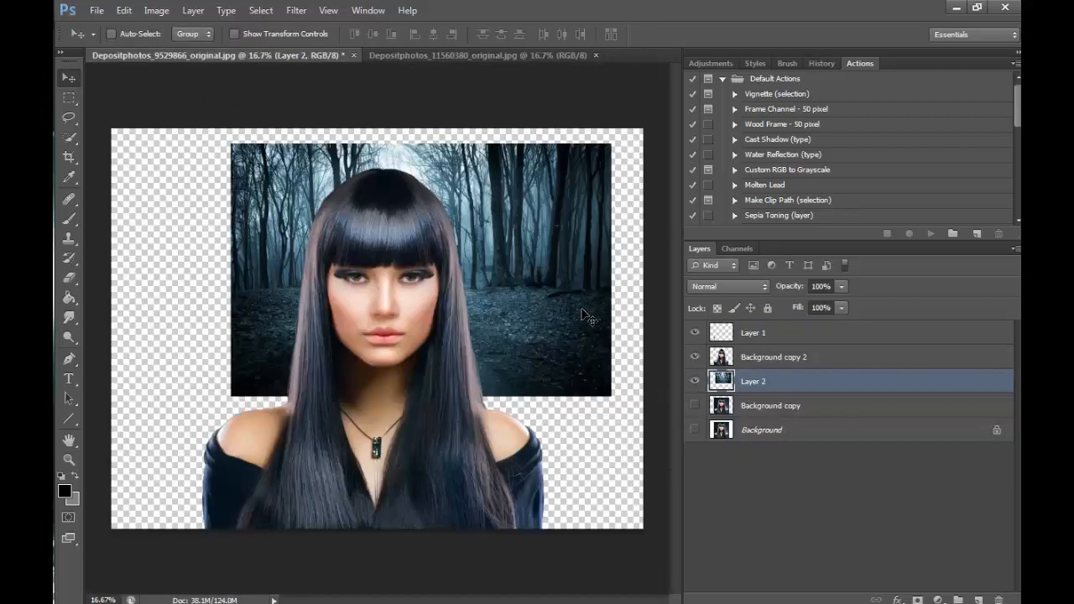
pyautogui.moveTo(588, 317); pyautogui.dragTo(467, 295)
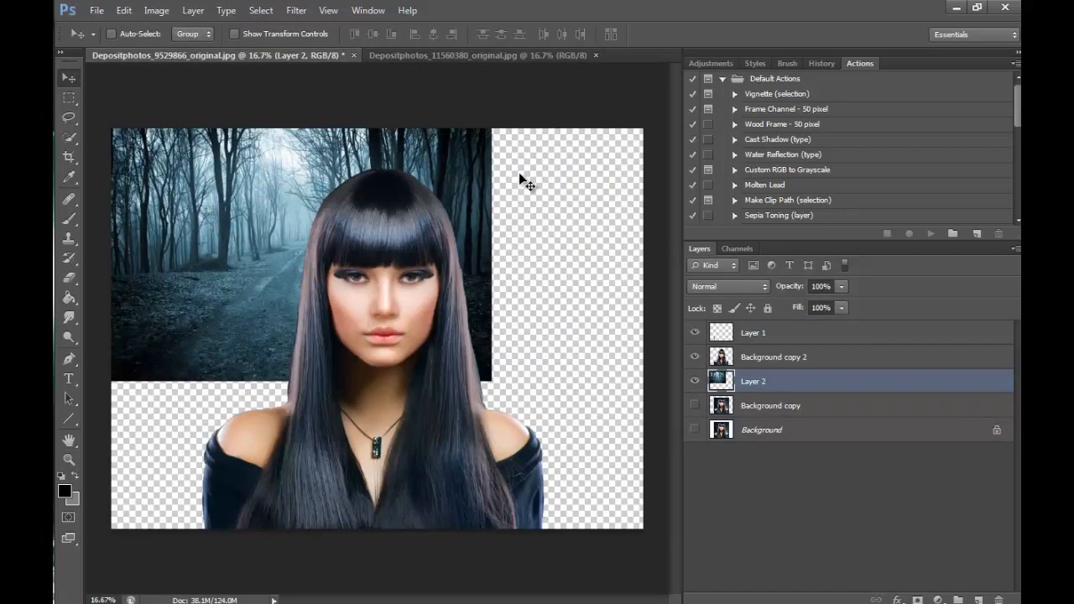
pyautogui.hotkey('ctrl', 't')
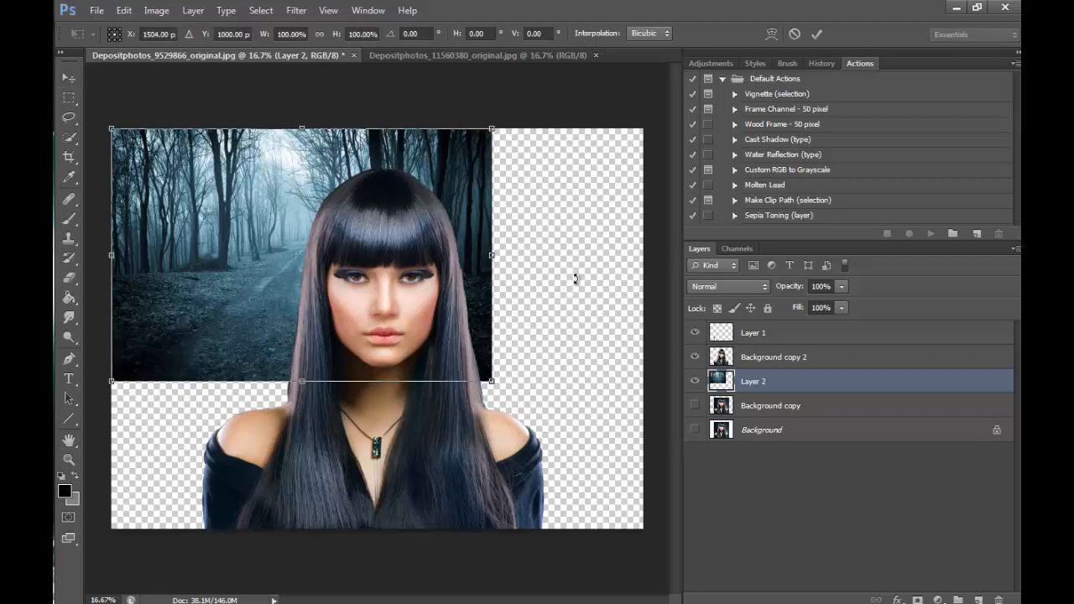
pyautogui.moveTo(497, 254); pyautogui.dragTo(503, 254)
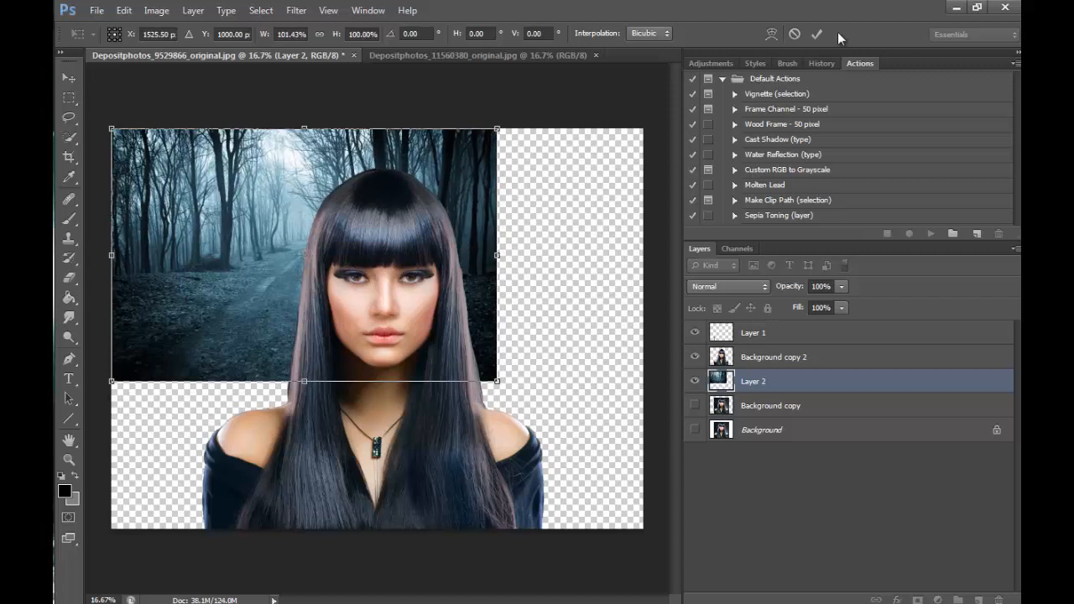
pyautogui.click(794, 34)
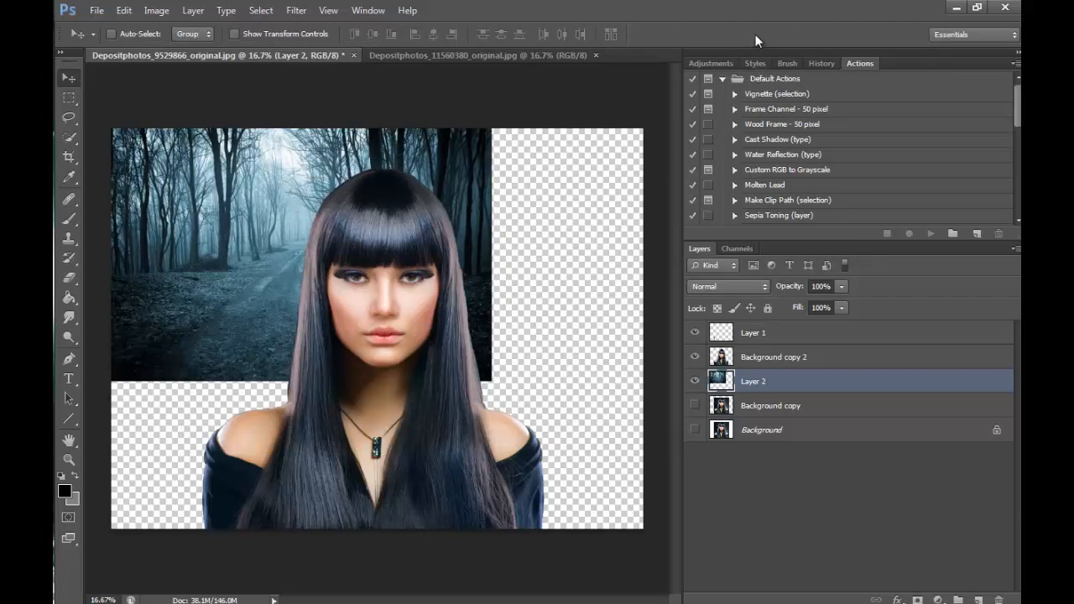
pyautogui.hotkey('ctrl', 't')
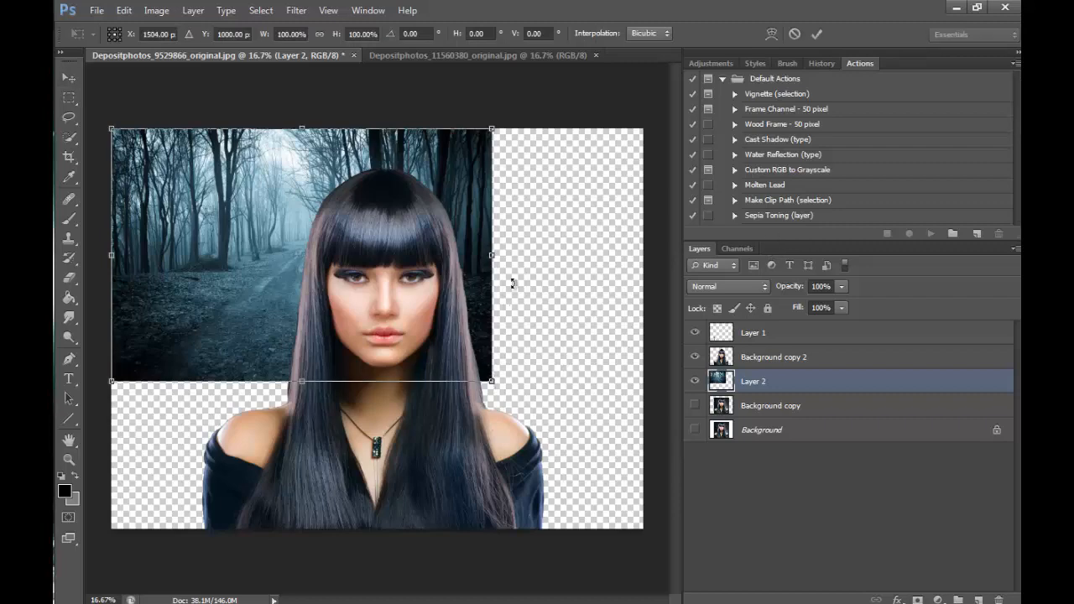
pyautogui.moveTo(491, 378); pyautogui.dragTo(595, 467)
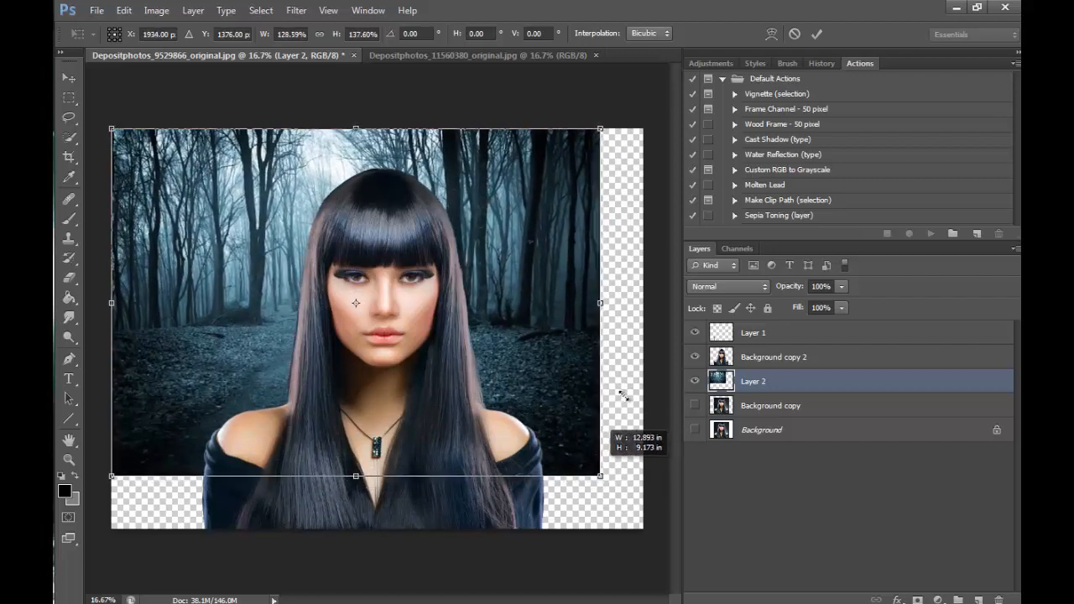
pyautogui.click(794, 34)
# - Scale the forest layer up to about 197% with Free Transform and position it to cover the whole canvas behind the woman
pyautogui.hotkey('ctrl', 't')
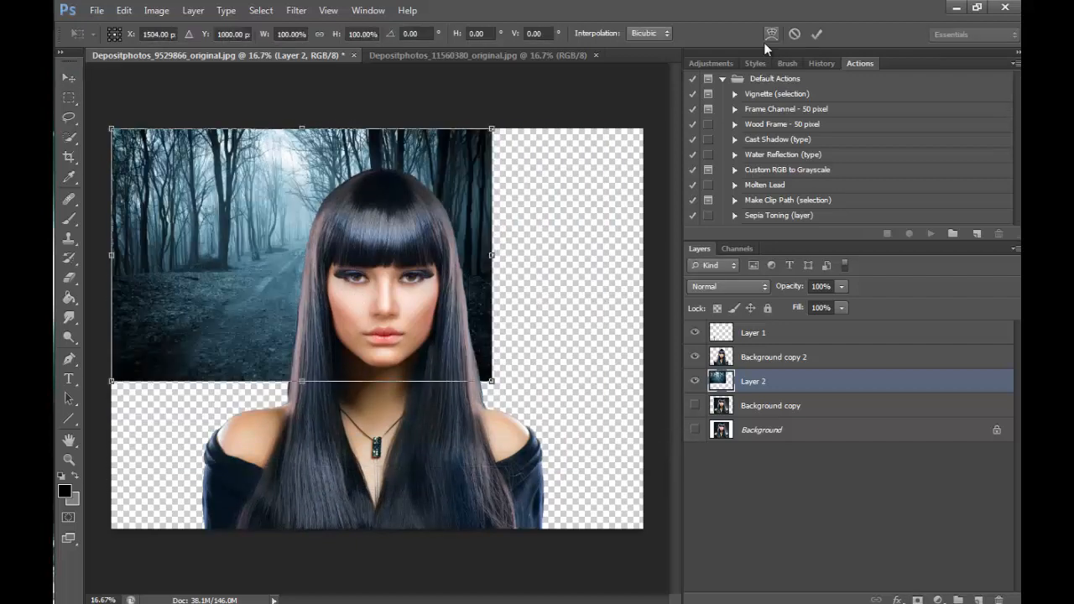
pyautogui.moveTo(491, 381); pyautogui.dragTo(682, 561)
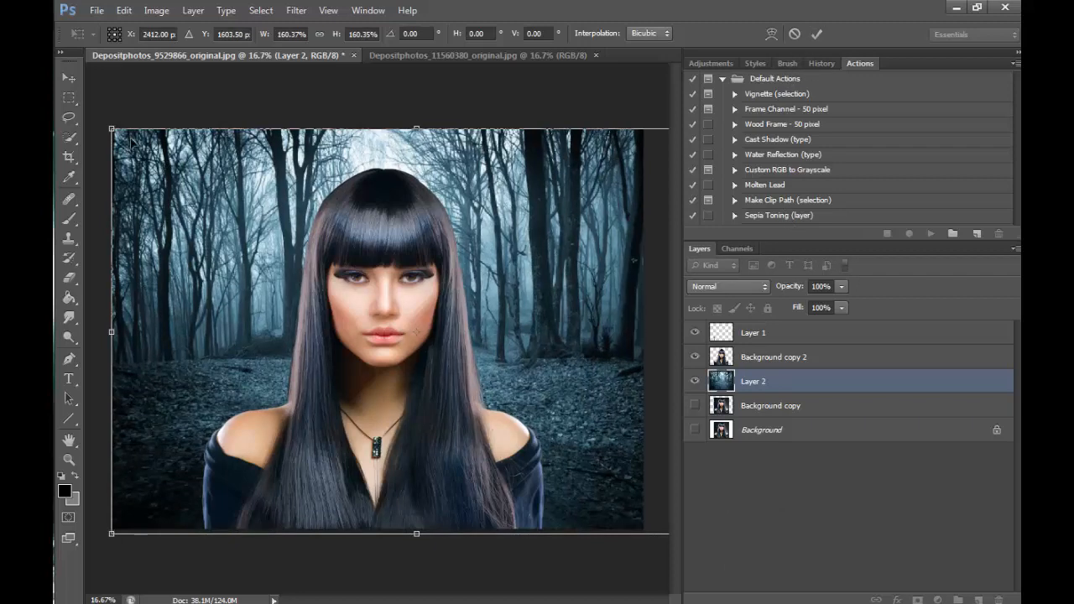
pyautogui.moveTo(575, 342); pyautogui.dragTo(411, 417)
pyautogui.moveTo(558, 204); pyautogui.dragTo(700, 101)
pyautogui.moveTo(564, 325); pyautogui.dragTo(649, 326)
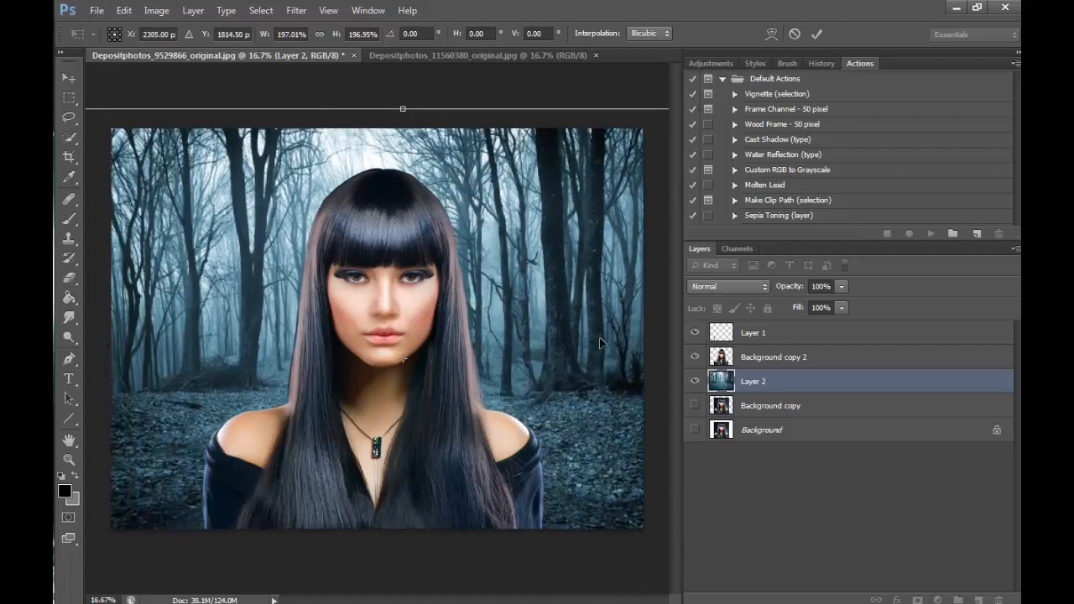
pyautogui.moveTo(587, 342); pyautogui.dragTo(613, 360)
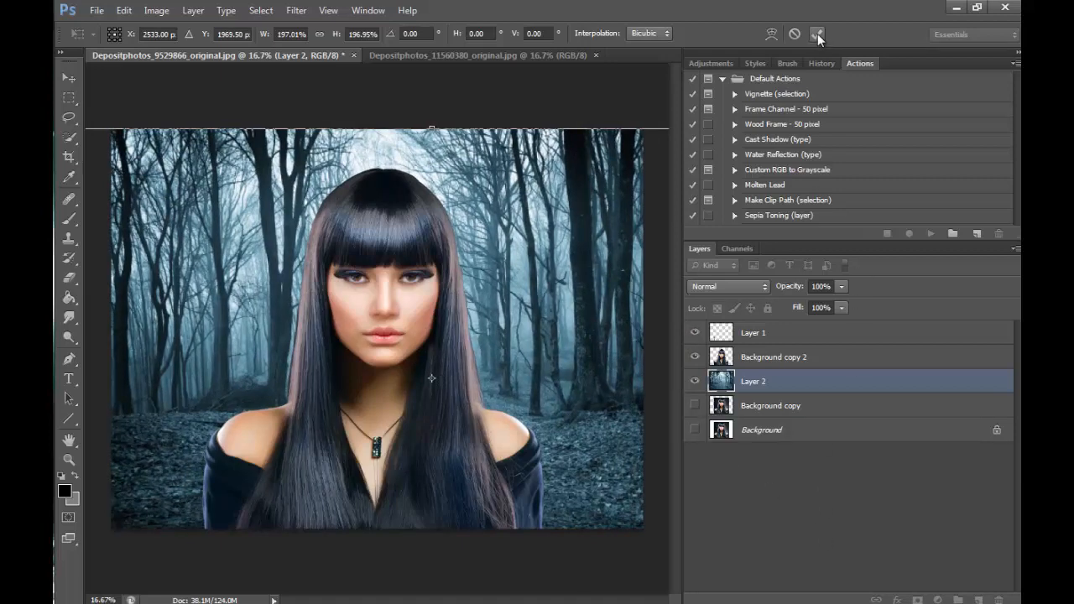
# - Enlarge the forest to about 229%, place its bright clearing behind the woman's head, and apply the transform
pyautogui.moveTo(580, 297); pyautogui.dragTo(553, 210)
pyautogui.moveTo(566, 174); pyautogui.dragTo(685, 90)
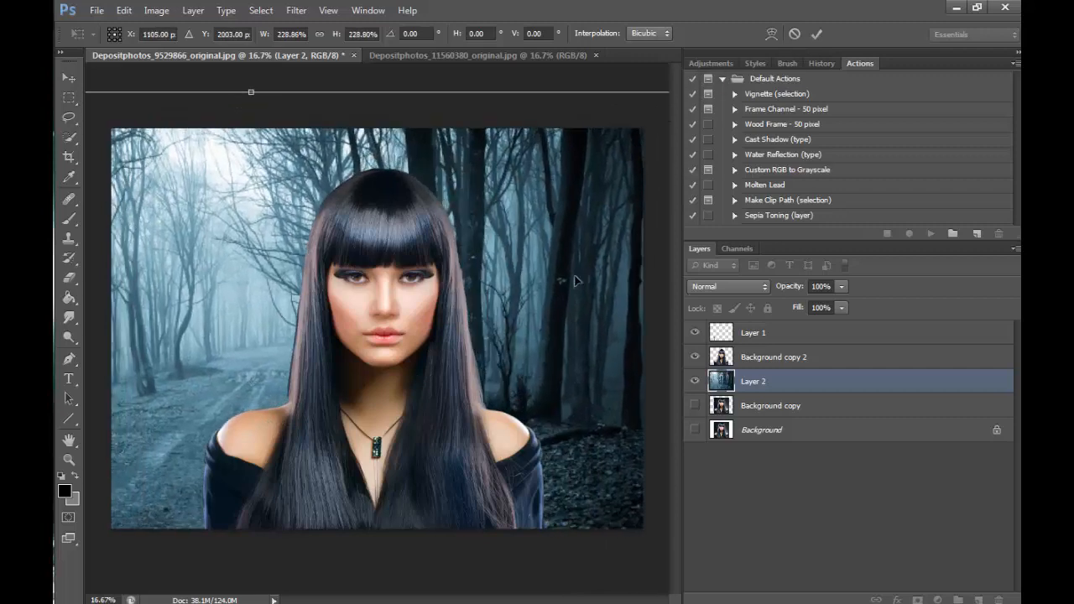
pyautogui.moveTo(576, 281); pyautogui.dragTo(661, 276)
pyautogui.moveTo(581, 314); pyautogui.dragTo(682, 310)
pyautogui.moveTo(555, 334); pyautogui.dragTo(541, 362)
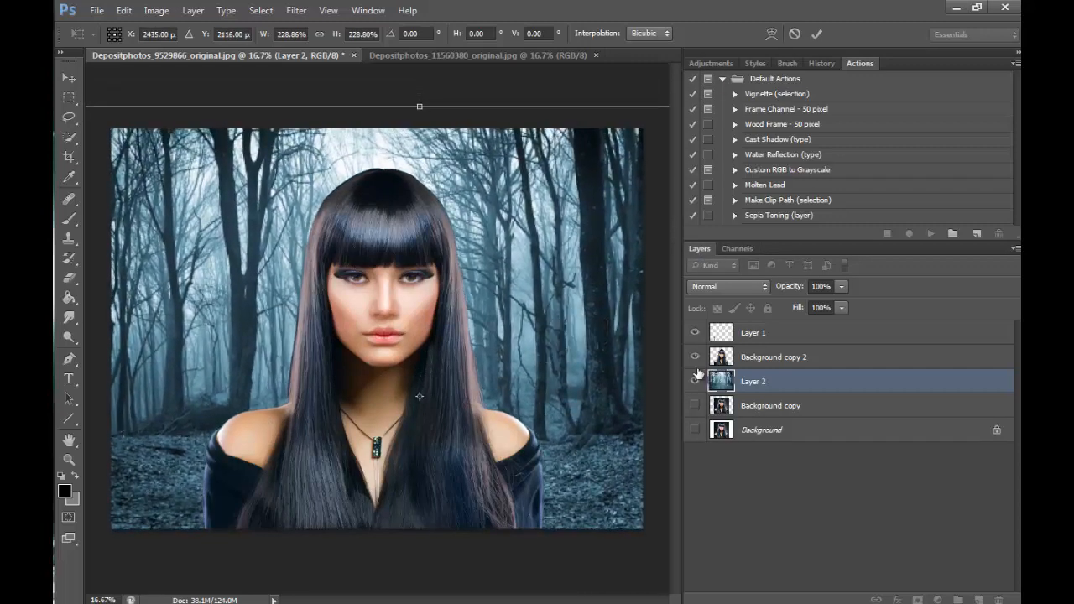
pyautogui.moveTo(599, 397); pyautogui.dragTo(600, 393)
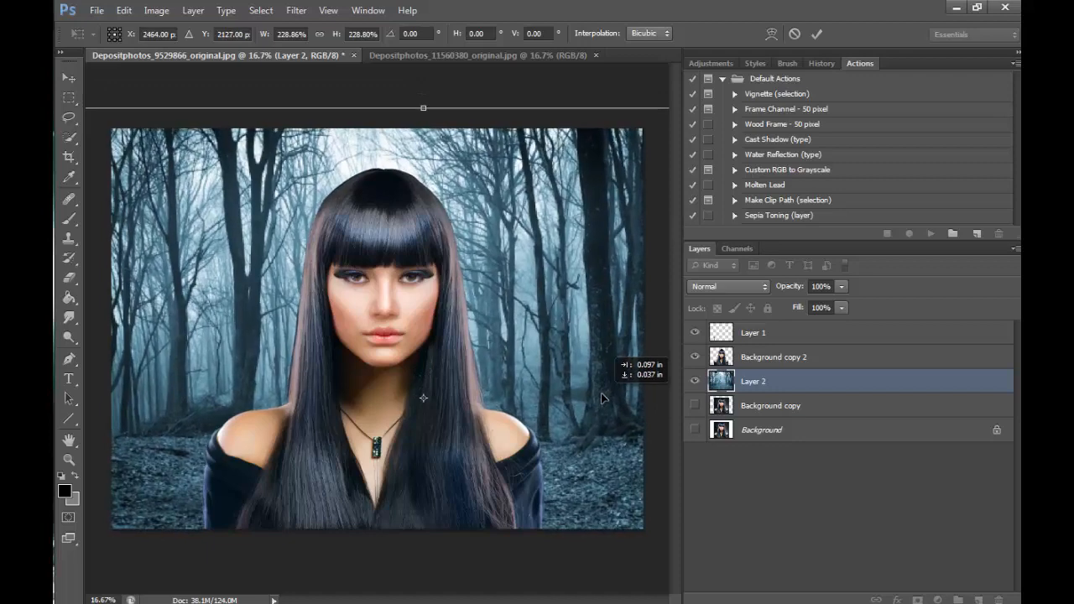
pyautogui.click(817, 33)
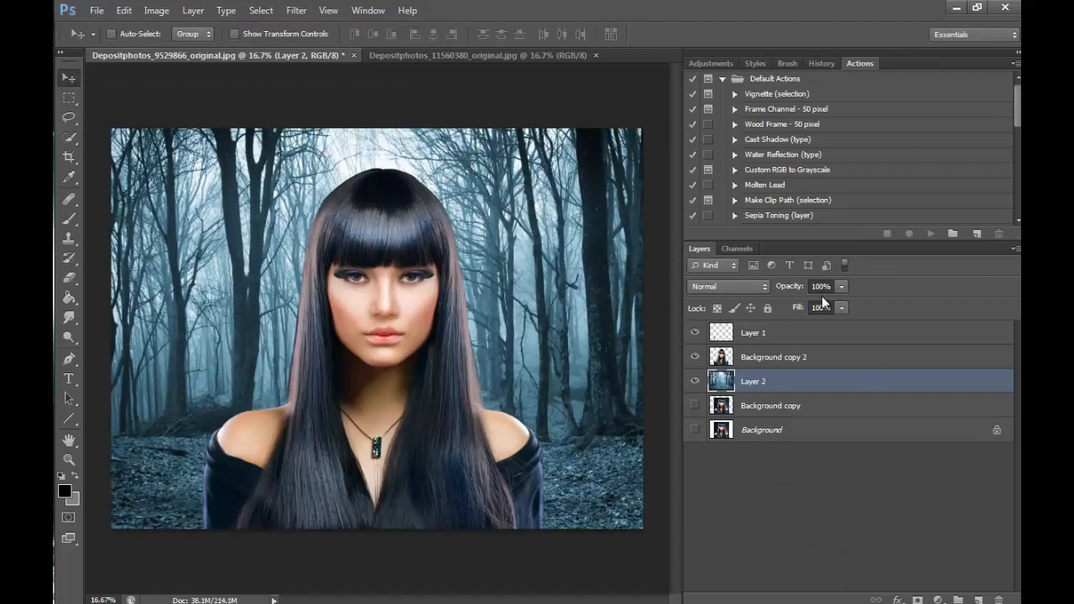
# - Blur the forest layer with a Gaussian Blur of 36.0 pixels radius
pyautogui.click(296, 10)
pyautogui.click(294, 13)
pyautogui.click(292, 16)
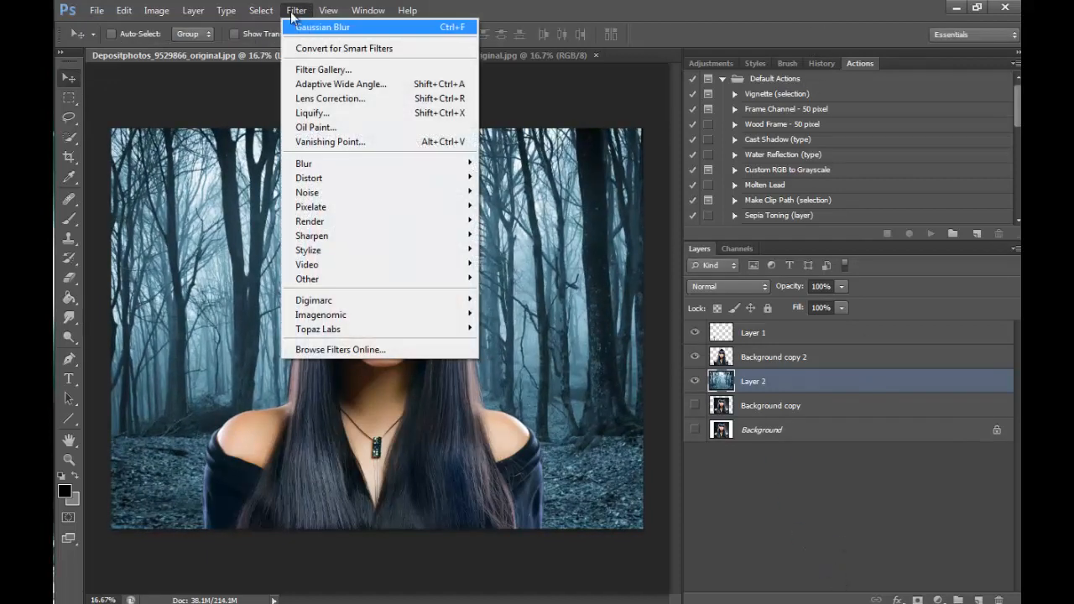
pyautogui.moveTo(353, 164)
pyautogui.click(512, 274)
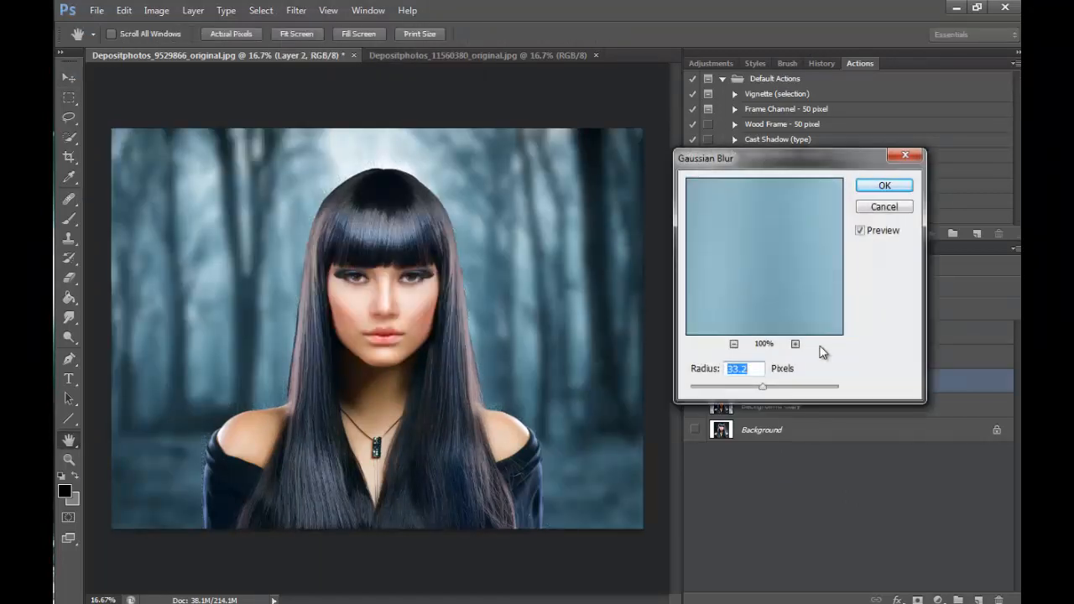
pyautogui.moveTo(767, 385); pyautogui.dragTo(763, 384)
pyautogui.click(885, 187)
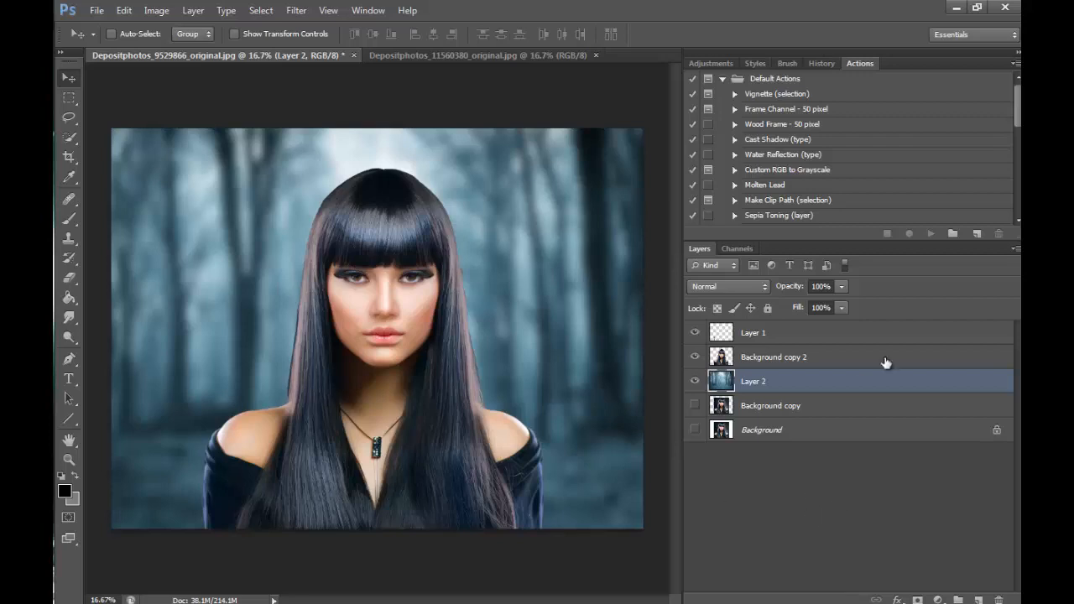
# - Marquee-select a full-height rectangle around the woman on Layer 2, feather it by 350 pixels, and invert the selection
pyautogui.click(70, 97)
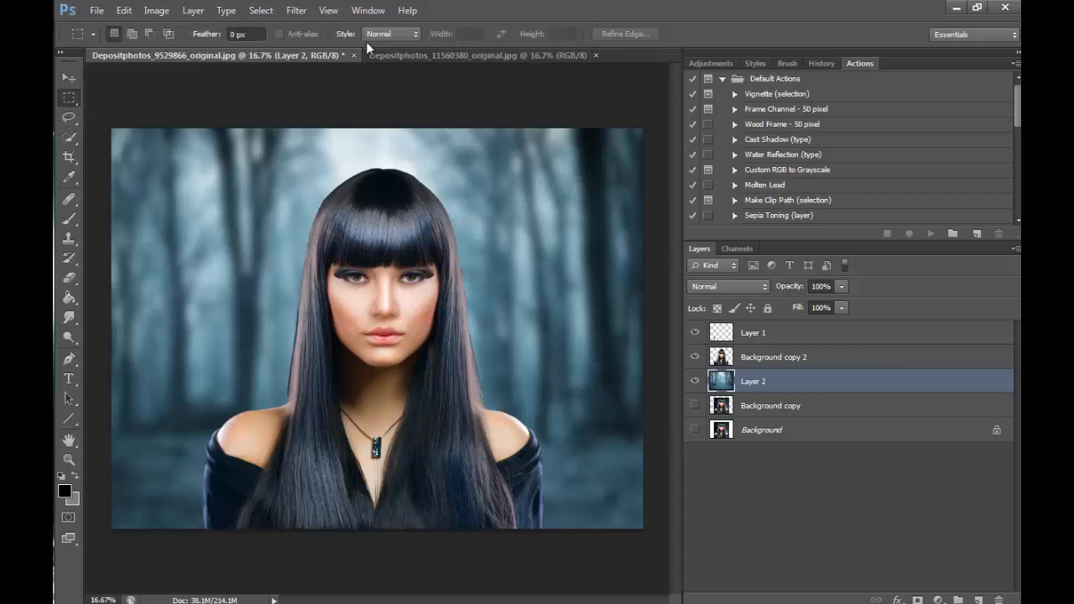
pyautogui.moveTo(205, 122); pyautogui.dragTo(546, 555)
pyautogui.rightClick(444, 345)
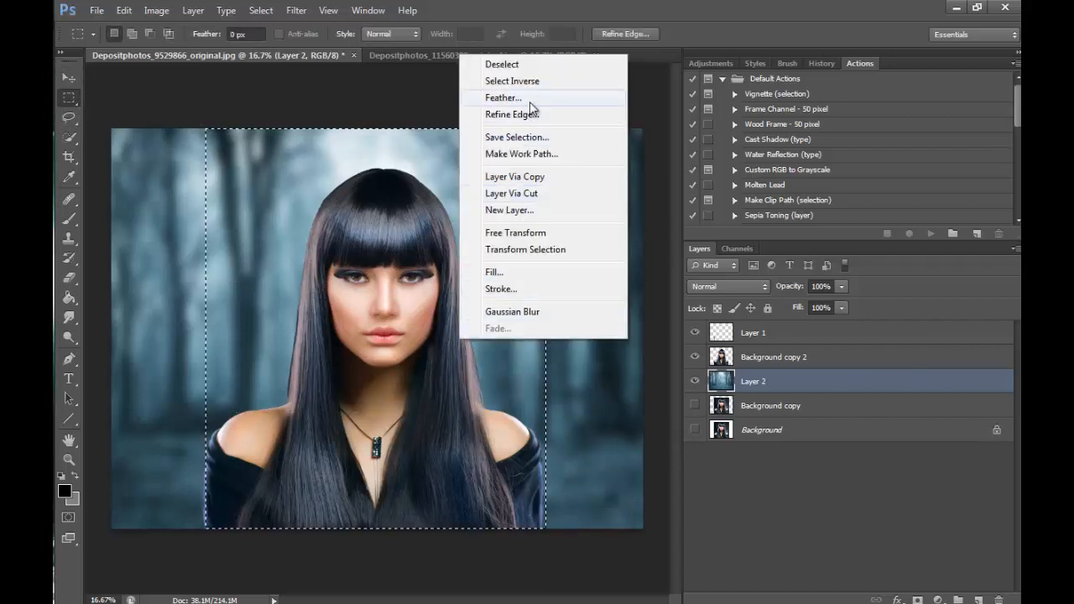
pyautogui.click(528, 108)
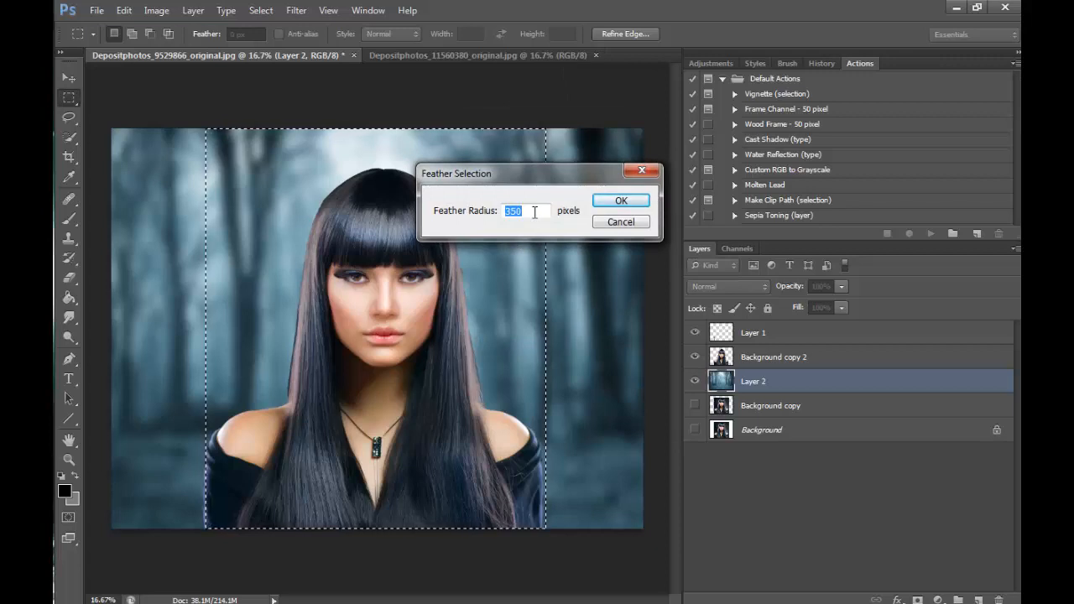
pyautogui.press('Return')
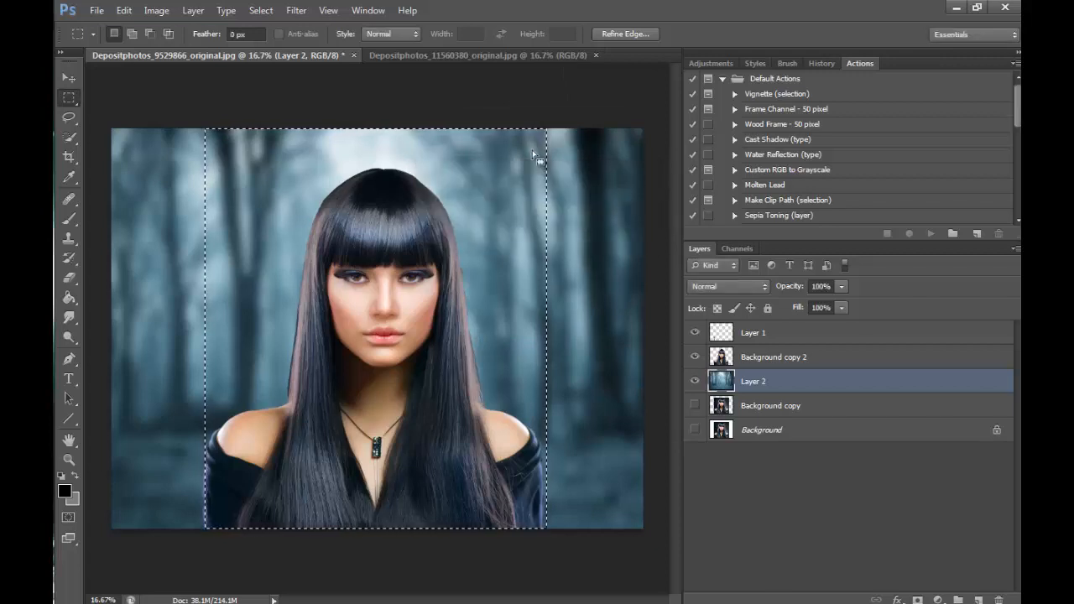
pyautogui.rightClick(499, 345)
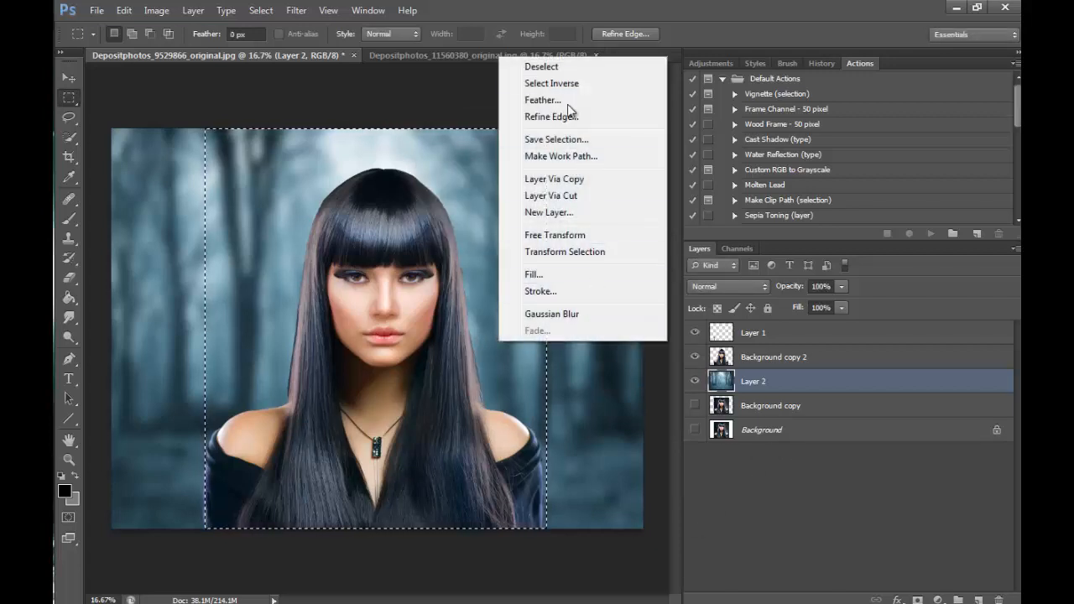
pyautogui.click(529, 93)
# - Darken the selected forest sides with Brightness/Contrast, lowering brightness to -97 and raising contrast, and deselect
pyautogui.click(156, 10)
pyautogui.moveTo(302, 52)
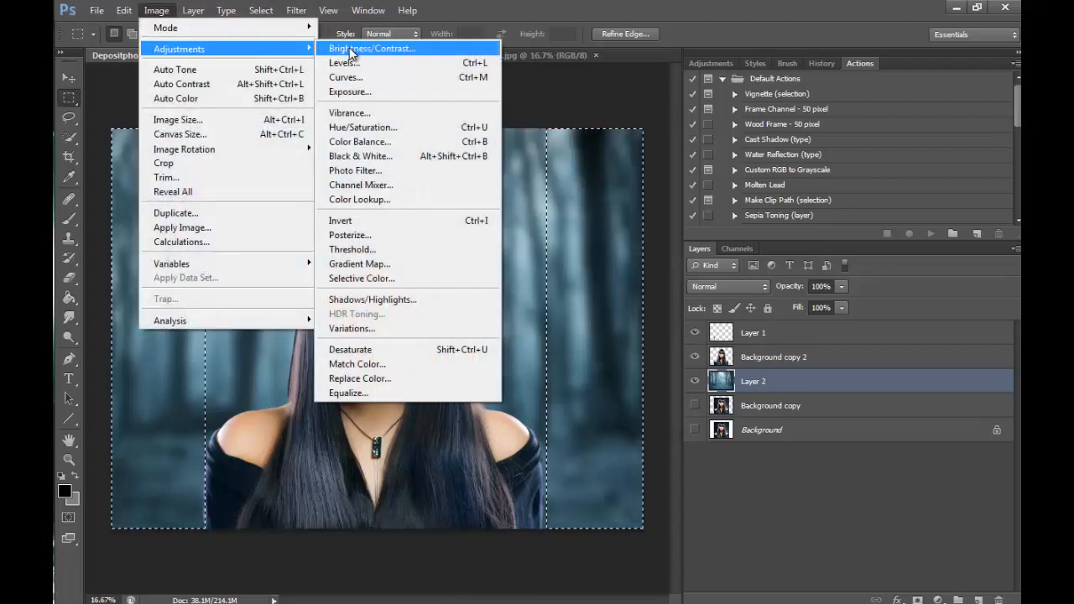
pyautogui.click(347, 46)
pyautogui.moveTo(699, 208); pyautogui.dragTo(651, 208)
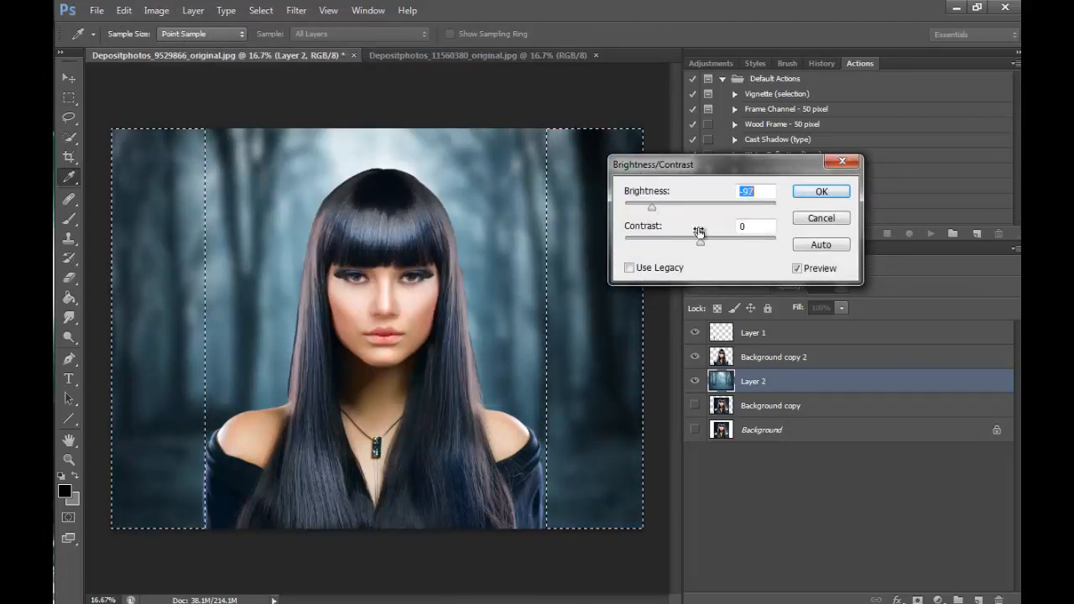
pyautogui.moveTo(699, 242); pyautogui.dragTo(745, 244)
pyautogui.click(819, 192)
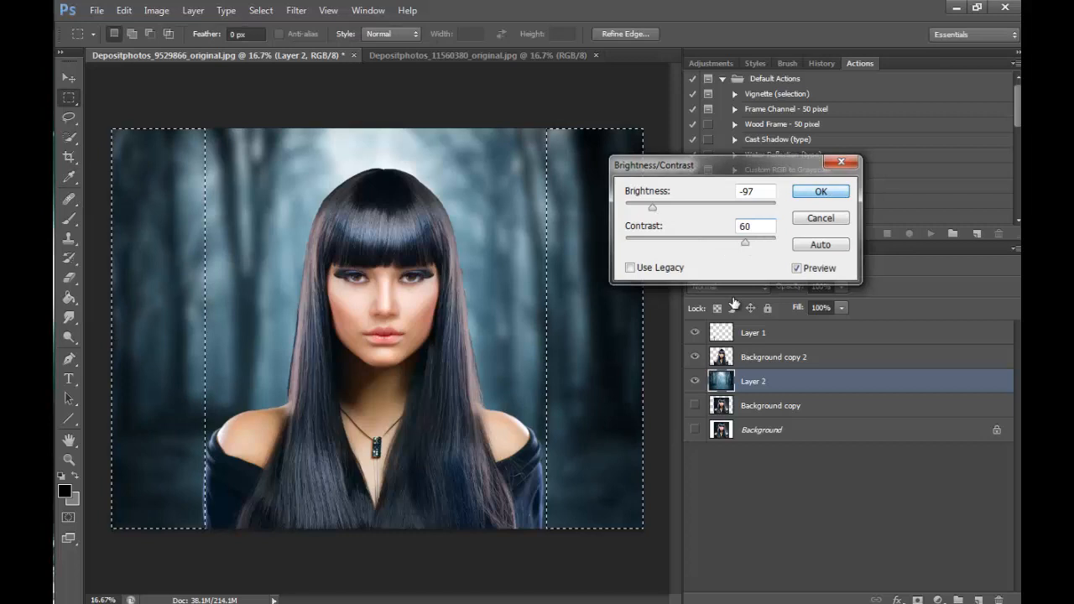
pyautogui.click(597, 579)
# - Lasso a large oval around the woman's head and neck, feather it, and invert the selection
pyautogui.click(72, 116)
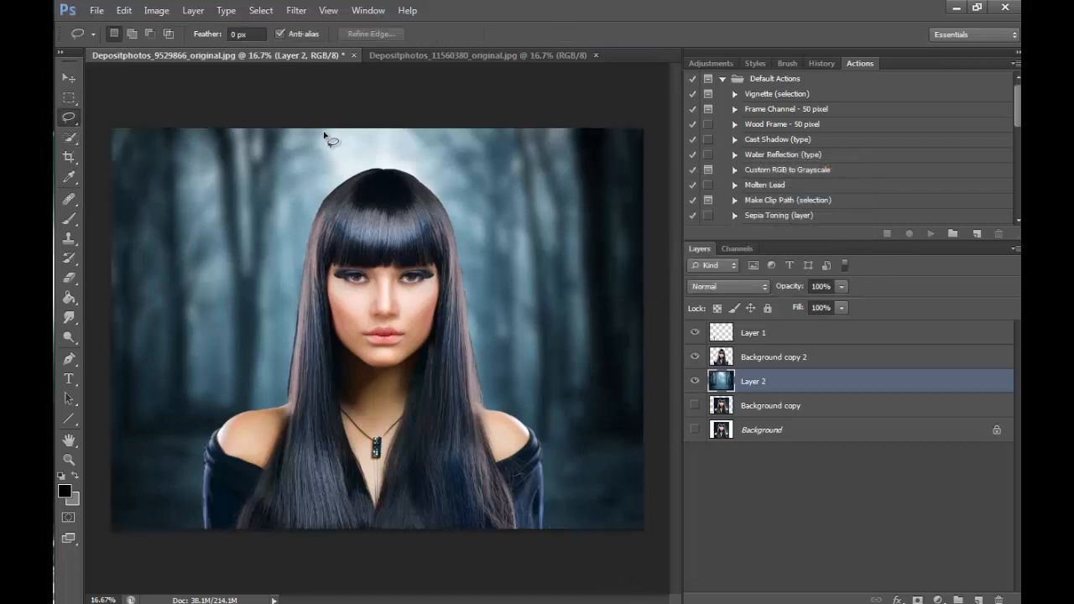
pyautogui.moveTo(359, 144)
pyautogui.mouseDown()
pyautogui.moveTo(271, 409)
pyautogui.moveTo(464, 432)
pyautogui.moveTo(513, 222)
pyautogui.moveTo(390, 146)
pyautogui.mouseUp()
pyautogui.rightClick(441, 309)
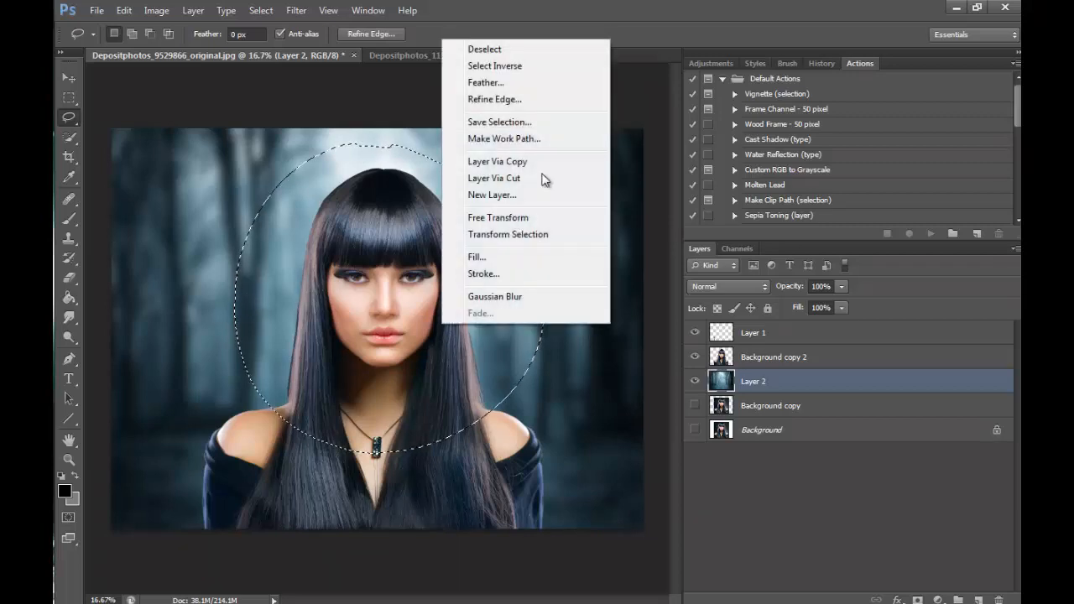
pyautogui.click(520, 79)
pyautogui.click(622, 201)
pyautogui.rightClick(445, 361)
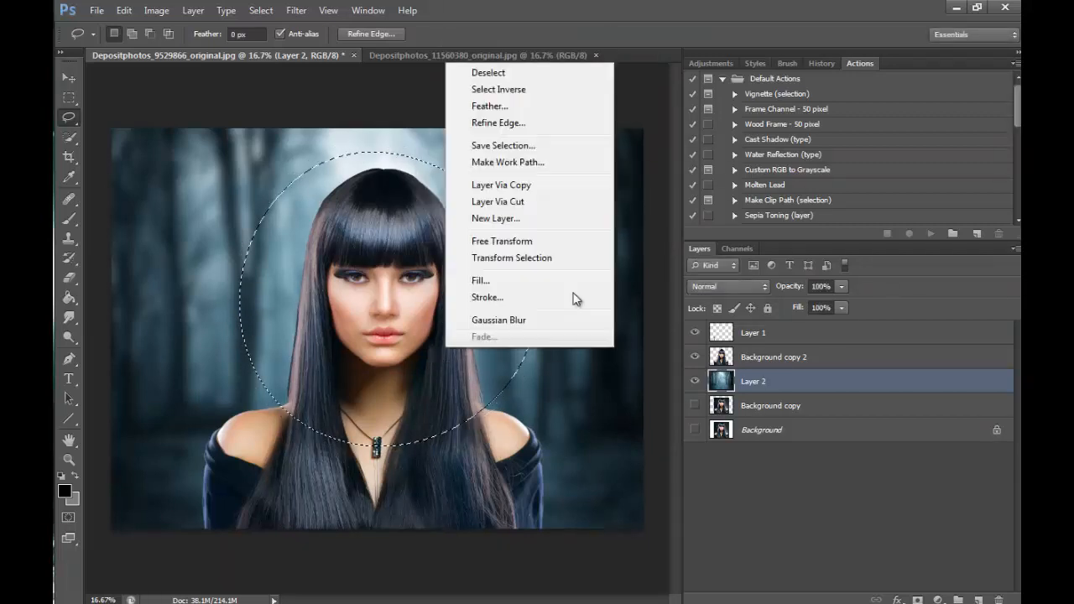
pyautogui.click(520, 93)
# - Darken the forest outside the oval by setting brightness to -127, and deselect
pyautogui.click(156, 11)
pyautogui.click(423, 49)
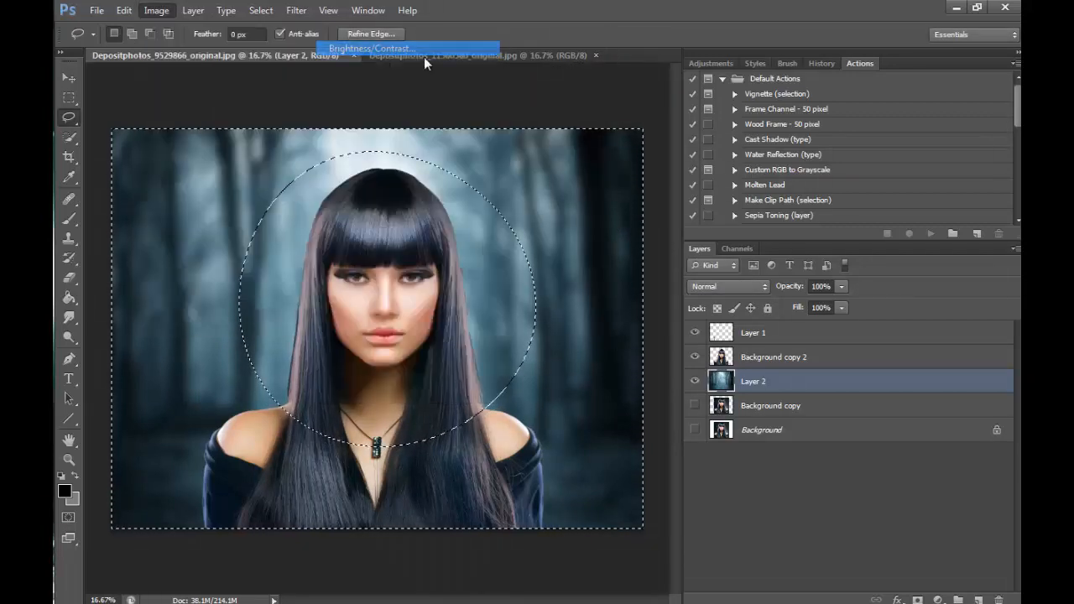
pyautogui.moveTo(698, 206); pyautogui.dragTo(640, 208)
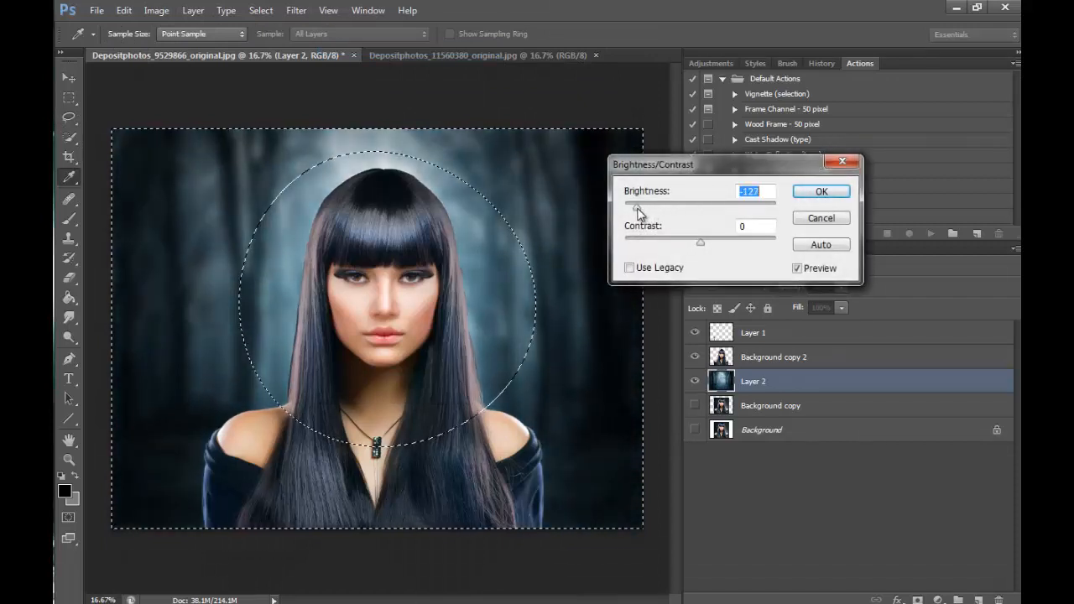
pyautogui.click(821, 192)
pyautogui.press('l')
pyautogui.hotkey('ctrl', 'd')
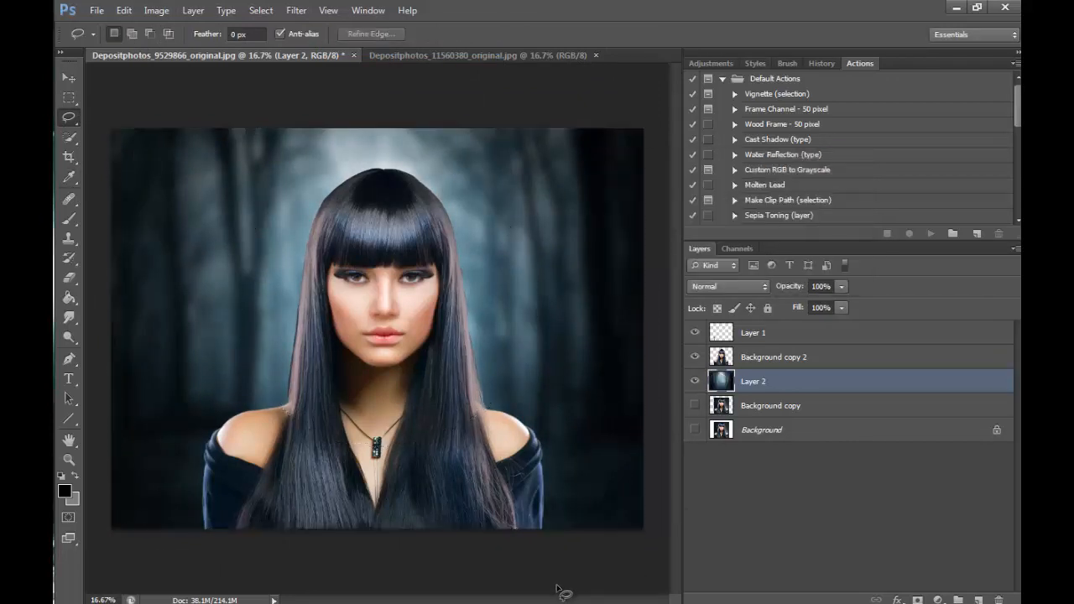
# - Increase the forest layer's vibrance to +83
pyautogui.click(156, 10)
pyautogui.moveTo(192, 42)
pyautogui.click(362, 124)
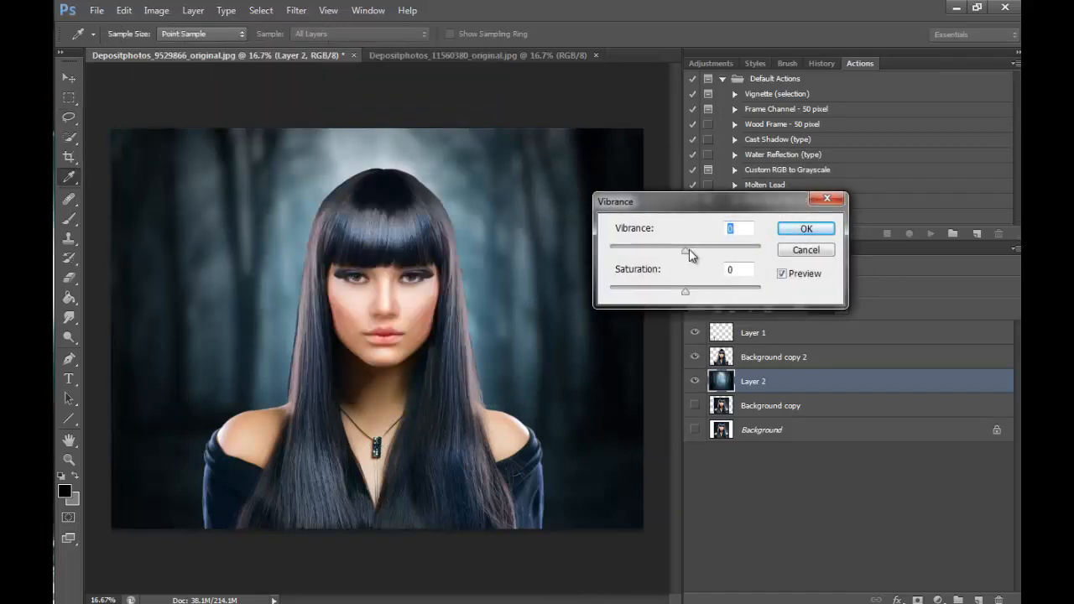
pyautogui.moveTo(720, 254); pyautogui.dragTo(750, 255)
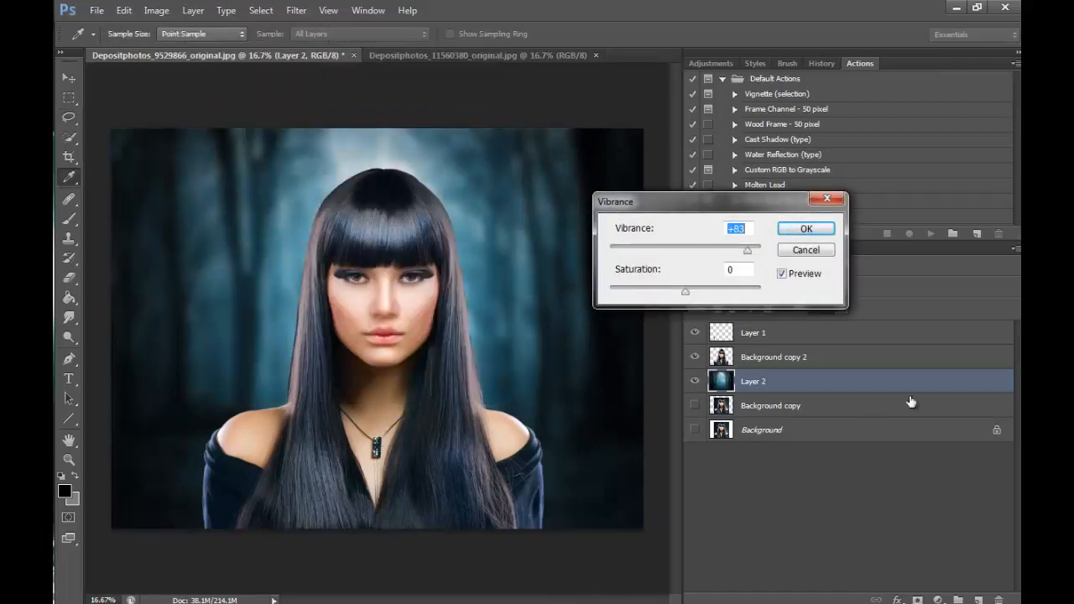
pyautogui.click(805, 228)
pyautogui.click(156, 10)
pyautogui.moveTo(192, 49)
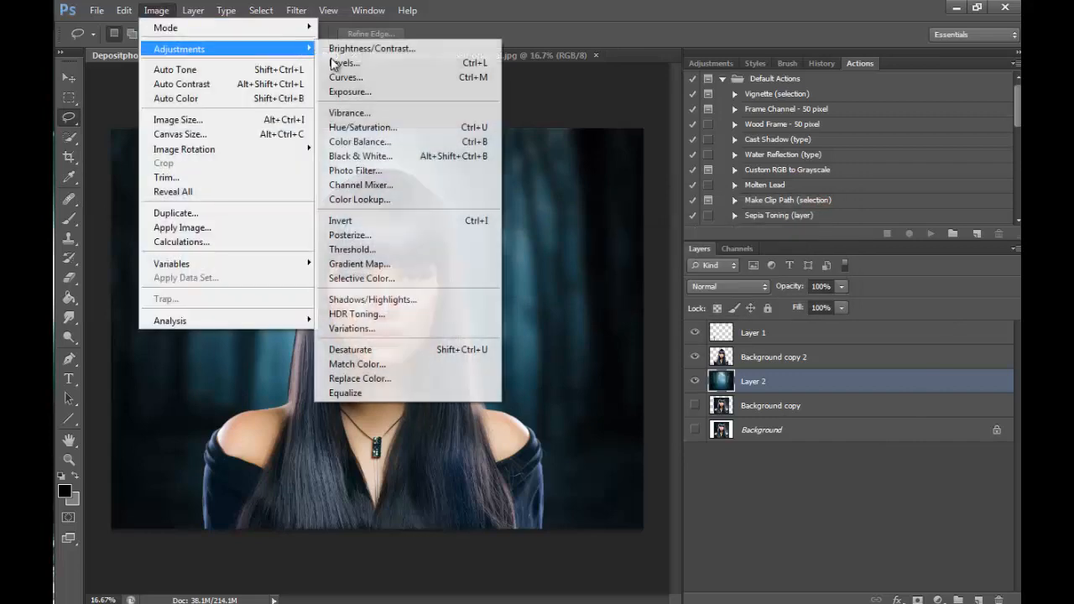
pyautogui.click(369, 114)
pyautogui.click(787, 231)
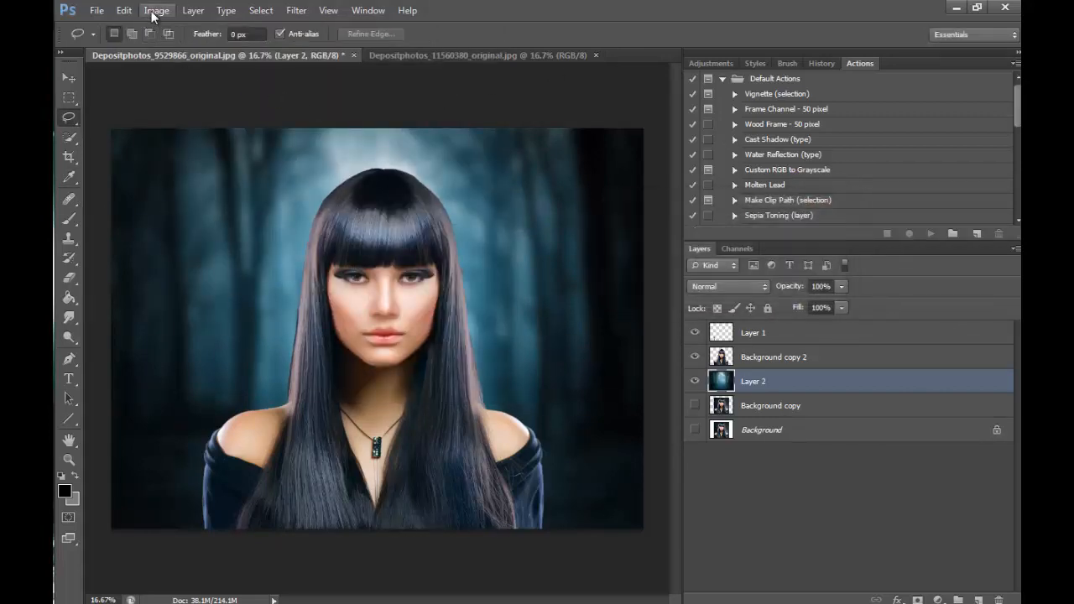
# - Shift the forest's cyans with Selective Color: magenta +4, yellow -46 and black +24
pyautogui.click(153, 10)
pyautogui.click(386, 276)
pyautogui.click(790, 283)
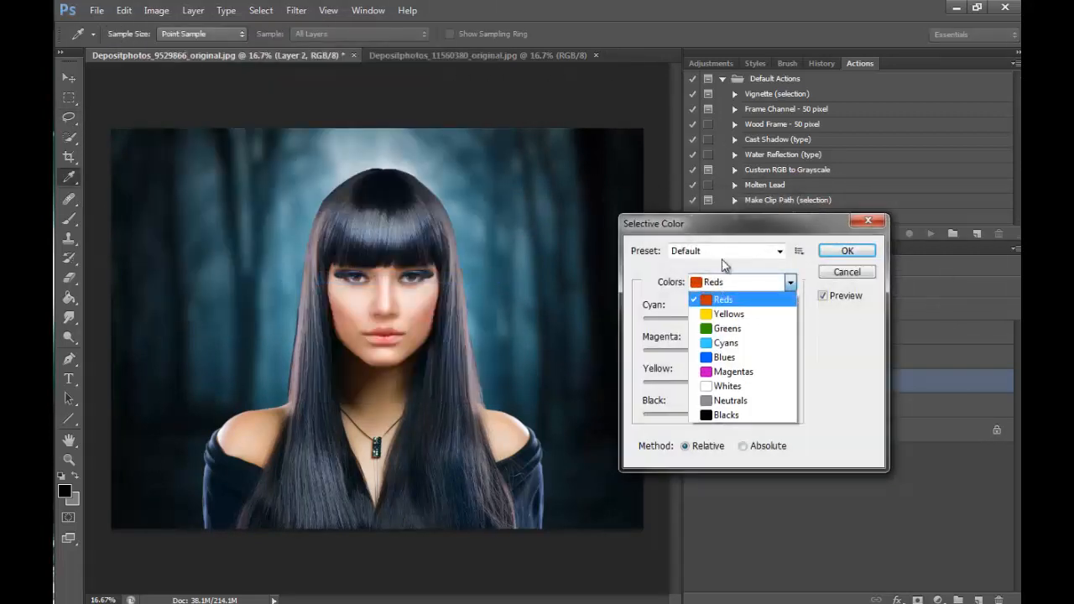
pyautogui.click(738, 341)
pyautogui.moveTo(718, 383); pyautogui.dragTo(684, 383)
pyautogui.moveTo(720, 416)
pyautogui.mouseDown()
pyautogui.moveTo(752, 416)
pyautogui.moveTo(690, 416)
pyautogui.moveTo(765, 414)
pyautogui.moveTo(736, 414)
pyautogui.mouseUp()
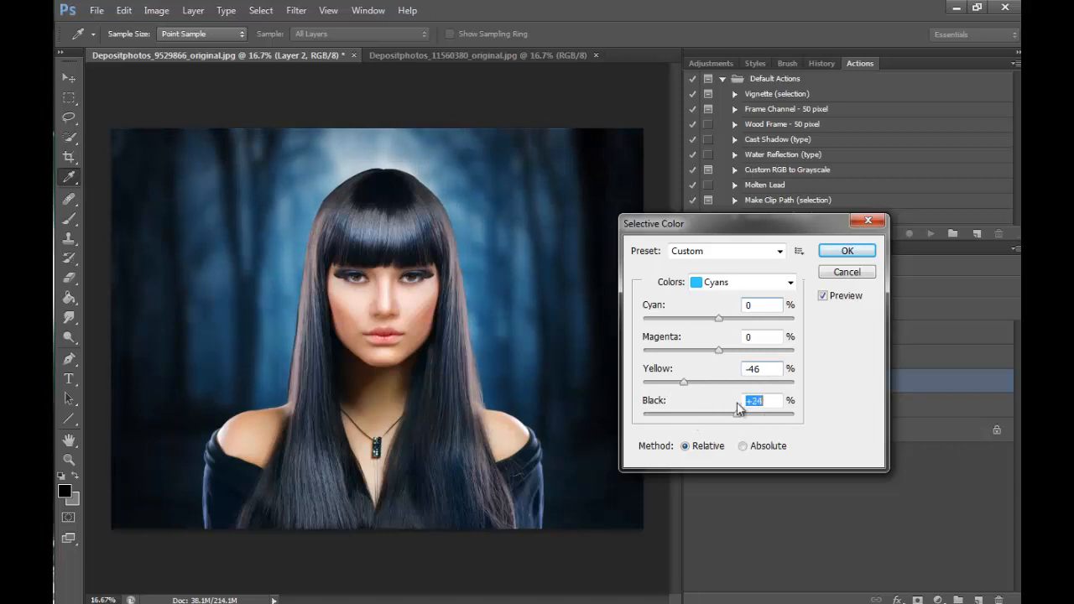
pyautogui.moveTo(720, 351)
pyautogui.mouseDown()
pyautogui.moveTo(737, 352)
pyautogui.moveTo(697, 356)
pyautogui.moveTo(723, 356)
pyautogui.mouseUp()
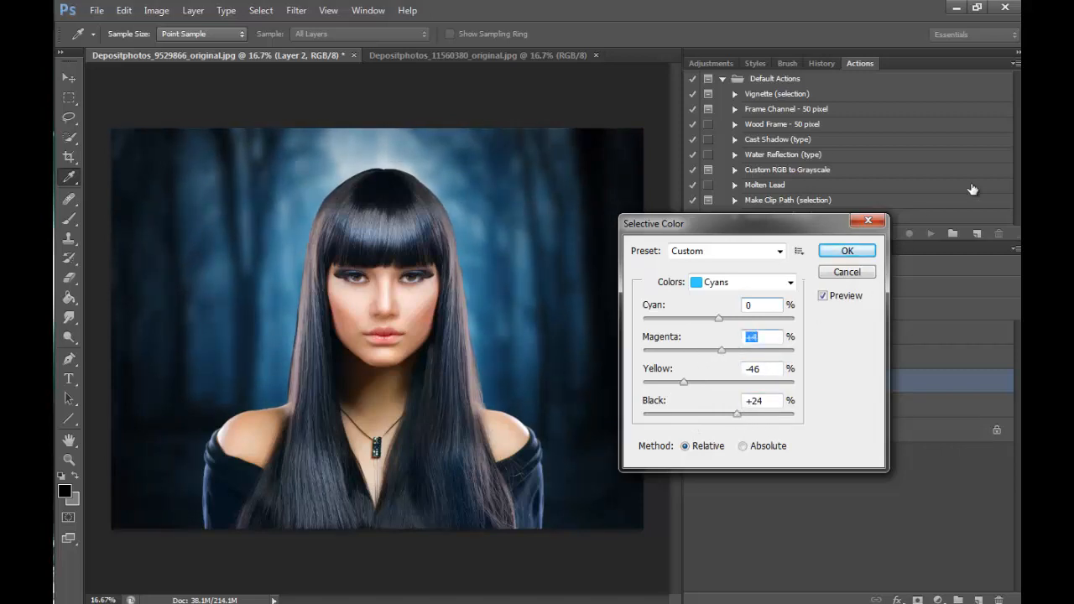
pyautogui.click(847, 250)
# - Reduce the forest layer's master saturation to -29 with Hue/Saturation
pyautogui.click(156, 10)
pyautogui.moveTo(294, 48)
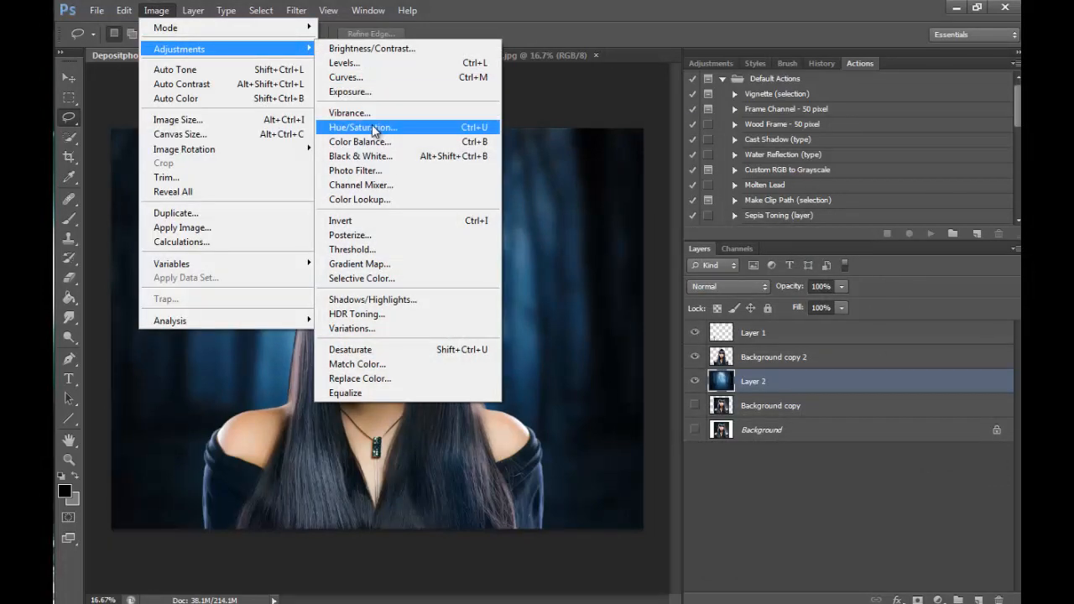
pyautogui.click(374, 130)
pyautogui.moveTo(762, 365); pyautogui.dragTo(747, 370)
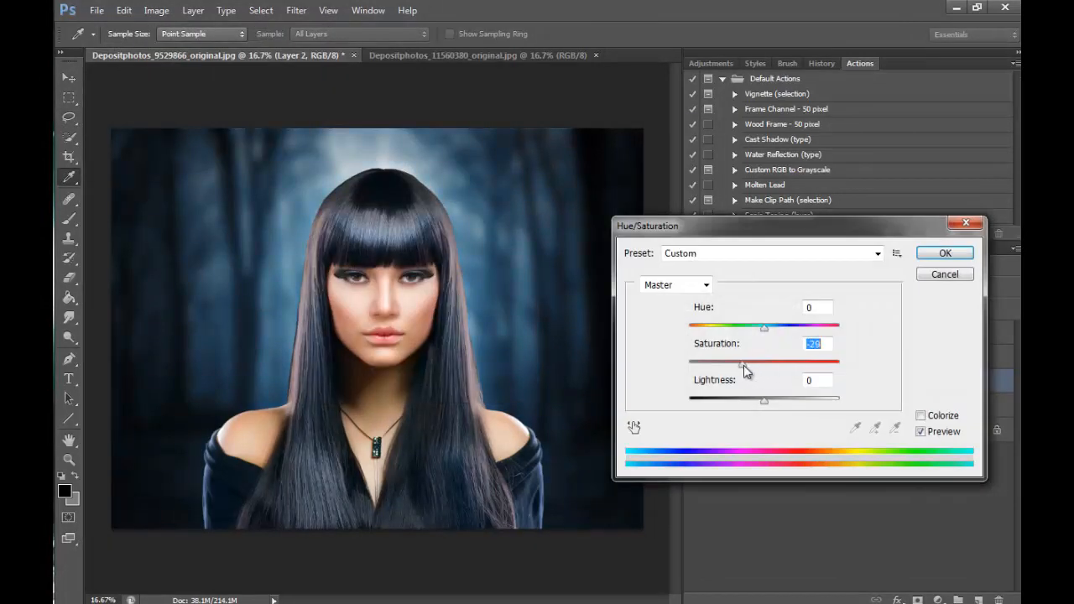
pyautogui.click(952, 257)
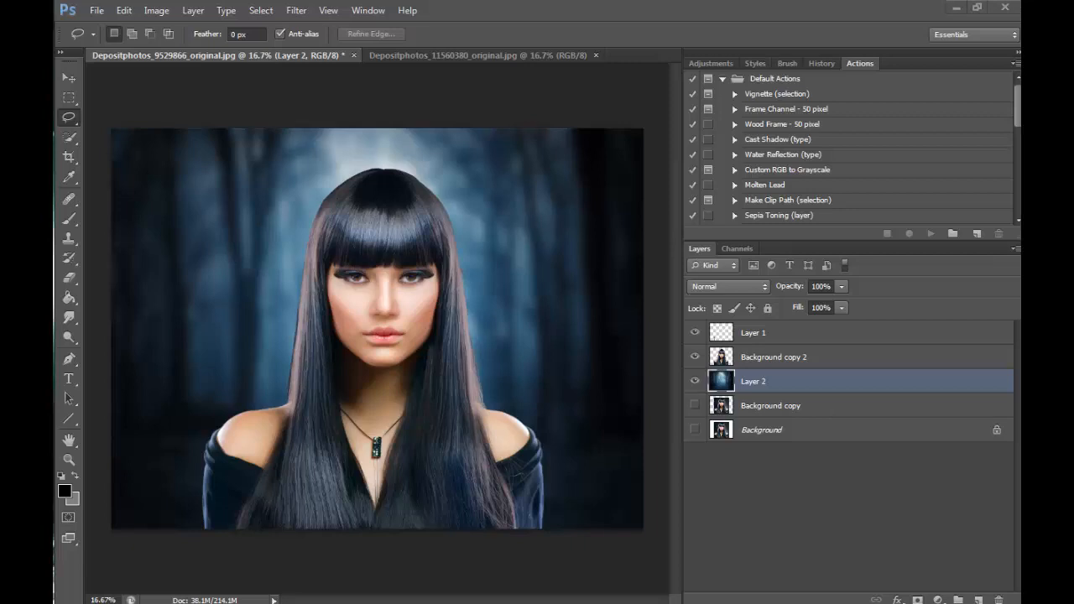
# - Crop a narrow strip off the upper edge of the image, just above the woman's head
pyautogui.click(69, 156)
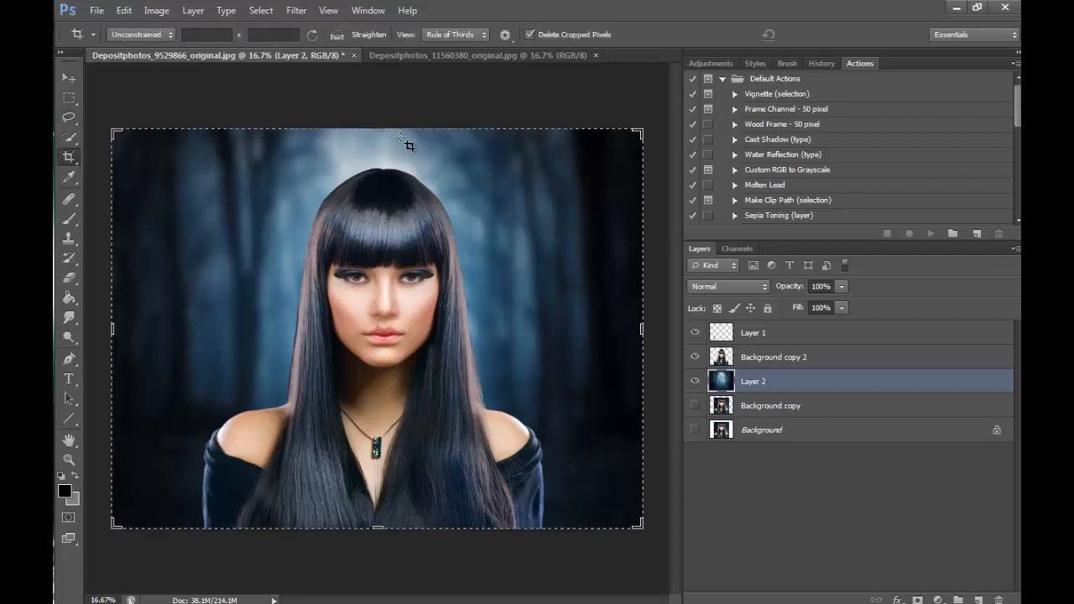
pyautogui.moveTo(382, 130); pyautogui.dragTo(379, 141)
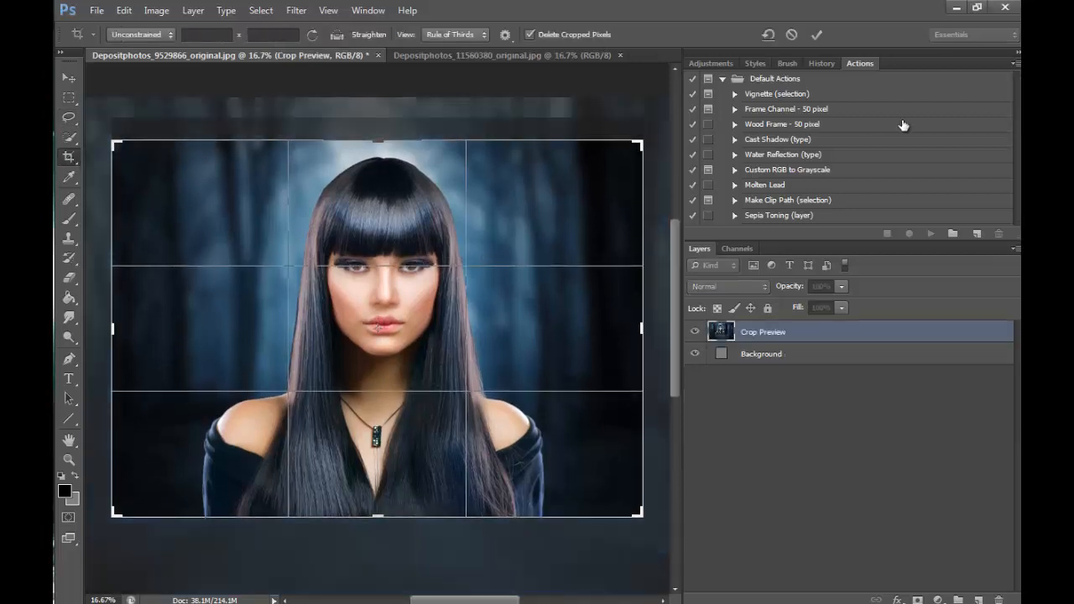
pyautogui.click(816, 34)
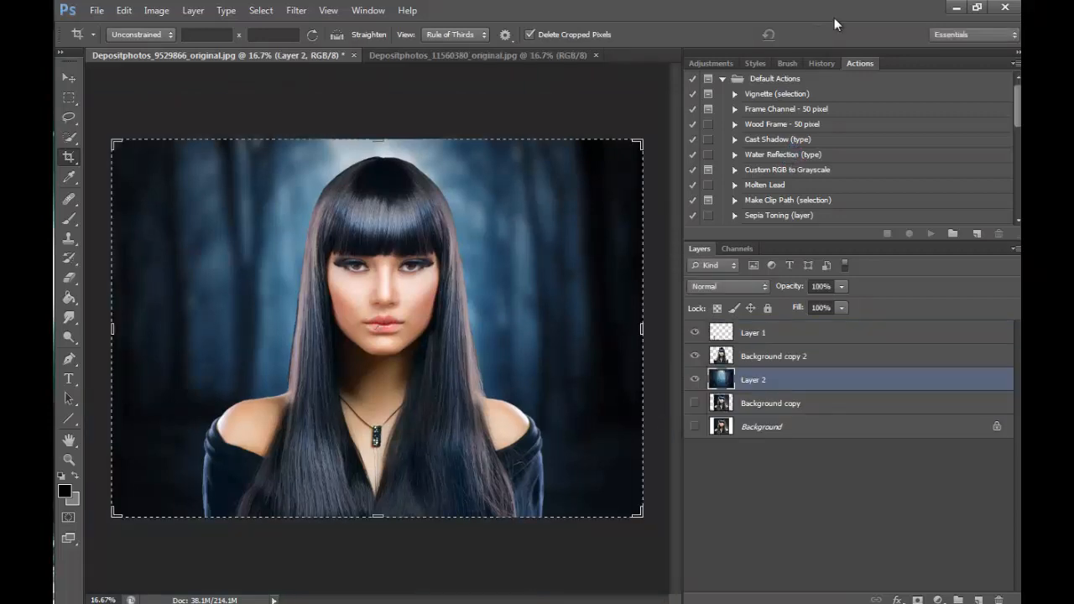
# - Check what Layer 1 contributes to the portrait, and merge it down into Background copy 2
pyautogui.click(70, 459)
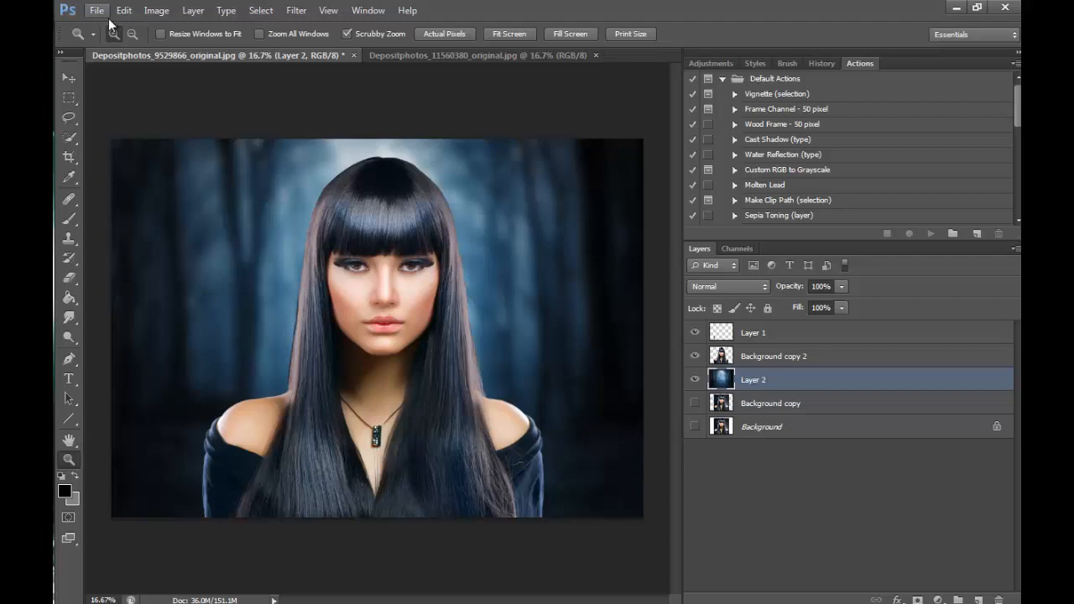
pyautogui.click(406, 529)
pyautogui.moveTo(683, 472); pyautogui.dragTo(678, 469)
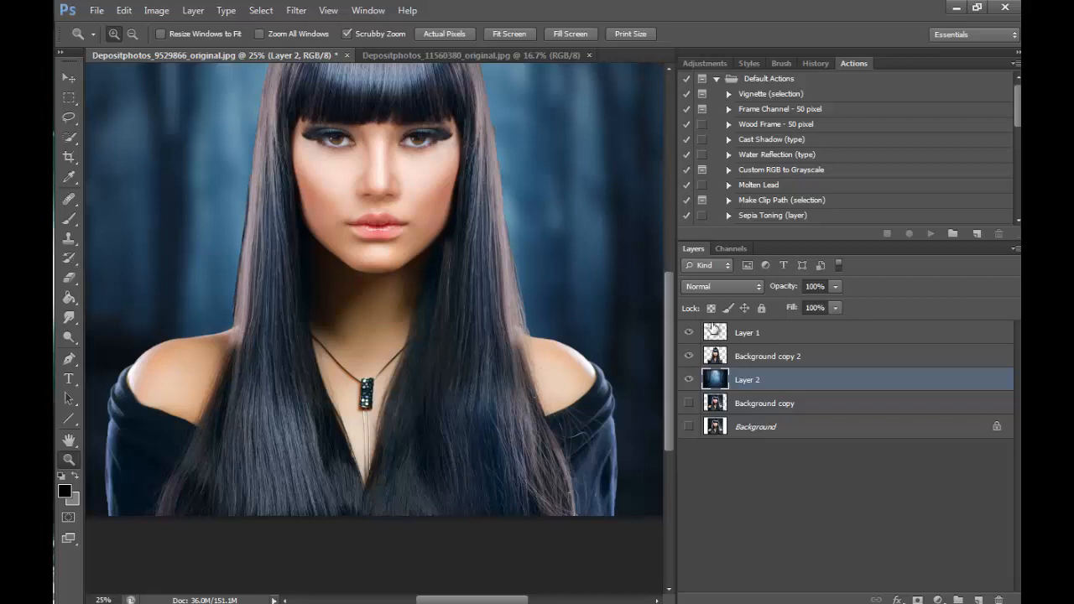
pyautogui.scroll(1, 671, 383)
pyautogui.click(874, 347)
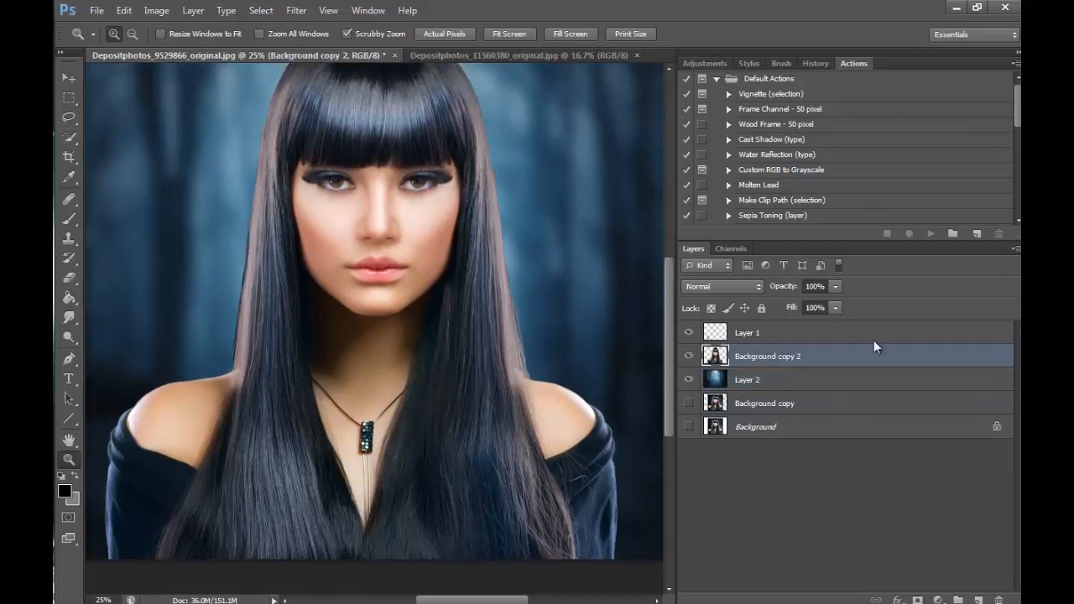
pyautogui.click(690, 334)
pyautogui.click(690, 334)
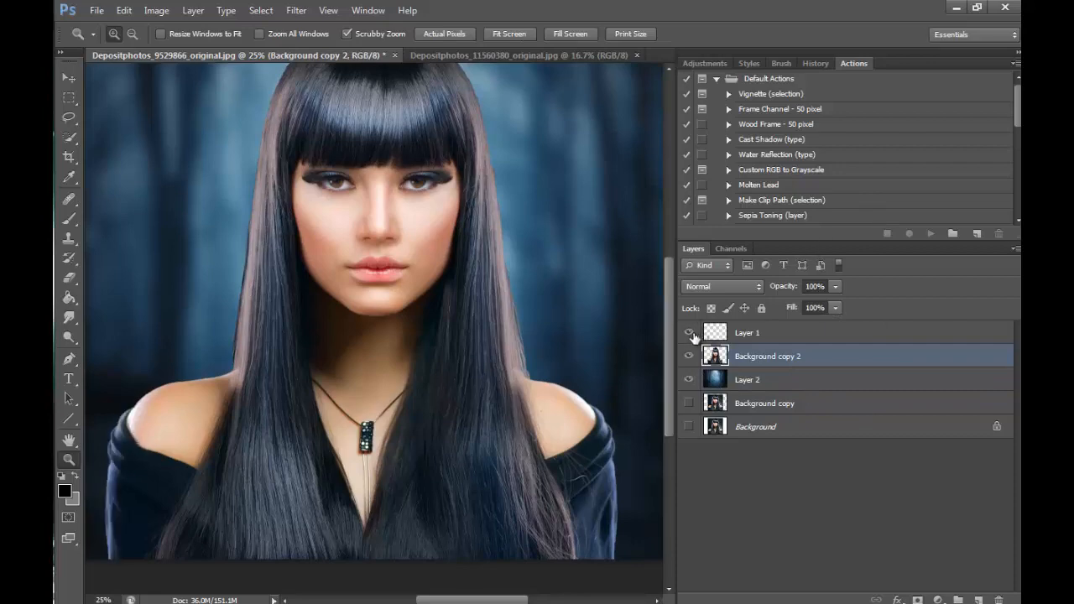
pyautogui.click(749, 334)
pyautogui.click(193, 10)
pyautogui.click(210, 460)
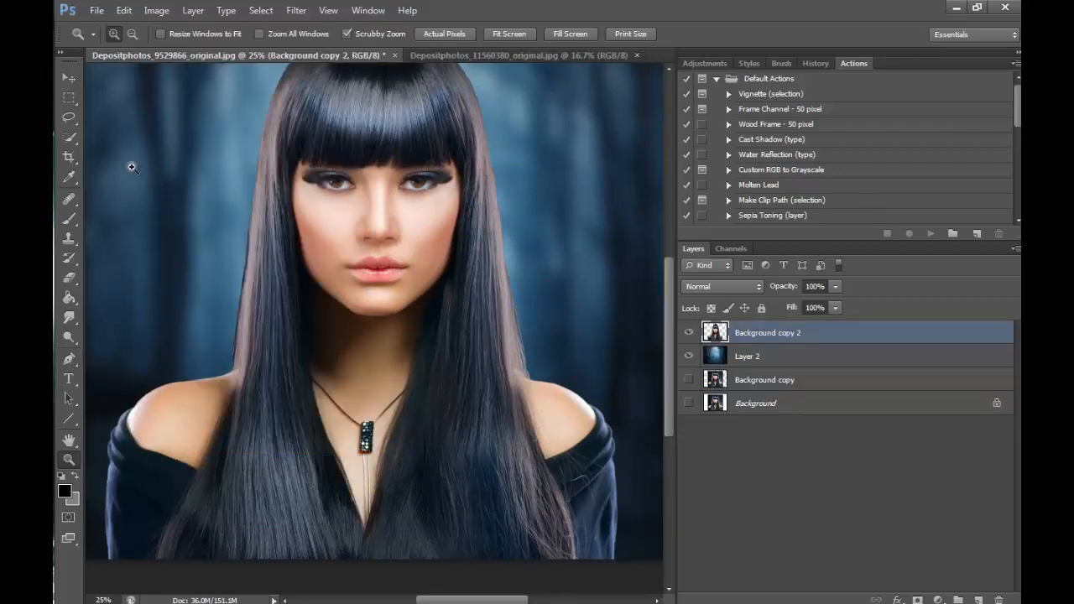
# - Lasso the long smooth hair strand beside the face on the image's left side and copy it to a new layer
pyautogui.press('l')
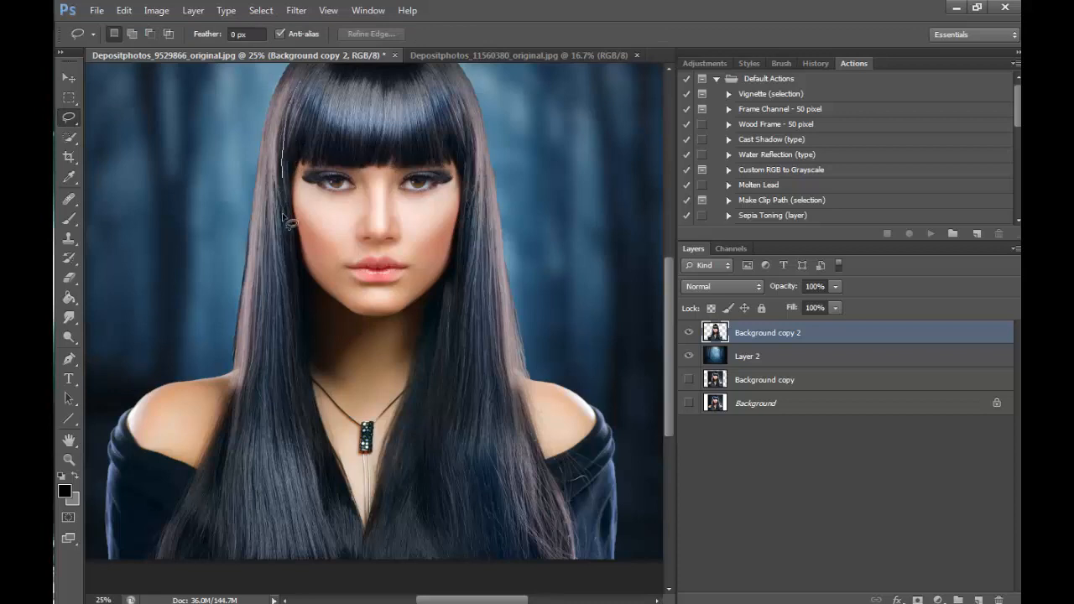
pyautogui.moveTo(283, 217)
pyautogui.mouseDown()
pyautogui.moveTo(336, 527)
pyautogui.moveTo(323, 582)
pyautogui.moveTo(215, 561)
pyautogui.moveTo(254, 330)
pyautogui.mouseUp()
pyautogui.moveTo(283, 109); pyautogui.dragTo(292, 91)
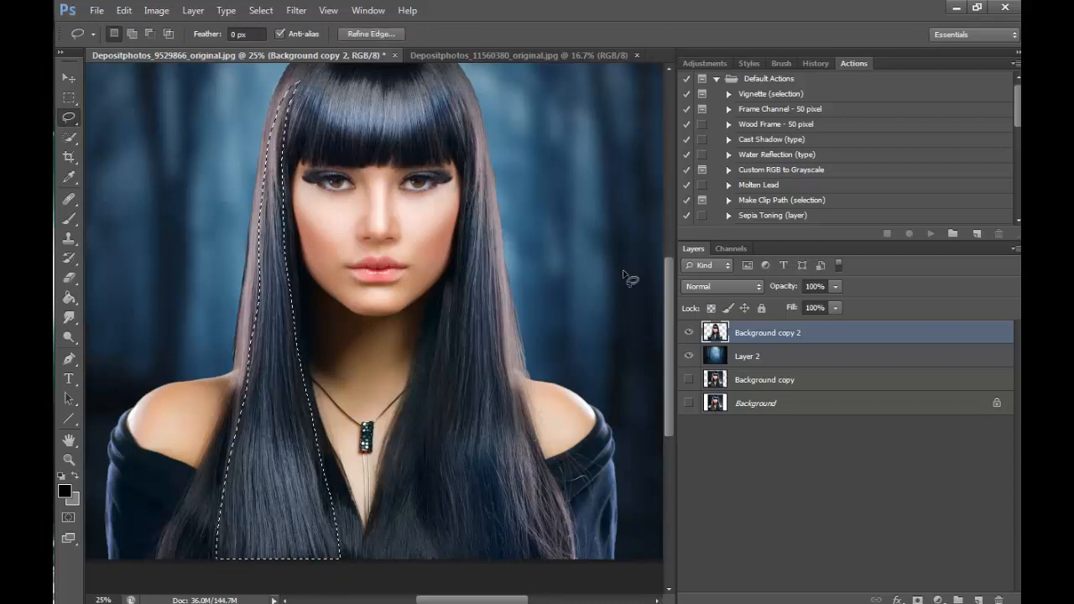
pyautogui.rightClick(292, 470)
pyautogui.click(383, 304)
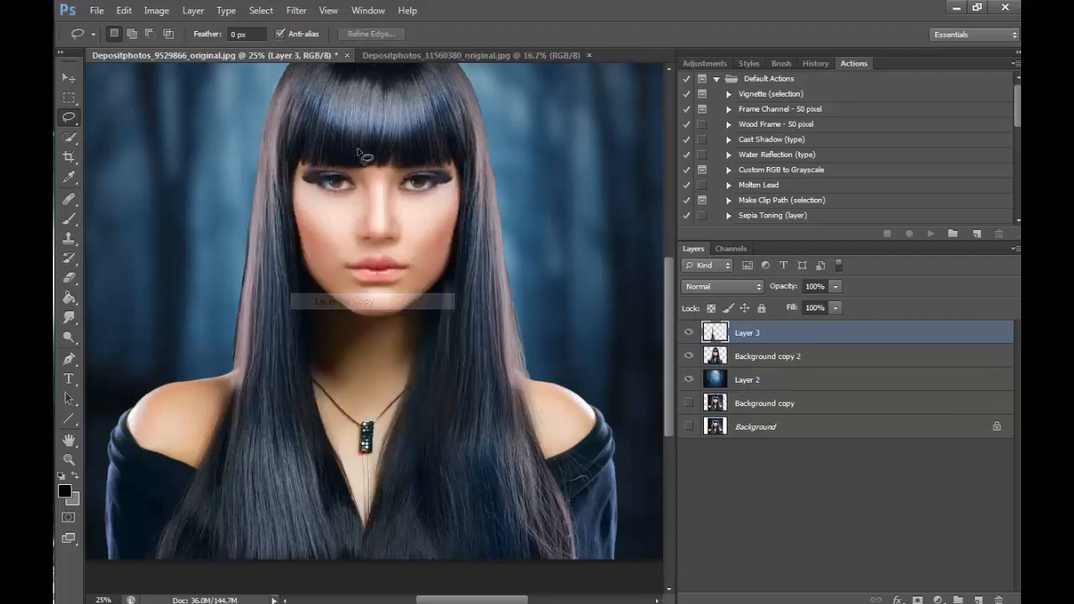
# - Flip the copied hair strand horizontally
pyautogui.click(123, 10)
pyautogui.moveTo(310, 307)
pyautogui.click(359, 471)
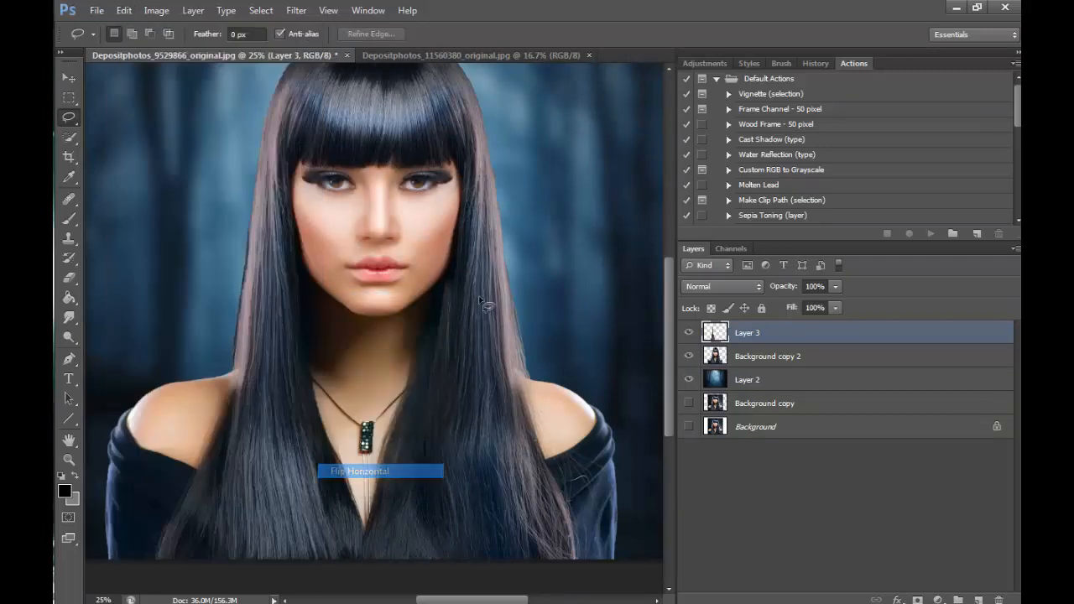
# - Move the flipped hair strand over the hair on the image's right side and soften its outer edge with the Eraser
pyautogui.click(69, 77)
pyautogui.moveTo(283, 253); pyautogui.dragTo(490, 289)
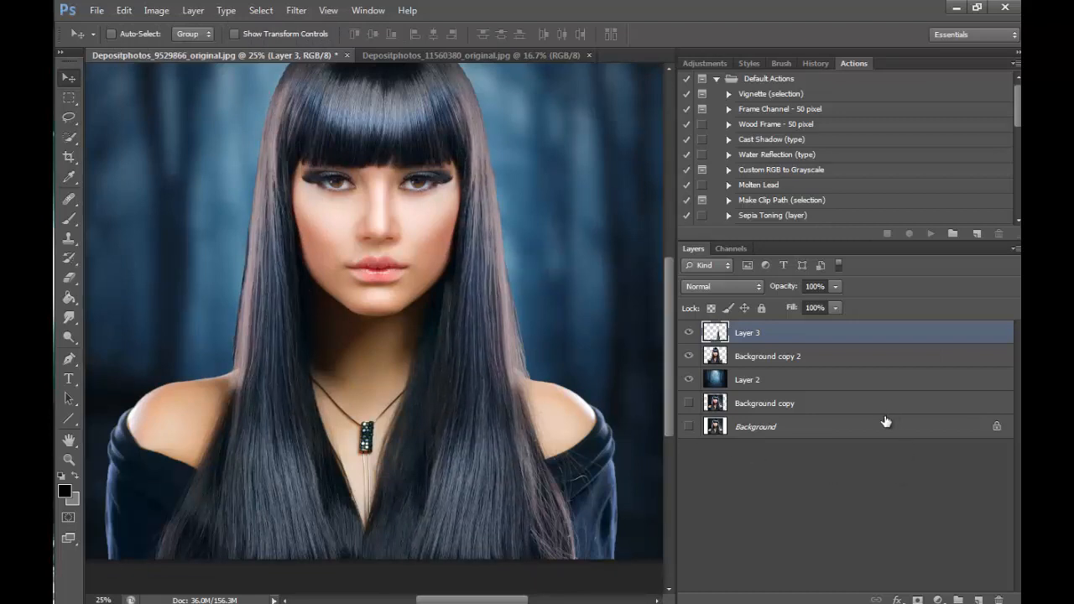
pyautogui.press('e')
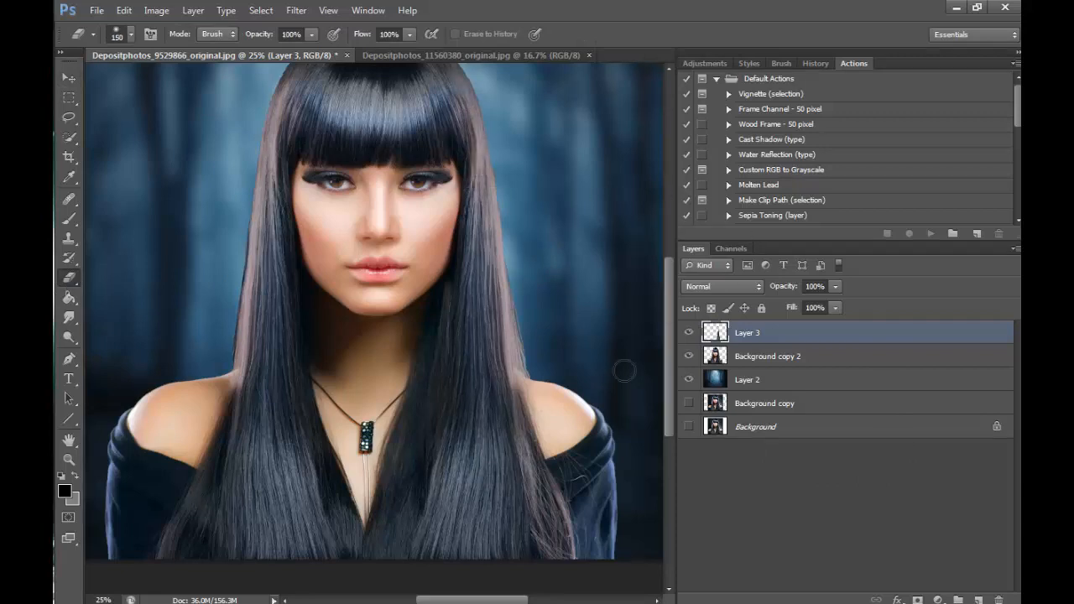
pyautogui.moveTo(513, 356); pyautogui.dragTo(533, 454)
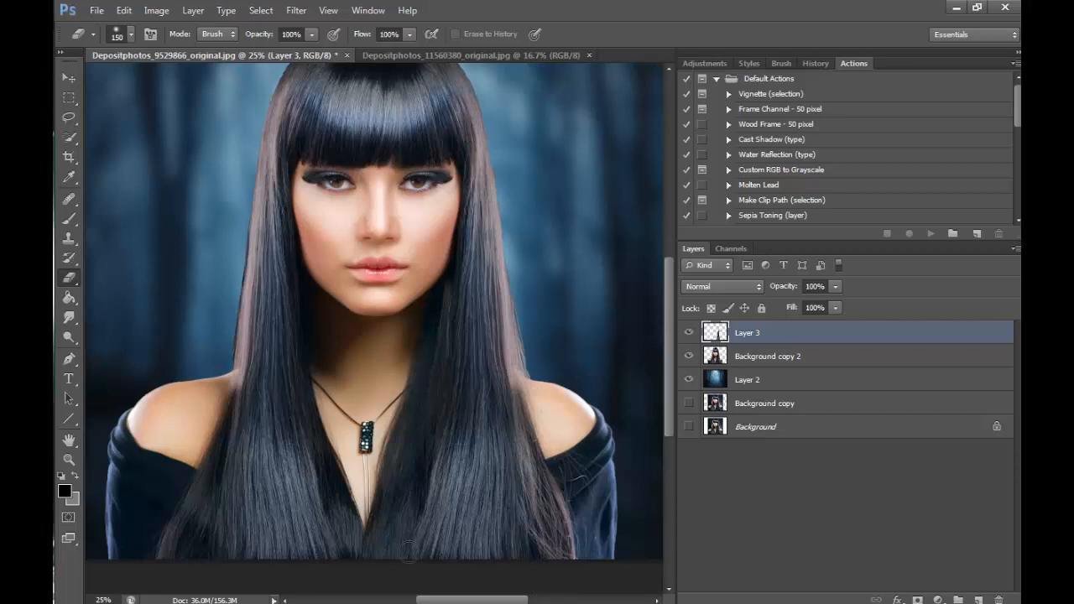
# - Compare the portrait with and without Layer 3, and merge it down into Background copy 2
pyautogui.click(690, 332)
pyautogui.click(689, 332)
pyautogui.click(689, 332)
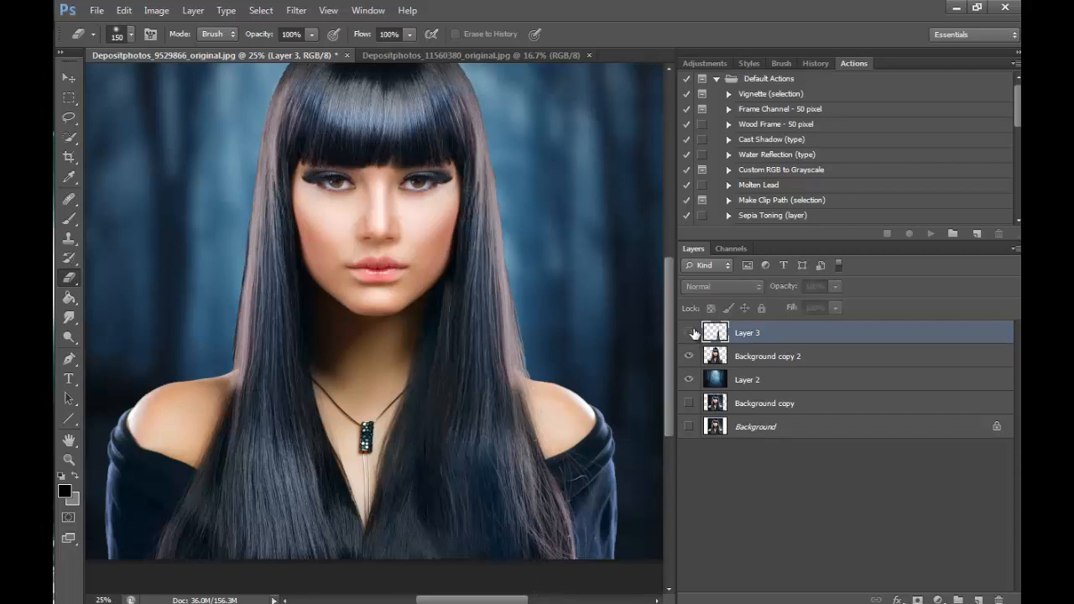
pyautogui.click(691, 333)
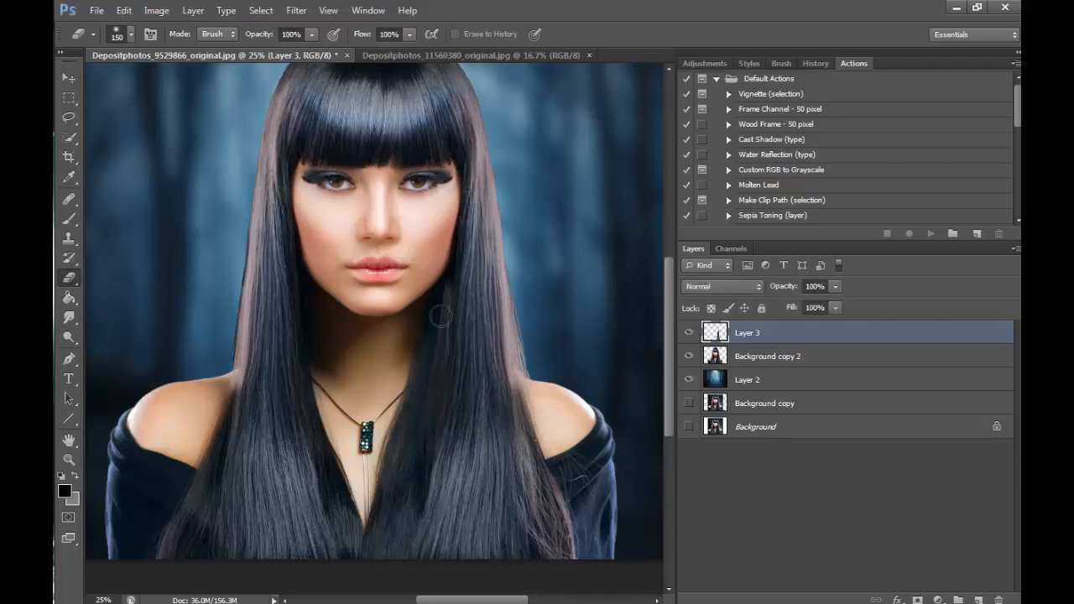
pyautogui.click(689, 333)
pyautogui.click(690, 332)
pyautogui.click(690, 332)
pyautogui.click(689, 332)
pyautogui.click(192, 10)
pyautogui.click(344, 464)
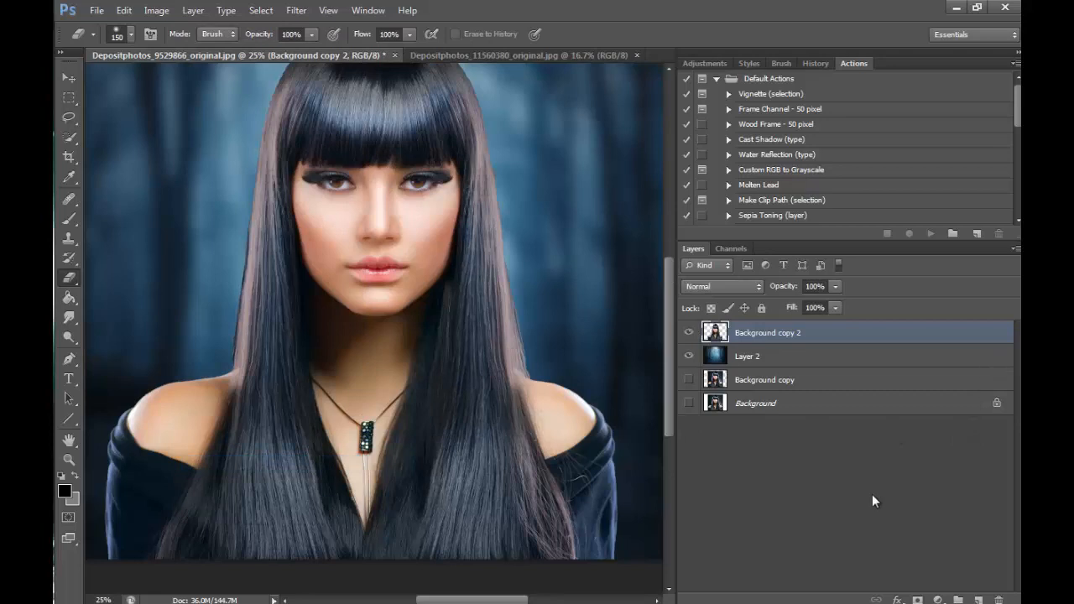
# - Lasso the long hair lengths on both sides of the face down to the image's lower edge as one selection
pyautogui.click(69, 459)
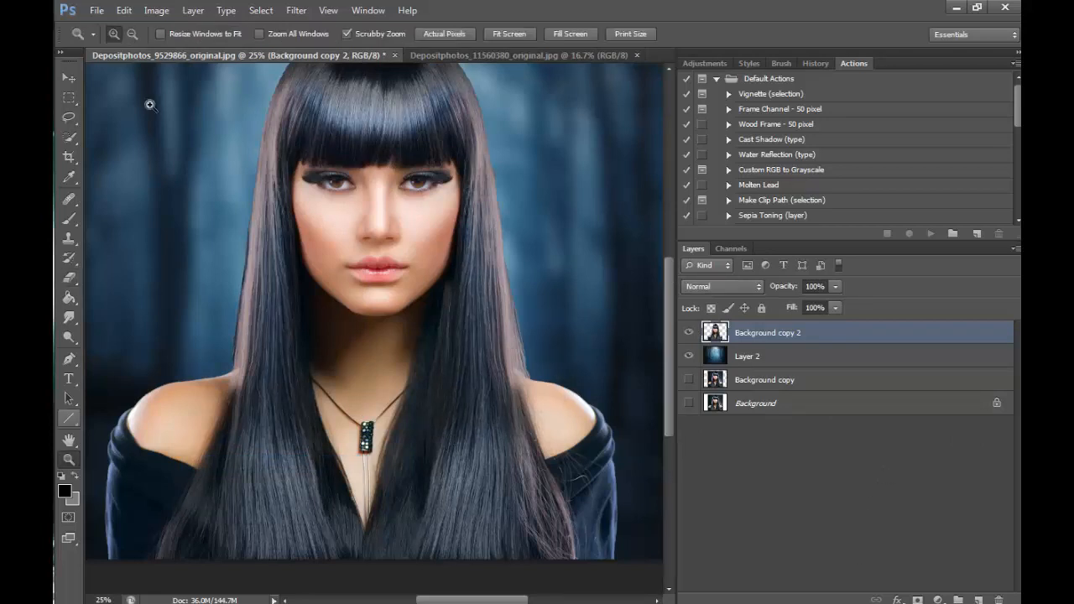
pyautogui.click(132, 34)
pyautogui.click(517, 328)
pyautogui.click(516, 328)
pyautogui.click(517, 328)
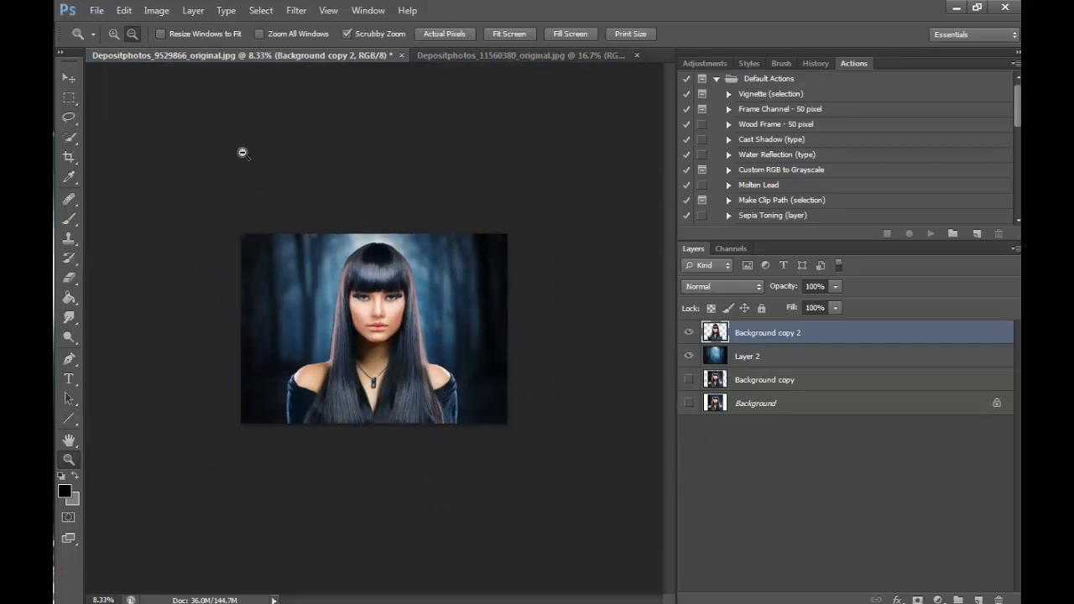
pyautogui.click(114, 33)
pyautogui.click(420, 461)
pyautogui.click(419, 460)
pyautogui.click(419, 452)
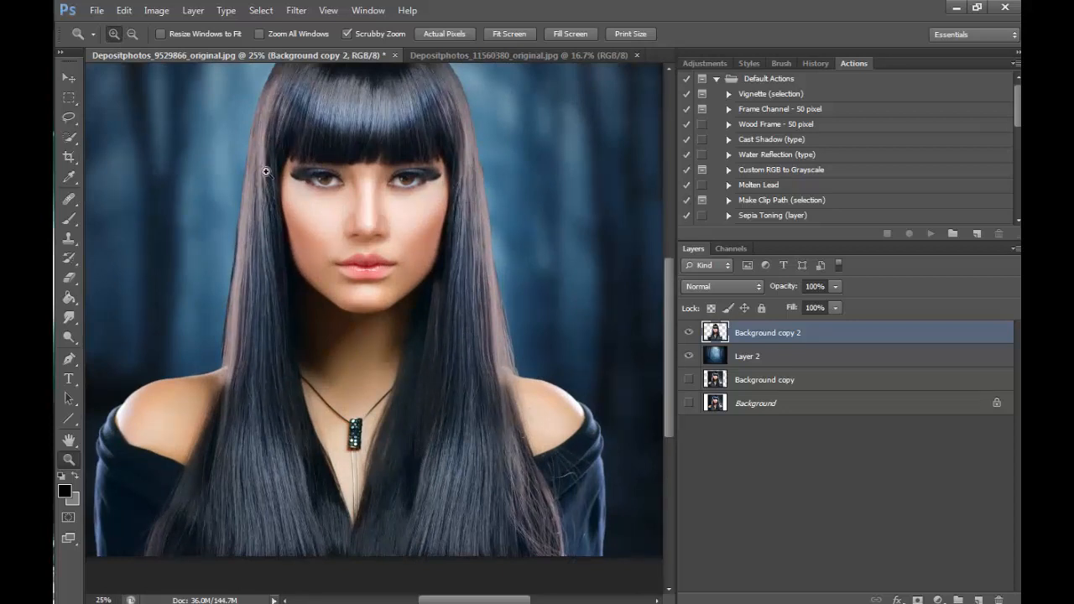
pyautogui.press('l')
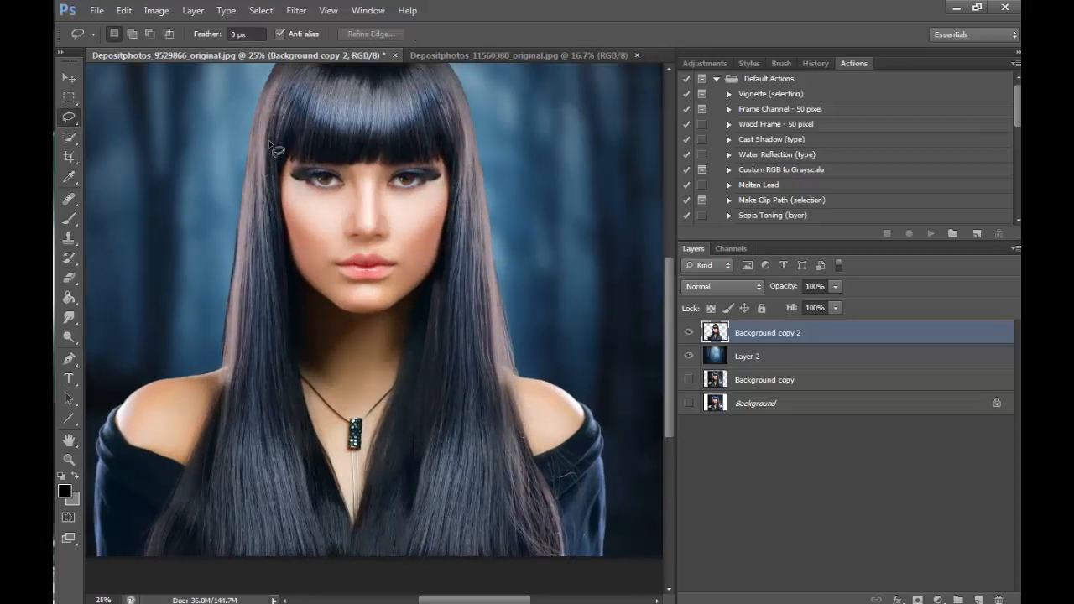
pyautogui.moveTo(266, 214)
pyautogui.mouseDown()
pyautogui.moveTo(272, 331)
pyautogui.moveTo(297, 471)
pyautogui.mouseUp()
pyautogui.moveTo(239, 594)
pyautogui.mouseDown()
pyautogui.moveTo(240, 354)
pyautogui.moveTo(273, 125)
pyautogui.mouseUp()
pyautogui.moveTo(461, 160)
pyautogui.mouseDown()
pyautogui.moveTo(417, 570)
pyautogui.moveTo(506, 424)
pyautogui.mouseUp()
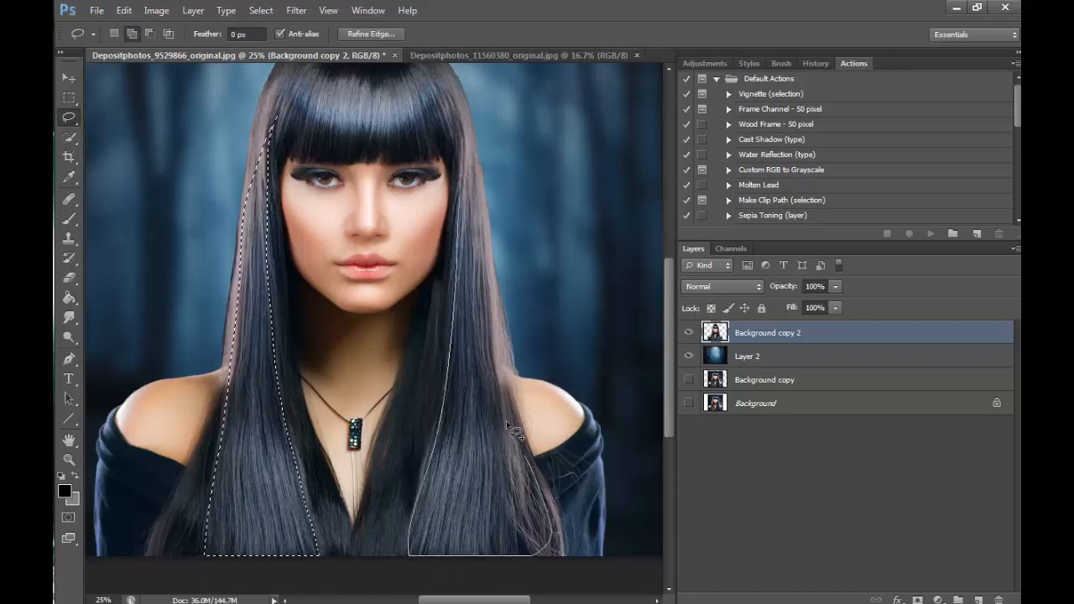
pyautogui.moveTo(459, 141); pyautogui.dragTo(462, 143)
# - Feather the two-part hair selection by 80 pixels
pyautogui.rightClick(459, 139)
pyautogui.click(511, 180)
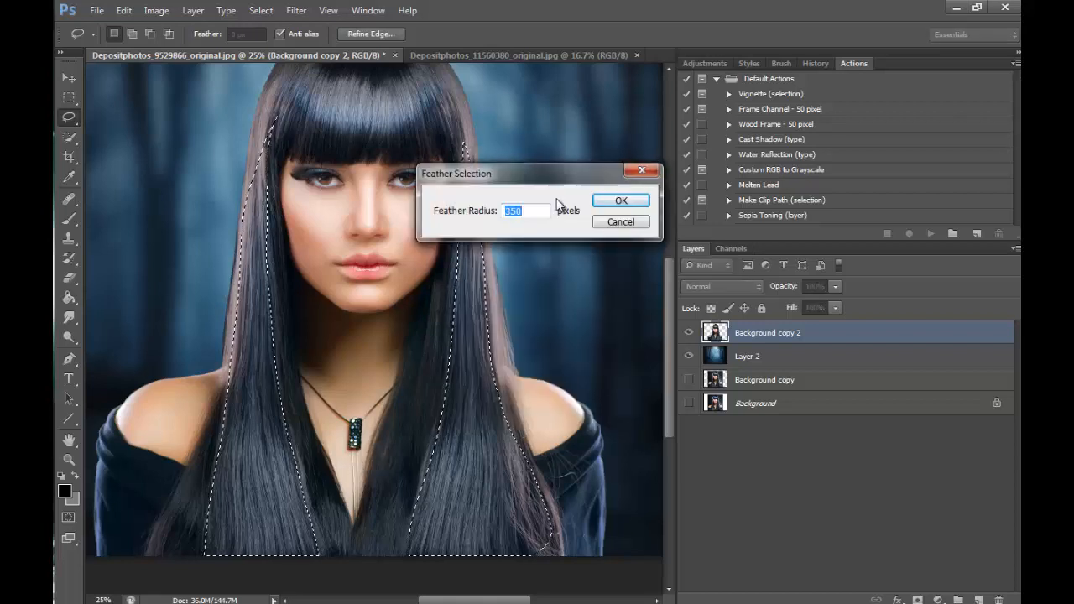
pyautogui.write('80')
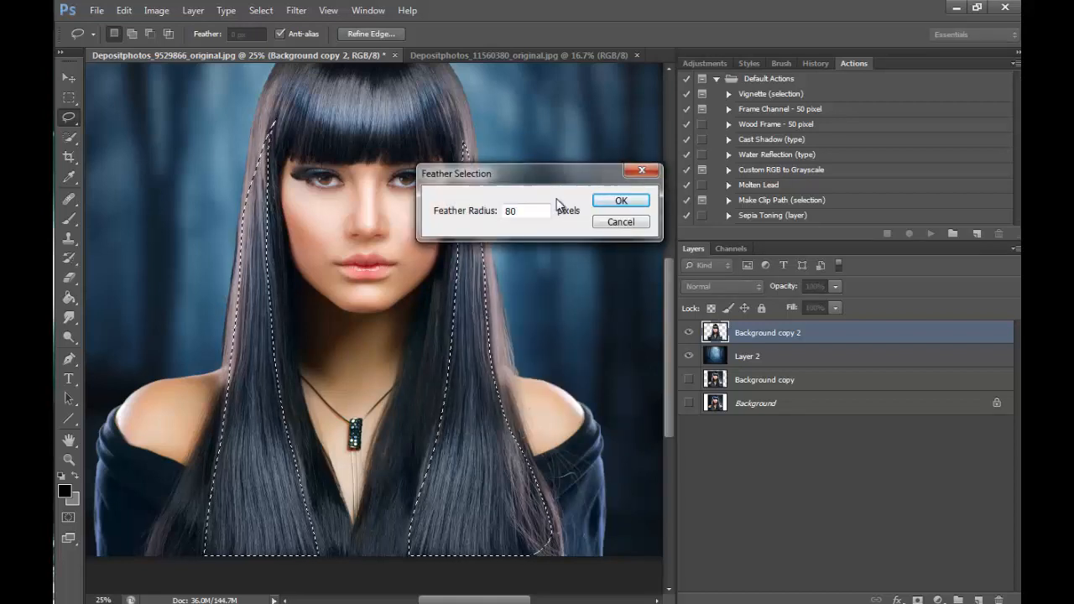
pyautogui.press('Return')
# - Darken the selected hair lengths with a Brightness of -59, and clear the selection
pyautogui.click(156, 10)
pyautogui.moveTo(252, 49)
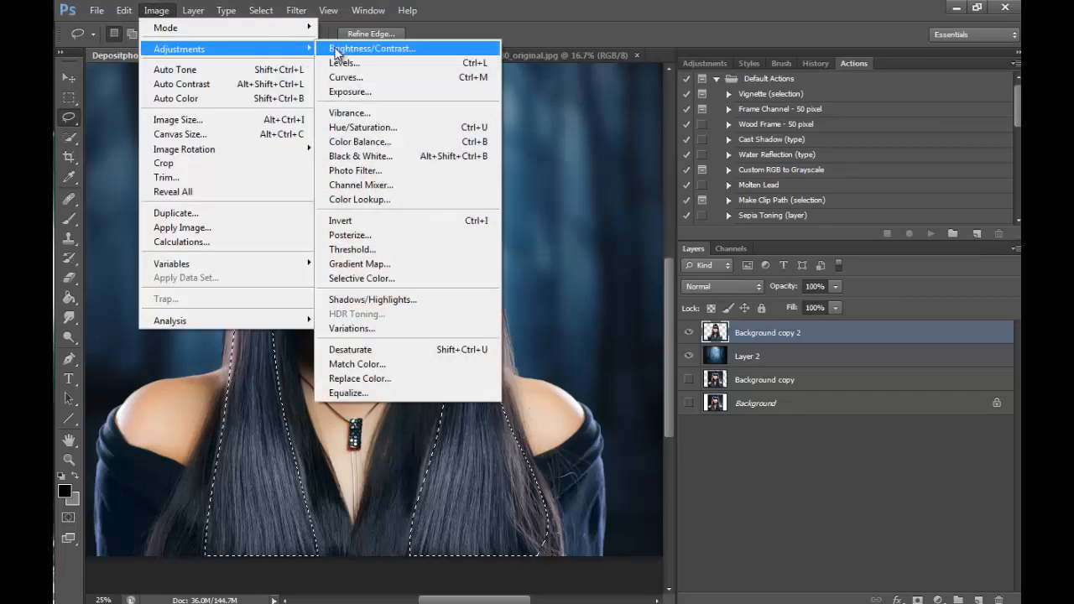
pyautogui.click(336, 49)
pyautogui.moveTo(699, 209); pyautogui.dragTo(670, 218)
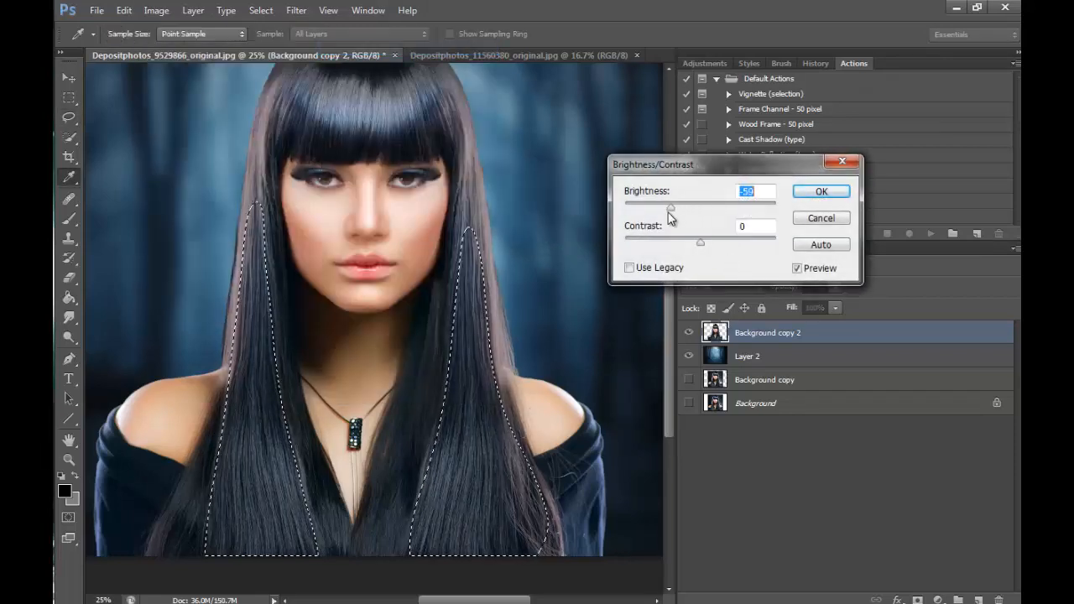
pyautogui.click(821, 192)
pyautogui.press('l')
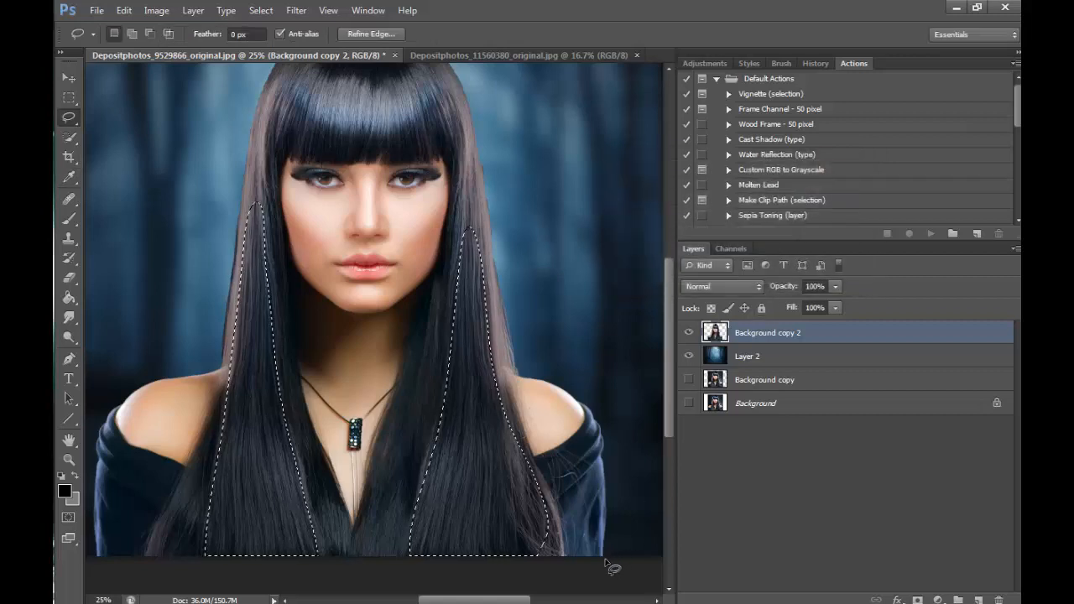
pyautogui.hotkey('ctrl', 'd')
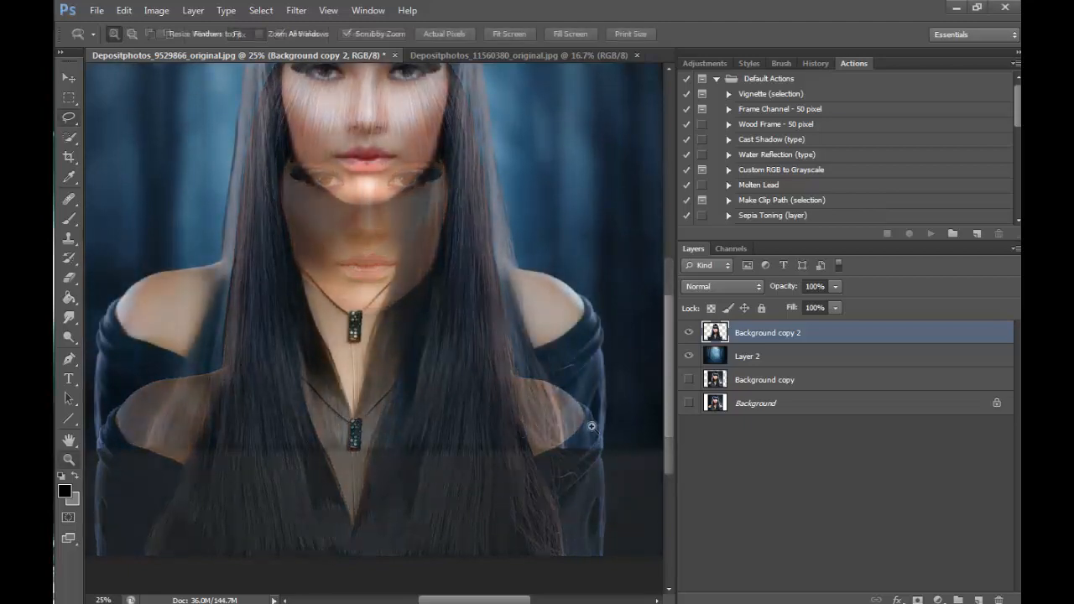
# - Remove the white fleck and long stray hairs from the lower sleeve on the image's right side with the content-aware Spot Healing Brush
pyautogui.moveTo(453, 160); pyautogui.dragTo(490, 156)
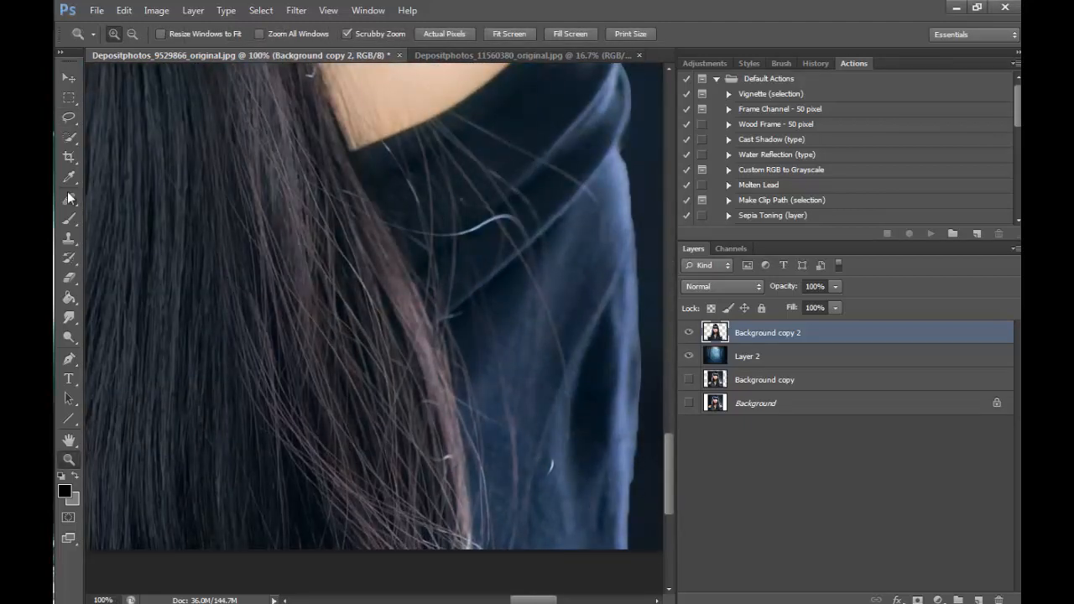
pyautogui.click(69, 197)
pyautogui.click(126, 198)
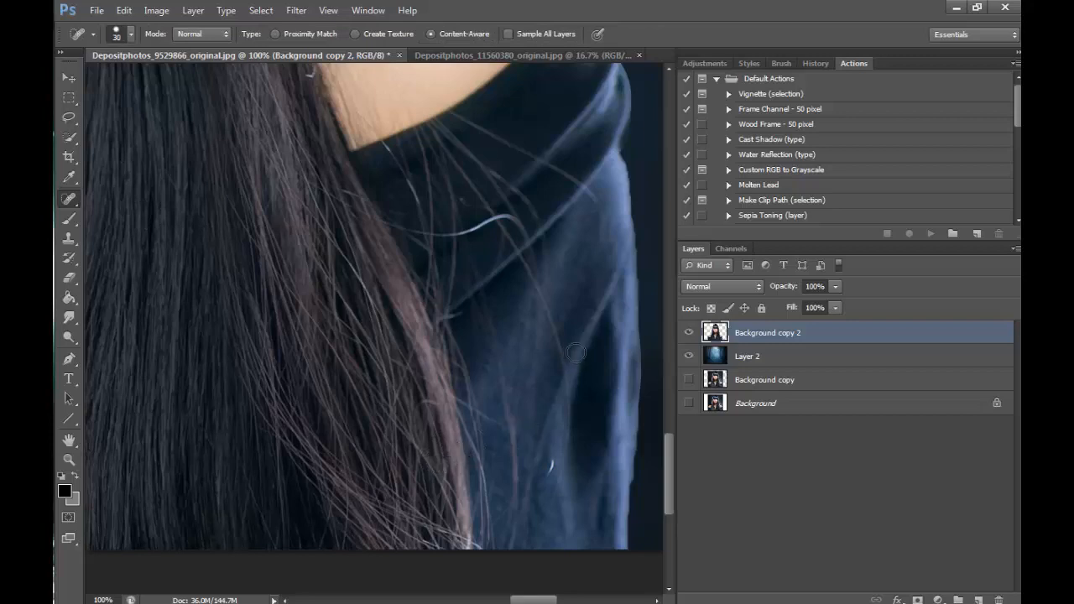
pyautogui.moveTo(554, 455); pyautogui.dragTo(547, 478)
pyautogui.moveTo(567, 431); pyautogui.dragTo(532, 549)
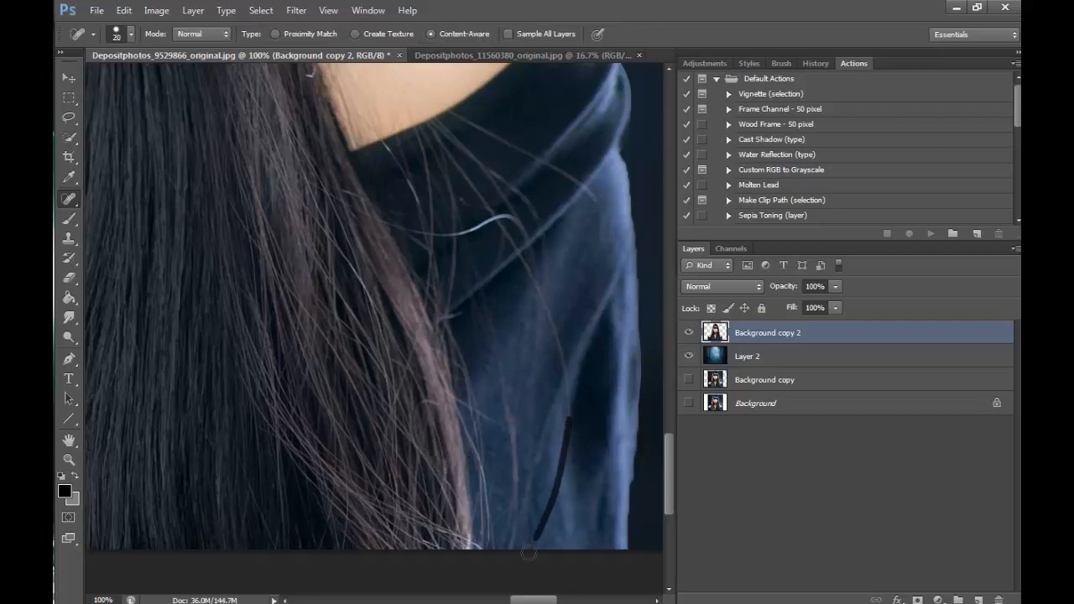
pyautogui.moveTo(565, 373); pyautogui.dragTo(576, 431)
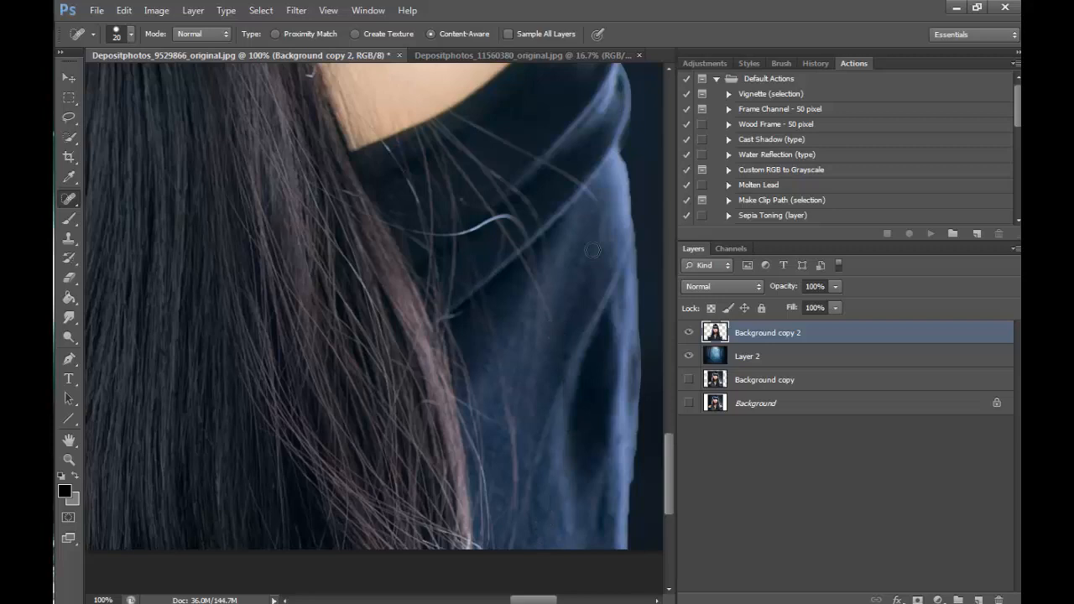
pyautogui.rightClick(75, 199)
pyautogui.click(155, 197)
pyautogui.moveTo(523, 265)
pyautogui.mouseDown()
pyautogui.moveTo(558, 346)
pyautogui.moveTo(504, 395)
pyautogui.moveTo(515, 535)
pyautogui.mouseUp()
pyautogui.moveTo(513, 477); pyautogui.dragTo(517, 546)
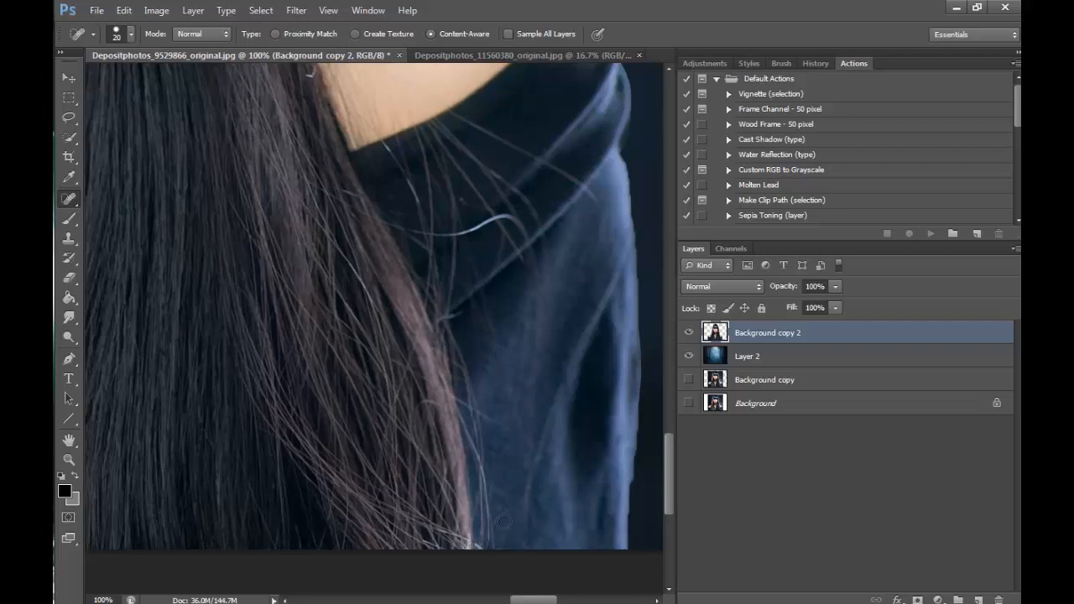
# - Spot-heal the stray hairs crossing the folded neckline of the garment on the image's right side
pyautogui.moveTo(474, 226); pyautogui.dragTo(530, 248)
pyautogui.moveTo(463, 178); pyautogui.dragTo(512, 240)
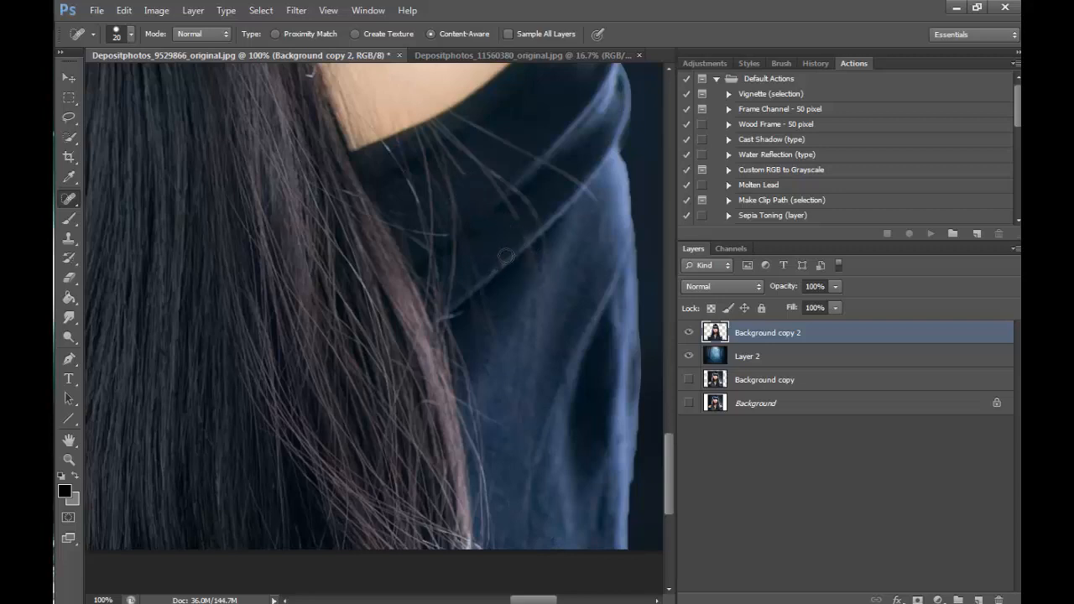
pyautogui.moveTo(489, 175)
pyautogui.mouseDown()
pyautogui.moveTo(515, 222)
pyautogui.moveTo(520, 192)
pyautogui.moveTo(536, 221)
pyautogui.mouseUp()
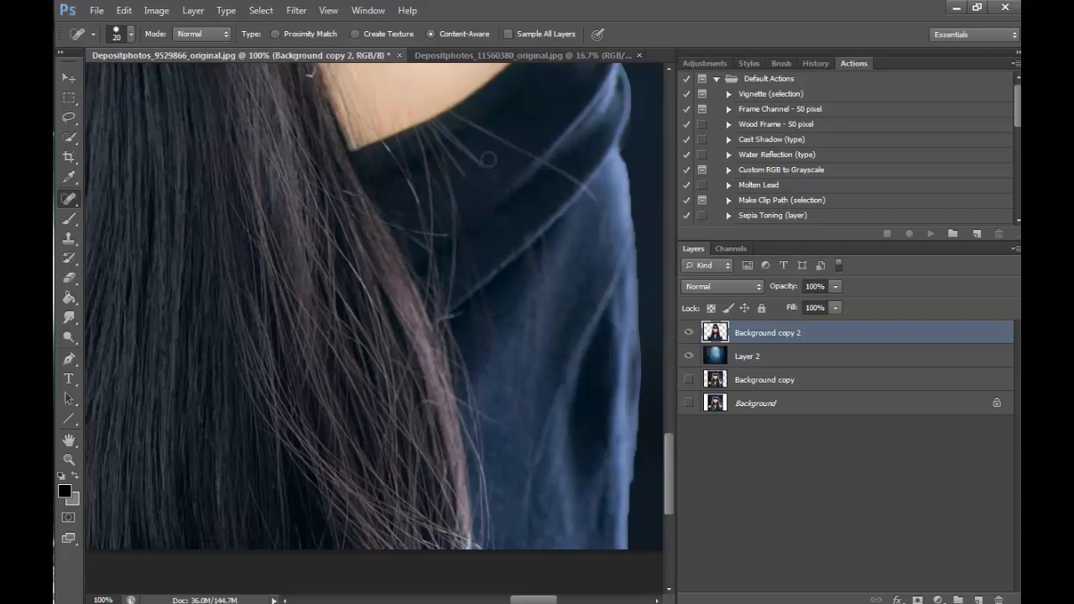
pyautogui.moveTo(482, 127)
pyautogui.mouseDown()
pyautogui.moveTo(569, 182)
pyautogui.moveTo(606, 240)
pyautogui.mouseUp()
pyautogui.moveTo(587, 185)
pyautogui.mouseDown()
pyautogui.moveTo(611, 220)
pyautogui.moveTo(574, 173)
pyautogui.moveTo(589, 203)
pyautogui.mouseUp()
pyautogui.moveTo(465, 117)
pyautogui.mouseDown()
pyautogui.moveTo(502, 140)
pyautogui.moveTo(458, 146)
pyautogui.moveTo(467, 175)
pyautogui.moveTo(474, 133)
pyautogui.mouseUp()
pyautogui.moveTo(536, 221); pyautogui.dragTo(530, 269)
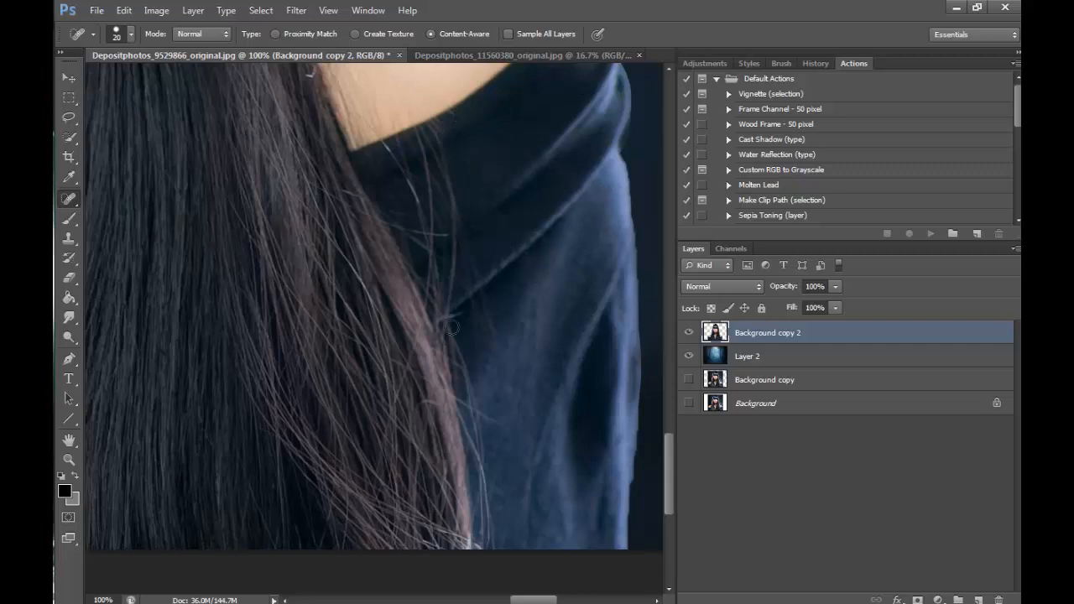
# - Clean the remaining hairs below the bare shoulder on the dark neckline fold with the Healing Brush, using sampled fabric
pyautogui.scroll(3, 561, 191)
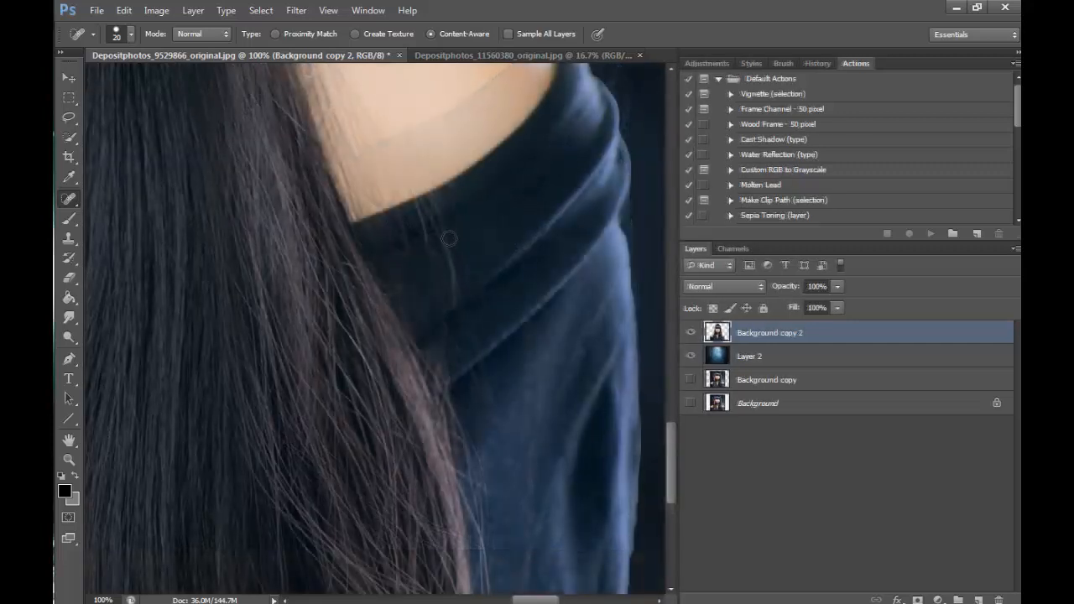
pyautogui.rightClick(69, 205)
pyautogui.click(123, 212)
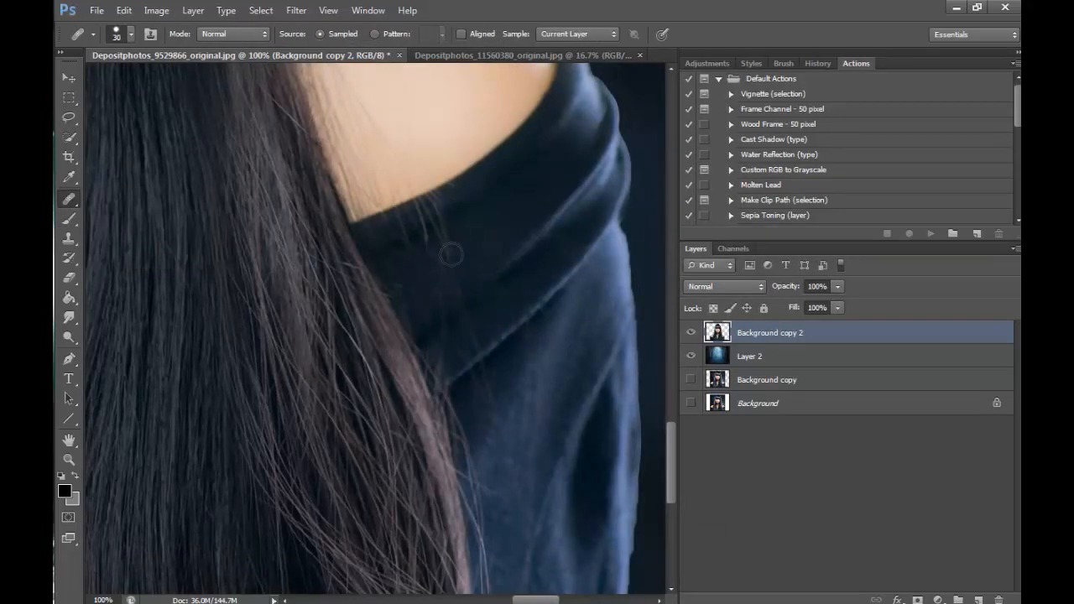
pyautogui.moveTo(452, 255)
pyautogui.mouseDown()
pyautogui.moveTo(445, 287)
pyautogui.moveTo(488, 246)
pyautogui.moveTo(427, 267)
pyautogui.moveTo(485, 224)
pyautogui.moveTo(406, 254)
pyautogui.moveTo(502, 182)
pyautogui.moveTo(397, 244)
pyautogui.moveTo(475, 203)
pyautogui.moveTo(399, 226)
pyautogui.moveTo(496, 189)
pyautogui.mouseUp()
pyautogui.keyDown('alt'); pyautogui.click(489, 247); pyautogui.keyUp('alt')
pyautogui.keyDown('alt'); pyautogui.click(485, 225); pyautogui.keyUp('alt')
pyautogui.keyDown('alt'); pyautogui.click(462, 198); pyautogui.keyUp('alt')
pyautogui.keyDown('alt'); pyautogui.click(505, 218); pyautogui.keyUp('alt')
pyautogui.keyDown('alt'); pyautogui.click(475, 203); pyautogui.keyUp('alt')
pyautogui.keyDown('alt'); pyautogui.click(466, 252); pyautogui.keyUp('alt')
pyautogui.moveTo(449, 305); pyautogui.dragTo(454, 286)
pyautogui.keyDown('alt'); pyautogui.click(469, 263); pyautogui.keyUp('alt')
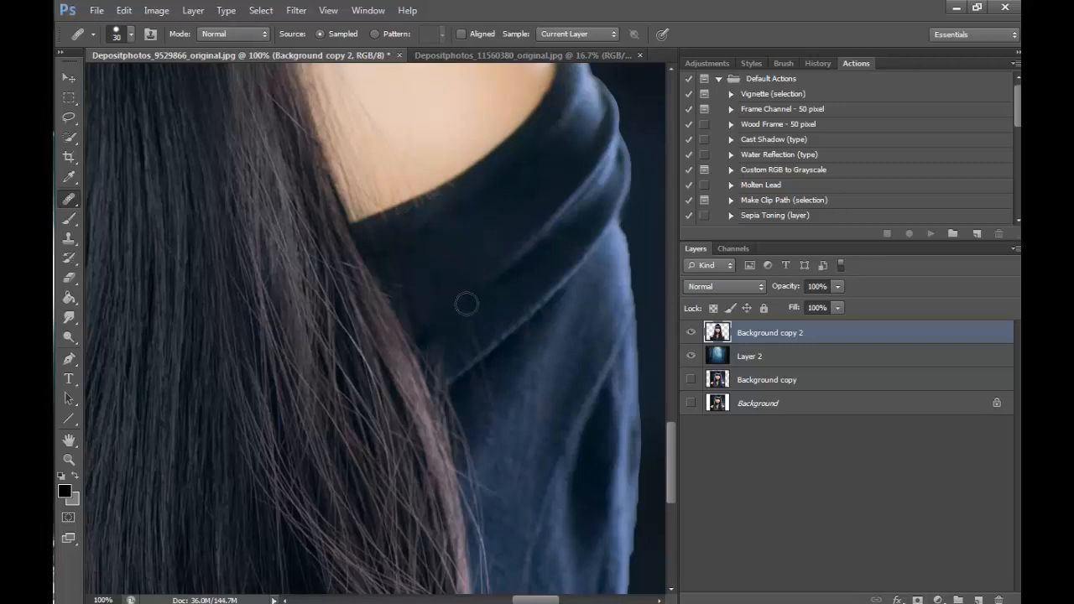
# - Heal the leftover hair traces around the fold's lower edge and the blue sleeve just beneath it
pyautogui.moveTo(467, 337)
pyautogui.mouseDown()
pyautogui.moveTo(470, 261)
pyautogui.moveTo(471, 347)
pyautogui.moveTo(466, 294)
pyautogui.moveTo(460, 338)
pyautogui.mouseUp()
pyautogui.keyDown('alt'); pyautogui.click(471, 262); pyautogui.keyUp('alt')
pyautogui.keyDown('alt'); pyautogui.click(516, 365); pyautogui.keyUp('alt')
pyautogui.moveTo(486, 384)
pyautogui.mouseDown()
pyautogui.moveTo(488, 367)
pyautogui.moveTo(479, 416)
pyautogui.mouseUp()
pyautogui.keyDown('alt'); pyautogui.click(580, 305); pyautogui.keyUp('alt')
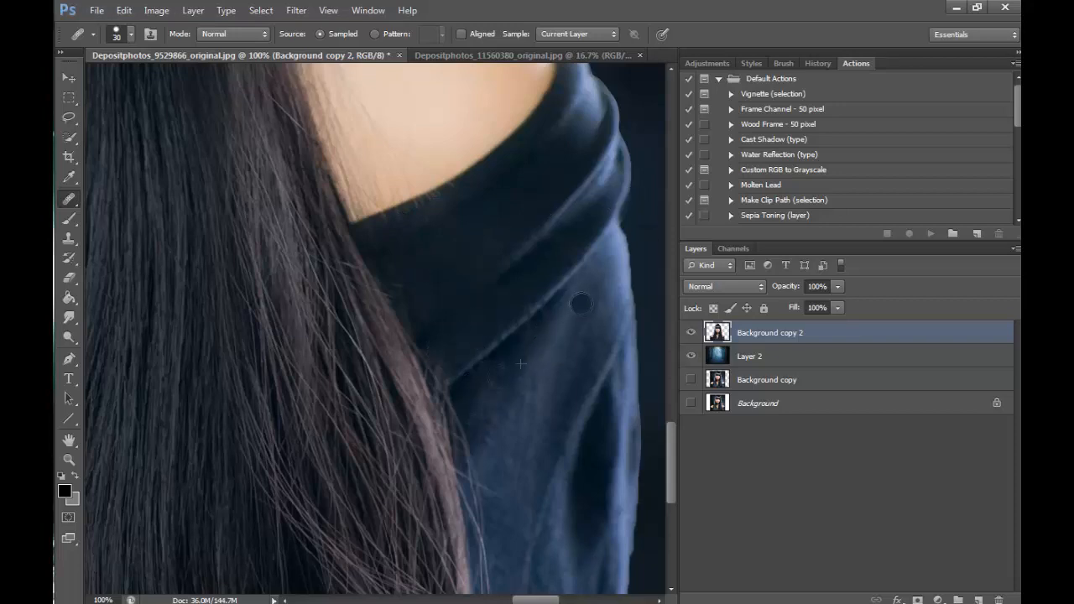
pyautogui.keyDown('alt'); pyautogui.click(451, 311); pyautogui.keyUp('alt')
pyautogui.moveTo(444, 359); pyautogui.dragTo(448, 370)
# - Spot-heal the fine stray hairs on the lower dark sleeve on the image's left side
pyautogui.scroll(3, 672, 463)
pyautogui.press('s')
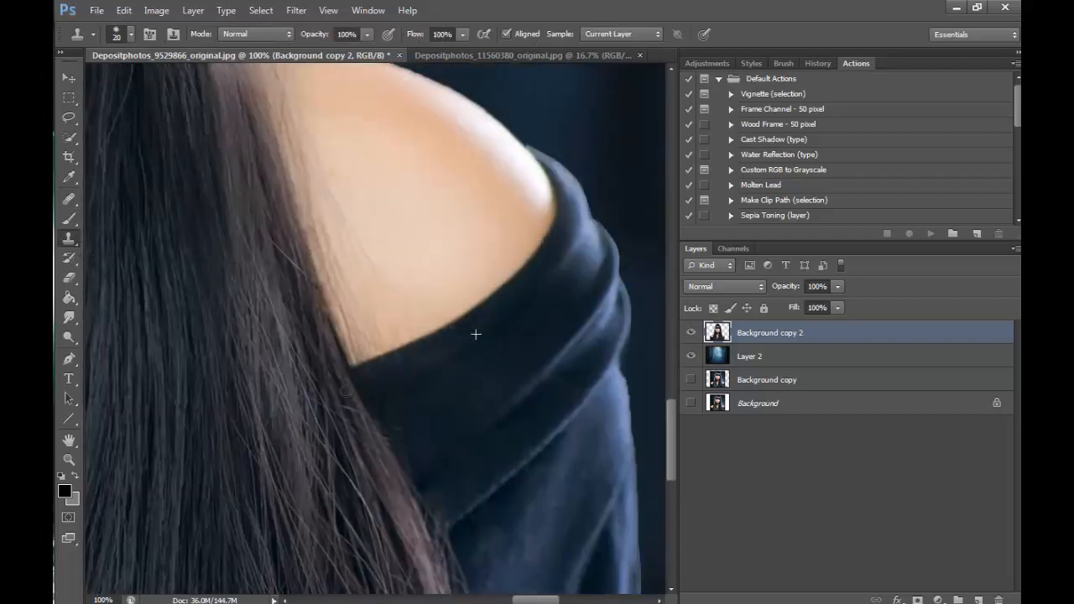
pyautogui.scroll(-3, 520, 304)
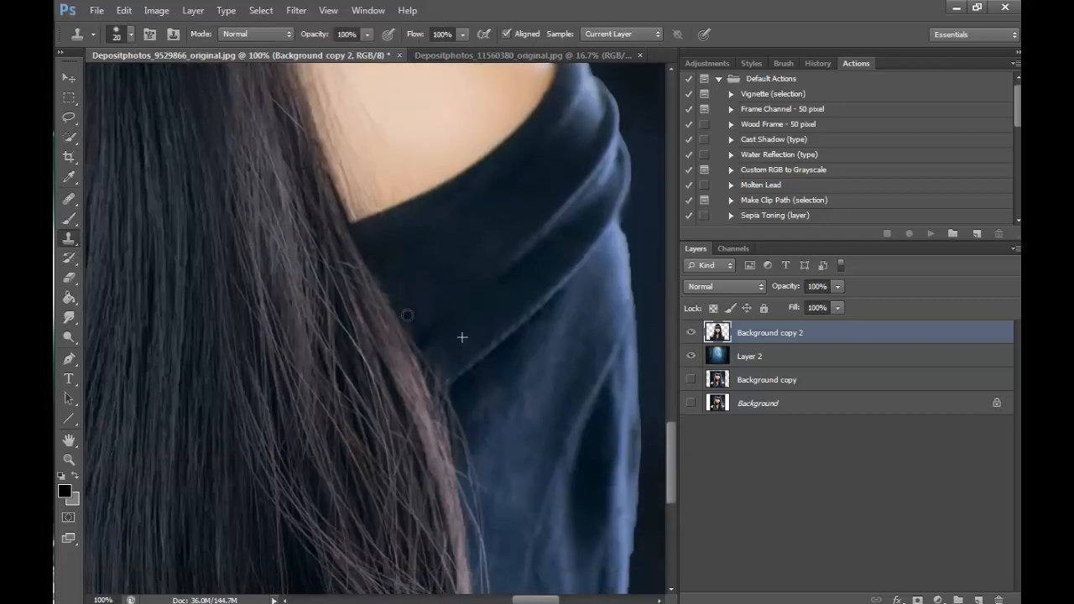
pyautogui.moveTo(670, 460); pyautogui.dragTo(670, 357)
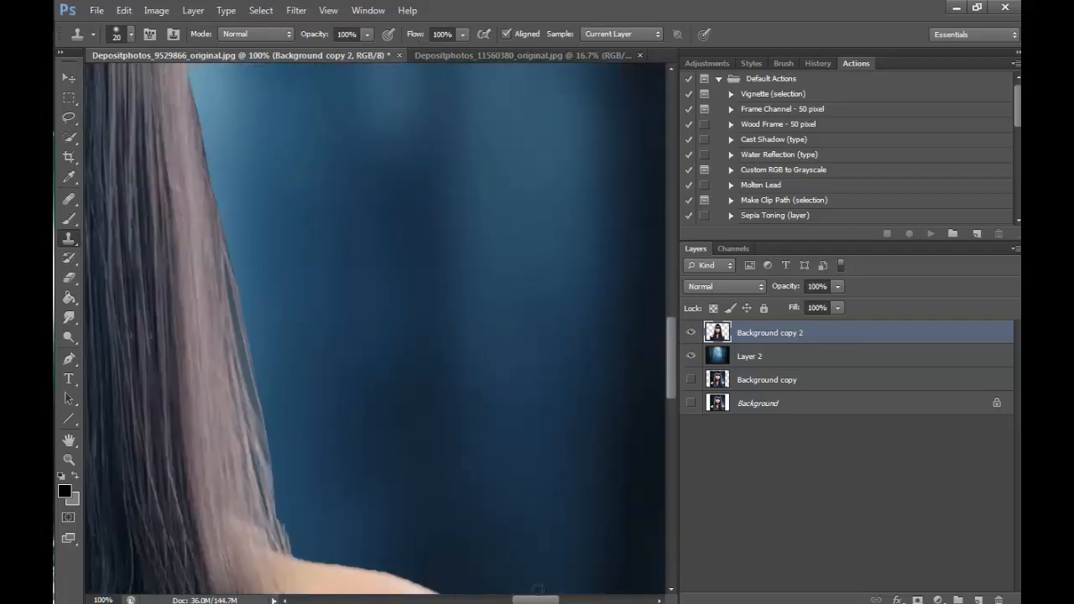
pyautogui.moveTo(535, 600); pyautogui.dragTo(457, 599)
pyautogui.moveTo(669, 339); pyautogui.dragTo(670, 470)
pyautogui.moveTo(457, 599); pyautogui.dragTo(393, 600)
pyautogui.click(69, 199)
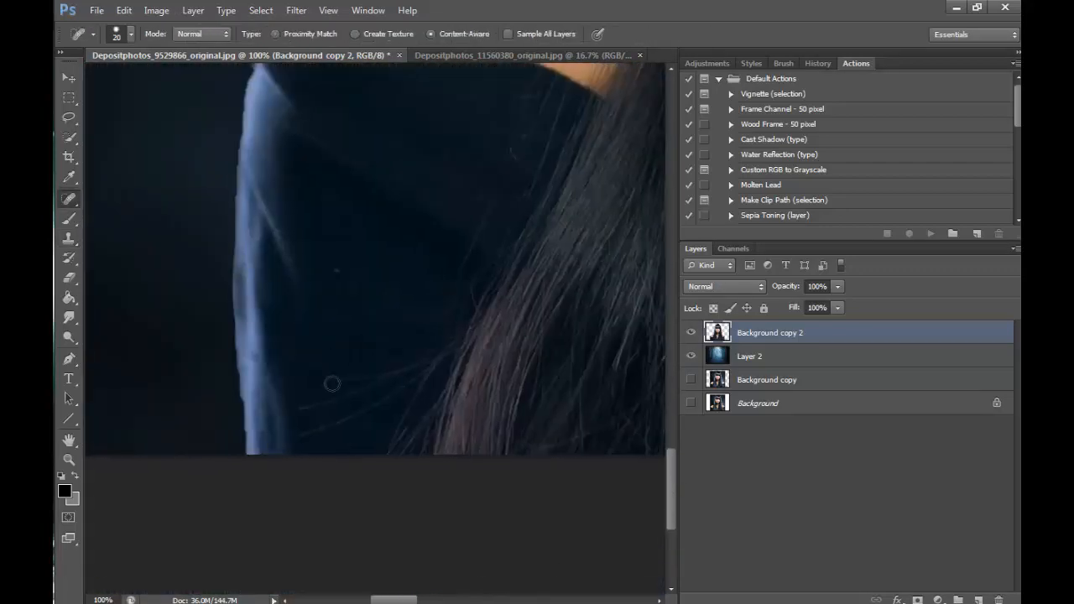
pyautogui.moveTo(332, 384); pyautogui.dragTo(426, 363)
pyautogui.moveTo(303, 436); pyautogui.dragTo(409, 381)
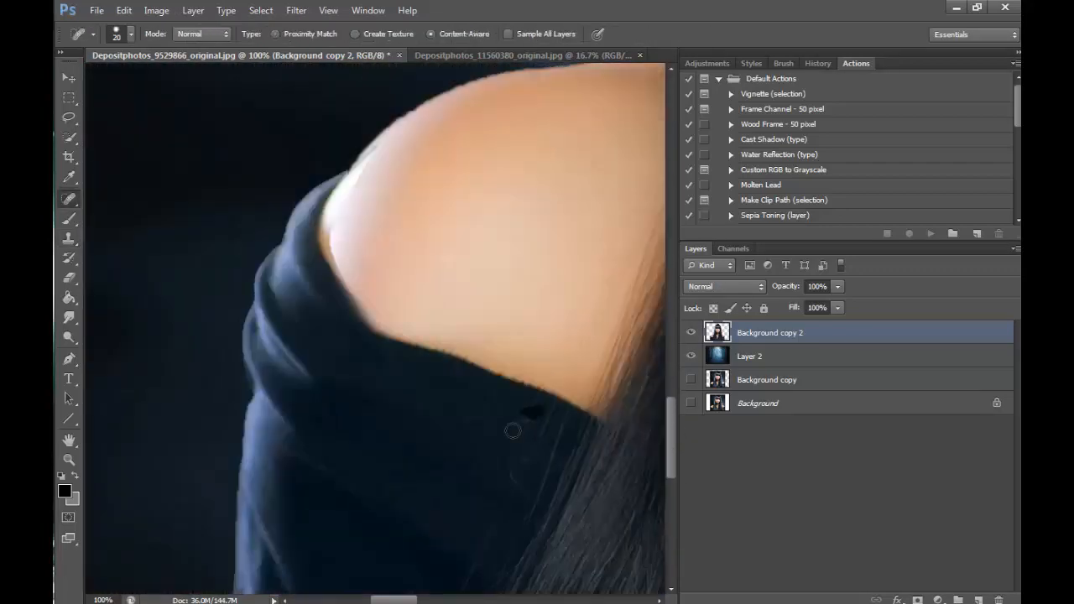
# - Spot-heal the loose hairs sticking out along the hair's outer edge over the blue sleeve on the image's right side
pyautogui.moveTo(670, 423); pyautogui.dragTo(670, 369)
pyautogui.moveTo(398, 600); pyautogui.dragTo(483, 600)
pyautogui.moveTo(670, 388); pyautogui.dragTo(671, 503)
pyautogui.moveTo(495, 600); pyautogui.dragTo(557, 599)
pyautogui.moveTo(671, 489); pyautogui.dragTo(681, 419)
pyautogui.moveTo(197, 366); pyautogui.dragTo(225, 401)
pyautogui.moveTo(670, 404); pyautogui.dragTo(670, 465)
pyautogui.moveTo(391, 376)
pyautogui.mouseDown()
pyautogui.moveTo(436, 409)
pyautogui.moveTo(422, 522)
pyautogui.mouseUp()
pyautogui.moveTo(414, 391); pyautogui.dragTo(416, 441)
pyautogui.moveTo(398, 331); pyautogui.dragTo(406, 400)
pyautogui.moveTo(414, 414); pyautogui.dragTo(428, 522)
# - Clone clean blue sleeve fabric over the remaining flaws beside the hair's outer edge
pyautogui.press('s')
pyautogui.keyDown('alt'); pyautogui.click(410, 374); pyautogui.keyUp('alt')
pyautogui.moveTo(396, 385); pyautogui.dragTo(399, 399)
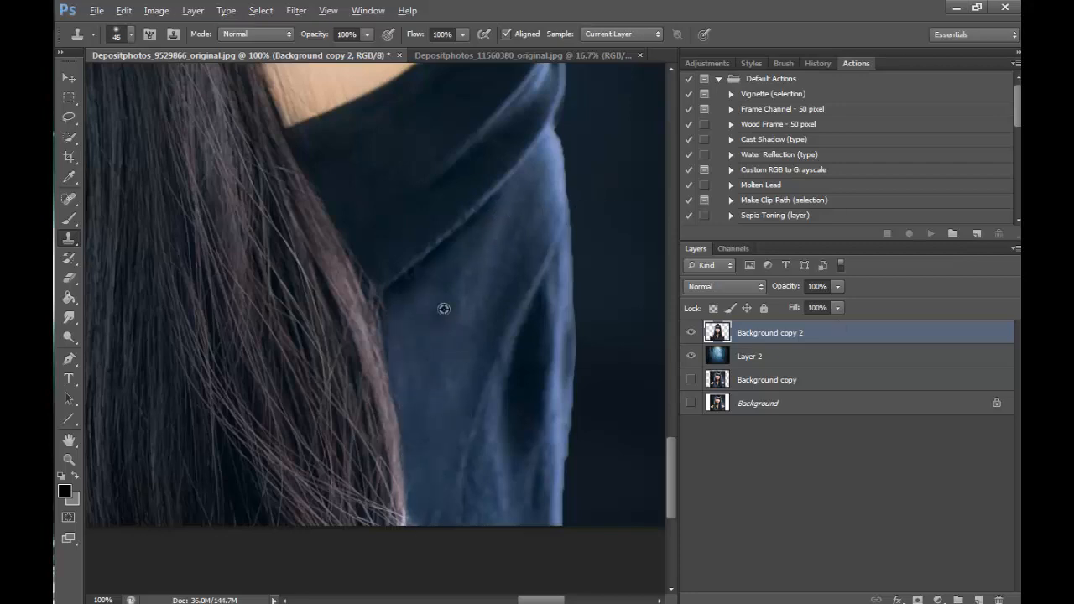
# - Spot-heal the stray hairs crossing the fringe above the eye on the image's left side
pyautogui.moveTo(532, 599)
pyautogui.mouseDown()
pyautogui.moveTo(441, 579)
pyautogui.moveTo(381, 580)
pyautogui.mouseUp()
pyautogui.moveTo(308, 289)
pyautogui.mouseDown()
pyautogui.moveTo(346, 302)
pyautogui.moveTo(344, 293)
pyautogui.mouseUp()
pyautogui.moveTo(674, 454); pyautogui.dragTo(675, 418)
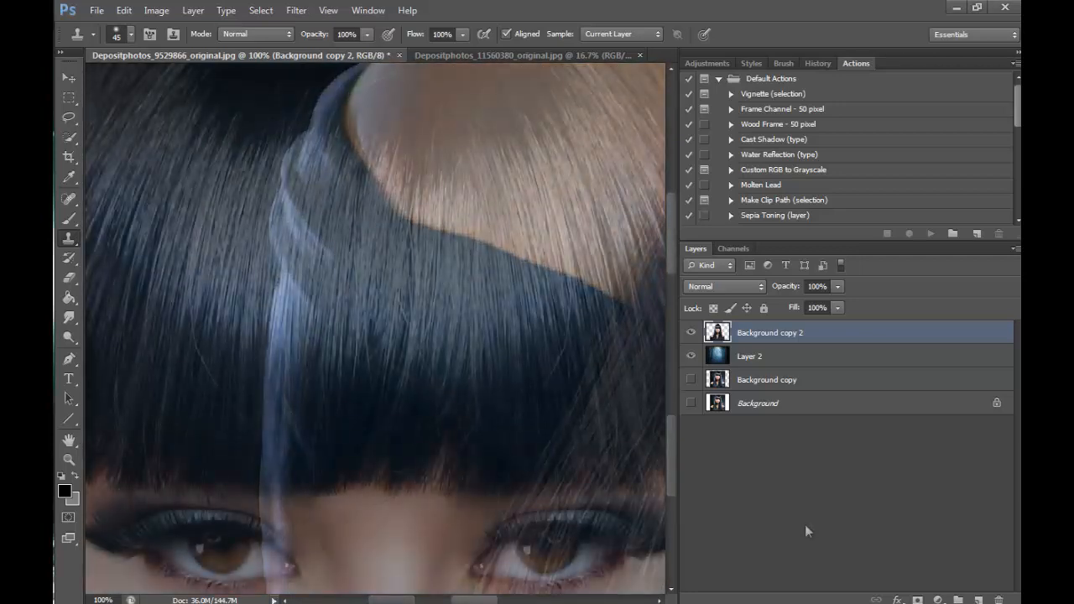
pyautogui.moveTo(75, 195); pyautogui.dragTo(106, 195)
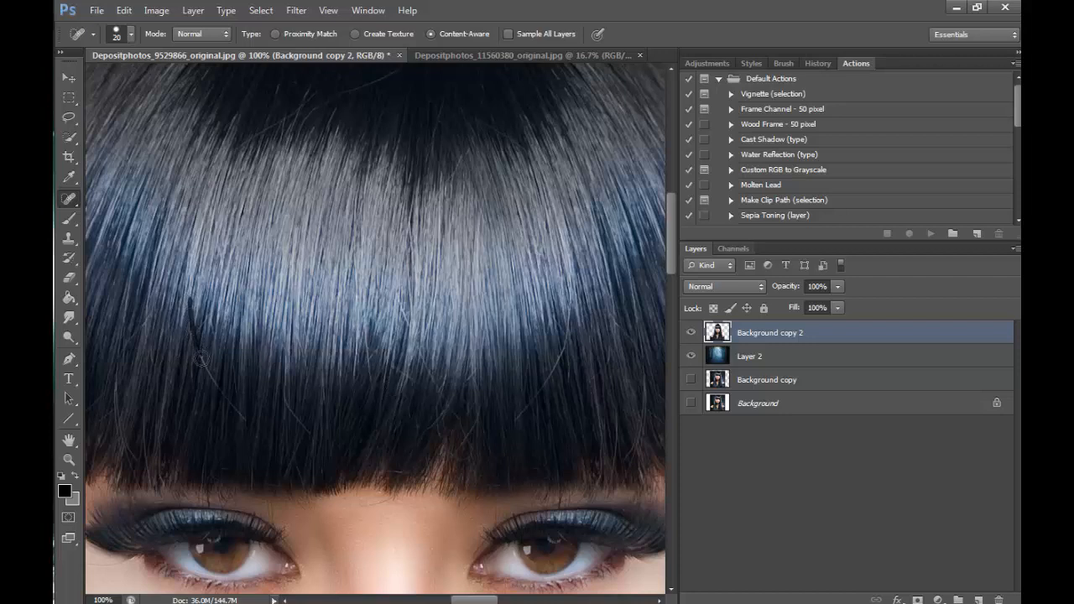
pyautogui.moveTo(215, 384); pyautogui.dragTo(247, 424)
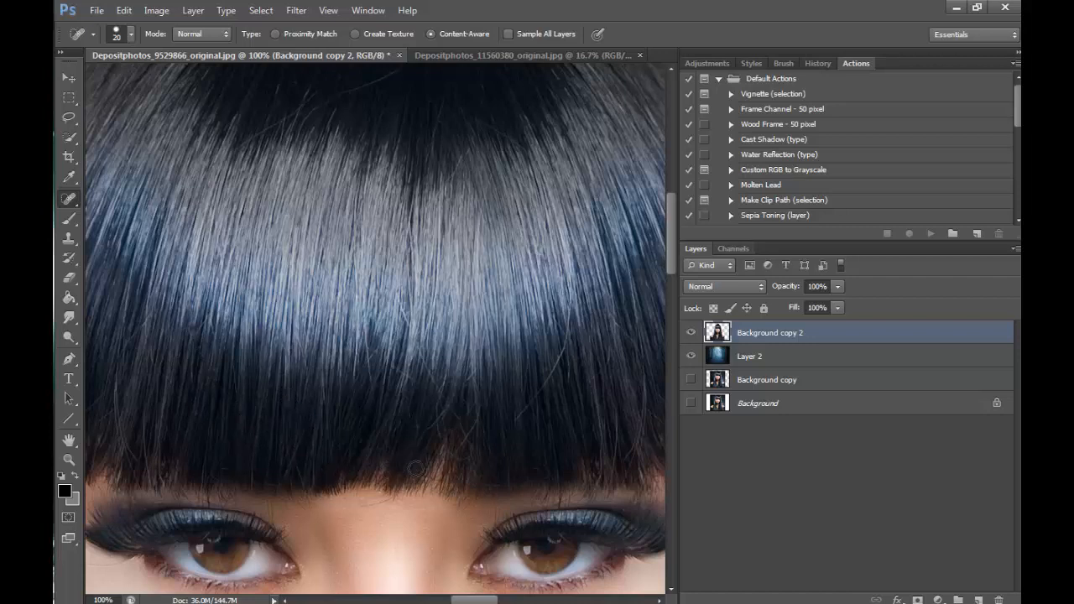
# - Spot-heal the fine flyaway strands along the fringe's outer parts with a 10 px brush
pyautogui.moveTo(474, 600); pyautogui.dragTo(456, 600)
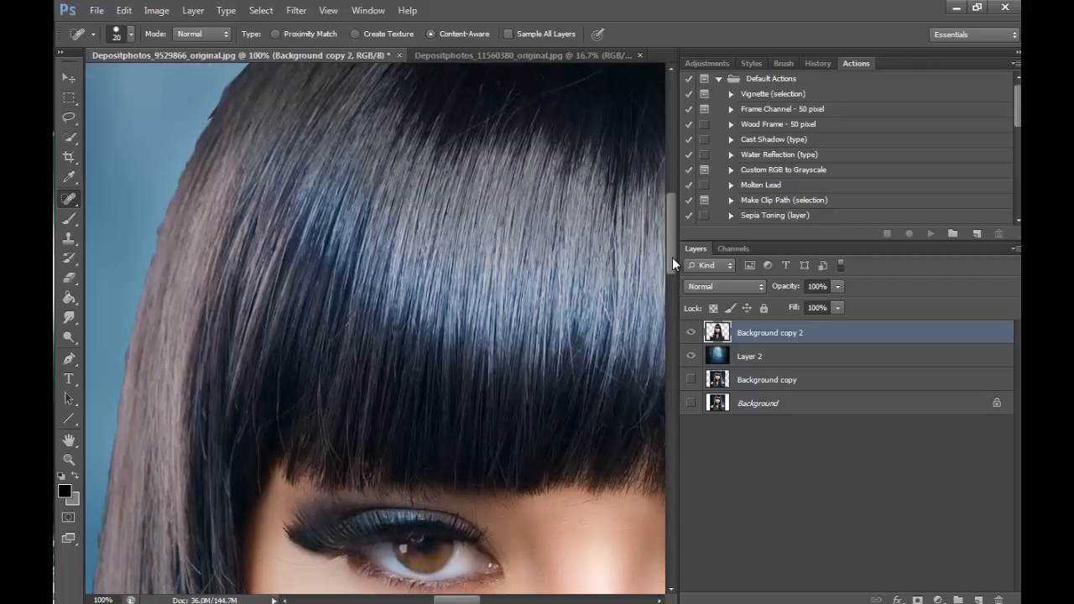
pyautogui.scroll(-5, 669, 243)
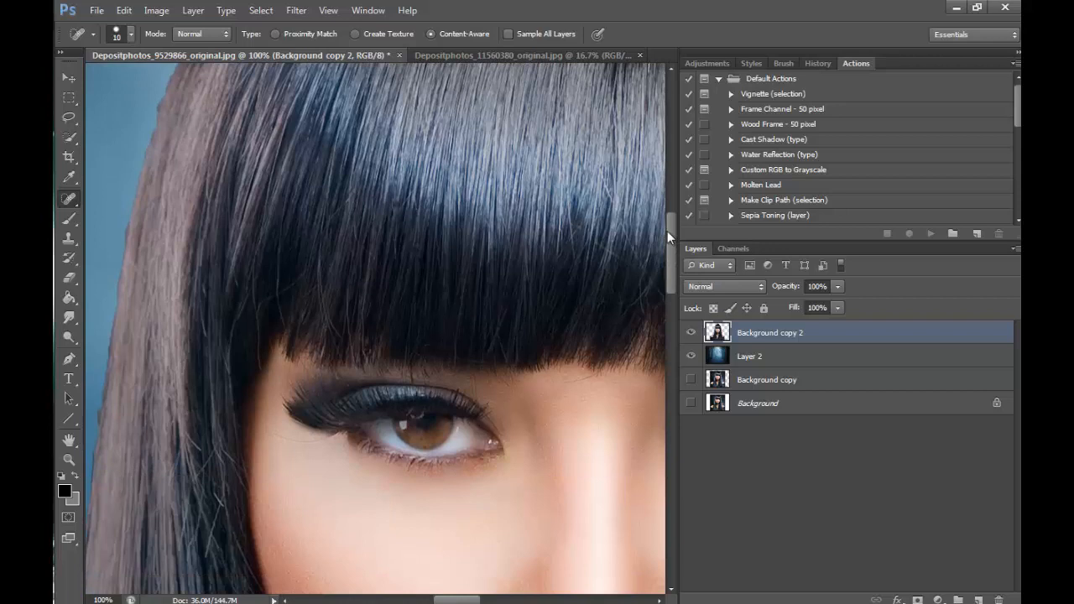
pyautogui.rightClick(70, 198)
pyautogui.click(134, 196)
pyautogui.scroll(-2, 596, 283)
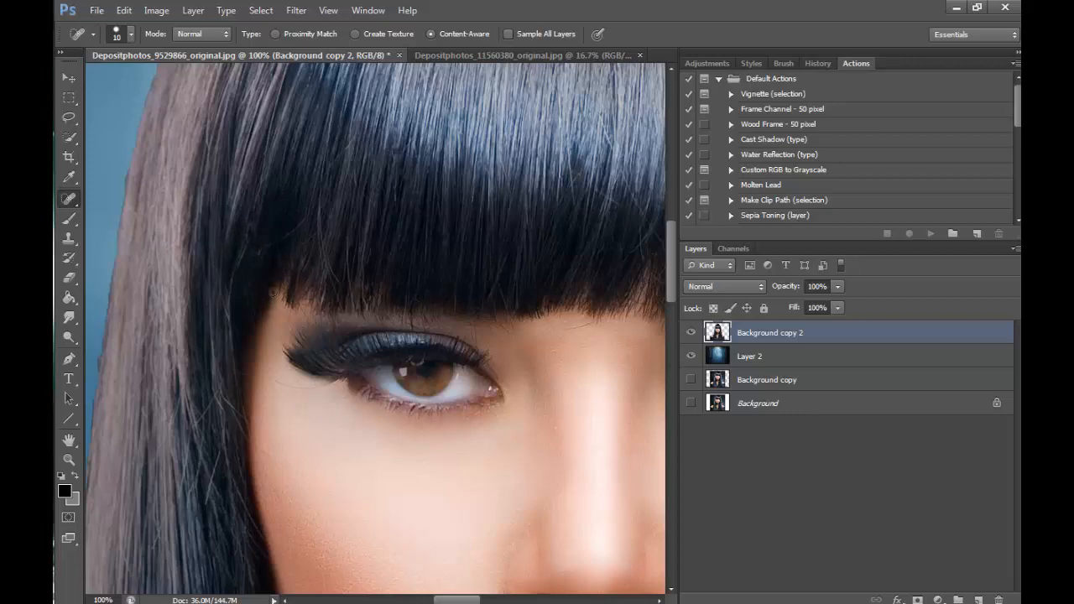
pyautogui.moveTo(457, 598); pyautogui.dragTo(497, 599)
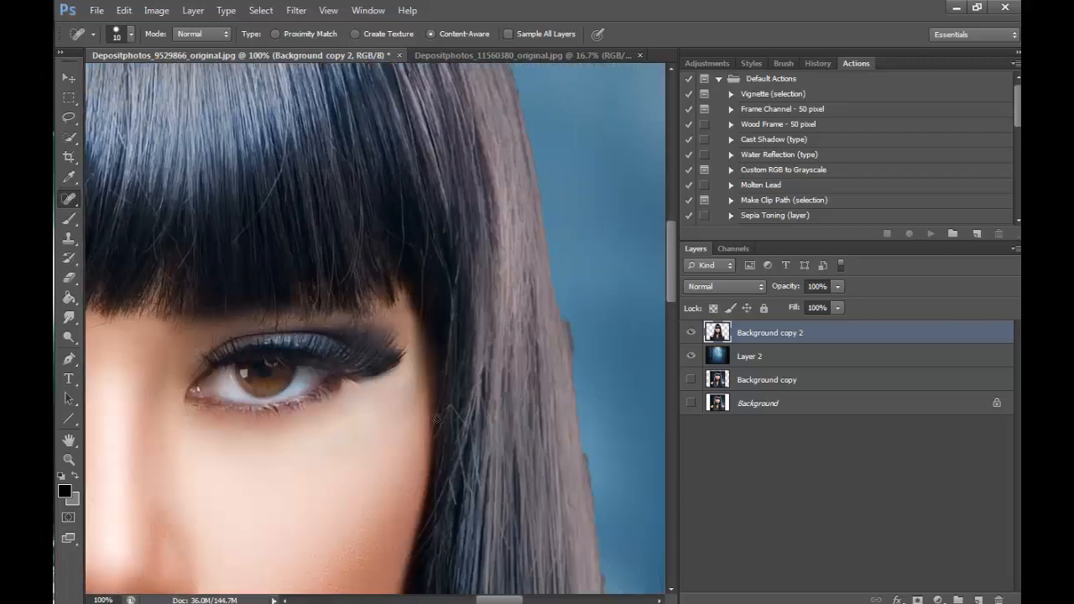
pyautogui.scroll(5, 450, 488)
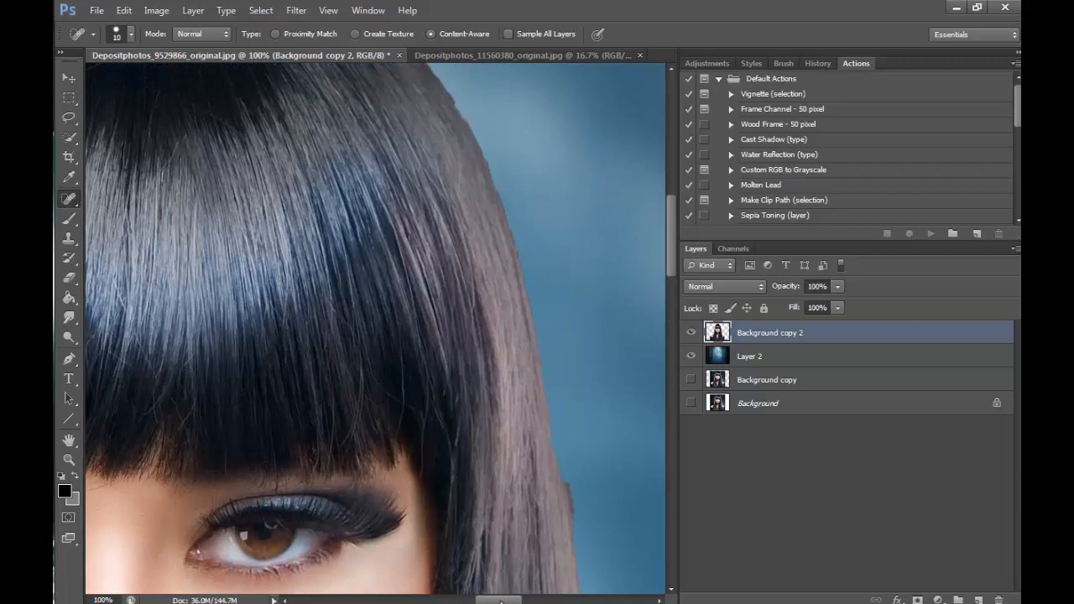
pyautogui.moveTo(501, 601); pyautogui.dragTo(474, 600)
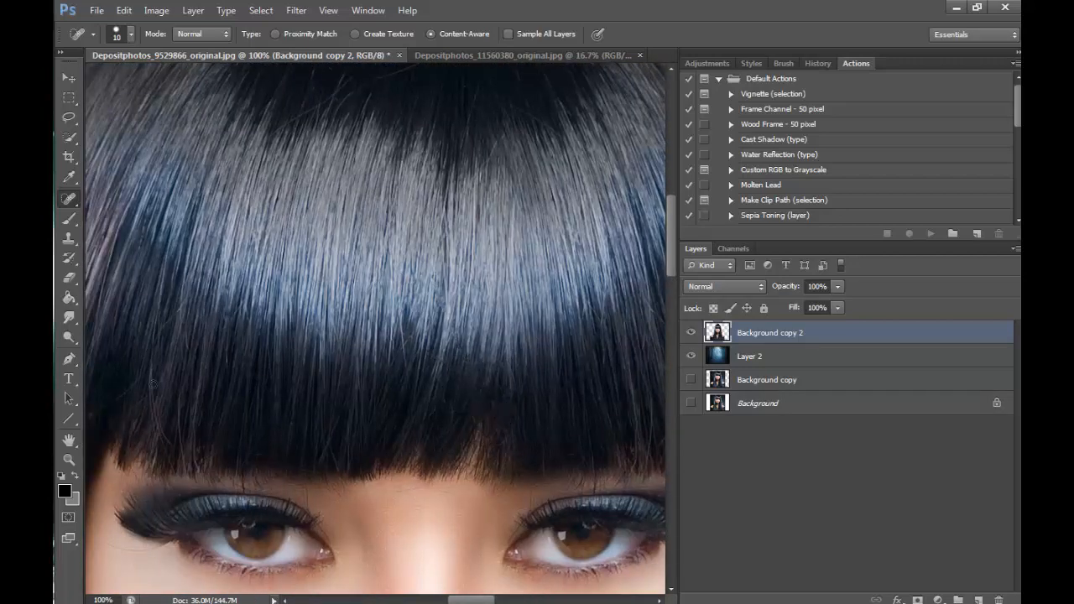
pyautogui.moveTo(153, 384); pyautogui.dragTo(163, 429)
# - Spot-heal the light stray strands in the dark crown area and across the upper fringe
pyautogui.scroll(5, 340, 259)
pyautogui.moveTo(443, 207); pyautogui.dragTo(279, 284)
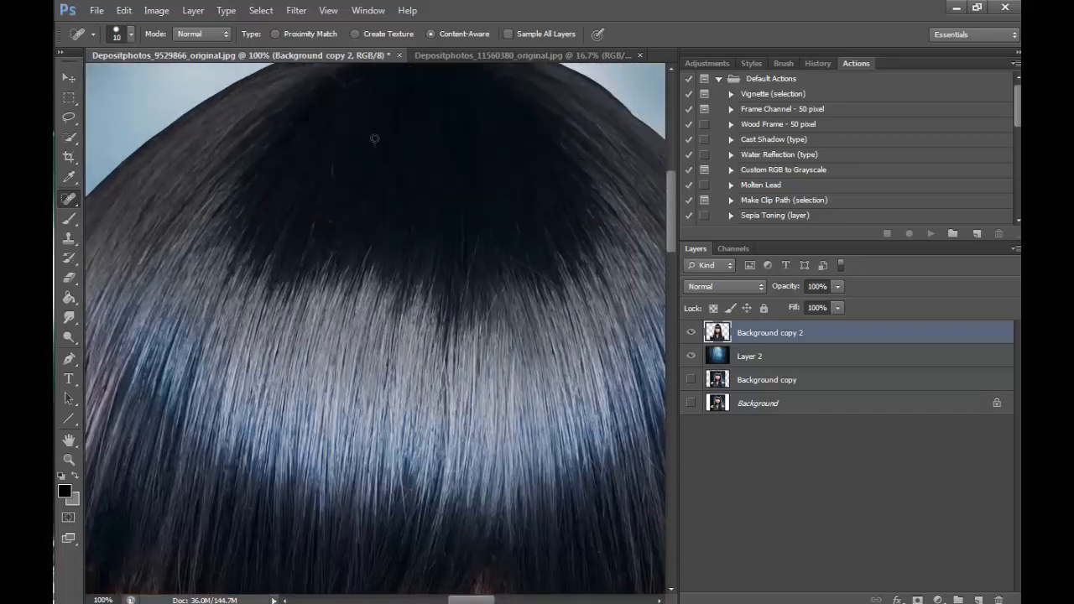
pyautogui.scroll(2, 316, 220)
pyautogui.moveTo(675, 202); pyautogui.dragTo(673, 248)
pyautogui.moveTo(482, 599); pyautogui.dragTo(504, 600)
pyautogui.moveTo(486, 263); pyautogui.dragTo(486, 349)
pyautogui.moveTo(505, 298)
pyautogui.mouseDown()
pyautogui.moveTo(505, 381)
pyautogui.moveTo(540, 362)
pyautogui.mouseUp()
pyautogui.moveTo(446, 278); pyautogui.dragTo(426, 378)
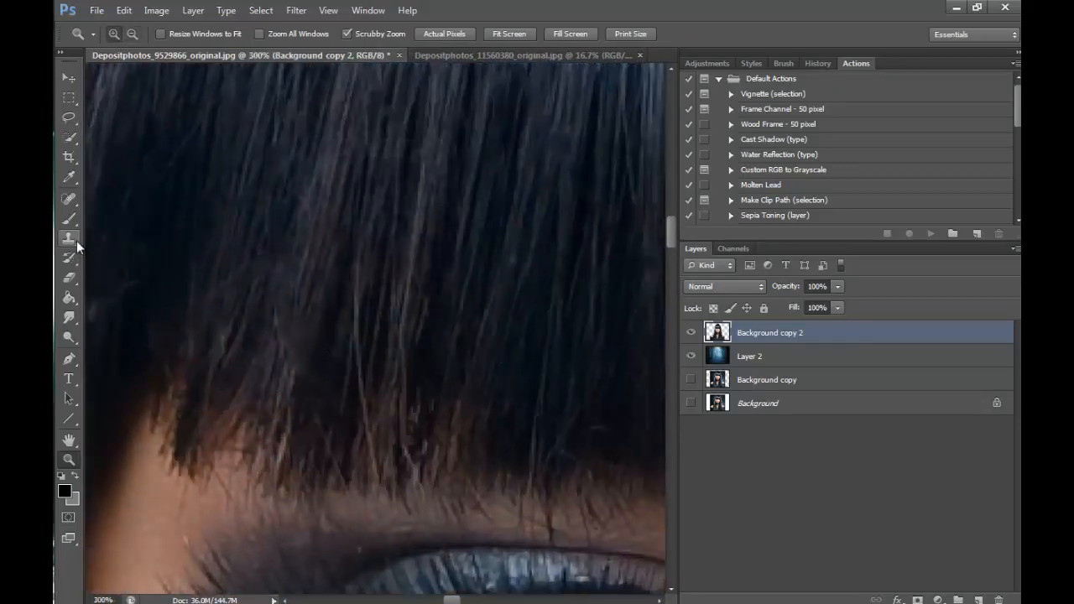
# - Clone dark hair over the thin, ragged fringe tips at the outer eye corner on the image's left side, finishing with a 15 px brush
pyautogui.click(76, 240)
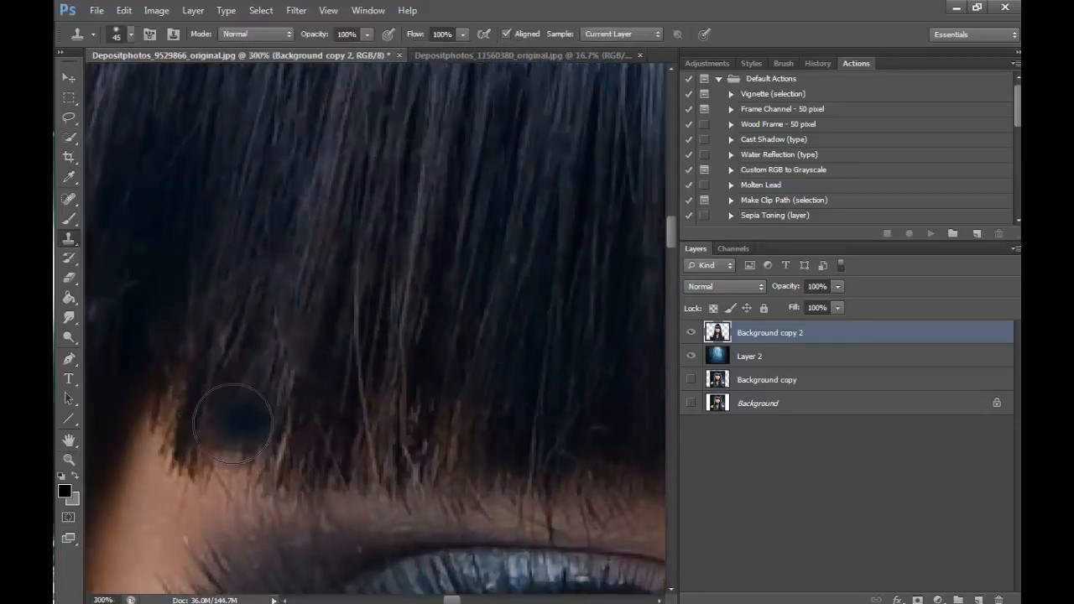
pyautogui.keyDown('alt'); pyautogui.click(334, 359); pyautogui.keyUp('alt')
pyautogui.moveTo(280, 402)
pyautogui.mouseDown()
pyautogui.moveTo(279, 428)
pyautogui.moveTo(274, 402)
pyautogui.moveTo(256, 405)
pyautogui.moveTo(307, 271)
pyautogui.mouseUp()
pyautogui.press('[')
pyautogui.press('[')
pyautogui.press('[')
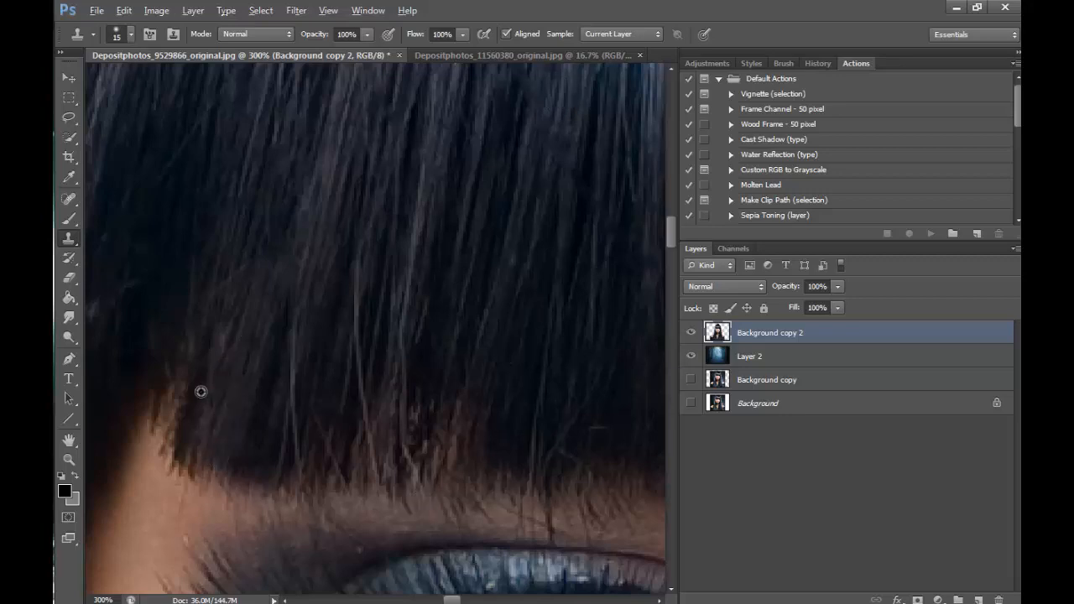
pyautogui.moveTo(201, 391); pyautogui.dragTo(163, 460)
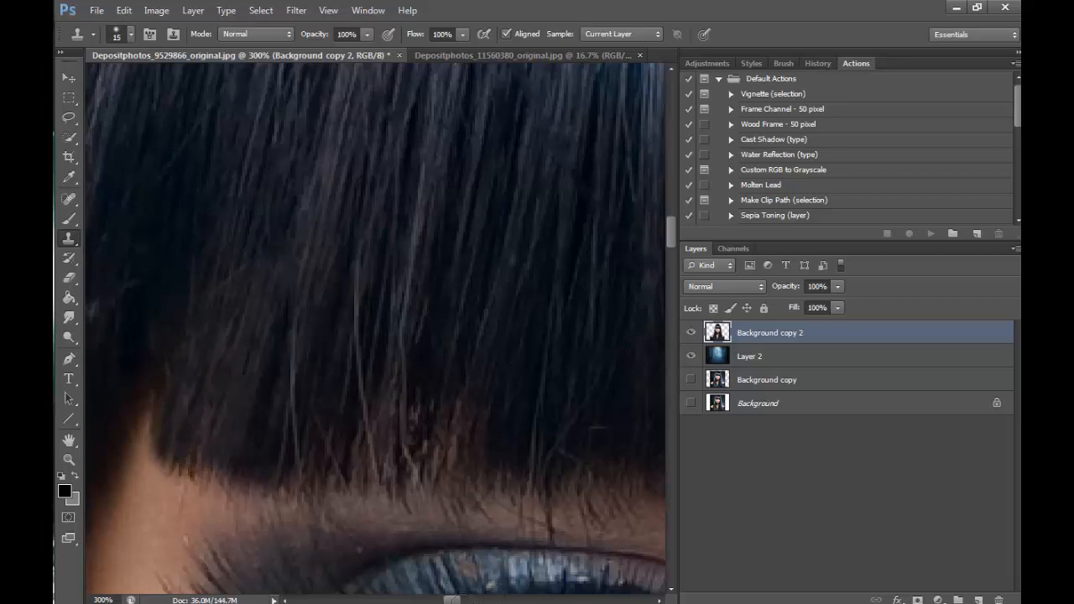
# - Clone dark hair over the skin gap in the middle of the fringe with a 60 px brush
pyautogui.moveTo(453, 599); pyautogui.dragTo(485, 600)
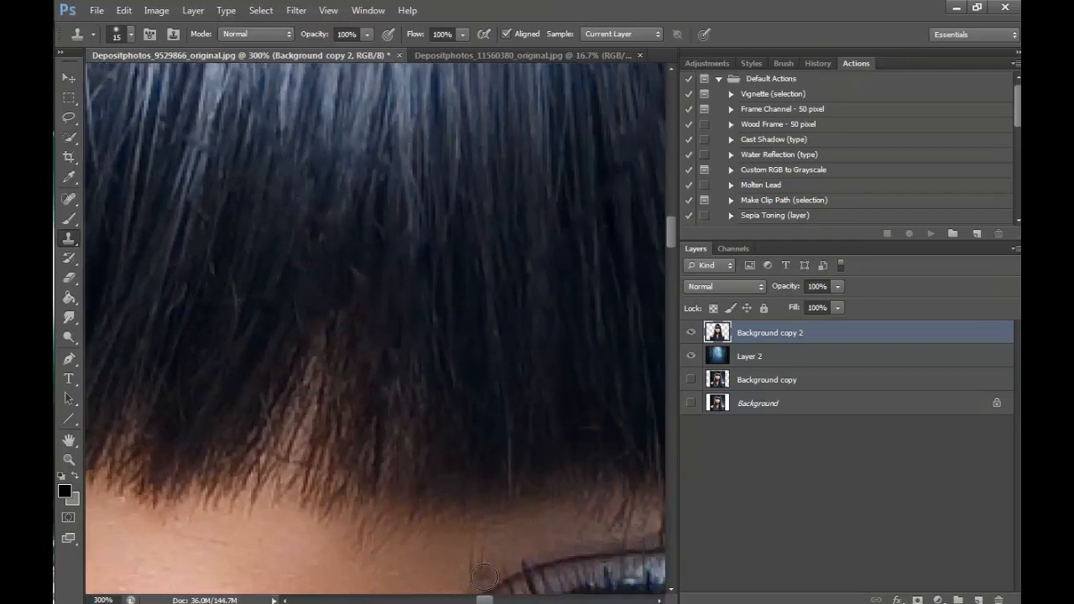
pyautogui.press(']')
pyautogui.press(']')
pyautogui.press(']')
pyautogui.press(']')
pyautogui.press(']')
pyautogui.press(']')
pyautogui.press(']')
pyautogui.press(']')
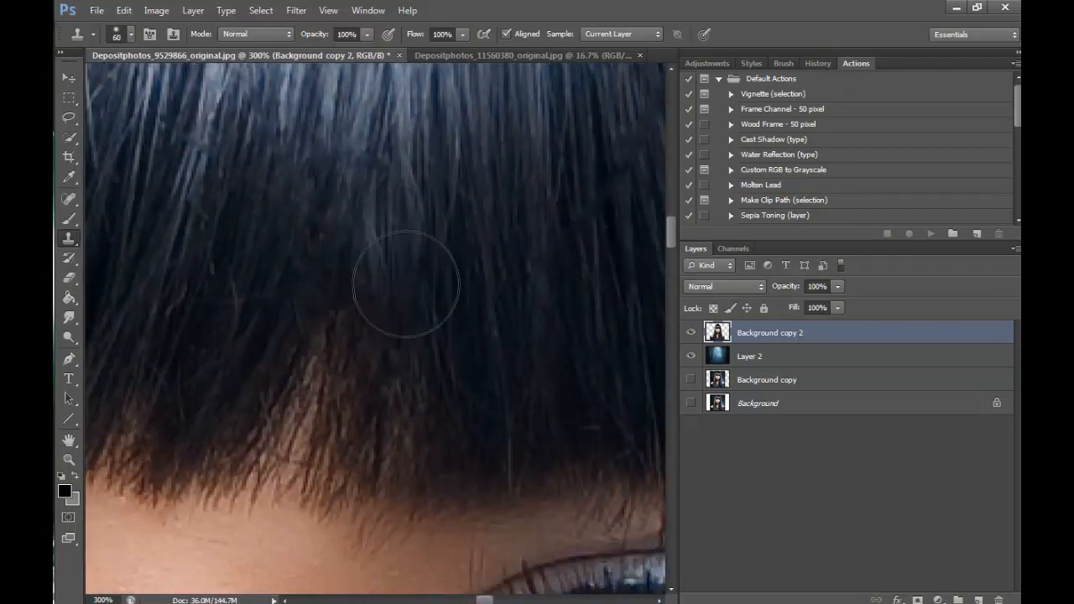
pyautogui.hotkey('ctrl', 'z')
pyautogui.keyDown('alt'); pyautogui.click(392, 386); pyautogui.keyUp('alt')
pyautogui.moveTo(300, 440); pyautogui.dragTo(337, 284)
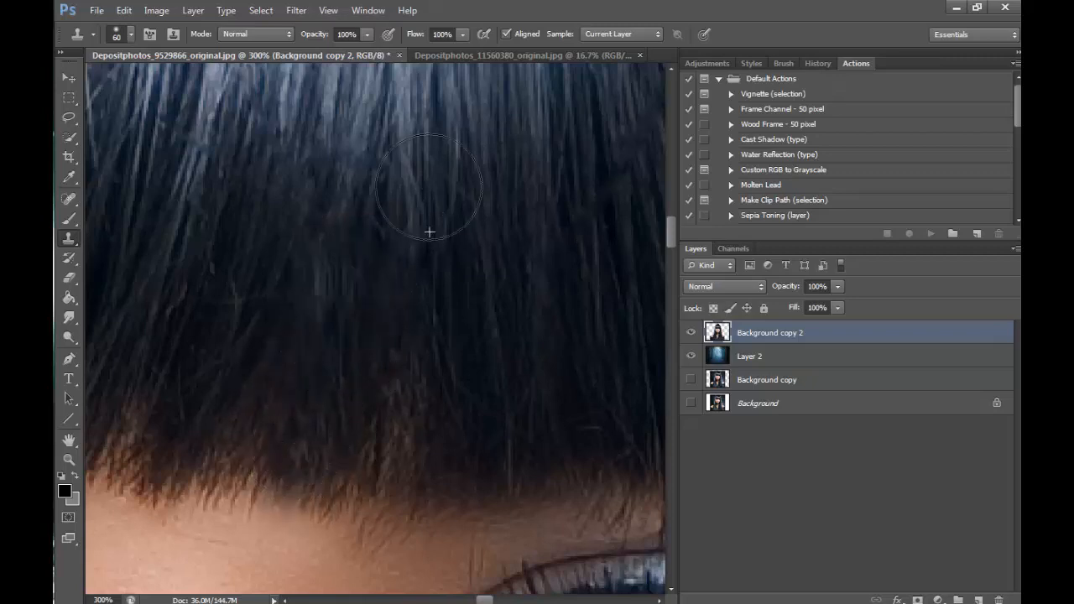
pyautogui.keyDown('alt'); pyautogui.click(449, 369); pyautogui.keyUp('alt')
pyautogui.moveTo(410, 435); pyautogui.dragTo(419, 314)
pyautogui.click(513, 540)
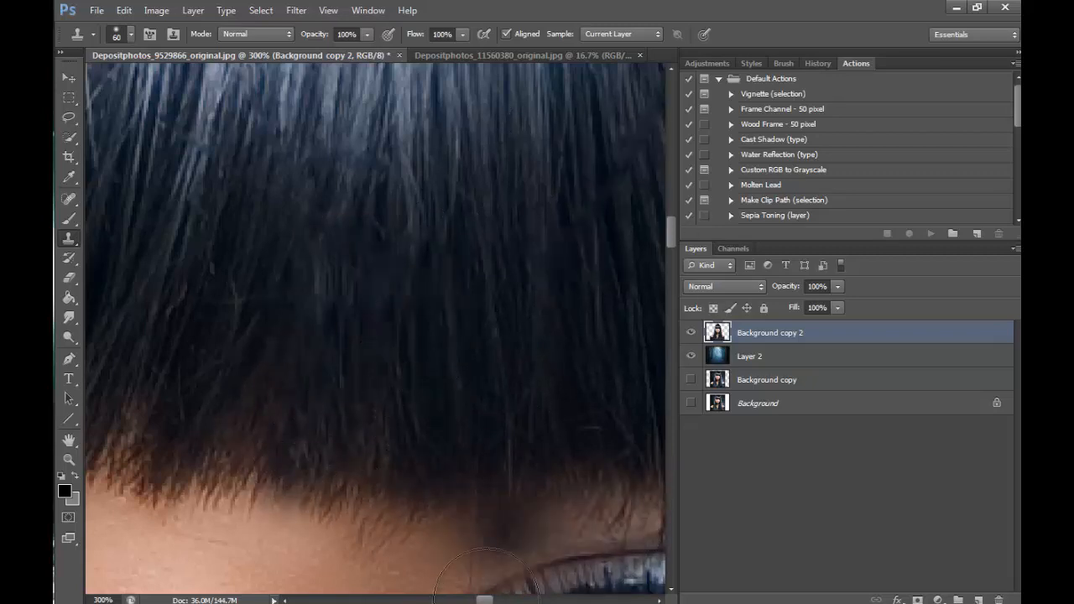
pyautogui.hotkey('ctrl', 'z')
# - Clone neighbouring fringe tips over the ragged hair edge just beside the middle, on the image's left
pyautogui.moveTo(486, 599); pyautogui.dragTo(473, 600)
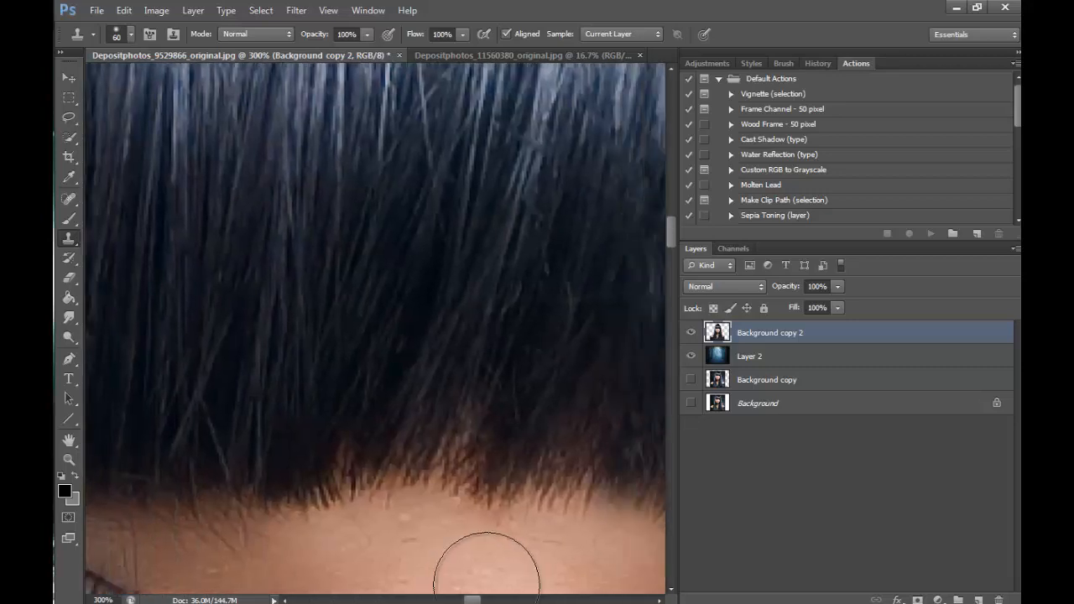
pyautogui.keyDown('alt'); pyautogui.click(394, 435); pyautogui.keyUp('alt')
pyautogui.moveTo(449, 526)
pyautogui.mouseDown()
pyautogui.moveTo(433, 519)
pyautogui.moveTo(507, 525)
pyautogui.moveTo(365, 526)
pyautogui.mouseUp()
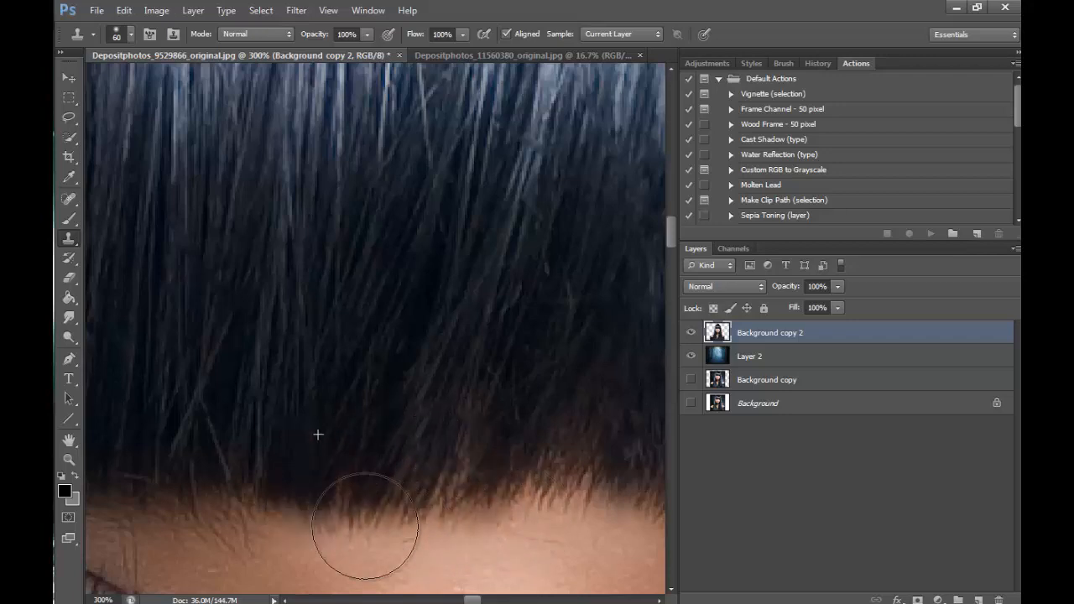
# - Clone dark hair over the gaps at the fringe's outer corner on the image's right side with a 35 px brush
pyautogui.click(69, 459)
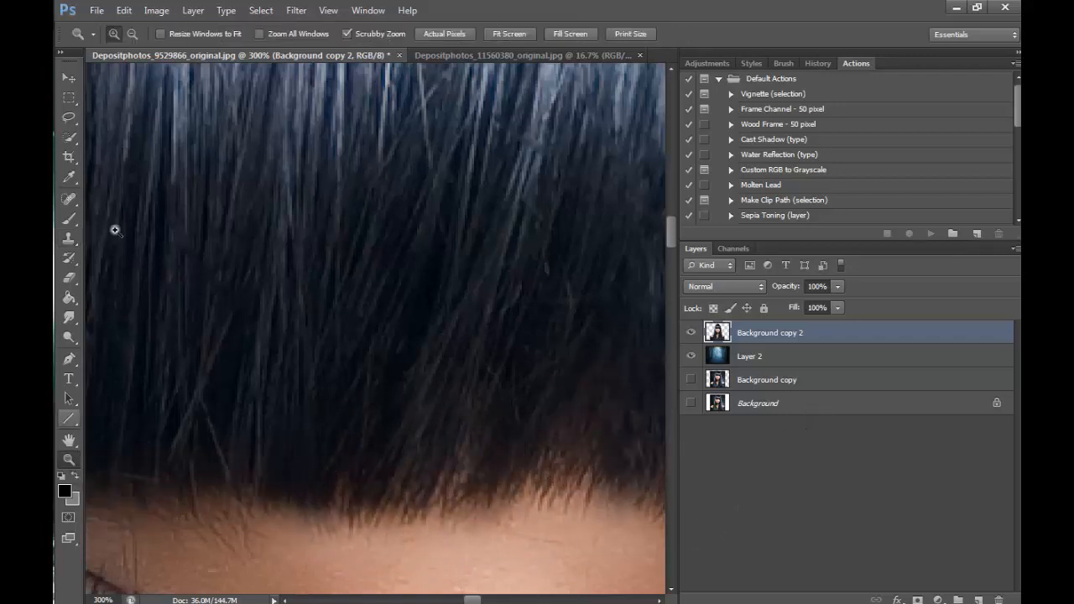
pyautogui.keyDown('alt'); pyautogui.click(441, 190); pyautogui.keyUp('alt')
pyautogui.keyDown('alt'); pyautogui.click(441, 190); pyautogui.keyUp('alt')
pyautogui.keyDown('alt'); pyautogui.click(442, 191); pyautogui.keyUp('alt')
pyautogui.keyDown('alt'); pyautogui.click(441, 190); pyautogui.keyUp('alt')
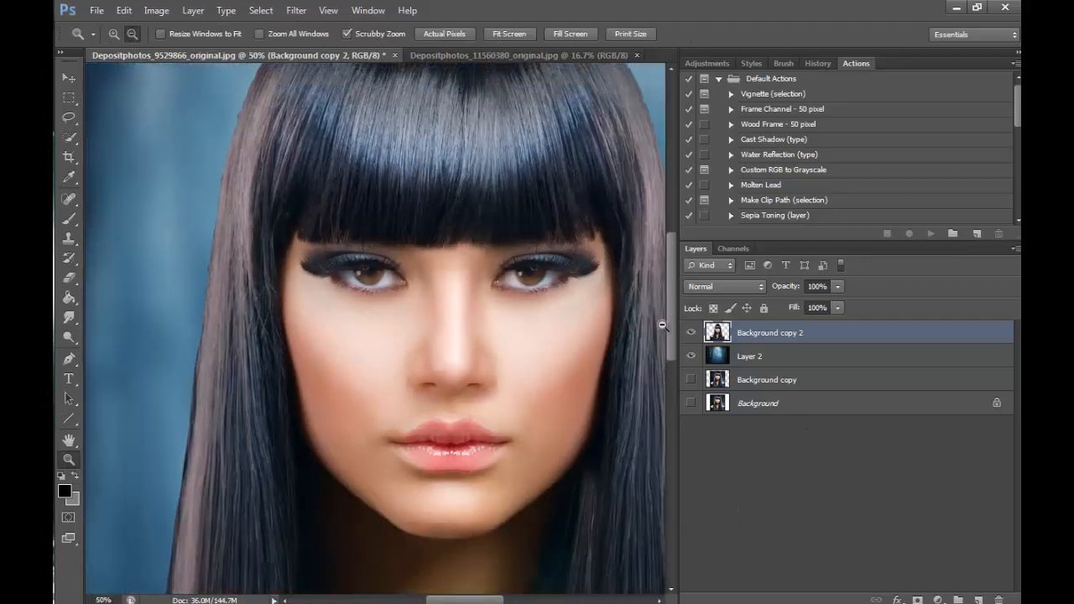
pyautogui.keyDown('alt'); pyautogui.click(662, 324); pyautogui.keyUp('alt')
pyautogui.moveTo(674, 323); pyautogui.dragTo(674, 310)
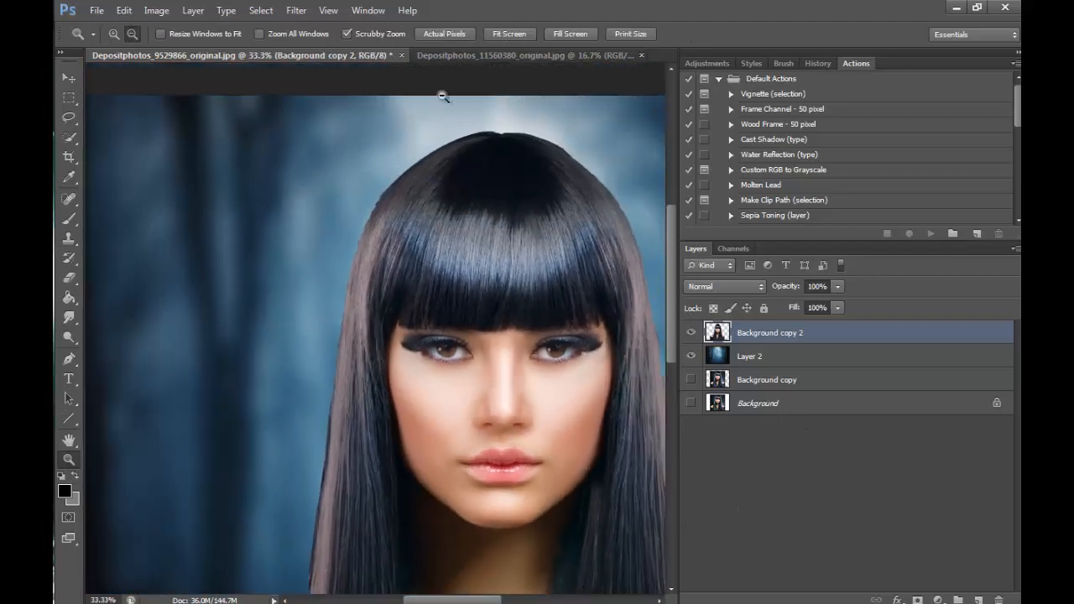
pyautogui.click(113, 34)
pyautogui.click(621, 315)
pyautogui.click(619, 313)
pyautogui.click(616, 311)
pyautogui.click(592, 339)
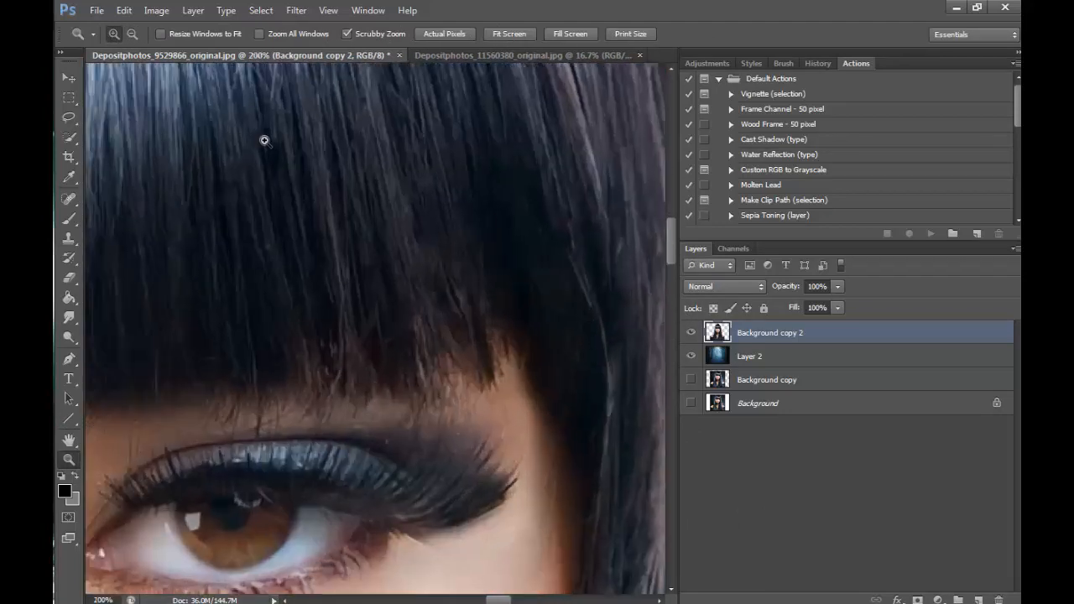
pyautogui.click(69, 239)
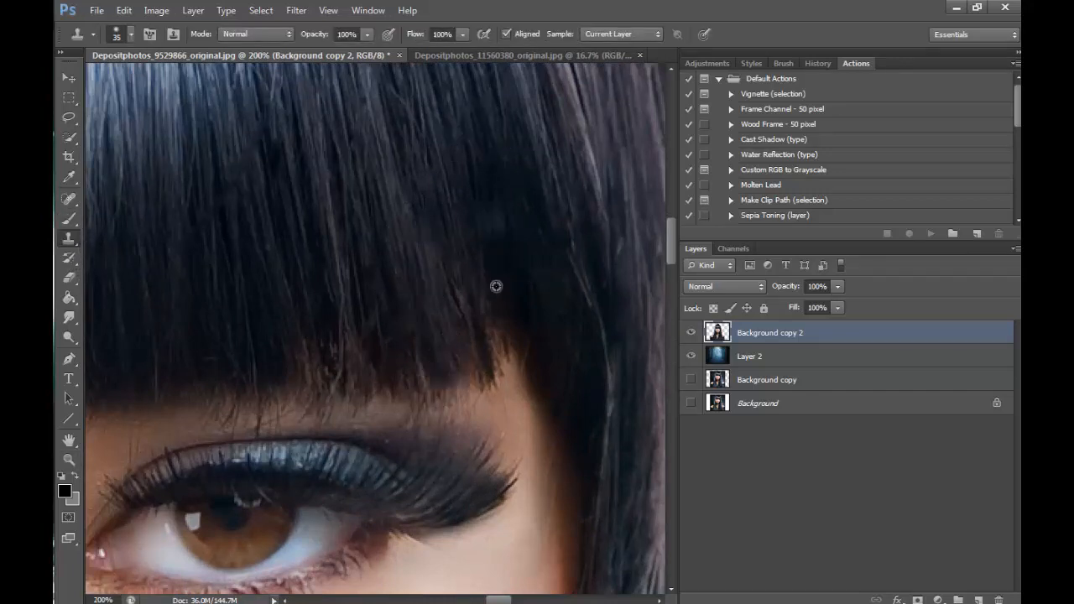
pyautogui.hotkey('ctrl', 'z')
pyautogui.scroll(2, 671, 251)
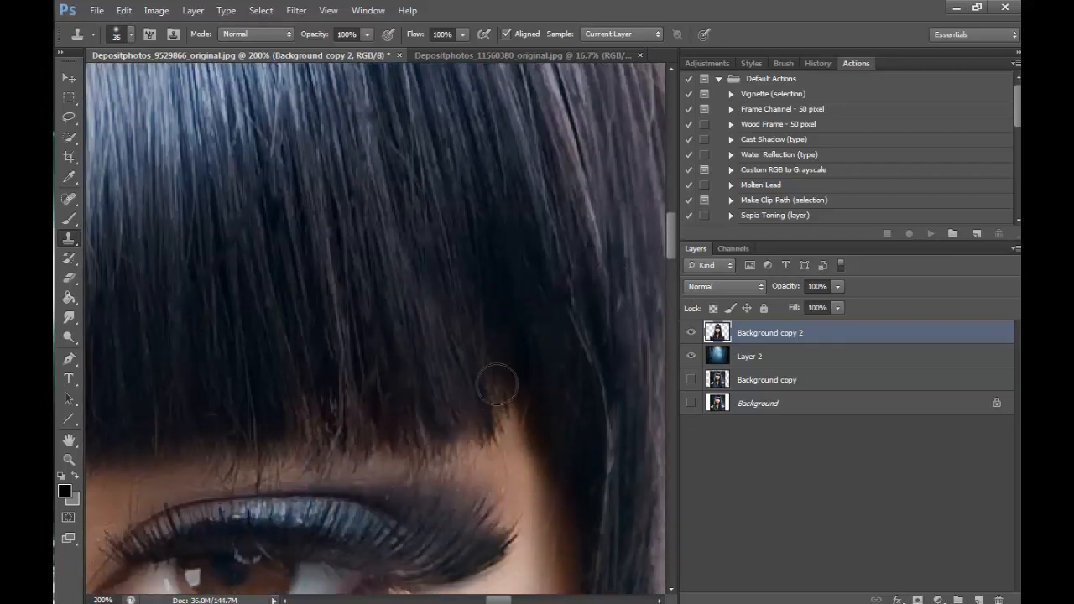
pyautogui.moveTo(501, 397)
pyautogui.mouseDown()
pyautogui.moveTo(508, 431)
pyautogui.moveTo(495, 369)
pyautogui.mouseUp()
pyautogui.click(470, 235)
# - Touch up the fringe's outer corner on the image's left side with the Clone Stamp
pyautogui.click(69, 460)
pyautogui.click(131, 35)
pyautogui.click(505, 304)
pyautogui.click(505, 303)
pyautogui.click(505, 304)
pyautogui.click(505, 303)
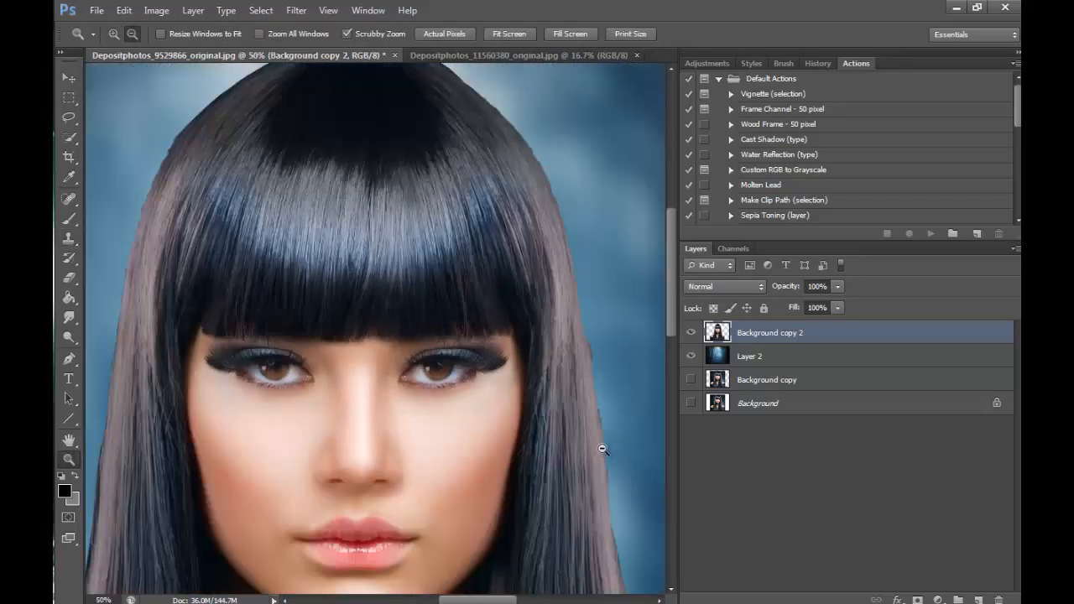
pyautogui.click(114, 35)
pyautogui.click(205, 309)
pyautogui.click(205, 309)
pyautogui.click(206, 310)
pyautogui.click(206, 309)
pyautogui.click(69, 238)
pyautogui.moveTo(176, 449)
pyautogui.mouseDown()
pyautogui.moveTo(187, 417)
pyautogui.moveTo(160, 478)
pyautogui.mouseUp()
# - Copy a lassoed hair patch from the boundary between dark crown and shine to a new layer, and move it over the uneven boundary at image left
pyautogui.click(69, 460)
pyautogui.click(131, 34)
pyautogui.click(510, 305)
pyautogui.click(510, 305)
pyautogui.click(509, 305)
pyautogui.click(509, 304)
pyautogui.click(509, 304)
pyautogui.click(509, 305)
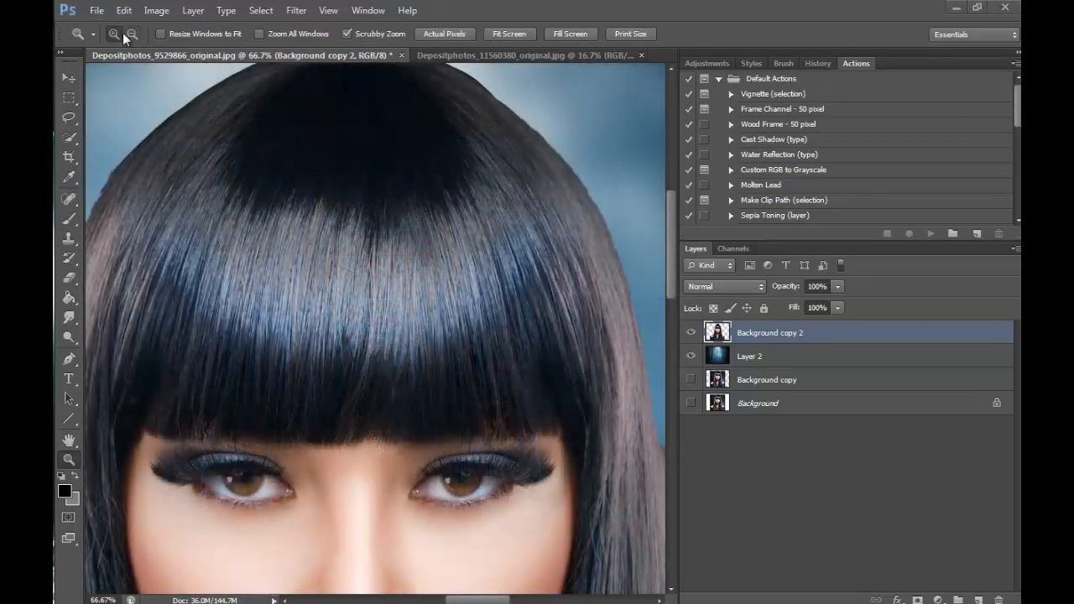
pyautogui.click(436, 145)
pyautogui.moveTo(499, 601); pyautogui.dragTo(482, 600)
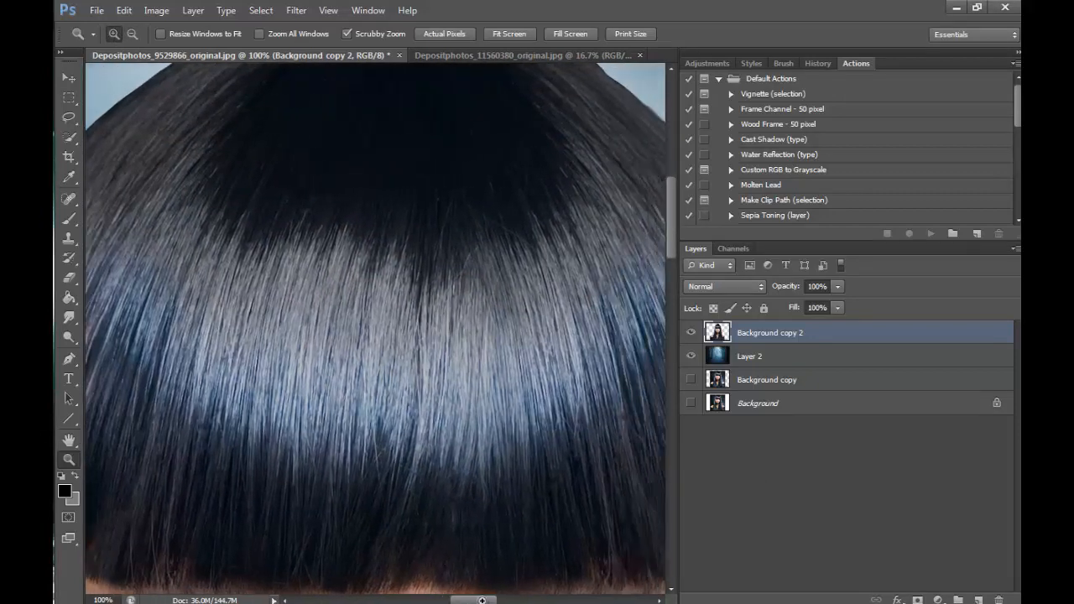
pyautogui.click(68, 238)
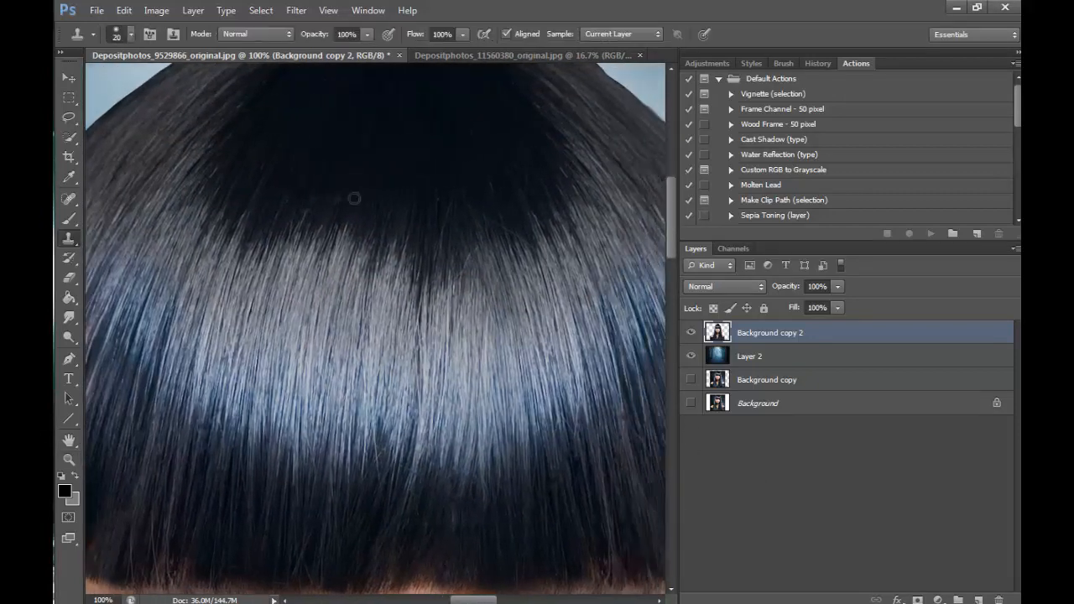
pyautogui.click(68, 117)
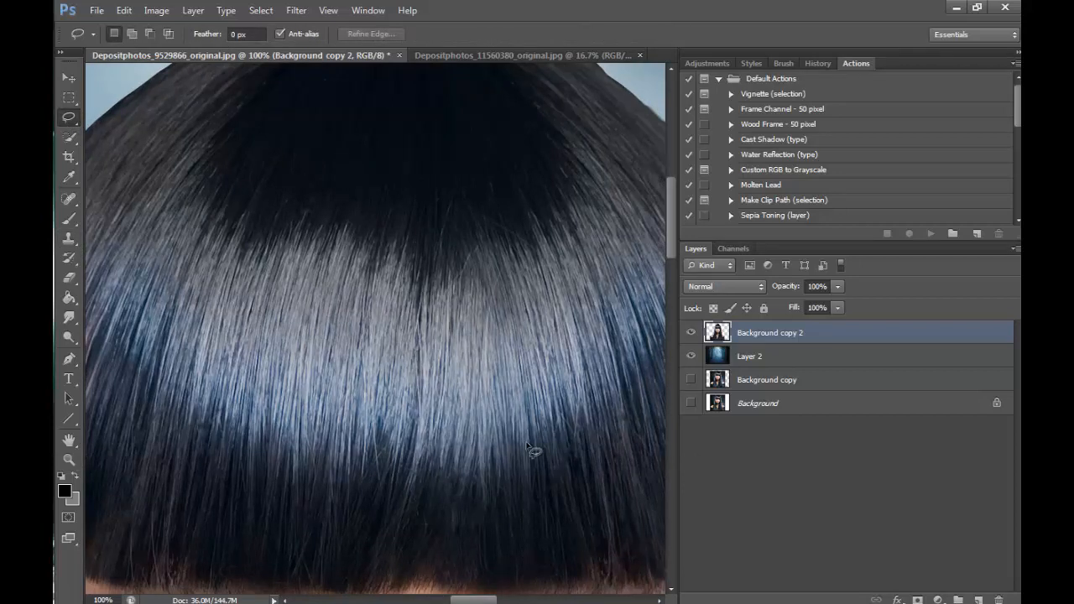
pyautogui.moveTo(321, 160)
pyautogui.mouseDown()
pyautogui.moveTo(274, 249)
pyautogui.moveTo(306, 328)
pyautogui.moveTo(395, 268)
pyautogui.moveTo(377, 134)
pyautogui.mouseUp()
pyautogui.rightClick(357, 235)
pyautogui.click(445, 379)
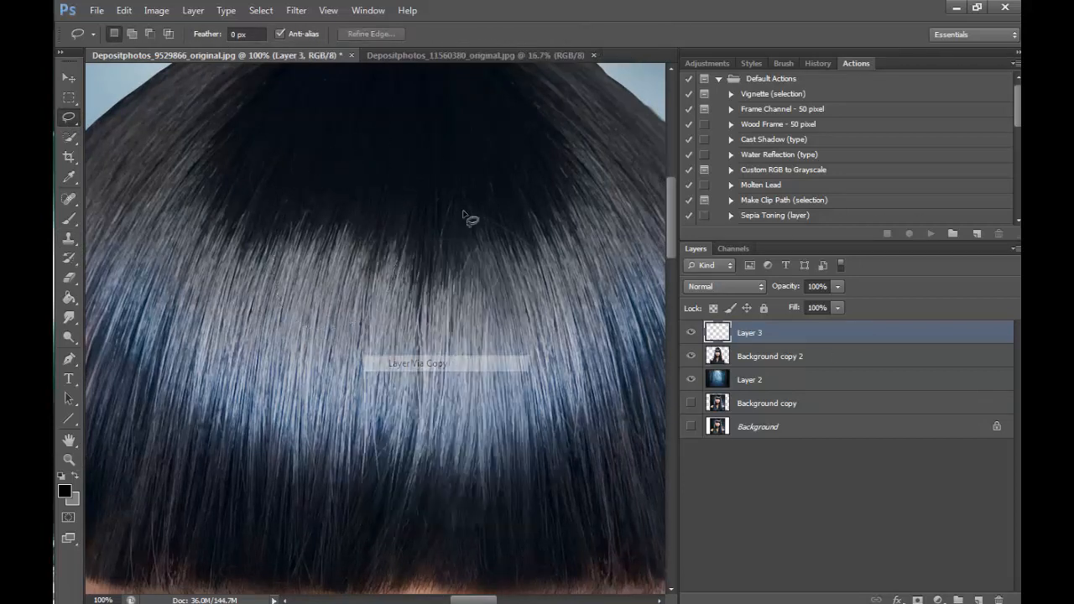
pyautogui.click(68, 78)
pyautogui.moveTo(369, 210); pyautogui.dragTo(293, 164)
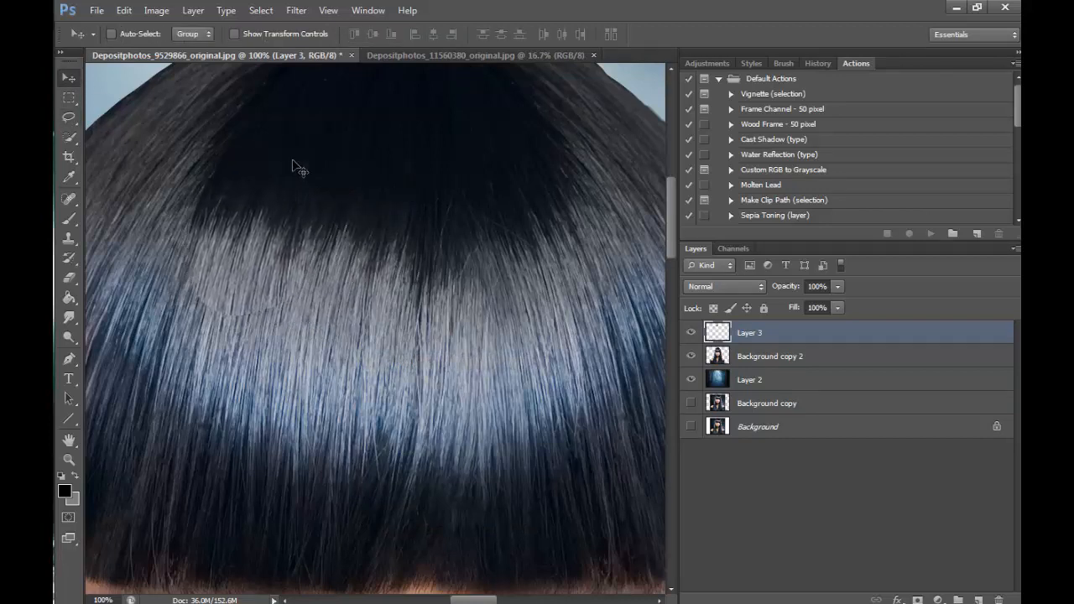
# - Erase the hard edges of the copied hair patch with a 70 px eraser to blend it into the surrounding hair
pyautogui.click(68, 278)
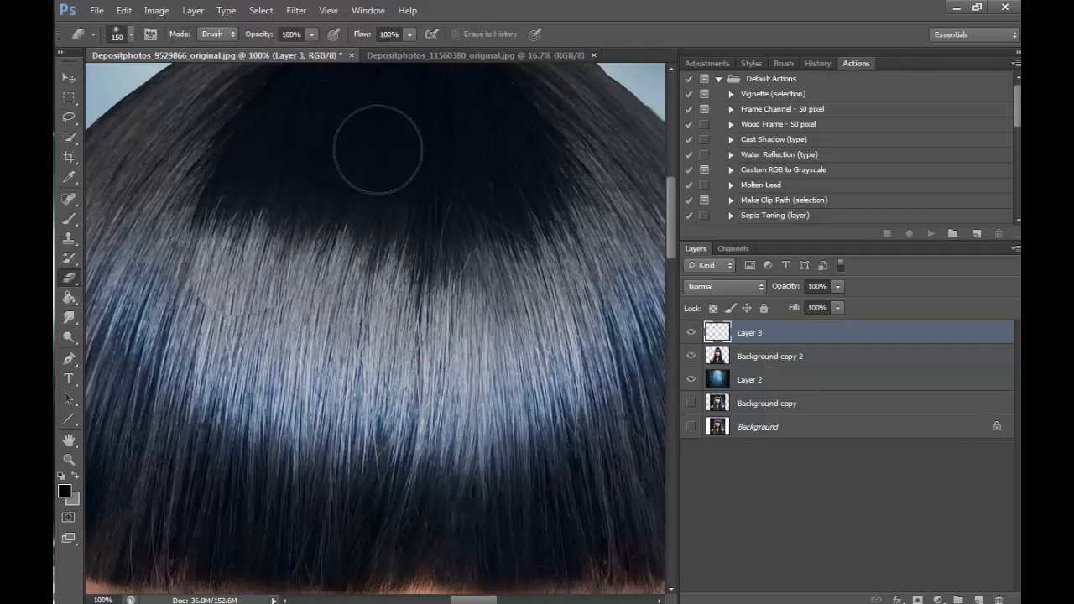
pyautogui.press('[')
pyautogui.press('[')
pyautogui.press('[')
pyautogui.press('[')
pyautogui.press('[')
pyautogui.moveTo(209, 301); pyautogui.dragTo(209, 299)
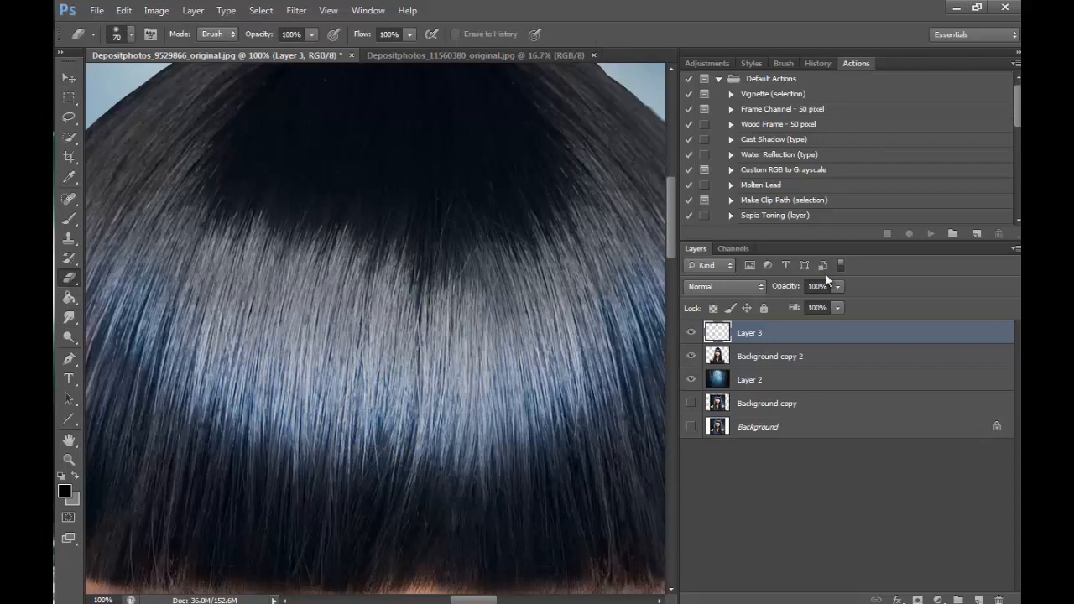
# - Compare the hair with and without the blended patch on Layer 3, and merge that layer down into Background copy 2
pyautogui.click(692, 332)
pyautogui.click(692, 332)
pyautogui.click(692, 332)
pyautogui.click(692, 333)
pyautogui.moveTo(466, 600); pyautogui.dragTo(468, 600)
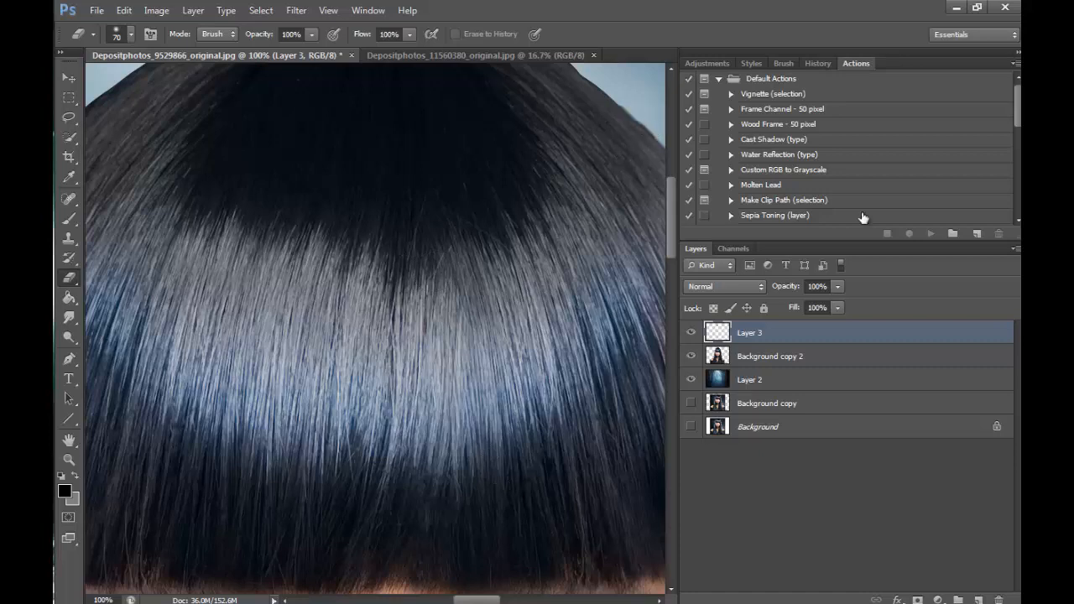
pyautogui.click(193, 10)
pyautogui.click(282, 472)
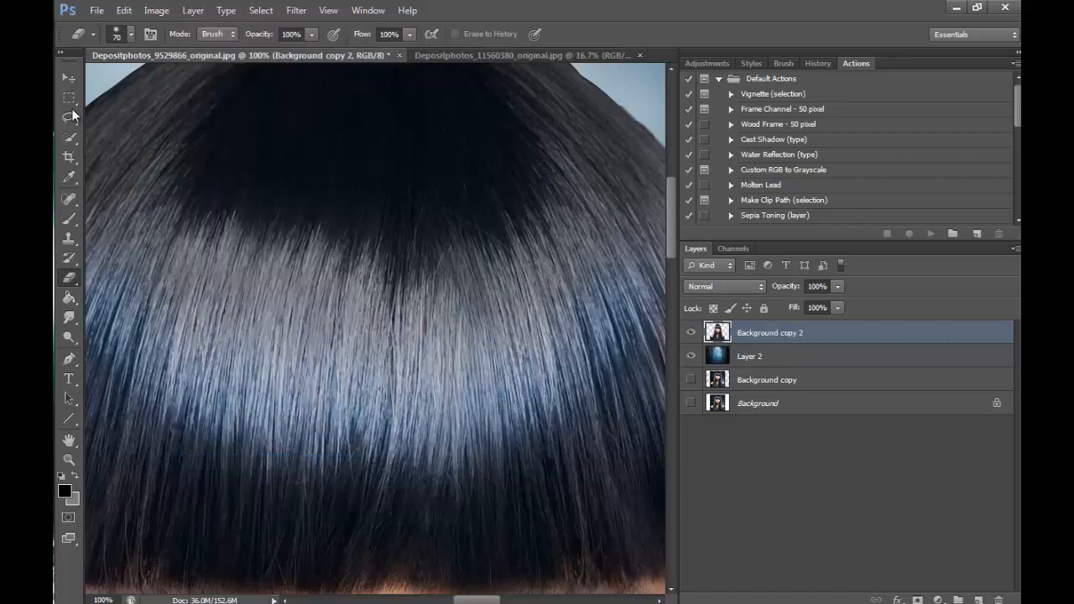
# - Lasso the boundary between dark crown and shine at image left, and copy it to a new layer
pyautogui.press('l')
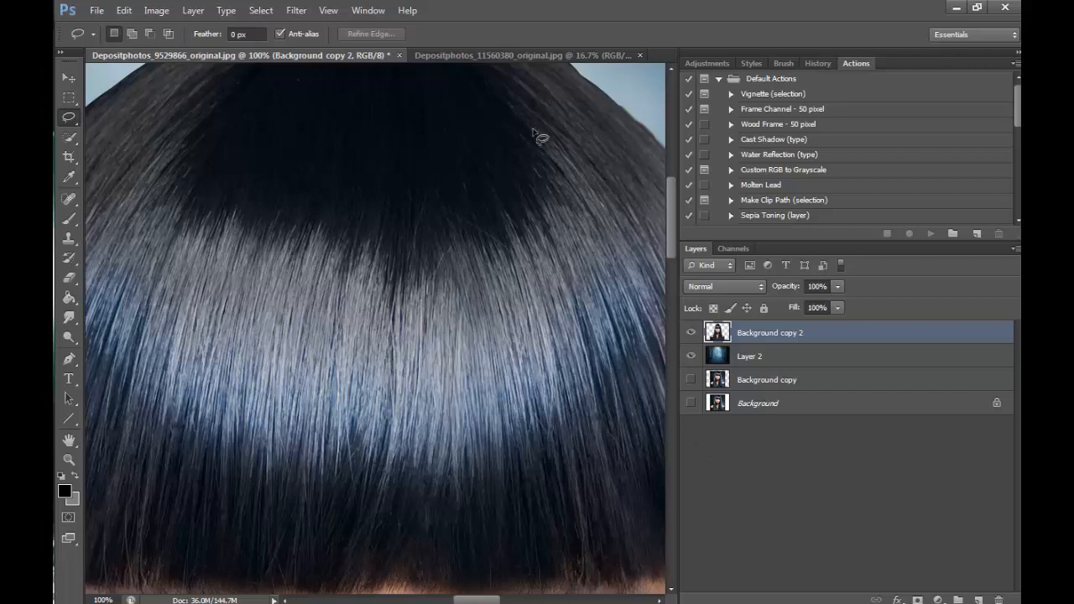
pyautogui.moveTo(222, 152); pyautogui.dragTo(177, 219)
pyautogui.moveTo(246, 345)
pyautogui.mouseDown()
pyautogui.moveTo(374, 341)
pyautogui.moveTo(377, 145)
pyautogui.moveTo(298, 132)
pyautogui.mouseUp()
pyautogui.rightClick(353, 236)
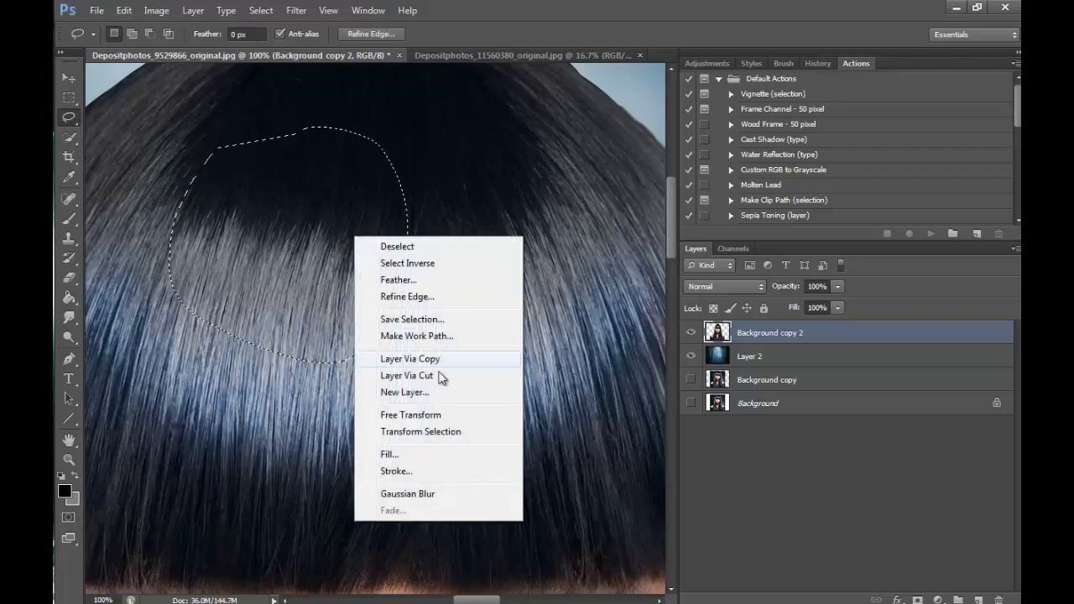
pyautogui.click(424, 359)
# - Flip the copied hair patch horizontally and move it over the uneven crown boundary at image right
pyautogui.click(124, 10)
pyautogui.moveTo(168, 306)
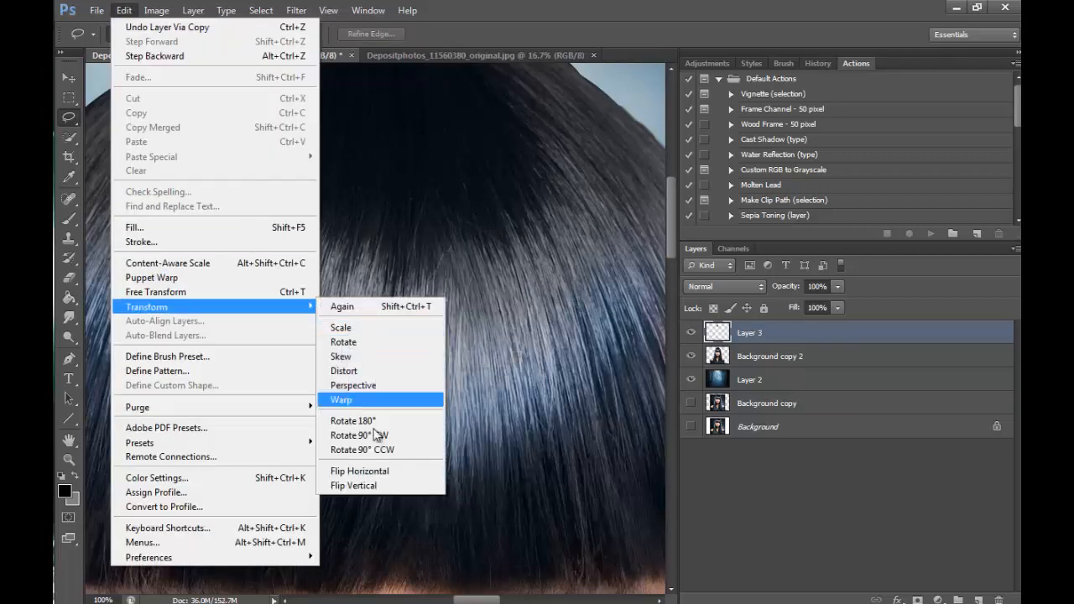
pyautogui.click(361, 471)
pyautogui.click(69, 77)
pyautogui.moveTo(376, 242); pyautogui.dragTo(587, 220)
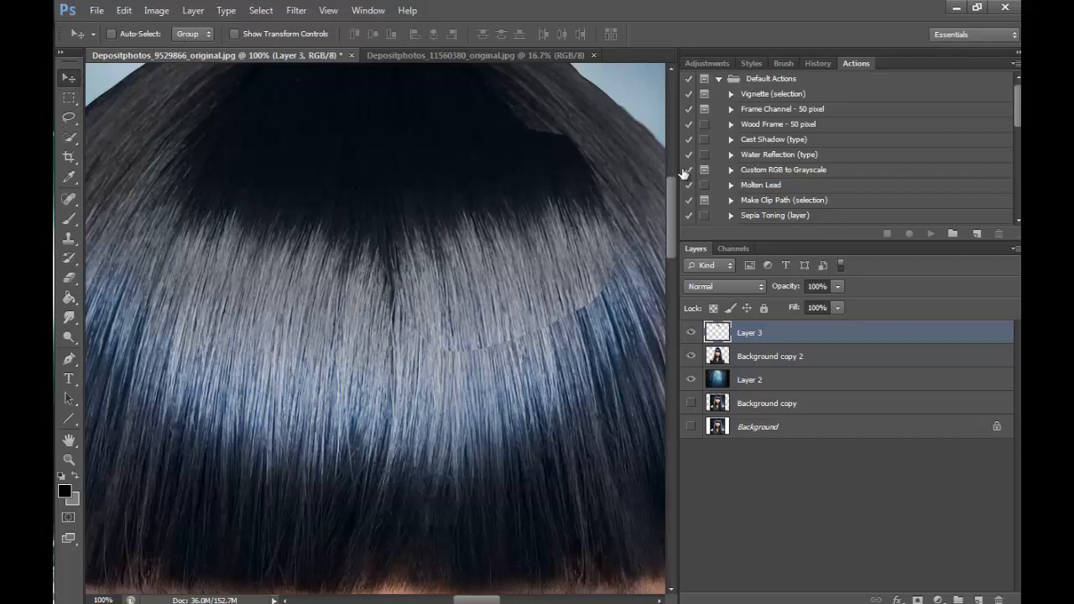
# - Erase the lower and inner edges of the flipped hair patch with a 70 px eraser
pyautogui.click(70, 277)
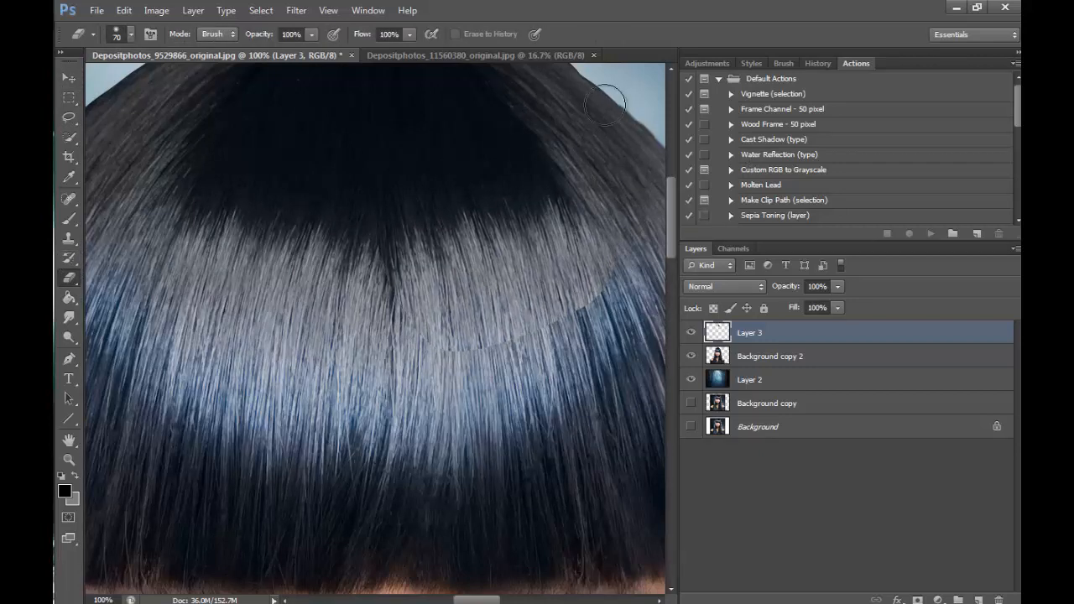
pyautogui.moveTo(579, 306); pyautogui.dragTo(442, 359)
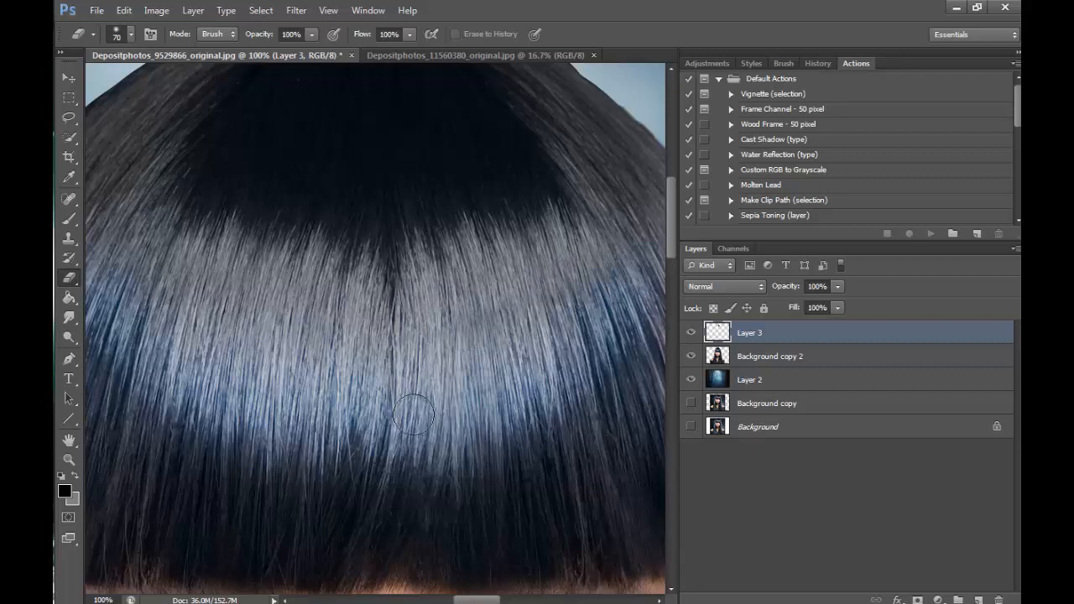
pyautogui.moveTo(408, 327); pyautogui.dragTo(393, 220)
# - Rotate the flipped hair patch by 0.59° and shift it slightly down and inward to align with the crown boundary
pyautogui.hotkey('ctrl', 't')
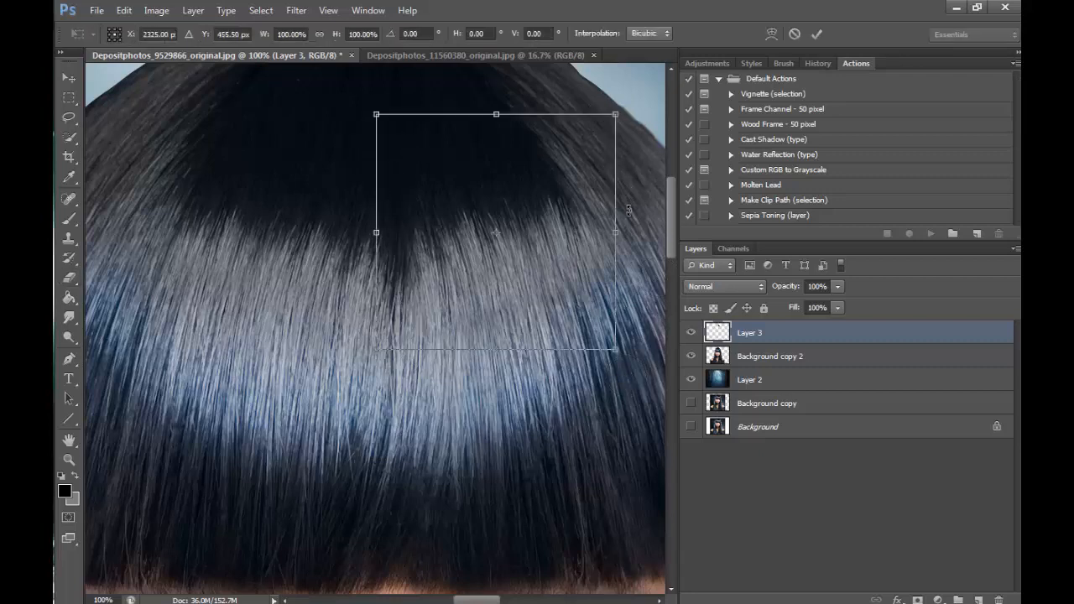
pyautogui.moveTo(628, 211)
pyautogui.mouseDown()
pyautogui.moveTo(599, 178)
pyautogui.moveTo(549, 235)
pyautogui.moveTo(632, 220)
pyautogui.moveTo(633, 196)
pyautogui.mouseUp()
pyautogui.moveTo(543, 255); pyautogui.dragTo(536, 260)
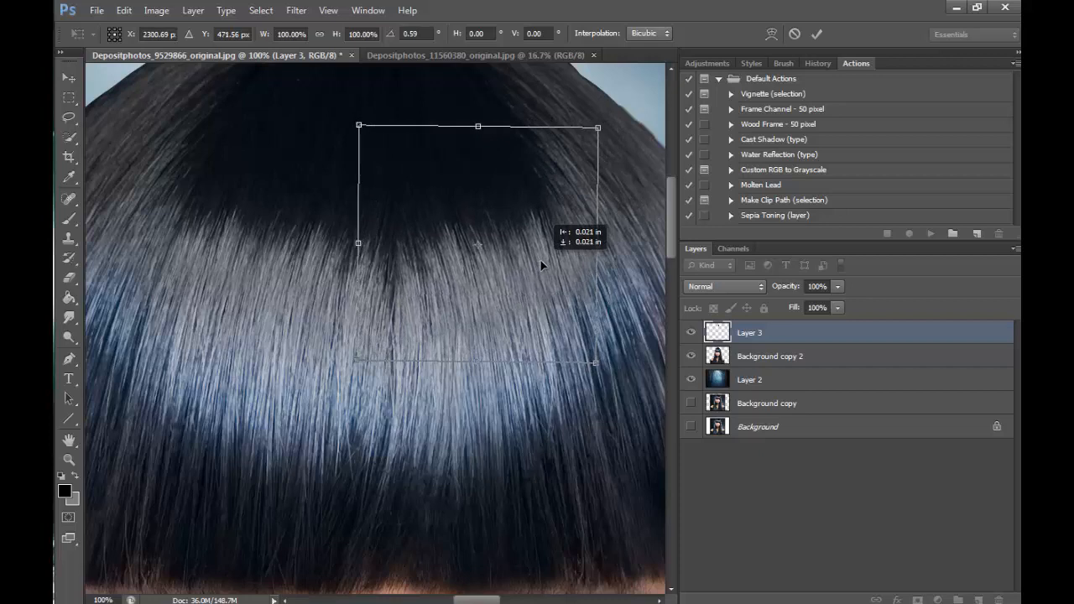
pyautogui.click(816, 35)
pyautogui.press('v')
pyautogui.moveTo(551, 270); pyautogui.dragTo(547, 266)
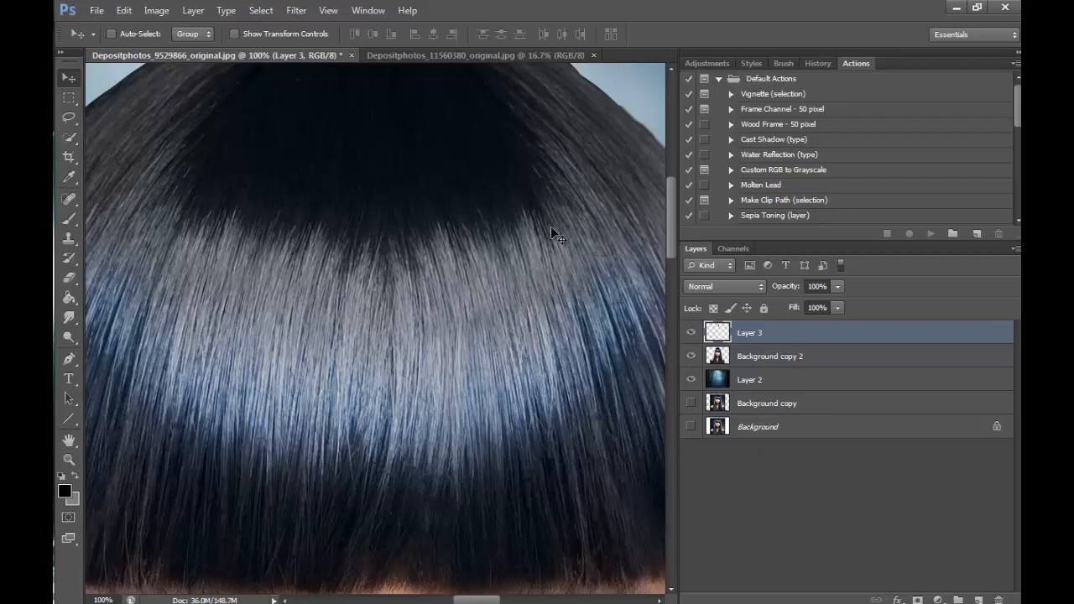
# - Blend the inner seam of the flipped patch with the eraser, and compare the hair with Layer 3 hidden and shown
pyautogui.click(70, 278)
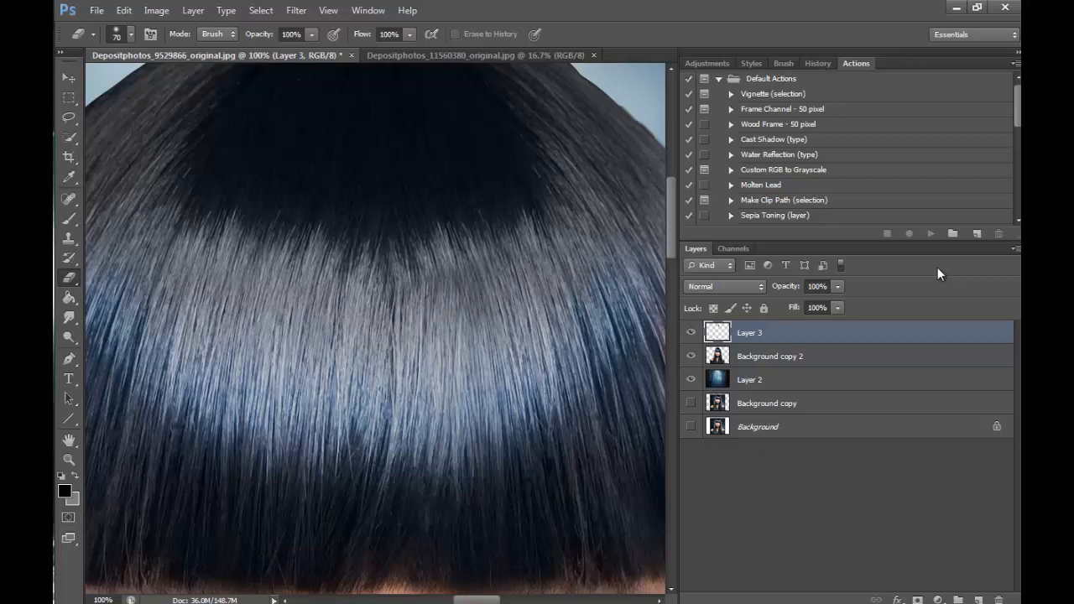
pyautogui.click(692, 333)
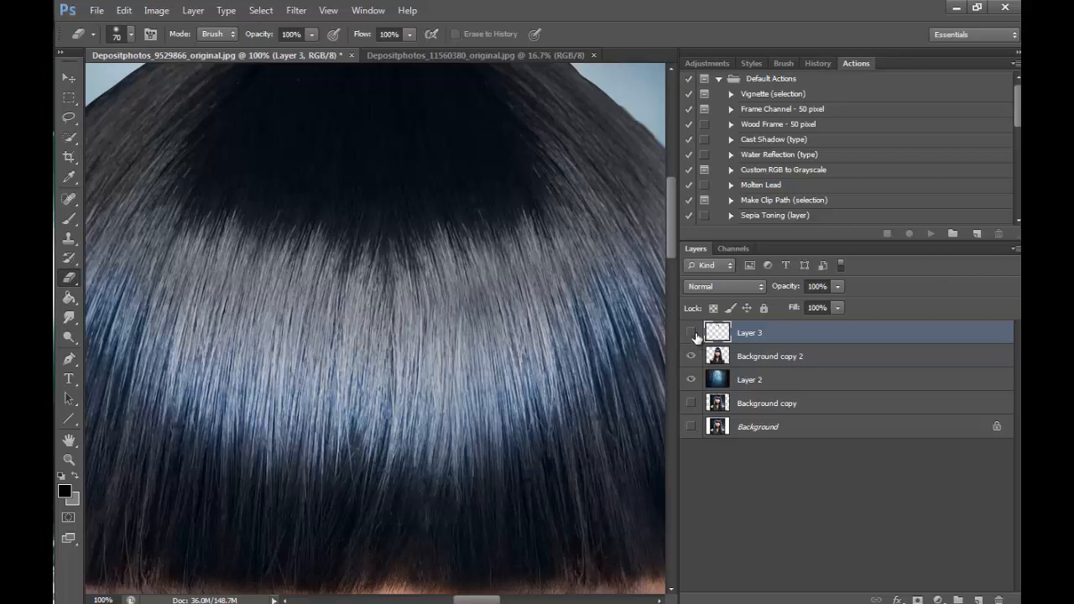
pyautogui.click(692, 333)
# - Lasso the dull area of shine below the flipped patch on Background copy 2, and feather the selection by 35 px
pyautogui.click(755, 358)
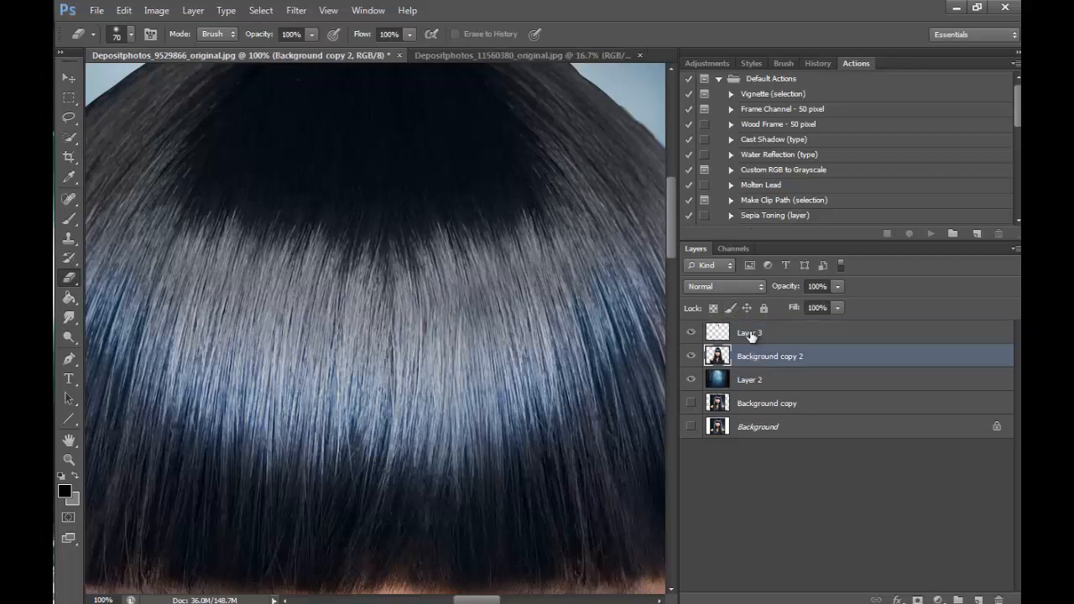
pyautogui.click(69, 117)
pyautogui.moveTo(403, 321); pyautogui.dragTo(576, 247)
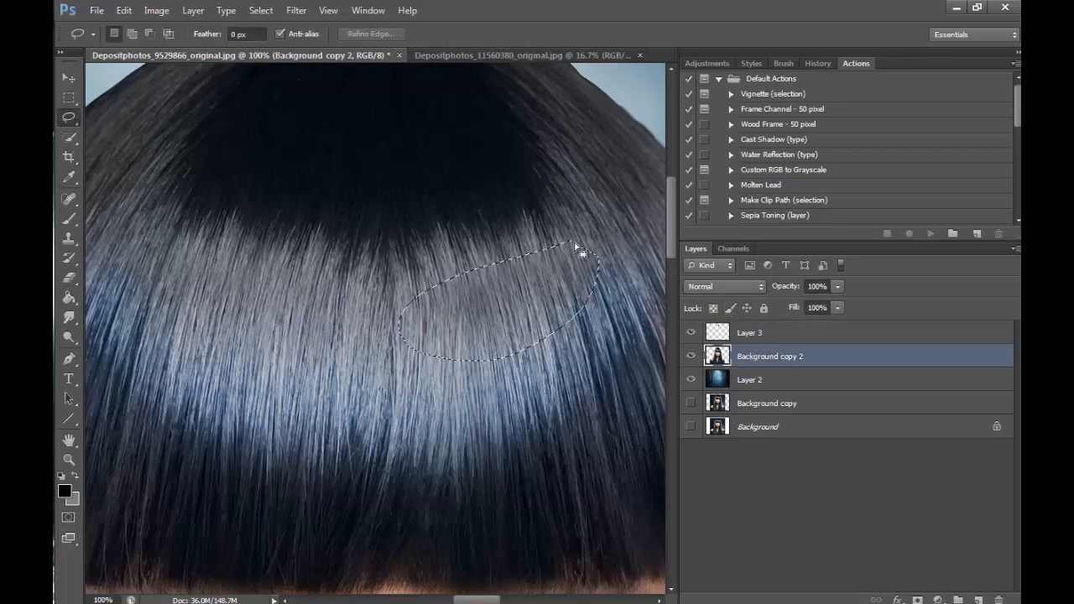
pyautogui.rightClick(524, 295)
pyautogui.click(587, 339)
pyautogui.write('35')
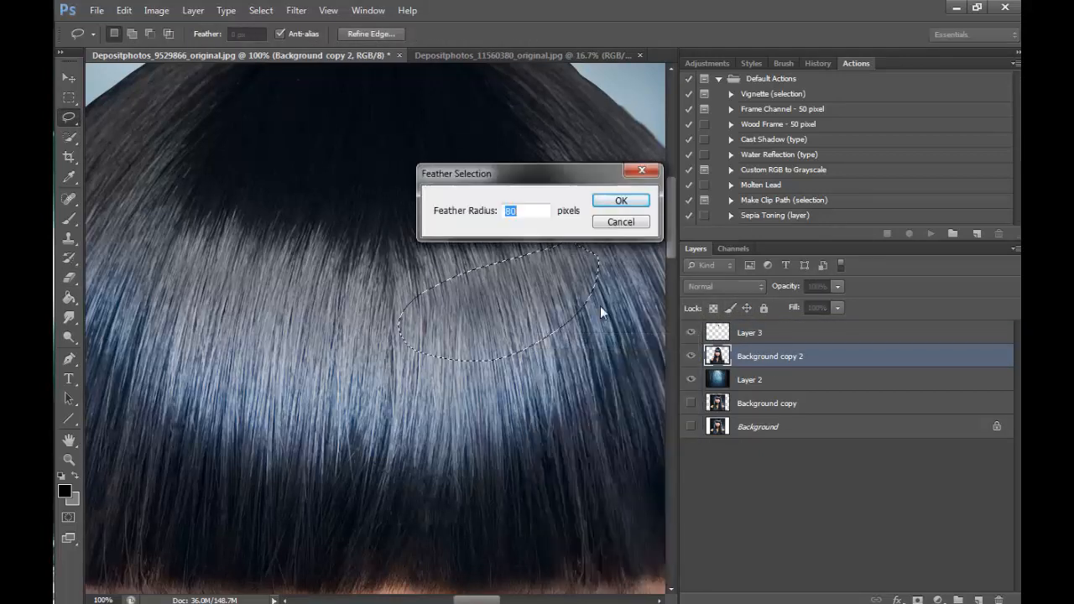
pyautogui.press('Return')
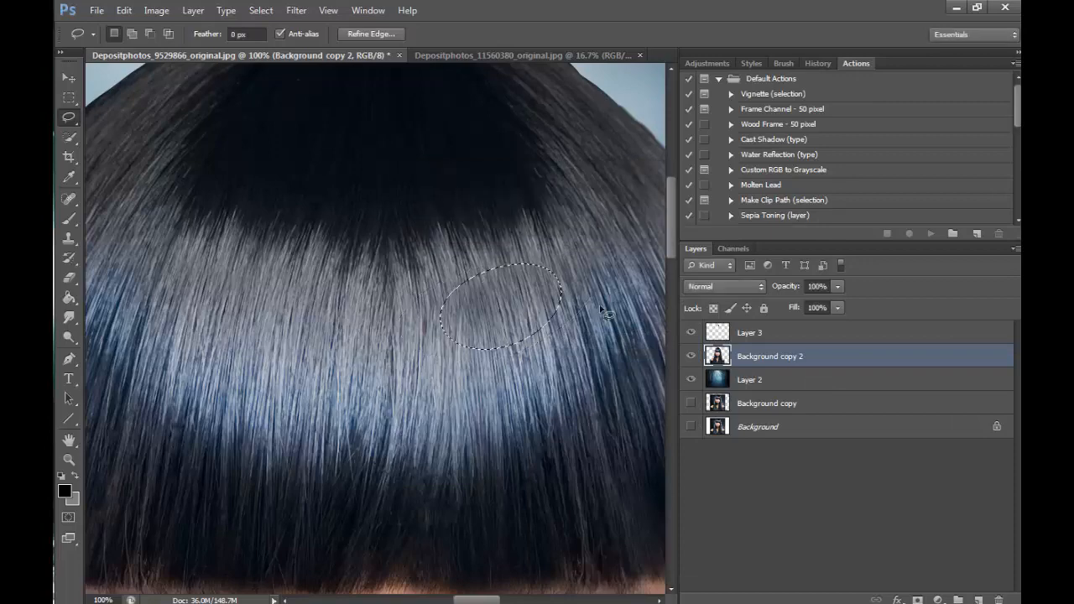
# - Adjust the tone of the feathered shine area with Curves and deselect it
pyautogui.click(156, 10)
pyautogui.moveTo(193, 46)
pyautogui.click(369, 77)
pyautogui.moveTo(763, 290); pyautogui.dragTo(760, 296)
pyautogui.click(911, 184)
pyautogui.hotkey('ctrl', 'd')
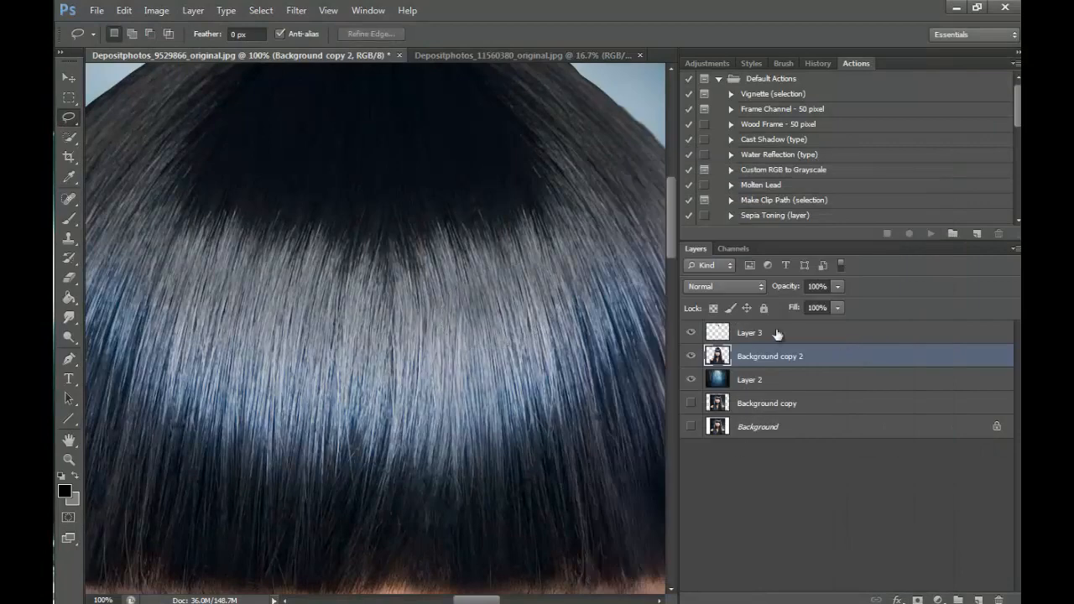
# - Check the flipped hair patch against the whole portrait, and merge Layer 3 down into Background copy 2
pyautogui.click(692, 333)
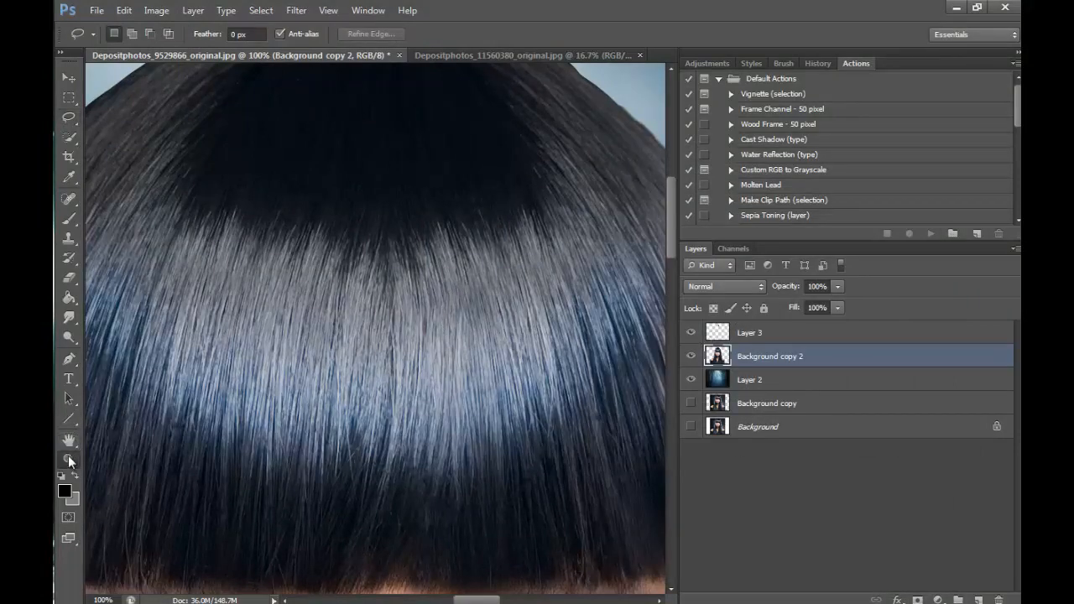
pyautogui.press('z')
pyautogui.keyDown('alt'); pyautogui.click(546, 185); pyautogui.keyUp('alt')
pyautogui.keyDown('alt'); pyautogui.click(576, 185); pyautogui.keyUp('alt')
pyautogui.keyDown('alt'); pyautogui.click(576, 185); pyautogui.keyUp('alt')
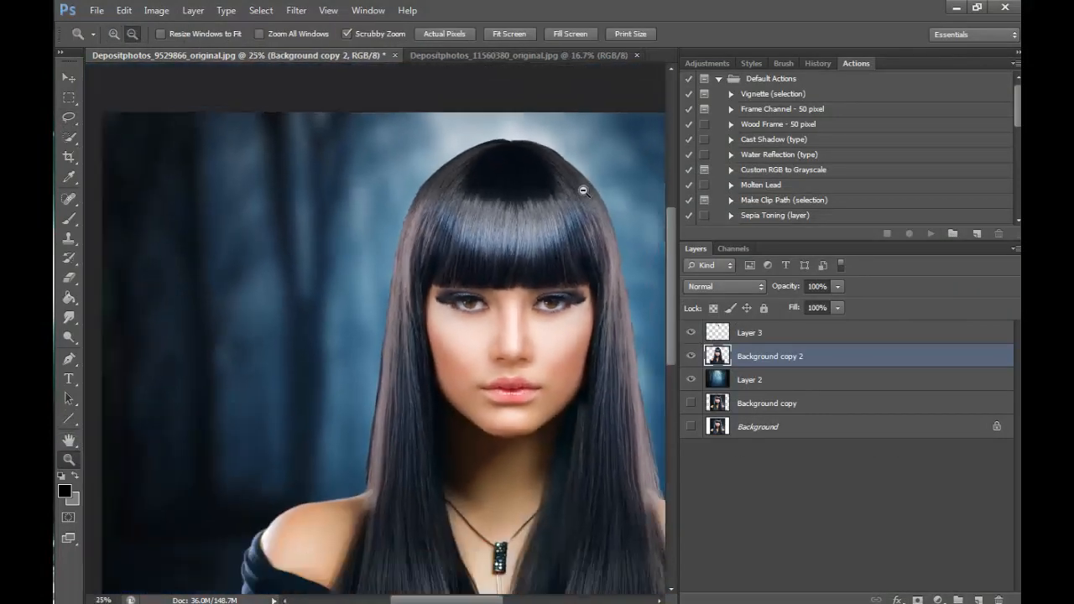
pyautogui.keyDown('alt'); pyautogui.click(585, 190); pyautogui.keyUp('alt')
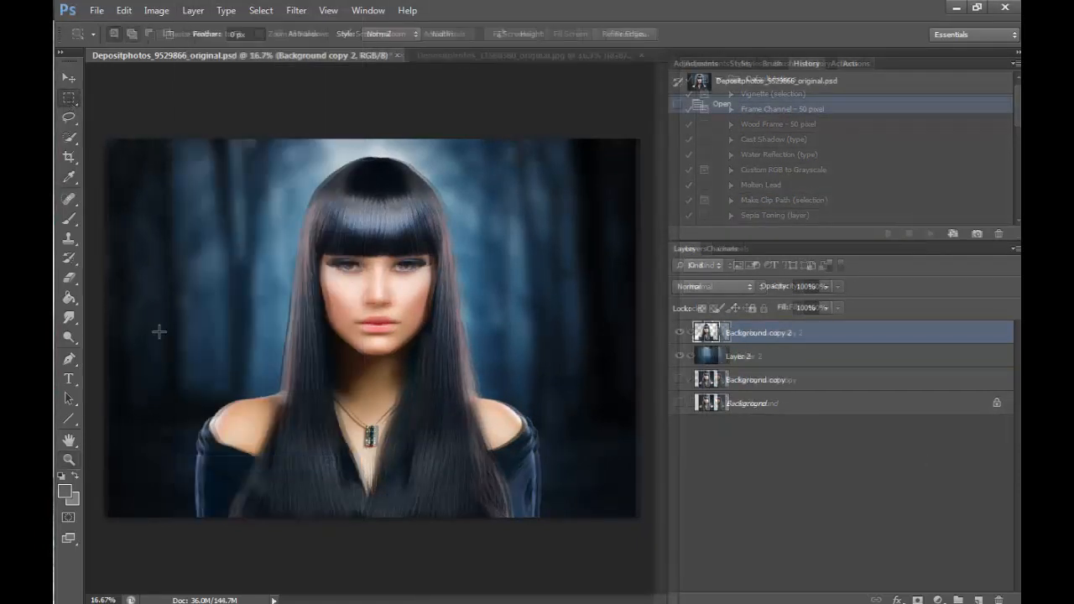
# - Select the portrait from mid-face down to the lower image edge with a rectangular marquee, and open it in Liquify
pyautogui.moveTo(146, 293); pyautogui.dragTo(158, 309)
pyautogui.moveTo(159, 310); pyautogui.dragTo(659, 530)
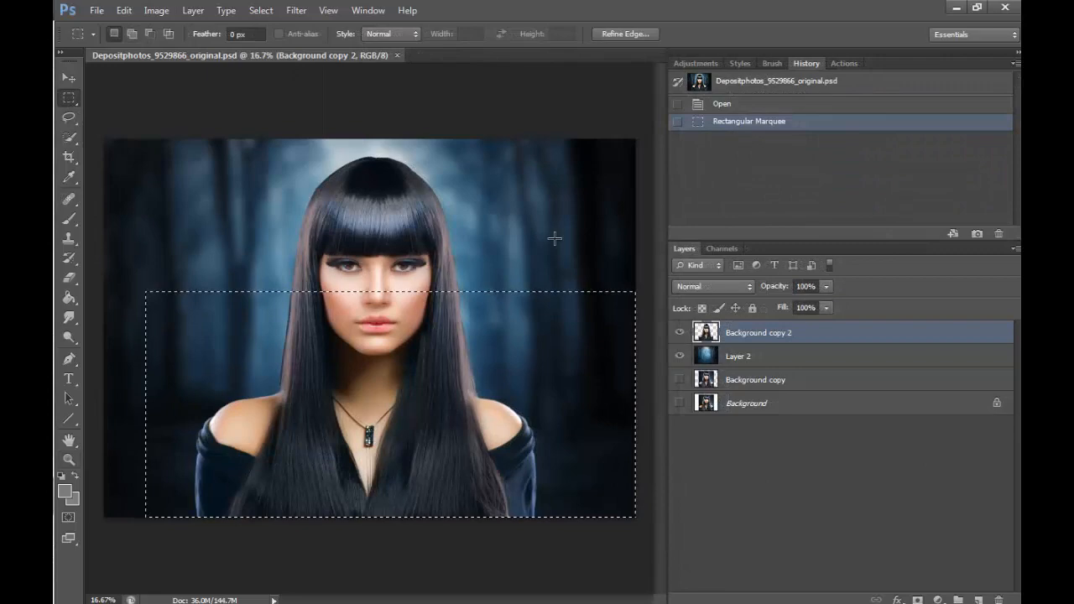
pyautogui.click(295, 10)
pyautogui.click(323, 122)
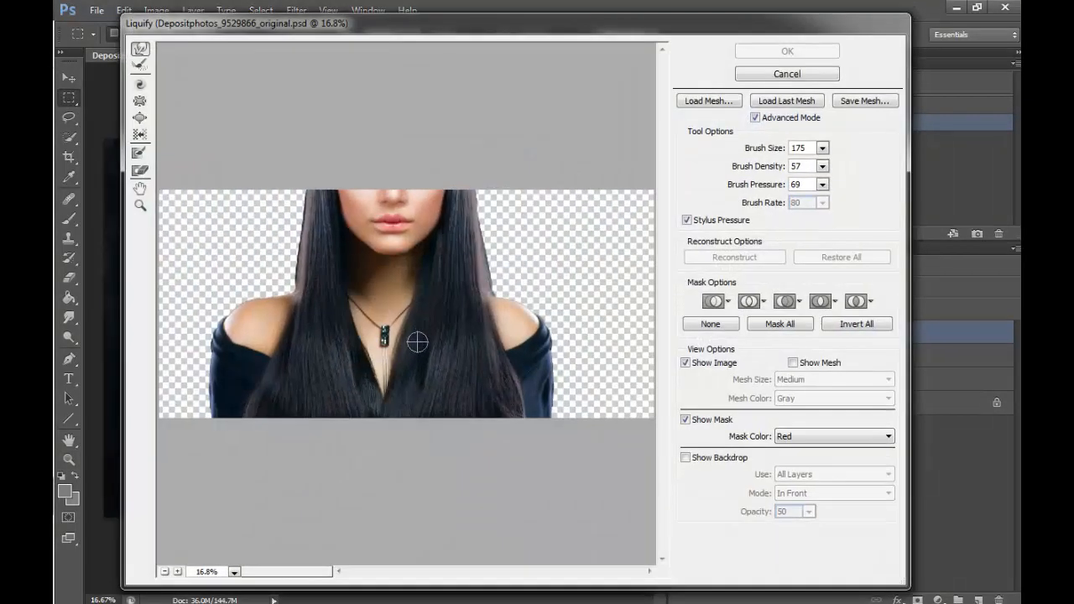
# - Push both shoulders and upper arms inward with the Forward Warp tool at brush size 1200
pyautogui.press(']')
pyautogui.press(']')
pyautogui.press(']')
pyautogui.press(']')
pyautogui.press(']')
pyautogui.press(']')
pyautogui.press(']')
pyautogui.press(']')
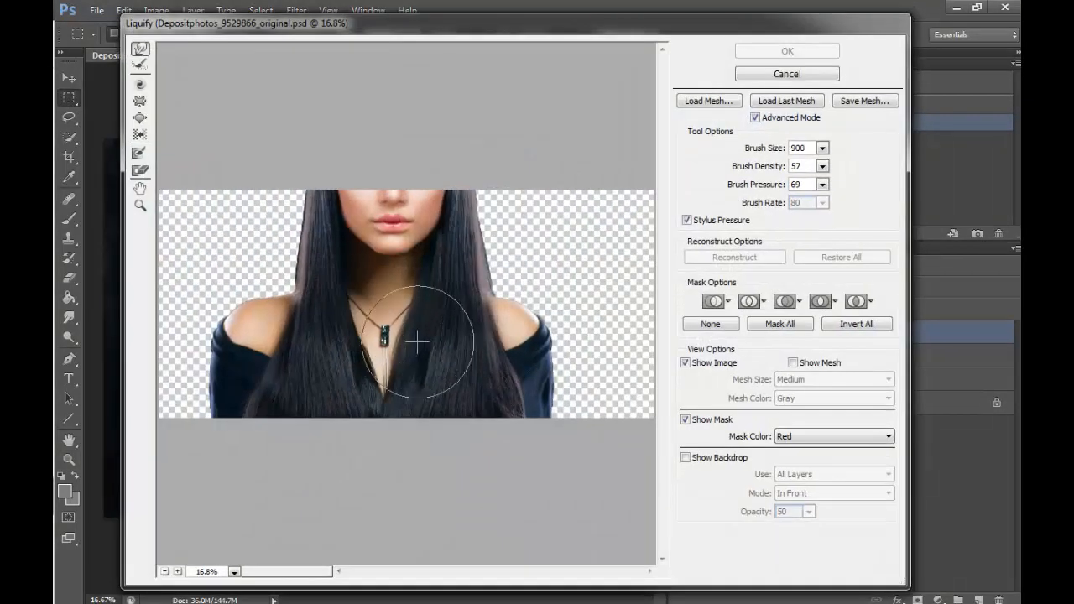
pyautogui.moveTo(546, 287); pyautogui.dragTo(565, 389)
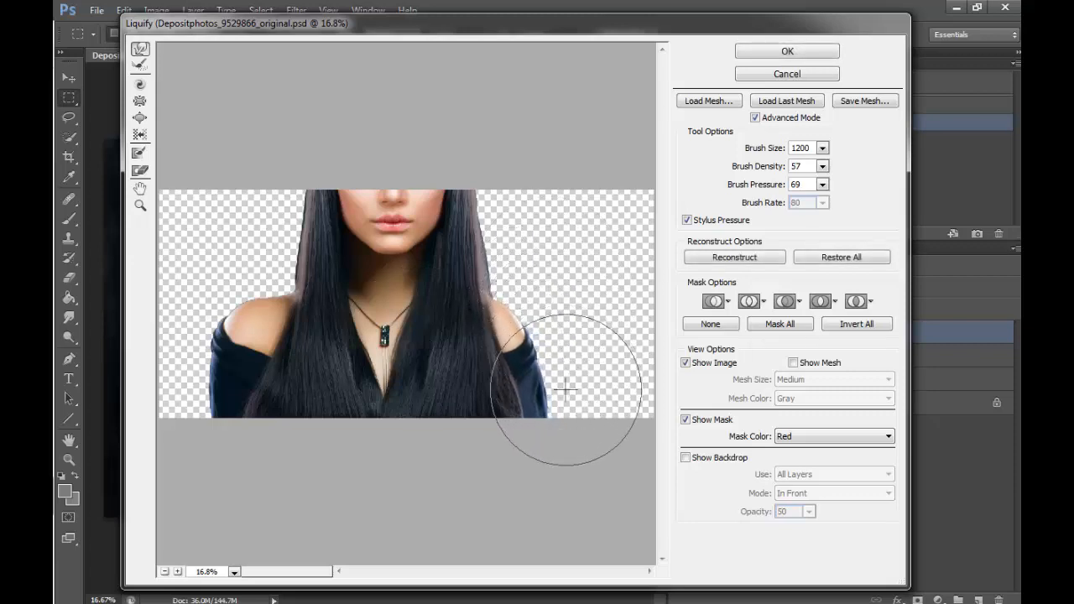
pyautogui.moveTo(206, 297)
pyautogui.mouseDown()
pyautogui.moveTo(203, 328)
pyautogui.moveTo(201, 377)
pyautogui.moveTo(205, 392)
pyautogui.moveTo(219, 379)
pyautogui.moveTo(247, 393)
pyautogui.moveTo(237, 400)
pyautogui.moveTo(237, 288)
pyautogui.mouseUp()
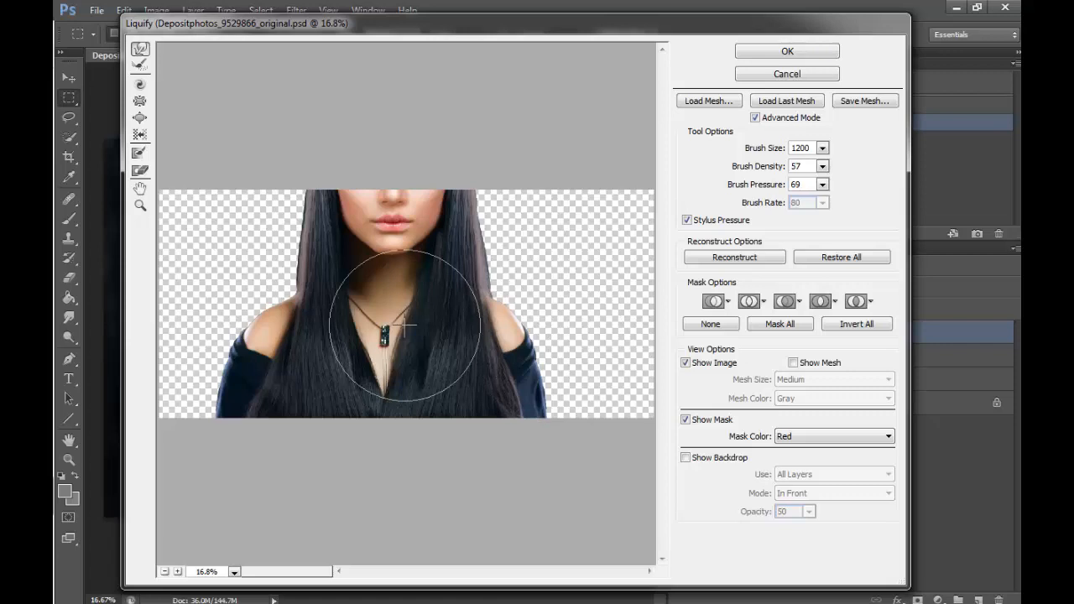
# - Refine the outer contours of both shoulders and arms with a size 900 brush, apply Liquify and deselect
pyautogui.press('[')
pyautogui.press('[')
pyautogui.press('[')
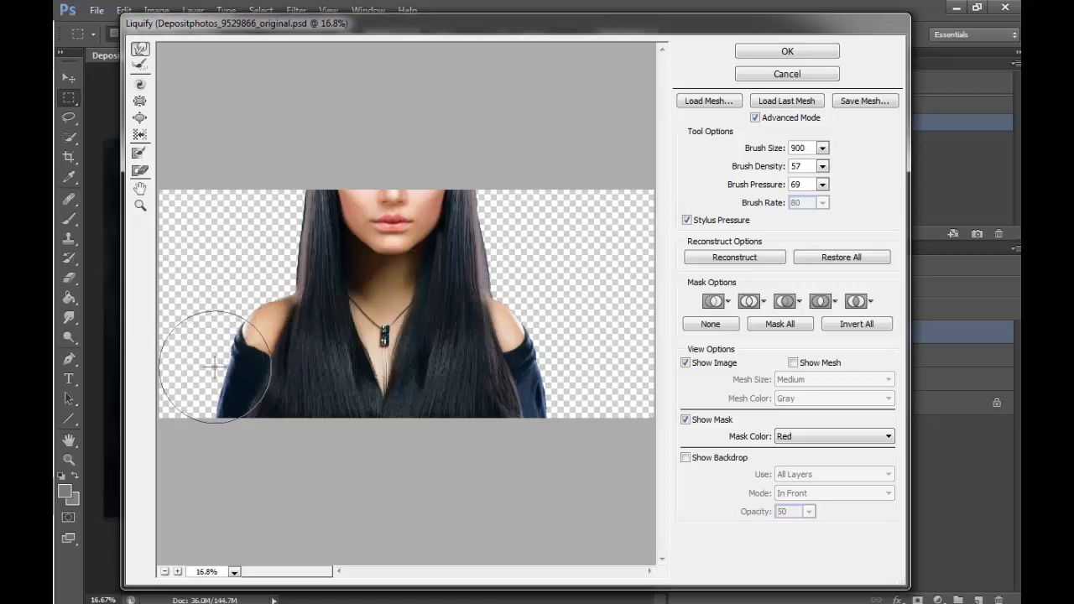
pyautogui.moveTo(208, 401); pyautogui.dragTo(215, 415)
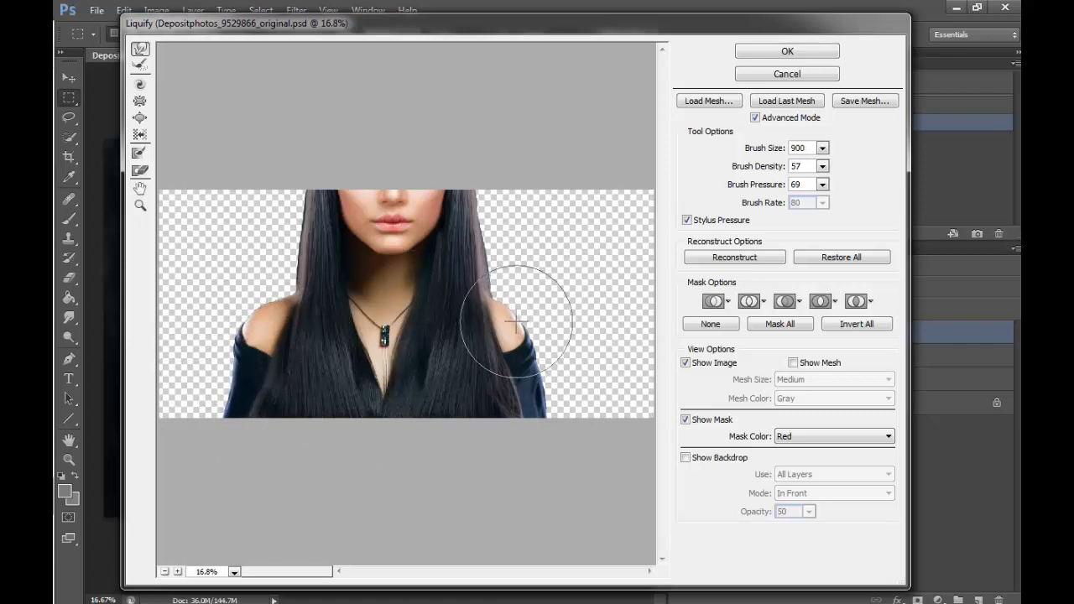
pyautogui.moveTo(509, 326); pyautogui.dragTo(514, 323)
pyautogui.moveTo(558, 388); pyautogui.dragTo(554, 388)
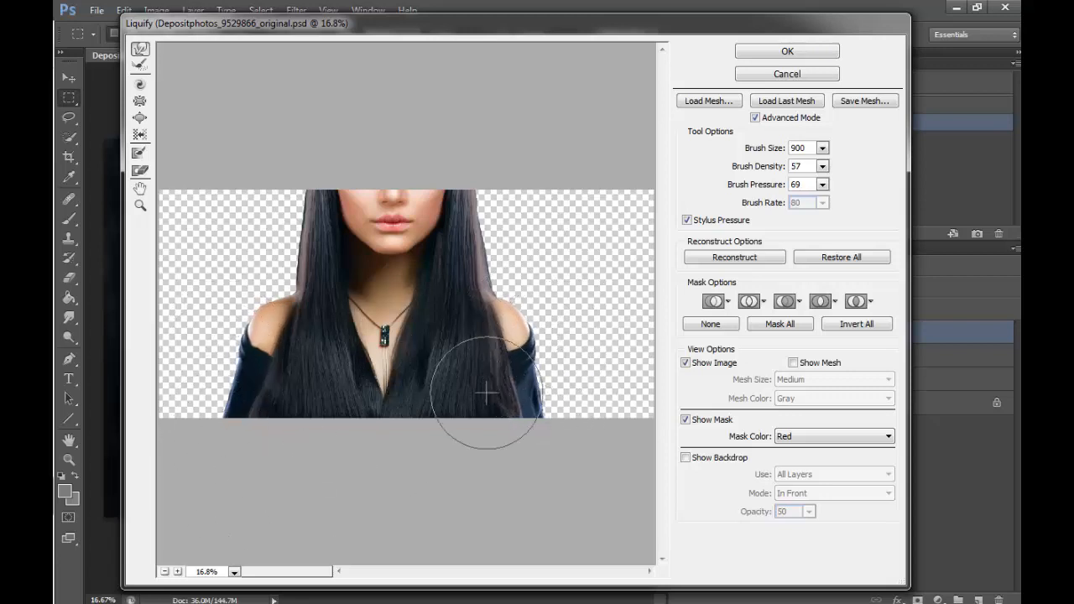
pyautogui.click(784, 54)
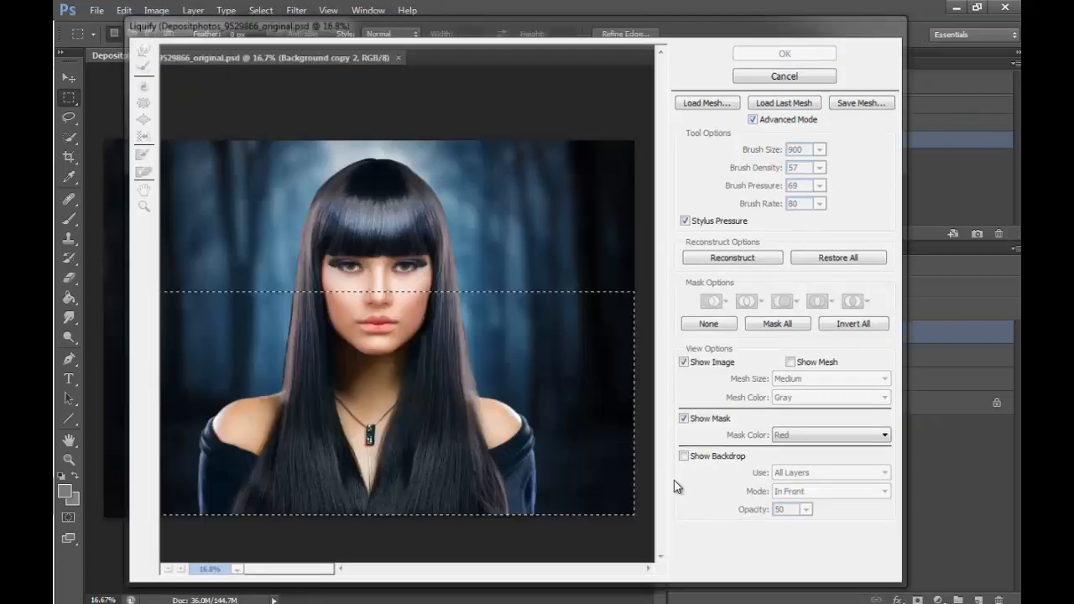
pyautogui.hotkey('ctrl', 'd')
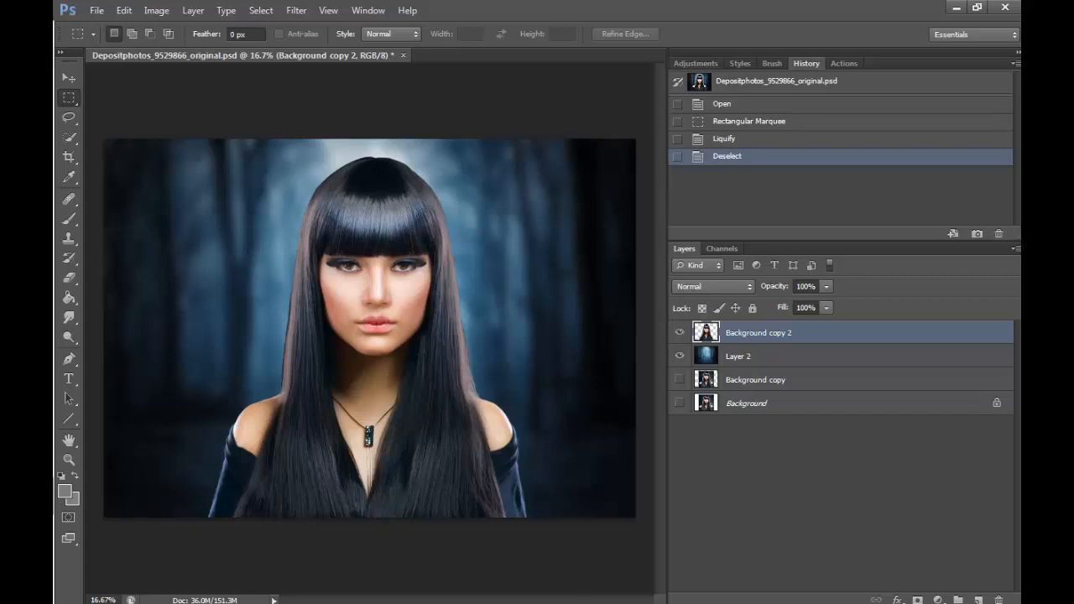
# - Lasso the outer hair edges on both sides of the head, from the crown to the shoulders, as one combined selection
pyautogui.press('z')
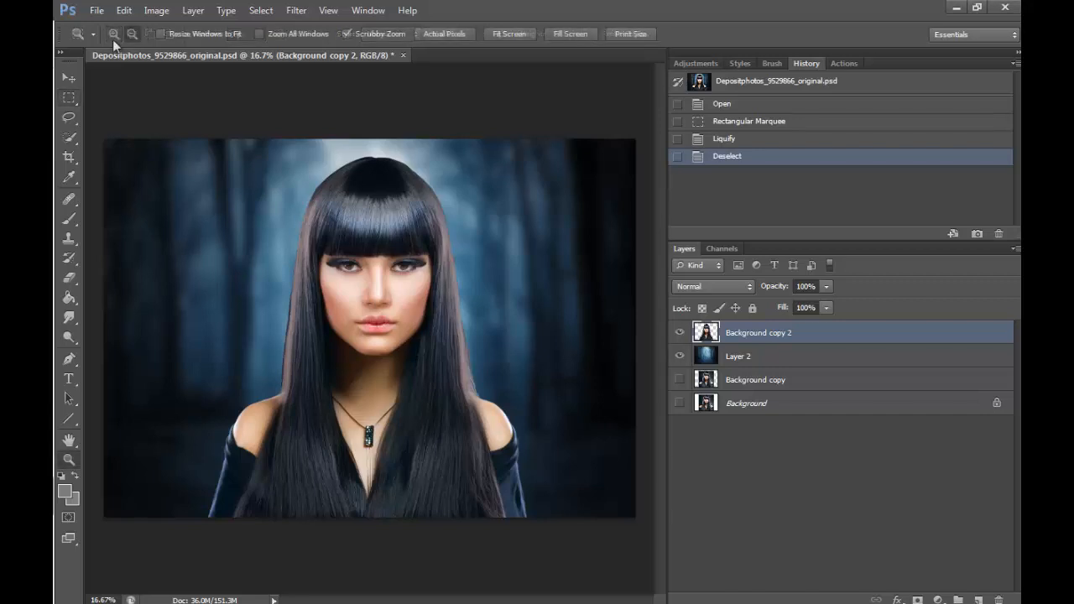
pyautogui.click(329, 282)
pyautogui.scroll(3, 660, 266)
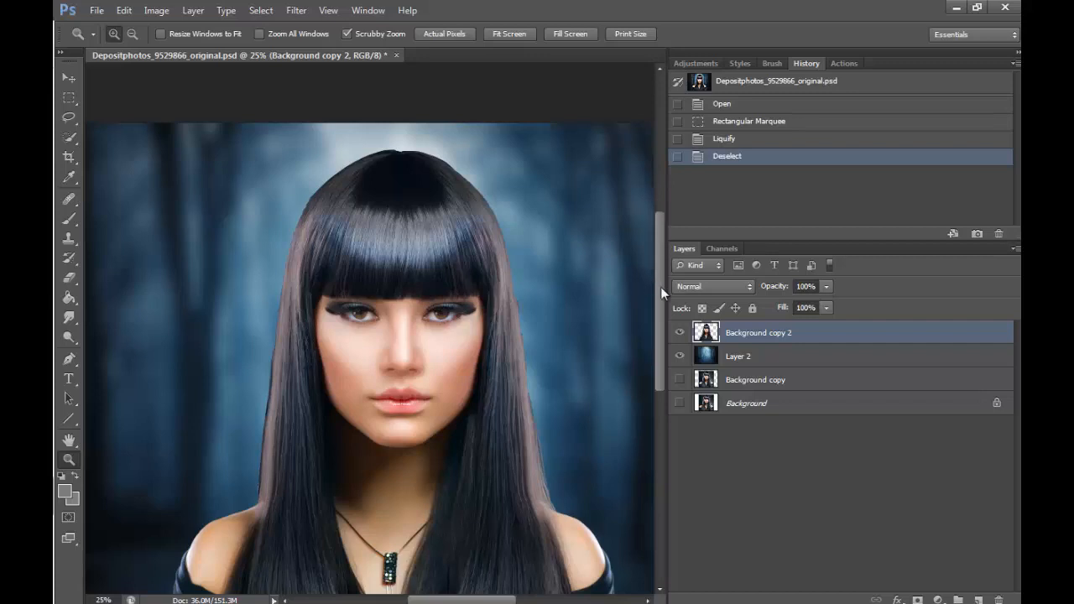
pyautogui.scroll(-1, 658, 290)
pyautogui.click(68, 117)
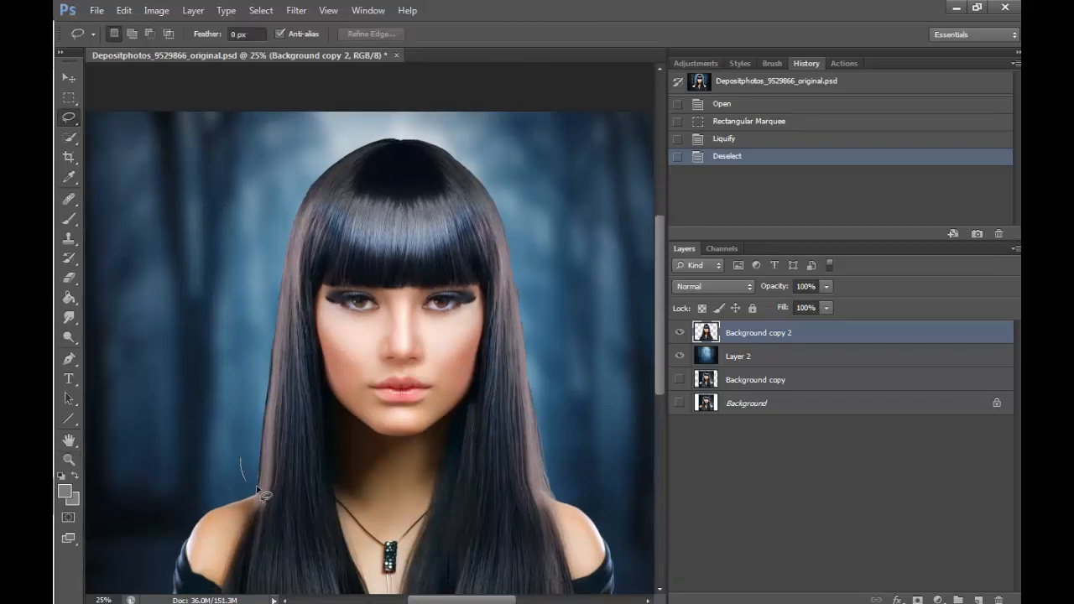
pyautogui.moveTo(256, 486)
pyautogui.mouseDown()
pyautogui.moveTo(275, 443)
pyautogui.moveTo(276, 368)
pyautogui.mouseUp()
pyautogui.moveTo(322, 195)
pyautogui.mouseDown()
pyautogui.moveTo(371, 154)
pyautogui.moveTo(359, 135)
pyautogui.moveTo(279, 196)
pyautogui.mouseUp()
pyautogui.moveTo(243, 424); pyautogui.dragTo(243, 429)
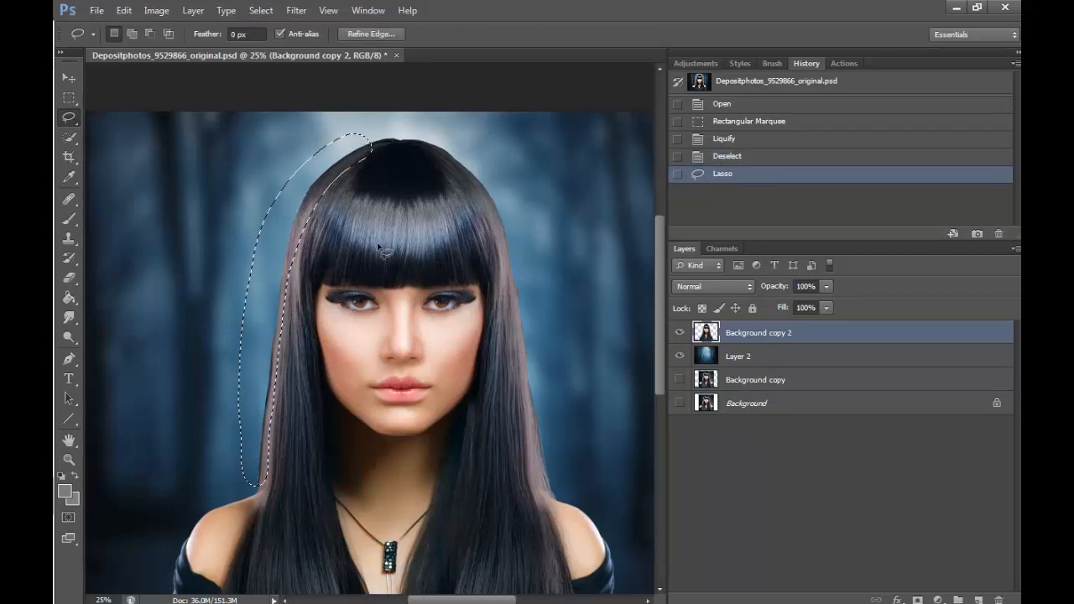
pyautogui.moveTo(460, 136); pyautogui.dragTo(459, 184)
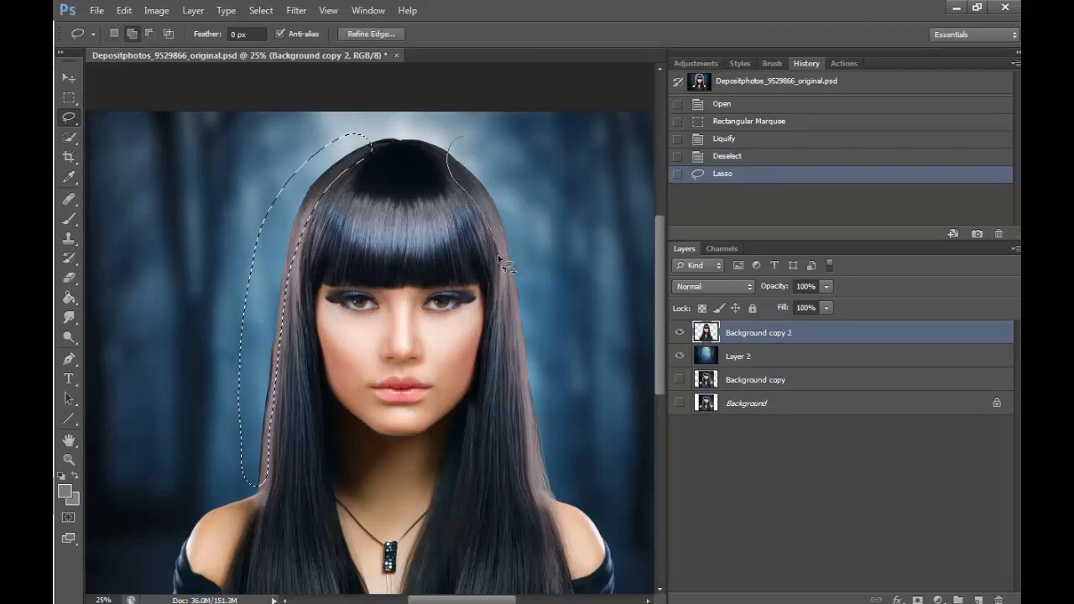
pyautogui.moveTo(506, 265); pyautogui.dragTo(525, 391)
pyautogui.moveTo(537, 484)
pyautogui.mouseDown()
pyautogui.moveTo(590, 436)
pyautogui.moveTo(549, 196)
pyautogui.moveTo(482, 136)
pyautogui.mouseUp()
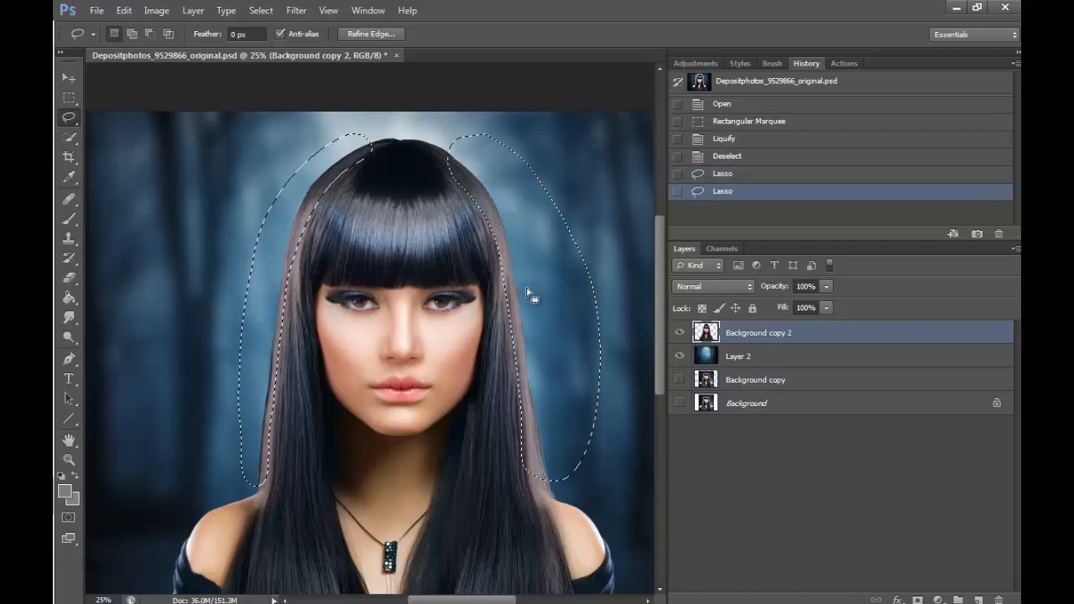
# - Feather the selection along both outer hair edges by 100 pixels
pyautogui.rightClick(532, 294)
pyautogui.click(607, 339)
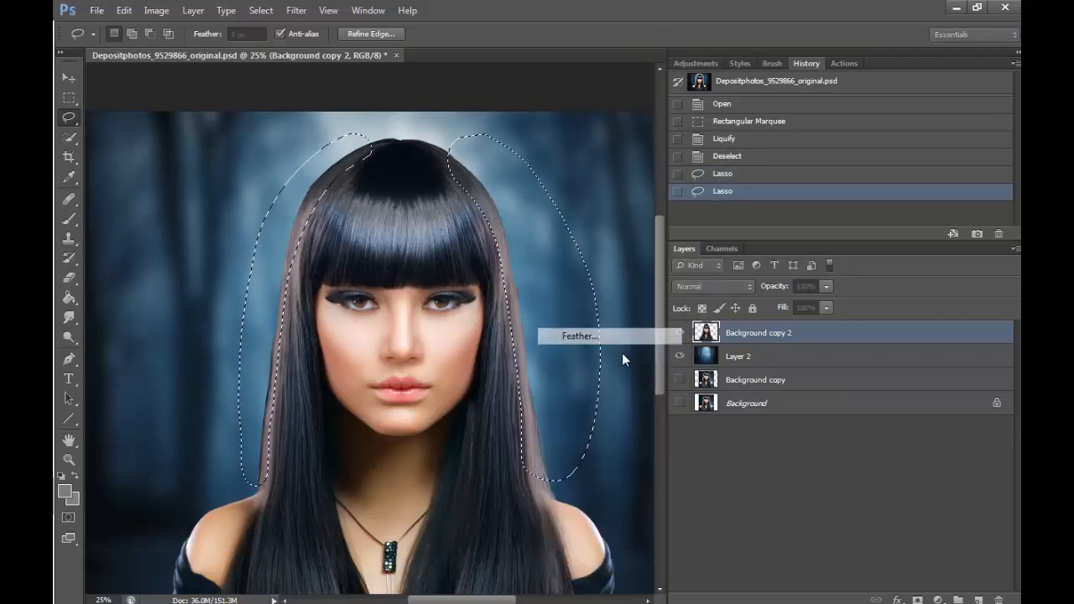
pyautogui.write('100')
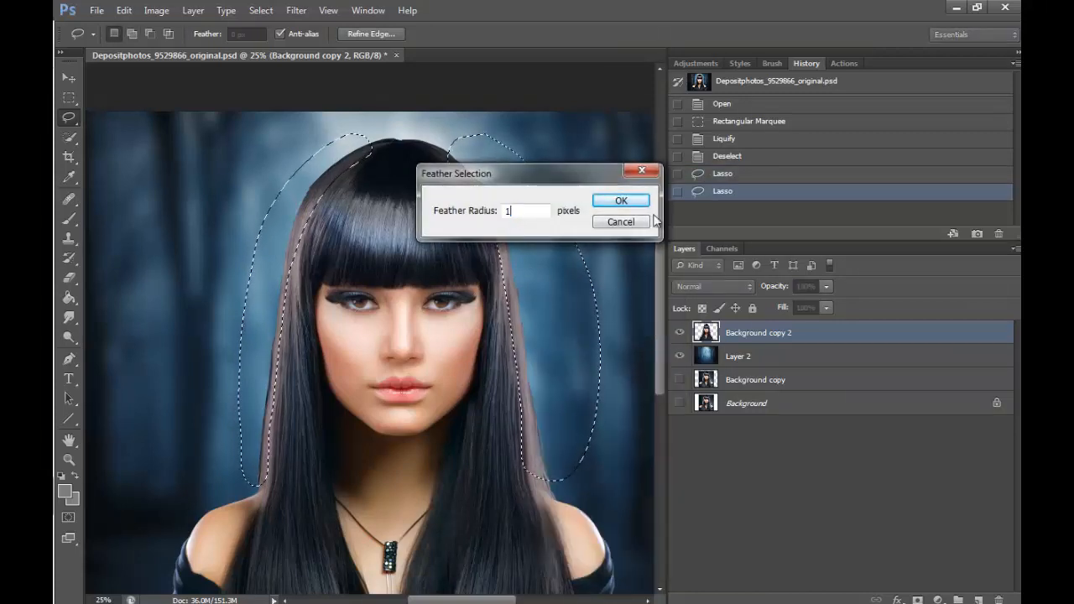
pyautogui.click(621, 201)
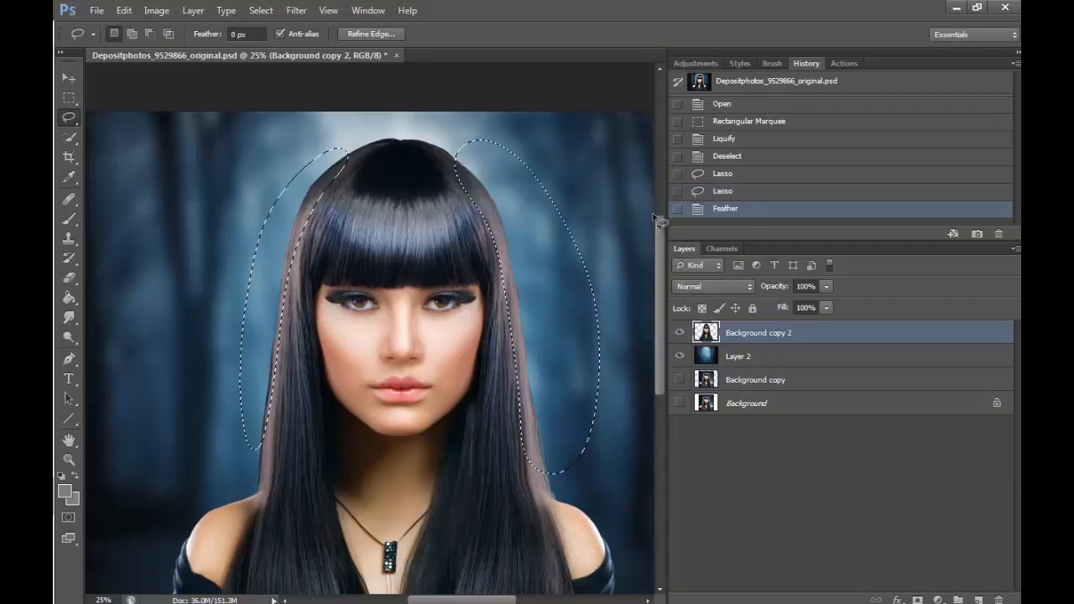
pyautogui.click(157, 11)
pyautogui.moveTo(302, 48)
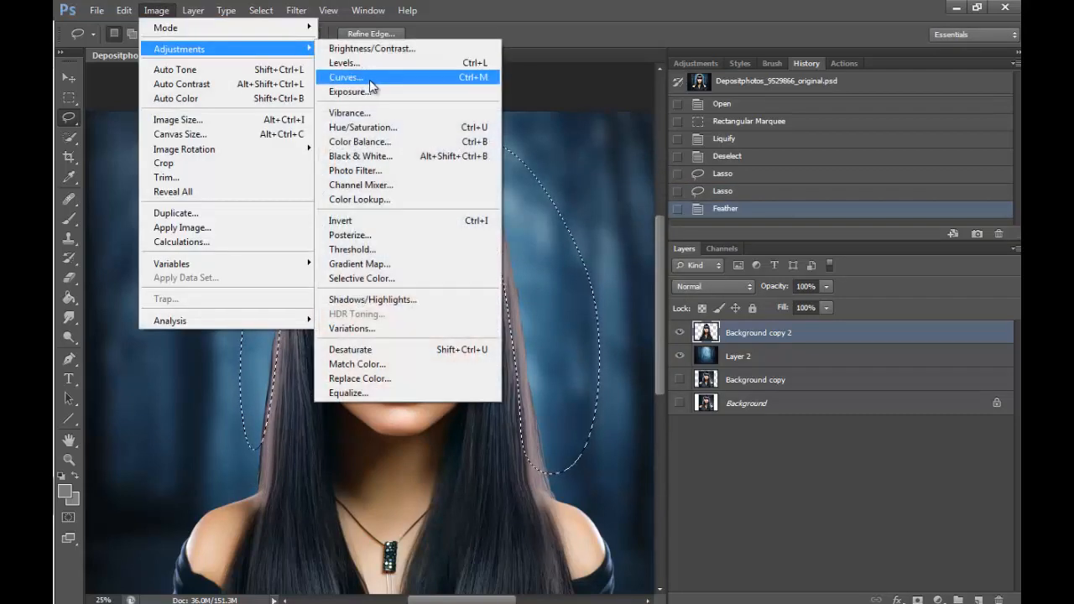
pyautogui.click(370, 85)
pyautogui.moveTo(753, 314); pyautogui.dragTo(740, 277)
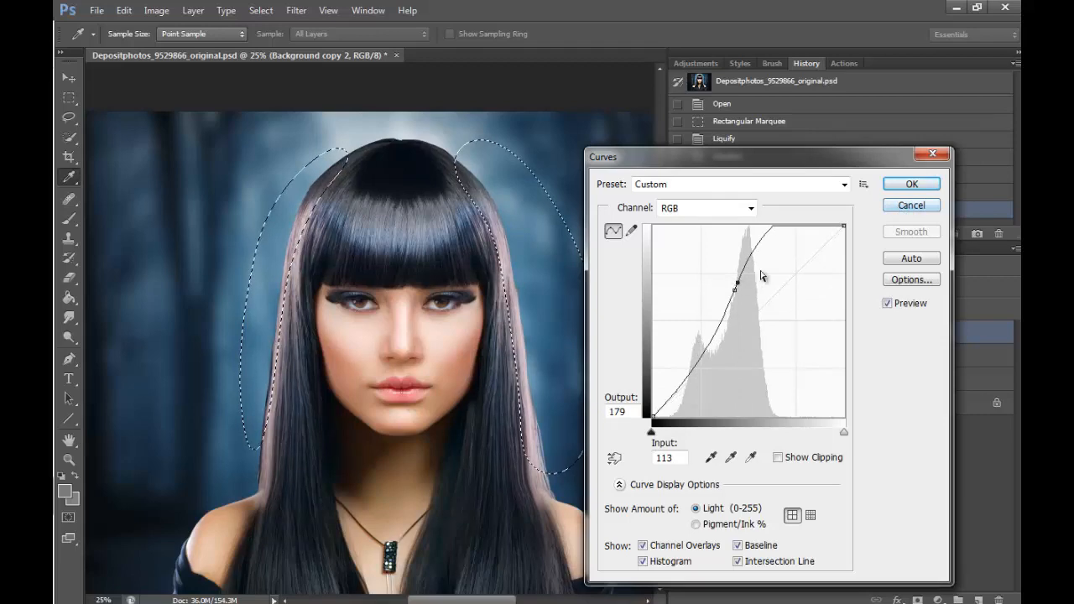
pyautogui.click(911, 205)
# - Brighten the feathered hair edges with an RGB Curves point at input 105, output 157, and deselect
pyautogui.click(156, 10)
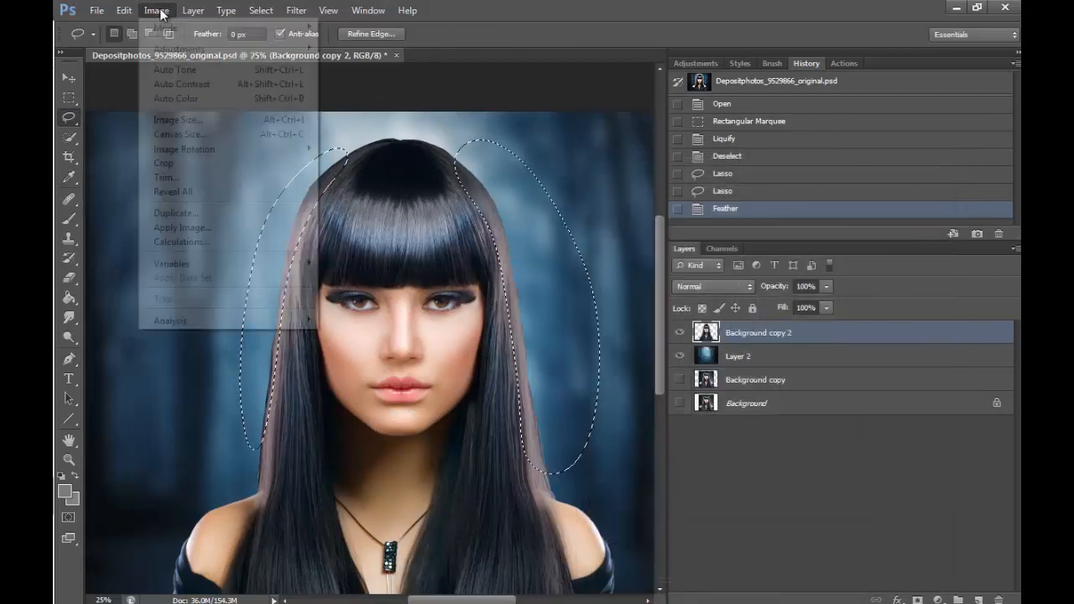
pyautogui.moveTo(314, 51)
pyautogui.click(356, 77)
pyautogui.moveTo(749, 320); pyautogui.dragTo(732, 298)
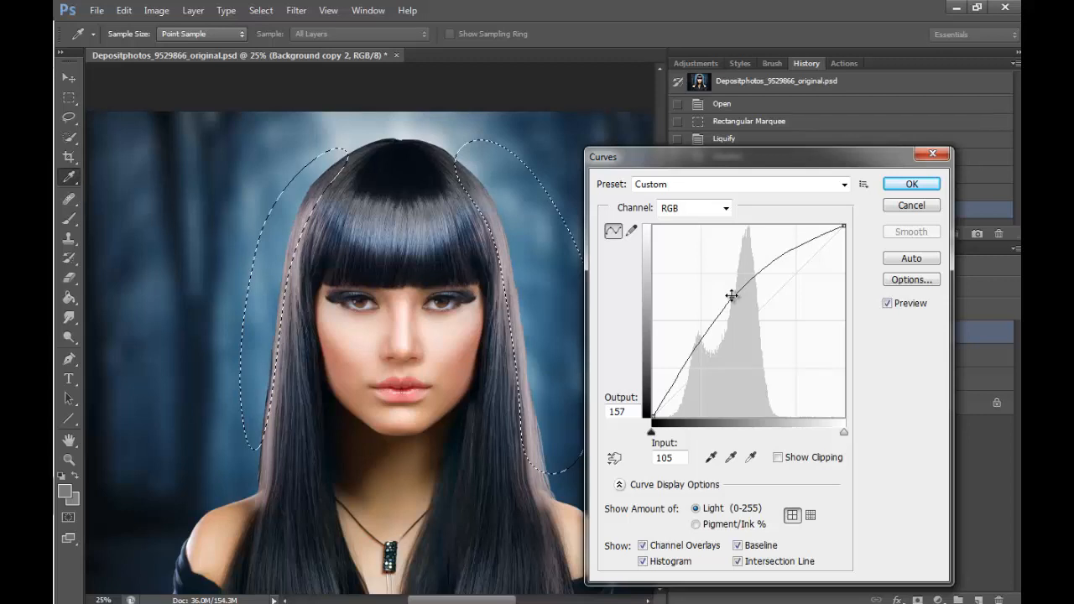
pyautogui.click(917, 187)
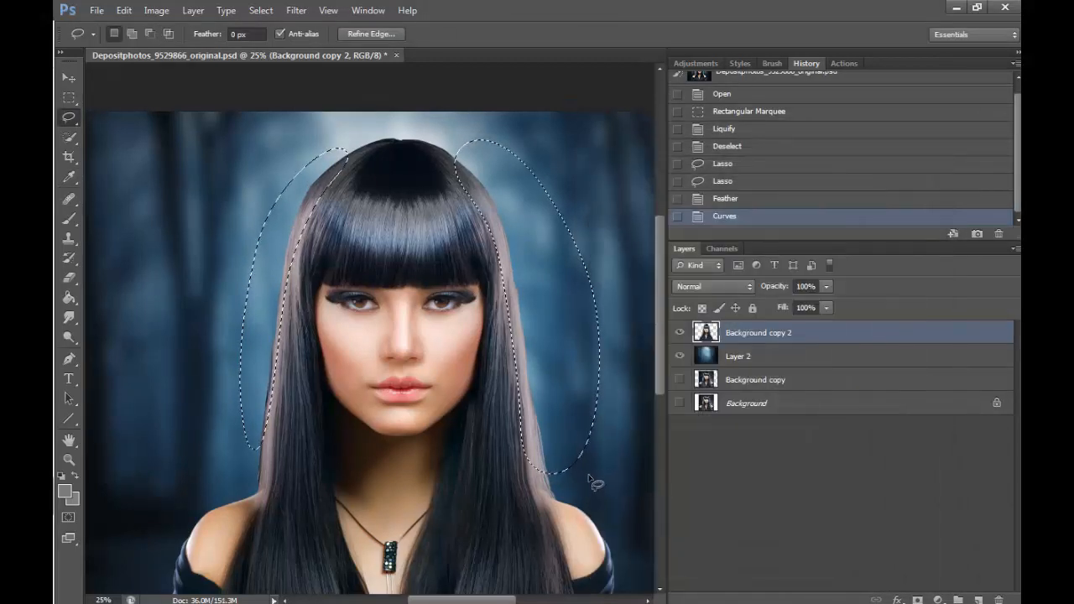
pyautogui.hotkey('ctrl', 'd')
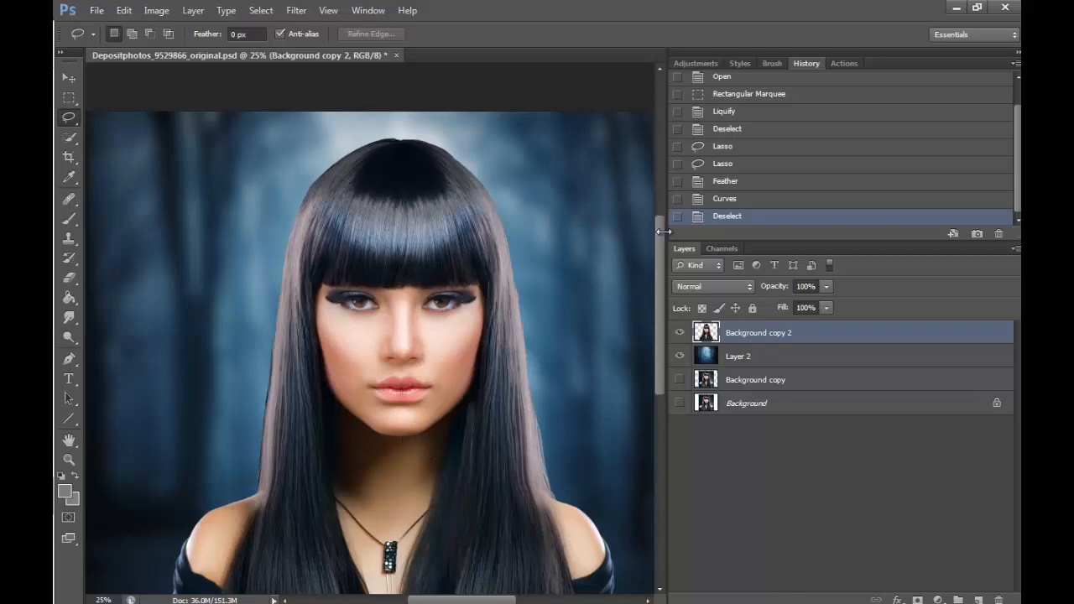
# - Lasso narrower strips of the outer hair edges on both sides of the head as one combined selection
pyautogui.moveTo(660, 239)
pyautogui.mouseDown()
pyautogui.moveTo(657, 281)
pyautogui.moveTo(658, 258)
pyautogui.mouseUp()
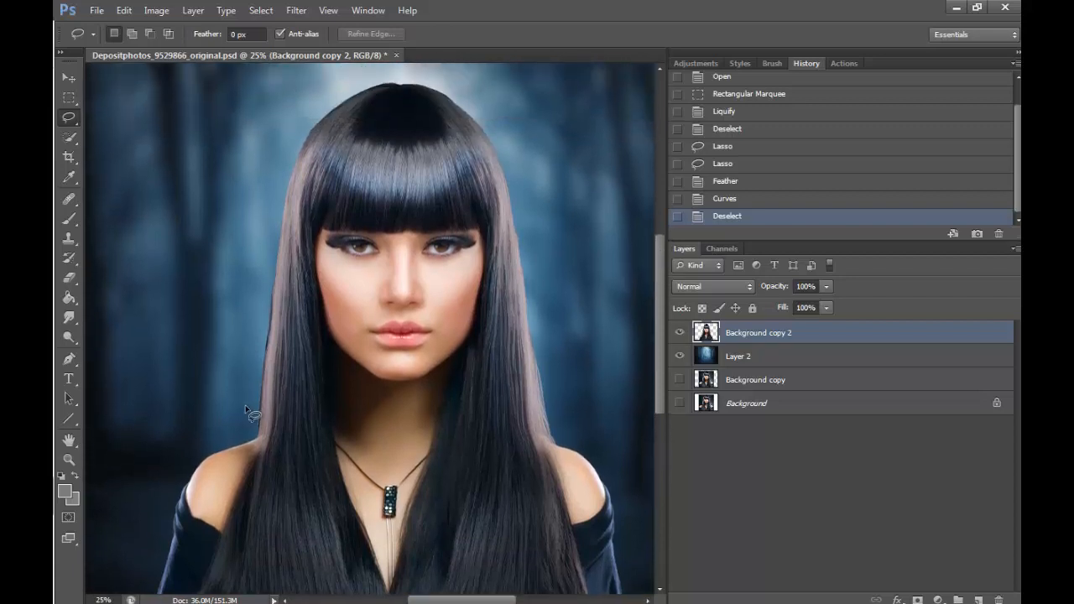
pyautogui.moveTo(246, 397)
pyautogui.mouseDown()
pyautogui.moveTo(268, 409)
pyautogui.moveTo(277, 332)
pyautogui.mouseUp()
pyautogui.moveTo(288, 238)
pyautogui.mouseDown()
pyautogui.moveTo(363, 84)
pyautogui.moveTo(251, 227)
pyautogui.moveTo(253, 428)
pyautogui.mouseUp()
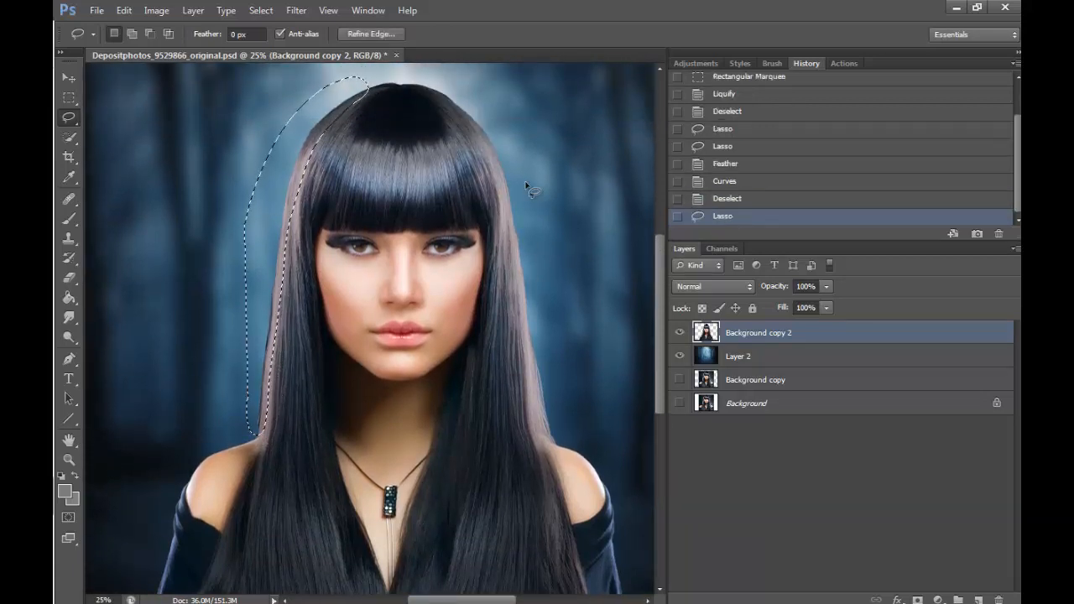
pyautogui.press('shift')
pyautogui.moveTo(478, 97)
pyautogui.mouseDown()
pyautogui.moveTo(550, 429)
pyautogui.moveTo(518, 119)
pyautogui.moveTo(474, 96)
pyautogui.mouseUp()
# - Feather the new hair edge selection by 65 pixels
pyautogui.rightClick(539, 224)
pyautogui.click(585, 270)
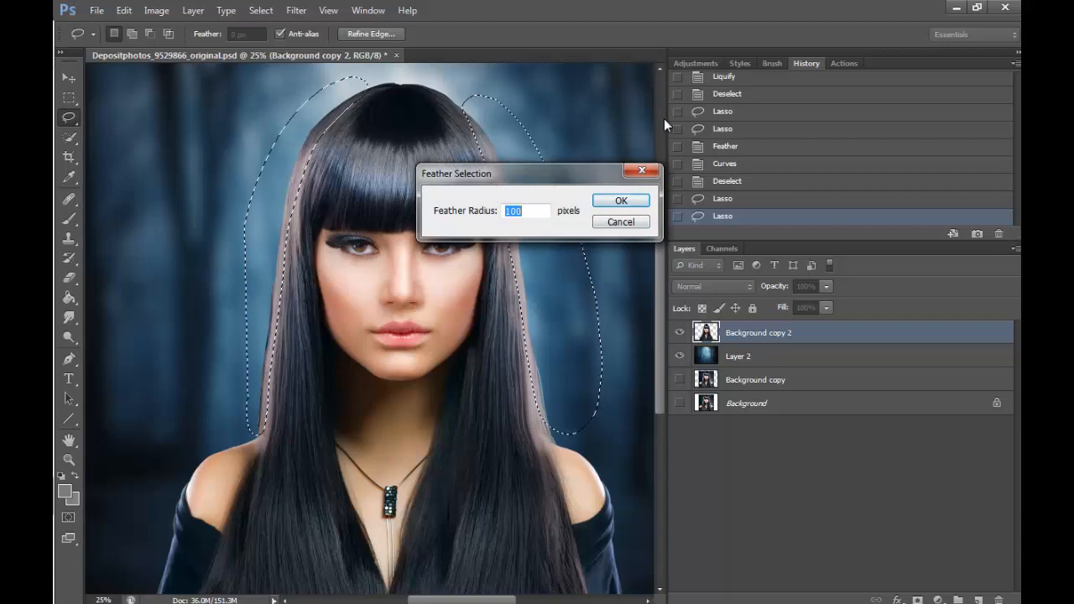
pyautogui.write('65')
pyautogui.press('Return')
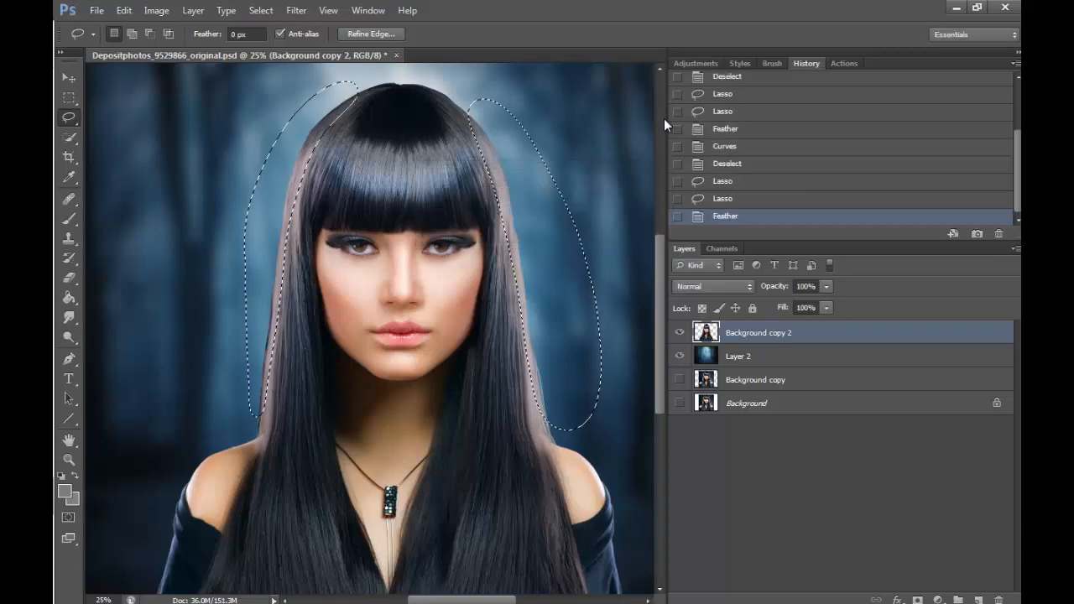
# - Brighten the outer hair edges with an RGB Curves point at input 127, output 160, and deselect
pyautogui.click(157, 10)
pyautogui.moveTo(300, 48)
pyautogui.click(384, 74)
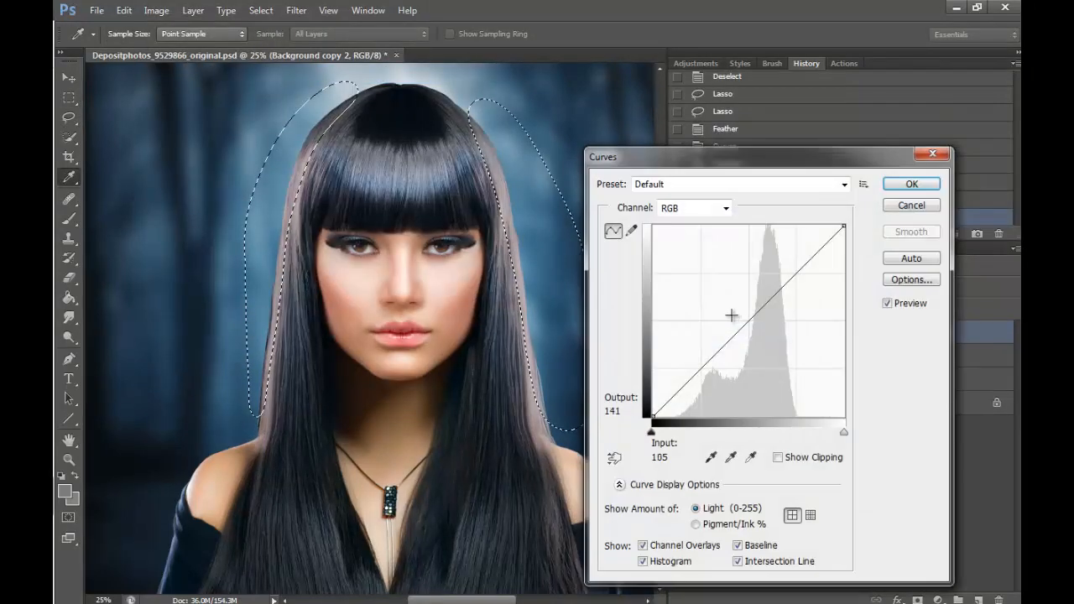
pyautogui.moveTo(747, 322); pyautogui.dragTo(747, 298)
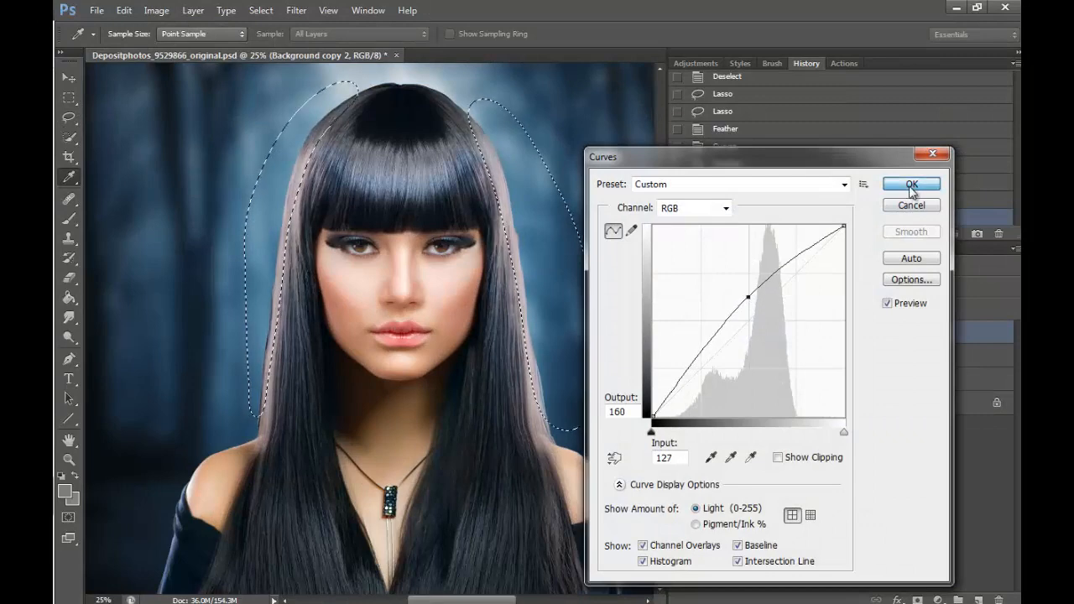
pyautogui.click(910, 184)
pyautogui.press('l')
pyautogui.hotkey('ctrl', 'd')
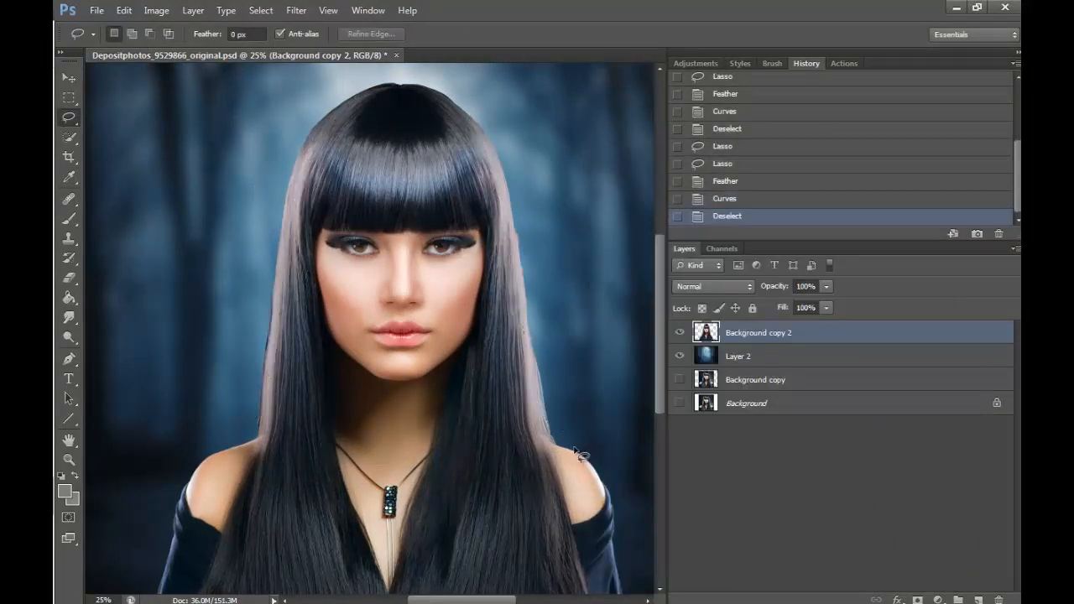
# - Erase the dark fringe along the left outer hair edge down to the shoulder with a size 45 Eraser
pyautogui.click(69, 278)
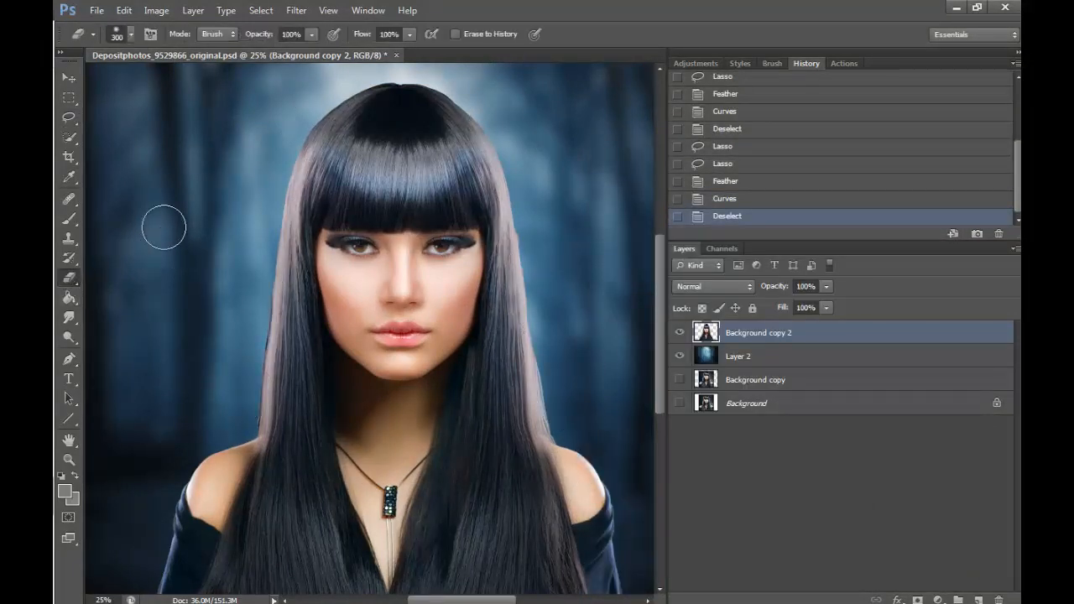
pyautogui.click(69, 459)
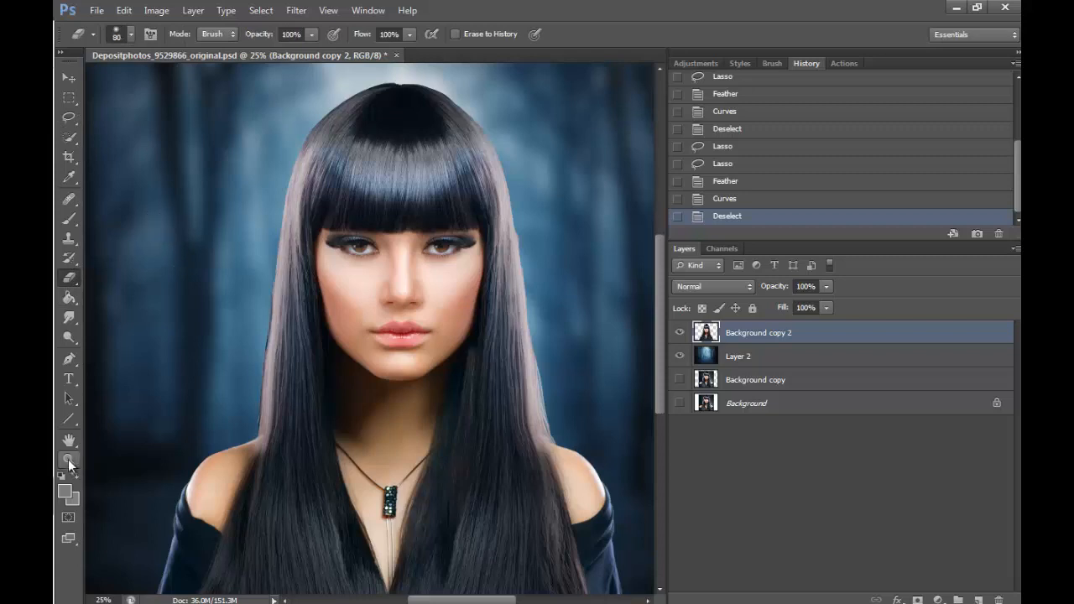
pyautogui.click(284, 350)
pyautogui.click(269, 293)
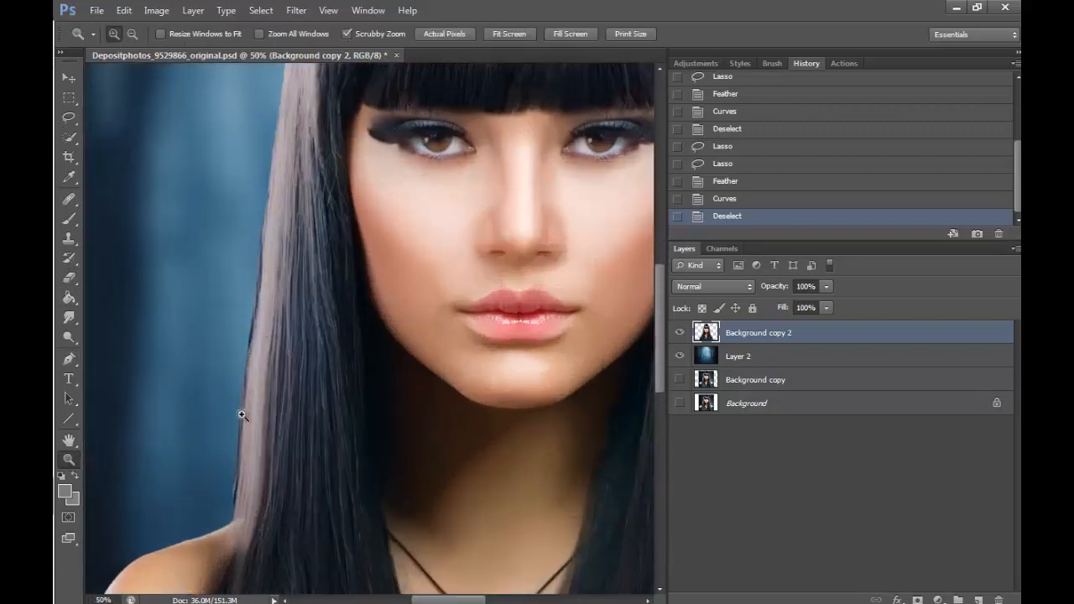
pyautogui.click(70, 278)
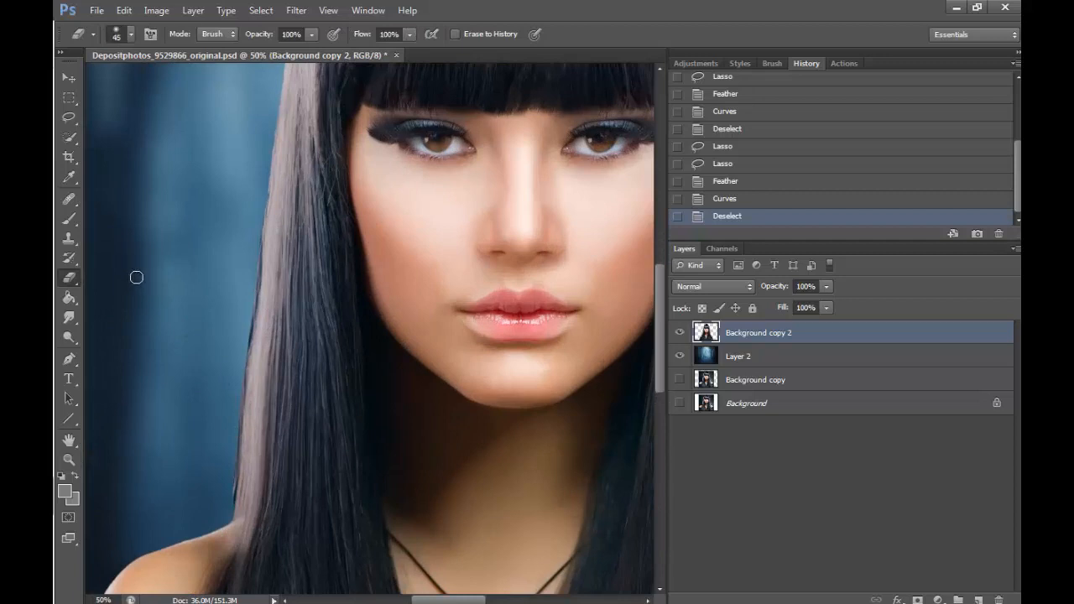
pyautogui.moveTo(269, 136); pyautogui.dragTo(252, 335)
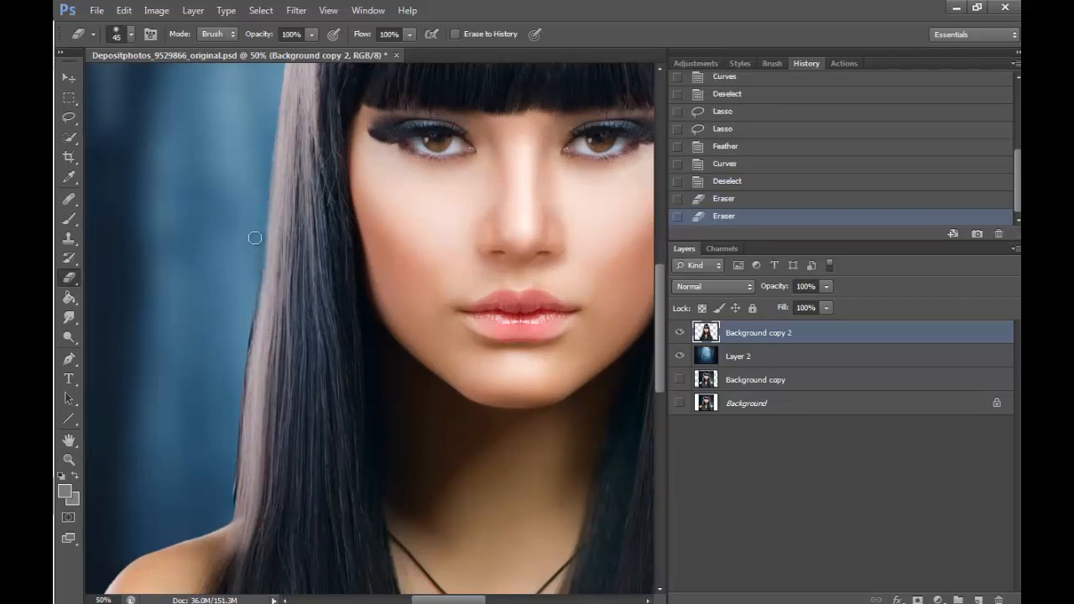
pyautogui.moveTo(252, 234); pyautogui.dragTo(242, 373)
pyautogui.moveTo(250, 319); pyautogui.dragTo(239, 411)
pyautogui.moveTo(235, 451); pyautogui.dragTo(234, 467)
pyautogui.moveTo(238, 428); pyautogui.dragTo(235, 457)
pyautogui.moveTo(238, 432); pyautogui.dragTo(236, 444)
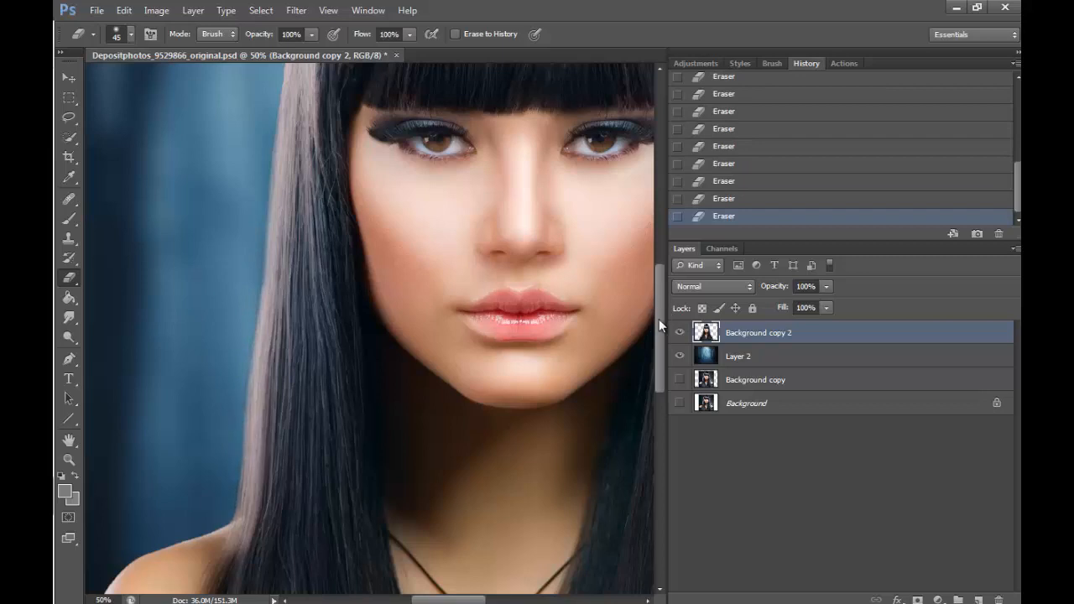
# - Smooth the hair outline around the crown and down the right outer edge to the shoulder with the size 45 Eraser
pyautogui.moveTo(658, 319); pyautogui.dragTo(677, 232)
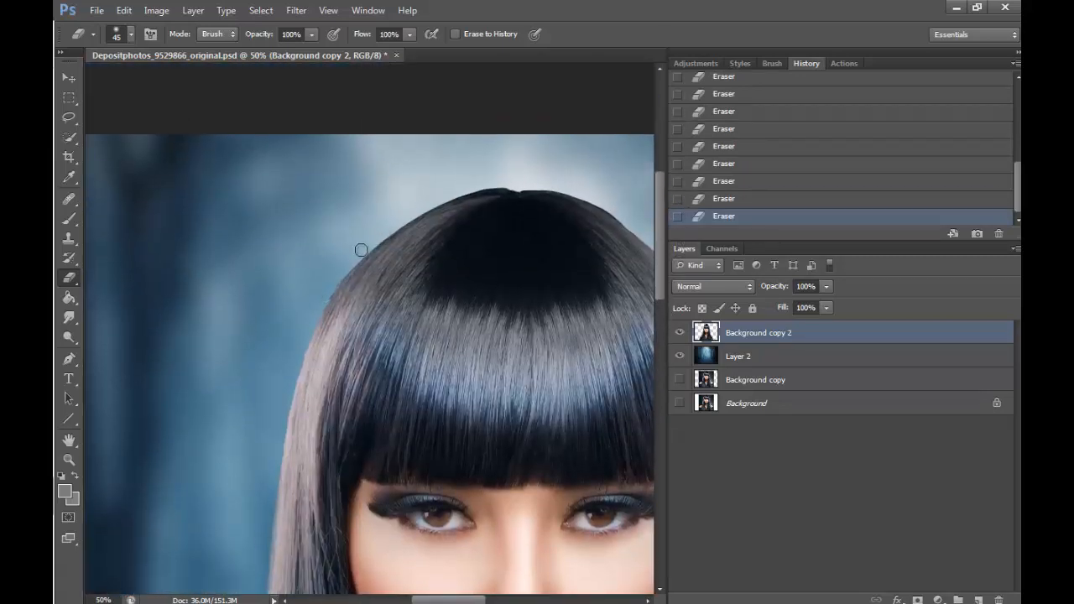
pyautogui.moveTo(465, 598); pyautogui.dragTo(492, 599)
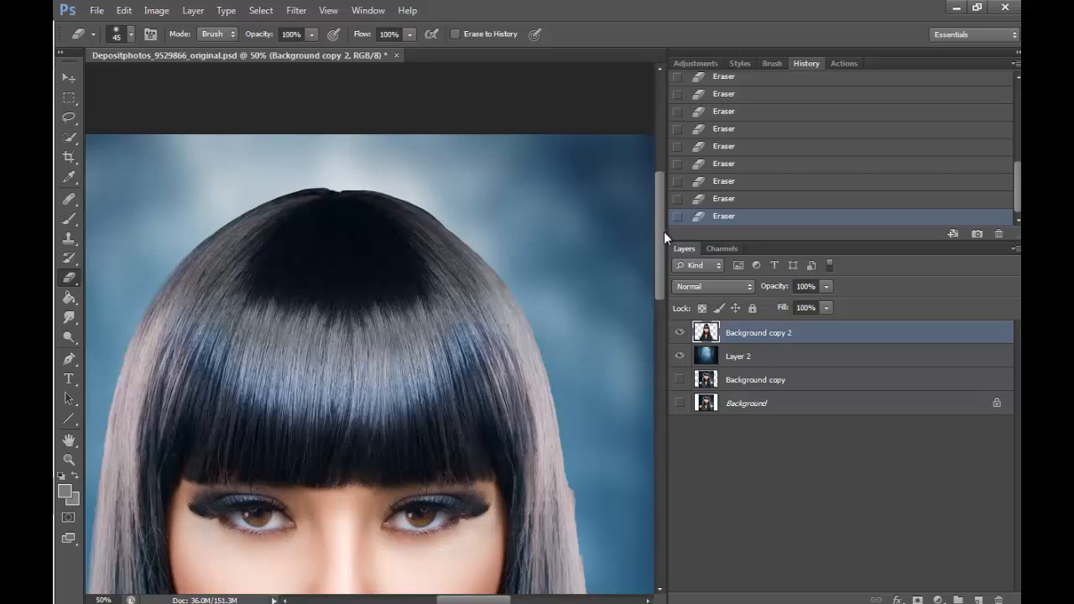
pyautogui.scroll(-4, 630, 144)
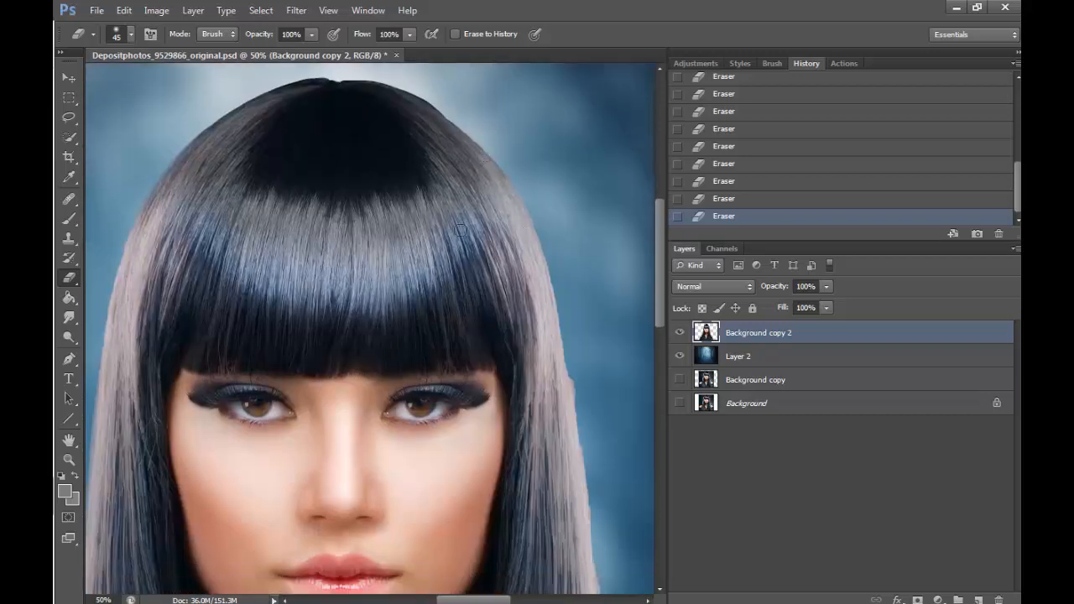
pyautogui.moveTo(483, 601); pyautogui.dragTo(494, 601)
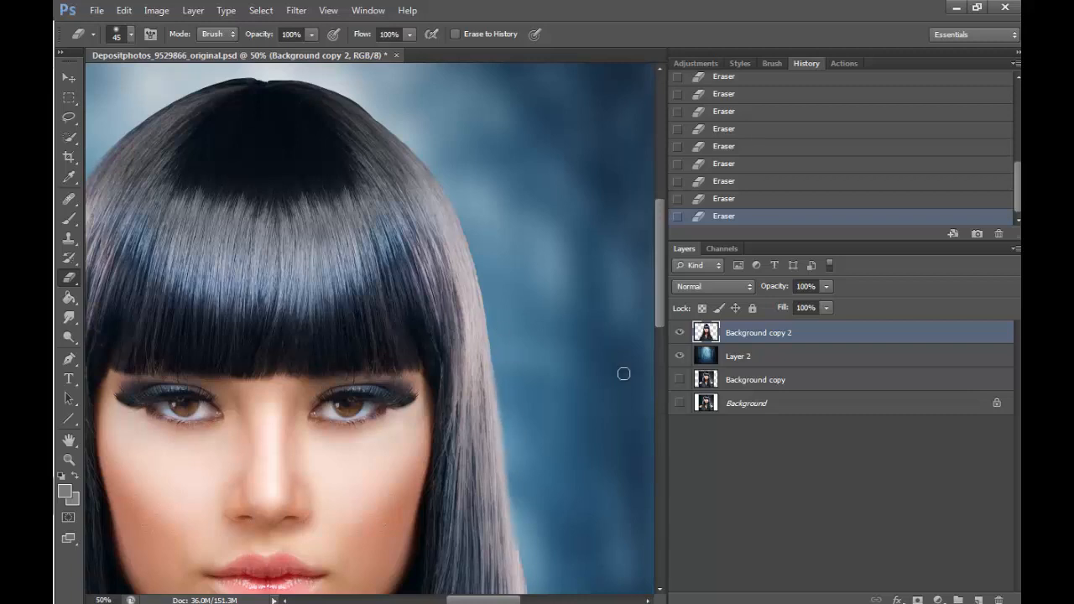
pyautogui.scroll(-3, 648, 359)
pyautogui.moveTo(509, 196)
pyautogui.mouseDown()
pyautogui.moveTo(532, 398)
pyautogui.moveTo(578, 570)
pyautogui.mouseUp()
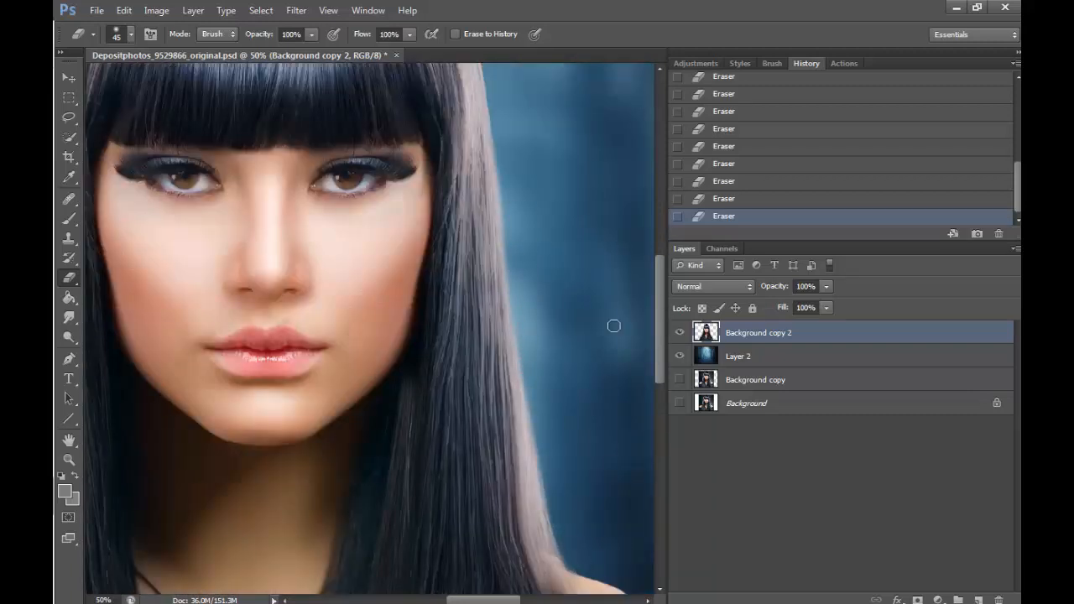
pyautogui.moveTo(656, 312); pyautogui.dragTo(660, 231)
pyautogui.moveTo(483, 599); pyautogui.dragTo(455, 575)
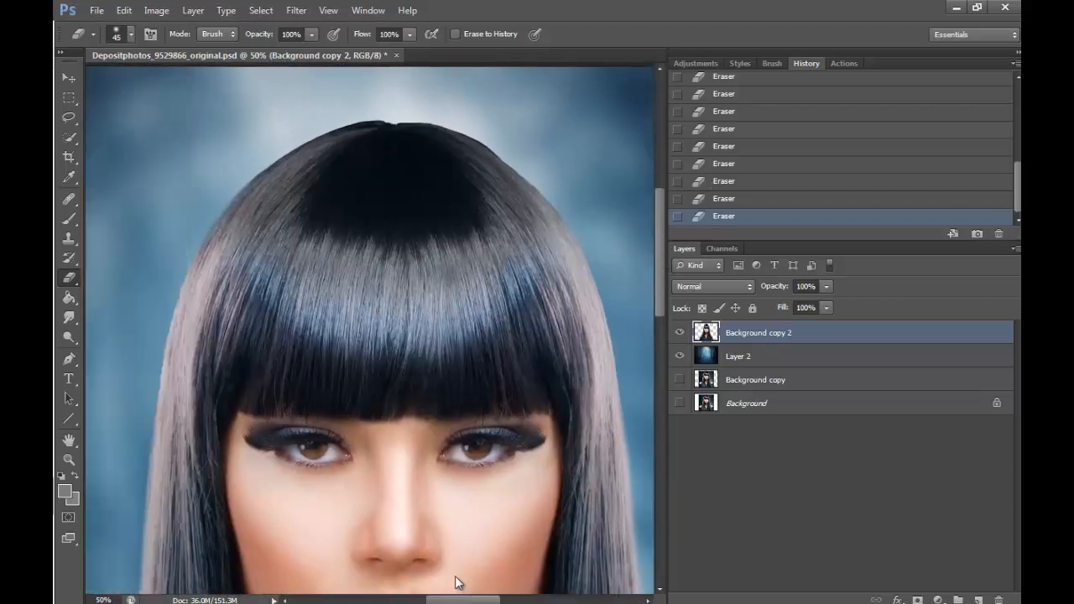
pyautogui.click(69, 458)
pyautogui.click(483, 302)
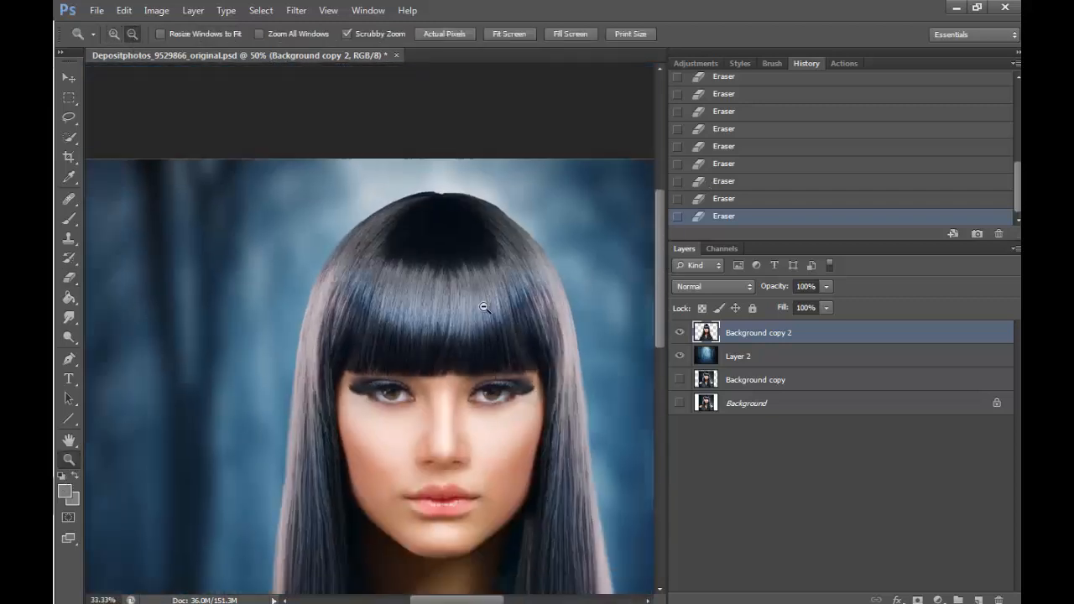
# - Bring the selected black wings into the portrait document behind the woman, with one wing showing above the left shoulder
pyautogui.click(483, 302)
pyautogui.click(483, 302)
pyautogui.click(484, 302)
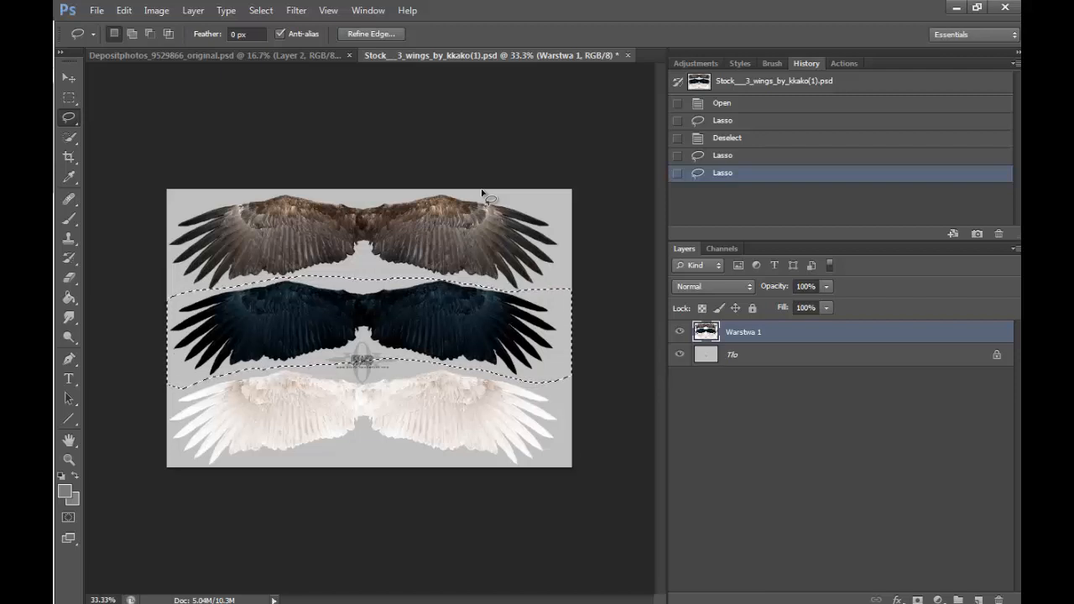
pyautogui.click(69, 77)
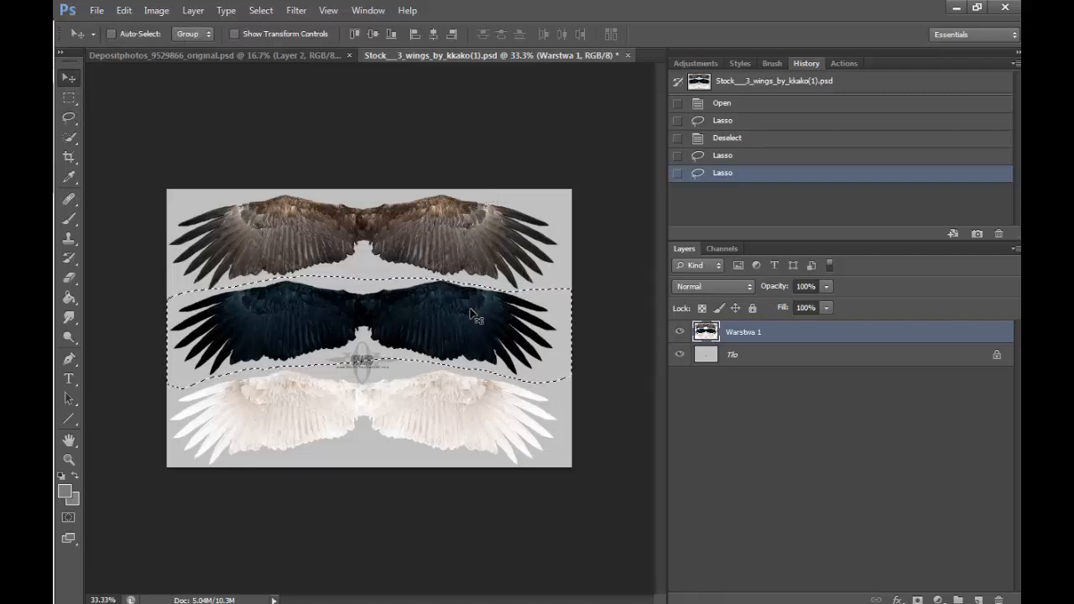
pyautogui.moveTo(474, 306); pyautogui.dragTo(415, 284)
pyautogui.moveTo(487, 355); pyautogui.dragTo(265, 397)
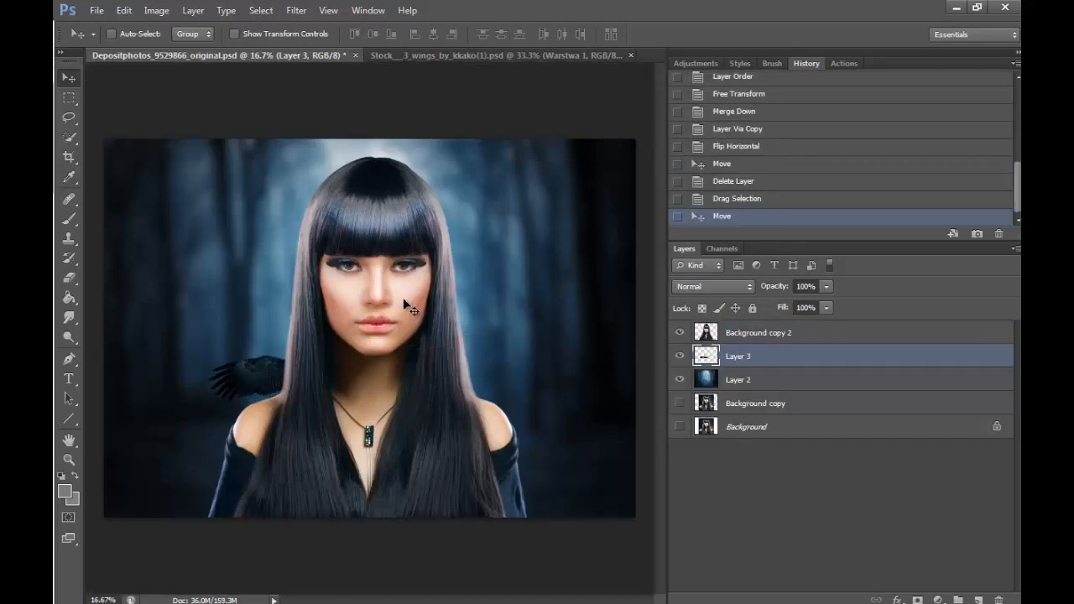
pyautogui.click(555, 57)
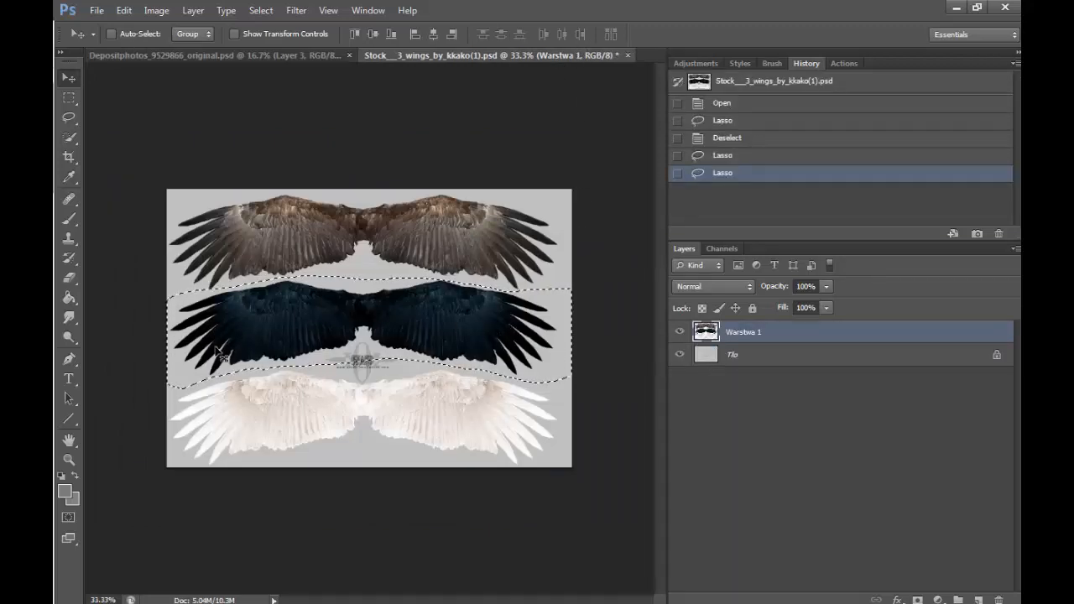
pyautogui.click(298, 57)
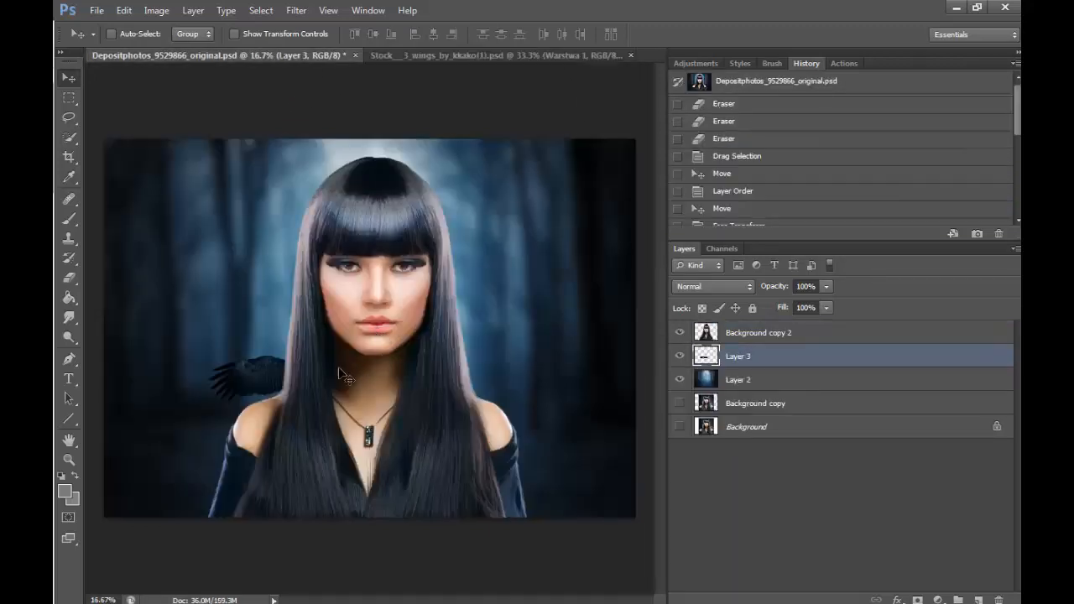
pyautogui.moveTo(340, 374)
pyautogui.mouseDown()
pyautogui.moveTo(303, 308)
pyautogui.moveTo(323, 363)
pyautogui.mouseUp()
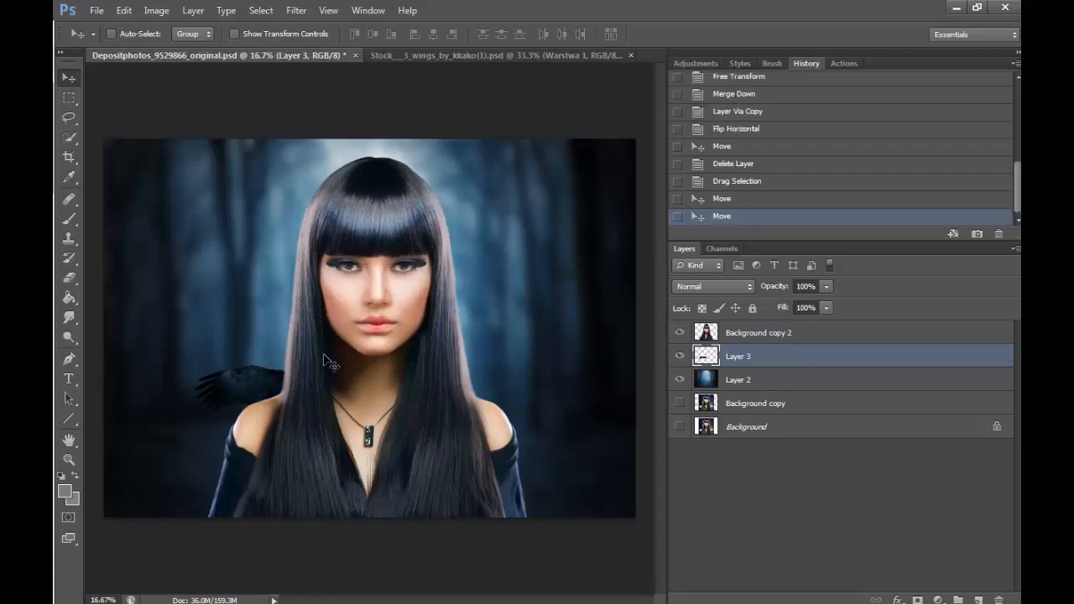
# - Scale the black wing layer to about 169%, rotate it about 47°, and fit it above the left shoulder as a feather collar
pyautogui.hotkey('ctrl', 't')
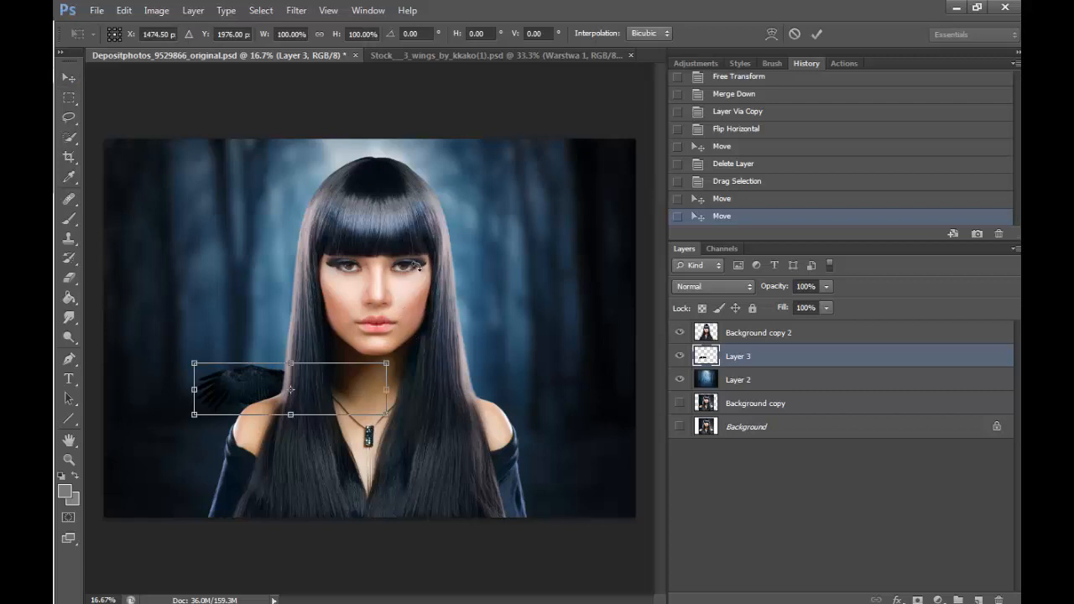
pyautogui.moveTo(390, 360); pyautogui.dragTo(504, 254)
pyautogui.moveTo(555, 218); pyautogui.dragTo(388, 437)
pyautogui.moveTo(436, 396); pyautogui.dragTo(484, 302)
pyautogui.moveTo(365, 365); pyautogui.dragTo(320, 428)
pyautogui.moveTo(392, 403); pyautogui.dragTo(390, 398)
pyautogui.moveTo(358, 432); pyautogui.dragTo(365, 453)
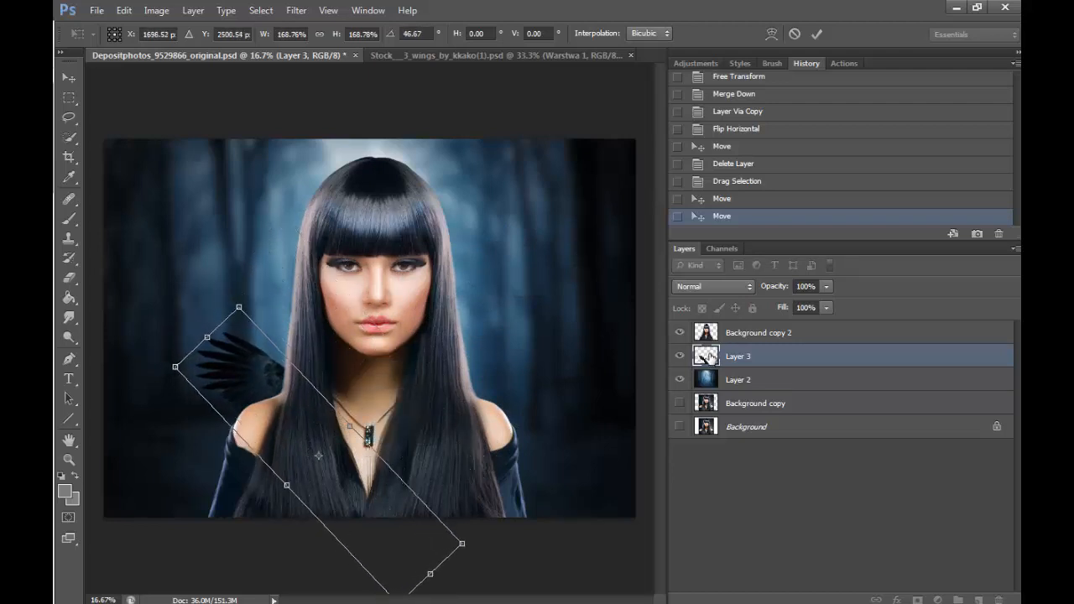
pyautogui.click(816, 33)
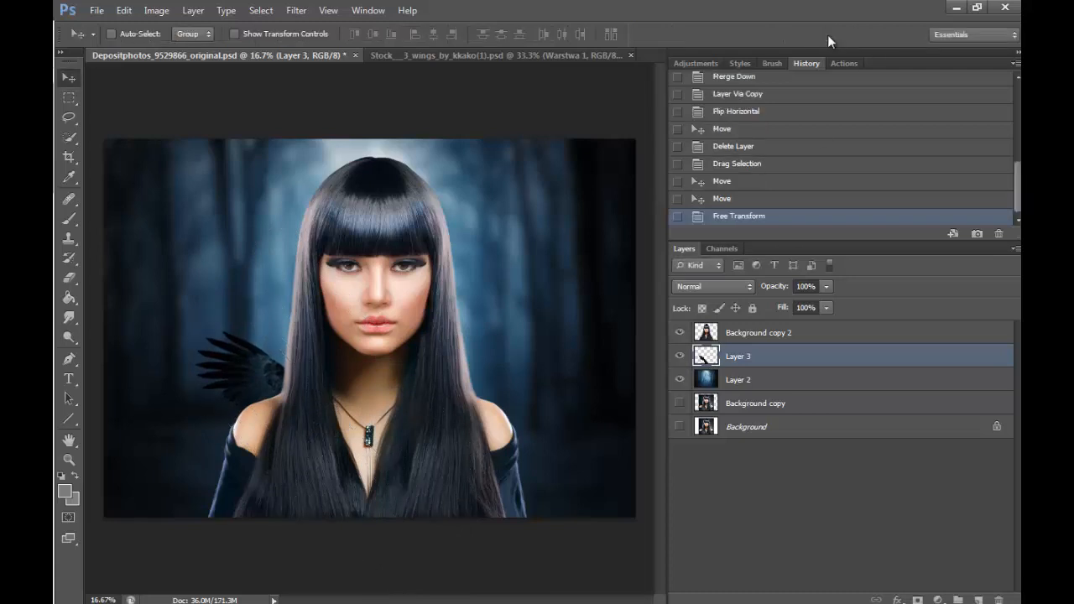
# - Duplicate the wing layer and rotate the copy about 22°, placing its feathers above the first wing beside the hair
pyautogui.hotkey('ctrl', 'j')
pyautogui.hotkey('ctrl', 't')
pyautogui.moveTo(411, 270); pyautogui.dragTo(475, 321)
pyautogui.moveTo(360, 388); pyautogui.dragTo(342, 347)
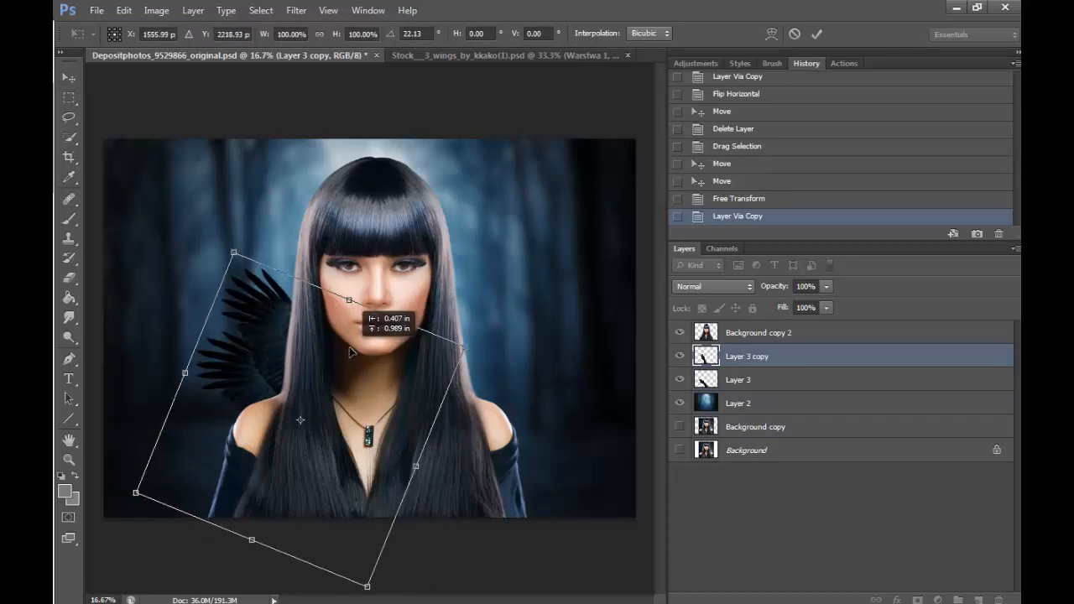
pyautogui.click(816, 34)
# - Order Layer 3 copy beneath Layer 3, naming the copy "collar part 1" and Layer 3 "collar part 2"
pyautogui.moveTo(758, 358); pyautogui.dragTo(761, 393)
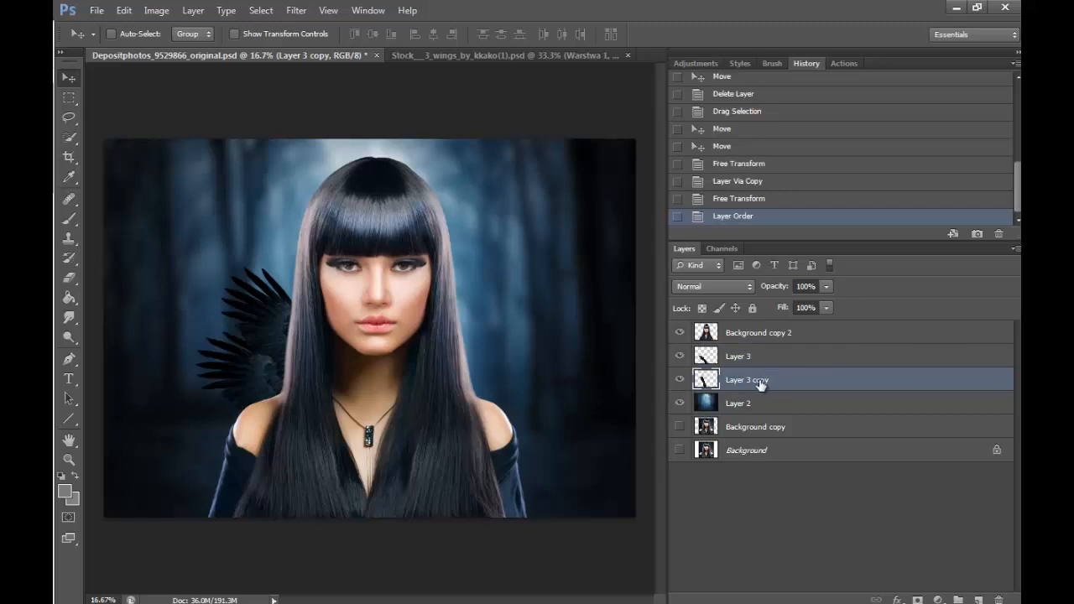
pyautogui.doubleClick(758, 379)
pyautogui.write('collar part 1')
pyautogui.press('Return')
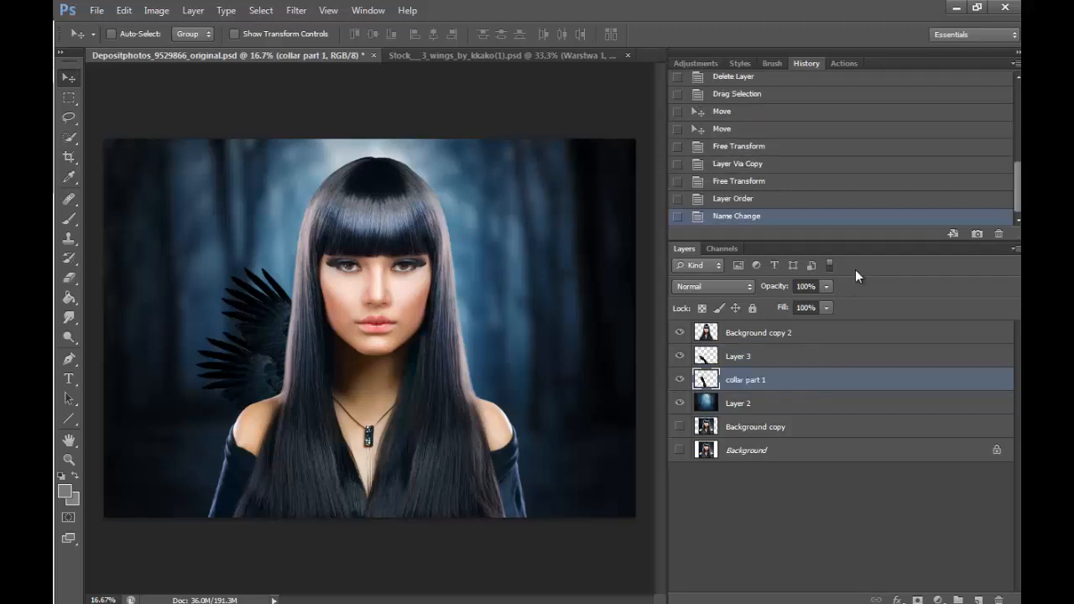
pyautogui.doubleClick(749, 357)
pyautogui.write('collar part 2')
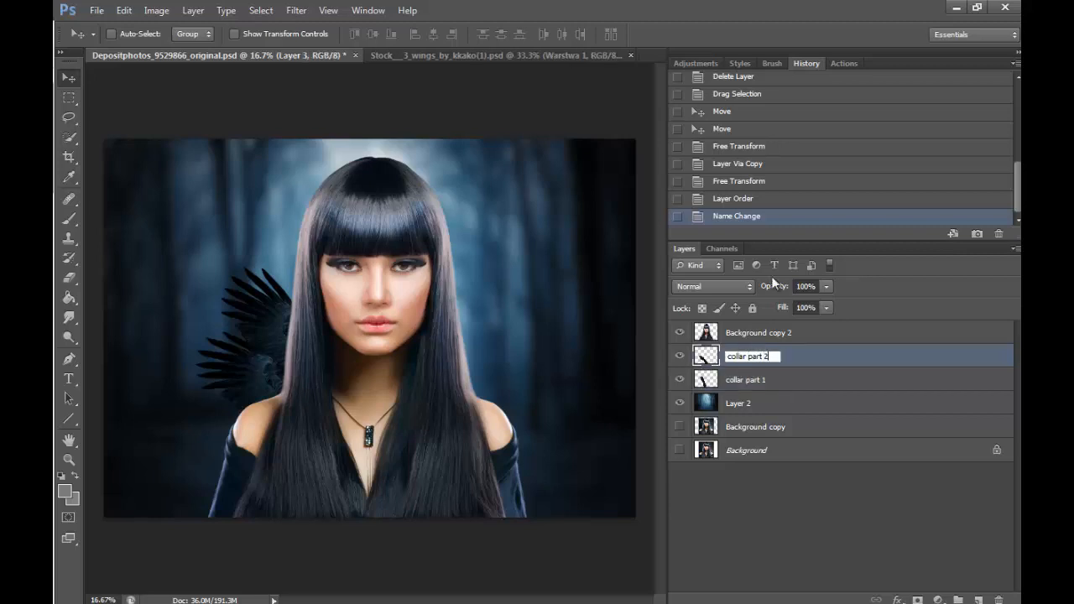
pyautogui.press('Return')
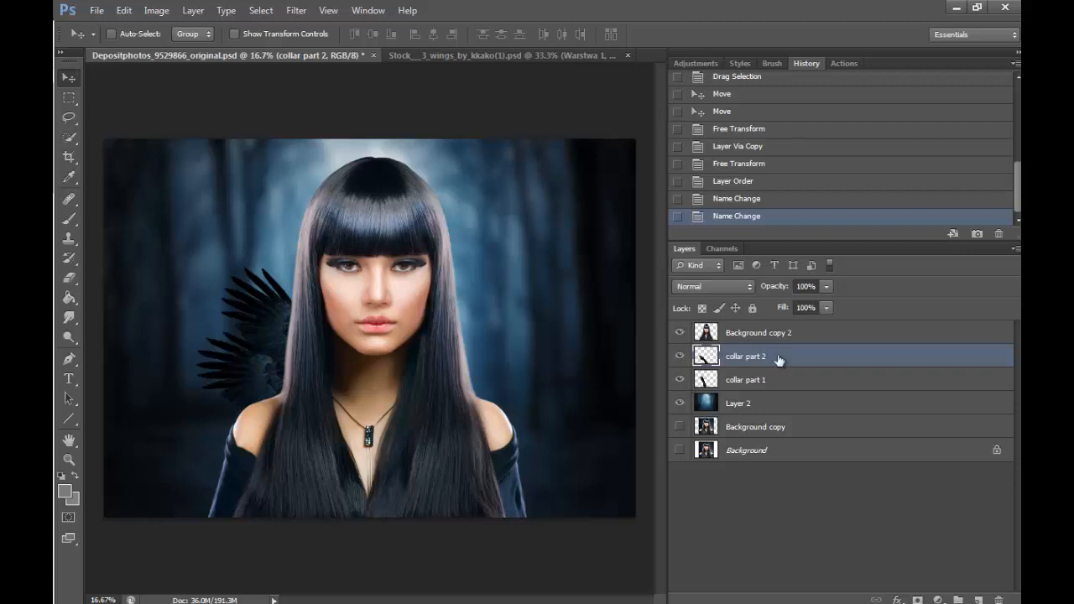
pyautogui.click(683, 380)
pyautogui.click(684, 380)
pyautogui.hotkey('ctrl', 't')
pyautogui.click(799, 34)
# - Rotate collar part 1 about 3° and shift it slightly so its upper feathers sit beside the hair
pyautogui.click(771, 382)
pyautogui.hotkey('ctrl', 't')
pyautogui.moveTo(450, 243); pyautogui.dragTo(459, 252)
pyautogui.moveTo(347, 337); pyautogui.dragTo(344, 343)
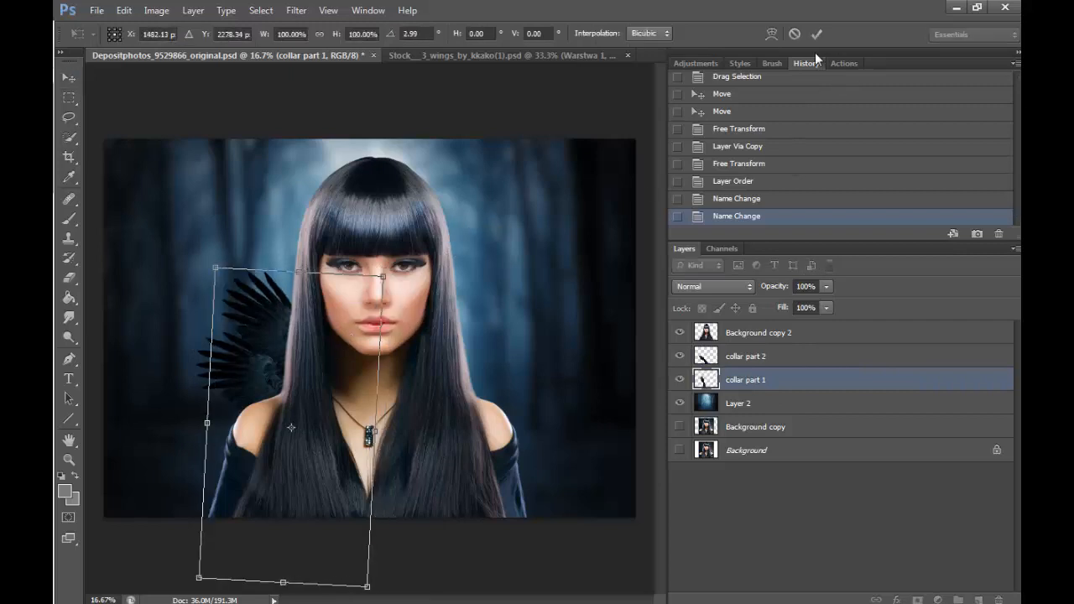
pyautogui.click(816, 33)
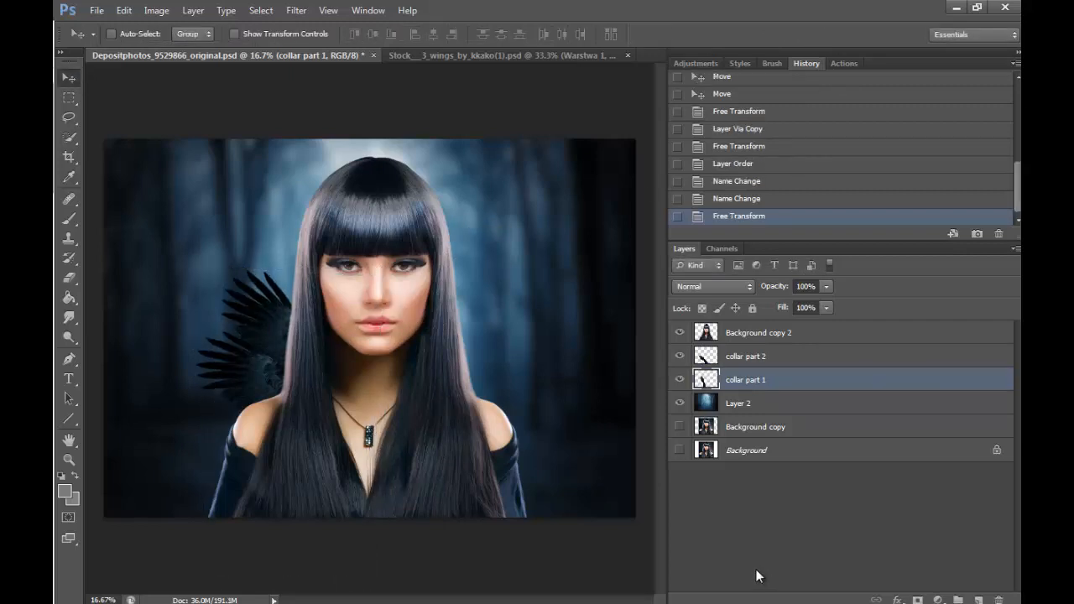
# - Merge collar part 2 down into collar part 1
pyautogui.click(762, 359)
pyautogui.click(195, 10)
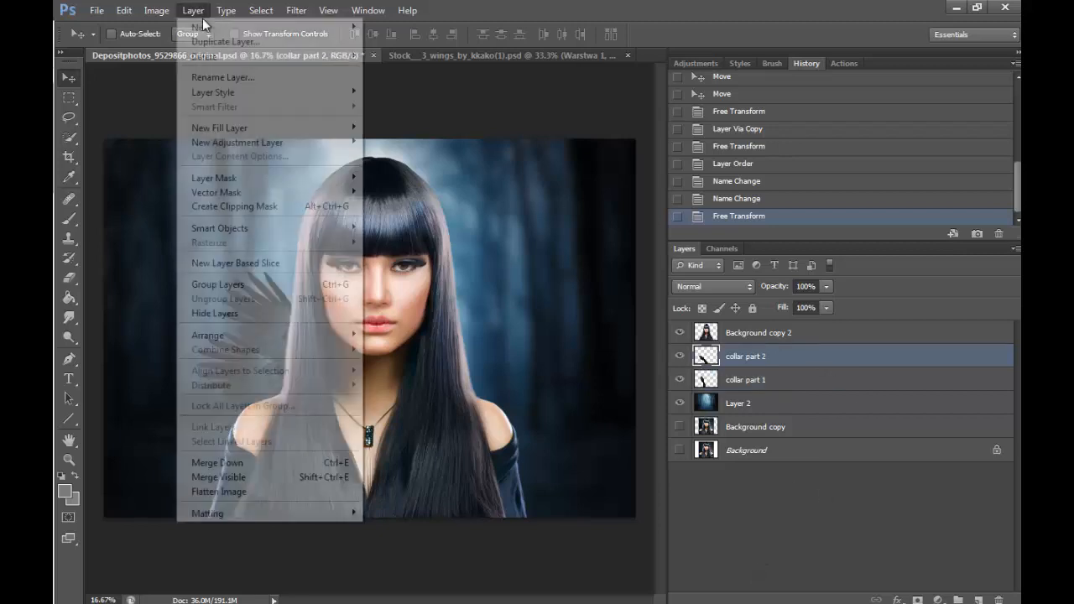
pyautogui.click(336, 462)
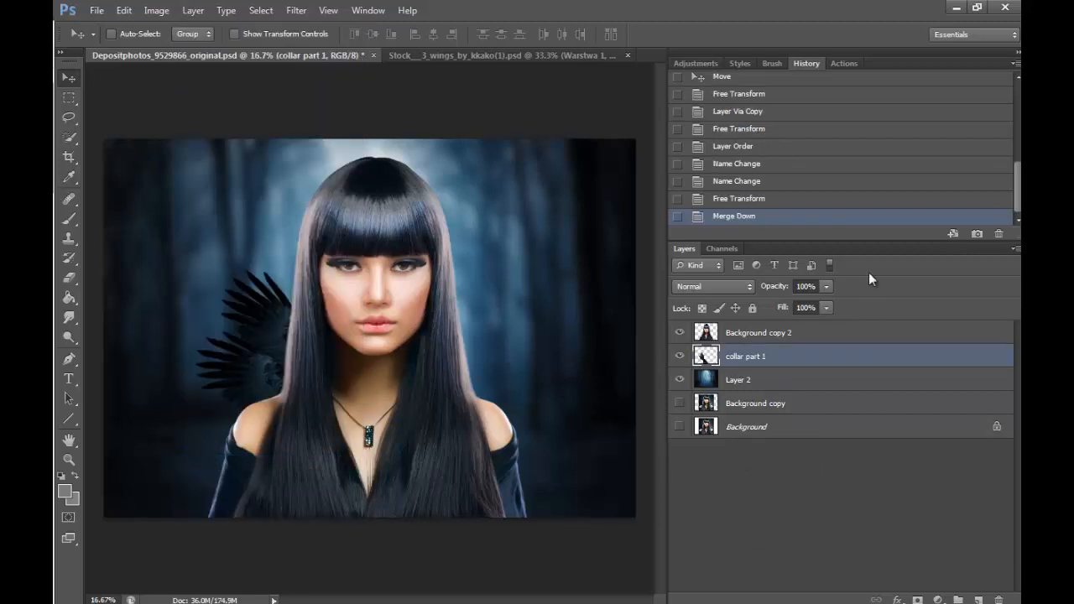
# - Duplicate the merged collar, flip the copy horizontally, and place it behind the opposite shoulder to mirror the left side
pyautogui.hotkey('ctrl', 'j')
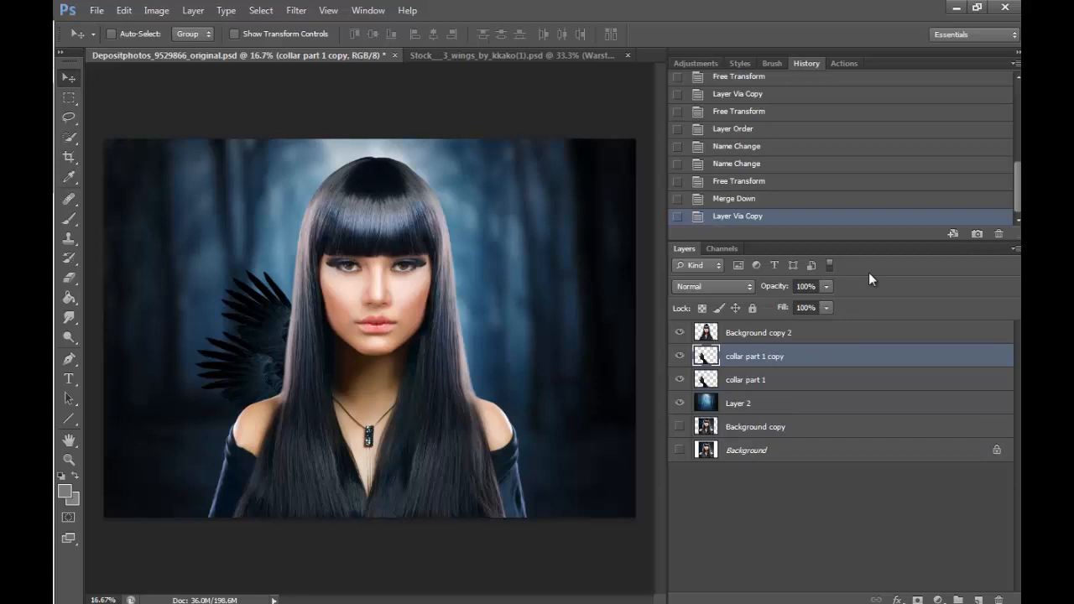
pyautogui.click(123, 10)
pyautogui.moveTo(312, 315)
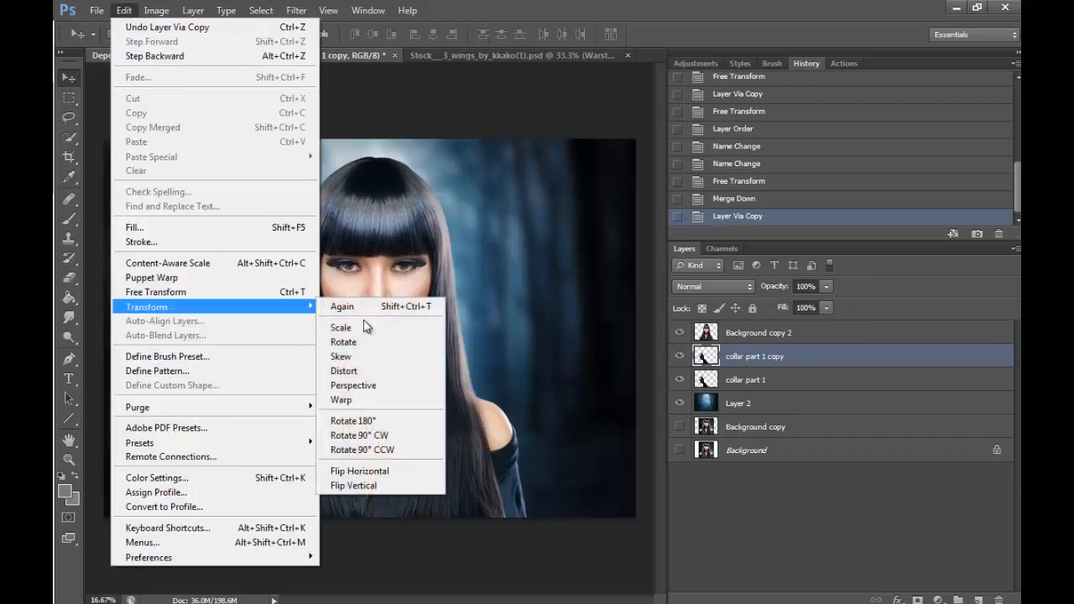
pyautogui.click(414, 470)
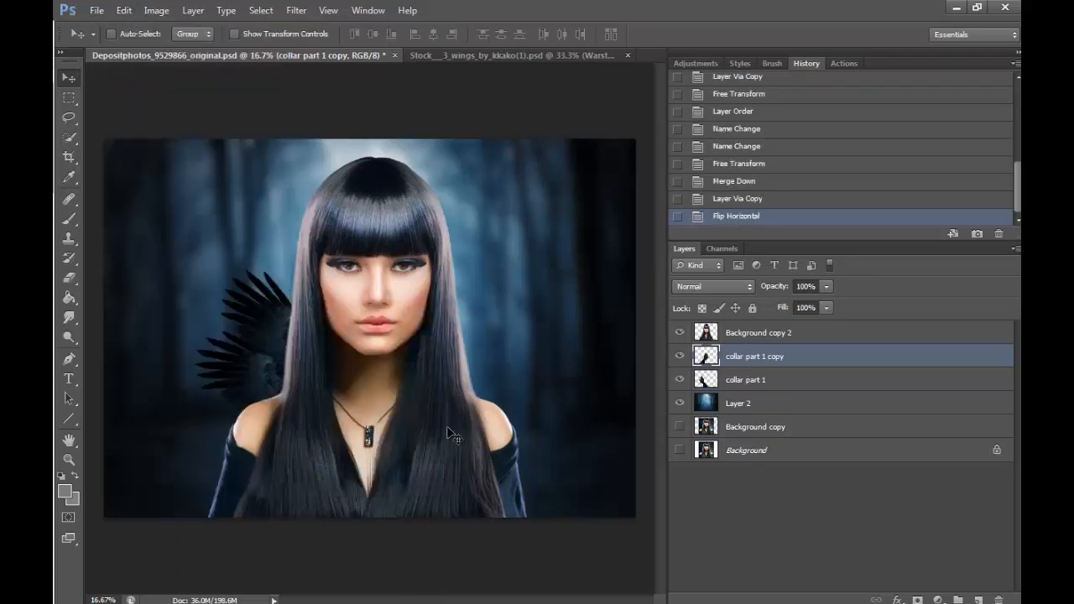
pyautogui.moveTo(425, 458); pyautogui.dragTo(543, 389)
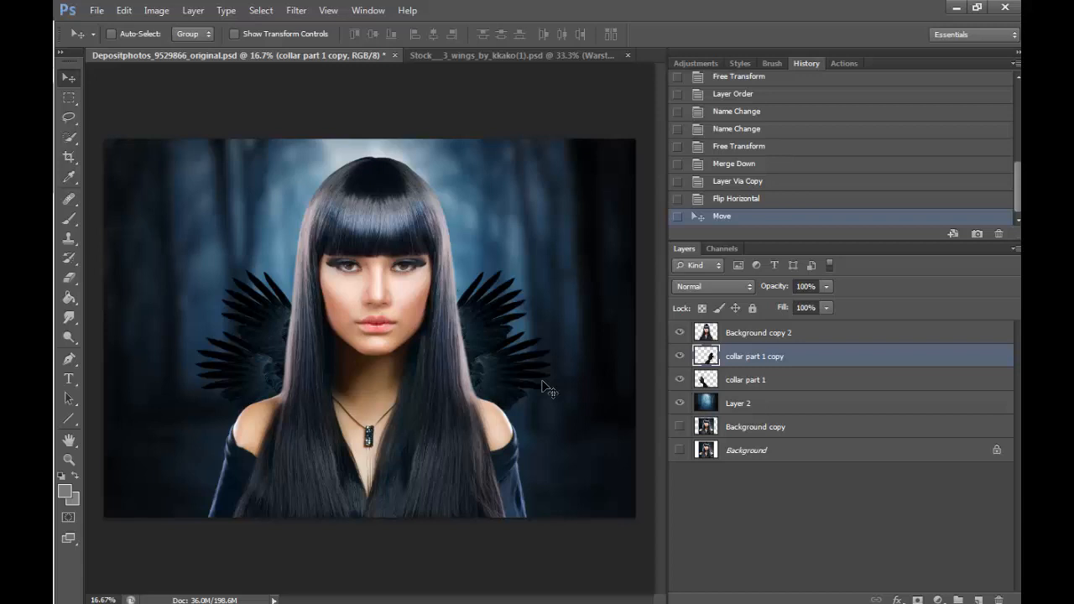
# - Try a second copy of collar part 1 shifted over the left collar feathers, and delete that copy
pyautogui.click(786, 379)
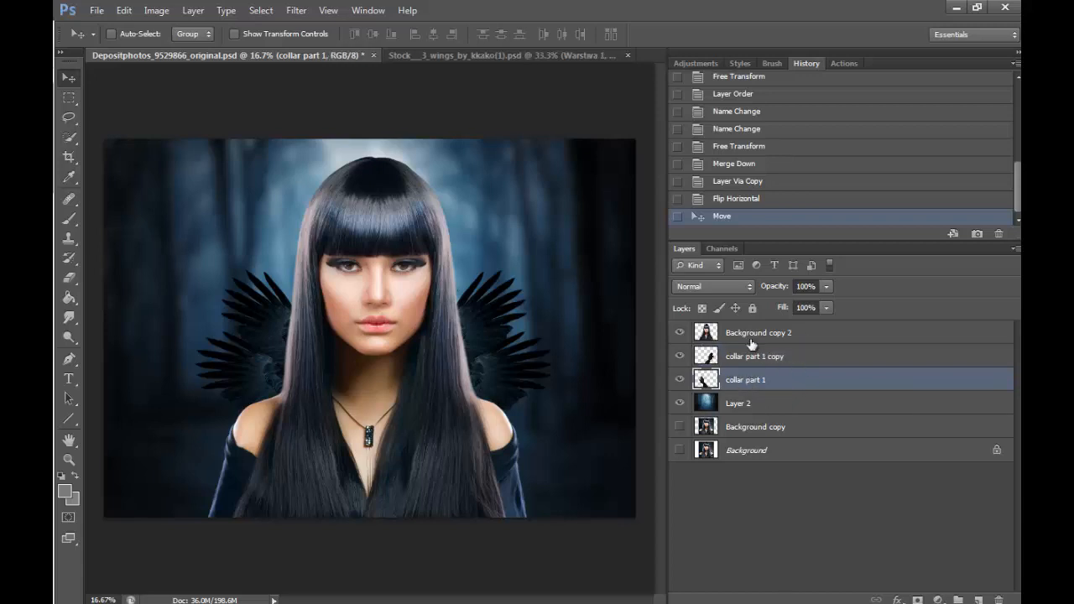
pyautogui.hotkey('ctrl', 'j')
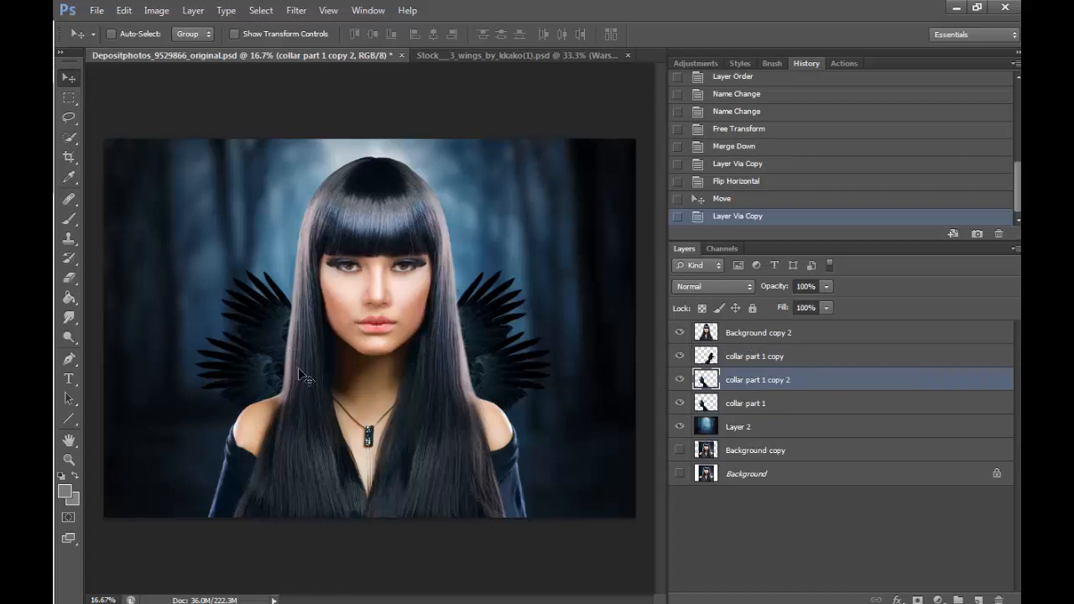
pyautogui.moveTo(298, 367); pyautogui.dragTo(270, 333)
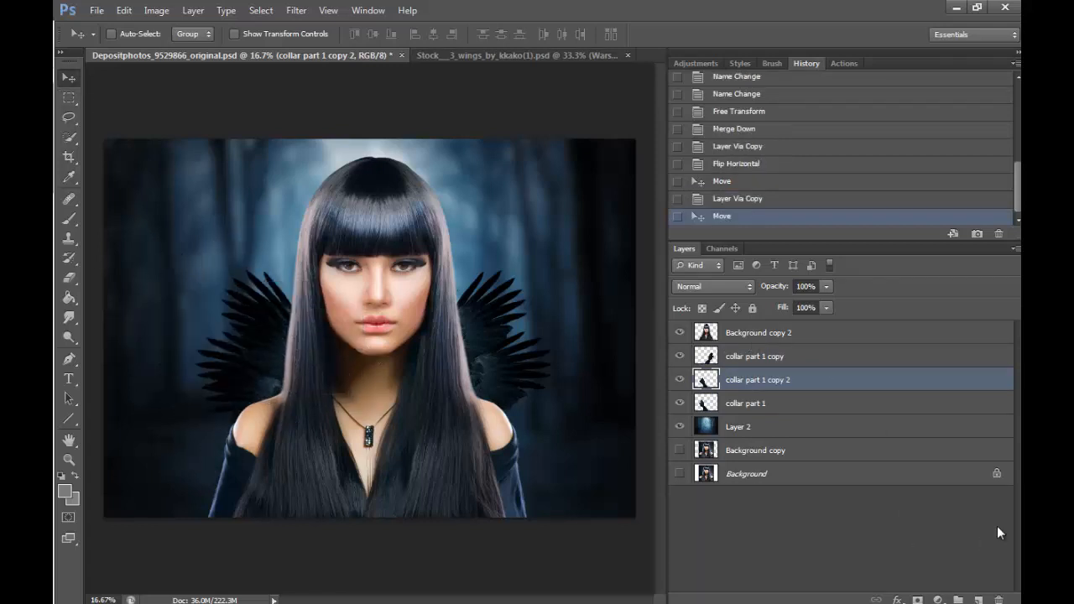
pyautogui.click(997, 599)
pyautogui.click(525, 239)
# - Bring the black wings into the portrait again, ordering them above the collar layers and placing them low at the left shoulder
pyautogui.click(489, 56)
pyautogui.moveTo(369, 309); pyautogui.dragTo(324, 414)
pyautogui.moveTo(768, 381); pyautogui.dragTo(778, 355)
pyautogui.moveTo(424, 408); pyautogui.dragTo(373, 390)
# - Rotate the new wing to fill the gap between collar and left shoulder, and order it beneath collar part 1
pyautogui.hotkey('ctrl', 't')
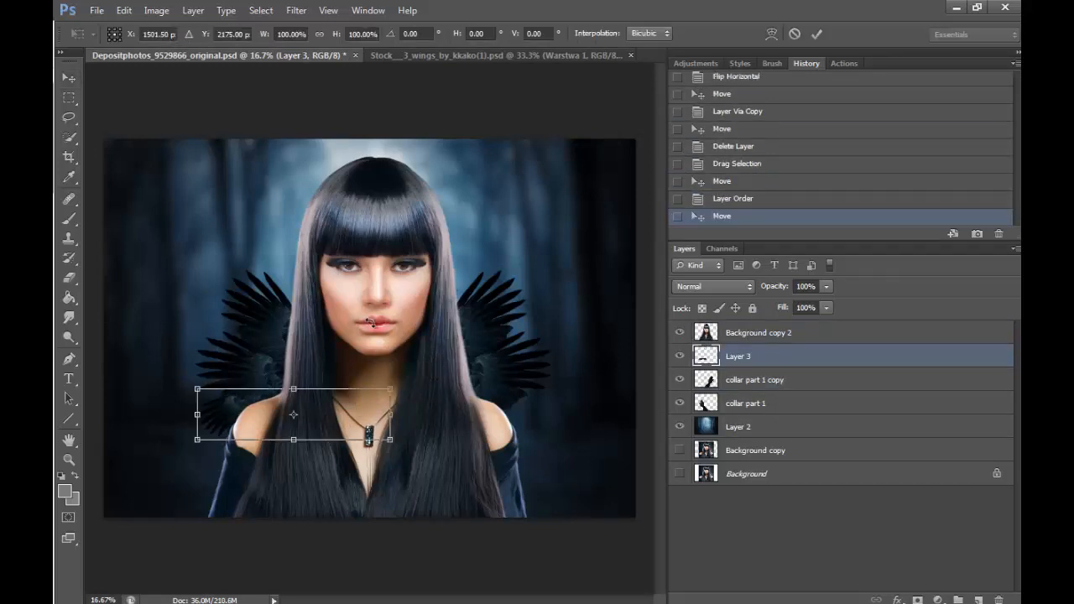
pyautogui.moveTo(371, 322); pyautogui.dragTo(399, 312)
pyautogui.moveTo(330, 389); pyautogui.dragTo(356, 374)
pyautogui.moveTo(340, 423); pyautogui.dragTo(332, 431)
pyautogui.moveTo(373, 377); pyautogui.dragTo(372, 367)
pyautogui.click(816, 33)
pyautogui.moveTo(755, 357); pyautogui.dragTo(754, 411)
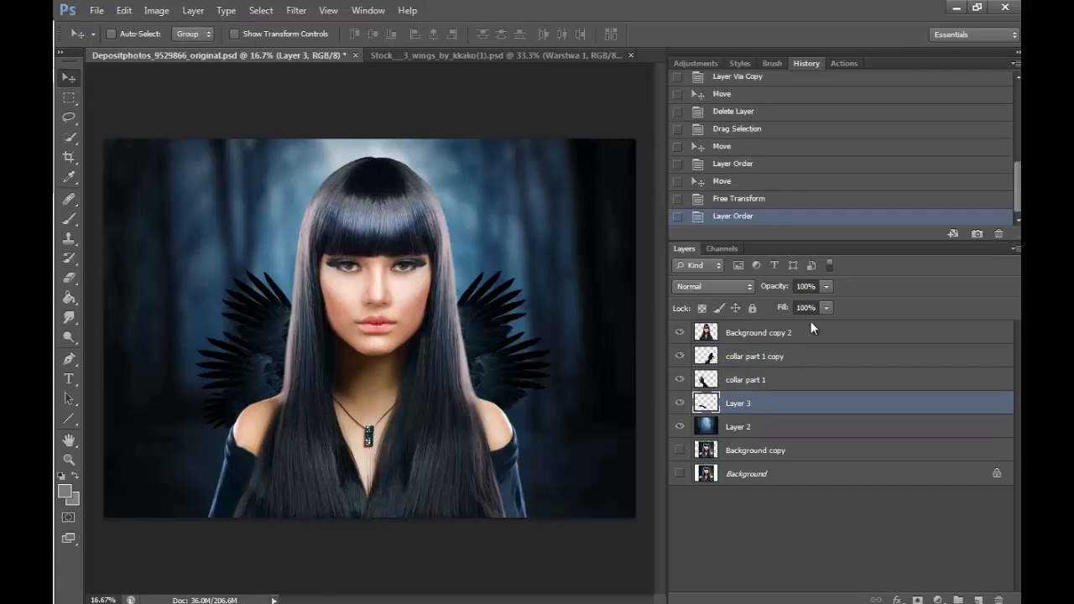
pyautogui.moveTo(239, 424); pyautogui.dragTo(250, 411)
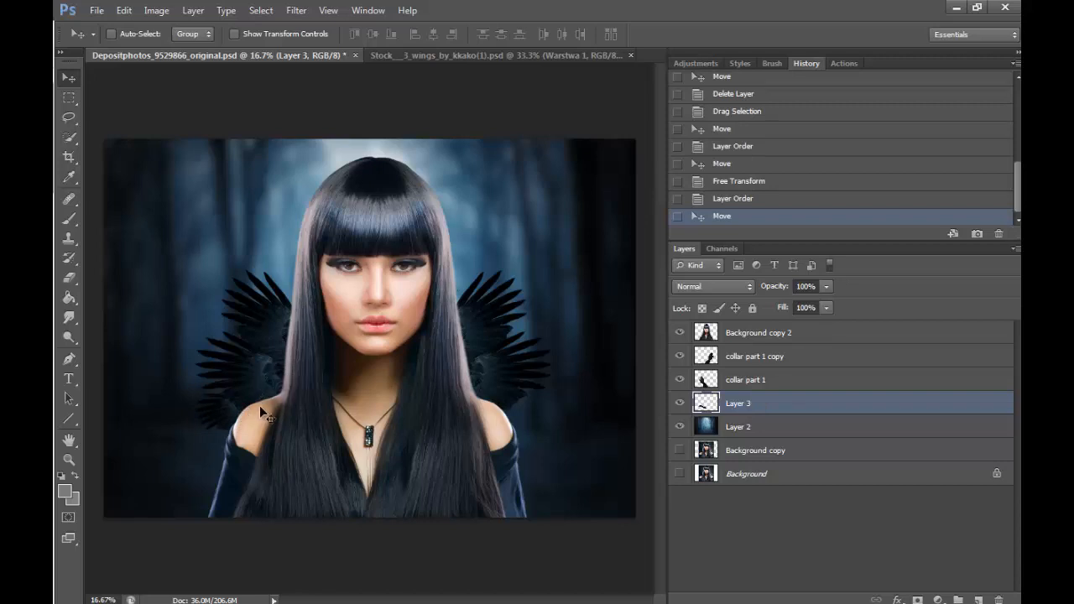
# - Darken the lower wing on Layer 3 by reducing its brightness with Brightness/Contrast
pyautogui.click(158, 11)
pyautogui.moveTo(168, 46)
pyautogui.click(369, 45)
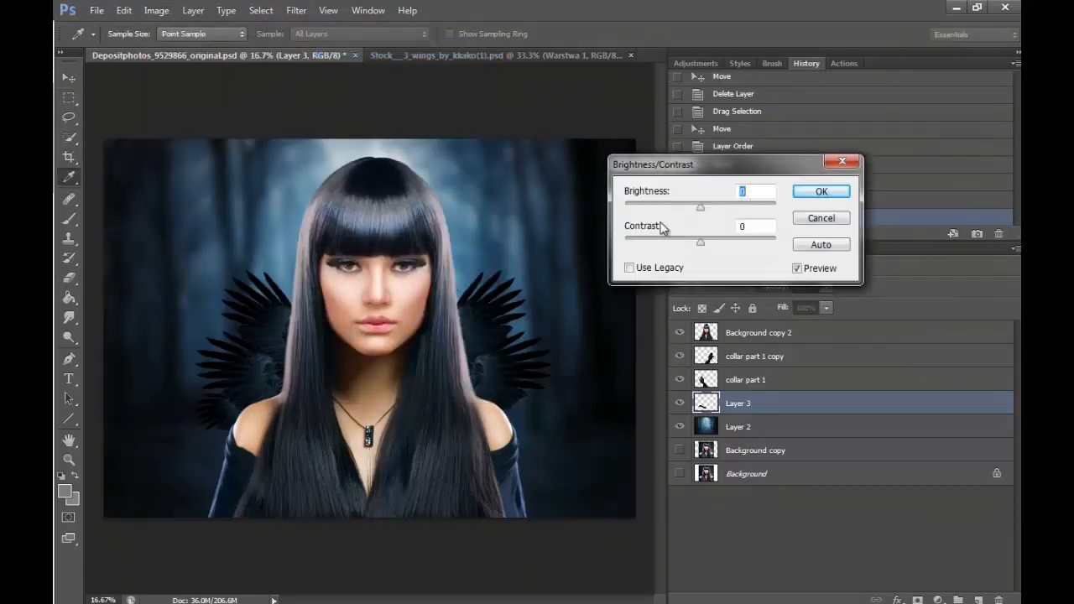
pyautogui.moveTo(699, 214); pyautogui.dragTo(643, 209)
pyautogui.click(821, 192)
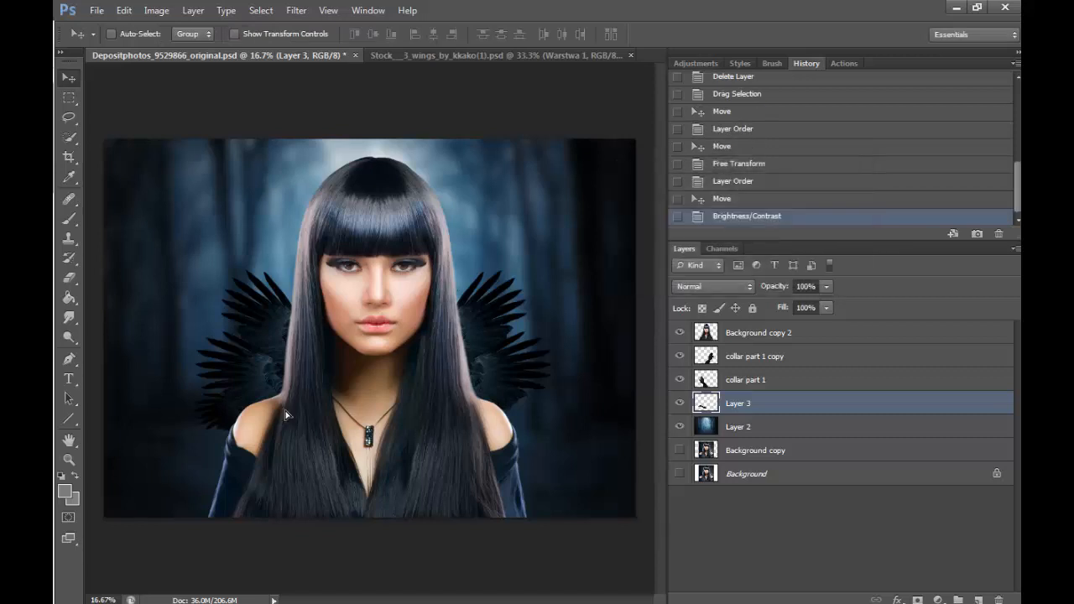
# - Shift the darkened lower wing slightly inward and duplicate its layer
pyautogui.moveTo(284, 409); pyautogui.dragTo(291, 411)
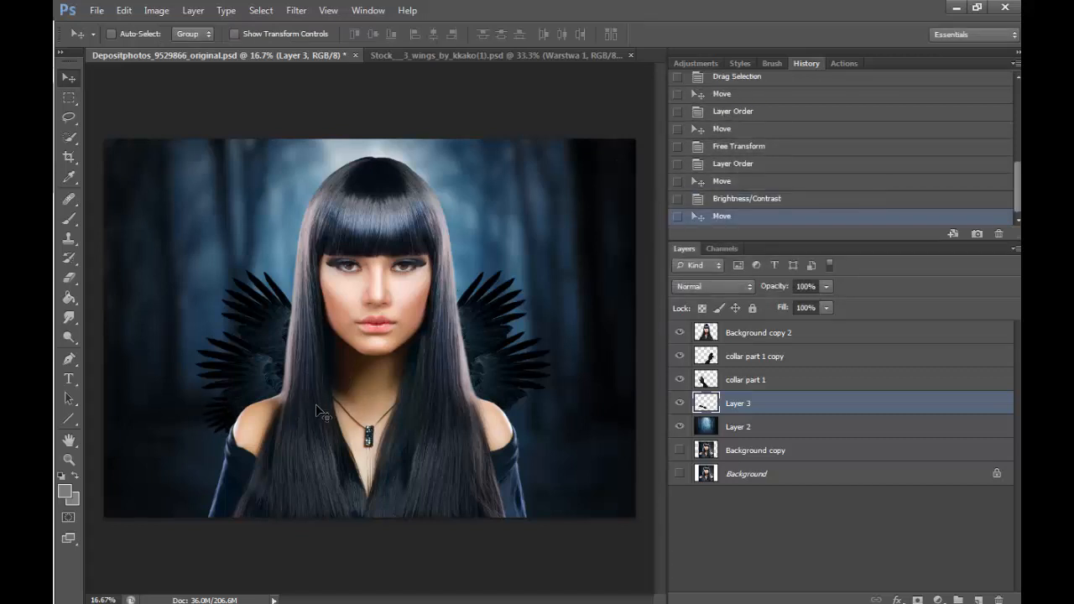
pyautogui.hotkey('ctrl', 'j')
pyautogui.hotkey('ctrl', 't')
pyautogui.moveTo(393, 243); pyautogui.dragTo(459, 418)
pyautogui.moveTo(334, 449); pyautogui.dragTo(351, 356)
pyautogui.moveTo(298, 242); pyautogui.dragTo(289, 161)
pyautogui.moveTo(358, 262); pyautogui.dragTo(358, 326)
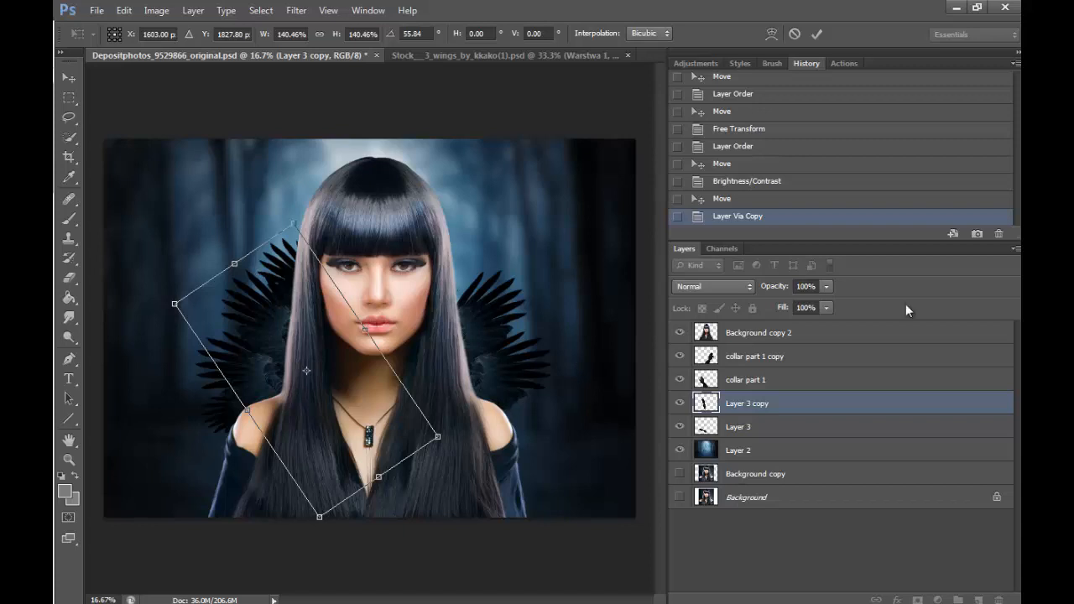
pyautogui.press('Return')
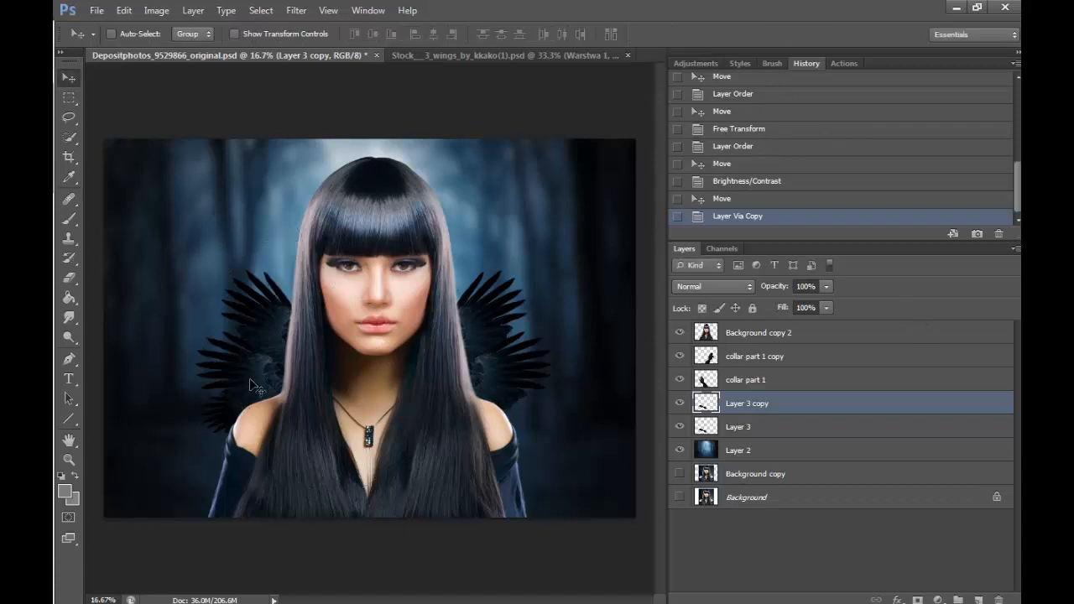
# - Duplicate the lower wing again, flip the copy horizontally, and place it above the right shoulder beneath the collar feathers
pyautogui.hotkey('ctrl', 'j')
pyautogui.click(123, 10)
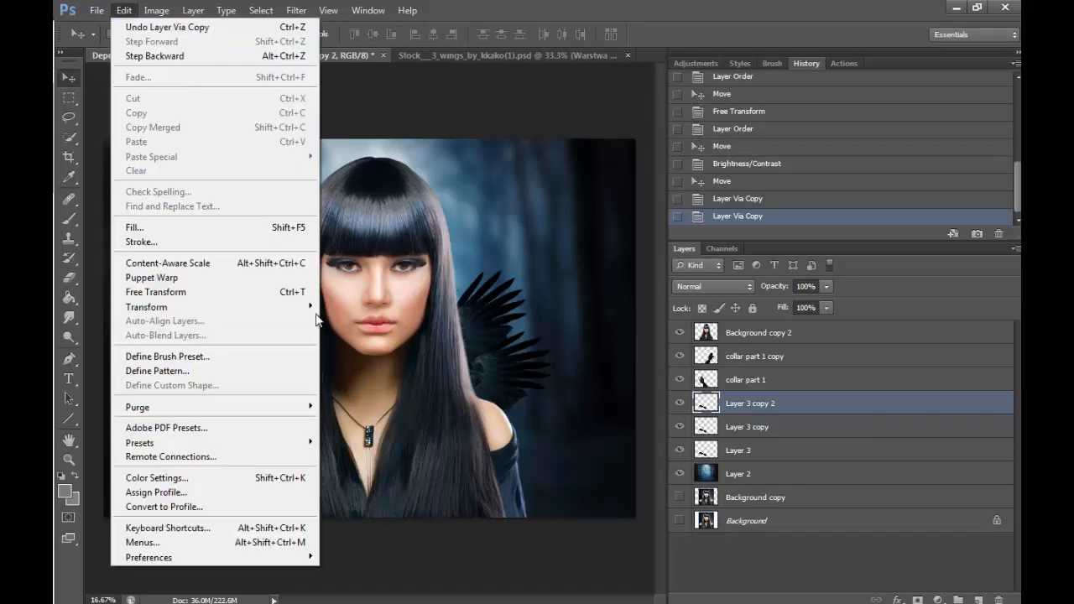
pyautogui.moveTo(146, 306)
pyautogui.click(364, 476)
pyautogui.moveTo(301, 458); pyautogui.dragTo(531, 431)
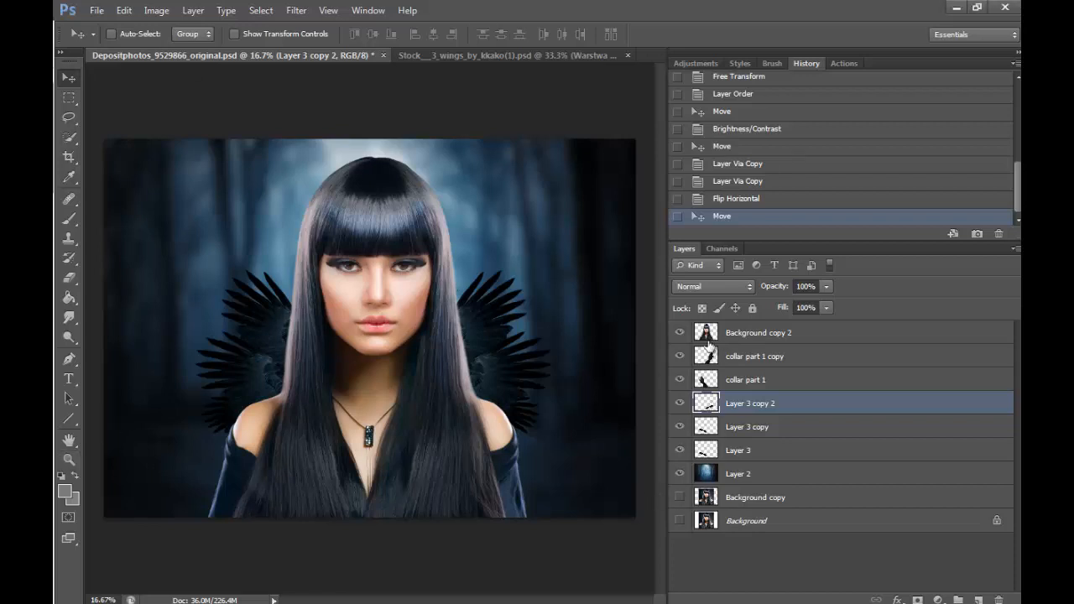
# - Hide the portrait layer and merge both collar parts and the Layer 3 copies down into Layer 3
pyautogui.click(682, 333)
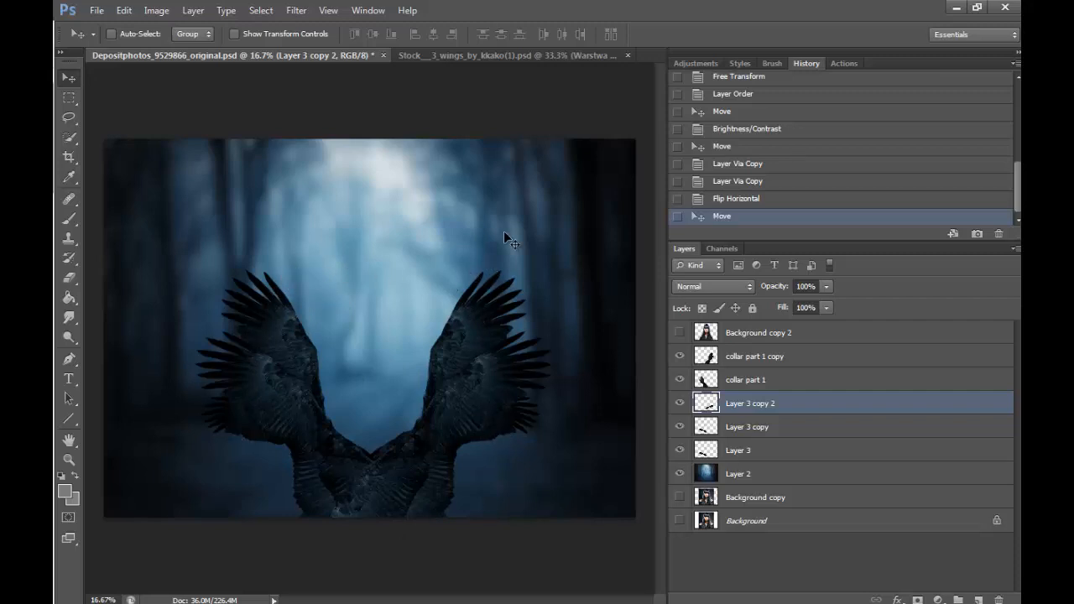
pyautogui.click(680, 332)
pyautogui.click(69, 117)
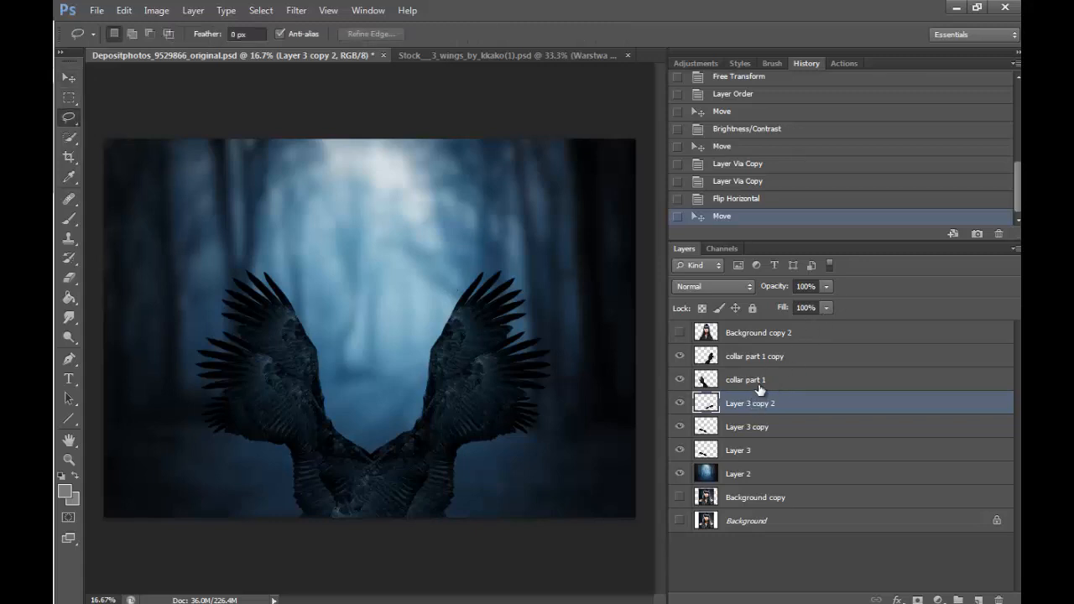
pyautogui.click(762, 356)
pyautogui.click(193, 10)
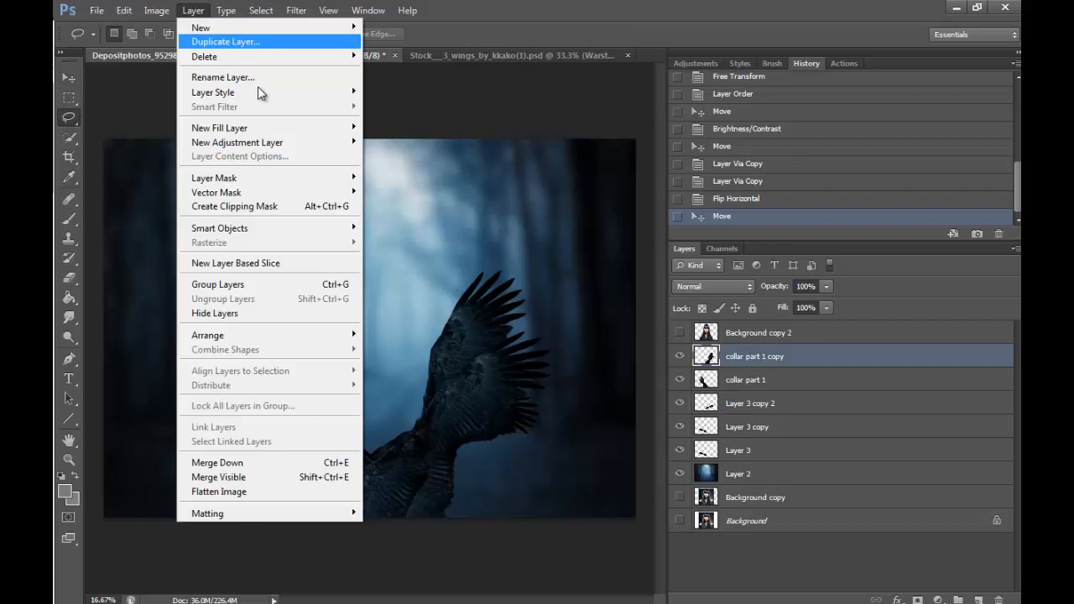
pyautogui.click(337, 461)
pyautogui.click(193, 10)
pyautogui.click(337, 462)
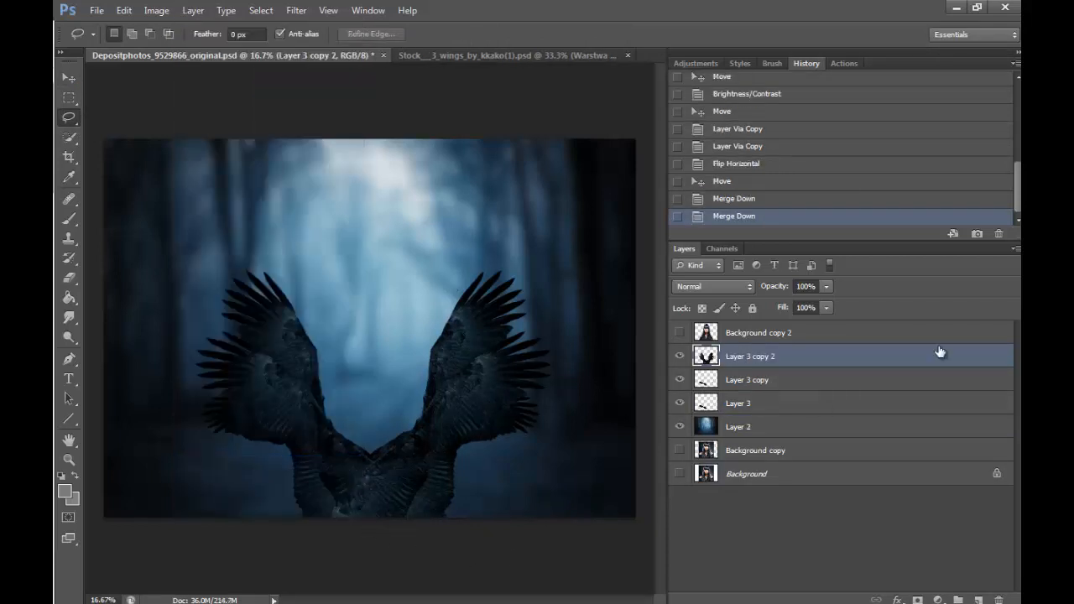
pyautogui.click(193, 10)
pyautogui.click(348, 463)
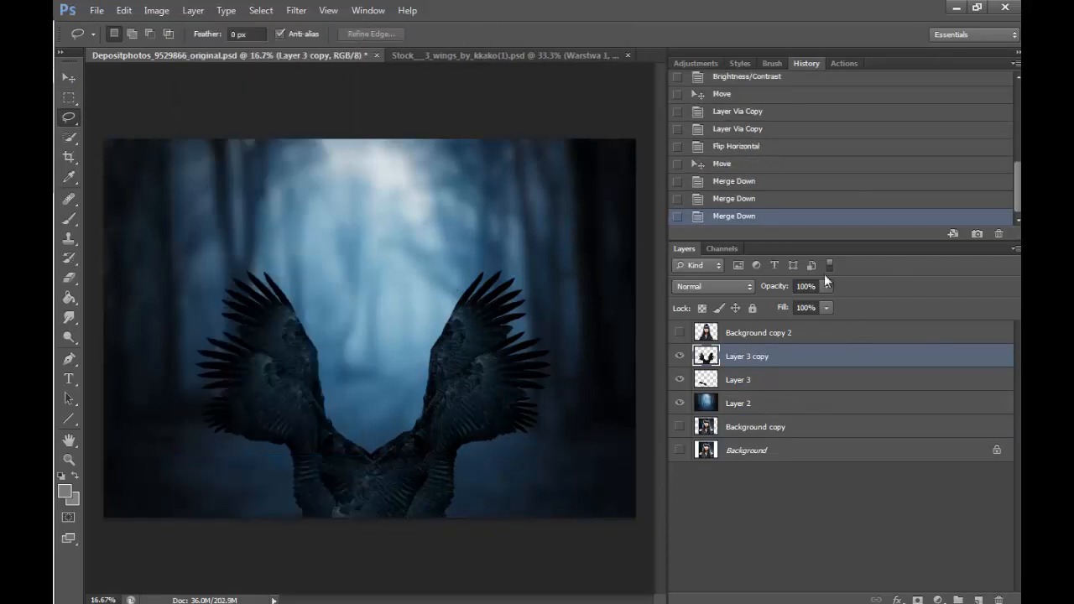
pyautogui.click(193, 10)
pyautogui.click(352, 463)
# - Select the inner part of the merged collar around the neck opening and feather the selection by 100 pixels
pyautogui.click(678, 357)
pyautogui.click(679, 357)
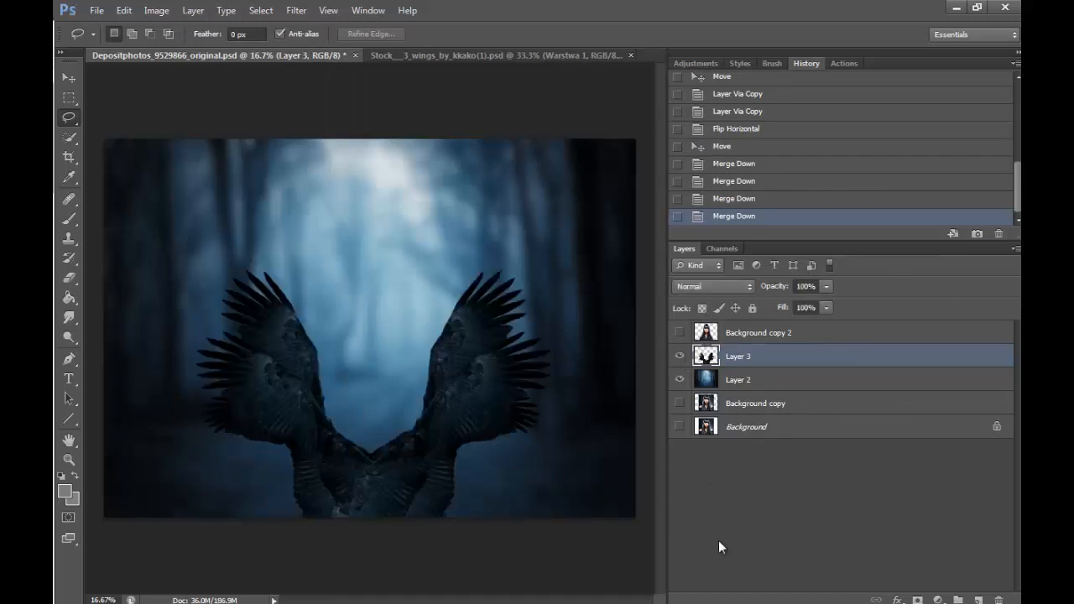
pyautogui.click(680, 333)
pyautogui.click(680, 333)
pyautogui.moveTo(290, 293)
pyautogui.mouseDown()
pyautogui.moveTo(265, 368)
pyautogui.moveTo(288, 440)
pyautogui.moveTo(417, 472)
pyautogui.moveTo(485, 373)
pyautogui.moveTo(369, 250)
pyautogui.moveTo(329, 258)
pyautogui.mouseUp()
pyautogui.rightClick(479, 336)
pyautogui.click(479, 99)
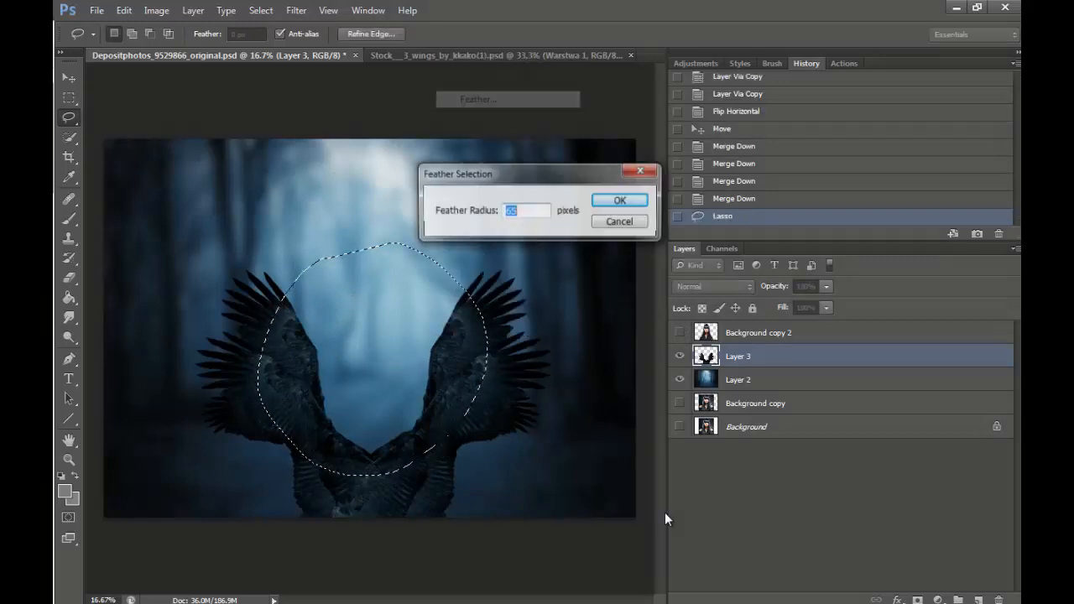
pyautogui.write('100')
pyautogui.press('Return')
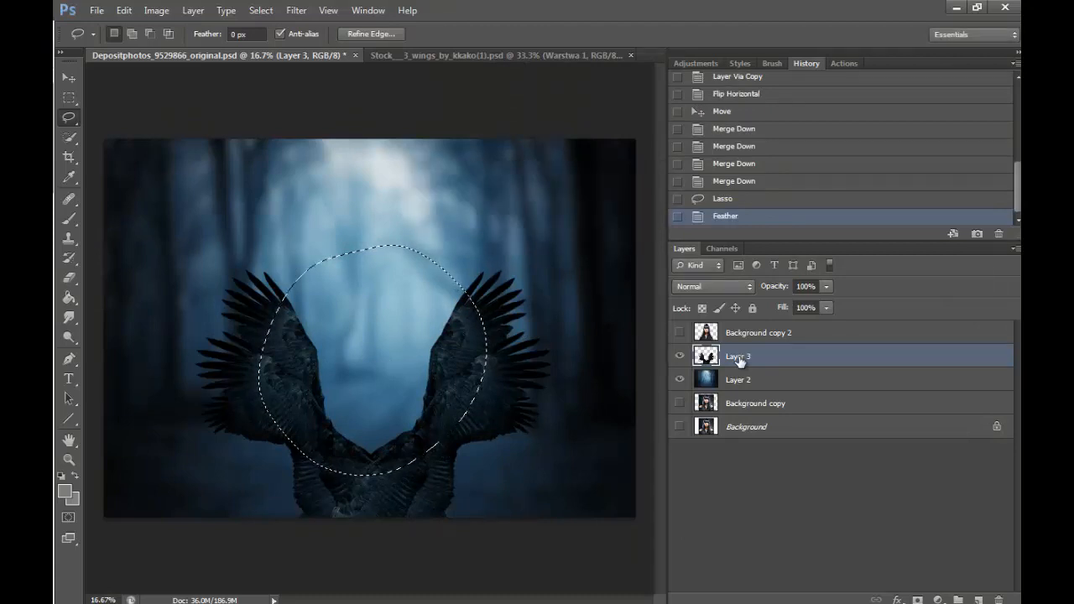
# - Darken the collar's feathered inner area by lowering its brightness with Brightness/Contrast, and deselect
pyautogui.click(156, 10)
pyautogui.moveTo(168, 46)
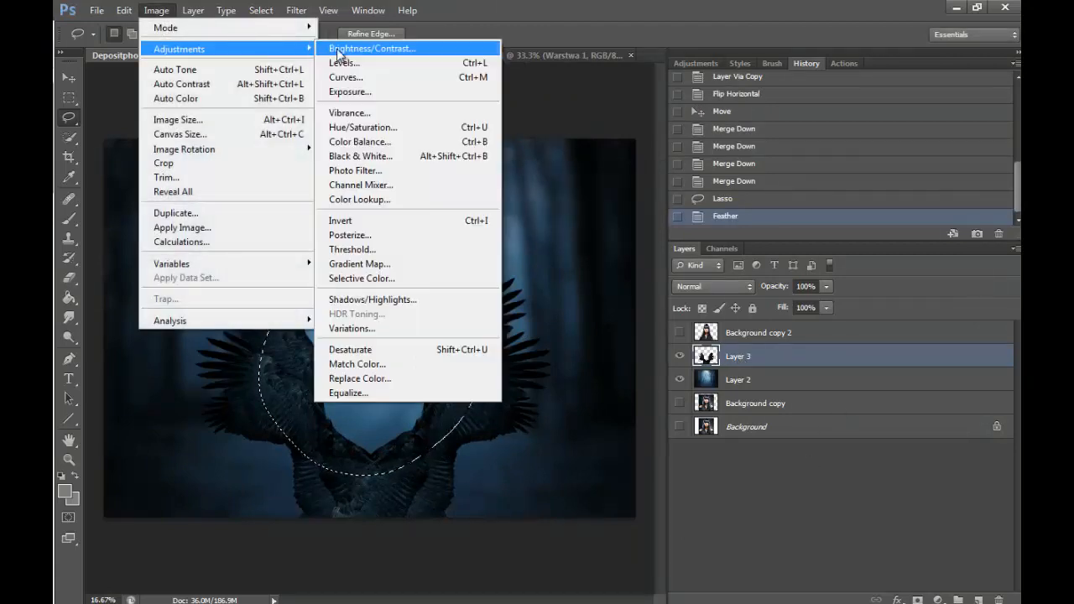
pyautogui.click(360, 48)
pyautogui.moveTo(681, 215); pyautogui.dragTo(626, 210)
pyautogui.click(819, 194)
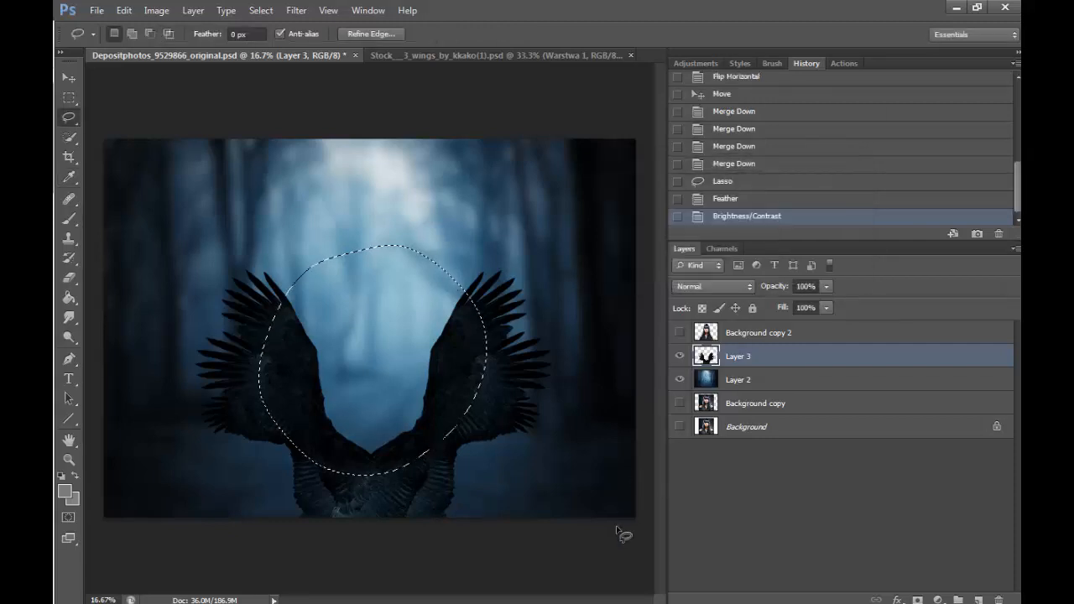
pyautogui.hotkey('ctrl', 'd')
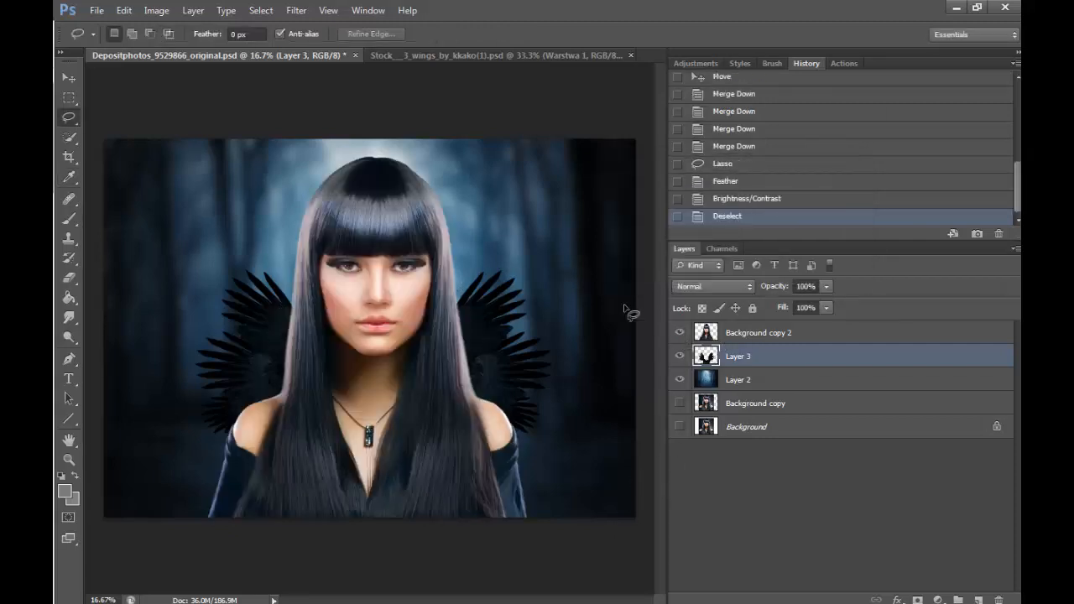
# - With the portrait hidden, lasso the upper feather tips of both wings and feather the selection by 100 pixels
pyautogui.click(679, 356)
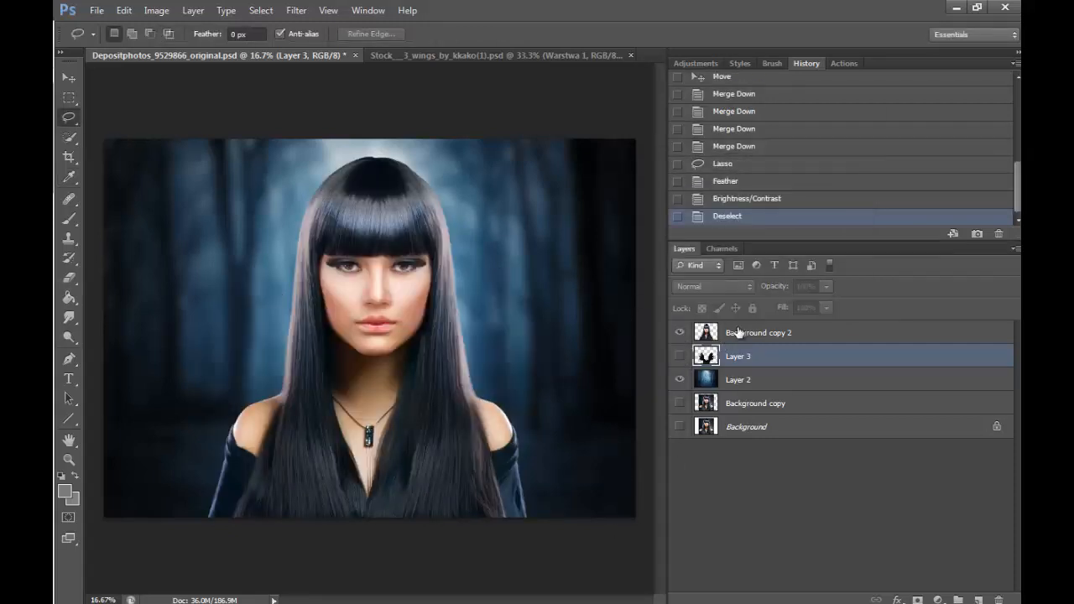
pyautogui.click(679, 356)
pyautogui.click(679, 332)
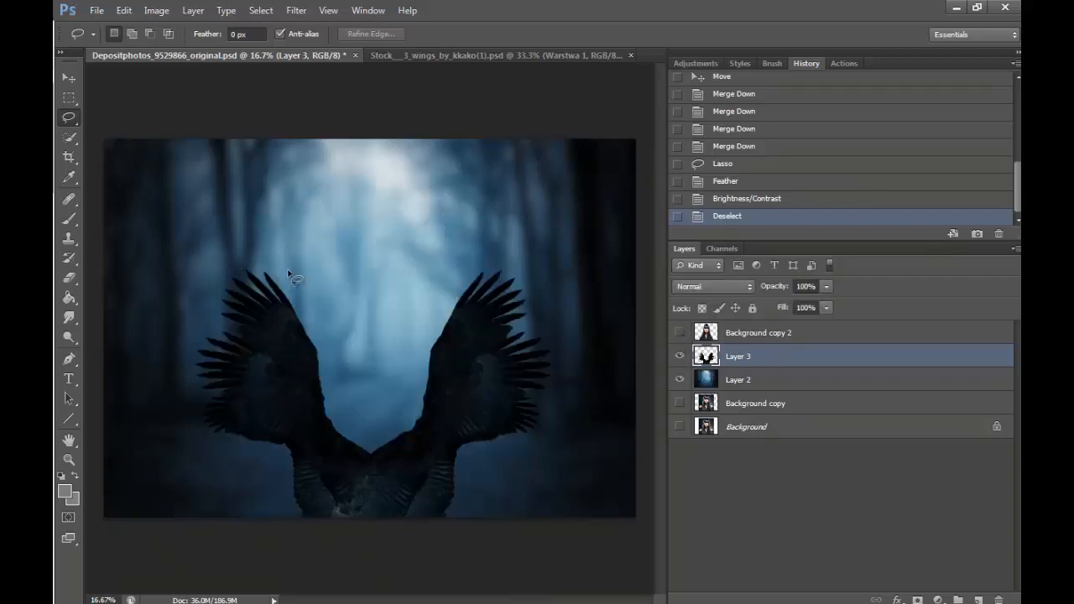
pyautogui.moveTo(189, 362)
pyautogui.mouseDown()
pyautogui.moveTo(186, 342)
pyautogui.moveTo(285, 316)
pyautogui.moveTo(314, 358)
pyautogui.moveTo(270, 249)
pyautogui.moveTo(189, 344)
pyautogui.mouseUp()
pyautogui.press('shift')
pyautogui.moveTo(422, 327)
pyautogui.mouseDown()
pyautogui.moveTo(426, 362)
pyautogui.moveTo(486, 322)
pyautogui.moveTo(549, 327)
pyautogui.mouseUp()
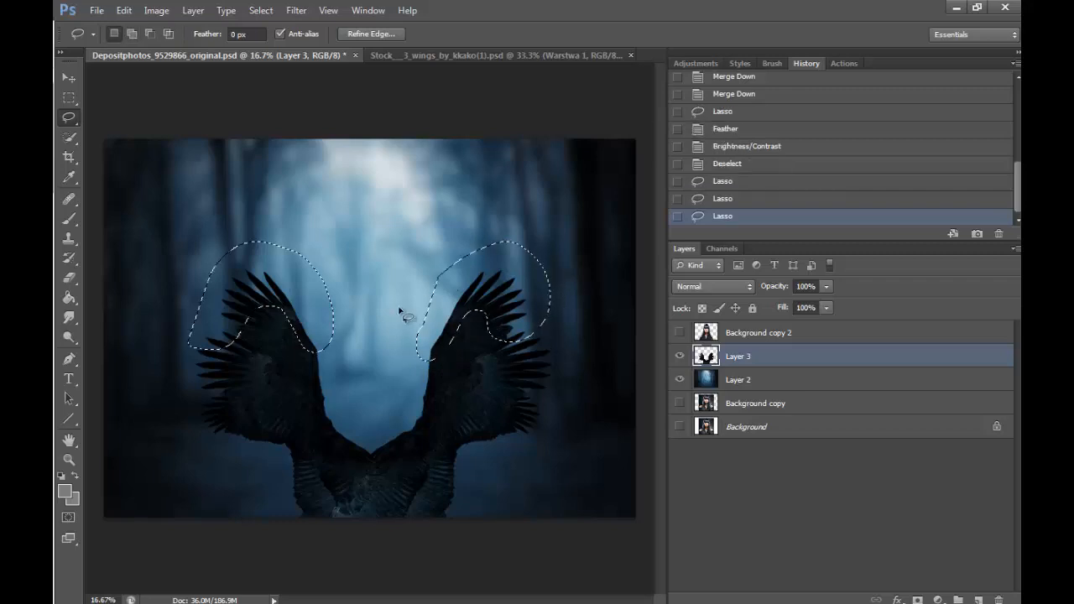
pyautogui.rightClick(510, 285)
pyautogui.click(564, 331)
pyautogui.write('100')
pyautogui.click(621, 200)
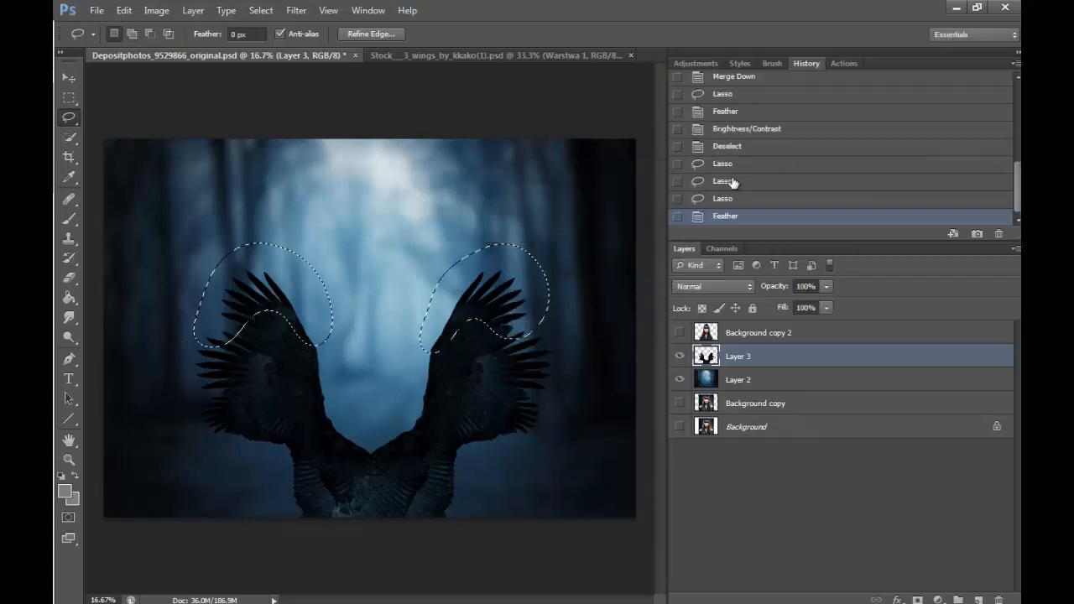
# - Brighten the selected upper feathers with Curves, raising the RGB curve from input 84 to output 199
pyautogui.click(163, 11)
pyautogui.moveTo(286, 48)
pyautogui.click(378, 74)
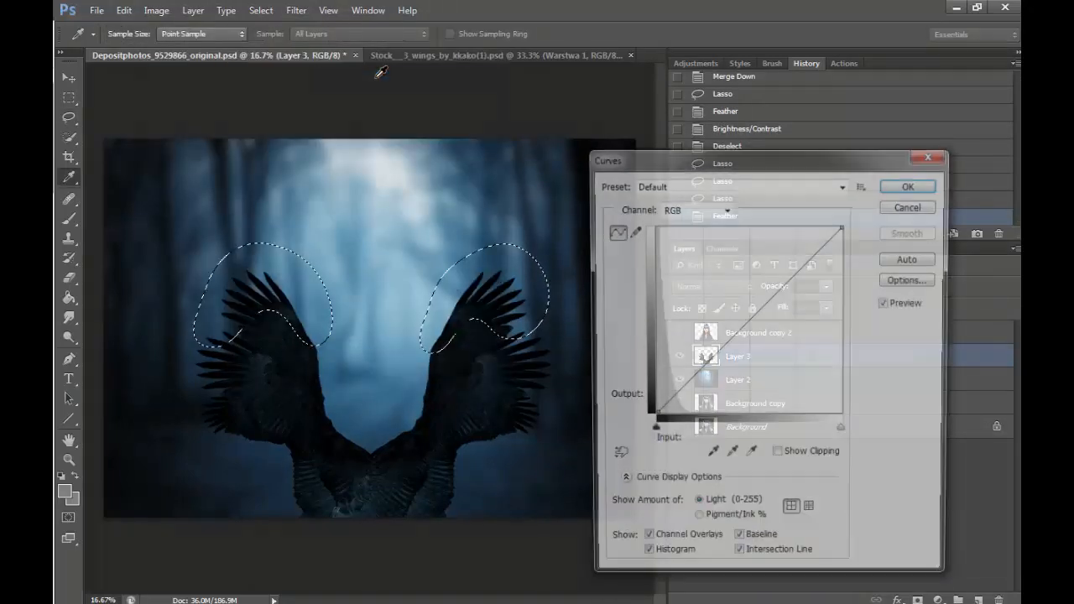
pyautogui.moveTo(755, 304); pyautogui.dragTo(717, 269)
pyautogui.click(913, 185)
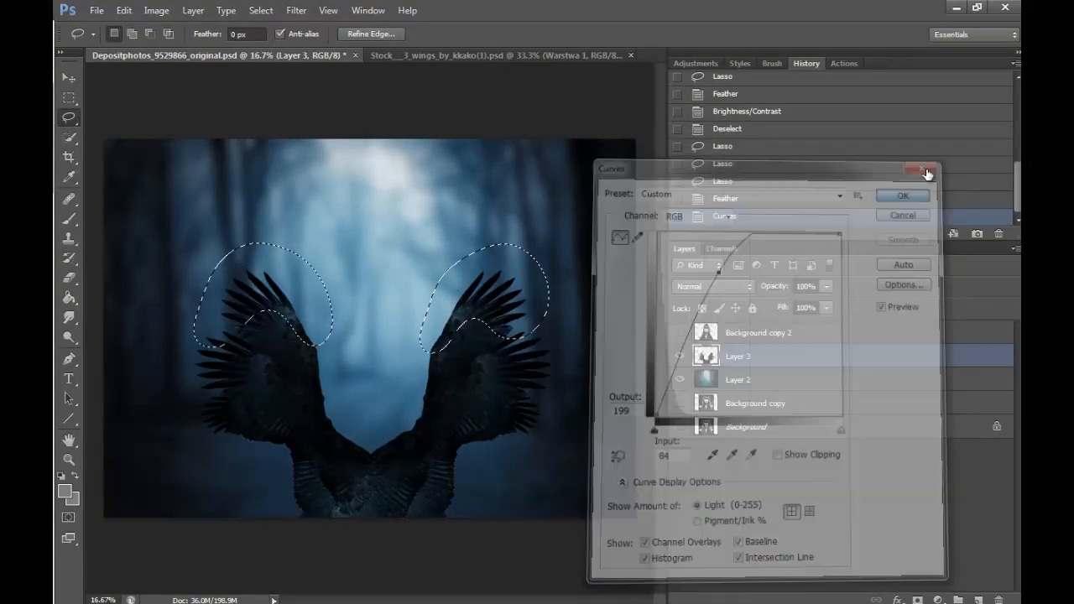
# - Apply Brightness/Contrast to the selected upper feathers with brightness 126 and contrast -50
pyautogui.click(157, 10)
pyautogui.moveTo(304, 51)
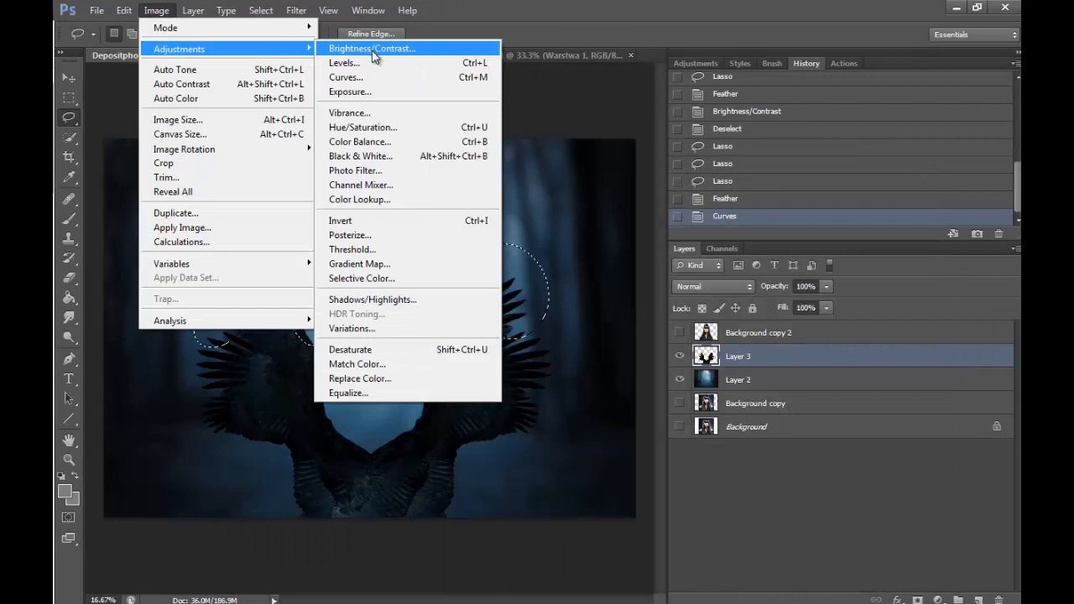
pyautogui.click(372, 50)
pyautogui.moveTo(702, 205); pyautogui.dragTo(741, 208)
pyautogui.moveTo(699, 243); pyautogui.dragTo(614, 242)
pyautogui.moveTo(743, 209); pyautogui.dragTo(764, 213)
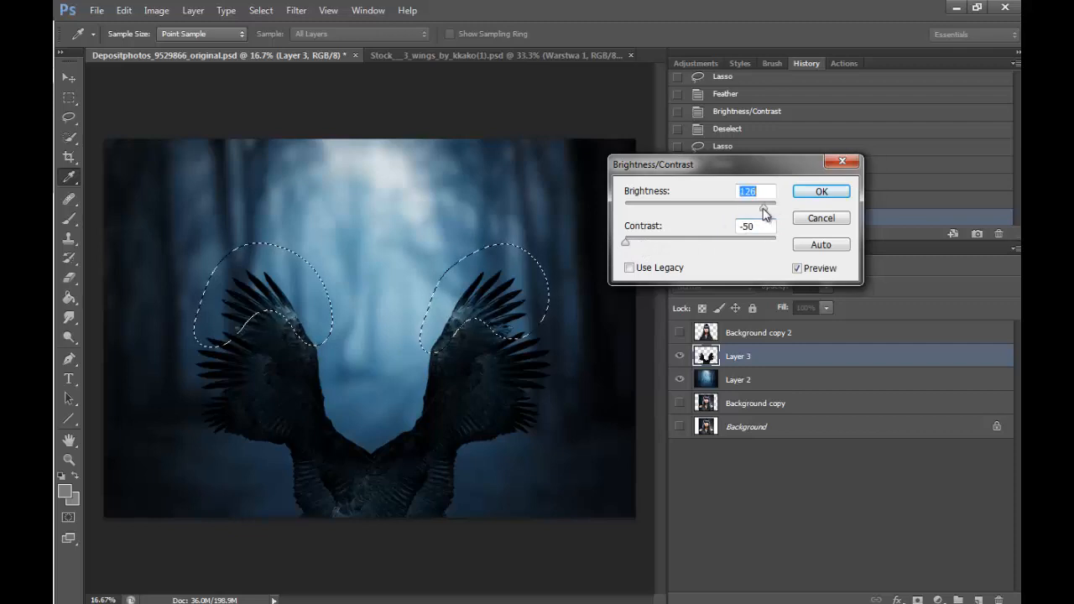
pyautogui.click(821, 191)
pyautogui.press('l')
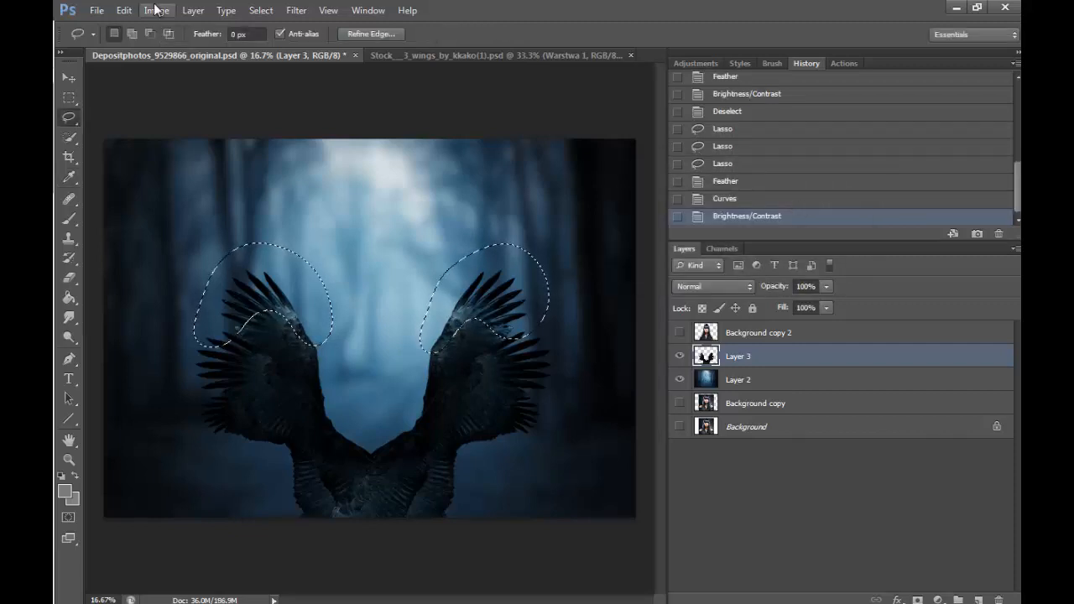
# - Lift the shadows of the upper feathers with Levels by setting the black output level to 34, and deselect
pyautogui.click(156, 10)
pyautogui.moveTo(304, 50)
pyautogui.click(356, 69)
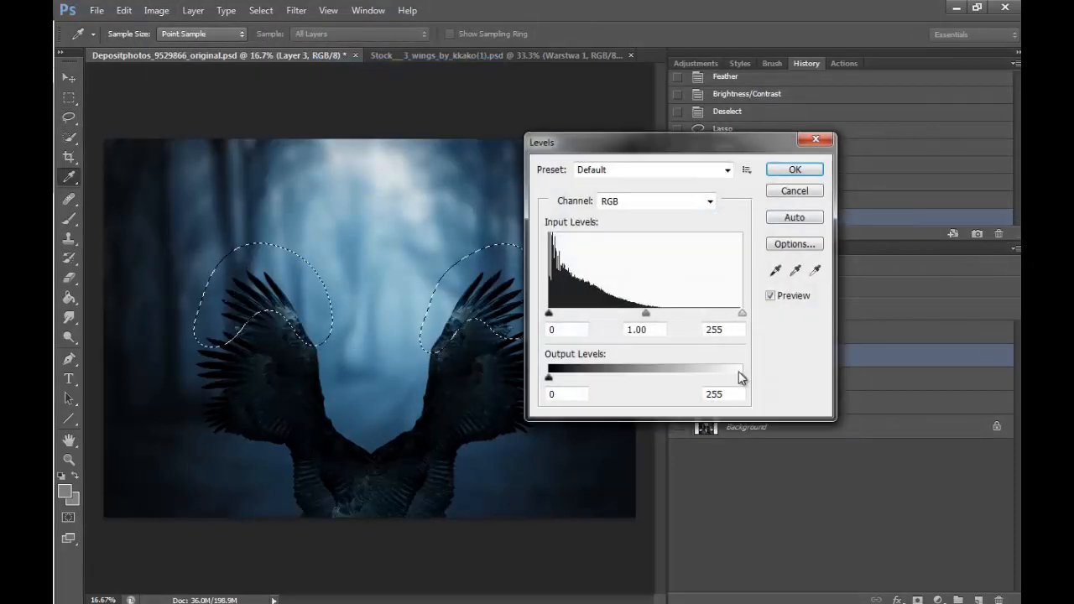
pyautogui.moveTo(741, 376); pyautogui.dragTo(742, 379)
pyautogui.moveTo(548, 377); pyautogui.dragTo(574, 380)
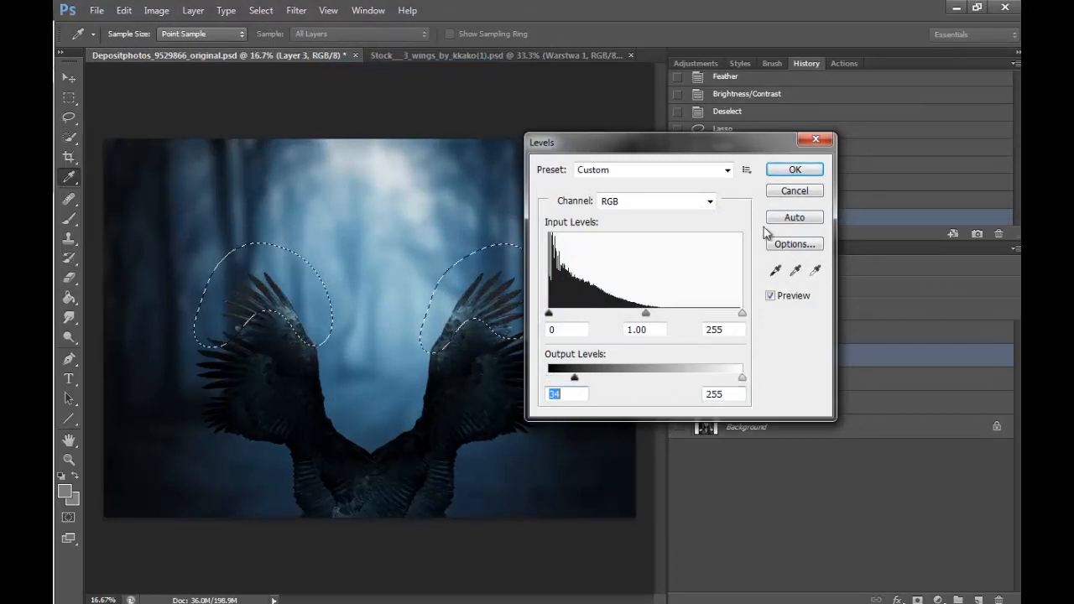
pyautogui.press('Return')
pyautogui.hotkey('ctrl', 'd')
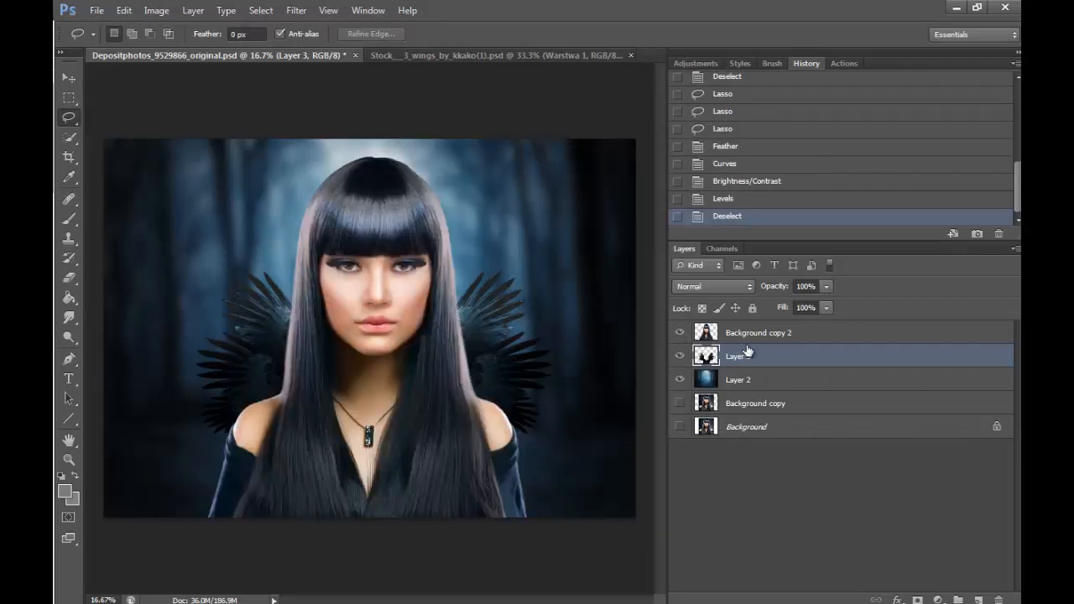
# - Clone-stamp over the dark, uneven patch in the middle of the left upper wing with the portrait hidden
pyautogui.click(680, 333)
pyautogui.press('z')
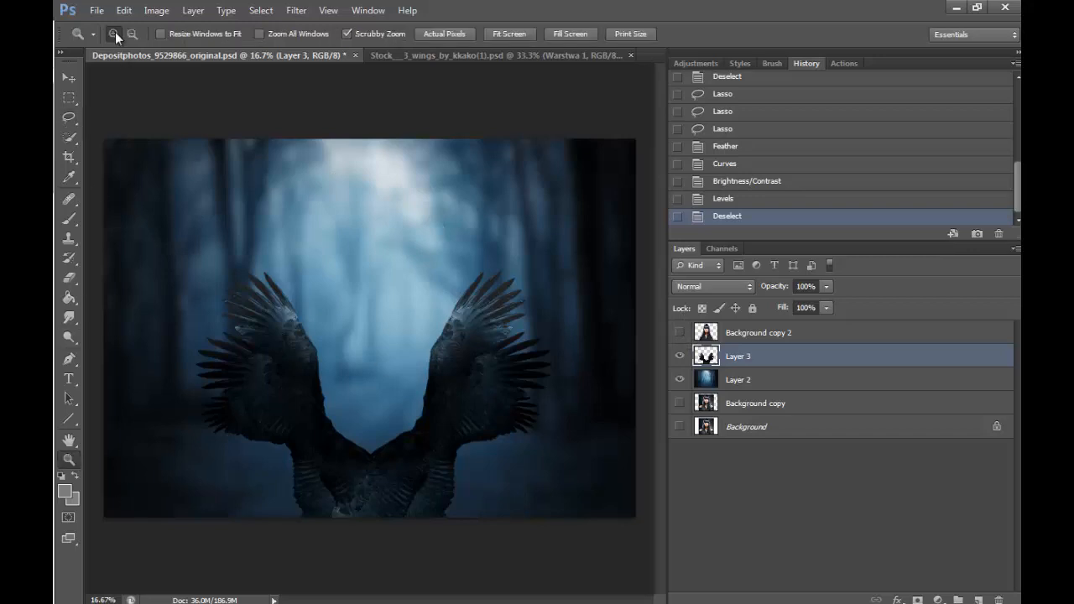
pyautogui.moveTo(286, 359); pyautogui.dragTo(374, 371)
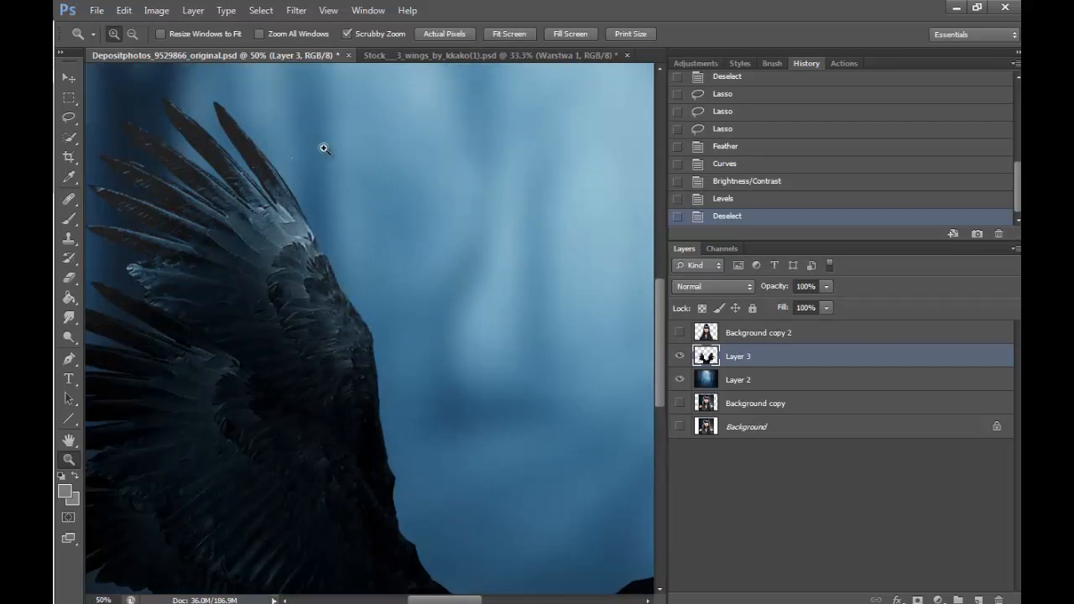
pyautogui.click(300, 337)
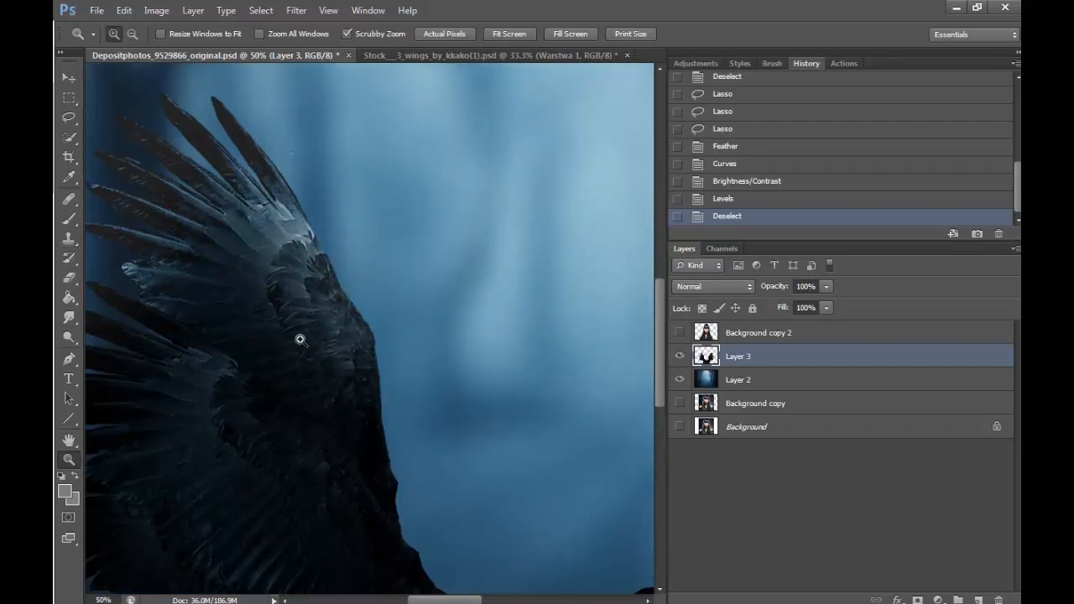
pyautogui.press('s')
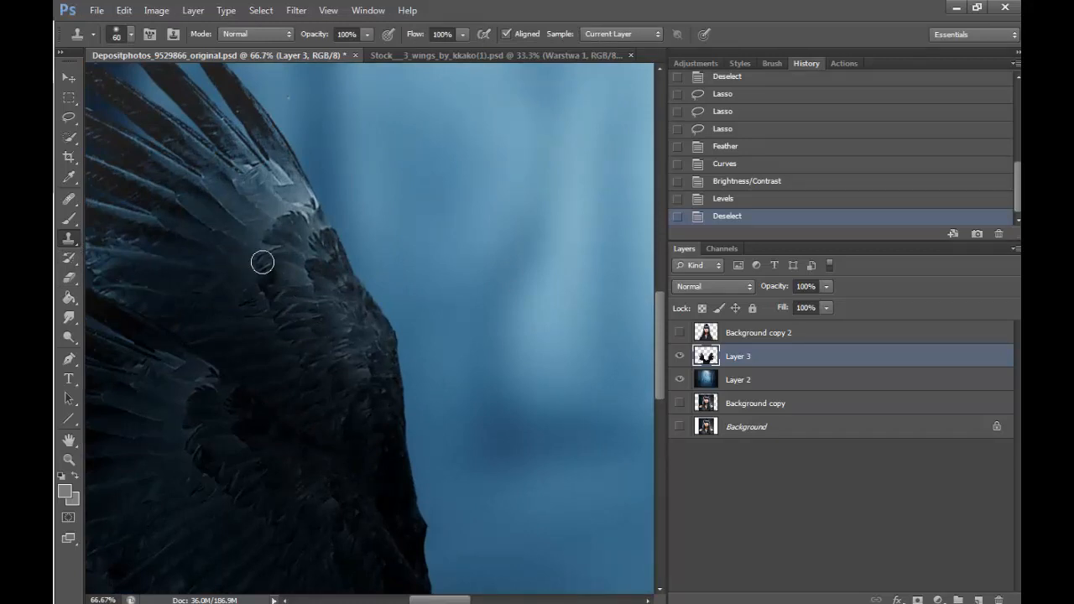
pyautogui.moveTo(263, 262); pyautogui.dragTo(262, 277)
pyautogui.moveTo(266, 286); pyautogui.dragTo(270, 304)
pyautogui.moveTo(256, 289); pyautogui.dragTo(292, 356)
pyautogui.keyDown('alt'); pyautogui.click(280, 344); pyautogui.keyUp('alt')
pyautogui.click(284, 342)
pyautogui.keyDown('alt'); pyautogui.click(271, 278); pyautogui.keyUp('alt')
pyautogui.moveTo(293, 245); pyautogui.dragTo(284, 260)
pyautogui.moveTo(283, 292)
pyautogui.mouseDown()
pyautogui.moveTo(285, 302)
pyautogui.moveTo(249, 291)
pyautogui.moveTo(274, 273)
pyautogui.mouseUp()
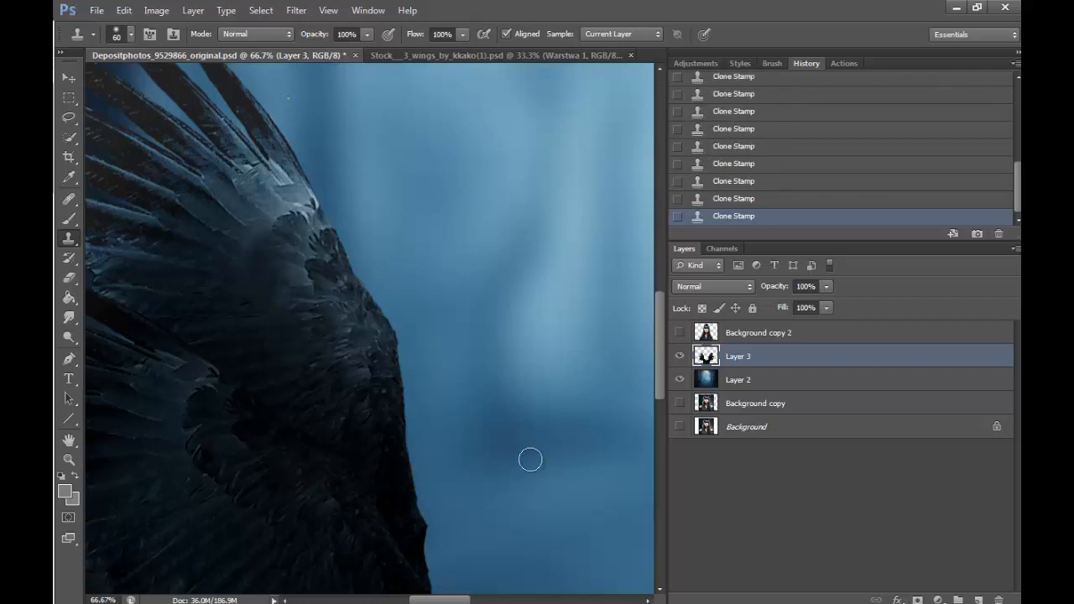
# - Clone-stamp over the matching dark, uneven patch in the middle of the right upper wing
pyautogui.moveTo(443, 600); pyautogui.dragTo(512, 600)
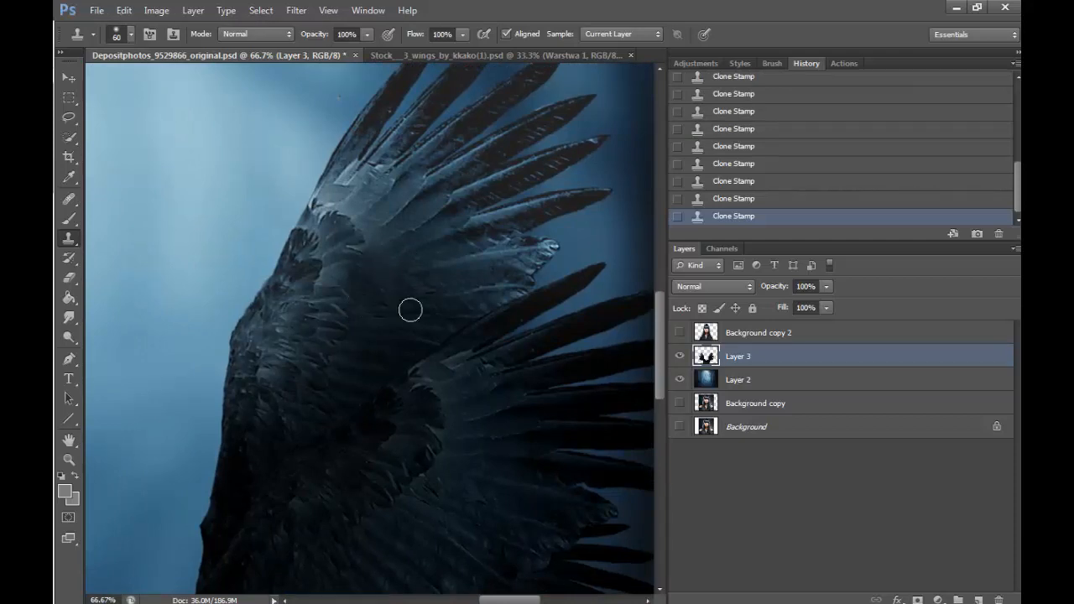
pyautogui.keyDown('alt'); pyautogui.click(384, 309); pyautogui.keyUp('alt')
pyautogui.moveTo(367, 249); pyautogui.dragTo(350, 247)
pyautogui.keyDown('alt'); pyautogui.click(371, 288); pyautogui.keyUp('alt')
pyautogui.moveTo(347, 292); pyautogui.dragTo(346, 303)
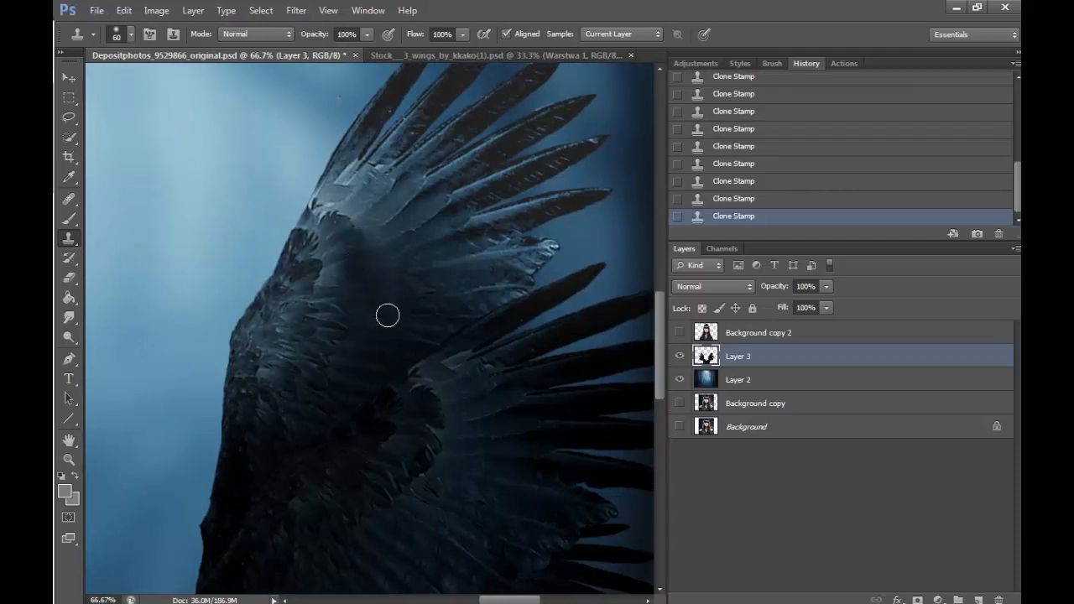
pyautogui.keyDown('alt'); pyautogui.click(360, 221); pyautogui.keyUp('alt')
pyautogui.moveTo(350, 227); pyautogui.dragTo(347, 215)
pyautogui.keyDown('alt'); pyautogui.click(390, 237); pyautogui.keyUp('alt')
pyautogui.click(394, 276)
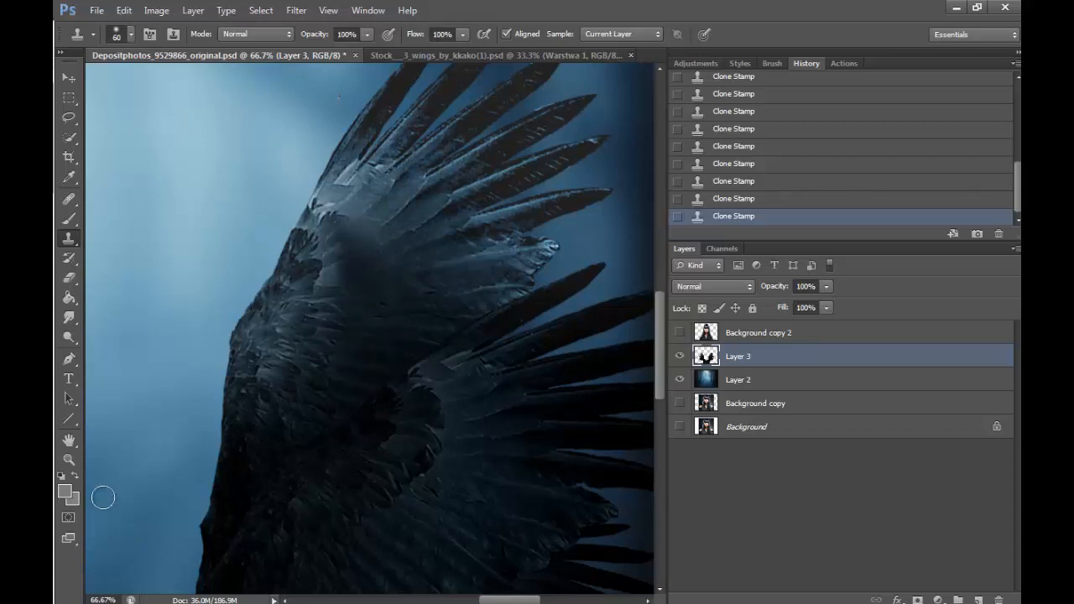
# - Check the retouched wings across the whole composite with the portrait shown, and hide the portrait again
pyautogui.click(69, 459)
pyautogui.click(131, 34)
pyautogui.click(391, 167)
pyautogui.click(412, 168)
pyautogui.click(412, 167)
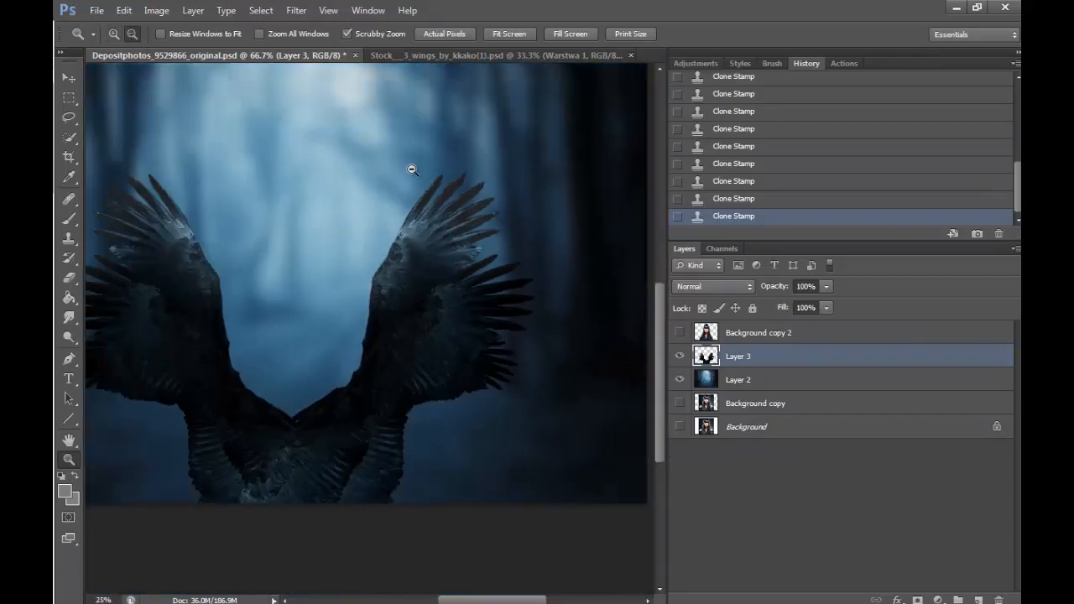
pyautogui.click(412, 167)
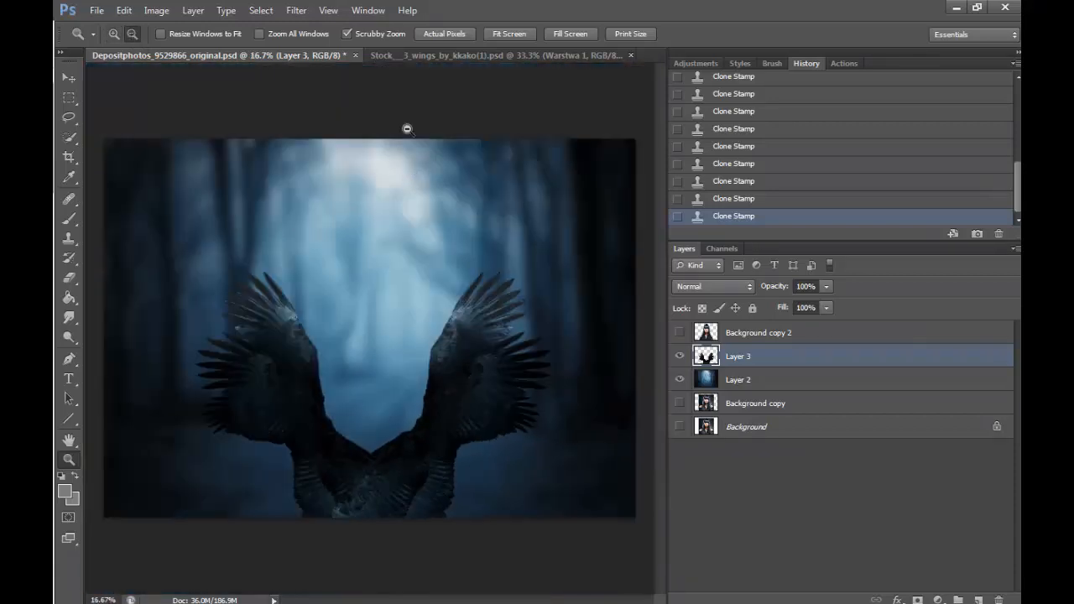
pyautogui.click(679, 333)
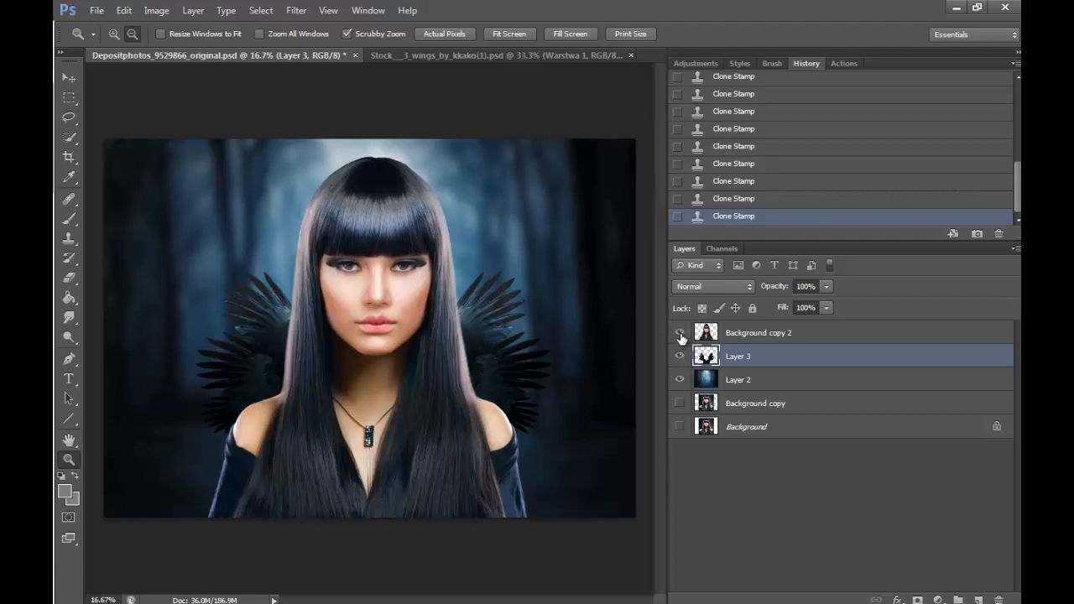
pyautogui.click(679, 333)
# - Lasso the inner lower area of both wings and feather the selection by 75 pixels
pyautogui.click(72, 119)
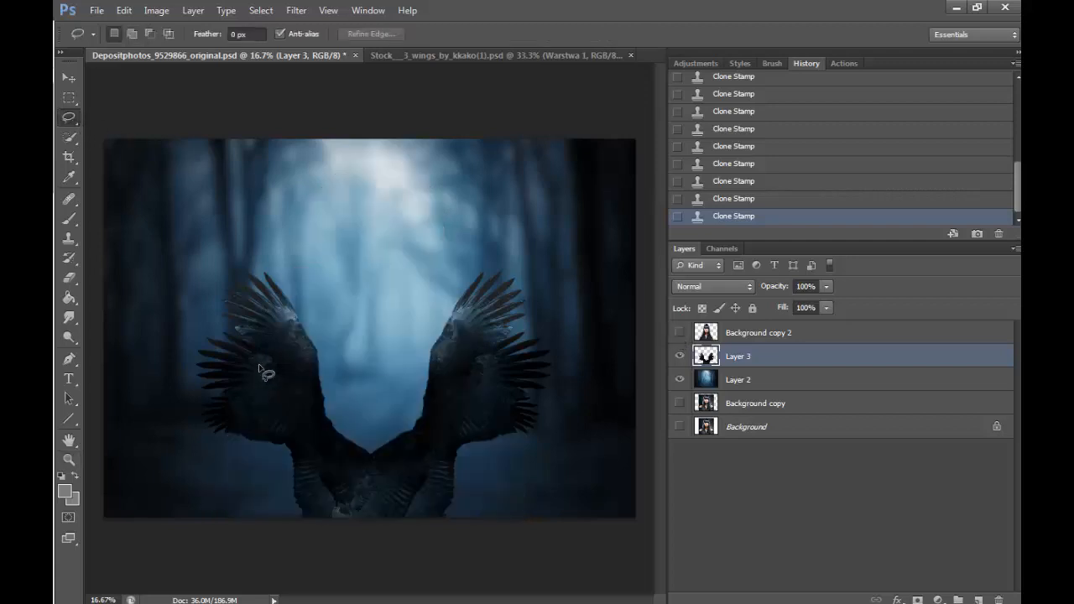
pyautogui.moveTo(236, 375)
pyautogui.mouseDown()
pyautogui.moveTo(289, 426)
pyautogui.moveTo(261, 356)
pyautogui.mouseUp()
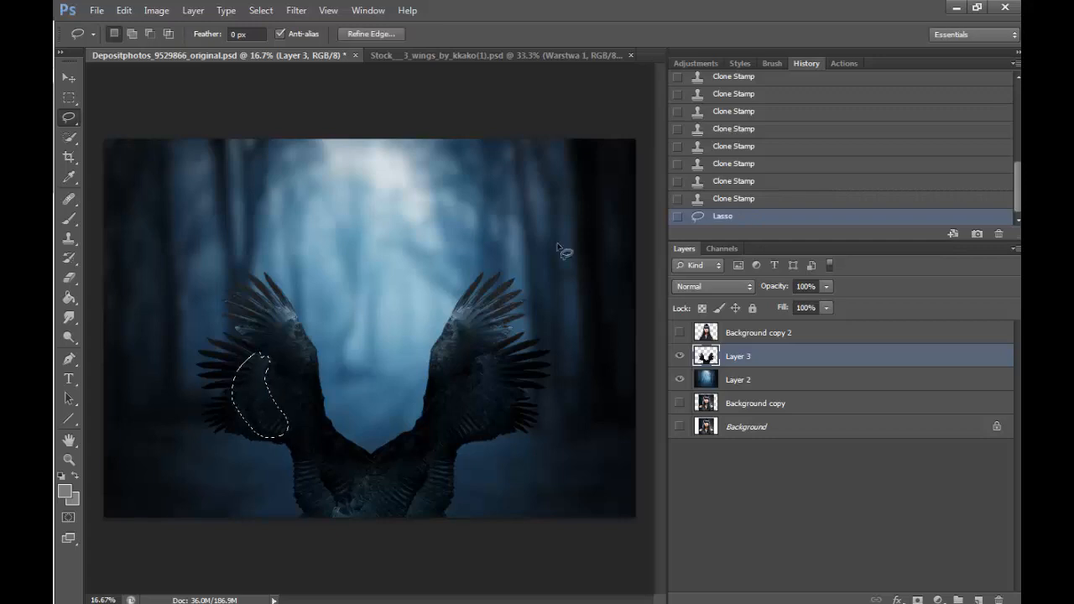
pyautogui.moveTo(491, 362)
pyautogui.mouseDown()
pyautogui.moveTo(460, 401)
pyautogui.moveTo(478, 430)
pyautogui.moveTo(484, 399)
pyautogui.mouseUp()
pyautogui.rightClick(485, 399)
pyautogui.click(554, 120)
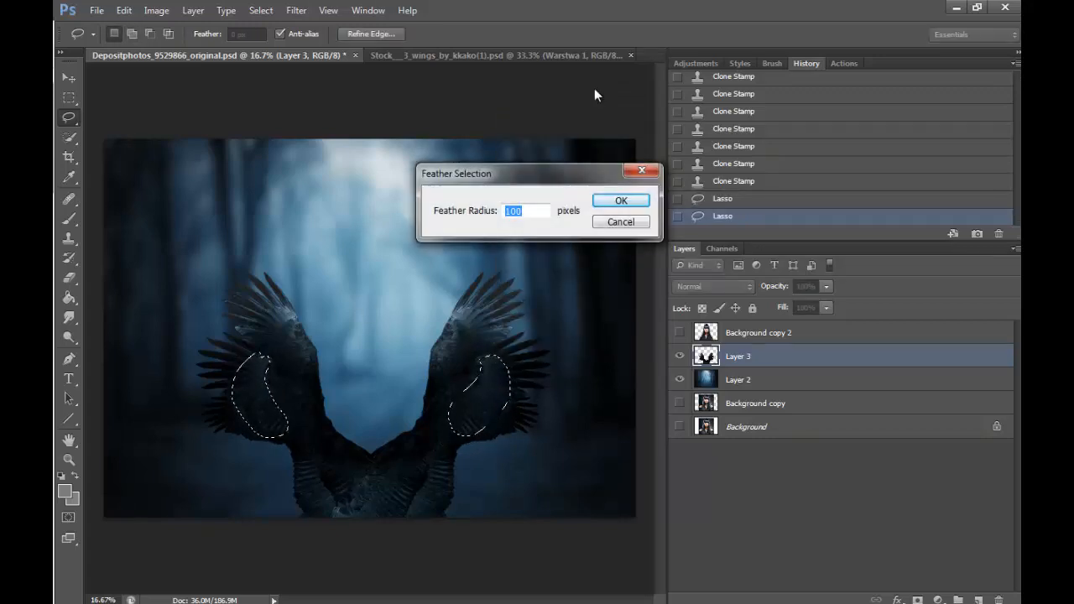
pyautogui.write('75')
pyautogui.press('Return')
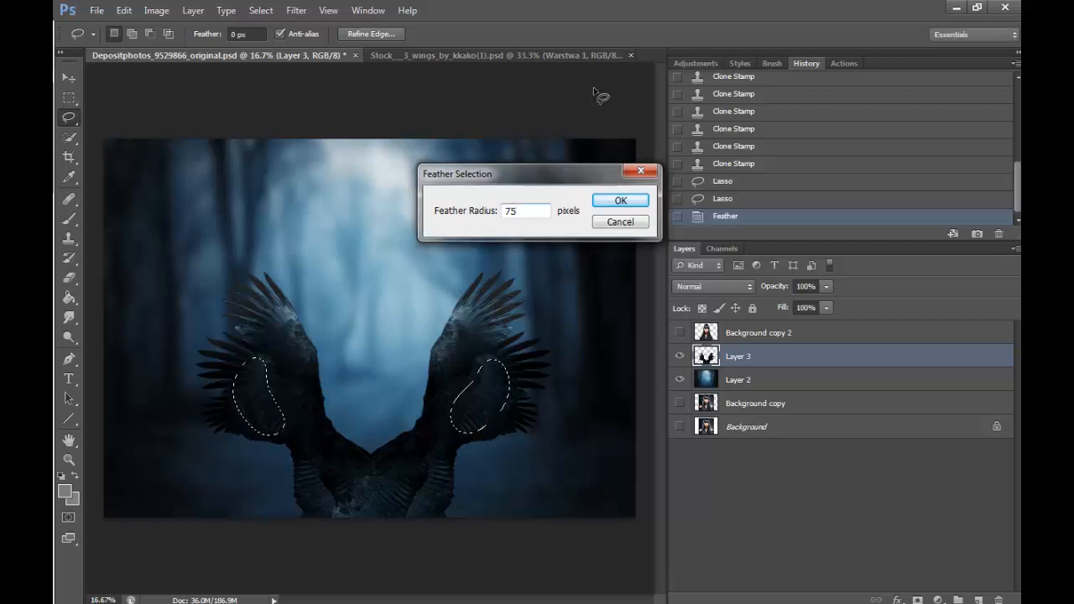
# - Darken the selected wing areas with Brightness/Contrast at brightness -103, deselect, and show the portrait layer
pyautogui.click(156, 10)
pyautogui.moveTo(305, 48)
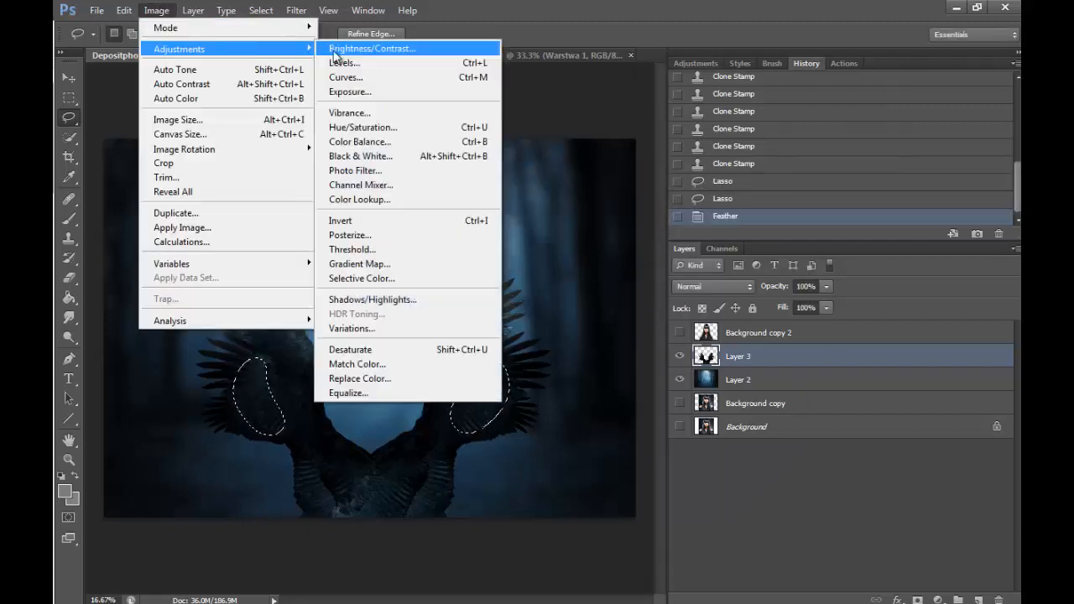
pyautogui.click(369, 48)
pyautogui.moveTo(698, 211); pyautogui.dragTo(649, 211)
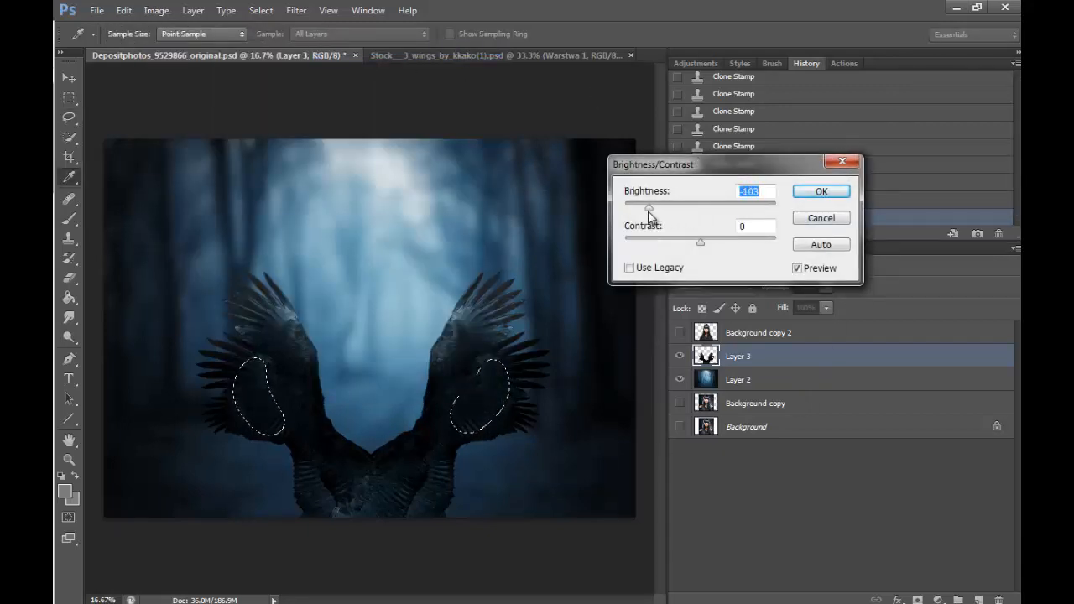
pyautogui.click(820, 191)
pyautogui.click(681, 333)
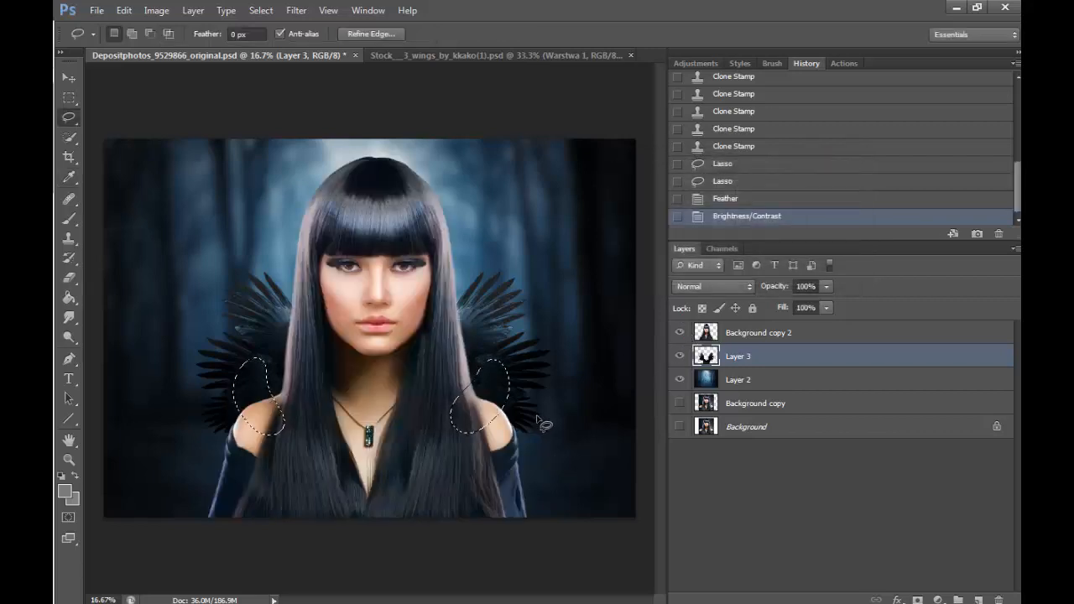
pyautogui.hotkey('ctrl', 'd')
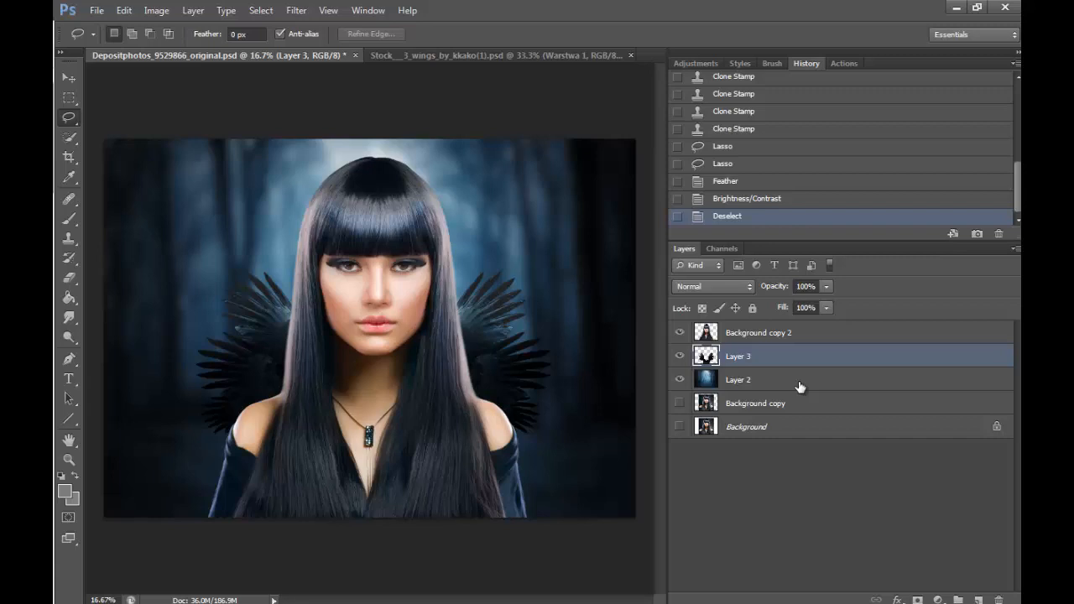
pyautogui.click(680, 333)
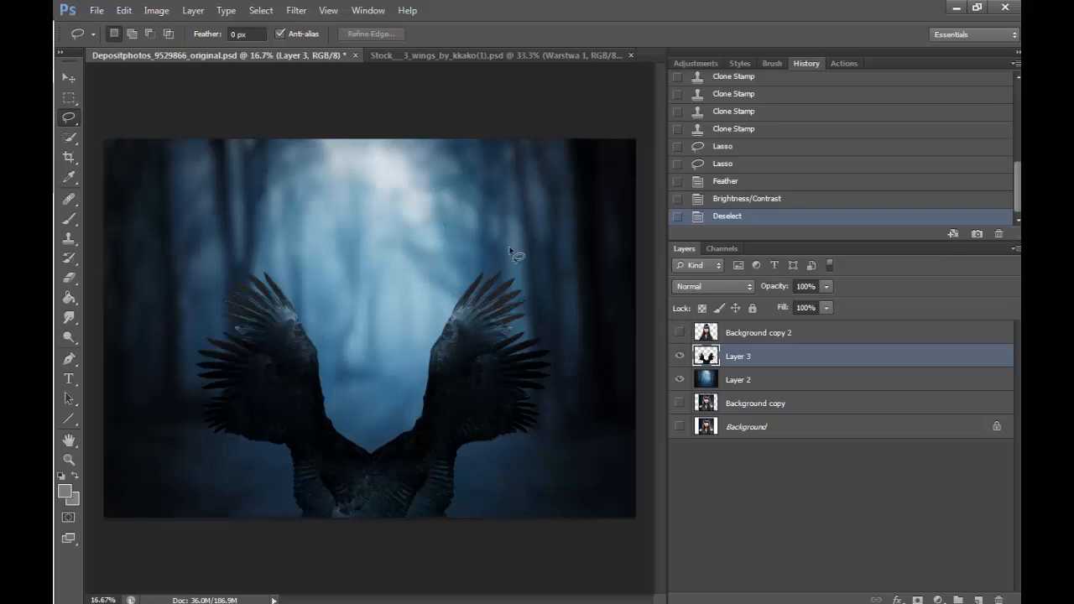
pyautogui.click(680, 332)
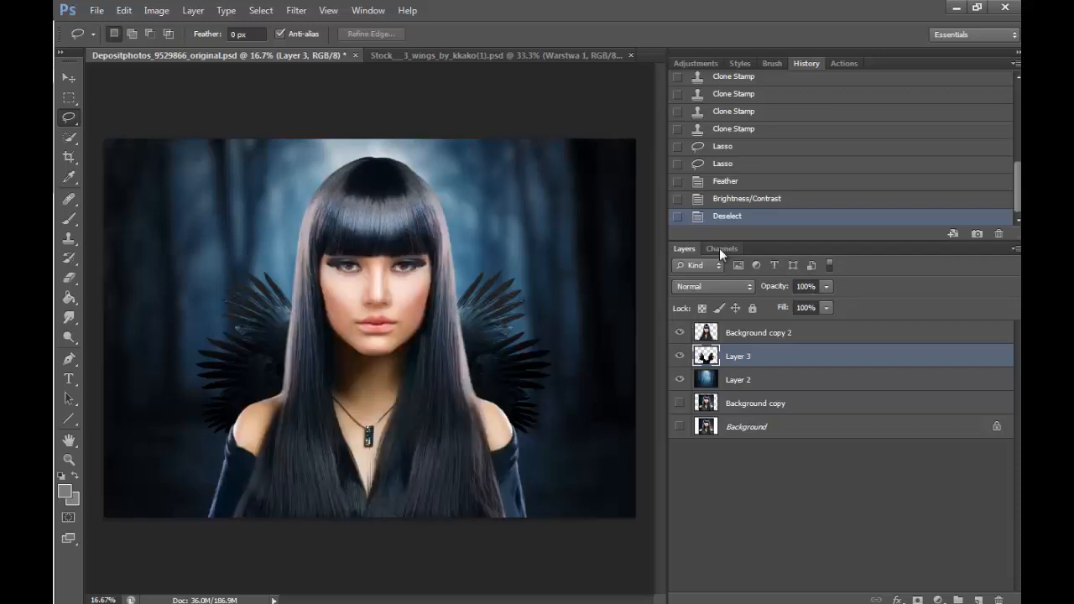
# - On the Background copy 2 layer, lasso both shoulders and upper arms and feather the selection by 100 pixels
pyautogui.click(773, 324)
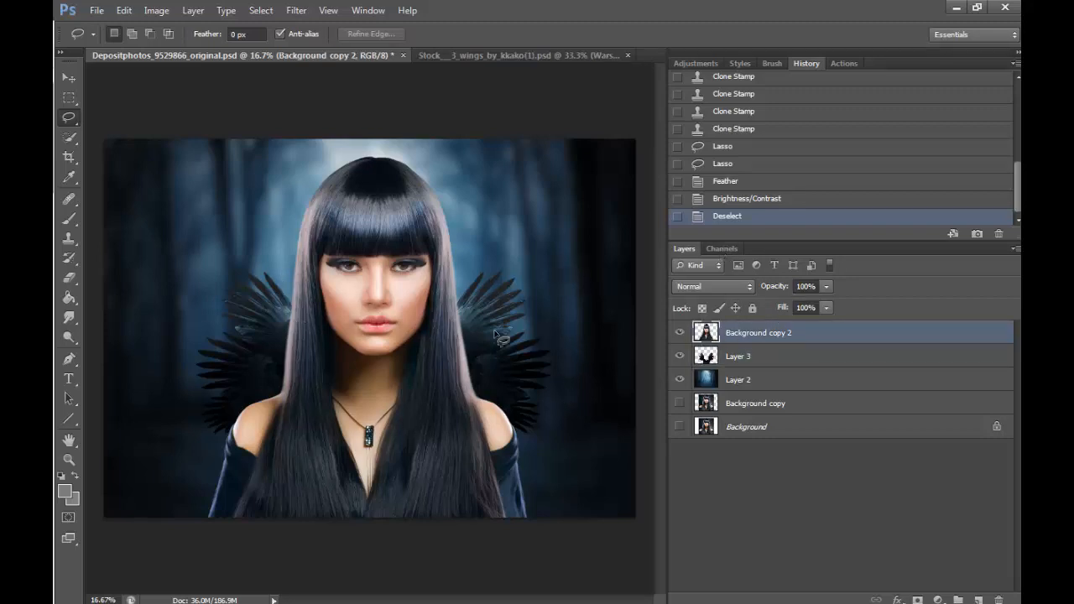
pyautogui.moveTo(277, 386)
pyautogui.mouseDown()
pyautogui.moveTo(238, 399)
pyautogui.moveTo(210, 450)
pyautogui.moveTo(207, 513)
pyautogui.moveTo(237, 523)
pyautogui.moveTo(284, 484)
pyautogui.moveTo(289, 387)
pyautogui.mouseUp()
pyautogui.moveTo(502, 384)
pyautogui.mouseDown()
pyautogui.moveTo(467, 431)
pyautogui.moveTo(510, 405)
pyautogui.moveTo(517, 459)
pyautogui.mouseUp()
pyautogui.rightClick(517, 460)
pyautogui.click(574, 210)
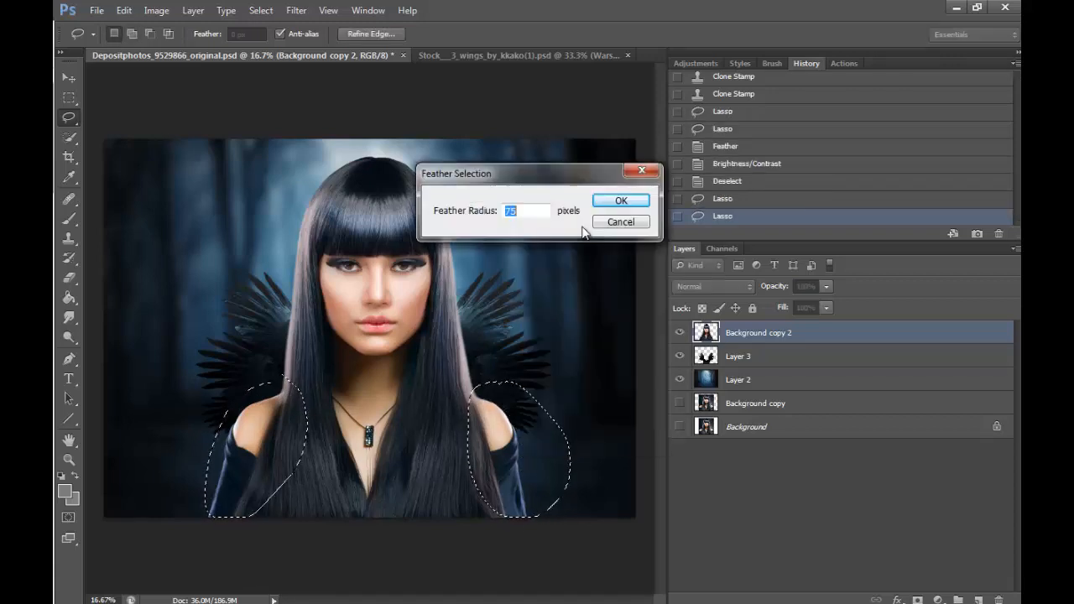
pyautogui.write('100')
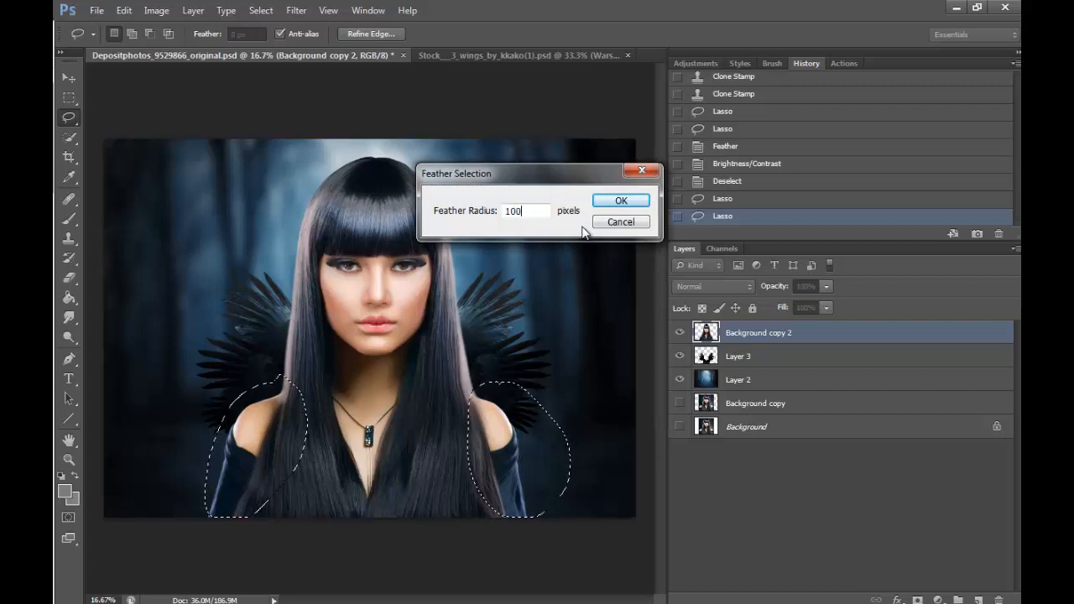
pyautogui.press('Return')
# - Darken the selected shoulders with Brightness/Contrast at brightness -92 and contrast -31, and deselect
pyautogui.click(156, 10)
pyautogui.moveTo(175, 48)
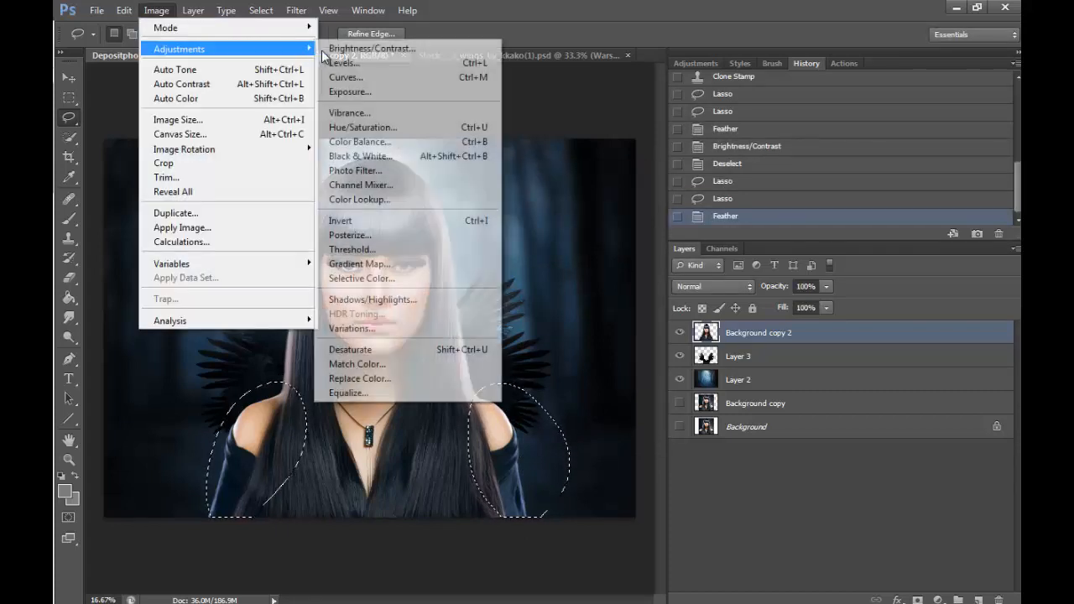
pyautogui.click(360, 32)
pyautogui.moveTo(700, 208); pyautogui.dragTo(652, 208)
pyautogui.moveTo(701, 242); pyautogui.dragTo(654, 243)
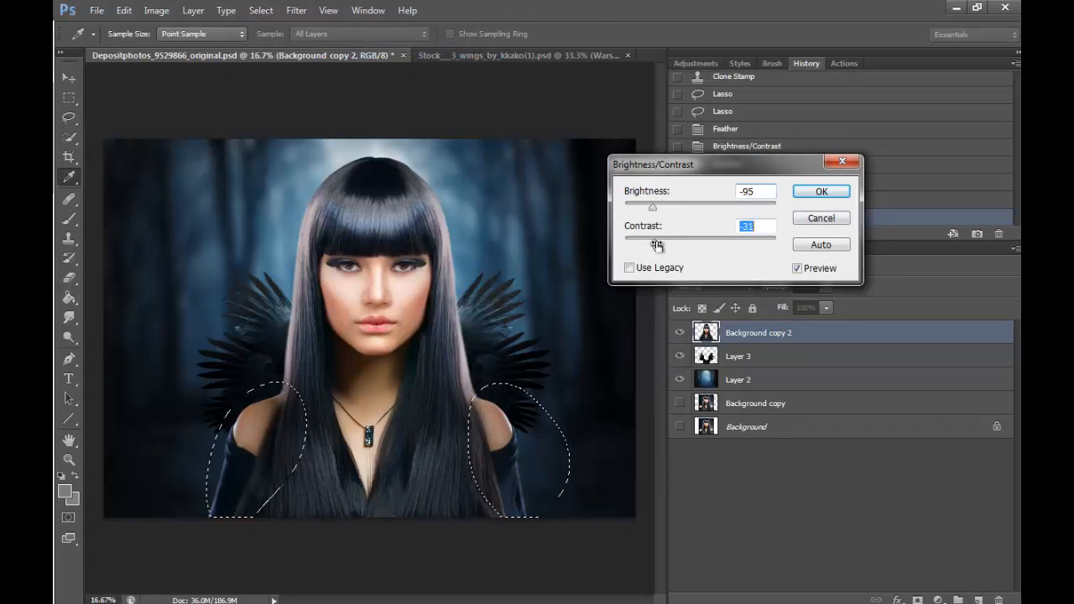
pyautogui.moveTo(653, 207)
pyautogui.mouseDown()
pyautogui.moveTo(637, 208)
pyautogui.moveTo(656, 213)
pyautogui.mouseUp()
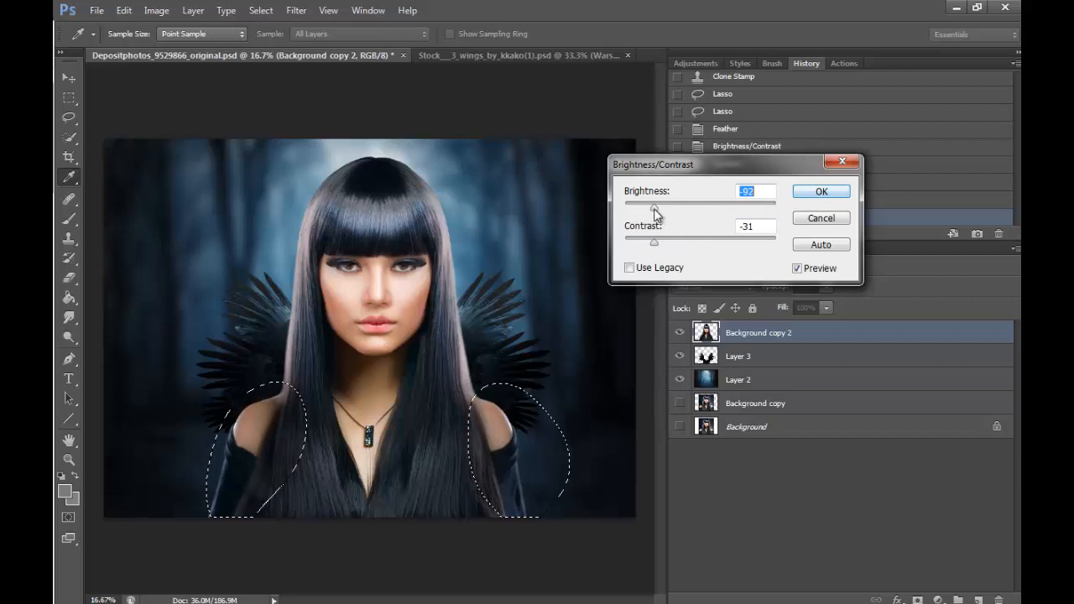
pyautogui.click(822, 191)
pyautogui.press('l')
pyautogui.hotkey('ctrl', 'd')
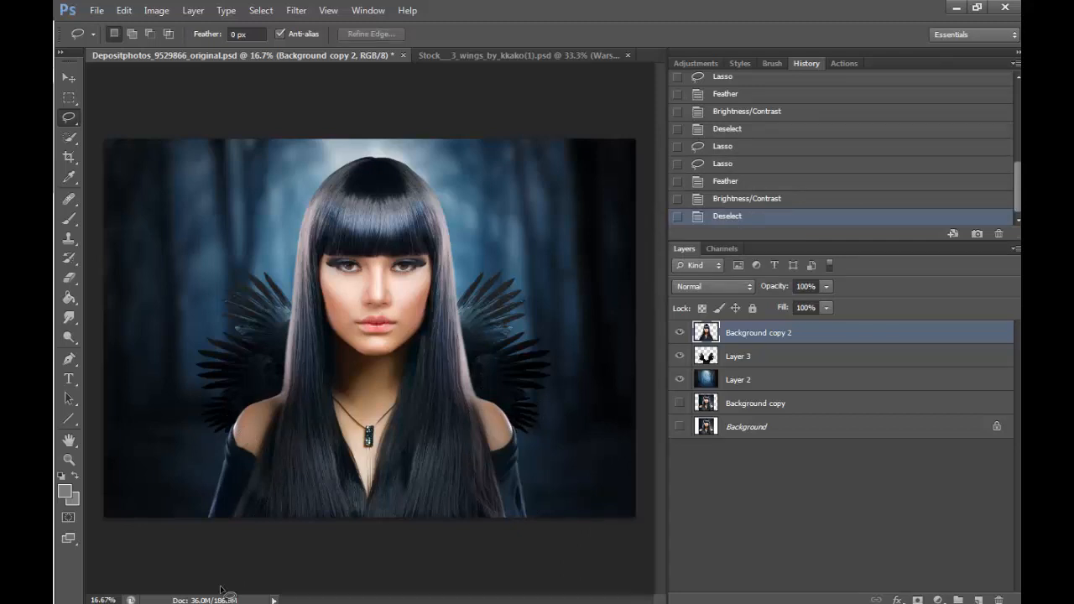
# - Lasso the woman's lower hair and chest, including one shoulder, and feather the selection by 100 pixels
pyautogui.moveTo(276, 382)
pyautogui.mouseDown()
pyautogui.moveTo(291, 407)
pyautogui.moveTo(381, 446)
pyautogui.moveTo(474, 376)
pyautogui.moveTo(543, 492)
pyautogui.moveTo(490, 584)
pyautogui.moveTo(265, 485)
pyautogui.mouseUp()
pyautogui.moveTo(284, 442); pyautogui.dragTo(277, 387)
pyautogui.rightClick(423, 181)
pyautogui.click(466, 223)
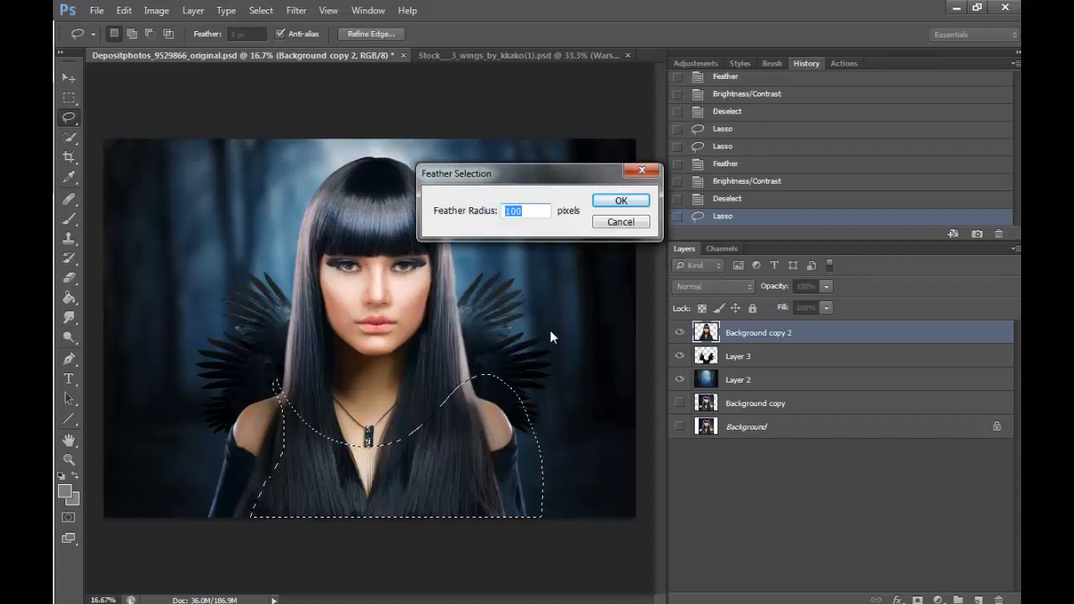
pyautogui.press('Return')
# - Darken the selected lower hair and chest with Brightness/Contrast at brightness -56, and deselect
pyautogui.click(156, 10)
pyautogui.moveTo(271, 50)
pyautogui.click(370, 48)
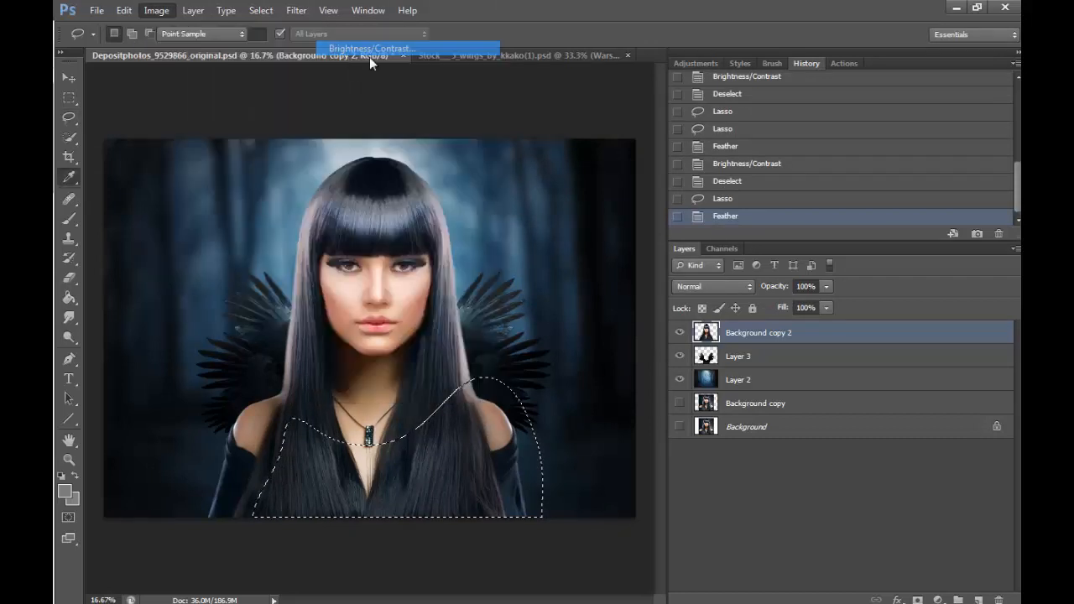
pyautogui.moveTo(700, 205); pyautogui.dragTo(671, 210)
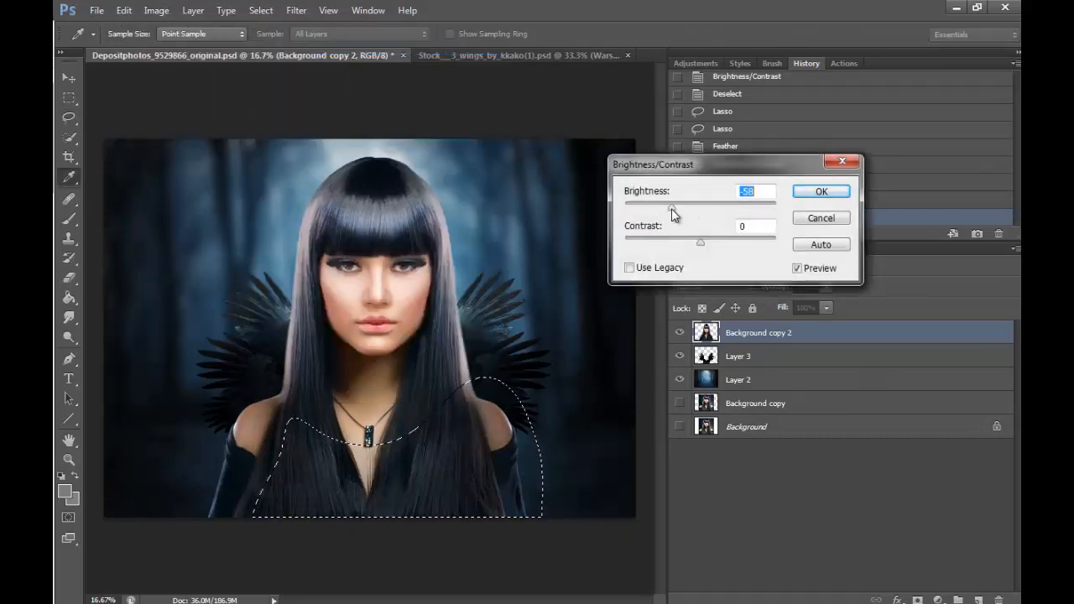
pyautogui.click(805, 193)
pyautogui.press('l')
pyautogui.hotkey('ctrl', 'd')
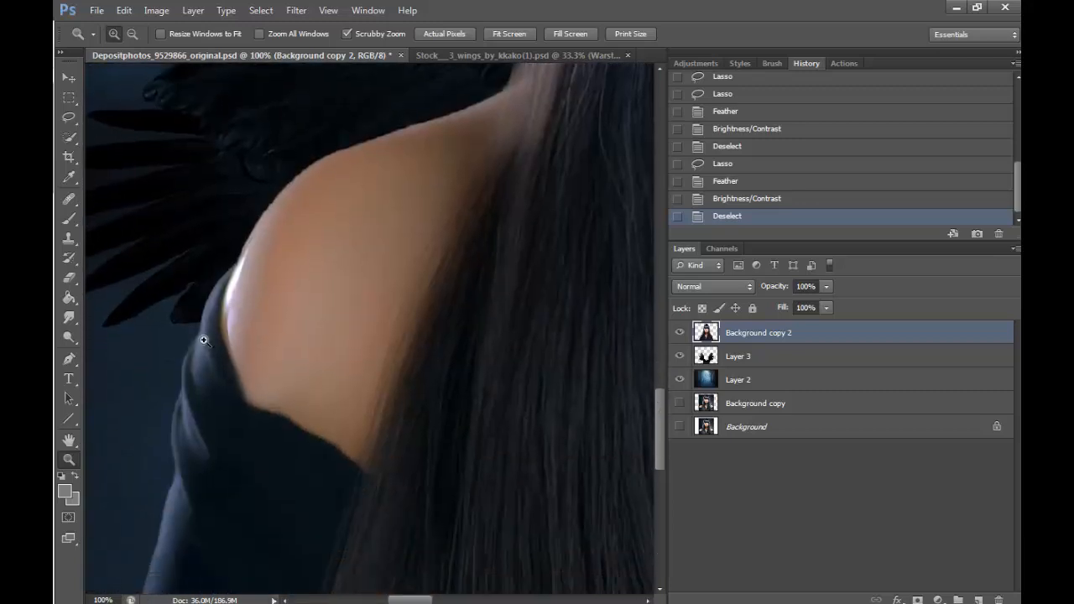
# - Set up a soft round 15 px Brush with 0% hardness, 50% opacity and airbrush build-up for the left shoulder
pyautogui.press('b')
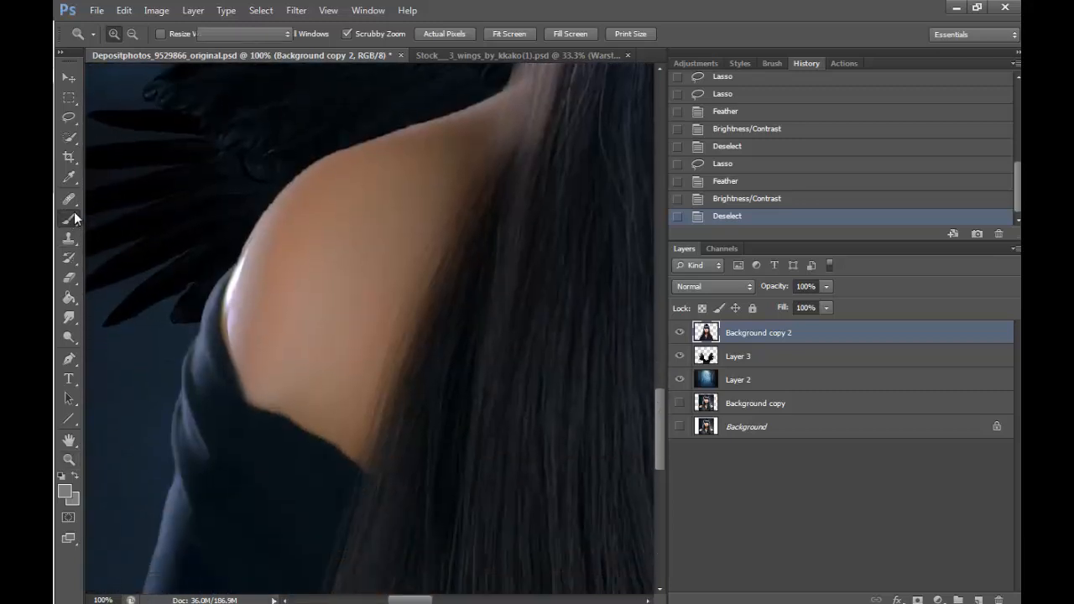
pyautogui.click(121, 34)
pyautogui.click(89, 80)
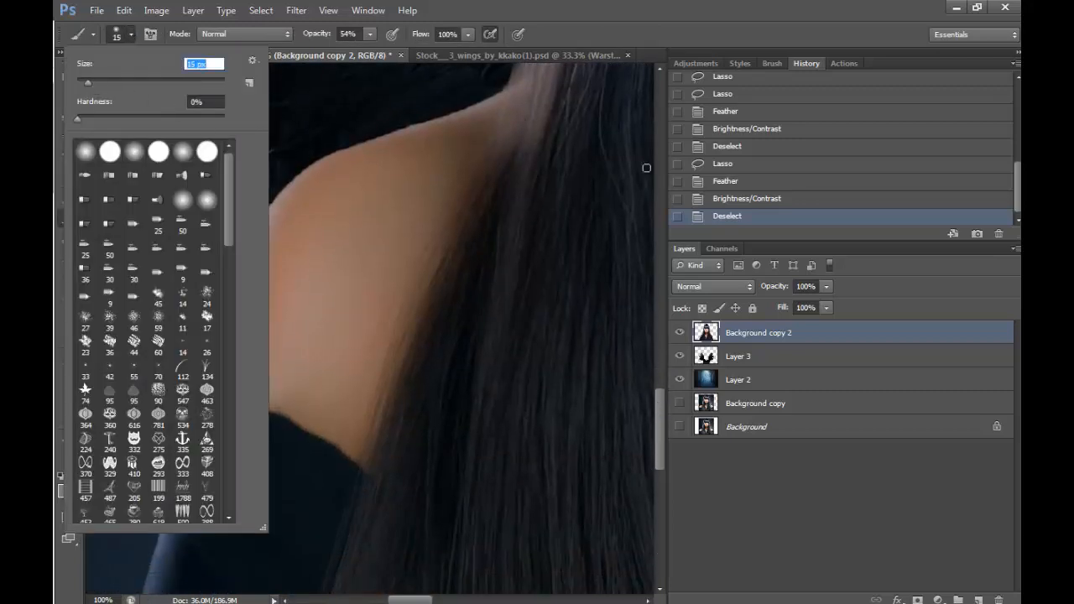
pyautogui.click(654, 406)
pyautogui.moveTo(657, 406); pyautogui.dragTo(658, 397)
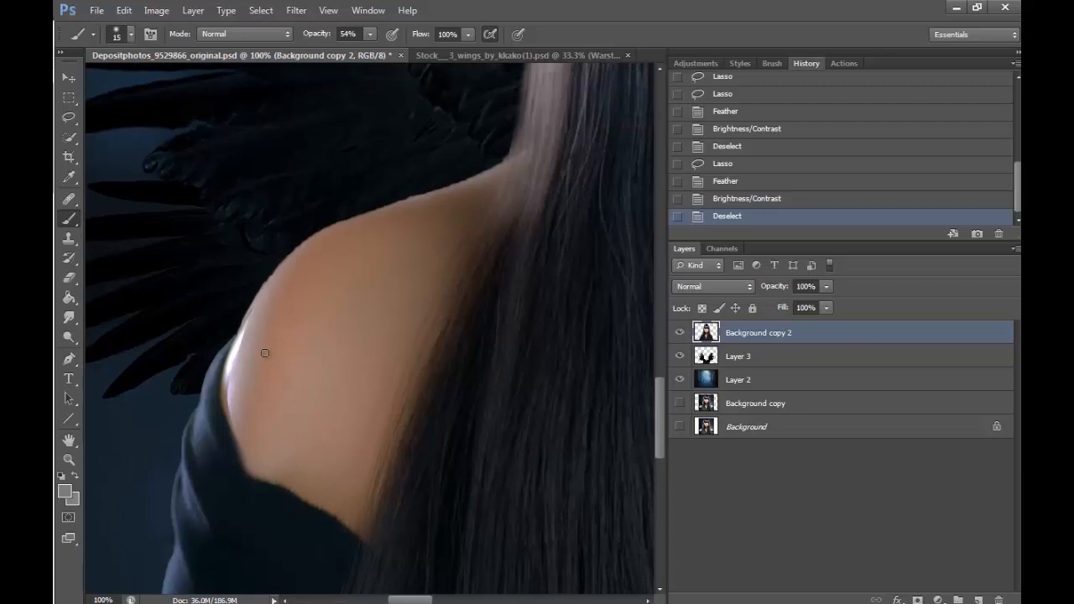
pyautogui.click(131, 34)
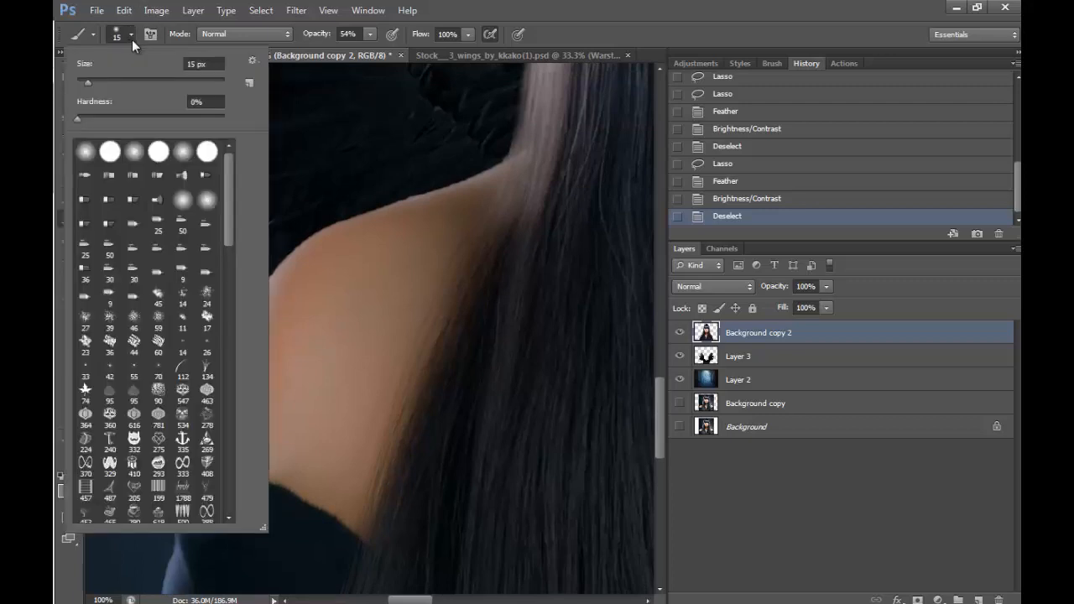
pyautogui.click(131, 157)
pyautogui.click(367, 38)
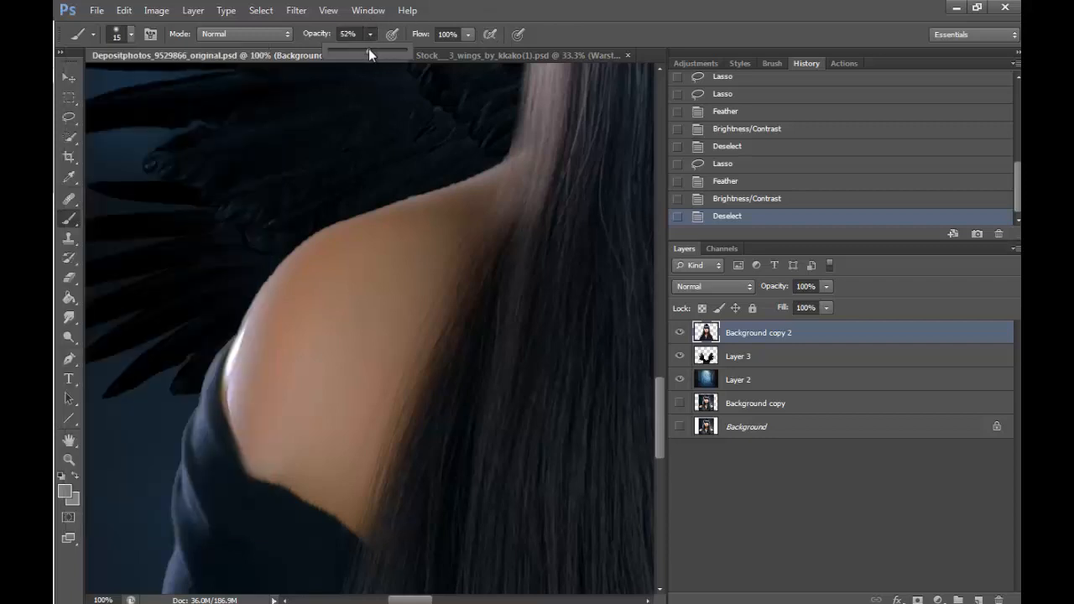
pyautogui.click(489, 33)
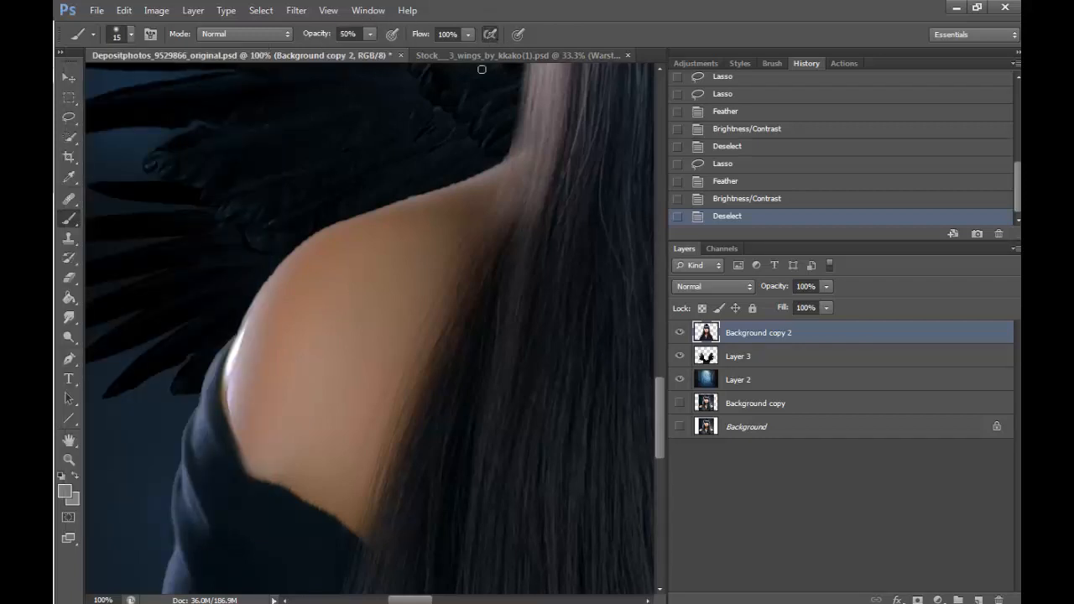
# - Enable Transfer in the brush settings, keeping Shape Dynamics turned on
pyautogui.click(770, 63)
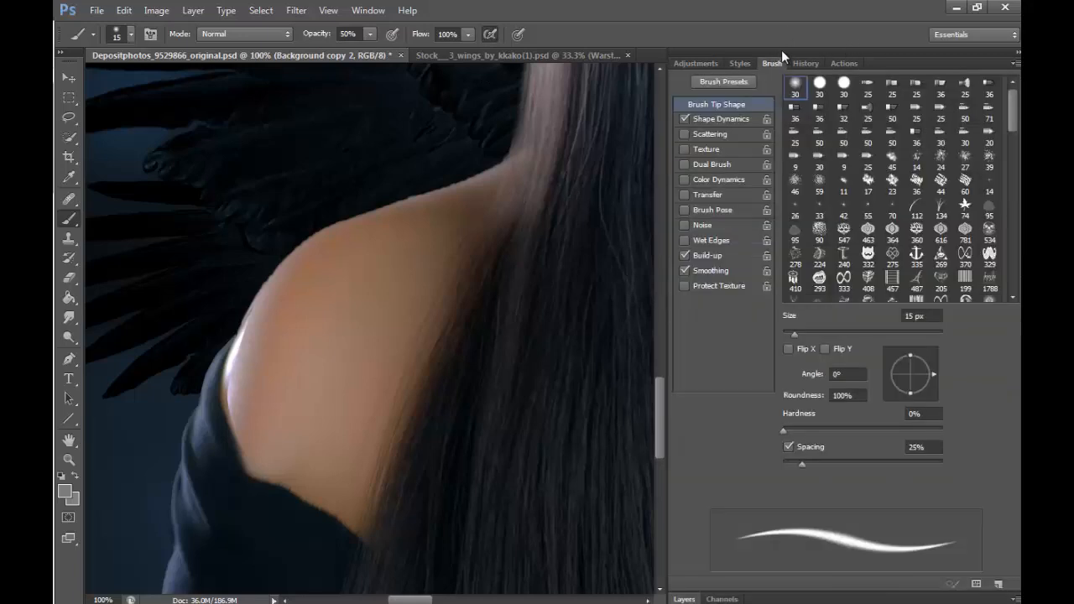
pyautogui.click(686, 118)
pyautogui.click(691, 194)
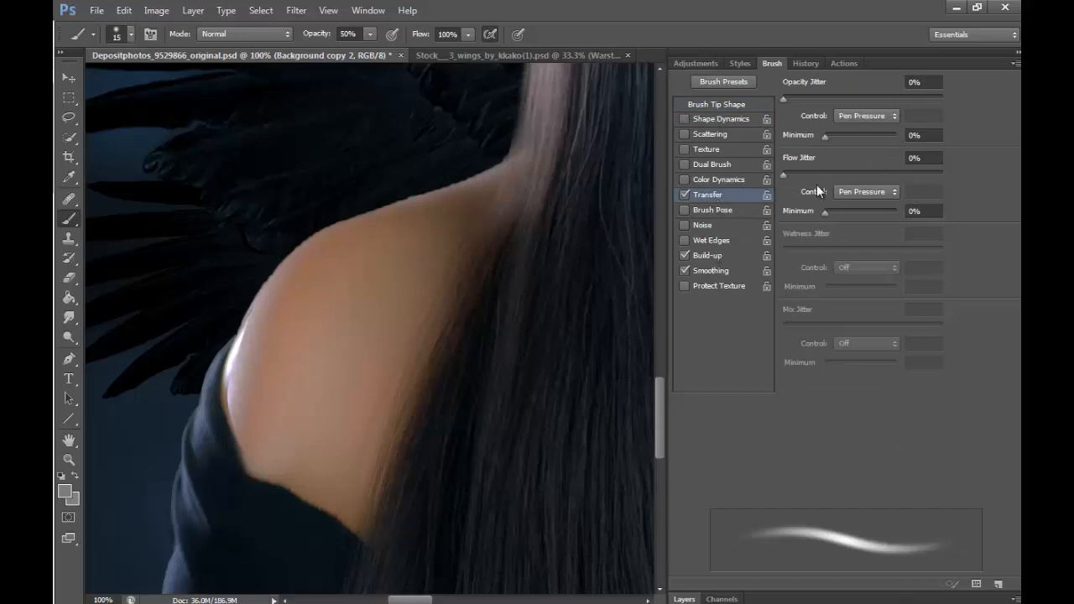
pyautogui.click(685, 118)
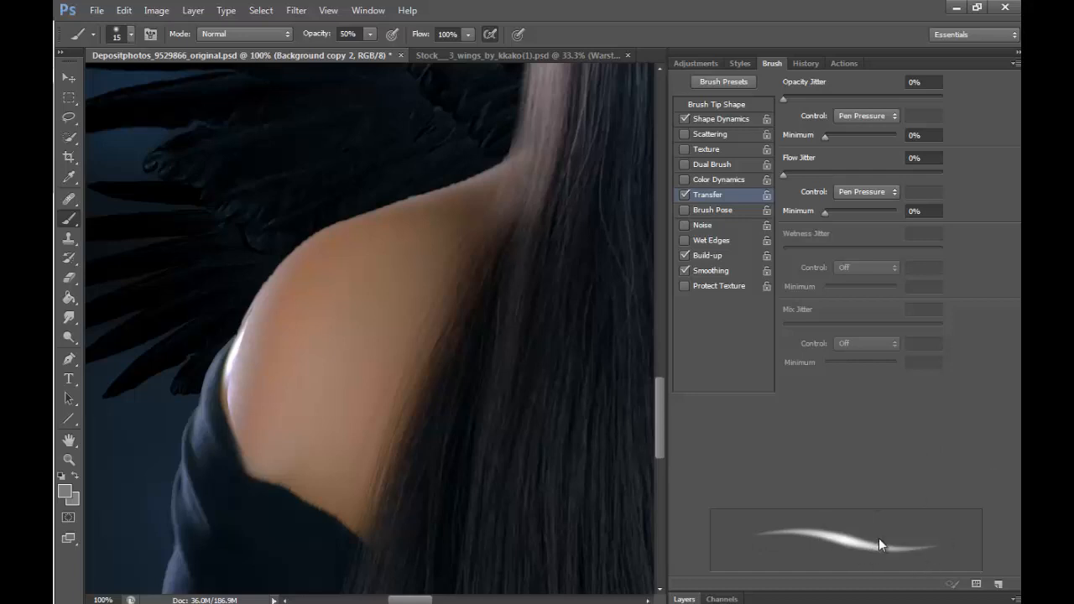
# - Turn off Shape Dynamics in the brush settings, keep Transfer enabled, and return to the layer list
pyautogui.click(684, 119)
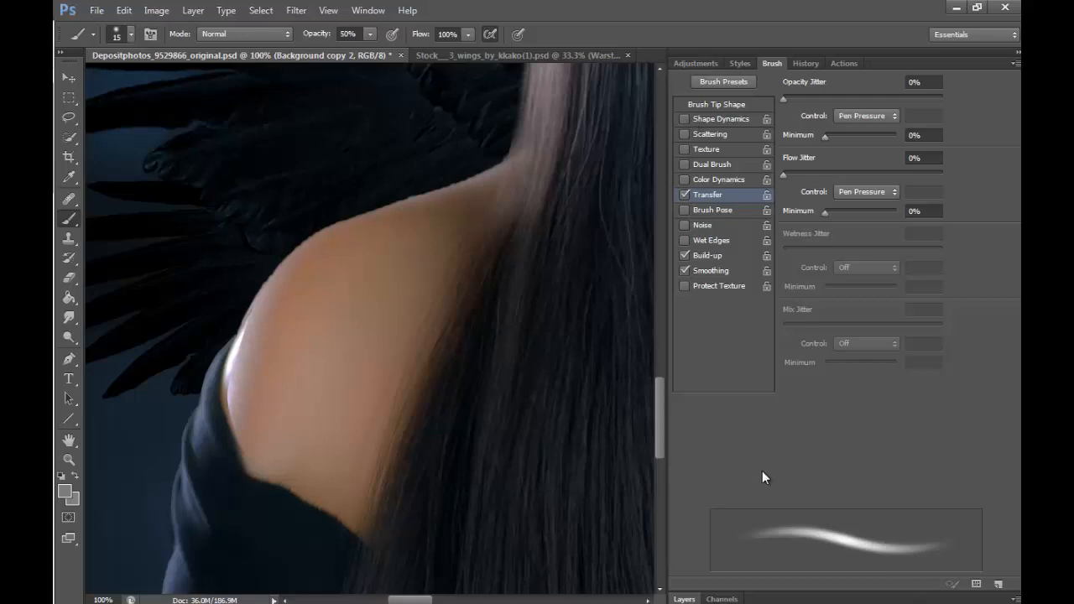
pyautogui.click(684, 119)
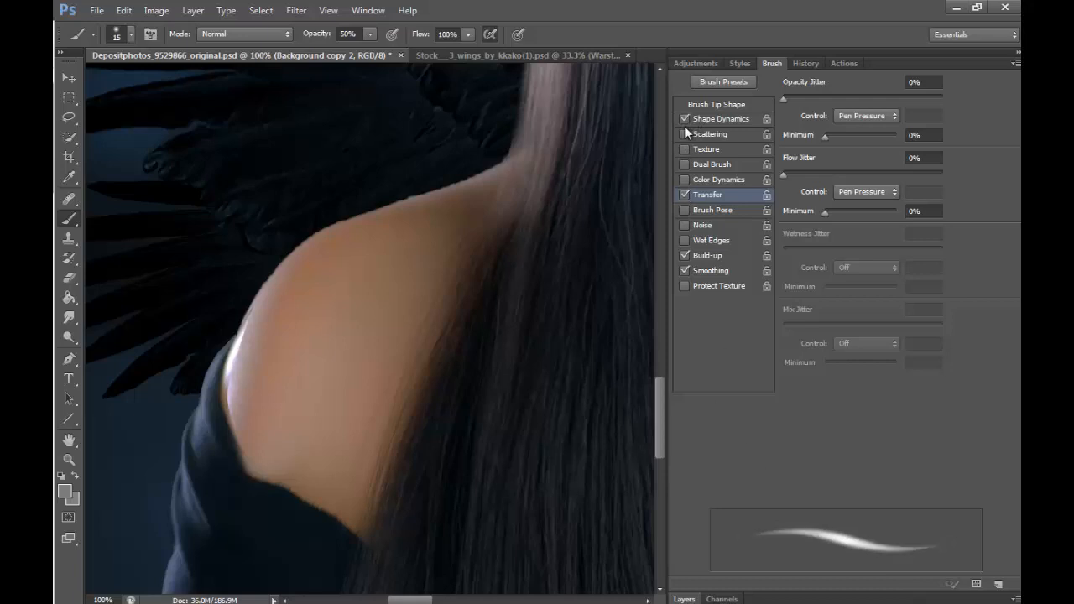
pyautogui.click(684, 119)
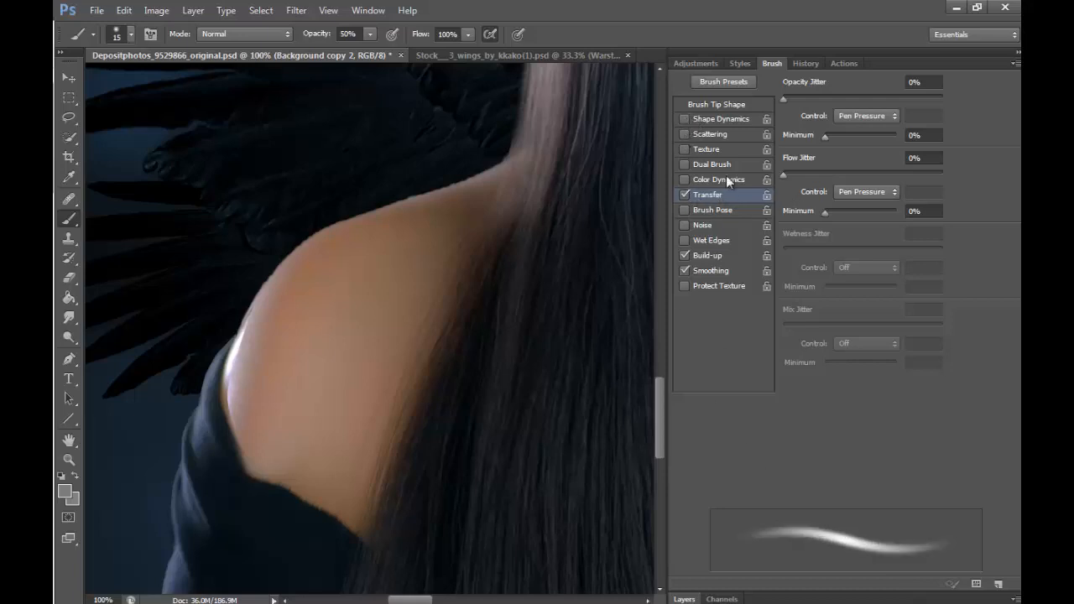
pyautogui.click(684, 598)
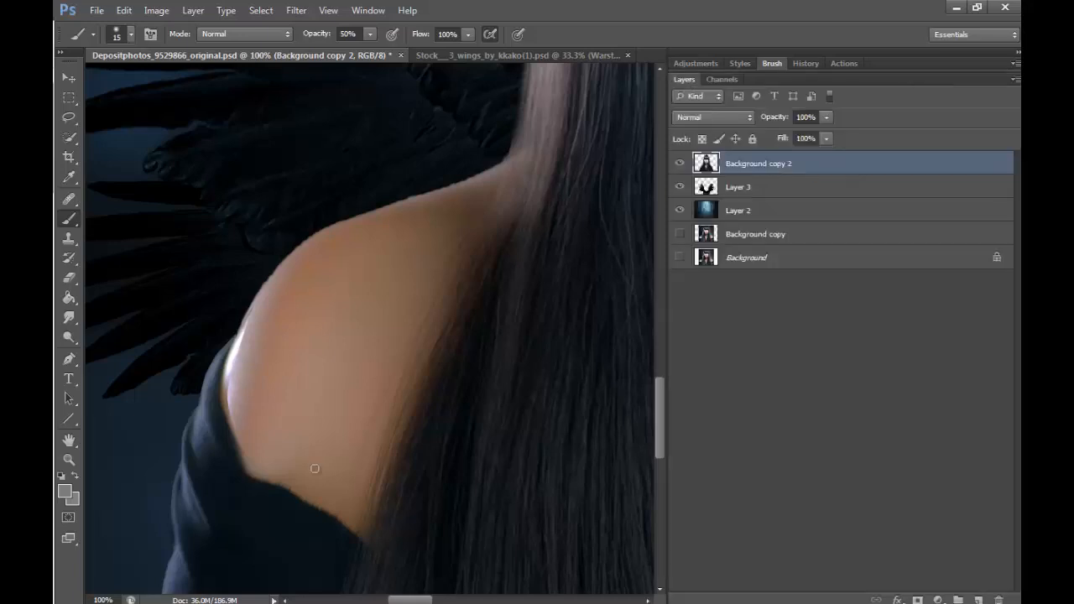
# - Paint over the bright rim highlight on the left shoulder with sampled skin tones, enlarging the soft brush to 40 px for blending
pyautogui.keyDown('alt'); pyautogui.click(257, 319); pyautogui.keyUp('alt')
pyautogui.moveTo(252, 315)
pyautogui.mouseDown()
pyautogui.moveTo(228, 381)
pyautogui.moveTo(229, 370)
pyautogui.moveTo(237, 421)
pyautogui.moveTo(237, 369)
pyautogui.moveTo(230, 382)
pyautogui.moveTo(263, 301)
pyautogui.mouseUp()
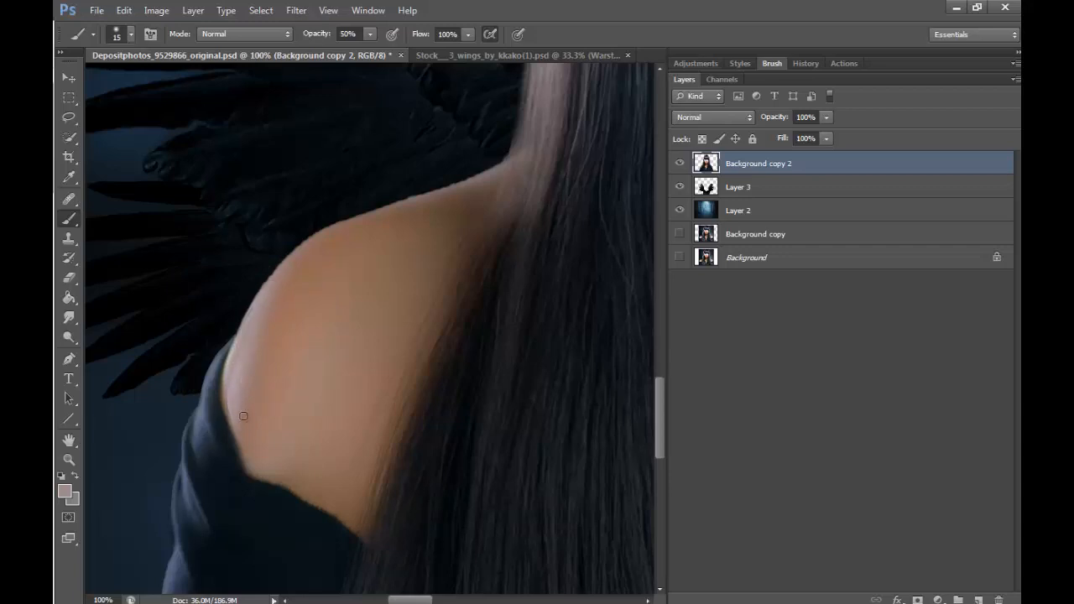
pyautogui.press(']')
pyautogui.press(']')
pyautogui.press(']')
pyautogui.press(']')
pyautogui.press(']')
pyautogui.keyDown('alt'); pyautogui.click(285, 310); pyautogui.keyUp('alt')
pyautogui.moveTo(244, 383)
pyautogui.mouseDown()
pyautogui.moveTo(239, 415)
pyautogui.moveTo(249, 336)
pyautogui.mouseUp()
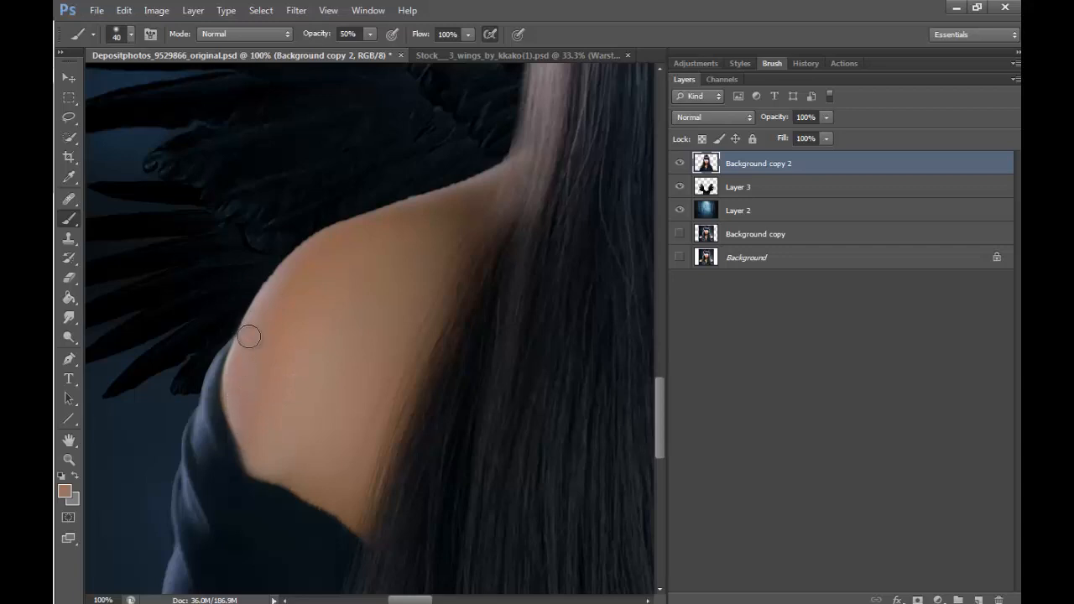
pyautogui.moveTo(263, 440)
pyautogui.mouseDown()
pyautogui.moveTo(248, 422)
pyautogui.moveTo(259, 429)
pyautogui.mouseUp()
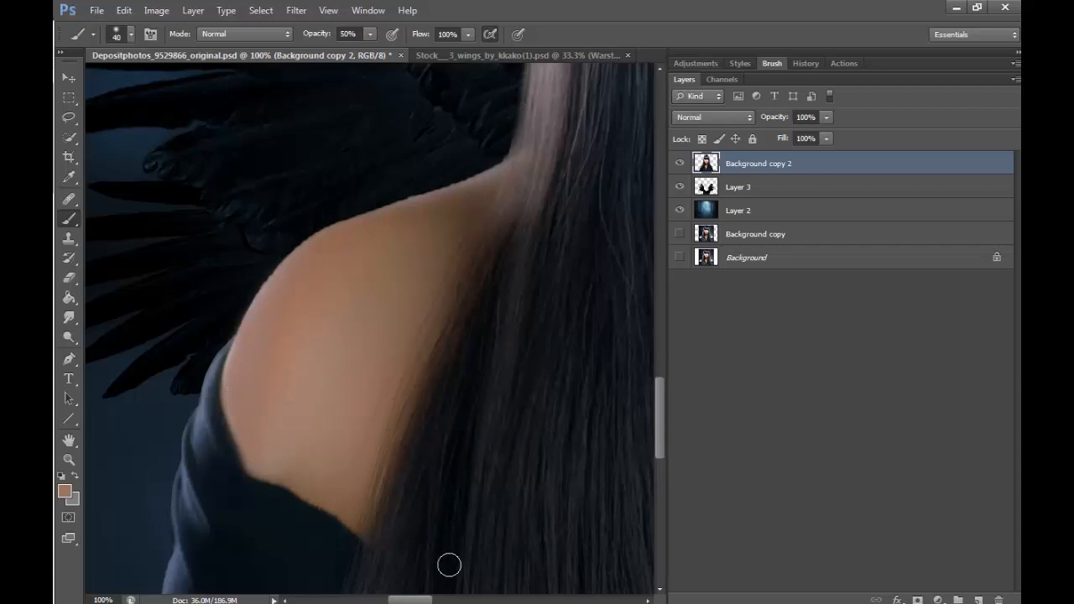
# - Cover the bright rim highlight on the right shoulder with sampled skin tones, blending with the soft brush at 40 px
pyautogui.moveTo(418, 599); pyautogui.dragTo(552, 597)
pyautogui.press('[')
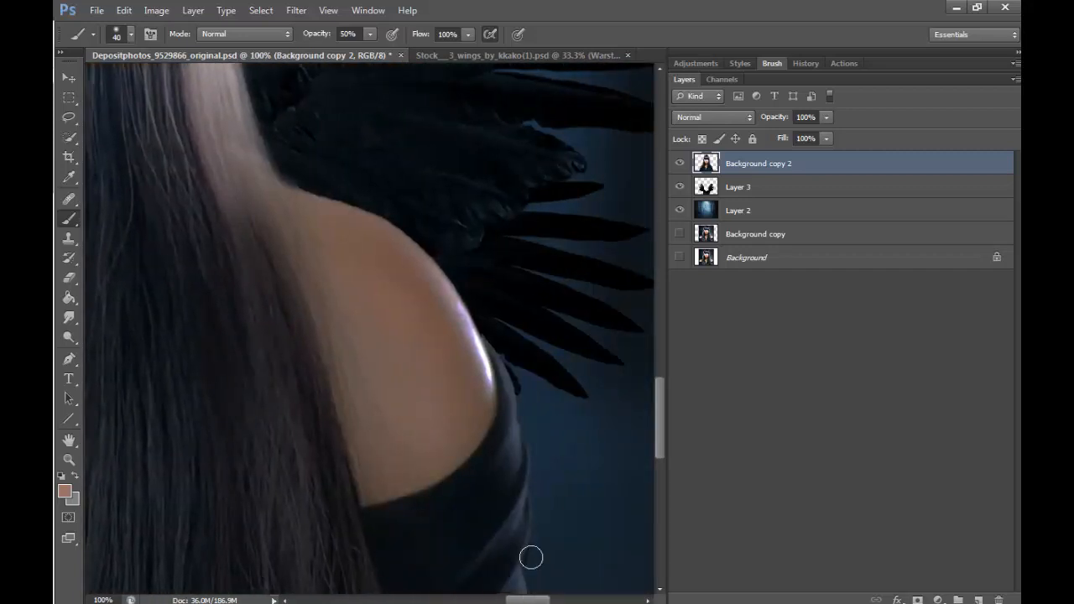
pyautogui.press('[')
pyautogui.moveTo(453, 294)
pyautogui.mouseDown()
pyautogui.moveTo(485, 357)
pyautogui.moveTo(492, 400)
pyautogui.mouseUp()
pyautogui.press(']')
pyautogui.press(']')
pyautogui.press(']')
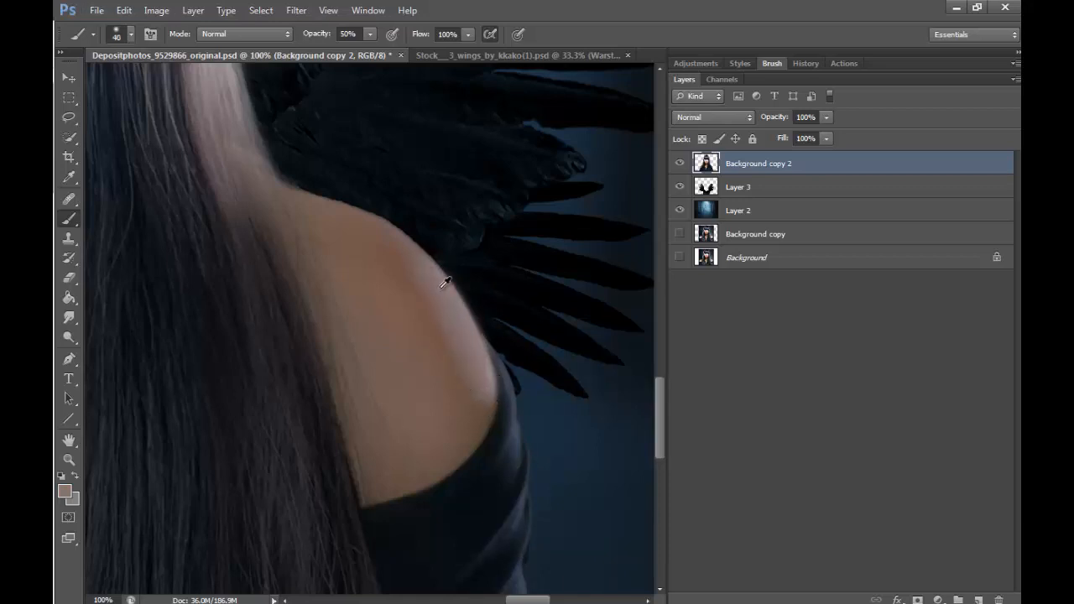
pyautogui.keyDown('alt'); pyautogui.click(406, 280); pyautogui.keyUp('alt')
pyautogui.keyDown('alt'); pyautogui.click(471, 380); pyautogui.keyUp('alt')
pyautogui.moveTo(472, 379)
pyautogui.mouseDown()
pyautogui.moveTo(489, 403)
pyautogui.moveTo(460, 317)
pyautogui.moveTo(428, 289)
pyautogui.moveTo(466, 393)
pyautogui.moveTo(395, 263)
pyautogui.mouseUp()
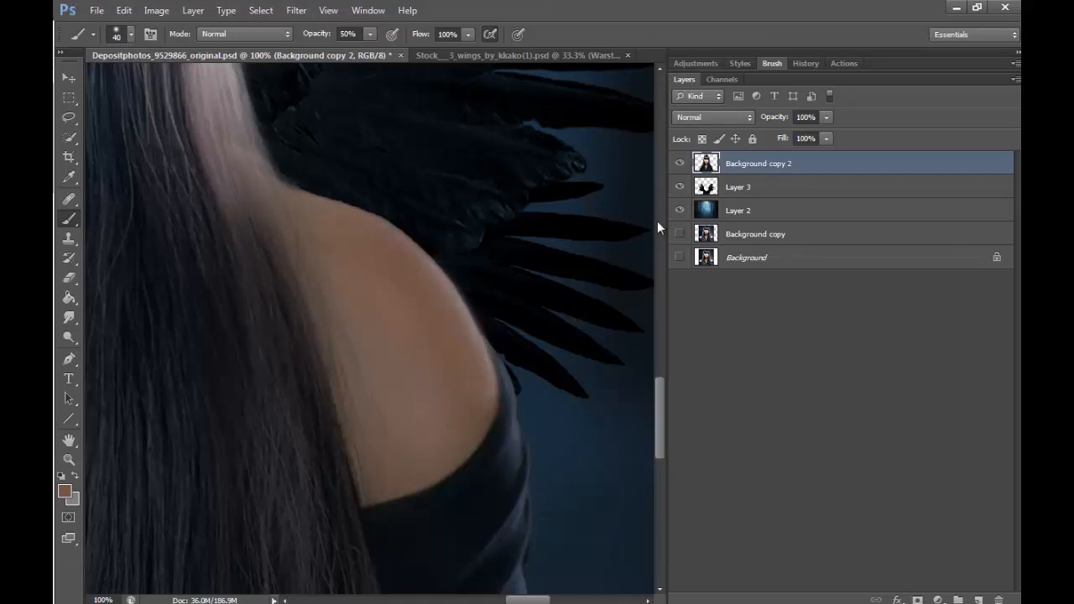
# - Darken the bright folds and outer edge of the right sleeve with sampled dark fabric colors, using brush sizes from 15 to 45 px
pyautogui.moveTo(657, 404)
pyautogui.mouseDown()
pyautogui.moveTo(656, 441)
pyautogui.moveTo(658, 419)
pyautogui.mouseUp()
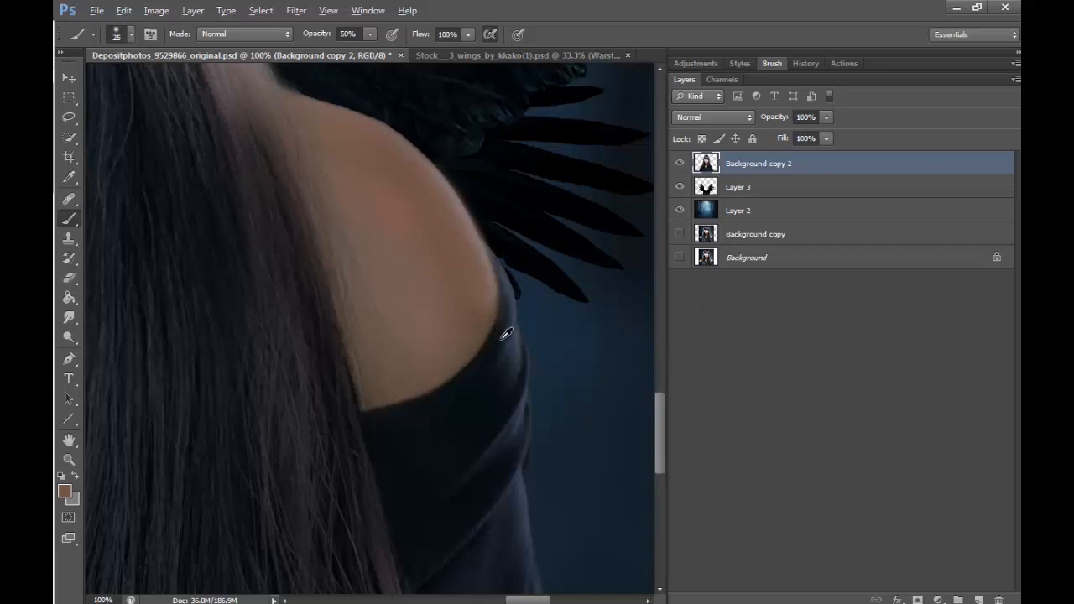
pyautogui.press('[')
pyautogui.press('d')
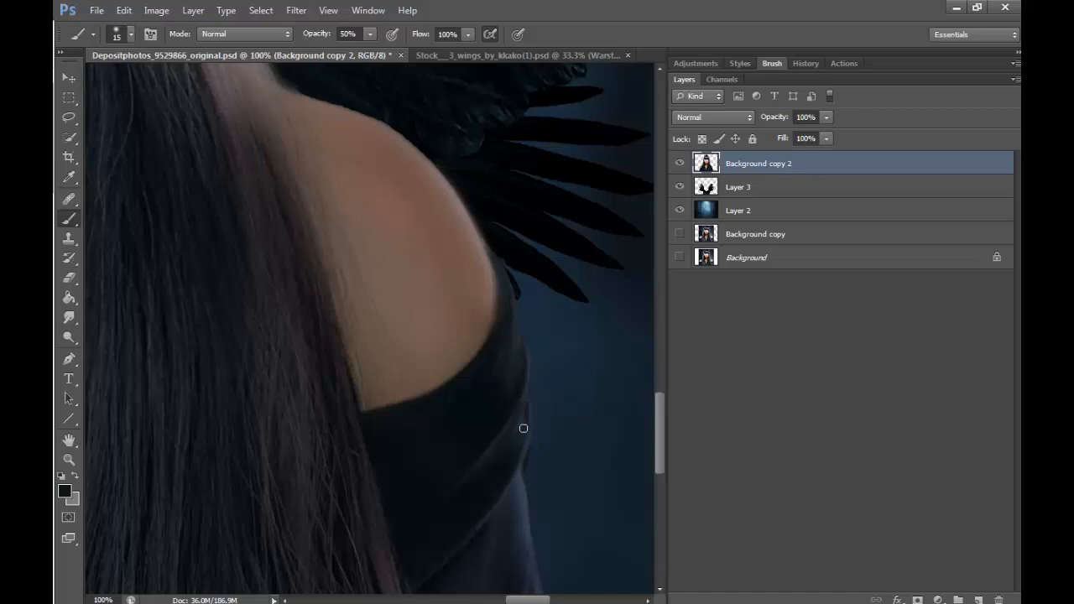
pyautogui.moveTo(660, 407); pyautogui.dragTo(656, 451)
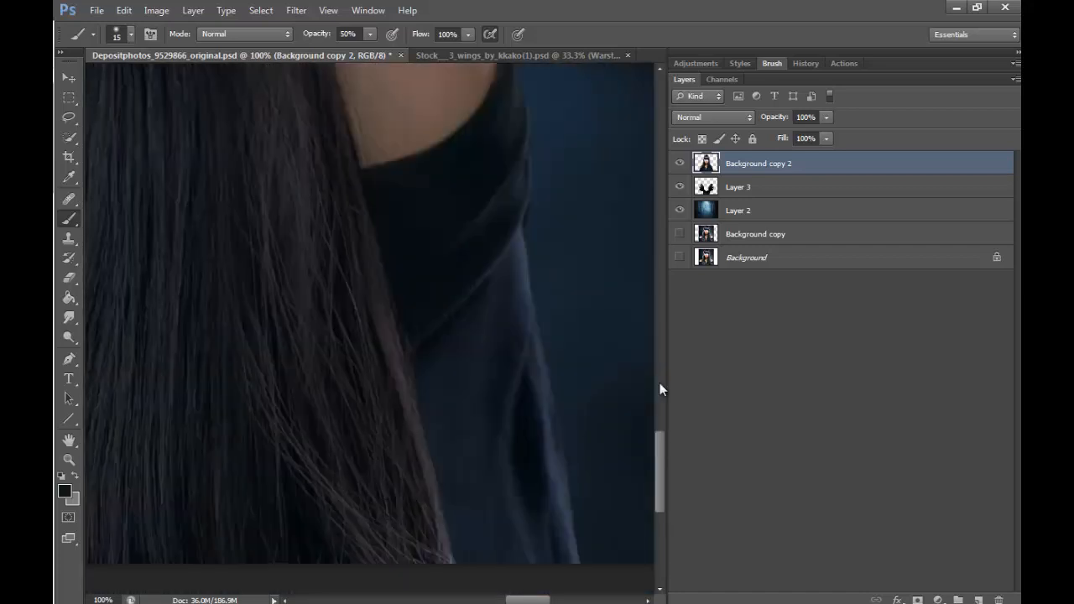
pyautogui.press(']')
pyautogui.press(']')
pyautogui.press(']')
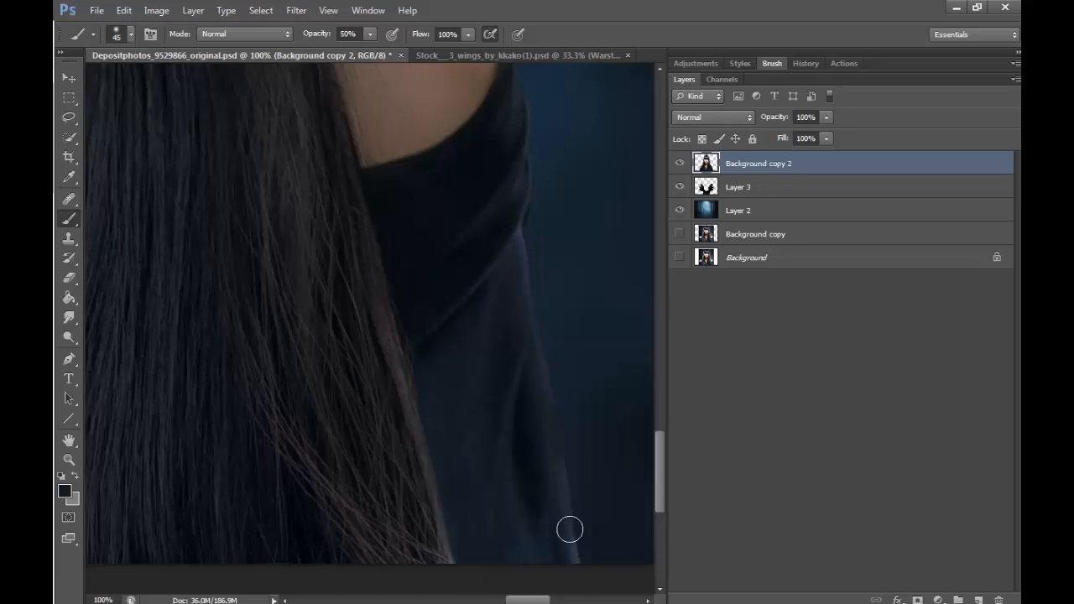
# - Tone down the light outer edge of the lower left sleeve with sampled dark fabric color, reducing the brush to 20 px
pyautogui.moveTo(538, 594); pyautogui.dragTo(405, 596)
pyautogui.keyDown('alt'); pyautogui.click(338, 304); pyautogui.keyUp('alt')
pyautogui.moveTo(326, 311)
pyautogui.mouseDown()
pyautogui.moveTo(344, 247)
pyautogui.moveTo(259, 496)
pyautogui.moveTo(246, 576)
pyautogui.moveTo(325, 344)
pyautogui.moveTo(238, 584)
pyautogui.moveTo(346, 266)
pyautogui.moveTo(293, 436)
pyautogui.moveTo(345, 214)
pyautogui.moveTo(303, 421)
pyautogui.mouseUp()
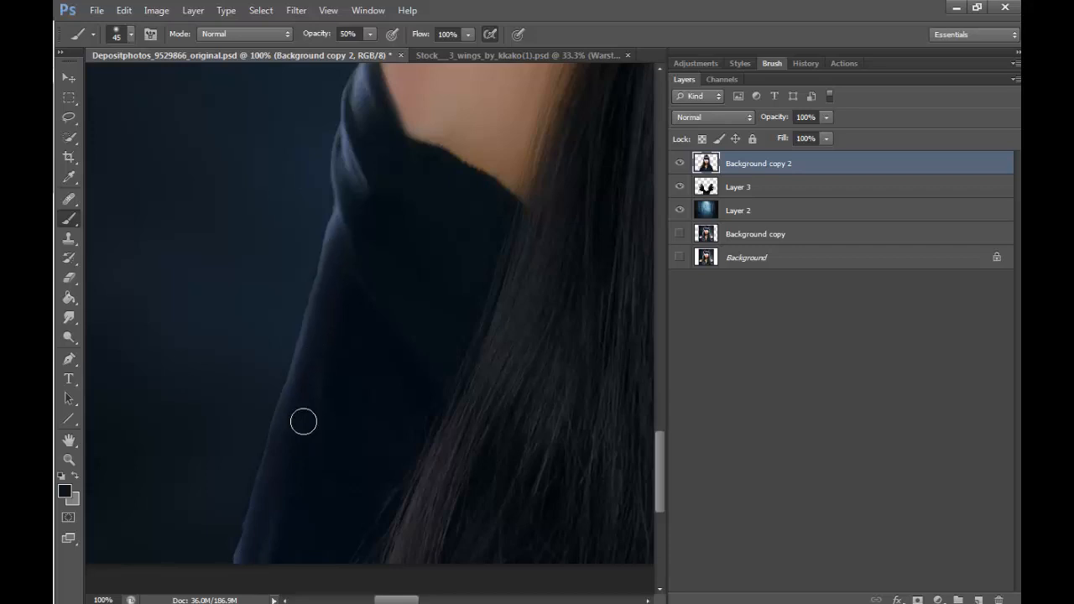
pyautogui.press('[')
pyautogui.press('[')
pyautogui.press('[')
pyautogui.press('[')
pyautogui.press('[')
pyautogui.keyDown('alt'); pyautogui.click(340, 229); pyautogui.keyUp('alt')
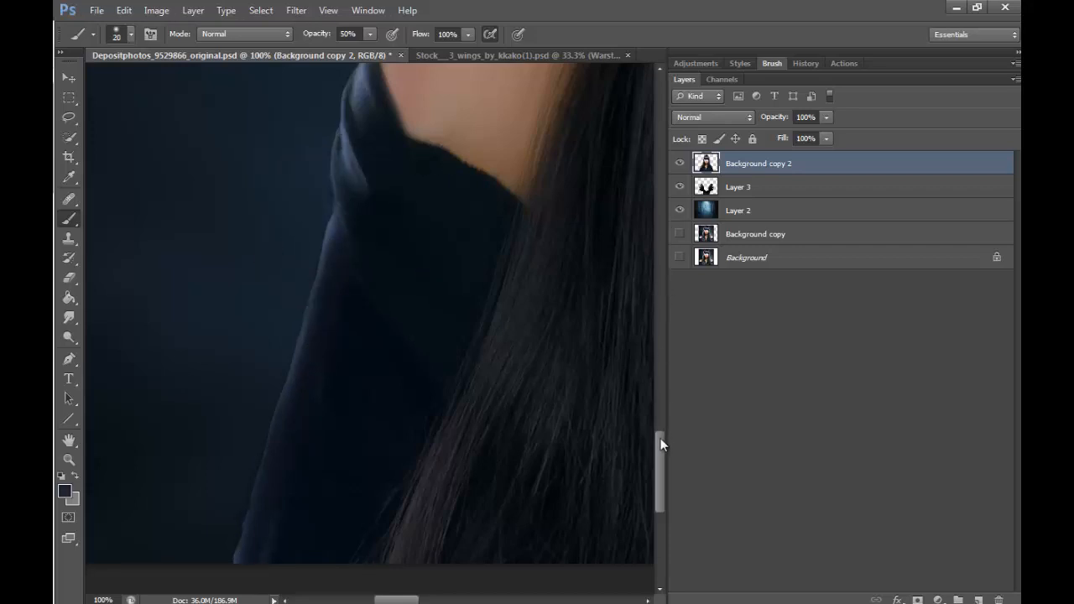
# - Darken the bright folds of the upper left sleeve below the shoulder with sampled dark color, using the 20 px brush
pyautogui.moveTo(660, 445); pyautogui.dragTo(660, 419)
pyautogui.keyDown('alt'); pyautogui.click(364, 241); pyautogui.keyUp('alt')
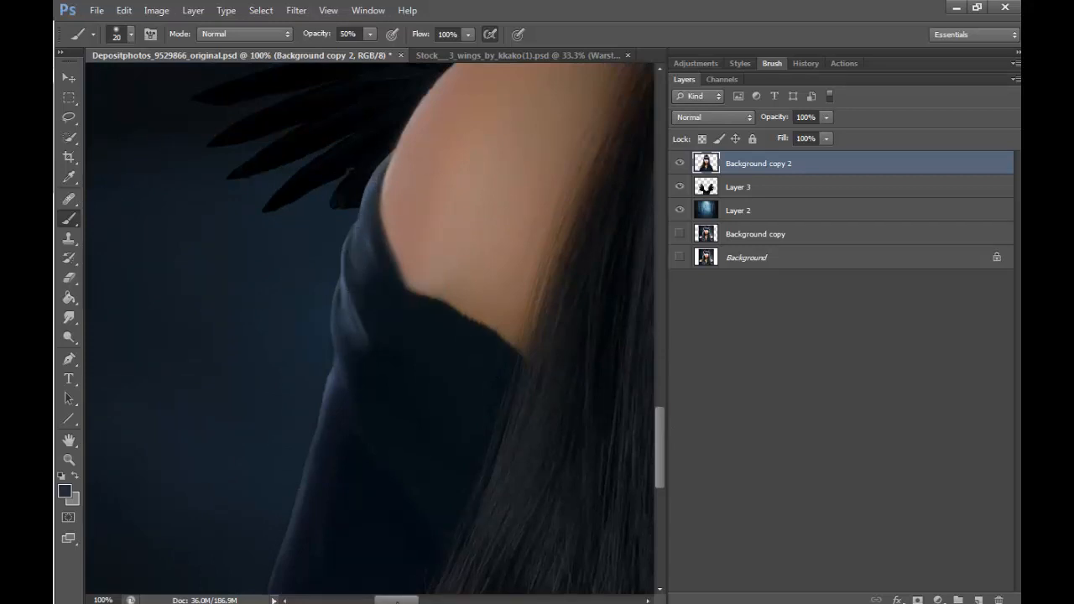
pyautogui.moveTo(411, 600); pyautogui.dragTo(437, 599)
pyautogui.moveTo(656, 423); pyautogui.dragTo(668, 398)
pyautogui.moveTo(433, 600); pyautogui.dragTo(424, 599)
pyautogui.moveTo(659, 395)
pyautogui.mouseDown()
pyautogui.moveTo(666, 383)
pyautogui.moveTo(656, 380)
pyautogui.mouseUp()
pyautogui.moveTo(407, 599); pyautogui.dragTo(393, 599)
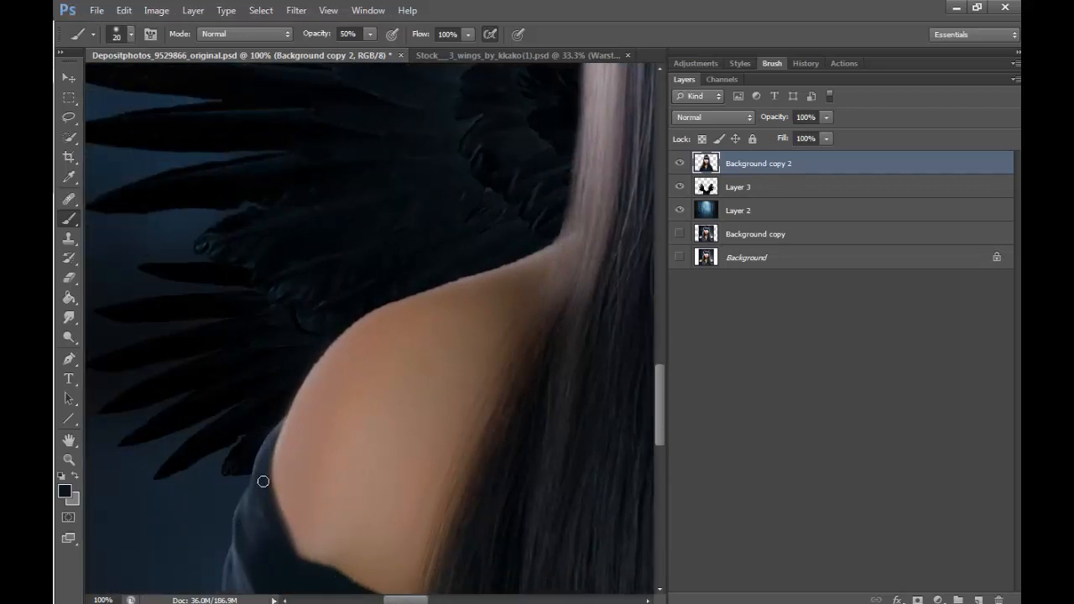
pyautogui.moveTo(656, 389); pyautogui.dragTo(657, 414)
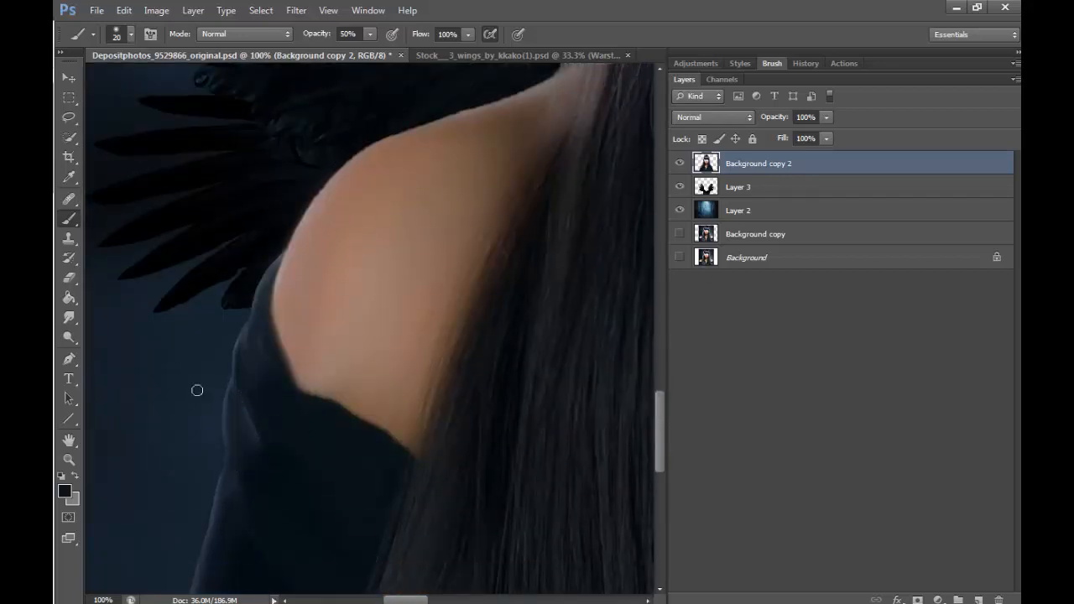
# - Lasso the light outer hair edge above the left shoulder and feather the selection by 85 pixels
pyautogui.click(68, 458)
pyautogui.click(132, 33)
pyautogui.click(473, 199)
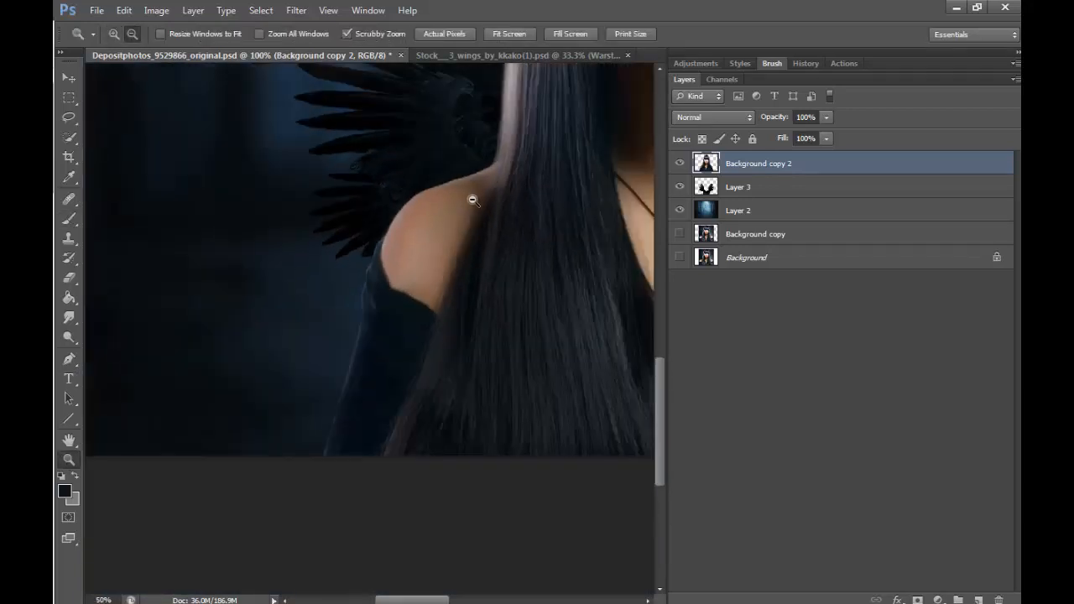
pyautogui.click(479, 199)
pyautogui.click(483, 199)
pyautogui.click(485, 198)
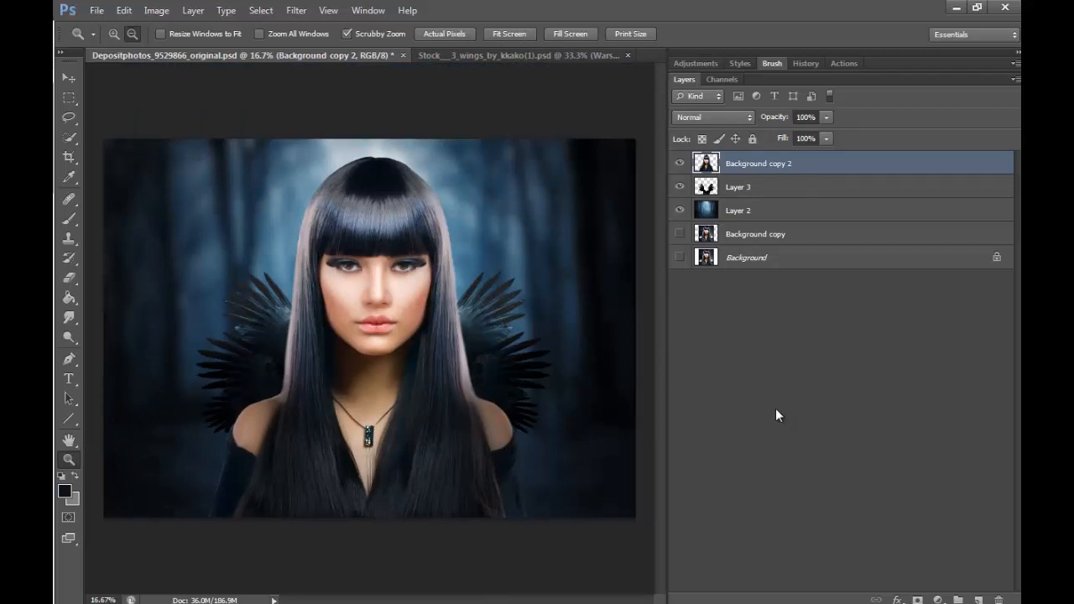
pyautogui.click(114, 34)
pyautogui.click(302, 361)
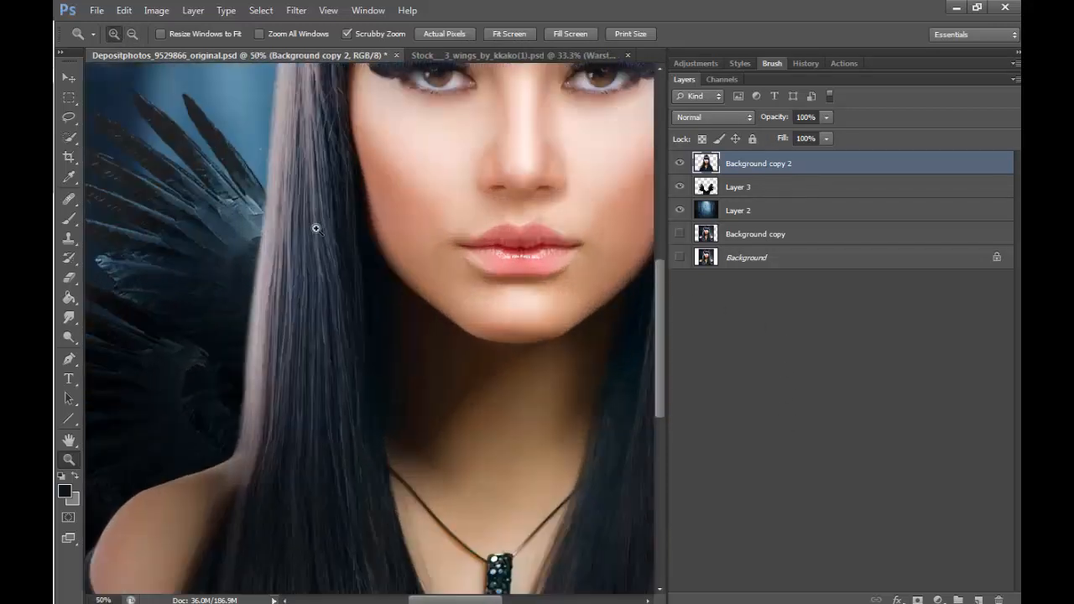
pyautogui.click(69, 117)
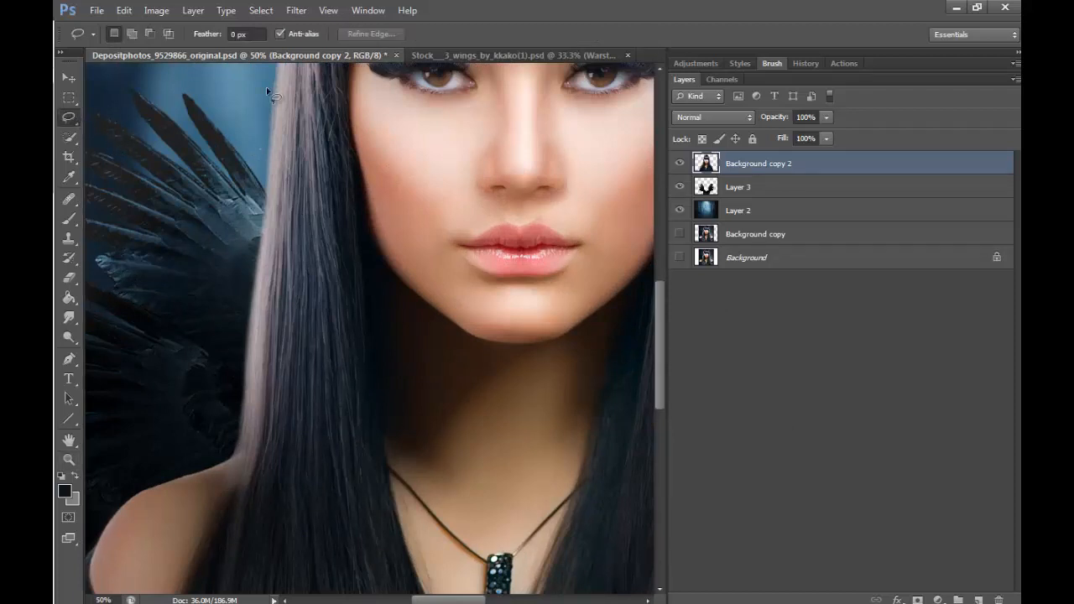
pyautogui.moveTo(268, 233)
pyautogui.mouseDown()
pyautogui.moveTo(300, 390)
pyautogui.moveTo(178, 197)
pyautogui.moveTo(266, 229)
pyautogui.mouseUp()
pyautogui.rightClick(249, 370)
pyautogui.click(307, 130)
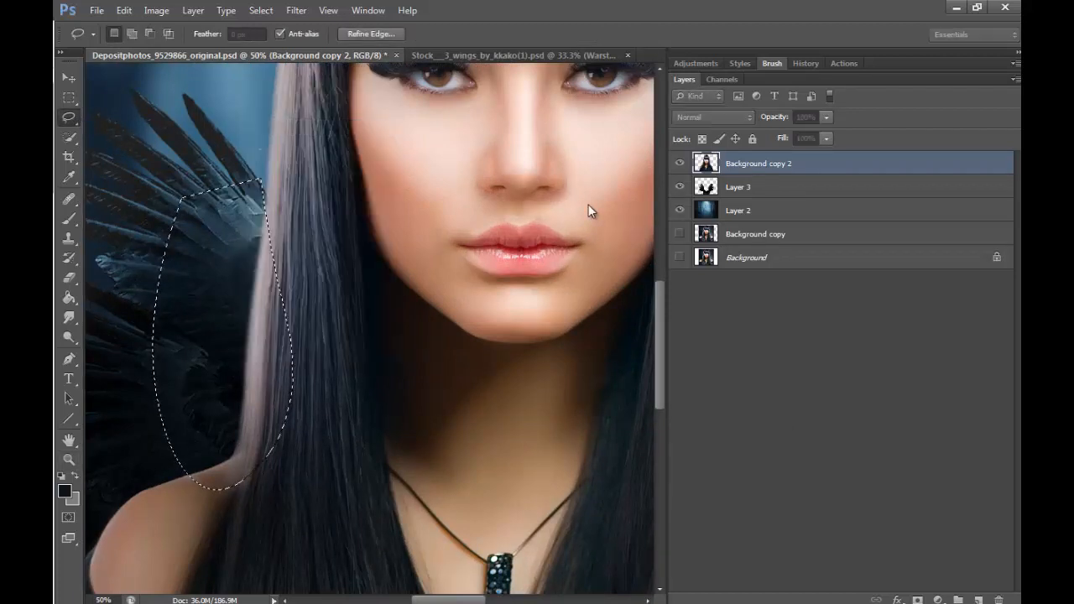
pyautogui.write('85')
pyautogui.press('Return')
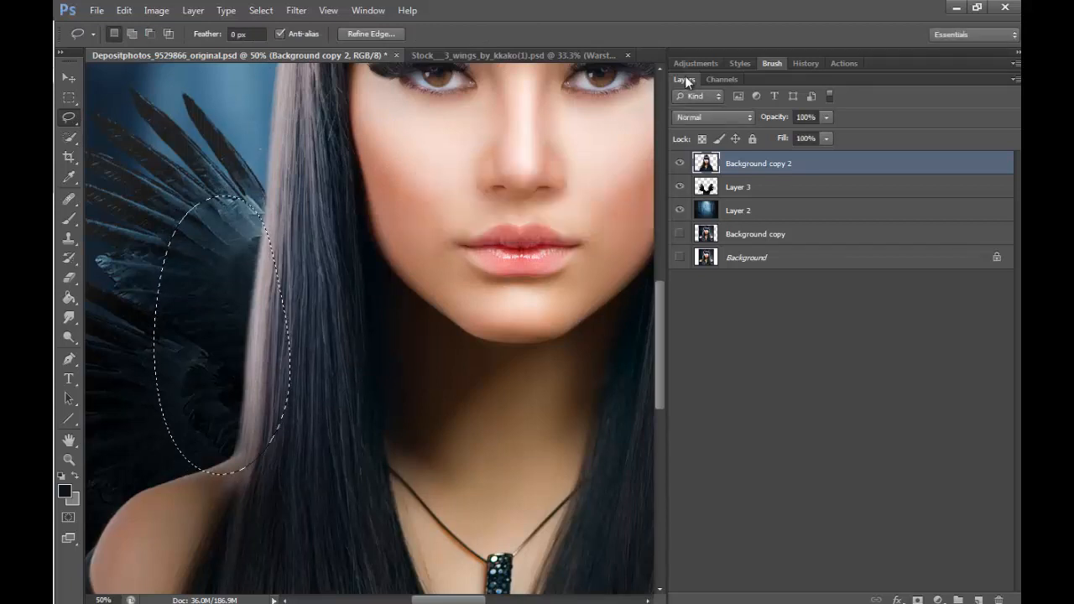
# - Darken the selected left hair edge by strongly lowering its brightness with Brightness/Contrast
pyautogui.click(156, 10)
pyautogui.moveTo(277, 48)
pyautogui.click(337, 49)
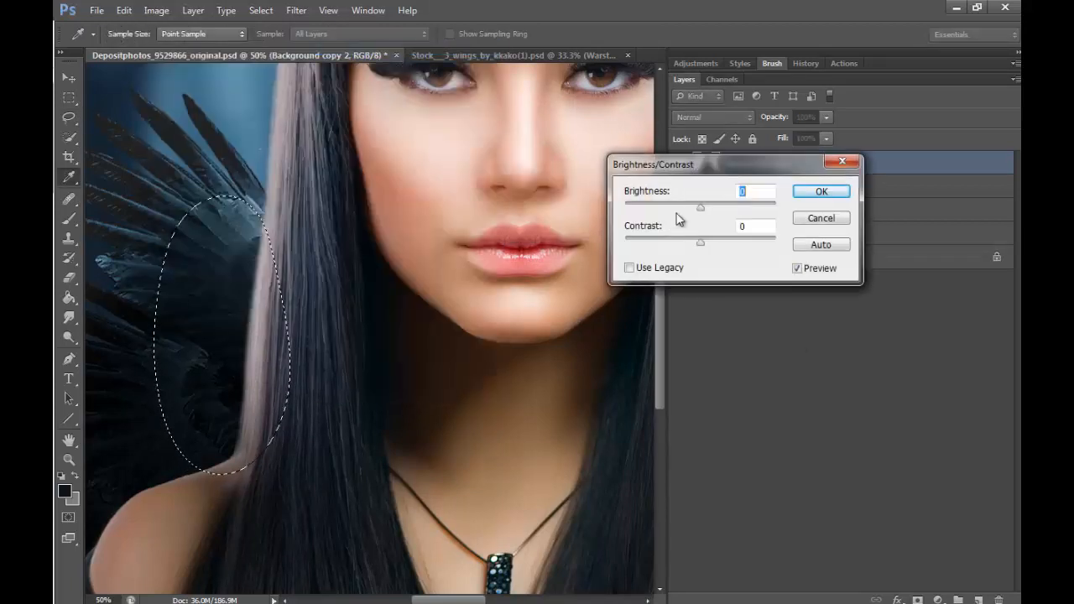
pyautogui.moveTo(699, 208); pyautogui.dragTo(635, 210)
pyautogui.click(822, 192)
# - Lasso the light outer hair edge above the right shoulder and feather the selection by 85 pixels
pyautogui.moveTo(480, 600); pyautogui.dragTo(539, 599)
pyautogui.moveTo(353, 206)
pyautogui.mouseDown()
pyautogui.moveTo(339, 481)
pyautogui.moveTo(461, 397)
pyautogui.moveTo(344, 189)
pyautogui.mouseUp()
pyautogui.rightClick(369, 336)
pyautogui.click(426, 87)
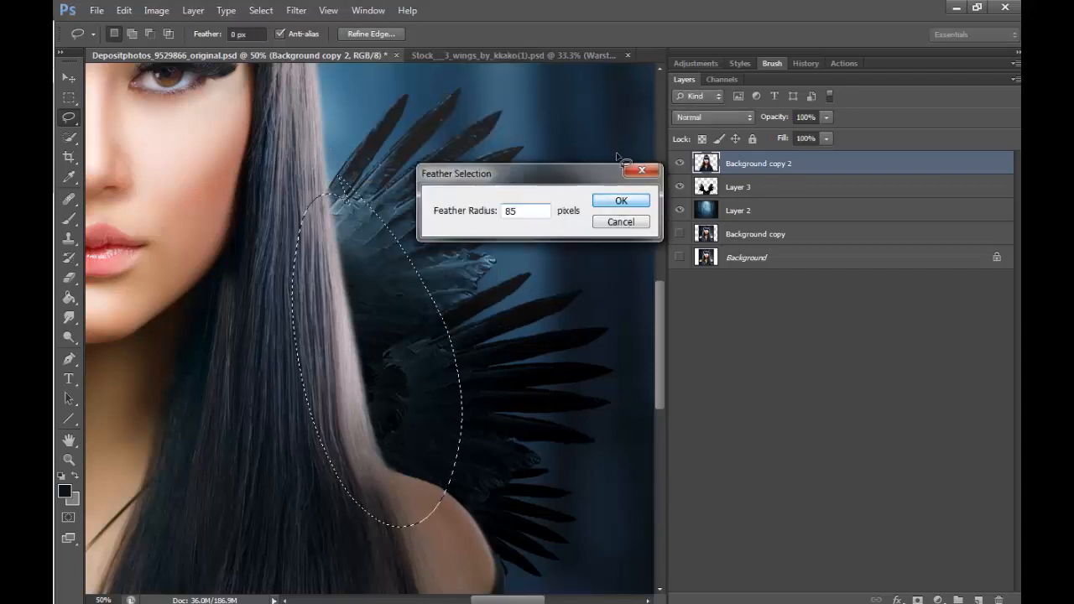
pyautogui.click(616, 199)
# - Darken the selected right hair edge with Brightness/Contrast at brightness -80, and deselect
pyautogui.click(156, 10)
pyautogui.moveTo(290, 45)
pyautogui.click(369, 48)
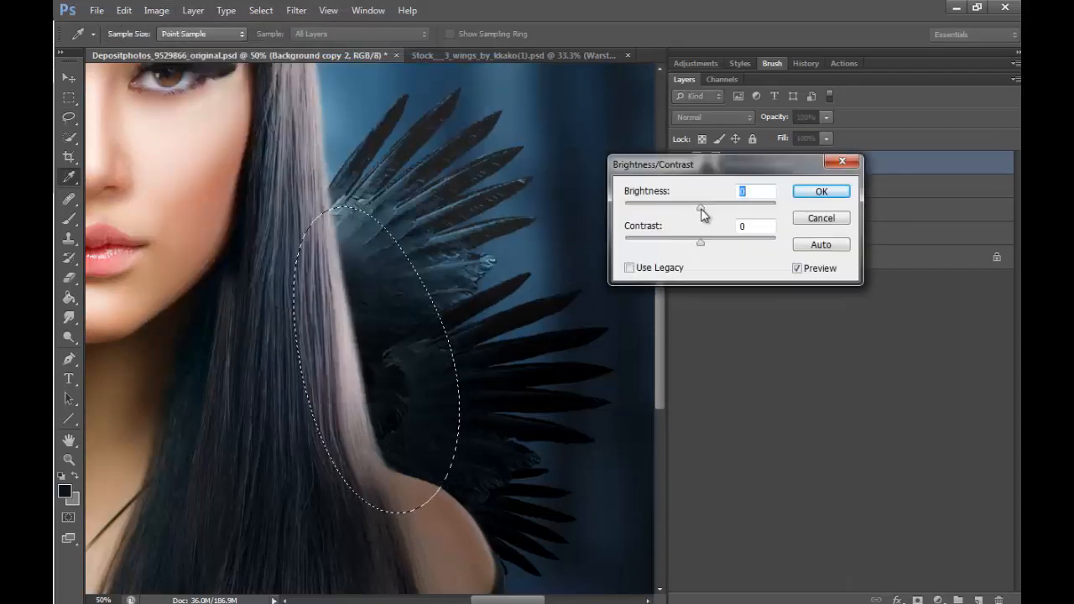
pyautogui.moveTo(701, 206); pyautogui.dragTo(660, 206)
pyautogui.click(820, 192)
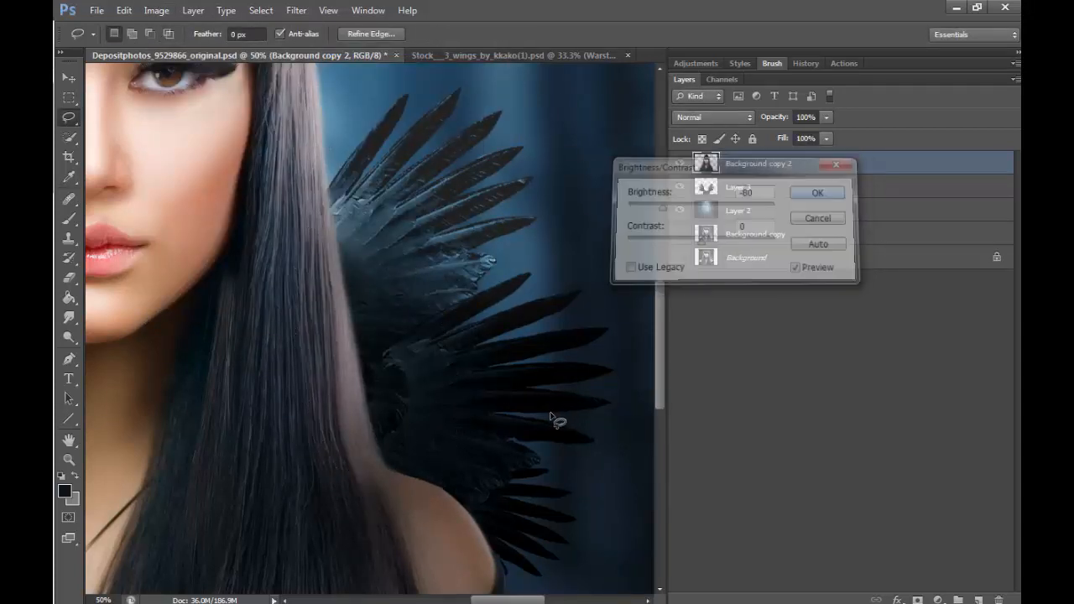
pyautogui.hotkey('ctrl', 'd')
# - Rename the feather collar's layer, Layer 3, as collar
pyautogui.click(69, 459)
pyautogui.keyDown('alt'); pyautogui.click(419, 237); pyautogui.keyUp('alt')
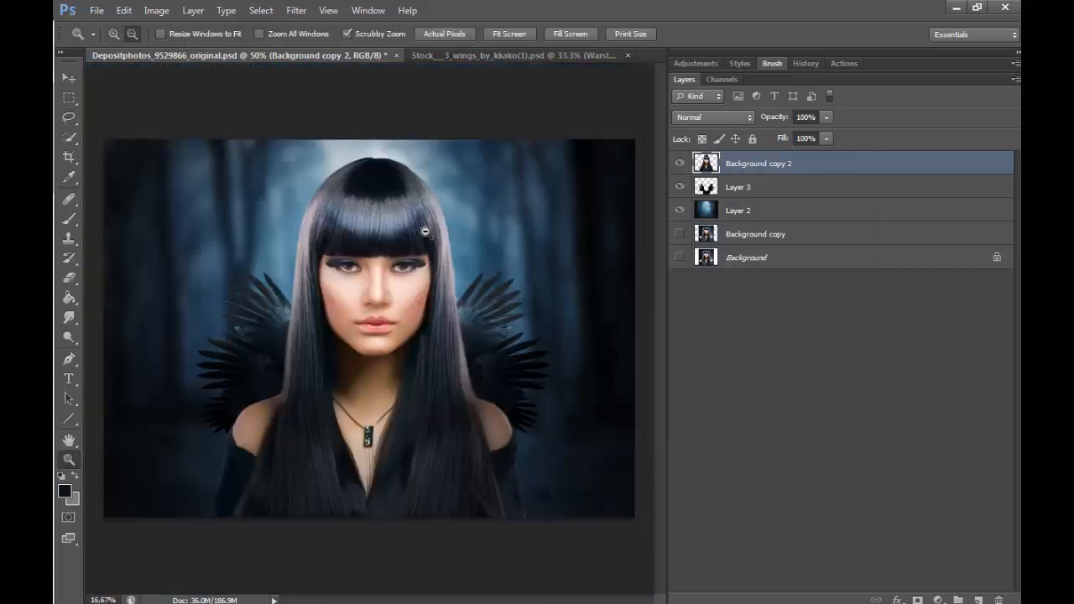
pyautogui.keyDown('alt'); pyautogui.click(425, 221); pyautogui.keyUp('alt')
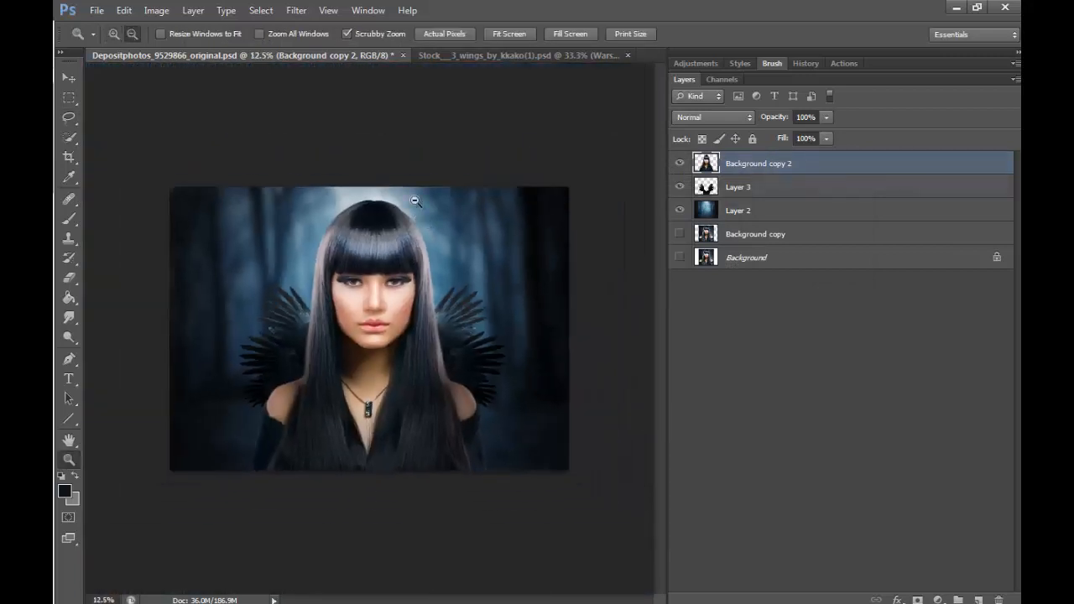
pyautogui.hotkey('alt', '[')
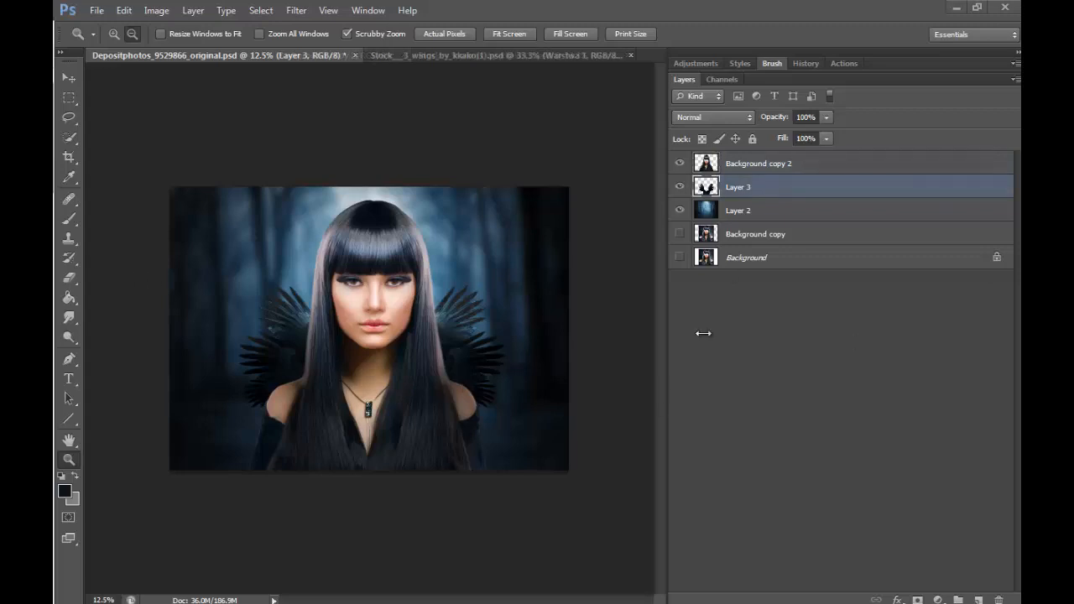
pyautogui.doubleClick(737, 188)
pyautogui.write('co')
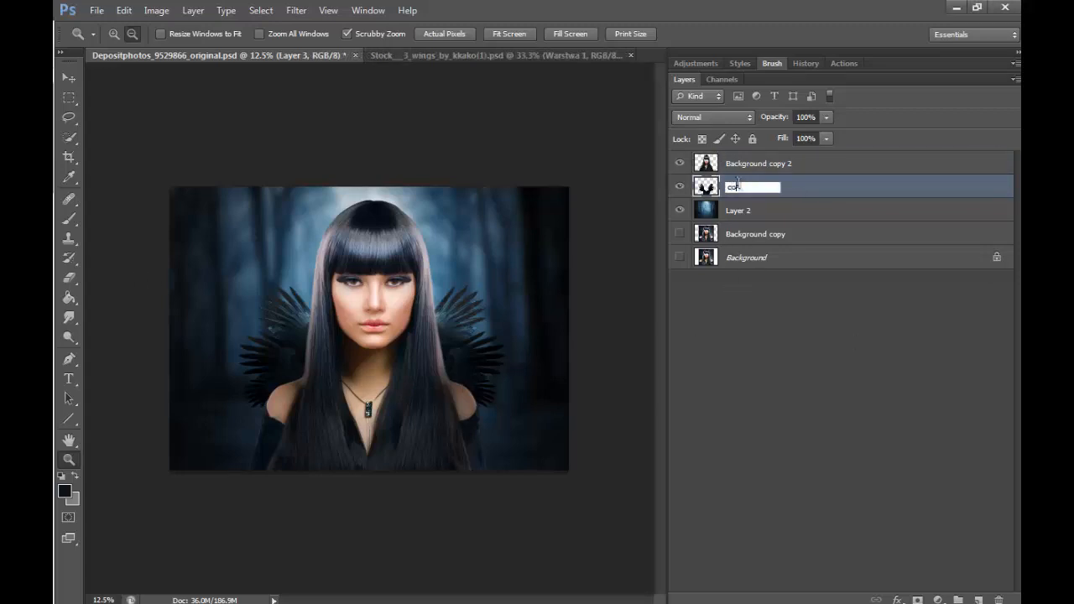
pyautogui.write('llar')
pyautogui.press('Return')
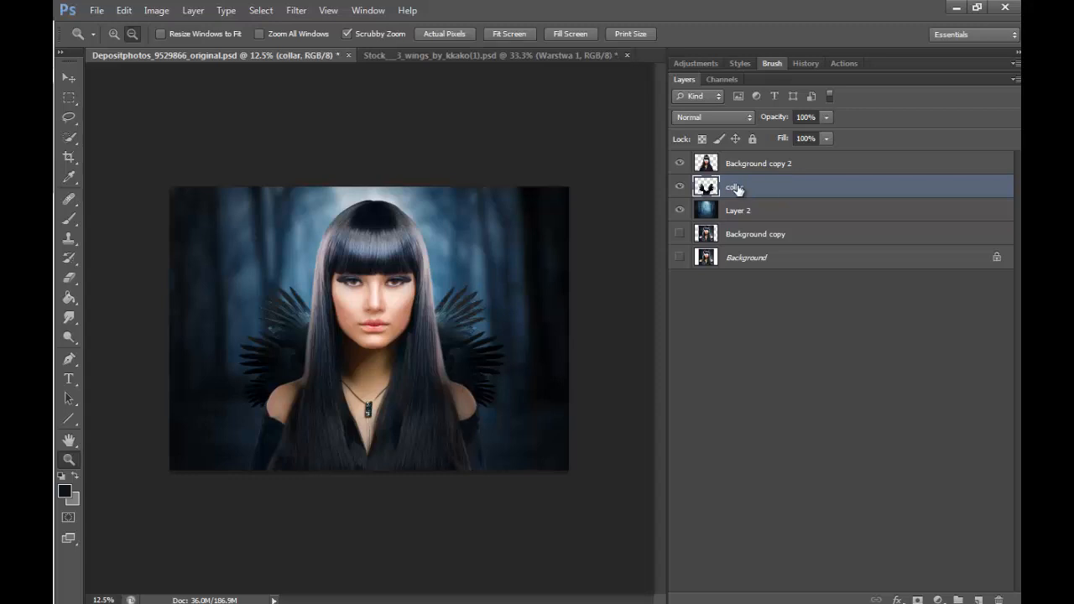
# - Scale the feather collar to about 85% and centre it behind the woman's neck and shoulders
pyautogui.hotkey('ctrl', 't')
pyautogui.moveTo(510, 284); pyautogui.dragTo(453, 333)
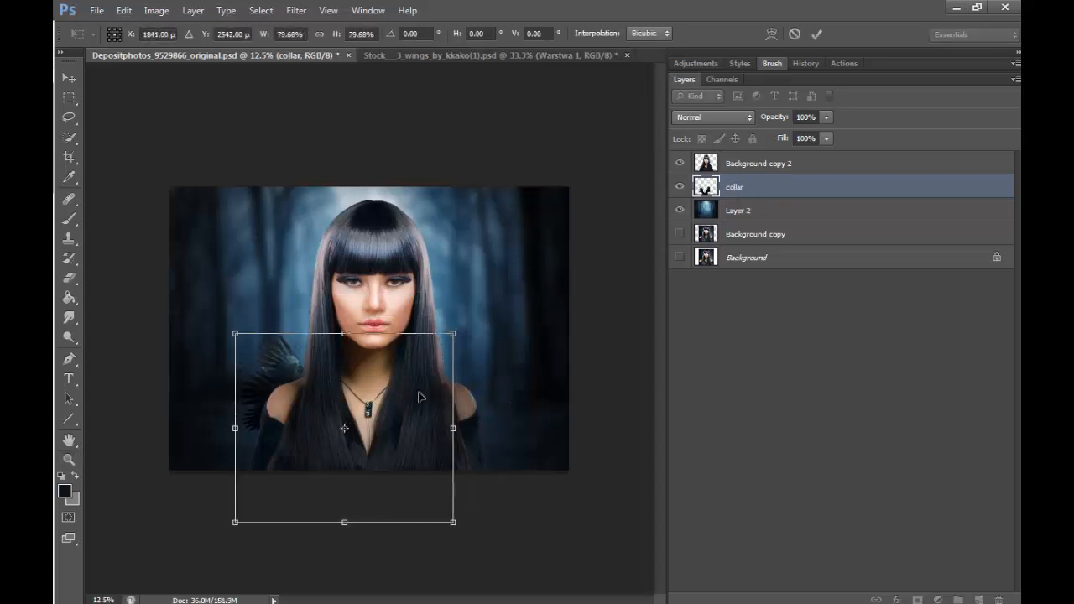
pyautogui.moveTo(422, 396); pyautogui.dragTo(458, 366)
pyautogui.moveTo(490, 302); pyautogui.dragTo(505, 289)
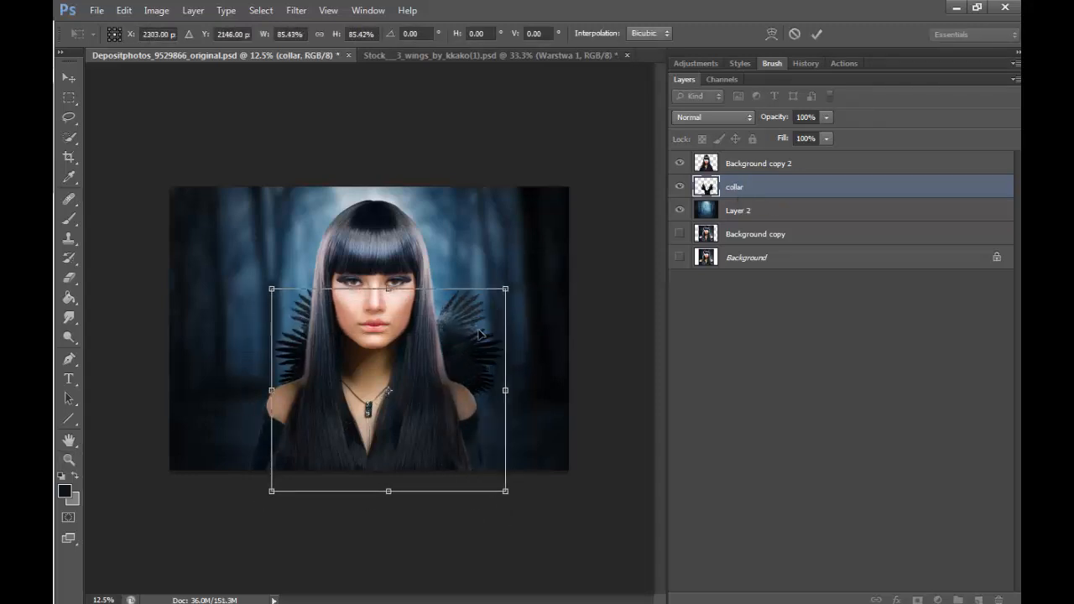
pyautogui.moveTo(480, 334); pyautogui.dragTo(462, 341)
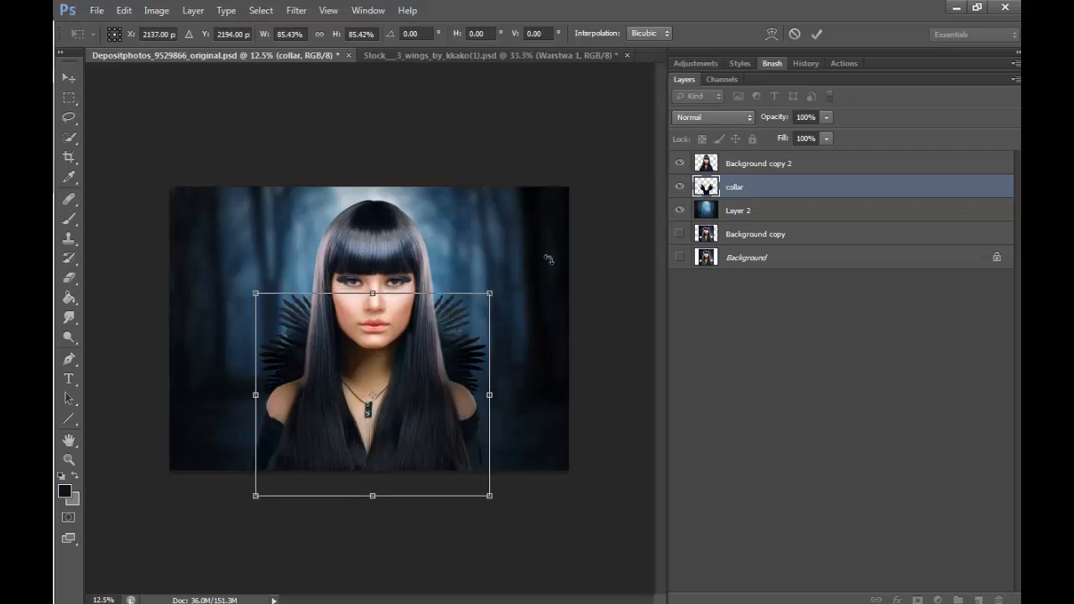
pyautogui.click(816, 34)
pyautogui.press('z')
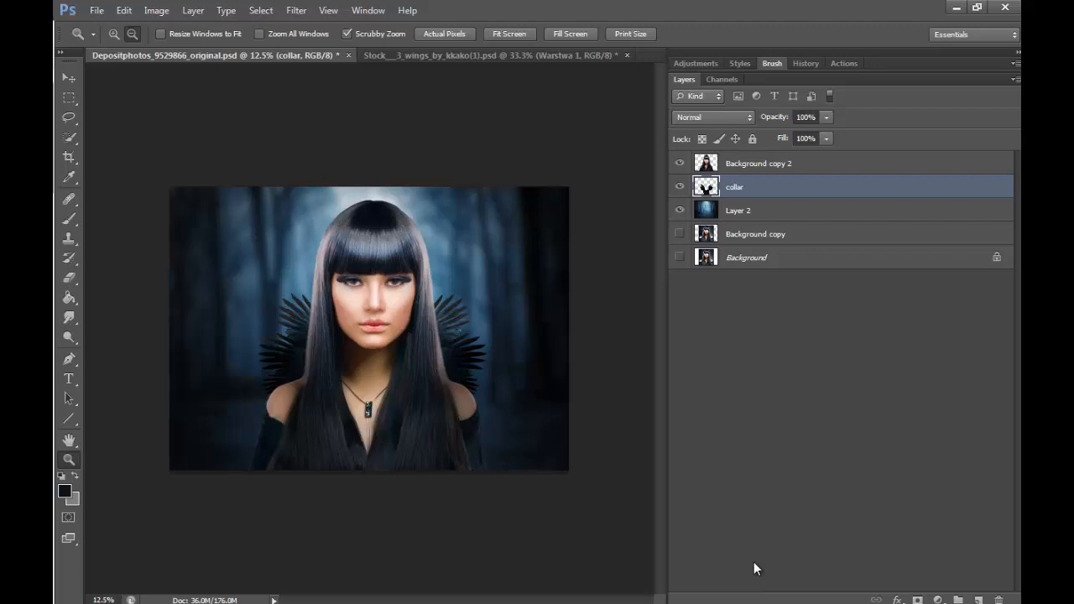
# - Stretch the feather collar horizontally on both sides to about 108% width, keeping its height
pyautogui.hotkey('ctrl', 't')
pyautogui.moveTo(489, 395); pyautogui.dragTo(499, 395)
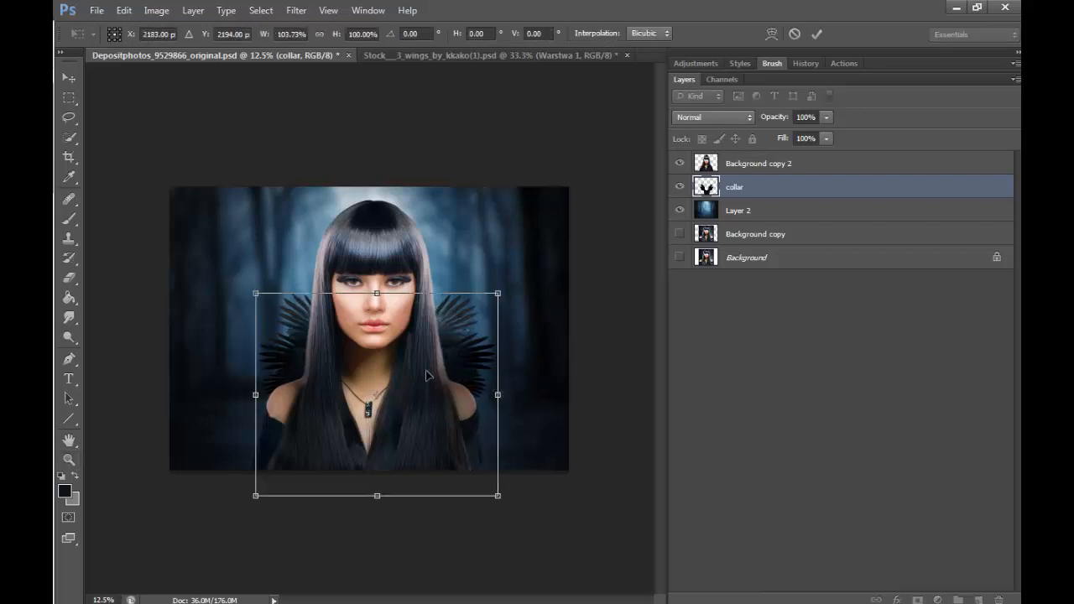
pyautogui.moveTo(256, 395); pyautogui.dragTo(245, 395)
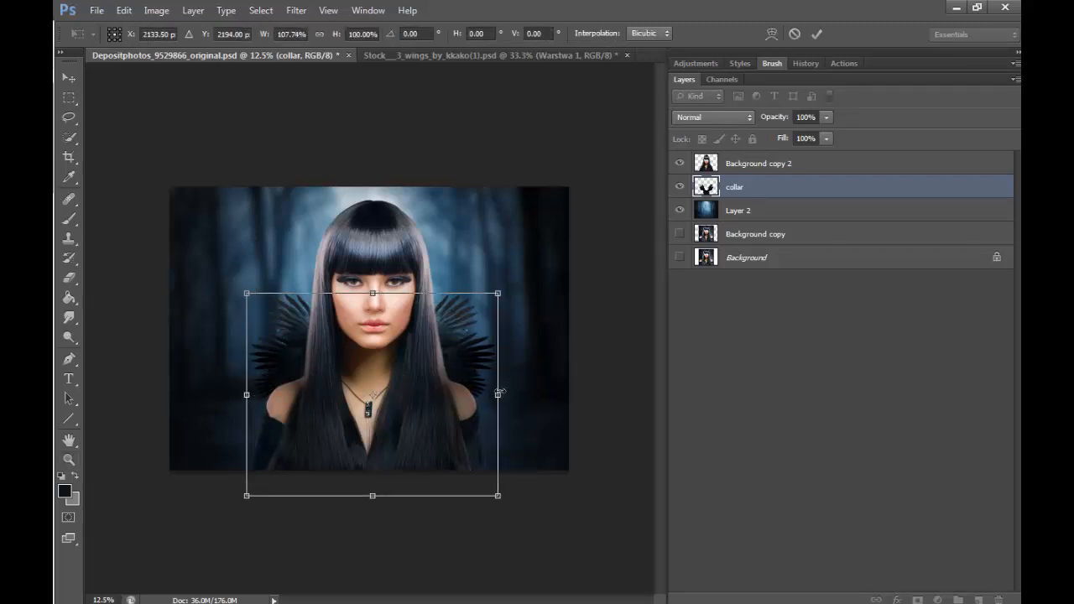
pyautogui.click(816, 33)
pyautogui.press('z')
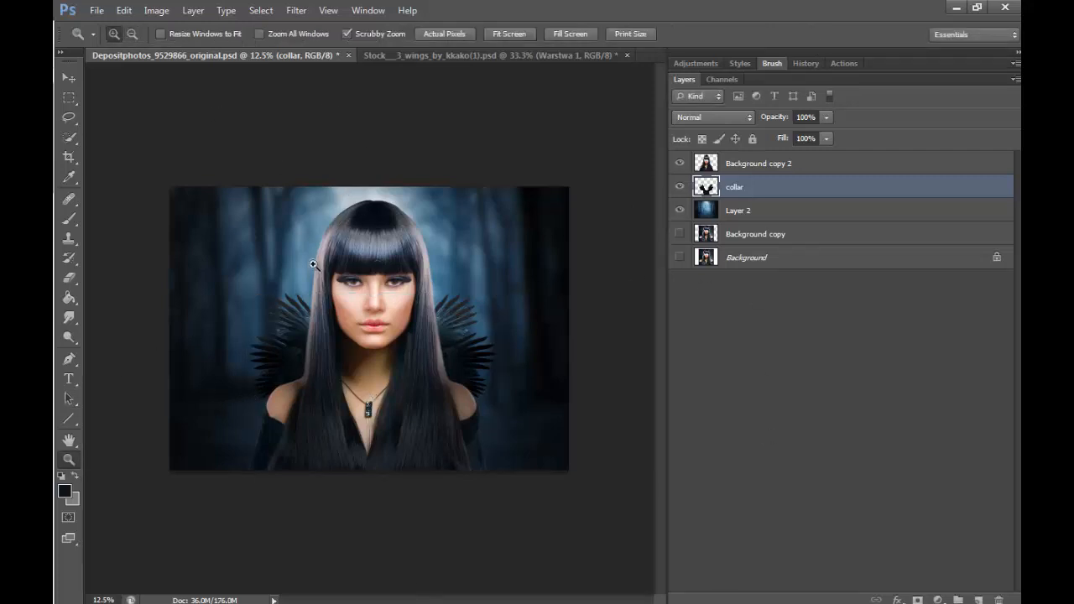
# - Sample the blue forest background beside the hair and set the foreground colour to the lighter blue #81bad7
pyautogui.click(370, 171)
pyautogui.click(304, 269)
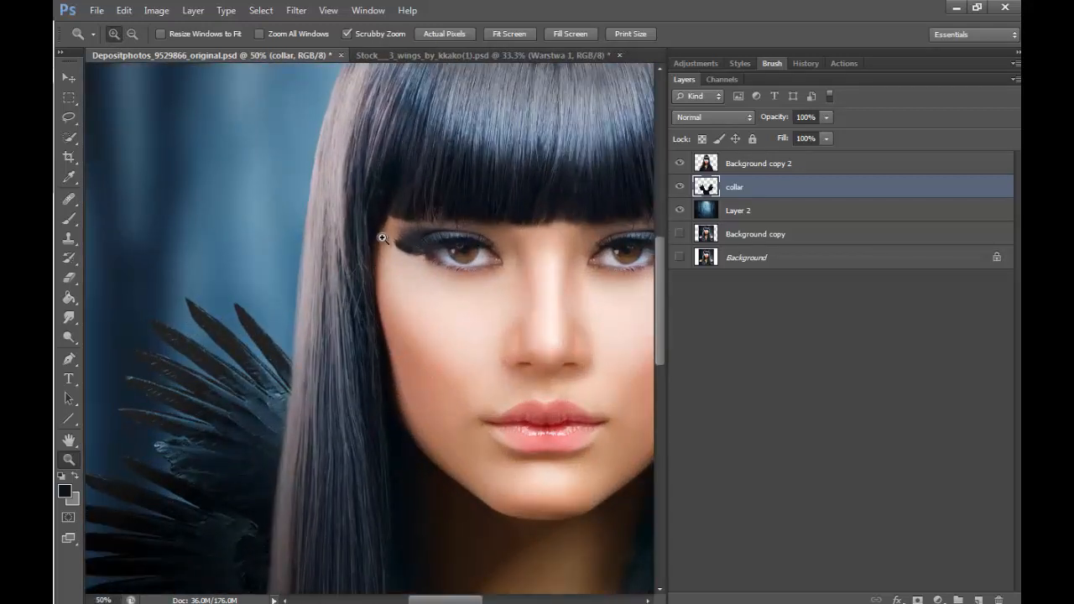
pyautogui.click(680, 164)
pyautogui.click(679, 163)
pyautogui.click(68, 220)
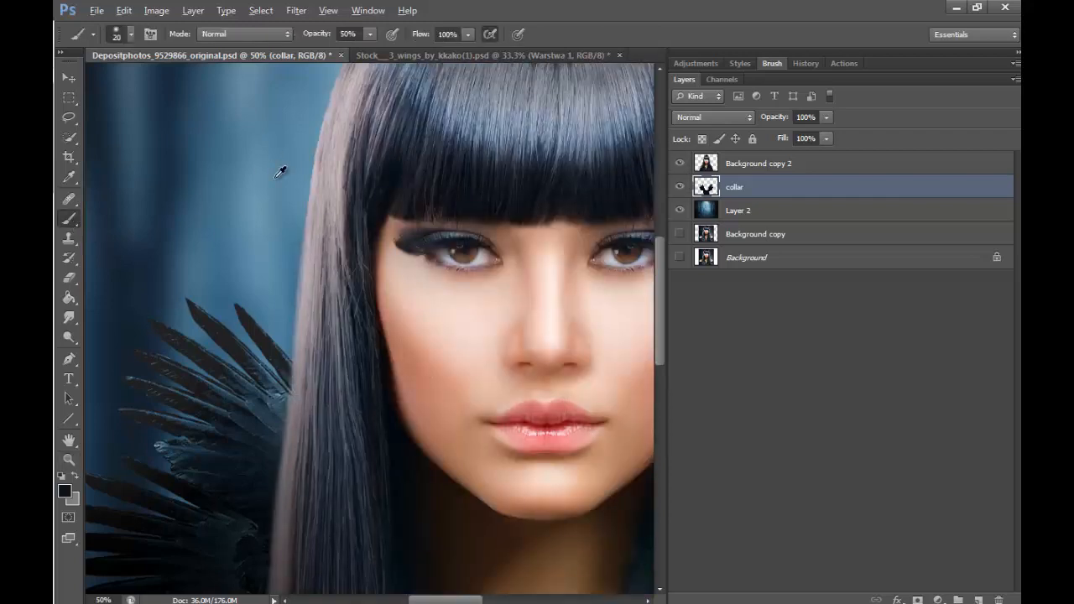
pyautogui.press('alt')
pyautogui.press('alt')
pyautogui.keyDown('alt'); pyautogui.click(263, 242); pyautogui.keyUp('alt')
pyautogui.click(67, 492)
pyautogui.click(412, 174)
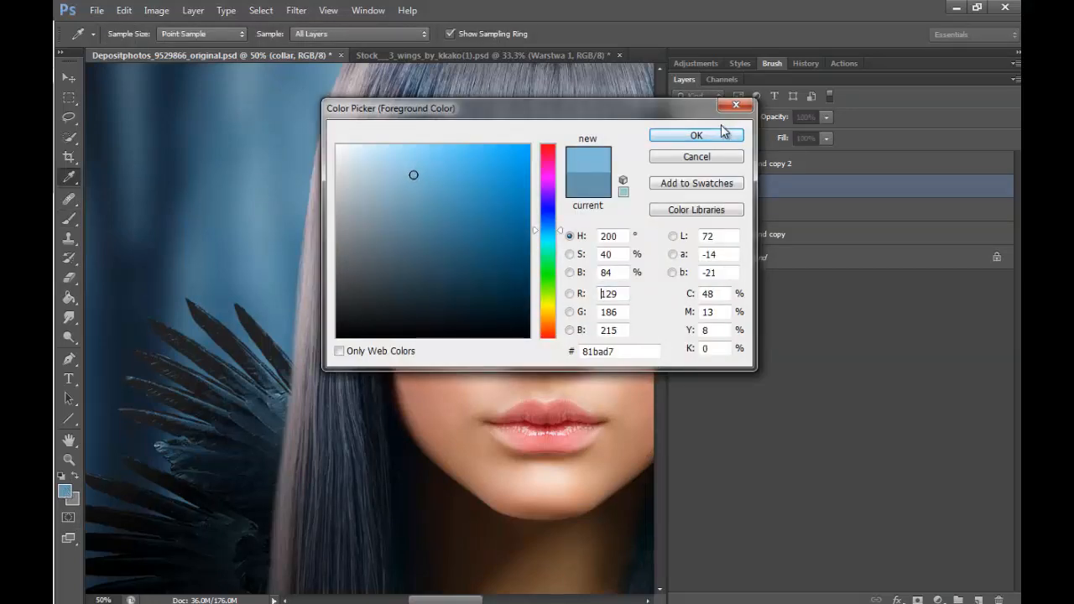
pyautogui.click(723, 134)
# - Add a new layer above collar and brush thin light-blue highlights along the innermost left feathers at 50% opacity
pyautogui.press('b')
pyautogui.click(978, 600)
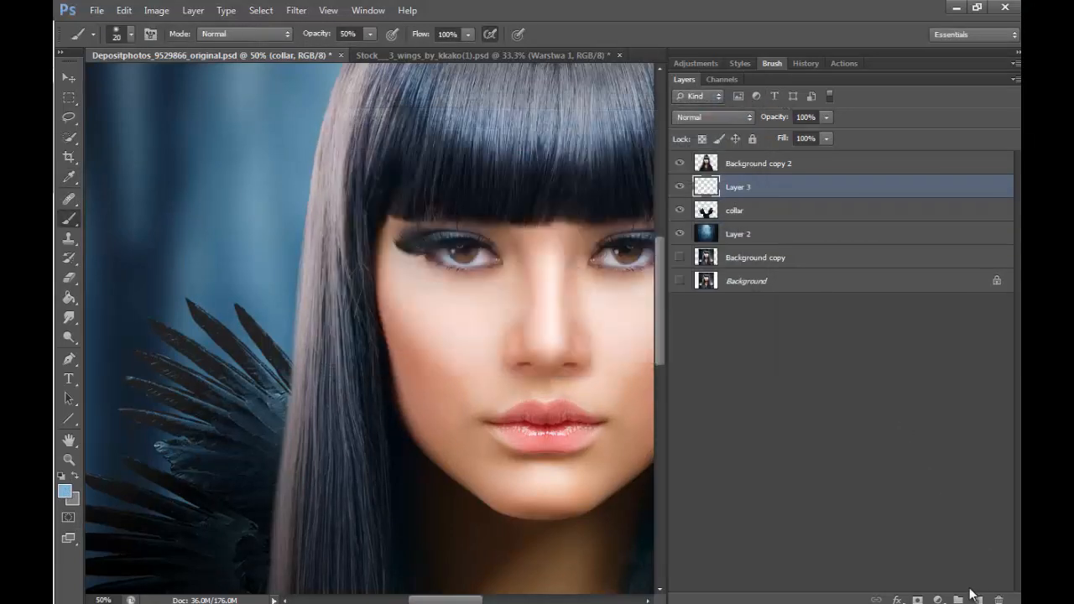
pyautogui.click(69, 459)
pyautogui.click(259, 369)
pyautogui.click(276, 315)
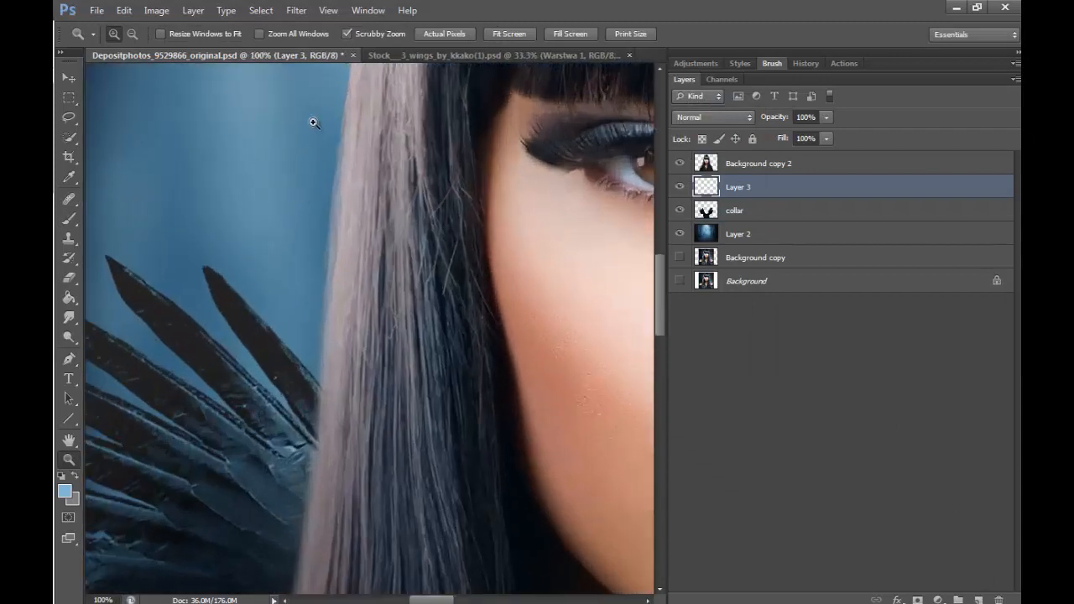
pyautogui.click(69, 218)
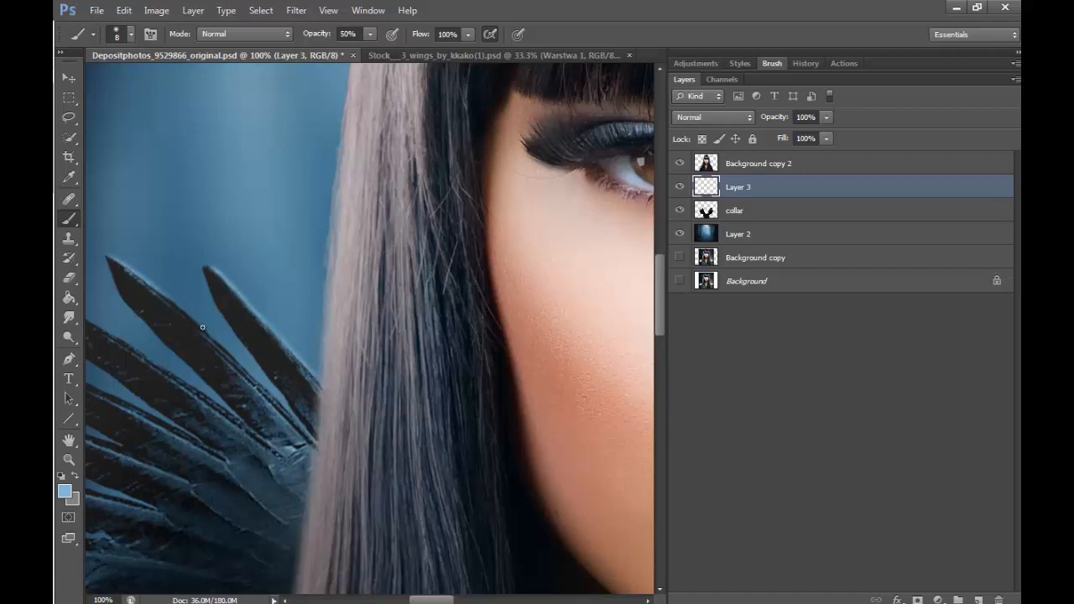
pyautogui.moveTo(202, 327); pyautogui.dragTo(242, 364)
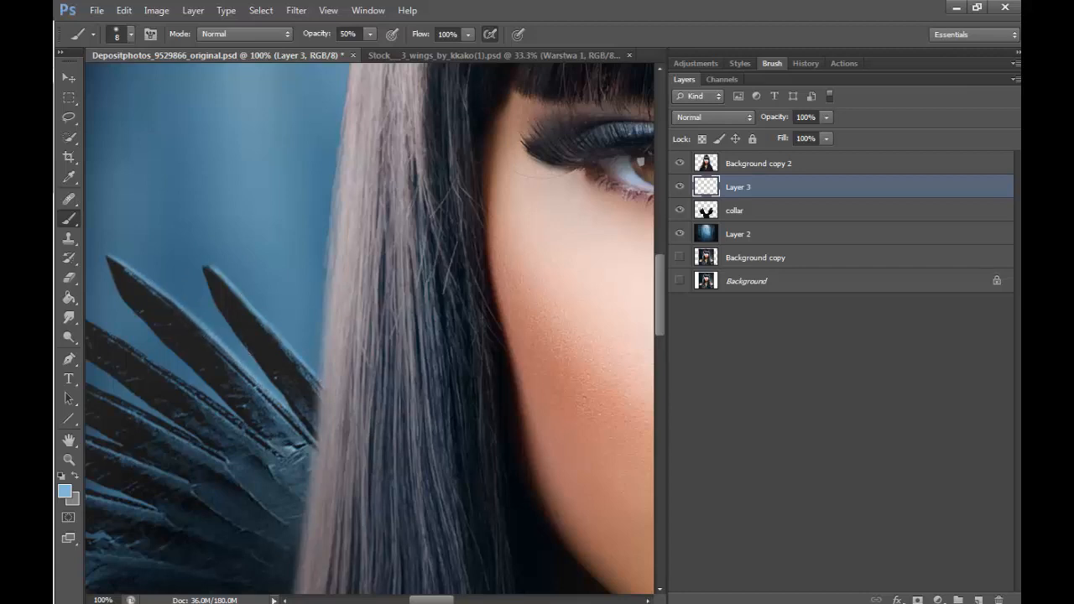
# - Paint light-blue rim highlights along the upper edges of the next outer feathers with a 10 px brush
pyautogui.hscroll(-3, 415, 576)
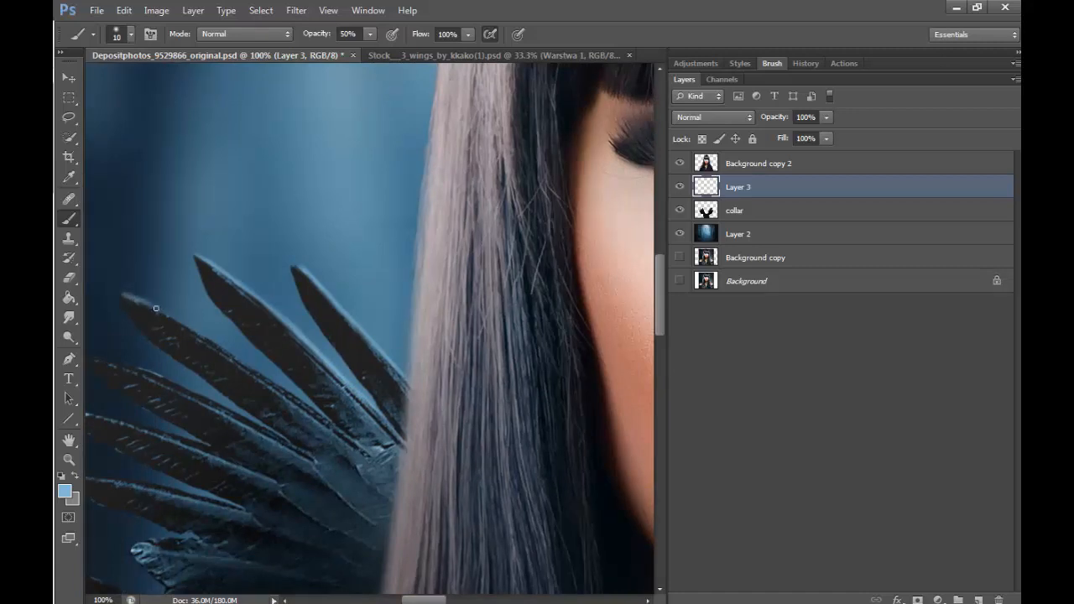
pyautogui.moveTo(200, 333); pyautogui.dragTo(279, 384)
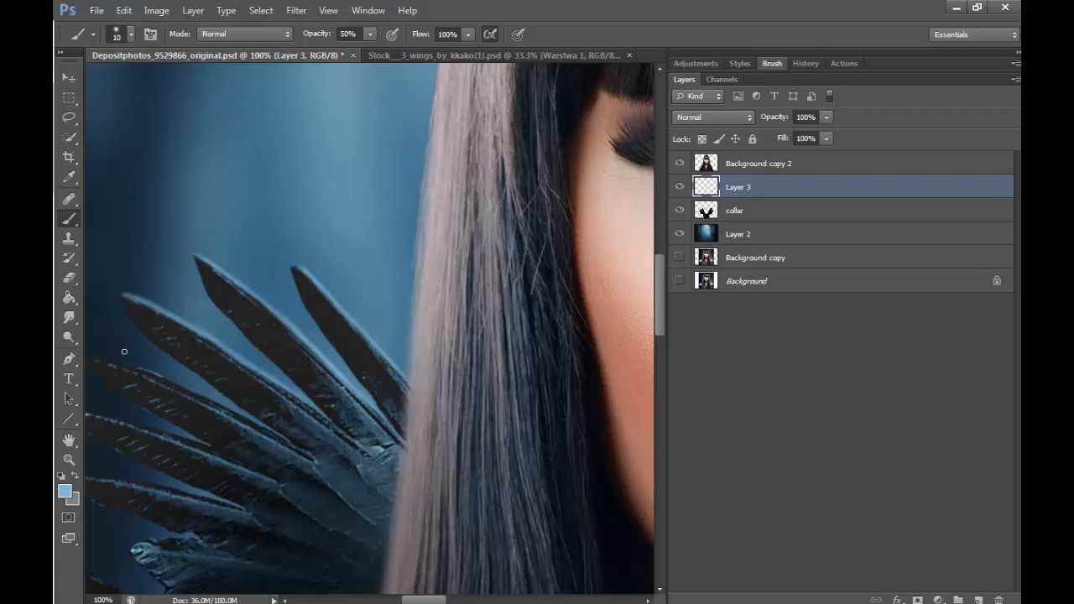
pyautogui.moveTo(160, 375)
pyautogui.mouseDown()
pyautogui.moveTo(102, 358)
pyautogui.moveTo(228, 405)
pyautogui.mouseUp()
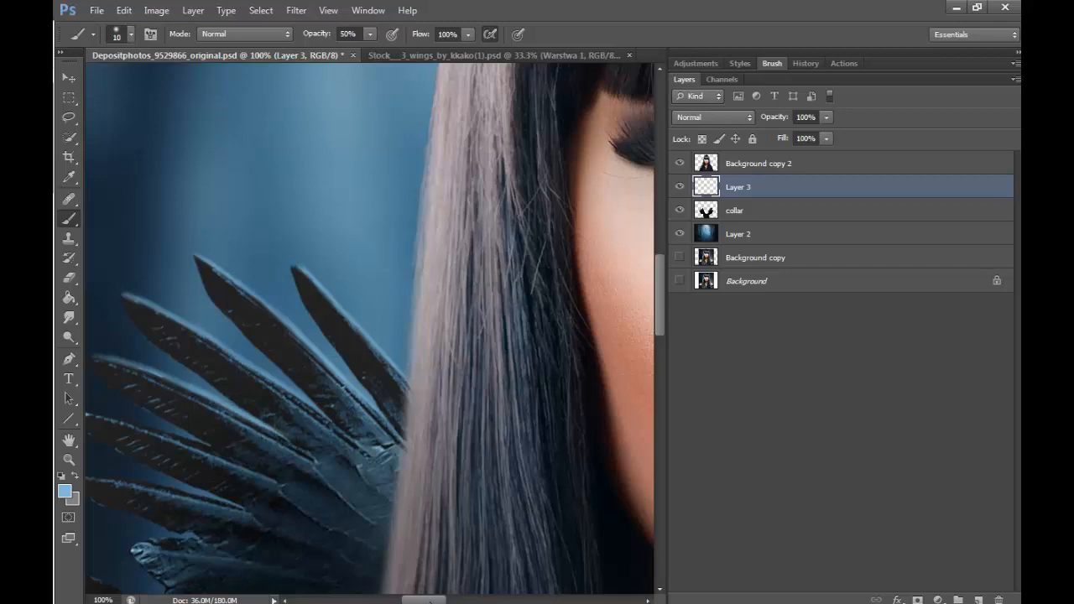
pyautogui.moveTo(431, 600); pyautogui.dragTo(419, 600)
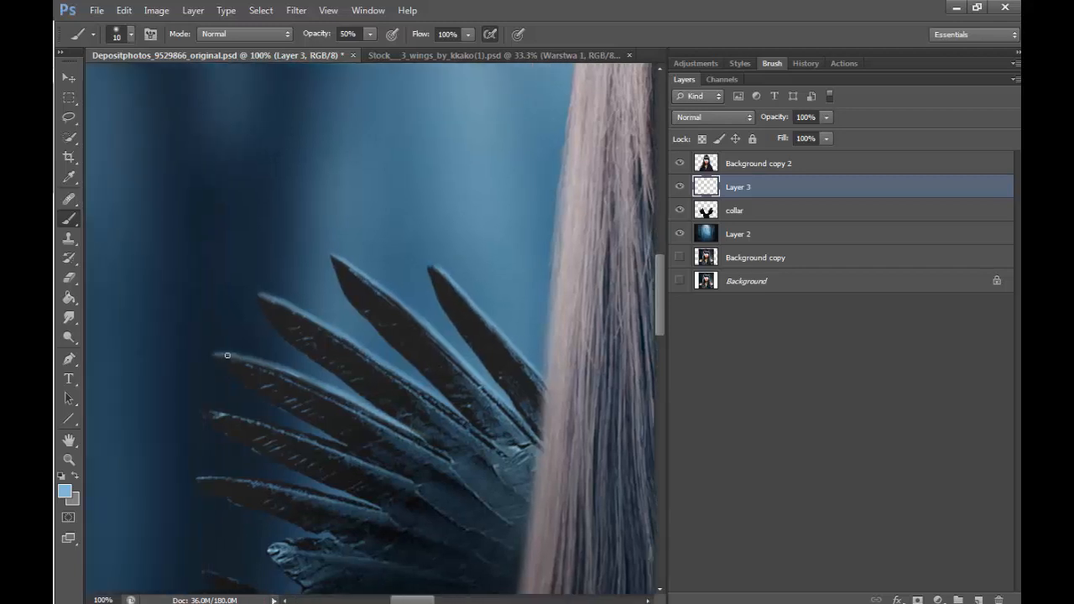
pyautogui.moveTo(417, 599); pyautogui.dragTo(431, 599)
# - Brush a soft blue glow over the upper left feathers from tip to base with a 25 px brush
pyautogui.moveTo(288, 277); pyautogui.dragTo(385, 385)
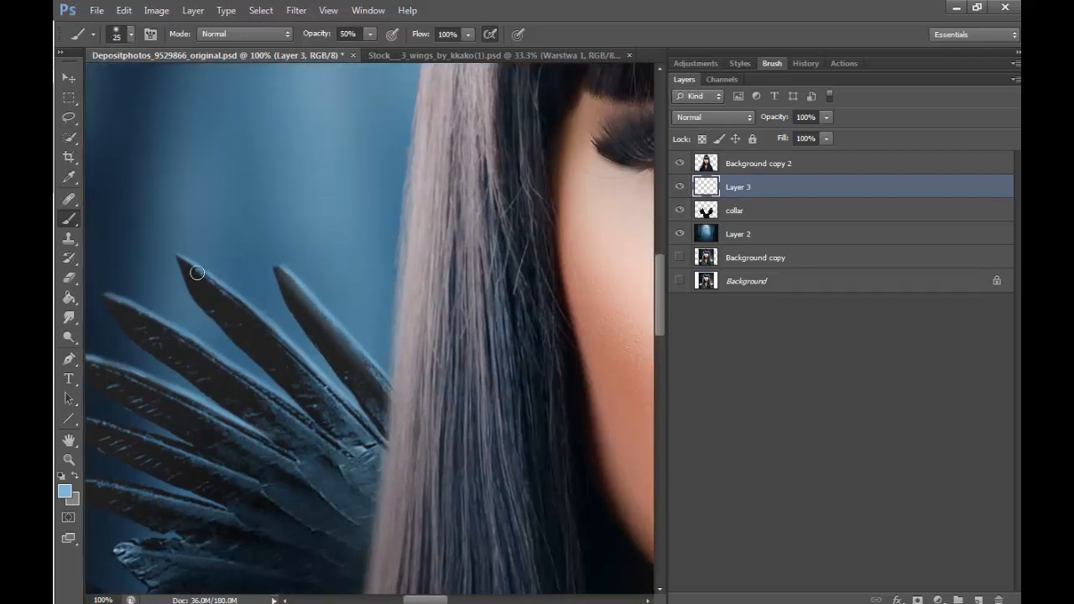
pyautogui.moveTo(197, 273); pyautogui.dragTo(356, 414)
pyautogui.moveTo(108, 297)
pyautogui.mouseDown()
pyautogui.moveTo(186, 335)
pyautogui.moveTo(356, 451)
pyautogui.mouseUp()
pyautogui.moveTo(425, 600); pyautogui.dragTo(417, 600)
pyautogui.moveTo(168, 358); pyautogui.dragTo(361, 439)
pyautogui.moveTo(159, 417); pyautogui.dragTo(306, 459)
pyautogui.moveTo(152, 480); pyautogui.dragTo(265, 491)
# - Paint light-blue edge highlights along the lower feathers on the left side of the collar
pyautogui.press('z')
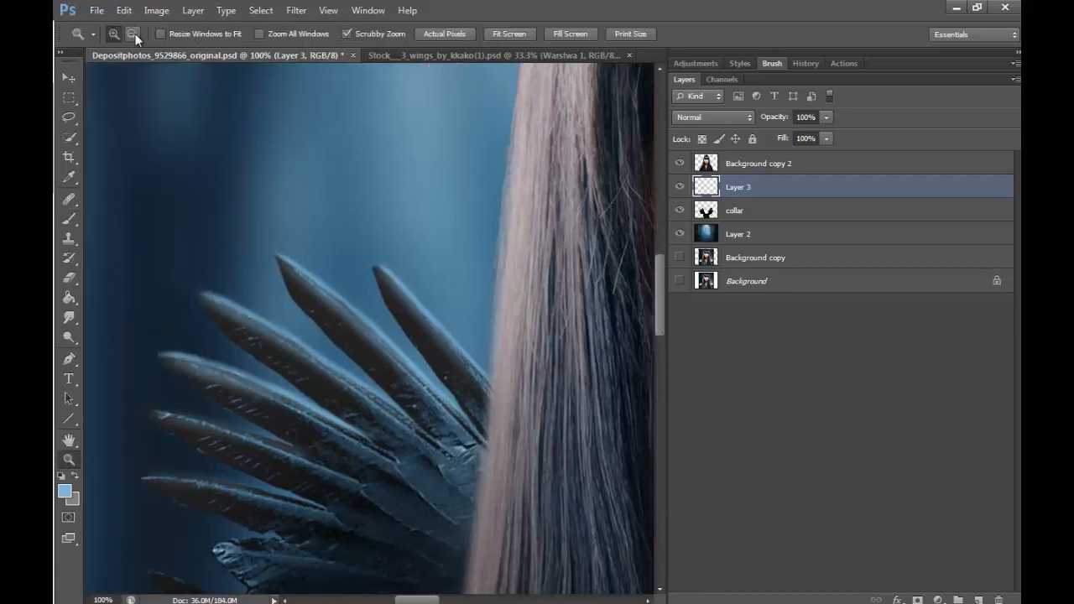
pyautogui.click(133, 35)
pyautogui.tripleClick(553, 89)
pyautogui.doubleClick(553, 89)
pyautogui.click(114, 34)
pyautogui.doubleClick(297, 296)
pyautogui.doubleClick(297, 297)
pyautogui.doubleClick(377, 204)
pyautogui.click(69, 218)
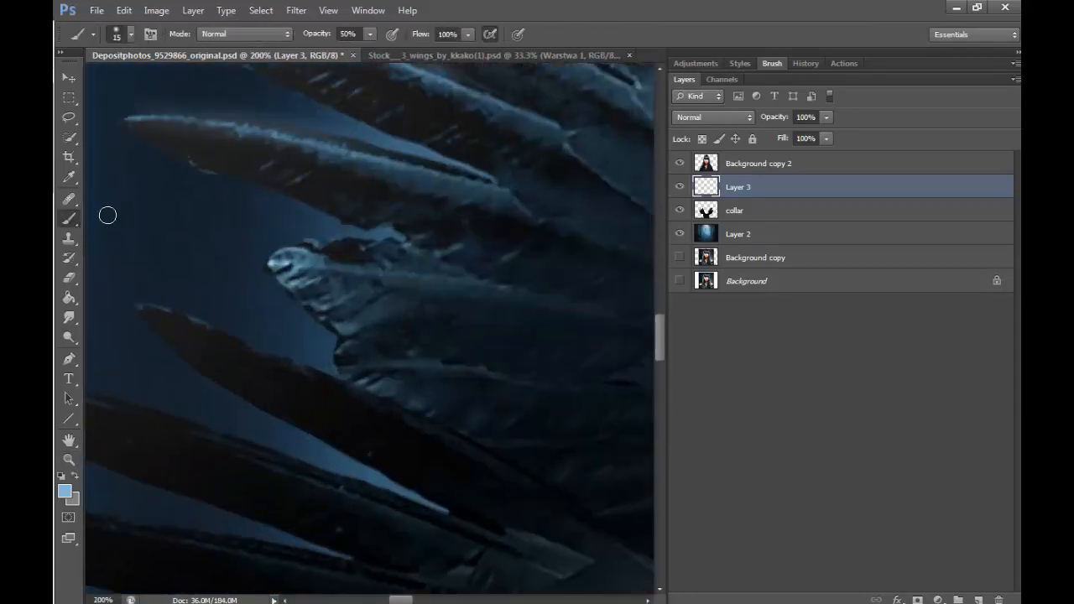
pyautogui.press('[')
pyautogui.press('[')
pyautogui.moveTo(144, 306); pyautogui.dragTo(343, 378)
pyautogui.moveTo(400, 600); pyautogui.dragTo(394, 600)
pyautogui.moveTo(109, 368); pyautogui.dragTo(352, 426)
pyautogui.moveTo(267, 403); pyautogui.dragTo(536, 502)
pyautogui.moveTo(434, 455); pyautogui.dragTo(545, 506)
pyautogui.moveTo(657, 338); pyautogui.dragTo(657, 353)
pyautogui.moveTo(273, 363); pyautogui.dragTo(462, 403)
pyautogui.moveTo(204, 357); pyautogui.dragTo(420, 394)
# - Reduce the brush size and paint fine blue highlights around the short middle feather on the collar's left side
pyautogui.moveTo(657, 341)
pyautogui.mouseDown()
pyautogui.moveTo(657, 350)
pyautogui.moveTo(663, 317)
pyautogui.mouseUp()
pyautogui.press('[')
pyautogui.press('[')
pyautogui.press('[')
pyautogui.moveTo(391, 367); pyautogui.dragTo(457, 347)
pyautogui.moveTo(493, 337); pyautogui.dragTo(525, 343)
pyautogui.moveTo(457, 327); pyautogui.dragTo(490, 336)
# - Paint fine blue highlights along the edges of the left feathers just above the short middle feather with a 6 px brush
pyautogui.moveTo(394, 600); pyautogui.dragTo(409, 600)
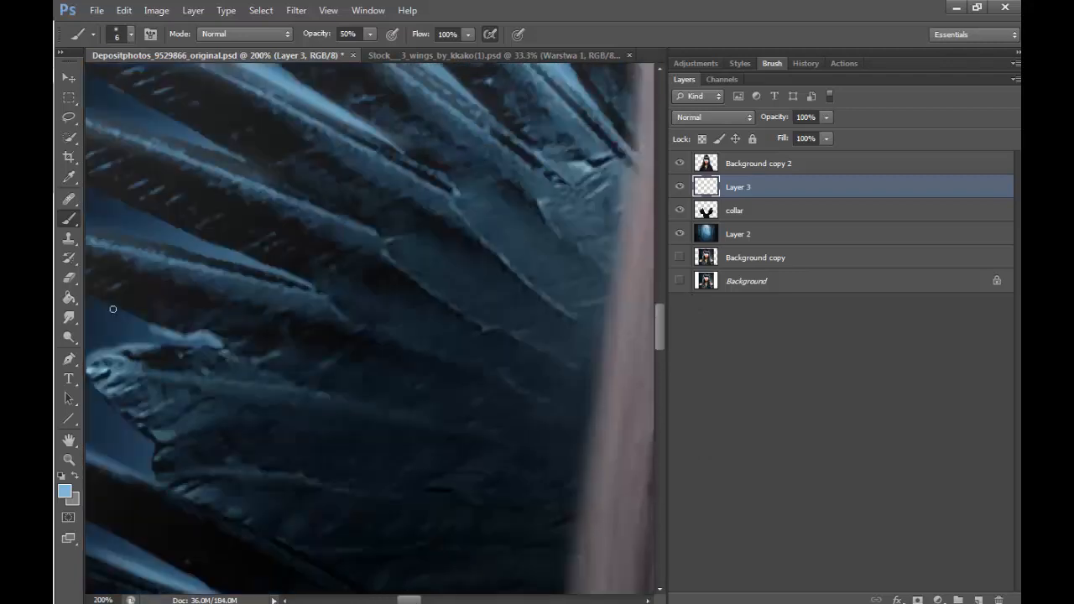
pyautogui.moveTo(99, 302); pyautogui.dragTo(155, 325)
pyautogui.moveTo(120, 233); pyautogui.dragTo(223, 255)
pyautogui.moveTo(141, 238); pyautogui.dragTo(275, 270)
pyautogui.moveTo(409, 600); pyautogui.dragTo(404, 600)
pyautogui.moveTo(659, 320); pyautogui.dragTo(658, 307)
pyautogui.moveTo(403, 600); pyautogui.dragTo(398, 600)
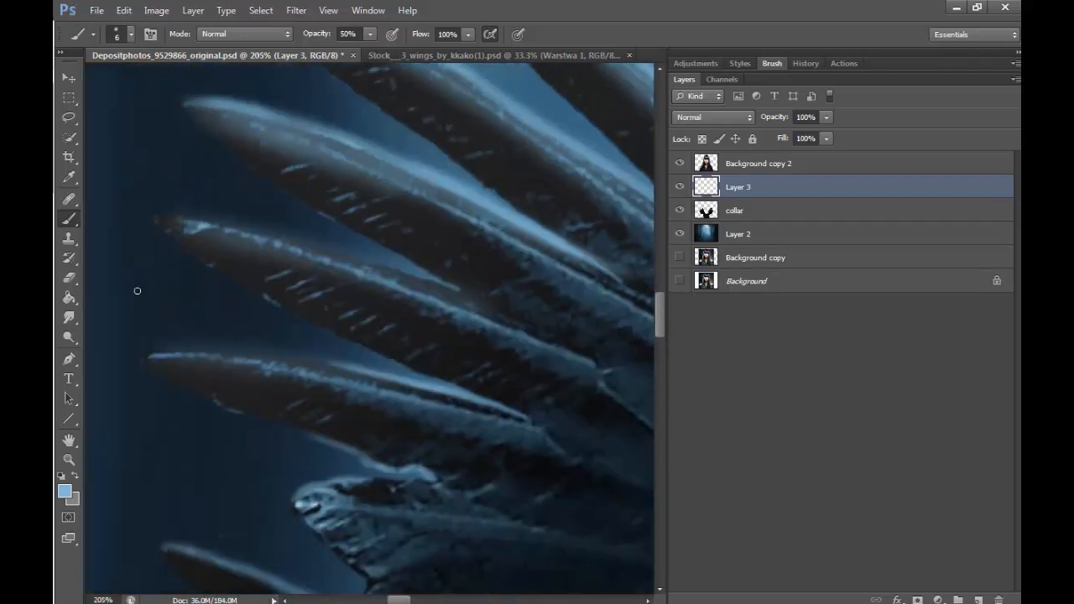
pyautogui.moveTo(146, 357)
pyautogui.mouseDown()
pyautogui.moveTo(249, 350)
pyautogui.moveTo(320, 362)
pyautogui.mouseUp()
pyautogui.moveTo(235, 351); pyautogui.dragTo(344, 366)
pyautogui.moveTo(157, 213); pyautogui.dragTo(454, 289)
pyautogui.moveTo(175, 210); pyautogui.dragTo(262, 234)
# - Brush a soft blue glow over the left feather bases beside the hair with a 50 px brush at 50% opacity
pyautogui.click(69, 460)
pyautogui.click(579, 467)
pyautogui.click(581, 468)
pyautogui.click(582, 468)
pyautogui.click(582, 468)
pyautogui.click(582, 467)
pyautogui.moveTo(443, 600); pyautogui.dragTo(502, 601)
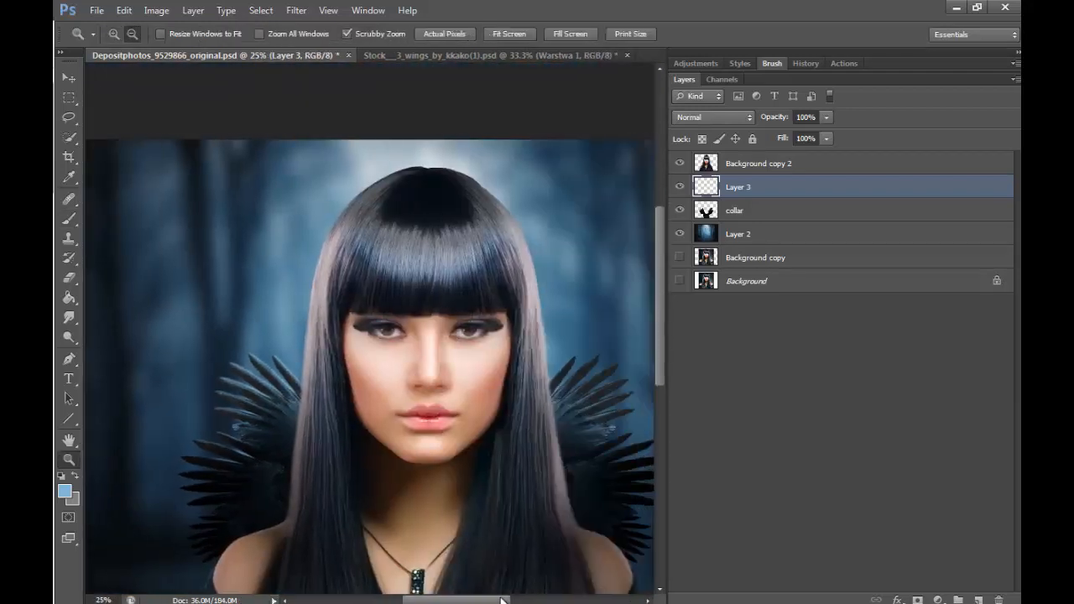
pyautogui.keyDown('alt'); pyautogui.click(534, 567); pyautogui.keyUp('alt')
pyautogui.click(114, 35)
pyautogui.click(287, 310)
pyautogui.click(286, 310)
pyautogui.click(286, 311)
pyautogui.click(287, 310)
pyautogui.click(287, 310)
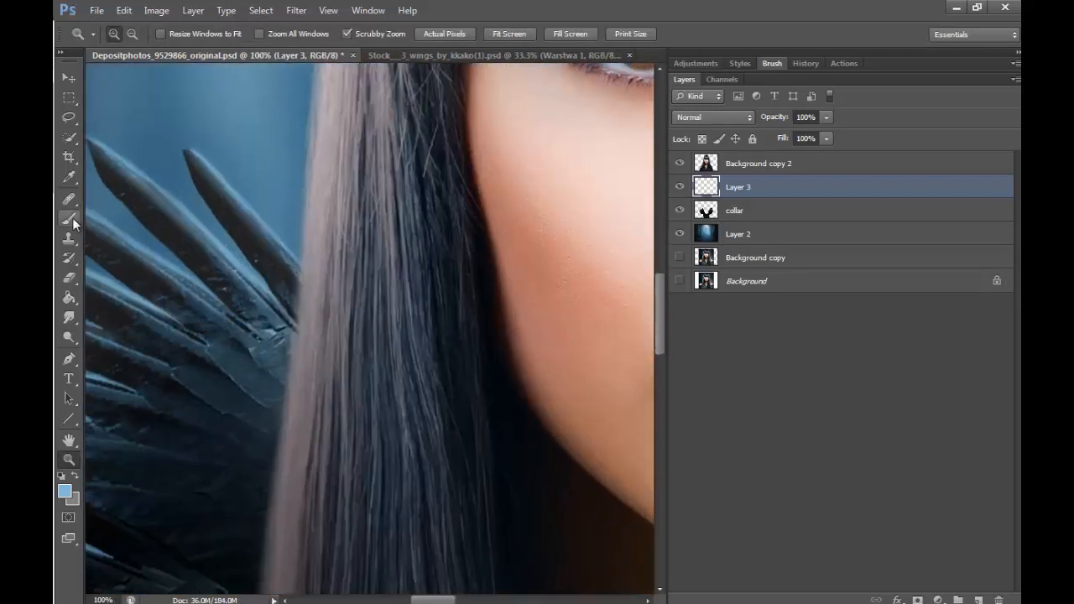
pyautogui.click(71, 220)
pyautogui.press(']')
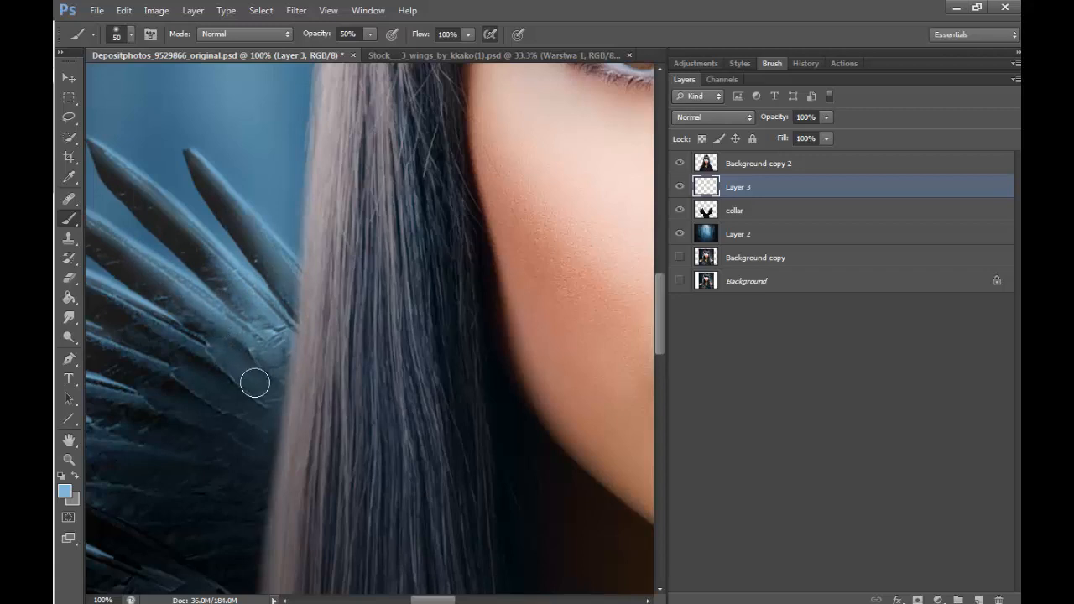
pyautogui.moveTo(248, 374); pyautogui.dragTo(217, 373)
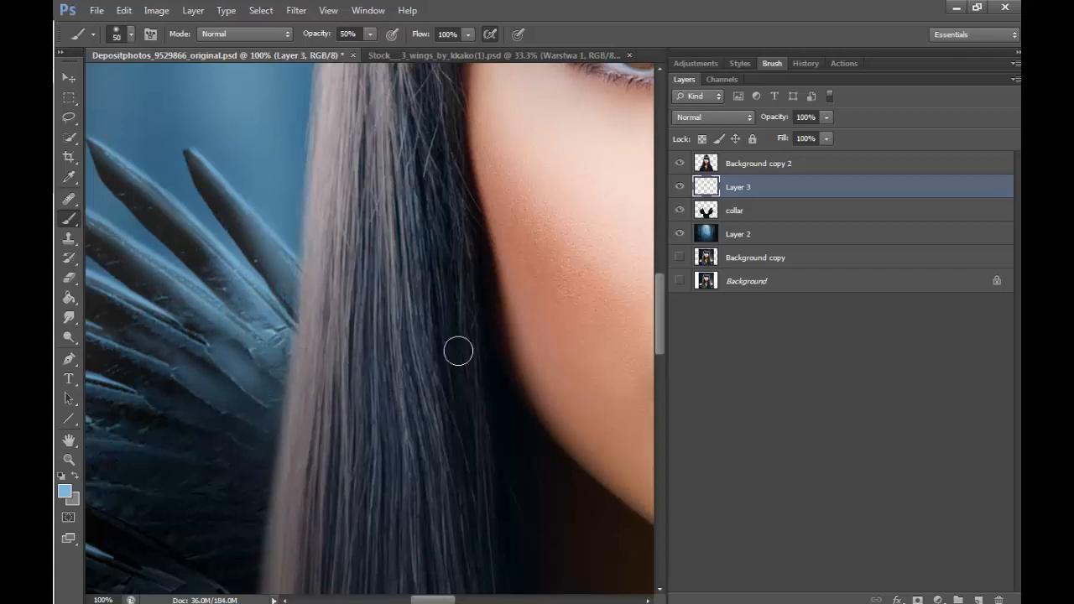
pyautogui.click(69, 459)
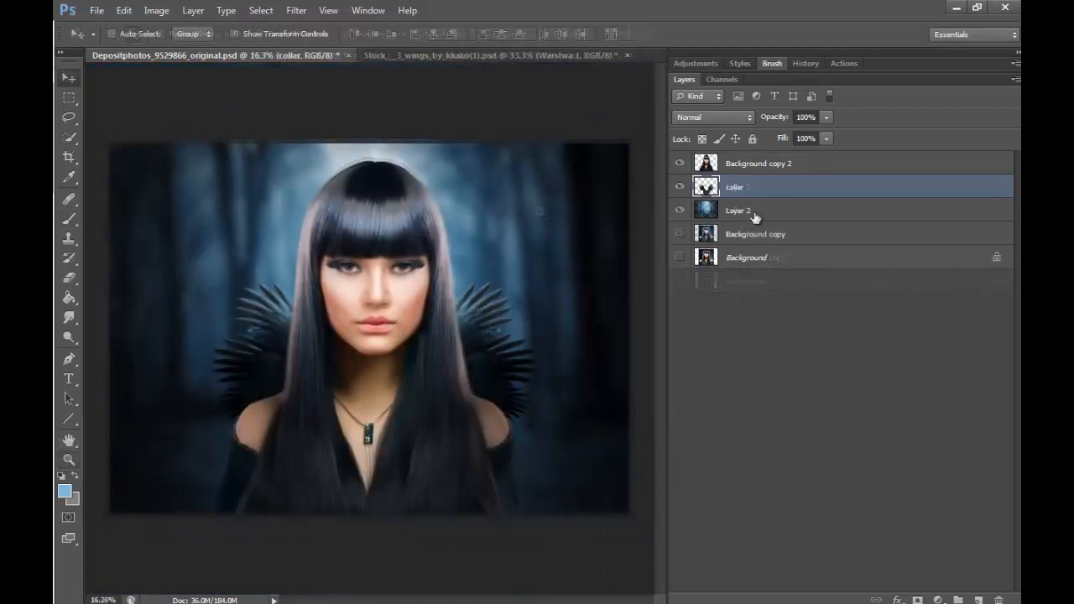
# - On Layer 2, lasso a large oval around the woman and feather the selection by 350 pixels
pyautogui.click(758, 213)
pyautogui.click(69, 116)
pyautogui.moveTo(311, 144)
pyautogui.mouseDown()
pyautogui.moveTo(198, 287)
pyautogui.moveTo(207, 417)
pyautogui.moveTo(348, 505)
pyautogui.moveTo(539, 444)
pyautogui.moveTo(455, 153)
pyautogui.moveTo(312, 144)
pyautogui.mouseUp()
pyautogui.rightClick(465, 340)
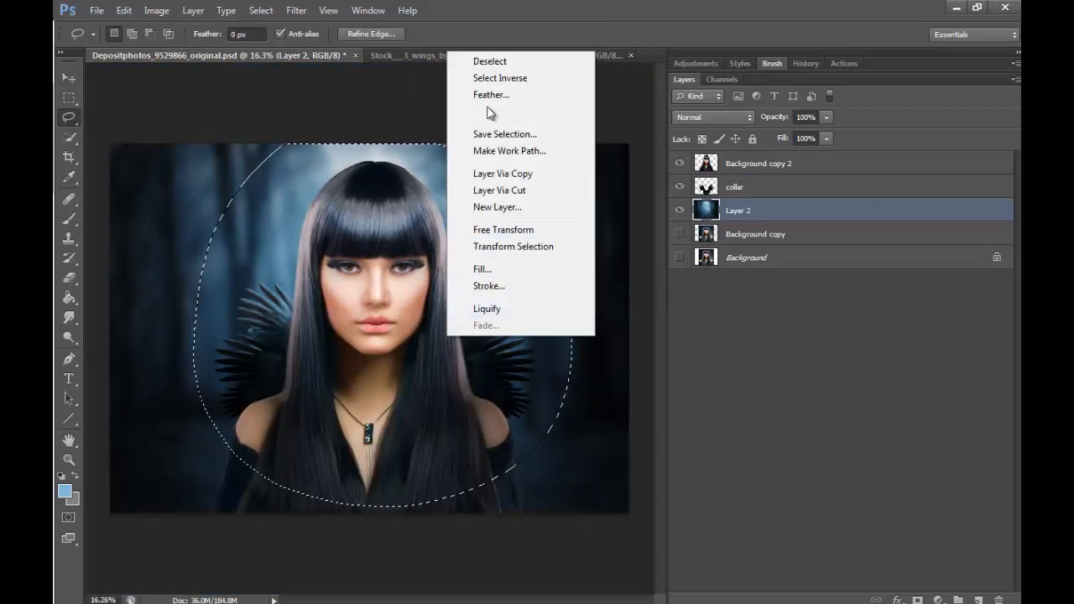
pyautogui.click(529, 97)
pyautogui.write('250')
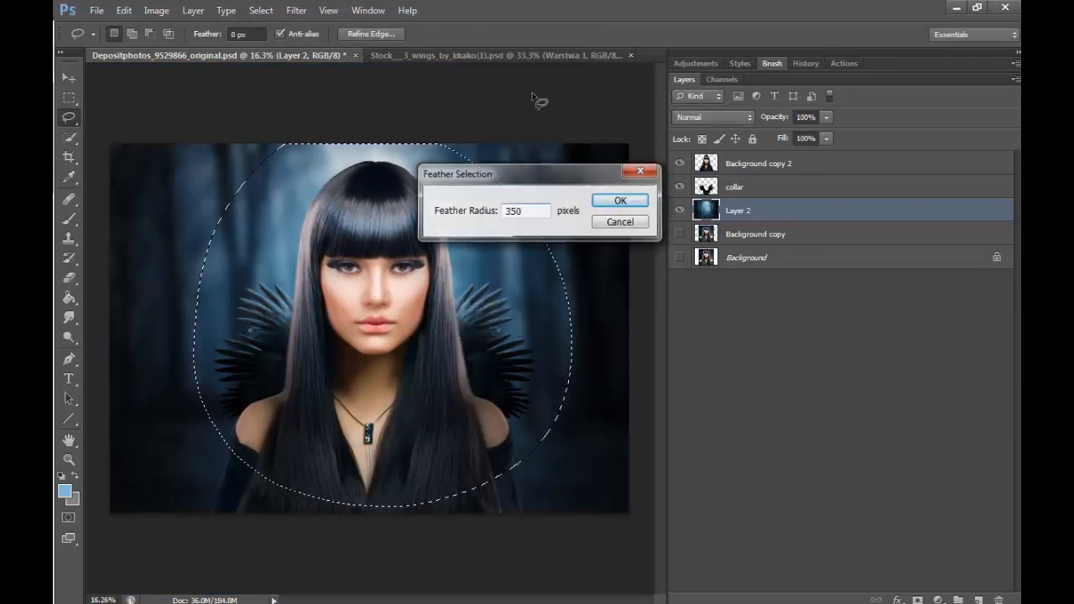
pyautogui.press('Return')
# - Invert the selection and darken the outer forest background by lowering its brightness with Brightness/Contrast
pyautogui.rightClick(451, 338)
pyautogui.click(522, 98)
pyautogui.click(156, 10)
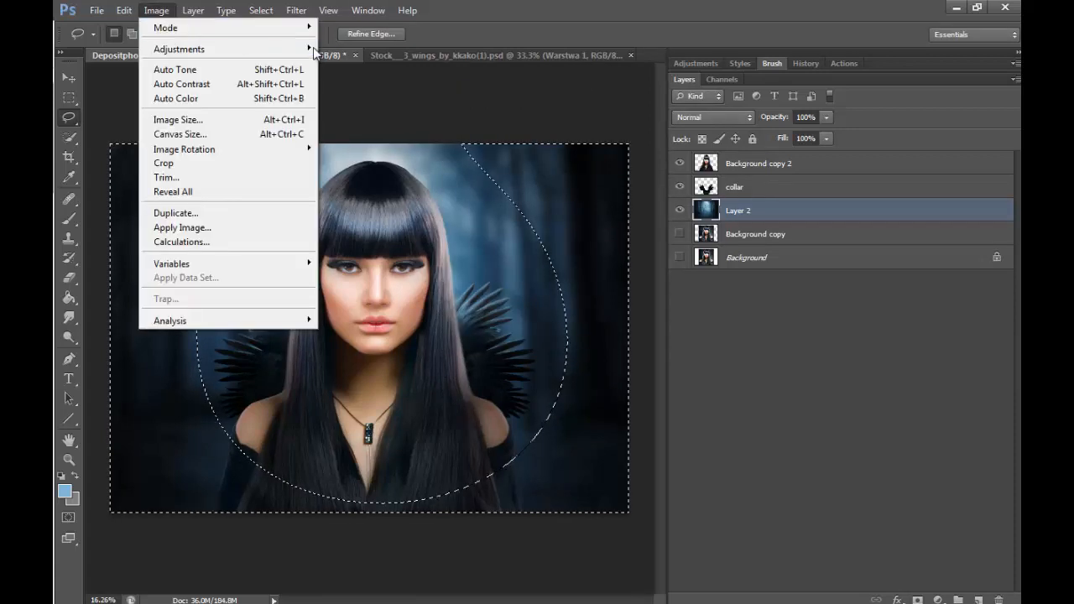
pyautogui.moveTo(293, 48)
pyautogui.click(377, 47)
pyautogui.moveTo(699, 208); pyautogui.dragTo(652, 208)
pyautogui.click(821, 191)
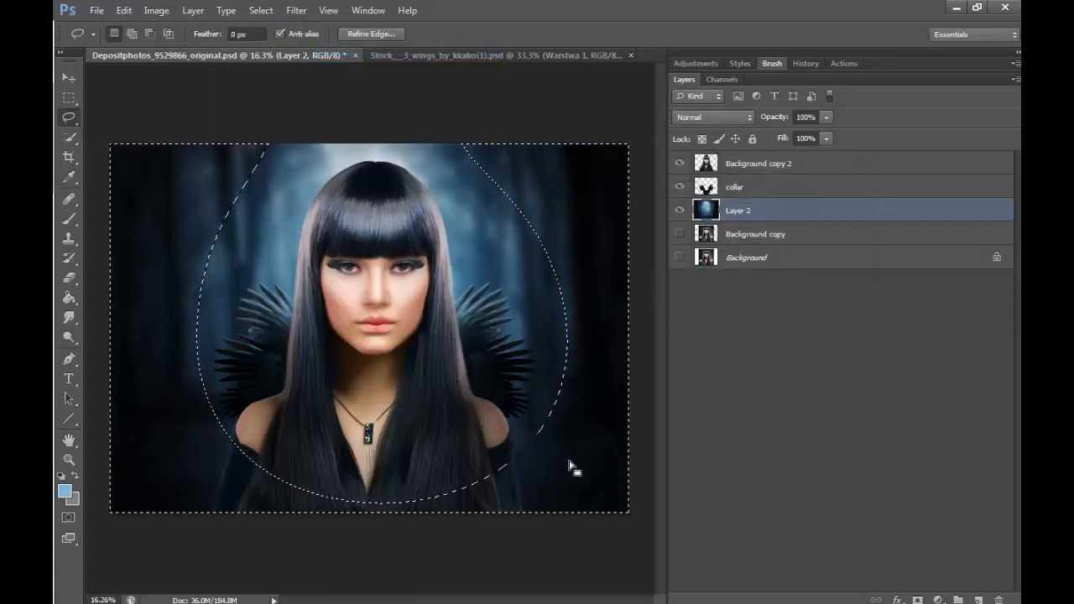
# - Lasso an oval around the face and collar on Layer 2 and feather it by 250 pixels
pyautogui.moveTo(340, 220)
pyautogui.mouseDown()
pyautogui.moveTo(227, 302)
pyautogui.moveTo(507, 392)
pyautogui.moveTo(361, 222)
pyautogui.mouseUp()
pyautogui.rightClick(480, 287)
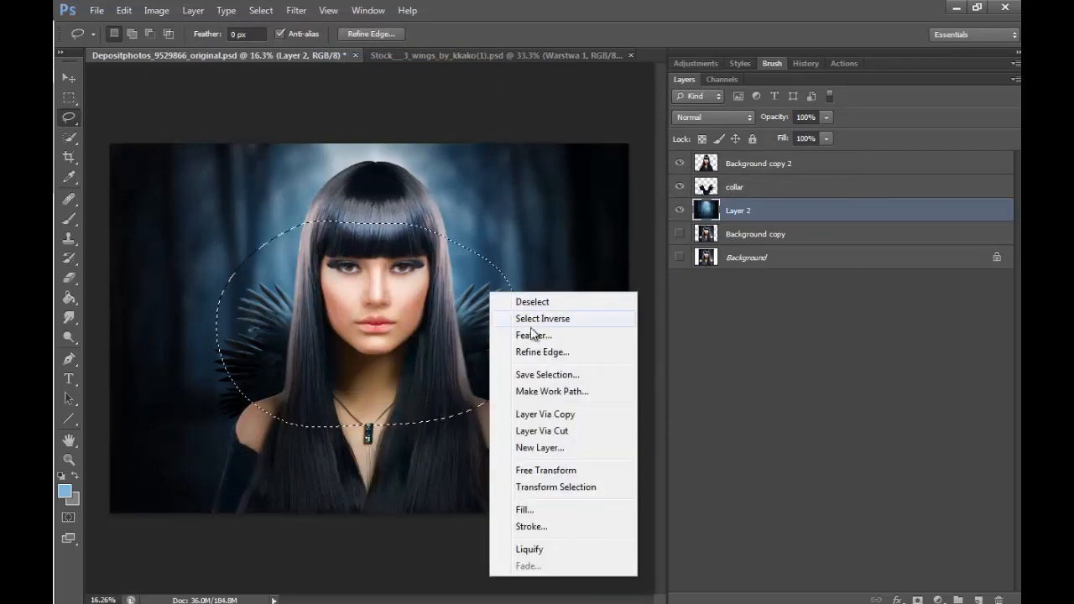
pyautogui.click(532, 333)
pyautogui.write('250')
pyautogui.click(621, 200)
# - Slightly brighten the selected background behind the head with Curves, and deselect
pyautogui.click(156, 10)
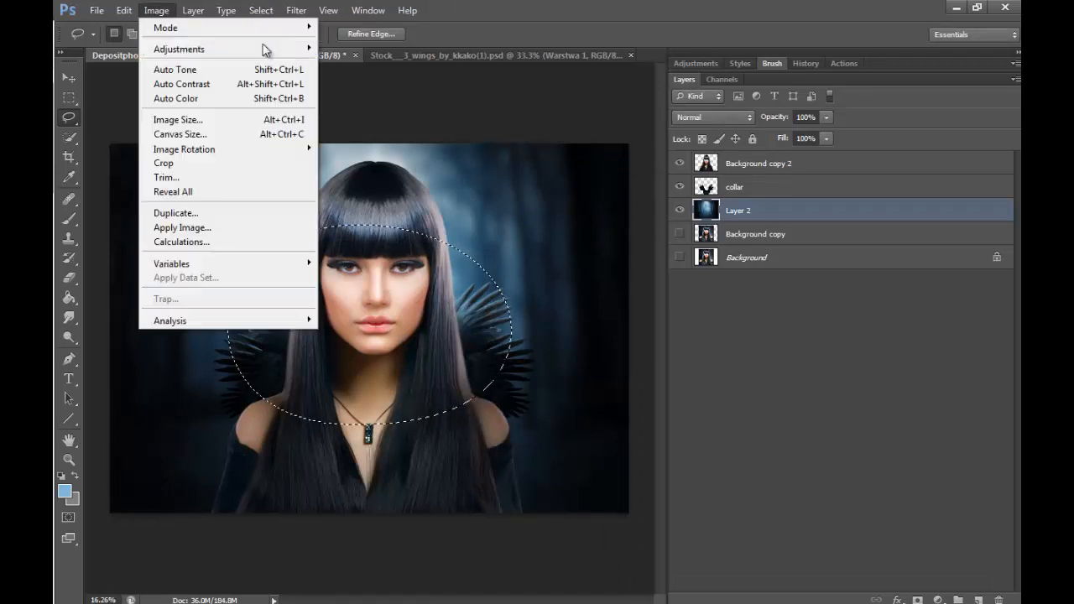
pyautogui.moveTo(252, 49)
pyautogui.click(339, 77)
pyautogui.moveTo(753, 307); pyautogui.dragTo(750, 302)
pyautogui.click(912, 187)
pyautogui.hotkey('ctrl', 'd')
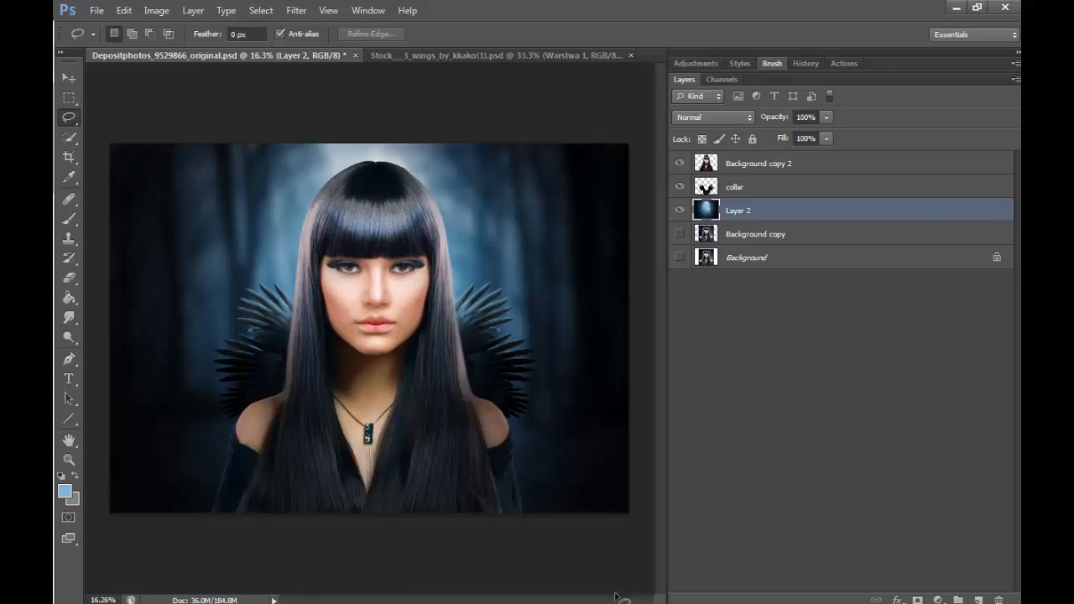
# - Set the brush size to 7 px and add a new layer above Background copy 2 for retouching the hair's edge
pyautogui.click(69, 458)
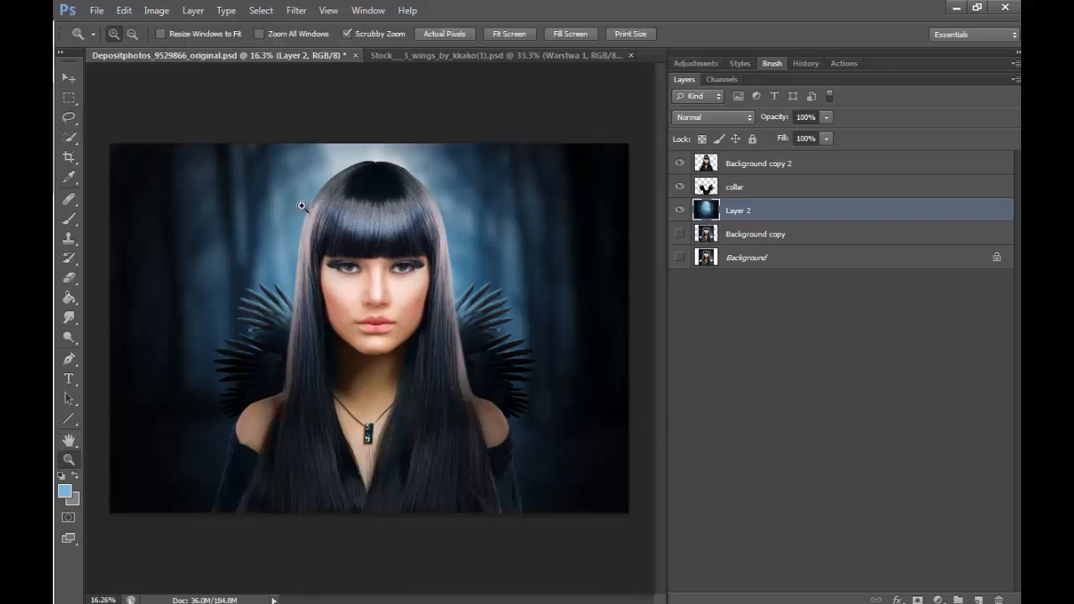
pyautogui.moveTo(302, 206); pyautogui.dragTo(321, 201)
pyautogui.click(324, 191)
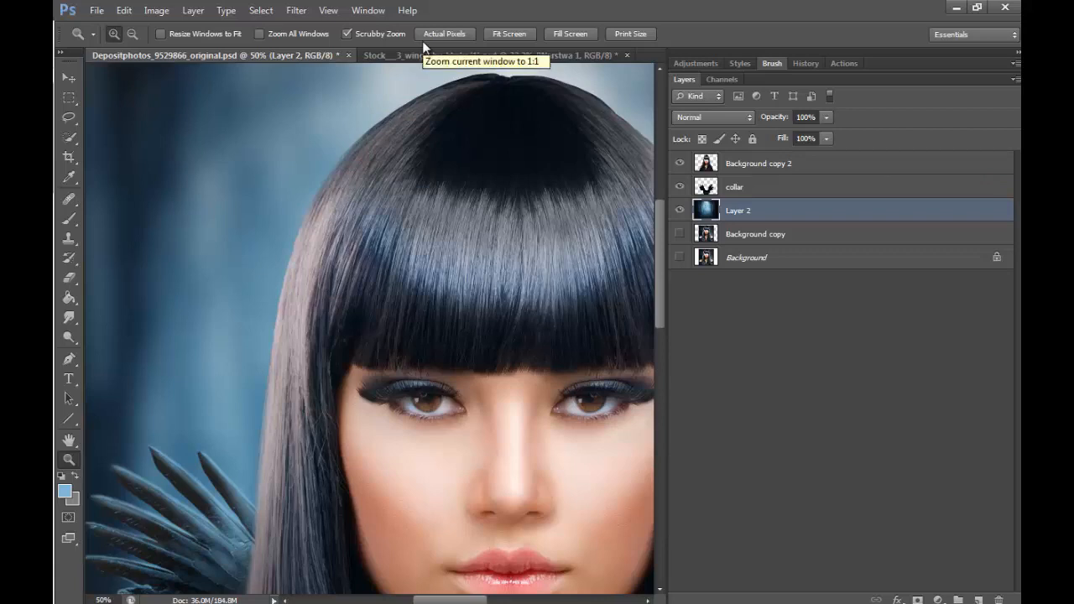
pyautogui.click(69, 218)
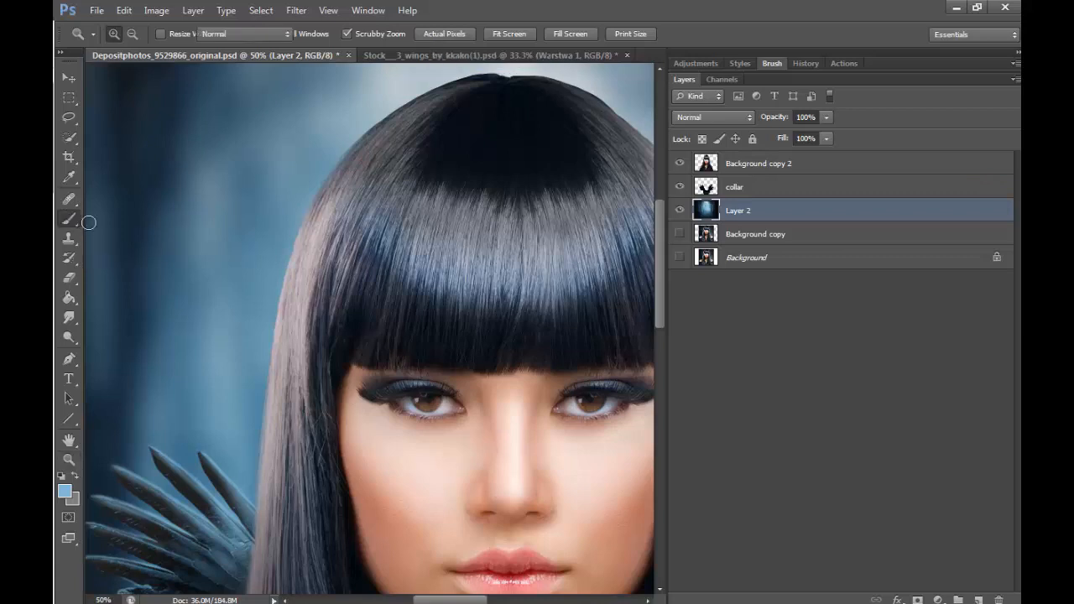
pyautogui.scroll(2, 470, 116)
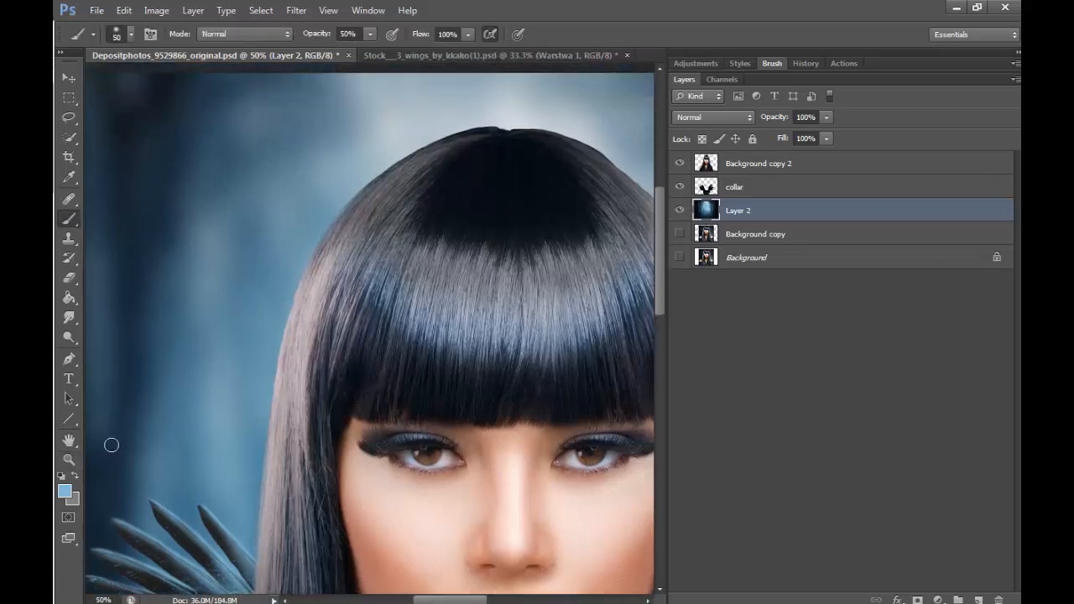
pyautogui.click(69, 459)
pyautogui.click(401, 164)
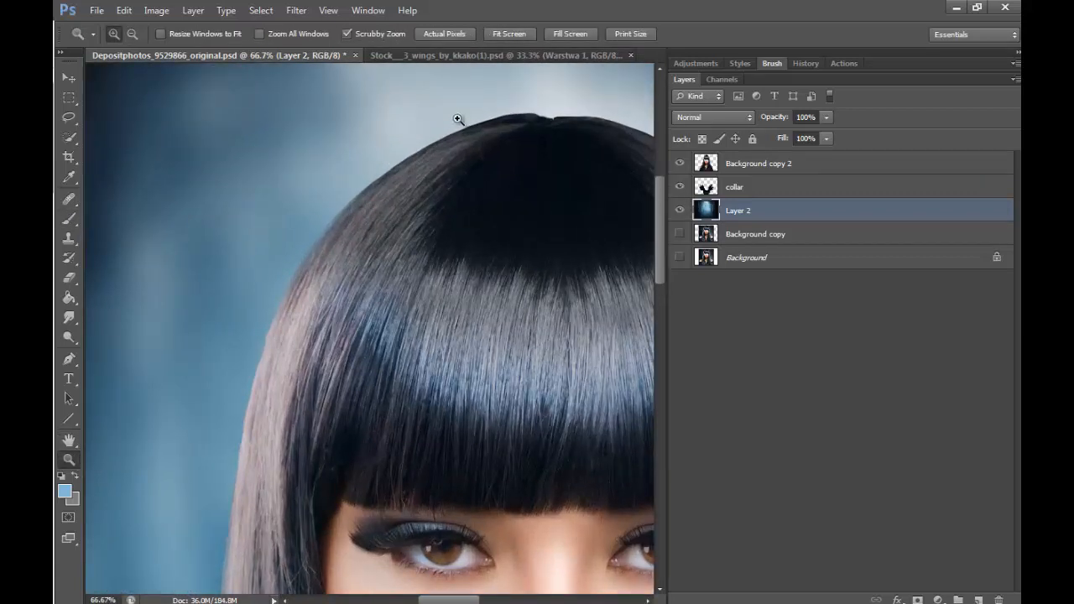
pyautogui.click(411, 189)
pyautogui.press('b')
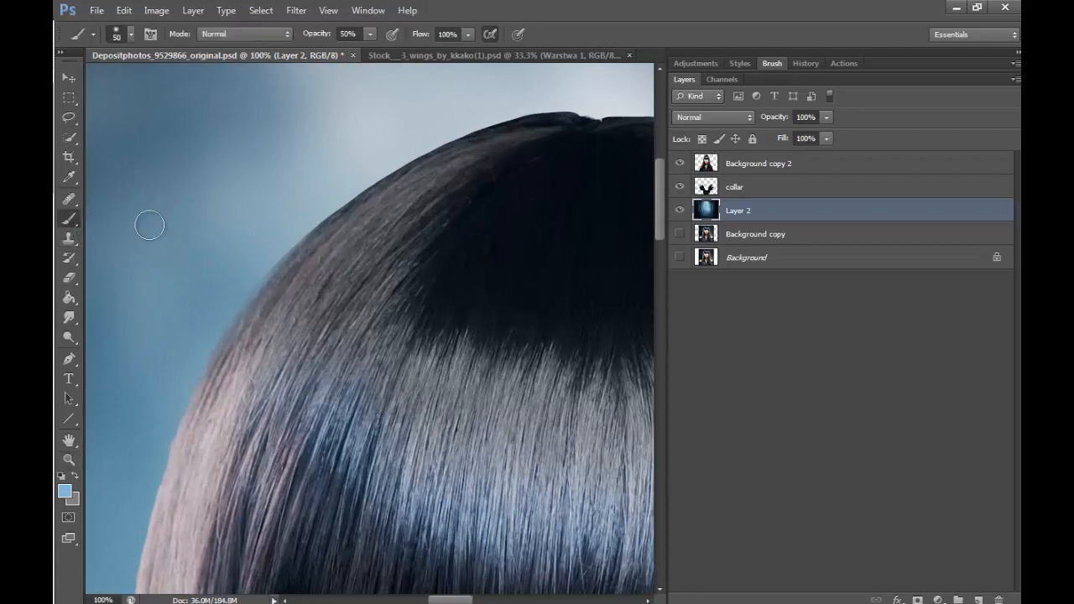
pyautogui.press('[')
pyautogui.press('[')
pyautogui.press('[')
pyautogui.click(791, 167)
pyautogui.click(978, 598)
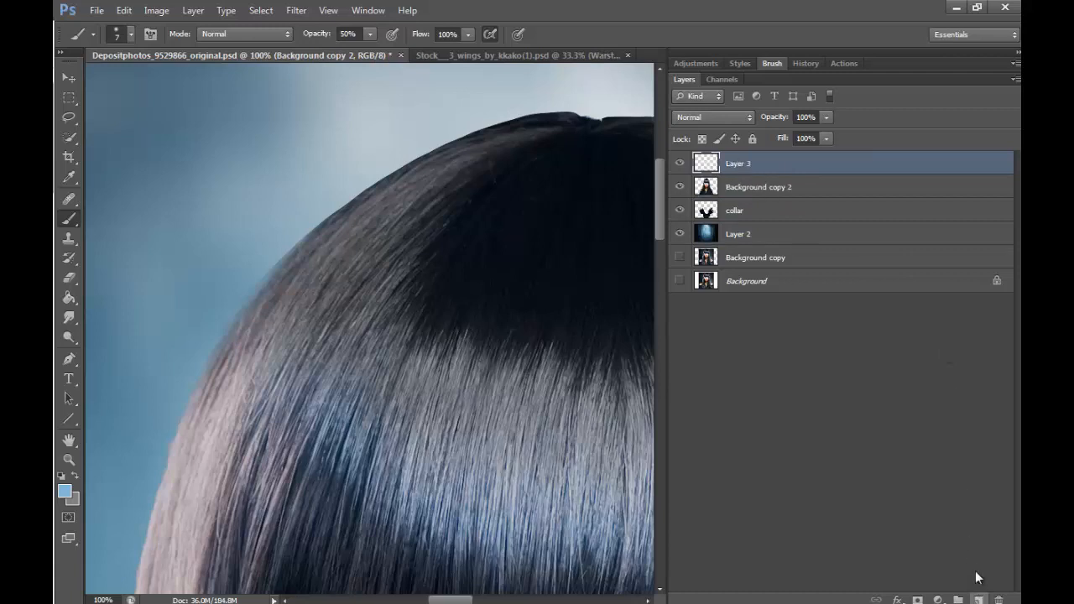
# - Sample the dark hair colour at the crown and enable pen-pressure Shape Dynamics and Transfer for the brush
pyautogui.keyDown('alt'); pyautogui.click(519, 119); pyautogui.keyUp('alt')
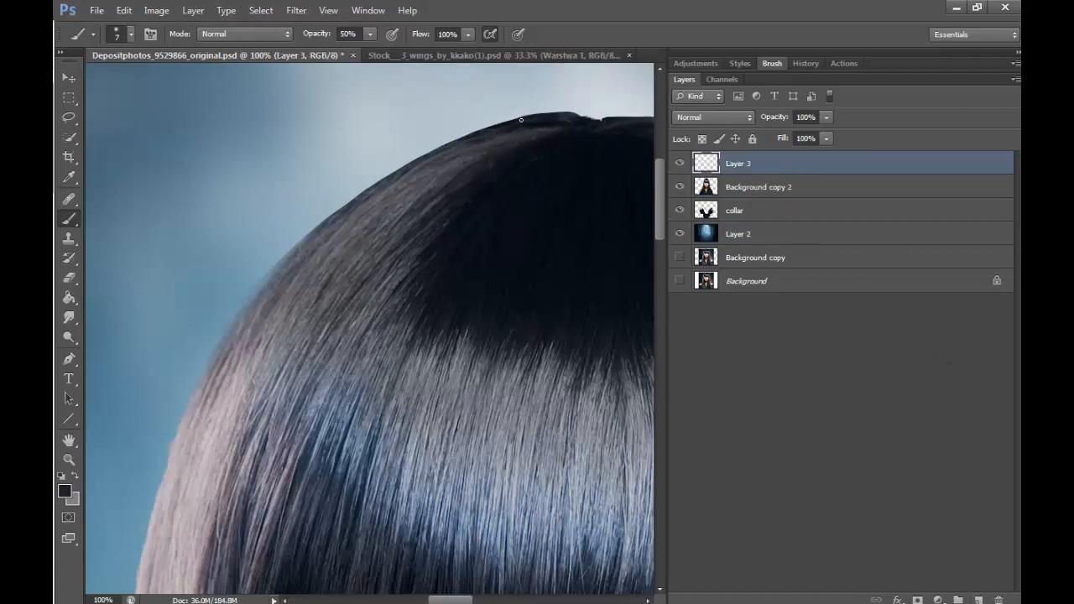
pyautogui.click(131, 36)
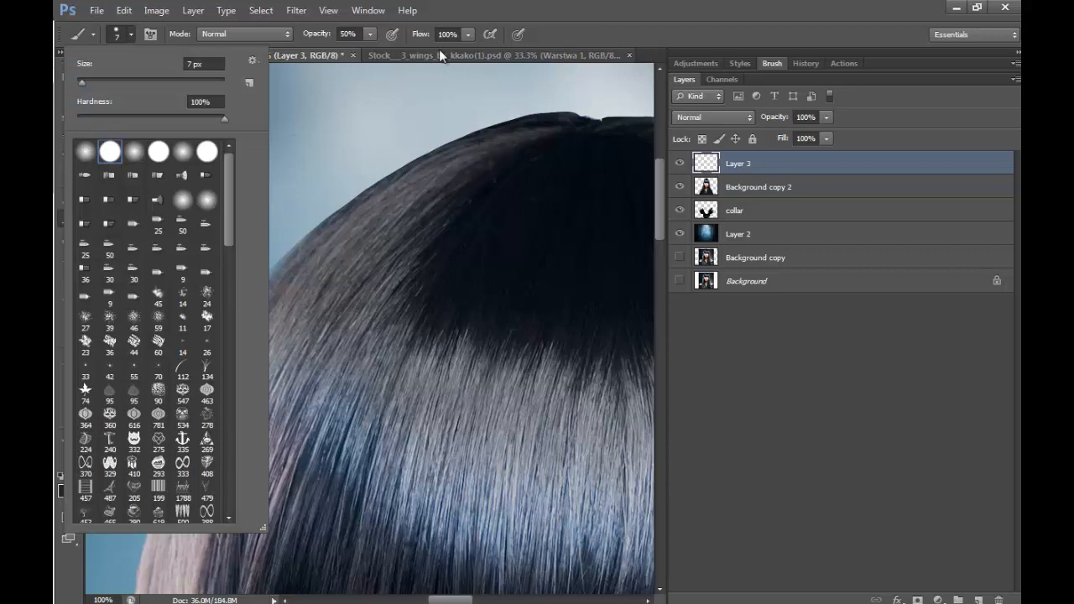
pyautogui.click(496, 35)
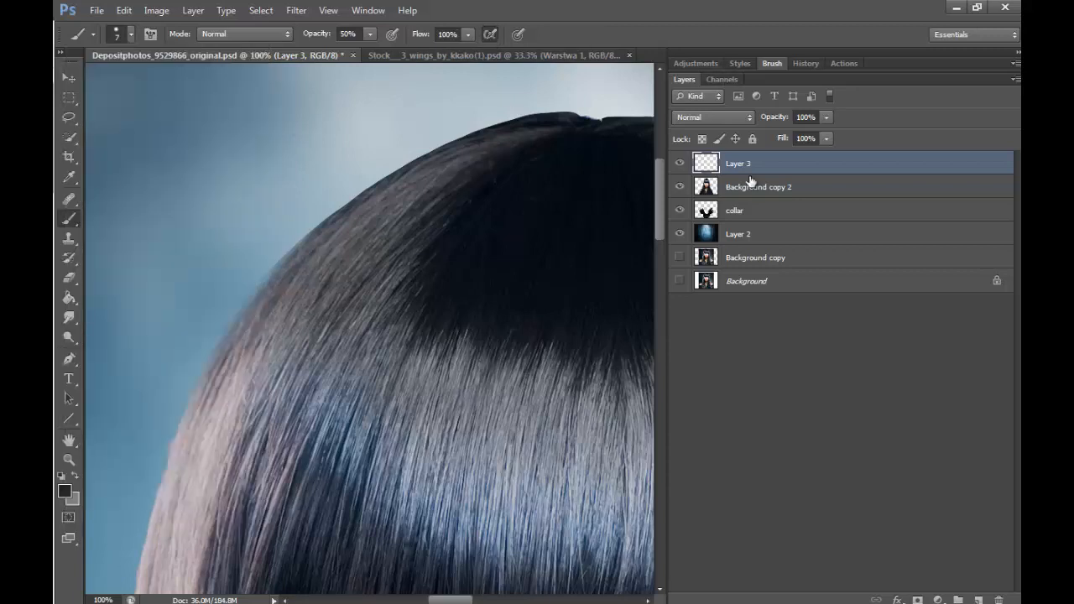
pyautogui.click(772, 63)
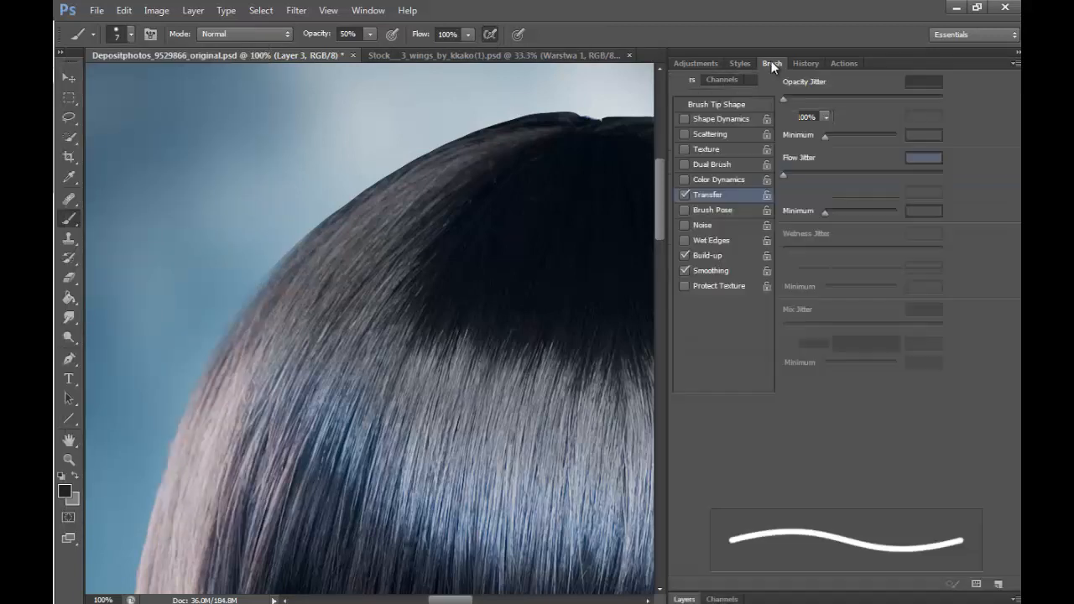
pyautogui.click(716, 120)
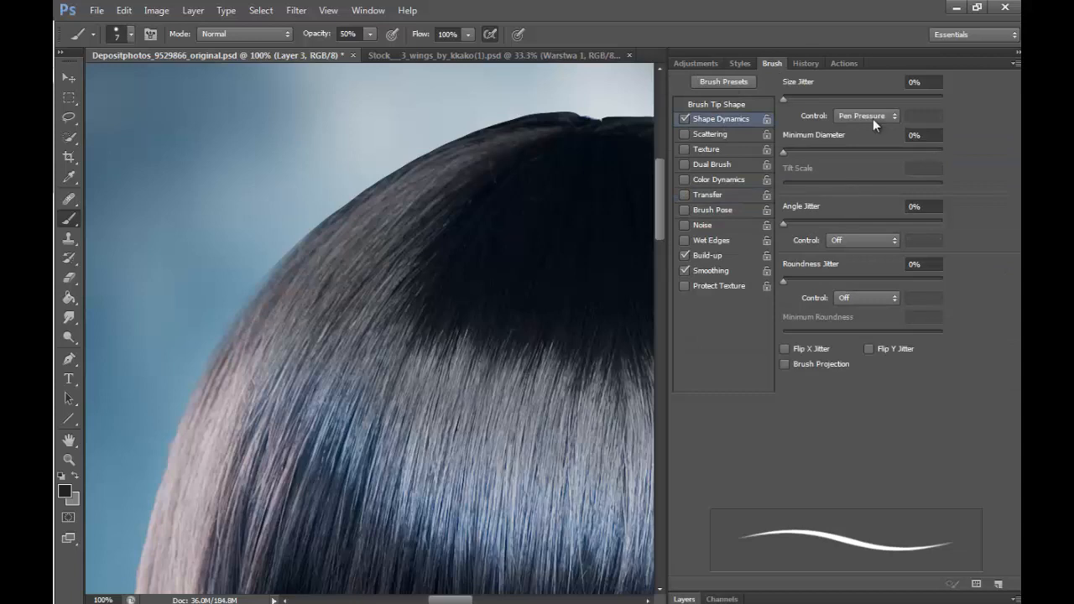
pyautogui.click(713, 195)
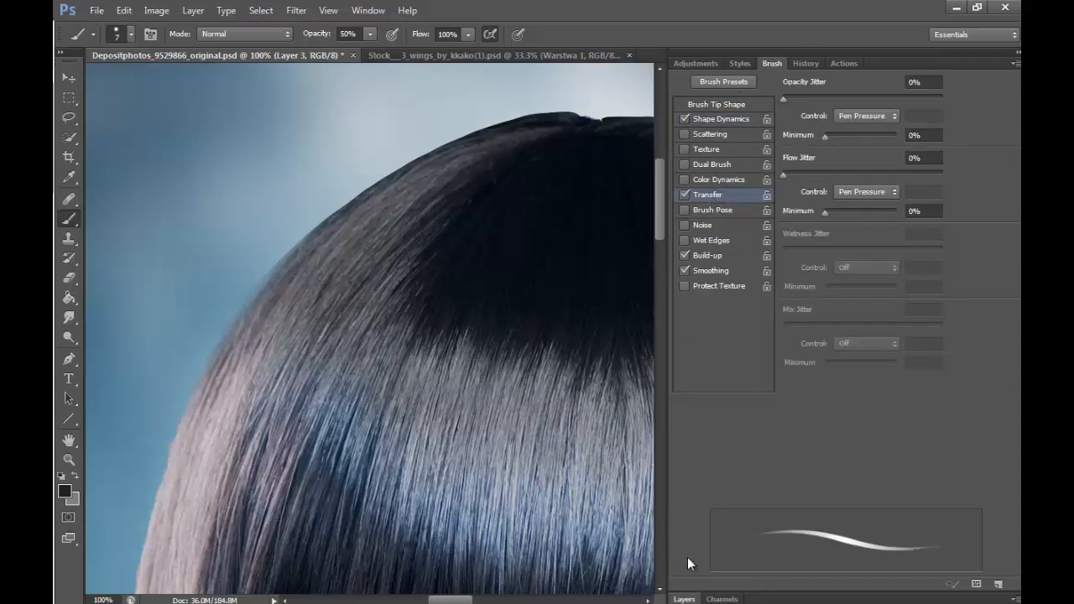
pyautogui.click(684, 598)
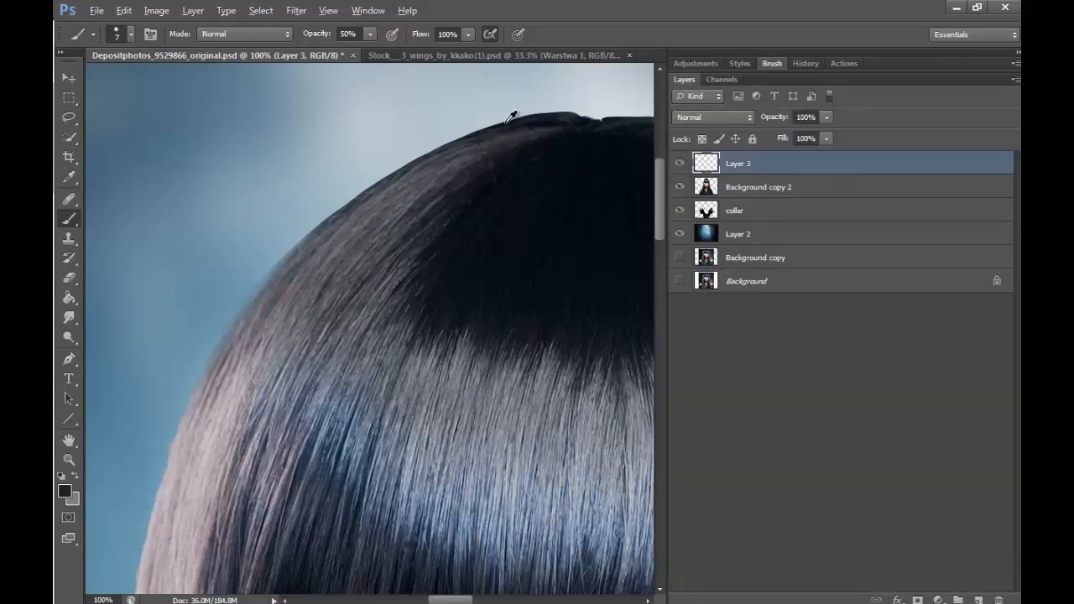
# - Raise the brush opacity to 76% and paint fine dark strands along the crown's left edge with a 5 px brush
pyautogui.click(370, 35)
pyautogui.moveTo(374, 50); pyautogui.dragTo(391, 51)
pyautogui.click(535, 117)
pyautogui.moveTo(370, 178); pyautogui.dragTo(452, 142)
pyautogui.moveTo(354, 195); pyautogui.dragTo(457, 147)
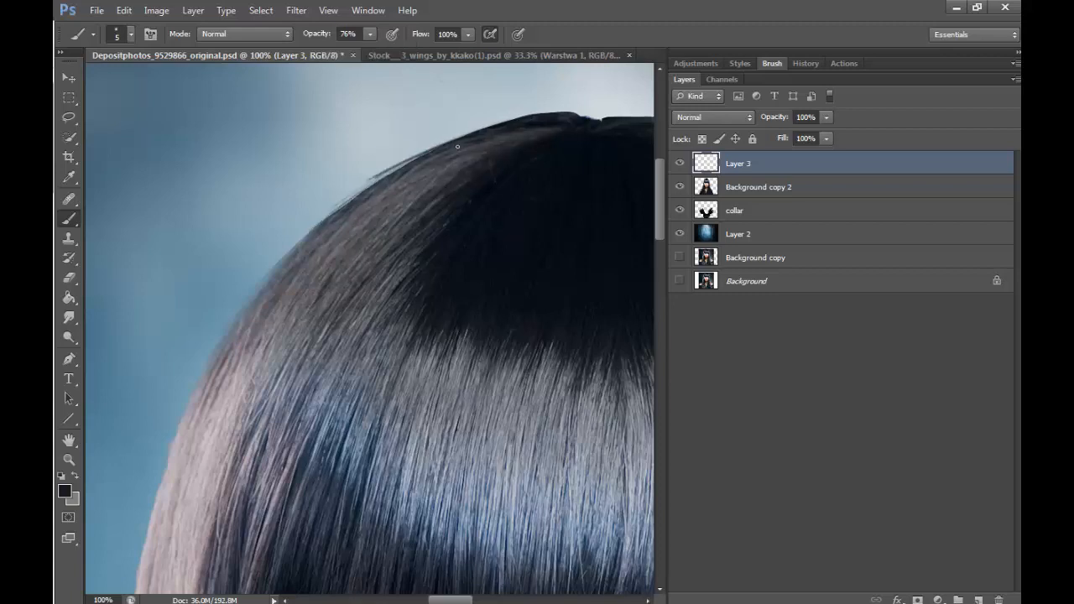
pyautogui.moveTo(293, 248); pyautogui.dragTo(429, 154)
pyautogui.moveTo(313, 225); pyautogui.dragTo(413, 158)
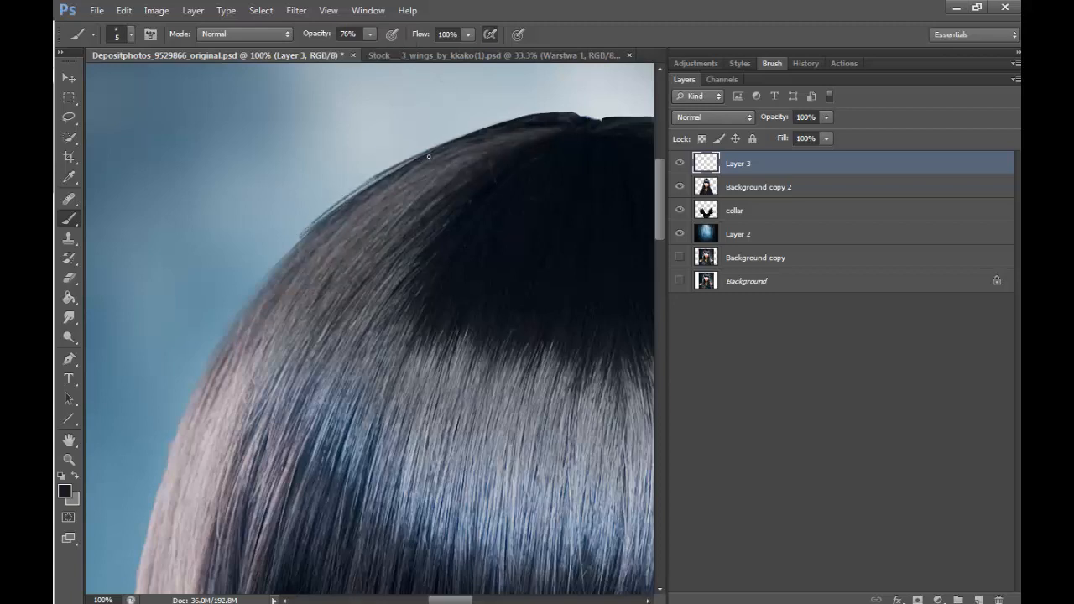
pyautogui.moveTo(292, 245); pyautogui.dragTo(401, 166)
pyautogui.moveTo(322, 218); pyautogui.dragTo(418, 157)
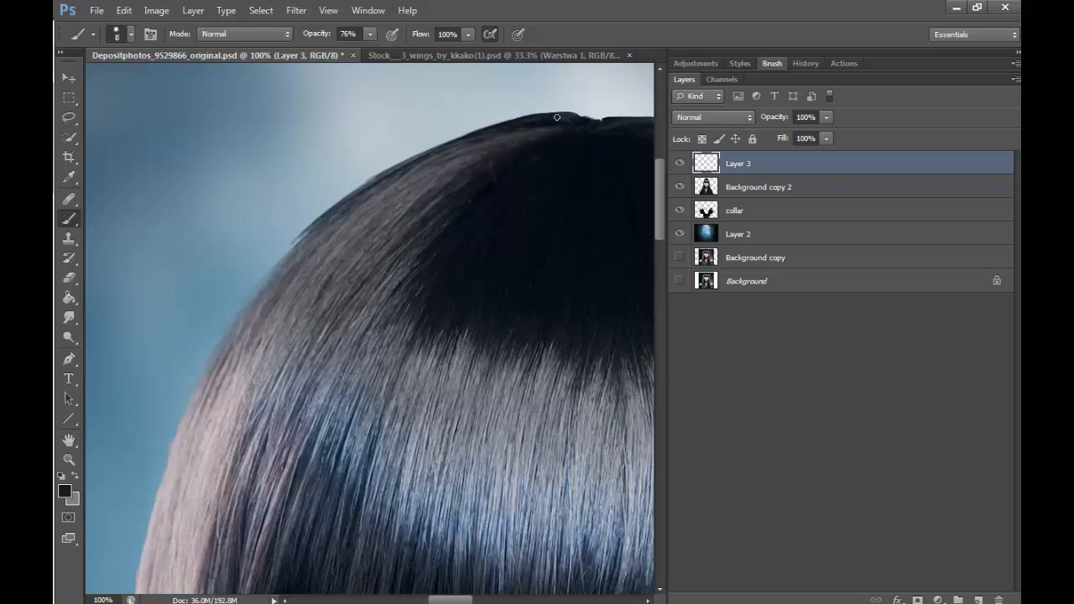
# - Extend the strands down the hair's left edge with an 8 px brush, sampling lighter hair tones on the way down
pyautogui.moveTo(451, 141); pyautogui.dragTo(547, 117)
pyautogui.moveTo(414, 152); pyautogui.dragTo(505, 123)
pyautogui.moveTo(360, 185); pyautogui.dragTo(449, 143)
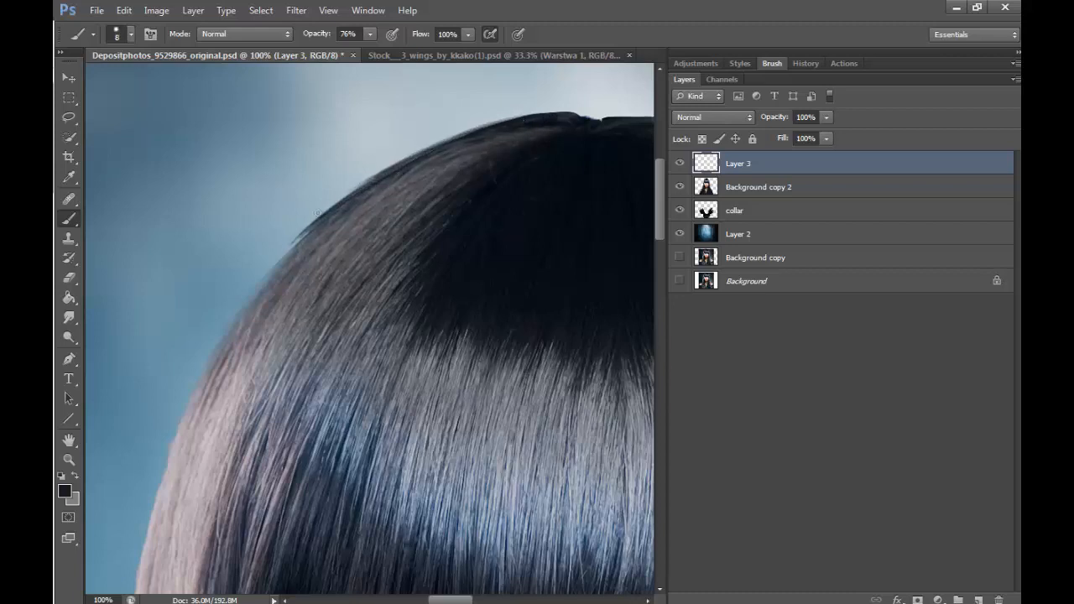
pyautogui.moveTo(255, 277)
pyautogui.mouseDown()
pyautogui.moveTo(309, 230)
pyautogui.moveTo(306, 238)
pyautogui.mouseUp()
pyautogui.keyDown('alt'); pyautogui.click(303, 242); pyautogui.keyUp('alt')
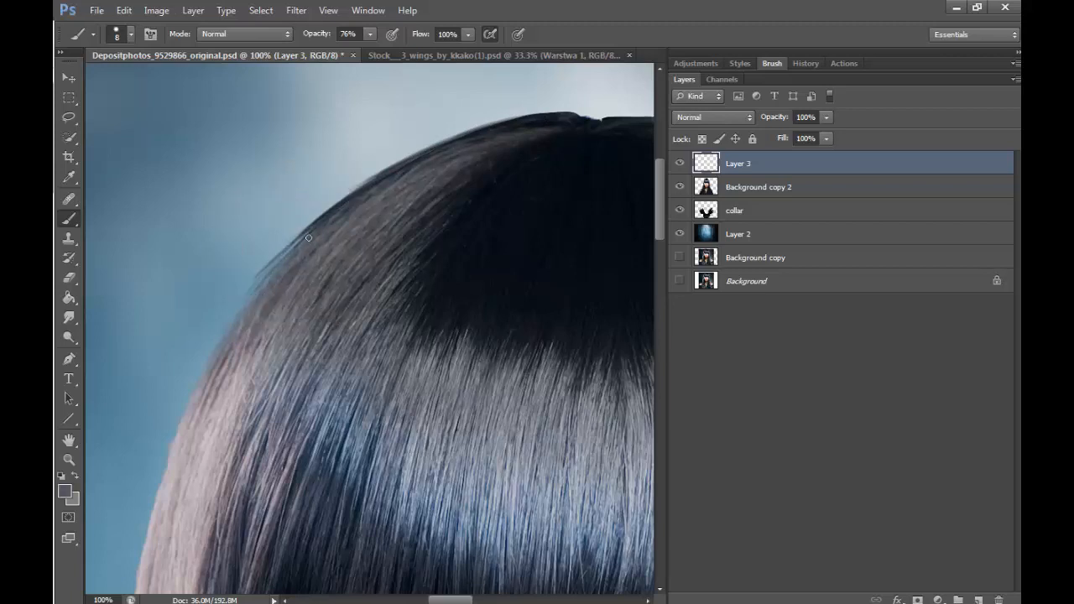
pyautogui.keyDown('alt'); pyautogui.click(279, 282); pyautogui.keyUp('alt')
pyautogui.keyDown('alt'); pyautogui.click(254, 291); pyautogui.keyUp('alt')
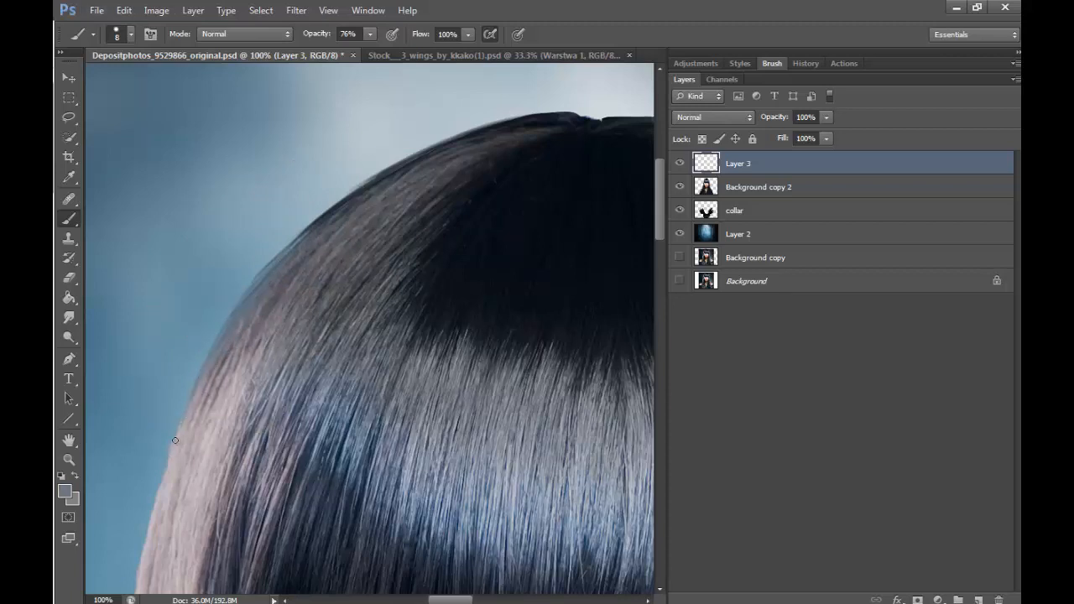
pyautogui.keyDown('alt'); pyautogui.click(191, 420); pyautogui.keyUp('alt')
# - Sample the pale background blue above the head and choose a lighter tint of it as the brush colour
pyautogui.moveTo(450, 599)
pyautogui.mouseDown()
pyautogui.moveTo(464, 599)
pyautogui.moveTo(450, 599)
pyautogui.mouseUp()
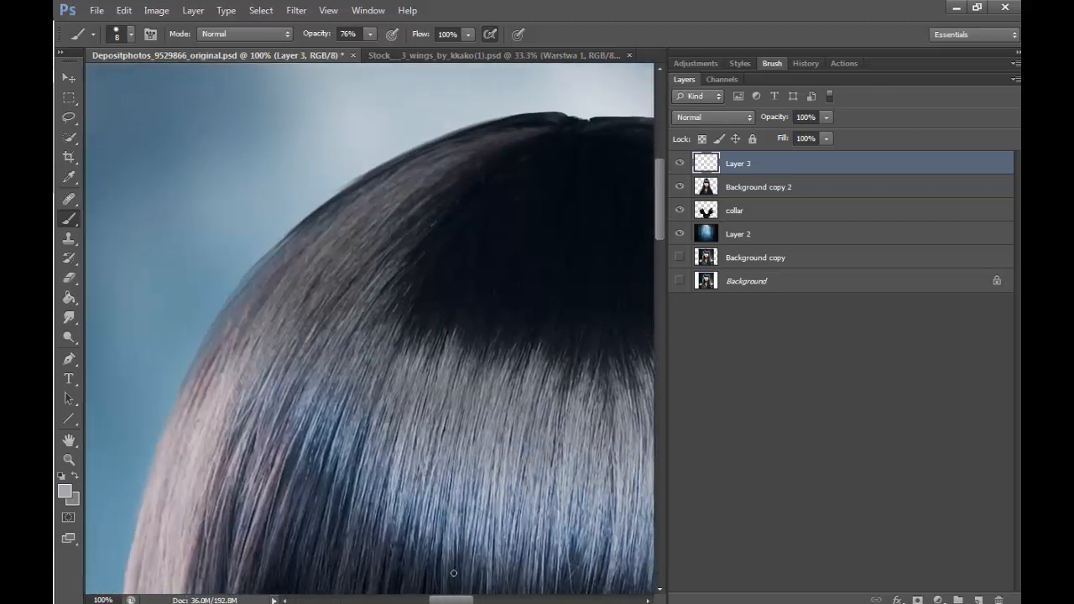
pyautogui.keyDown('alt'); pyautogui.click(365, 132); pyautogui.keyUp('alt')
pyautogui.click(64, 490)
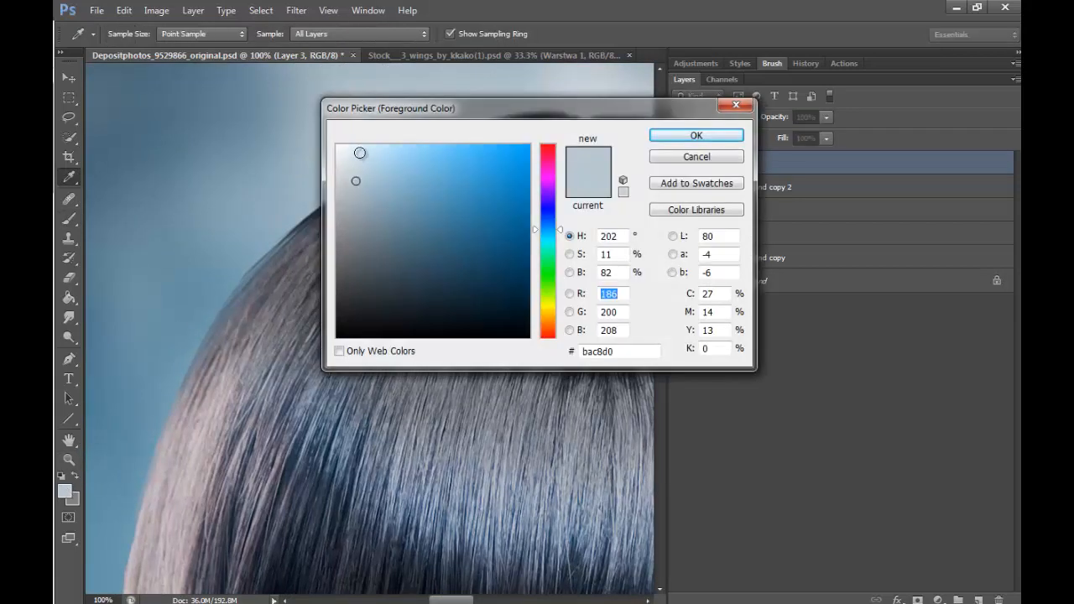
pyautogui.click(356, 158)
pyautogui.click(696, 136)
pyautogui.press('b')
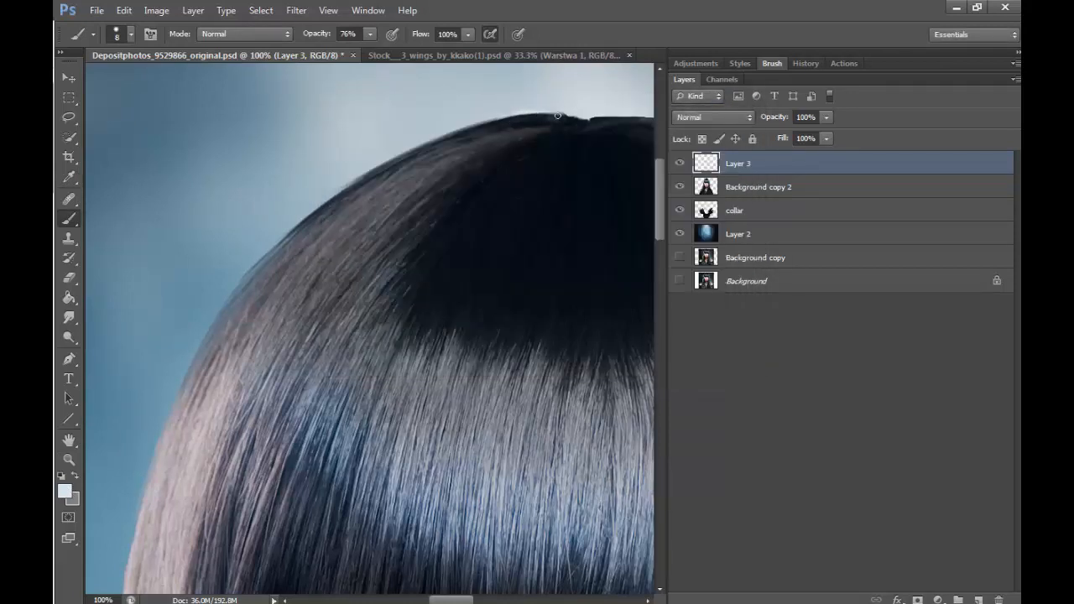
# - Paint pale blue highlight strands along the hair's outer edge from the crown down the left side of the head
pyautogui.moveTo(557, 116); pyautogui.dragTo(412, 151)
pyautogui.moveTo(520, 119); pyautogui.dragTo(394, 164)
pyautogui.moveTo(562, 120)
pyautogui.mouseDown()
pyautogui.moveTo(481, 125)
pyautogui.moveTo(315, 210)
pyautogui.mouseUp()
pyautogui.moveTo(444, 141); pyautogui.dragTo(310, 216)
pyautogui.moveTo(406, 158)
pyautogui.mouseDown()
pyautogui.moveTo(306, 219)
pyautogui.moveTo(233, 299)
pyautogui.mouseUp()
pyautogui.moveTo(287, 233); pyautogui.dragTo(200, 341)
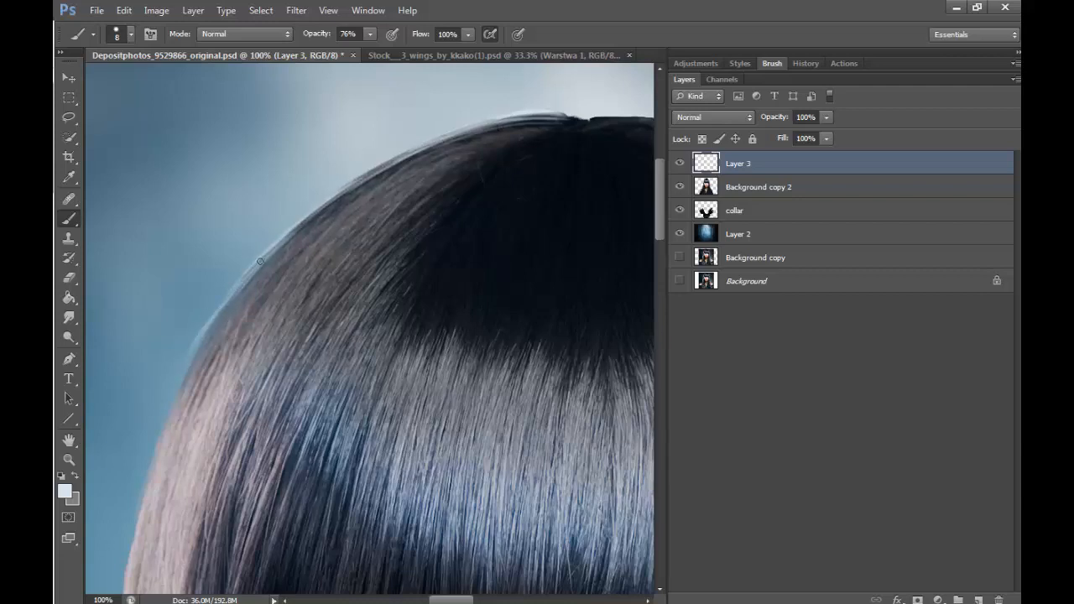
pyautogui.moveTo(239, 285); pyautogui.dragTo(176, 390)
pyautogui.moveTo(267, 261); pyautogui.dragTo(183, 385)
pyautogui.moveTo(239, 294); pyautogui.dragTo(166, 417)
pyautogui.moveTo(192, 358); pyautogui.dragTo(151, 455)
pyautogui.moveTo(185, 378); pyautogui.dragTo(138, 500)
# - Reduce the brush to 6 px and add finer pale strands over the crown and the hair's upper-left curve
pyautogui.press('[')
pyautogui.press('[')
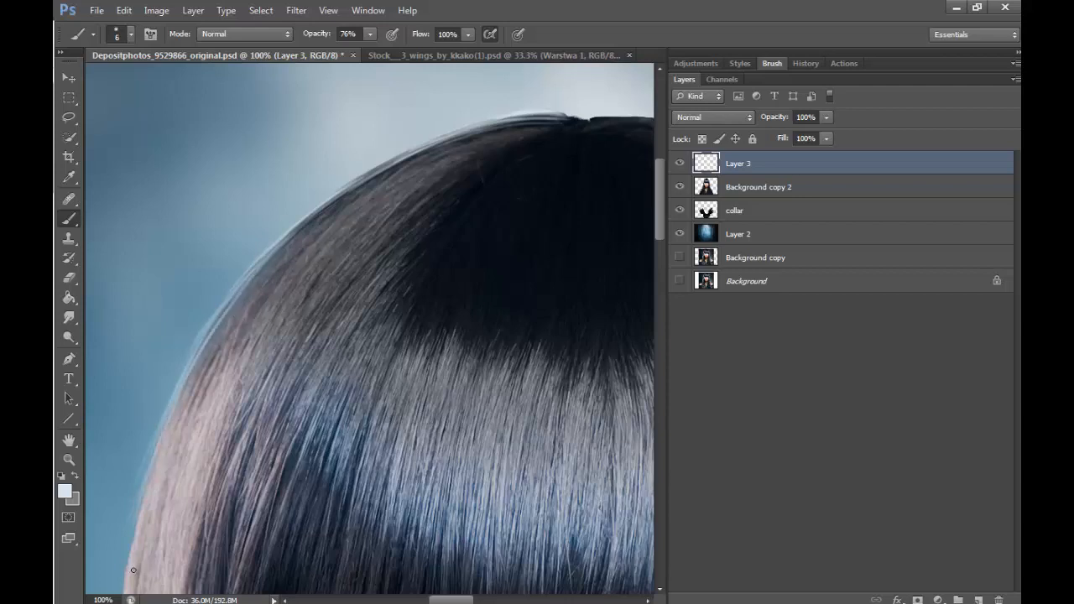
pyautogui.moveTo(392, 154)
pyautogui.mouseDown()
pyautogui.moveTo(327, 196)
pyautogui.moveTo(444, 140)
pyautogui.moveTo(537, 119)
pyautogui.mouseUp()
pyautogui.moveTo(272, 257); pyautogui.dragTo(200, 362)
pyautogui.moveTo(264, 255)
pyautogui.mouseDown()
pyautogui.moveTo(181, 359)
pyautogui.moveTo(153, 417)
pyautogui.mouseUp()
# - Continue the pale highlight strands down the hair's outer edge beside the fringe and the eye
pyautogui.moveTo(659, 219); pyautogui.dragTo(659, 268)
pyautogui.moveTo(453, 599); pyautogui.dragTo(439, 600)
pyautogui.moveTo(334, 84); pyautogui.dragTo(290, 269)
pyautogui.moveTo(318, 131)
pyautogui.mouseDown()
pyautogui.moveTo(260, 526)
pyautogui.moveTo(275, 398)
pyautogui.mouseUp()
pyautogui.moveTo(310, 210); pyautogui.dragTo(263, 513)
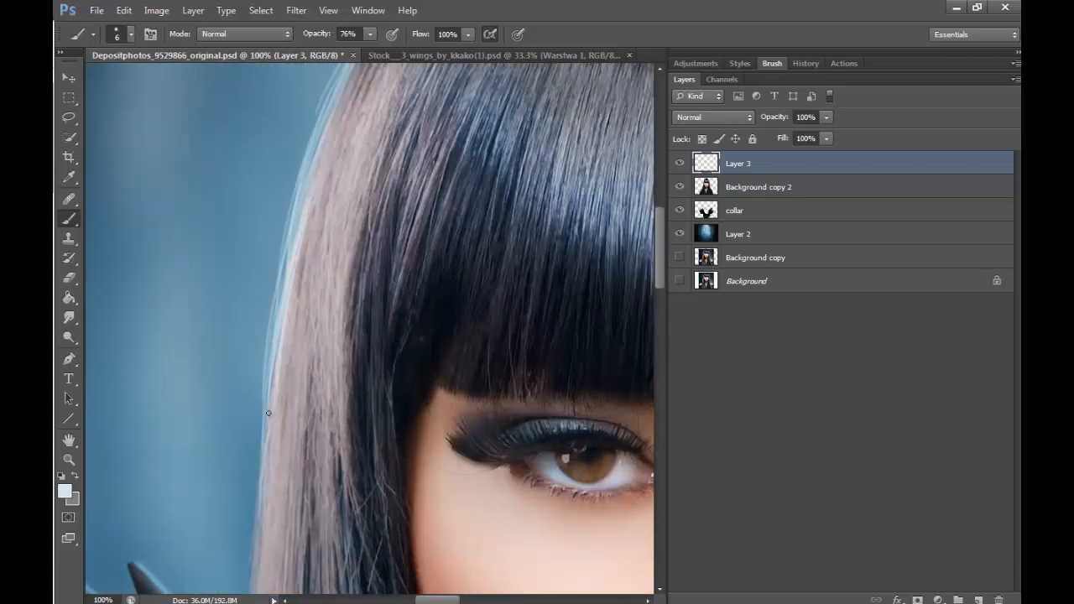
pyautogui.moveTo(274, 384); pyautogui.dragTo(263, 503)
# - Paint pale highlight strands along the hair's edge beside the cheek, down to where it overlaps the feather collar
pyautogui.moveTo(664, 280)
pyautogui.mouseDown()
pyautogui.moveTo(644, 280)
pyautogui.moveTo(646, 320)
pyautogui.mouseUp()
pyautogui.moveTo(270, 145); pyautogui.dragTo(255, 336)
pyautogui.moveTo(270, 191); pyautogui.dragTo(252, 411)
pyautogui.moveTo(273, 247); pyautogui.dragTo(235, 497)
pyautogui.moveTo(645, 246); pyautogui.dragTo(645, 271)
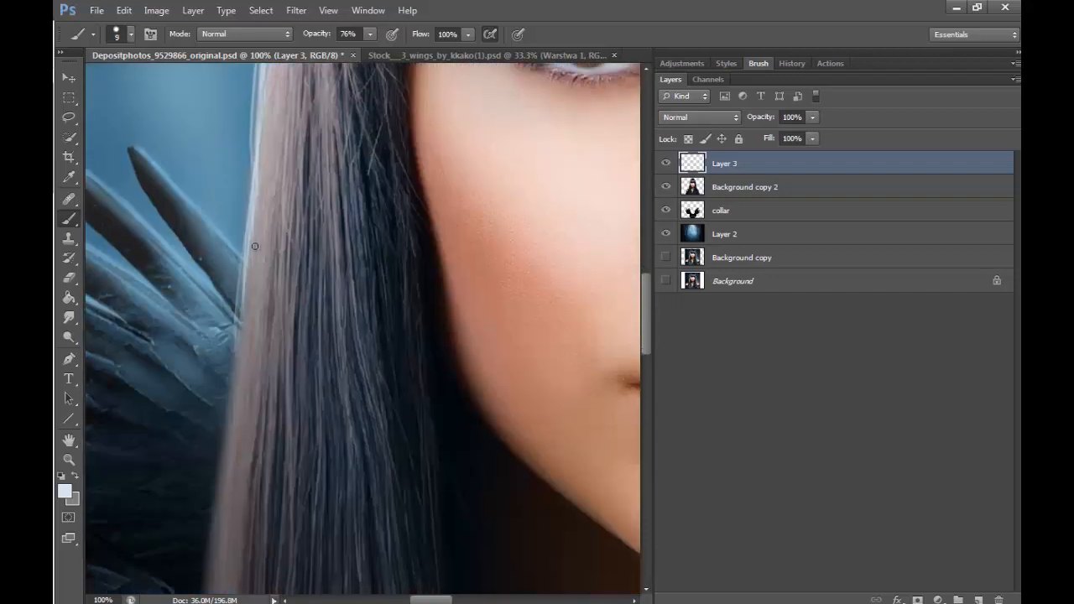
pyautogui.moveTo(229, 367); pyautogui.dragTo(226, 397)
pyautogui.moveTo(240, 299); pyautogui.dragTo(224, 421)
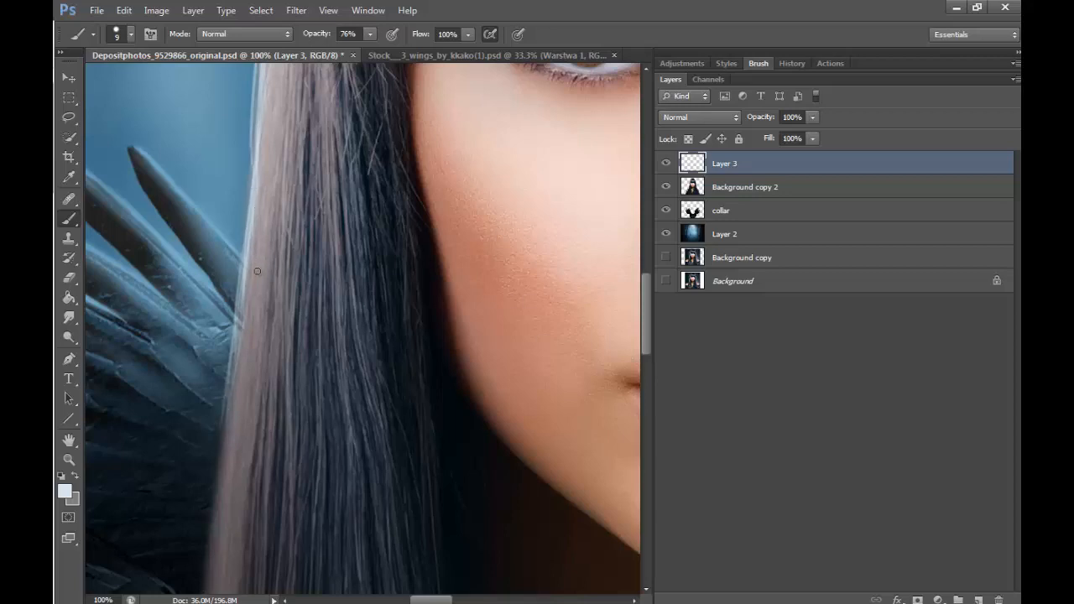
pyautogui.moveTo(238, 349); pyautogui.dragTo(222, 454)
# - Strengthen the rim light with more pale strands beside the fringe and around the crown's left curve
pyautogui.moveTo(646, 331); pyautogui.dragTo(653, 306)
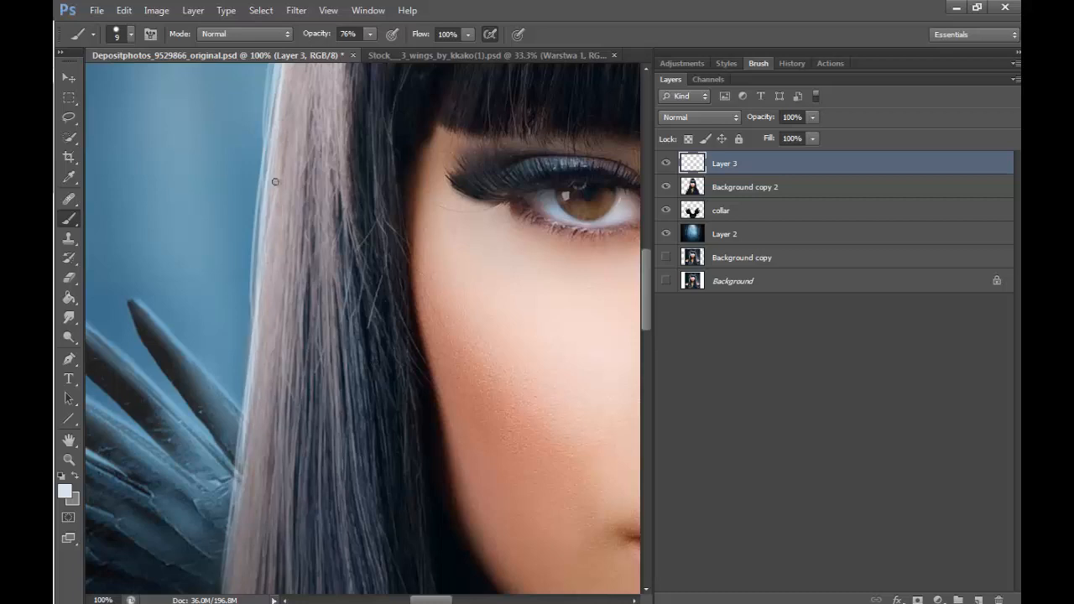
pyautogui.moveTo(645, 309); pyautogui.dragTo(650, 264)
pyautogui.moveTo(315, 177)
pyautogui.mouseDown()
pyautogui.moveTo(281, 344)
pyautogui.moveTo(300, 255)
pyautogui.mouseUp()
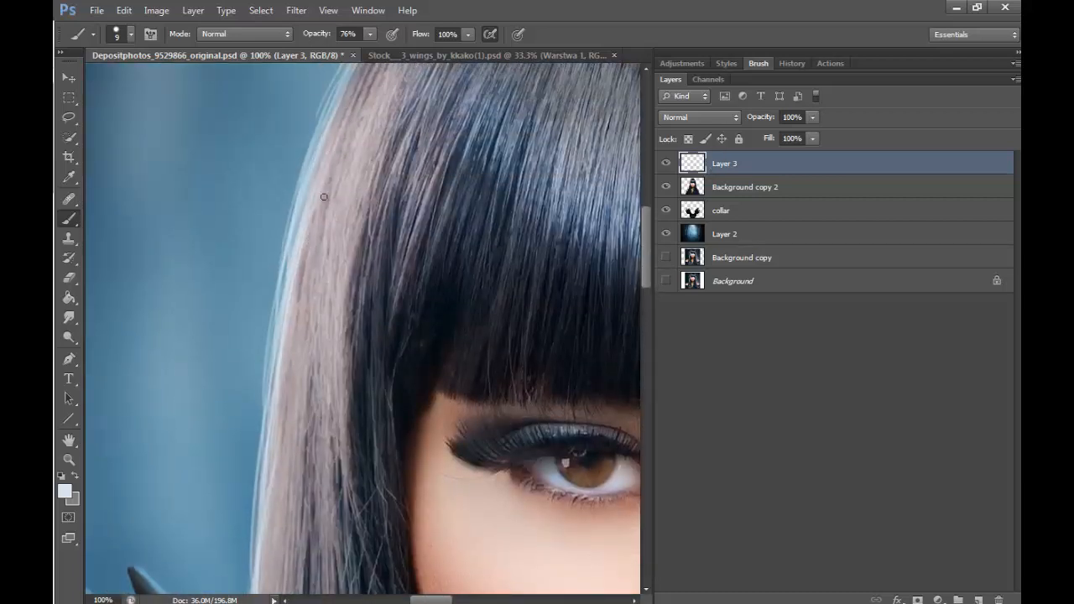
pyautogui.moveTo(645, 262); pyautogui.dragTo(662, 220)
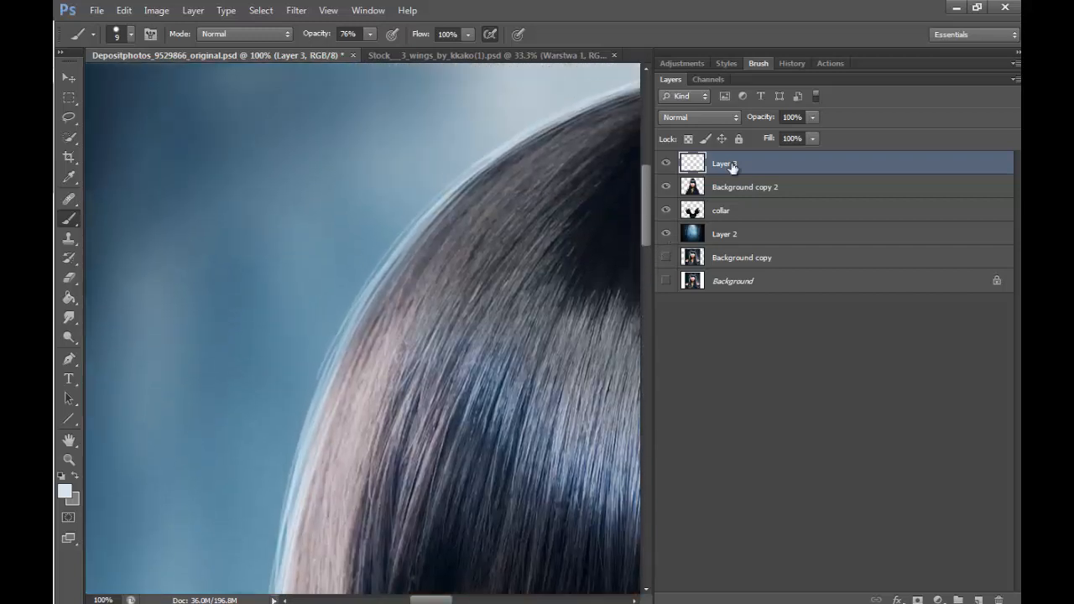
pyautogui.moveTo(597, 108); pyautogui.dragTo(446, 210)
pyautogui.moveTo(596, 113)
pyautogui.mouseDown()
pyautogui.moveTo(403, 270)
pyautogui.moveTo(372, 309)
pyautogui.mouseUp()
pyautogui.moveTo(508, 151)
pyautogui.mouseDown()
pyautogui.moveTo(390, 272)
pyautogui.moveTo(307, 406)
pyautogui.mouseUp()
pyautogui.moveTo(388, 270); pyautogui.dragTo(292, 458)
pyautogui.press('z')
pyautogui.keyDown('alt'); pyautogui.click(489, 257); pyautogui.keyUp('alt')
pyautogui.keyDown('alt'); pyautogui.click(489, 257); pyautogui.keyUp('alt')
pyautogui.keyDown('alt'); pyautogui.click(489, 256); pyautogui.keyUp('alt')
pyautogui.keyDown('alt'); pyautogui.click(489, 256); pyautogui.keyUp('alt')
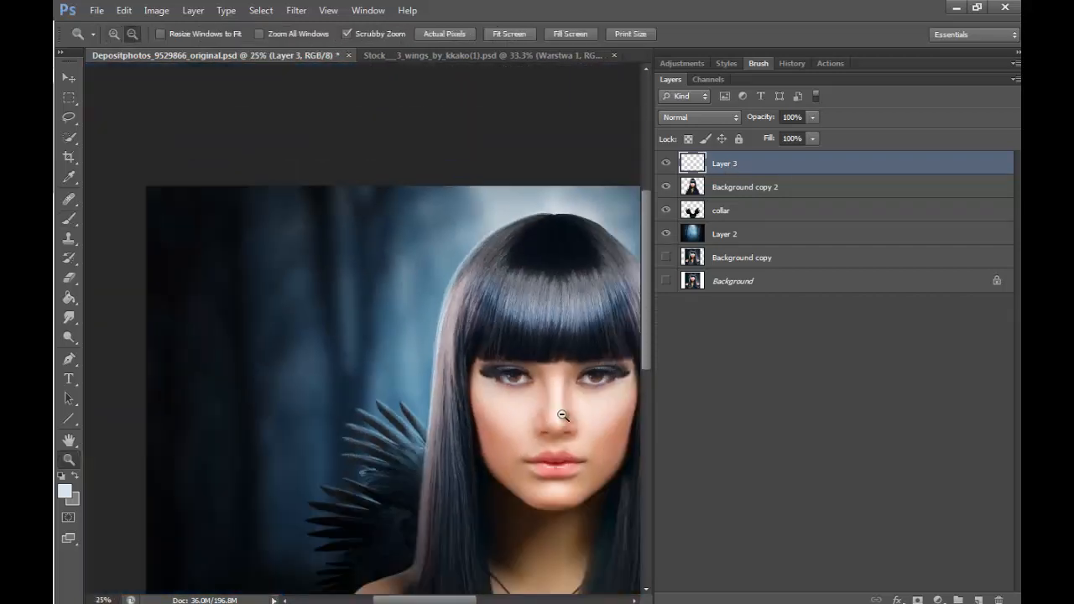
pyautogui.keyDown('alt'); pyautogui.click(565, 416); pyautogui.keyUp('alt')
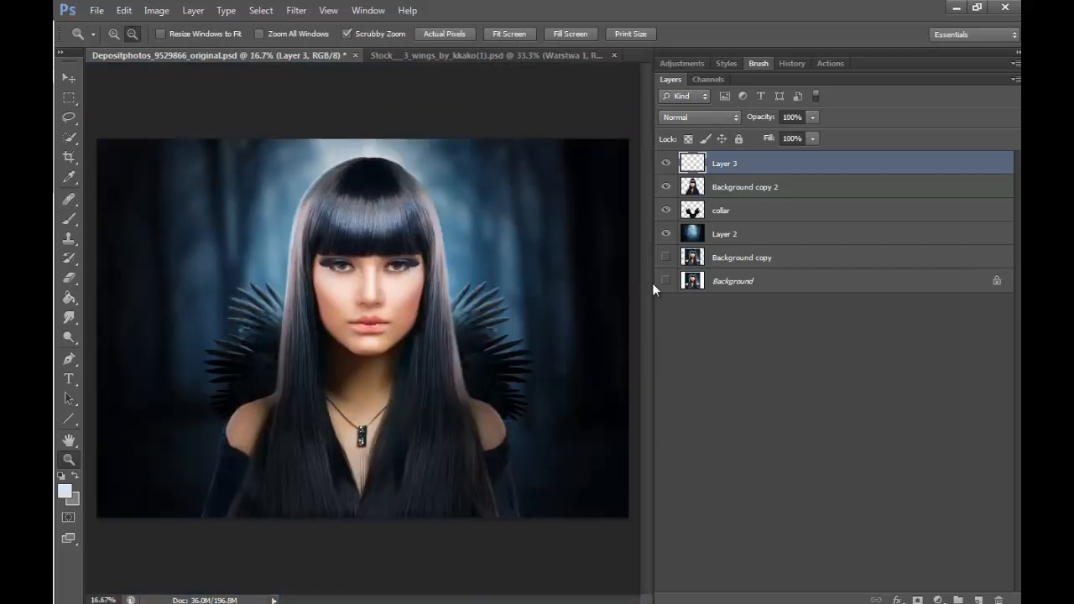
# - Add a new layer above the hair highlights layer and activate the Brush tool for work on the face
pyautogui.click(448, 211)
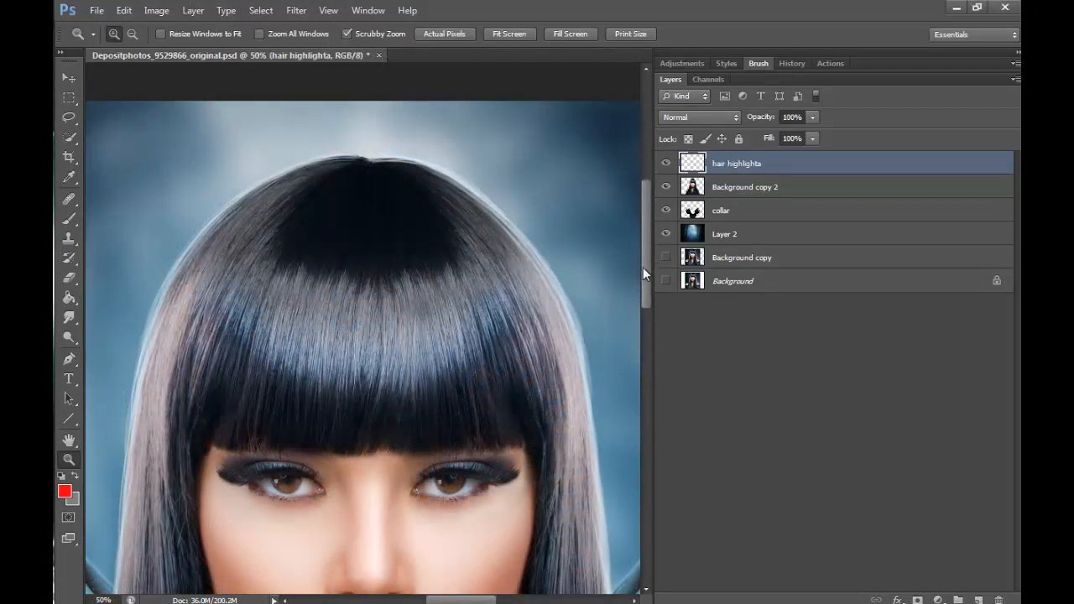
pyautogui.moveTo(642, 267); pyautogui.dragTo(645, 297)
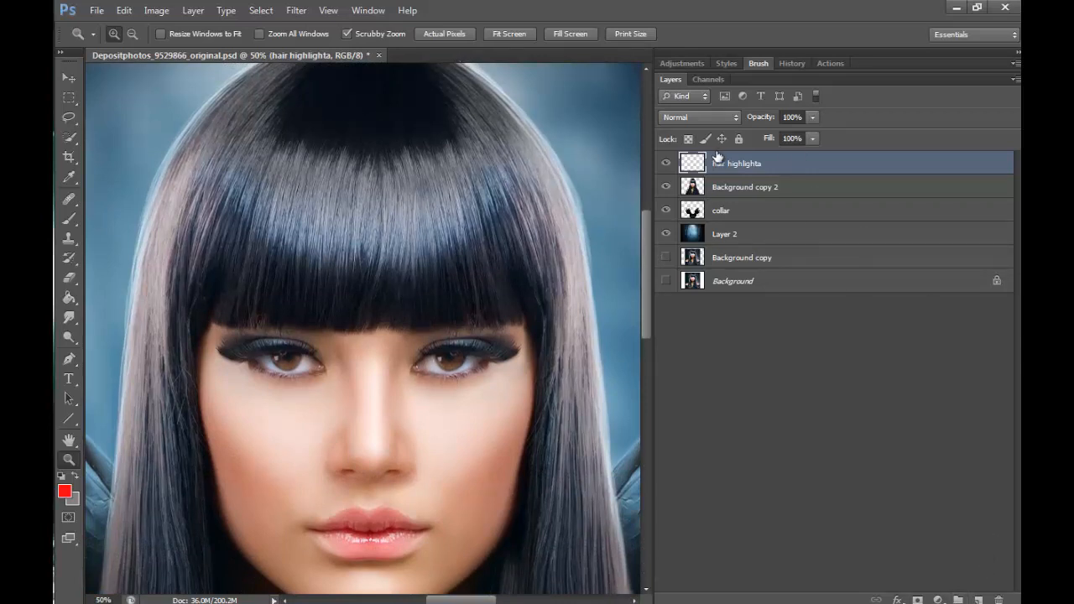
pyautogui.click(978, 598)
pyautogui.press('b')
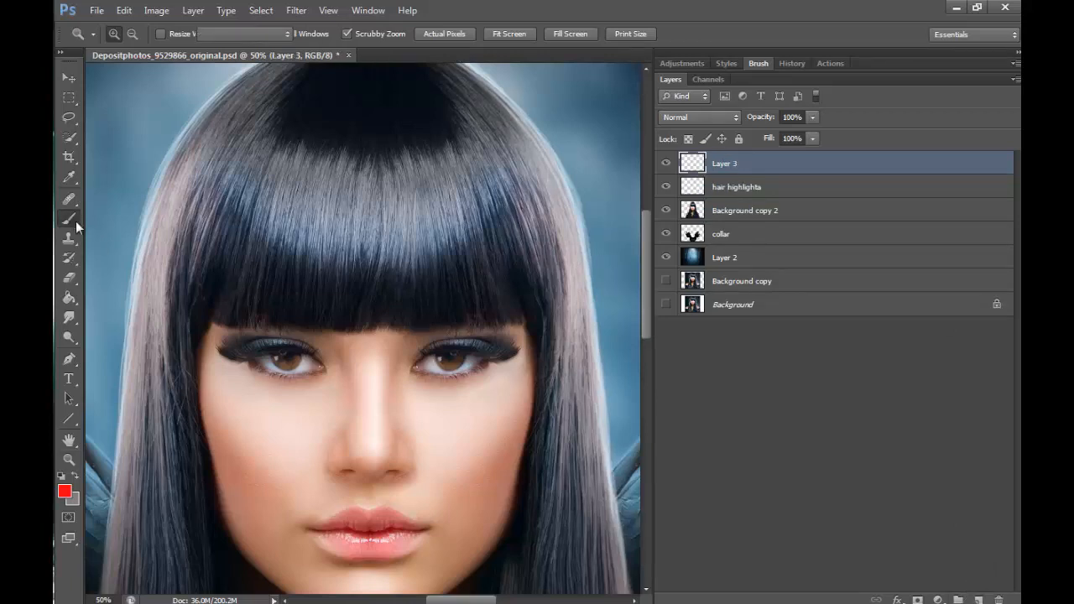
# - Set up a soft round brush of about 277 px with 0% hardness and 50% opacity, with airbrush build-up enabled
pyautogui.click(131, 36)
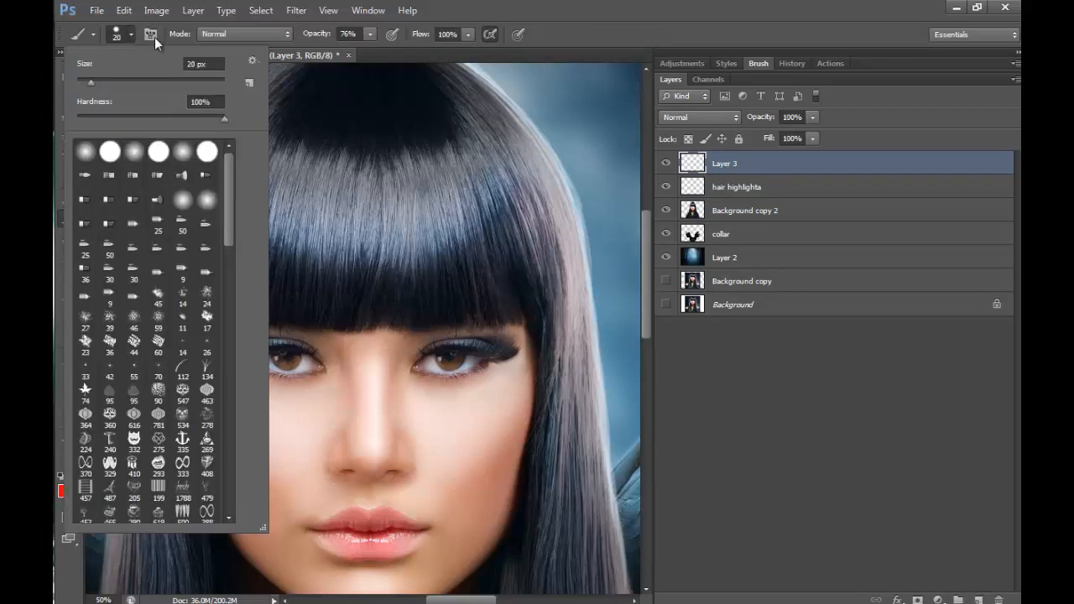
pyautogui.click(201, 82)
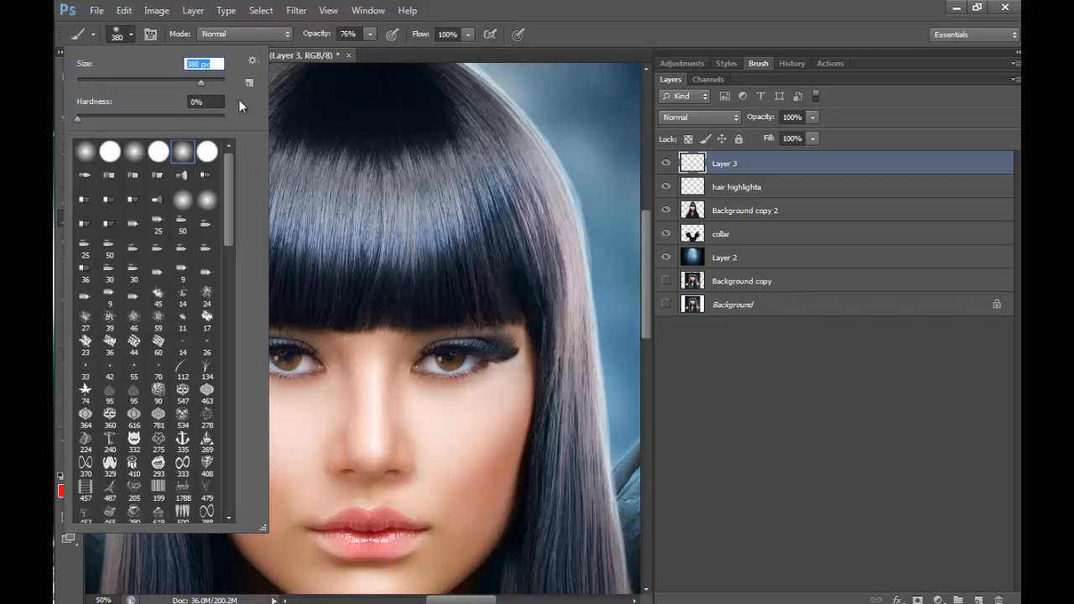
pyautogui.click(369, 34)
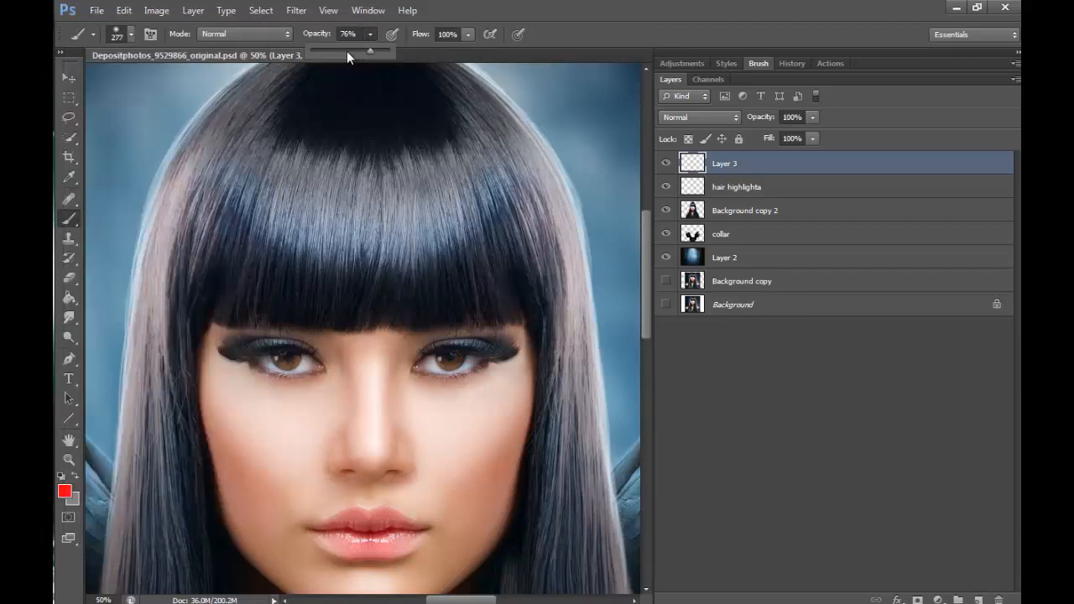
pyautogui.moveTo(348, 50); pyautogui.dragTo(351, 51)
pyautogui.click(494, 34)
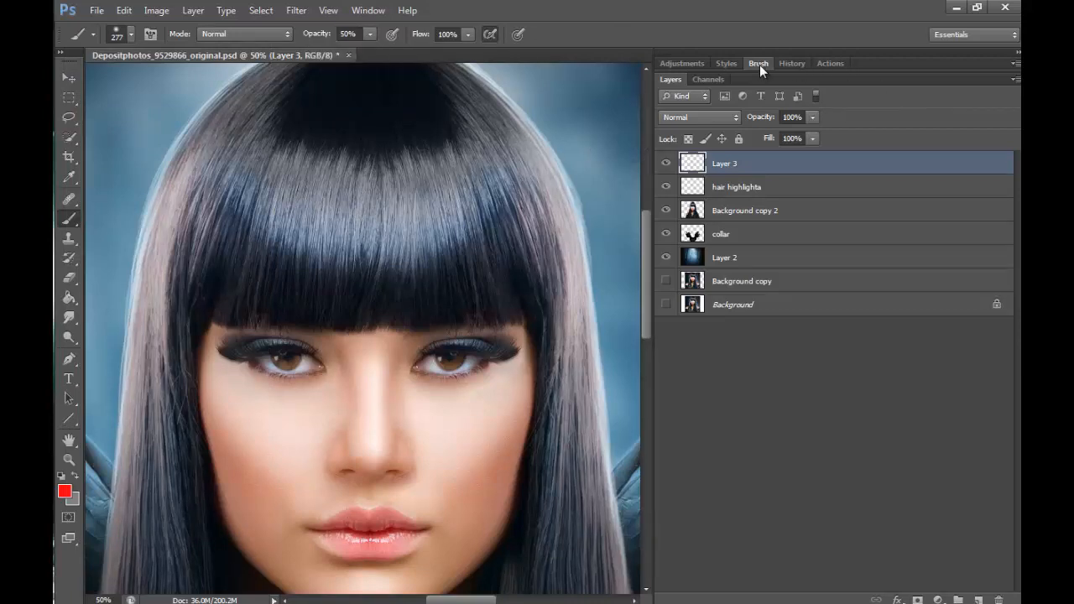
# - Enable the brush's Transfer dynamics with the opacity jitter controlled by Pen Pressure
pyautogui.click(758, 65)
pyautogui.click(703, 197)
pyautogui.click(853, 115)
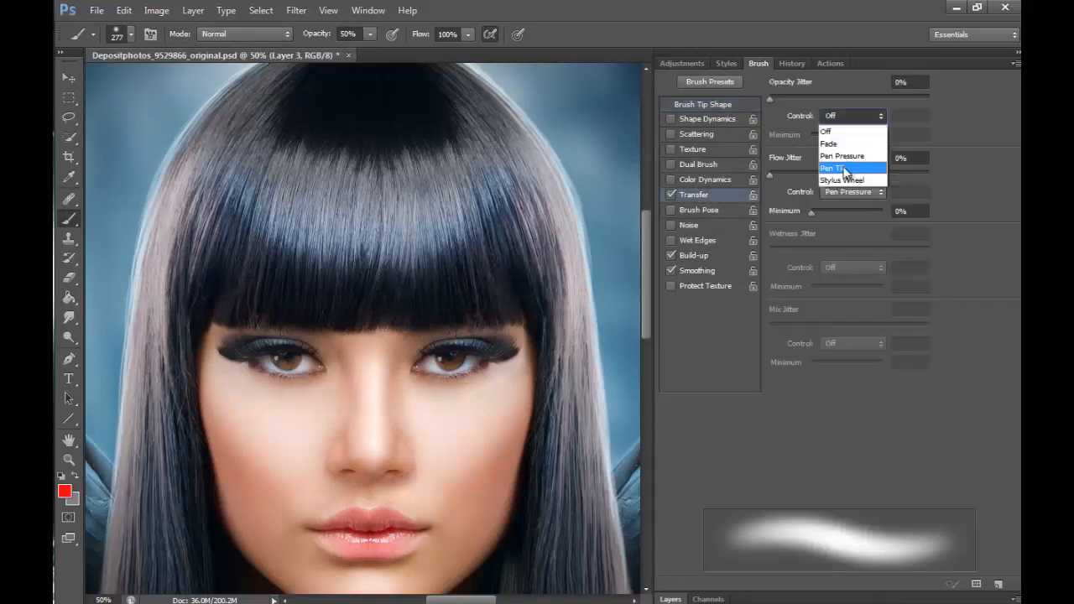
pyautogui.click(849, 152)
pyautogui.click(670, 598)
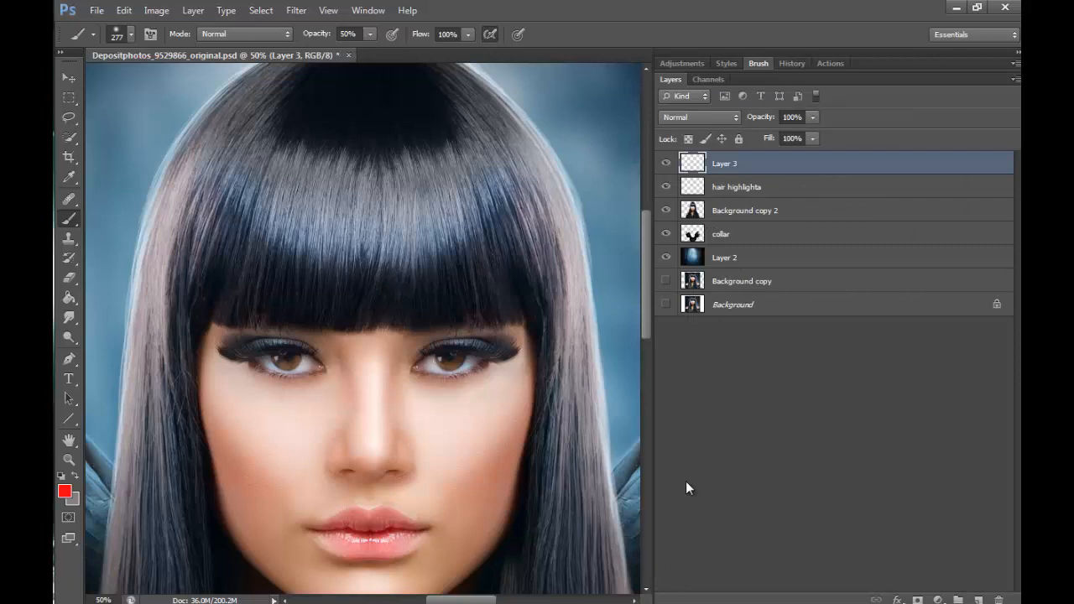
# - Paint over the shiny band of the fringe with dark colour sampled from the crown, set the layer to Soft Light and compare before and after
pyautogui.keyDown('alt'); pyautogui.click(363, 100); pyautogui.keyUp('alt')
pyautogui.moveTo(312, 156)
pyautogui.mouseDown()
pyautogui.moveTo(288, 172)
pyautogui.moveTo(282, 226)
pyautogui.moveTo(376, 175)
pyautogui.moveTo(448, 170)
pyautogui.moveTo(277, 139)
pyautogui.moveTo(338, 192)
pyautogui.moveTo(439, 165)
pyautogui.moveTo(592, 198)
pyautogui.mouseUp()
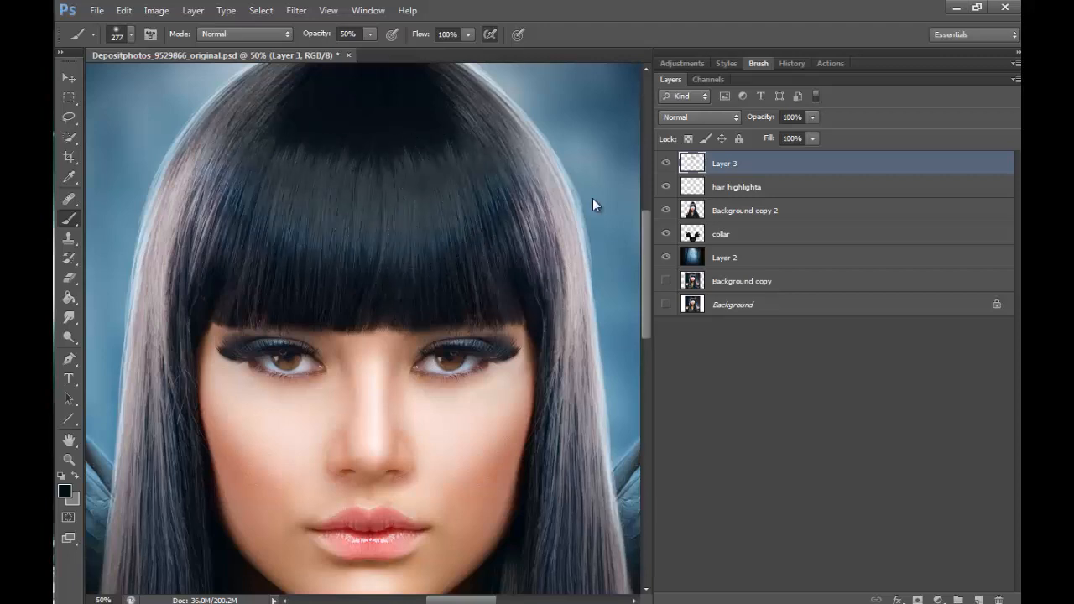
pyautogui.click(728, 117)
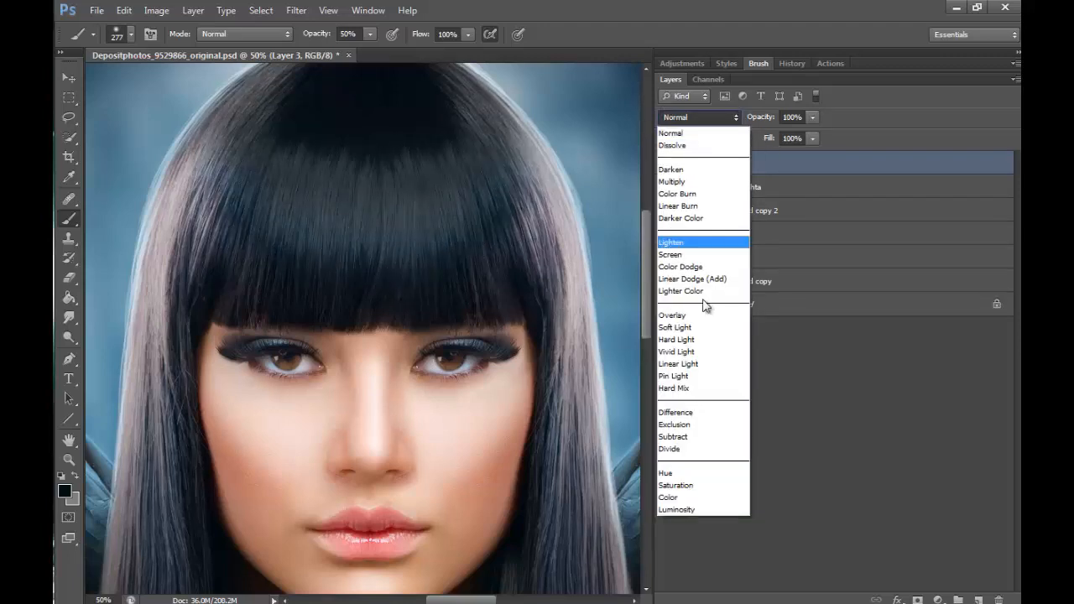
pyautogui.click(706, 338)
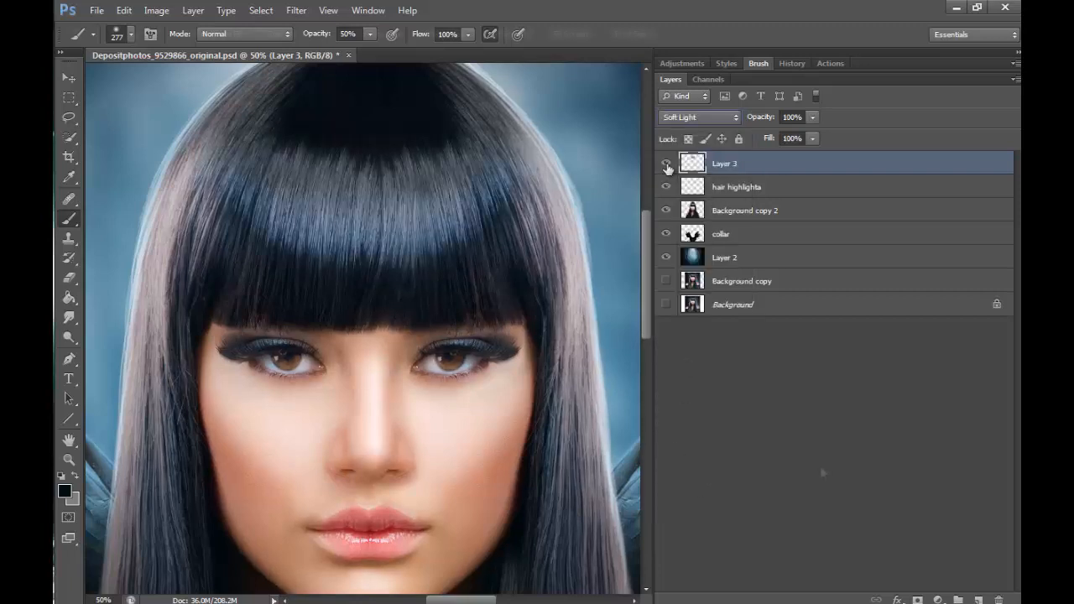
pyautogui.click(666, 164)
pyautogui.click(666, 164)
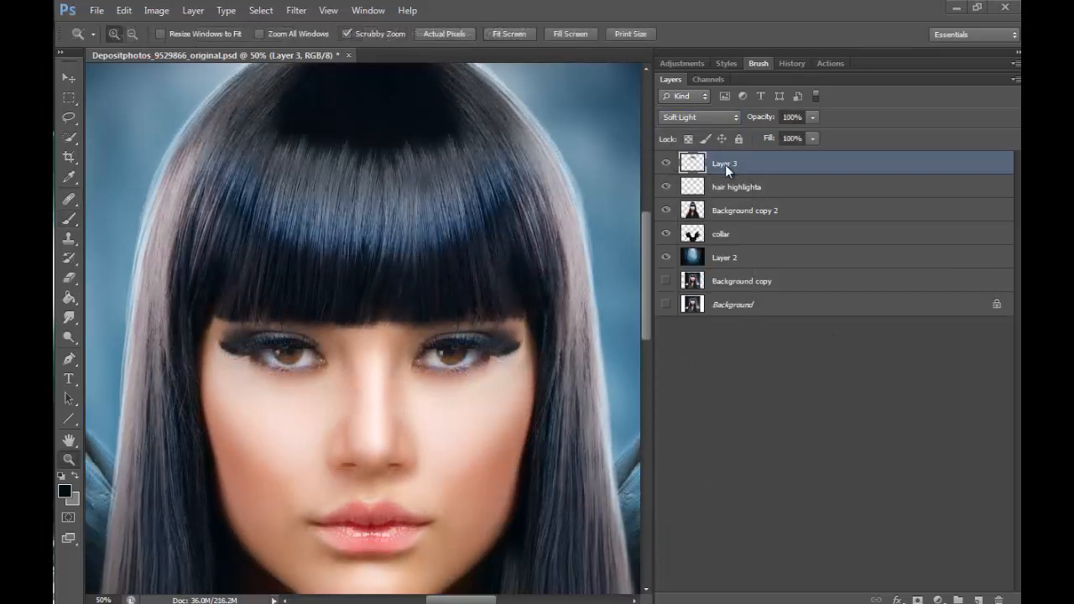
# - Rename the new shading layer to "hair shadows"
pyautogui.doubleClick(725, 164)
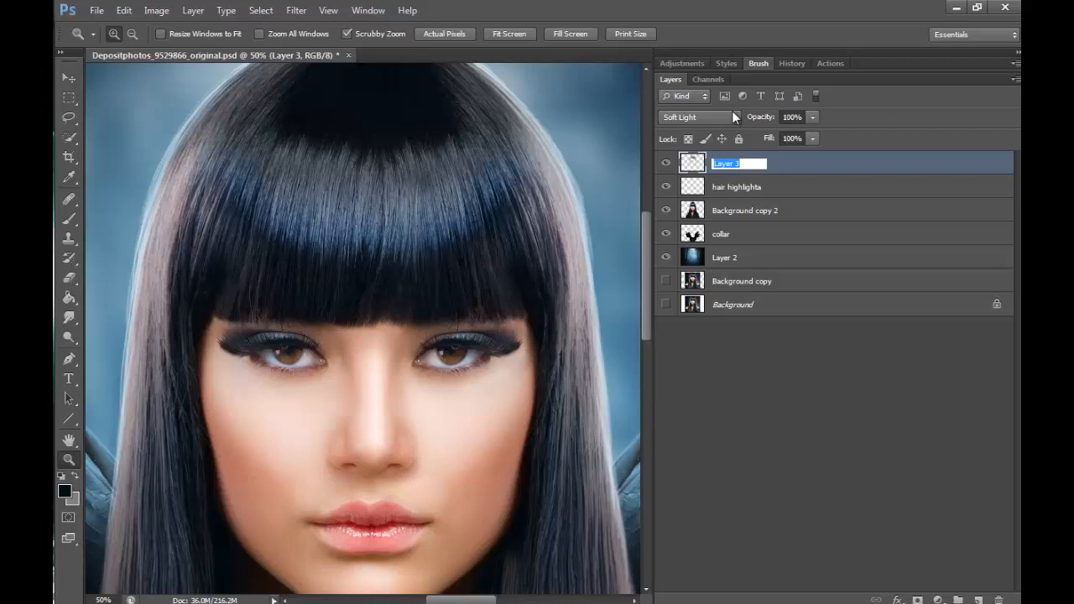
pyautogui.write('hair shadows')
pyautogui.press('Return')
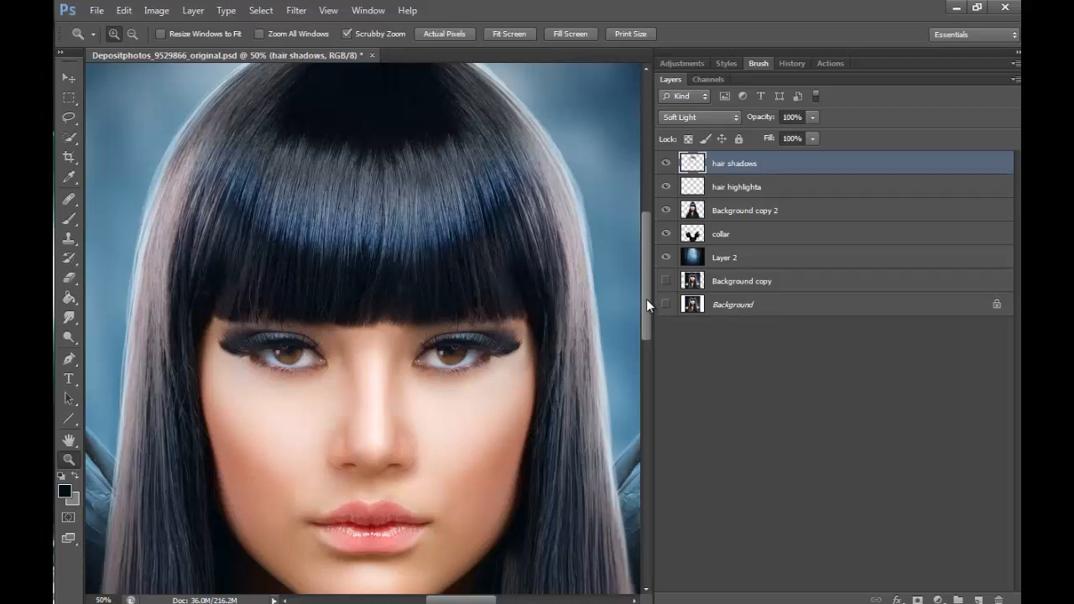
# - Add a new layer above hair shadows and set up a hard round brush at 22 px with airbrush build-up enabled
pyautogui.moveTo(646, 299); pyautogui.dragTo(597, 341)
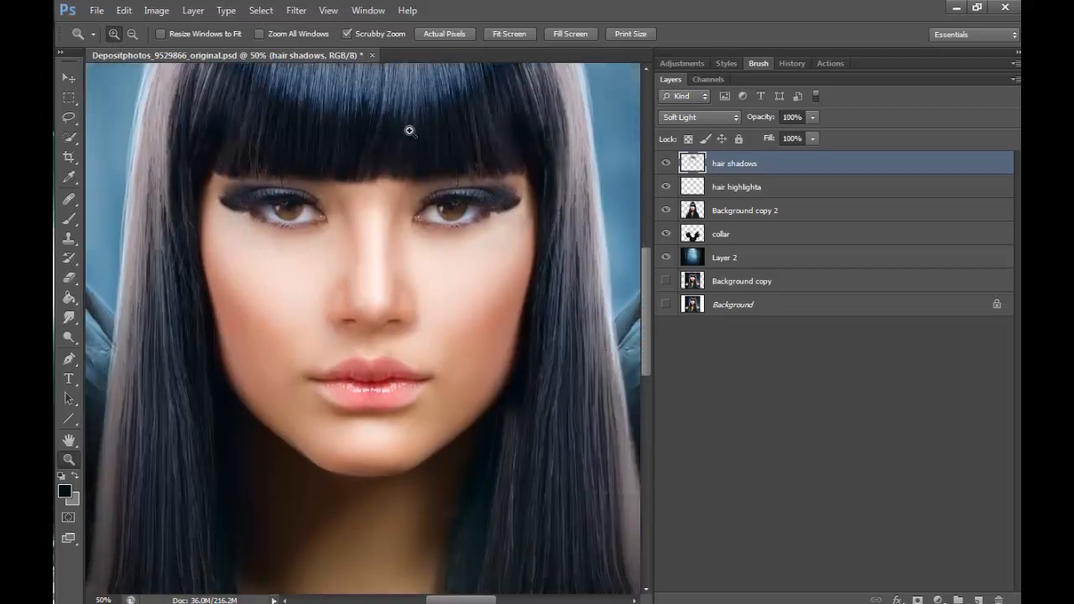
pyautogui.click(489, 258)
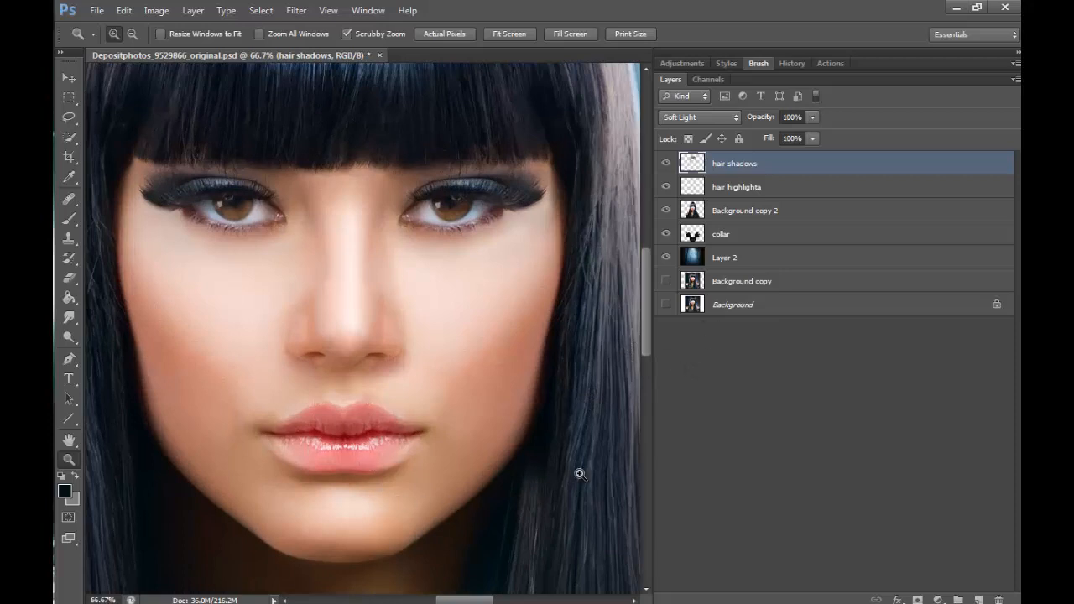
pyautogui.click(325, 476)
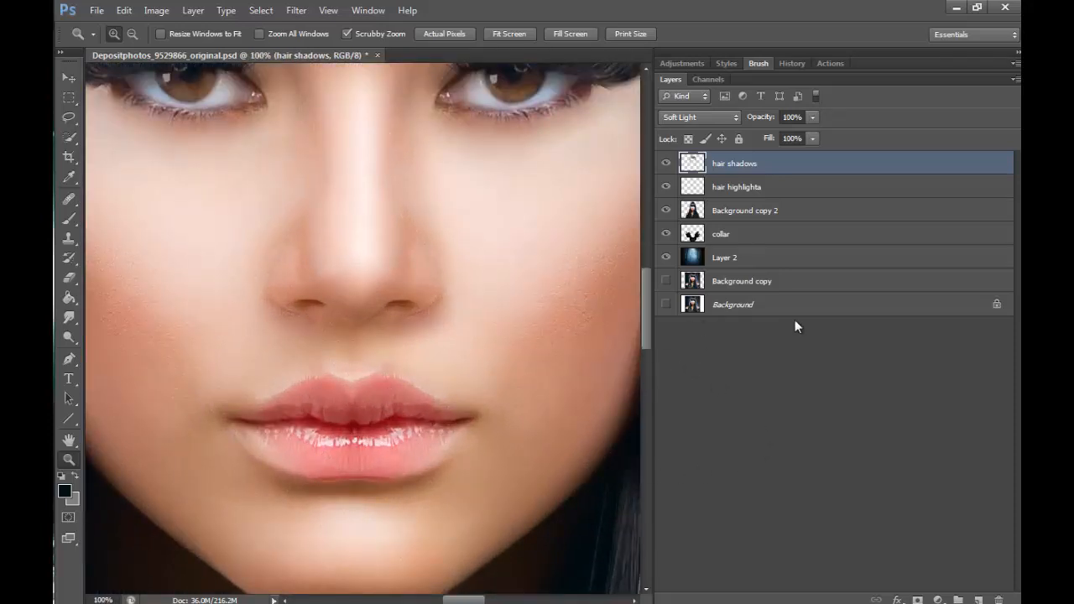
pyautogui.click(978, 599)
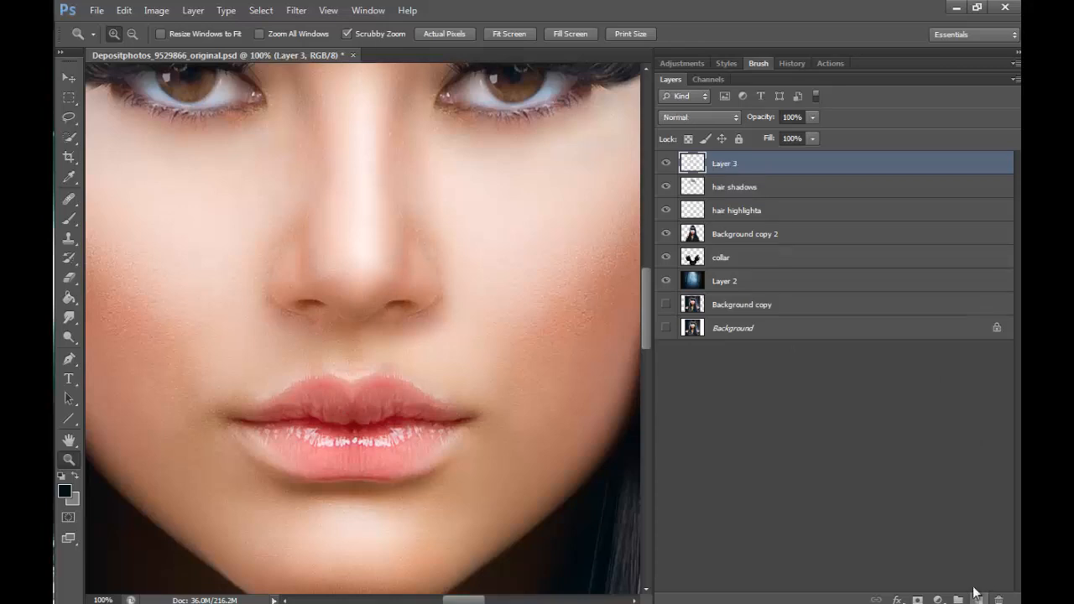
pyautogui.click(69, 219)
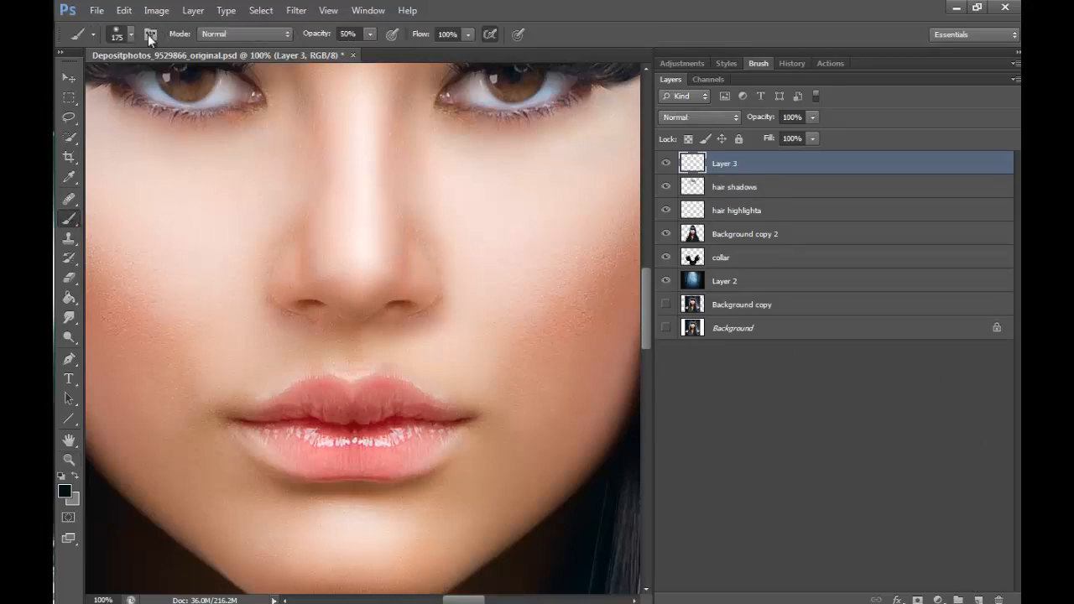
pyautogui.click(130, 35)
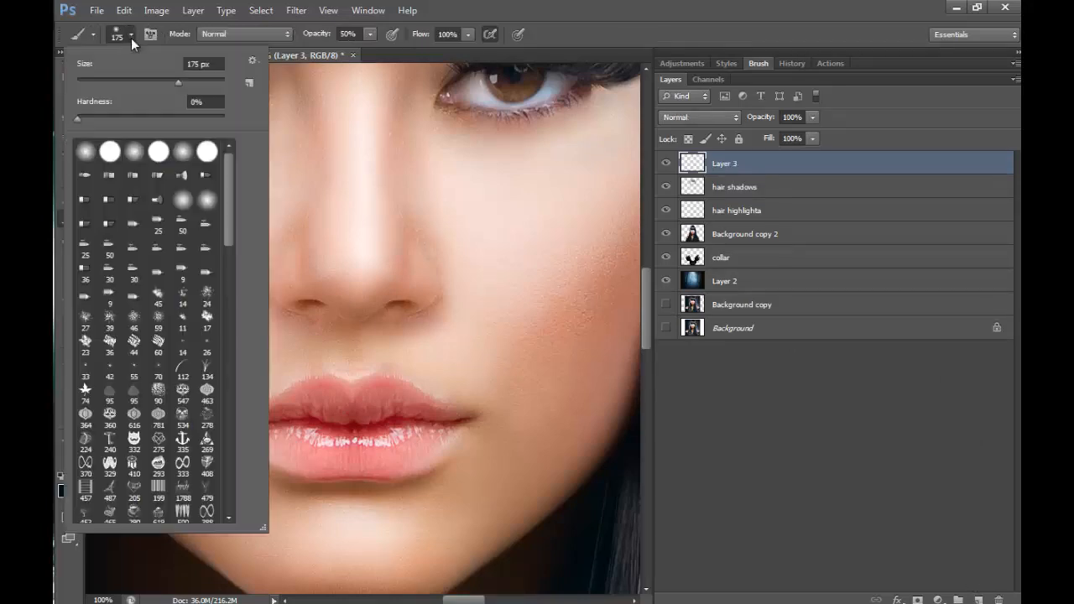
pyautogui.click(92, 80)
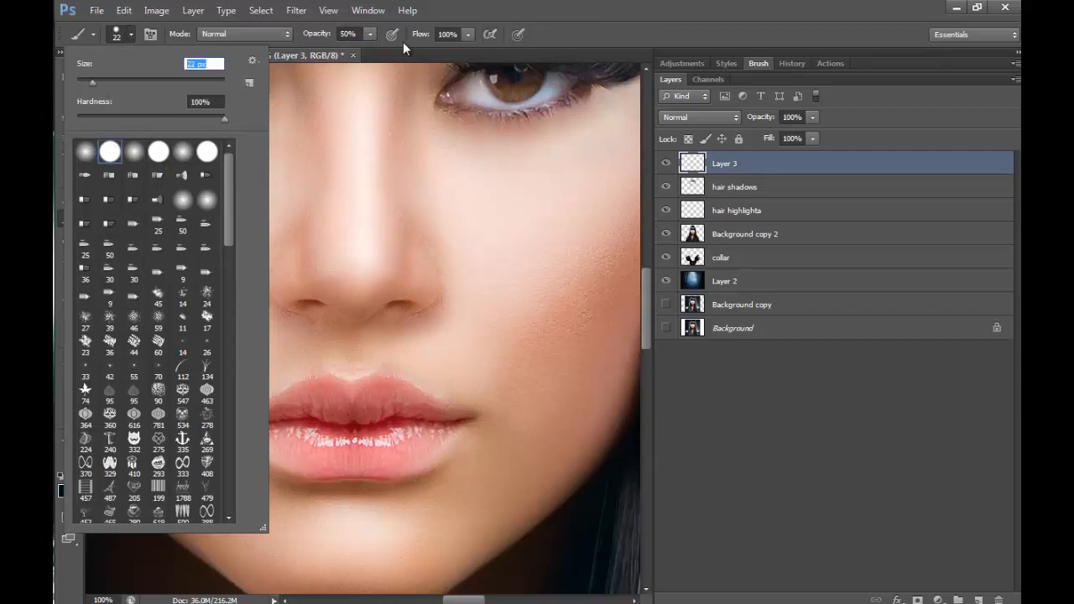
pyautogui.click(493, 35)
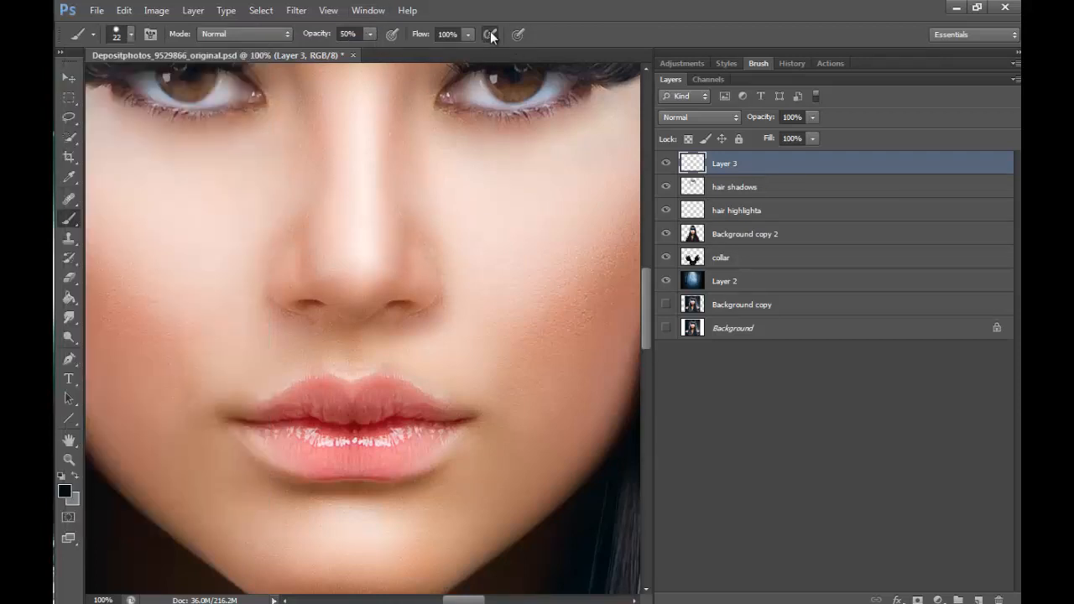
# - Enable Shape Dynamics and Transfer for the hard brush so its strokes taper and fade at the ends
pyautogui.click(758, 64)
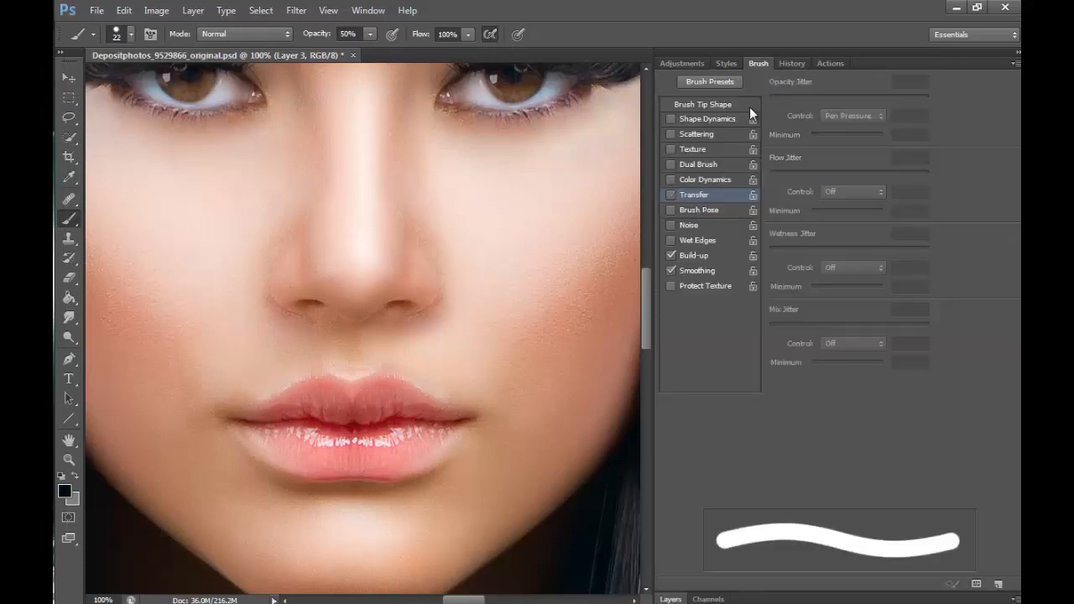
pyautogui.click(708, 119)
pyautogui.click(696, 195)
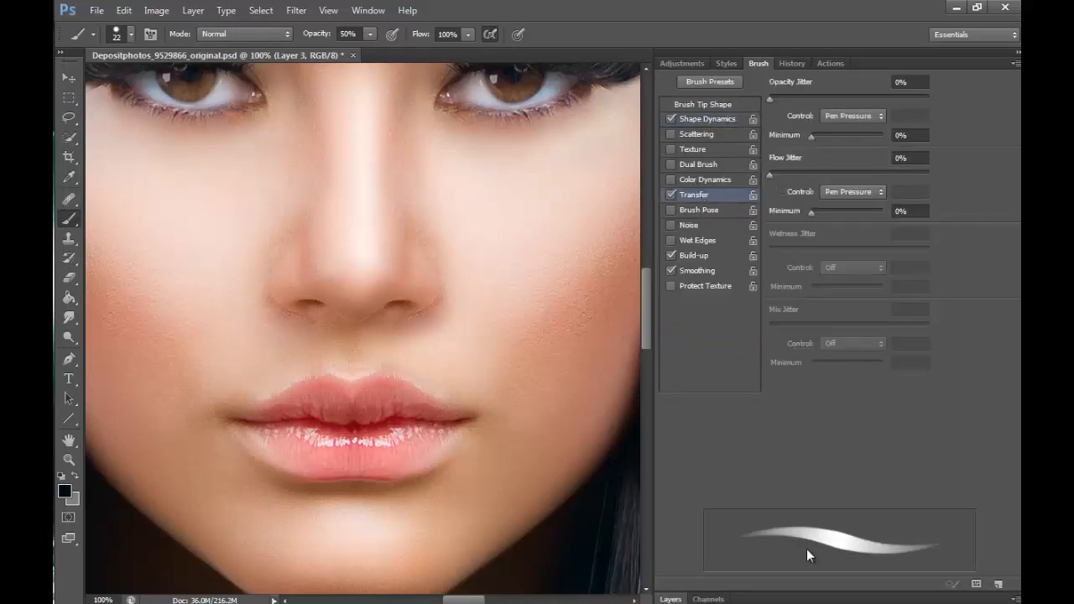
pyautogui.click(670, 599)
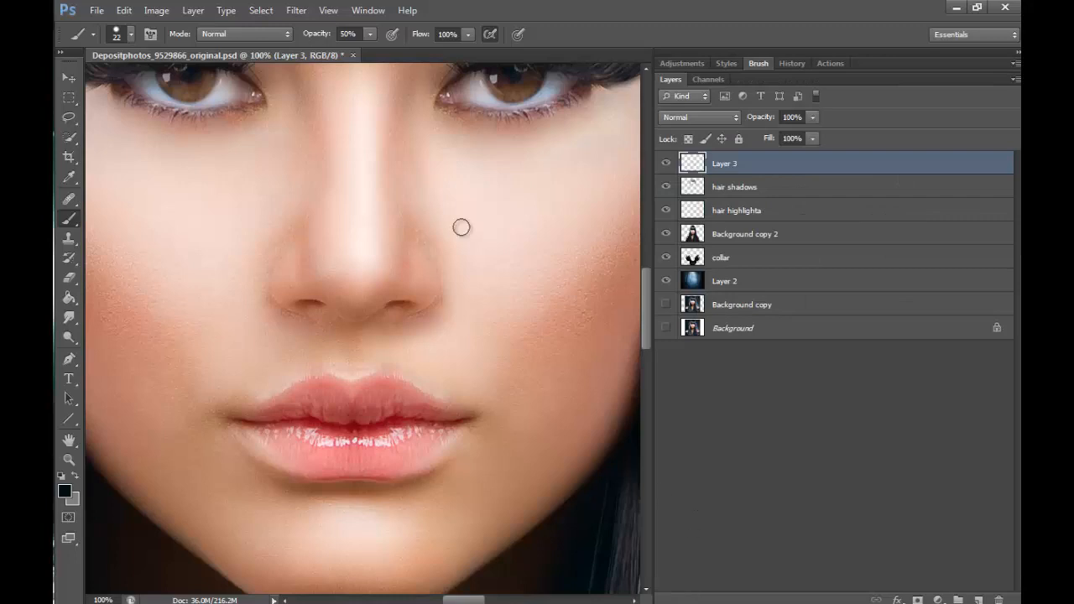
# - Trace the upper lip's edge from corner to corner with a thin dark line using a 4 px brush
pyautogui.click(69, 459)
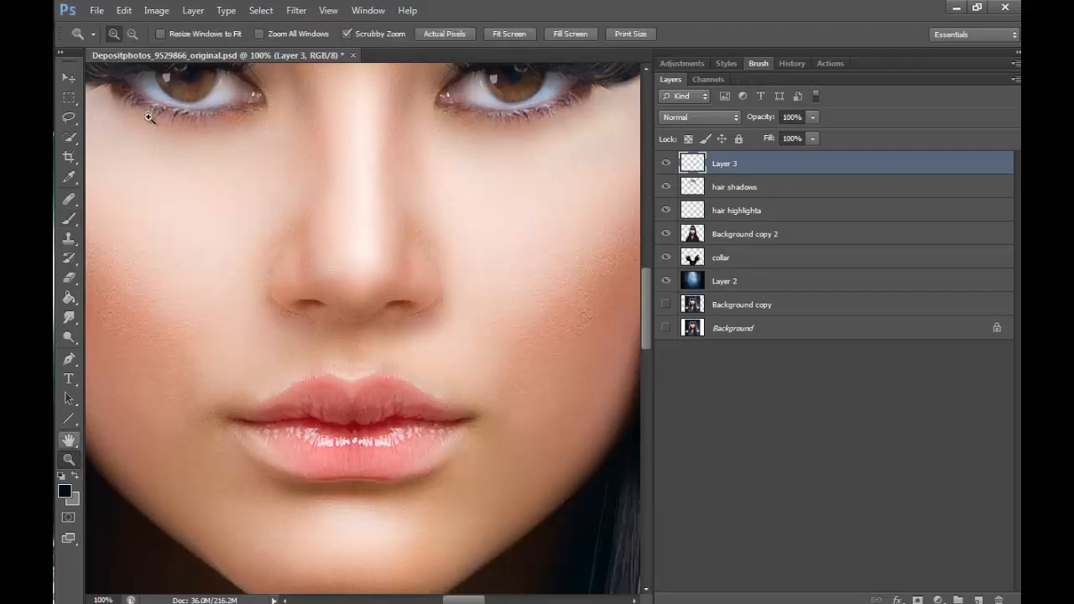
pyautogui.moveTo(258, 431); pyautogui.dragTo(450, 371)
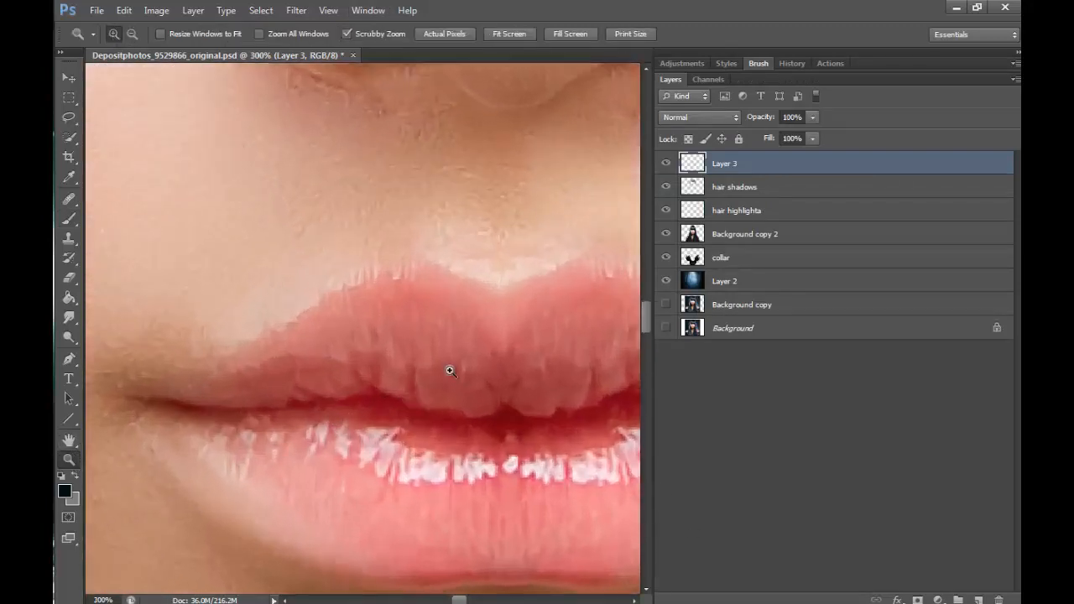
pyautogui.click(69, 219)
pyautogui.press('[')
pyautogui.press('[')
pyautogui.press('[')
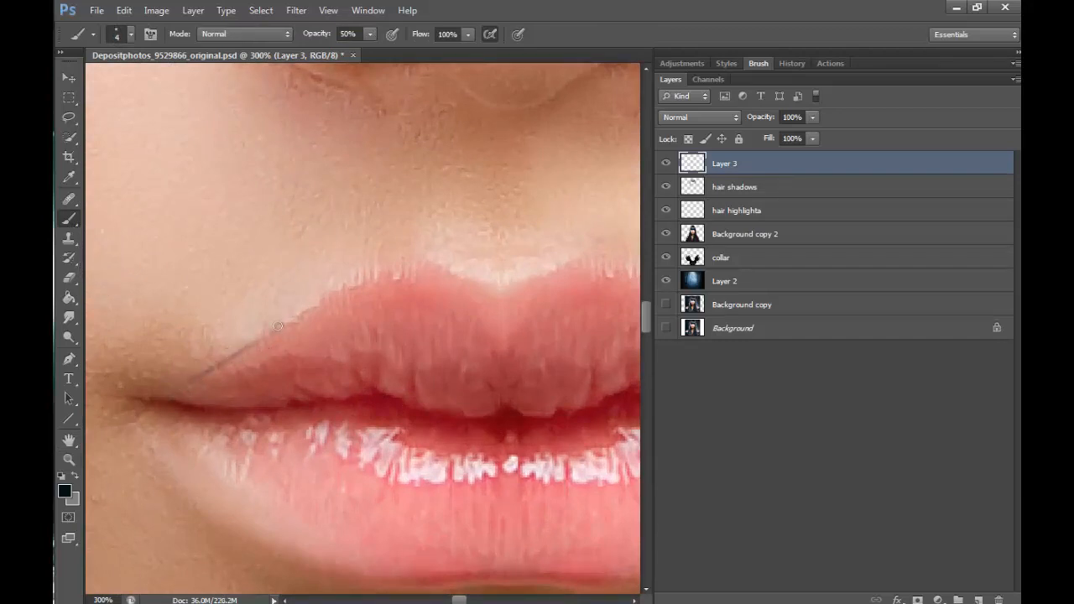
pyautogui.moveTo(335, 298); pyautogui.dragTo(411, 263)
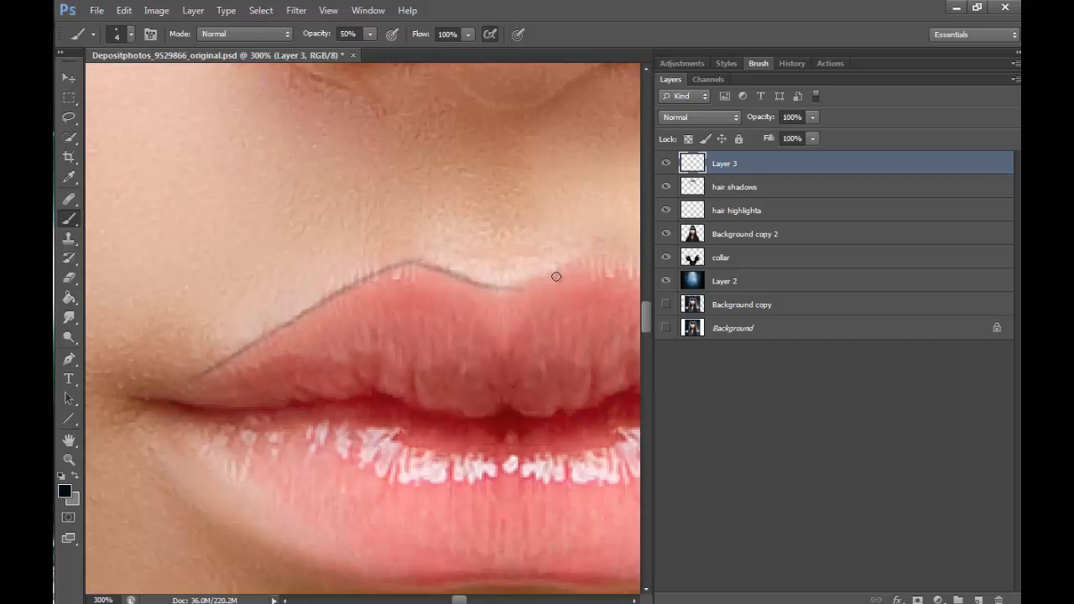
pyautogui.moveTo(501, 287)
pyautogui.mouseDown()
pyautogui.moveTo(379, 276)
pyautogui.moveTo(156, 398)
pyautogui.moveTo(351, 290)
pyautogui.moveTo(541, 280)
pyautogui.moveTo(579, 263)
pyautogui.mouseUp()
pyautogui.hscroll(5, 417, 322)
pyautogui.moveTo(331, 275)
pyautogui.mouseDown()
pyautogui.moveTo(433, 282)
pyautogui.moveTo(482, 313)
pyautogui.mouseUp()
pyautogui.moveTo(432, 282)
pyautogui.mouseDown()
pyautogui.moveTo(489, 323)
pyautogui.moveTo(594, 370)
pyautogui.mouseUp()
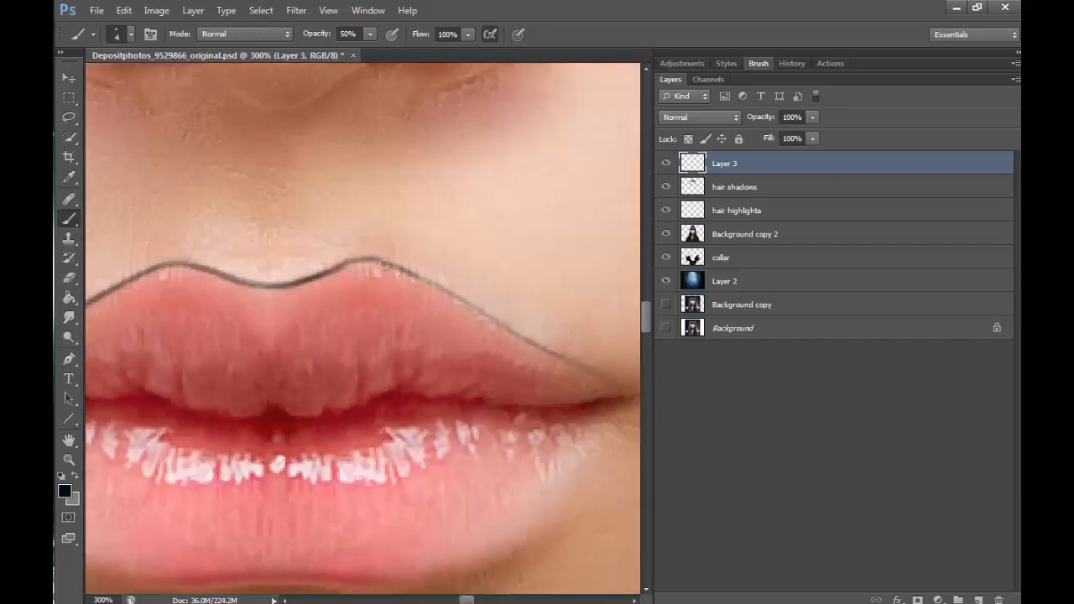
pyautogui.moveTo(386, 265); pyautogui.dragTo(466, 302)
pyautogui.moveTo(424, 281); pyautogui.dragTo(564, 355)
# - Trace the lower lip's edge from corner to corner with a dark line using an 8 px brush
pyautogui.moveTo(646, 323); pyautogui.dragTo(646, 334)
pyautogui.moveTo(466, 600); pyautogui.dragTo(455, 599)
pyautogui.press(']')
pyautogui.press(']')
pyautogui.press(']')
pyautogui.press(']')
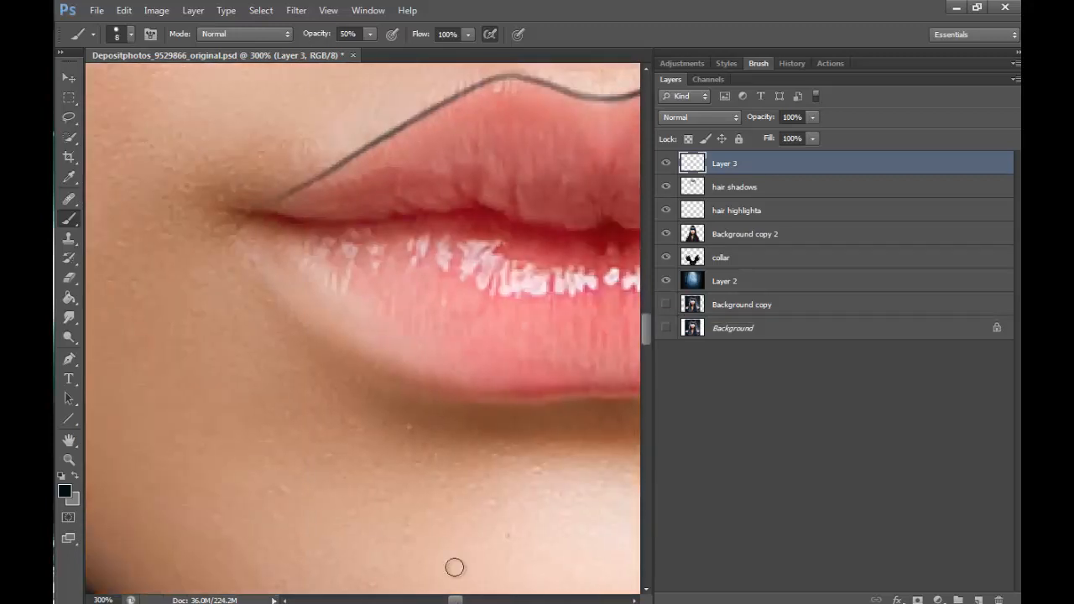
pyautogui.moveTo(266, 237)
pyautogui.mouseDown()
pyautogui.moveTo(344, 324)
pyautogui.moveTo(453, 383)
pyautogui.moveTo(606, 399)
pyautogui.mouseUp()
pyautogui.moveTo(463, 600); pyautogui.dragTo(477, 600)
pyautogui.moveTo(278, 397); pyautogui.dragTo(485, 367)
pyautogui.moveTo(406, 385)
pyautogui.mouseDown()
pyautogui.moveTo(591, 282)
pyautogui.moveTo(645, 323)
pyautogui.moveTo(617, 309)
pyautogui.mouseUp()
pyautogui.click(644, 228)
pyautogui.moveTo(406, 451); pyautogui.dragTo(579, 352)
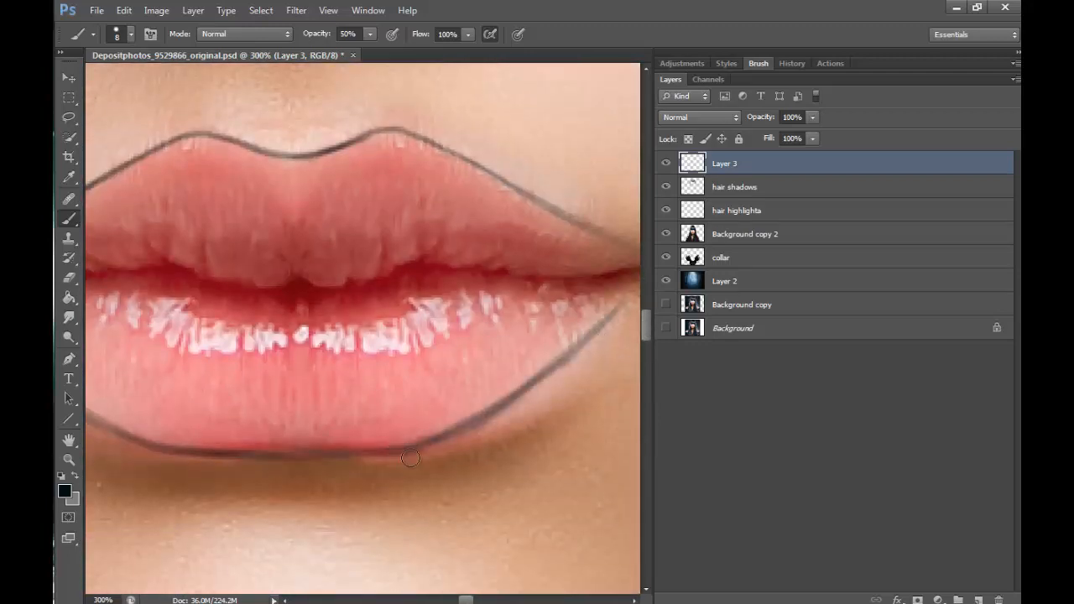
# - Retrace the outlines of the lower and upper lips with the 8 px brush to thicken and darken them
pyautogui.moveTo(466, 600); pyautogui.dragTo(471, 600)
pyautogui.moveTo(427, 365); pyautogui.dragTo(538, 277)
pyautogui.moveTo(333, 432); pyautogui.dragTo(478, 333)
pyautogui.moveTo(468, 599); pyautogui.dragTo(464, 599)
pyautogui.moveTo(295, 453)
pyautogui.mouseDown()
pyautogui.moveTo(366, 456)
pyautogui.moveTo(533, 406)
pyautogui.mouseUp()
pyautogui.moveTo(252, 455); pyautogui.dragTo(388, 454)
pyautogui.moveTo(464, 600); pyautogui.dragTo(458, 600)
pyautogui.moveTo(165, 279)
pyautogui.mouseDown()
pyautogui.moveTo(328, 427)
pyautogui.moveTo(409, 454)
pyautogui.moveTo(221, 234)
pyautogui.moveTo(398, 139)
pyautogui.moveTo(522, 156)
pyautogui.moveTo(592, 132)
pyautogui.mouseUp()
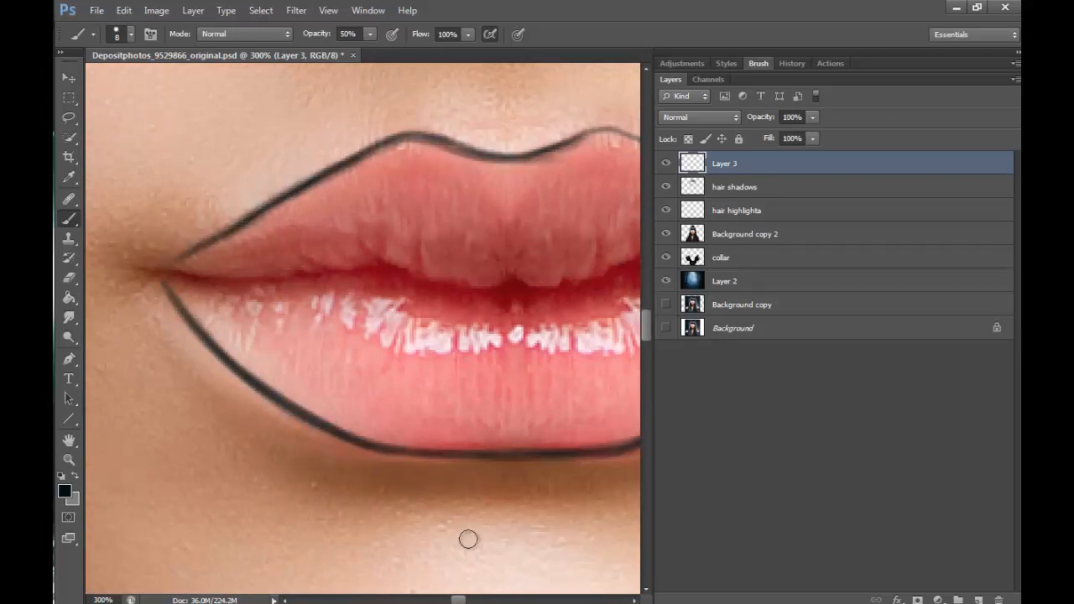
pyautogui.moveTo(458, 599); pyautogui.dragTo(471, 600)
pyautogui.moveTo(231, 134)
pyautogui.mouseDown()
pyautogui.moveTo(301, 151)
pyautogui.moveTo(500, 250)
pyautogui.mouseUp()
# - Paint a first translucent dark coat over both lips inside the outline with a 35 px brush
pyautogui.click(69, 459)
pyautogui.keyDown('alt'); pyautogui.click(362, 325); pyautogui.keyUp('alt')
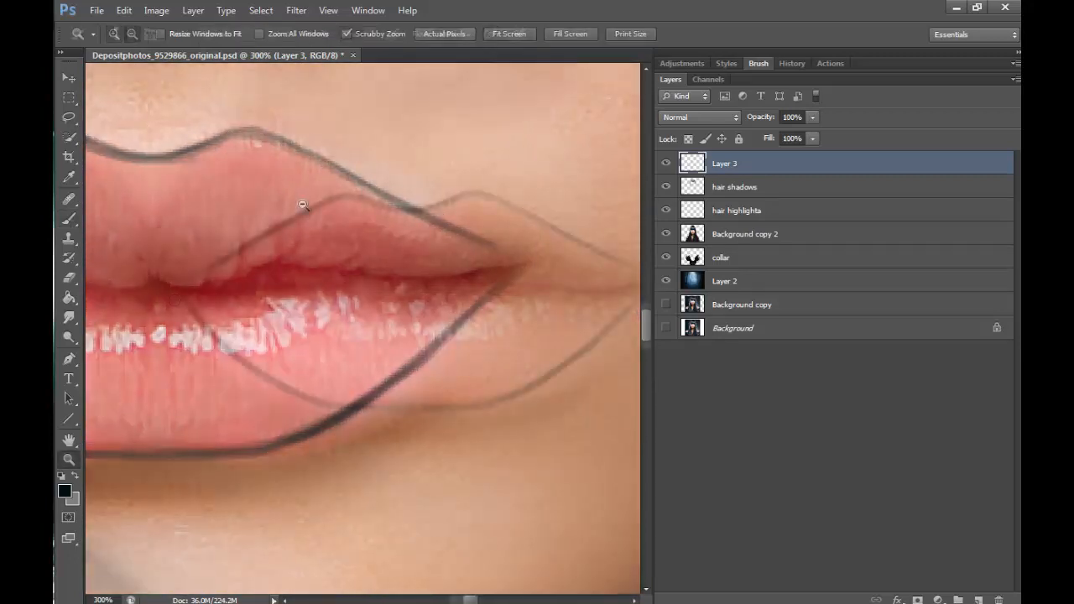
pyautogui.moveTo(470, 600); pyautogui.dragTo(461, 600)
pyautogui.click(68, 219)
pyautogui.press(']')
pyautogui.press(']')
pyautogui.press(']')
pyautogui.press(']')
pyautogui.press(']')
pyautogui.press(']')
pyautogui.press(']')
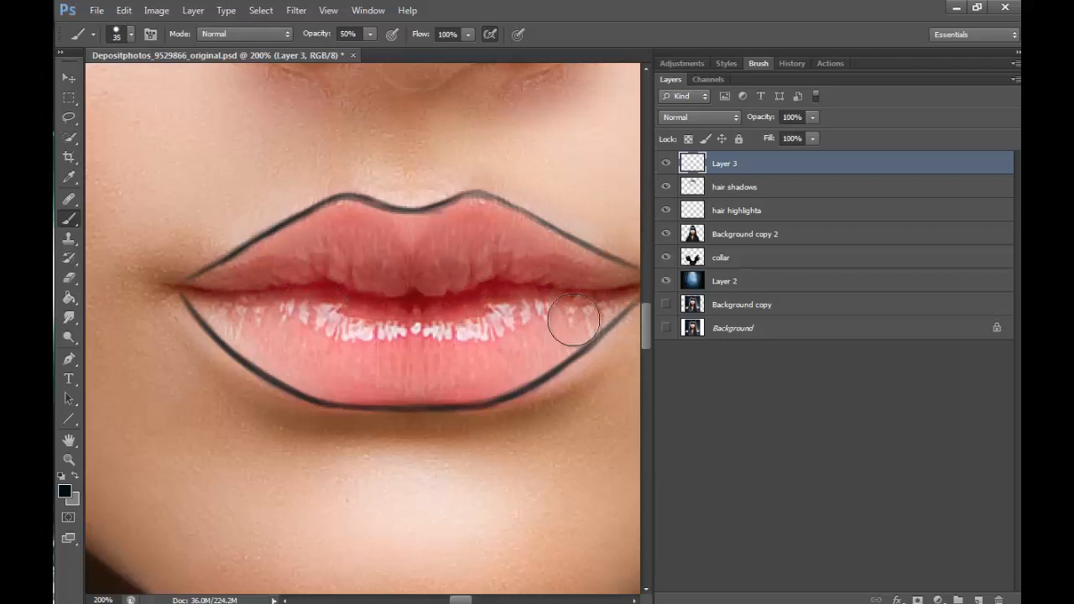
pyautogui.moveTo(494, 336)
pyautogui.mouseDown()
pyautogui.moveTo(492, 355)
pyautogui.moveTo(508, 356)
pyautogui.moveTo(492, 347)
pyautogui.moveTo(501, 313)
pyautogui.moveTo(356, 323)
pyautogui.moveTo(319, 260)
pyautogui.moveTo(285, 234)
pyautogui.moveTo(241, 275)
pyautogui.moveTo(201, 289)
pyautogui.moveTo(227, 319)
pyautogui.moveTo(401, 367)
pyautogui.moveTo(256, 303)
pyautogui.moveTo(472, 240)
pyautogui.moveTo(332, 225)
pyautogui.moveTo(196, 288)
pyautogui.moveTo(260, 239)
pyautogui.mouseUp()
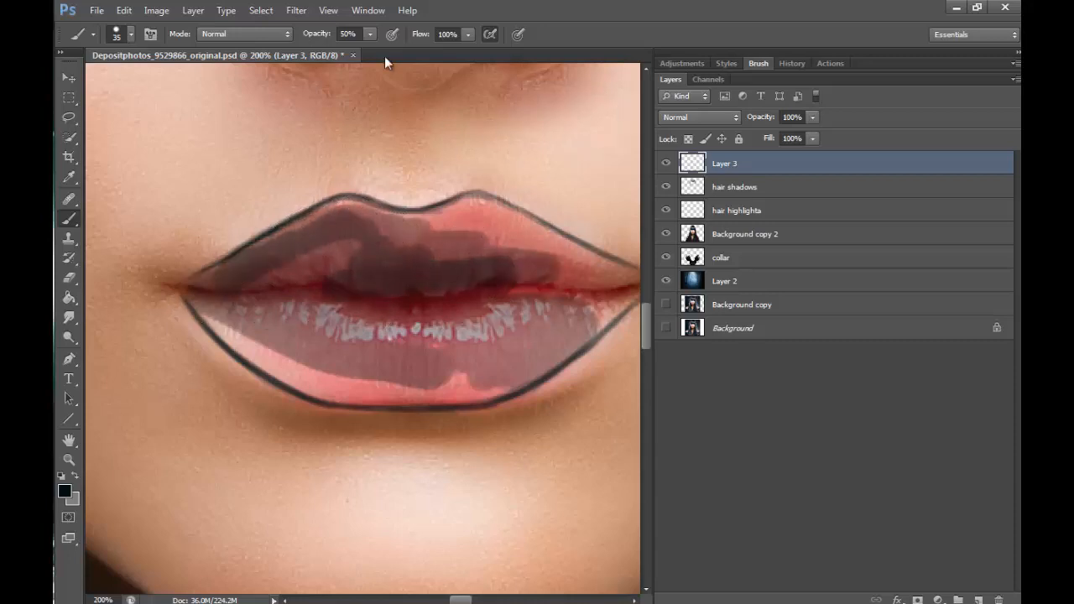
# - Fill the remaining lip areas out to the mouth corners until both lips are solid black, using a smaller brush near the corners
pyautogui.moveTo(487, 323)
pyautogui.mouseDown()
pyautogui.moveTo(556, 319)
pyautogui.moveTo(515, 358)
pyautogui.moveTo(554, 333)
pyautogui.moveTo(470, 360)
pyautogui.moveTo(456, 319)
pyautogui.moveTo(380, 316)
pyautogui.moveTo(405, 263)
pyautogui.moveTo(338, 220)
pyautogui.moveTo(223, 285)
pyautogui.moveTo(353, 270)
pyautogui.mouseUp()
pyautogui.press('[')
pyautogui.moveTo(218, 311)
pyautogui.mouseDown()
pyautogui.moveTo(412, 376)
pyautogui.moveTo(472, 223)
pyautogui.moveTo(349, 218)
pyautogui.moveTo(477, 209)
pyautogui.moveTo(580, 276)
pyautogui.moveTo(265, 277)
pyautogui.mouseUp()
pyautogui.moveTo(194, 277)
pyautogui.mouseDown()
pyautogui.moveTo(185, 298)
pyautogui.moveTo(254, 355)
pyautogui.moveTo(293, 358)
pyautogui.moveTo(233, 283)
pyautogui.moveTo(327, 369)
pyautogui.moveTo(271, 360)
pyautogui.moveTo(602, 311)
pyautogui.moveTo(239, 338)
pyautogui.moveTo(613, 290)
pyautogui.moveTo(292, 268)
pyautogui.mouseUp()
pyautogui.press(']')
pyautogui.moveTo(460, 599); pyautogui.dragTo(464, 600)
pyautogui.click(69, 459)
pyautogui.keyDown('alt'); pyautogui.click(542, 395); pyautogui.keyUp('alt')
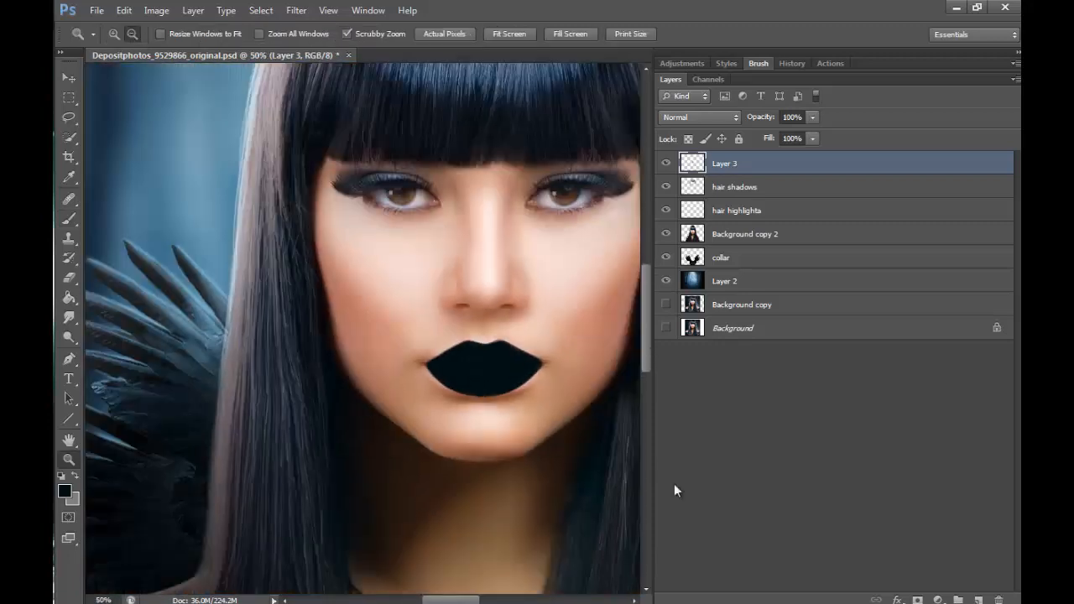
# - Try the Soft Light, Color and Multiply blend modes on the painted black lips layer
pyautogui.click(538, 346)
pyautogui.click(539, 346)
pyautogui.click(722, 118)
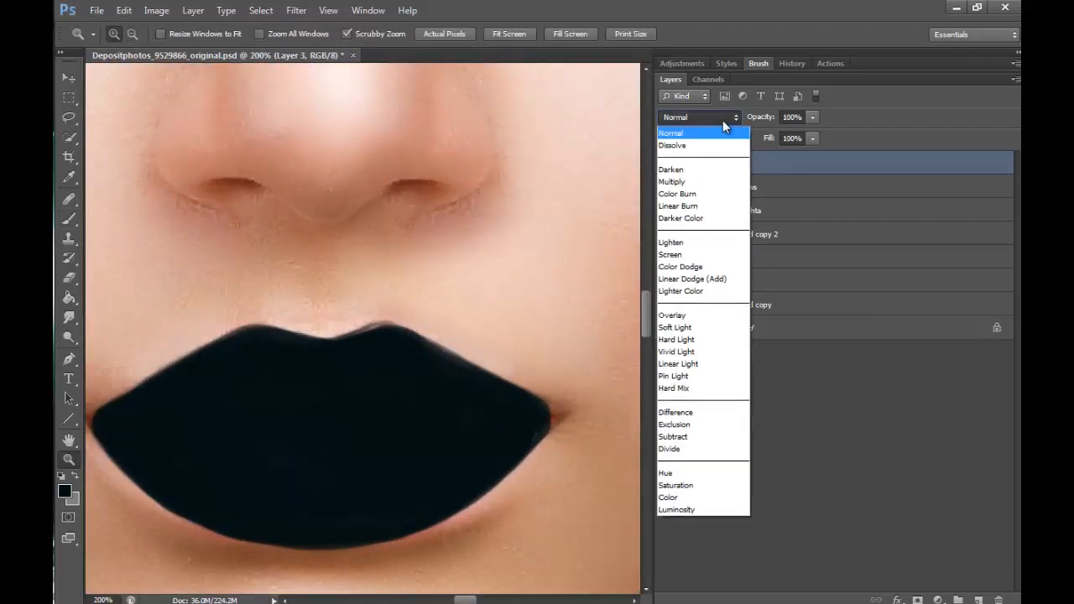
pyautogui.click(681, 328)
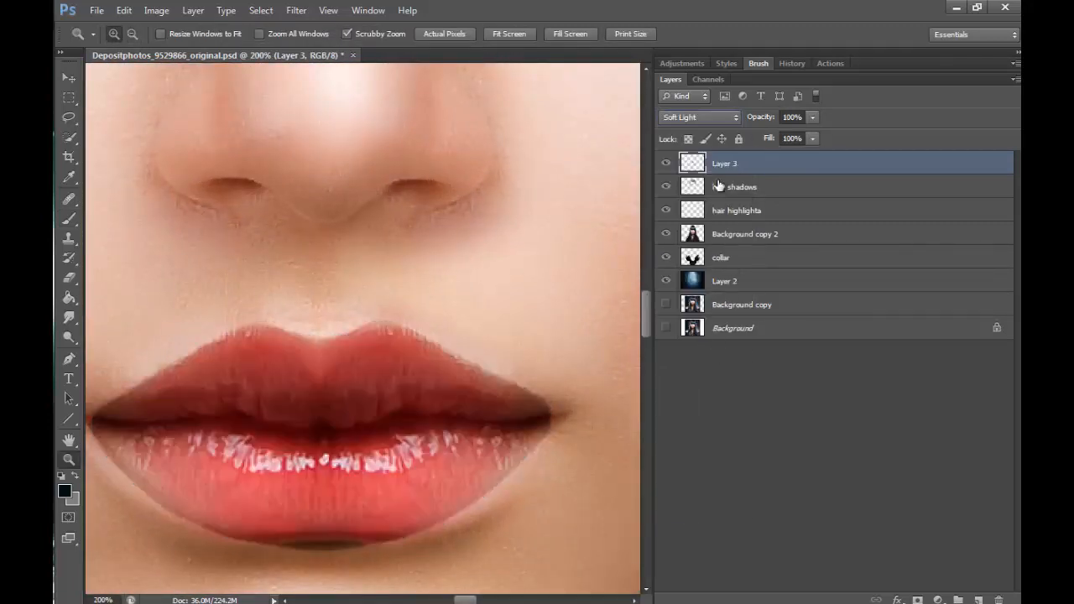
pyautogui.click(703, 116)
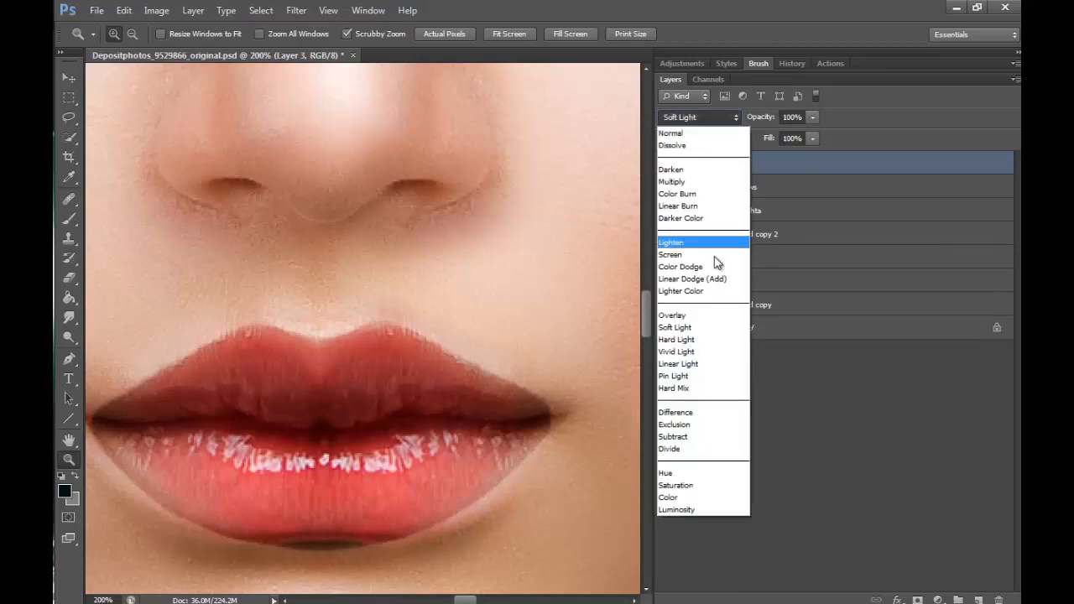
pyautogui.click(678, 497)
pyautogui.click(701, 117)
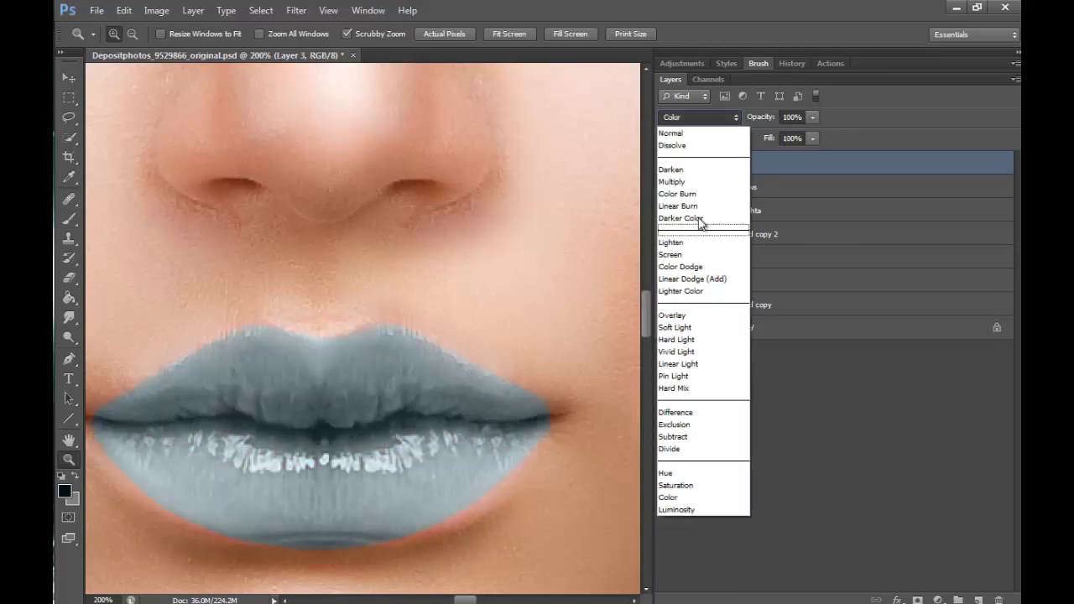
pyautogui.click(703, 182)
# - Switch the painted lips layer to the Overlay blend mode and check the lips against the whole face
pyautogui.click(703, 117)
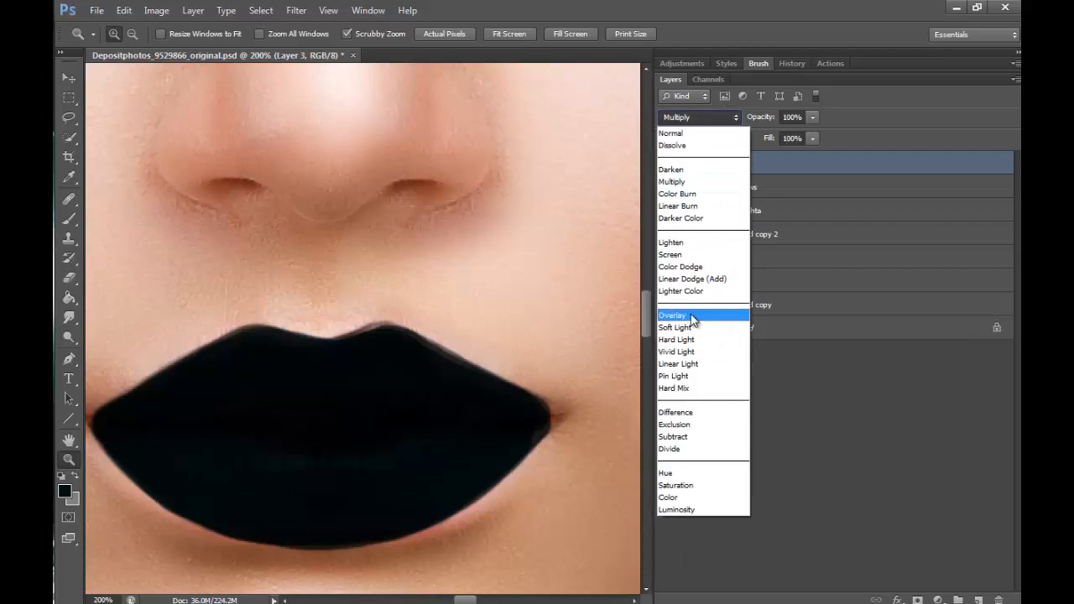
pyautogui.click(698, 311)
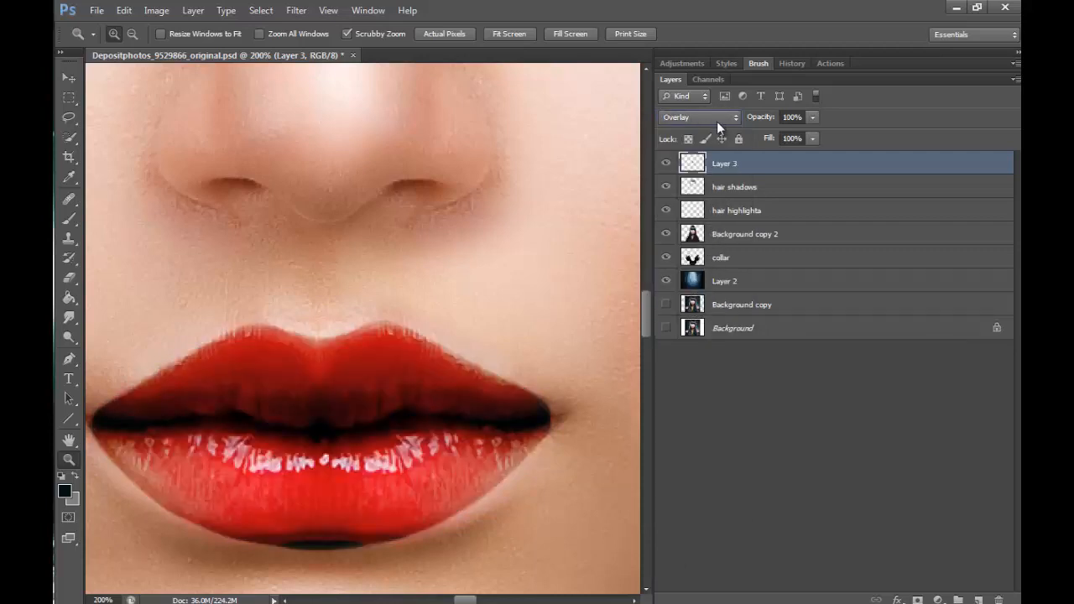
pyautogui.click(716, 121)
pyautogui.click(713, 118)
pyautogui.click(499, 497)
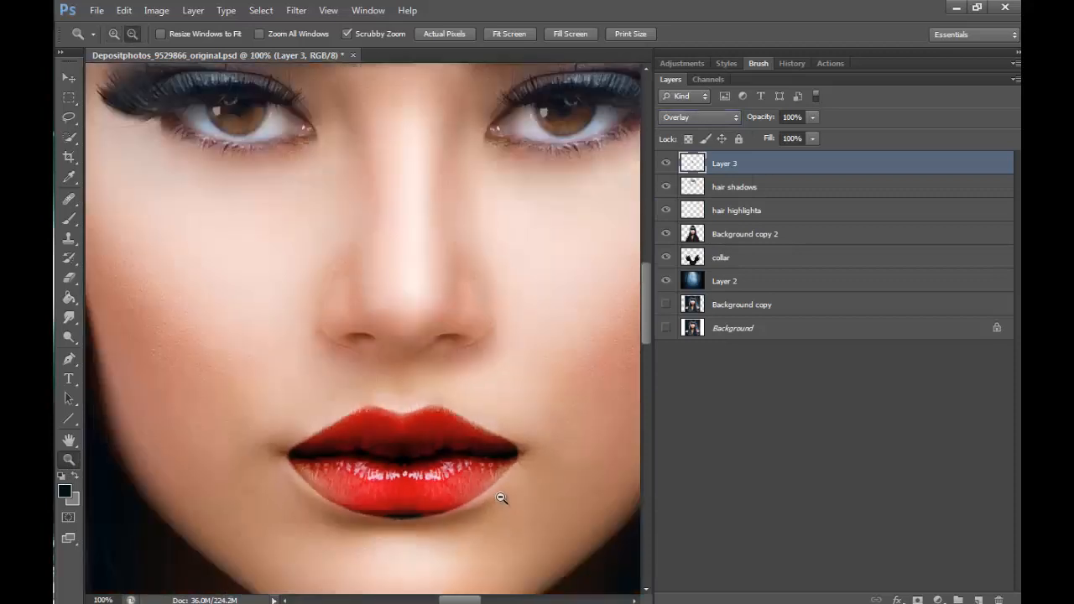
pyautogui.click(532, 503)
pyautogui.keyDown('alt'); pyautogui.click(535, 502); pyautogui.keyUp('alt')
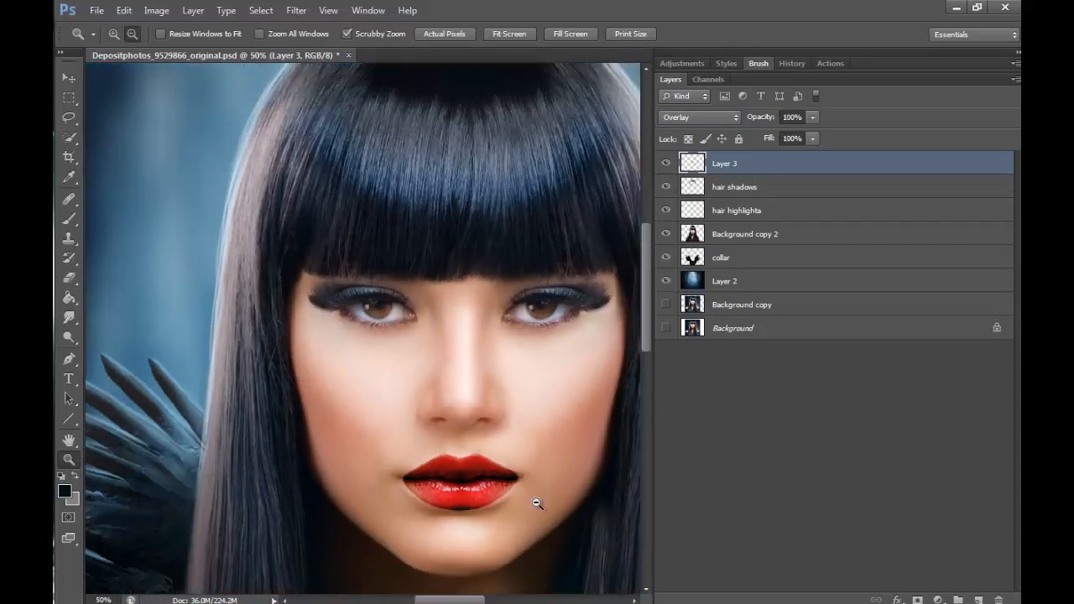
pyautogui.keyDown('alt'); pyautogui.click(537, 504); pyautogui.keyUp('alt')
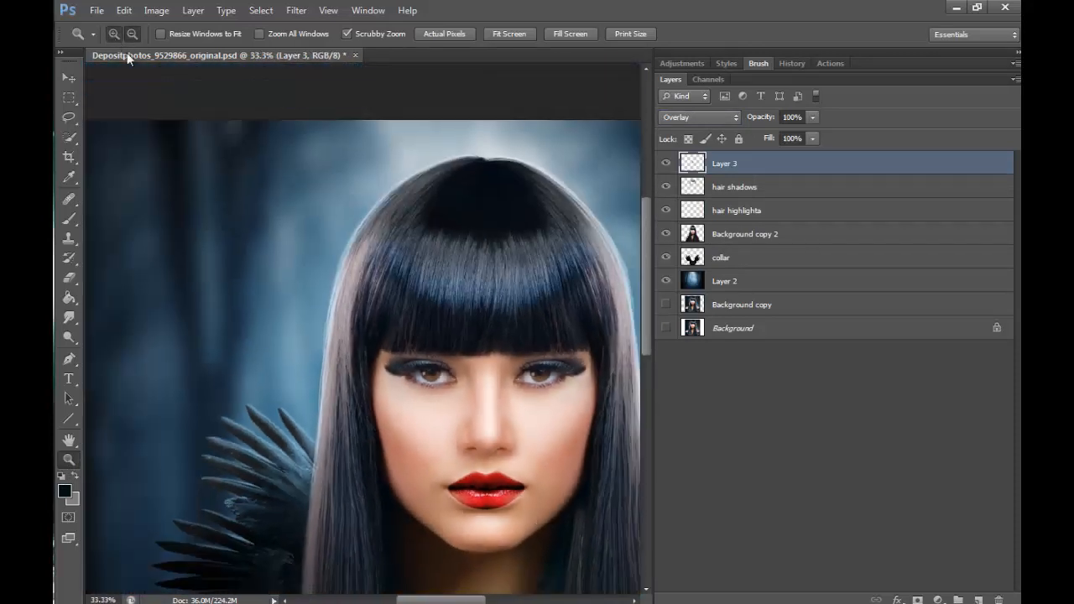
# - Erase the dark paint spilling below the middle of the lower lip with a hard 6 px eraser
pyautogui.moveTo(508, 507); pyautogui.dragTo(522, 479)
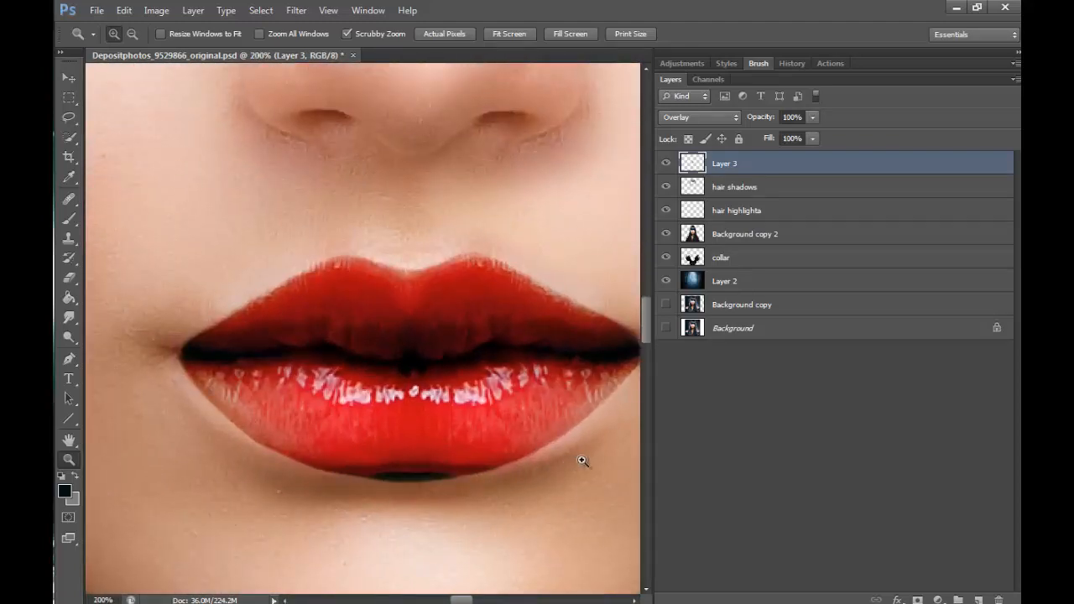
pyautogui.click(69, 277)
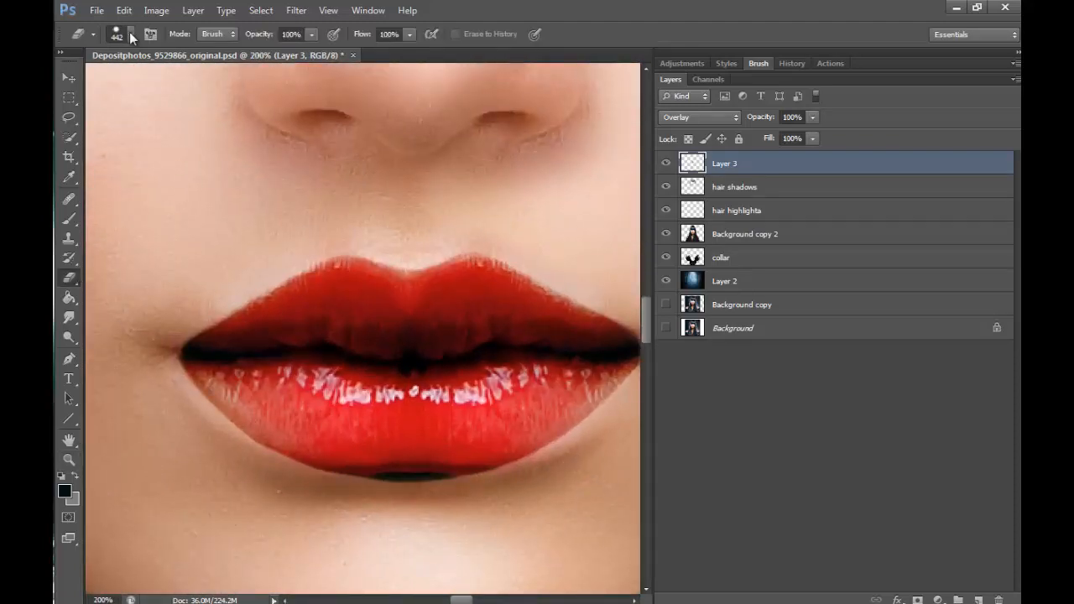
pyautogui.click(130, 34)
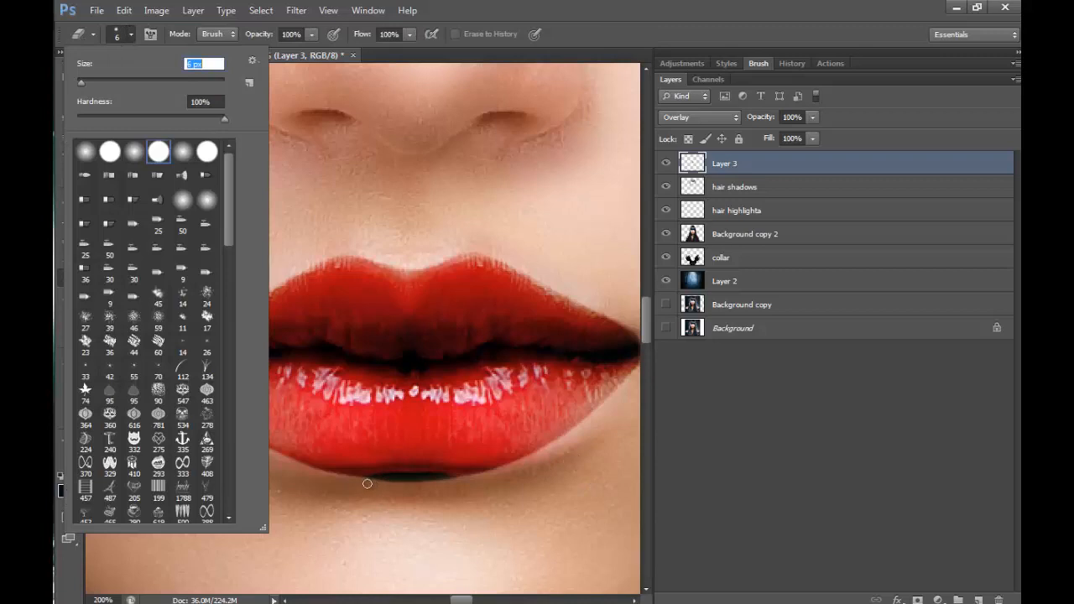
pyautogui.press('Return')
pyautogui.moveTo(384, 478)
pyautogui.mouseDown()
pyautogui.moveTo(438, 474)
pyautogui.moveTo(398, 481)
pyautogui.mouseUp()
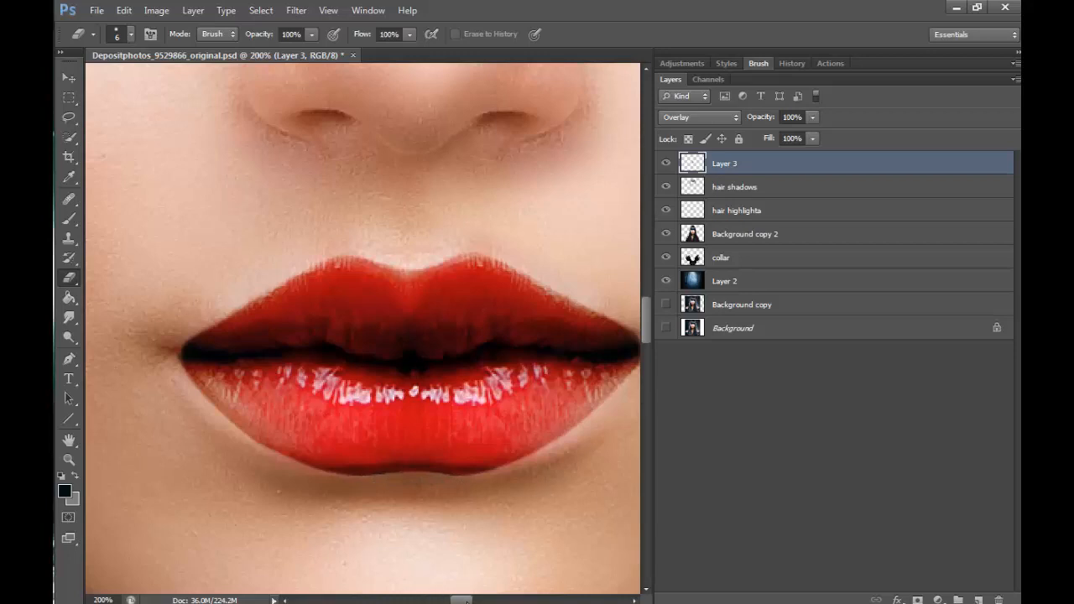
# - Select the painted lip shape on Layer 3 with the Magic Wand and feather the selection by 2 pixels
pyautogui.moveTo(461, 599); pyautogui.dragTo(462, 599)
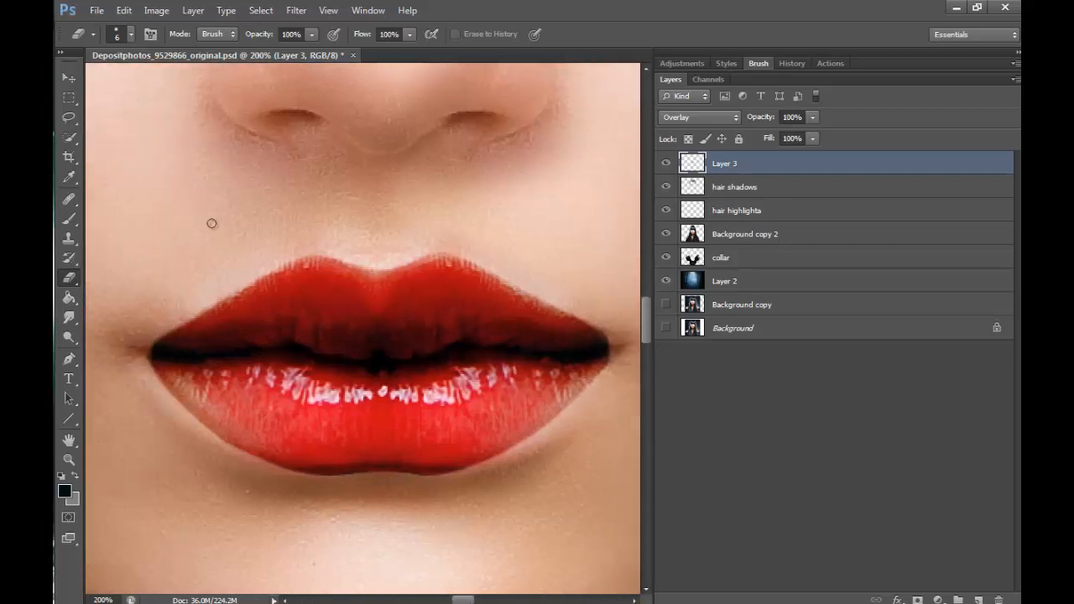
pyautogui.moveTo(69, 137); pyautogui.dragTo(114, 148)
pyautogui.click(125, 137)
pyautogui.click(426, 359)
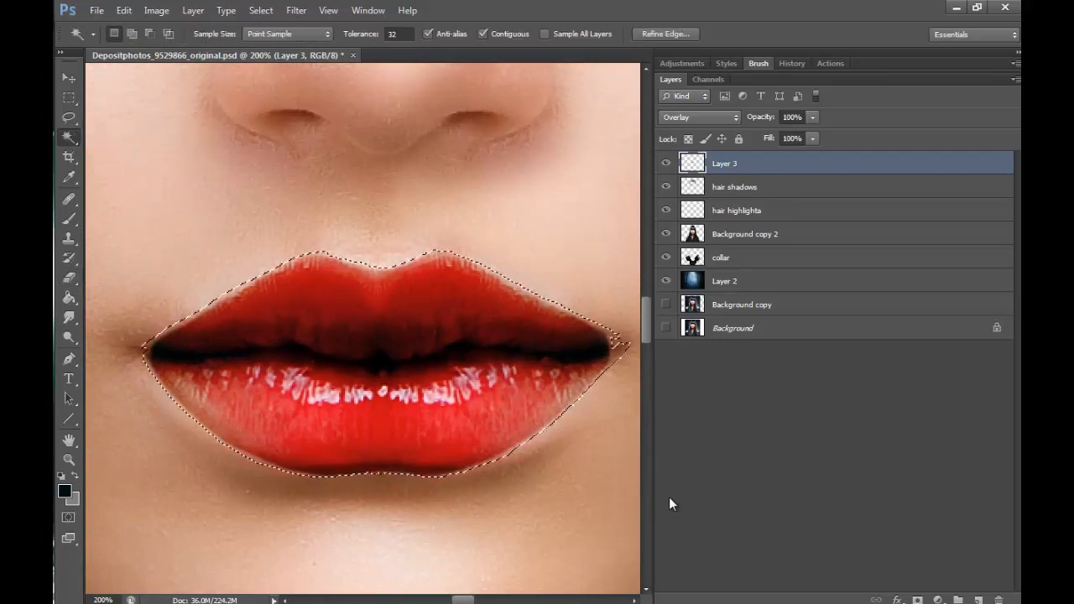
pyautogui.rightClick(402, 359)
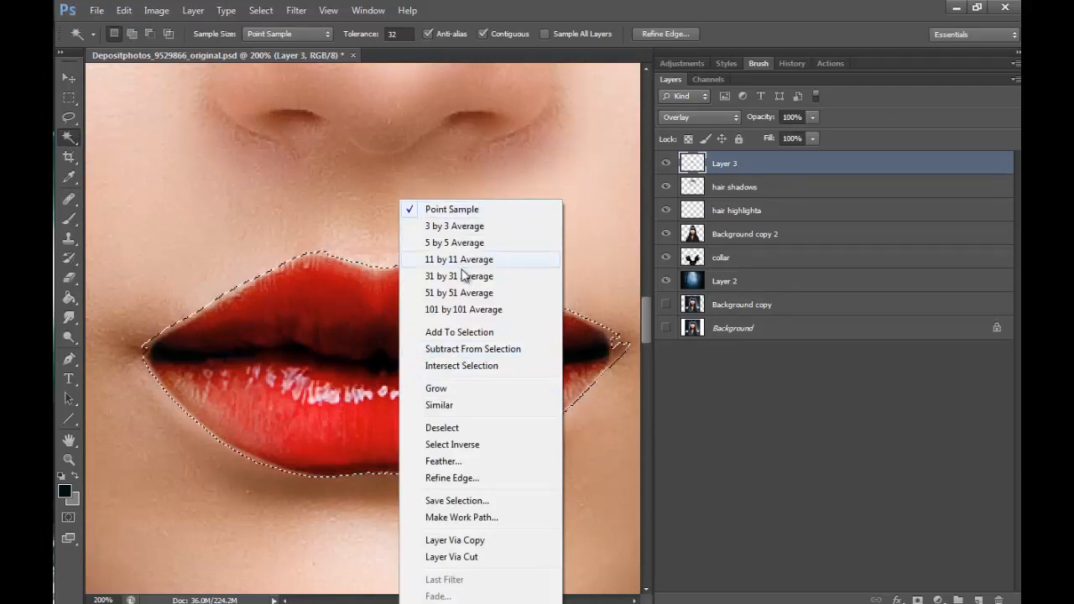
pyautogui.click(487, 460)
pyautogui.write('2')
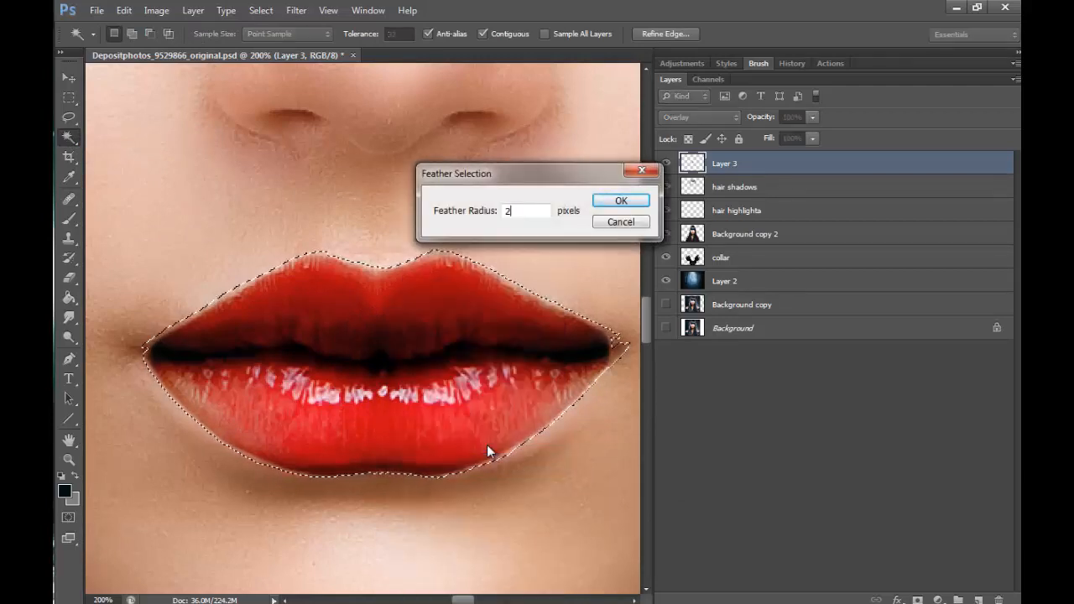
pyautogui.press('Return')
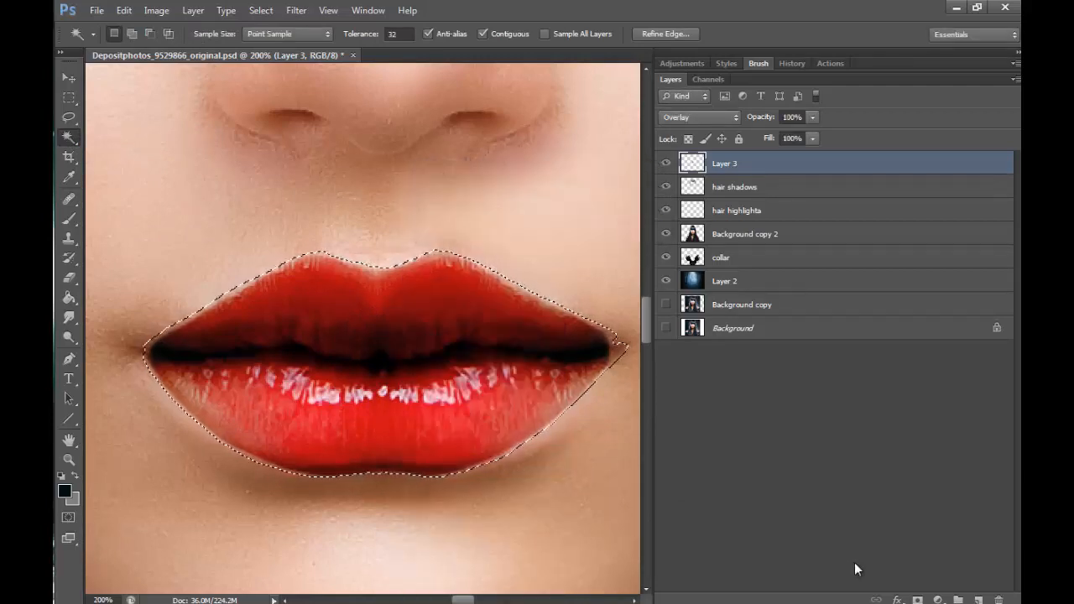
# - Copy the selected lips from Background copy 2 onto a new layer and desaturate them
pyautogui.click(745, 240)
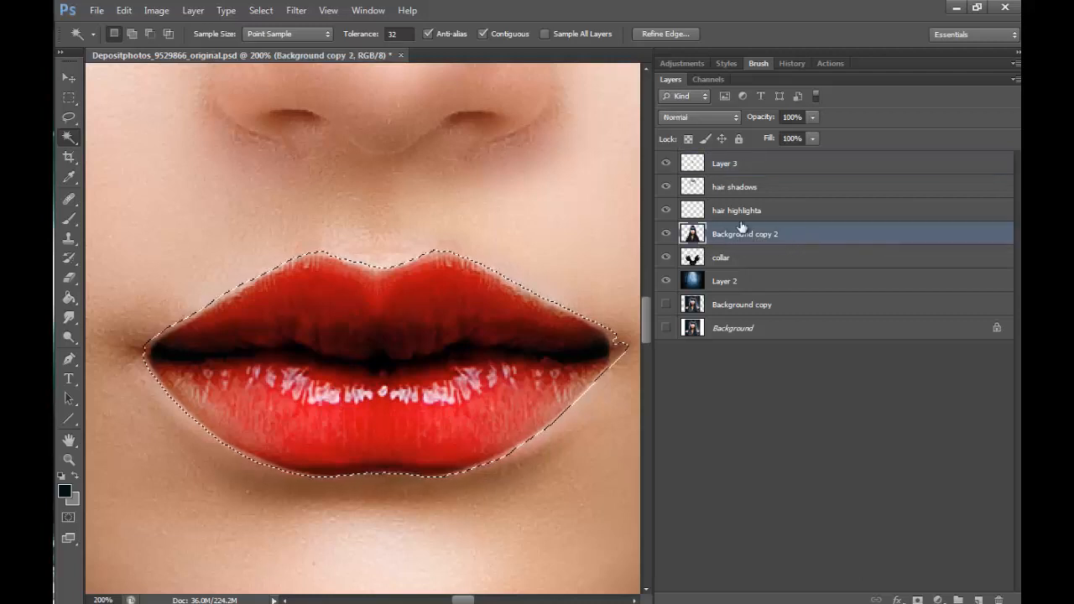
pyautogui.rightClick(442, 408)
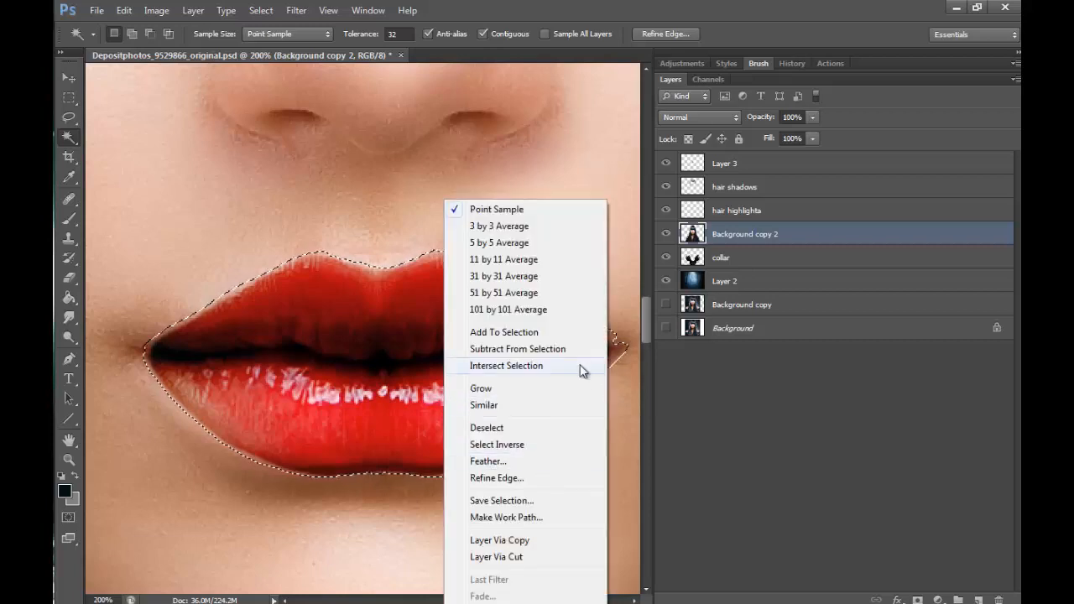
pyautogui.click(529, 541)
pyautogui.click(156, 12)
pyautogui.moveTo(168, 46)
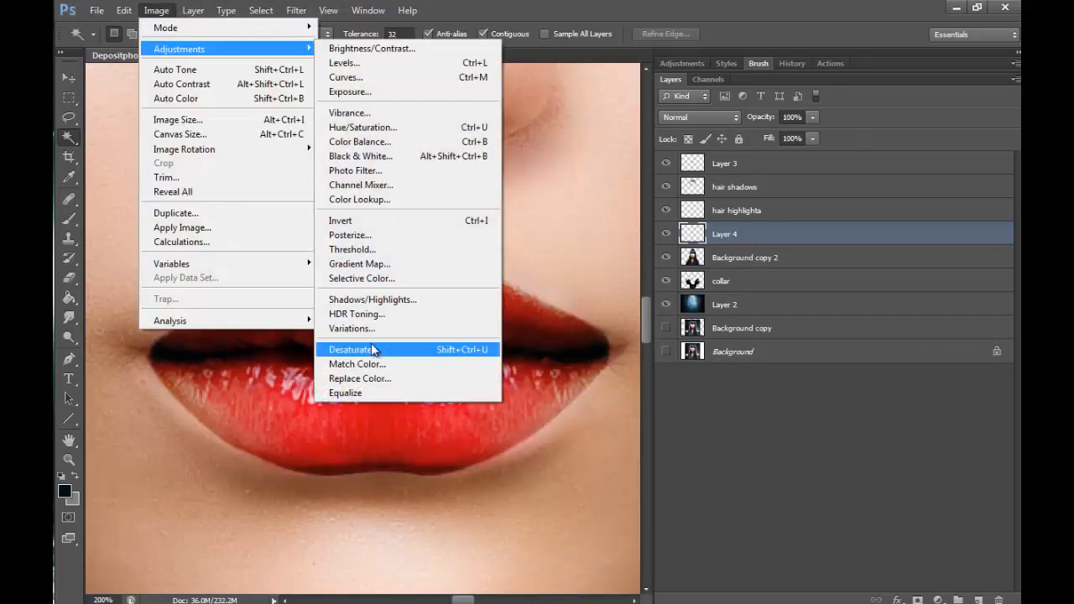
pyautogui.click(361, 349)
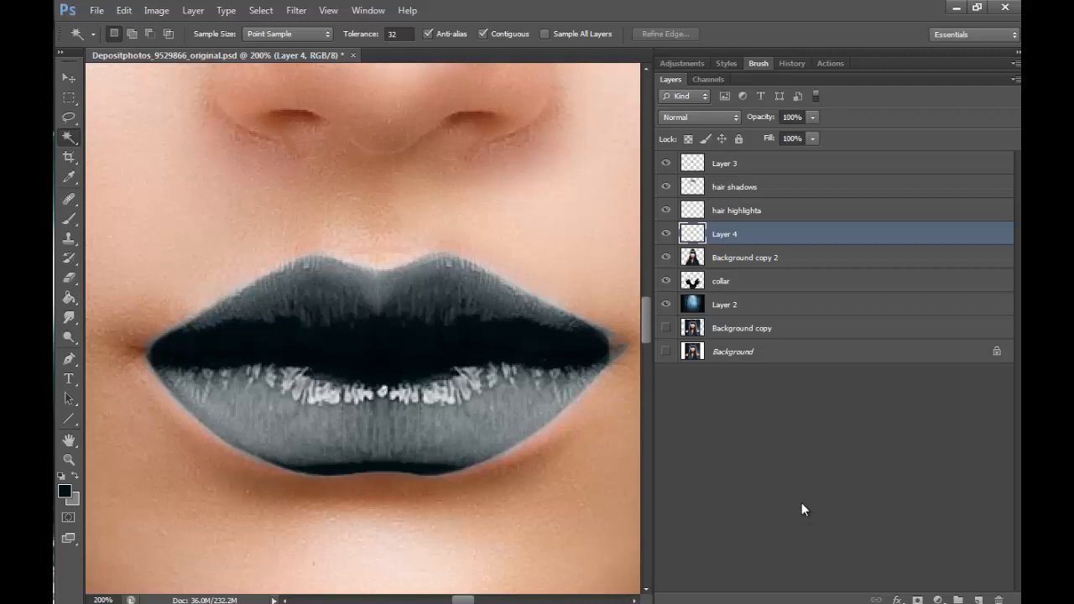
# - Compare the lips with and without Layer 3 and set that layer's blend mode to Soft Light
pyautogui.click(747, 164)
pyautogui.click(667, 165)
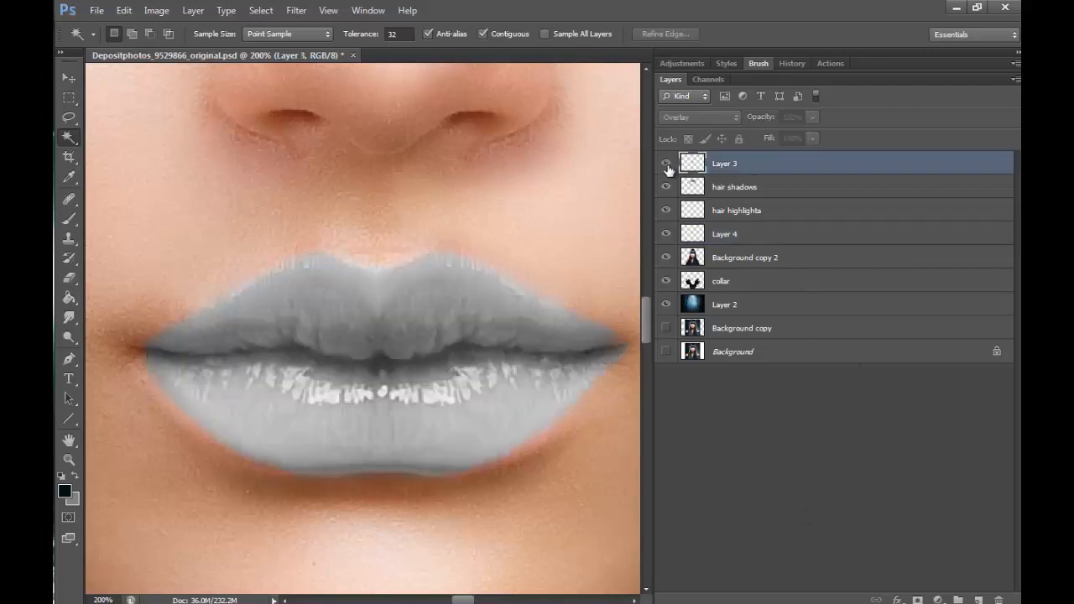
pyautogui.click(666, 164)
pyautogui.click(700, 116)
pyautogui.click(695, 329)
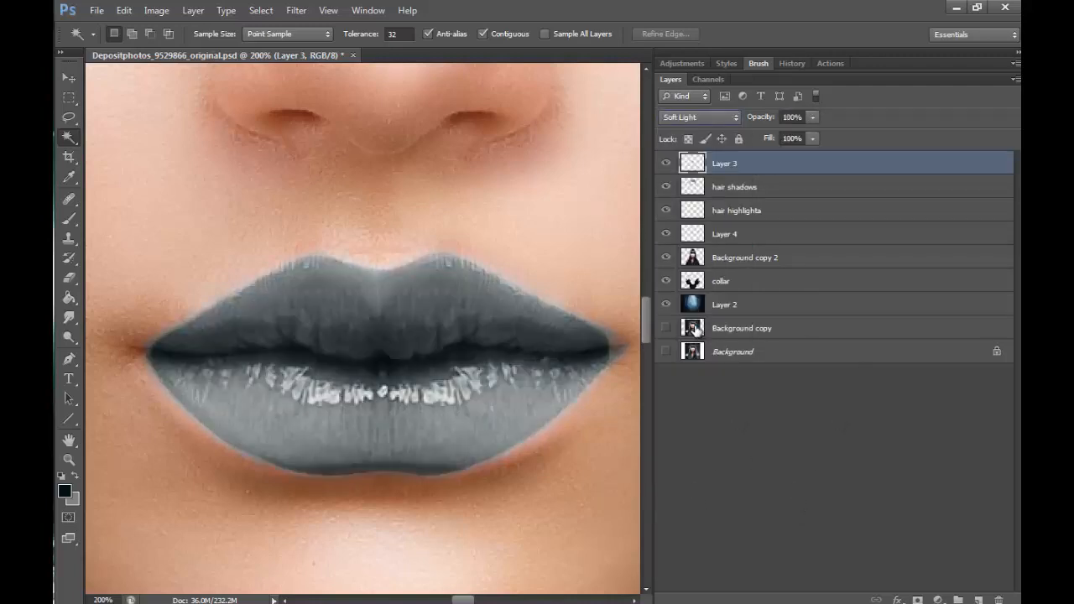
pyautogui.click(712, 117)
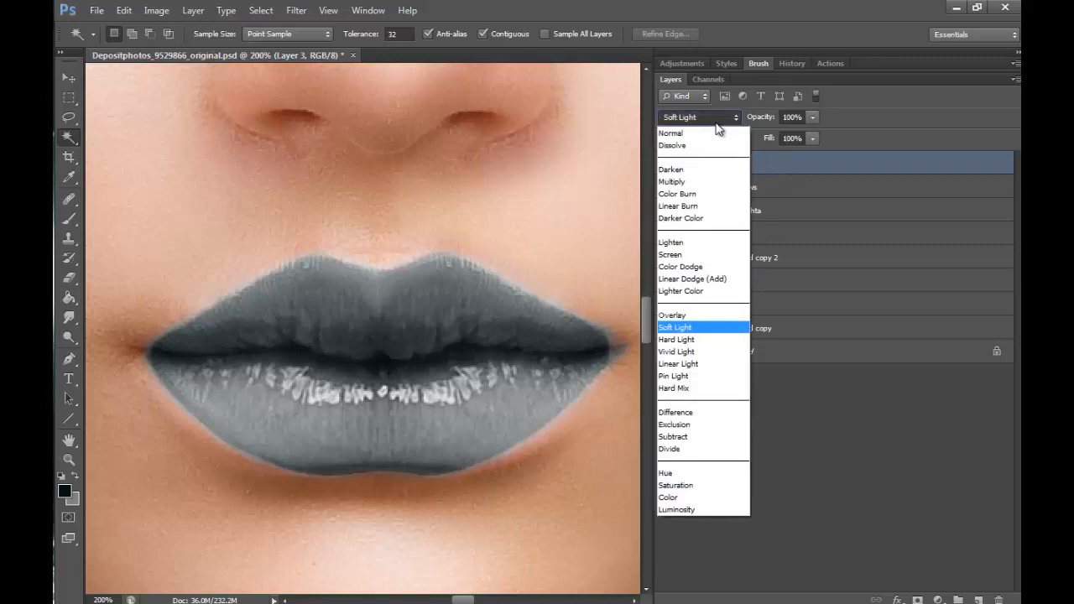
pyautogui.click(689, 329)
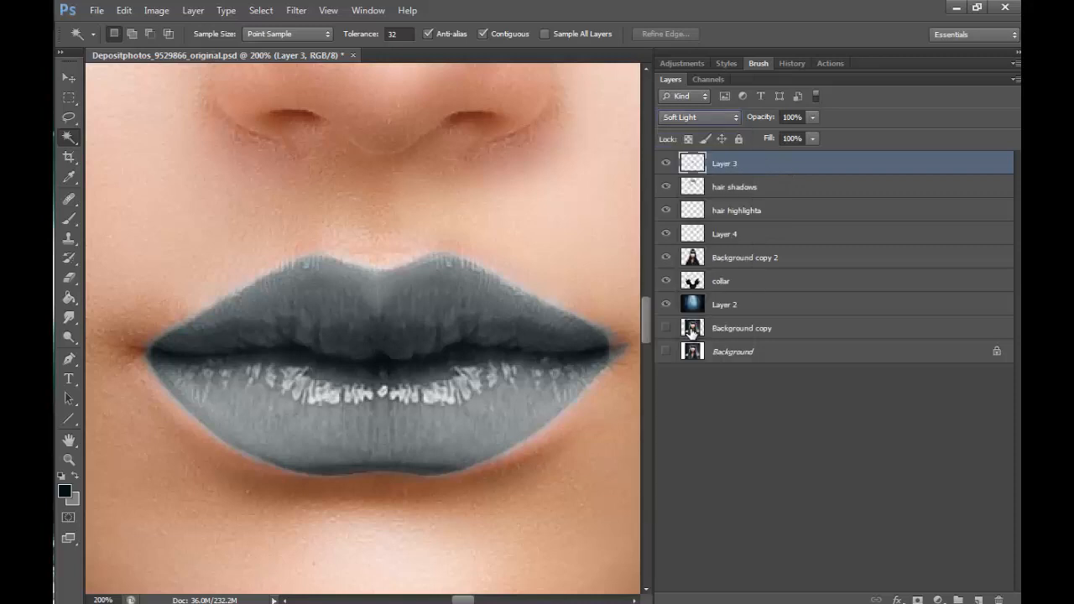
# - Darken the desaturated lips on Layer 4 with Brightness/Contrast, using brightness -106 and contrast 68
pyautogui.click(738, 239)
pyautogui.click(157, 10)
pyautogui.click(369, 43)
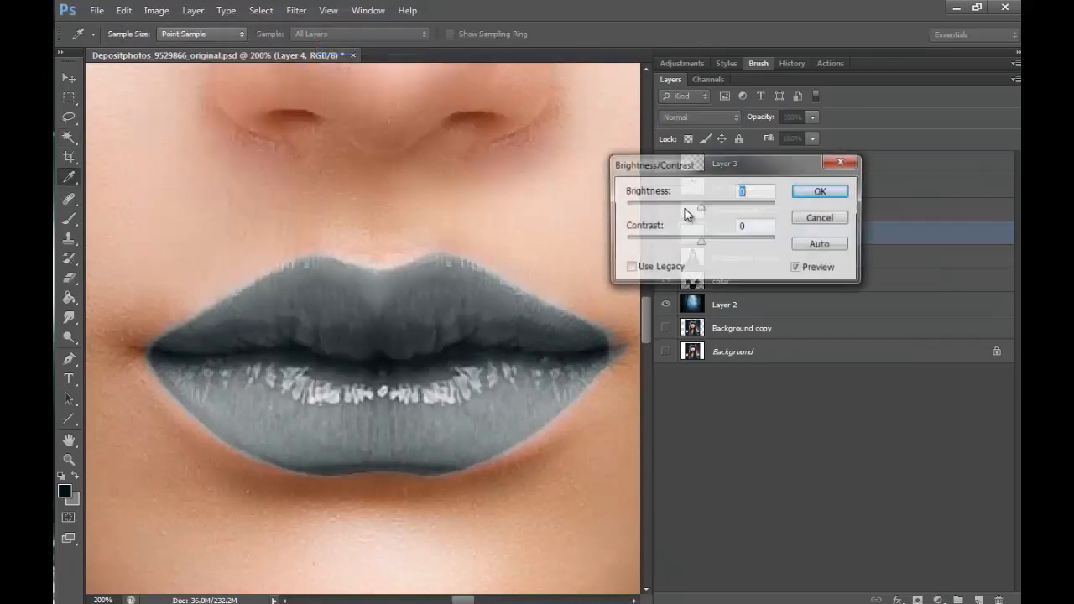
pyautogui.moveTo(700, 204); pyautogui.dragTo(661, 210)
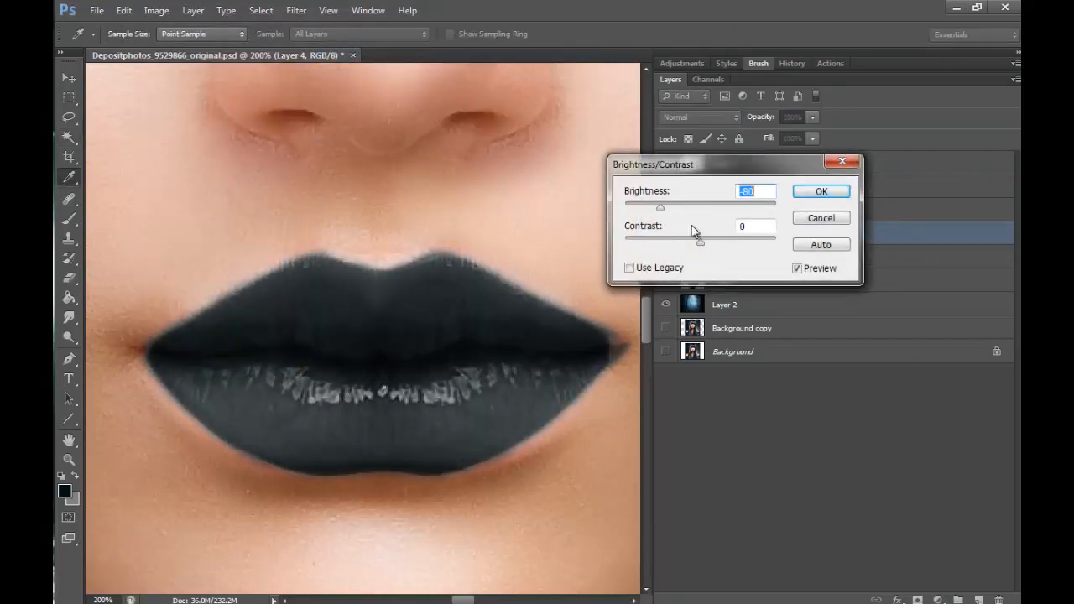
pyautogui.moveTo(700, 243); pyautogui.dragTo(755, 243)
pyautogui.moveTo(660, 208); pyautogui.dragTo(646, 211)
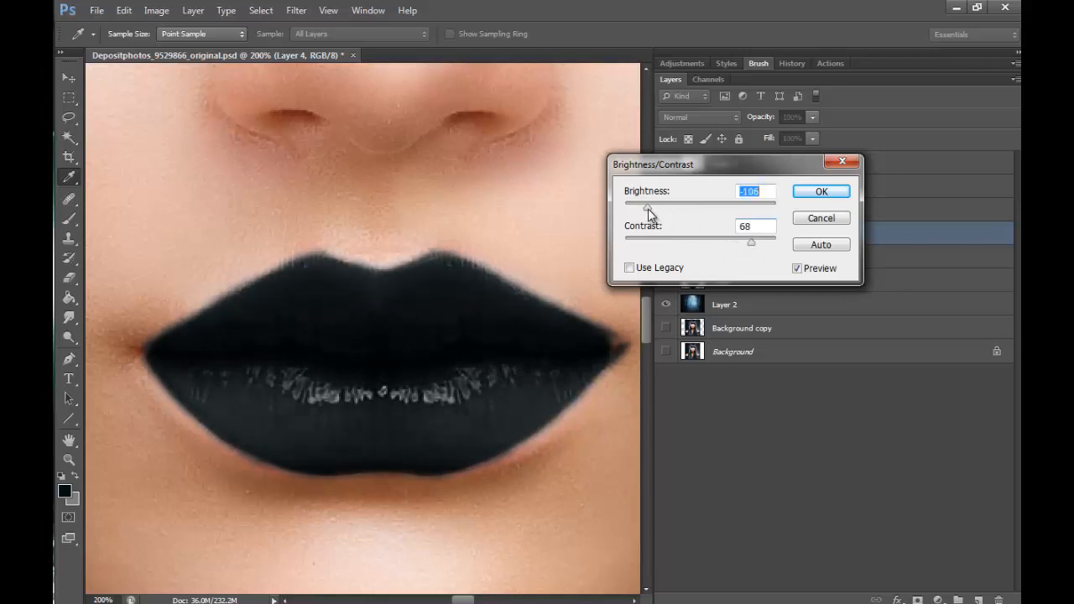
pyautogui.click(821, 191)
pyautogui.press('w')
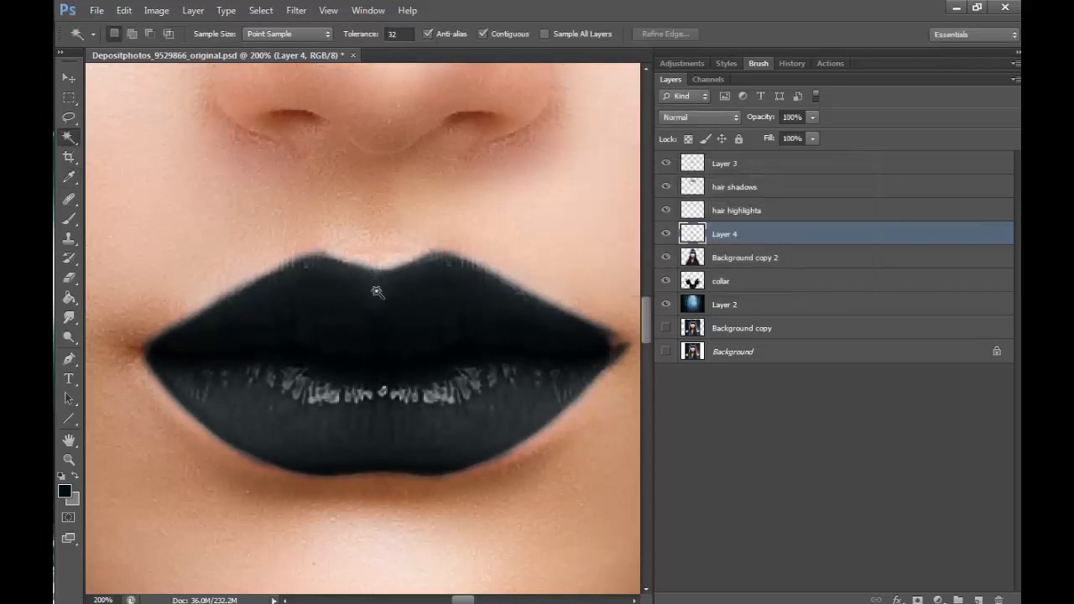
# - Examine how the black lips look within the whole portrait
pyautogui.click(69, 460)
pyautogui.click(439, 199)
pyautogui.click(445, 210)
pyautogui.click(523, 309)
pyautogui.click(553, 336)
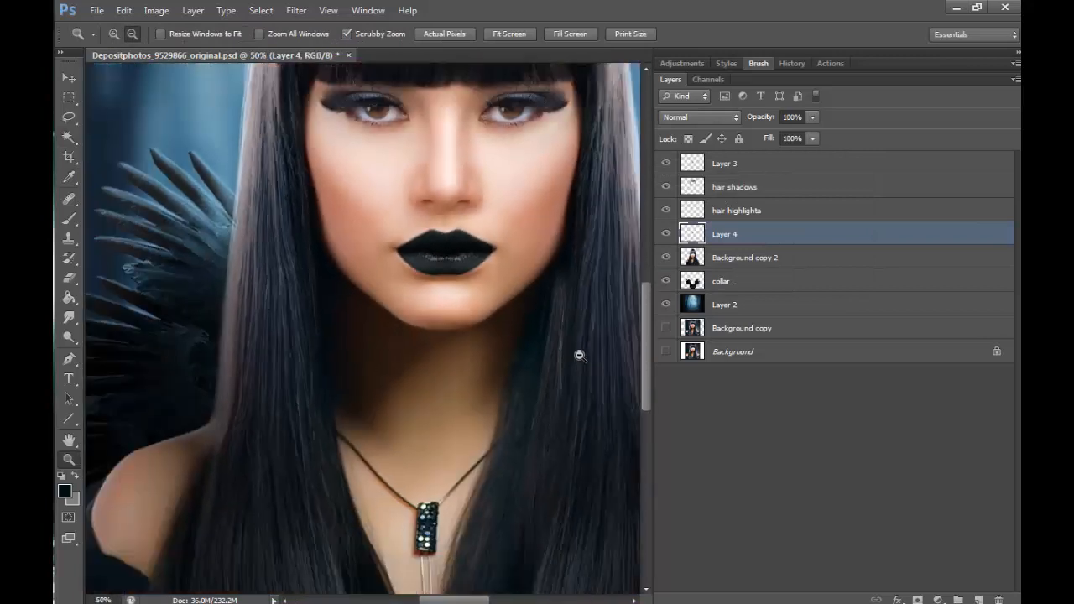
pyautogui.click(574, 386)
pyautogui.click(583, 428)
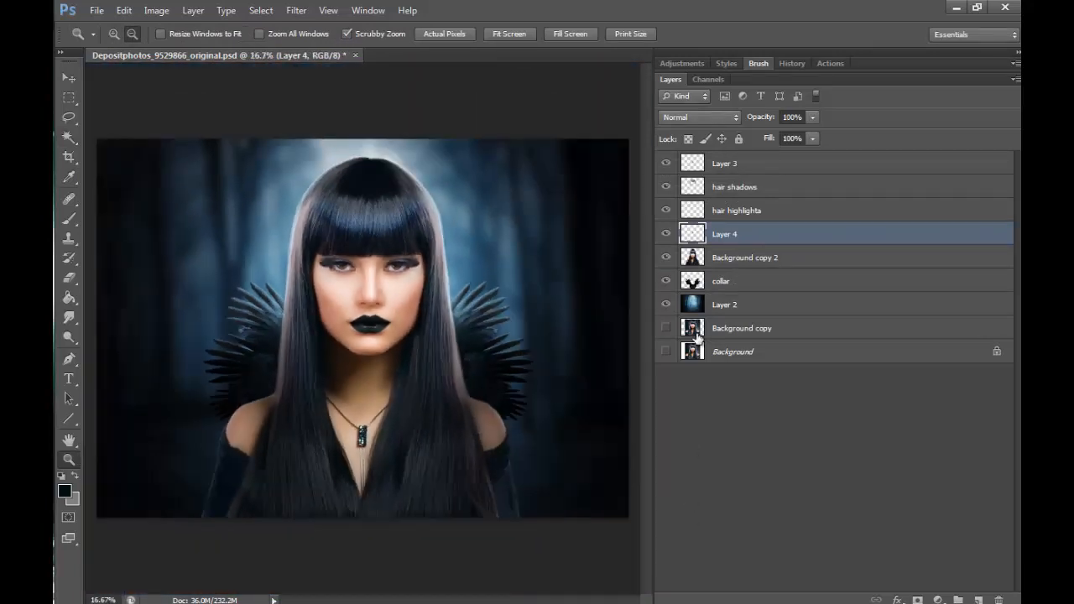
# - Erase the rough outer edges of the black lips on Layer 4 with a soft 10 px eraser
pyautogui.click(113, 33)
pyautogui.moveTo(362, 318); pyautogui.dragTo(453, 312)
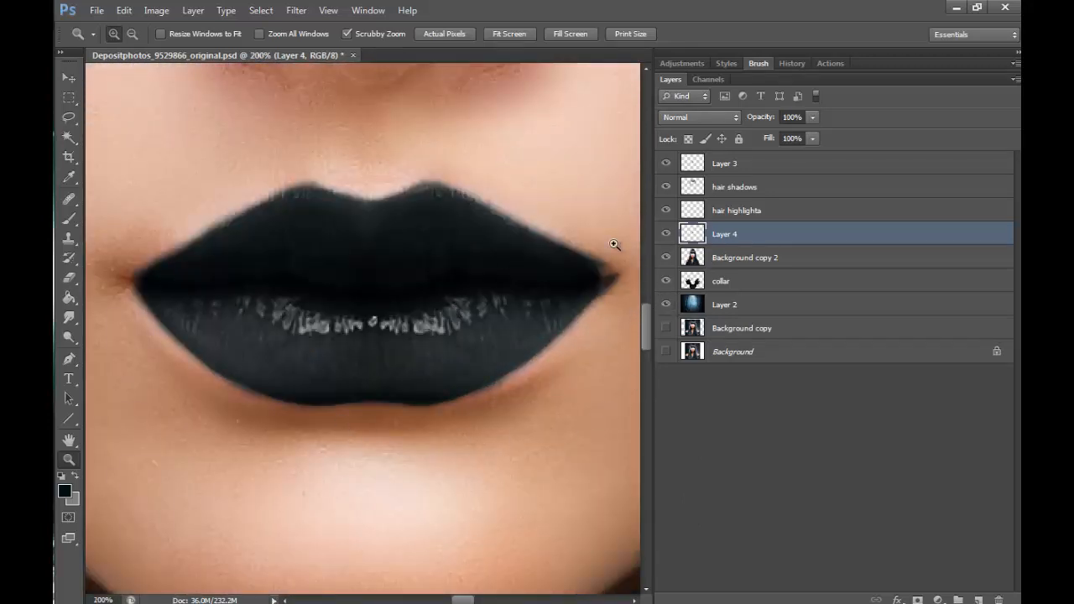
pyautogui.click(70, 278)
pyautogui.click(128, 35)
pyautogui.click(146, 143)
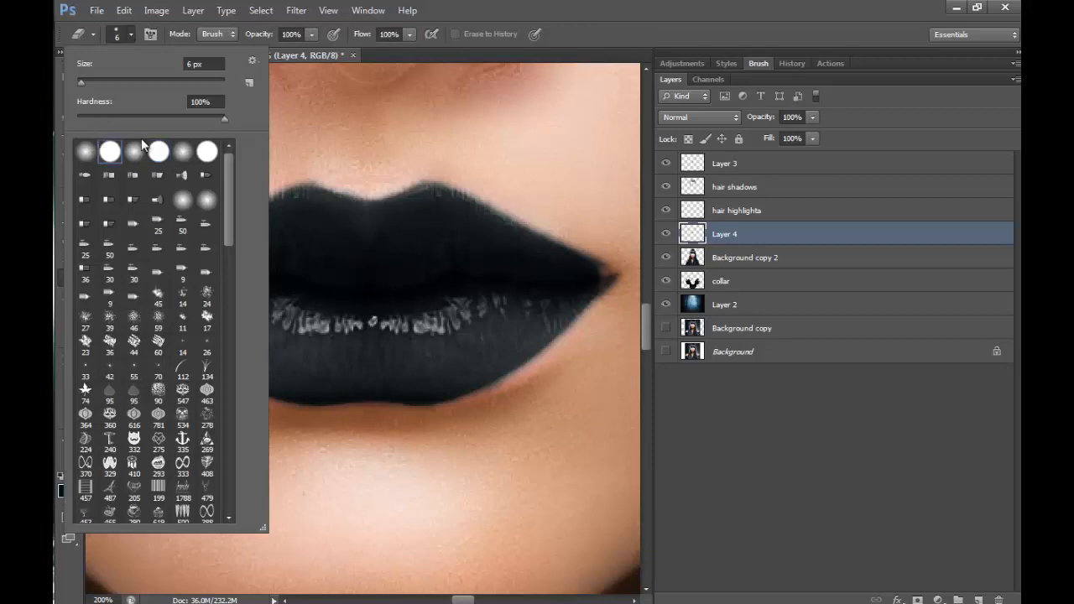
pyautogui.click(304, 109)
pyautogui.moveTo(158, 326); pyautogui.dragTo(136, 303)
pyautogui.moveTo(171, 343); pyautogui.dragTo(133, 297)
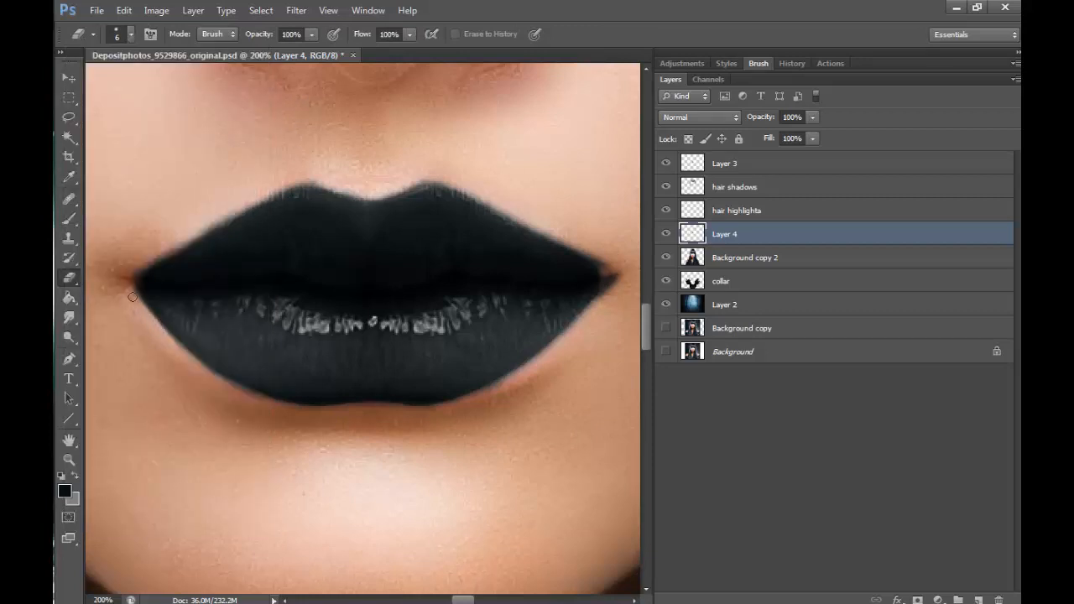
pyautogui.moveTo(195, 362); pyautogui.dragTo(135, 311)
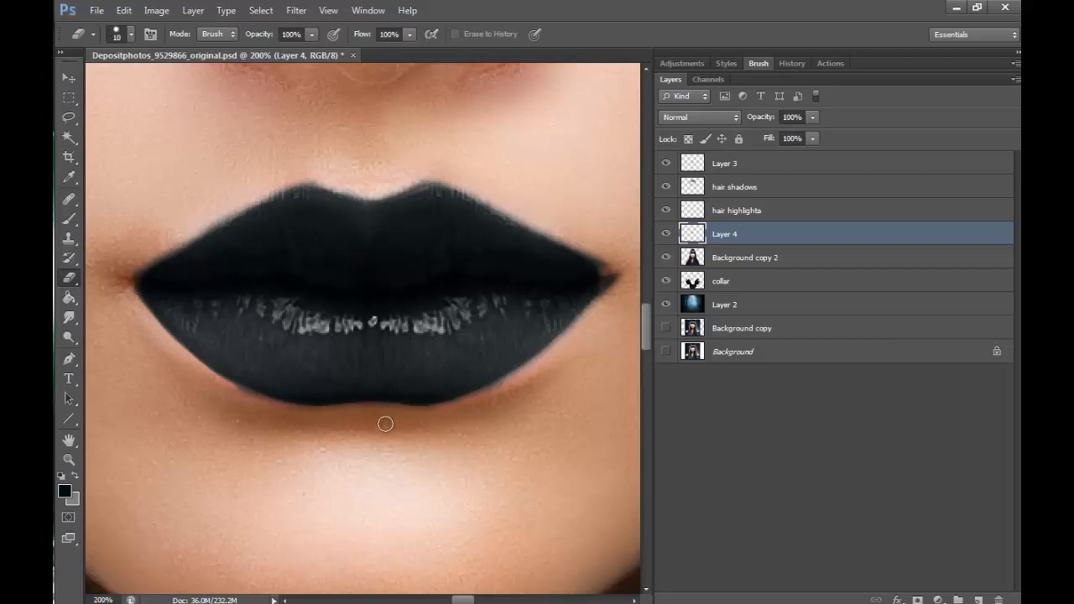
pyautogui.moveTo(213, 385); pyautogui.dragTo(224, 385)
pyautogui.moveTo(523, 374)
pyautogui.mouseDown()
pyautogui.moveTo(468, 405)
pyautogui.moveTo(519, 376)
pyautogui.mouseUp()
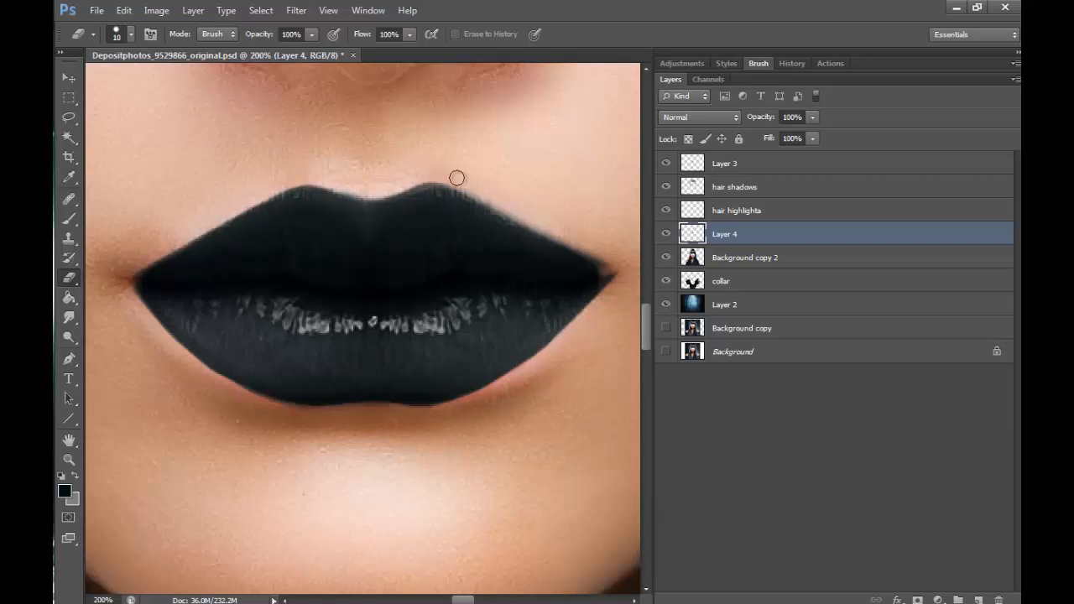
# - Rename Layer 4 as lips copy and Layer 3 as lips color
pyautogui.press('b')
pyautogui.click(751, 171)
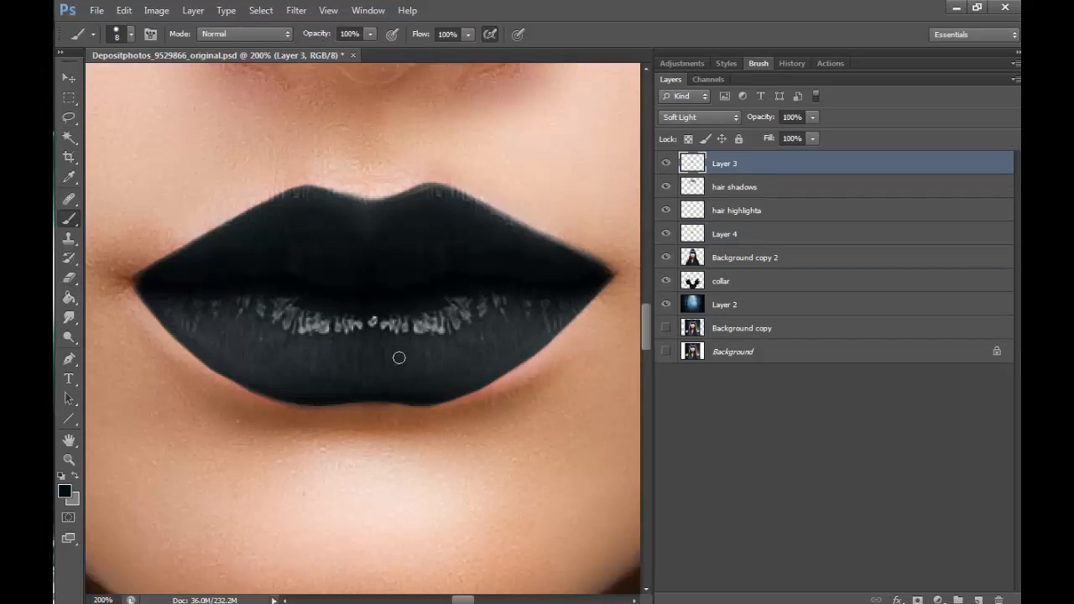
pyautogui.press('z')
pyautogui.moveTo(513, 417); pyautogui.dragTo(585, 537)
pyautogui.moveTo(365, 330)
pyautogui.mouseDown()
pyautogui.moveTo(416, 307)
pyautogui.moveTo(664, 316)
pyautogui.mouseUp()
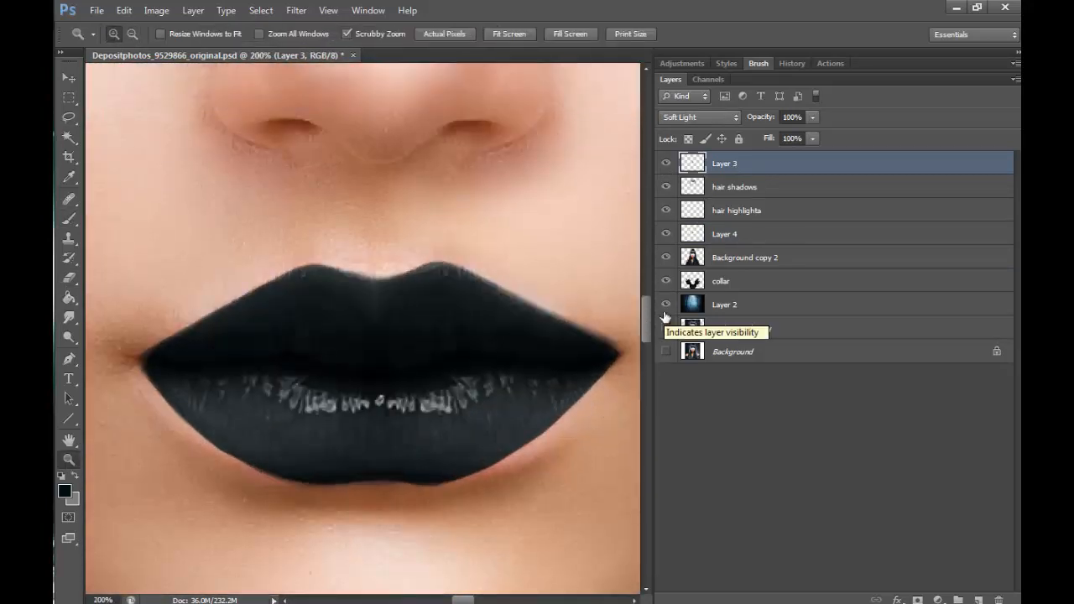
pyautogui.doubleClick(723, 233)
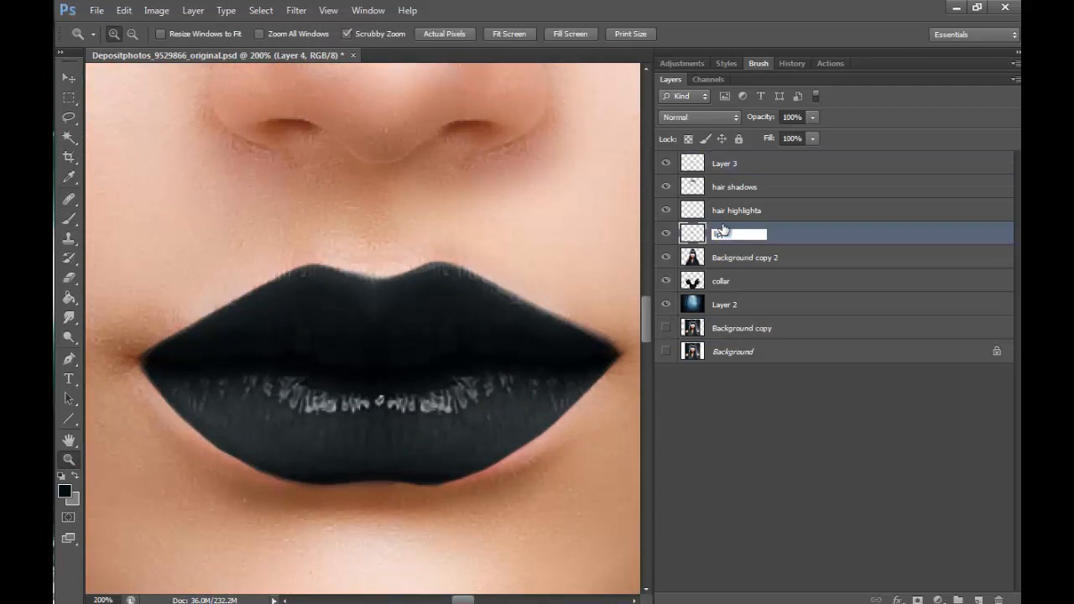
pyautogui.press('Return')
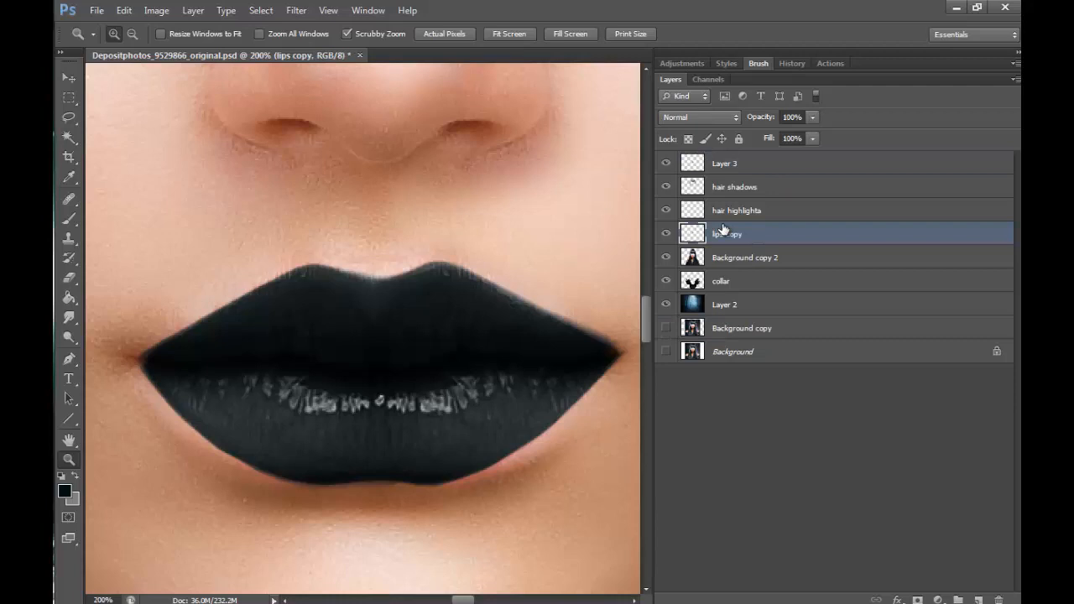
pyautogui.doubleClick(732, 165)
pyautogui.write('lips co')
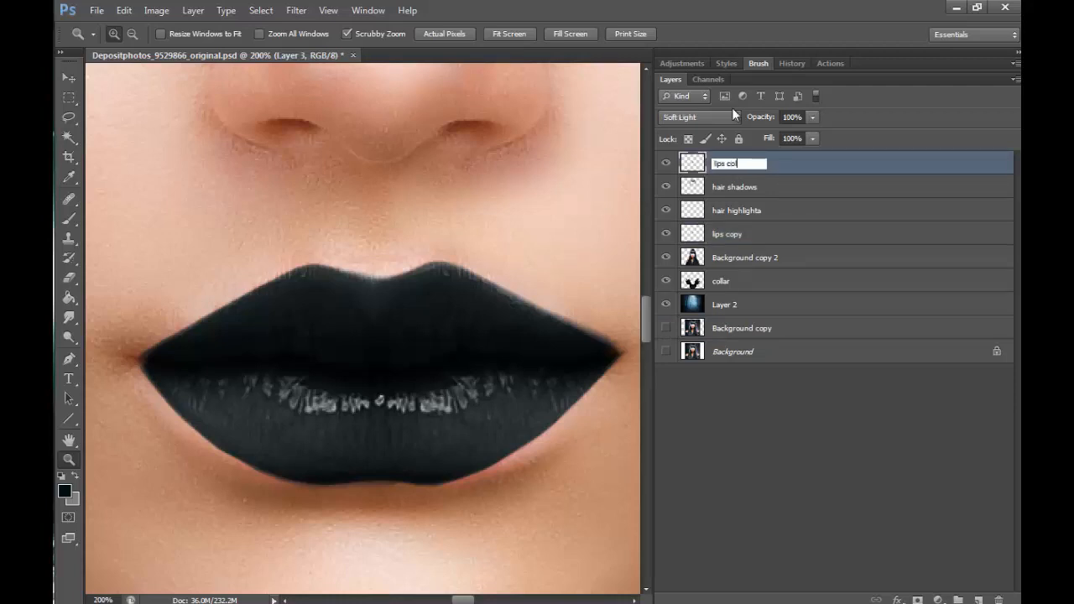
pyautogui.write('lor')
pyautogui.press('Return')
# - Compare the lips with and without lips copy, and shift that layer's midtones with Color Balance levels -6, 0, +22
pyautogui.click(666, 235)
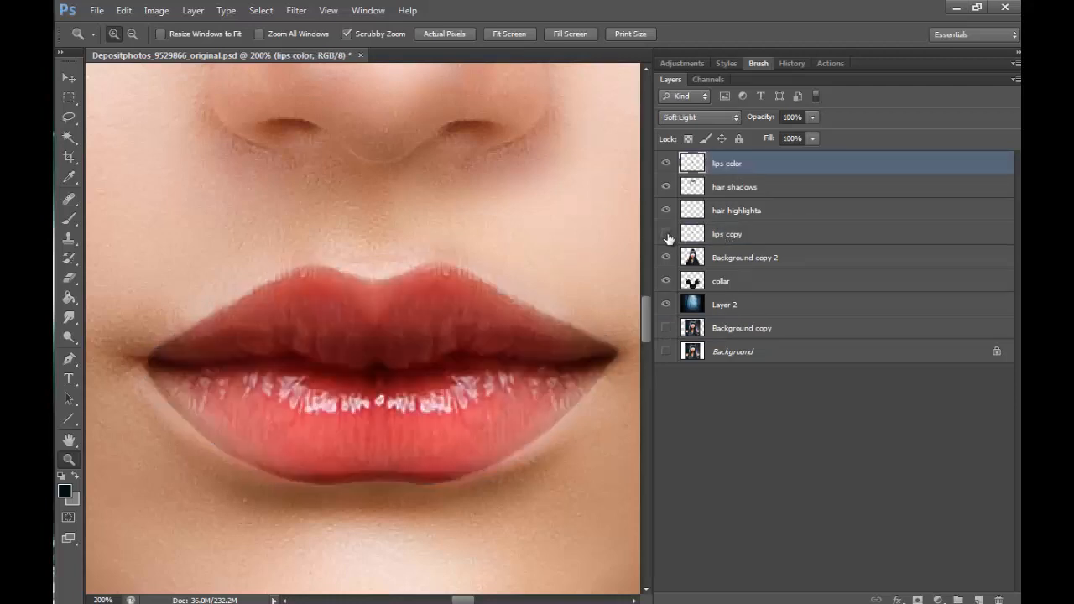
pyautogui.click(666, 234)
pyautogui.click(796, 236)
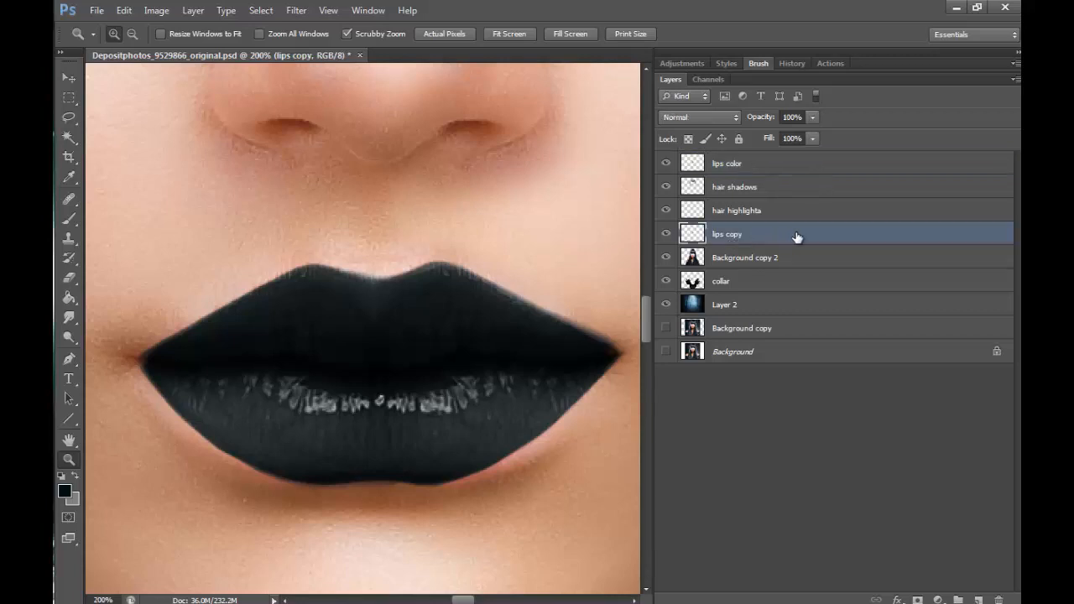
pyautogui.click(156, 10)
pyautogui.moveTo(293, 49)
pyautogui.click(369, 142)
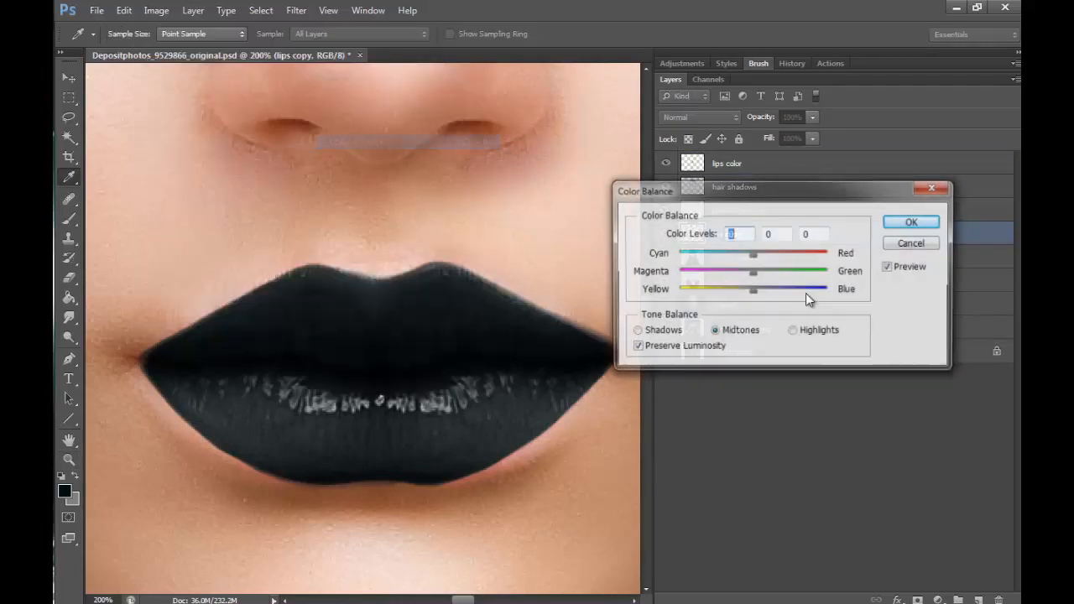
pyautogui.moveTo(754, 292); pyautogui.dragTo(769, 293)
pyautogui.moveTo(754, 254); pyautogui.dragTo(750, 258)
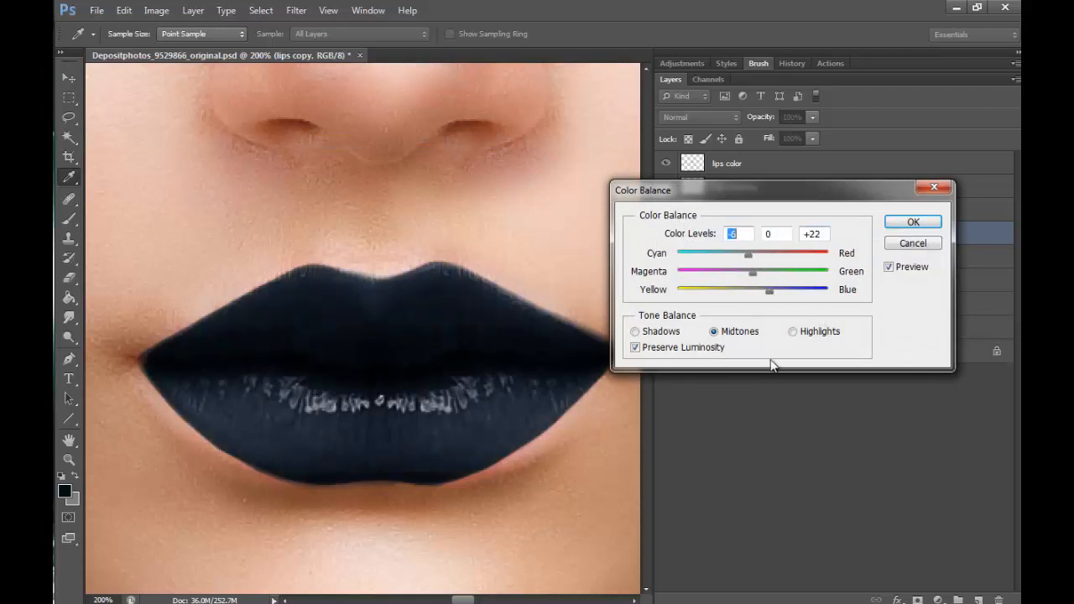
pyautogui.click(913, 222)
pyautogui.press('z')
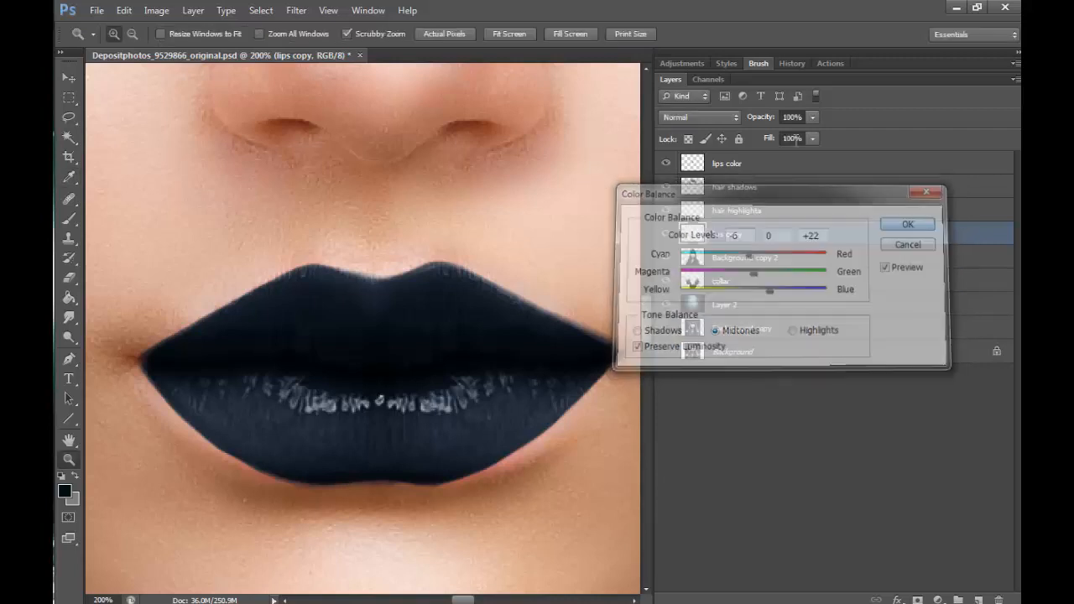
# - Shift the highlights of the lips copy layer towards blue with Color Balance
pyautogui.click(501, 261)
pyautogui.click(501, 261)
pyautogui.click(505, 262)
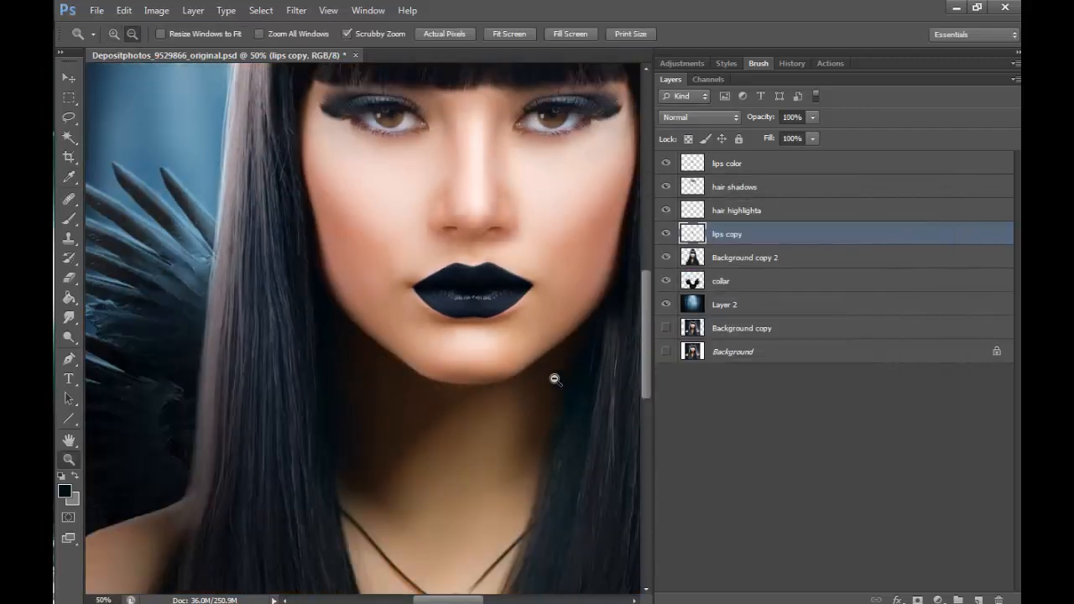
pyautogui.click(556, 379)
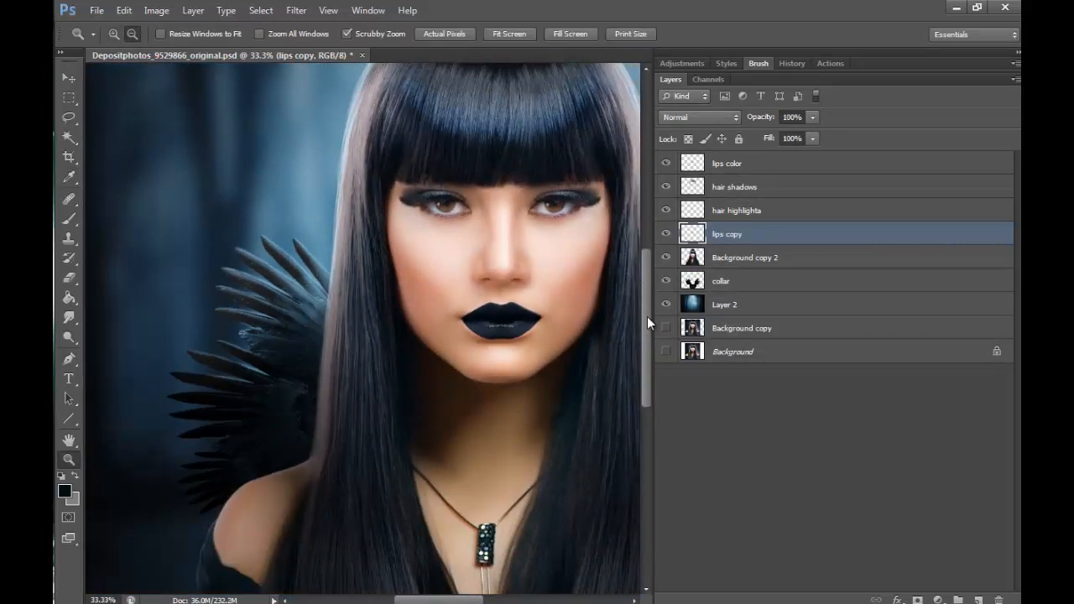
pyautogui.click(157, 10)
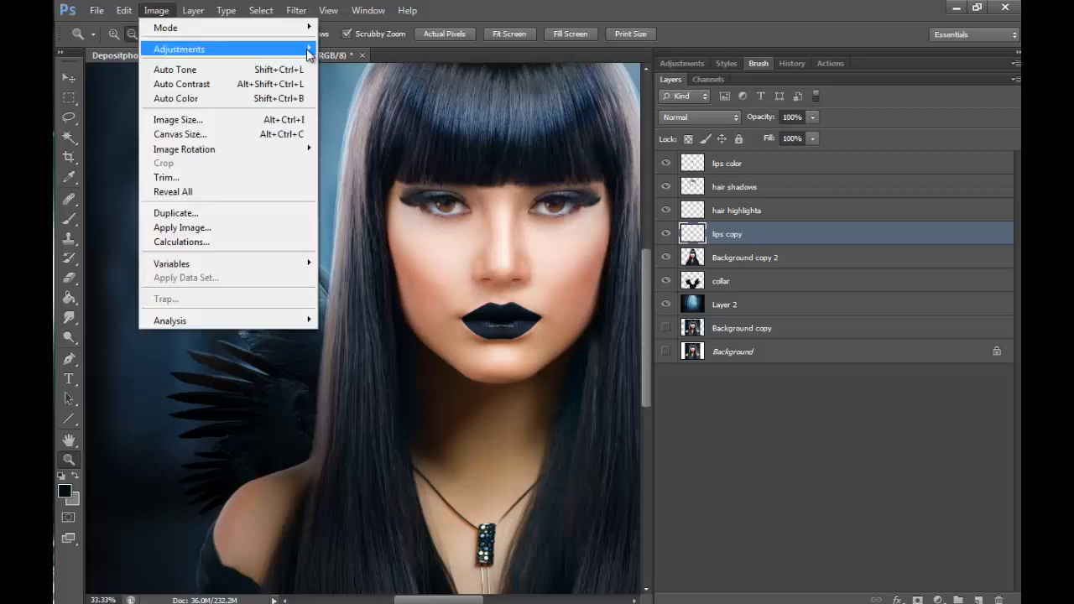
pyautogui.moveTo(179, 46)
pyautogui.click(386, 143)
pyautogui.click(822, 330)
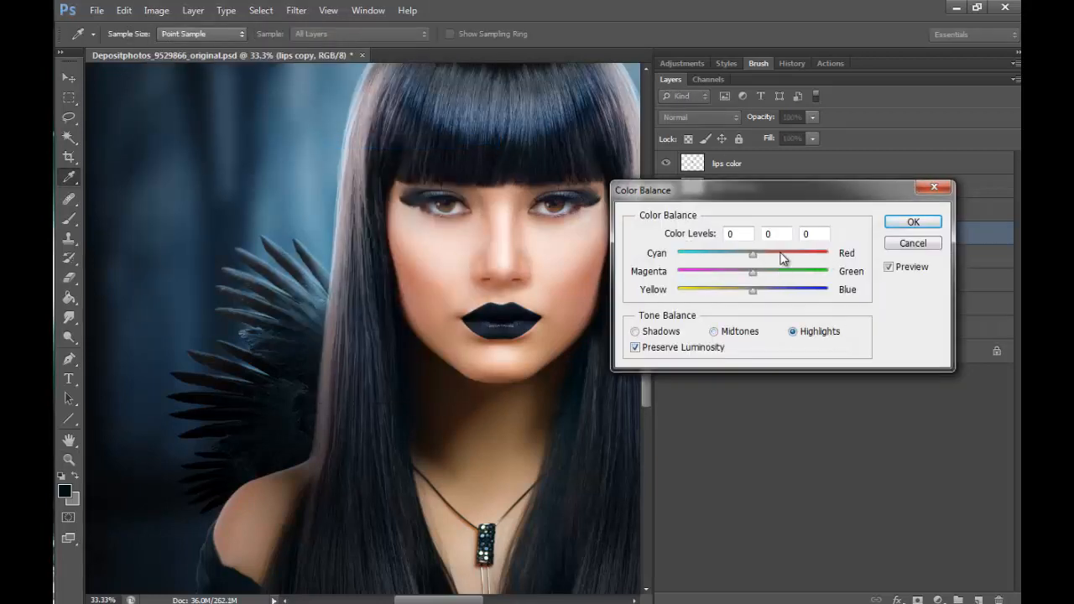
pyautogui.moveTo(754, 292); pyautogui.dragTo(788, 294)
pyautogui.click(913, 221)
pyautogui.press('z')
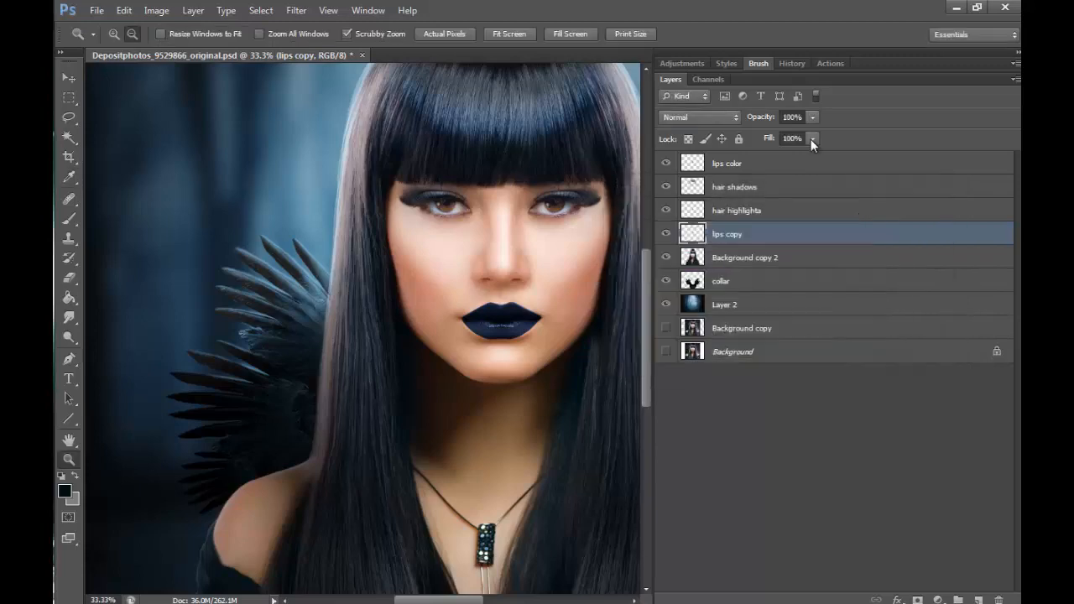
pyautogui.click(155, 11)
pyautogui.moveTo(192, 48)
pyautogui.click(379, 126)
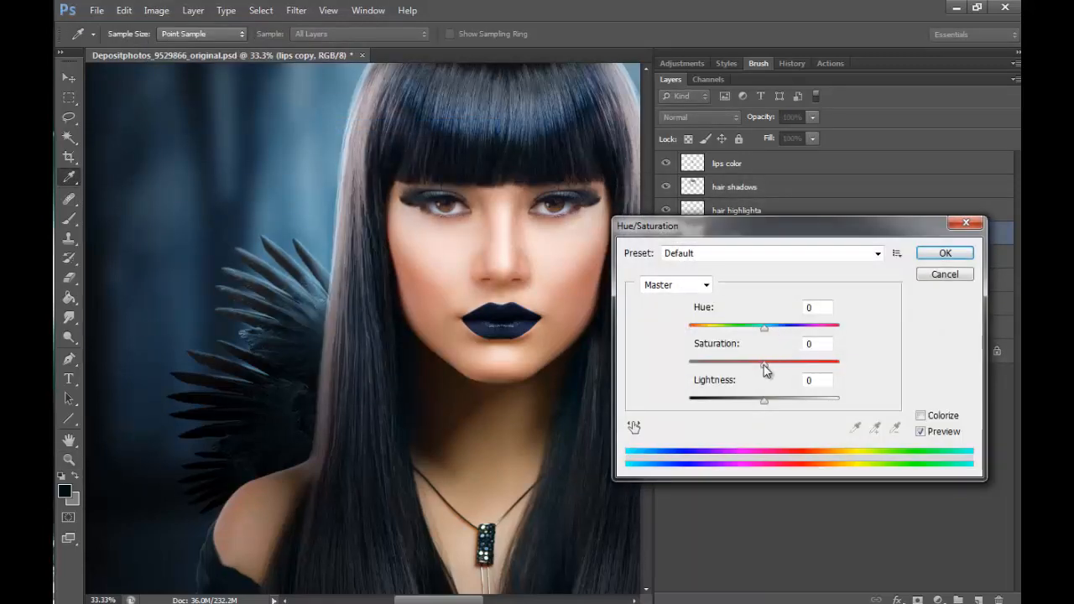
pyautogui.moveTo(764, 371); pyautogui.dragTo(747, 365)
pyautogui.click(933, 274)
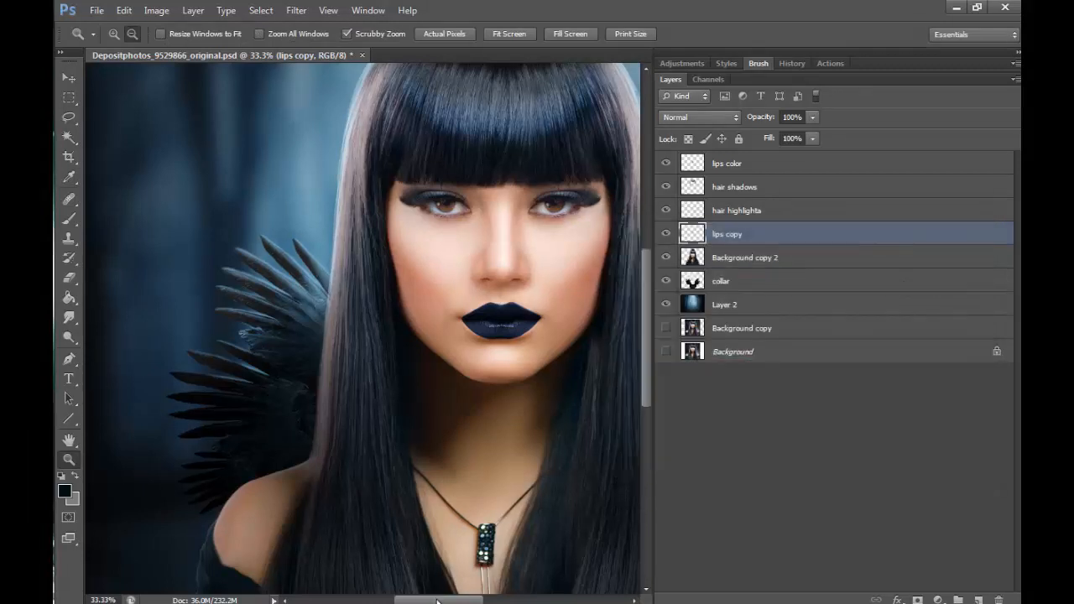
# - Select the lips color layer and set up a soft 8 px brush with 61% opacity for work around the eye
pyautogui.moveTo(437, 601); pyautogui.dragTo(459, 601)
pyautogui.moveTo(646, 317); pyautogui.dragTo(647, 299)
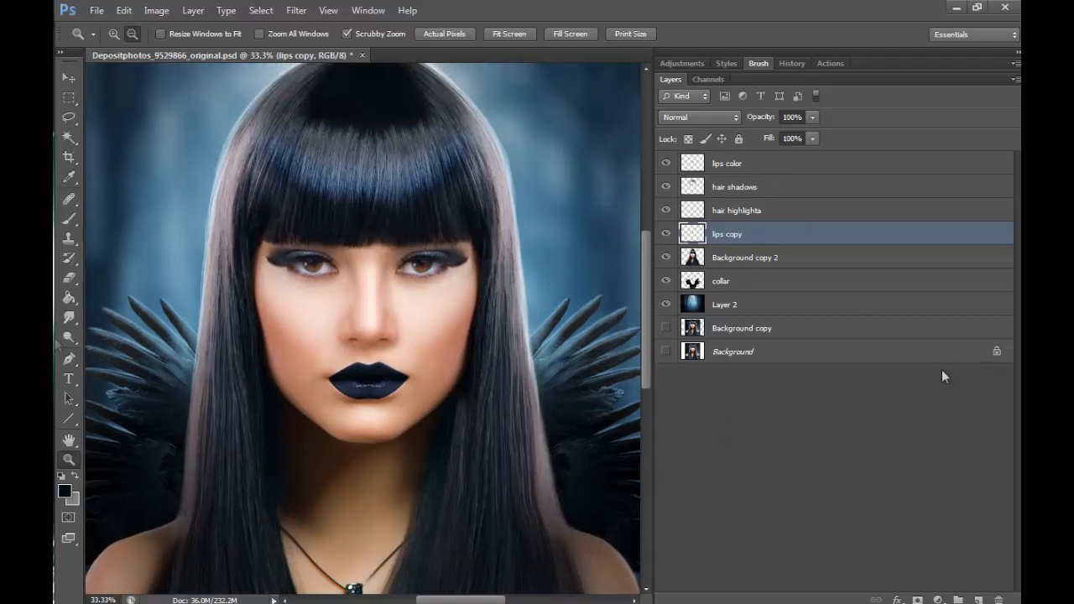
pyautogui.click(743, 163)
pyautogui.click(113, 34)
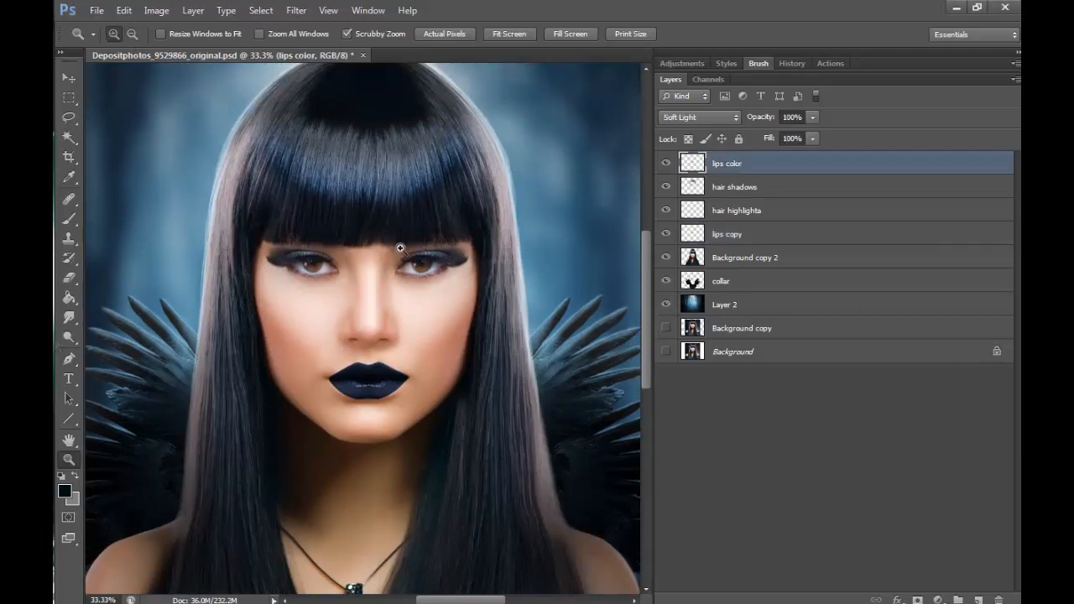
pyautogui.click(427, 256)
pyautogui.click(441, 245)
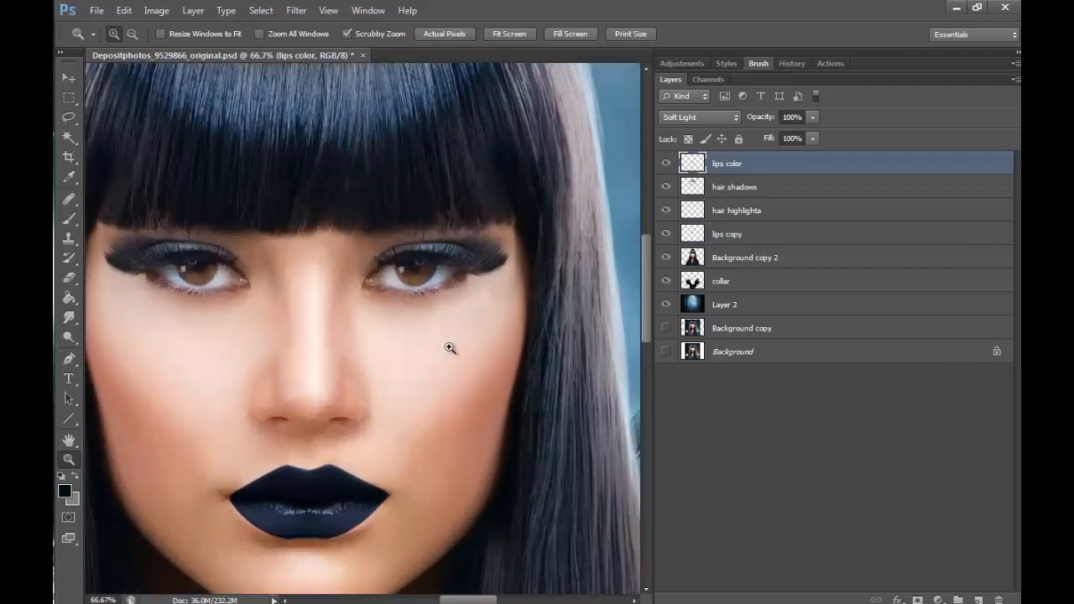
pyautogui.click(427, 288)
pyautogui.moveTo(642, 299)
pyautogui.mouseDown()
pyautogui.moveTo(647, 286)
pyautogui.moveTo(642, 326)
pyautogui.moveTo(647, 301)
pyautogui.moveTo(647, 312)
pyautogui.mouseUp()
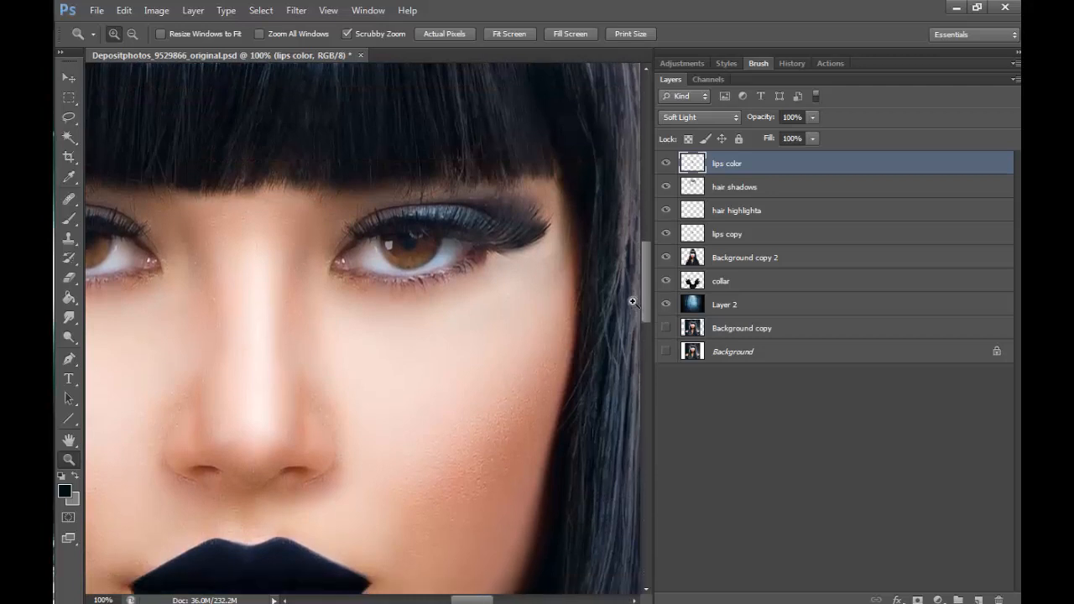
pyautogui.click(68, 218)
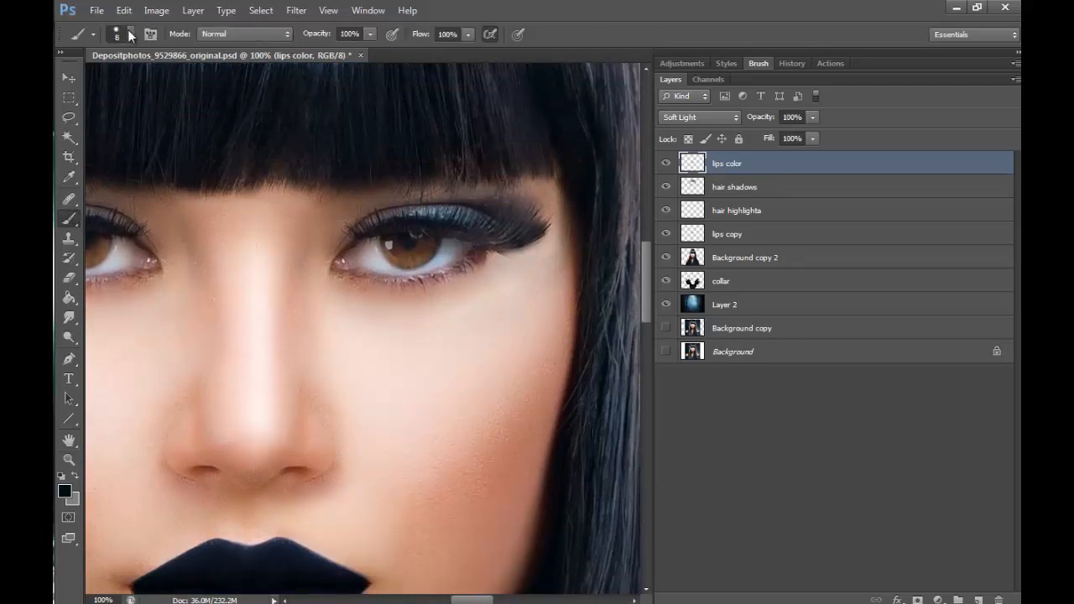
pyautogui.click(125, 34)
pyautogui.click(134, 151)
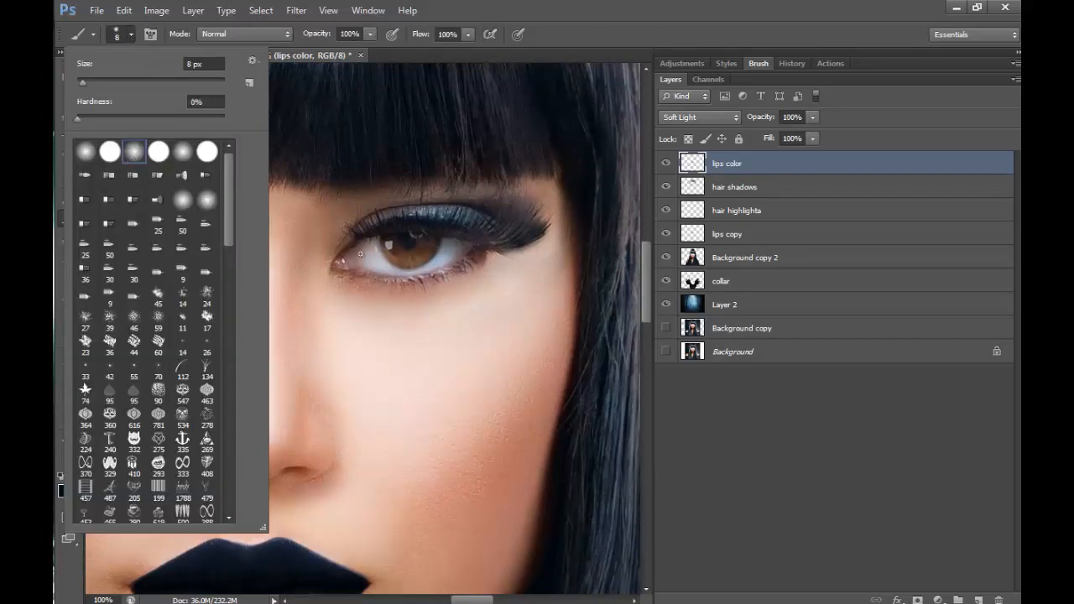
pyautogui.click(372, 33)
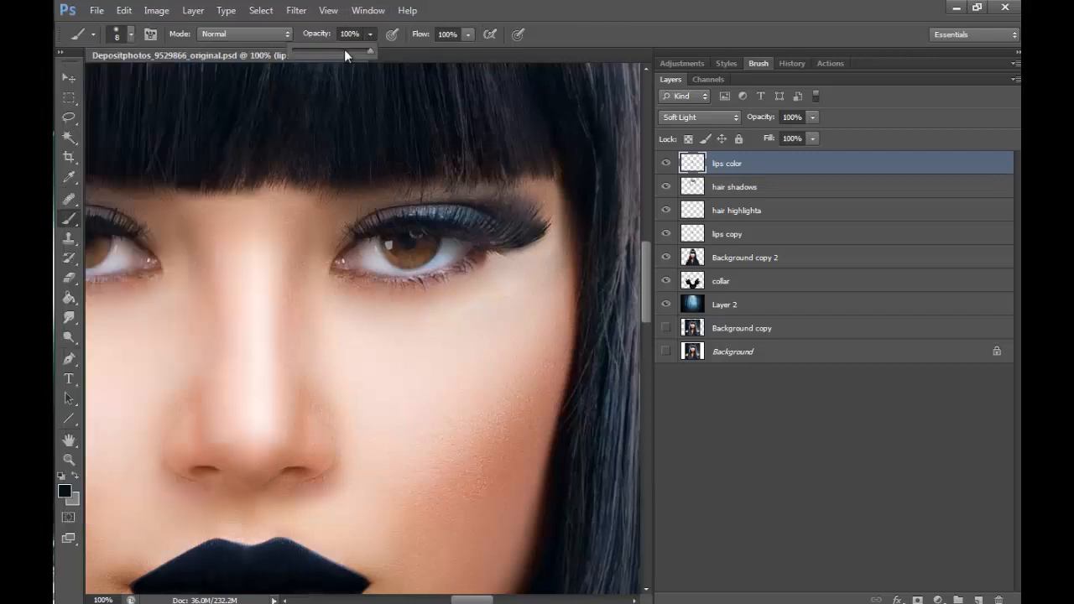
pyautogui.click(339, 52)
pyautogui.moveTo(338, 49); pyautogui.dragTo(340, 49)
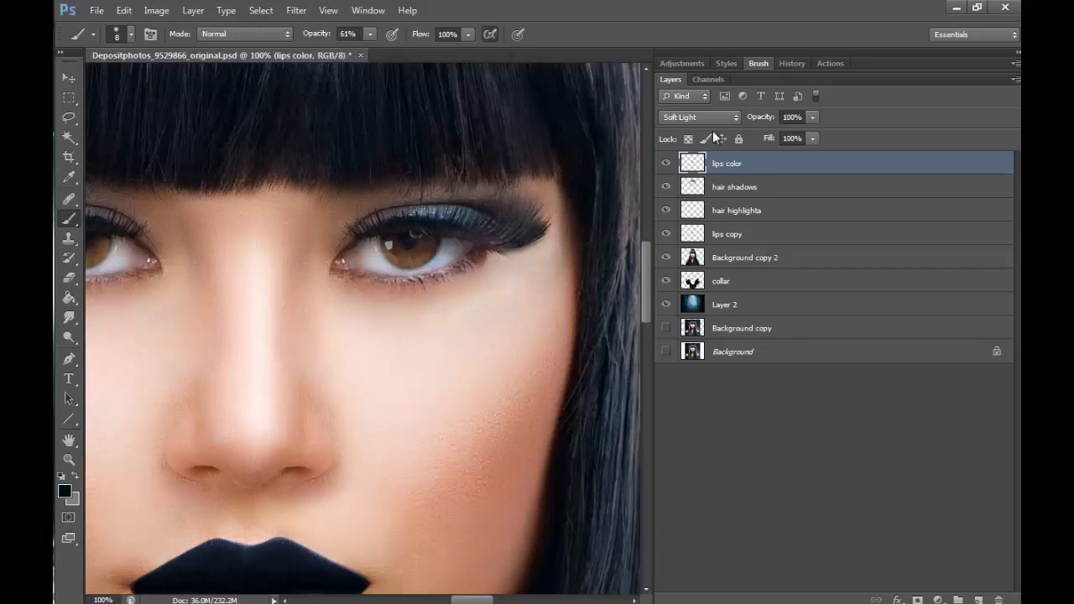
# - Turn on Transfer and turn off Shape Dynamics for the brush
pyautogui.click(767, 64)
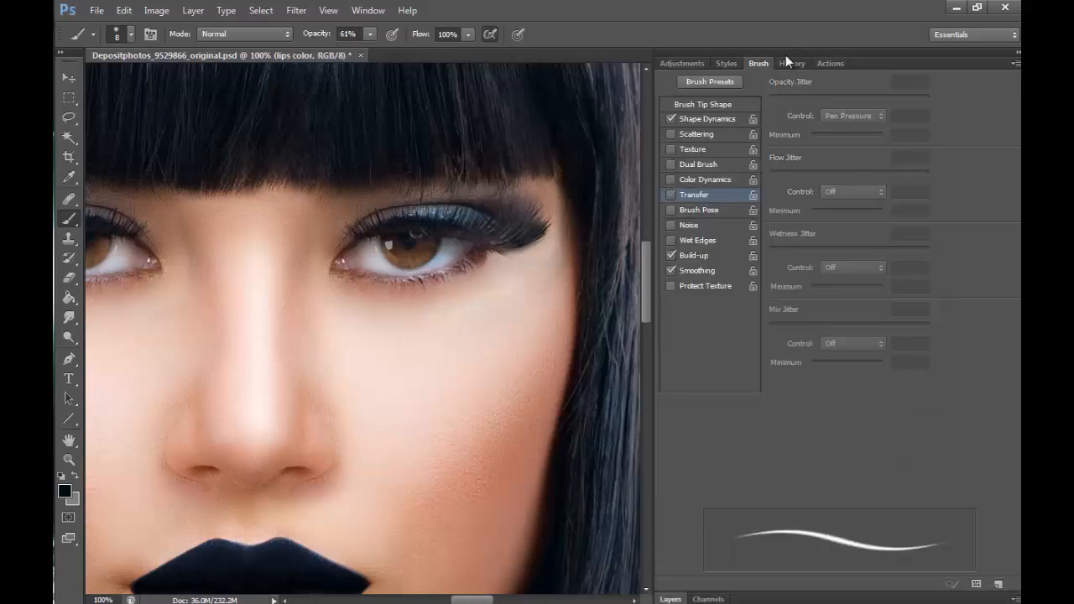
pyautogui.click(695, 195)
pyautogui.click(671, 119)
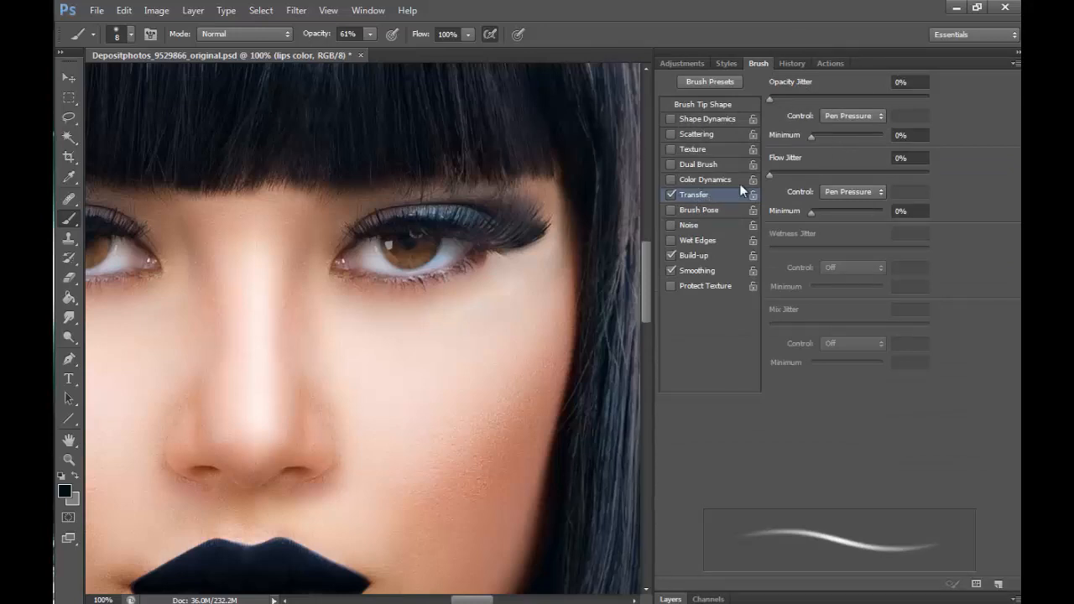
pyautogui.click(669, 599)
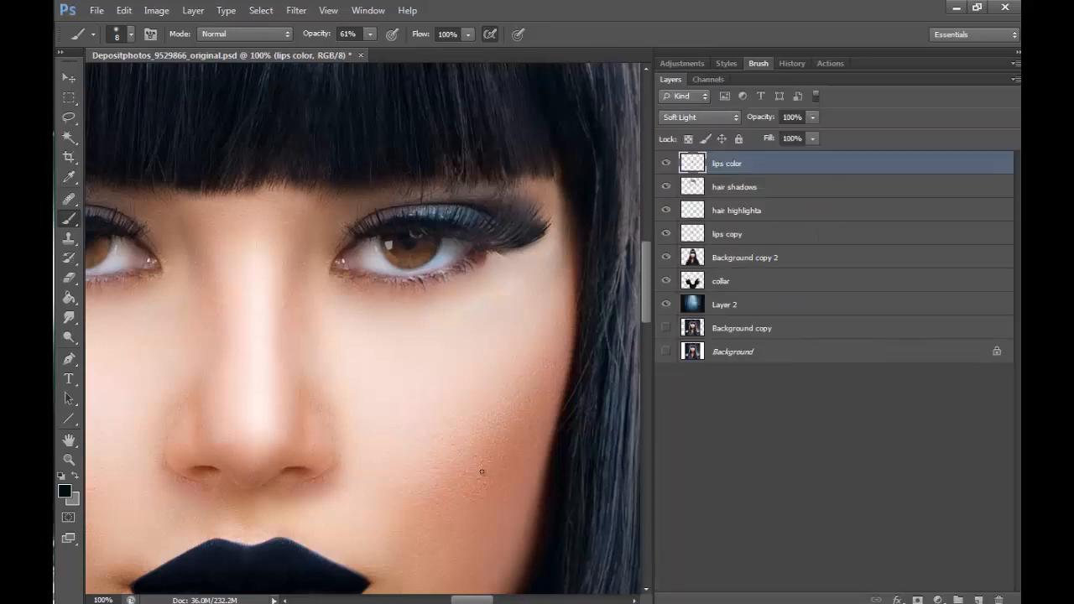
# - Enlarge the brush to 60 px and add a new layer above lips color
pyautogui.press(']')
pyautogui.press(']')
pyautogui.press(']')
pyautogui.press(']')
pyautogui.click(975, 600)
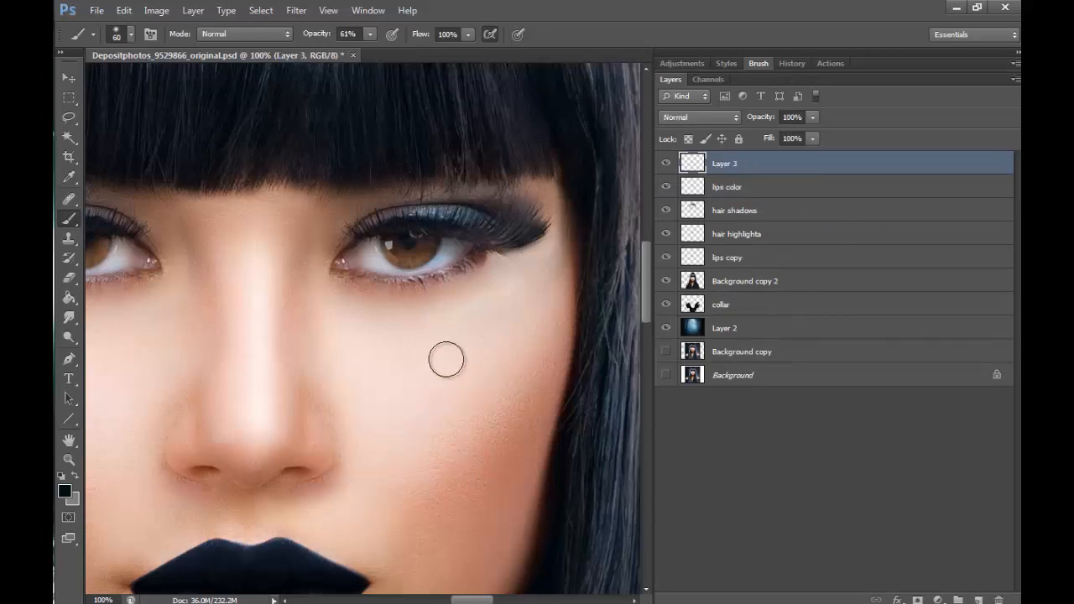
# - Set the foreground colour to the near-black #0b0c0c
pyautogui.click(65, 492)
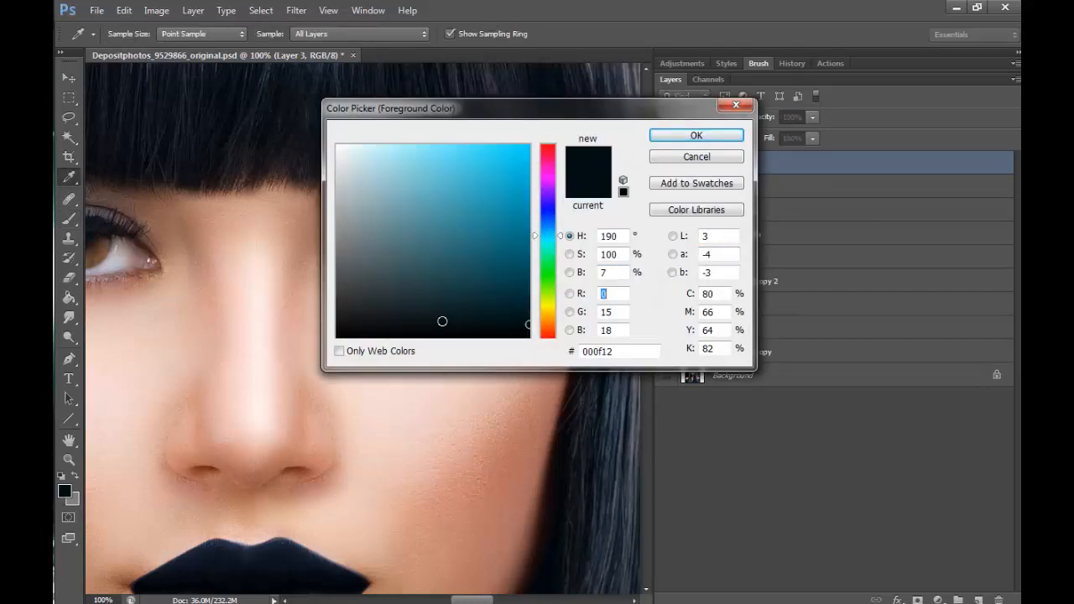
pyautogui.click(344, 329)
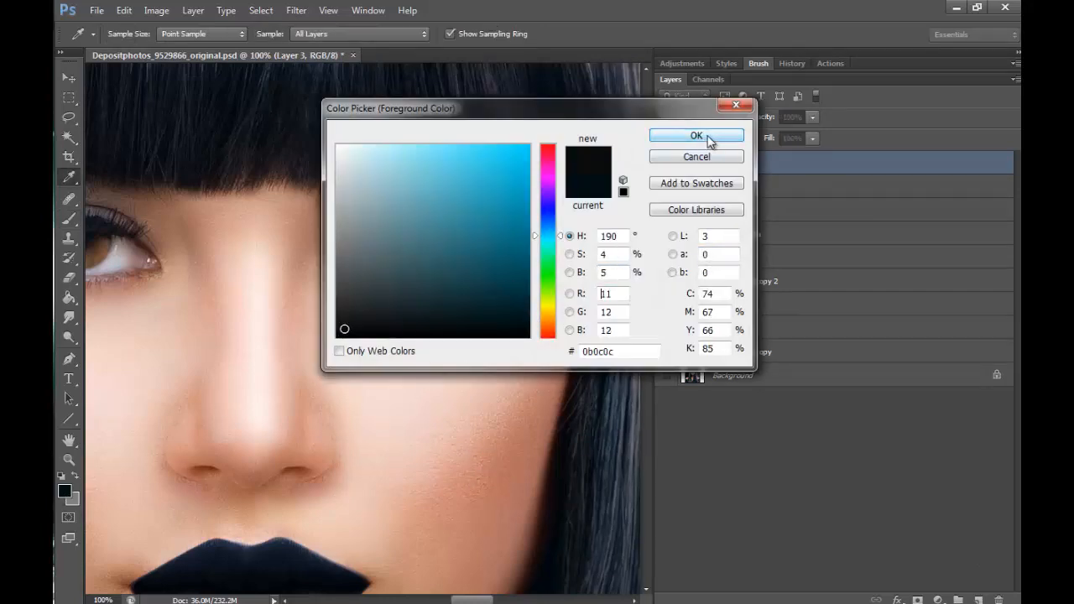
pyautogui.click(697, 135)
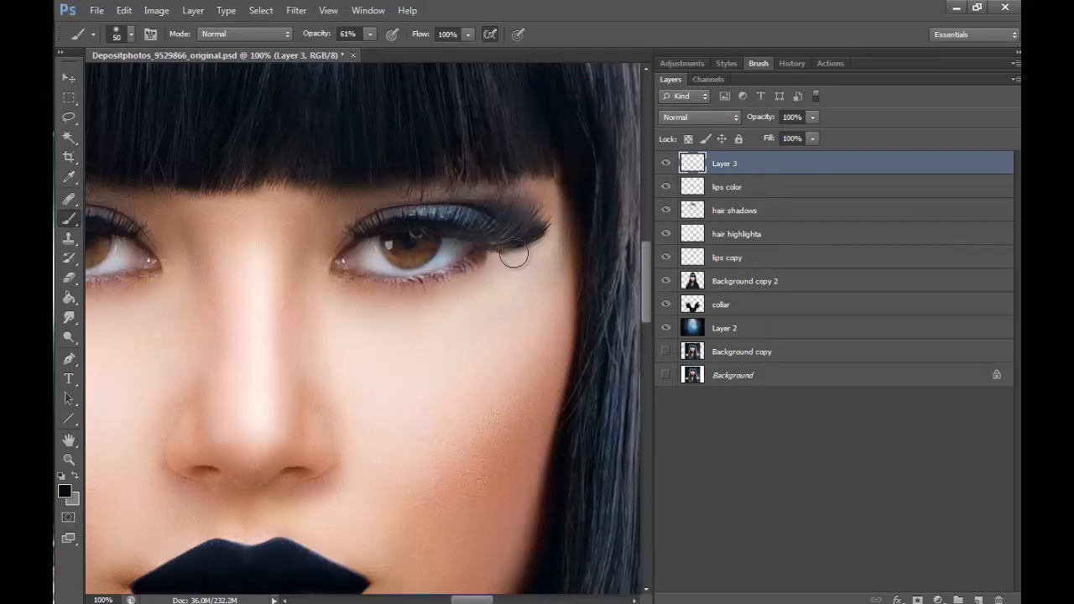
# - Paint smoky near-black shadow below and above the eye on Layer 3 with the soft brush at 40 to 50 px
pyautogui.press('[')
pyautogui.moveTo(491, 257)
pyautogui.mouseDown()
pyautogui.moveTo(469, 269)
pyautogui.moveTo(524, 260)
pyautogui.moveTo(438, 298)
pyautogui.moveTo(499, 274)
pyautogui.moveTo(415, 299)
pyautogui.moveTo(515, 269)
pyautogui.moveTo(376, 289)
pyautogui.moveTo(495, 279)
pyautogui.moveTo(388, 298)
pyautogui.moveTo(496, 256)
pyautogui.moveTo(367, 281)
pyautogui.moveTo(434, 287)
pyautogui.moveTo(357, 280)
pyautogui.moveTo(375, 286)
pyautogui.moveTo(501, 255)
pyautogui.moveTo(421, 285)
pyautogui.mouseUp()
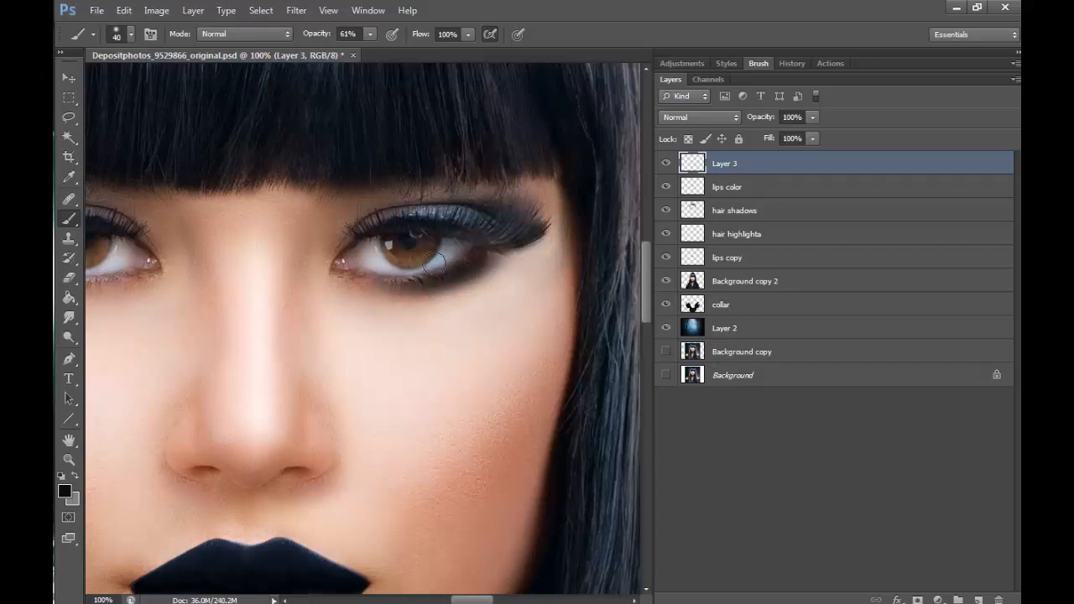
pyautogui.moveTo(460, 232)
pyautogui.mouseDown()
pyautogui.moveTo(515, 246)
pyautogui.moveTo(504, 241)
pyautogui.moveTo(445, 278)
pyautogui.moveTo(563, 211)
pyautogui.moveTo(357, 277)
pyautogui.moveTo(536, 232)
pyautogui.moveTo(366, 273)
pyautogui.moveTo(521, 199)
pyautogui.moveTo(323, 249)
pyautogui.moveTo(392, 206)
pyautogui.moveTo(555, 203)
pyautogui.mouseUp()
pyautogui.press(']')
pyautogui.press(']')
pyautogui.moveTo(448, 198)
pyautogui.mouseDown()
pyautogui.moveTo(530, 244)
pyautogui.moveTo(427, 299)
pyautogui.moveTo(381, 302)
pyautogui.moveTo(340, 288)
pyautogui.moveTo(514, 272)
pyautogui.moveTo(349, 290)
pyautogui.moveTo(417, 304)
pyautogui.mouseUp()
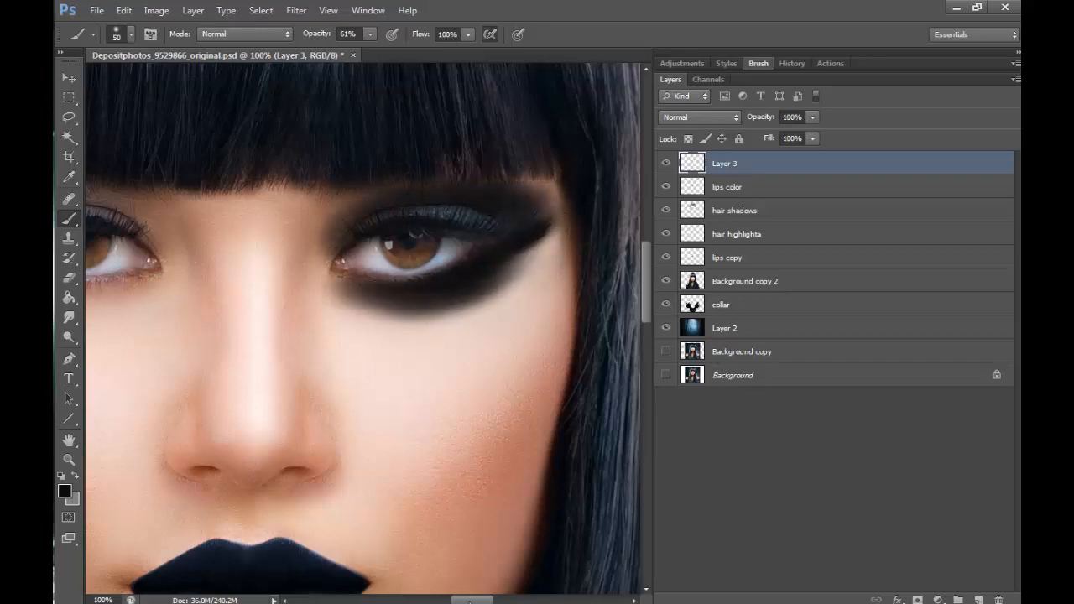
# - Try various blend modes on Layer 3, including Soft Light, Color, Darken, Lighter Color and Exclusion
pyautogui.moveTo(470, 600); pyautogui.dragTo(464, 601)
pyautogui.click(700, 117)
pyautogui.click(696, 327)
pyautogui.click(719, 119)
pyautogui.click(696, 315)
pyautogui.click(722, 117)
pyautogui.click(693, 328)
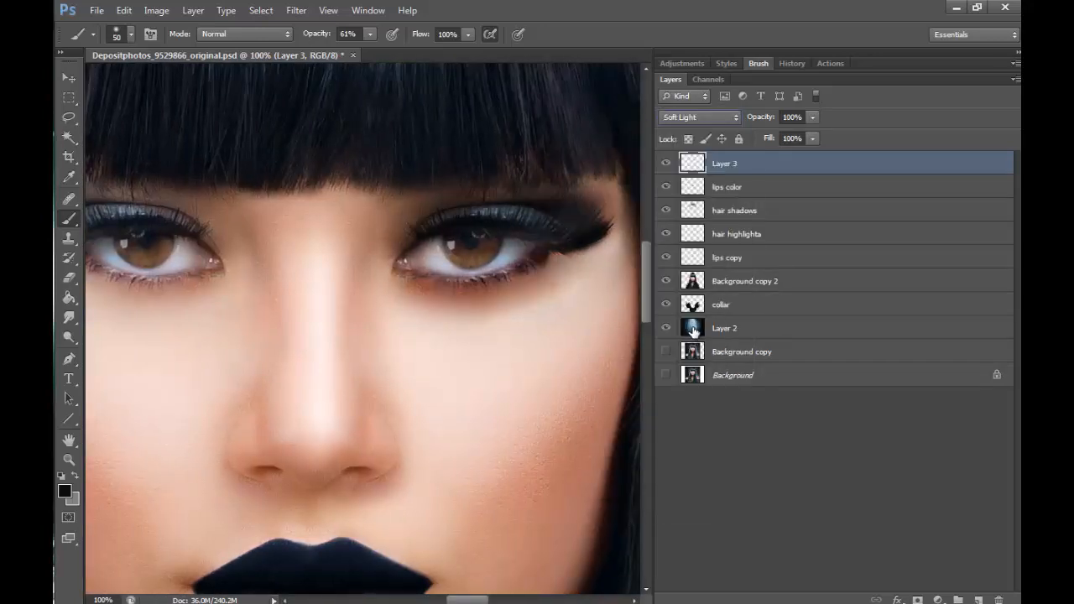
pyautogui.click(700, 117)
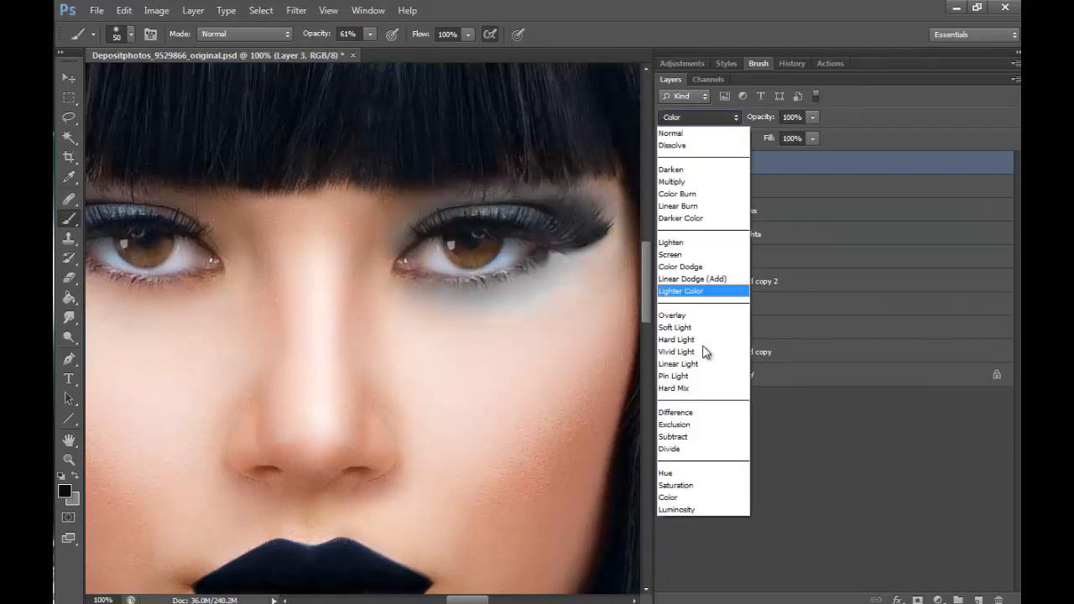
pyautogui.click(704, 134)
pyautogui.click(706, 119)
pyautogui.click(710, 171)
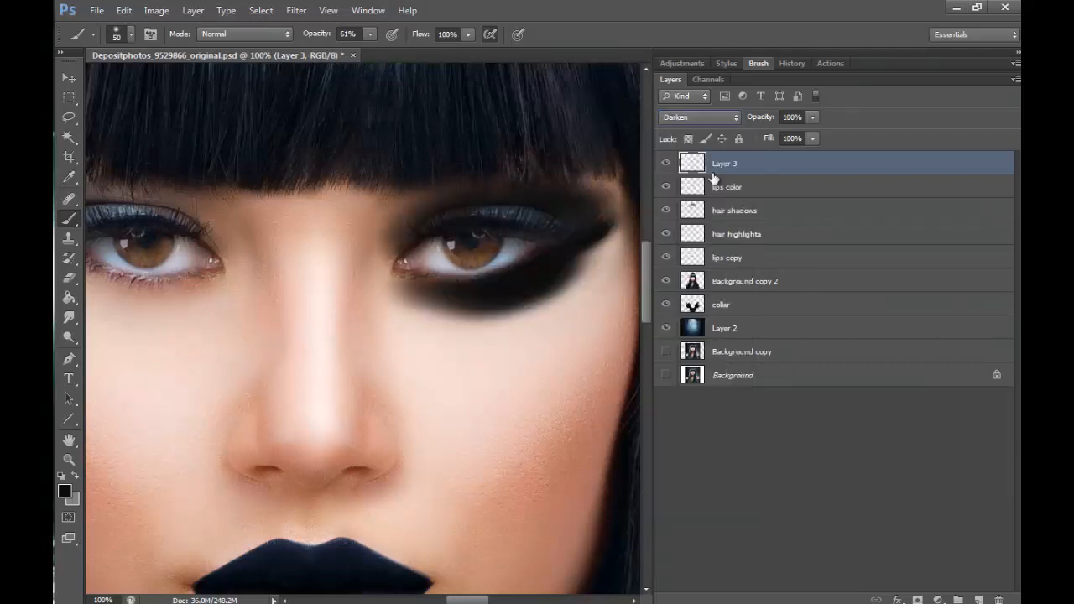
pyautogui.click(706, 119)
pyautogui.click(695, 194)
pyautogui.click(703, 119)
pyautogui.click(703, 206)
pyautogui.click(708, 119)
pyautogui.click(709, 266)
pyautogui.click(710, 120)
pyautogui.click(711, 291)
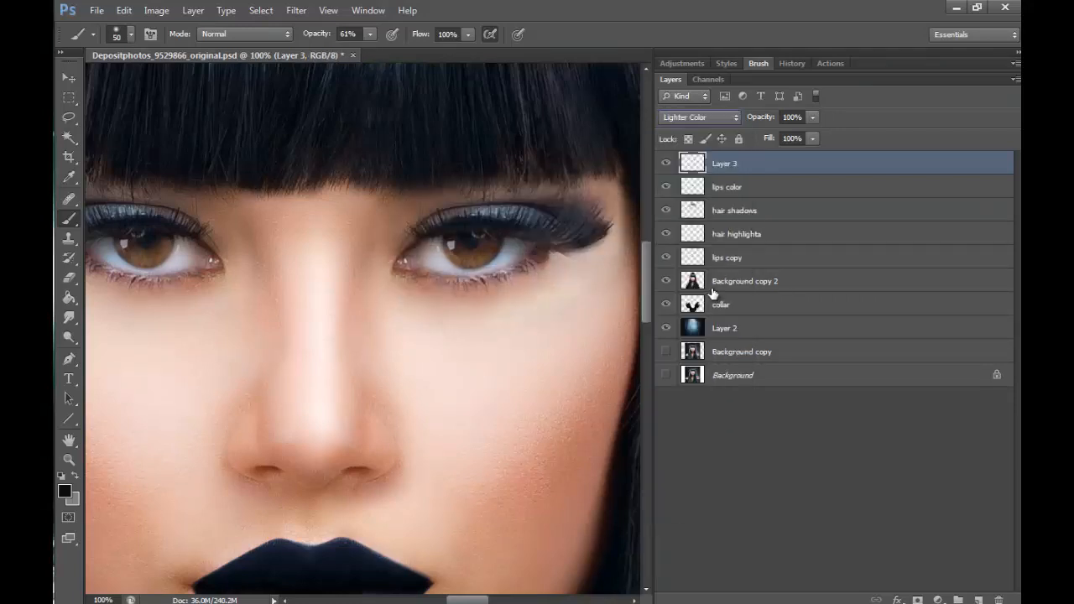
pyautogui.click(710, 119)
pyautogui.click(710, 375)
pyautogui.click(712, 121)
pyautogui.click(710, 413)
pyautogui.click(713, 119)
pyautogui.click(702, 426)
pyautogui.click(706, 119)
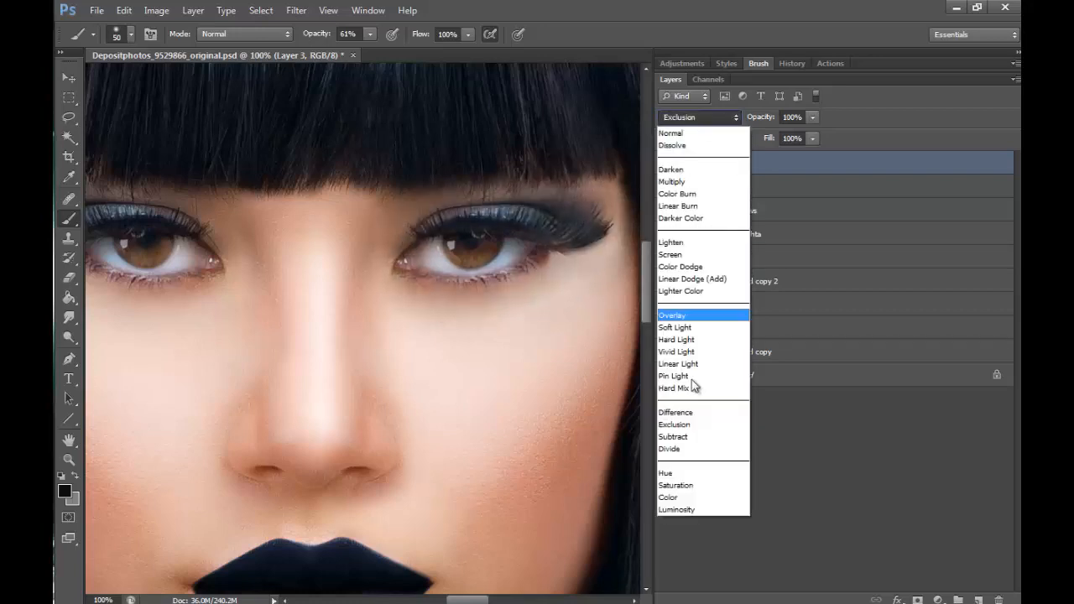
pyautogui.click(694, 437)
pyautogui.click(702, 120)
pyautogui.click(687, 450)
# - Set the blend mode of Layer 3 to Saturation and rename the layer eye make up
pyautogui.click(701, 119)
pyautogui.click(692, 485)
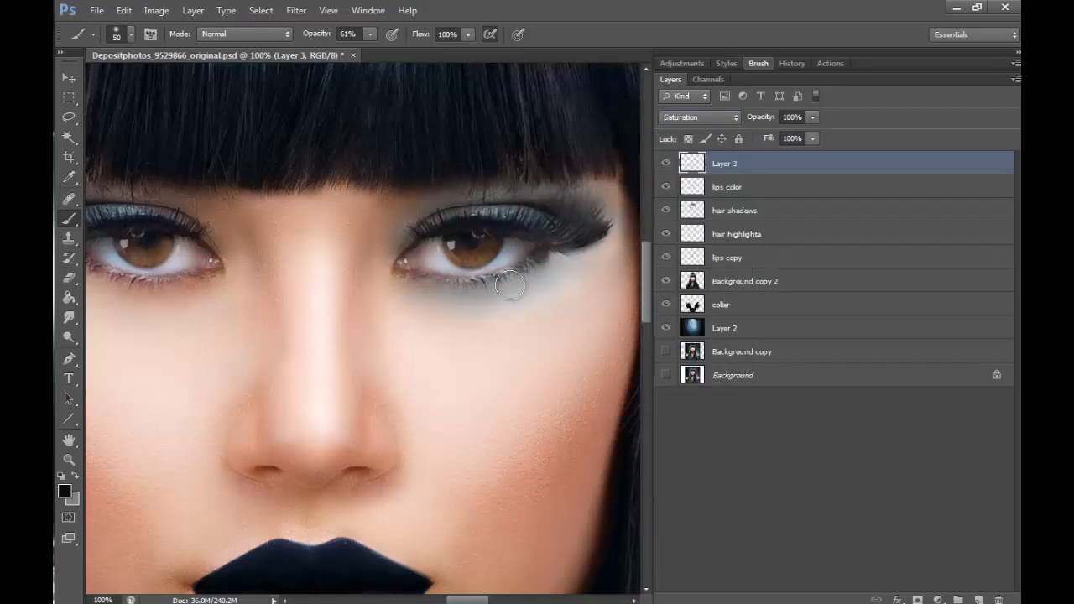
pyautogui.click(69, 460)
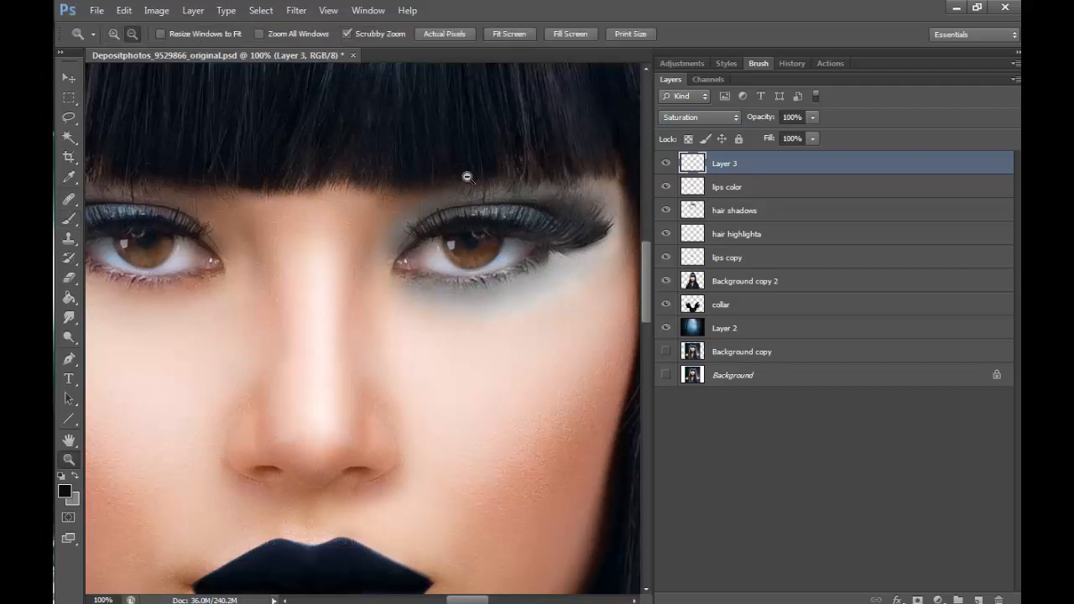
pyautogui.keyDown('alt'); pyautogui.click(503, 195); pyautogui.keyUp('alt')
pyautogui.keyDown('alt'); pyautogui.click(503, 195); pyautogui.keyUp('alt')
pyautogui.keyDown('alt'); pyautogui.click(503, 194); pyautogui.keyUp('alt')
pyautogui.click(549, 177)
pyautogui.click(550, 177)
pyautogui.click(549, 178)
pyautogui.moveTo(645, 291); pyautogui.dragTo(649, 264)
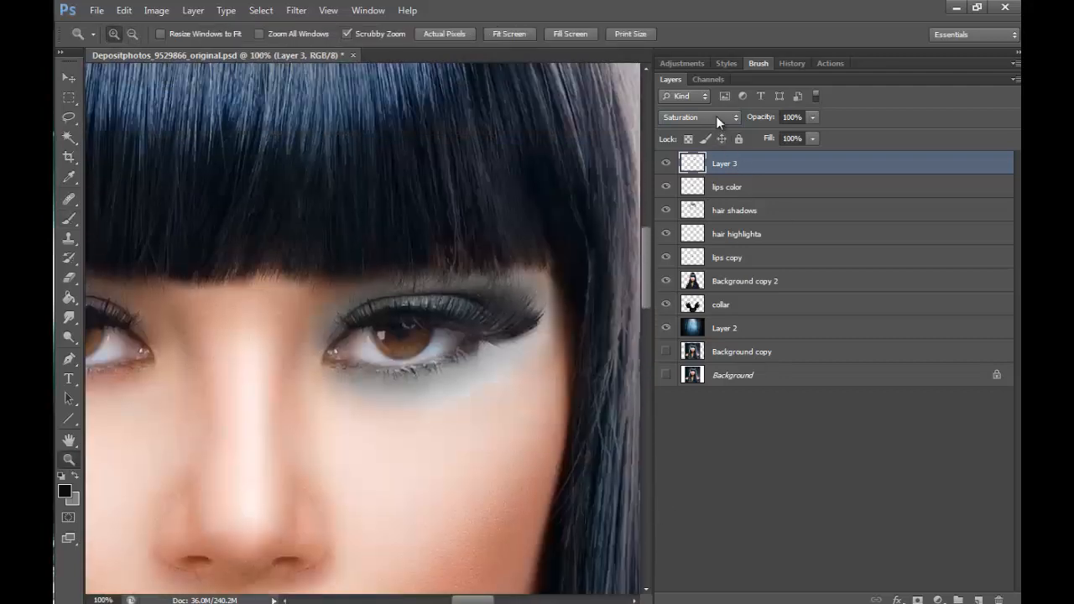
pyautogui.moveTo(470, 600)
pyautogui.mouseDown()
pyautogui.moveTo(453, 598)
pyautogui.moveTo(478, 600)
pyautogui.mouseUp()
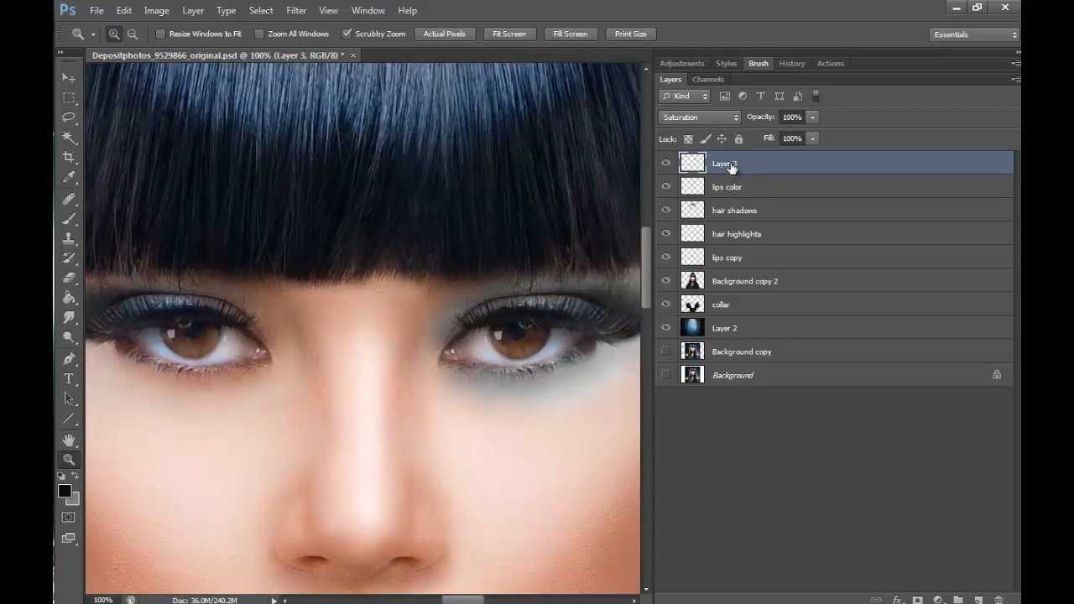
pyautogui.write('eye make up')
pyautogui.press('Return')
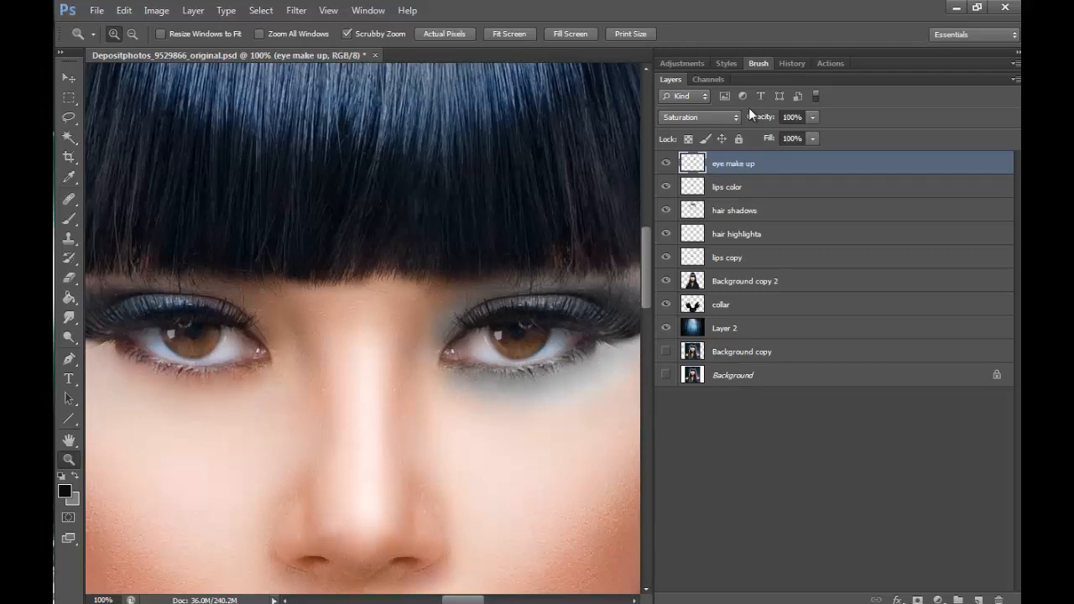
# - Duplicate the eye make up layer as eye make up copy and flip the copy horizontally
pyautogui.rightClick(746, 165)
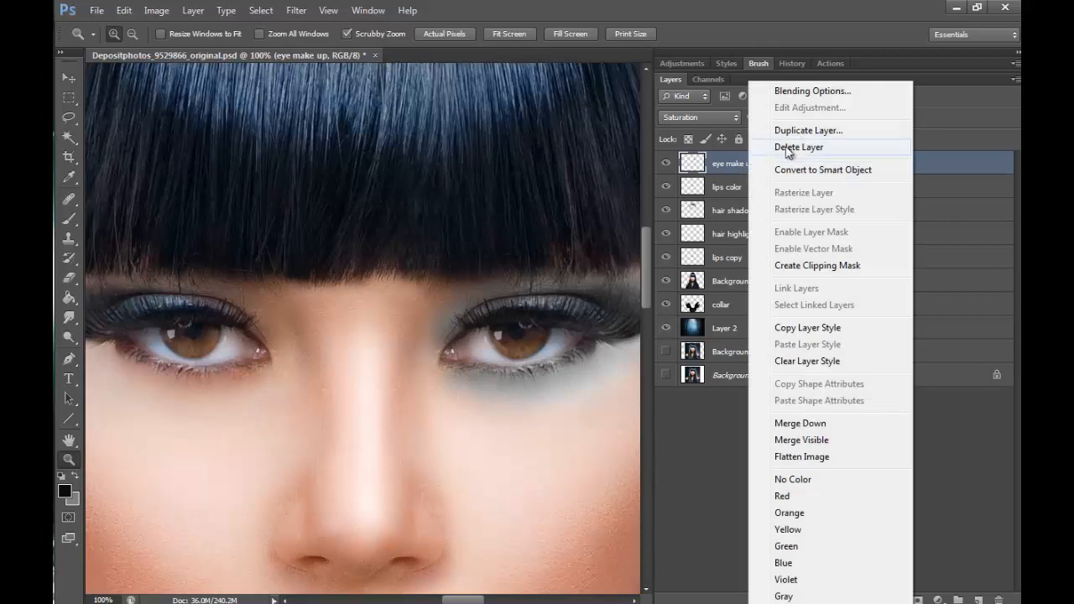
pyautogui.click(799, 131)
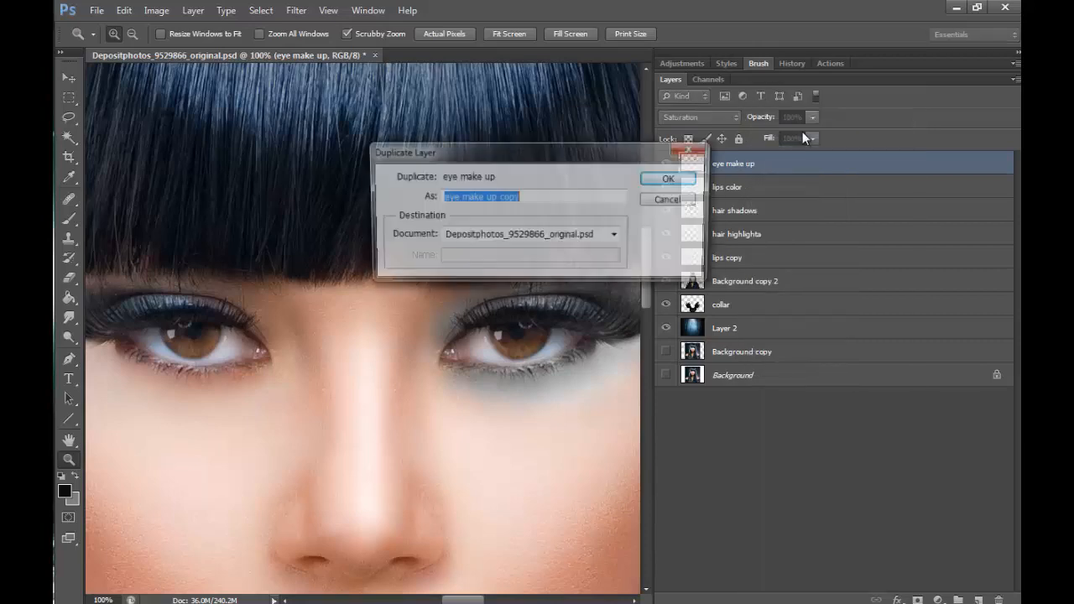
pyautogui.click(678, 173)
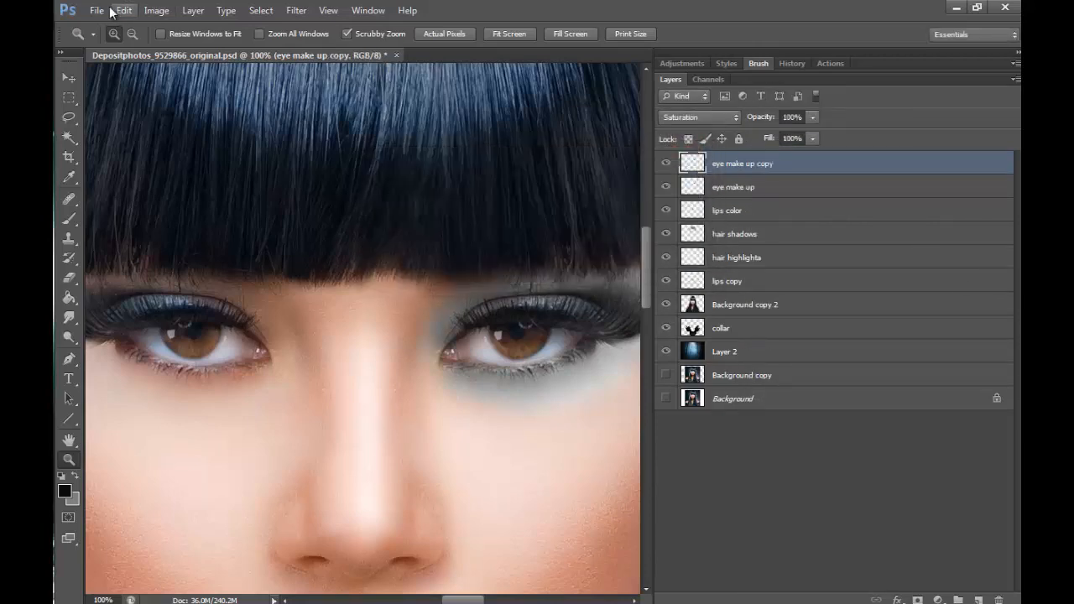
pyautogui.click(124, 10)
pyautogui.moveTo(312, 307)
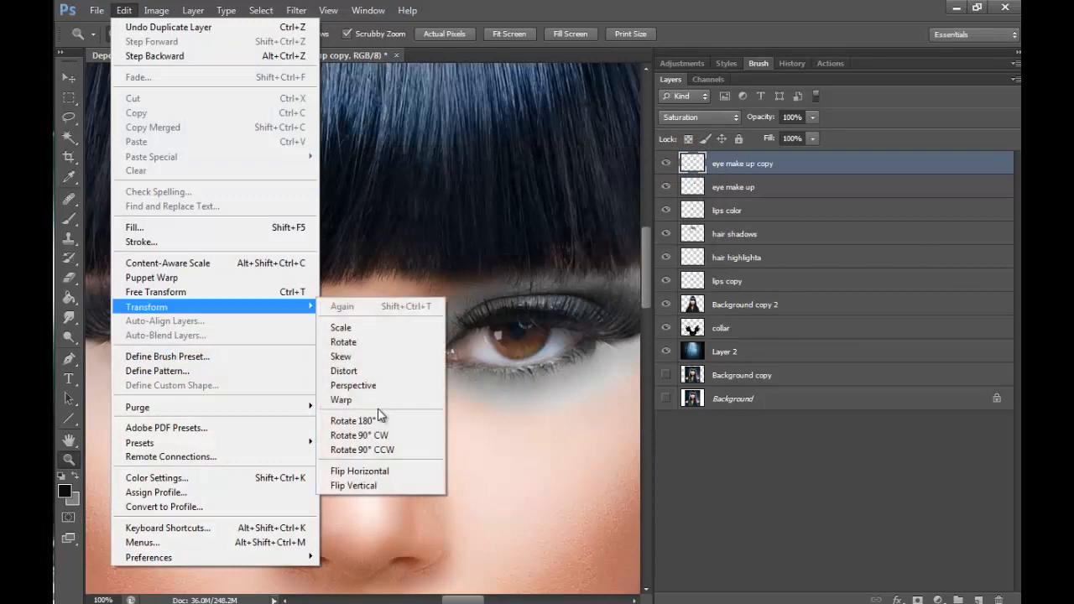
pyautogui.click(401, 472)
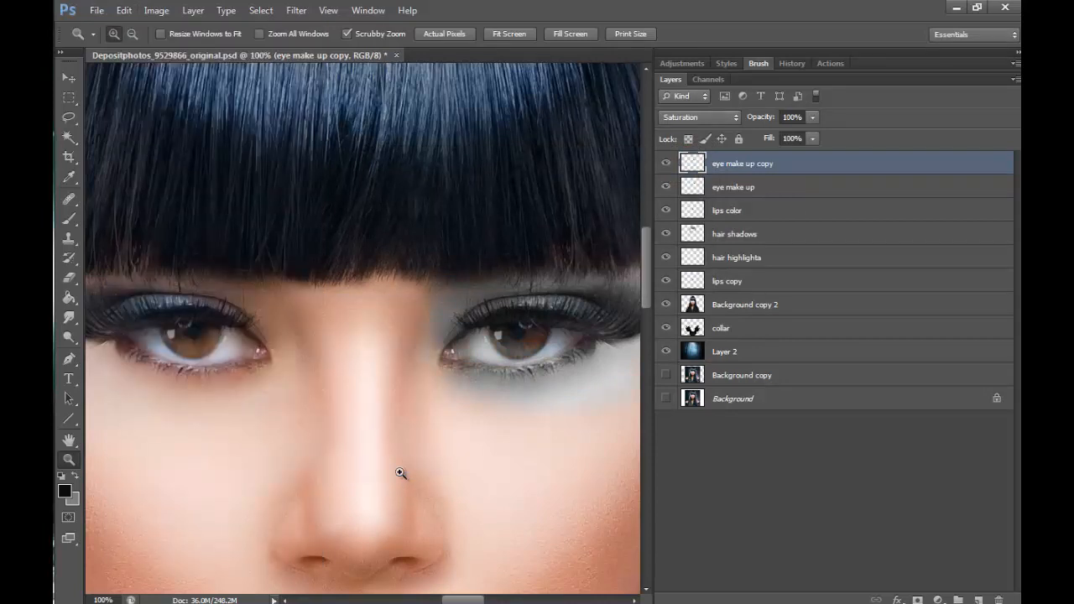
# - Move the flipped eye make up copy over the opposite eye and line it up with the eye's outline
pyautogui.click(69, 77)
pyautogui.moveTo(533, 316); pyautogui.dragTo(179, 313)
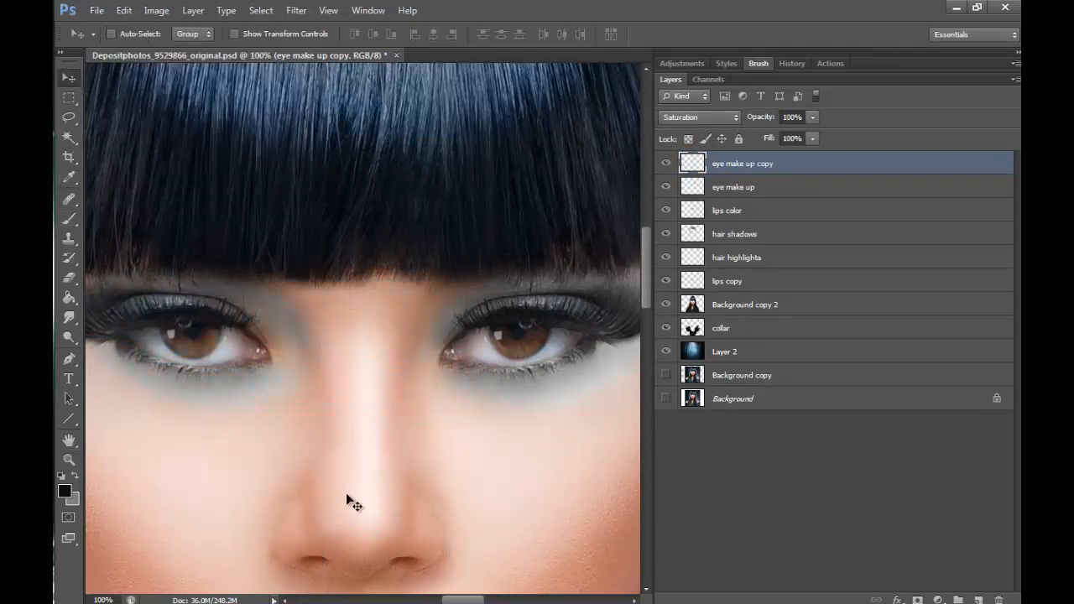
pyautogui.moveTo(474, 601); pyautogui.dragTo(468, 601)
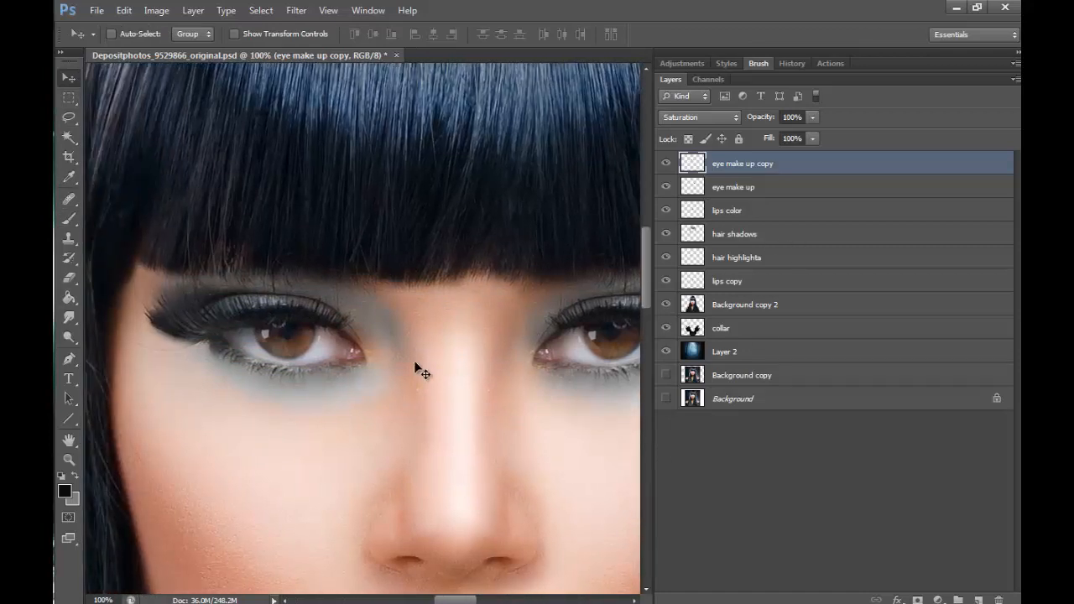
pyautogui.moveTo(420, 370); pyautogui.dragTo(349, 374)
# - Fine-tune the position of eye make up copy in Normal blend mode and set it back to Saturation
pyautogui.click(722, 117)
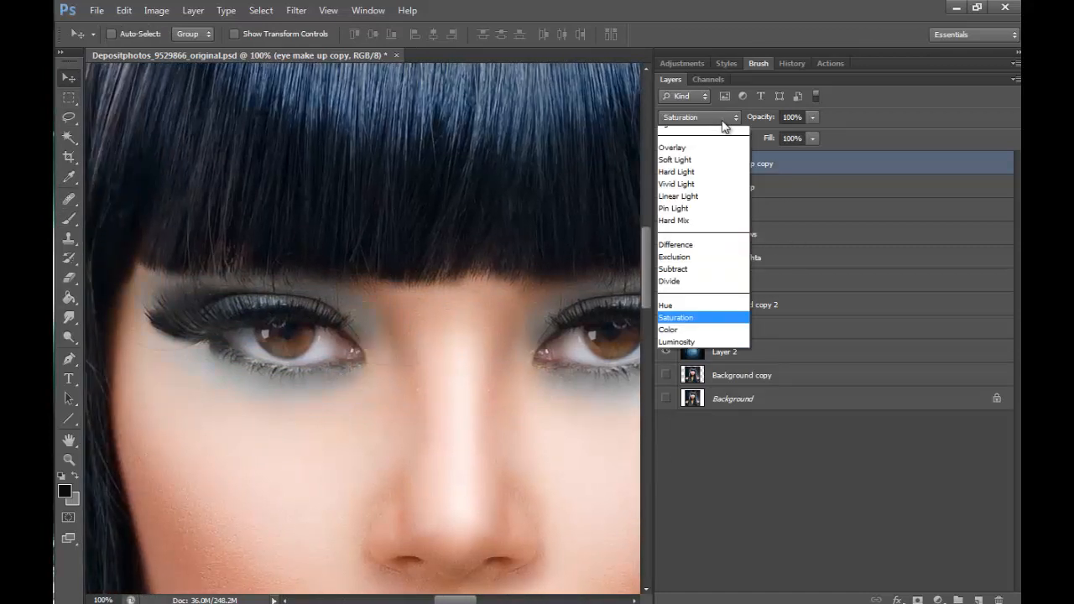
pyautogui.click(709, 136)
pyautogui.moveTo(284, 387)
pyautogui.mouseDown()
pyautogui.moveTo(288, 395)
pyautogui.moveTo(282, 388)
pyautogui.mouseUp()
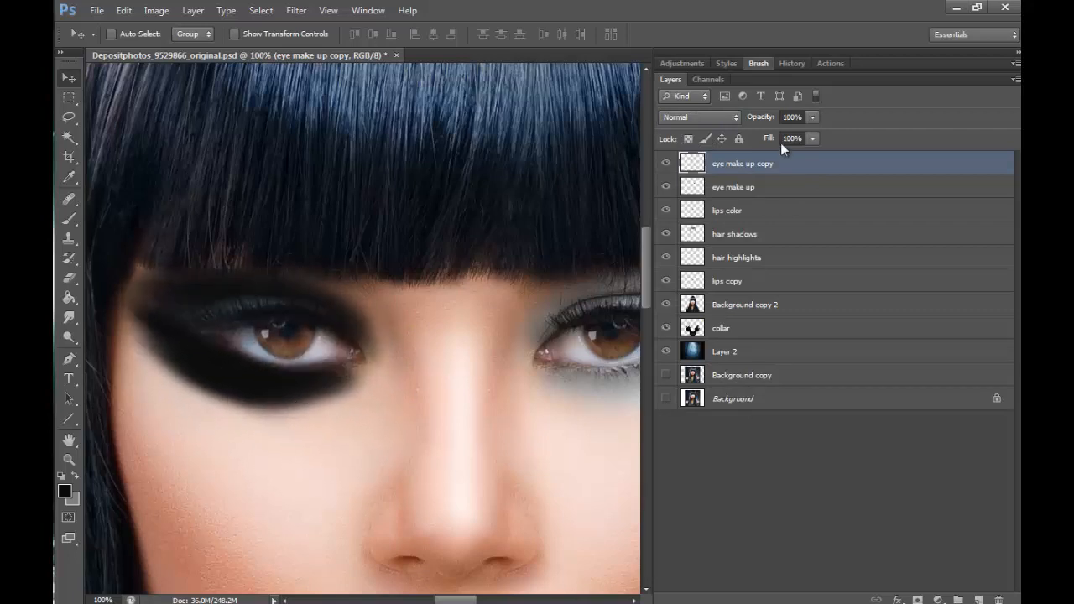
pyautogui.click(715, 121)
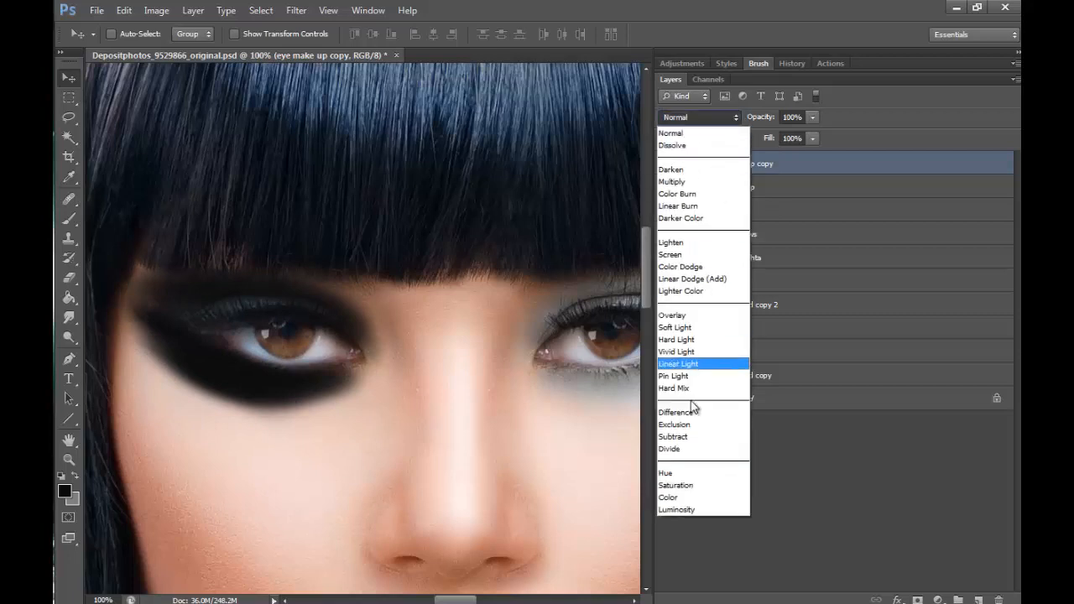
pyautogui.click(661, 484)
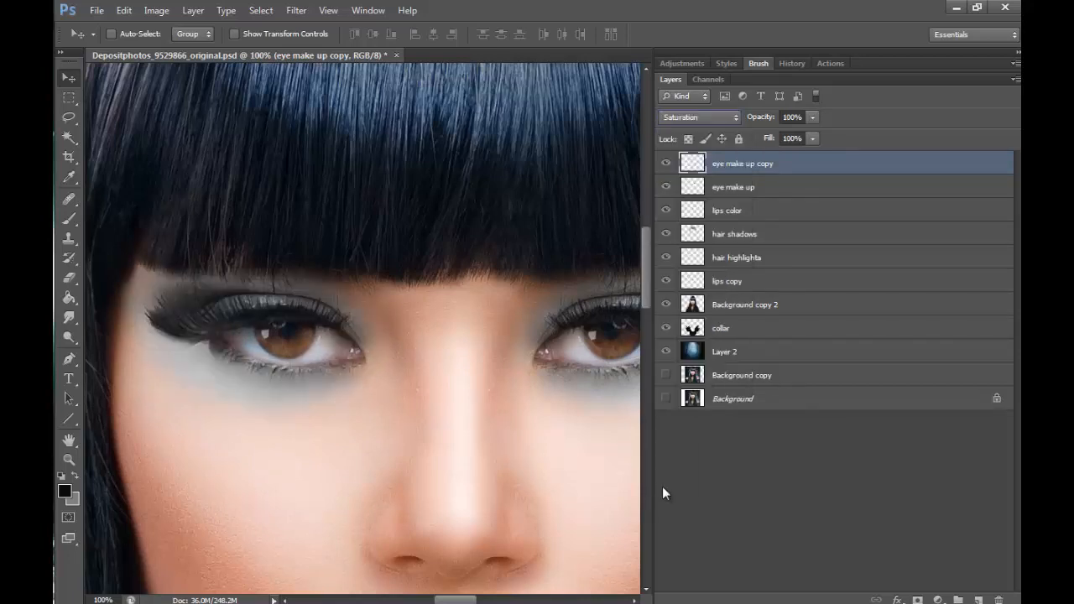
# - Examine the desaturated makeup on both eyes, first against the whole portrait and up close
pyautogui.click(70, 460)
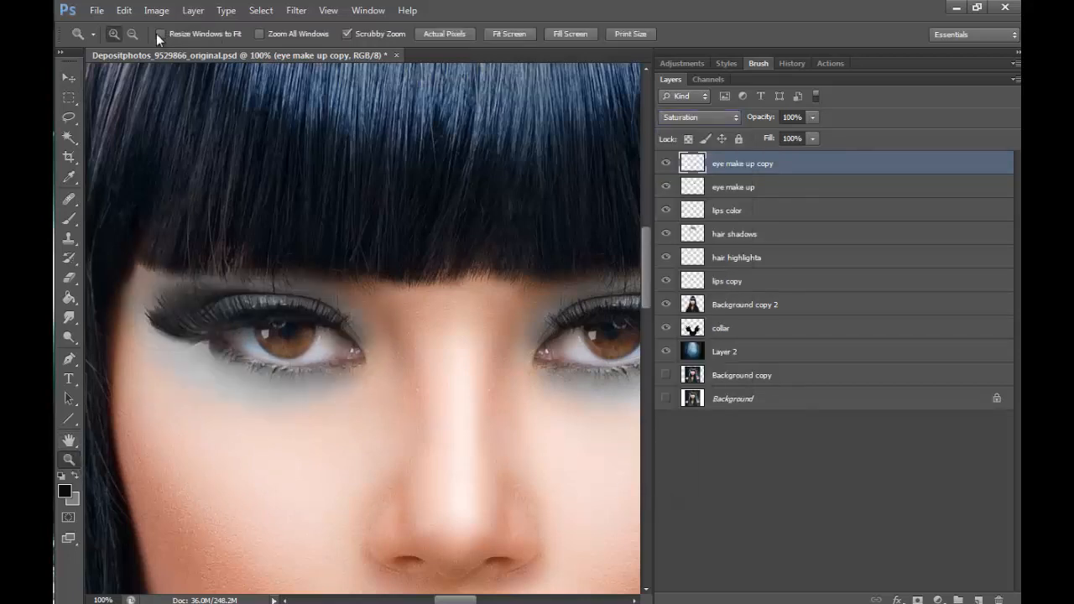
pyautogui.click(132, 33)
pyautogui.click(482, 234)
pyautogui.click(483, 228)
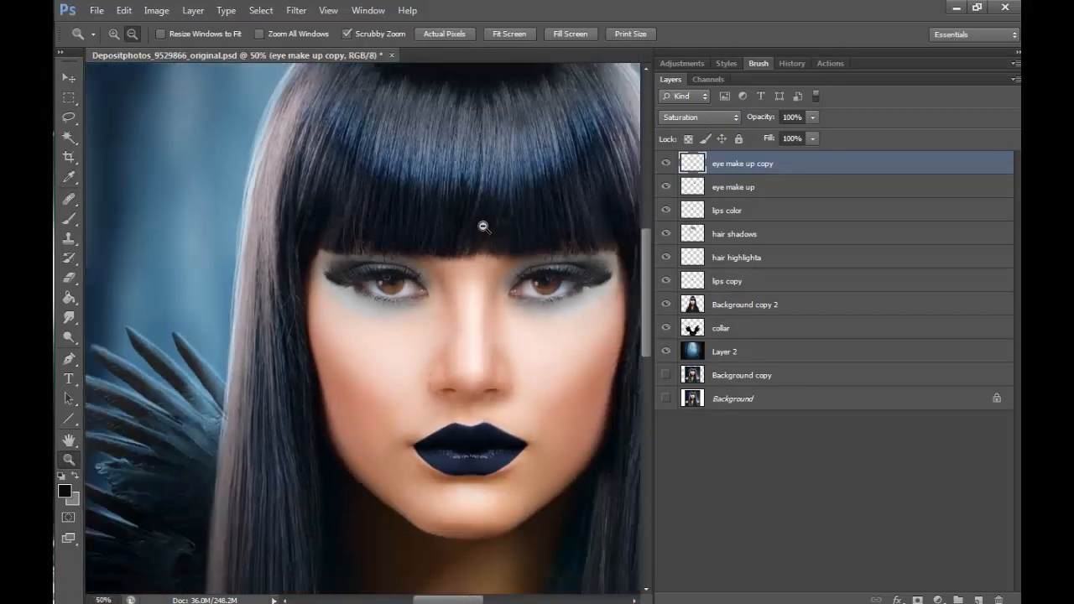
pyautogui.click(483, 226)
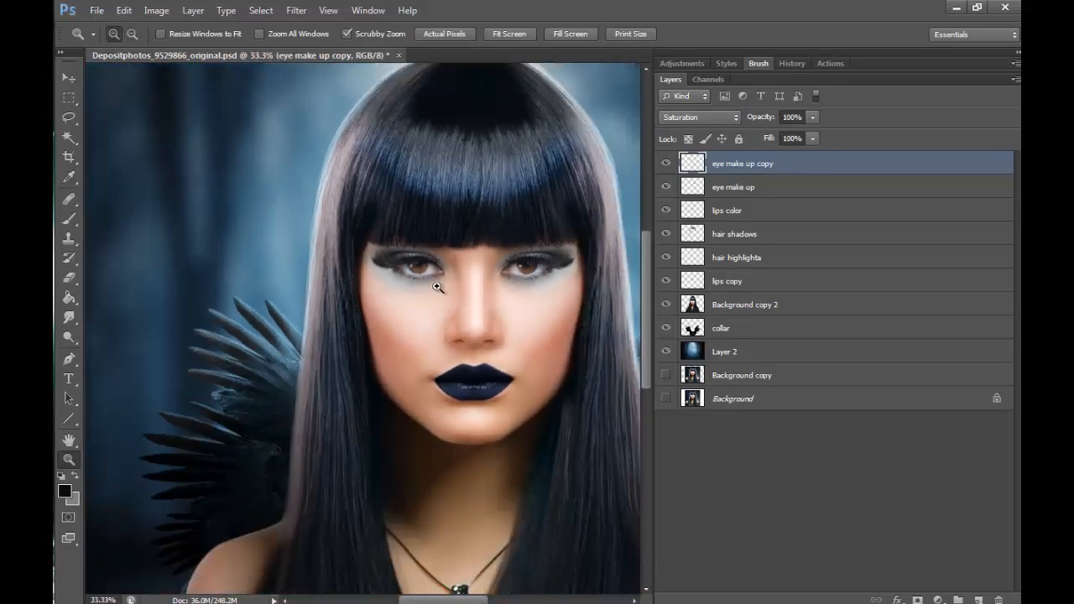
pyautogui.click(437, 288)
pyautogui.click(437, 287)
pyautogui.moveTo(463, 599); pyautogui.dragTo(470, 599)
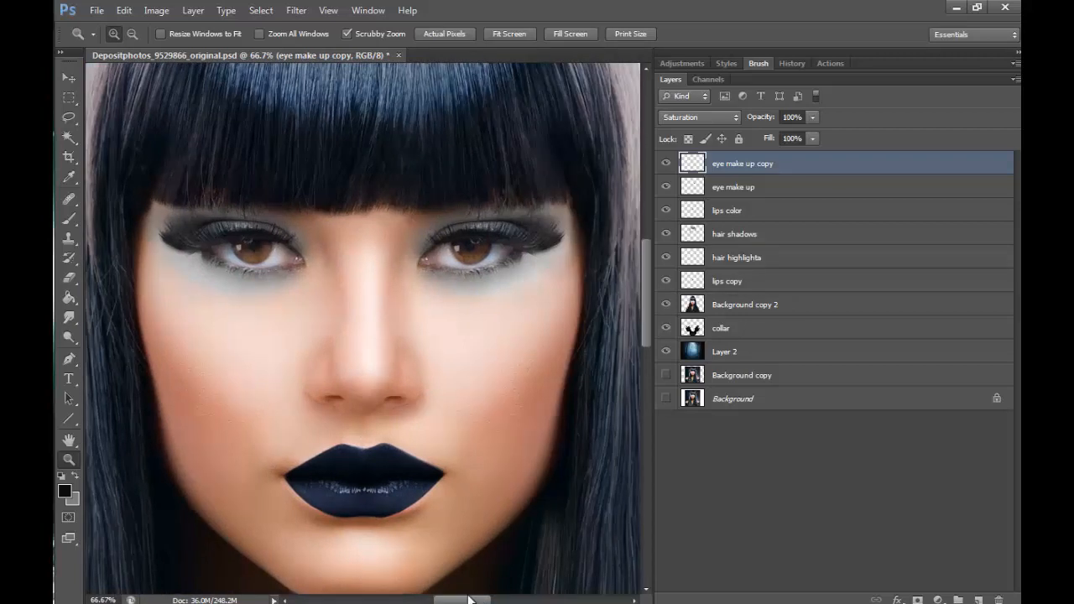
pyautogui.click(514, 234)
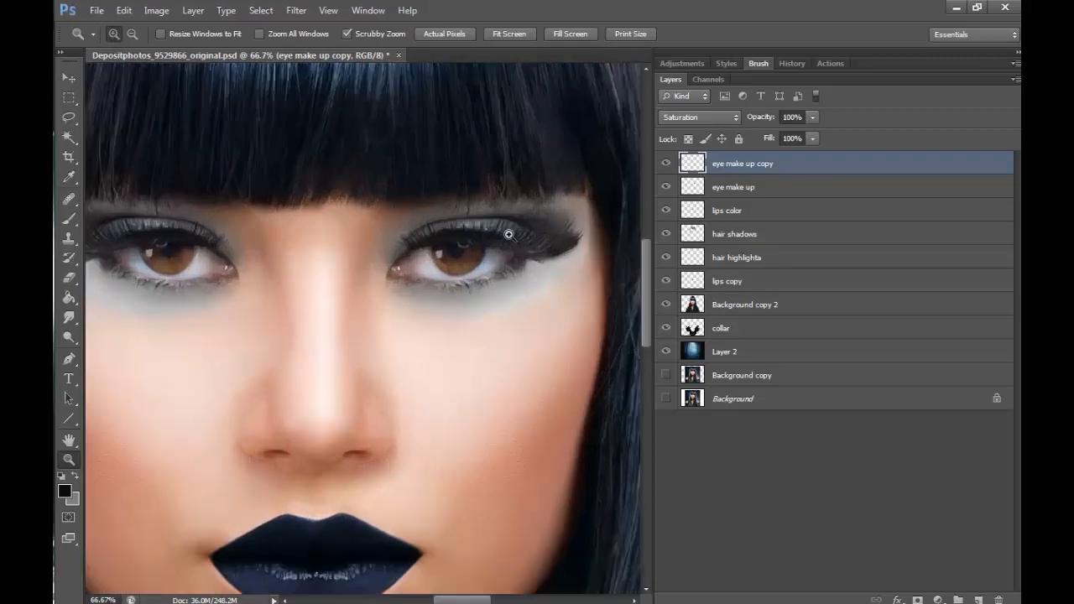
# - Merge eye make up copy down into the eye make up layer and ready the Brush tool near the flipped makeup's eye
pyautogui.press('b')
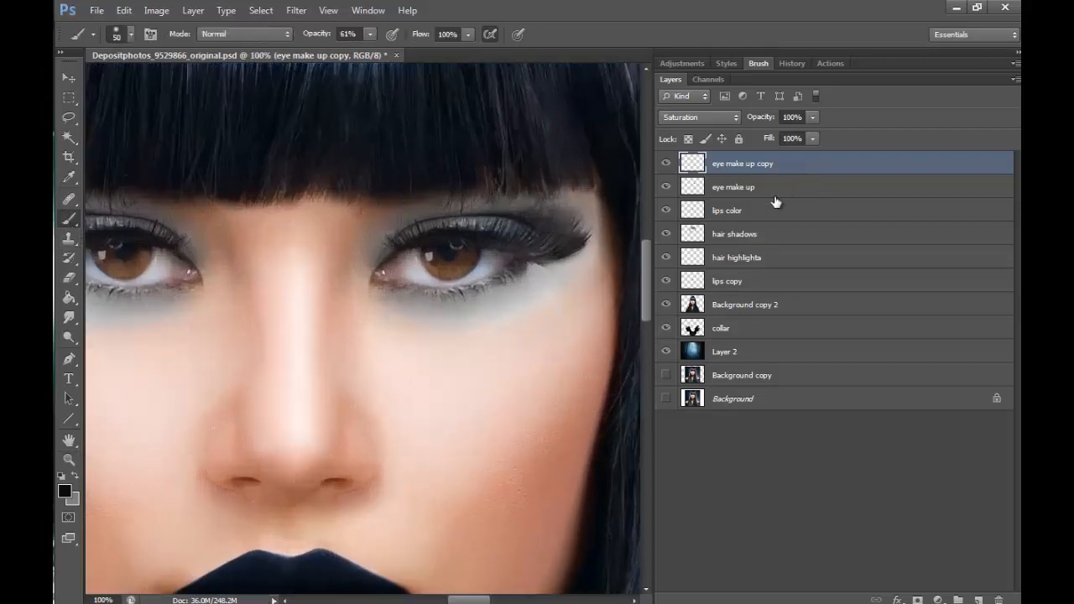
pyautogui.click(192, 10)
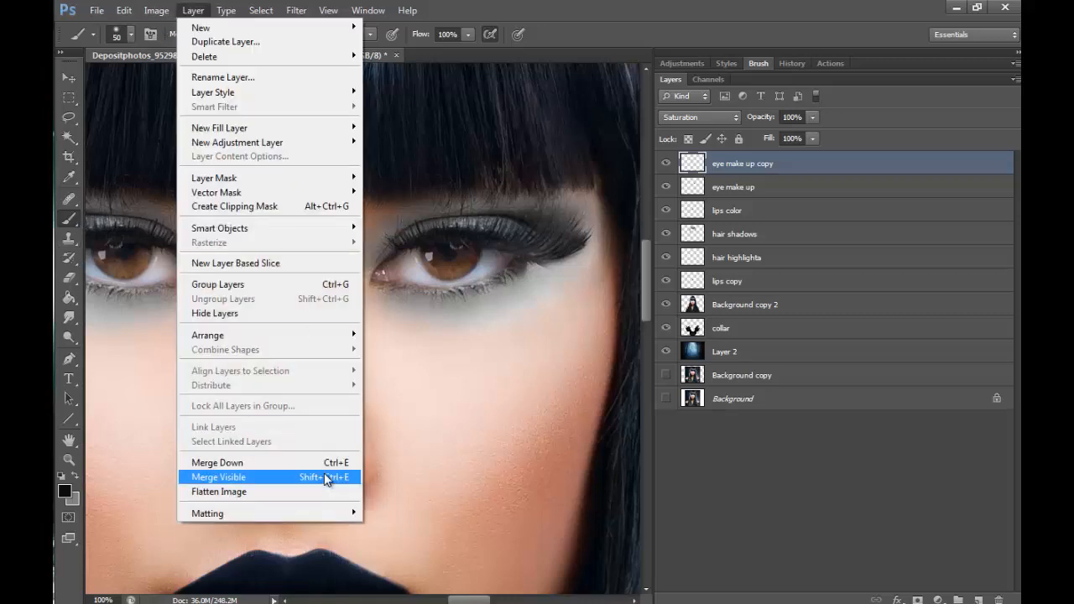
pyautogui.click(323, 462)
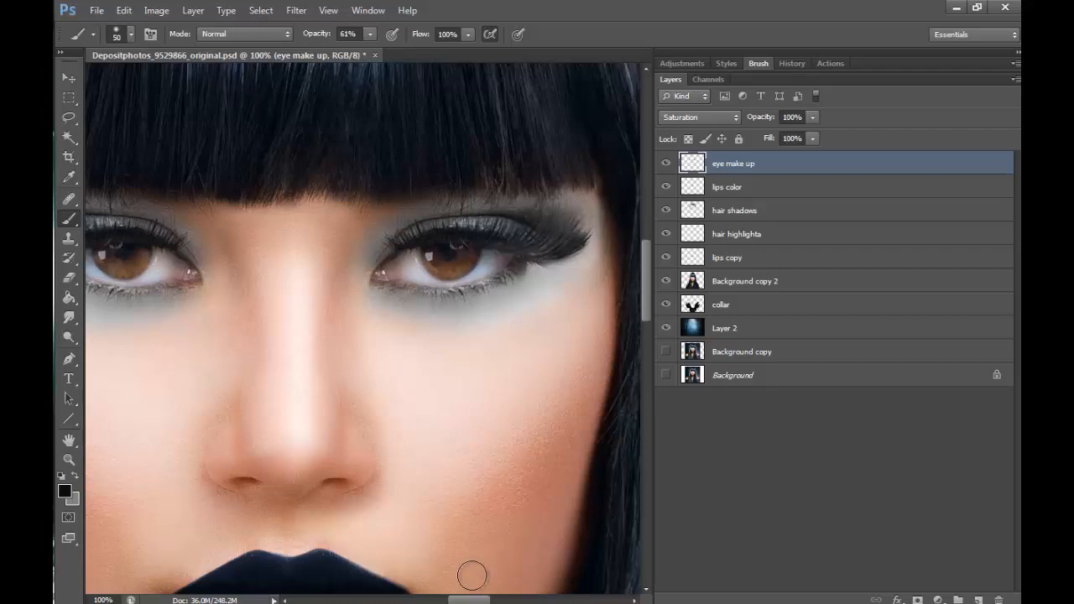
pyautogui.hscroll(-5, 468, 553)
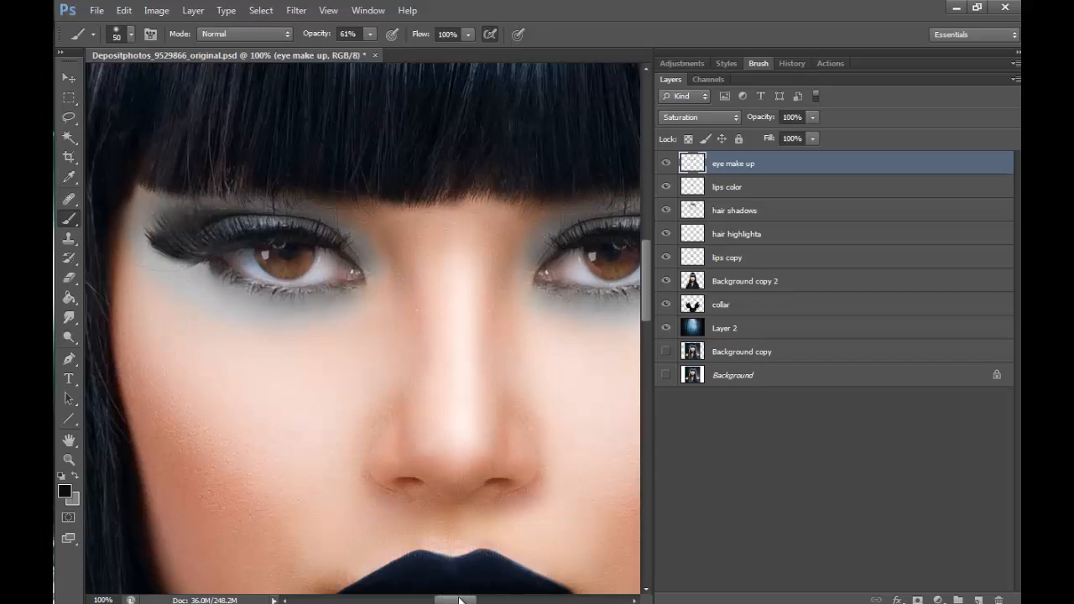
# - Create a new layer above eye make up, paint black beneath both eyes and set the layer to Soft Light
pyautogui.moveTo(458, 600); pyautogui.dragTo(476, 600)
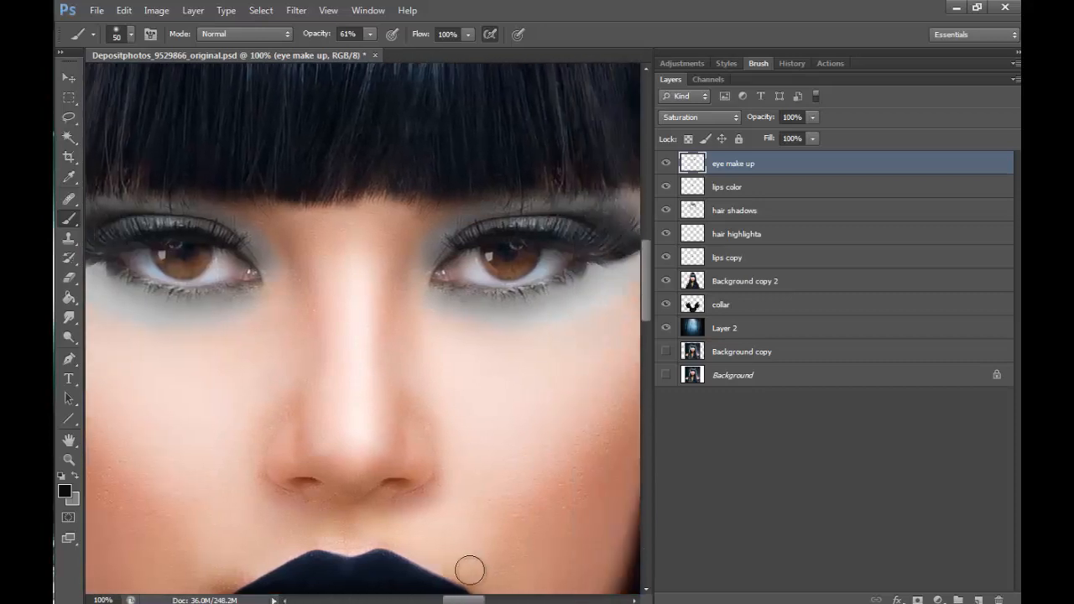
pyautogui.click(979, 601)
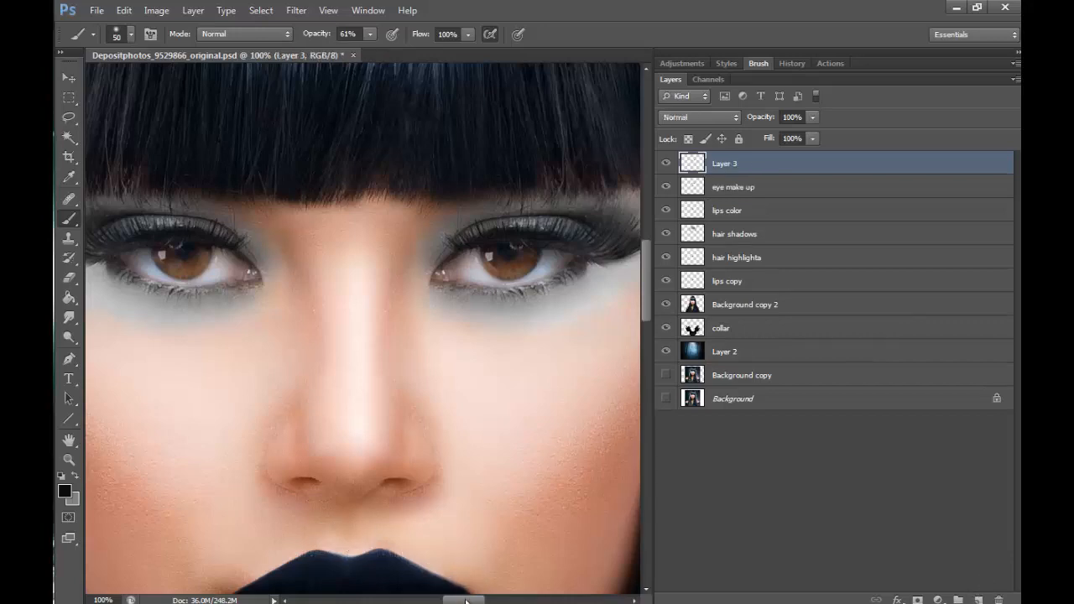
pyautogui.moveTo(472, 601); pyautogui.dragTo(478, 600)
pyautogui.moveTo(471, 289)
pyautogui.mouseDown()
pyautogui.moveTo(540, 264)
pyautogui.moveTo(433, 292)
pyautogui.moveTo(499, 283)
pyautogui.moveTo(446, 297)
pyautogui.moveTo(392, 292)
pyautogui.moveTo(529, 263)
pyautogui.moveTo(428, 296)
pyautogui.moveTo(532, 260)
pyautogui.mouseUp()
pyautogui.moveTo(469, 601); pyautogui.dragTo(460, 601)
pyautogui.moveTo(153, 269)
pyautogui.mouseDown()
pyautogui.moveTo(192, 300)
pyautogui.moveTo(256, 289)
pyautogui.mouseUp()
pyautogui.click(699, 116)
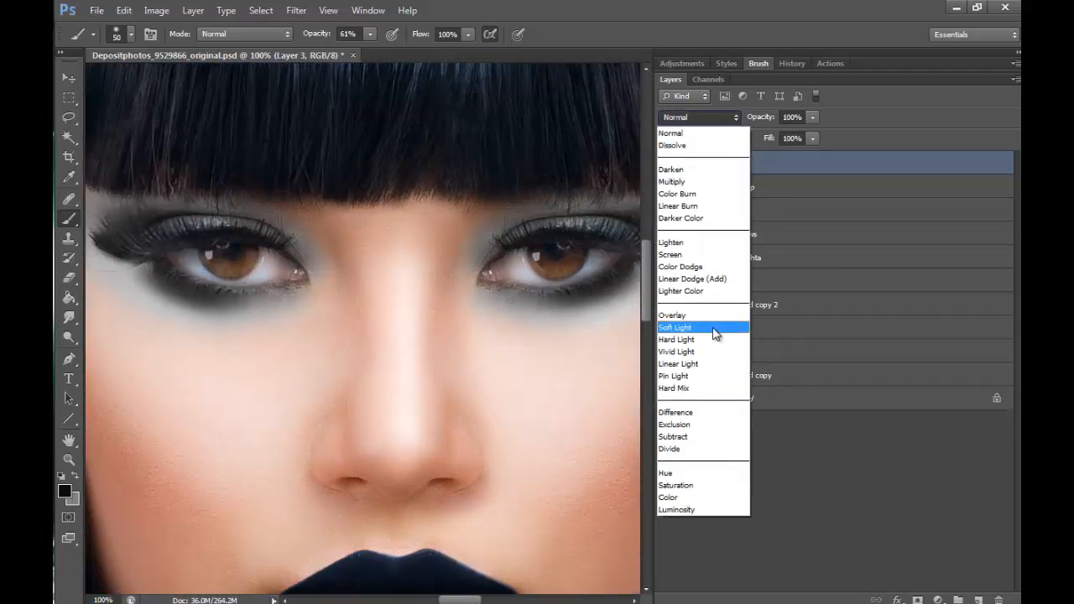
pyautogui.click(715, 334)
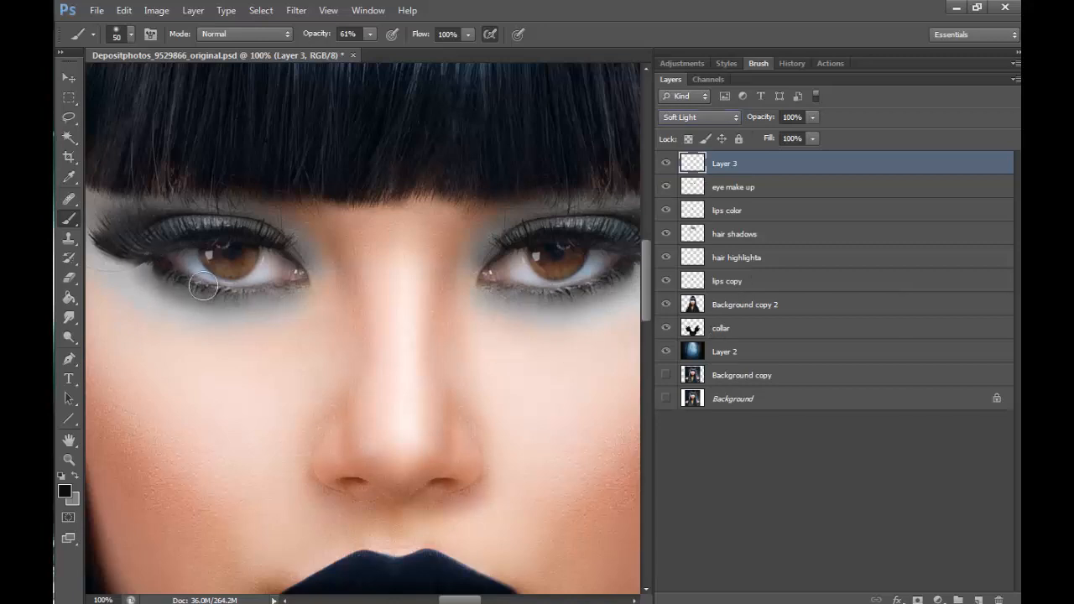
# - Darken the first eye's lower lash line and outer corner, and shade all around the other eye with an 80 px brush
pyautogui.moveTo(239, 296); pyautogui.dragTo(263, 296)
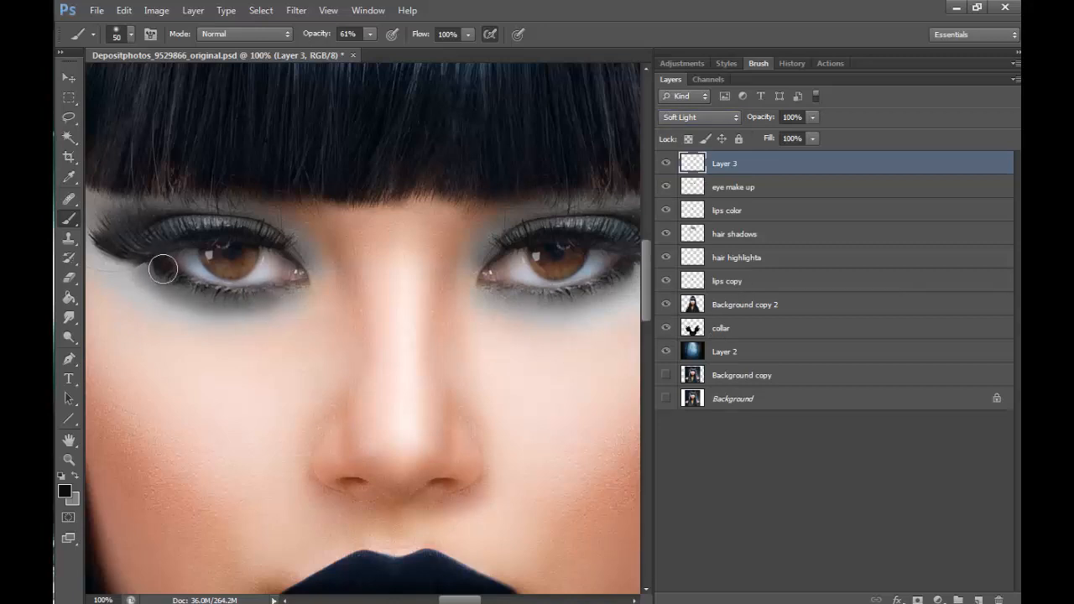
pyautogui.moveTo(148, 267); pyautogui.dragTo(108, 249)
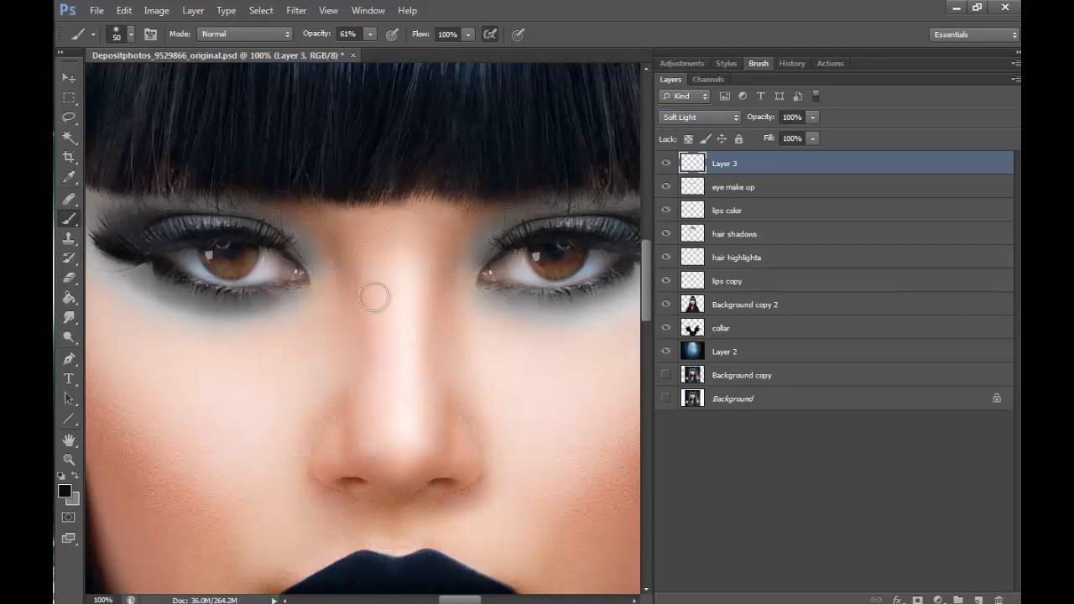
pyautogui.hscroll(2, 468, 574)
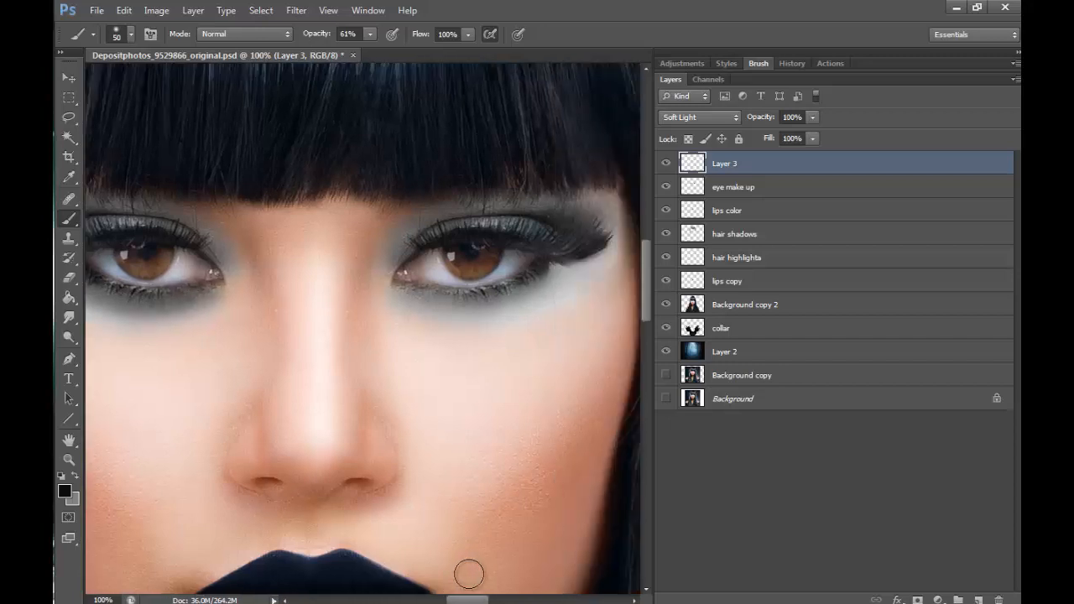
pyautogui.press(']')
pyautogui.press(']')
pyautogui.moveTo(541, 269)
pyautogui.mouseDown()
pyautogui.moveTo(508, 298)
pyautogui.moveTo(529, 296)
pyautogui.moveTo(428, 302)
pyautogui.moveTo(501, 306)
pyautogui.moveTo(583, 274)
pyautogui.moveTo(556, 292)
pyautogui.moveTo(441, 305)
pyautogui.moveTo(519, 302)
pyautogui.moveTo(591, 266)
pyautogui.moveTo(578, 268)
pyautogui.moveTo(605, 228)
pyautogui.moveTo(581, 211)
pyautogui.moveTo(477, 201)
pyautogui.moveTo(442, 210)
pyautogui.moveTo(389, 257)
pyautogui.mouseUp()
pyautogui.moveTo(509, 223)
pyautogui.mouseDown()
pyautogui.moveTo(608, 205)
pyautogui.moveTo(600, 250)
pyautogui.moveTo(559, 293)
pyautogui.moveTo(595, 264)
pyautogui.moveTo(530, 307)
pyautogui.moveTo(451, 319)
pyautogui.moveTo(412, 307)
pyautogui.moveTo(472, 315)
pyautogui.moveTo(543, 302)
pyautogui.moveTo(570, 280)
pyautogui.moveTo(562, 273)
pyautogui.moveTo(486, 310)
pyautogui.moveTo(593, 276)
pyautogui.moveTo(546, 306)
pyautogui.moveTo(616, 220)
pyautogui.moveTo(426, 222)
pyautogui.moveTo(389, 261)
pyautogui.moveTo(451, 215)
pyautogui.moveTo(591, 213)
pyautogui.moveTo(595, 249)
pyautogui.moveTo(561, 288)
pyautogui.mouseUp()
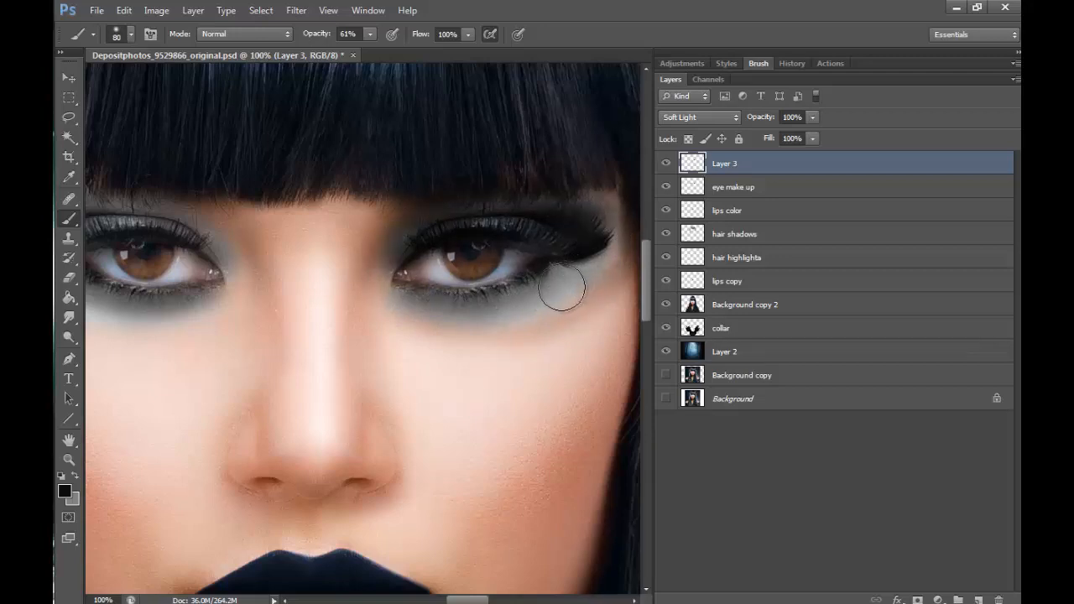
# - Paint matching 80 px black shading around the first eye and compare both eyes against the whole face
pyautogui.moveTo(475, 600); pyautogui.dragTo(455, 599)
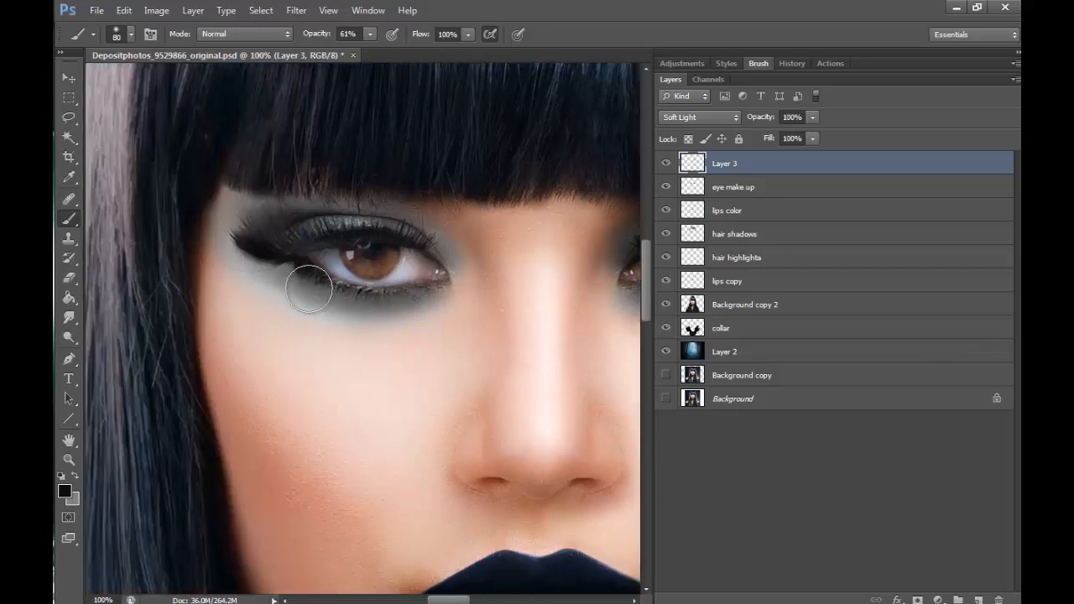
pyautogui.moveTo(312, 290)
pyautogui.mouseDown()
pyautogui.moveTo(261, 276)
pyautogui.moveTo(380, 305)
pyautogui.moveTo(419, 298)
pyautogui.moveTo(395, 309)
pyautogui.moveTo(263, 278)
pyautogui.moveTo(242, 218)
pyautogui.moveTo(248, 202)
pyautogui.moveTo(265, 274)
pyautogui.moveTo(310, 280)
pyautogui.moveTo(350, 215)
pyautogui.moveTo(435, 235)
pyautogui.moveTo(454, 253)
pyautogui.moveTo(376, 204)
pyautogui.moveTo(249, 243)
pyautogui.moveTo(235, 233)
pyautogui.moveTo(387, 317)
pyautogui.moveTo(398, 305)
pyautogui.moveTo(427, 307)
pyautogui.moveTo(389, 205)
pyautogui.moveTo(446, 245)
pyautogui.moveTo(262, 214)
pyautogui.moveTo(303, 297)
pyautogui.moveTo(245, 251)
pyautogui.mouseUp()
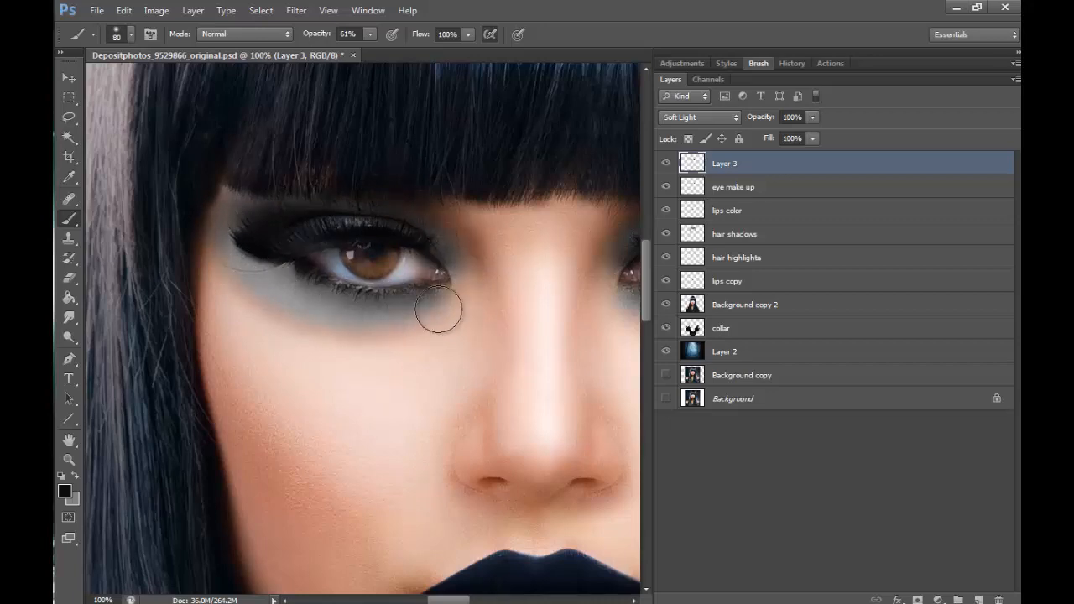
pyautogui.moveTo(458, 600); pyautogui.dragTo(477, 601)
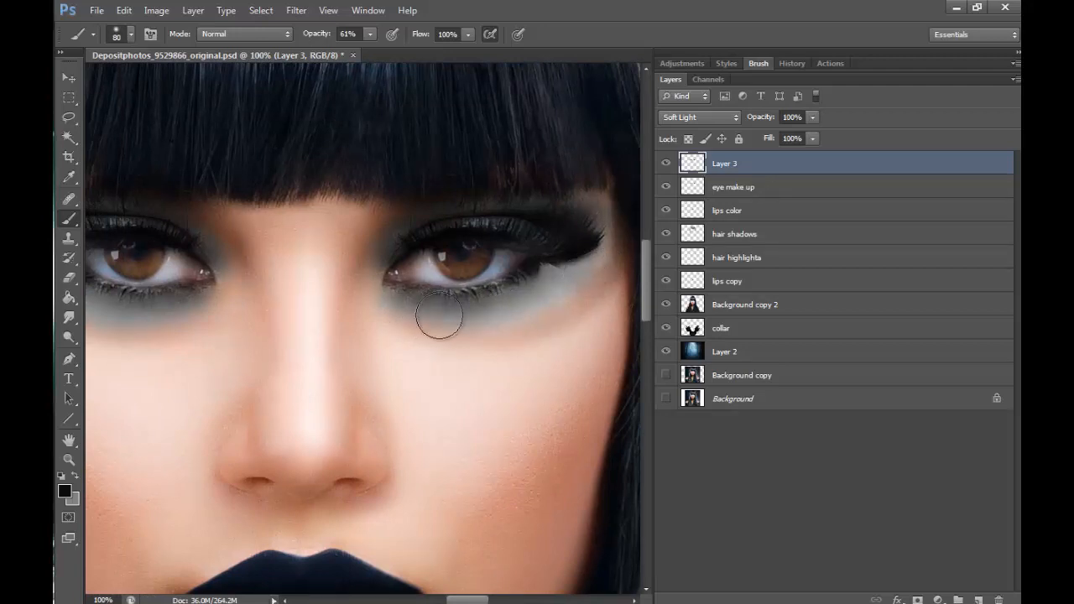
pyautogui.moveTo(474, 598); pyautogui.dragTo(463, 599)
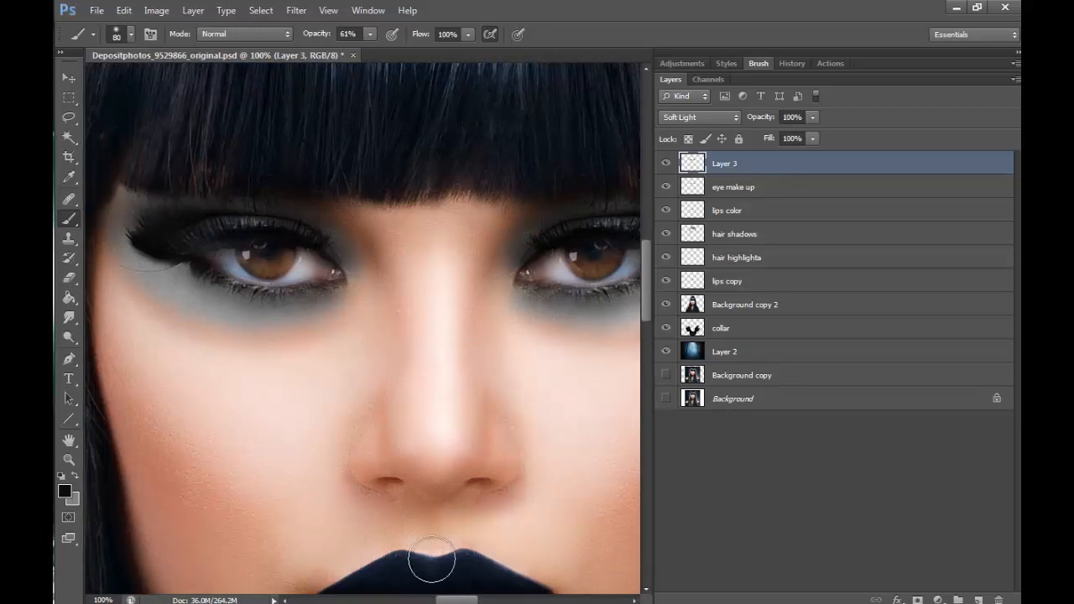
pyautogui.click(68, 459)
pyautogui.keyDown('alt'); pyautogui.click(522, 444); pyautogui.keyUp('alt')
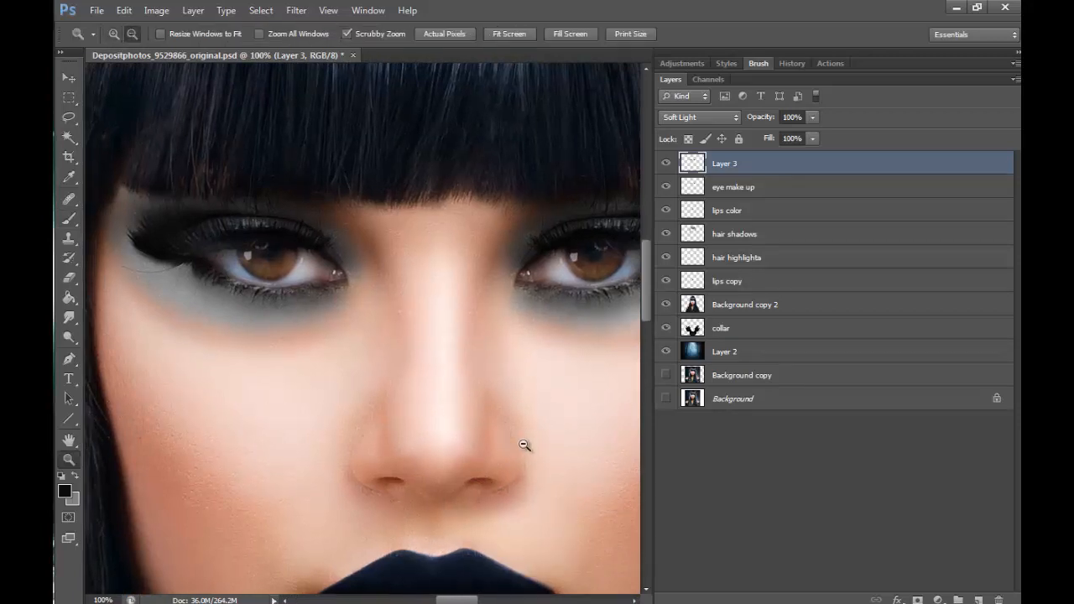
pyautogui.keyDown('alt'); pyautogui.click(566, 498); pyautogui.keyUp('alt')
pyautogui.moveTo(455, 599); pyautogui.dragTo(464, 601)
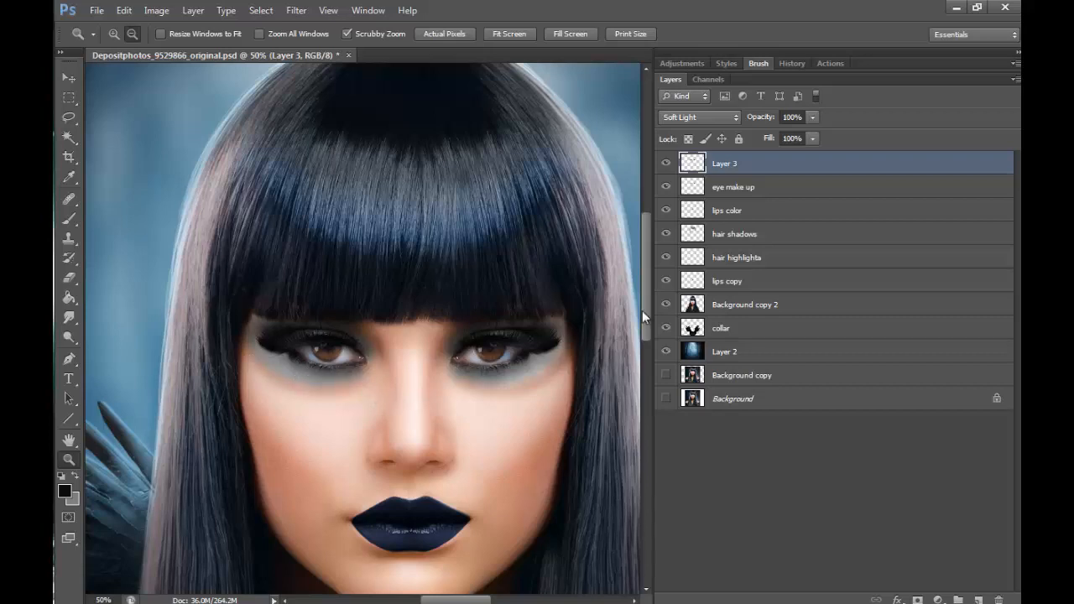
# - Set up a soft 45 px Eraser with 0% hardness, undoing the trial erasure beneath the eye's outer corner
pyautogui.click(311, 386)
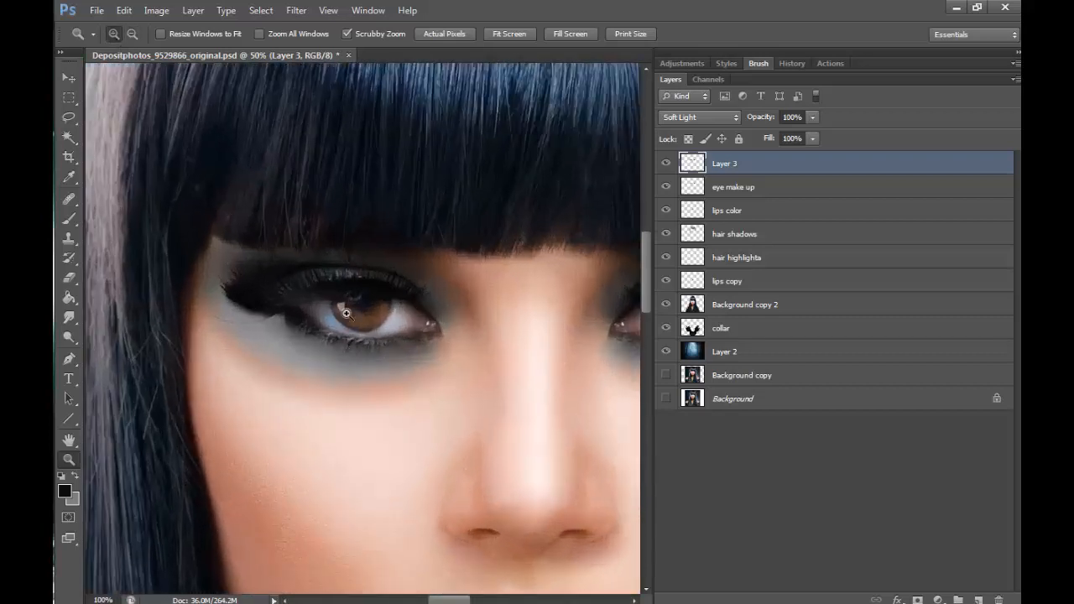
pyautogui.click(310, 386)
pyautogui.press('e')
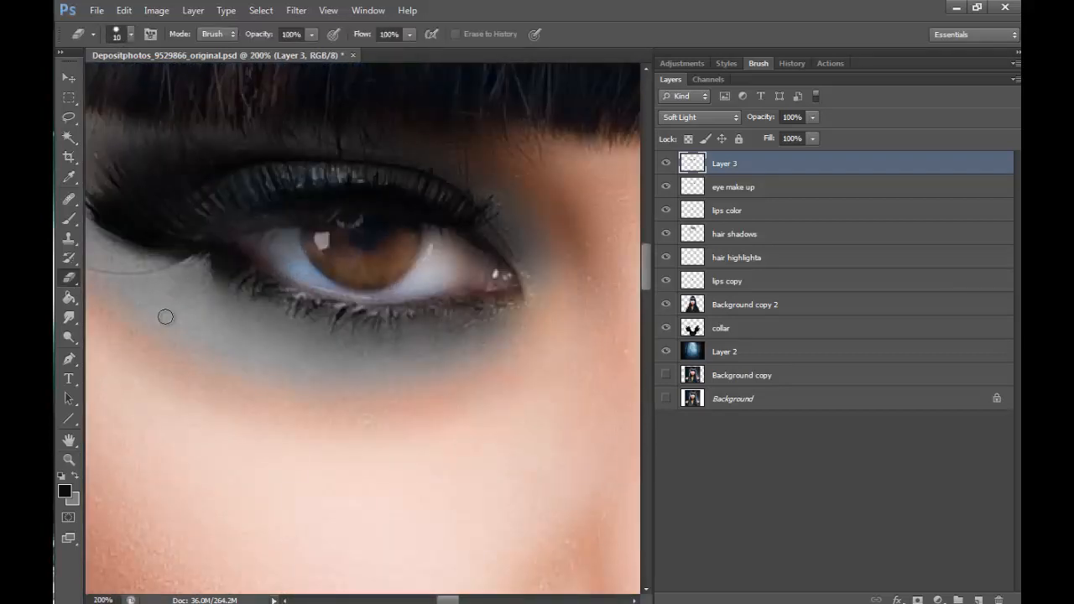
pyautogui.press(']')
pyautogui.press(']')
pyautogui.press(']')
pyautogui.press(']')
pyautogui.press(']')
pyautogui.press(']')
pyautogui.press(']')
pyautogui.moveTo(448, 599); pyautogui.dragTo(443, 600)
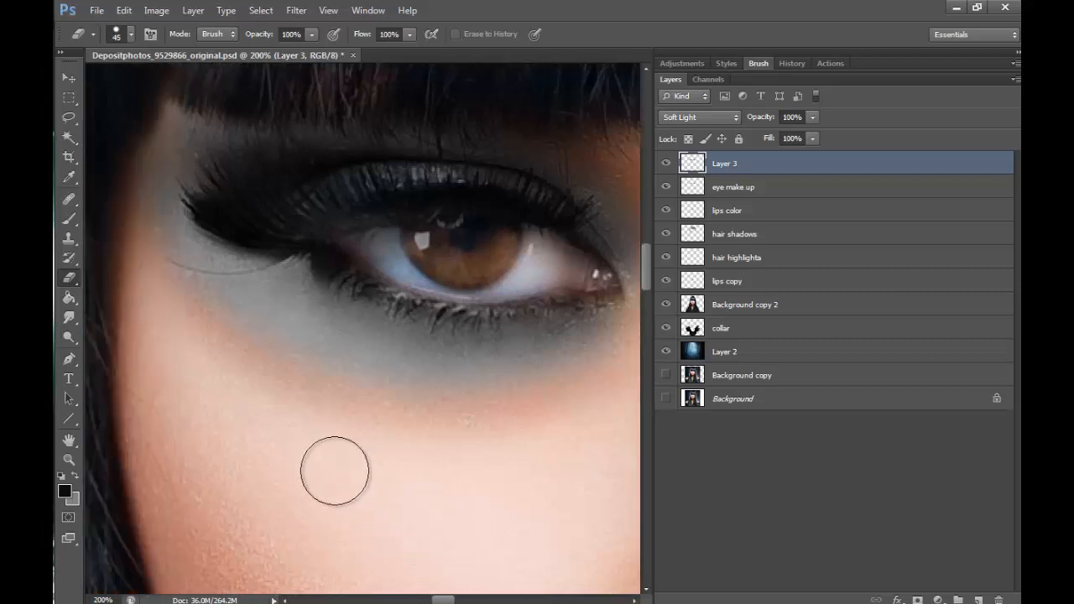
pyautogui.moveTo(180, 319); pyautogui.dragTo(173, 300)
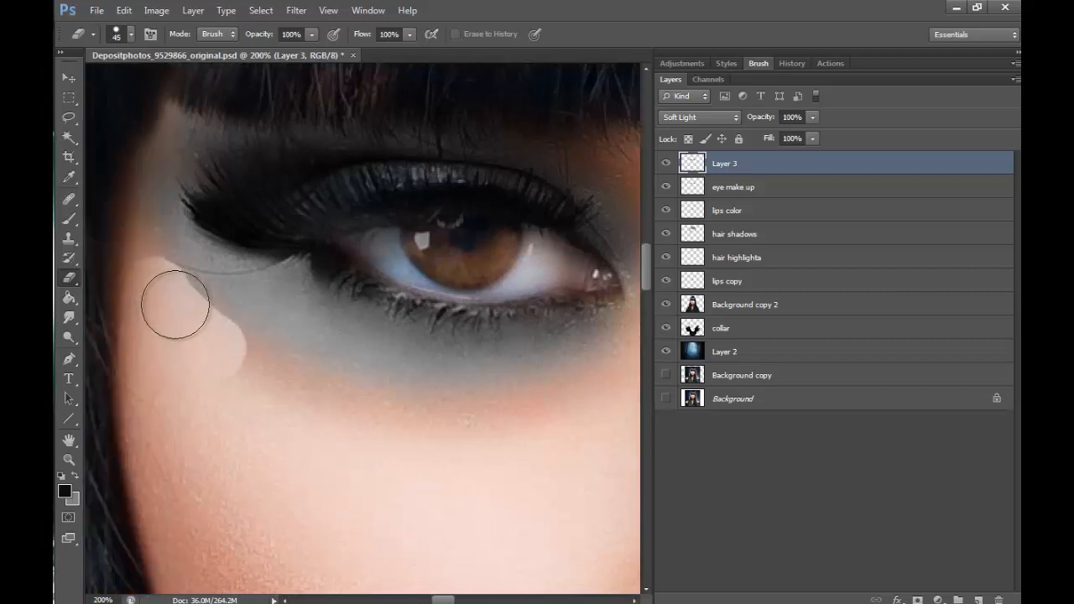
pyautogui.hotkey('ctrl', 'z')
pyautogui.click(131, 35)
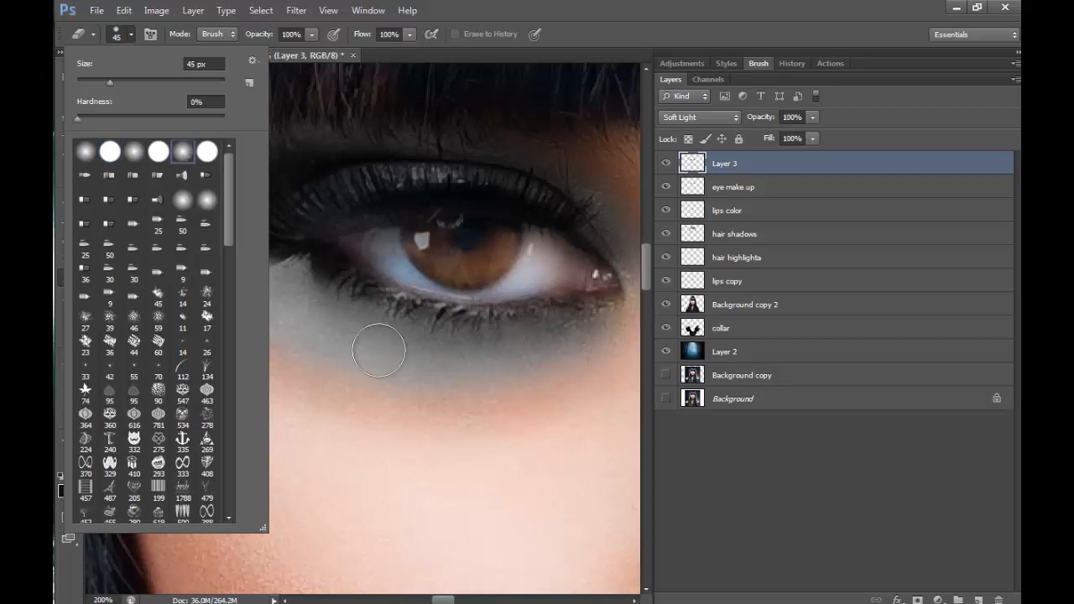
pyautogui.click(468, 527)
# - Erase the excess Soft Light shading from the skin beneath both eyes
pyautogui.moveTo(130, 236)
pyautogui.mouseDown()
pyautogui.moveTo(246, 361)
pyautogui.moveTo(160, 269)
pyautogui.moveTo(306, 393)
pyautogui.moveTo(152, 291)
pyautogui.moveTo(338, 401)
pyautogui.moveTo(395, 419)
pyautogui.moveTo(305, 396)
pyautogui.moveTo(602, 427)
pyautogui.moveTo(364, 414)
pyautogui.moveTo(576, 414)
pyautogui.mouseUp()
pyautogui.moveTo(452, 600); pyautogui.dragTo(479, 600)
pyautogui.moveTo(290, 398); pyautogui.dragTo(458, 418)
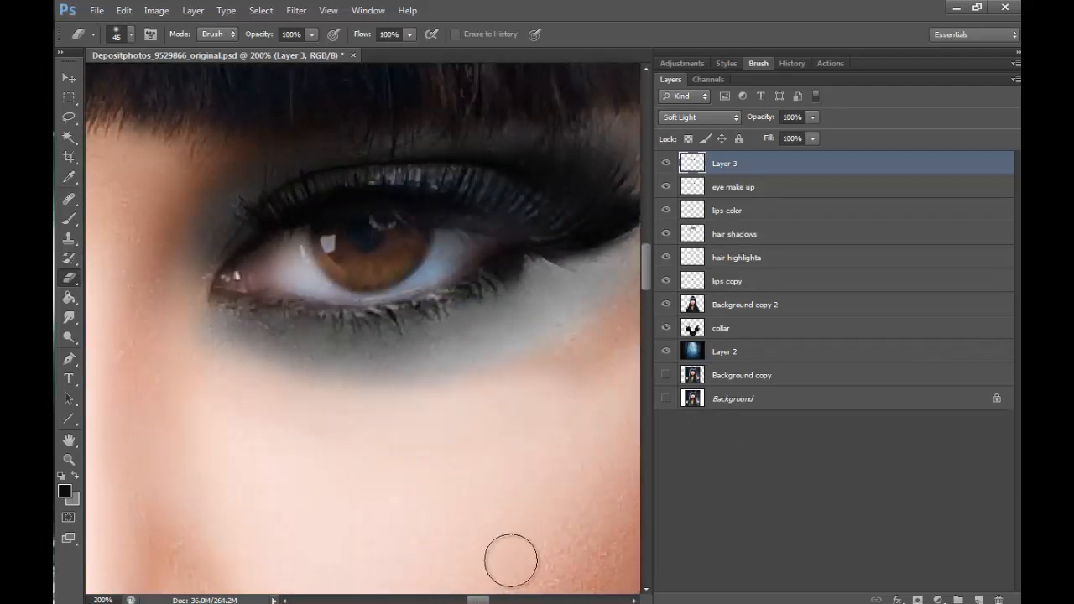
pyautogui.moveTo(478, 600); pyautogui.dragTo(486, 600)
pyautogui.moveTo(510, 319)
pyautogui.mouseDown()
pyautogui.moveTo(448, 345)
pyautogui.moveTo(468, 324)
pyautogui.moveTo(317, 394)
pyautogui.mouseUp()
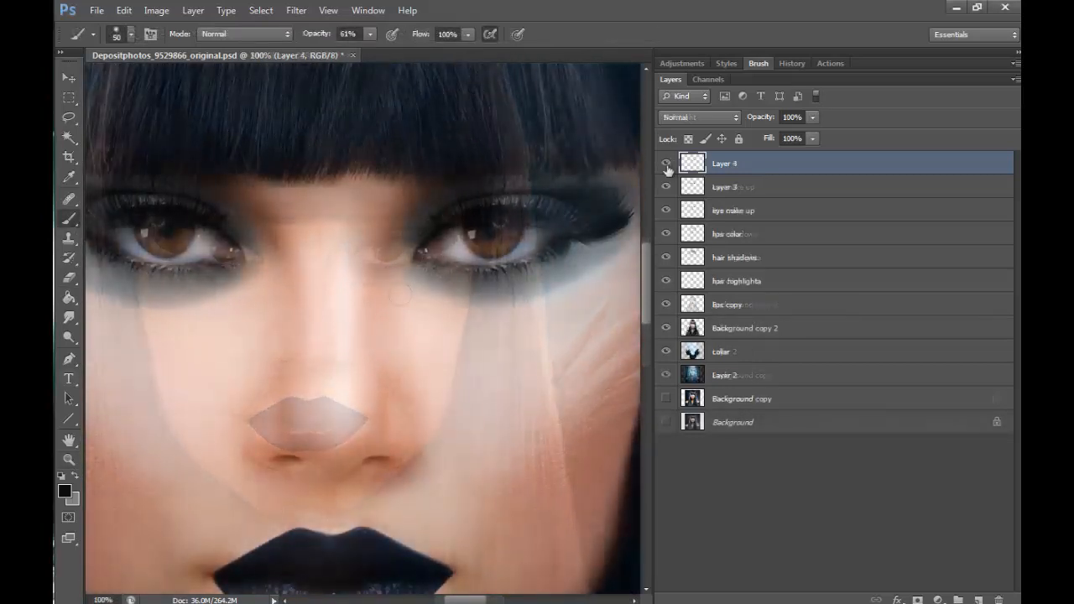
# - Paint black strokes on Layer 4 from the inner brows down both sides of the nose bridge with a 40 px brush
pyautogui.click(665, 163)
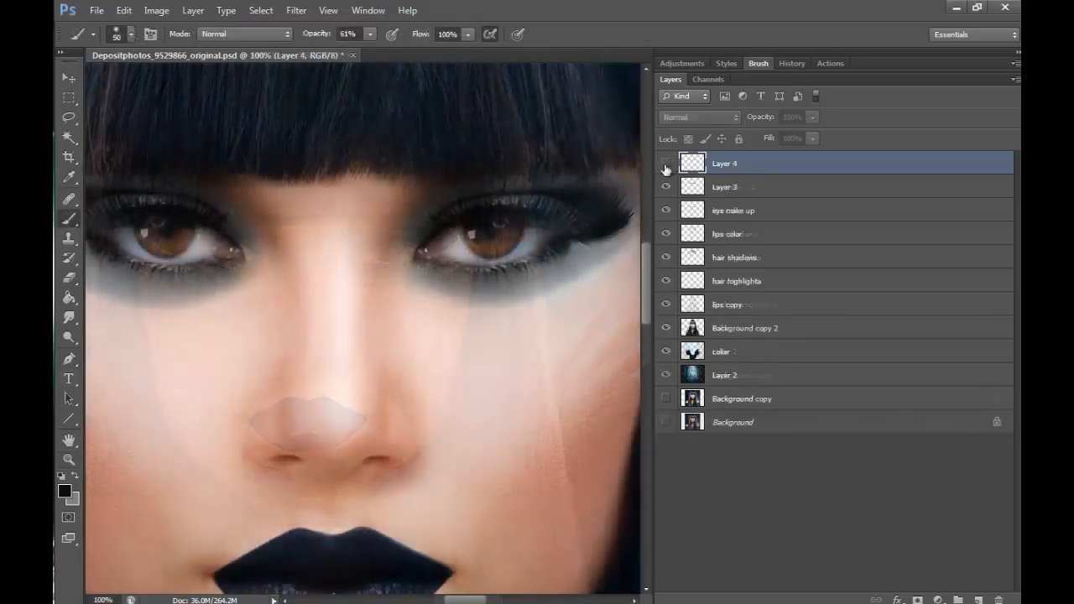
pyautogui.click(664, 165)
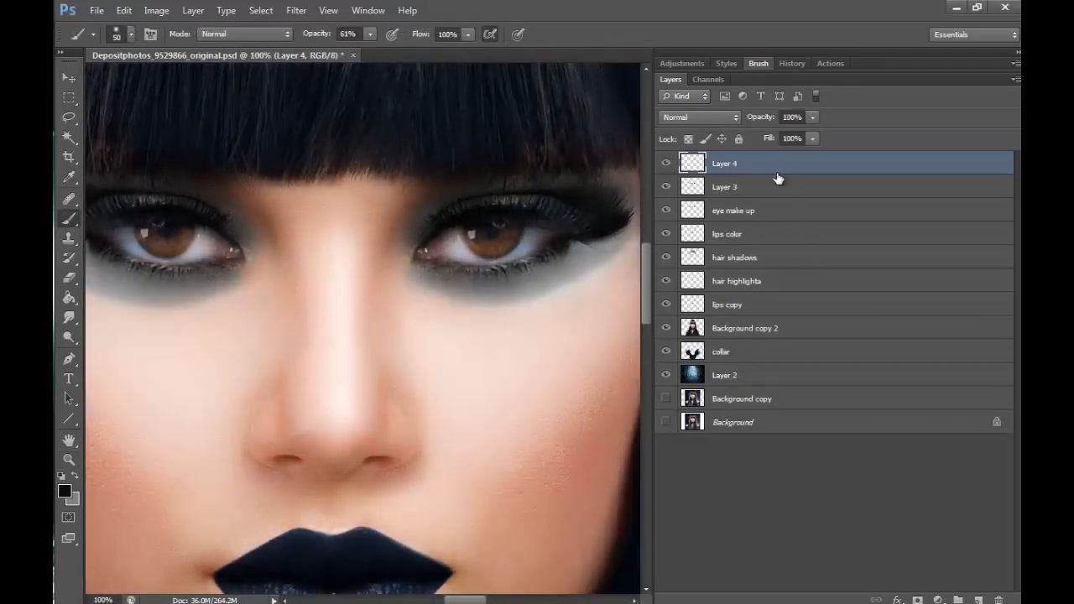
pyautogui.click(665, 187)
pyautogui.click(667, 164)
pyautogui.moveTo(401, 252); pyautogui.dragTo(387, 331)
pyautogui.moveTo(252, 215)
pyautogui.mouseDown()
pyautogui.moveTo(307, 309)
pyautogui.moveTo(260, 204)
pyautogui.moveTo(284, 282)
pyautogui.moveTo(294, 300)
pyautogui.moveTo(256, 202)
pyautogui.mouseUp()
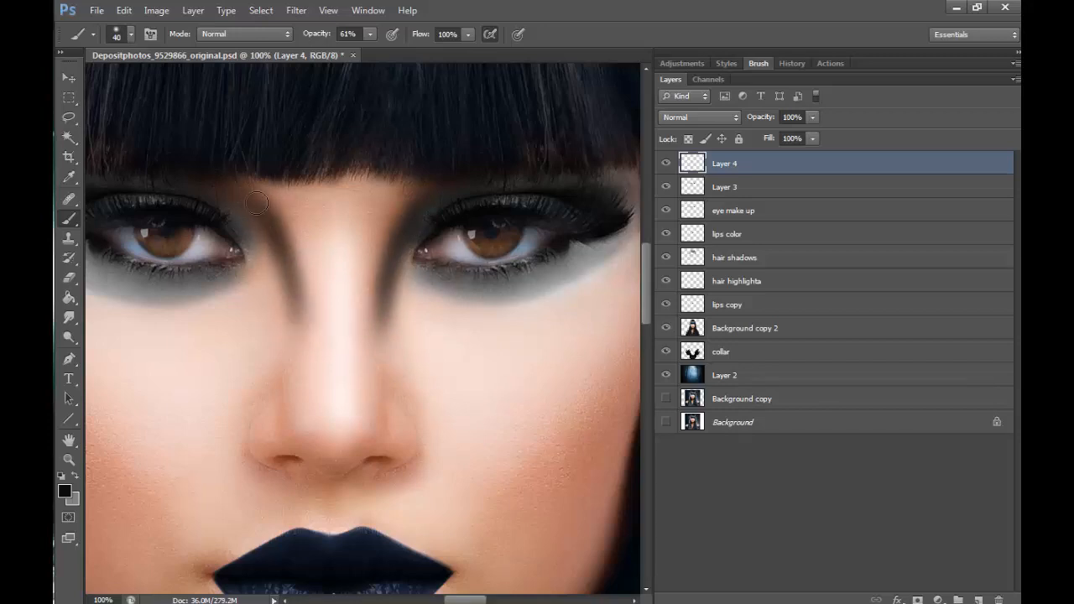
pyautogui.moveTo(415, 202)
pyautogui.mouseDown()
pyautogui.moveTo(411, 269)
pyautogui.moveTo(428, 205)
pyautogui.mouseUp()
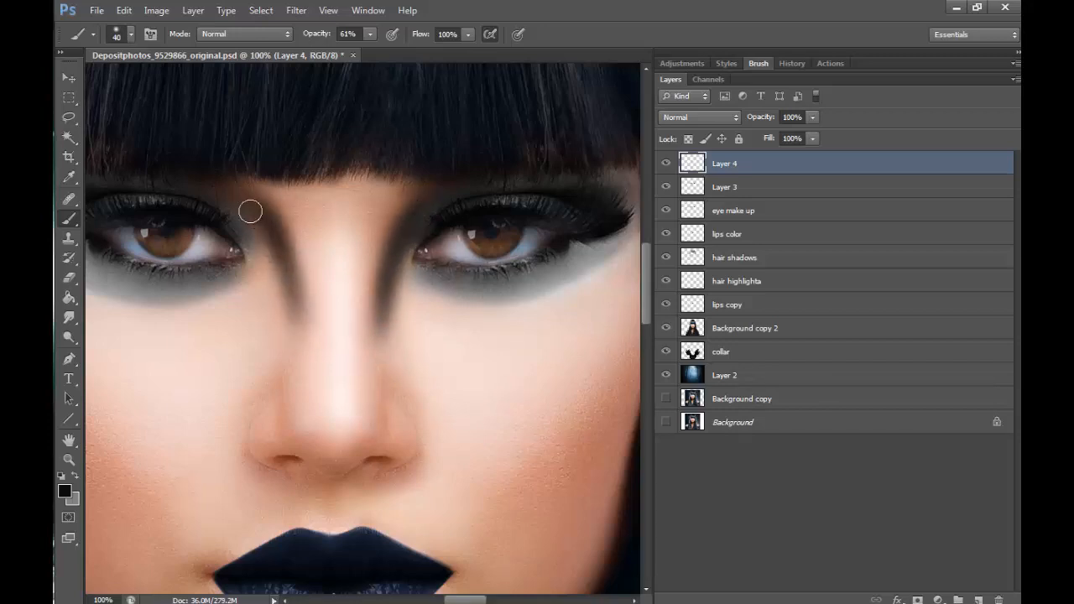
pyautogui.moveTo(250, 211)
pyautogui.mouseDown()
pyautogui.moveTo(295, 293)
pyautogui.moveTo(295, 323)
pyautogui.mouseUp()
# - Try Soft Light on the nose shading layer, set it to Saturation and paint more over both sides of the bridge
pyautogui.click(699, 117)
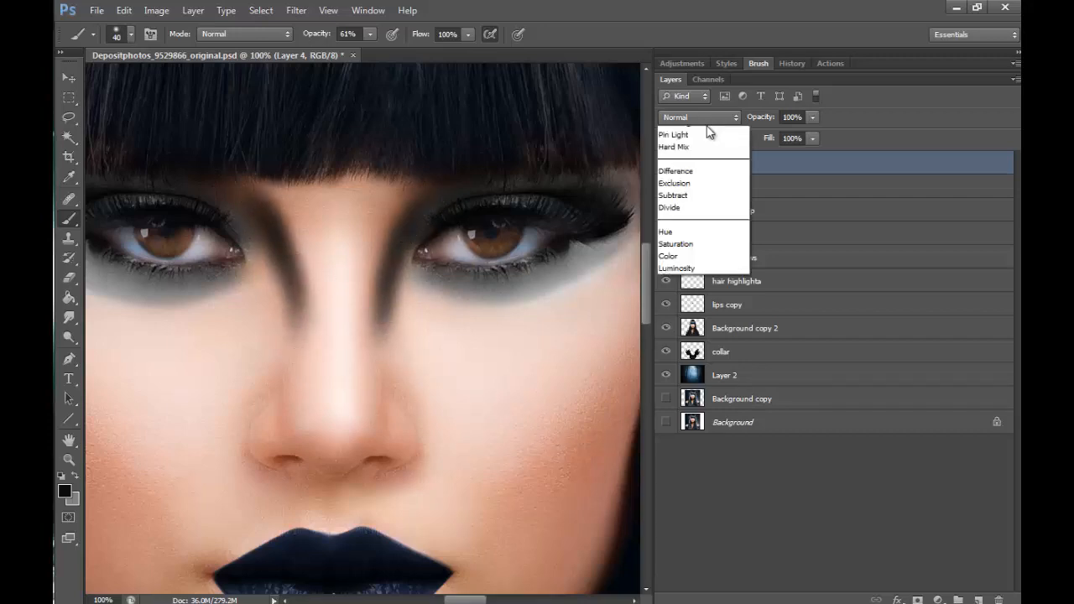
pyautogui.click(705, 330)
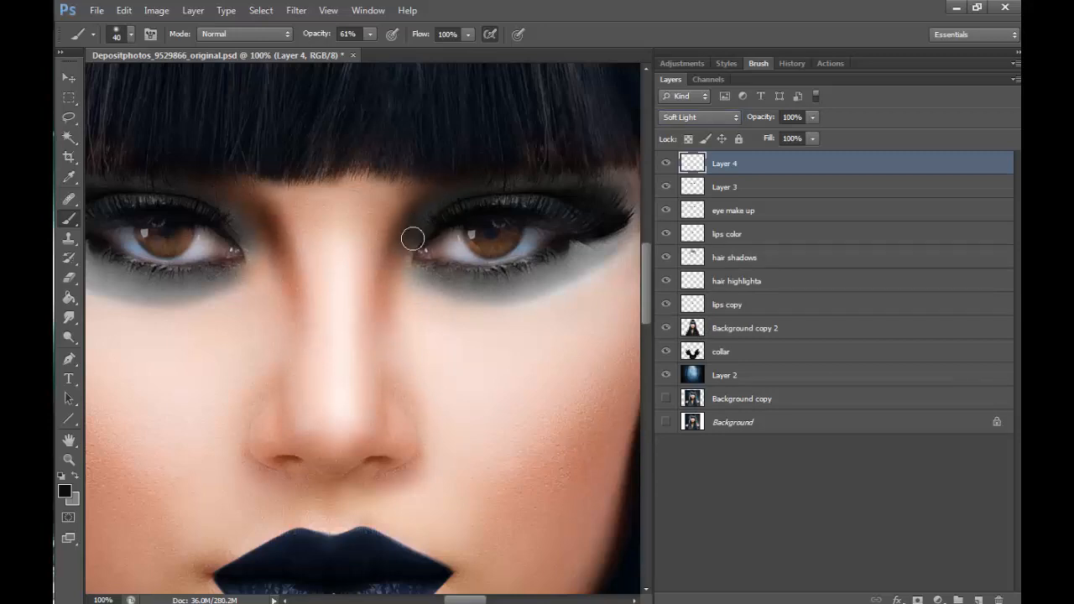
pyautogui.click(717, 121)
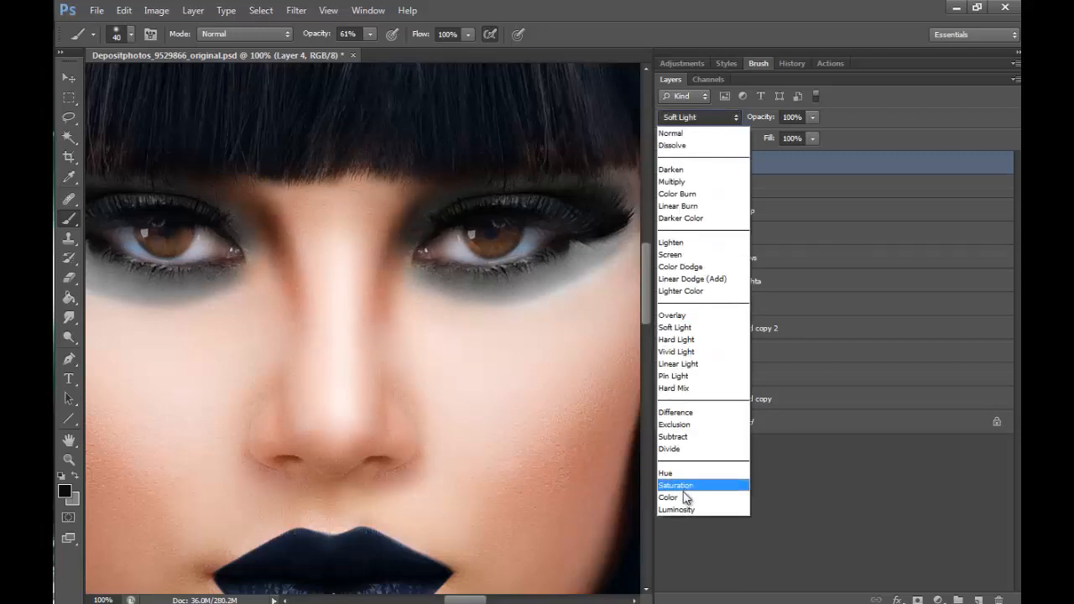
pyautogui.click(701, 483)
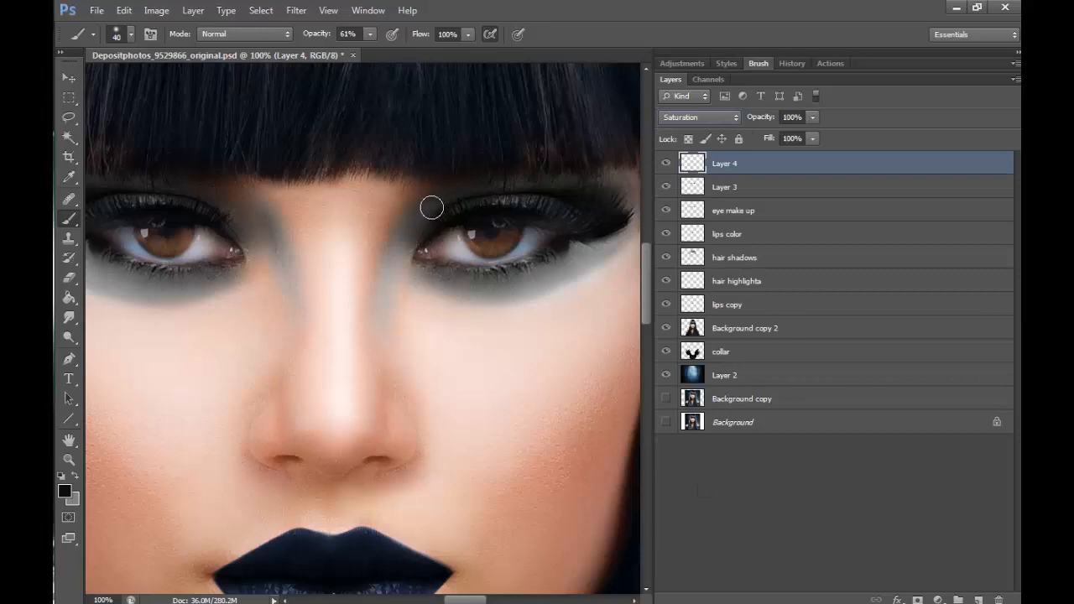
pyautogui.moveTo(429, 206)
pyautogui.mouseDown()
pyautogui.moveTo(378, 276)
pyautogui.moveTo(402, 226)
pyautogui.moveTo(381, 293)
pyautogui.mouseUp()
pyautogui.moveTo(282, 222)
pyautogui.mouseDown()
pyautogui.moveTo(274, 248)
pyautogui.moveTo(238, 192)
pyautogui.moveTo(300, 317)
pyautogui.moveTo(261, 199)
pyautogui.moveTo(236, 176)
pyautogui.moveTo(286, 293)
pyautogui.moveTo(238, 234)
pyautogui.moveTo(260, 269)
pyautogui.mouseUp()
pyautogui.moveTo(293, 233); pyautogui.dragTo(295, 322)
# - Add a new Soft Light layer, darken both sides of the nose bridge in black and check the whole portrait
pyautogui.click(978, 599)
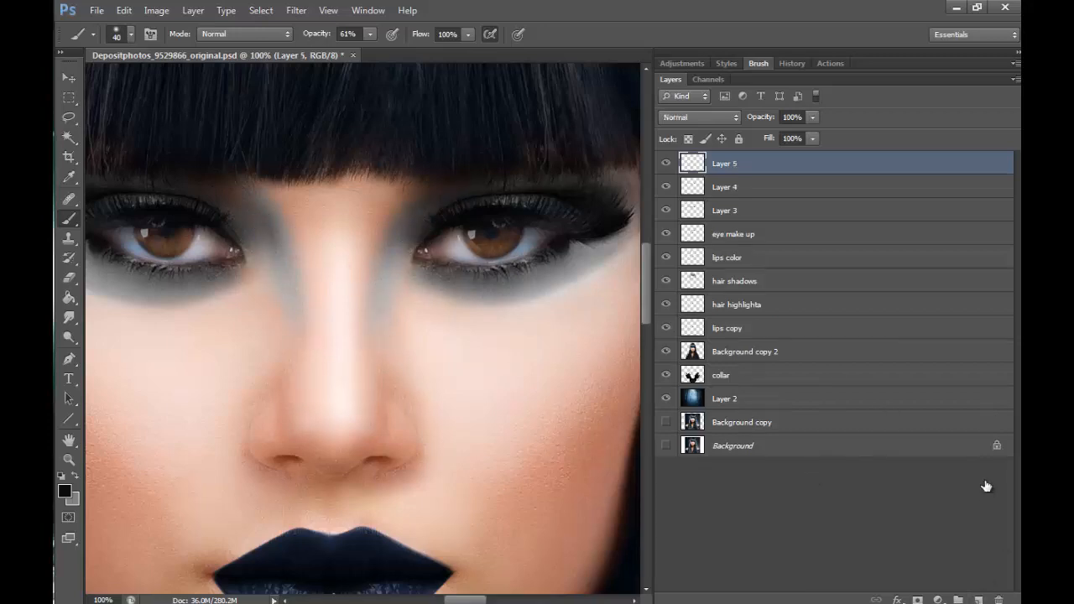
pyautogui.click(703, 118)
pyautogui.click(688, 332)
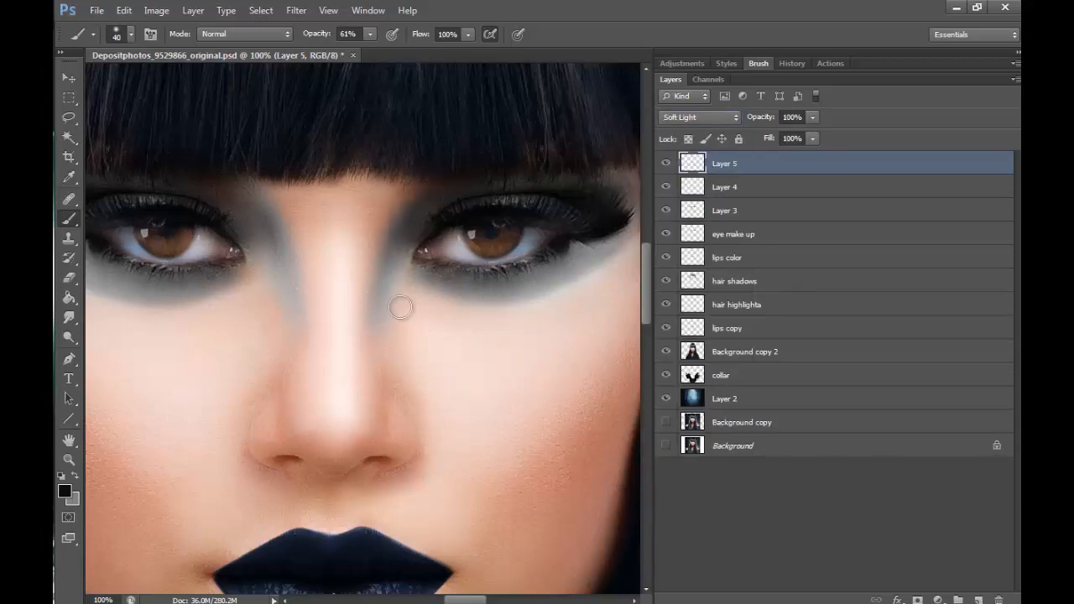
pyautogui.moveTo(254, 211)
pyautogui.mouseDown()
pyautogui.moveTo(294, 273)
pyautogui.moveTo(249, 197)
pyautogui.moveTo(302, 315)
pyautogui.mouseUp()
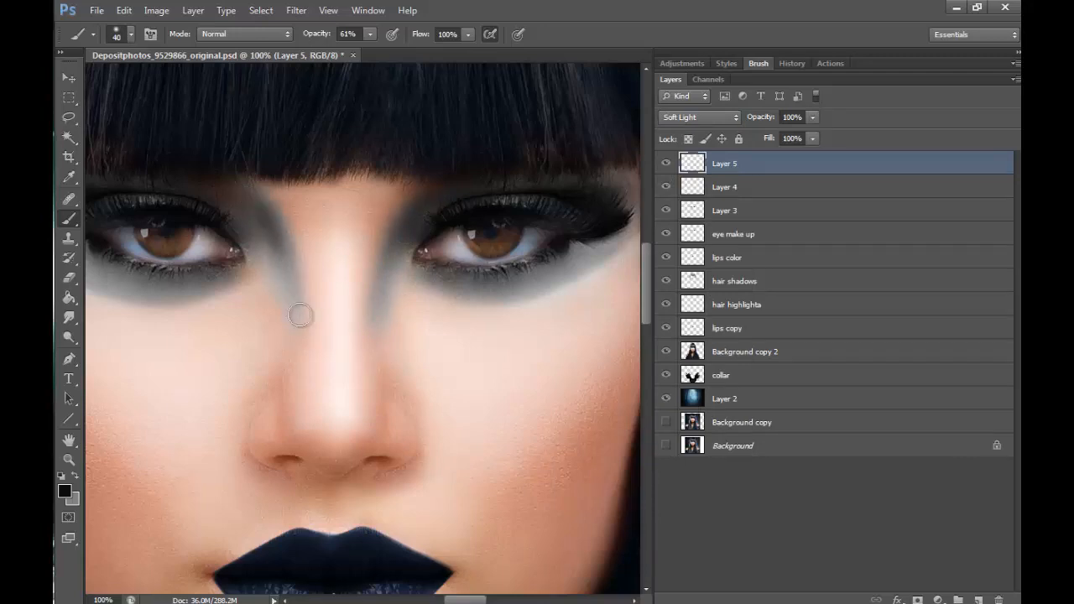
pyautogui.moveTo(417, 198); pyautogui.dragTo(388, 316)
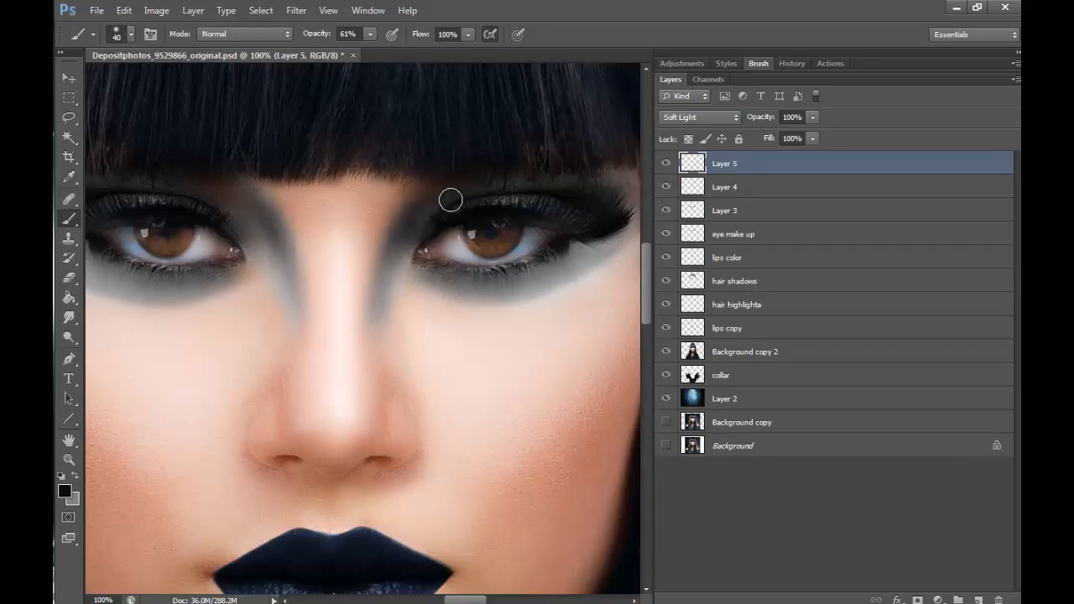
pyautogui.moveTo(448, 199); pyautogui.dragTo(379, 339)
pyautogui.moveTo(250, 204)
pyautogui.mouseDown()
pyautogui.moveTo(275, 219)
pyautogui.moveTo(287, 248)
pyautogui.moveTo(287, 348)
pyautogui.mouseUp()
pyautogui.click(69, 459)
pyautogui.click(132, 34)
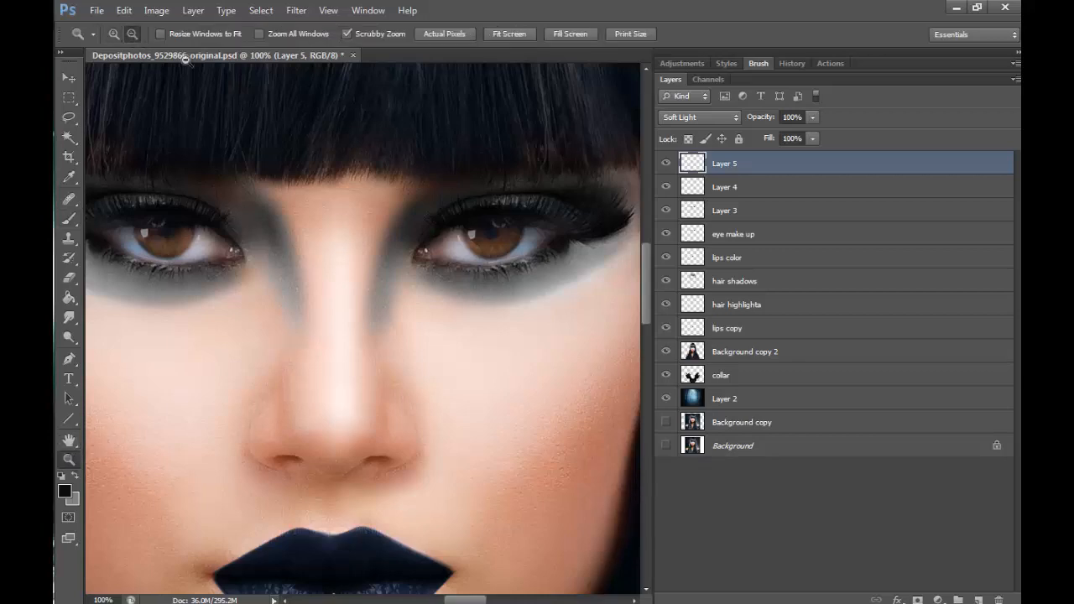
pyautogui.click(478, 219)
pyautogui.click(478, 219)
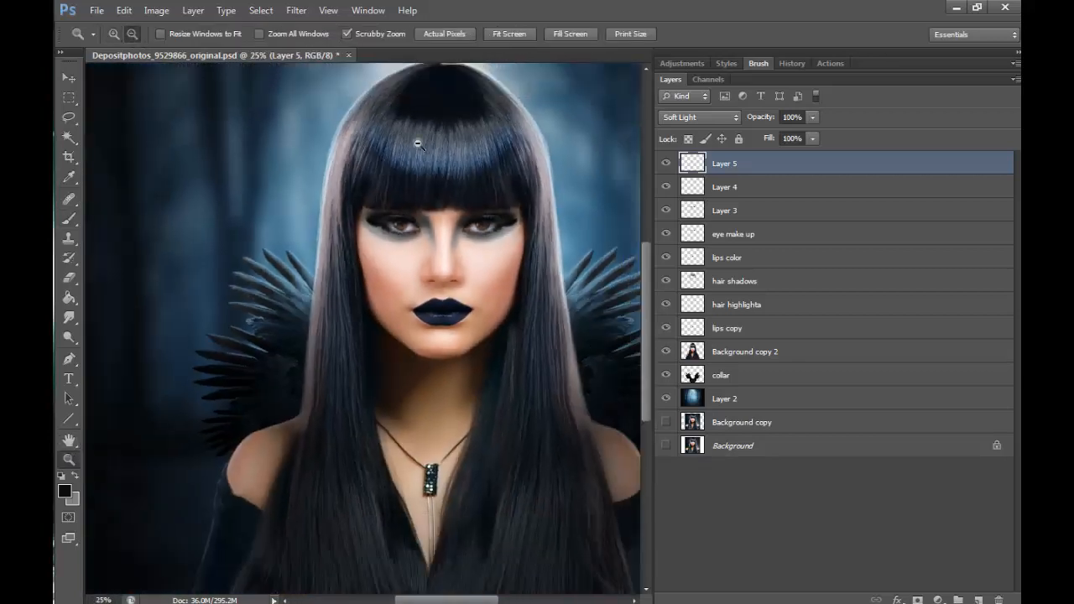
# - Deepen the dark shading along both sides of the nose bridge on Layer 5 with a 20 px brush at 61% opacity
pyautogui.click(114, 35)
pyautogui.click(479, 227)
pyautogui.click(479, 227)
pyautogui.click(479, 227)
pyautogui.click(479, 228)
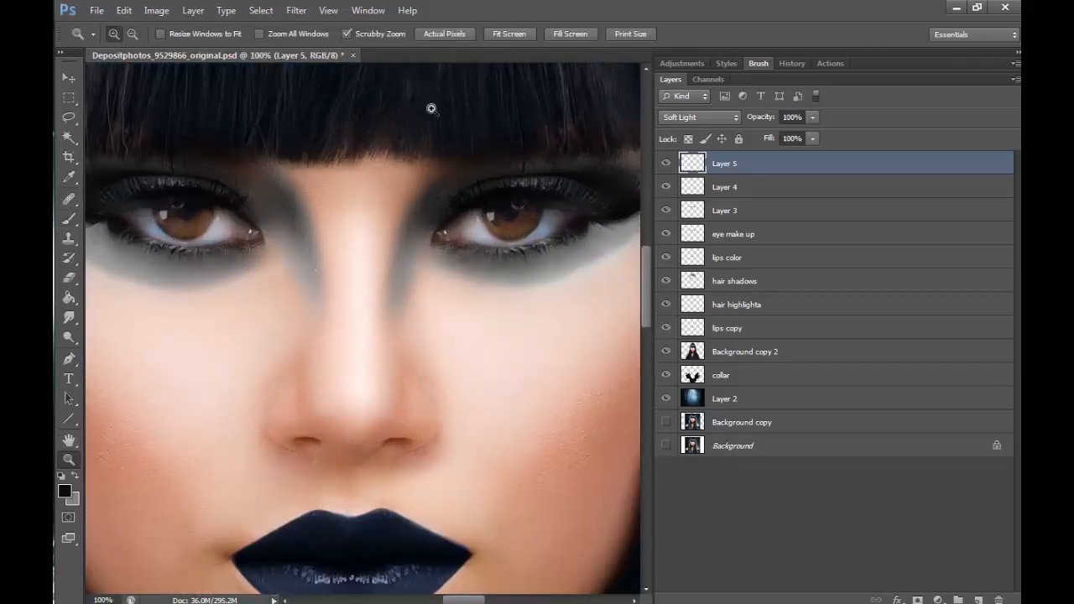
pyautogui.click(69, 222)
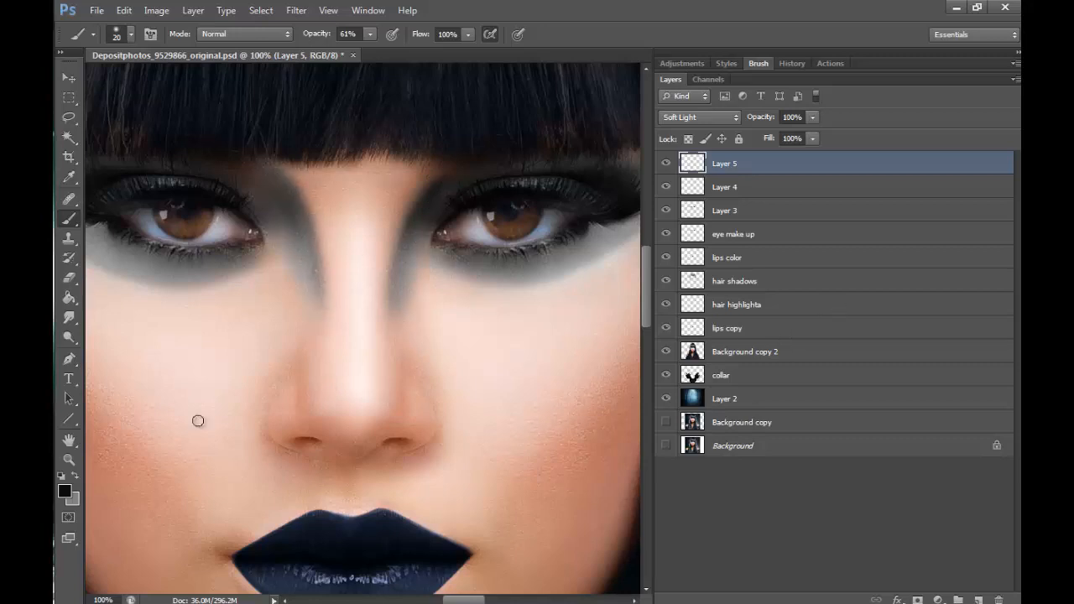
# - Check the nose bridge shading against the whole face and again up close
pyautogui.click(71, 457)
pyautogui.click(134, 35)
pyautogui.click(463, 254)
pyautogui.click(462, 253)
pyautogui.click(462, 253)
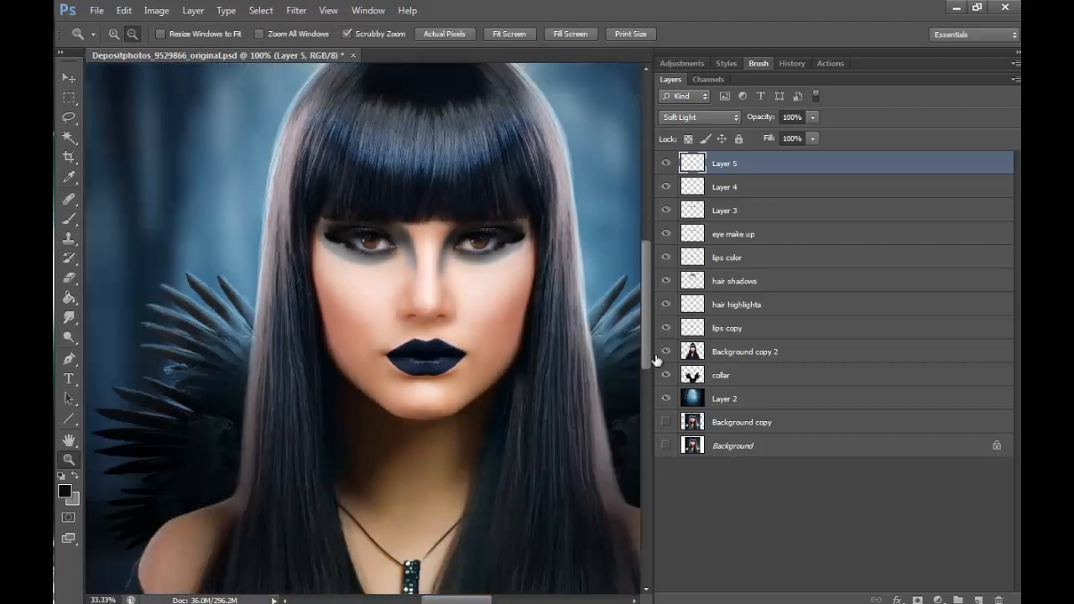
pyautogui.click(113, 34)
pyautogui.click(512, 221)
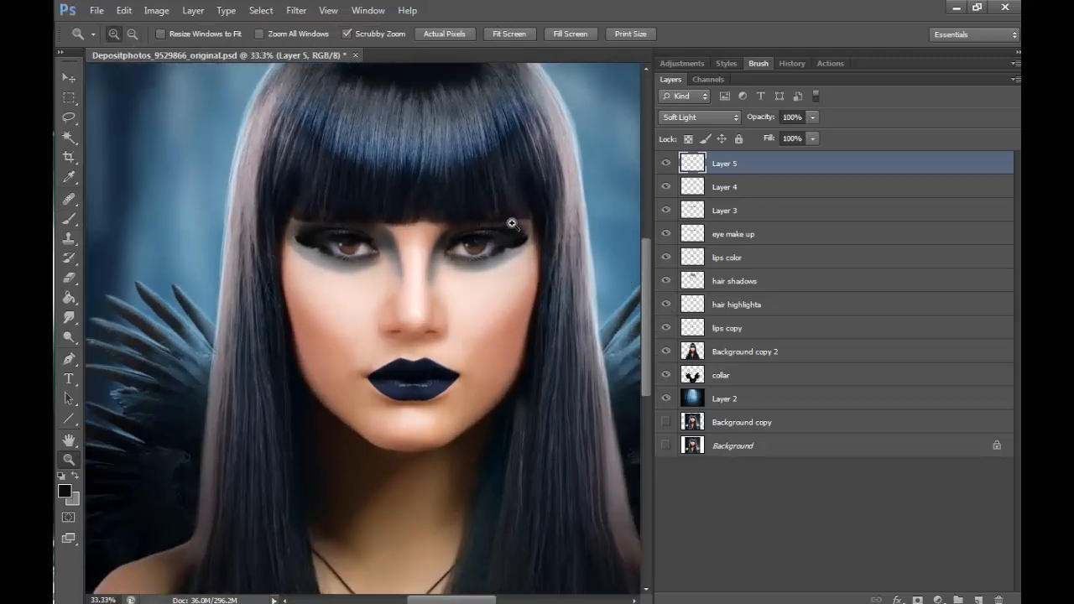
pyautogui.click(511, 221)
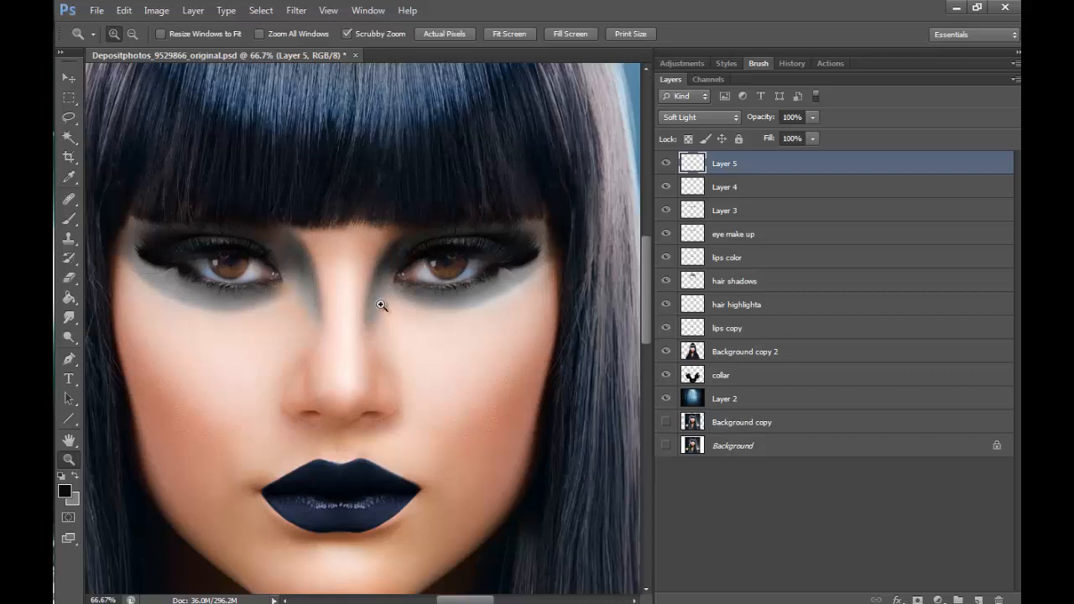
pyautogui.click(69, 218)
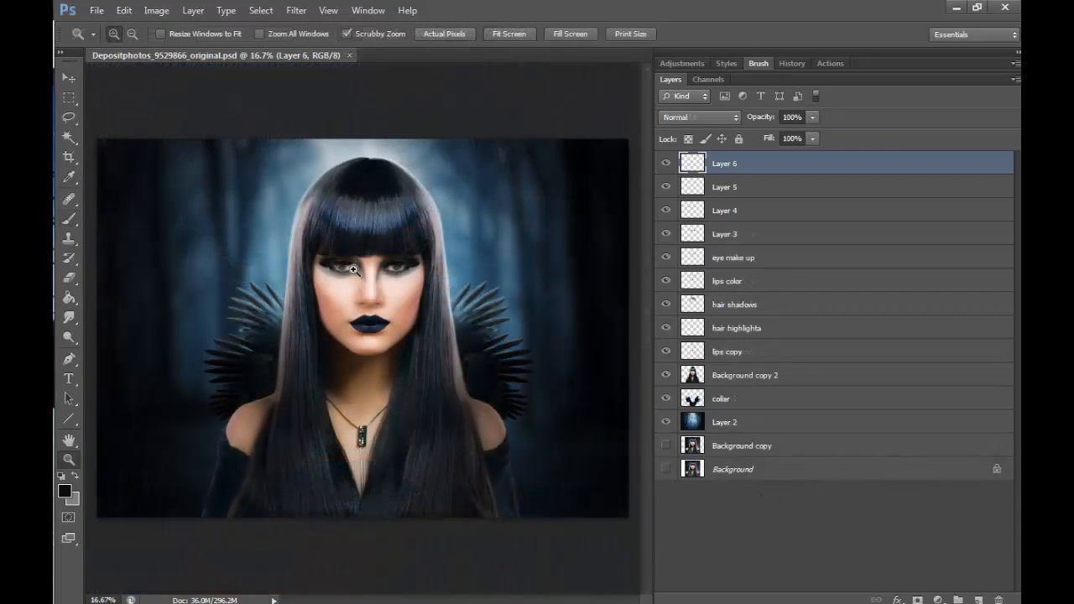
# - Add a new layer above Layer 6 for the right-hand eye and set a hard round brush to 25 px
pyautogui.click(386, 270)
pyautogui.click(391, 271)
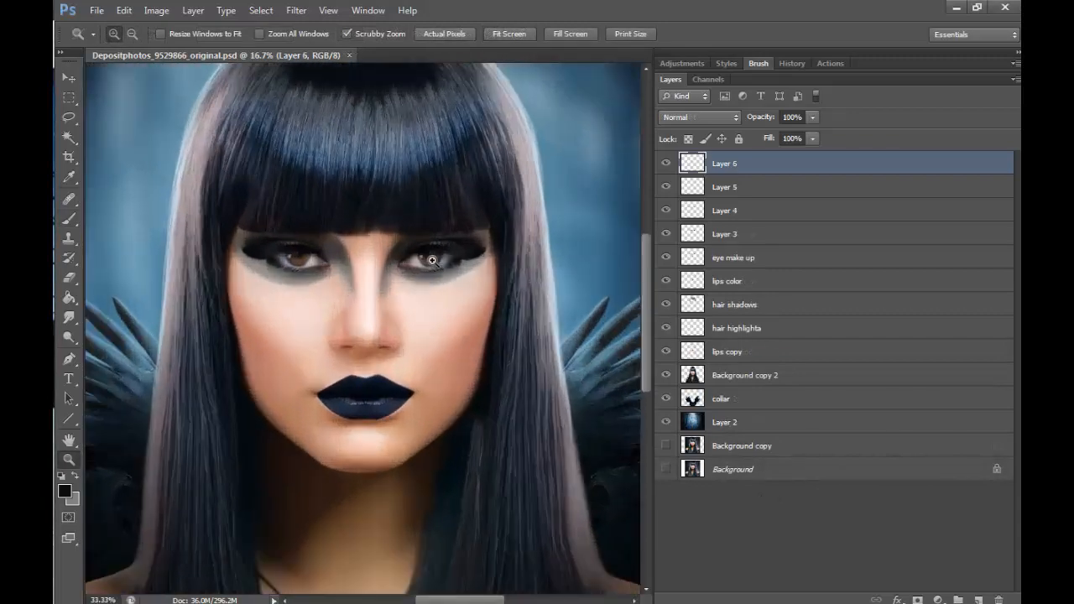
pyautogui.click(393, 271)
pyautogui.click(403, 270)
pyautogui.click(344, 293)
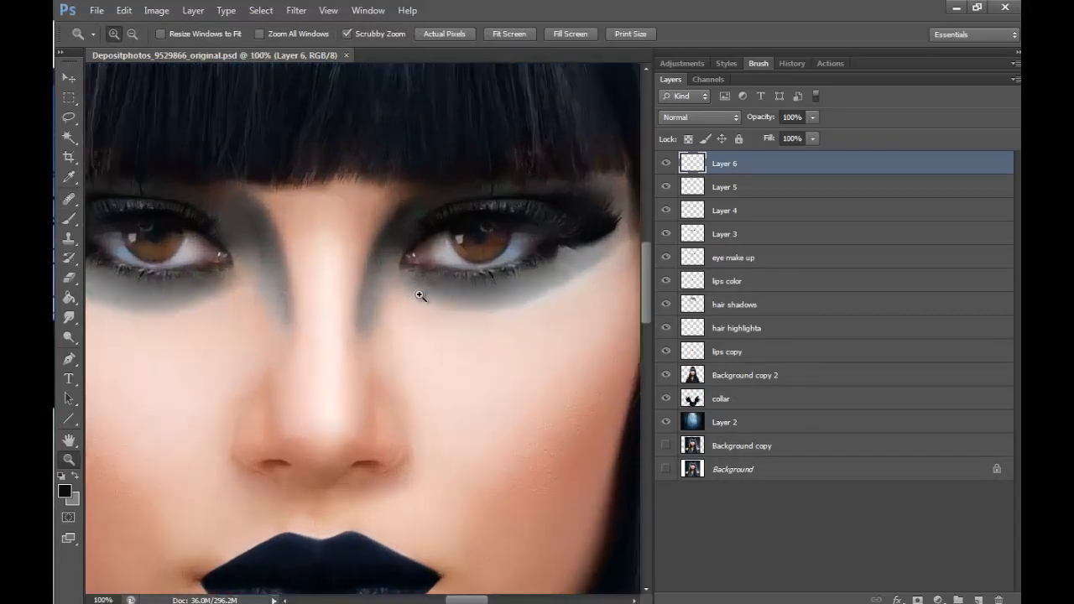
pyautogui.moveTo(479, 600); pyautogui.dragTo(488, 599)
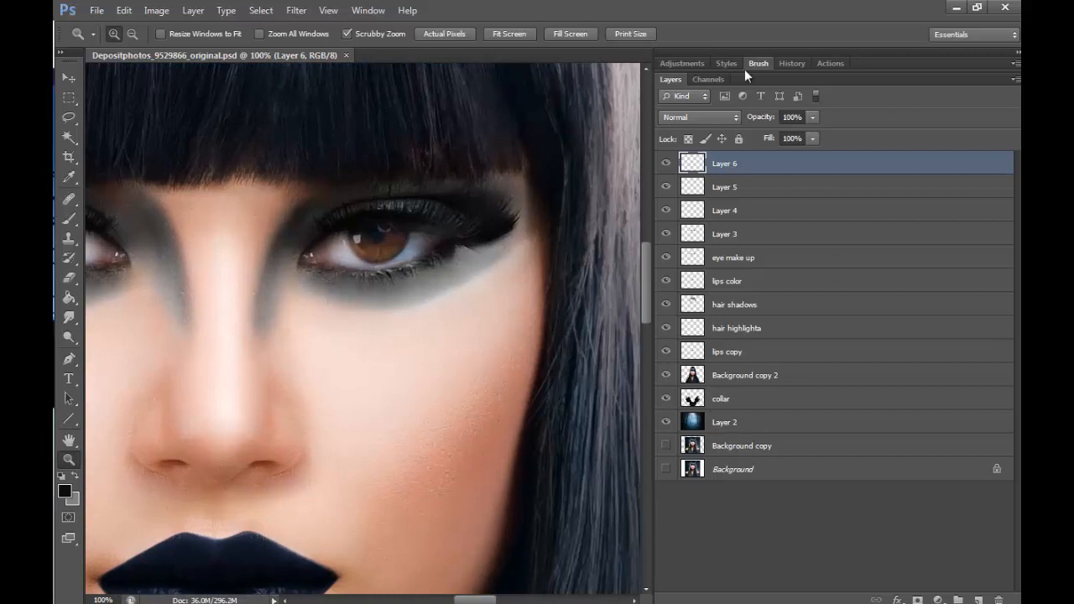
pyautogui.click(978, 599)
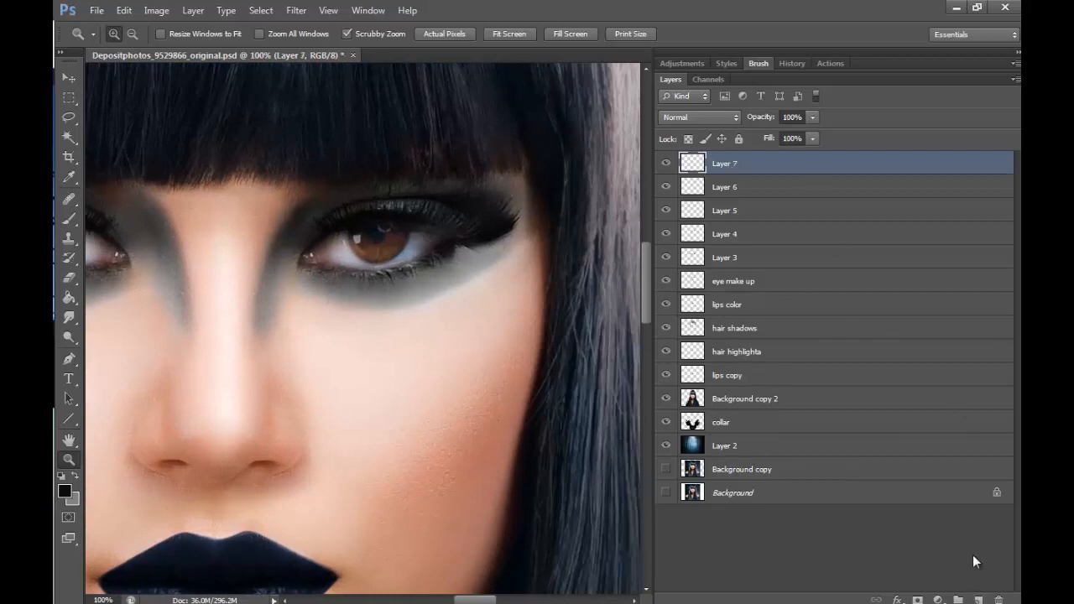
pyautogui.click(69, 218)
pyautogui.click(131, 35)
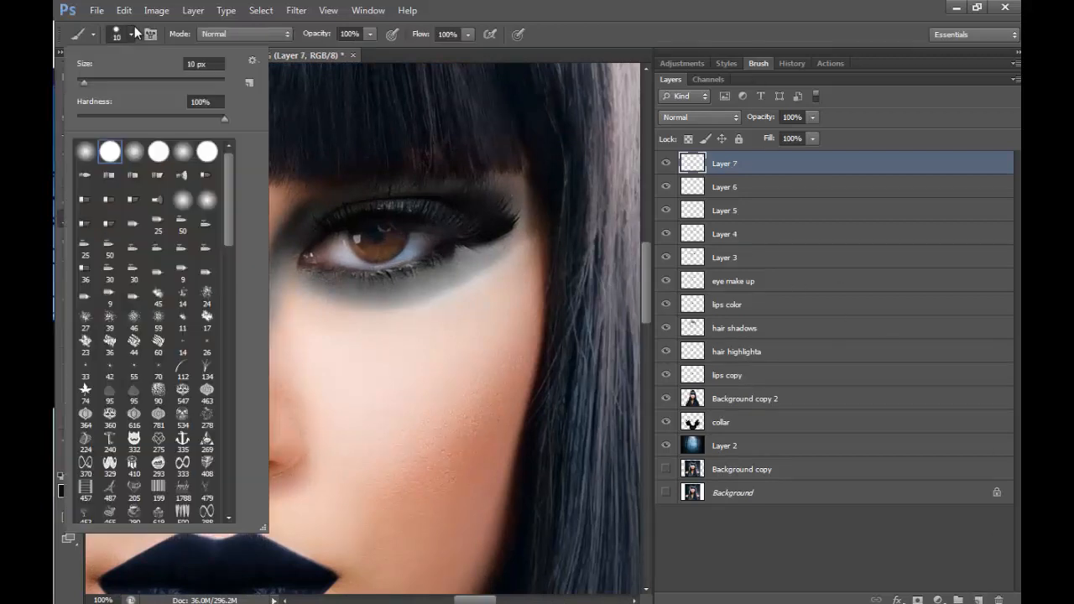
pyautogui.moveTo(85, 81); pyautogui.dragTo(96, 84)
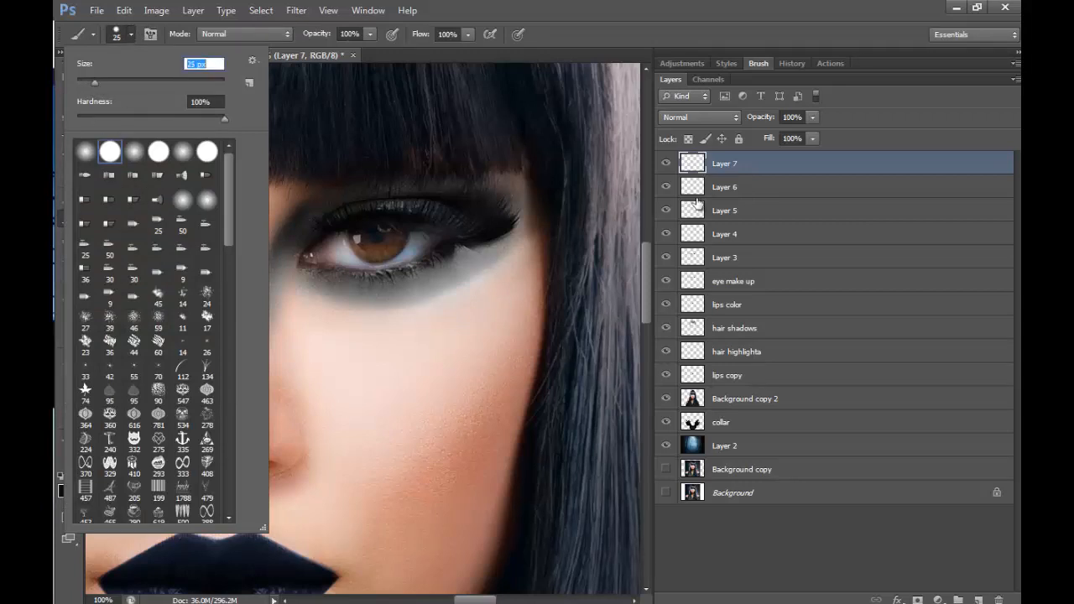
pyautogui.click(649, 252)
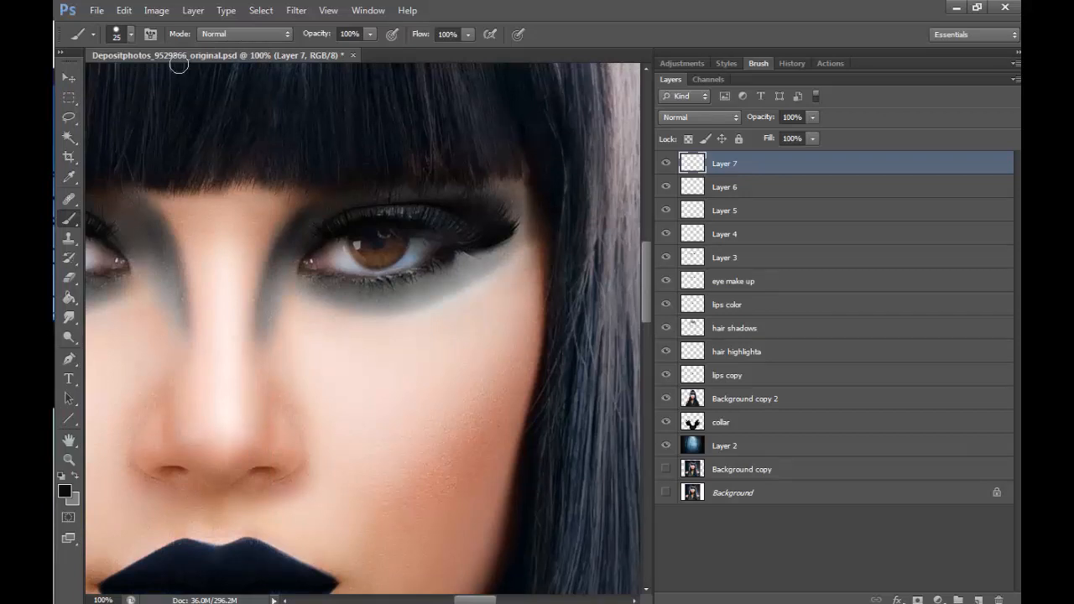
# - Enlarge the hard round brush to 30 px, check its tip settings, and try a single black dot on the cheek
pyautogui.click(130, 35)
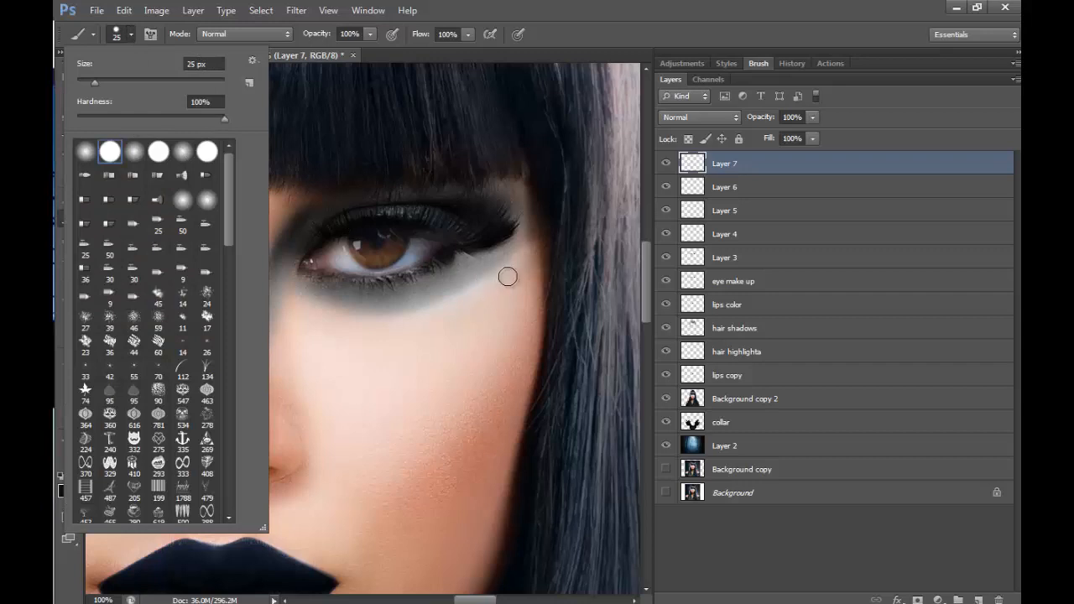
pyautogui.click(654, 267)
pyautogui.scroll(1, 584, 266)
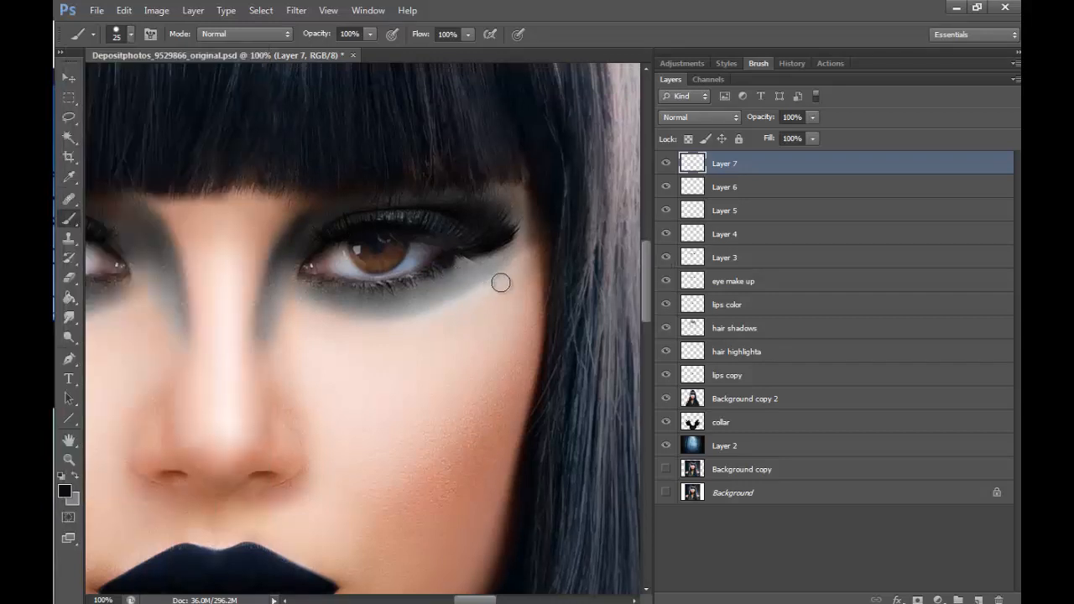
pyautogui.press(']')
pyautogui.click(758, 65)
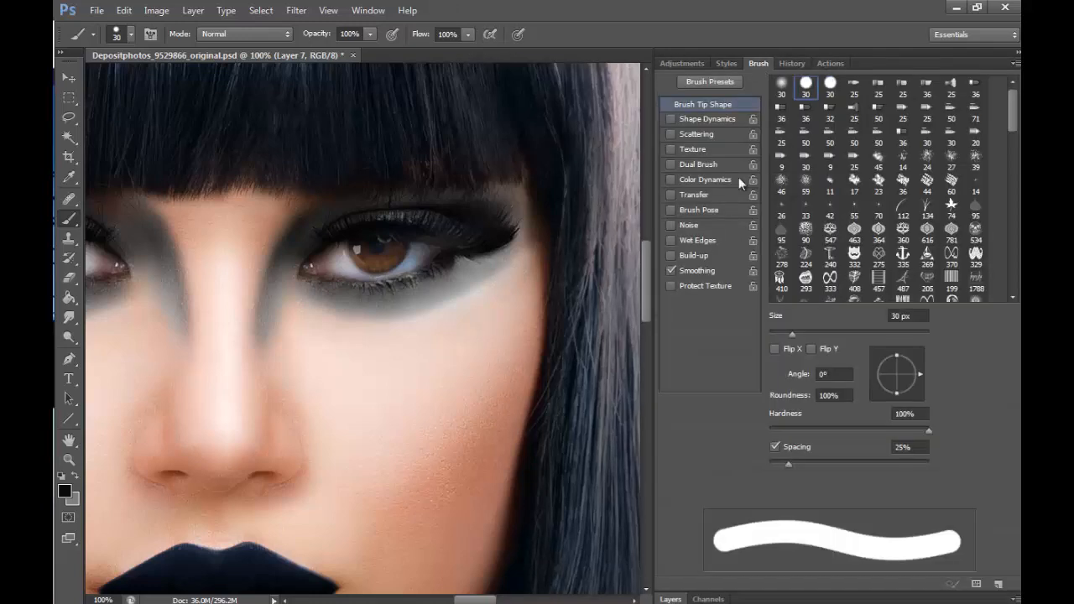
pyautogui.click(676, 596)
pyautogui.click(384, 391)
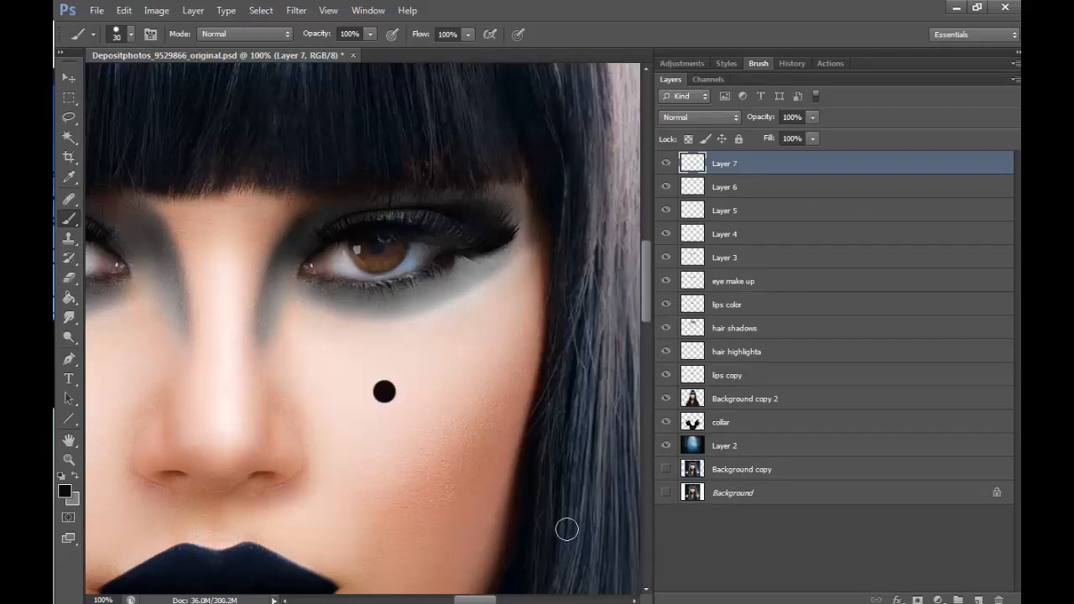
pyautogui.hotkey('ctrl', 'z')
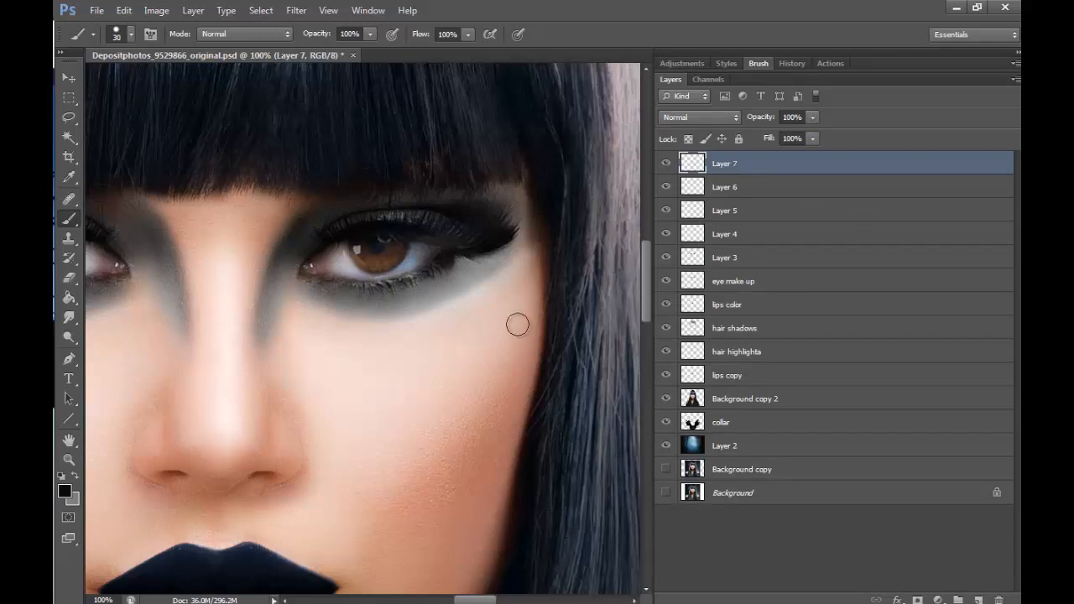
# - Paint a curved row of six black dots beneath the right-hand eye, shrinking inward from 30 px to 9 px
pyautogui.click(506, 277)
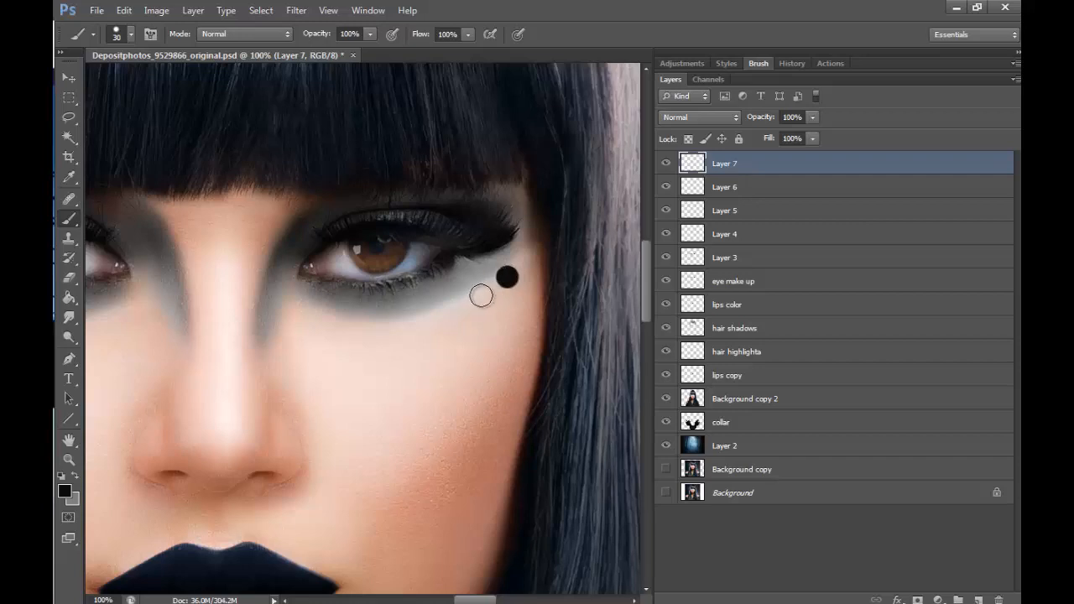
pyautogui.press('[')
pyautogui.click(484, 292)
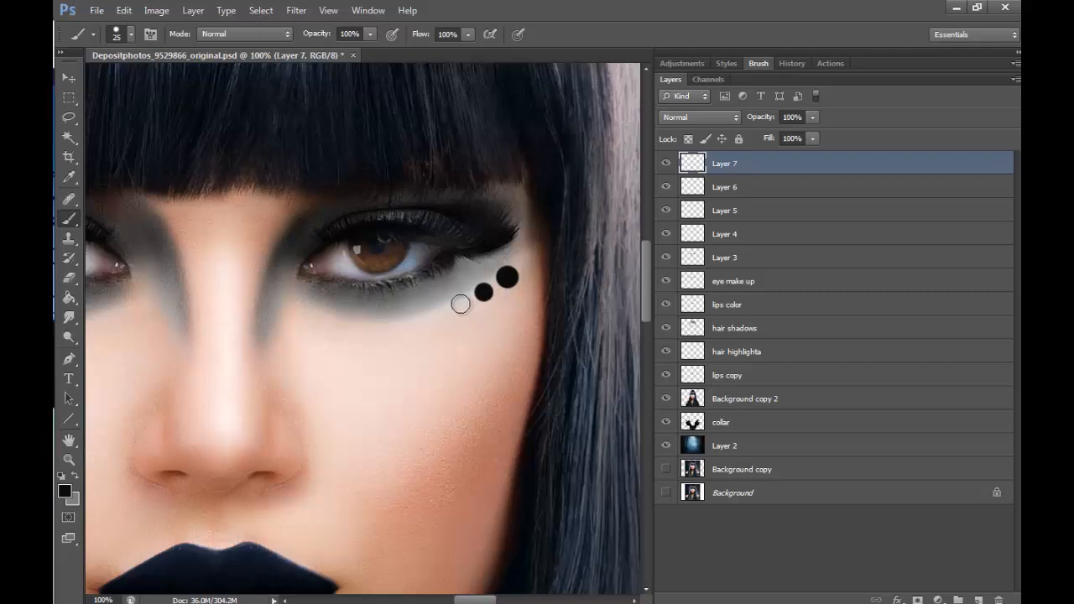
pyautogui.press('[')
pyautogui.click(460, 304)
pyautogui.press('[')
pyautogui.press('[')
pyautogui.click(421, 316)
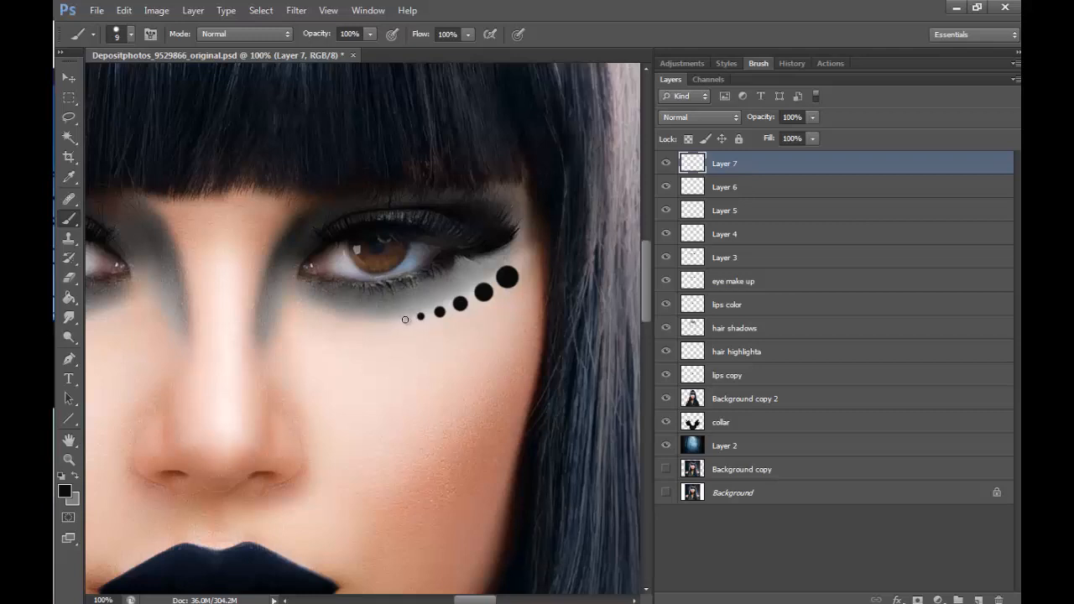
pyautogui.click(405, 320)
pyautogui.click(421, 316)
# - Set the dots layer to Saturation blending and rename it "eye jewels"
pyautogui.click(717, 118)
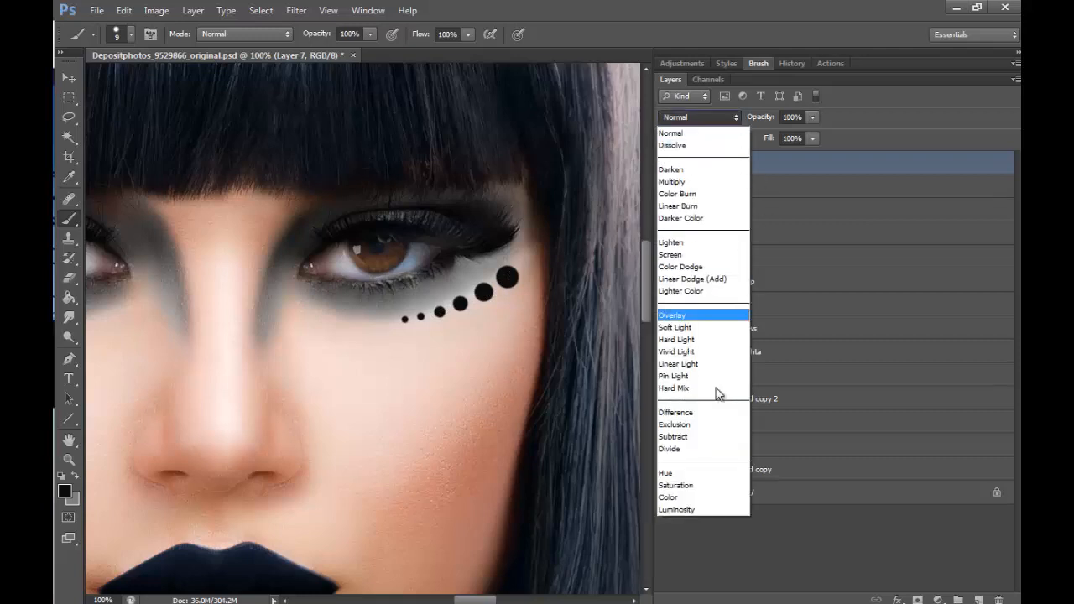
pyautogui.click(696, 486)
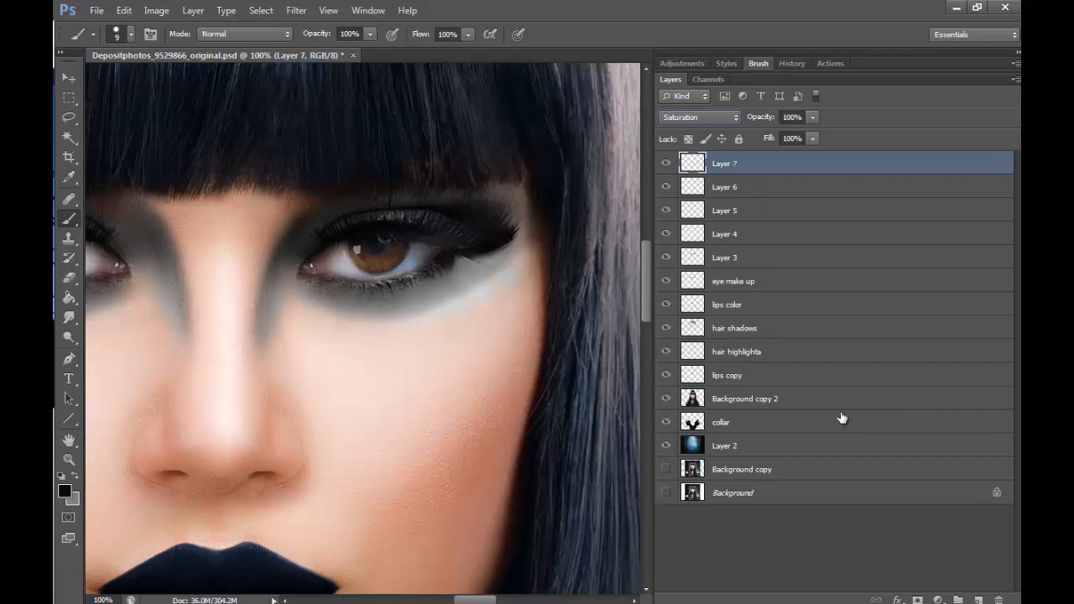
pyautogui.doubleClick(727, 164)
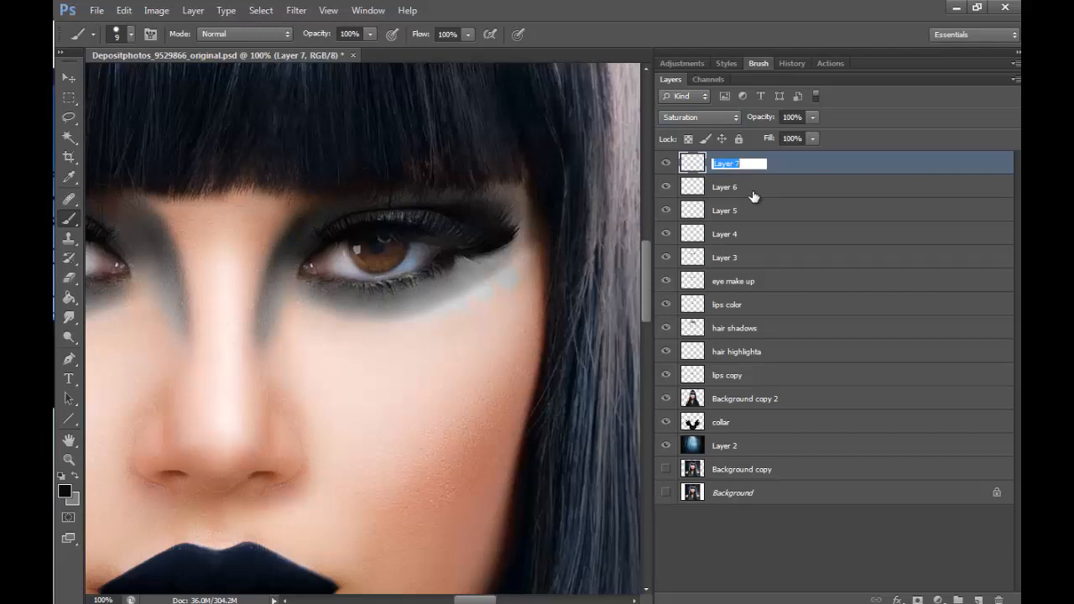
pyautogui.write('eye jewels')
pyautogui.press('Return')
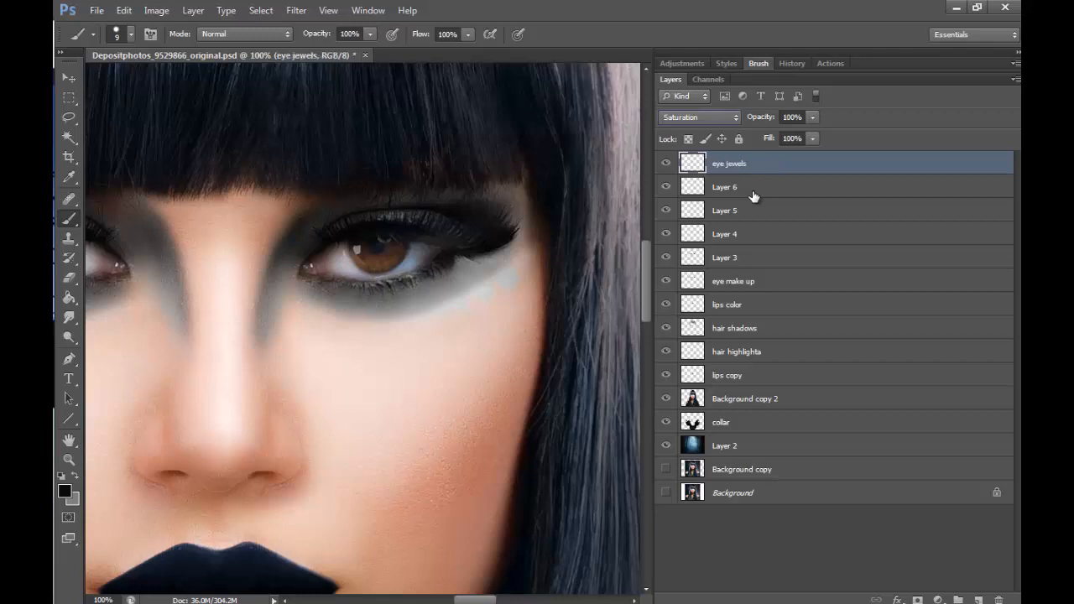
# - Duplicate the eye jewels layer, set the copy to Soft Light and rename it "eye jewels shadows"
pyautogui.hotkey('ctrl', 'j')
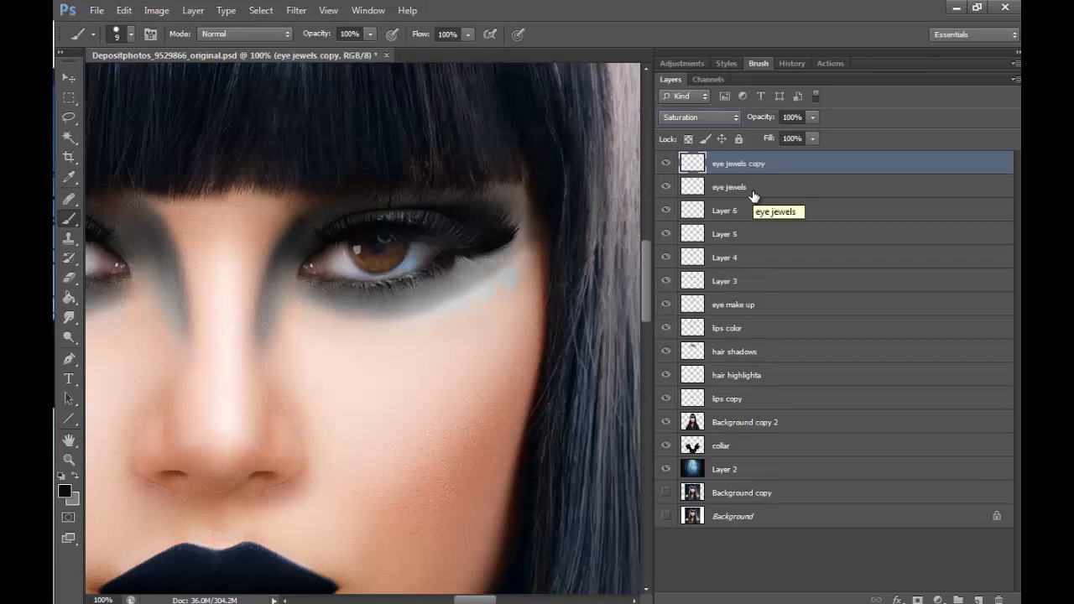
pyautogui.click(699, 116)
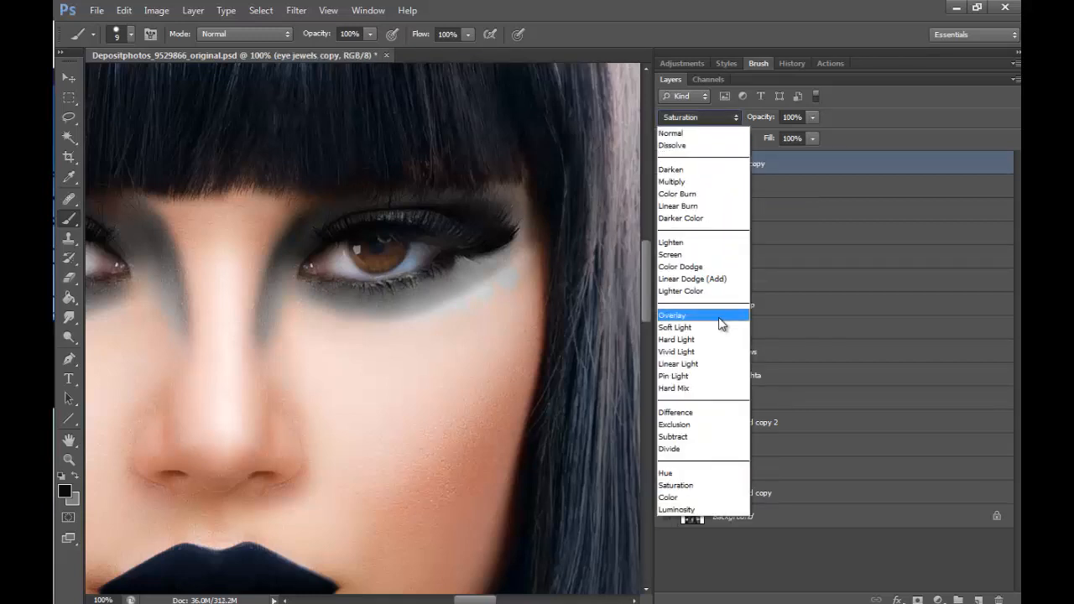
pyautogui.click(699, 333)
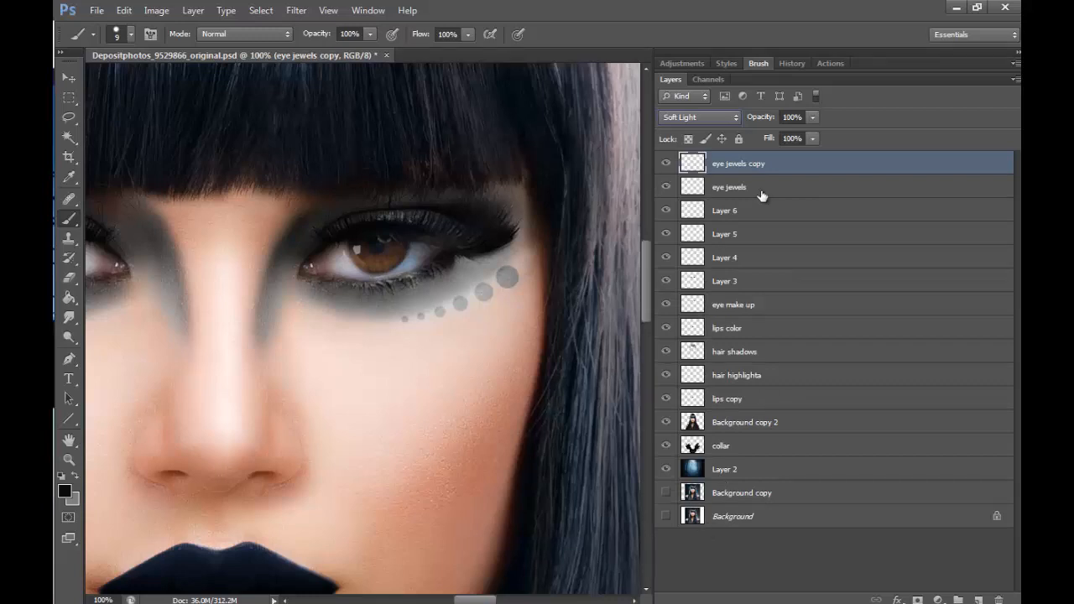
pyautogui.doubleClick(751, 163)
pyautogui.click(754, 164)
pyautogui.moveTo(750, 164); pyautogui.dragTo(776, 165)
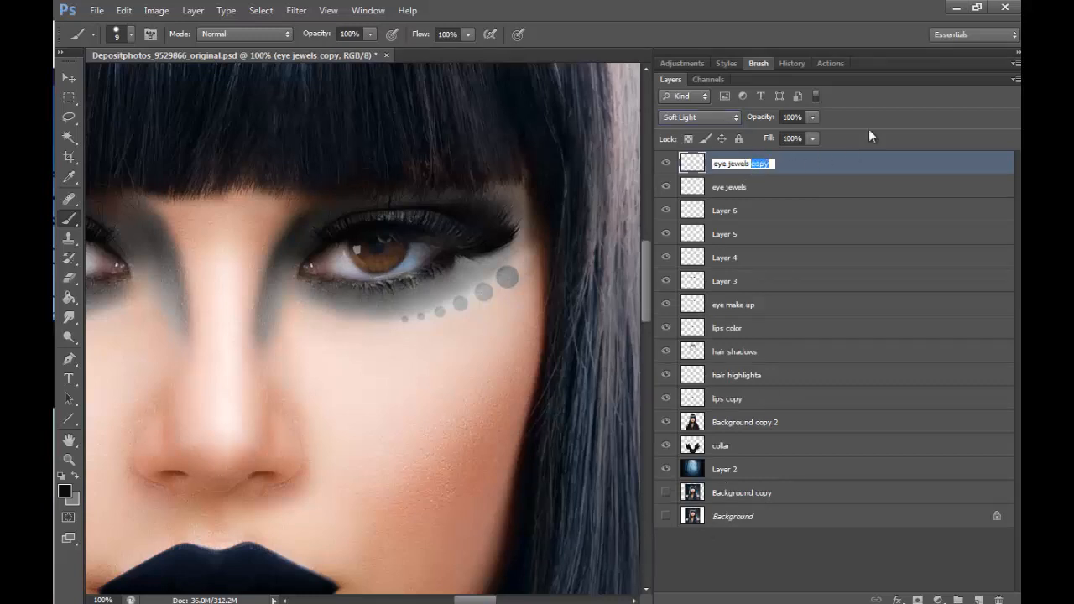
pyautogui.write('shadows')
pyautogui.press('Return')
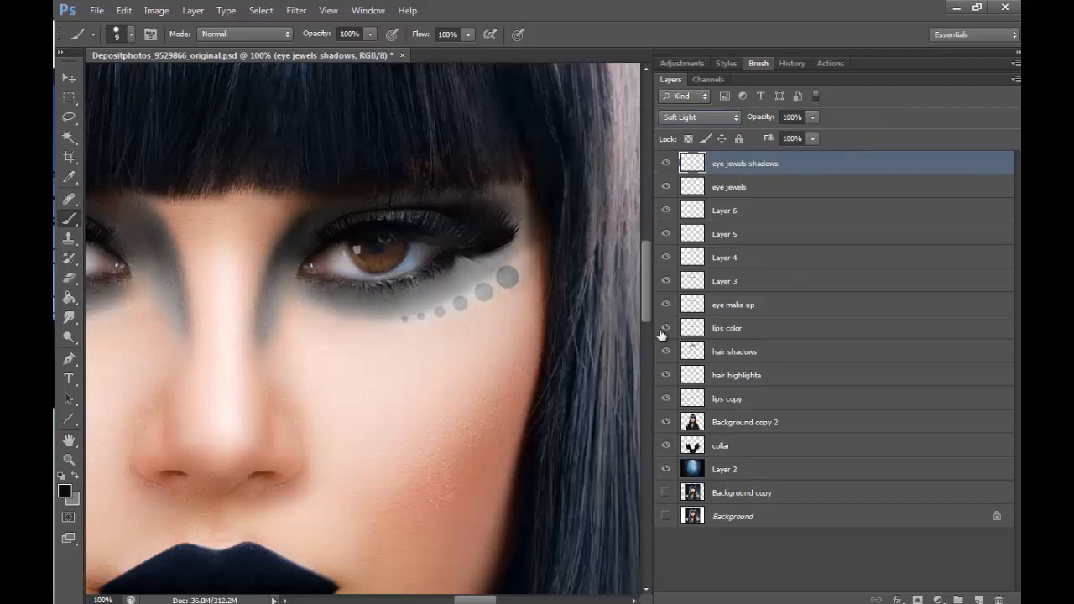
# - Try a second copy of the eye jewels shadows layer to darken the dots, and undo it
pyautogui.hotkey('ctrl', 'j')
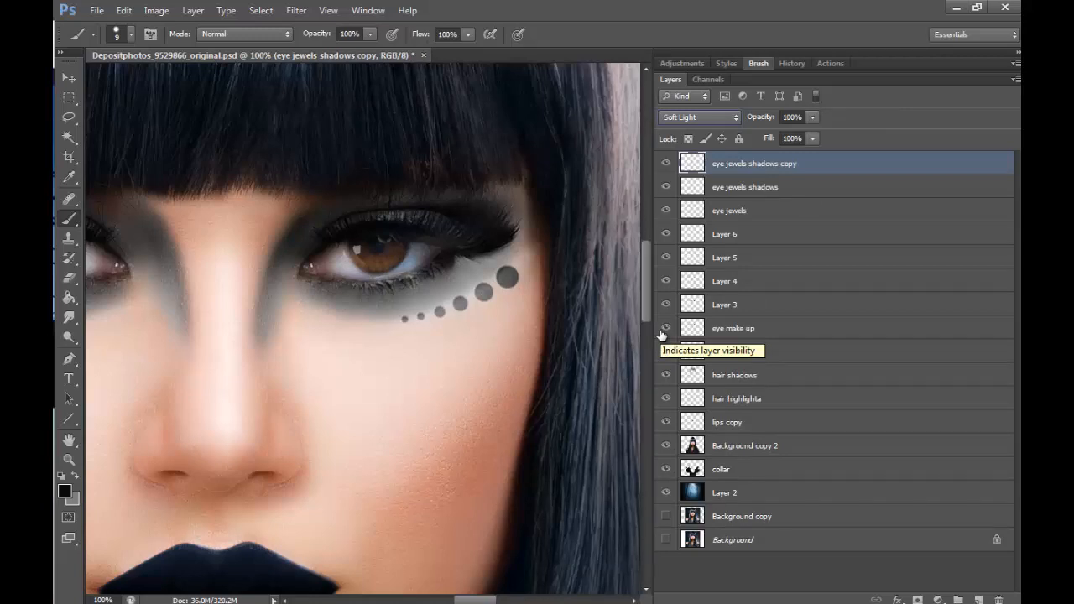
pyautogui.hotkey('ctrl', 'z')
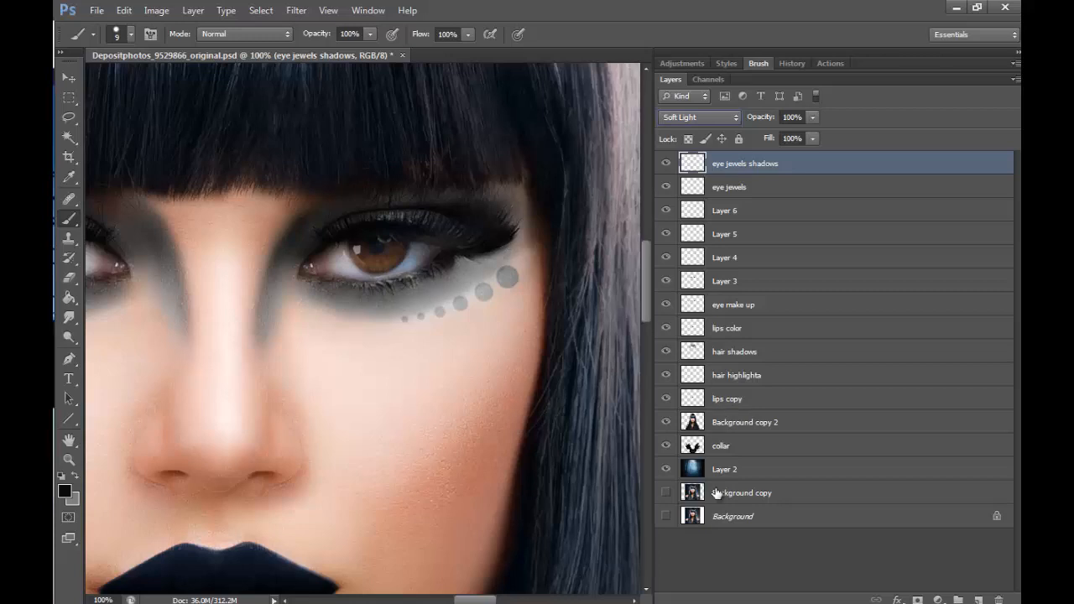
# - Check the eye jewel dots on the whole face and again close up at 100%
pyautogui.click(69, 460)
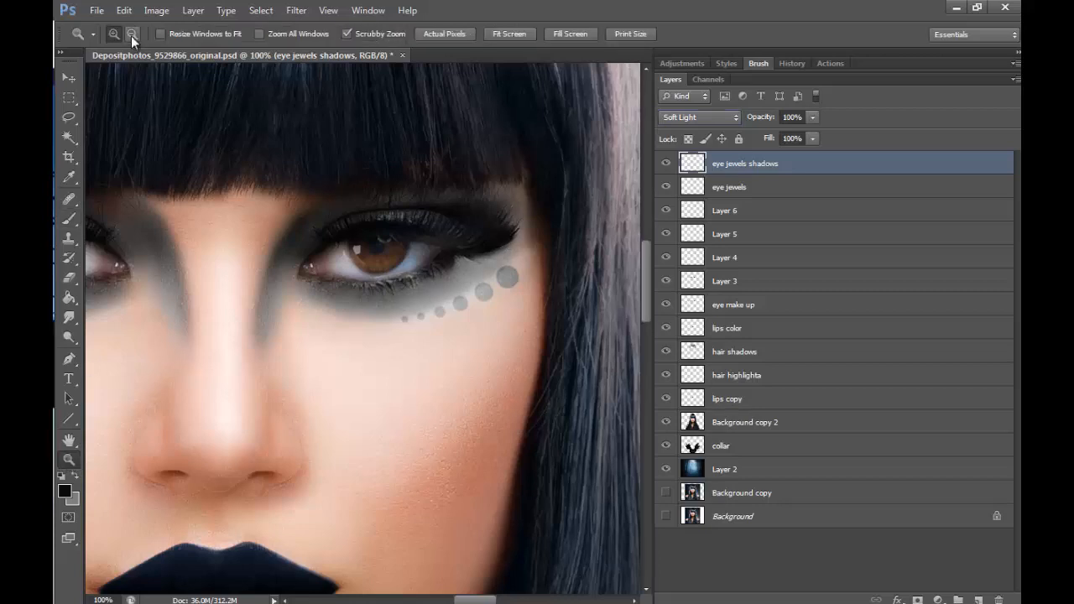
pyautogui.click(132, 35)
pyautogui.click(459, 230)
pyautogui.click(459, 230)
pyautogui.click(460, 230)
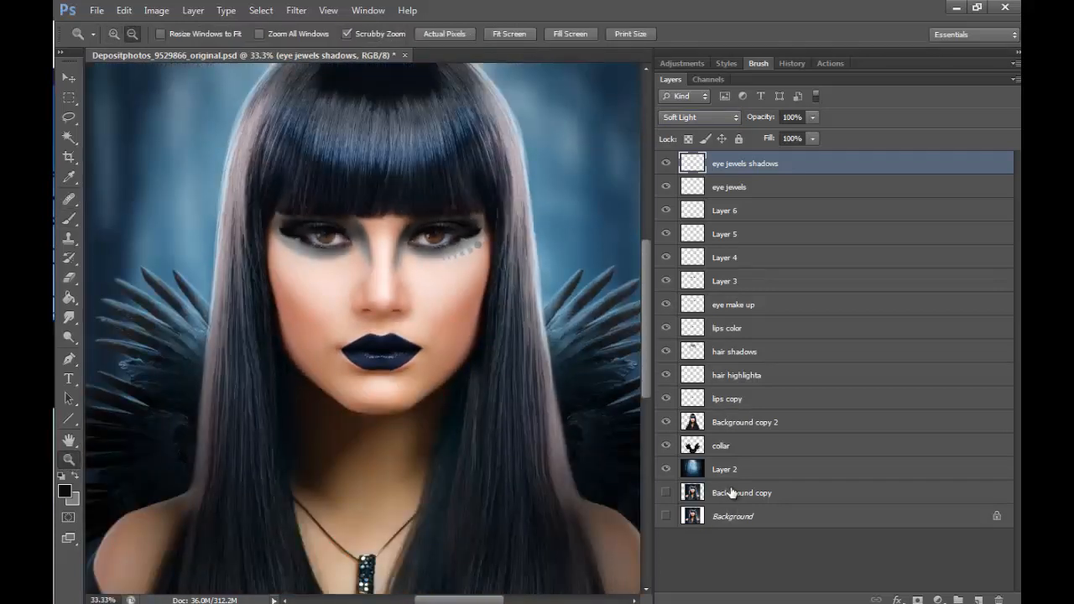
pyautogui.click(439, 201)
pyautogui.click(438, 201)
pyautogui.click(438, 201)
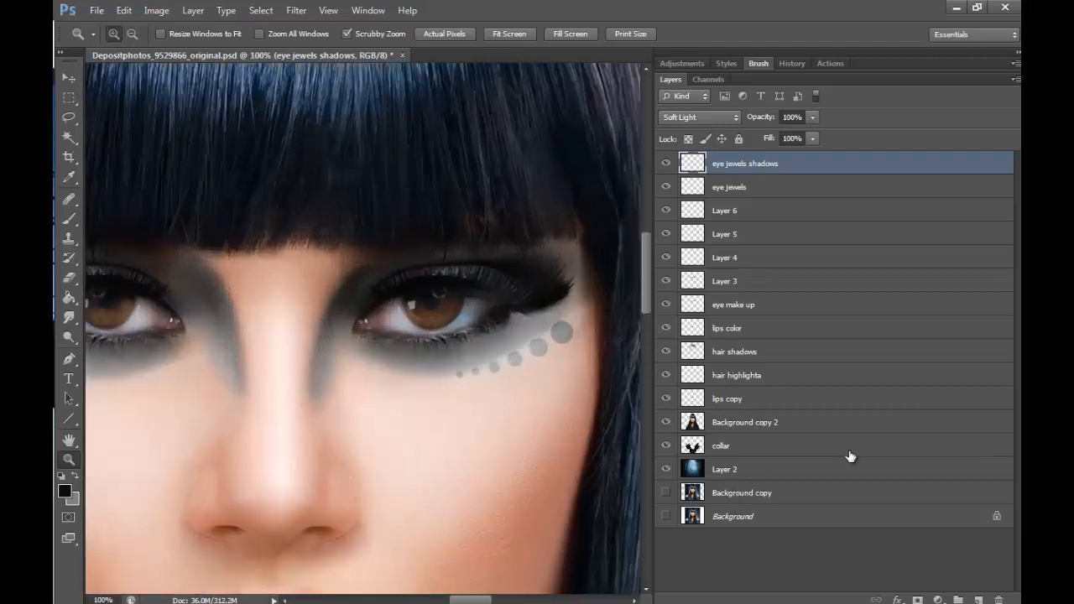
# - Duplicate the eye jewels and eye jewels shadows layers together and flip the copies horizontally
pyautogui.keyDown('shift'); pyautogui.click(753, 188); pyautogui.keyUp('shift')
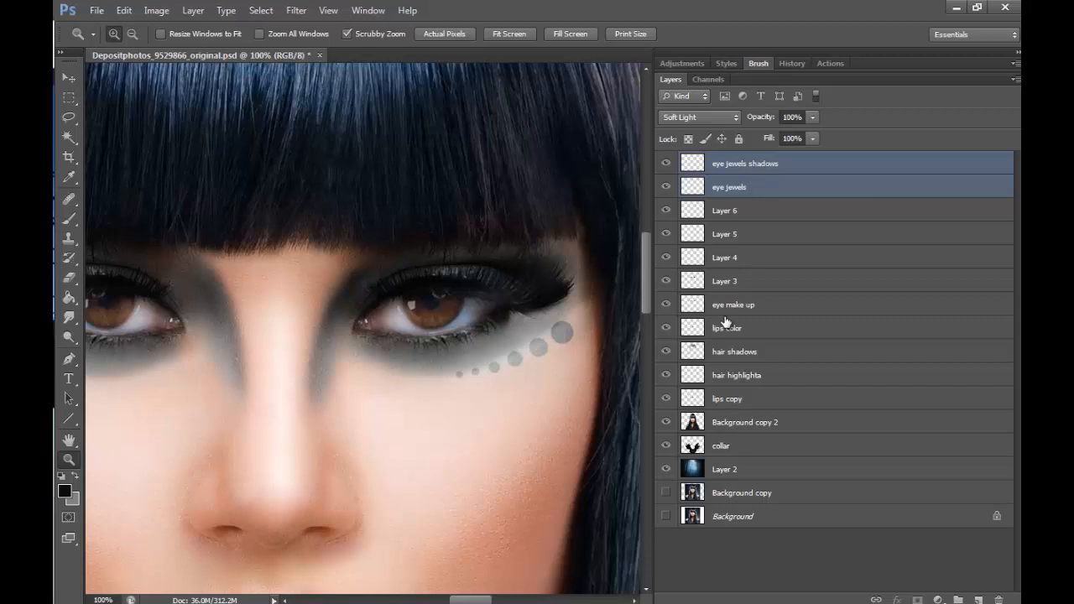
pyautogui.rightClick(824, 186)
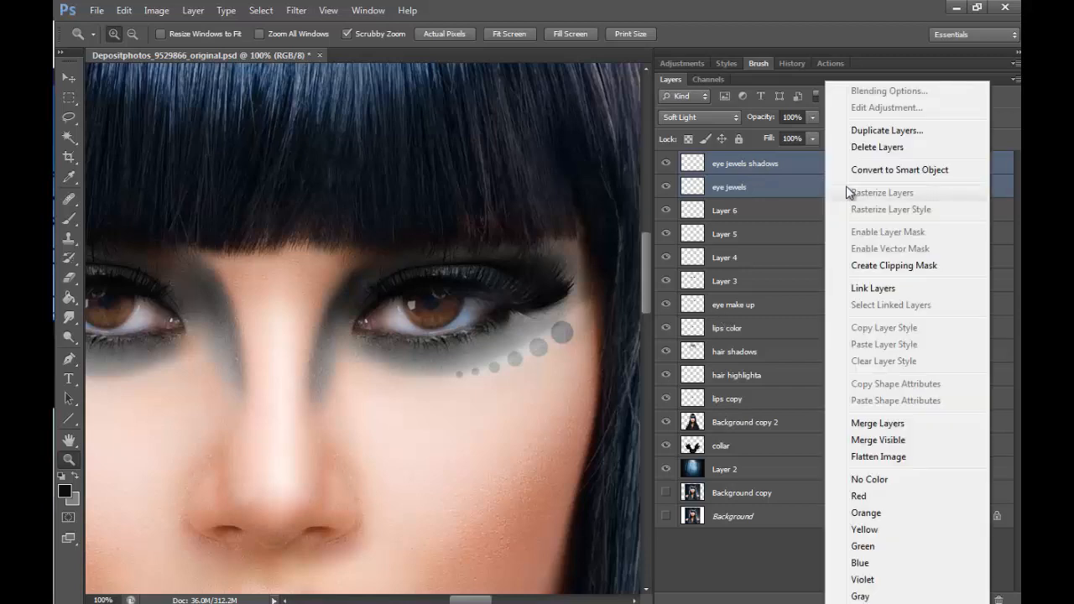
pyautogui.click(872, 132)
pyautogui.click(671, 178)
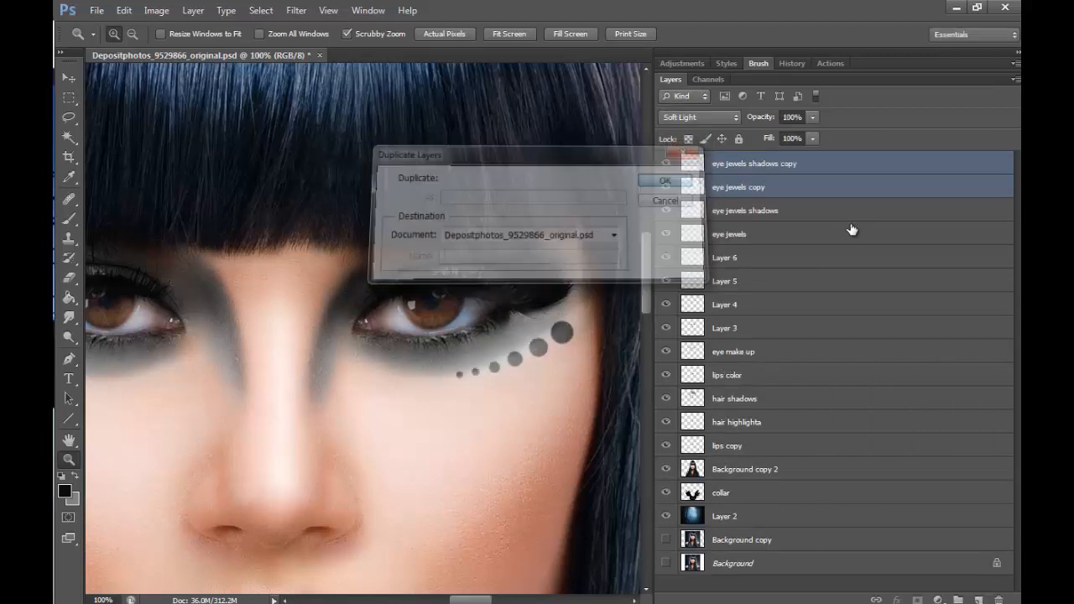
pyautogui.click(123, 10)
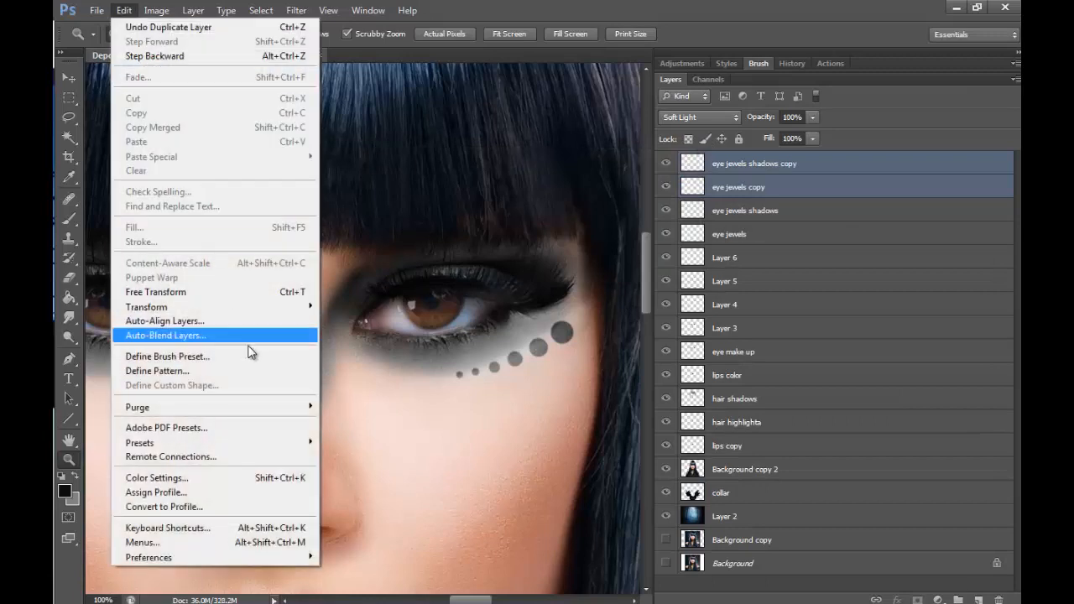
pyautogui.moveTo(298, 307)
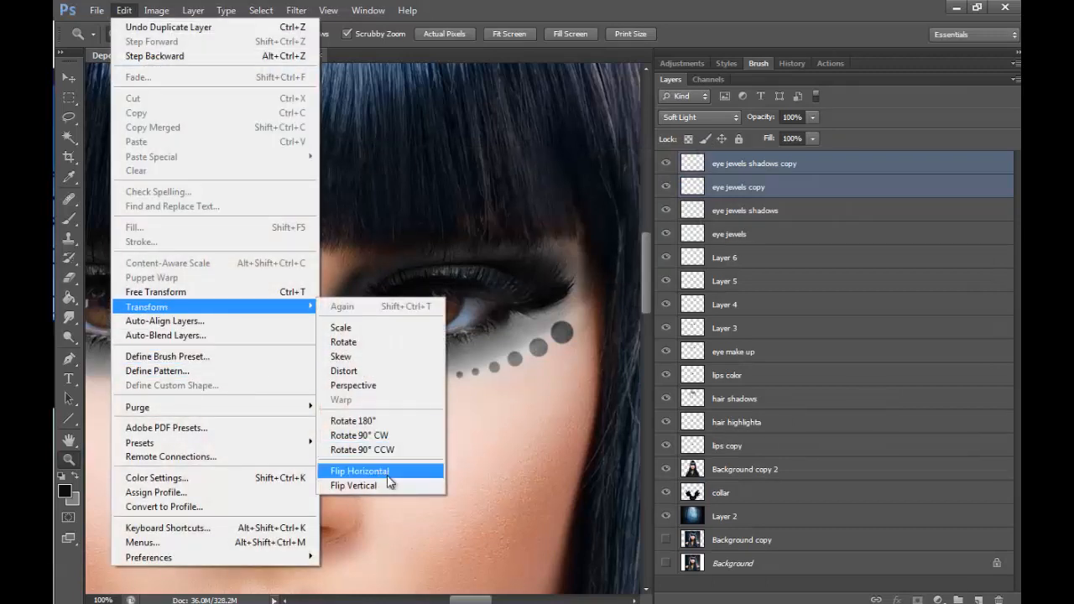
pyautogui.click(388, 475)
# - Move the flipped dot copies beneath the outer corner of the opposite eye, mirroring the original row
pyautogui.press('v')
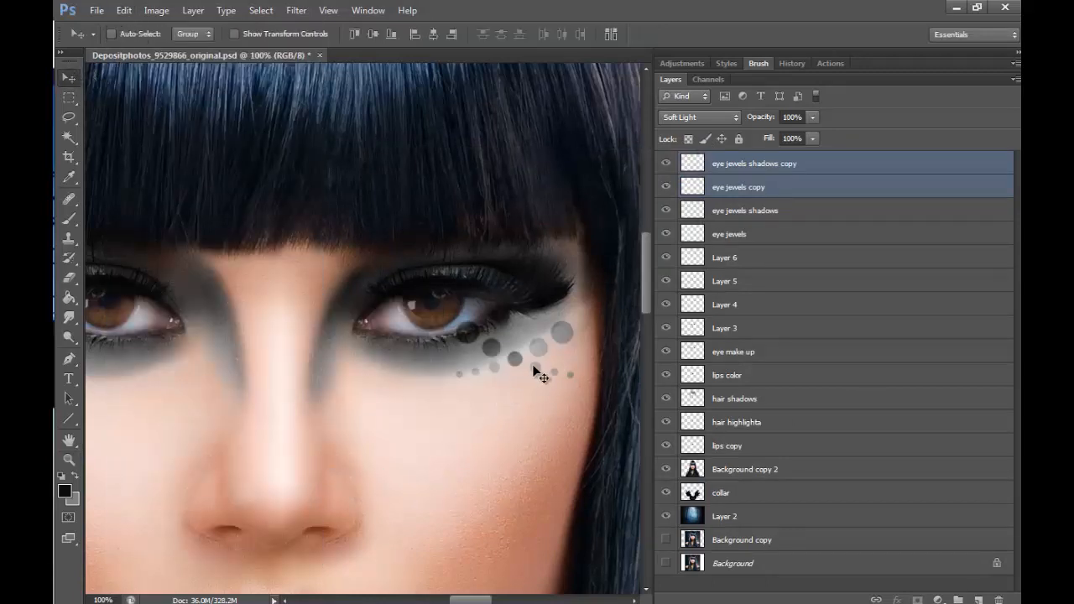
pyautogui.moveTo(540, 372); pyautogui.dragTo(213, 369)
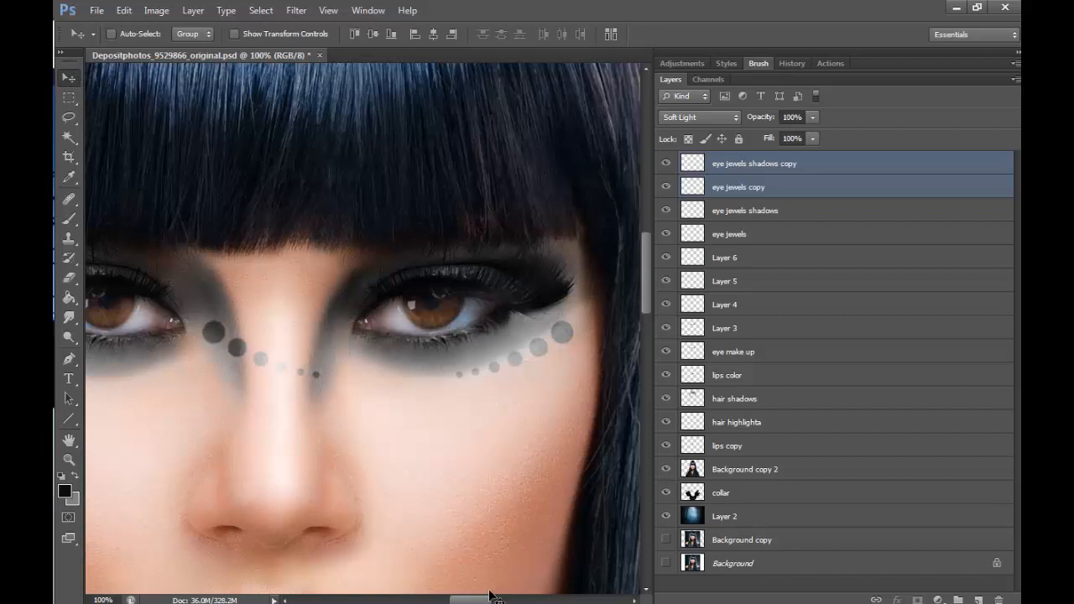
pyautogui.moveTo(489, 590); pyautogui.dragTo(460, 599)
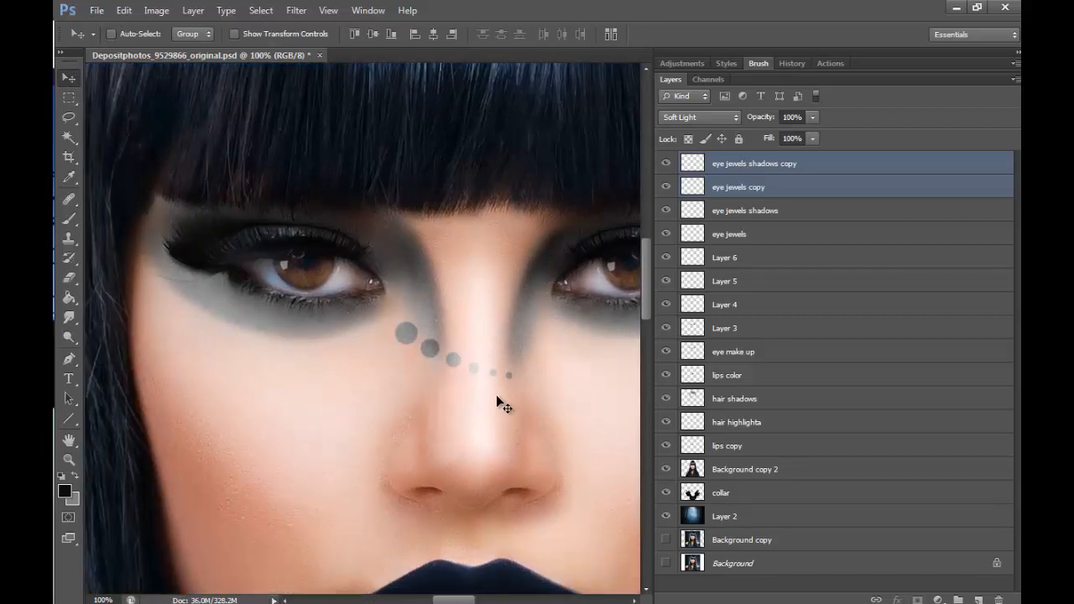
pyautogui.moveTo(496, 403); pyautogui.dragTo(279, 360)
pyautogui.click(70, 458)
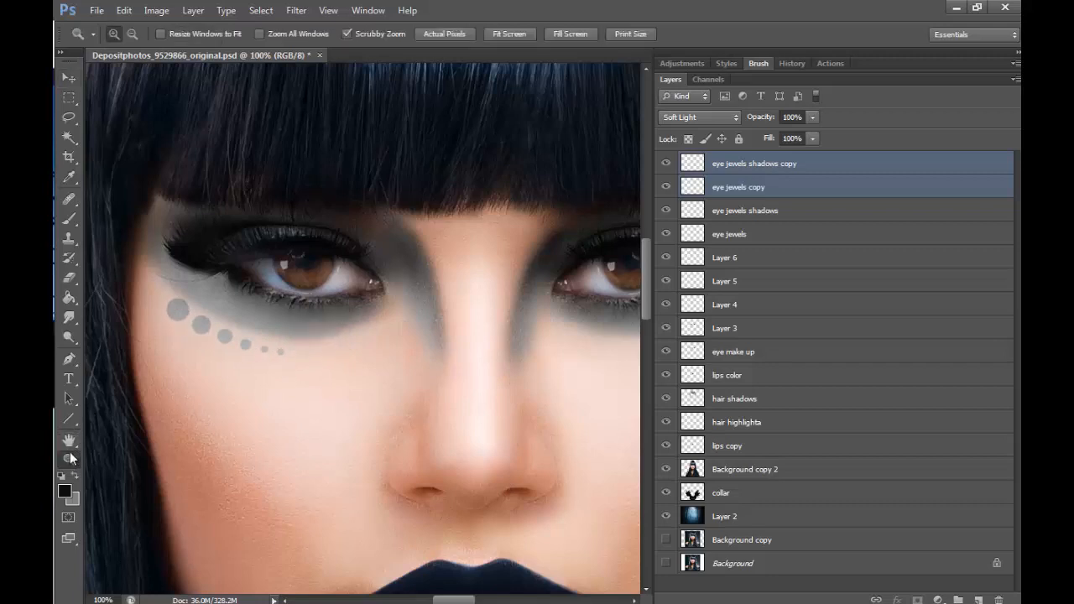
pyautogui.click(444, 304)
pyautogui.click(444, 305)
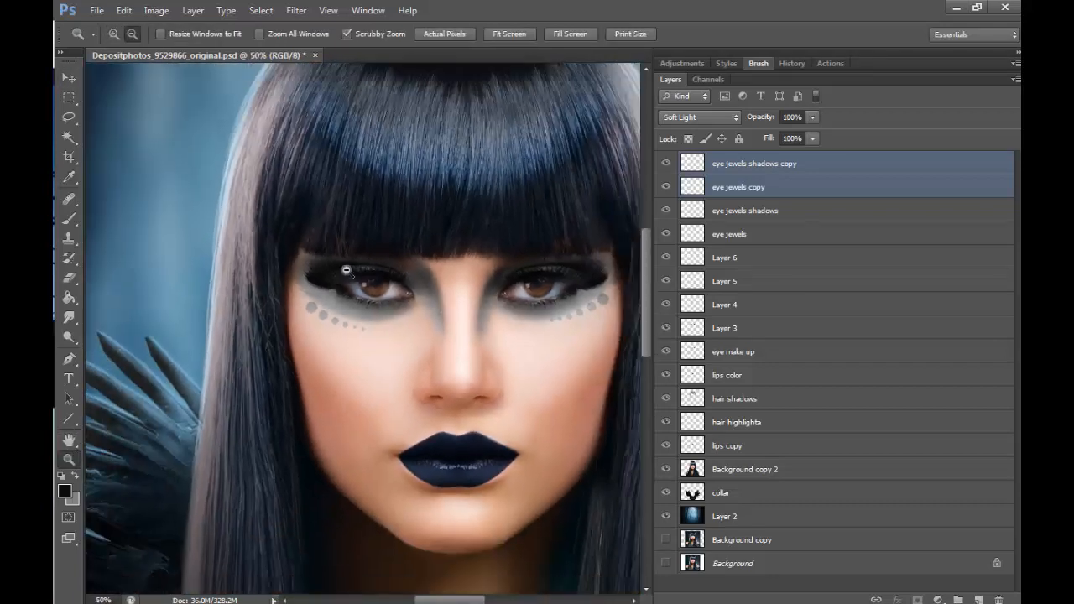
pyautogui.click(71, 79)
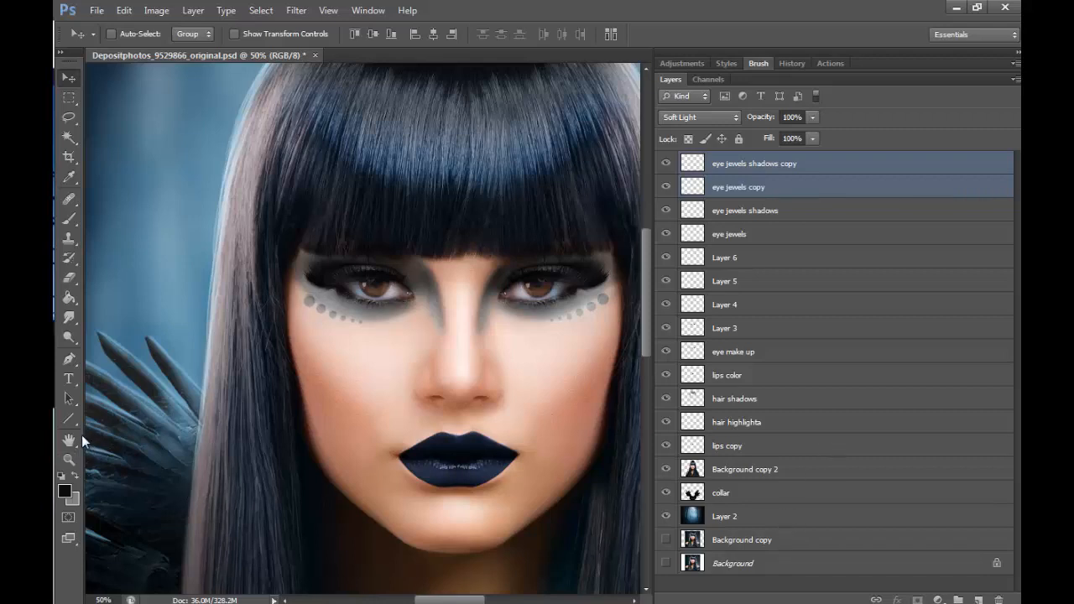
# - Add a new layer on top of the stack and set up a hard round black brush at 8 px
pyautogui.click(69, 459)
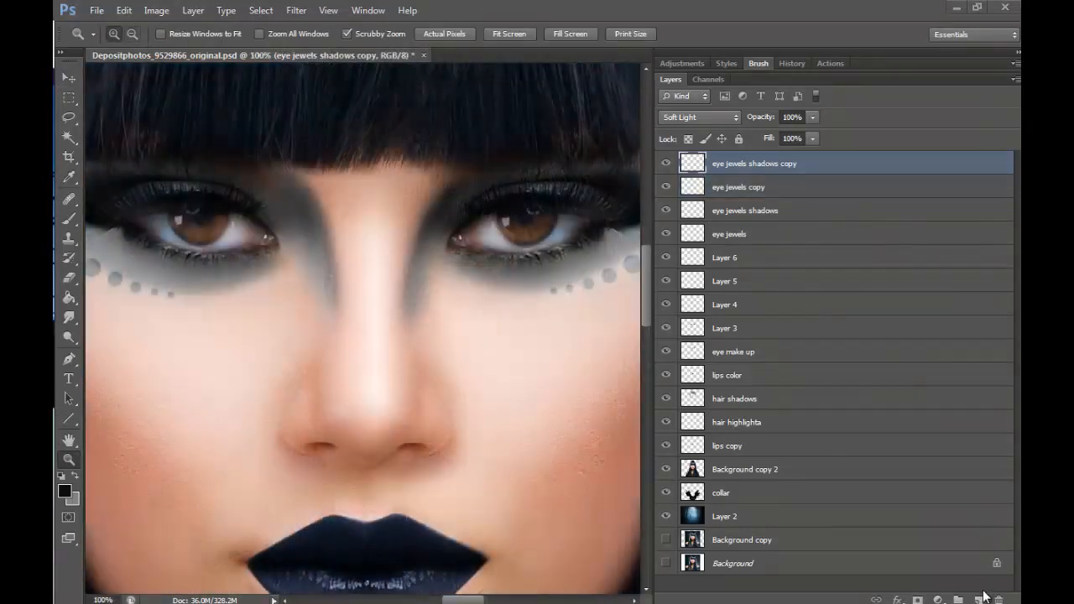
pyautogui.click(978, 600)
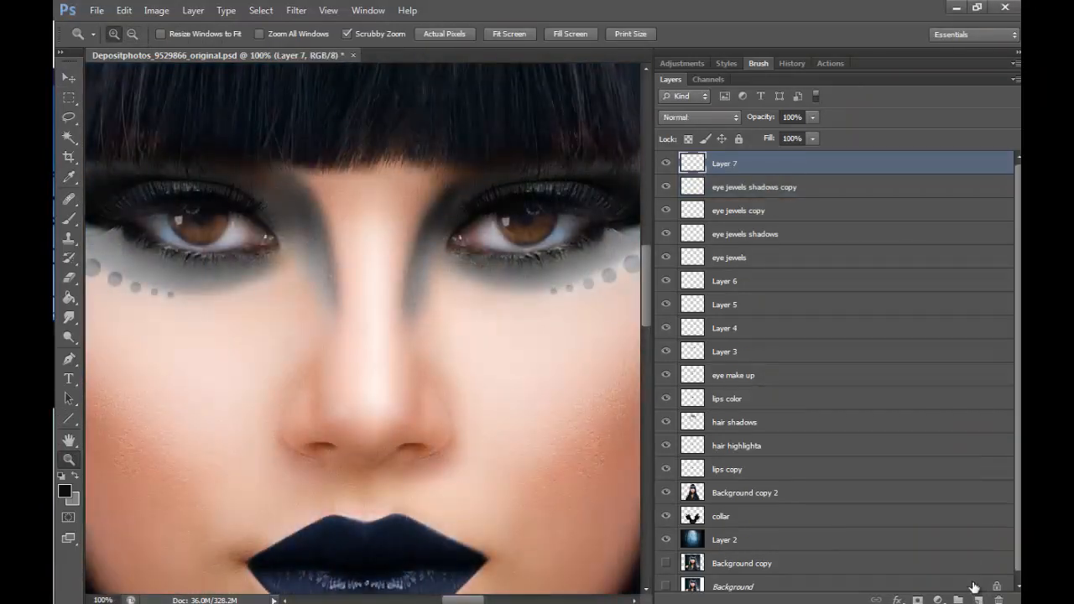
pyautogui.click(545, 223)
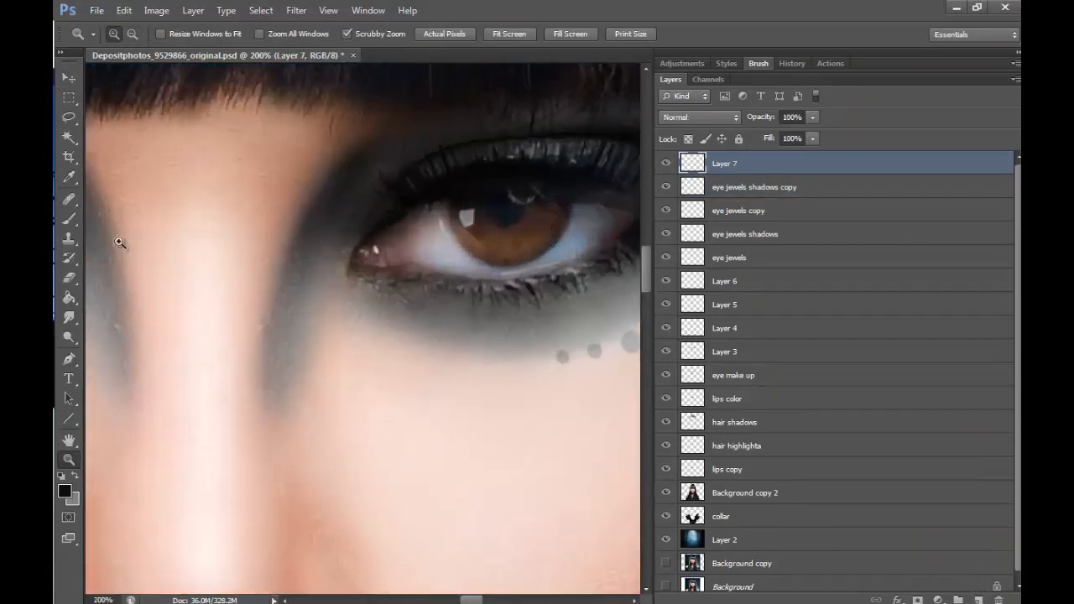
pyautogui.press('b')
pyautogui.press('[')
pyautogui.press('[')
pyautogui.press('[')
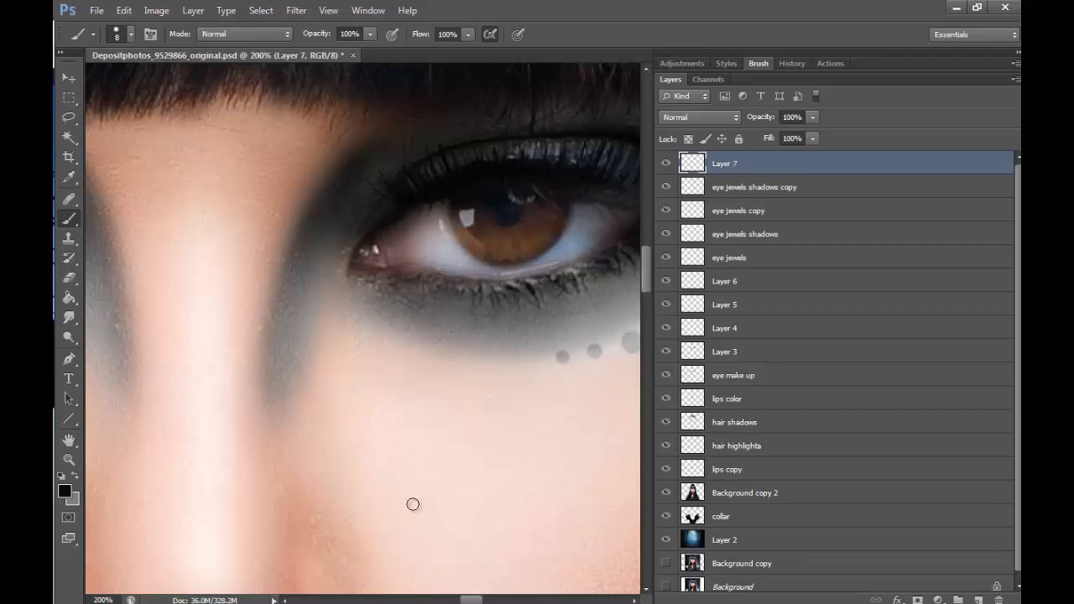
pyautogui.click(132, 35)
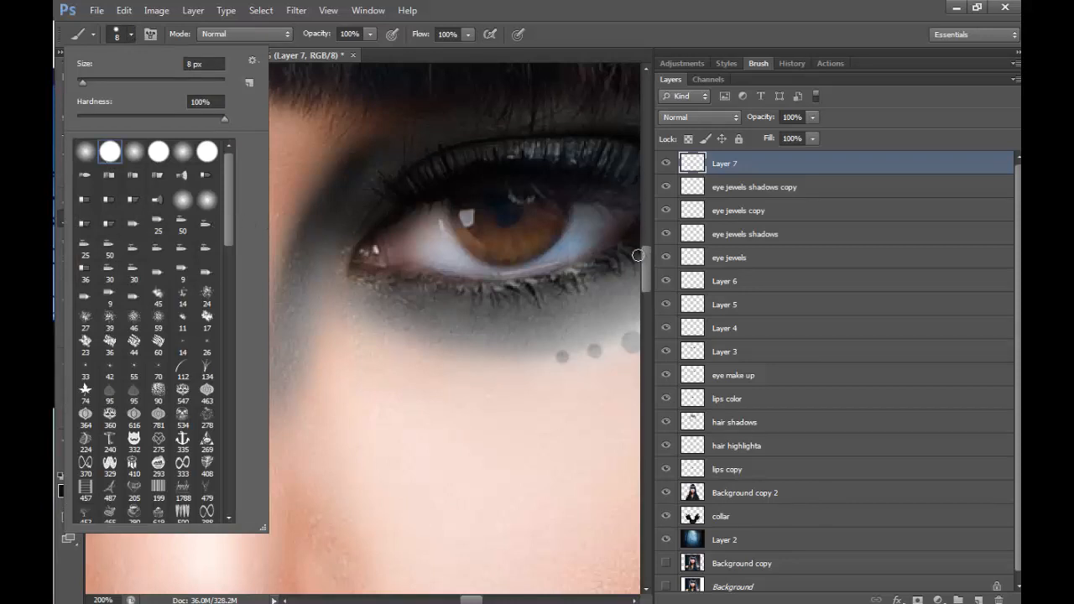
# - Configure the brush's Shape Dynamics with size controlled by Pen Pressure for tapered strokes
pyautogui.click(488, 34)
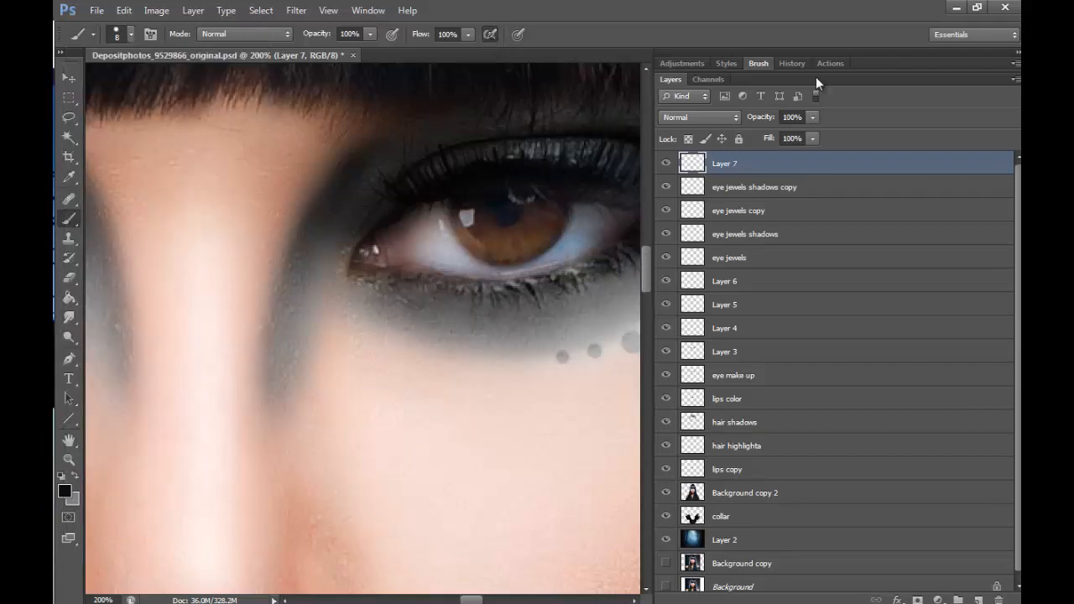
pyautogui.click(758, 63)
pyautogui.click(701, 120)
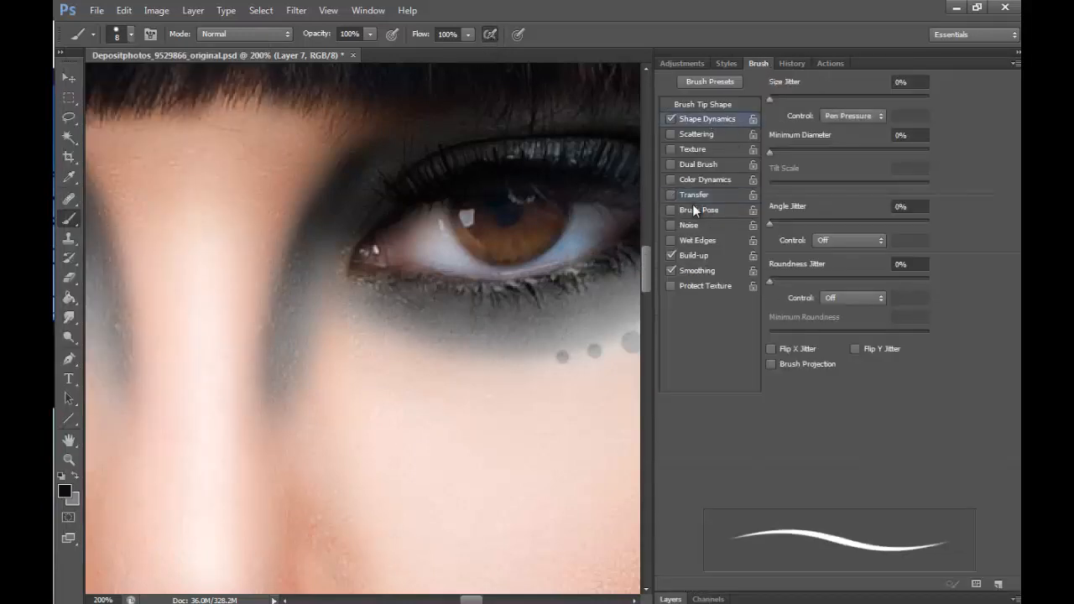
pyautogui.click(708, 196)
pyautogui.click(681, 598)
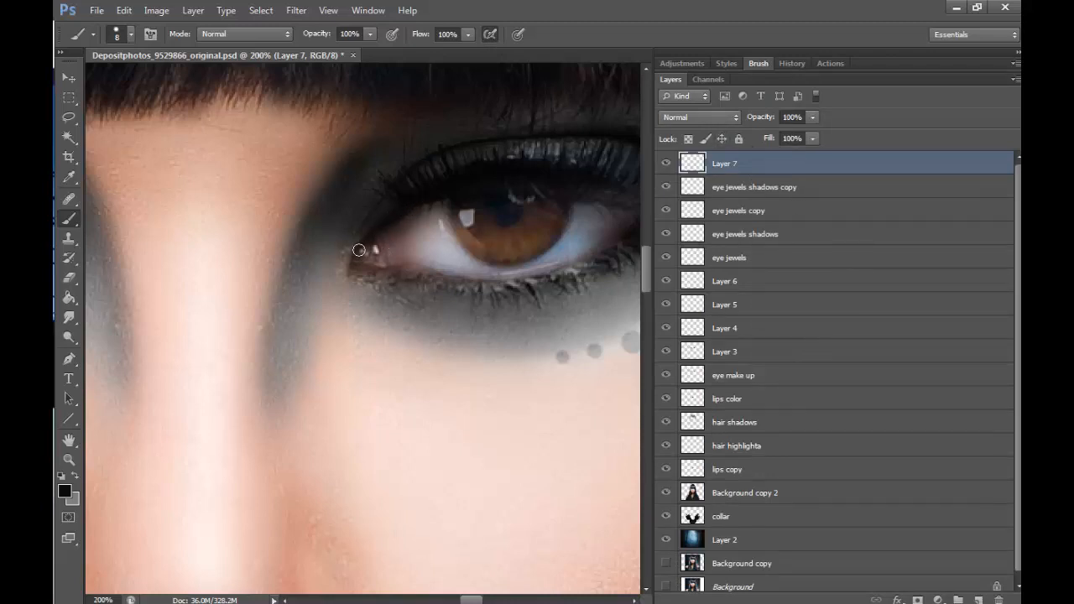
# - Paint tapered black eyeliner points on the new layer, extending from the inner corners of both eyes down toward the nose
pyautogui.moveTo(337, 291)
pyautogui.mouseDown()
pyautogui.moveTo(359, 253)
pyautogui.moveTo(337, 302)
pyautogui.mouseUp()
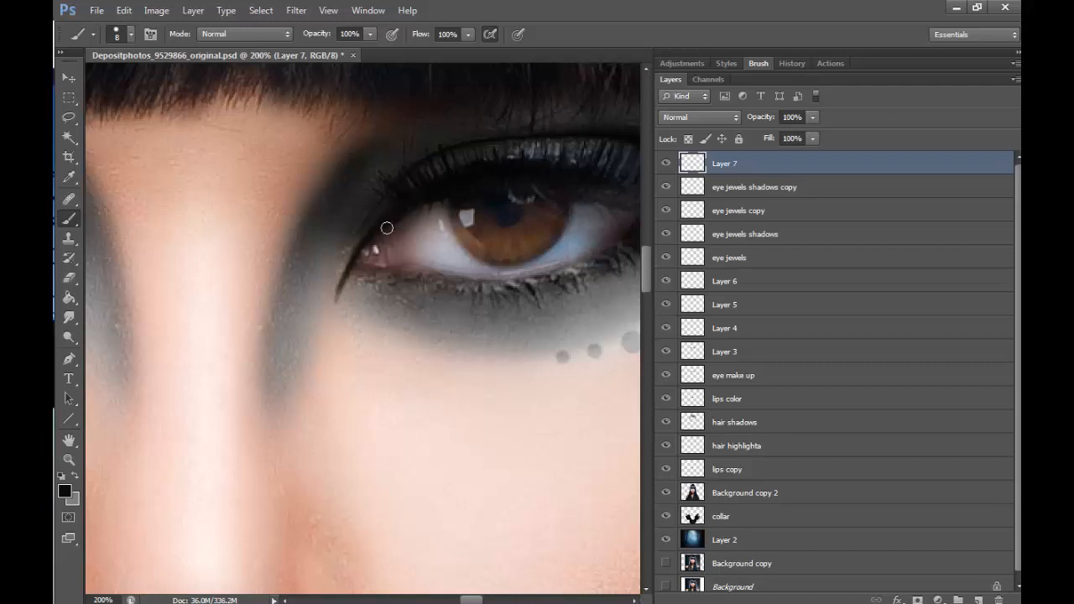
pyautogui.moveTo(382, 224); pyautogui.dragTo(331, 320)
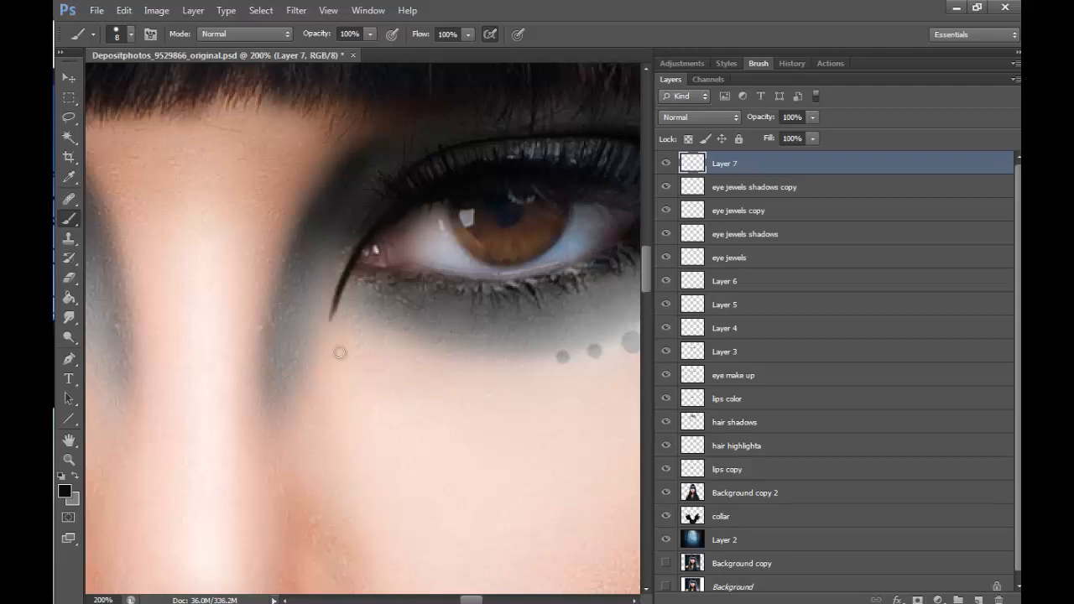
pyautogui.moveTo(468, 598); pyautogui.dragTo(454, 598)
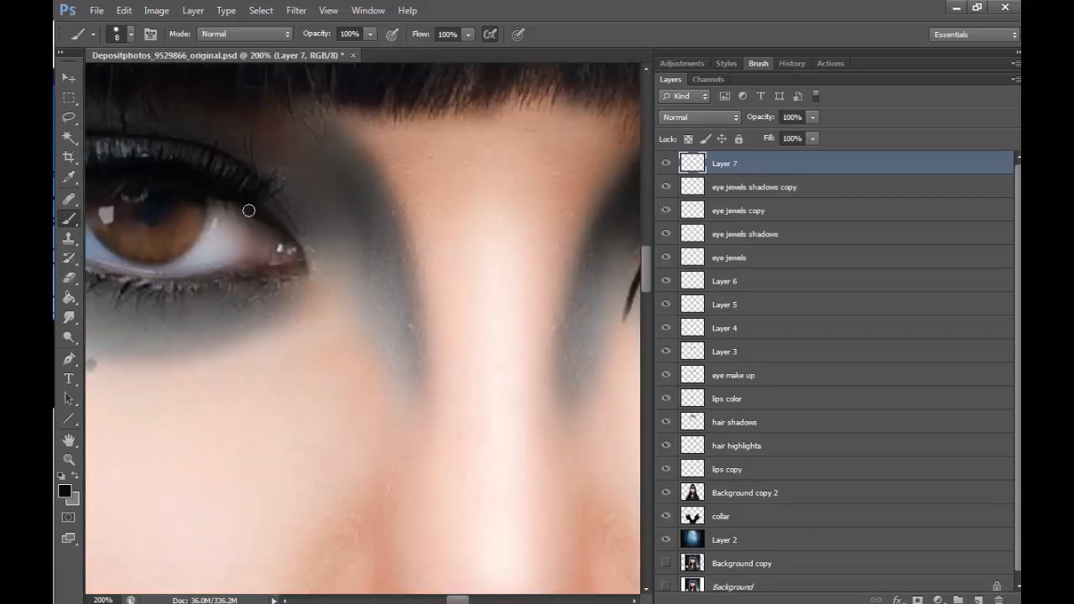
pyautogui.moveTo(250, 204)
pyautogui.mouseDown()
pyautogui.moveTo(307, 252)
pyautogui.moveTo(321, 281)
pyautogui.mouseUp()
pyautogui.moveTo(299, 242); pyautogui.dragTo(328, 304)
pyautogui.moveTo(312, 268); pyautogui.dragTo(332, 314)
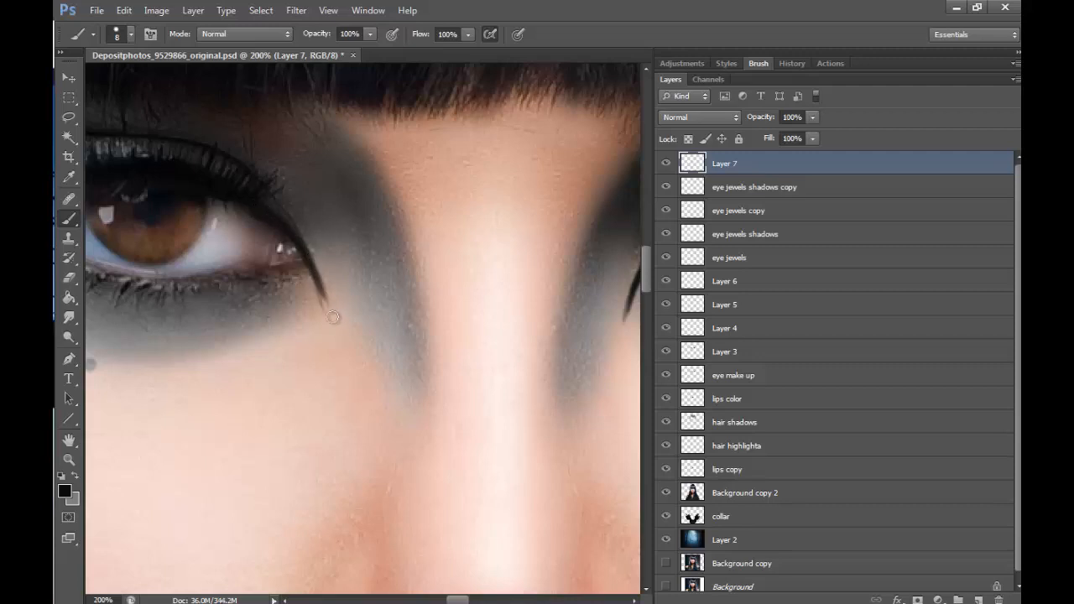
# - Set the eyeliner layer's blending mode to Soft Light
pyautogui.click(69, 459)
pyautogui.keyDown('alt'); pyautogui.click(472, 297); pyautogui.keyUp('alt')
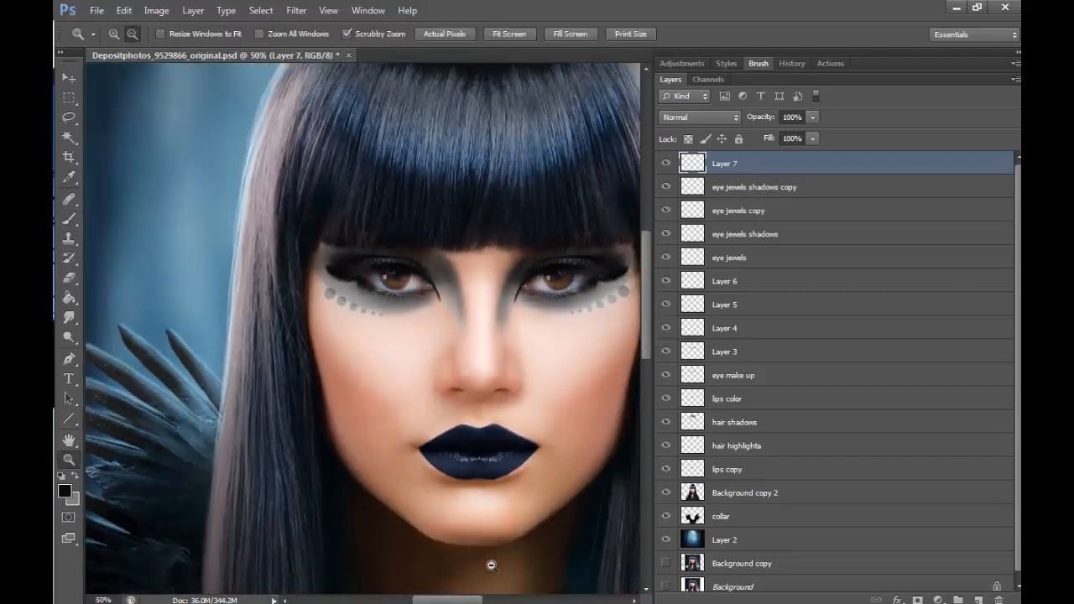
pyautogui.keyDown('alt'); pyautogui.click(493, 566); pyautogui.keyUp('alt')
pyautogui.click(713, 116)
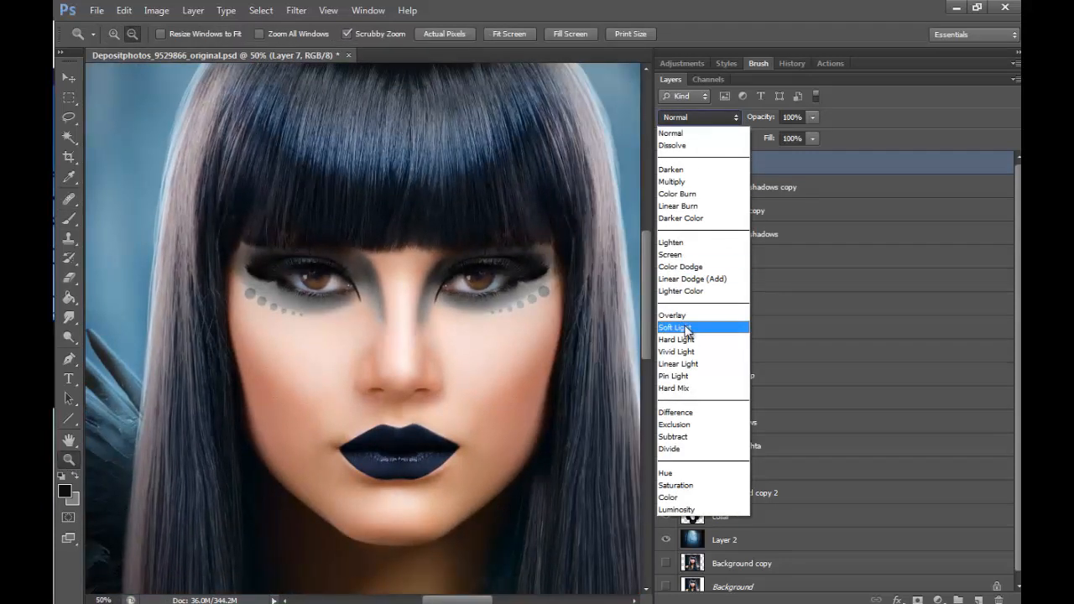
pyautogui.click(685, 331)
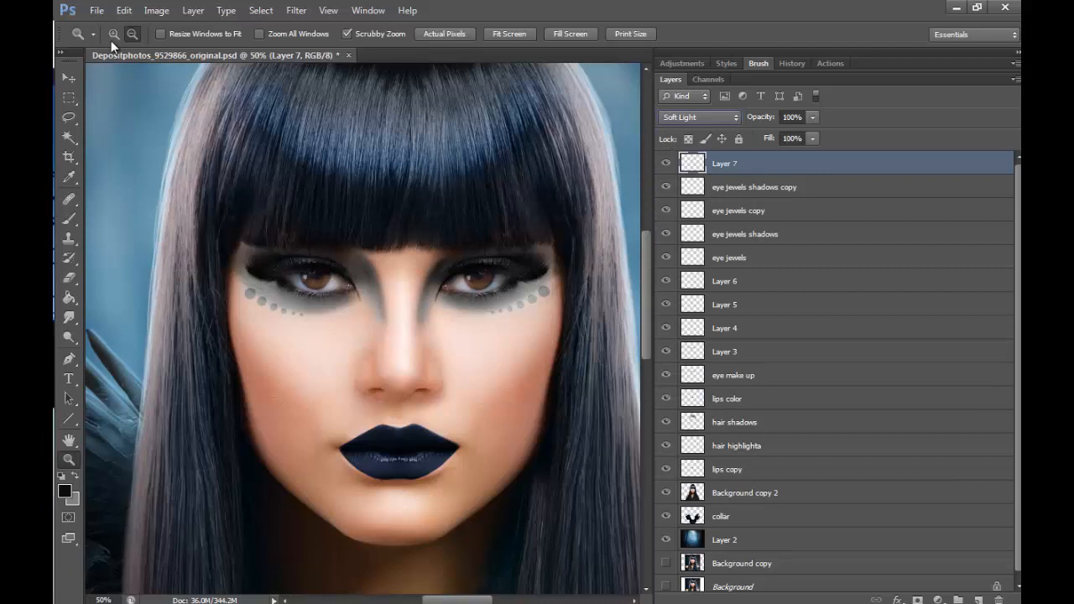
# - Retrace the inner-corner eyeliner points on both eyes with a 15 px black brush to strengthen them
pyautogui.click(443, 301)
pyautogui.click(445, 283)
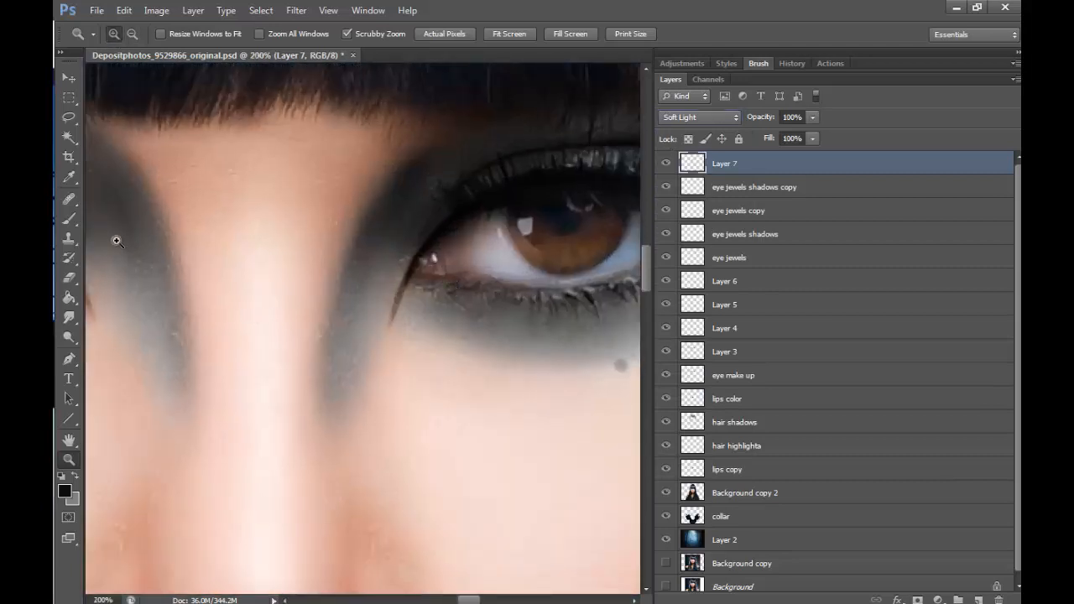
pyautogui.press('b')
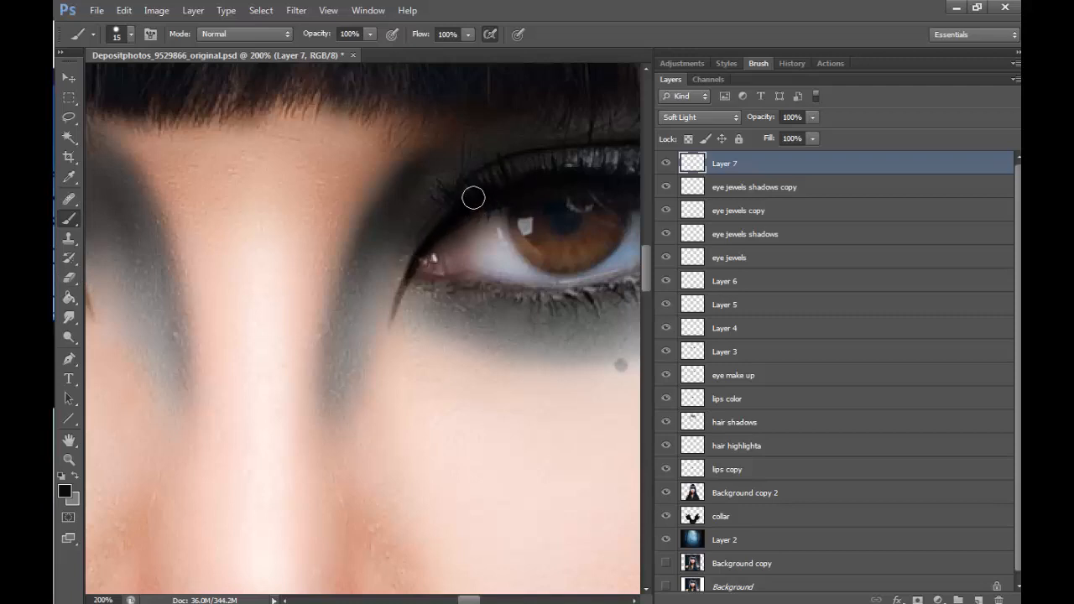
pyautogui.moveTo(473, 198); pyautogui.dragTo(397, 308)
pyautogui.moveTo(444, 218); pyautogui.dragTo(392, 314)
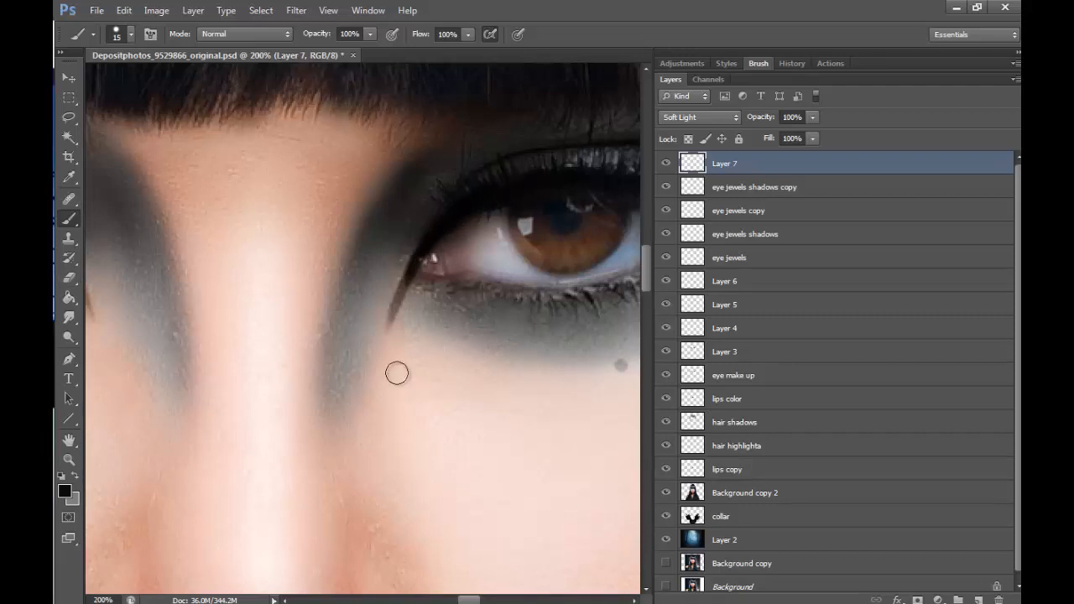
pyautogui.moveTo(467, 599); pyautogui.dragTo(457, 599)
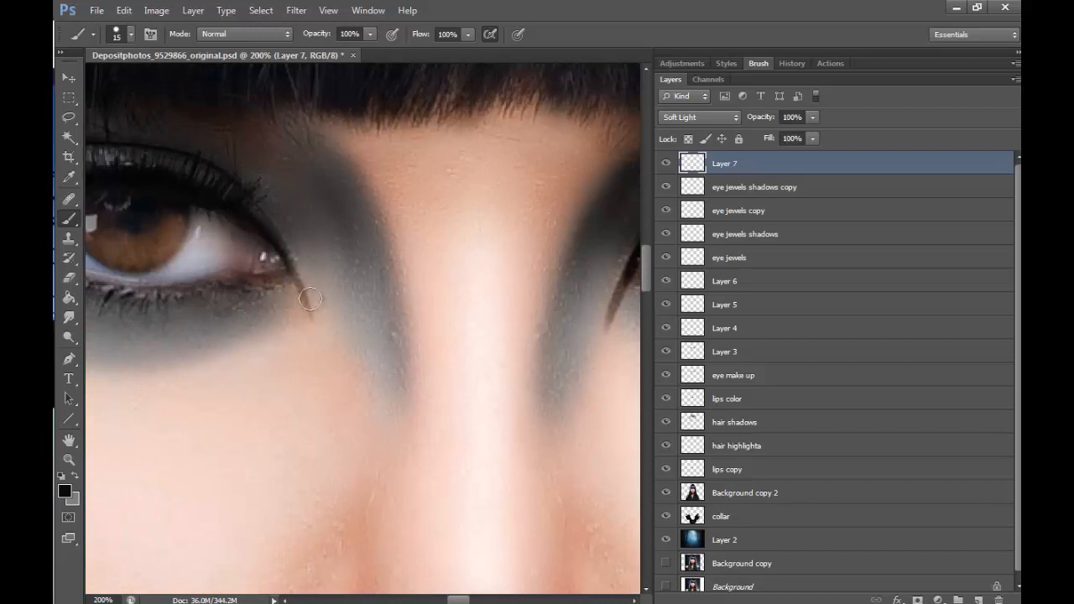
pyautogui.moveTo(277, 246); pyautogui.dragTo(313, 322)
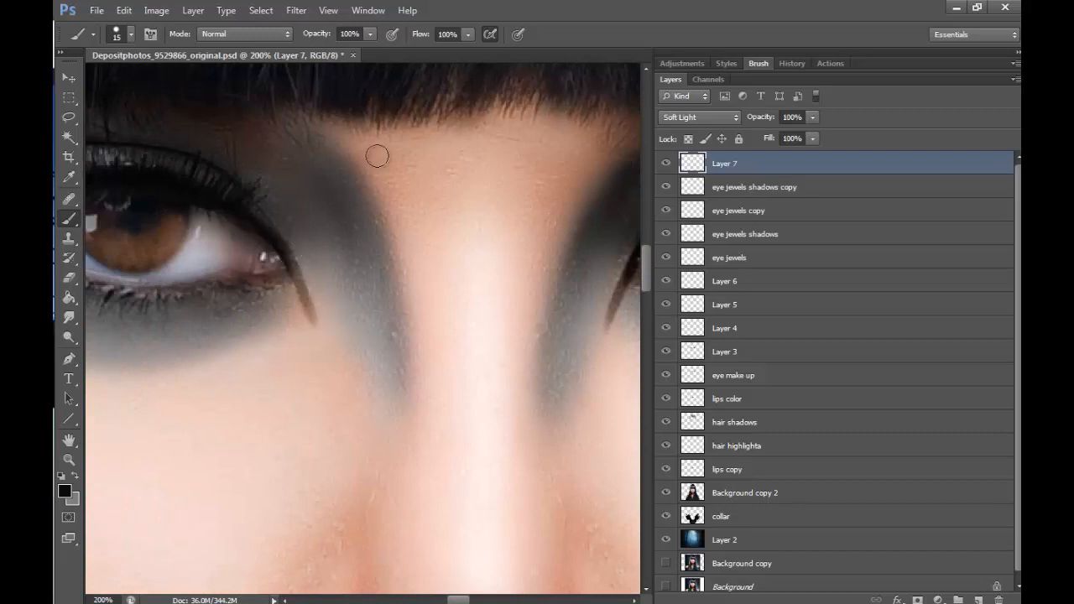
# - Check the eyeliner points on the whole portrait and again close up at 200%
pyautogui.press('z')
pyautogui.click(492, 273)
pyautogui.click(492, 273)
pyautogui.click(492, 273)
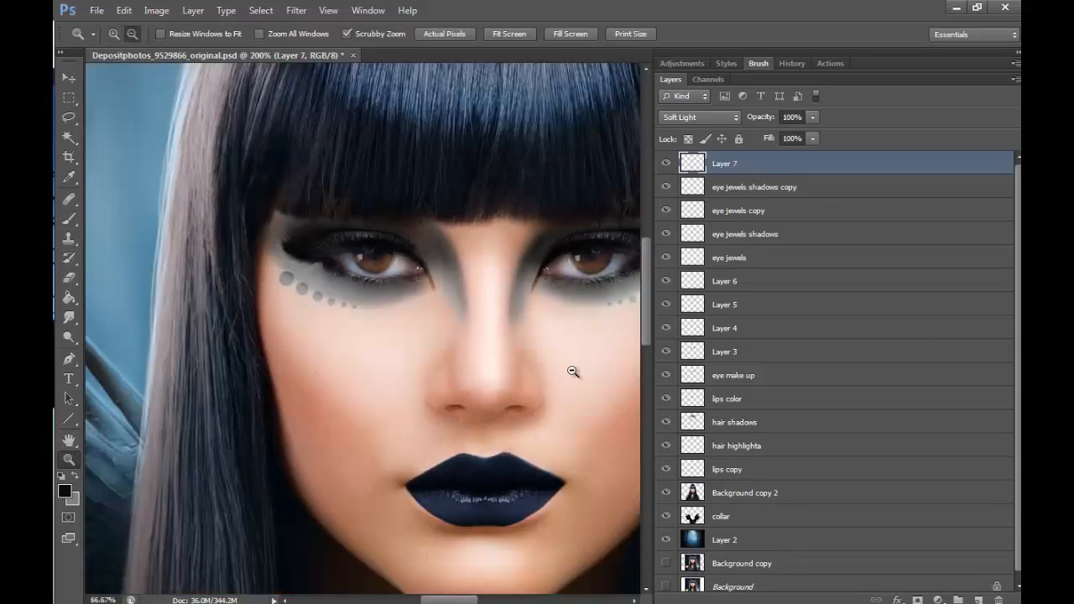
pyautogui.click(577, 475)
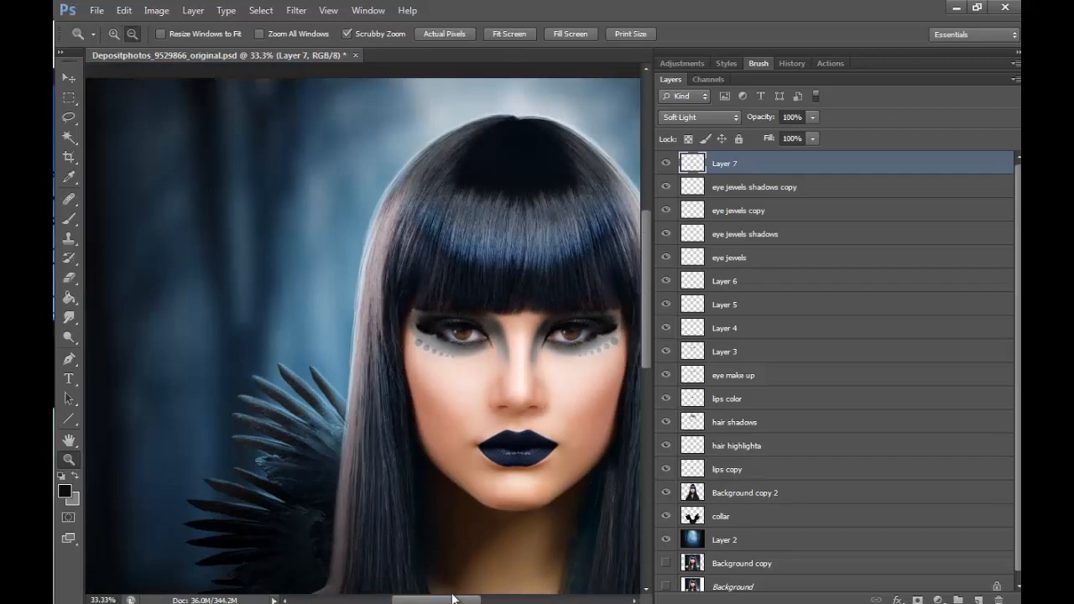
pyautogui.moveTo(457, 600); pyautogui.dragTo(471, 601)
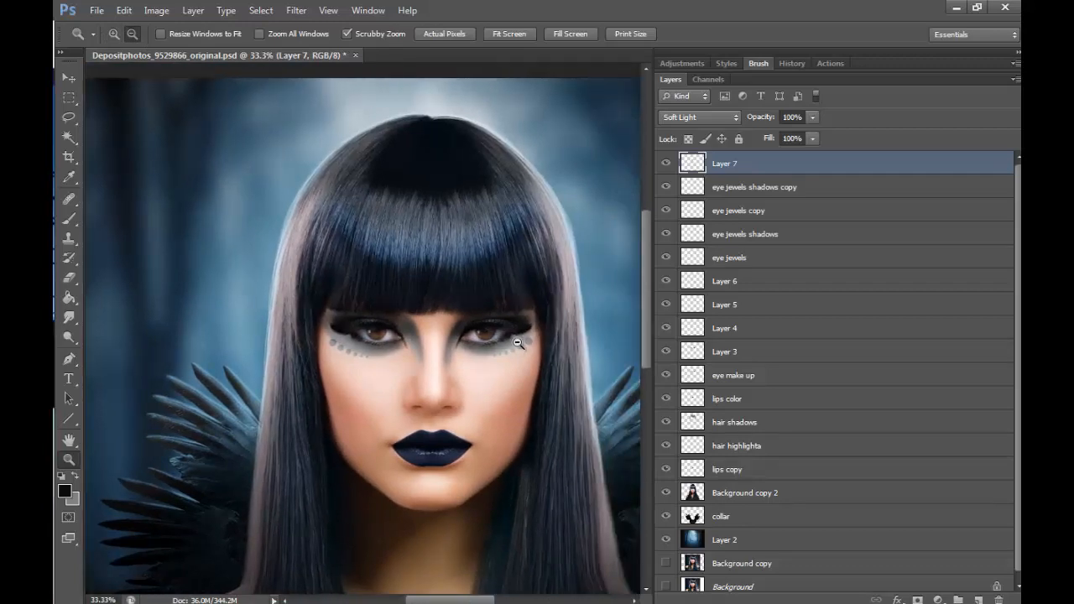
pyautogui.click(113, 33)
pyautogui.moveTo(459, 352); pyautogui.dragTo(515, 395)
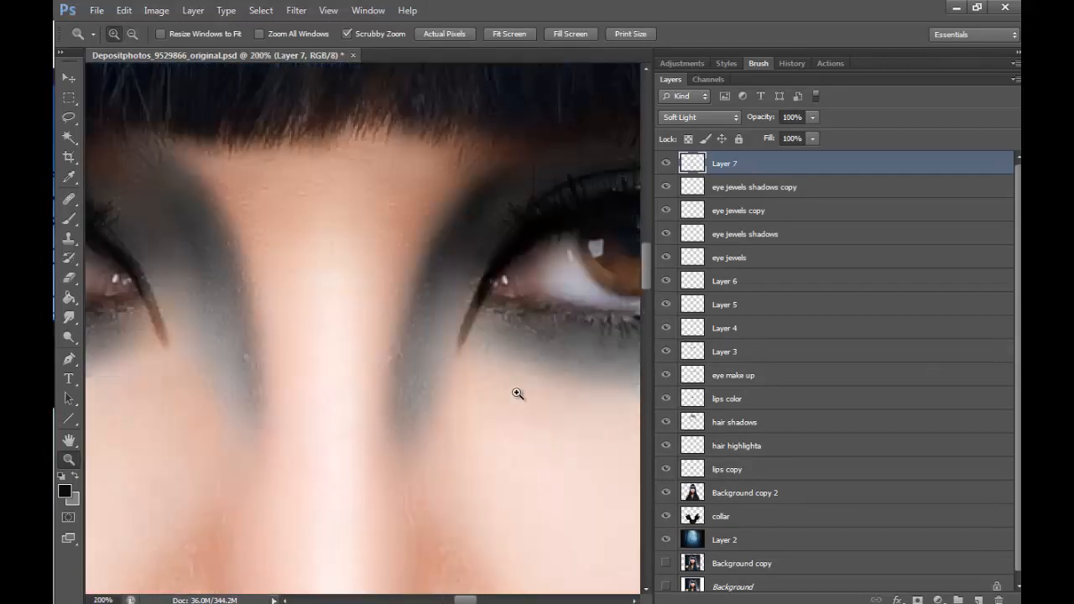
# - Shorten the inner-corner eyeliner points on both eyes by erasing their lower tips with a 45 px eraser
pyautogui.click(70, 278)
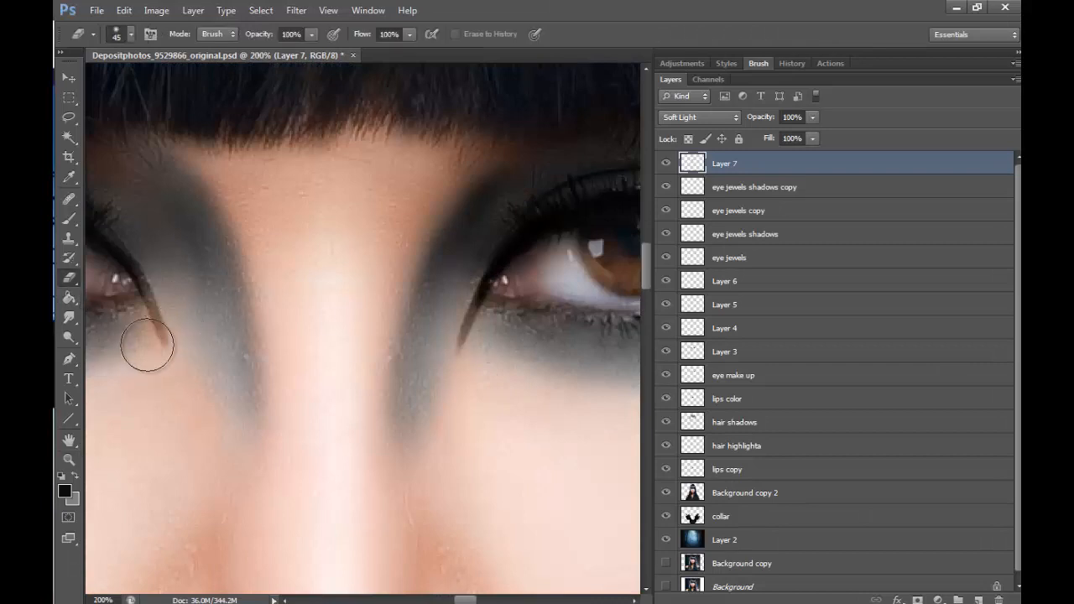
pyautogui.moveTo(128, 350); pyautogui.dragTo(190, 352)
pyautogui.moveTo(404, 360); pyautogui.dragTo(442, 350)
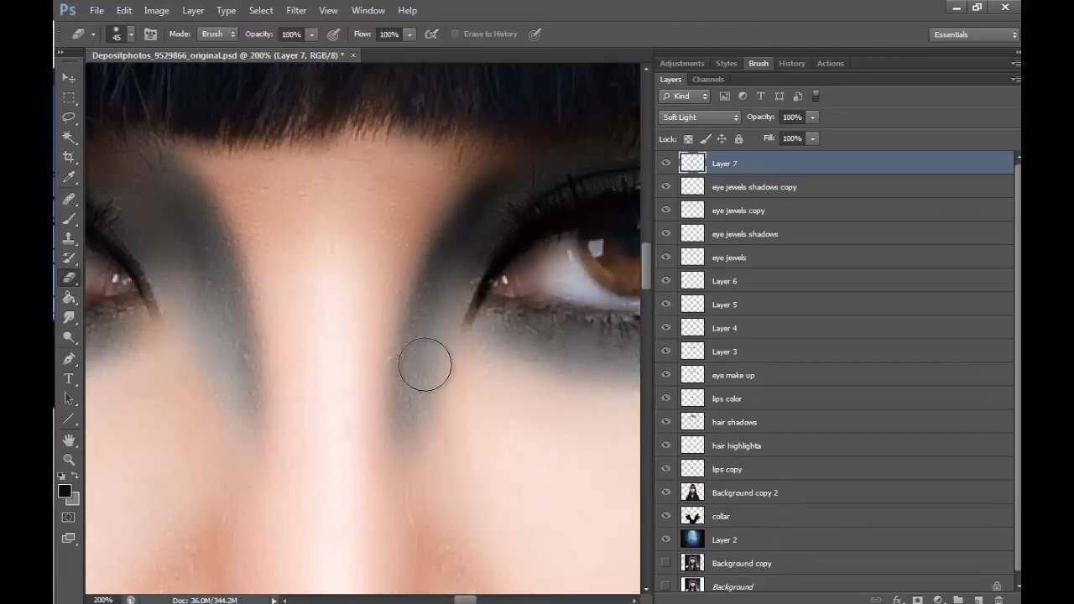
pyautogui.click(68, 461)
pyautogui.click(133, 34)
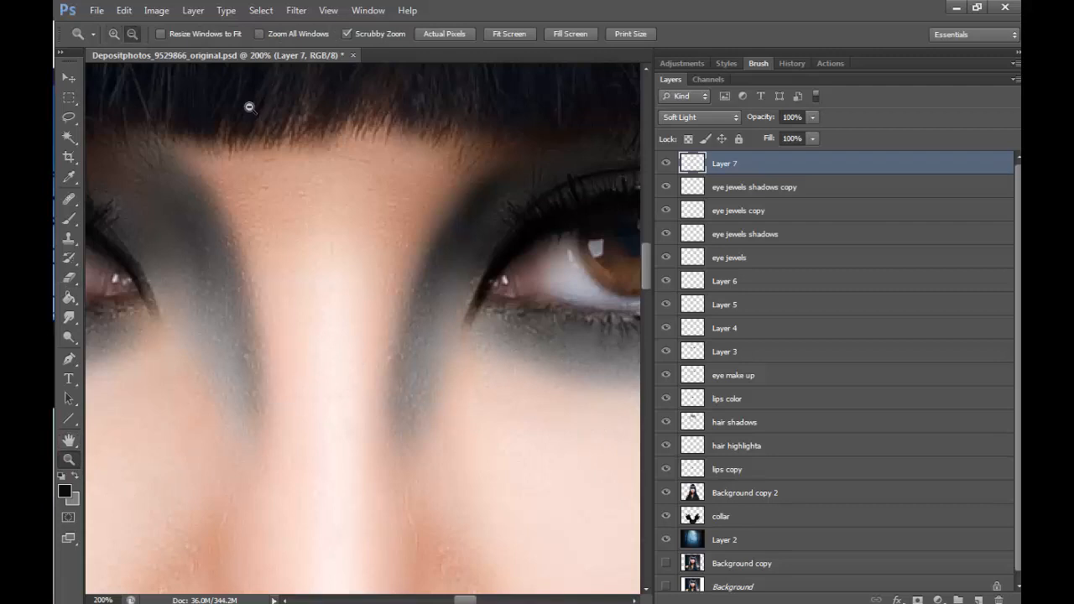
pyautogui.click(458, 213)
pyautogui.click(458, 215)
pyautogui.click(458, 215)
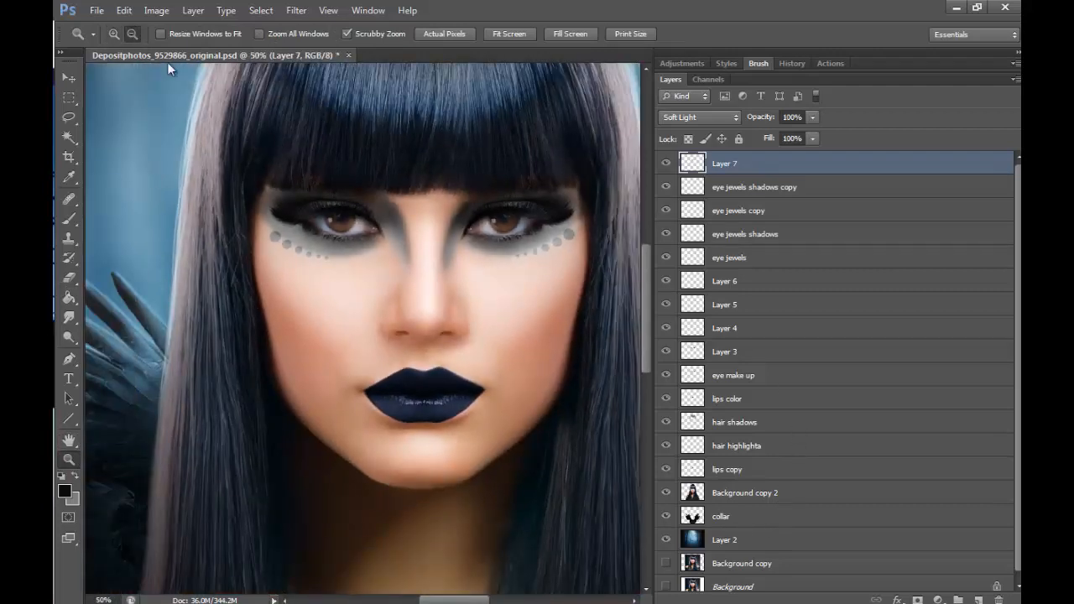
# - Set up a soft round brush with 0% hardness and its transfer opacity controlled by Pen Pressure
pyautogui.click(338, 221)
pyautogui.click(333, 220)
pyautogui.click(333, 221)
pyautogui.click(333, 220)
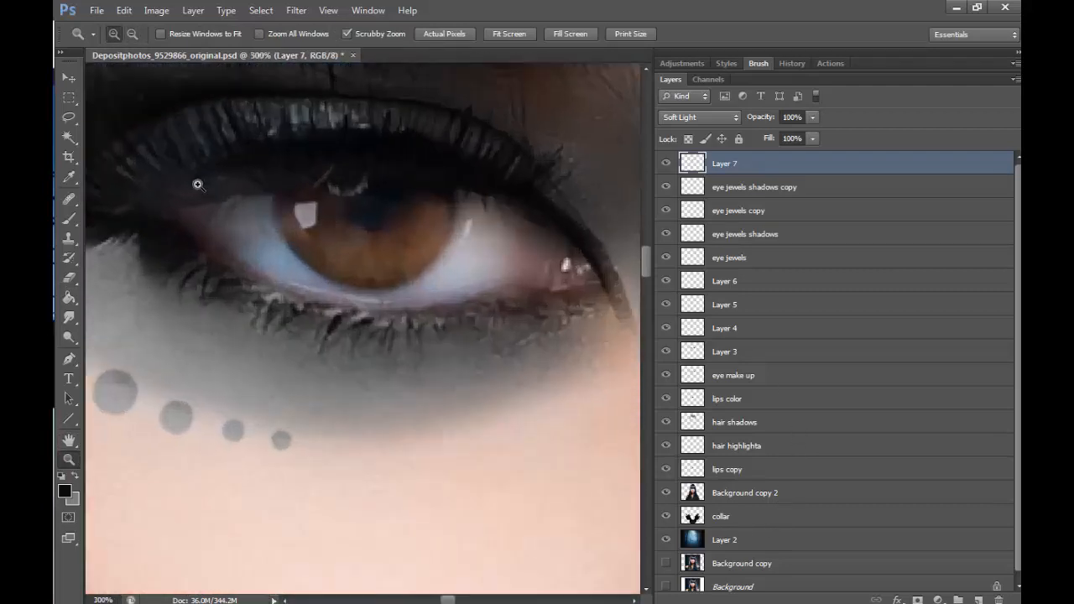
pyautogui.press('b')
pyautogui.click(130, 35)
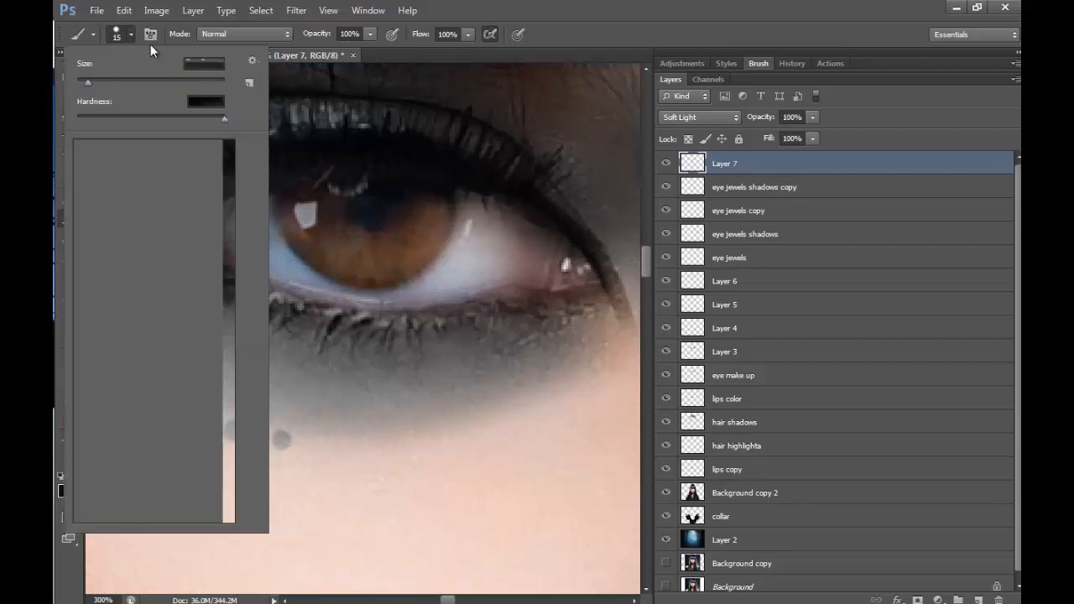
pyautogui.click(184, 153)
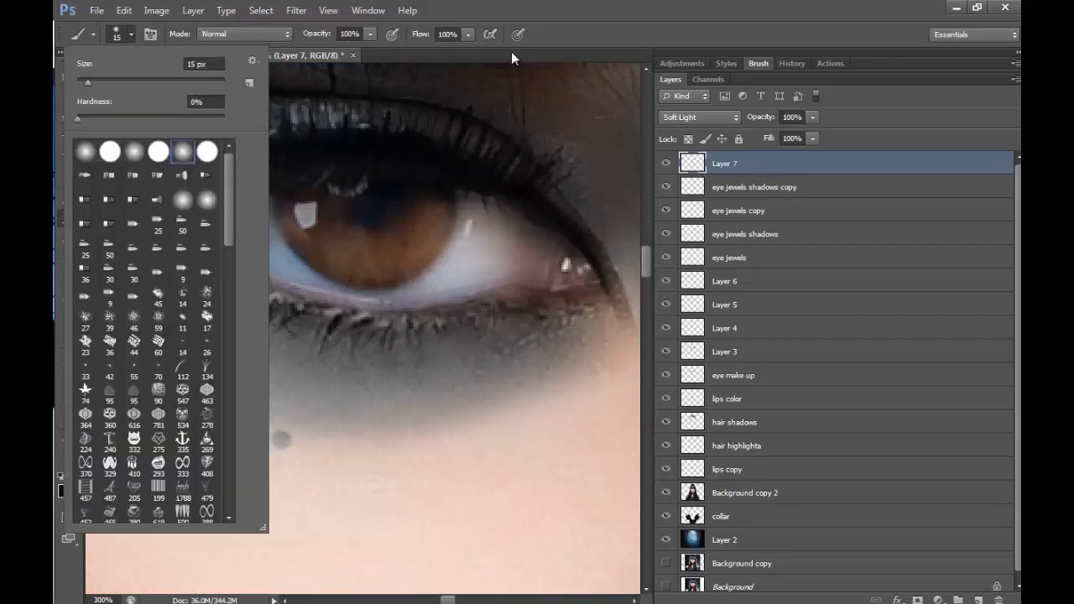
pyautogui.click(491, 36)
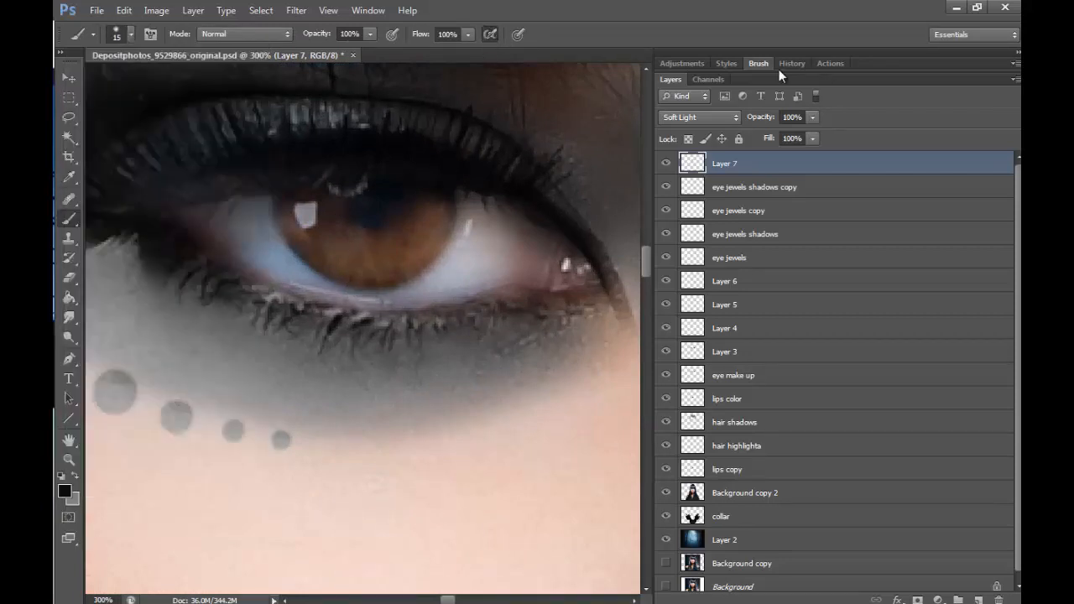
pyautogui.press('F5')
pyautogui.click(857, 119)
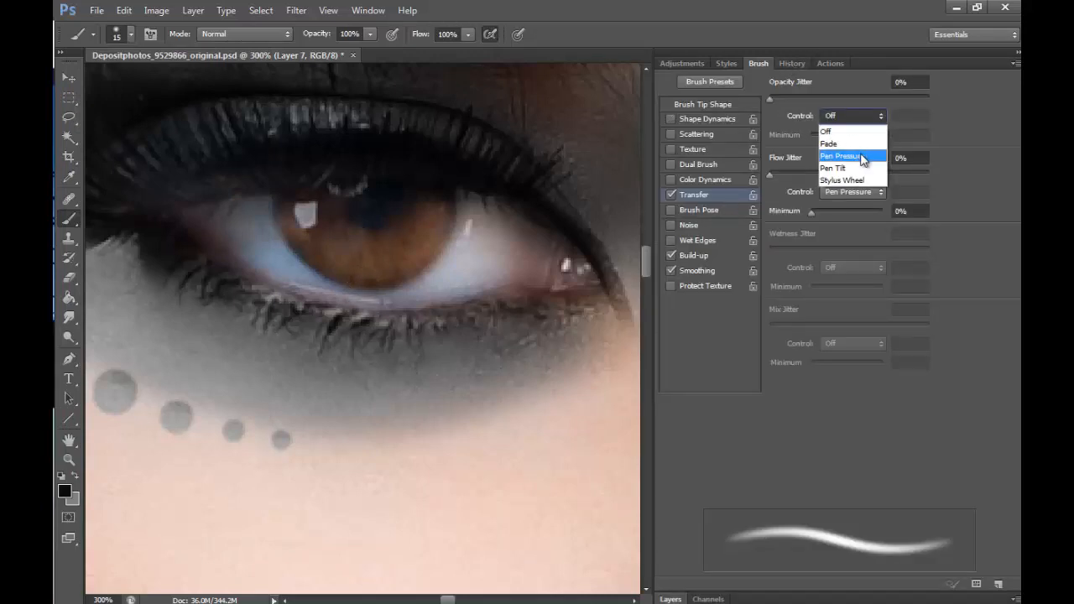
pyautogui.click(849, 156)
pyautogui.click(673, 598)
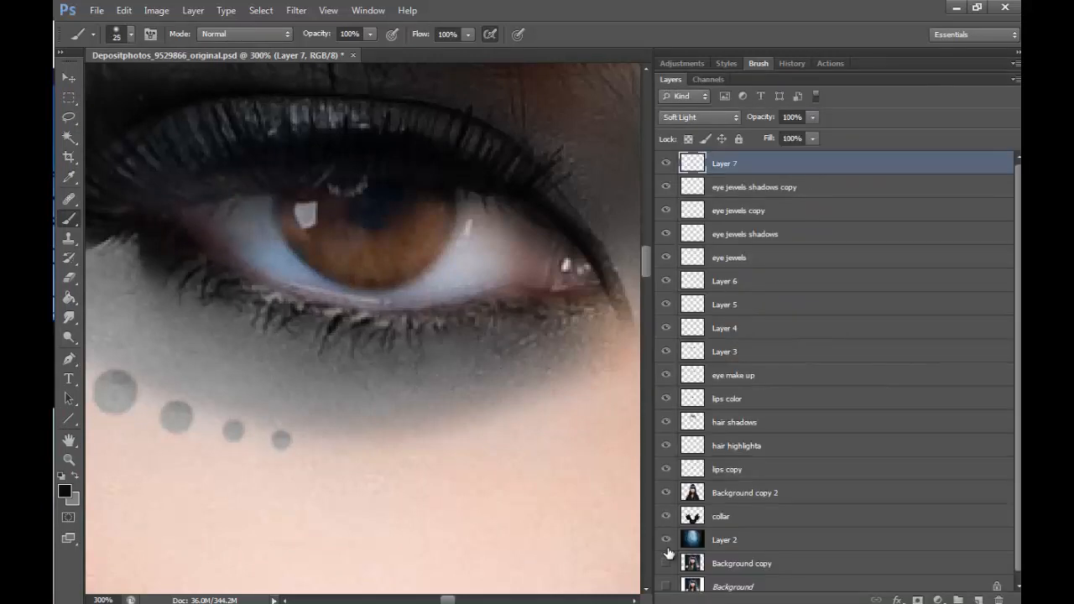
# - Darken the shadow along the lower lashes of both eyes with a soft 30 px black brush on the Soft Light layer
pyautogui.press(']')
pyautogui.moveTo(168, 264)
pyautogui.mouseDown()
pyautogui.moveTo(252, 315)
pyautogui.moveTo(234, 287)
pyautogui.moveTo(225, 291)
pyautogui.moveTo(364, 312)
pyautogui.moveTo(345, 358)
pyautogui.moveTo(300, 349)
pyautogui.moveTo(348, 327)
pyautogui.moveTo(388, 339)
pyautogui.moveTo(324, 339)
pyautogui.moveTo(526, 324)
pyautogui.moveTo(353, 339)
pyautogui.moveTo(589, 346)
pyautogui.moveTo(181, 373)
pyautogui.moveTo(144, 252)
pyautogui.moveTo(119, 242)
pyautogui.moveTo(214, 329)
pyautogui.moveTo(107, 229)
pyautogui.moveTo(248, 317)
pyautogui.moveTo(163, 293)
pyautogui.moveTo(370, 347)
pyautogui.moveTo(193, 304)
pyautogui.moveTo(462, 348)
pyautogui.mouseUp()
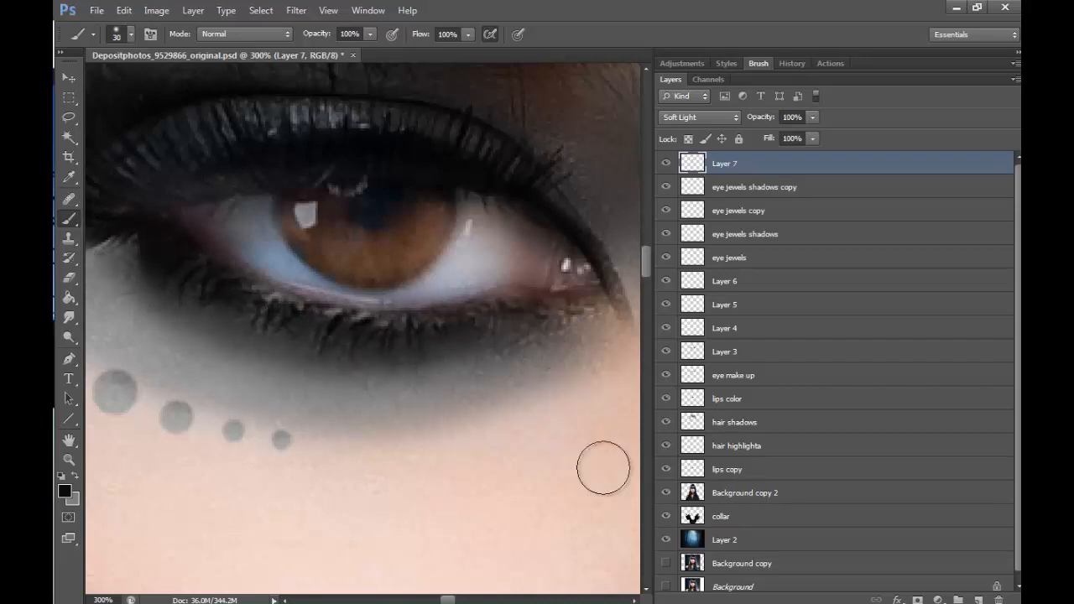
pyautogui.hscroll(10, 462, 545)
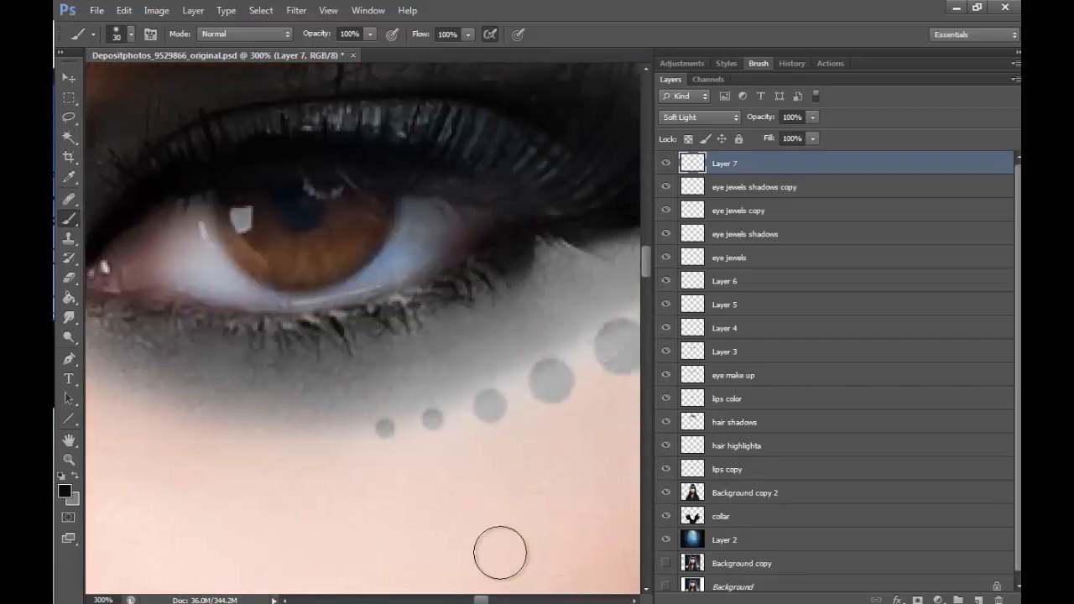
pyautogui.moveTo(412, 319)
pyautogui.mouseDown()
pyautogui.moveTo(543, 262)
pyautogui.moveTo(310, 342)
pyautogui.moveTo(347, 340)
pyautogui.moveTo(508, 287)
pyautogui.moveTo(263, 342)
pyautogui.moveTo(158, 328)
pyautogui.moveTo(202, 342)
pyautogui.moveTo(136, 316)
pyautogui.moveTo(213, 331)
pyautogui.moveTo(155, 322)
pyautogui.moveTo(447, 322)
pyautogui.moveTo(387, 336)
pyautogui.moveTo(481, 286)
pyautogui.mouseUp()
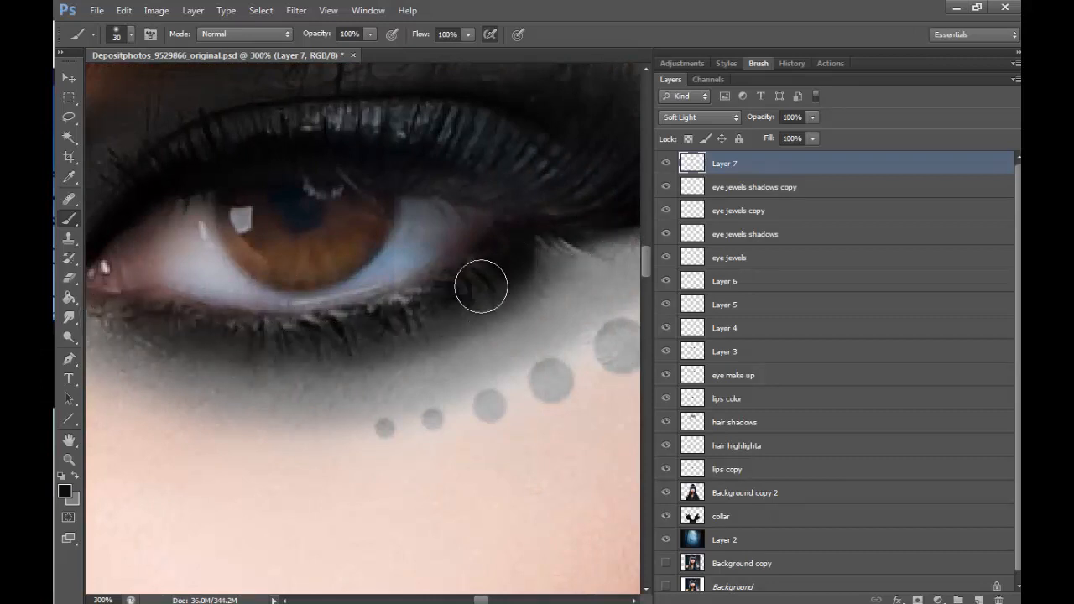
pyautogui.click(69, 459)
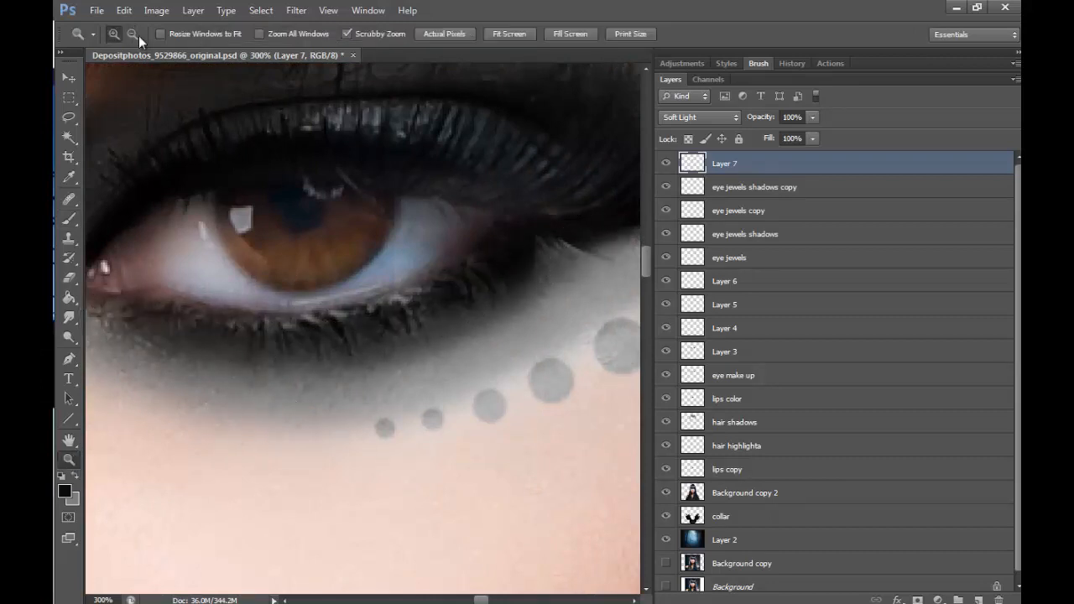
pyautogui.keyDown('alt'); pyautogui.click(364, 165); pyautogui.keyUp('alt')
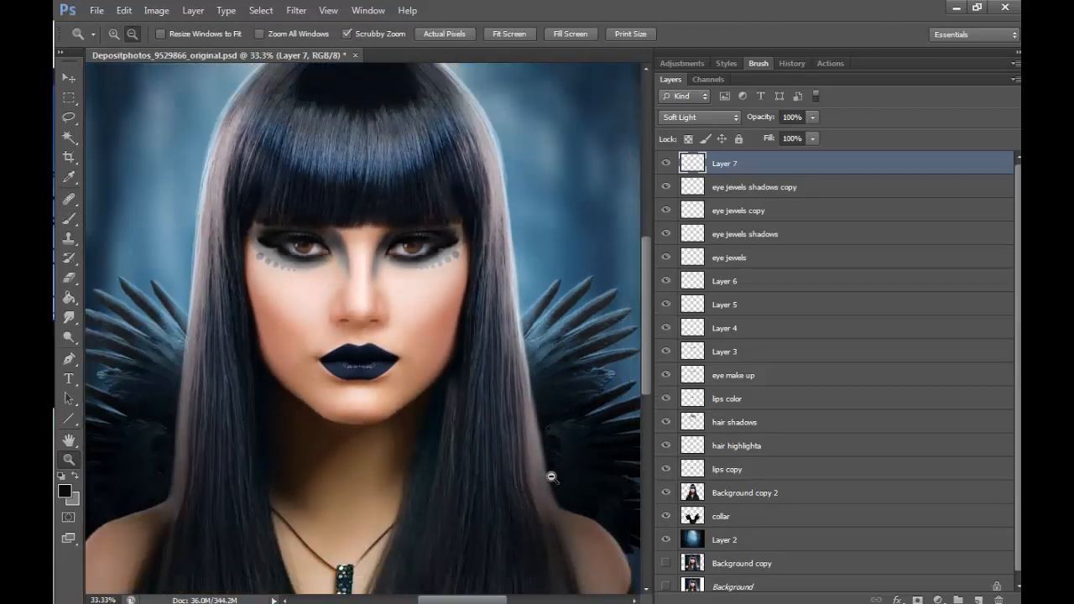
pyautogui.keyDown('alt'); pyautogui.click(554, 472); pyautogui.keyUp('alt')
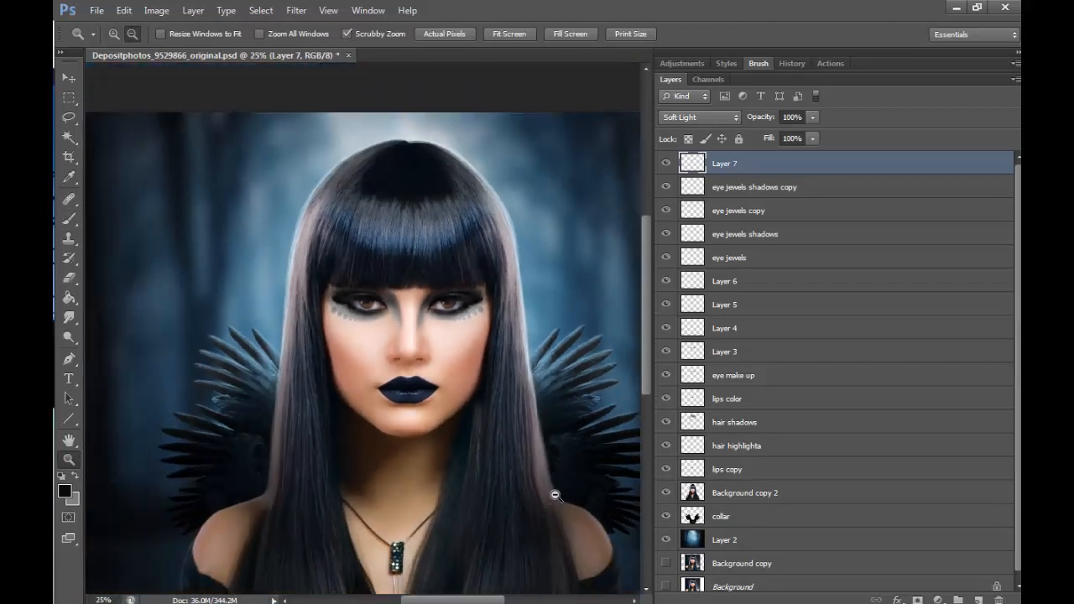
pyautogui.click(113, 34)
pyautogui.click(416, 299)
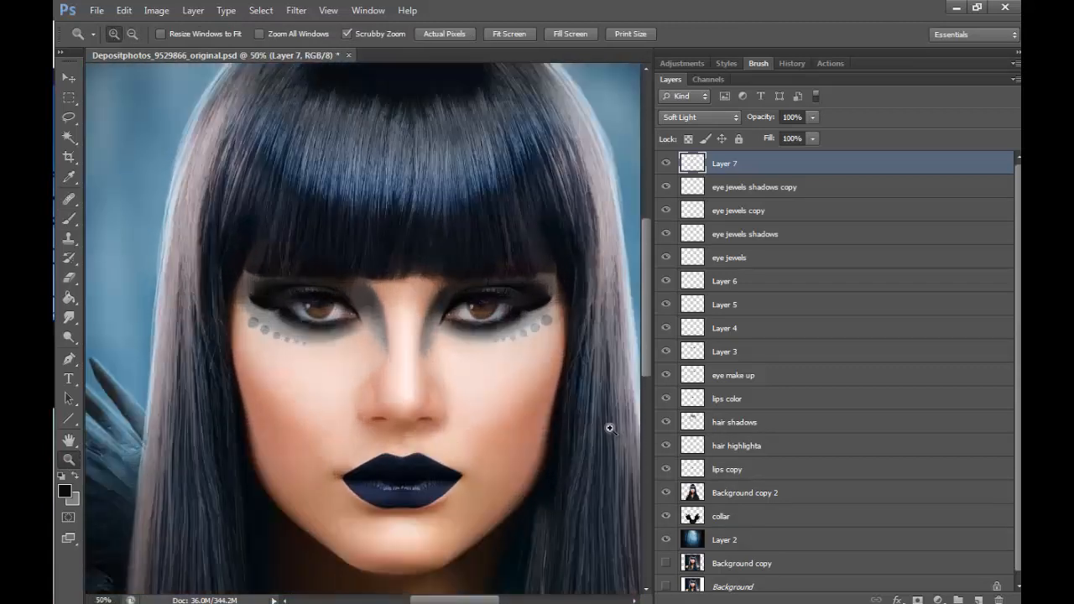
pyautogui.hscroll(2, 463, 585)
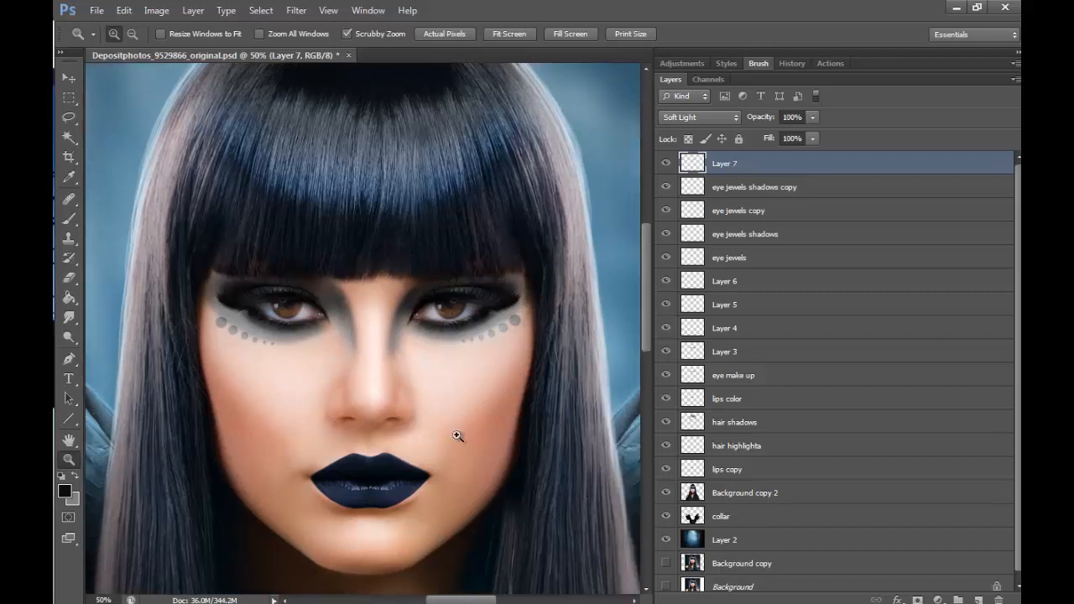
# - Rename the eyeliner layer as "make up"
pyautogui.doubleClick(723, 163)
pyautogui.write('make up')
pyautogui.press('Return')
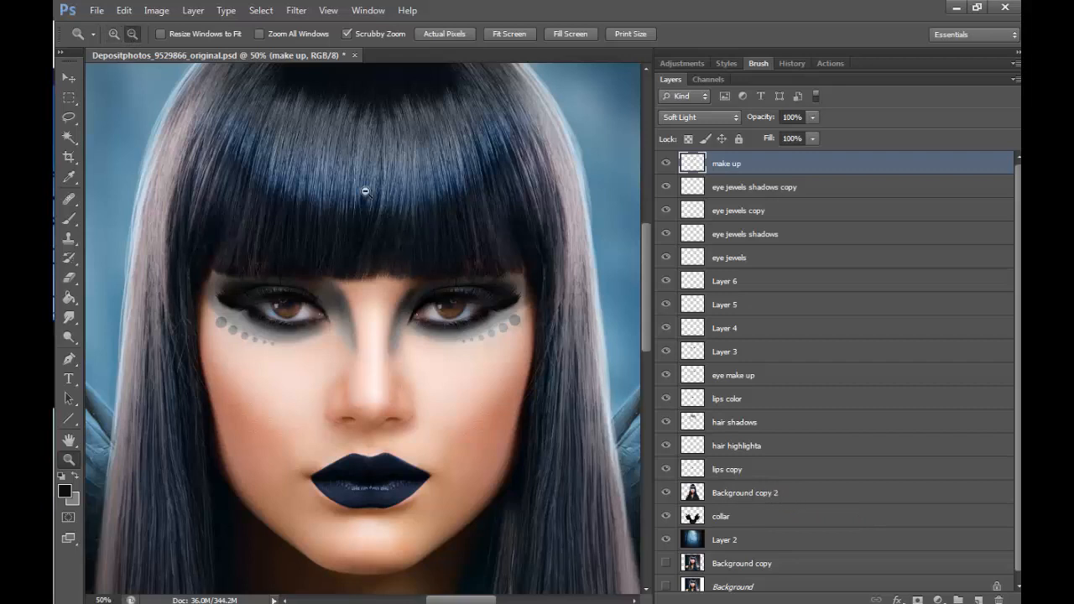
# - Add a new layer above the make up layer and set the foreground colour to white (ffffff)
pyautogui.click(522, 258)
pyautogui.click(521, 259)
pyautogui.click(522, 258)
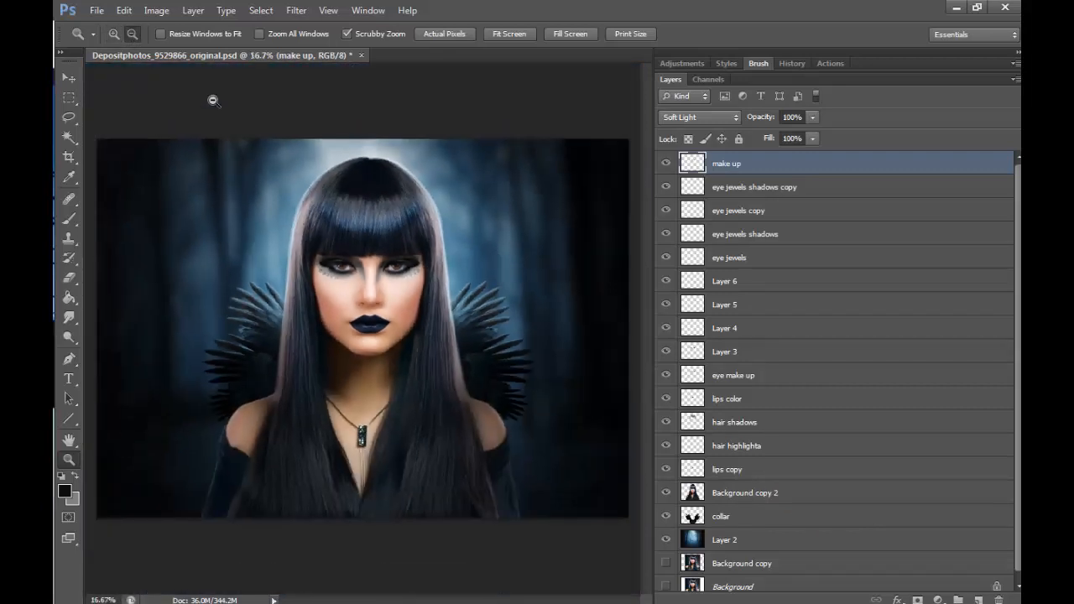
pyautogui.click(114, 34)
pyautogui.click(336, 256)
pyautogui.click(401, 245)
pyautogui.click(405, 242)
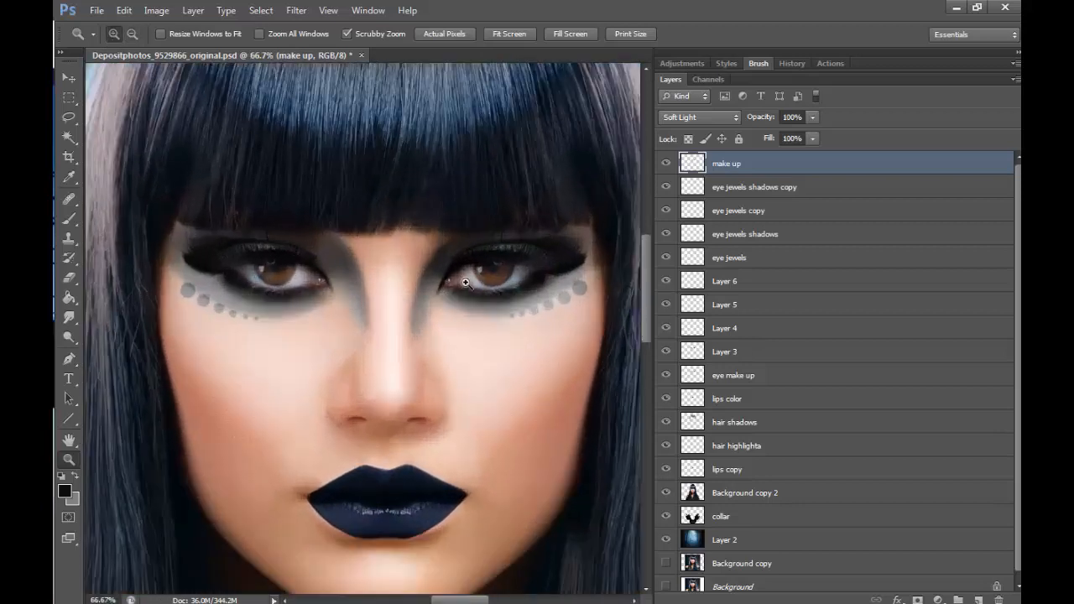
pyautogui.click(467, 282)
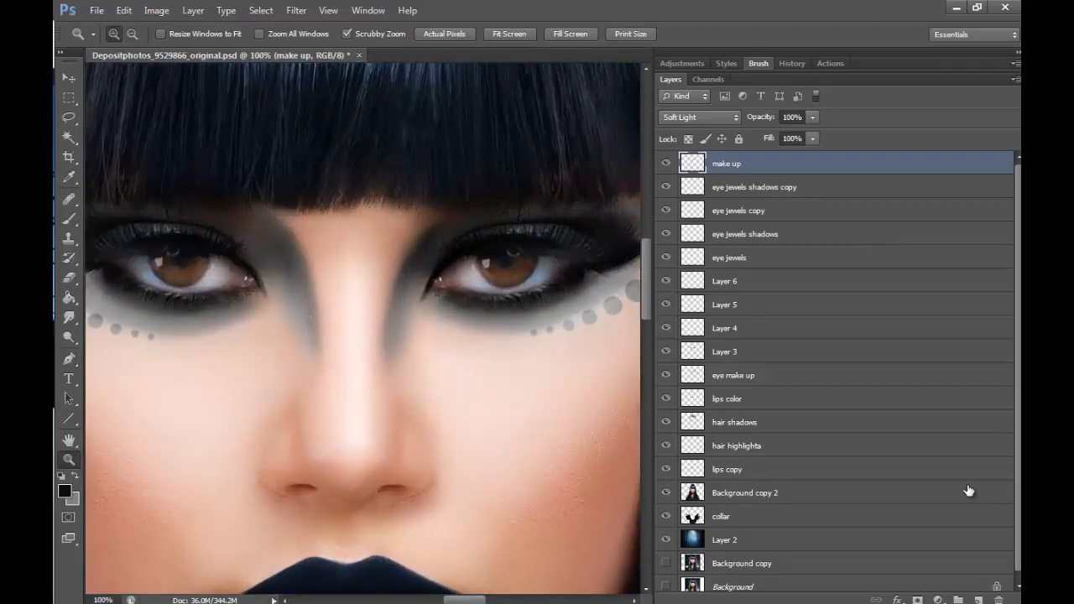
pyautogui.click(978, 600)
pyautogui.click(598, 316)
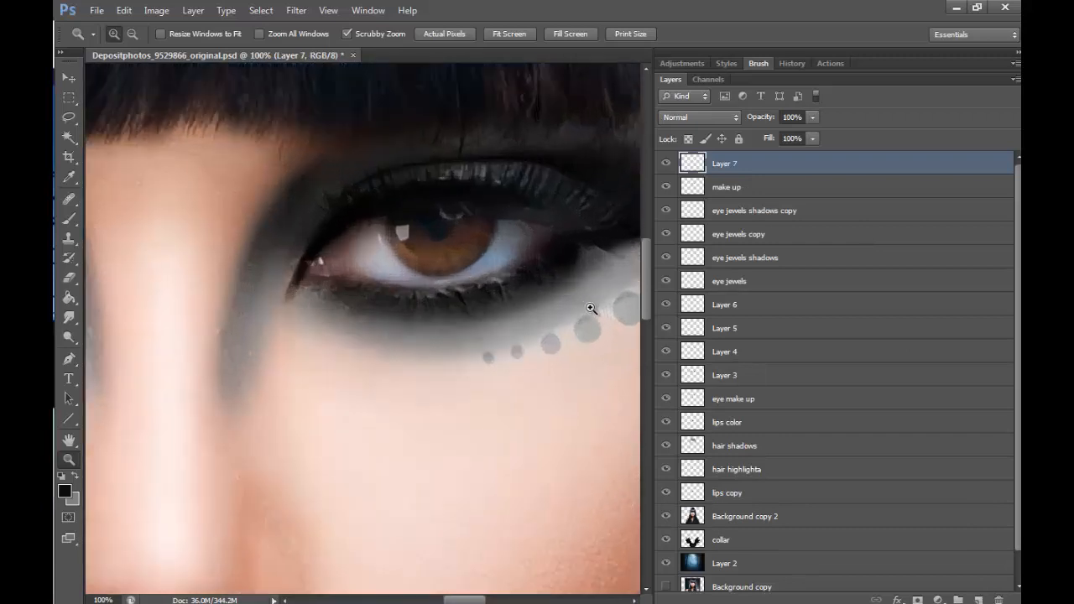
pyautogui.click(70, 219)
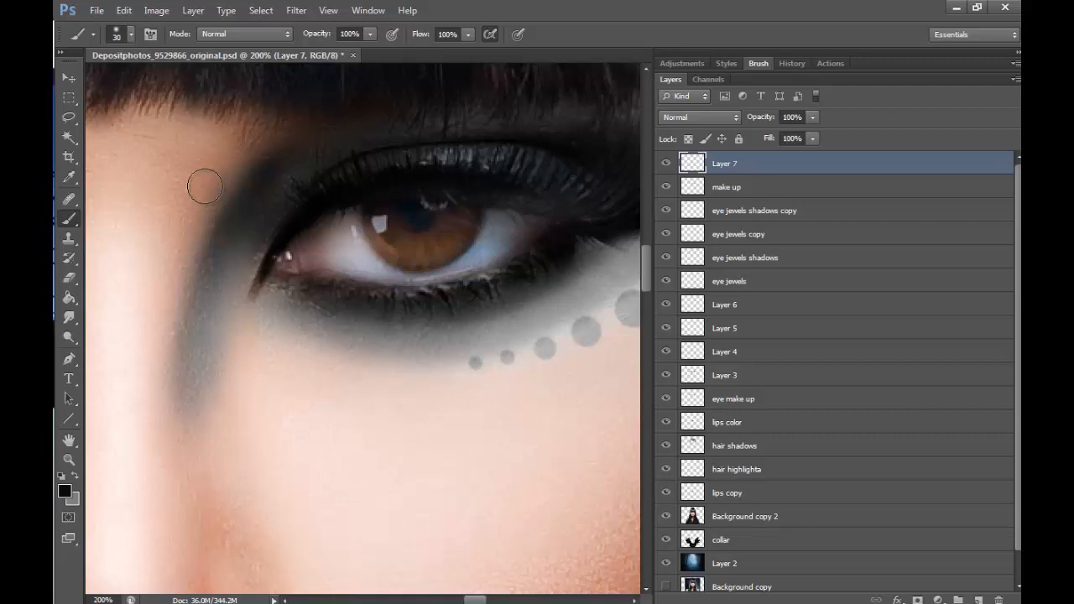
pyautogui.click(65, 490)
pyautogui.moveTo(344, 302); pyautogui.dragTo(315, 101)
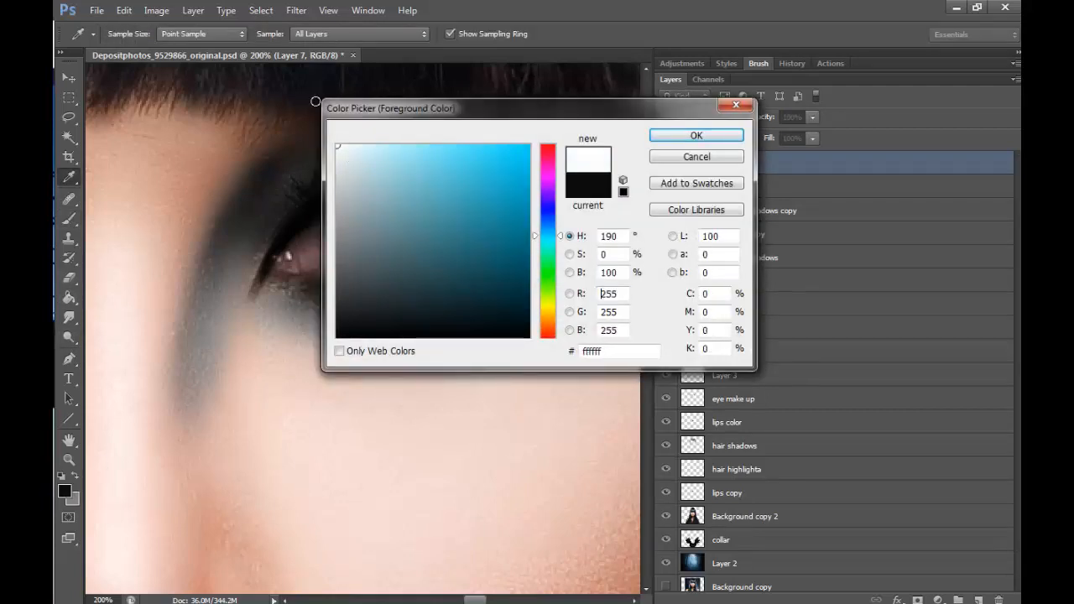
pyautogui.click(695, 135)
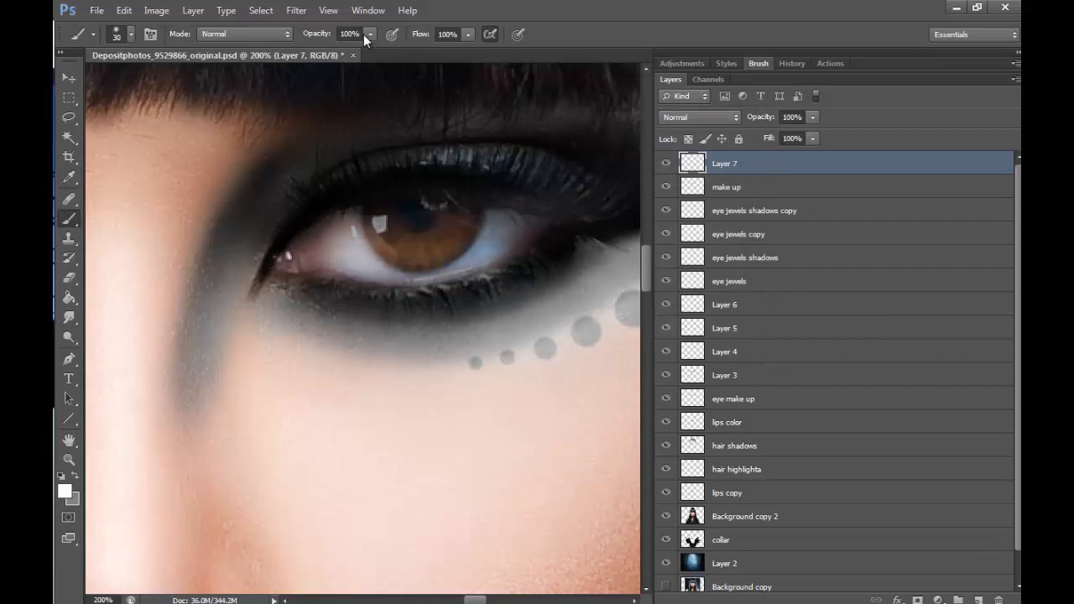
# - Paint white over the irises of both eyes on the new layer with the soft 30 px pen-pressure brush
pyautogui.click(760, 65)
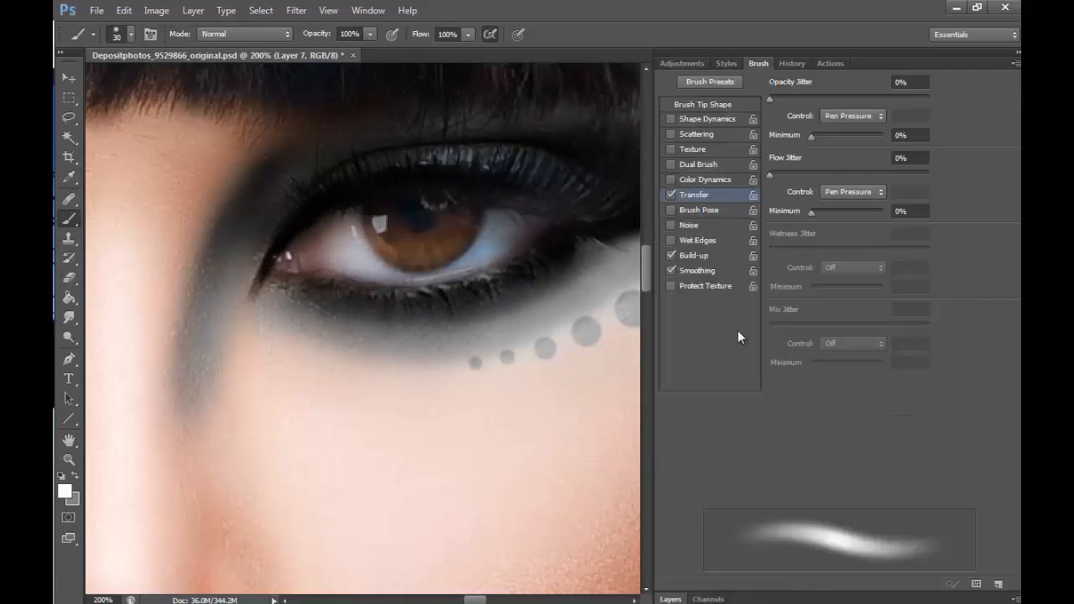
pyautogui.click(670, 599)
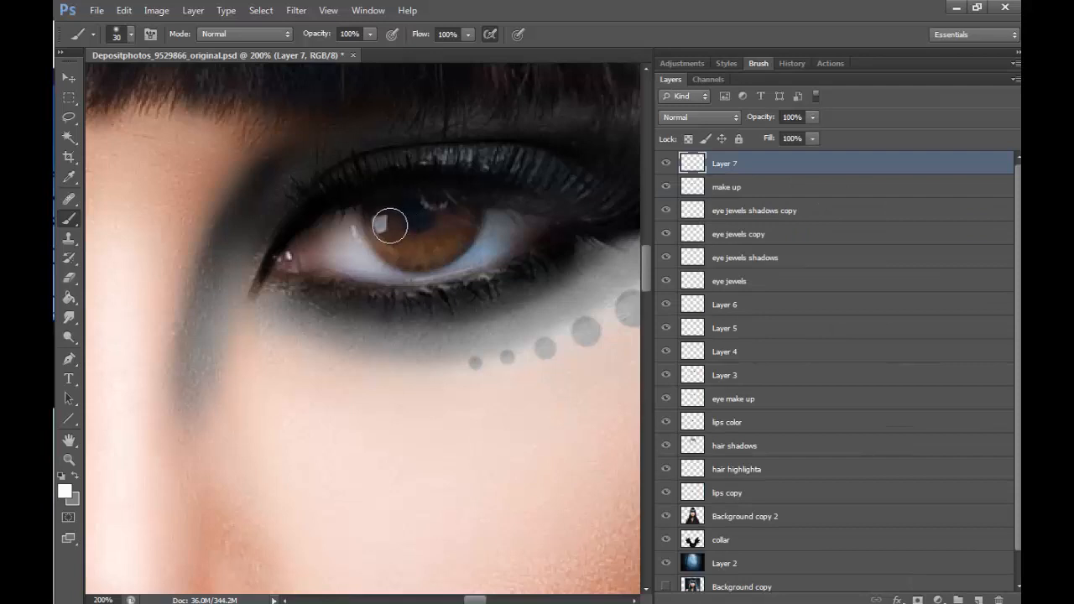
pyautogui.moveTo(390, 225)
pyautogui.mouseDown()
pyautogui.moveTo(445, 240)
pyautogui.moveTo(465, 217)
pyautogui.moveTo(420, 241)
pyautogui.moveTo(390, 220)
pyautogui.moveTo(436, 239)
pyautogui.mouseUp()
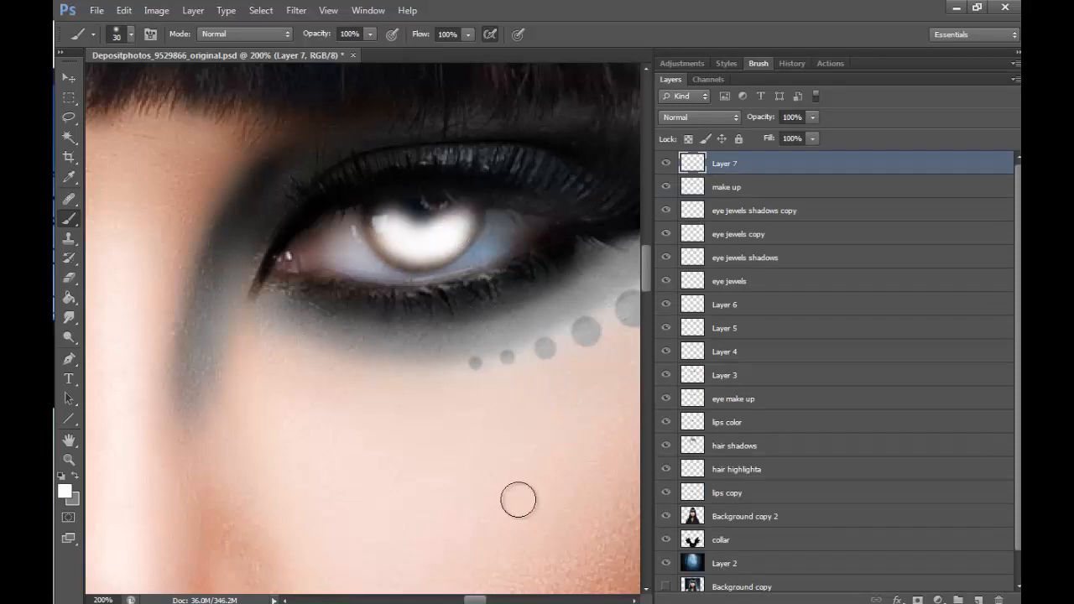
pyautogui.moveTo(478, 600); pyautogui.dragTo(454, 601)
pyautogui.moveTo(259, 217)
pyautogui.mouseDown()
pyautogui.moveTo(280, 239)
pyautogui.moveTo(316, 243)
pyautogui.moveTo(334, 220)
pyautogui.moveTo(290, 256)
pyautogui.mouseUp()
# - Set the white iris layer's blending mode to Overlay and its fill to 65%
pyautogui.click(726, 117)
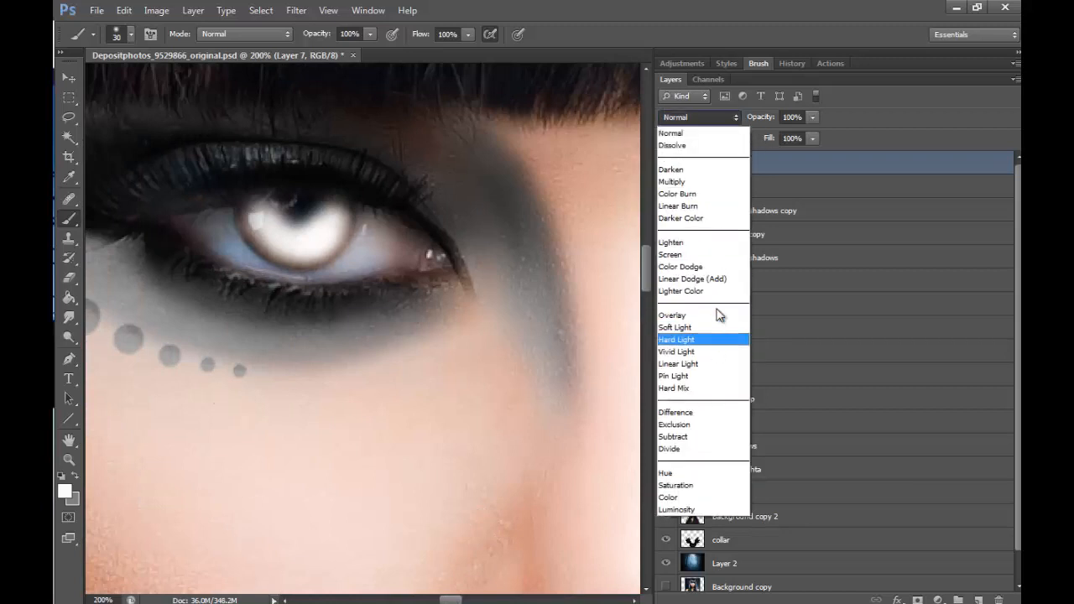
pyautogui.click(679, 314)
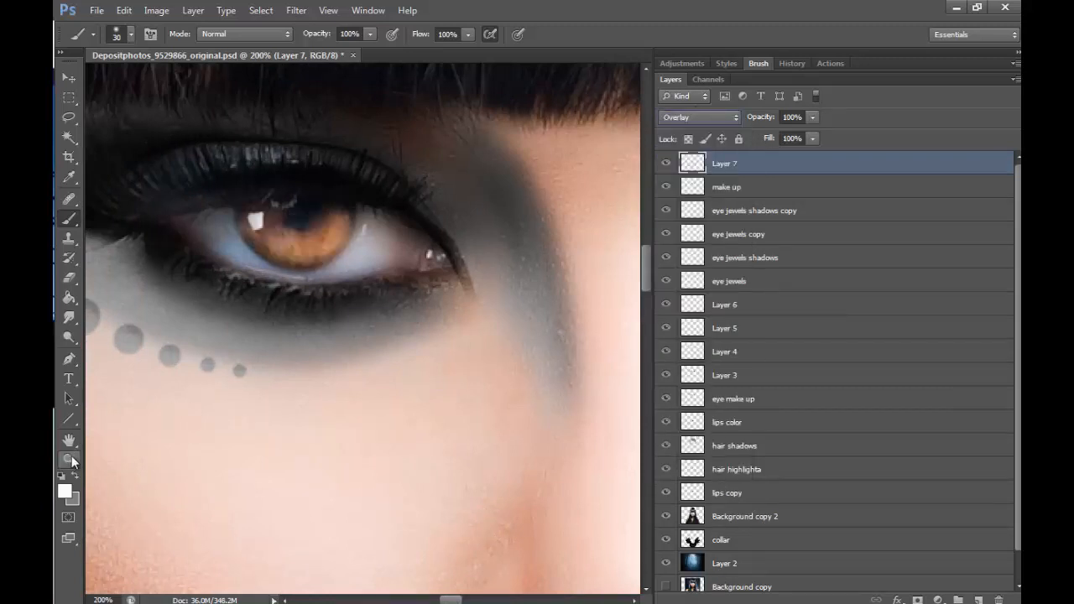
pyautogui.press('z')
pyautogui.keyDown('alt'); pyautogui.click(462, 424); pyautogui.keyUp('alt')
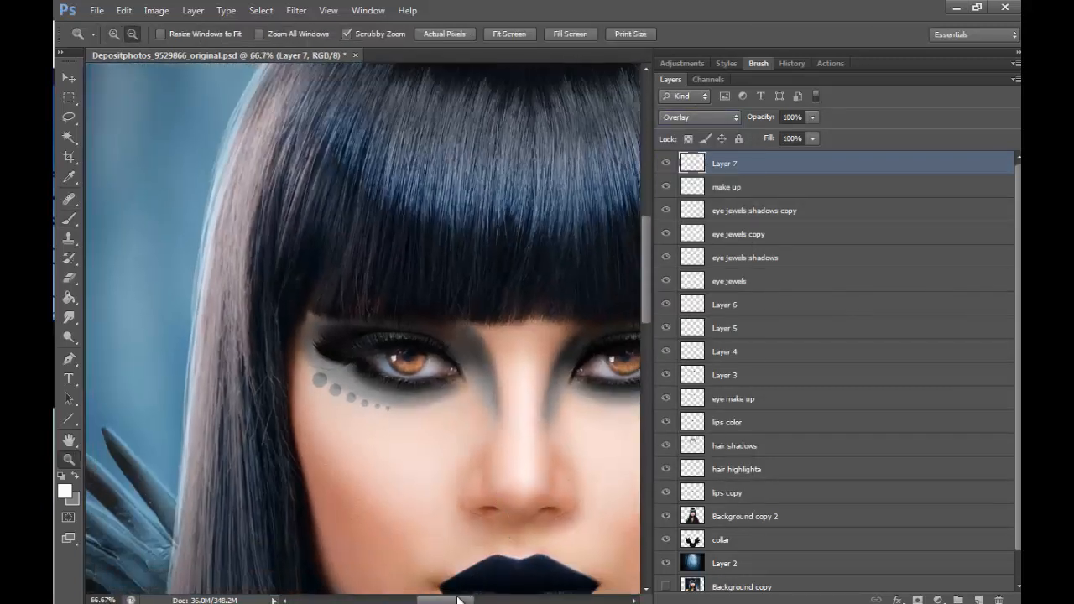
pyautogui.moveTo(457, 598); pyautogui.dragTo(488, 564)
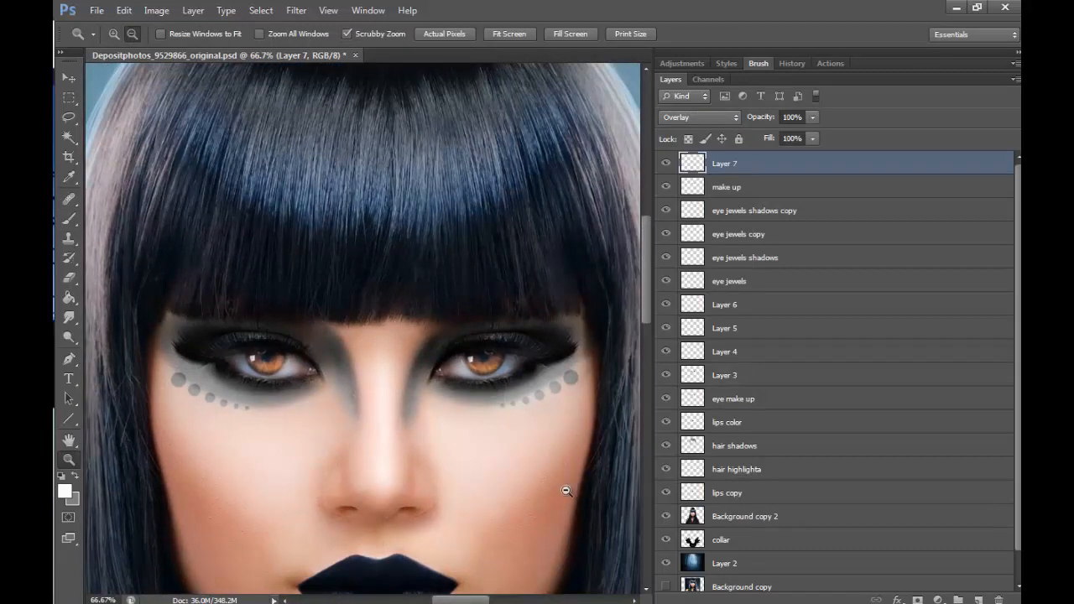
pyautogui.click(785, 155)
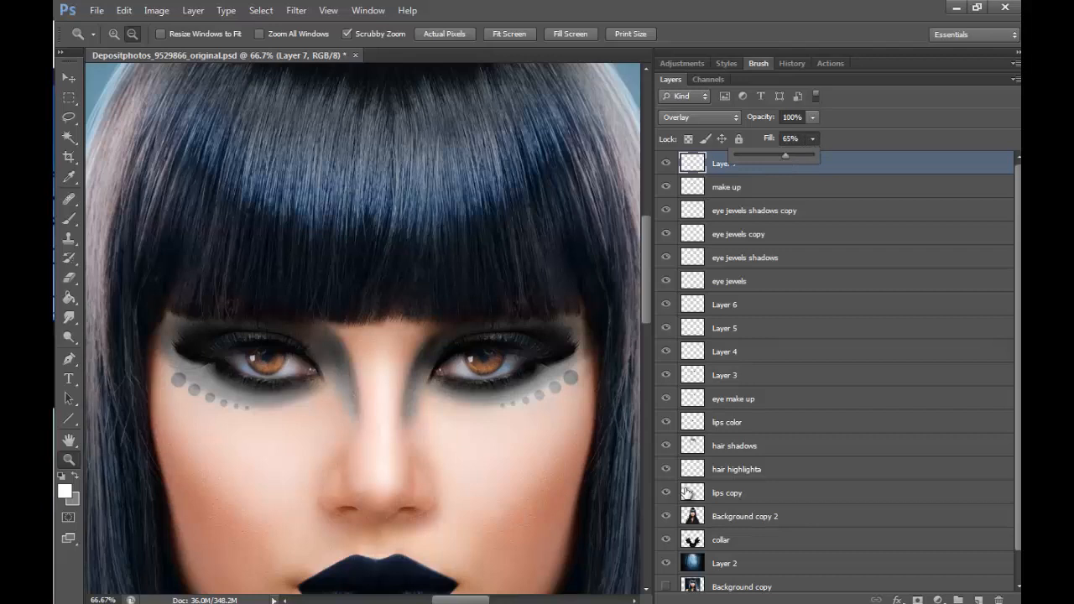
pyautogui.click(111, 36)
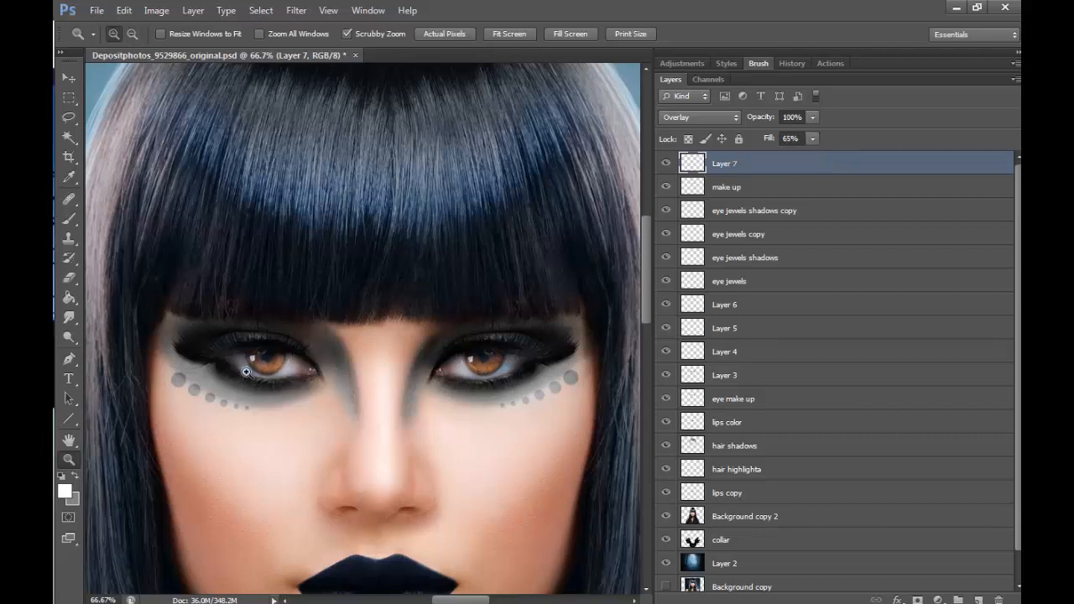
# - Paint additional soft white brush strokes over the irises of both eyes on the Overlay layer
pyautogui.tripleClick(246, 372)
pyautogui.click(72, 218)
pyautogui.moveTo(219, 311)
pyautogui.mouseDown()
pyautogui.moveTo(234, 339)
pyautogui.moveTo(210, 300)
pyautogui.moveTo(325, 381)
pyautogui.moveTo(502, 321)
pyautogui.moveTo(399, 385)
pyautogui.moveTo(465, 341)
pyautogui.moveTo(432, 365)
pyautogui.moveTo(503, 351)
pyautogui.mouseUp()
pyautogui.moveTo(248, 349)
pyautogui.mouseDown()
pyautogui.moveTo(217, 321)
pyautogui.moveTo(215, 332)
pyautogui.moveTo(287, 383)
pyautogui.mouseUp()
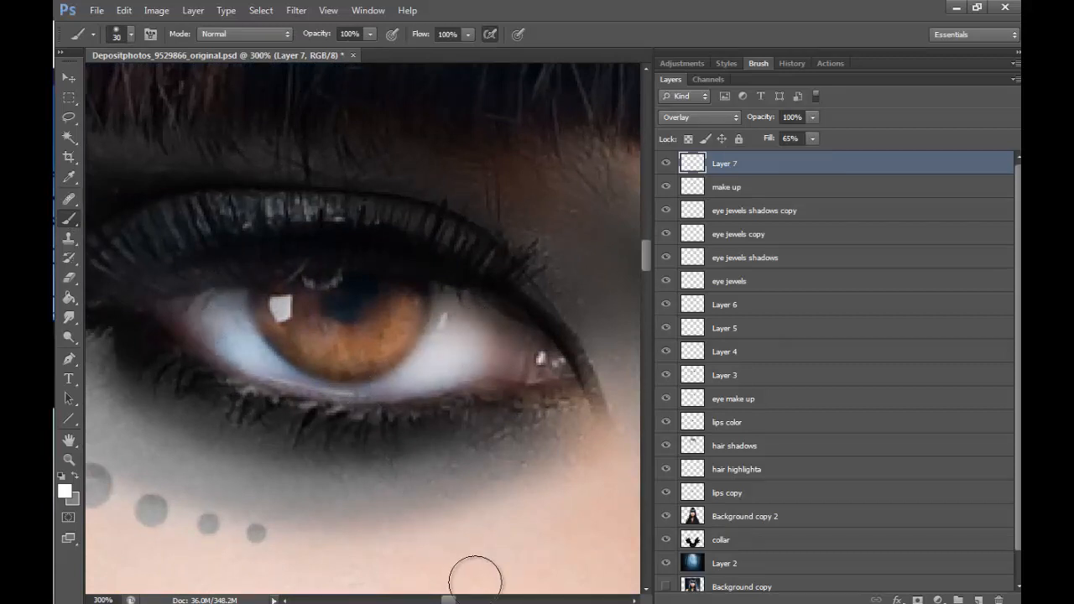
pyautogui.moveTo(454, 599); pyautogui.dragTo(482, 600)
pyautogui.moveTo(327, 323)
pyautogui.mouseDown()
pyautogui.moveTo(314, 323)
pyautogui.moveTo(371, 378)
pyautogui.moveTo(496, 364)
pyautogui.moveTo(547, 339)
pyautogui.moveTo(520, 373)
pyautogui.mouseUp()
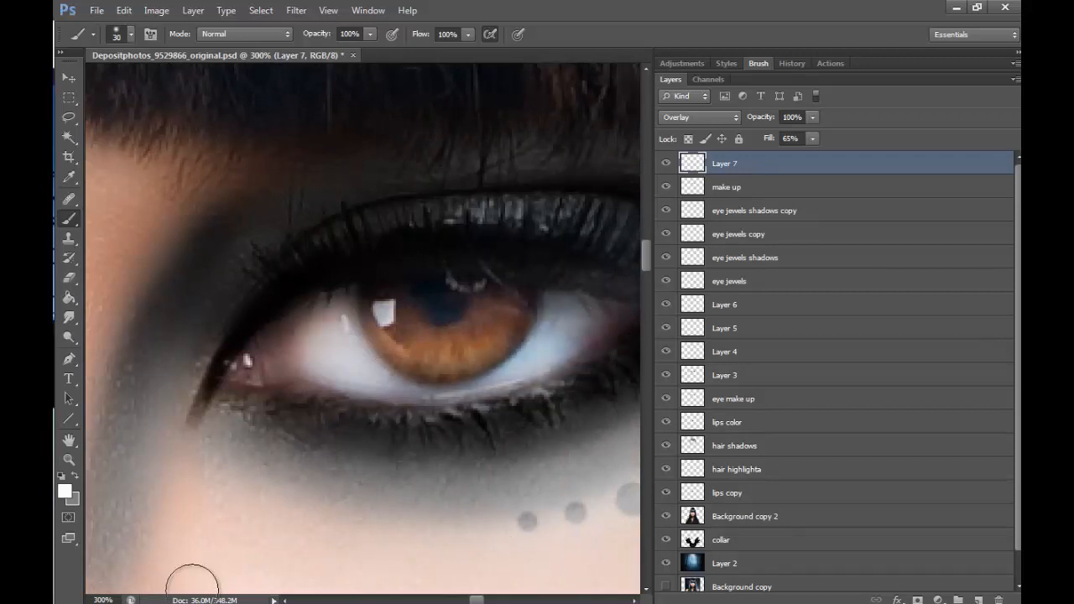
# - Reduce the white iris layer's fill to 40% and compare the eyes with the layer hidden and shown
pyautogui.click(69, 459)
pyautogui.keyDown('alt'); pyautogui.click(467, 247); pyautogui.keyUp('alt')
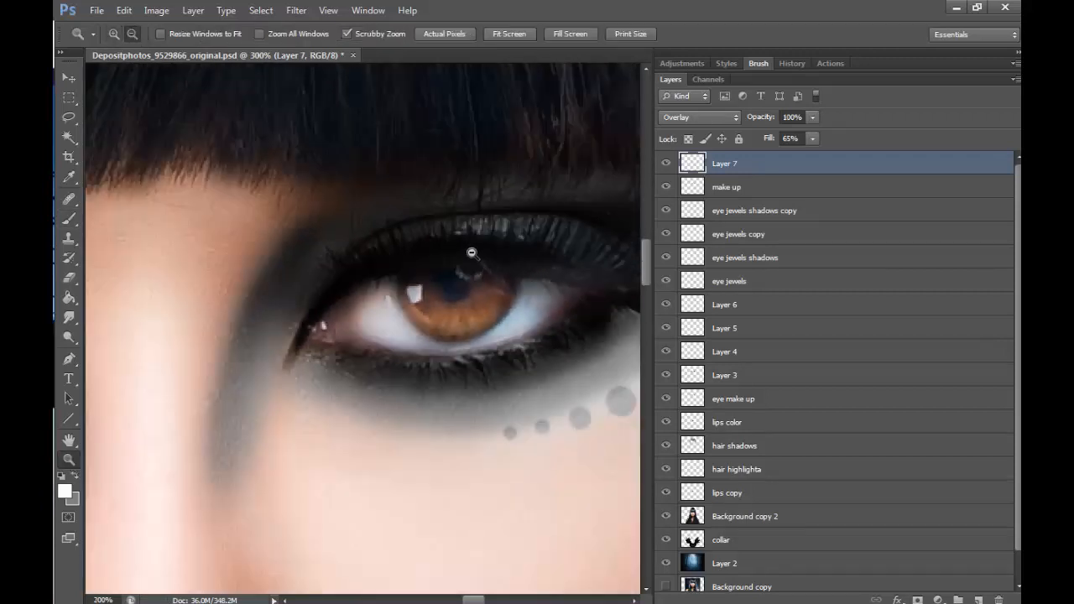
pyautogui.keyDown('alt'); pyautogui.click(503, 335); pyautogui.keyUp('alt')
pyautogui.keyDown('alt'); pyautogui.click(594, 460); pyautogui.keyUp('alt')
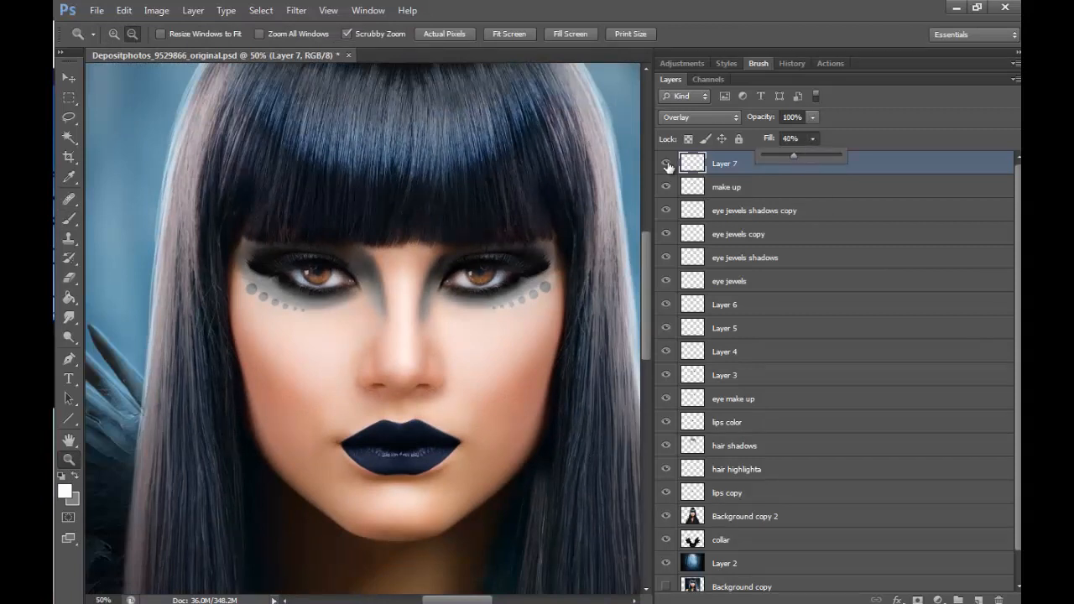
pyautogui.click(666, 165)
pyautogui.click(667, 165)
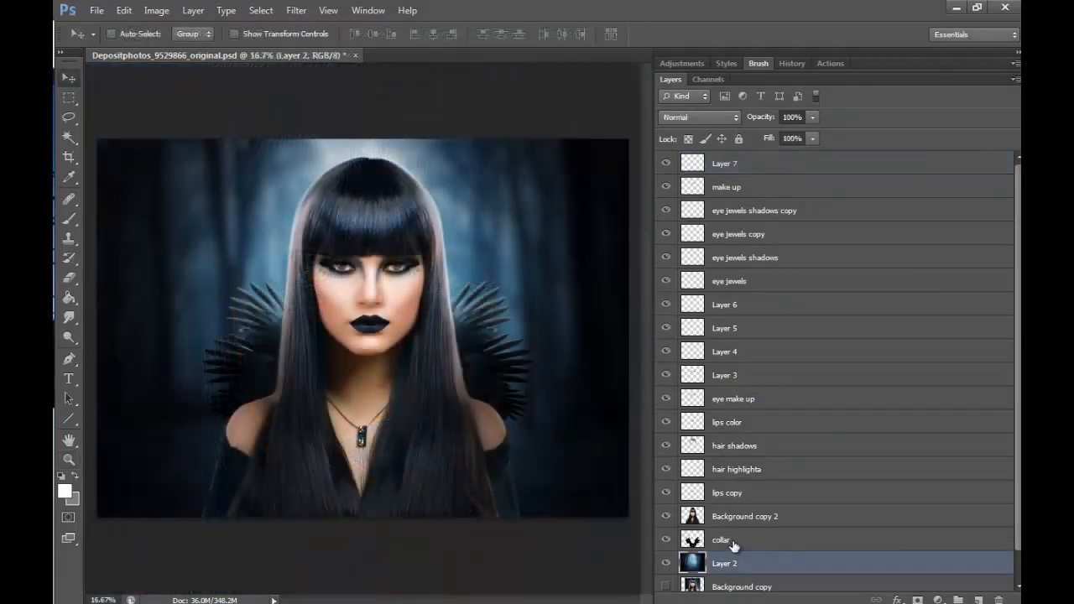
# - Duplicate the feather collar layer and place the copy, enlarged to about 120%, behind and slightly lower than the original collar
pyautogui.click(722, 541)
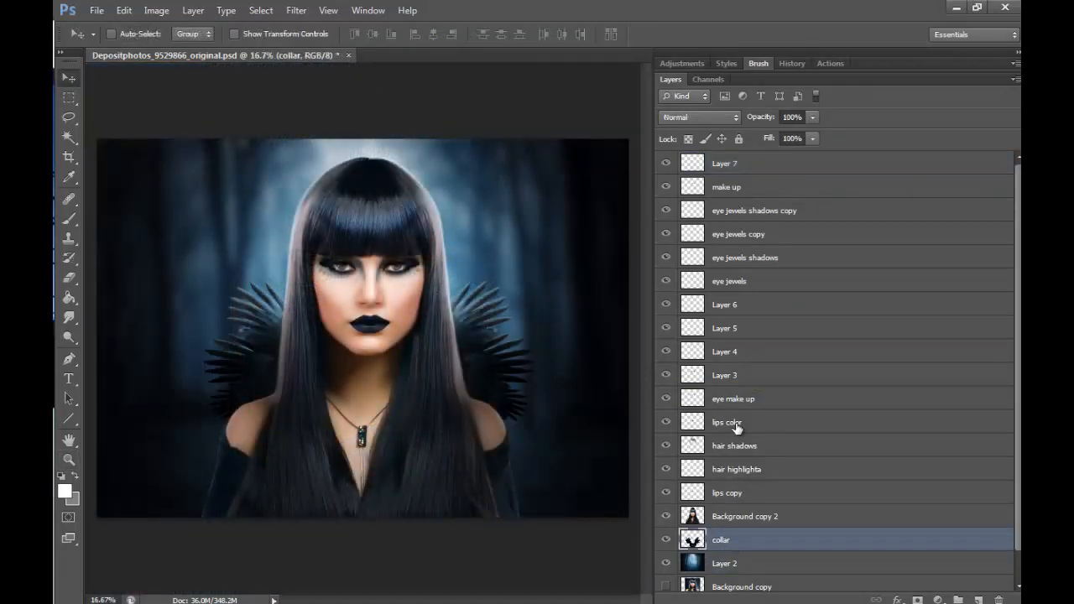
pyautogui.hotkey('ctrl', 'j')
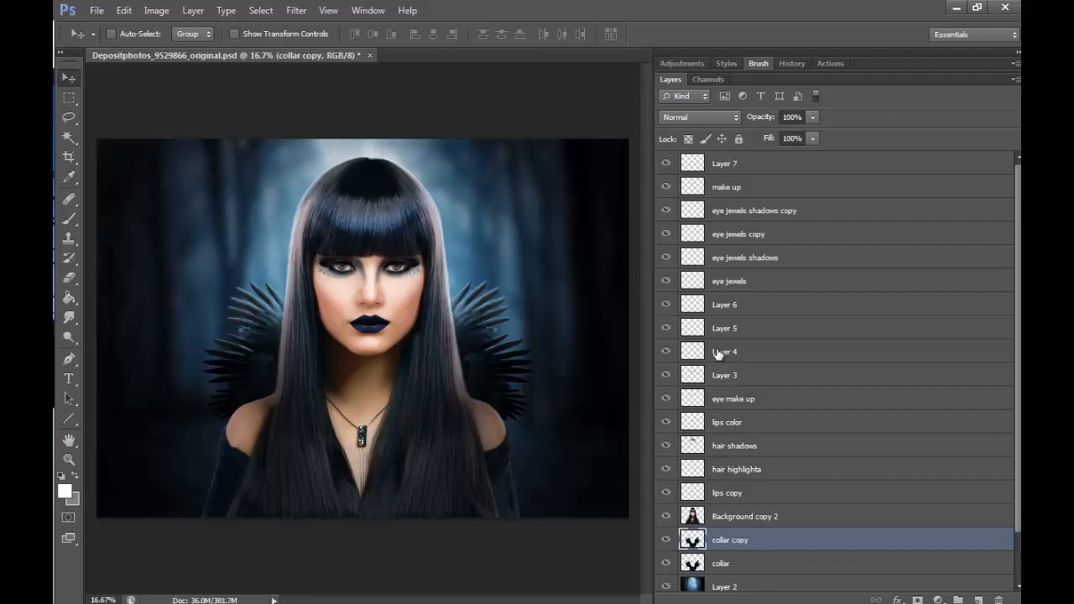
pyautogui.hotkey('ctrl', 't')
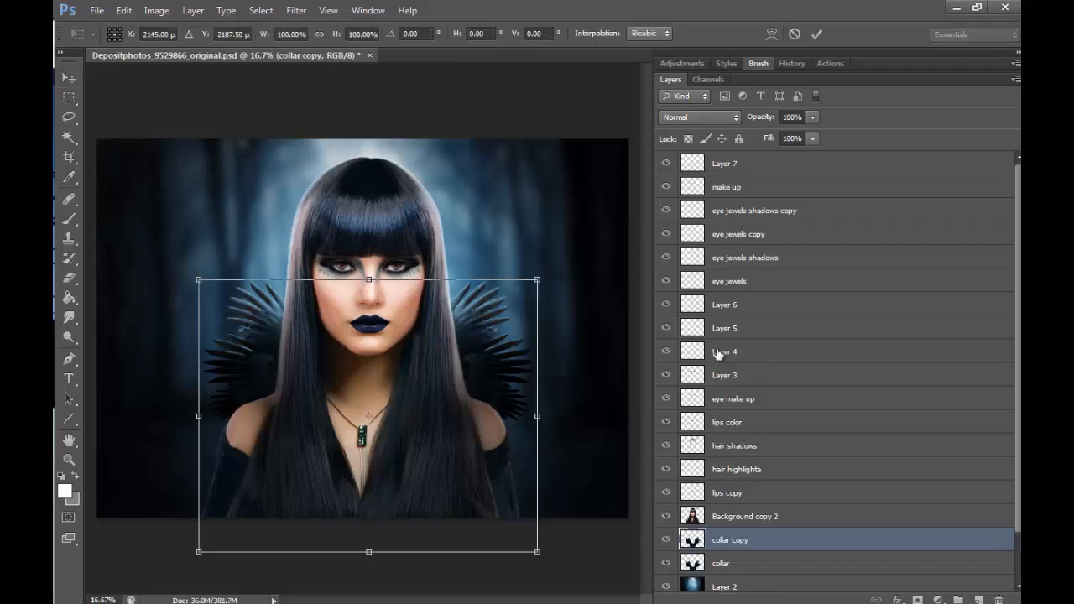
pyautogui.moveTo(542, 274); pyautogui.dragTo(604, 225)
pyautogui.moveTo(557, 300); pyautogui.dragTo(535, 347)
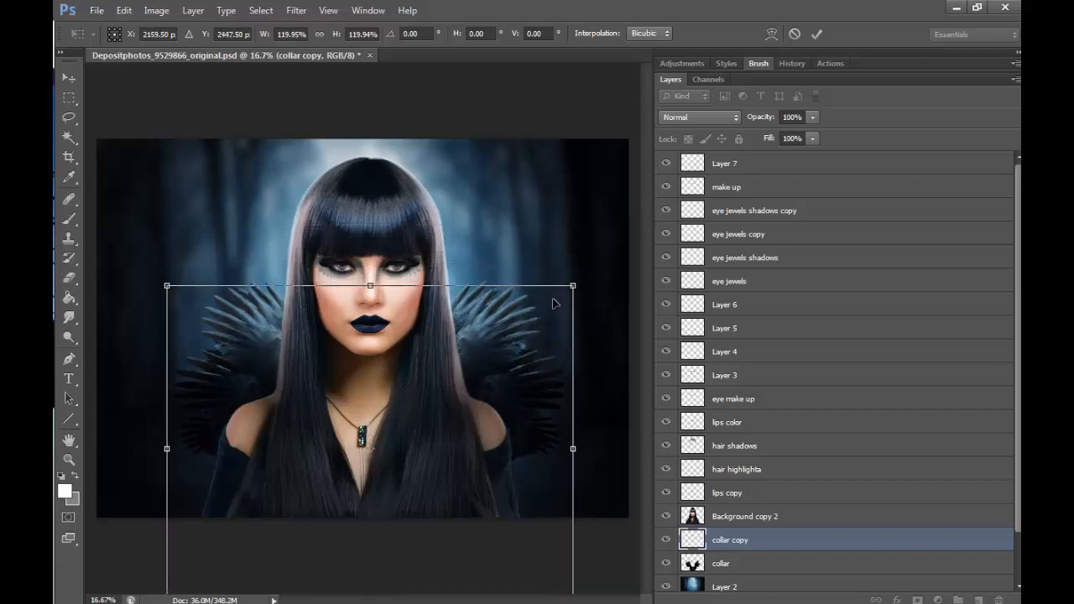
pyautogui.click(816, 33)
pyautogui.moveTo(736, 544); pyautogui.dragTo(751, 574)
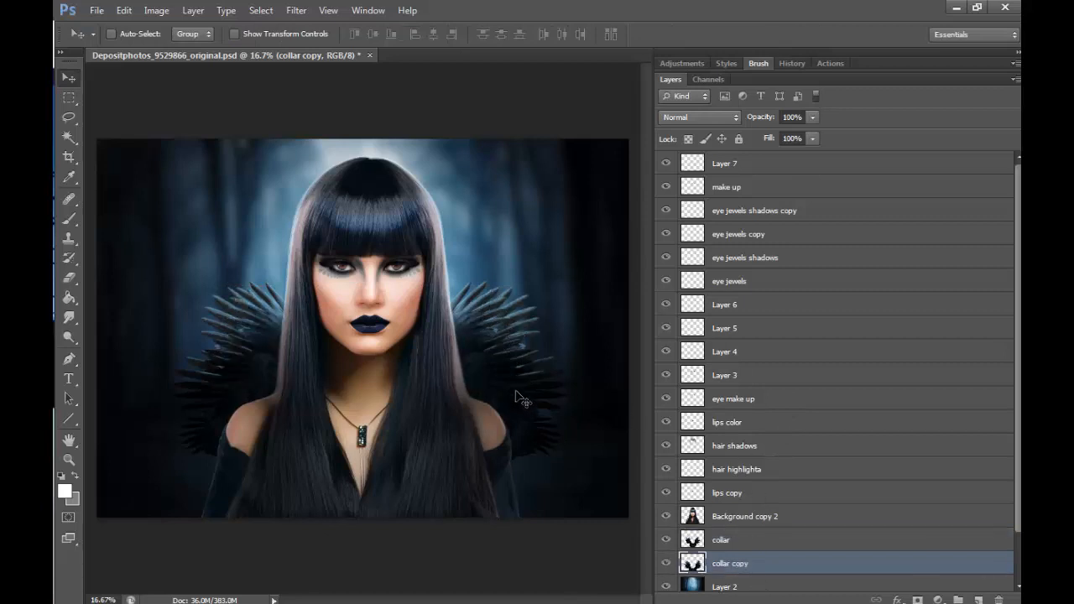
pyautogui.moveTo(518, 396); pyautogui.dragTo(513, 415)
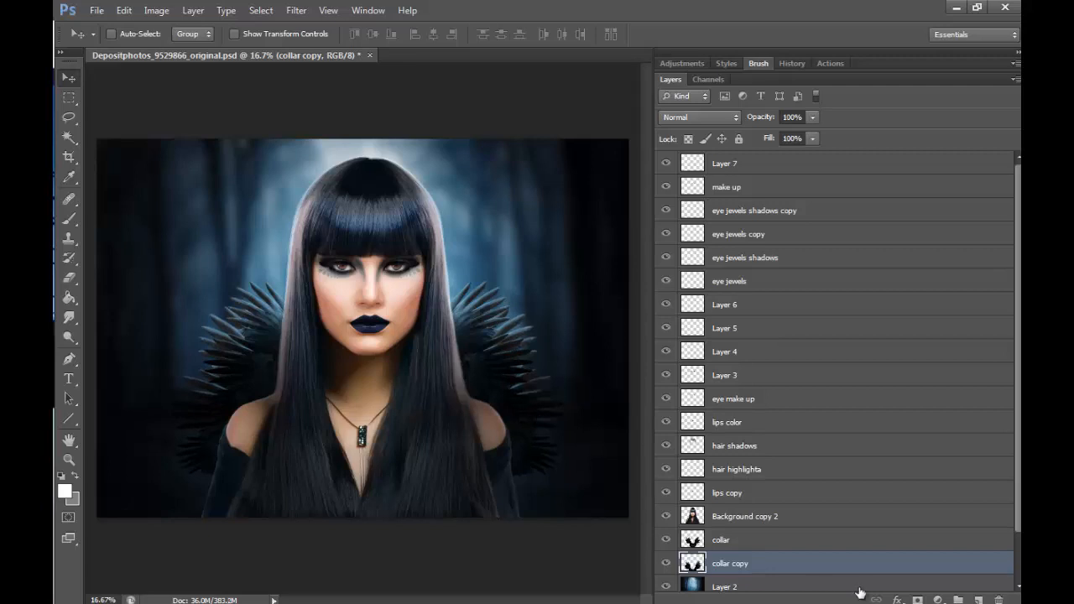
# - Warp the collar copy by pulling its middle upward into an arch, and shift the warped copy a little lower
pyautogui.click(124, 10)
pyautogui.moveTo(210, 306)
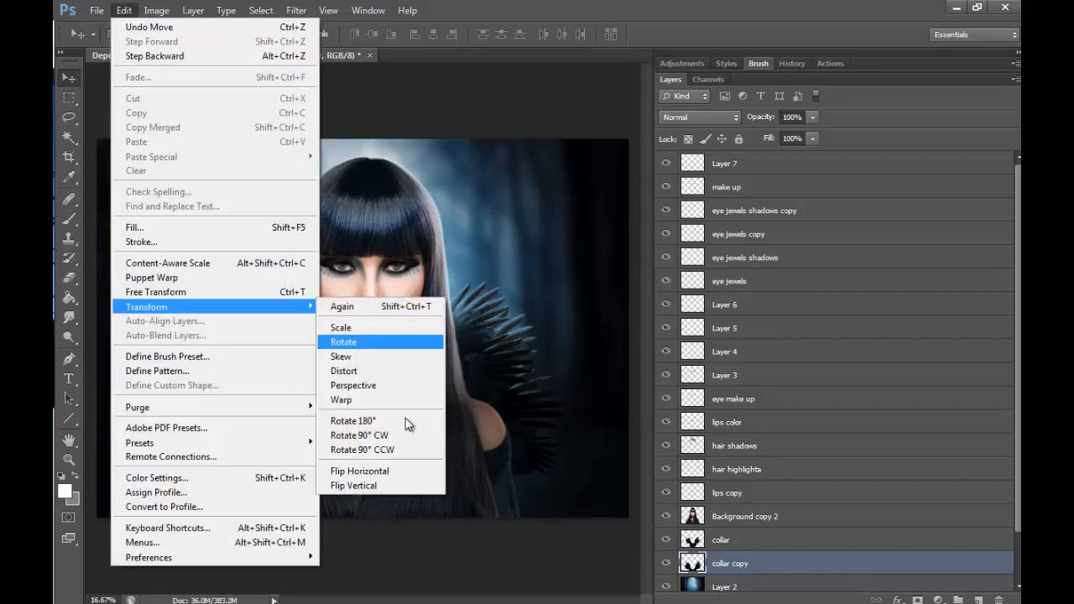
pyautogui.click(401, 400)
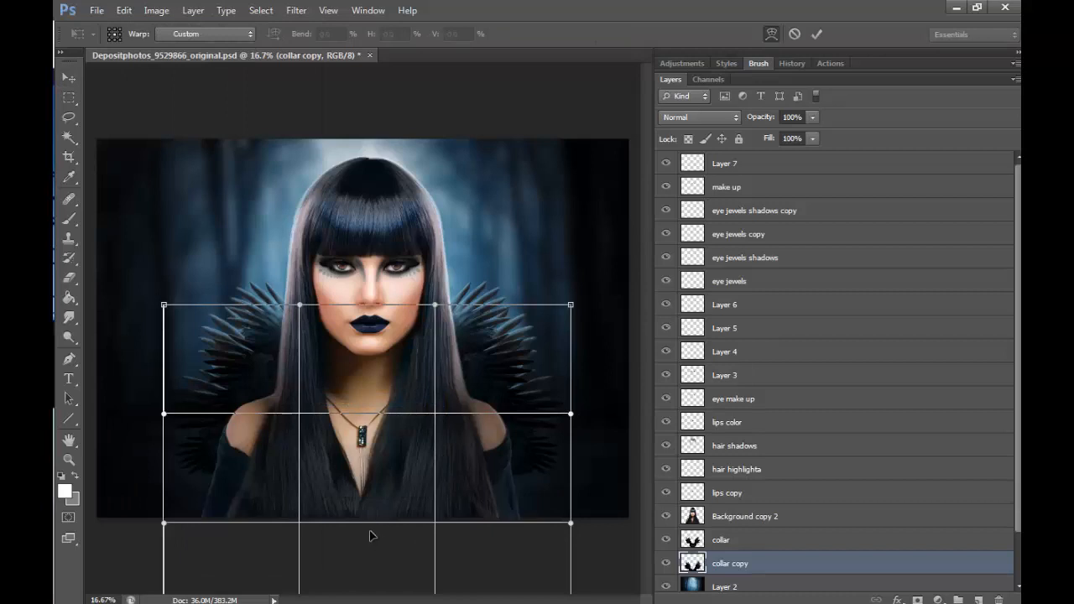
pyautogui.moveTo(372, 535); pyautogui.dragTo(369, 392)
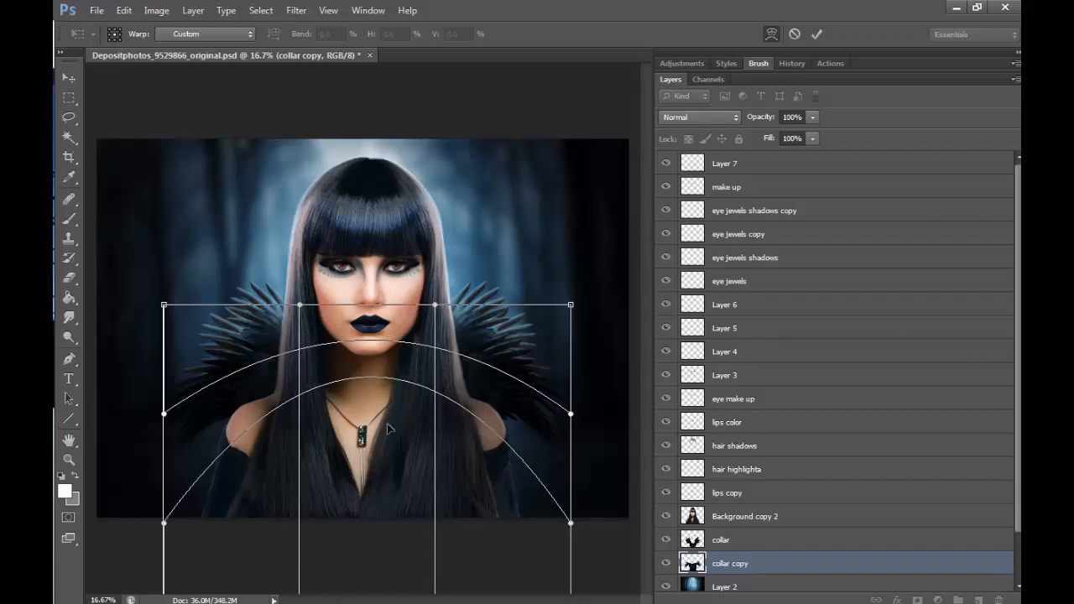
pyautogui.moveTo(388, 429)
pyautogui.mouseDown()
pyautogui.moveTo(412, 428)
pyautogui.moveTo(353, 435)
pyautogui.moveTo(385, 440)
pyautogui.mouseUp()
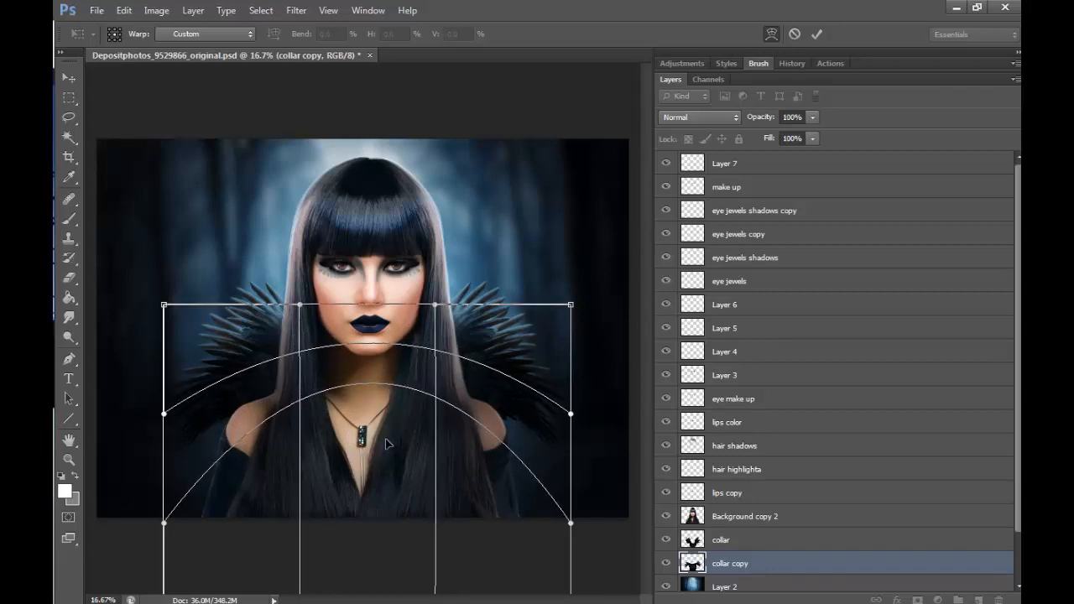
pyautogui.click(816, 36)
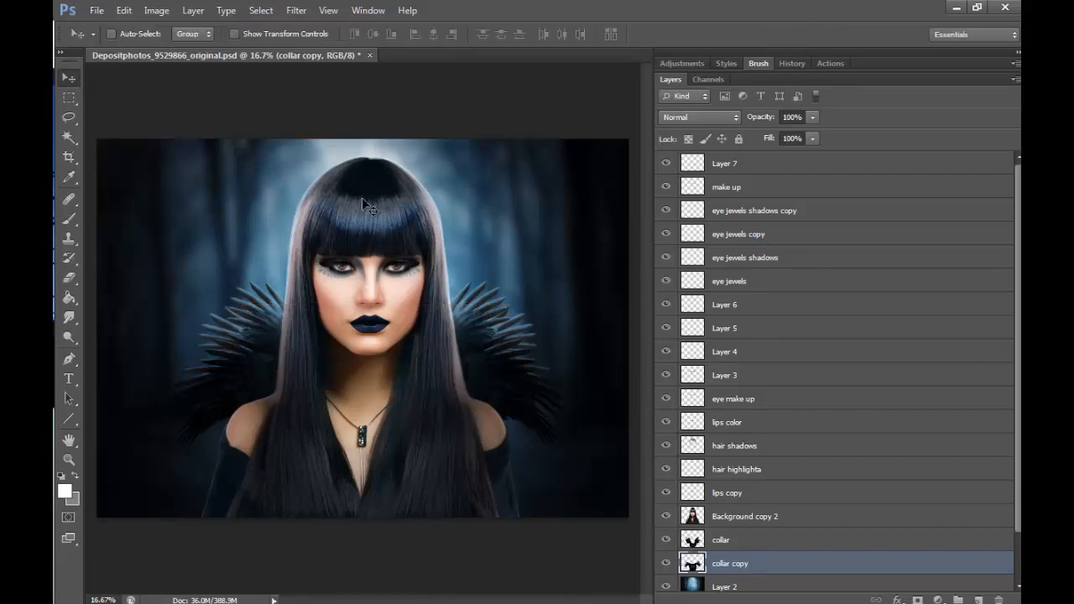
pyautogui.moveTo(515, 387); pyautogui.dragTo(516, 429)
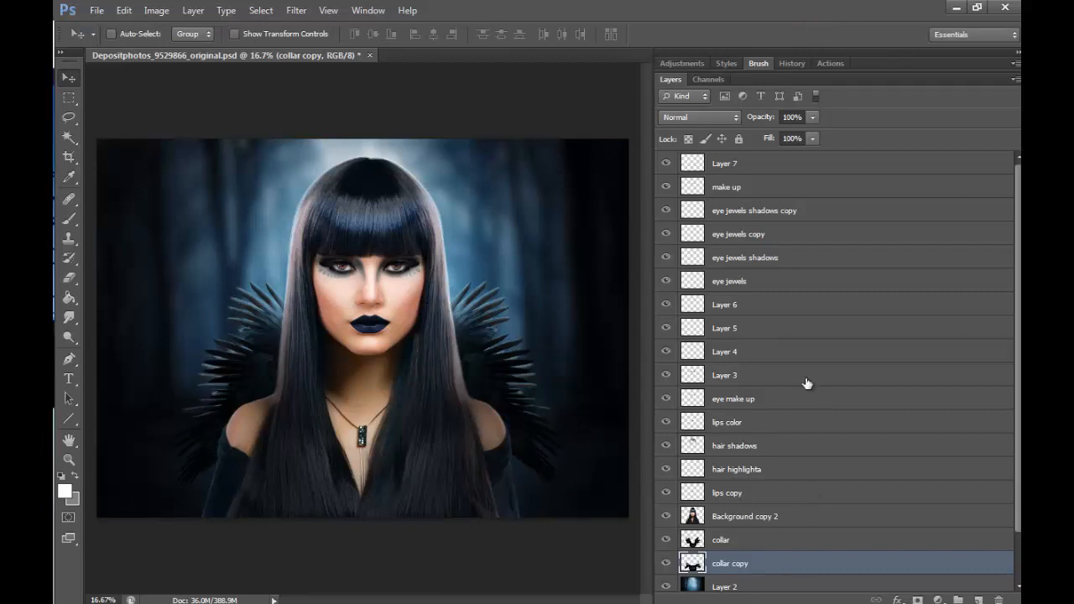
# - Make a wide rectangular selection across the collar feathers from lip level to the shoulders and feather it by 100 pixels
pyautogui.click(69, 97)
pyautogui.moveTo(159, 316); pyautogui.dragTo(591, 427)
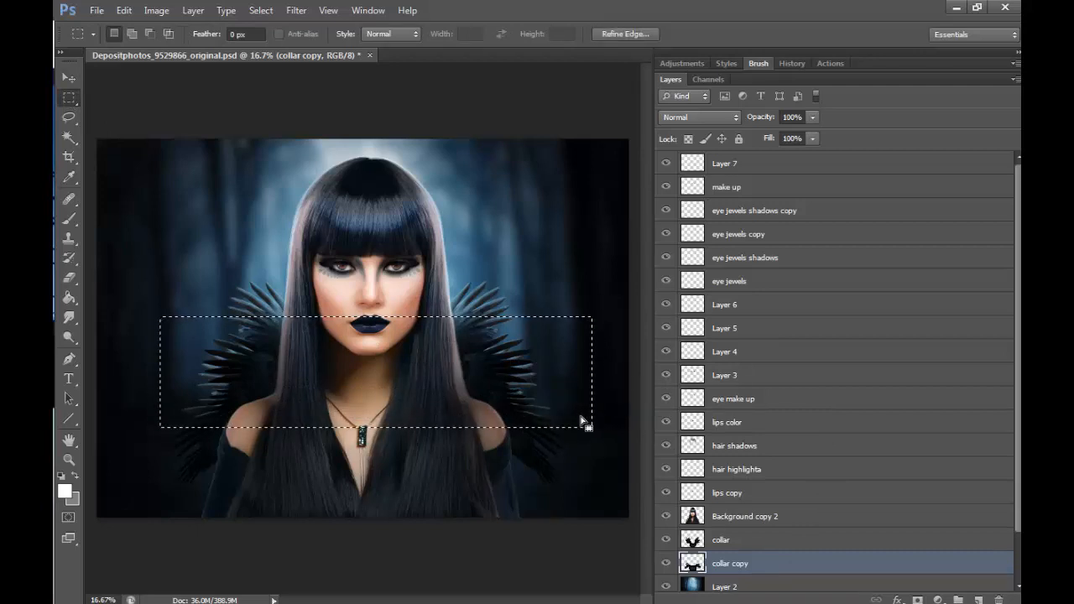
pyautogui.rightClick(515, 395)
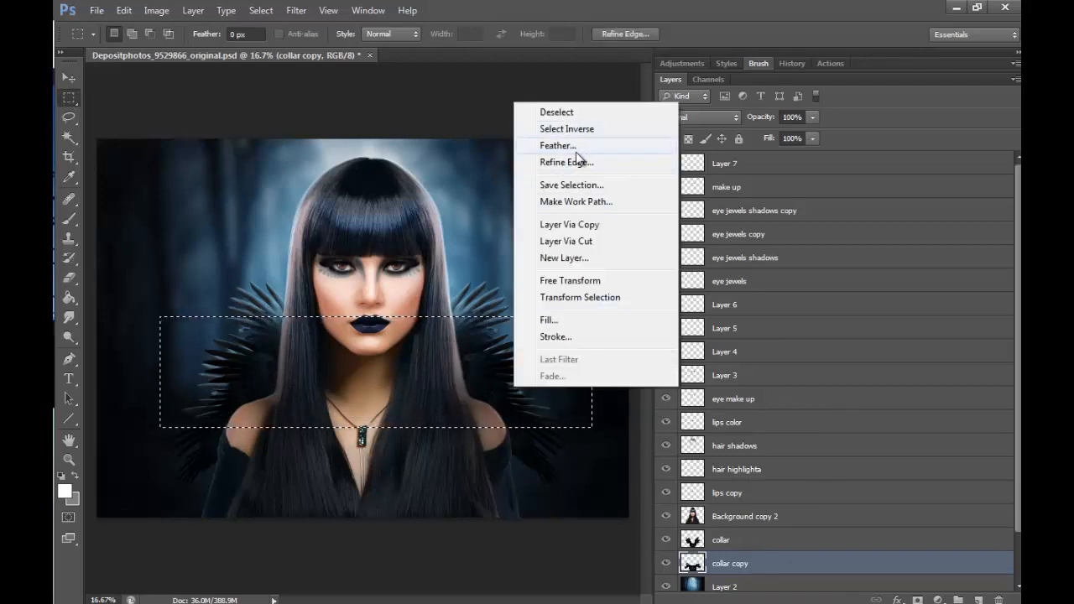
pyautogui.click(576, 151)
pyautogui.write('100')
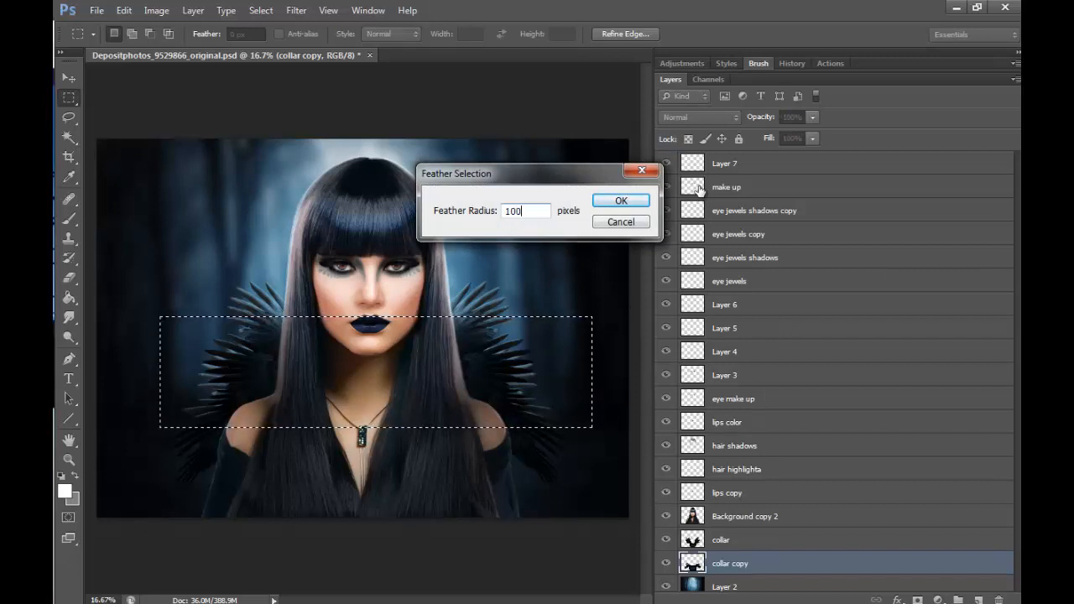
pyautogui.press('Return')
# - Darken the selected part of the collar copy to brightness -126, deselect, and compare the collar with the copy hidden and shown
pyautogui.click(156, 10)
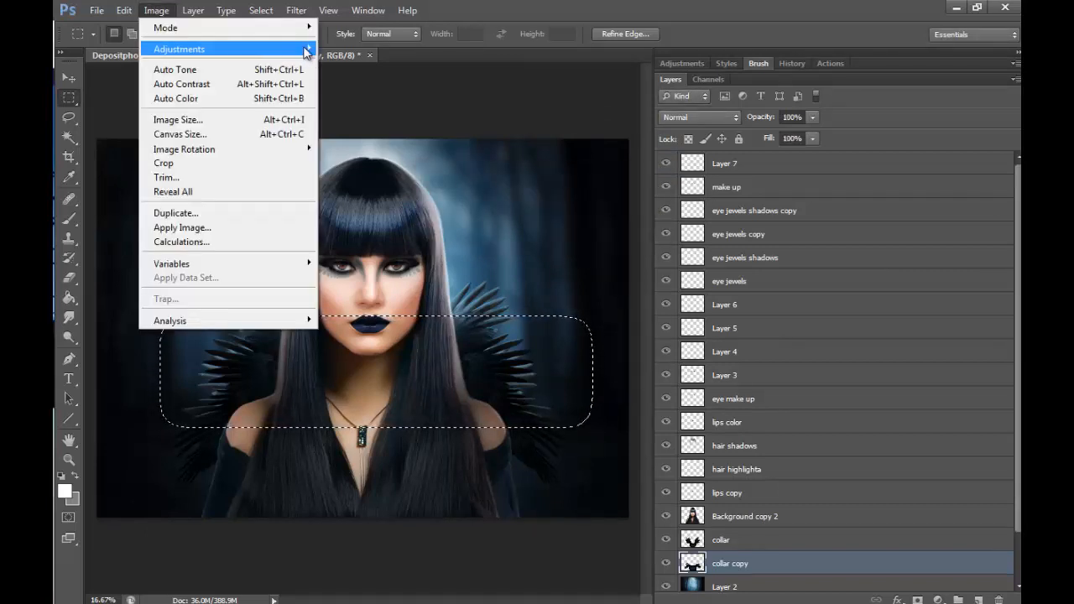
pyautogui.moveTo(180, 45)
pyautogui.click(372, 48)
pyautogui.moveTo(699, 208); pyautogui.dragTo(636, 211)
pyautogui.click(821, 191)
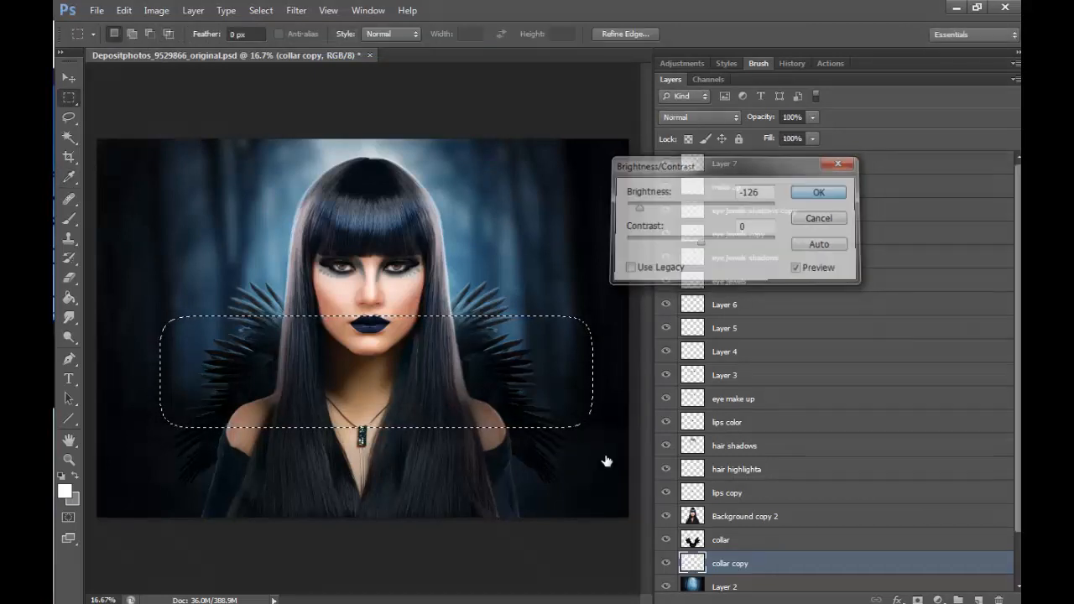
pyautogui.hotkey('ctrl', 'd')
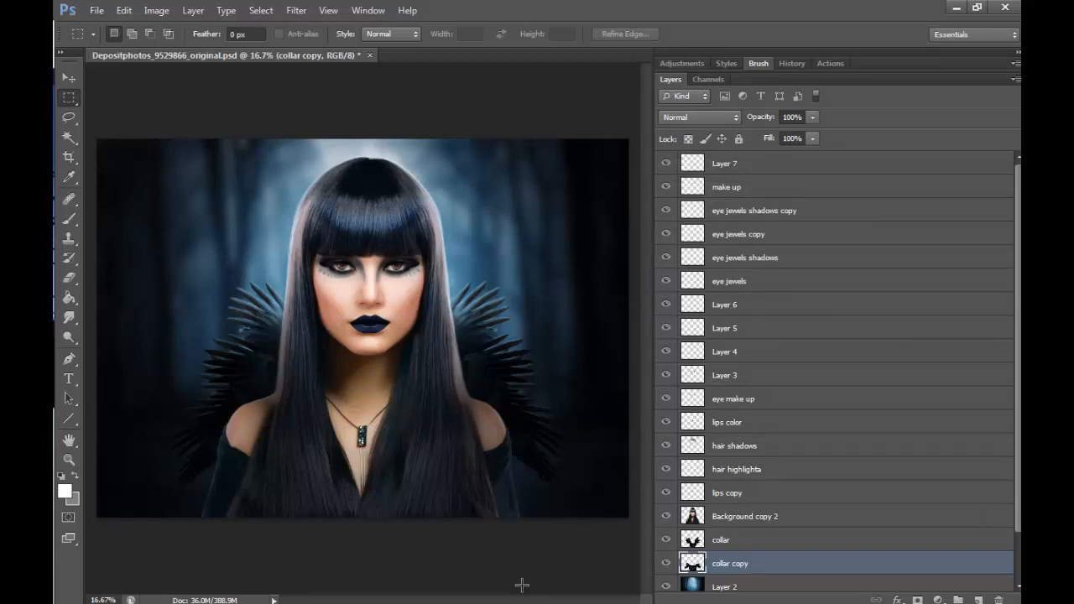
pyautogui.click(666, 563)
pyautogui.click(667, 562)
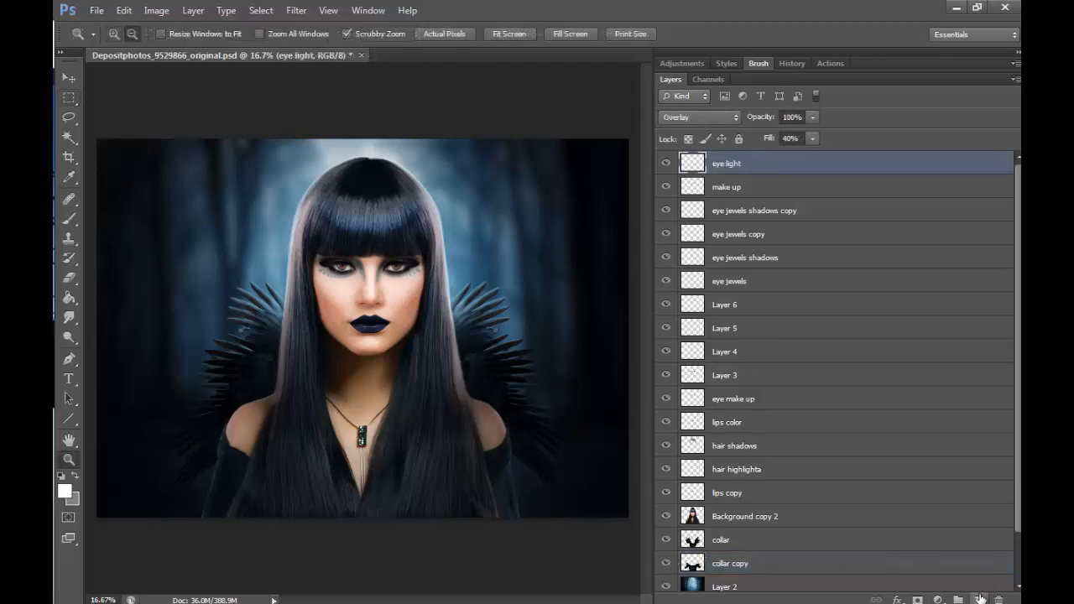
# - Name the iris highlight layer "eye light" and add a new layer above it for work around the necklace
pyautogui.click(978, 599)
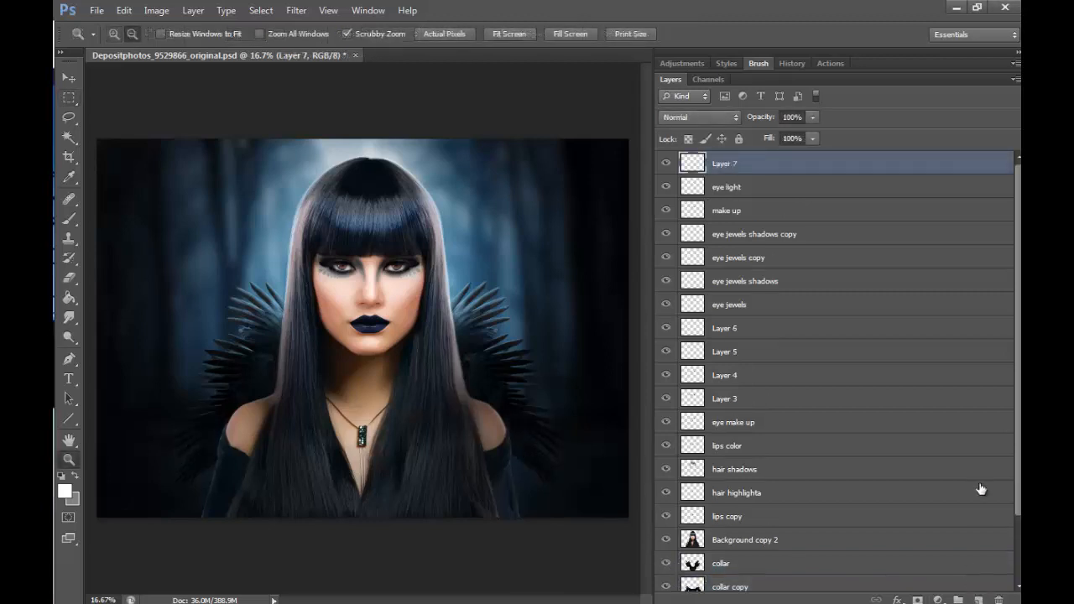
pyautogui.click(361, 417)
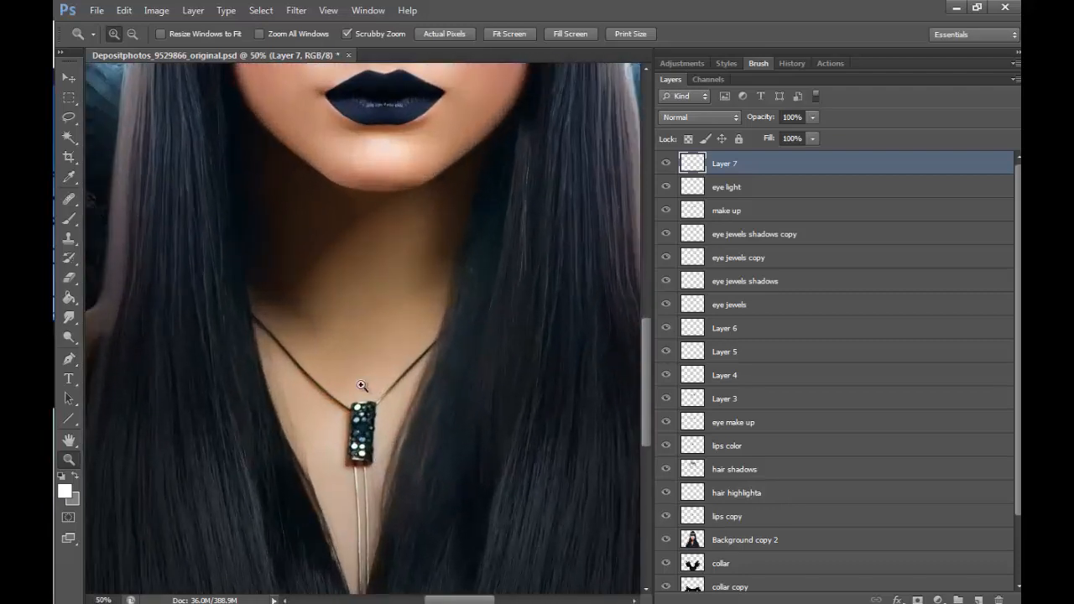
pyautogui.doubleClick(692, 422)
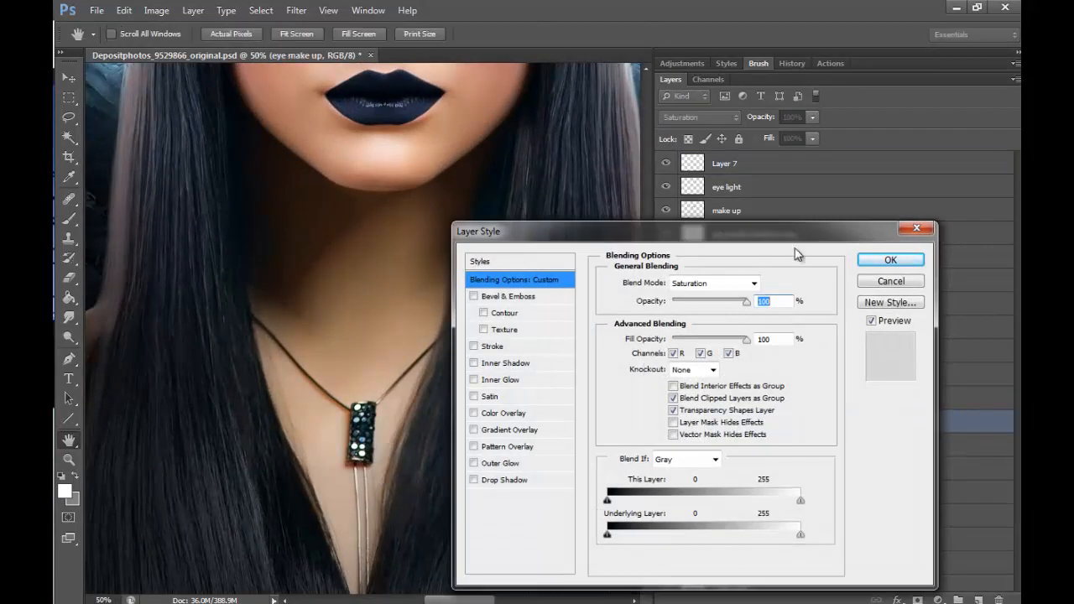
pyautogui.click(904, 282)
pyautogui.click(793, 168)
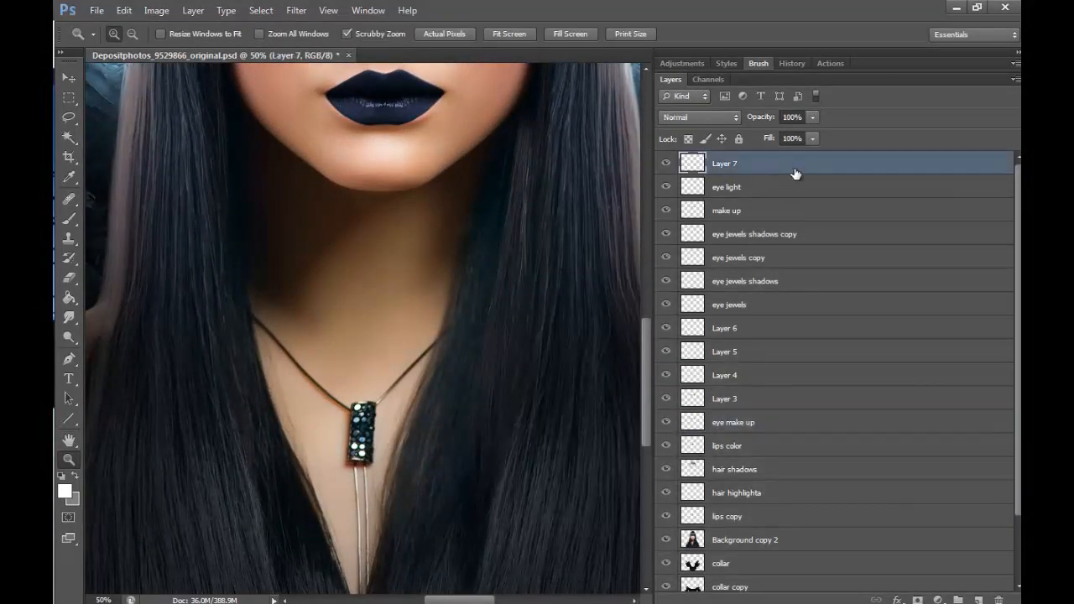
pyautogui.moveTo(640, 322); pyautogui.dragTo(642, 341)
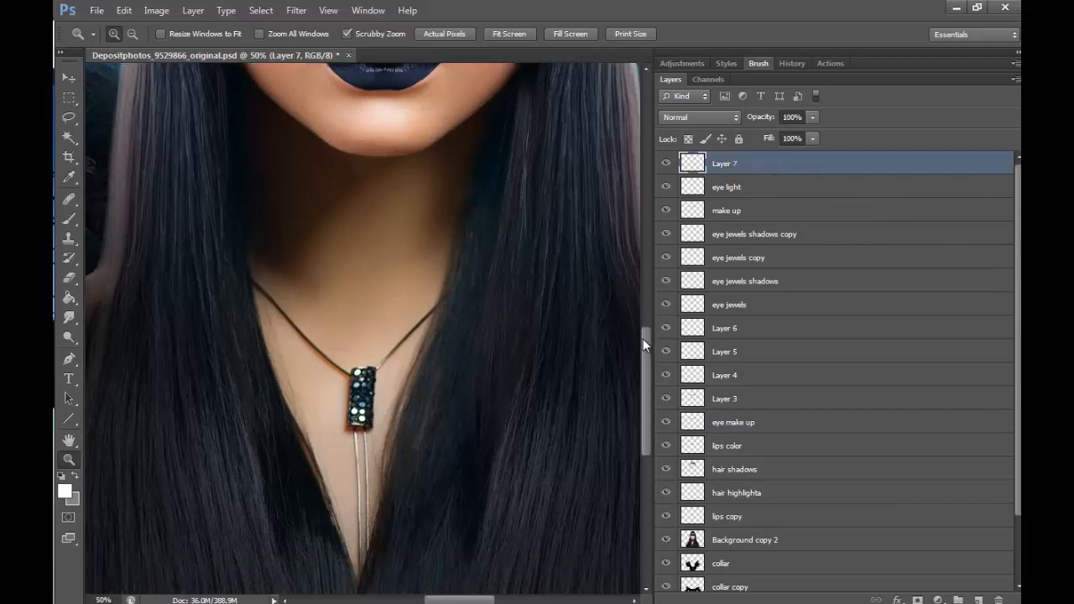
# - Choose a soft round 121 px brush at 52% opacity with airbrush-style build-up enabled
pyautogui.click(70, 219)
pyautogui.click(132, 36)
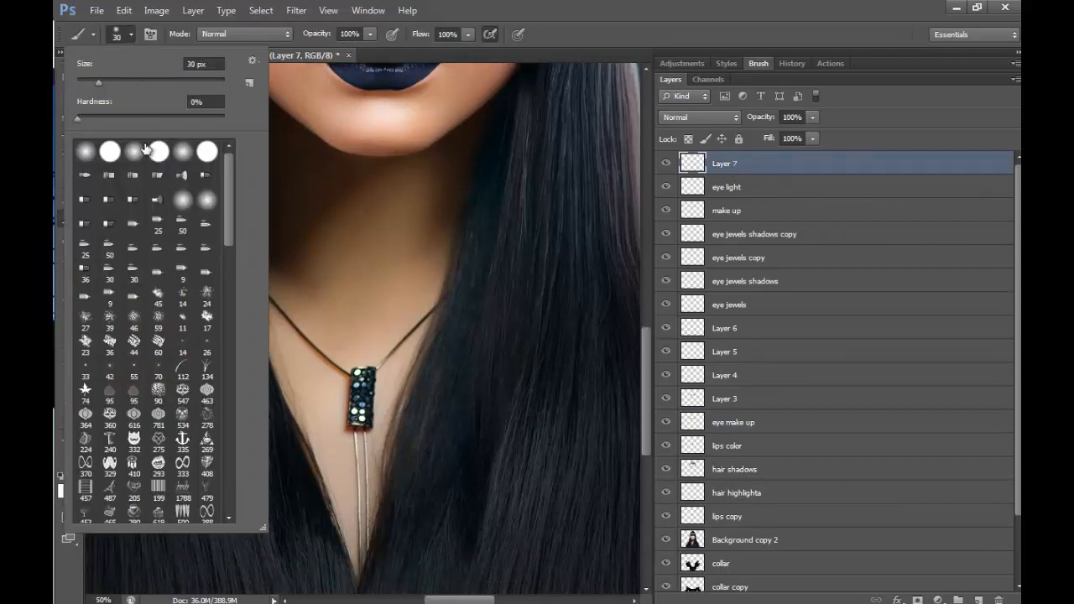
pyautogui.click(133, 151)
pyautogui.moveTo(98, 82); pyautogui.dragTo(159, 82)
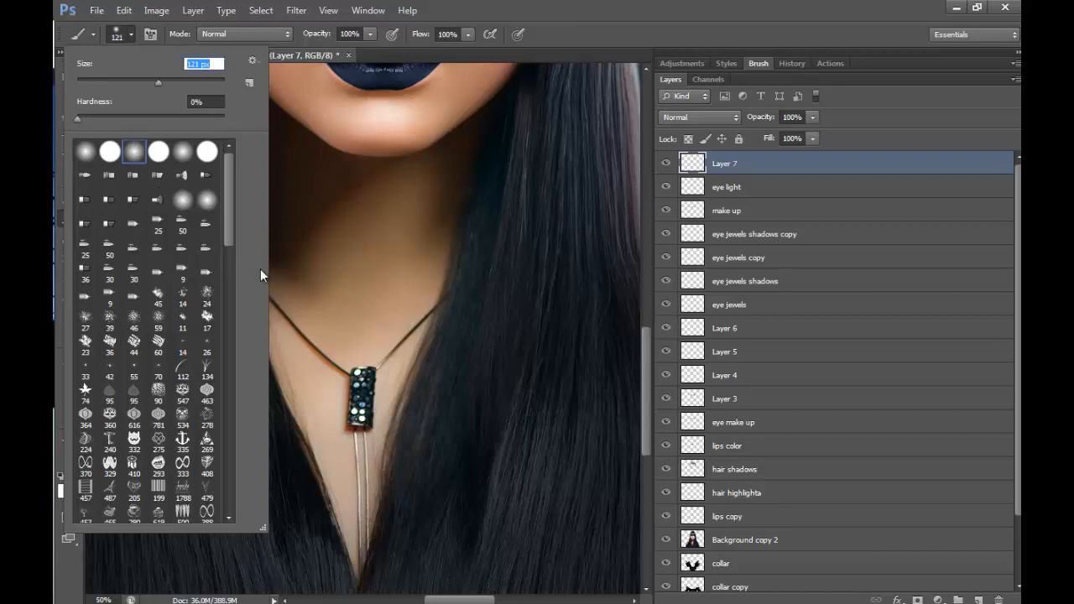
pyautogui.click(649, 335)
pyautogui.click(368, 35)
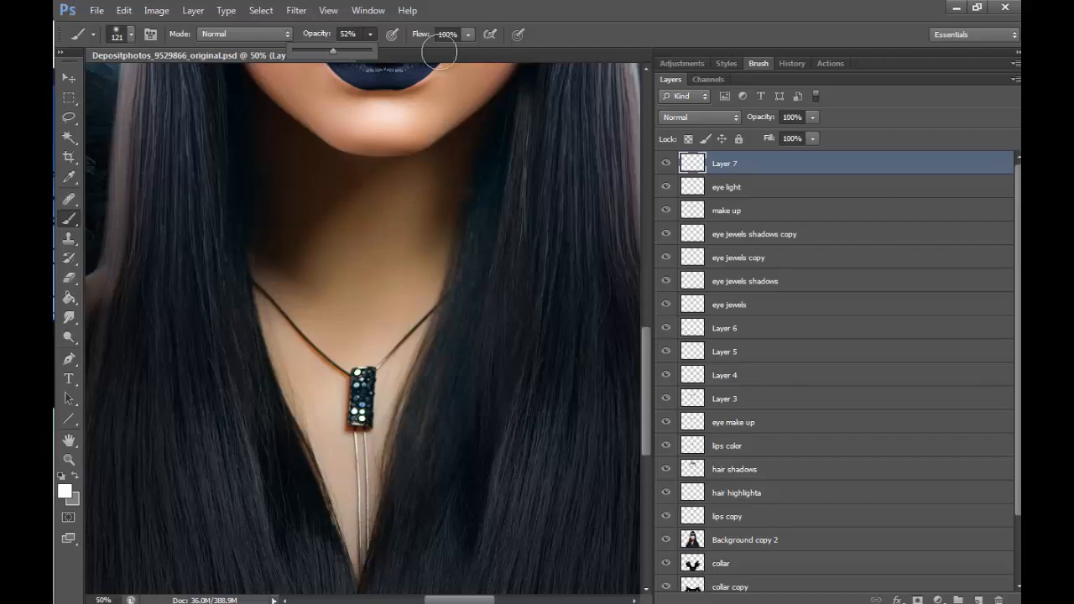
pyautogui.click(491, 37)
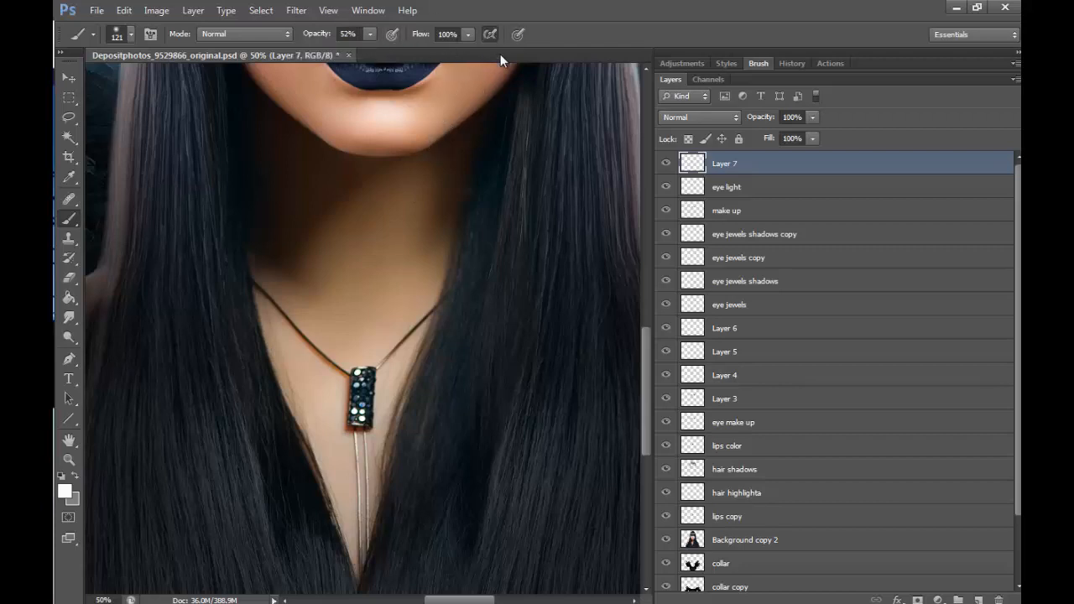
# - Turn off Shape Dynamics for the brush and set the opacity control under Transfer to Pen Pressure
pyautogui.click(770, 63)
pyautogui.click(671, 119)
pyautogui.click(698, 199)
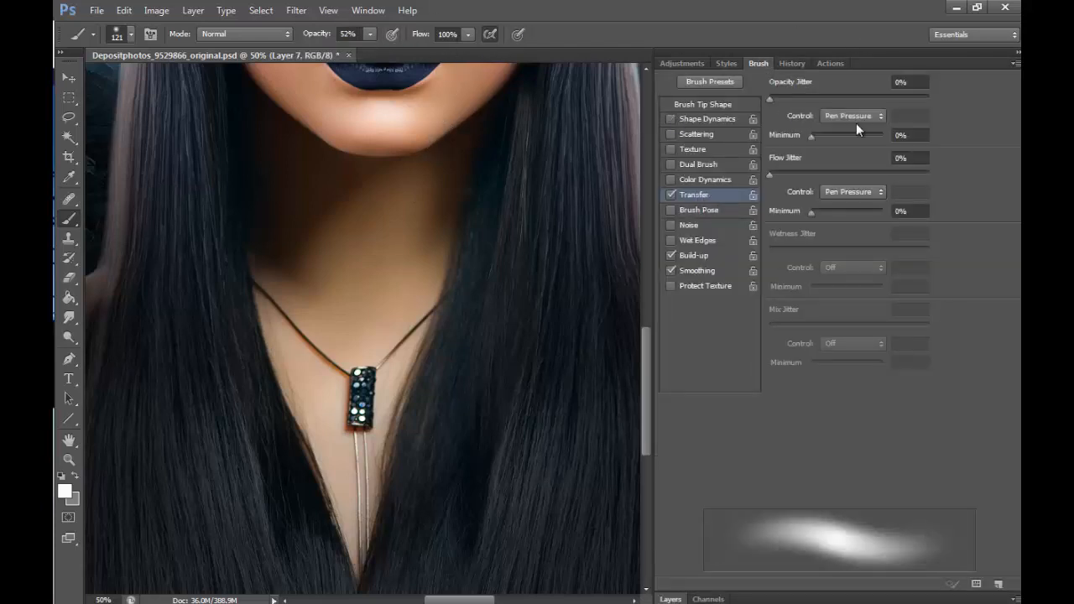
pyautogui.click(855, 119)
pyautogui.click(857, 157)
pyautogui.press('F5')
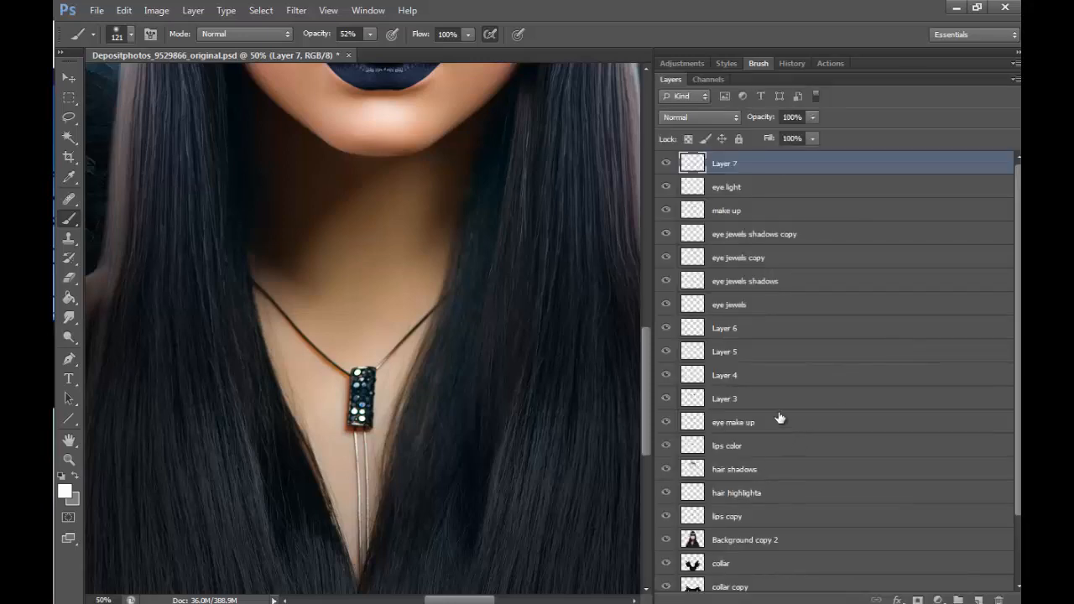
# - Paint over the jewelled pendant and the adjoining cord with sampled skin tones on the new layer
pyautogui.keyDown('alt'); pyautogui.click(360, 344); pyautogui.keyUp('alt')
pyautogui.moveTo(366, 332); pyautogui.dragTo(361, 436)
pyautogui.moveTo(370, 382); pyautogui.dragTo(396, 342)
pyautogui.keyDown('alt'); pyautogui.click(351, 345); pyautogui.keyUp('alt')
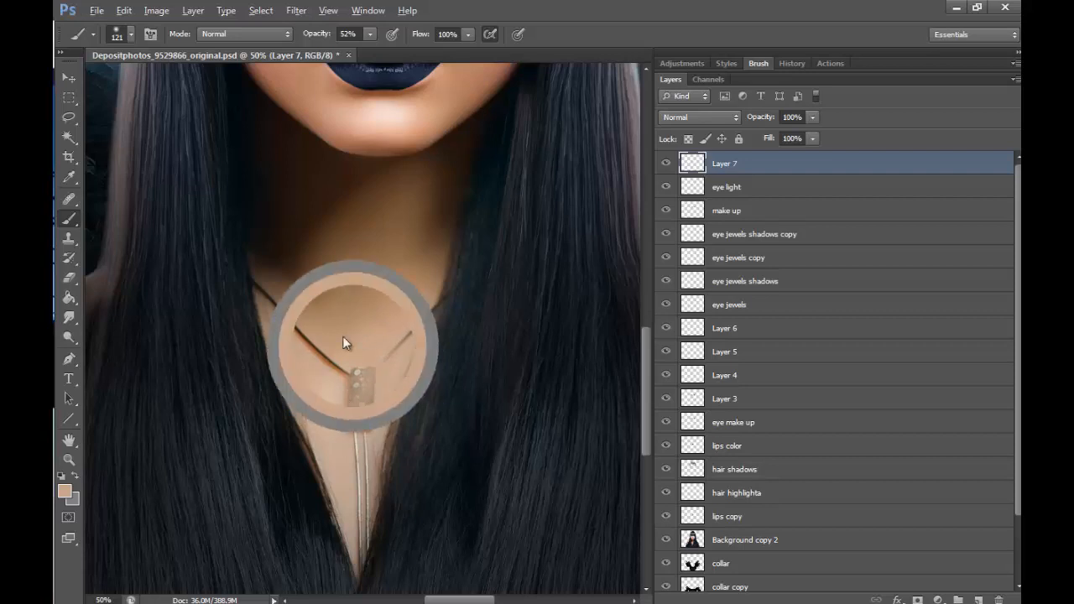
pyautogui.moveTo(340, 377); pyautogui.dragTo(356, 422)
pyautogui.moveTo(306, 328)
pyautogui.mouseDown()
pyautogui.moveTo(357, 360)
pyautogui.moveTo(361, 384)
pyautogui.moveTo(365, 336)
pyautogui.moveTo(355, 439)
pyautogui.mouseUp()
pyautogui.keyDown('alt'); pyautogui.click(355, 340); pyautogui.keyUp('alt')
# - Cover the two thin strings below the pendant area down to the neckline point using smaller brushes and sampled skin colour
pyautogui.press('[')
pyautogui.press('[')
pyautogui.press('[')
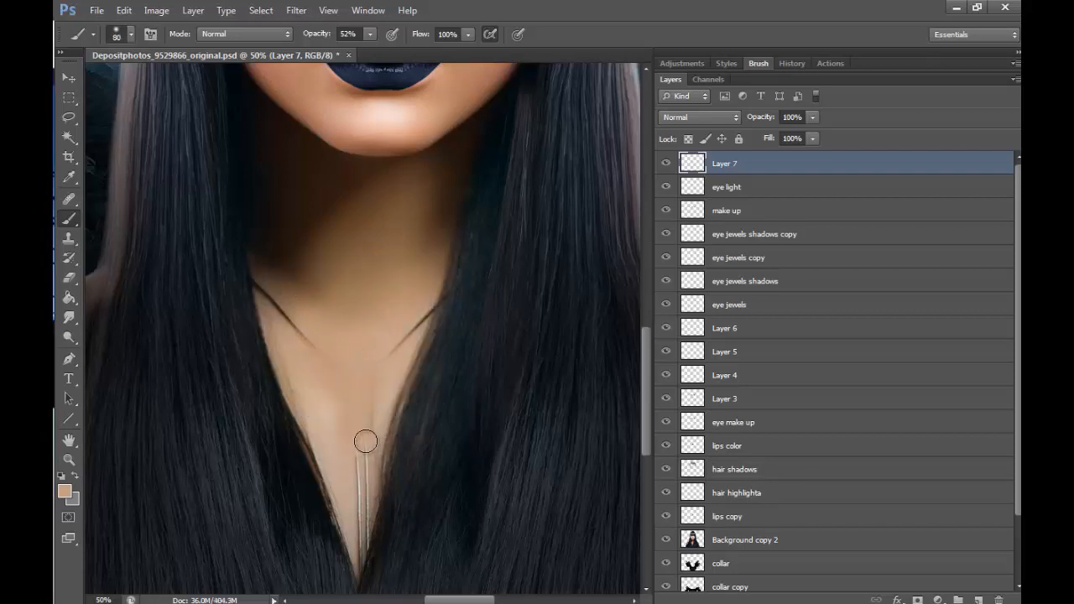
pyautogui.keyDown('alt'); pyautogui.click(339, 460); pyautogui.keyUp('alt')
pyautogui.moveTo(360, 368); pyautogui.dragTo(354, 490)
pyautogui.moveTo(366, 419)
pyautogui.mouseDown()
pyautogui.moveTo(362, 476)
pyautogui.moveTo(381, 384)
pyautogui.moveTo(364, 505)
pyautogui.mouseUp()
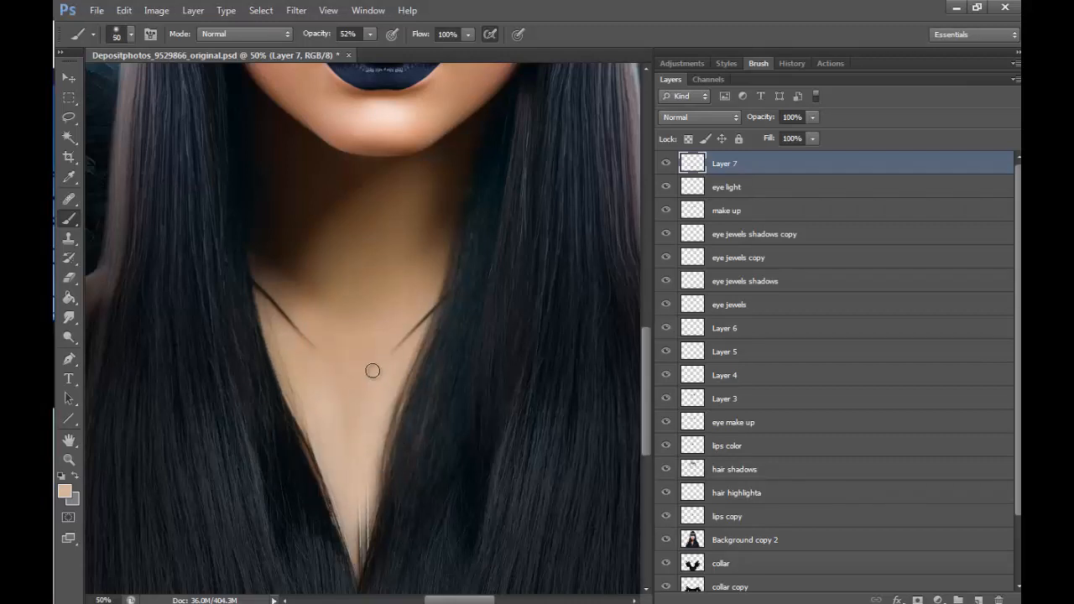
pyautogui.keyDown('alt'); pyautogui.click(366, 454); pyautogui.keyUp('alt')
pyautogui.moveTo(363, 500); pyautogui.dragTo(356, 567)
pyautogui.moveTo(383, 362)
pyautogui.mouseDown()
pyautogui.moveTo(439, 292)
pyautogui.moveTo(387, 353)
pyautogui.mouseUp()
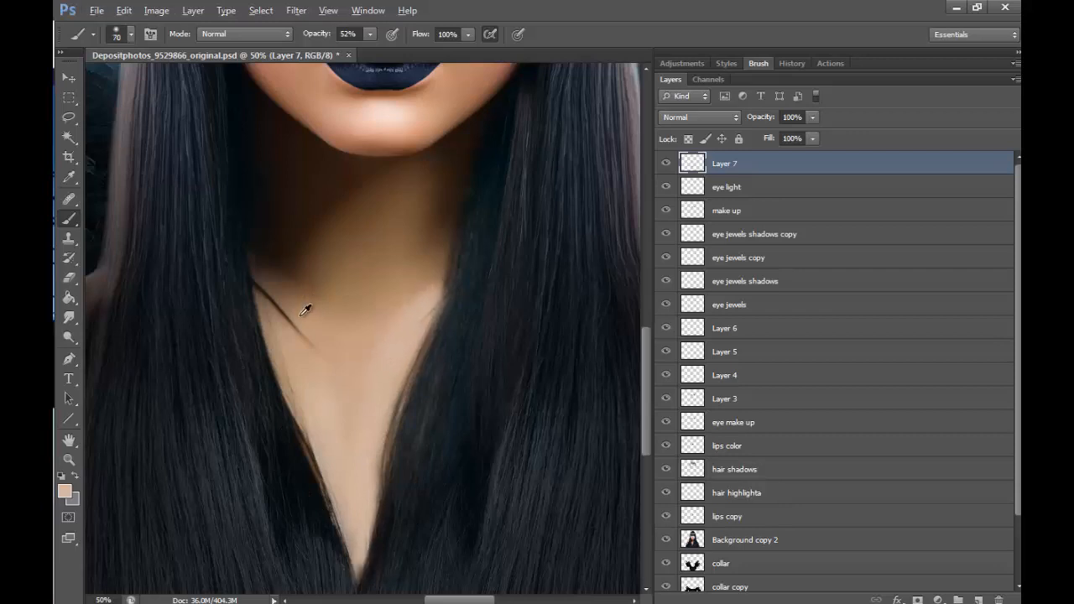
# - Paint out the remaining cord ends beside the hair and smooth the chest skin with larger strokes of sampled skin tones
pyautogui.keyDown('alt'); pyautogui.click(302, 316); pyautogui.keyUp('alt')
pyautogui.moveTo(269, 290); pyautogui.dragTo(321, 362)
pyautogui.press(']')
pyautogui.press(']')
pyautogui.press(']')
pyautogui.press(']')
pyautogui.press(']')
pyautogui.keyDown('alt'); pyautogui.click(359, 367); pyautogui.keyUp('alt')
pyautogui.moveTo(289, 307); pyautogui.dragTo(349, 430)
pyautogui.keyDown('alt'); pyautogui.click(325, 262); pyautogui.keyUp('alt')
pyautogui.moveTo(328, 323)
pyautogui.mouseDown()
pyautogui.moveTo(384, 333)
pyautogui.moveTo(372, 391)
pyautogui.moveTo(423, 287)
pyautogui.moveTo(381, 520)
pyautogui.mouseUp()
pyautogui.press('[')
pyautogui.press('[')
pyautogui.press('[')
pyautogui.press('[')
pyautogui.press('[')
pyautogui.press('[')
pyautogui.press('[')
pyautogui.press('[')
pyautogui.press('[')
pyautogui.press('[')
pyautogui.press('[')
pyautogui.press('[')
pyautogui.press('[')
pyautogui.press('[')
pyautogui.press('[')
pyautogui.keyDown('alt'); pyautogui.click(452, 309); pyautogui.keyUp('alt')
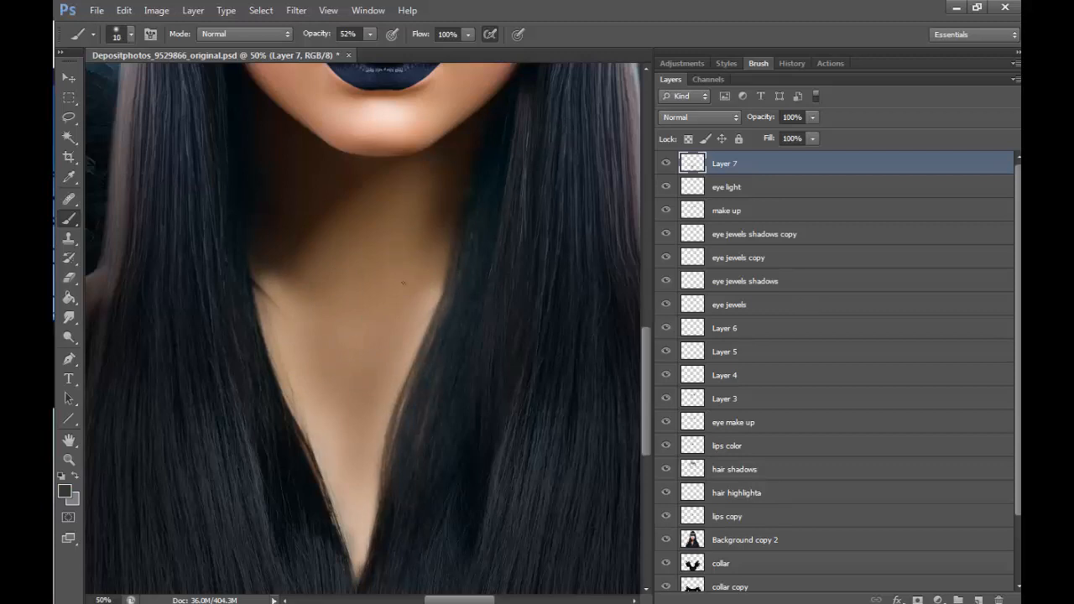
# - Redraw the dark hair edges along both sides of the neckline with a 10 px brush in sampled hair colour
pyautogui.keyDown('alt'); pyautogui.click(249, 256); pyautogui.keyUp('alt')
pyautogui.moveTo(255, 287); pyautogui.dragTo(348, 541)
pyautogui.moveTo(377, 496)
pyautogui.mouseDown()
pyautogui.moveTo(419, 358)
pyautogui.moveTo(391, 467)
pyautogui.mouseUp()
pyautogui.moveTo(440, 297)
pyautogui.mouseDown()
pyautogui.moveTo(385, 463)
pyautogui.moveTo(310, 447)
pyautogui.moveTo(449, 289)
pyautogui.moveTo(390, 448)
pyautogui.mouseUp()
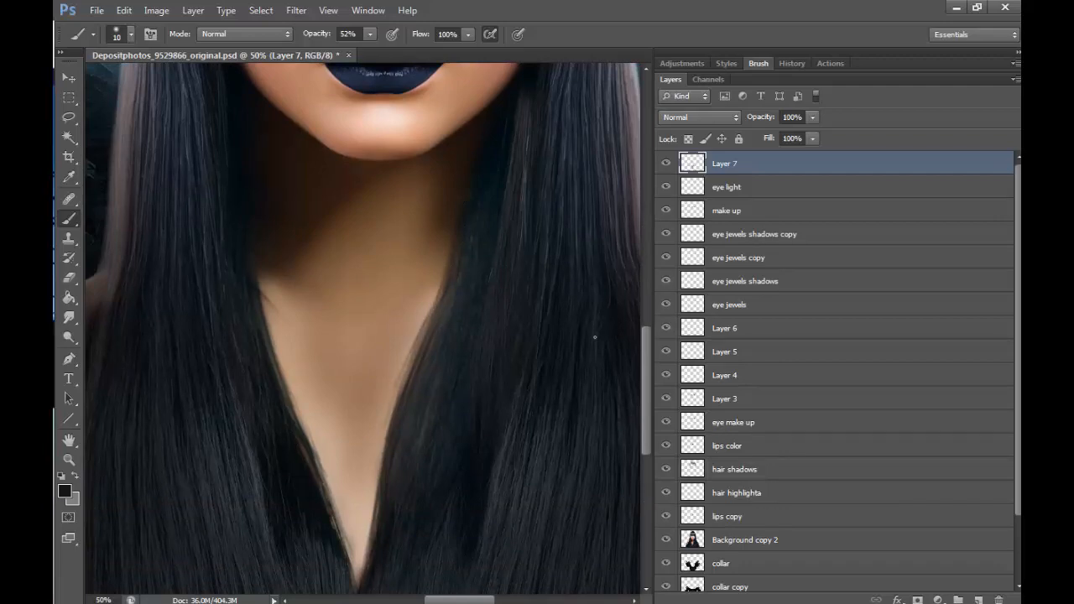
# - Blend the chest skin with a sampled tone and a brush up to 150 px, and compare with the retouch layer hidden and shown
pyautogui.click(73, 462)
pyautogui.click(433, 216)
pyautogui.click(433, 216)
pyautogui.click(132, 35)
pyautogui.click(484, 223)
pyautogui.click(484, 223)
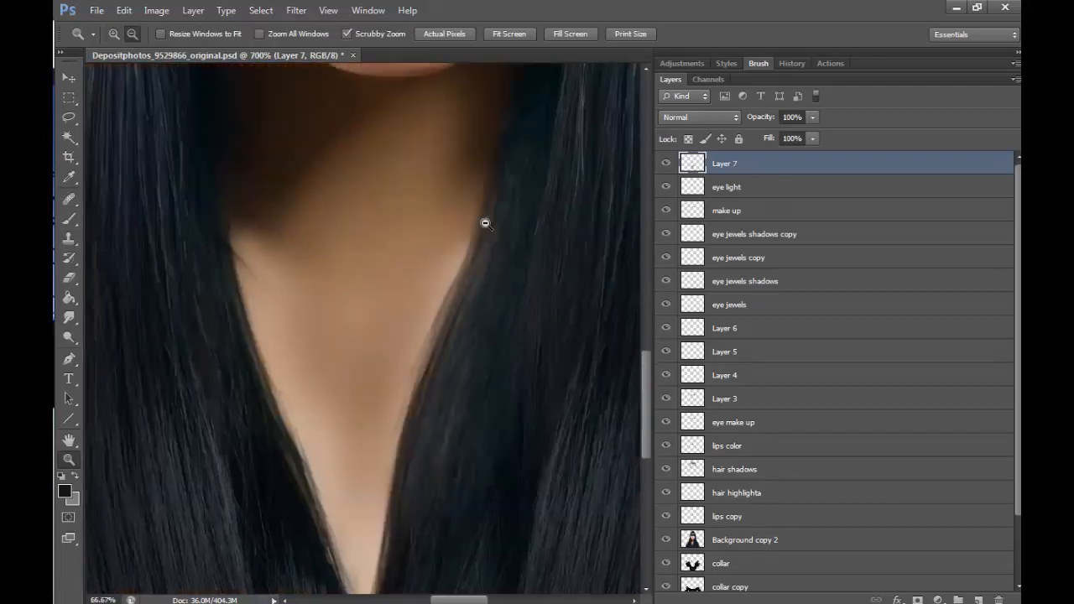
pyautogui.click(496, 262)
pyautogui.click(497, 263)
pyautogui.click(114, 34)
pyautogui.click(383, 475)
pyautogui.click(383, 474)
pyautogui.click(384, 475)
pyautogui.click(69, 219)
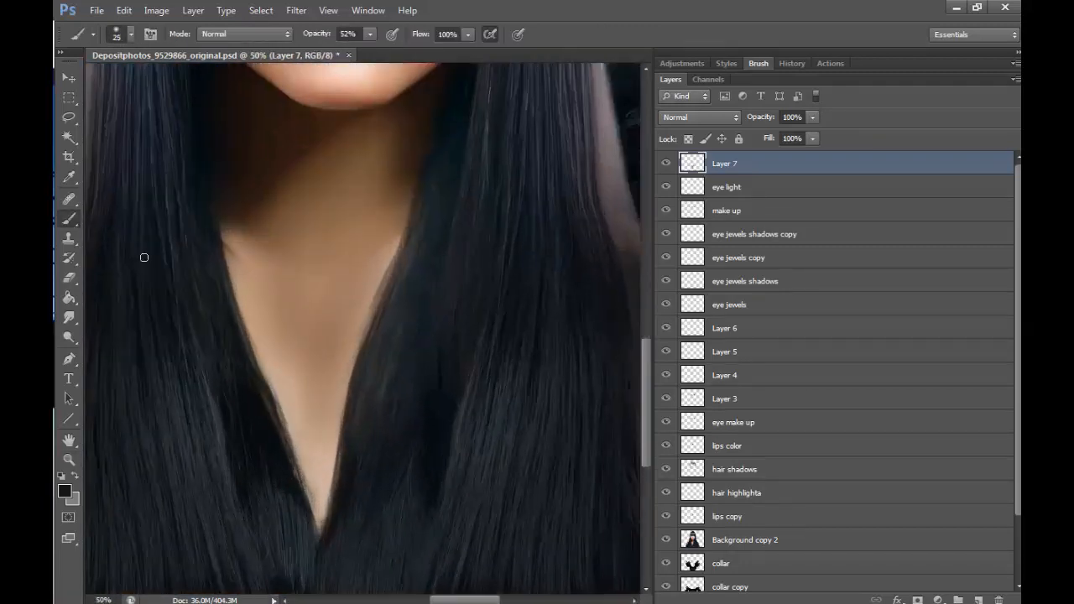
pyautogui.keyDown('alt'); pyautogui.click(289, 382); pyautogui.keyUp('alt')
pyautogui.press(']')
pyautogui.press(']')
pyautogui.press(']')
pyautogui.press(']')
pyautogui.press(']')
pyautogui.press(']')
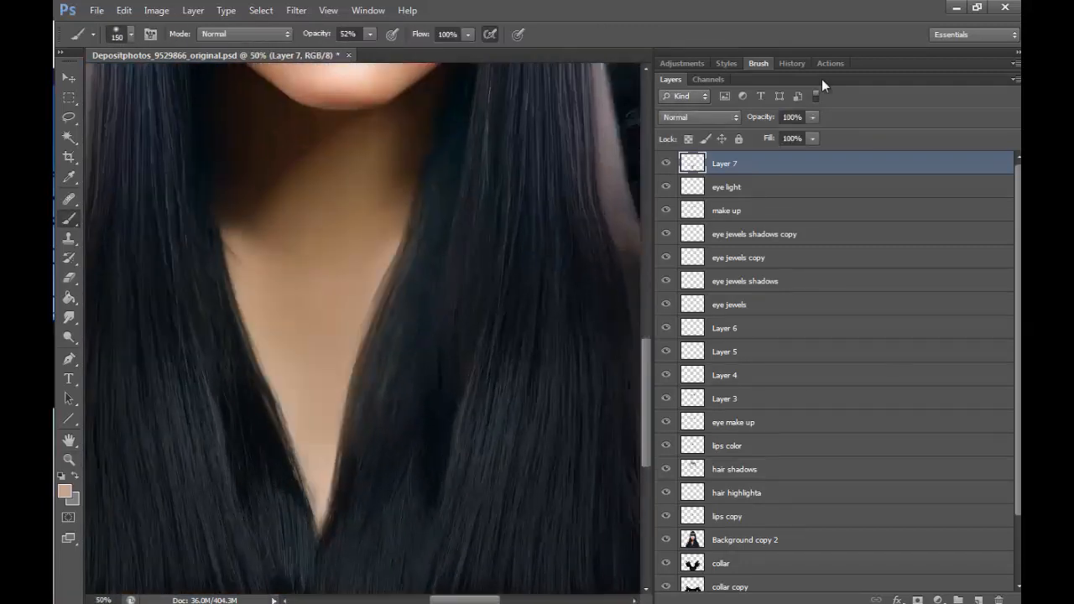
pyautogui.press('z')
pyautogui.keyDown('alt'); pyautogui.click(421, 233); pyautogui.keyUp('alt')
pyautogui.keyDown('alt'); pyautogui.click(422, 233); pyautogui.keyUp('alt')
pyautogui.keyDown('alt'); pyautogui.click(422, 232); pyautogui.keyUp('alt')
pyautogui.keyDown('alt'); pyautogui.click(422, 232); pyautogui.keyUp('alt')
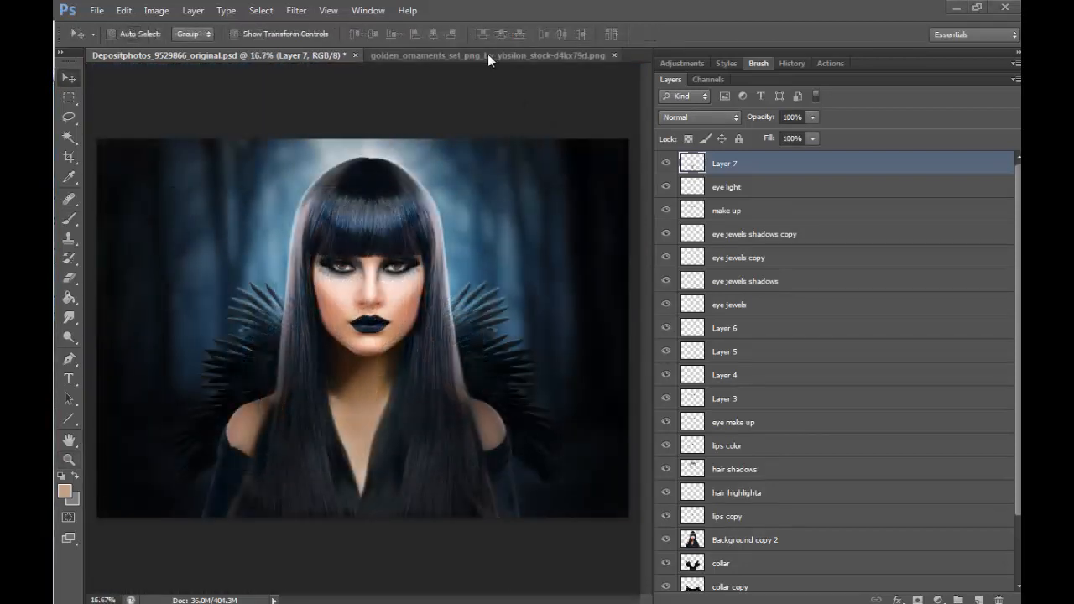
# - Bring the selected golden scroll from the ornaments file into the portrait and place it over the left side of the hair
pyautogui.click(487, 54)
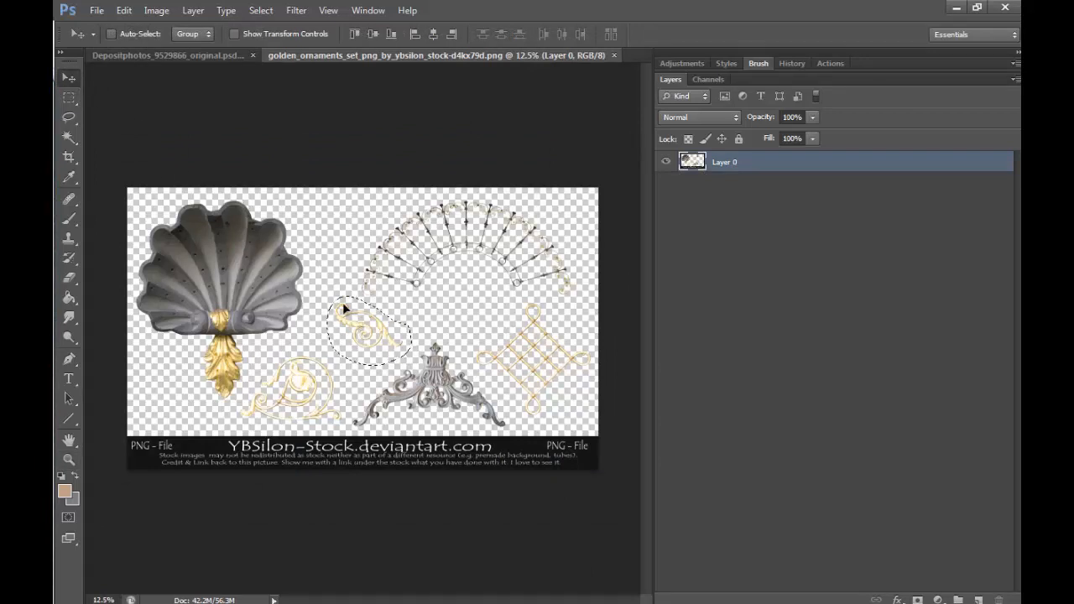
pyautogui.moveTo(344, 310); pyautogui.dragTo(478, 298)
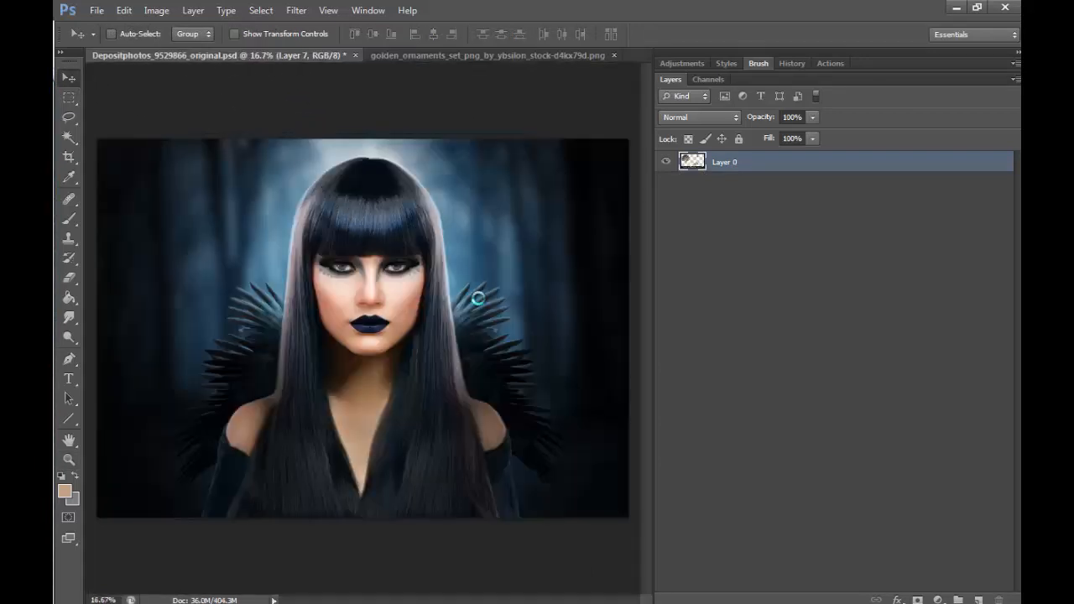
pyautogui.moveTo(390, 238); pyautogui.dragTo(333, 219)
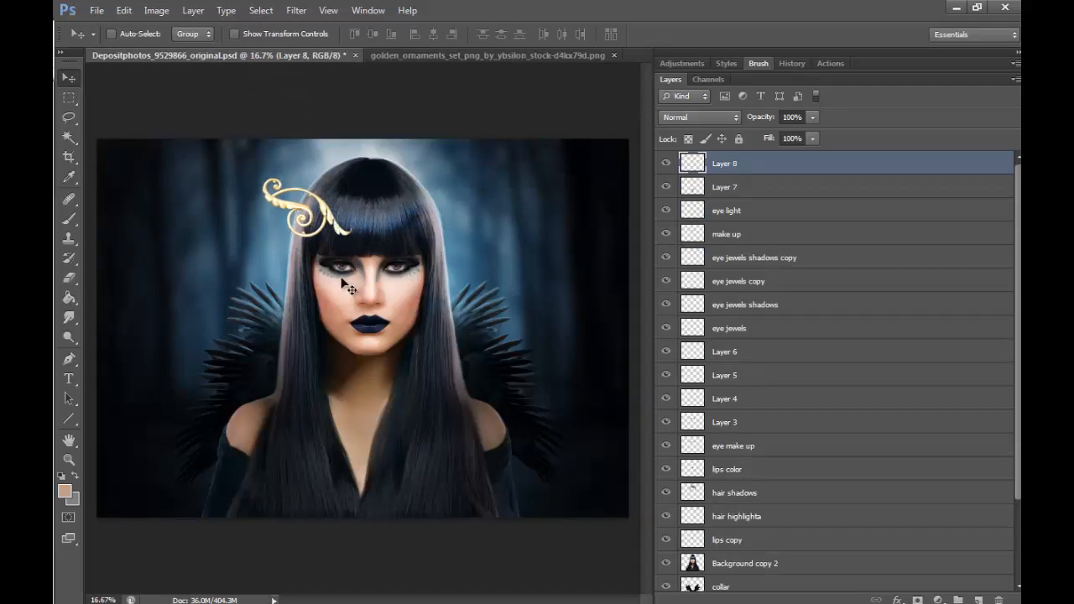
# - Duplicate the scroll ornament, flip the copy horizontally and place it symmetrically on the opposite side of the fringe
pyautogui.hotkey('ctrl', 'j')
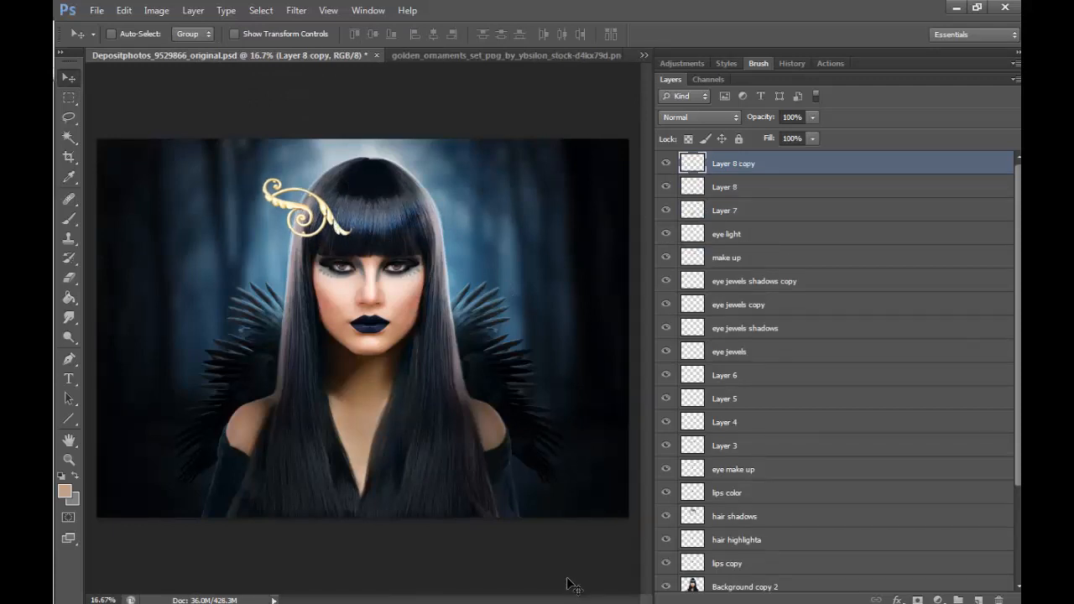
pyautogui.click(123, 10)
pyautogui.moveTo(316, 309)
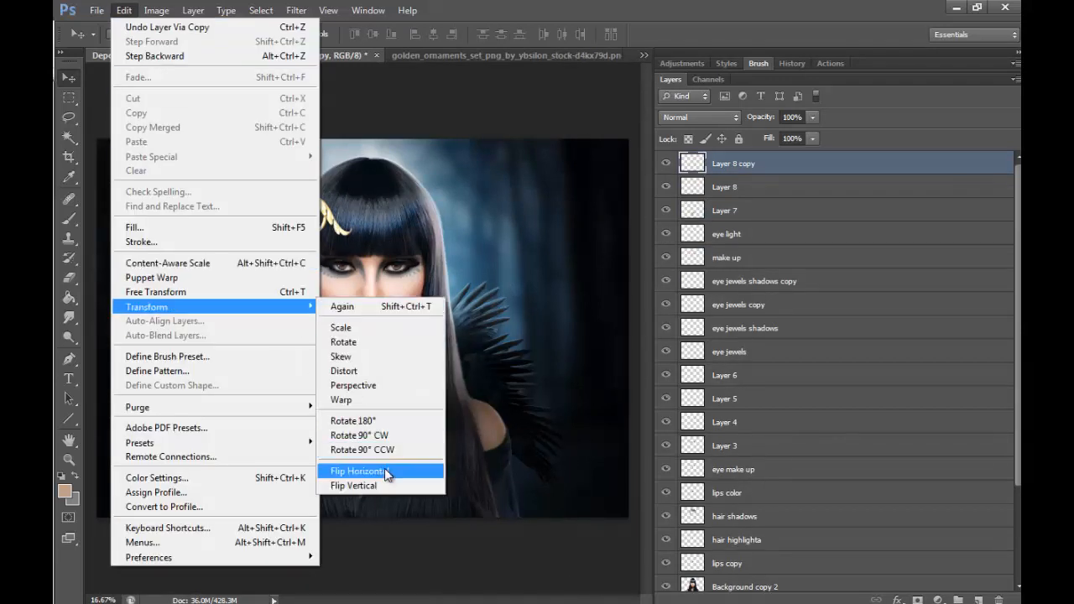
pyautogui.click(385, 471)
pyautogui.moveTo(379, 194); pyautogui.dragTo(505, 194)
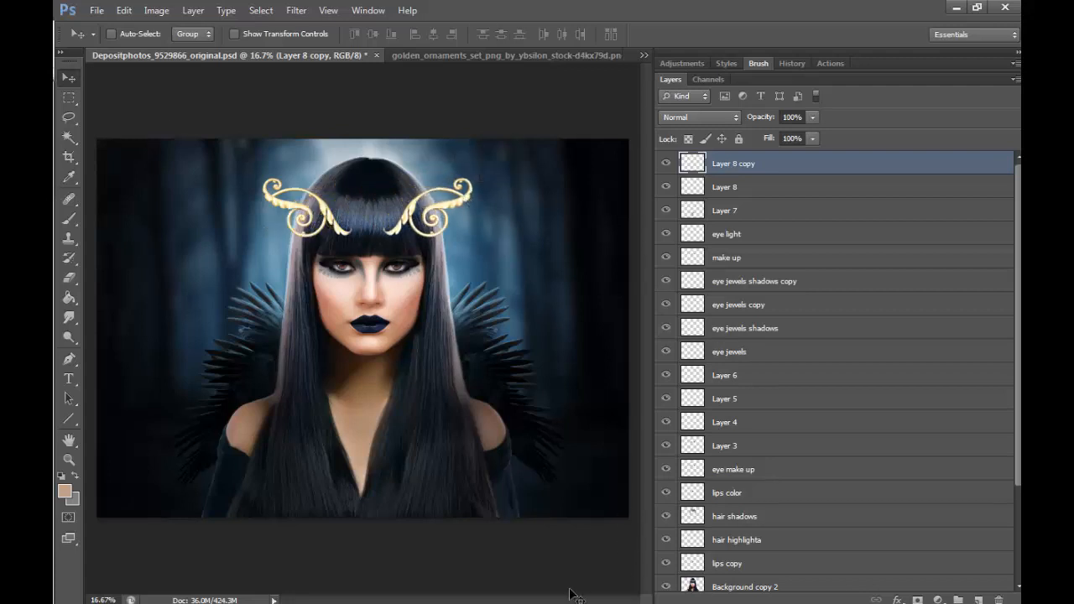
pyautogui.moveTo(418, 226); pyautogui.dragTo(421, 225)
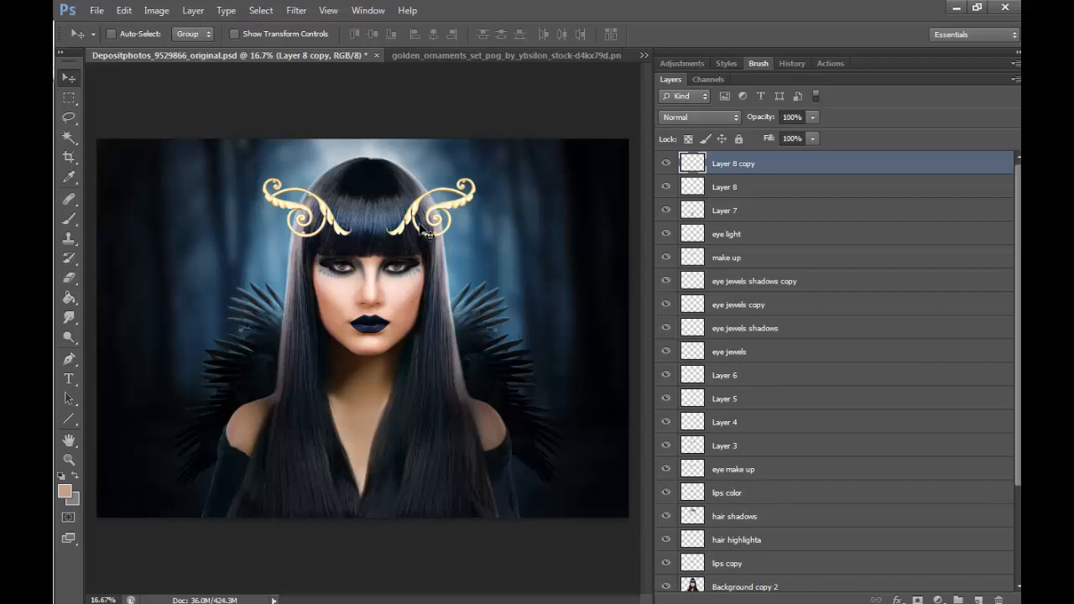
# - Desaturate both scroll ornament layers, Layer 8 copy and Layer 8
pyautogui.click(156, 10)
pyautogui.moveTo(298, 48)
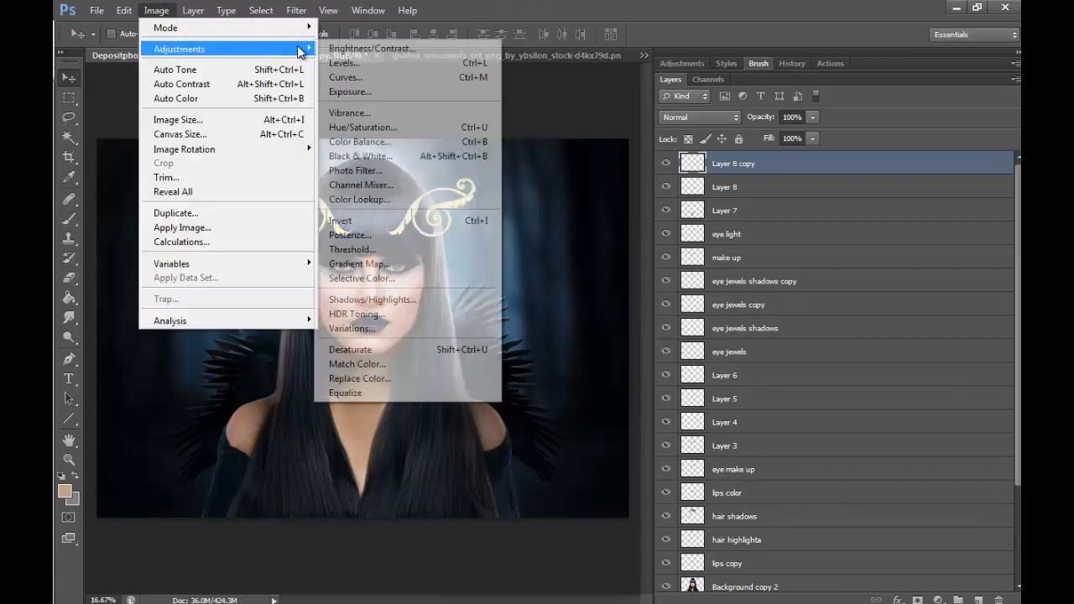
pyautogui.click(368, 349)
pyautogui.click(731, 190)
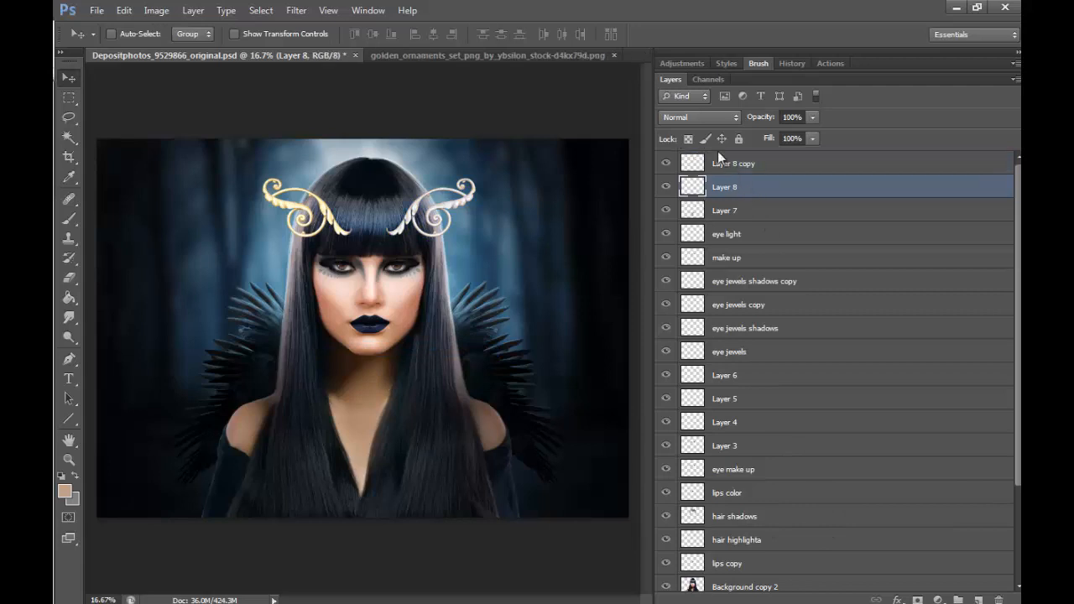
pyautogui.click(156, 10)
pyautogui.moveTo(179, 49)
pyautogui.click(359, 350)
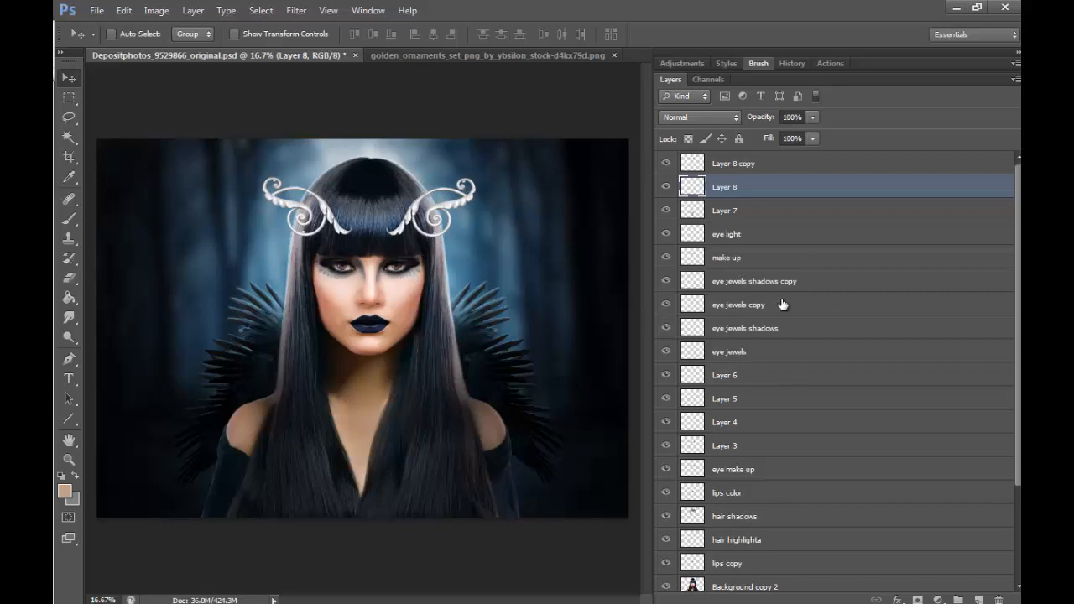
# - Scale both ornament layers together to 77.95% and nudge them left to centre them on the forehead
pyautogui.keyDown('shift'); pyautogui.click(750, 165); pyautogui.keyUp('shift')
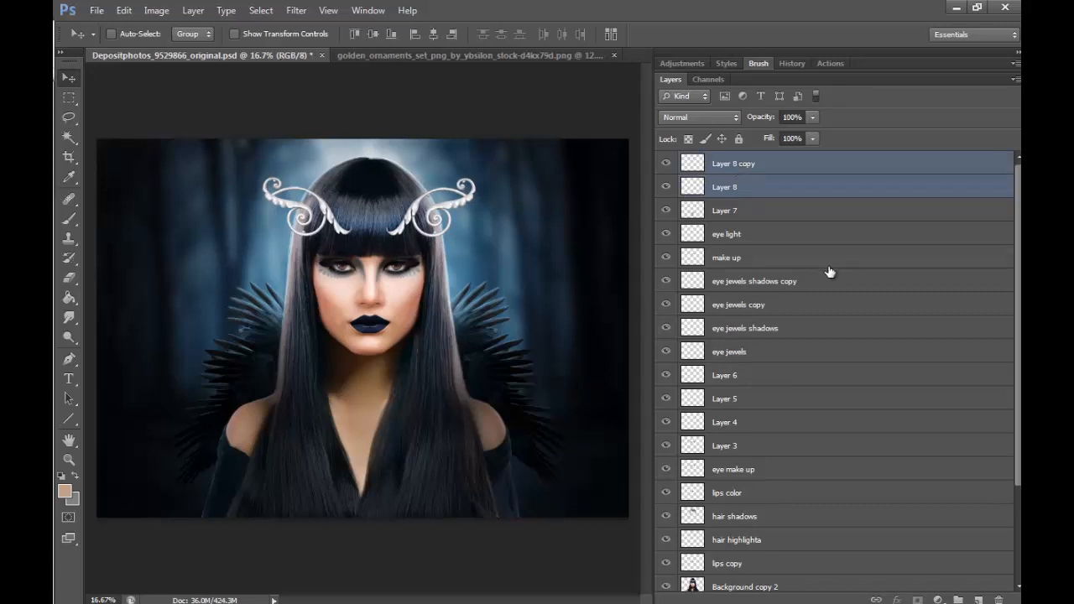
pyautogui.hotkey('ctrl', 't')
pyautogui.moveTo(478, 178); pyautogui.dragTo(425, 240)
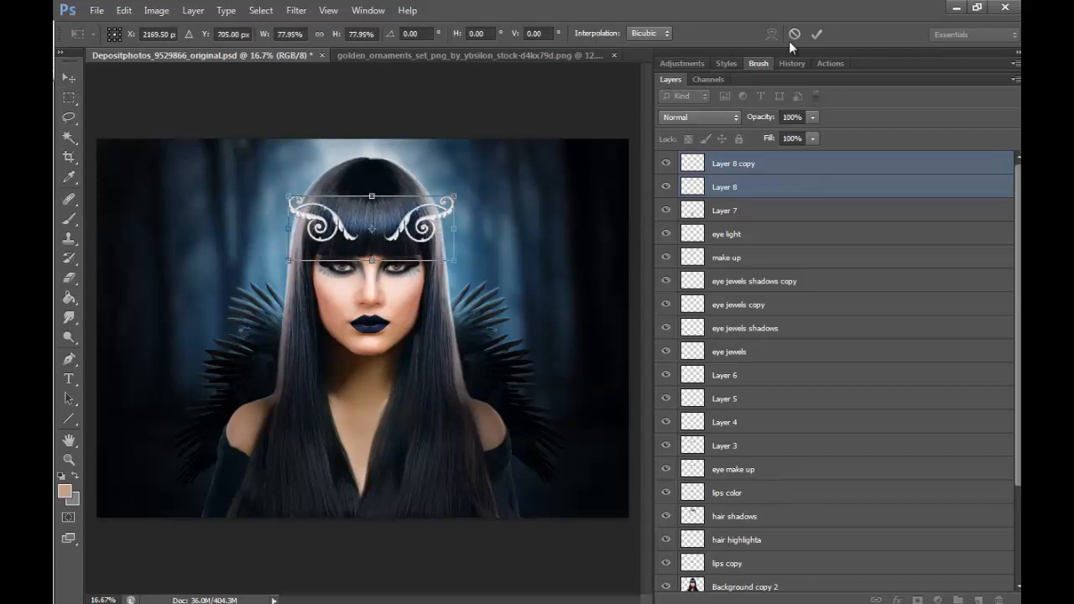
pyautogui.press('Return')
pyautogui.hotkey('shift', 'Left')
pyautogui.hotkey('shift', 'Left')
pyautogui.hotkey('shift', 'Left')
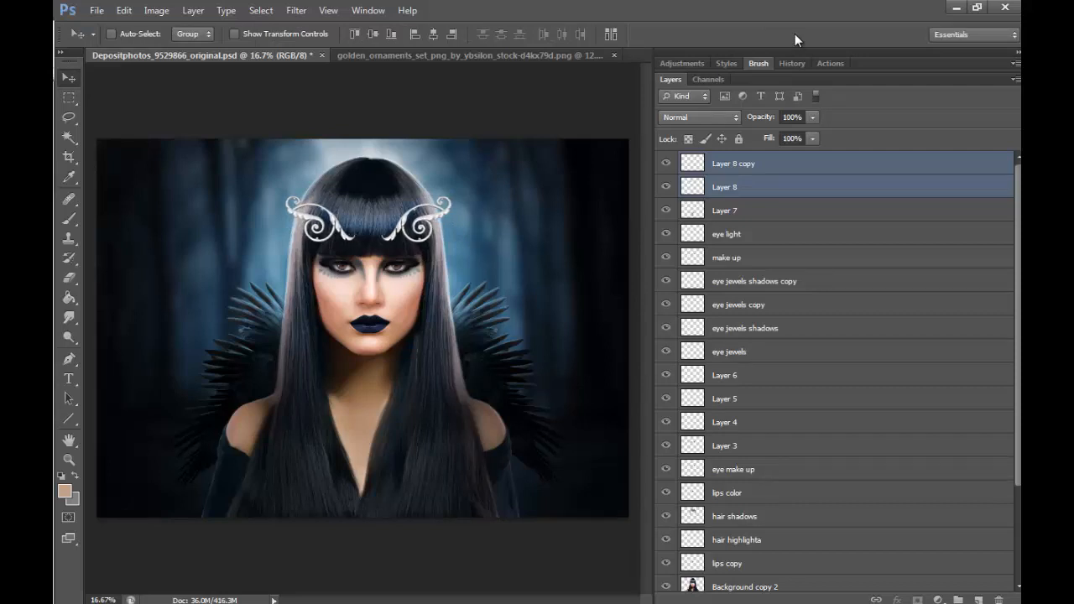
# - Make Layer 8 active, lasso the inner parts of both scrolls and feather the selection by 50 pixels
pyautogui.click(738, 187)
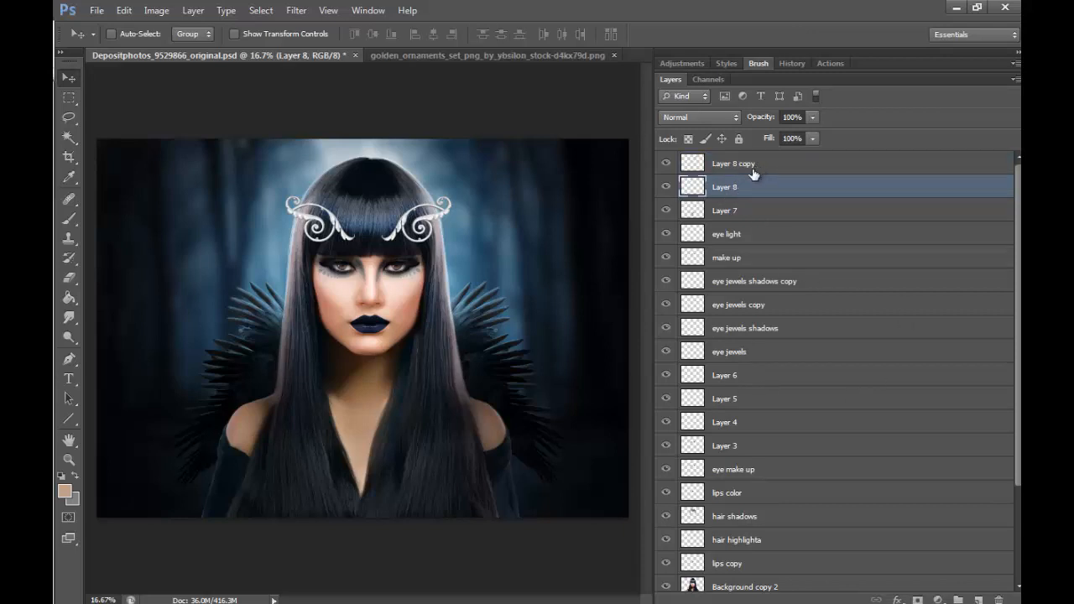
pyautogui.click(69, 117)
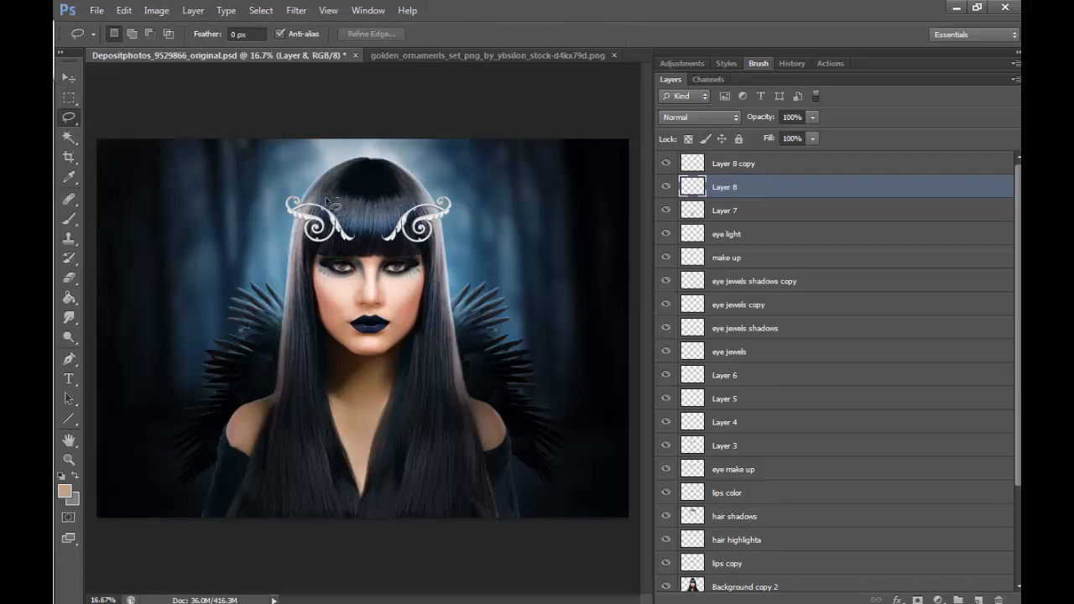
pyautogui.moveTo(327, 202)
pyautogui.mouseDown()
pyautogui.moveTo(354, 250)
pyautogui.moveTo(342, 205)
pyautogui.moveTo(427, 246)
pyautogui.moveTo(394, 205)
pyautogui.mouseUp()
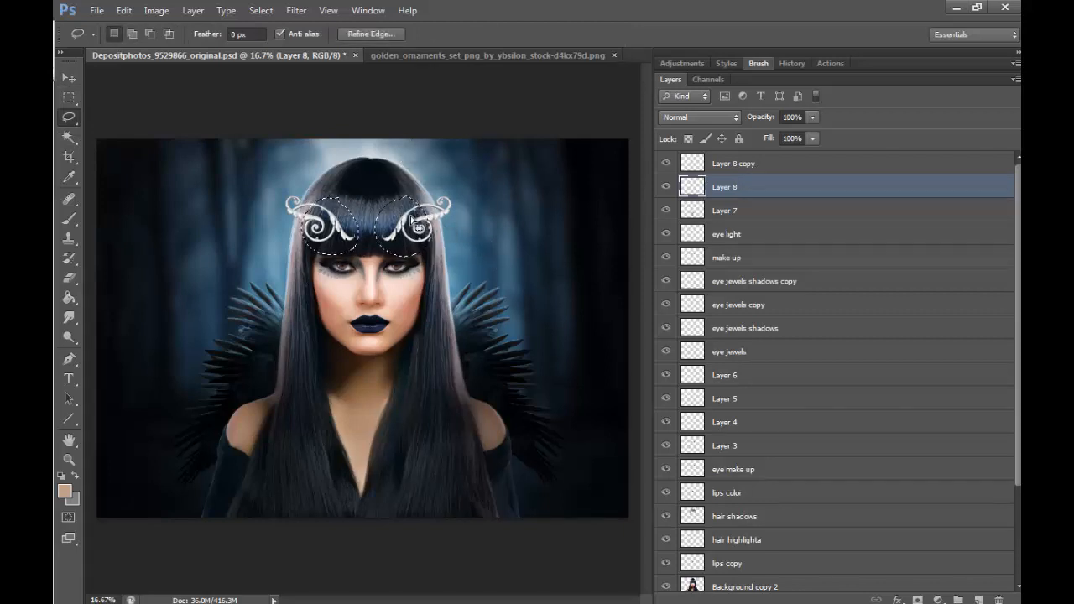
pyautogui.rightClick(403, 223)
pyautogui.click(447, 270)
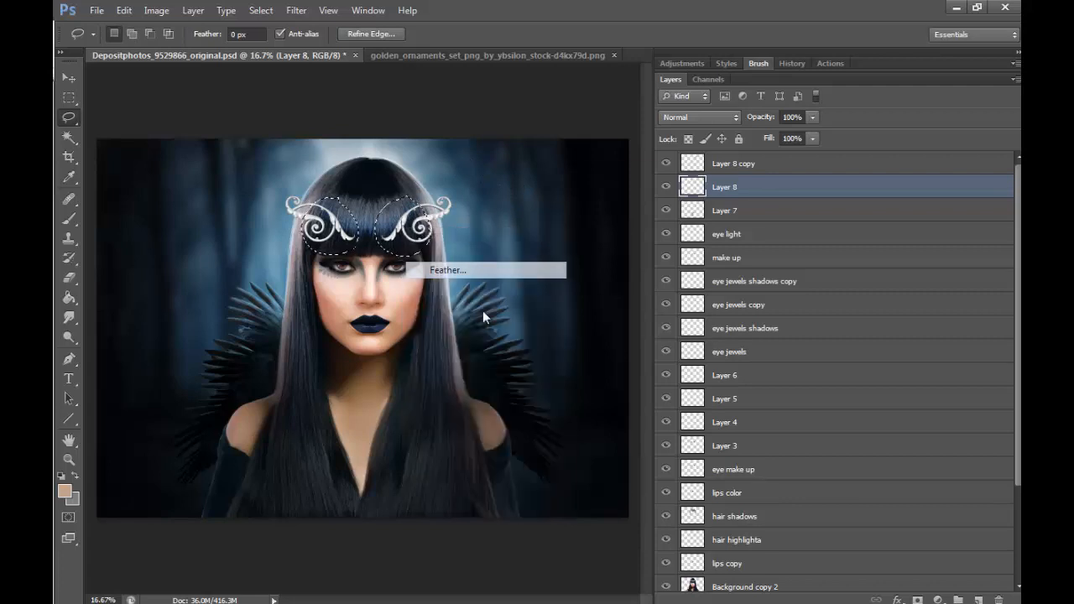
pyautogui.write('50')
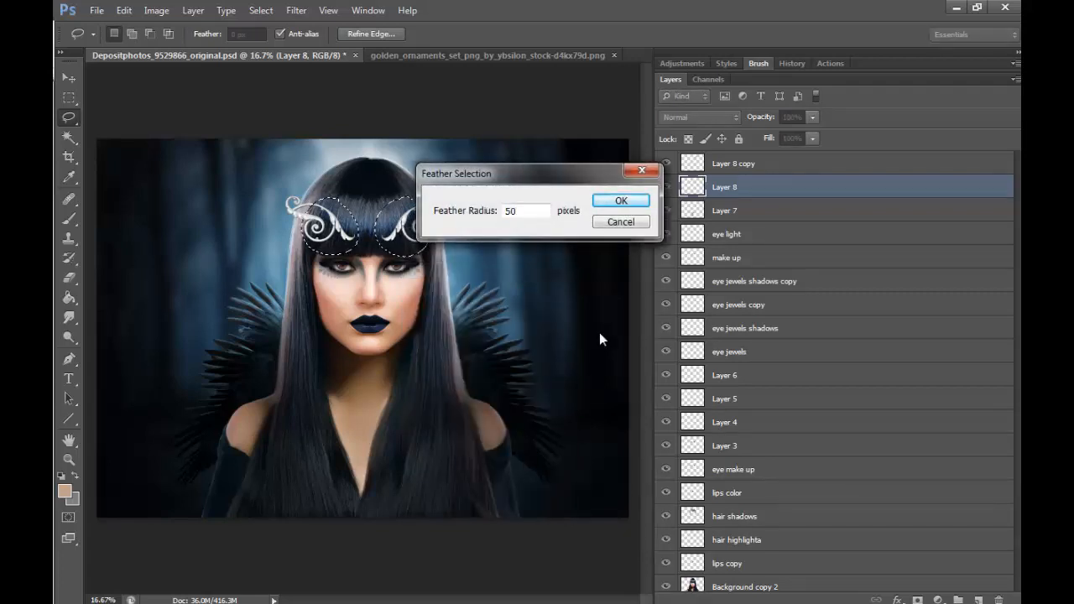
pyautogui.press('Return')
# - Darken the selected inner part of the left scroll on Layer 8 to brightness -130
pyautogui.click(158, 11)
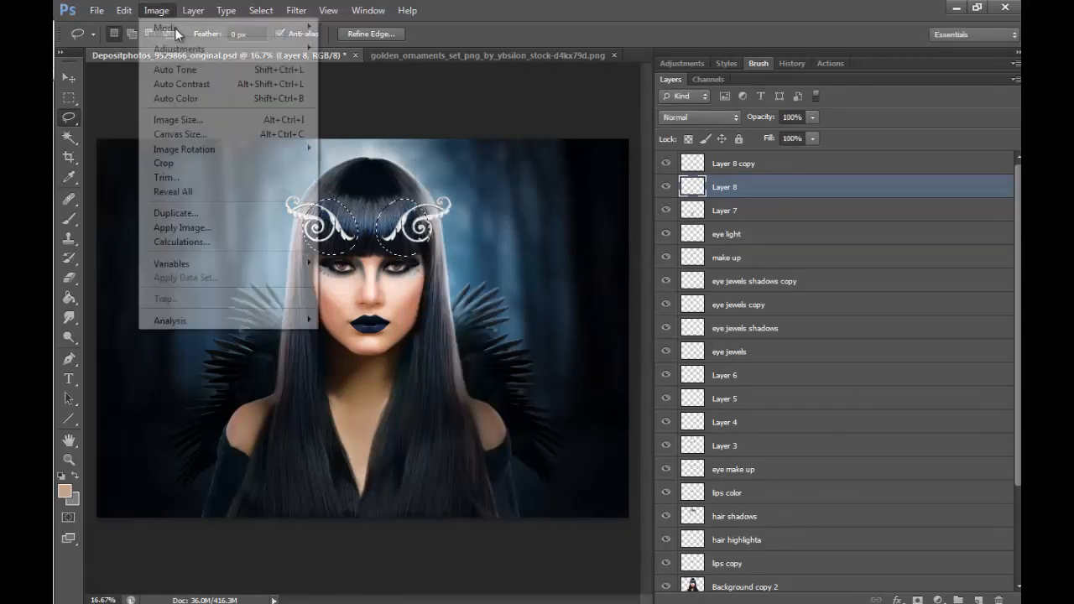
pyautogui.moveTo(180, 49)
pyautogui.click(352, 36)
pyautogui.moveTo(699, 203); pyautogui.dragTo(635, 206)
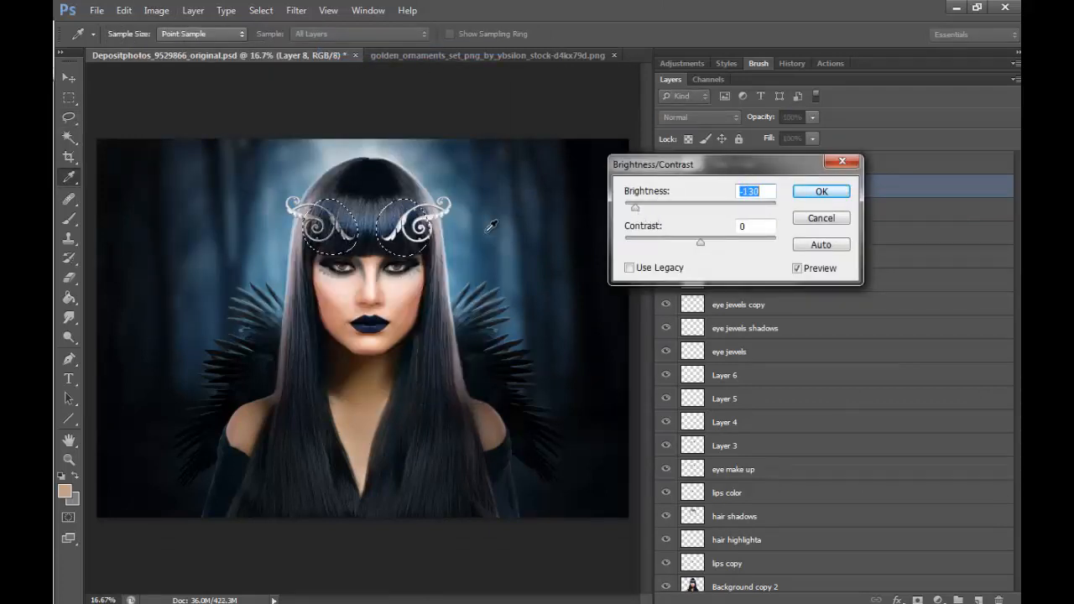
pyautogui.click(821, 191)
# - Set the selected inner part of Layer 8 copy to brightness -133 and contrast 35, and deselect
pyautogui.hotkey('ctrl', 'j')
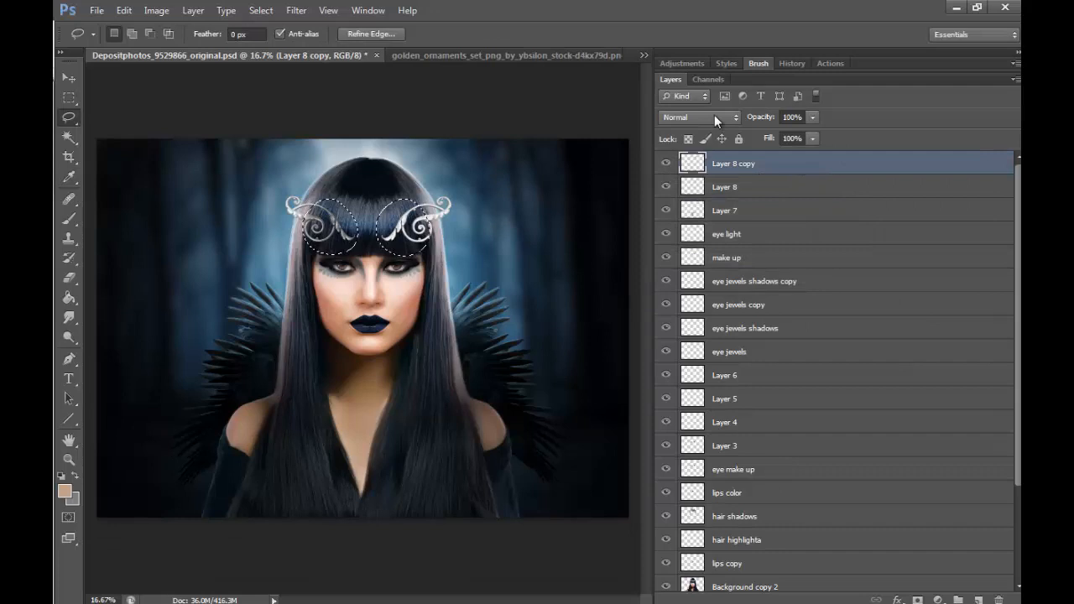
pyautogui.click(159, 10)
pyautogui.moveTo(180, 49)
pyautogui.click(386, 49)
pyautogui.moveTo(700, 208); pyautogui.dragTo(634, 213)
pyautogui.moveTo(700, 243); pyautogui.dragTo(726, 245)
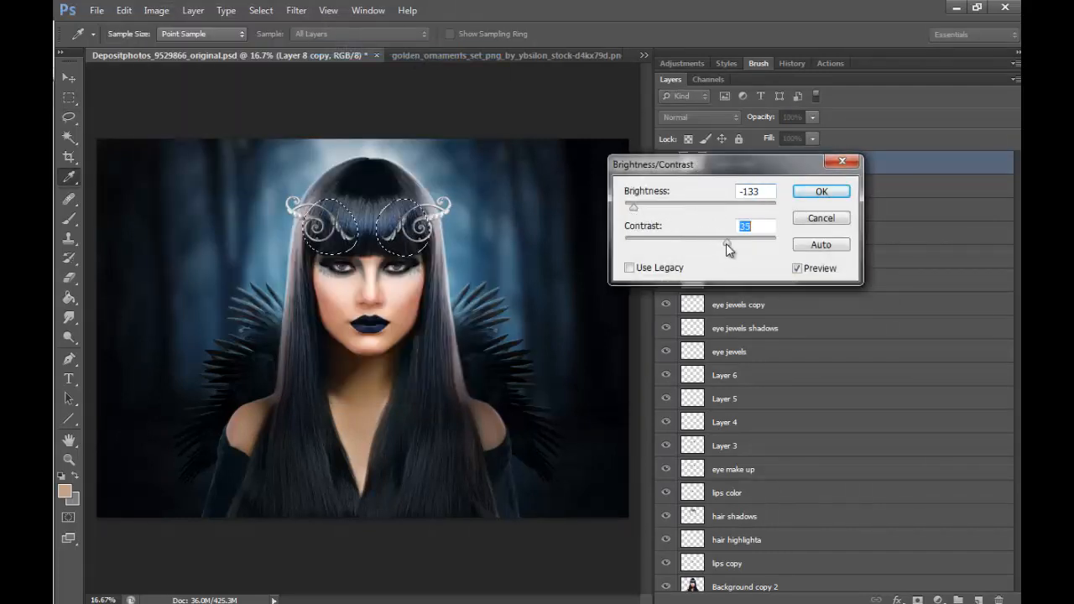
pyautogui.click(821, 191)
pyautogui.press('l')
pyautogui.hotkey('ctrl', 'd')
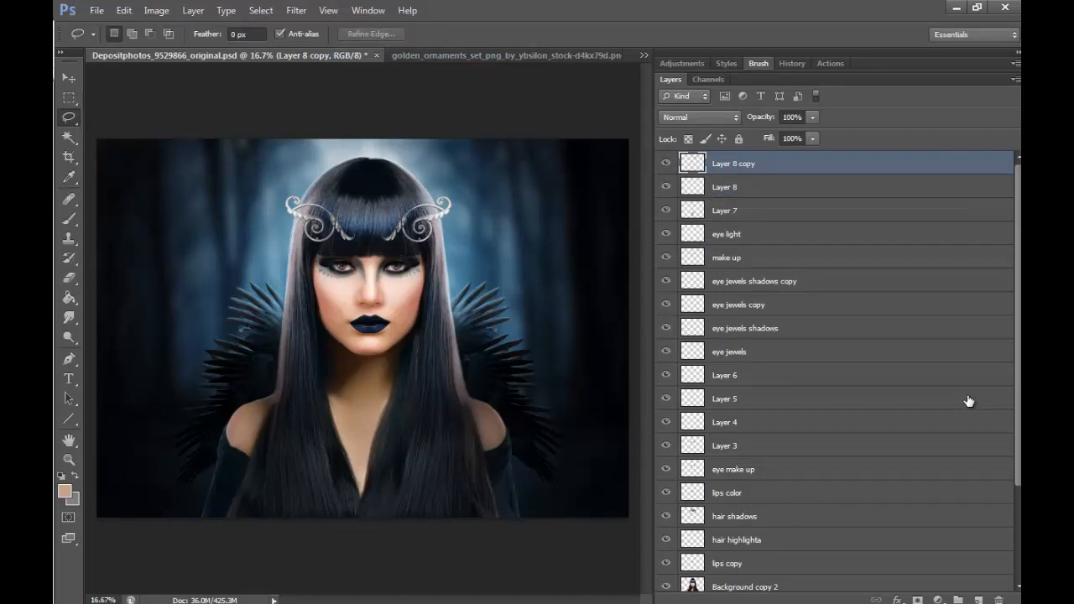
# - Examine the two silver scroll ornaments on the hair at close range and against the whole portrait
pyautogui.click(69, 459)
pyautogui.click(359, 212)
pyautogui.click(359, 212)
pyautogui.click(303, 175)
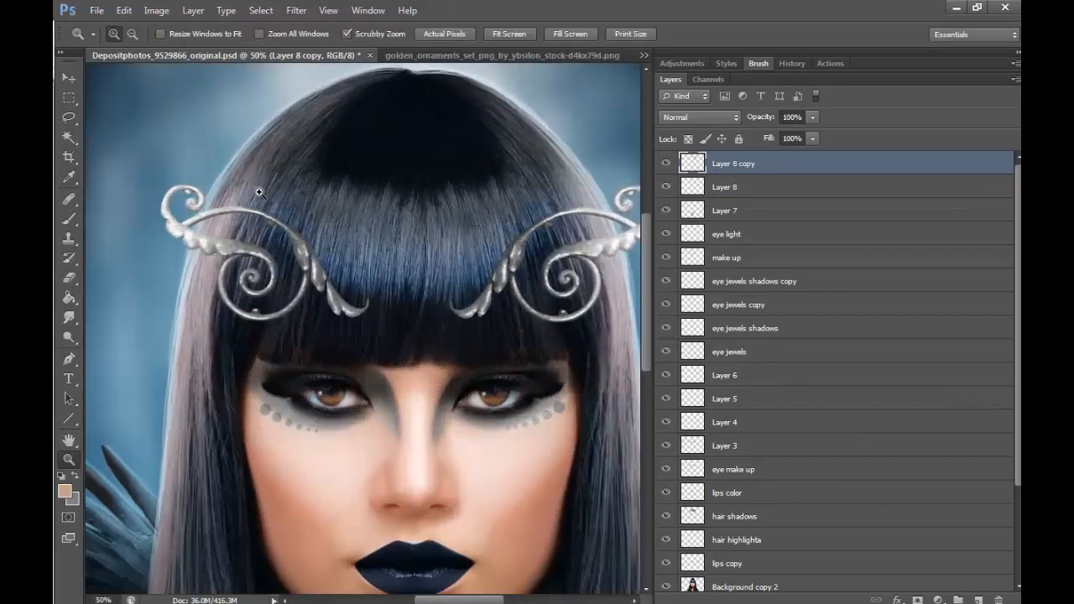
pyautogui.click(263, 193)
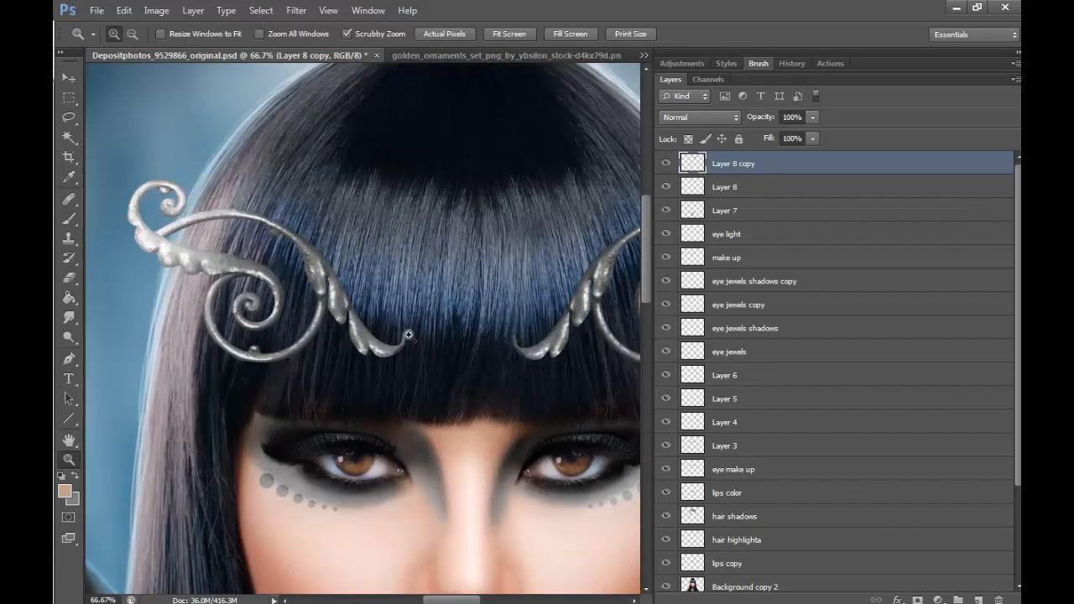
pyautogui.click(138, 40)
pyautogui.click(461, 244)
pyautogui.click(462, 244)
pyautogui.click(462, 244)
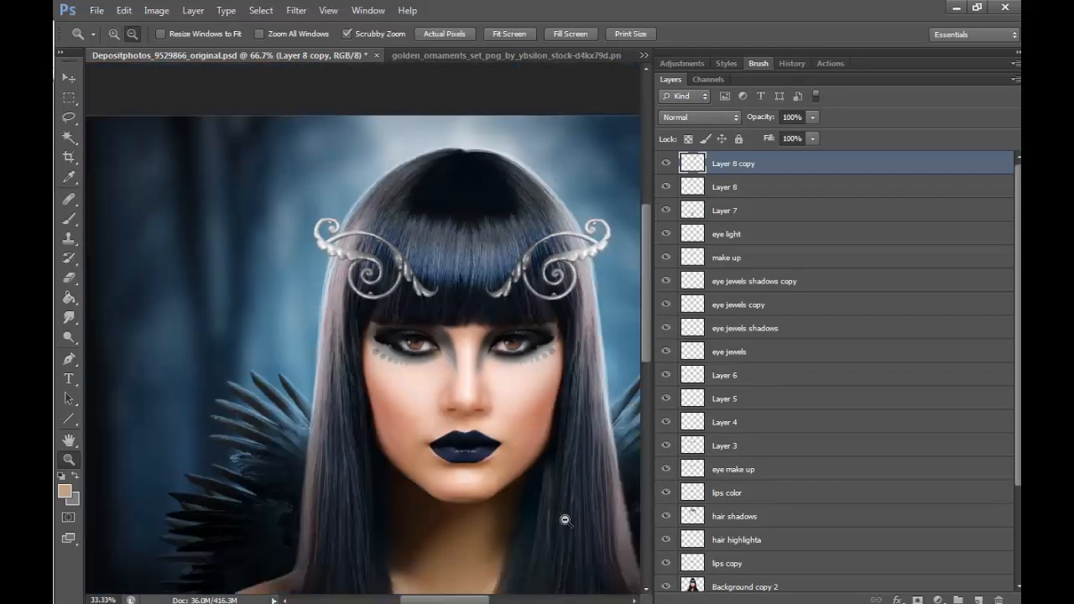
pyautogui.moveTo(479, 600); pyautogui.dragTo(490, 600)
# - Rename Layer 8 as "left jwl" and Layer 8 copy as "right jwl"
pyautogui.click(721, 234)
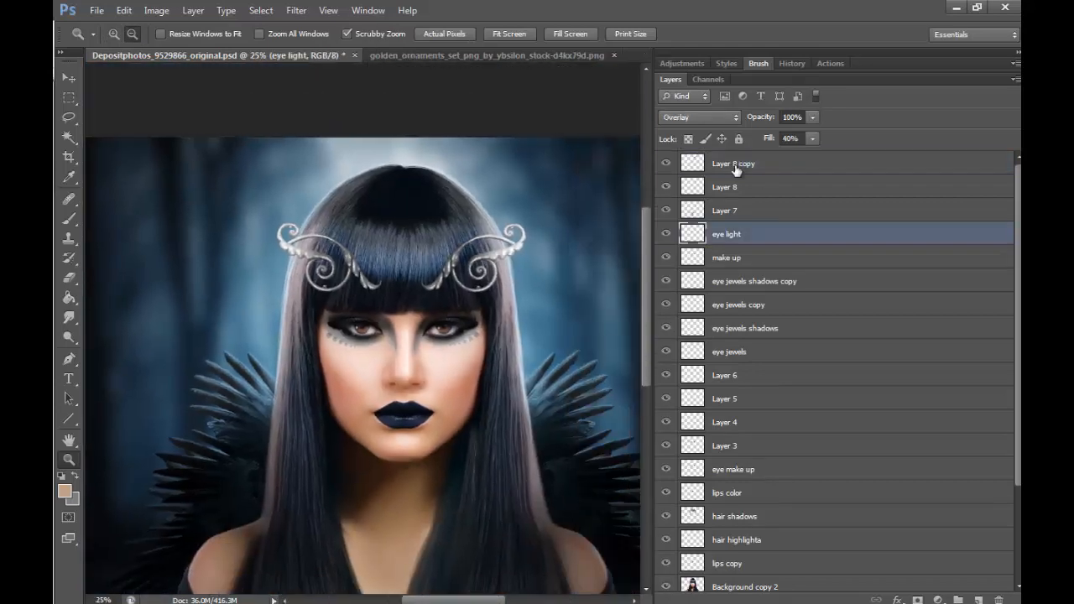
pyautogui.click(735, 191)
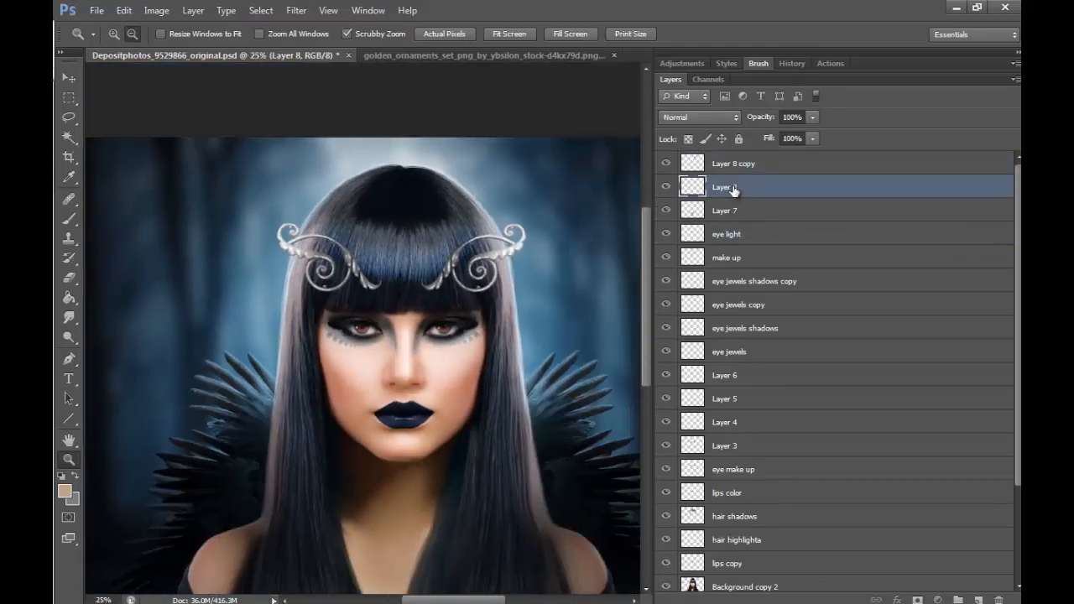
pyautogui.doubleClick(723, 187)
pyautogui.write('left jwl')
pyautogui.press('Return')
pyautogui.doubleClick(734, 164)
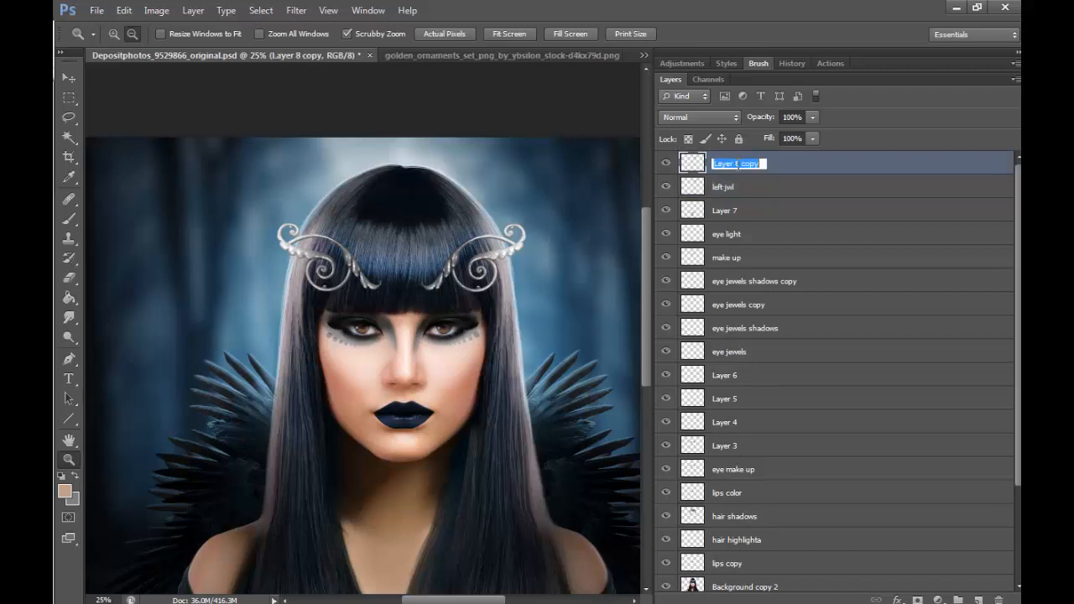
pyautogui.write('right jwl')
pyautogui.press('Return')
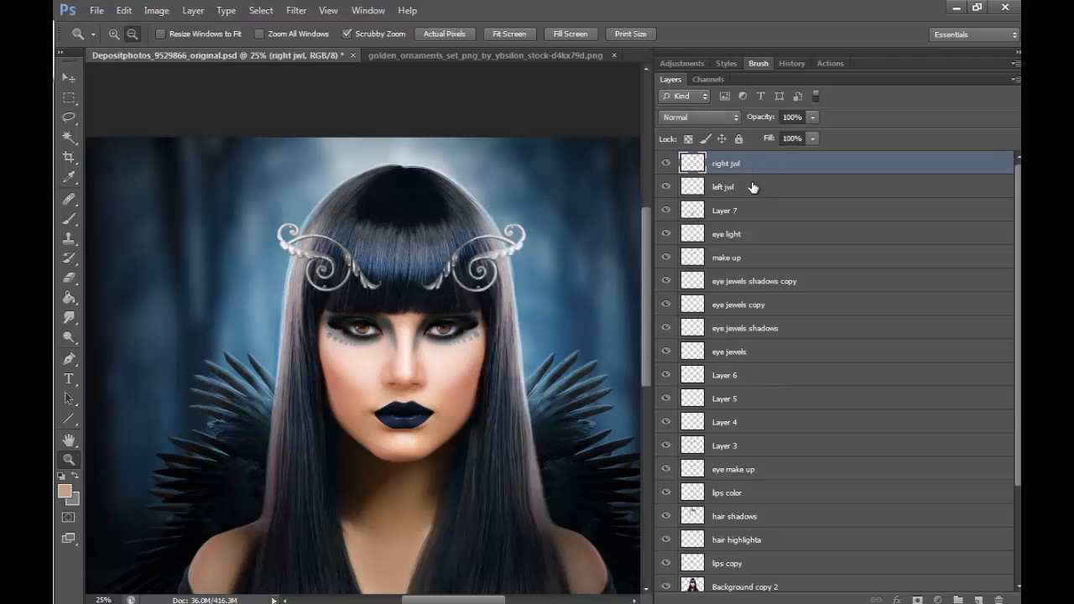
# - Apply a perspective transform to the left jwl layer, shrinking the outer edge of the scroll with a vertical skew of about -8°
pyautogui.click(752, 187)
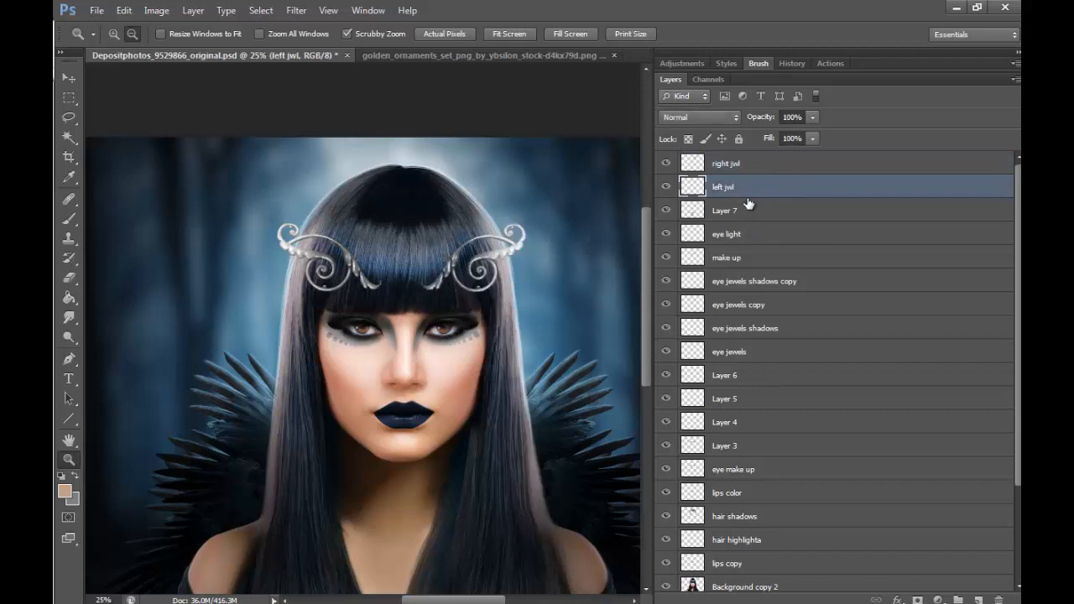
pyautogui.click(123, 10)
pyautogui.moveTo(302, 308)
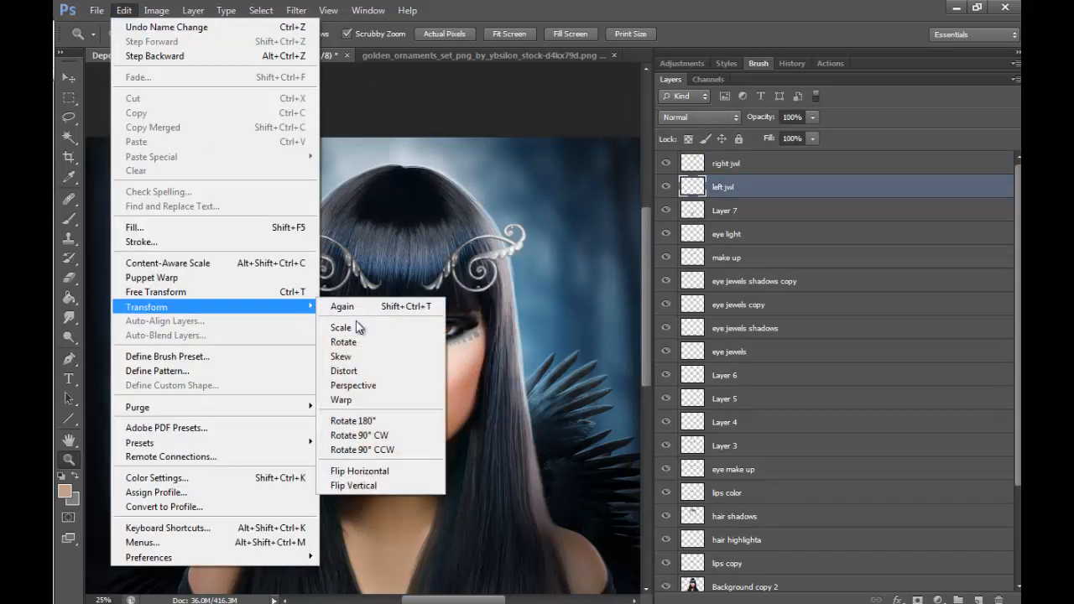
pyautogui.click(401, 385)
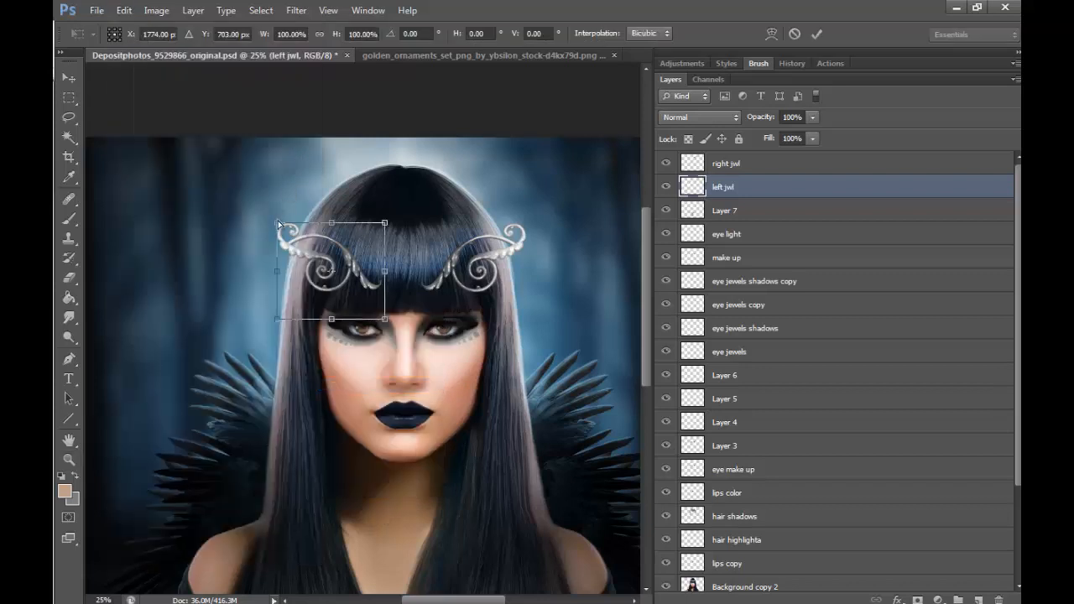
pyautogui.moveTo(278, 221); pyautogui.dragTo(278, 241)
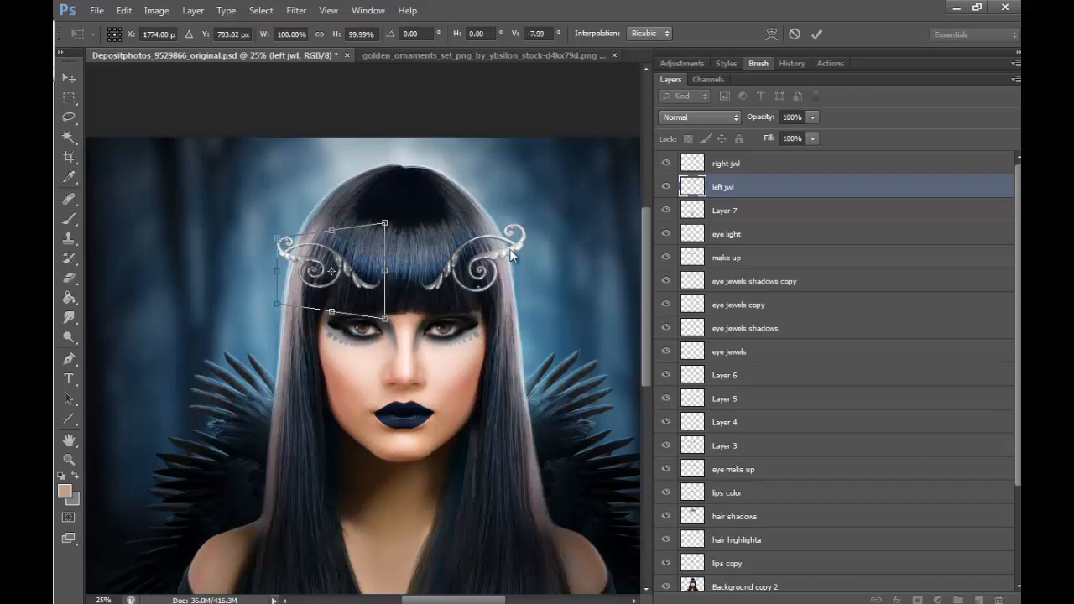
pyautogui.click(814, 35)
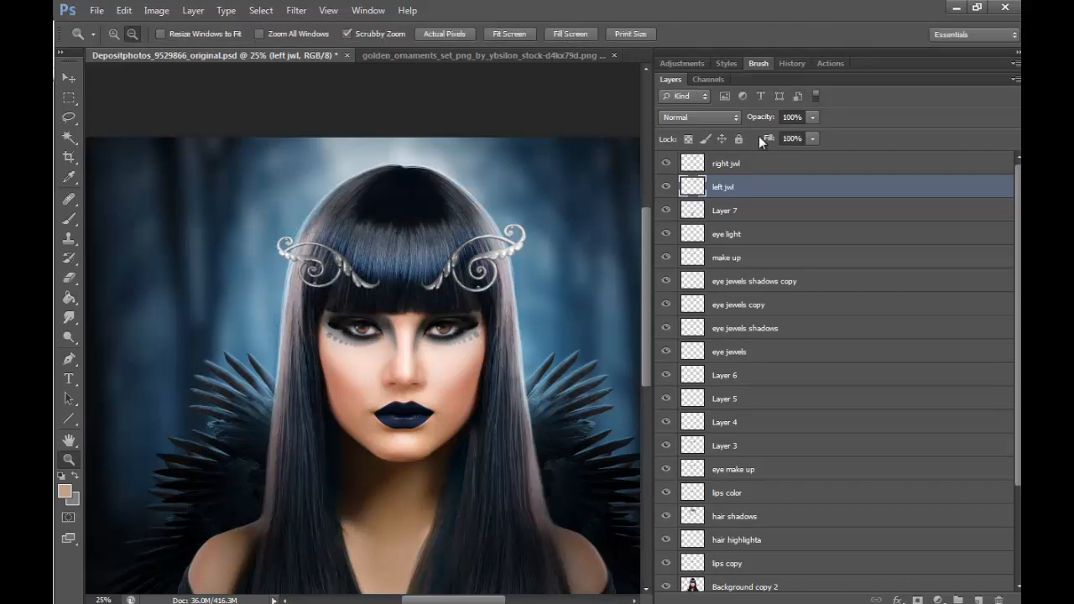
# - Apply a matching perspective transform to the right jwl layer, shrinking the outer edge of the scroll
pyautogui.click(737, 168)
pyautogui.click(124, 10)
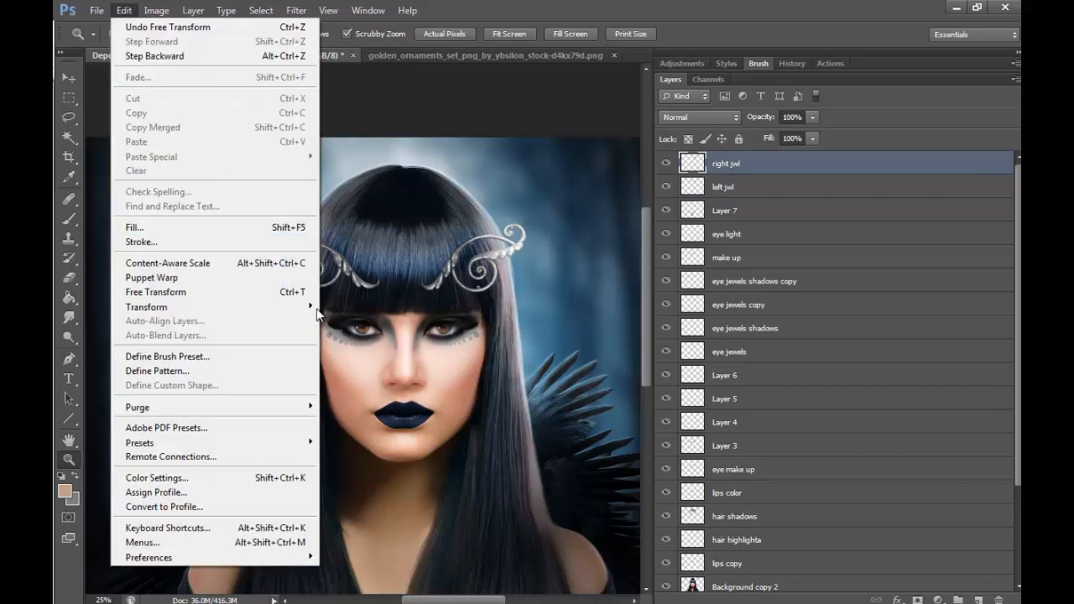
pyautogui.moveTo(251, 306)
pyautogui.click(394, 385)
pyautogui.moveTo(529, 226); pyautogui.dragTo(527, 238)
pyautogui.click(815, 35)
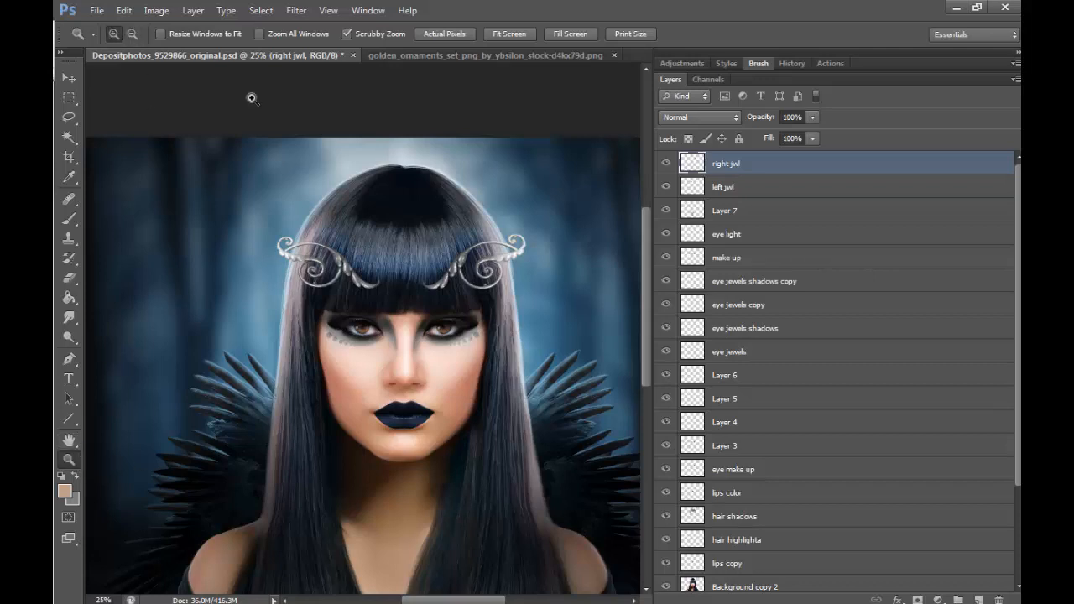
# - Duplicate the right jwl and left jwl layers together, merge the duplicates, and place the merged layer beneath left jwl
pyautogui.click(447, 202)
pyautogui.click(511, 255)
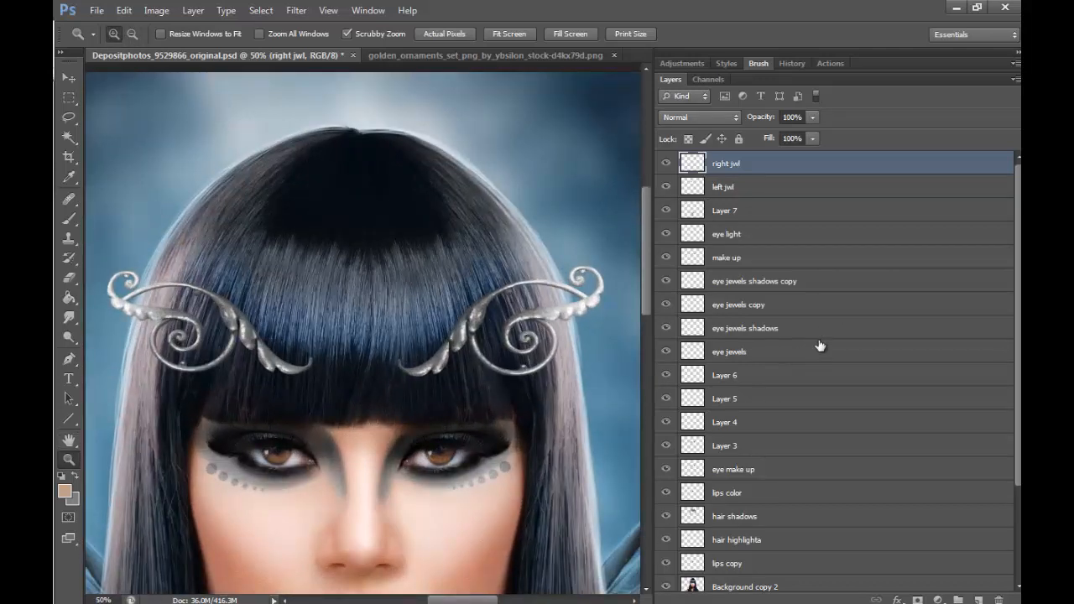
pyautogui.keyDown('shift'); pyautogui.click(750, 188); pyautogui.keyUp('shift')
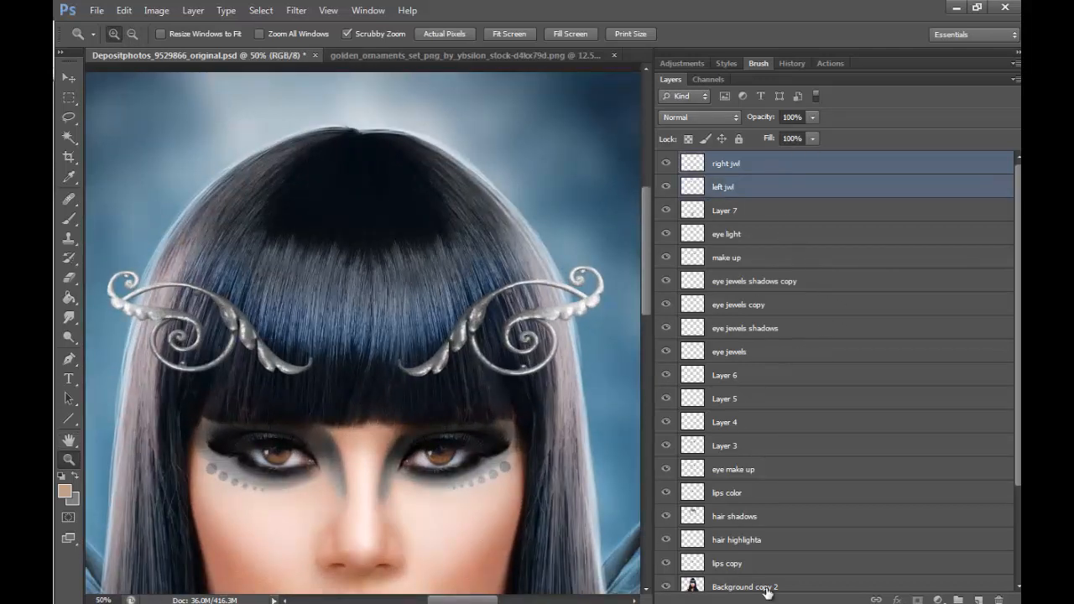
pyautogui.hotkey('ctrl', 'j')
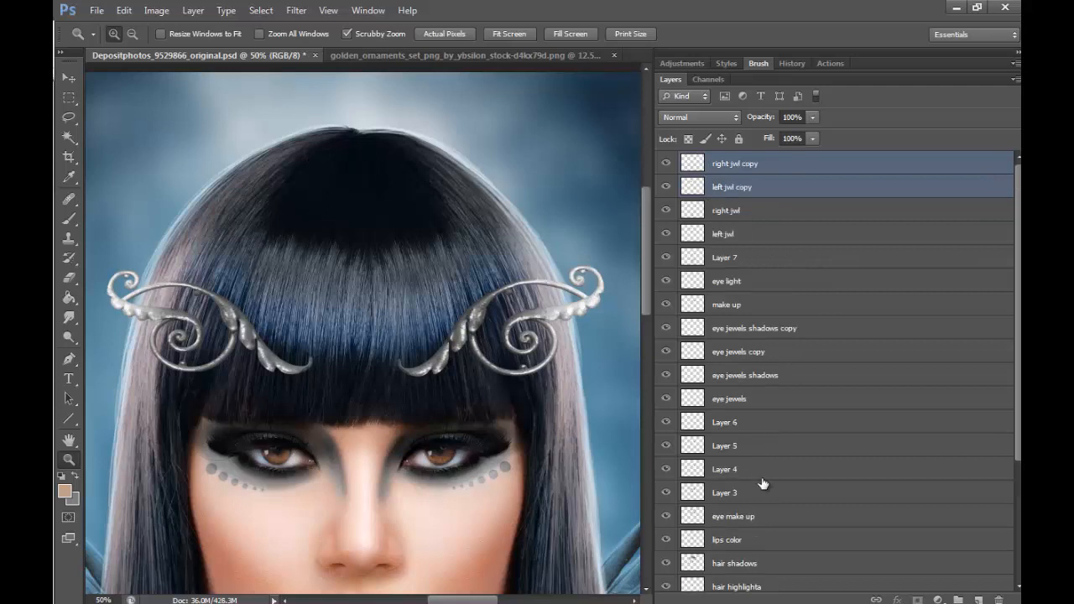
pyautogui.click(193, 14)
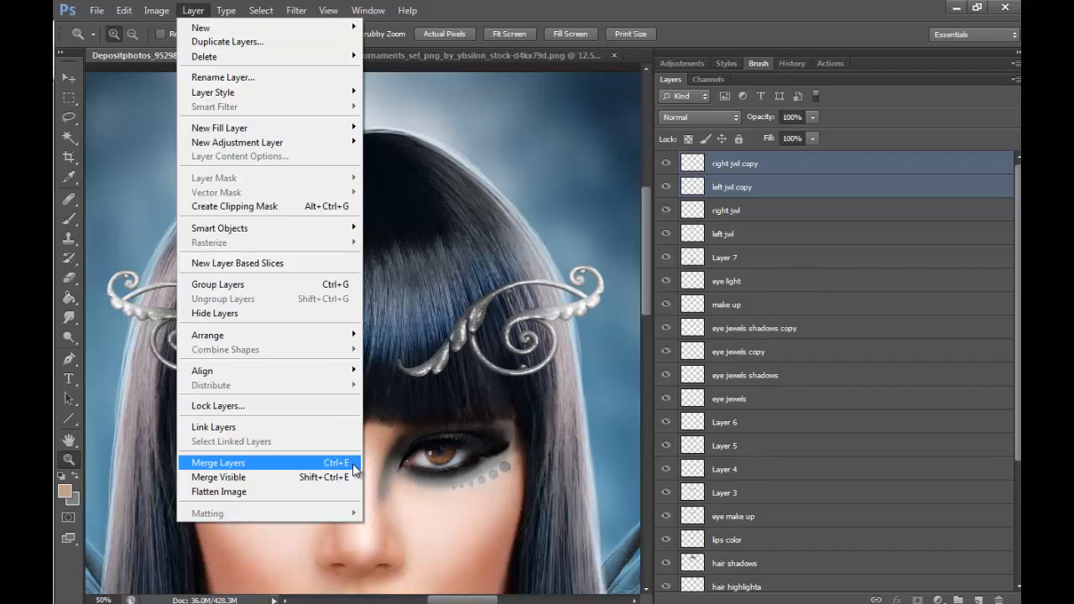
pyautogui.click(354, 465)
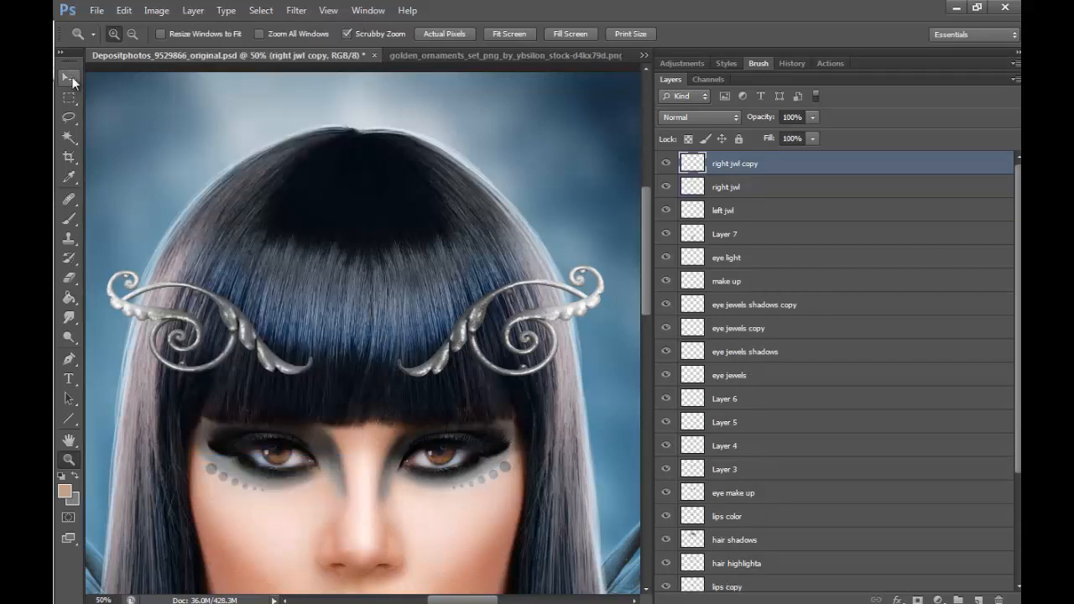
pyautogui.moveTo(749, 167); pyautogui.dragTo(753, 227)
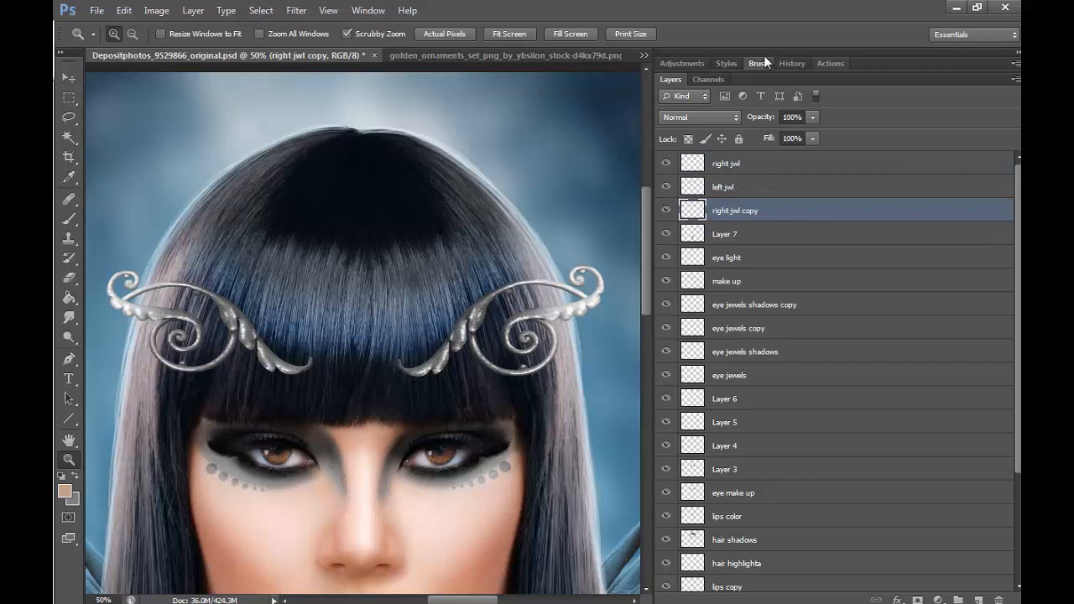
# - Nudge the merged right jwl copy layer slightly upward and set its brightness to -150 and contrast to 100
pyautogui.click(70, 78)
pyautogui.press('Up')
pyautogui.press('Up')
pyautogui.press('Up')
pyautogui.press('Up')
pyautogui.press('Up')
pyautogui.press('Up')
pyautogui.press('Up')
pyautogui.press('Up')
pyautogui.press('Up')
pyautogui.press('Up')
pyautogui.press('Up')
pyautogui.press('Up')
pyautogui.press('Up')
pyautogui.press('Up')
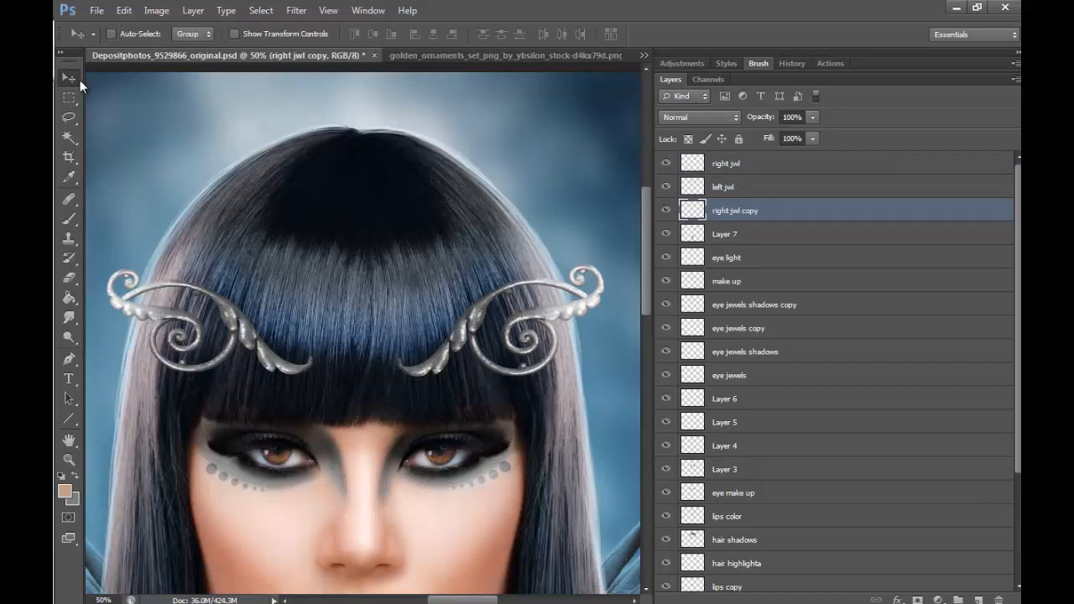
pyautogui.click(156, 10)
pyautogui.moveTo(294, 48)
pyautogui.click(361, 48)
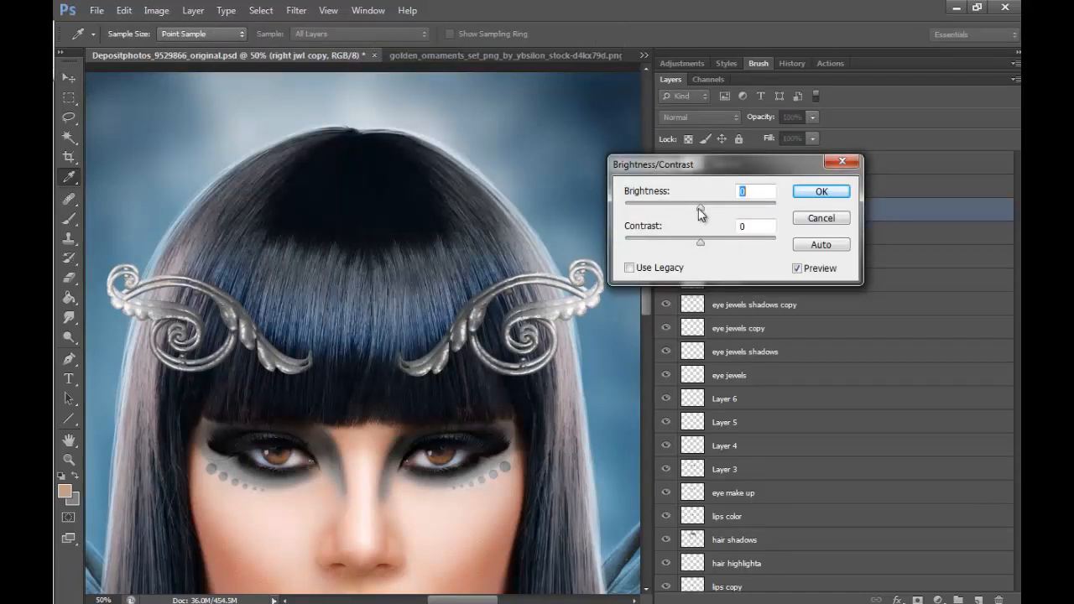
pyautogui.moveTo(699, 207); pyautogui.dragTo(540, 201)
pyautogui.click(706, 241)
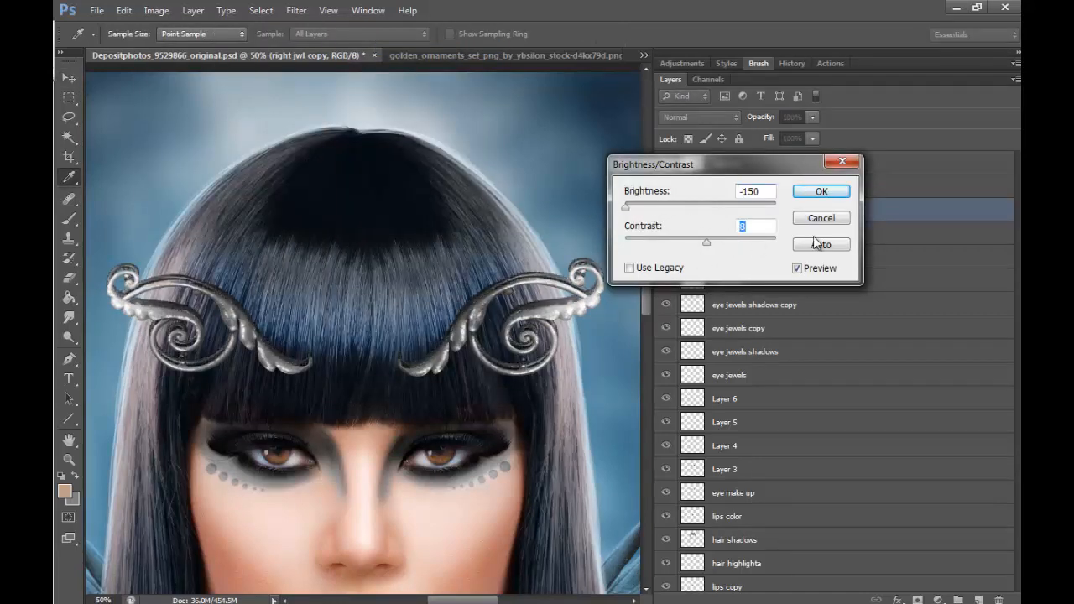
pyautogui.click(820, 191)
# - Turn the right jwl copy layer solid black with Levels by lowering the white output level to its minimum
pyautogui.click(156, 10)
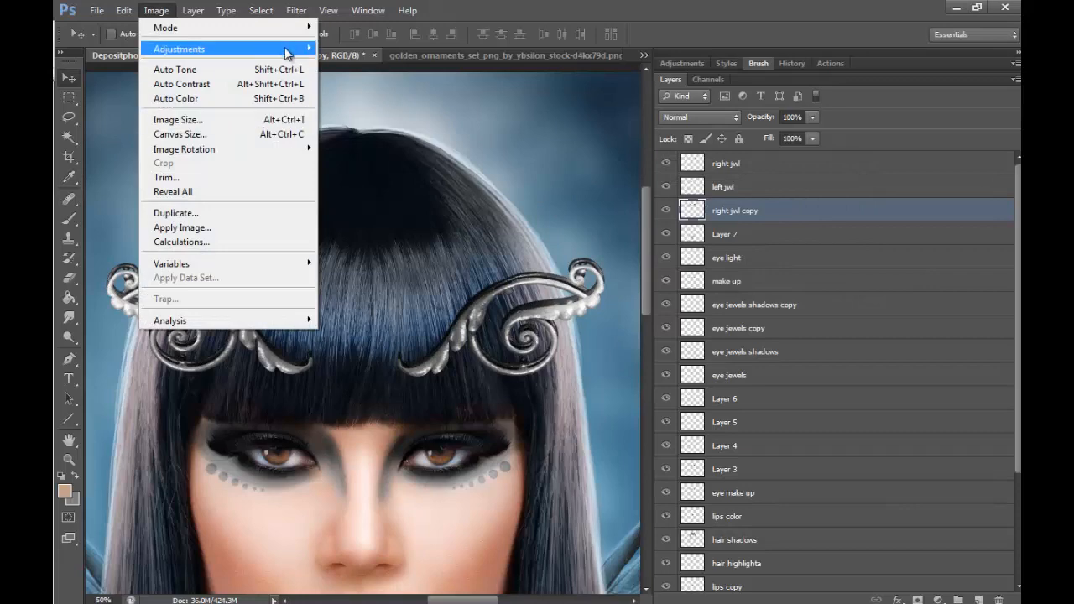
pyautogui.moveTo(288, 48)
pyautogui.click(393, 67)
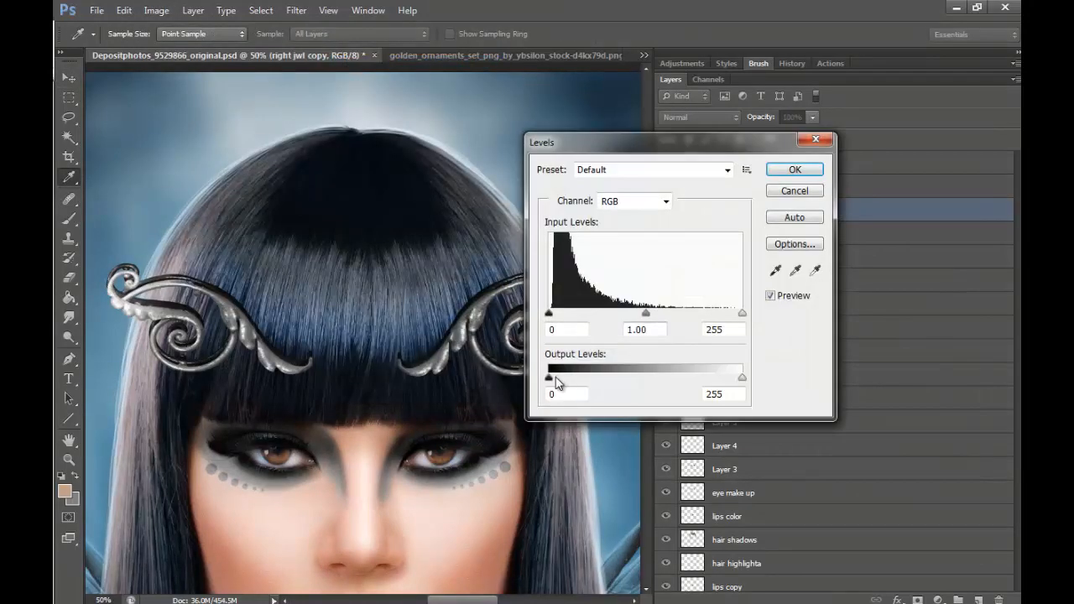
pyautogui.moveTo(549, 376)
pyautogui.mouseDown()
pyautogui.moveTo(618, 377)
pyautogui.moveTo(550, 376)
pyautogui.mouseUp()
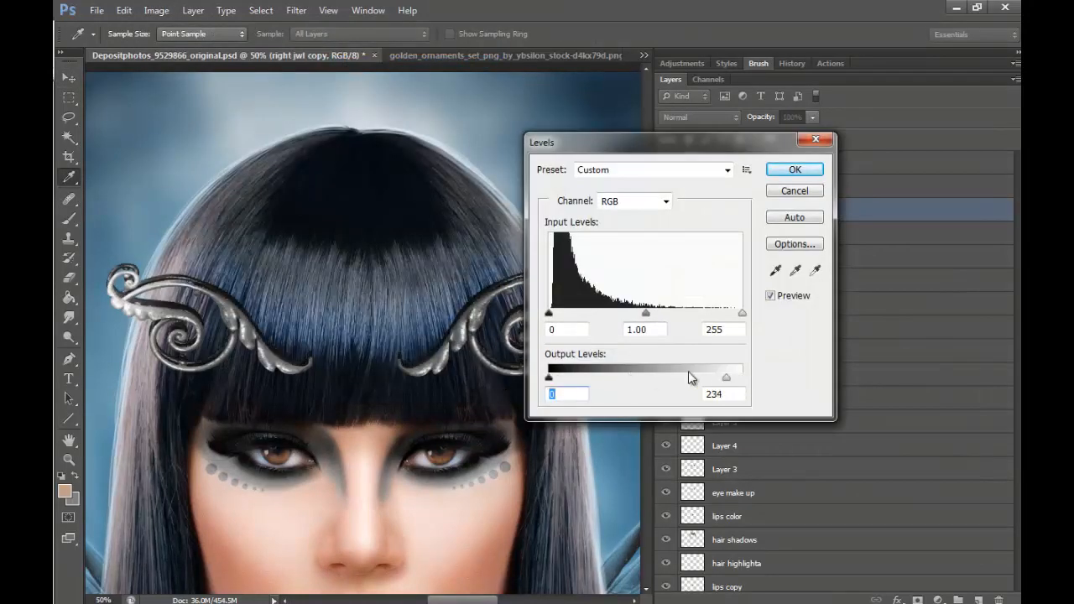
pyautogui.moveTo(688, 371); pyautogui.dragTo(458, 396)
pyautogui.click(792, 171)
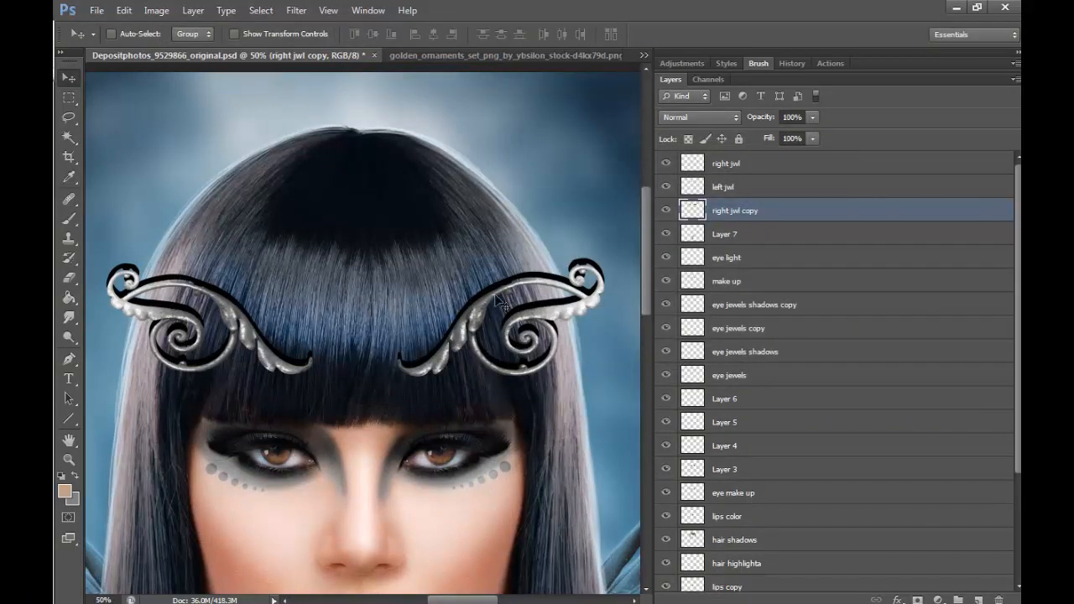
# - Shift the black copy slightly below the scrolls as a shadow and soften it with a 9.2-pixel Gaussian Blur
pyautogui.moveTo(524, 340); pyautogui.dragTo(534, 368)
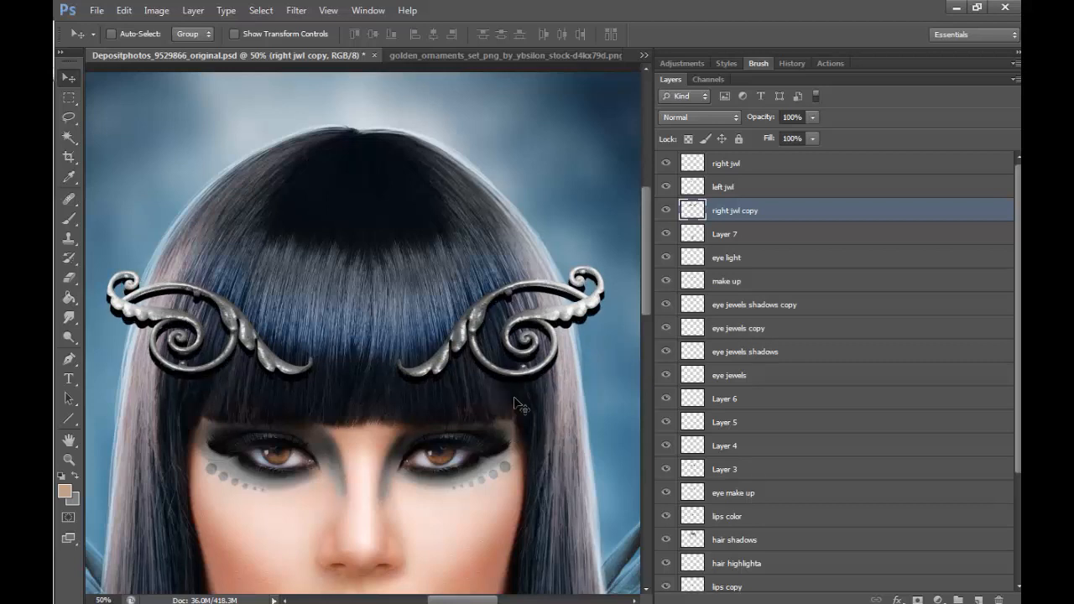
pyautogui.click(296, 11)
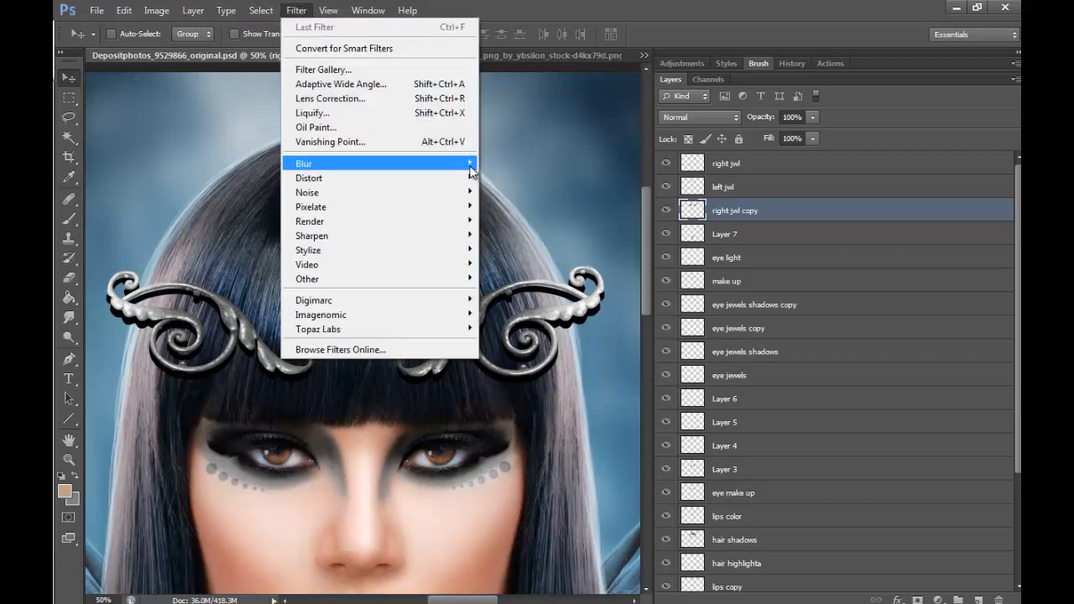
pyautogui.moveTo(470, 163)
pyautogui.click(522, 271)
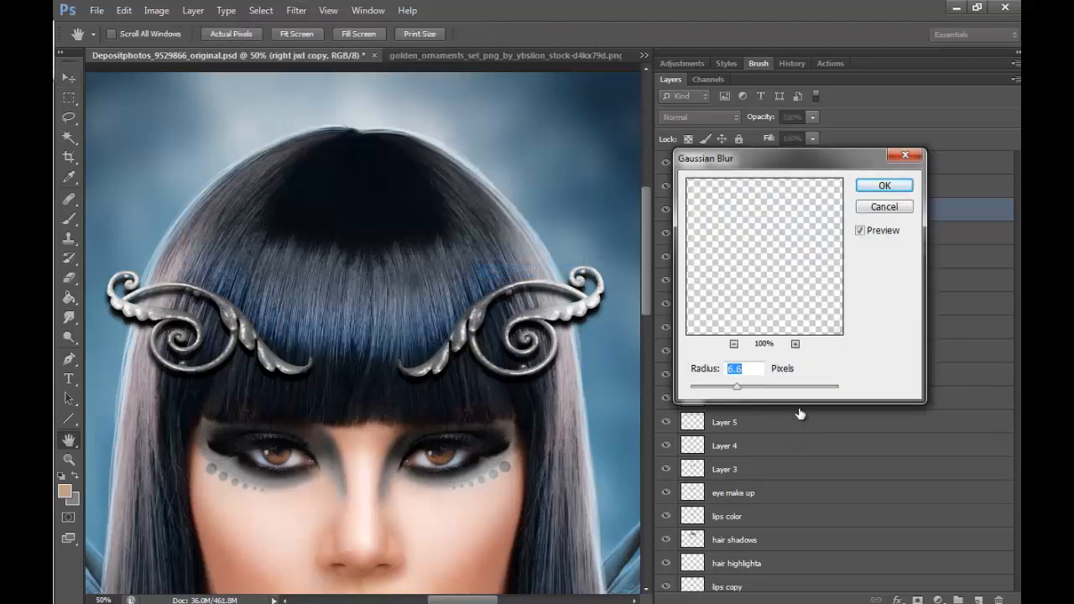
pyautogui.moveTo(740, 388); pyautogui.dragTo(748, 387)
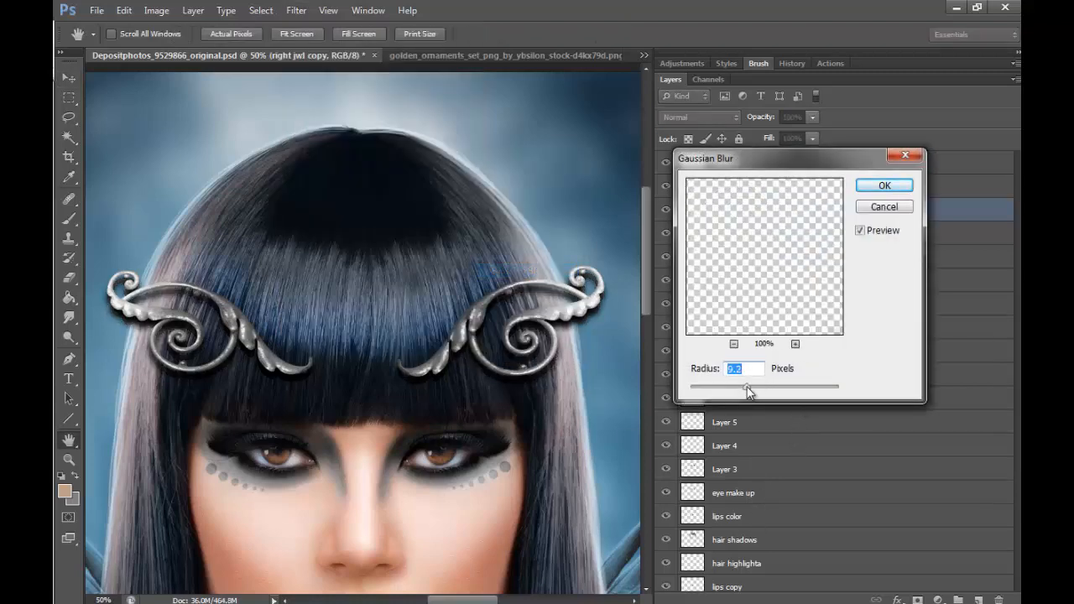
pyautogui.click(884, 185)
# - Erase the blurred shadow that spills beyond the hair around the outer curls, using a 45-pixel eraser
pyautogui.click(71, 277)
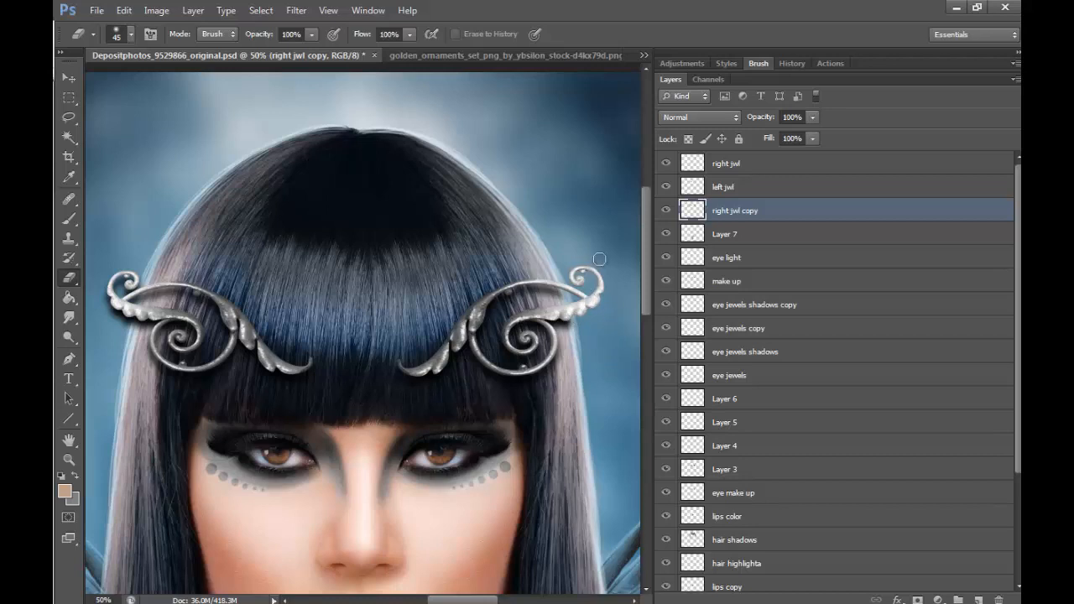
pyautogui.moveTo(468, 598); pyautogui.dragTo(453, 592)
pyautogui.moveTo(203, 296)
pyautogui.mouseDown()
pyautogui.moveTo(226, 247)
pyautogui.moveTo(216, 306)
pyautogui.moveTo(237, 247)
pyautogui.moveTo(233, 273)
pyautogui.mouseUp()
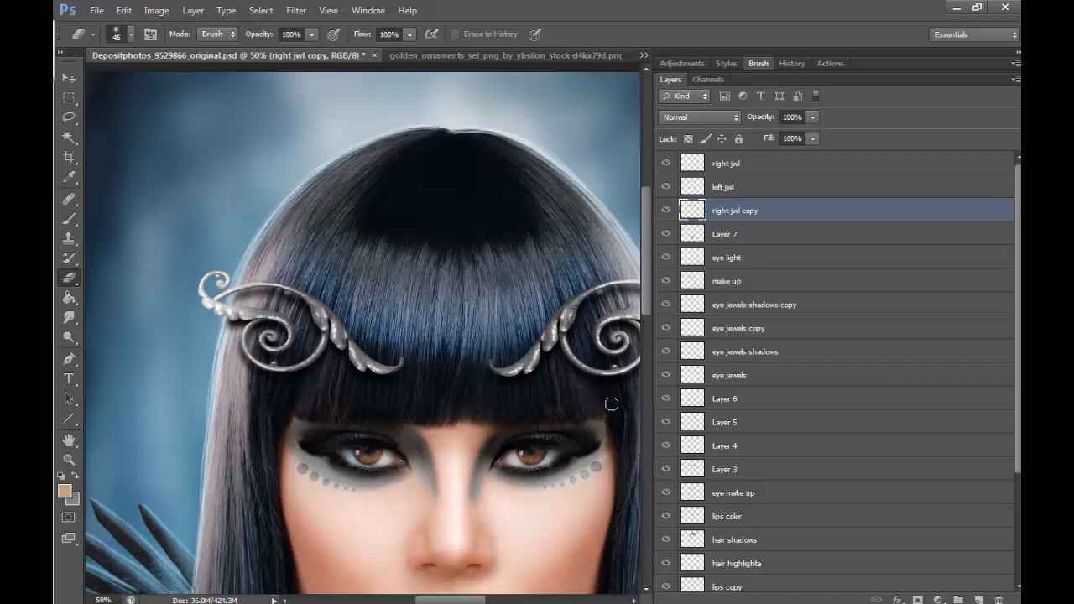
# - Lower the fill of the right jwl copy shadow layer to 70% and check it against the whole portrait
pyautogui.click(812, 139)
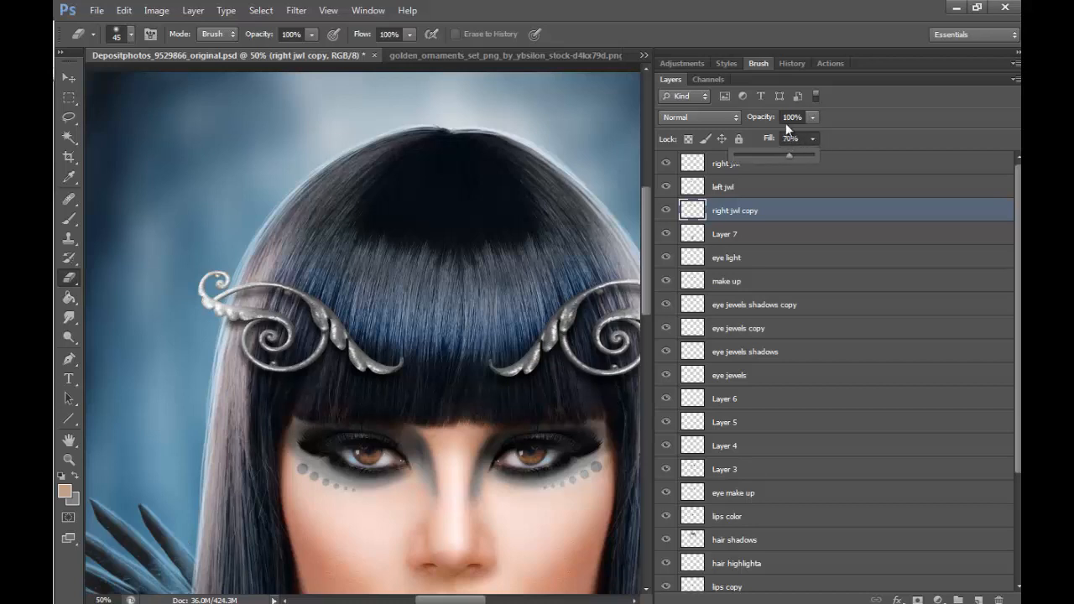
pyautogui.click(788, 156)
pyautogui.click(69, 459)
pyautogui.click(133, 34)
pyautogui.click(520, 274)
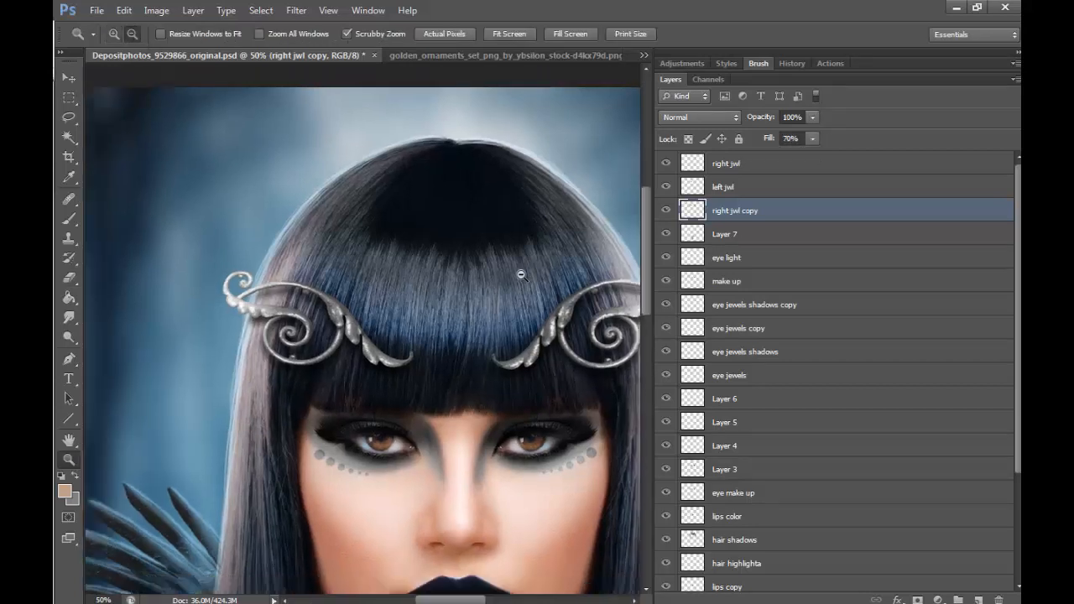
pyautogui.click(520, 274)
pyautogui.click(599, 458)
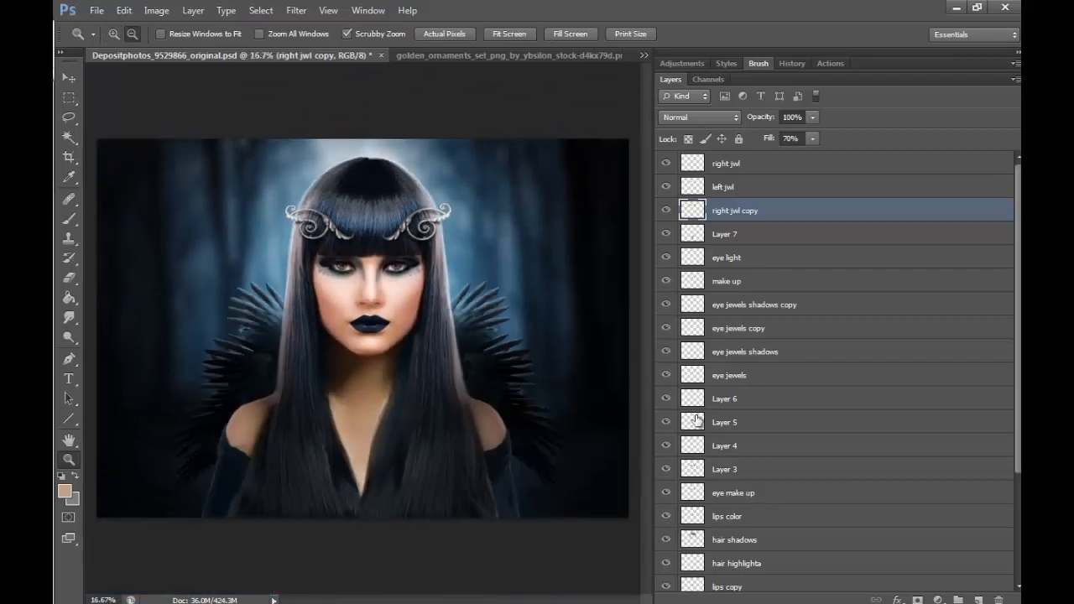
# - Inspect the shadows of both silver scroll ornaments against the hair up close, then check the whole portrait
pyautogui.click(114, 34)
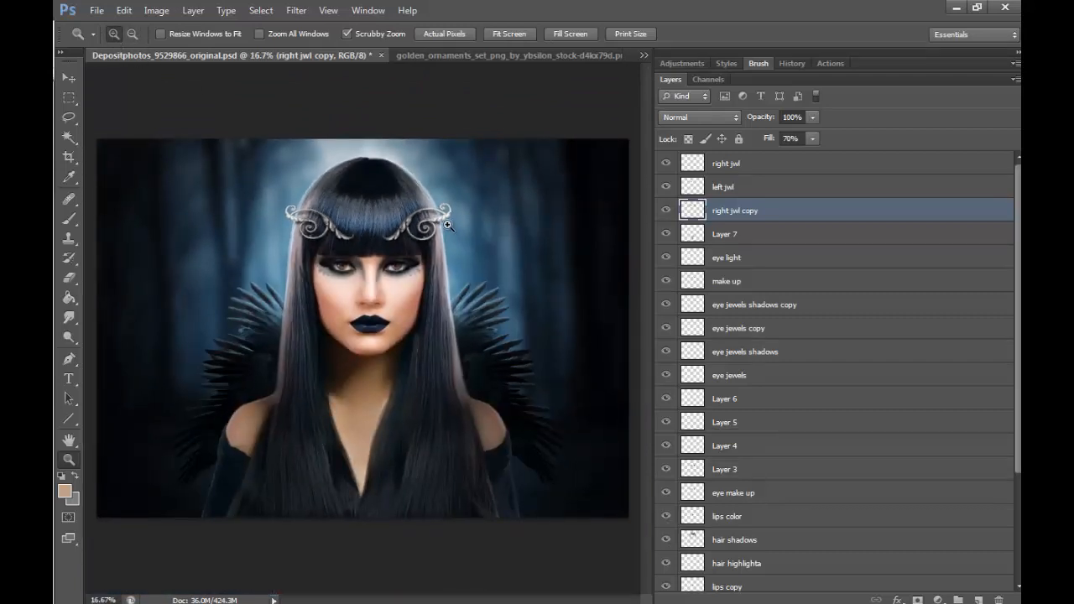
pyautogui.click(437, 217)
pyautogui.click(436, 216)
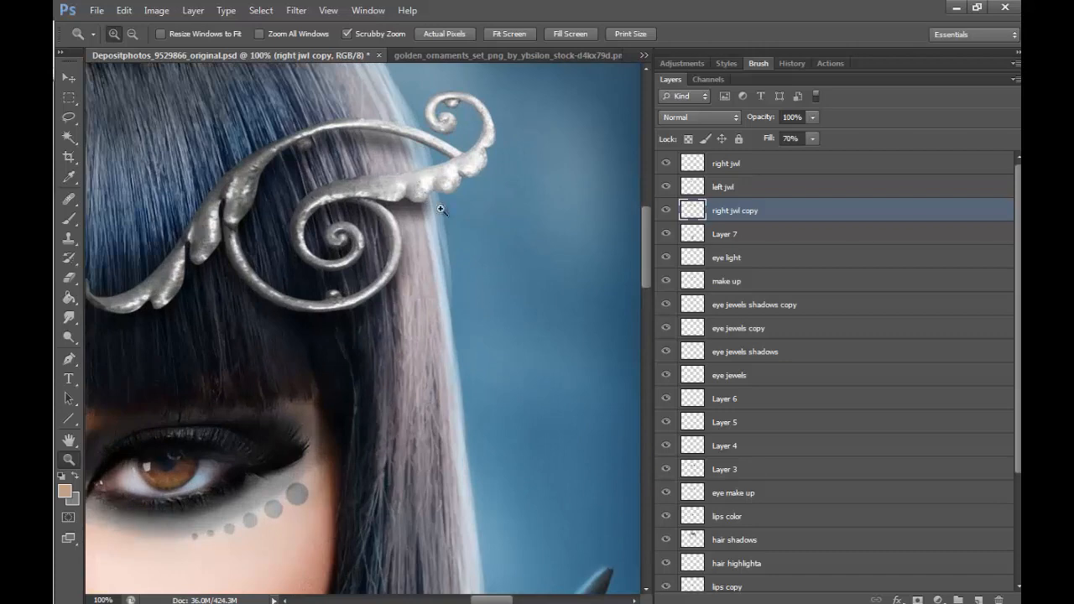
pyautogui.hscroll(-10, 504, 529)
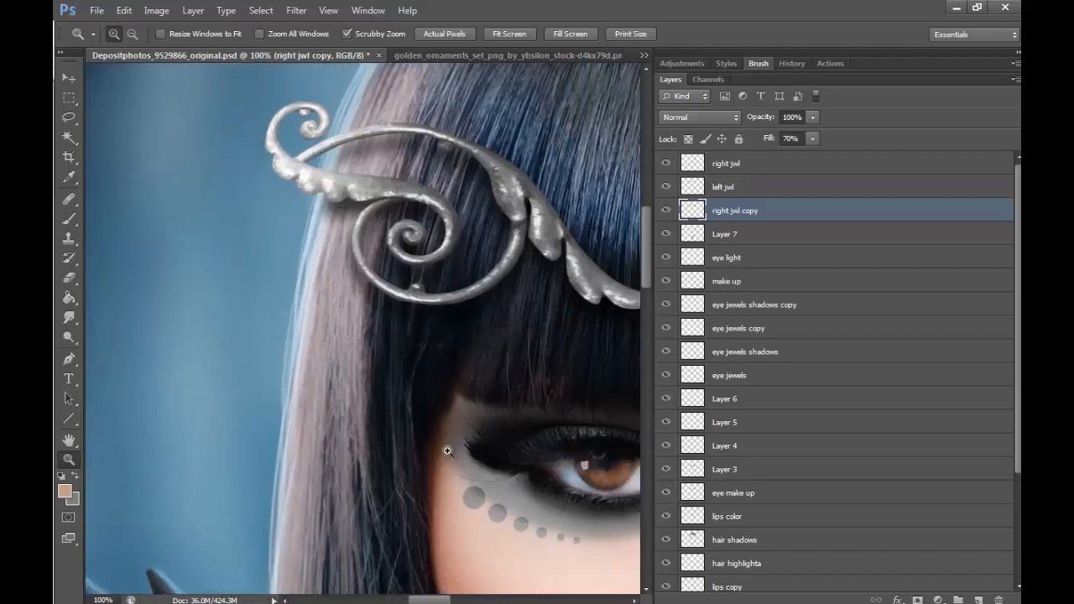
pyautogui.click(497, 216)
pyautogui.click(497, 216)
pyautogui.click(497, 216)
pyautogui.click(497, 219)
pyautogui.click(546, 510)
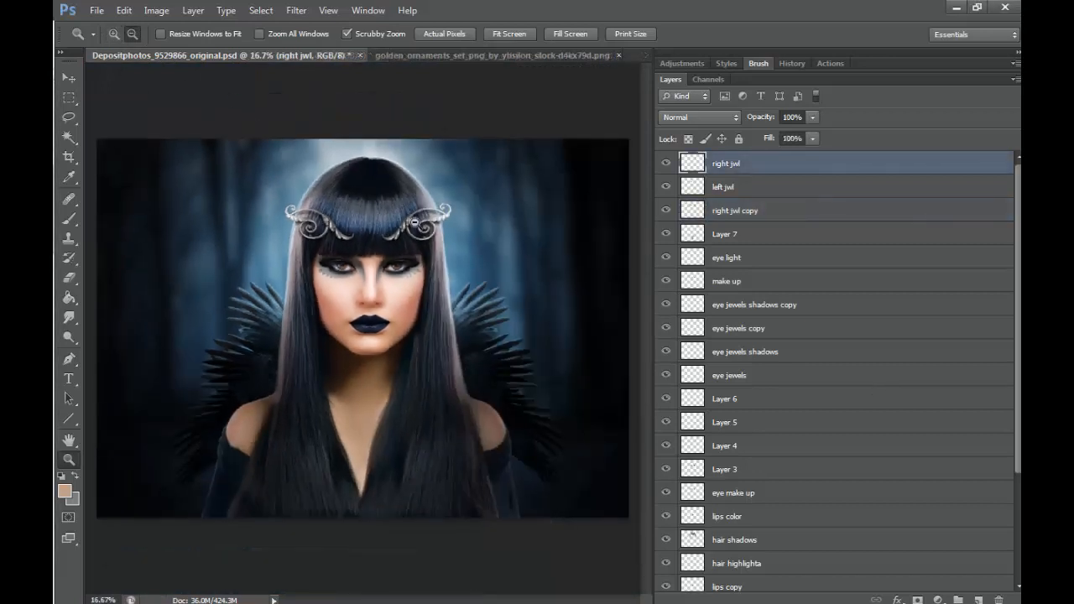
# - Add a new empty layer above the right jwl layer for highlights on the face
pyautogui.click(399, 245)
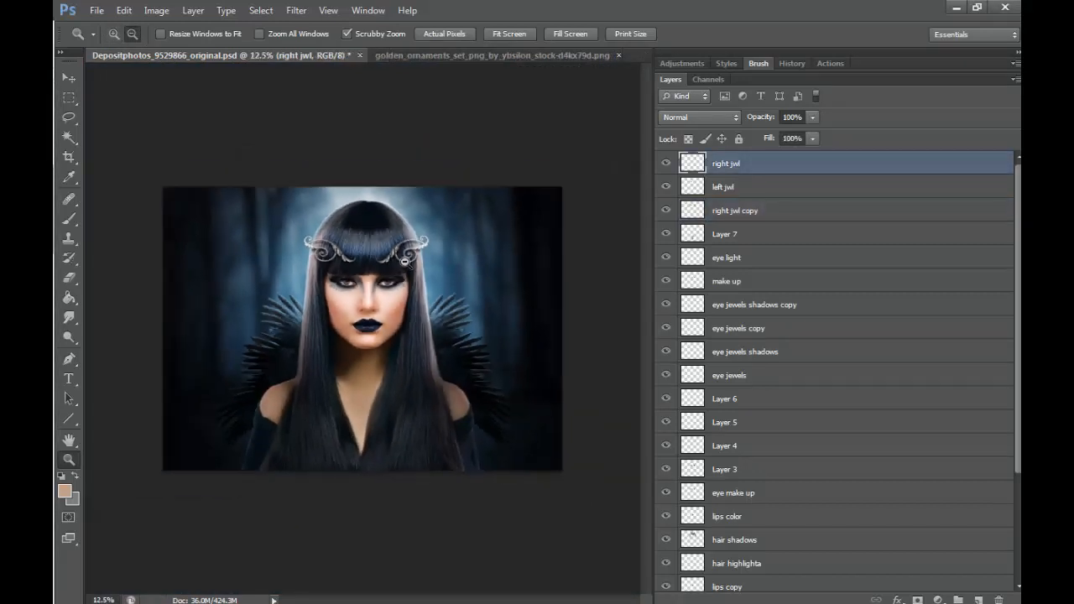
pyautogui.click(404, 261)
pyautogui.click(113, 33)
pyautogui.click(371, 280)
pyautogui.click(371, 281)
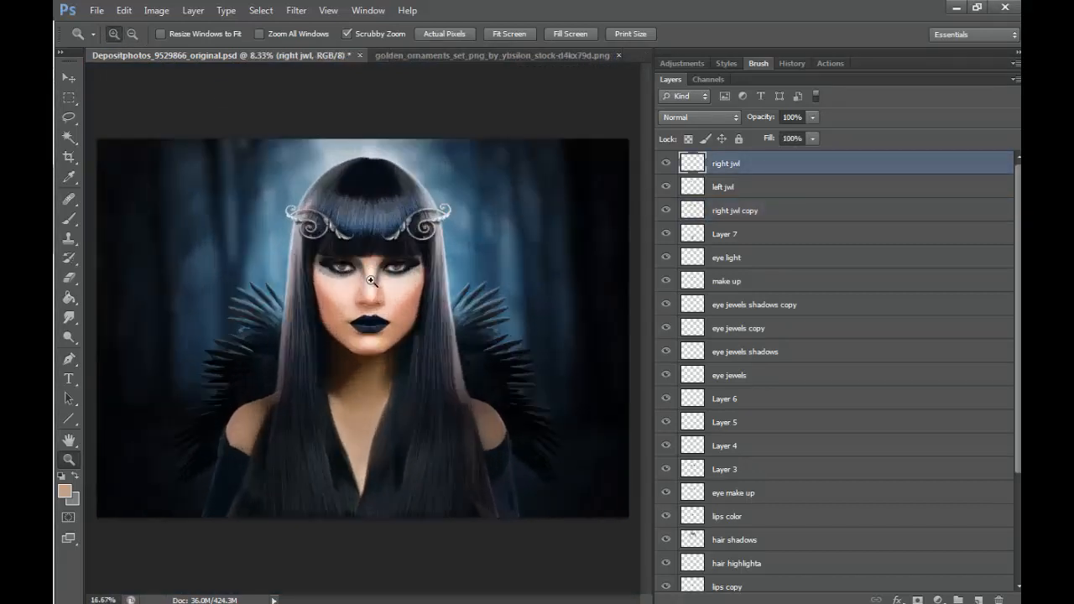
pyautogui.click(371, 280)
pyautogui.click(446, 231)
pyautogui.click(444, 231)
pyautogui.click(445, 232)
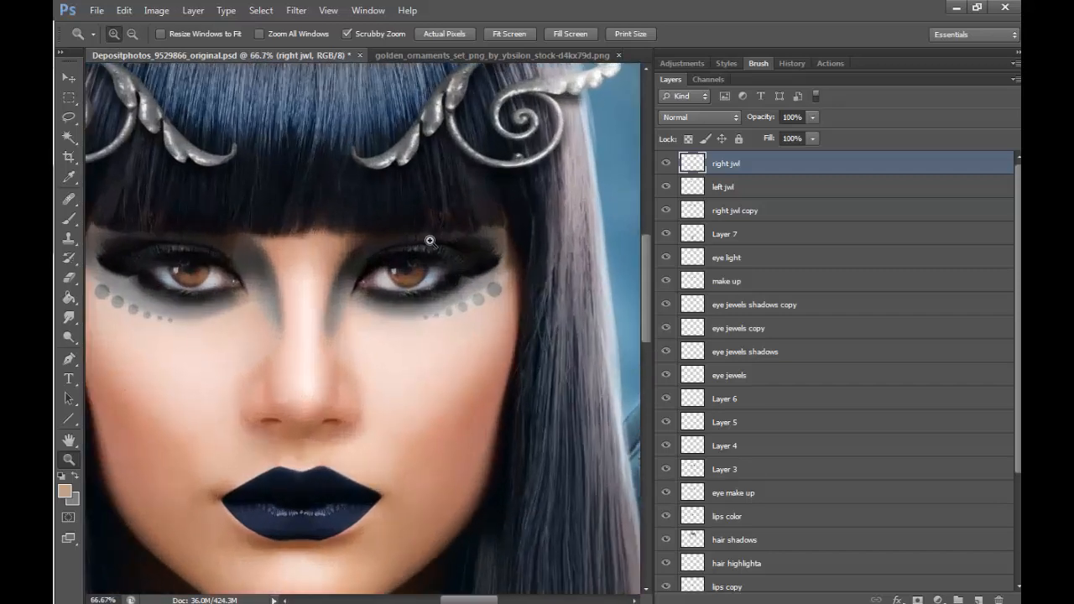
pyautogui.click(977, 598)
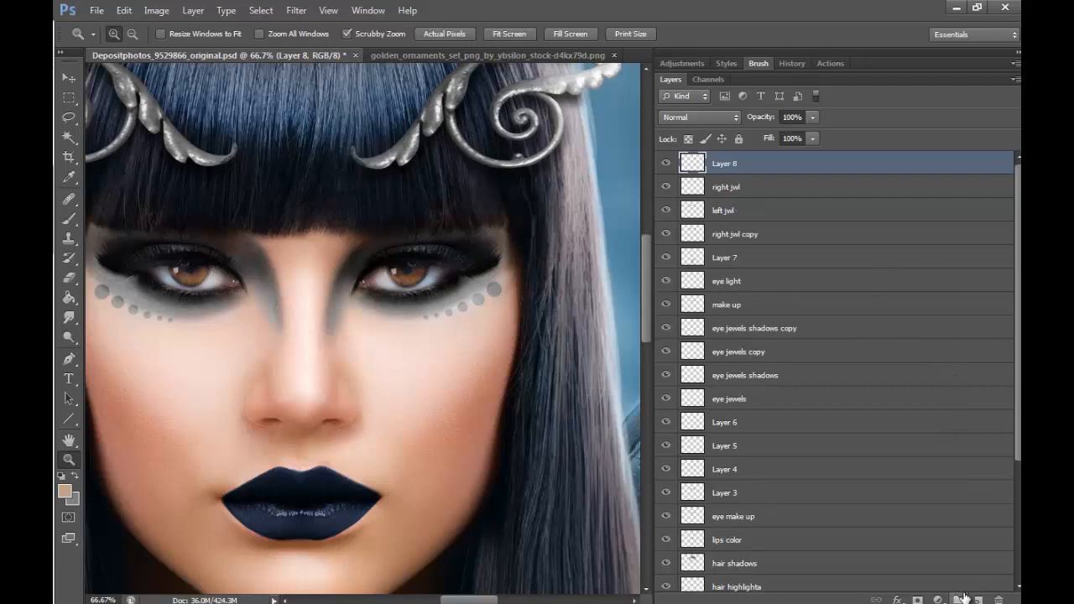
# - Set the Brush tool's colour to white (ffffff), reduce its tip to 30 pixels and review the brush's Transfer settings
pyautogui.click(69, 218)
pyautogui.click(64, 491)
pyautogui.click(337, 146)
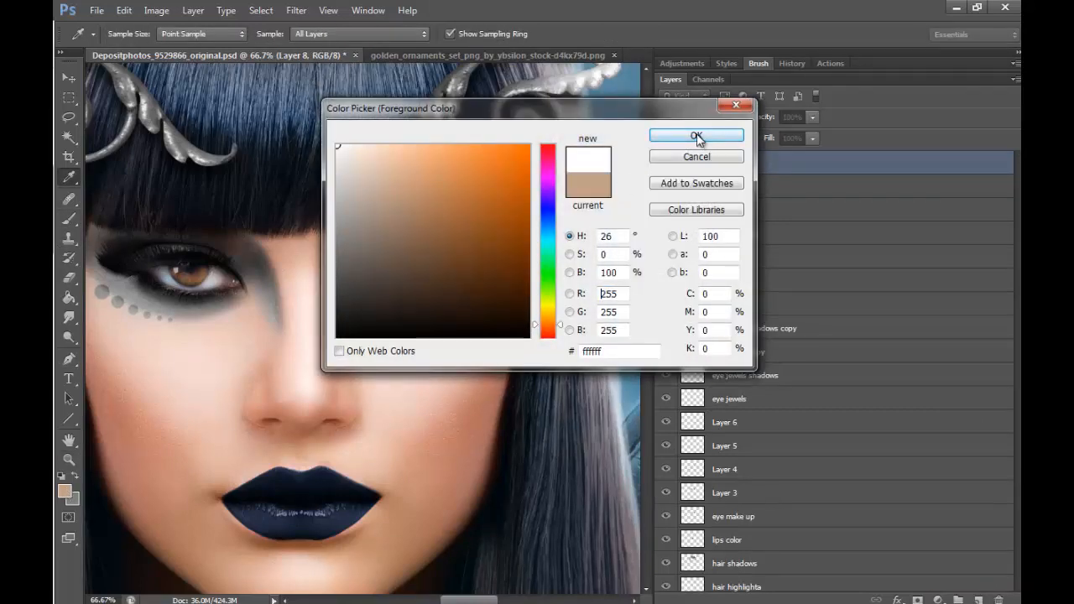
pyautogui.click(697, 137)
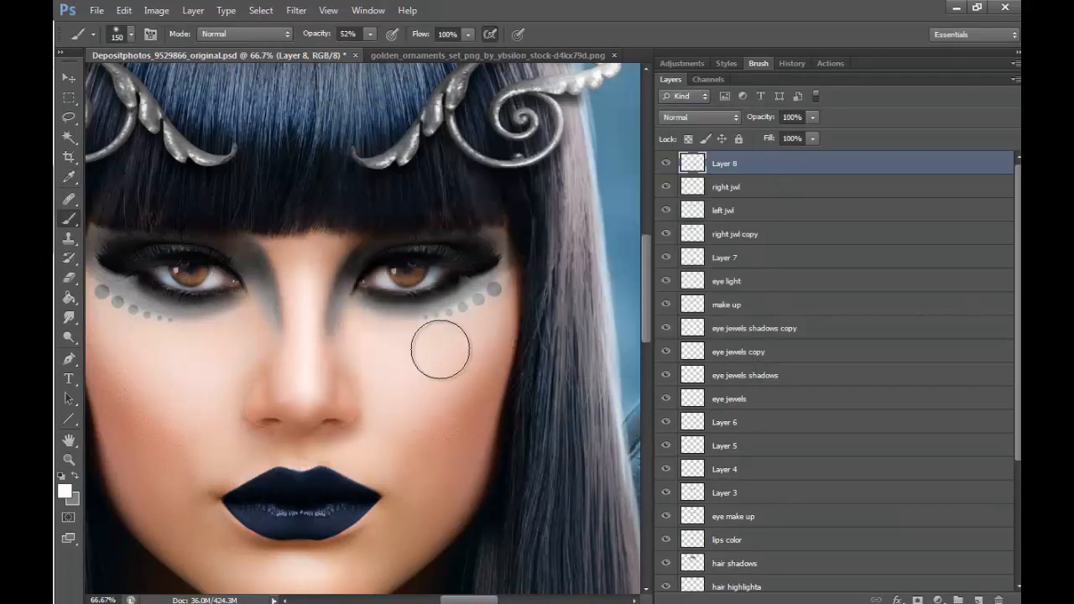
pyautogui.press('[')
pyautogui.press('[')
pyautogui.press('[')
pyautogui.press('[')
pyautogui.press('[')
pyautogui.press('[')
pyautogui.press('[')
pyautogui.press('[')
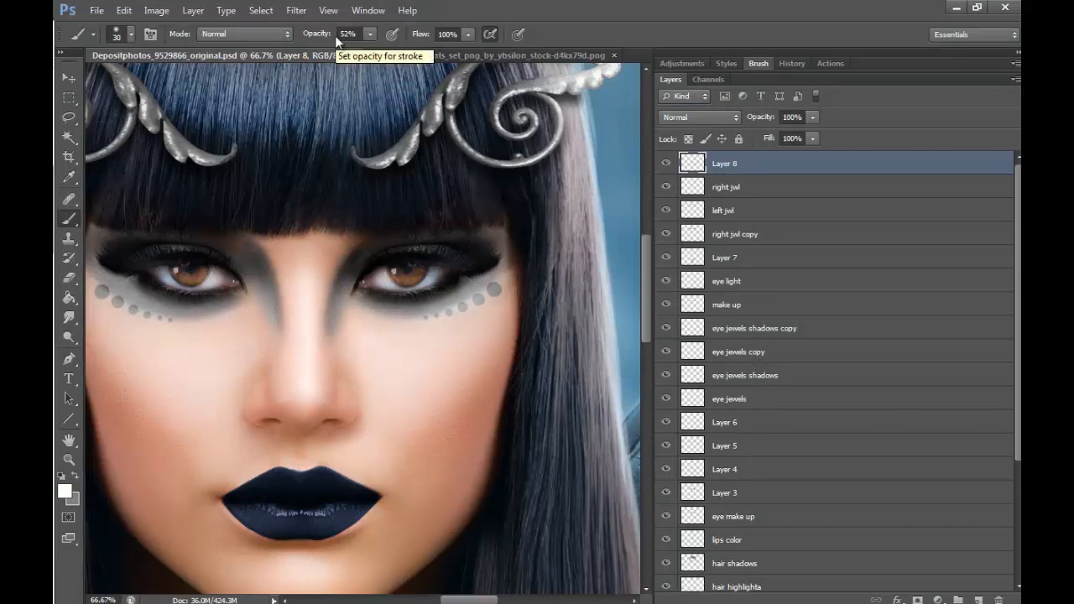
pyautogui.click(759, 63)
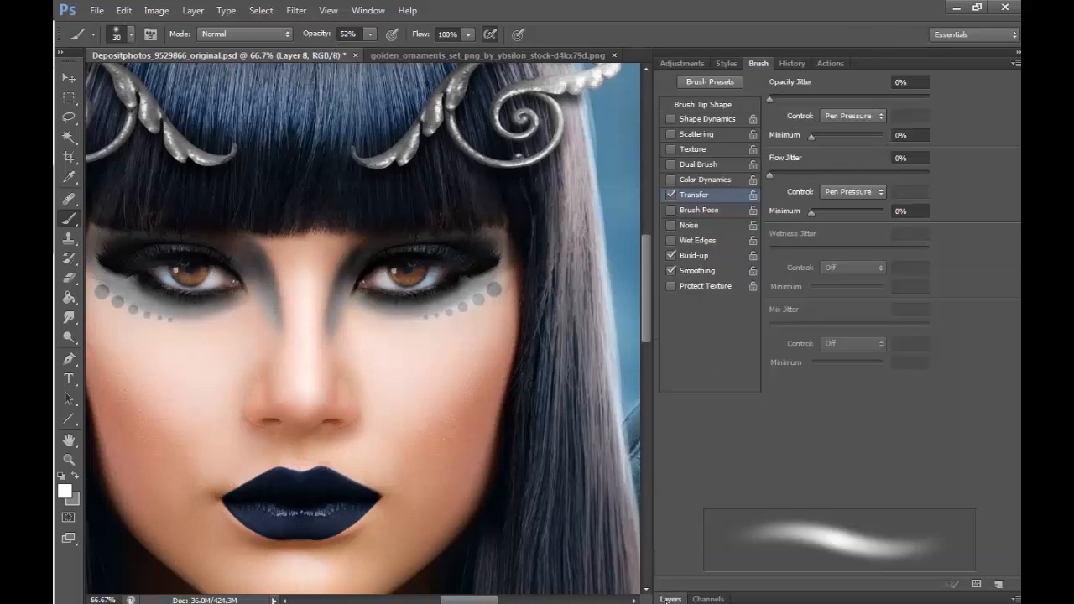
pyautogui.click(670, 598)
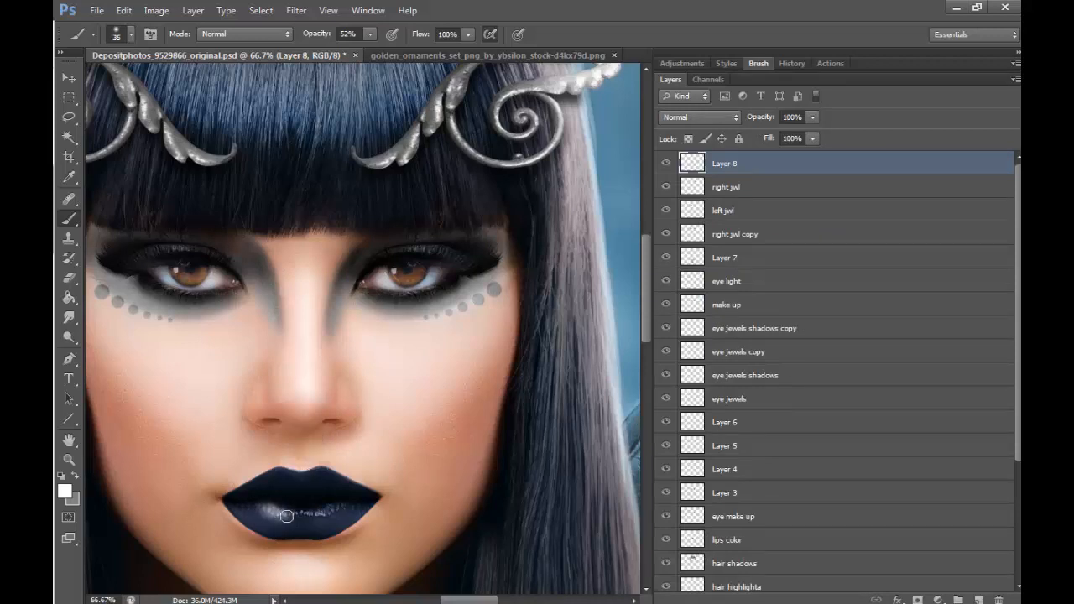
# - Paint soft white highlights on both lips, the upper eyelids and the inner eye corners at 52% brush opacity
pyautogui.moveTo(286, 516); pyautogui.dragTo(335, 510)
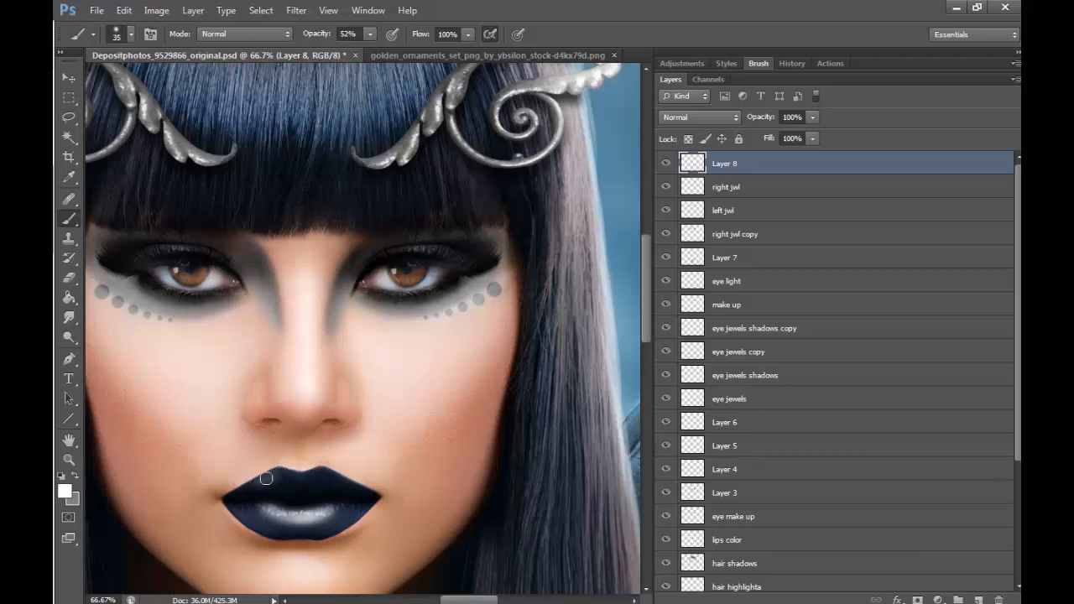
pyautogui.moveTo(265, 477)
pyautogui.mouseDown()
pyautogui.moveTo(333, 476)
pyautogui.moveTo(258, 483)
pyautogui.mouseUp()
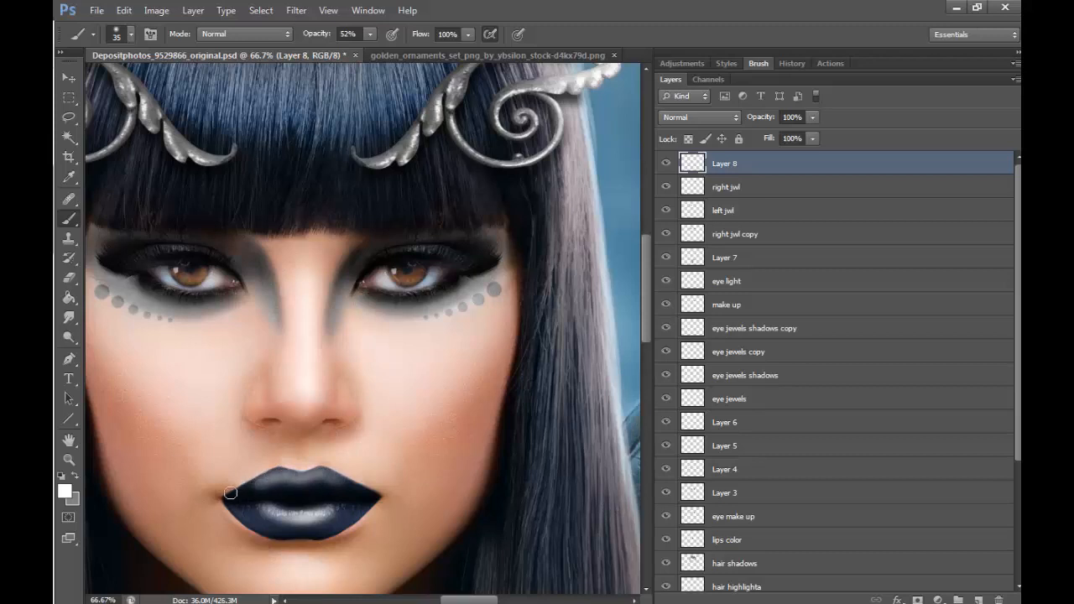
pyautogui.moveTo(387, 254); pyautogui.dragTo(455, 255)
pyautogui.moveTo(152, 250)
pyautogui.mouseDown()
pyautogui.moveTo(223, 252)
pyautogui.moveTo(246, 290)
pyautogui.mouseUp()
pyautogui.moveTo(353, 281); pyautogui.dragTo(360, 296)
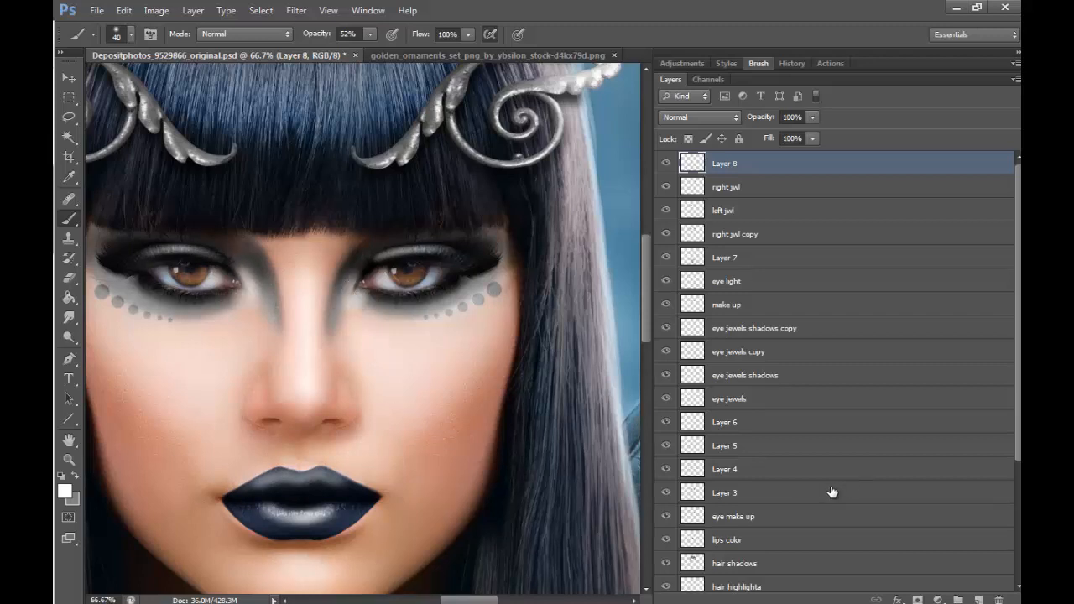
# - Set the highlight layer's blend mode to Soft Light and compare the portrait with and without it, close up and from farther out
pyautogui.click(723, 116)
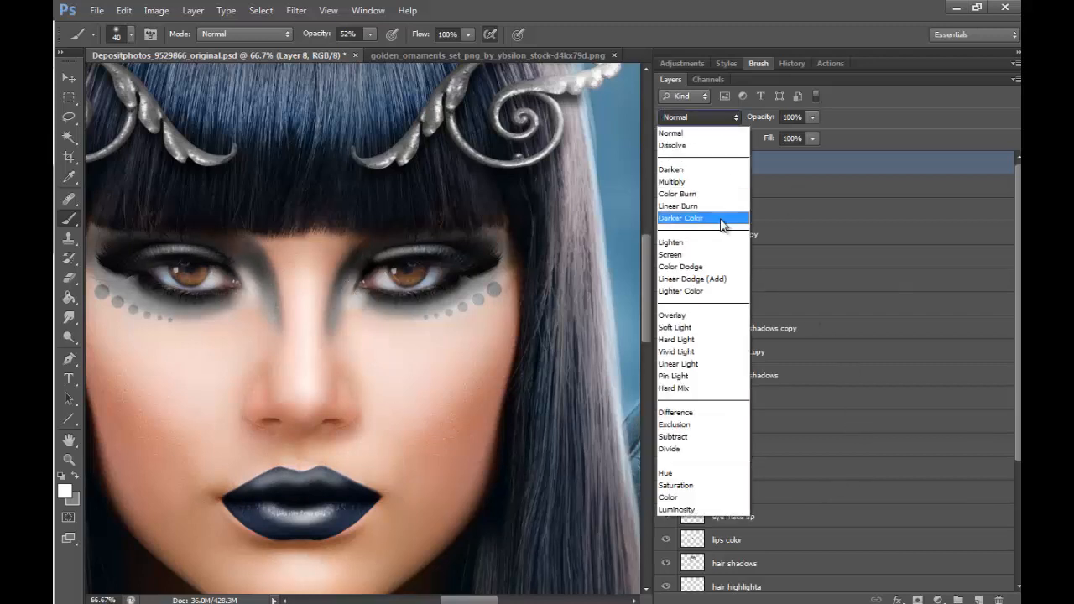
pyautogui.click(696, 329)
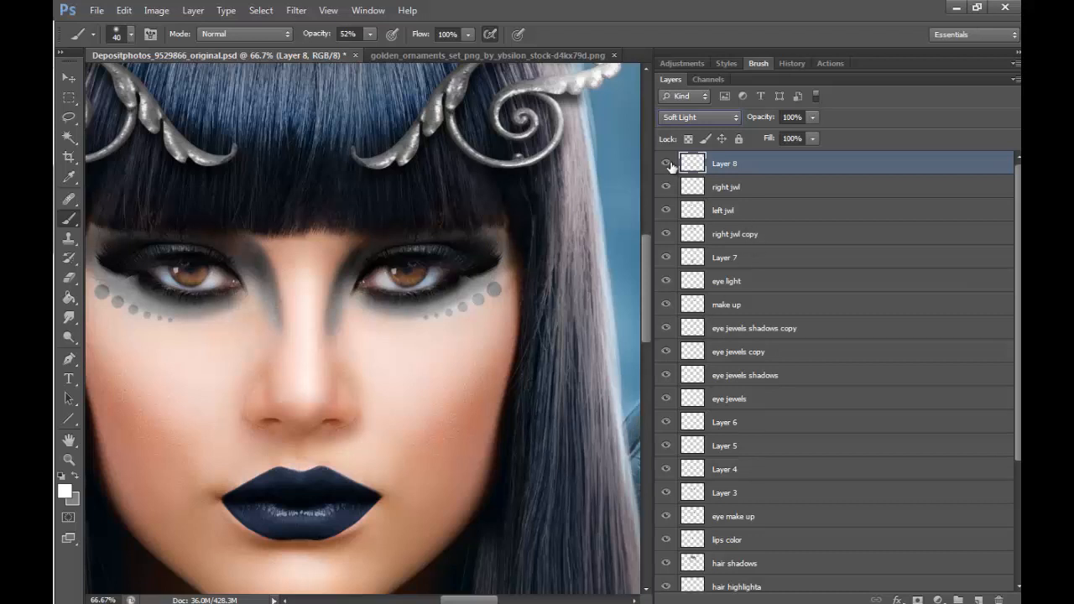
pyautogui.click(666, 164)
pyautogui.click(666, 164)
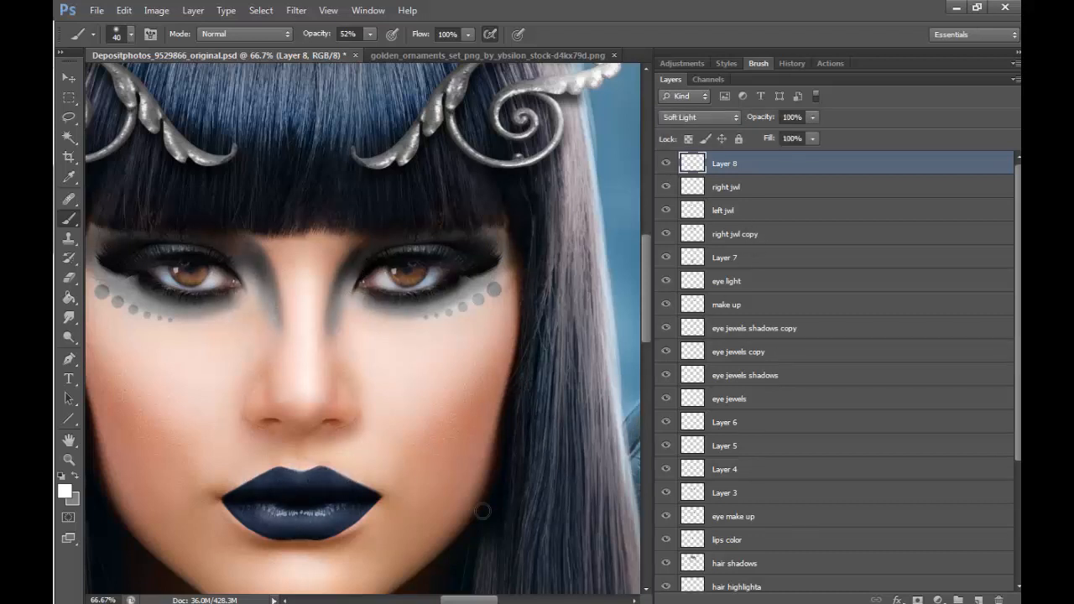
pyautogui.press('z')
pyautogui.click(132, 34)
pyautogui.click(409, 242)
pyautogui.click(409, 242)
pyautogui.click(408, 241)
pyautogui.click(666, 164)
pyautogui.click(666, 163)
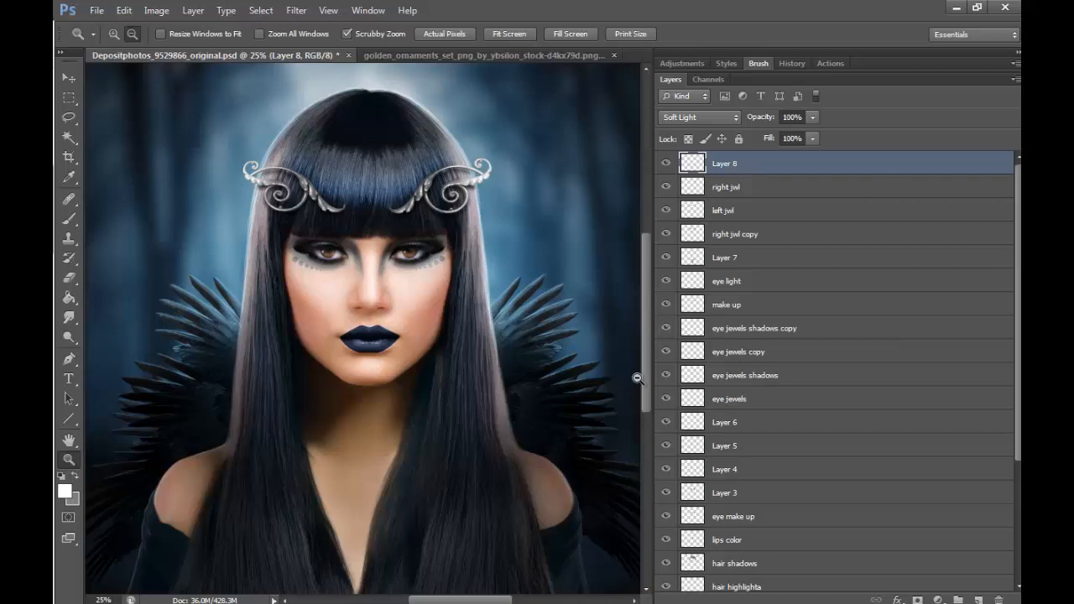
# - Resume highlight painting on Layer 8 with the white 40-pixel brush, working close up on the face and fringe area
pyautogui.click(385, 272)
pyautogui.click(384, 272)
pyautogui.click(385, 272)
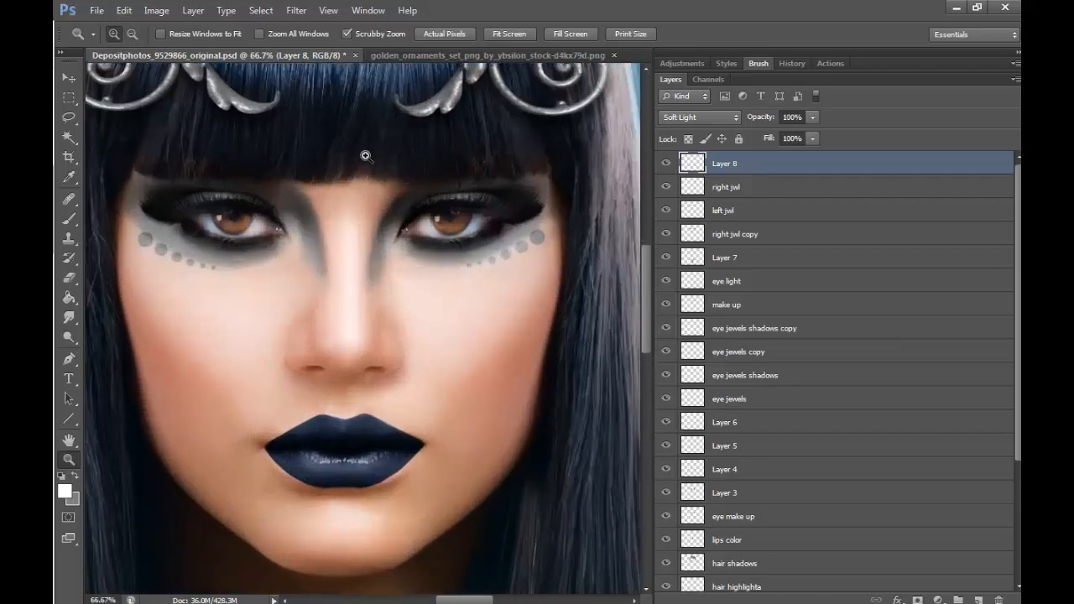
pyautogui.click(70, 218)
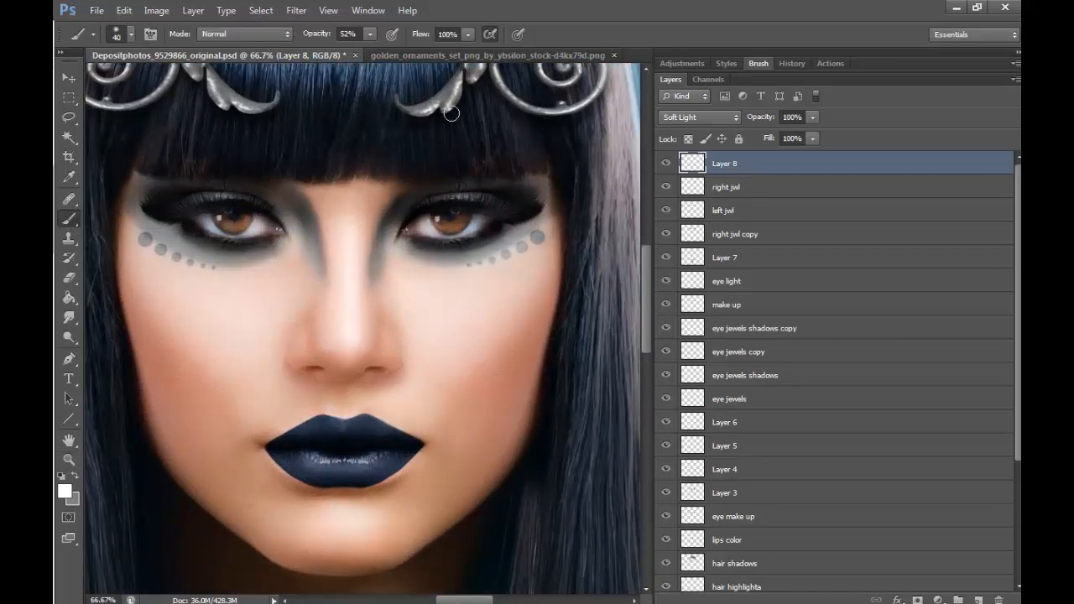
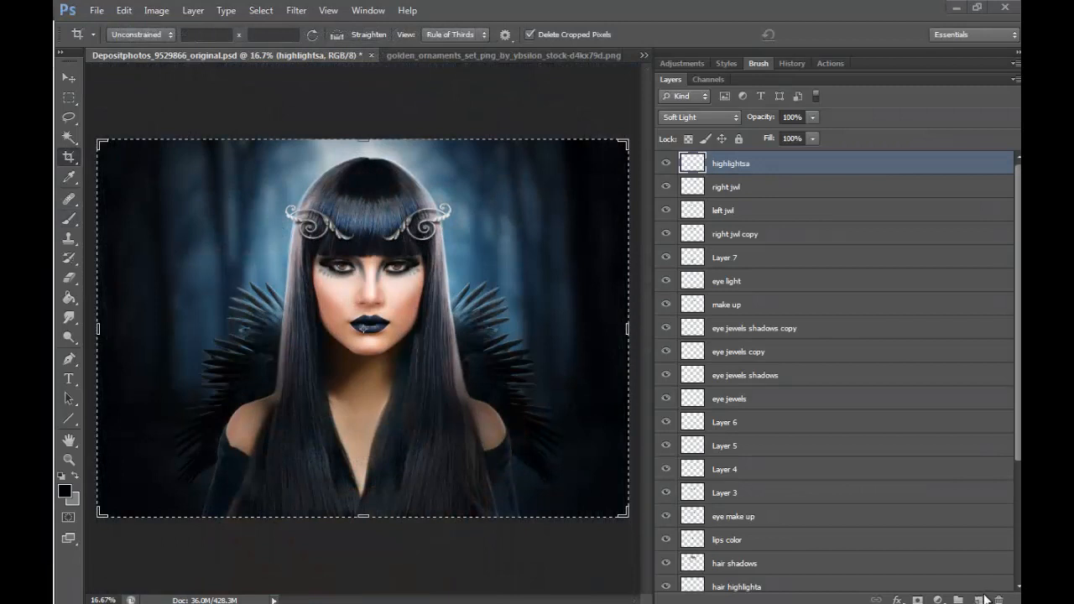
# - Create a new layer above highlightsa and name it shadows
pyautogui.click(979, 600)
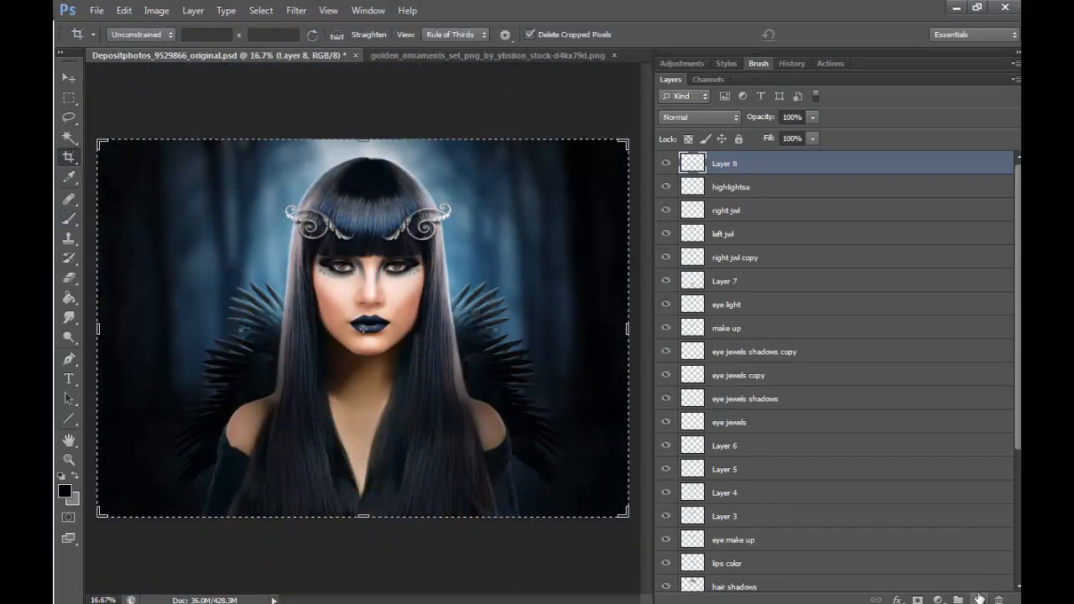
pyautogui.doubleClick(729, 165)
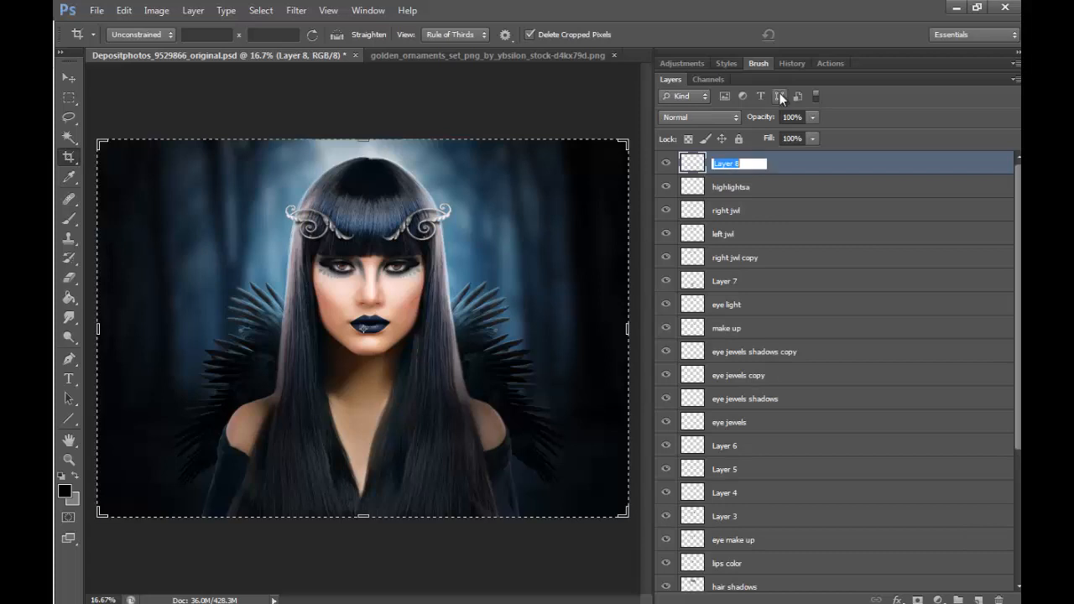
pyautogui.write('shadows')
pyautogui.press('Return')
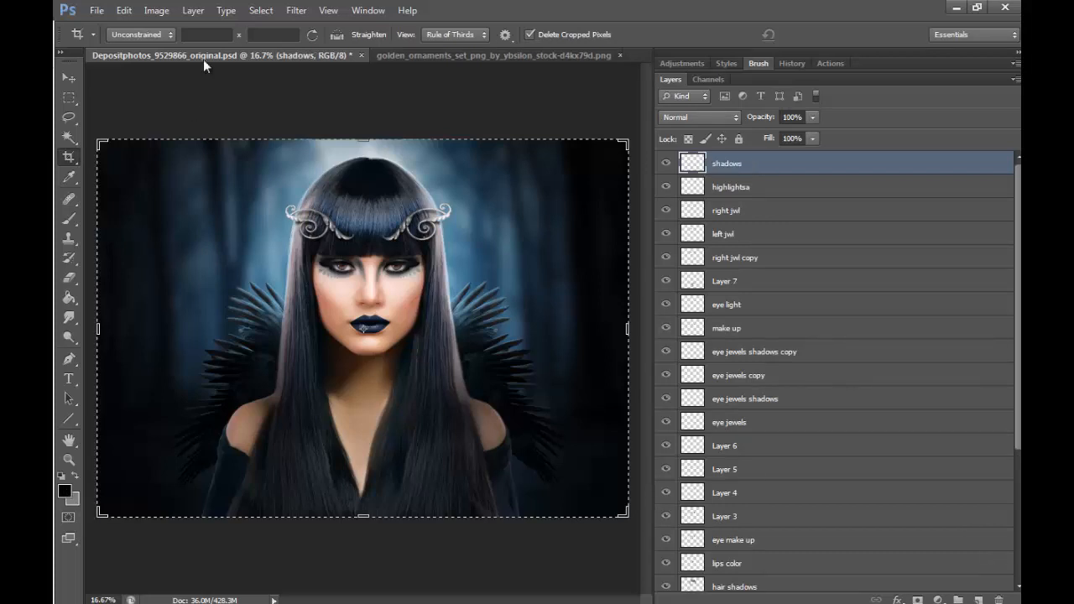
# - Paint soft black shading at 52% brush opacity along the inner socket and nose side of the eye in the picture's right half
pyautogui.click(72, 220)
pyautogui.click(69, 459)
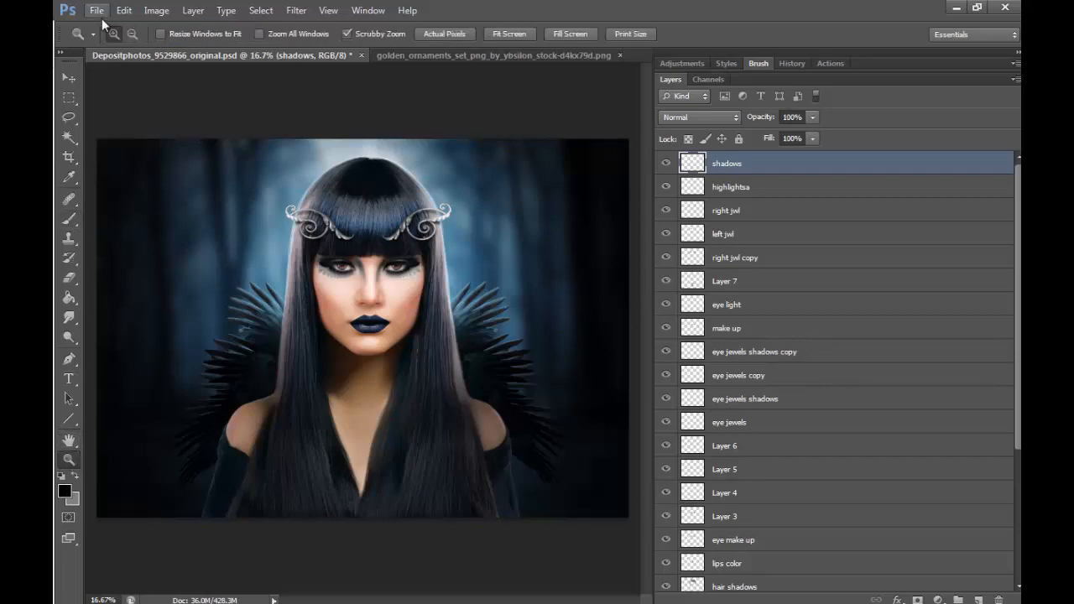
pyautogui.moveTo(375, 278)
pyautogui.mouseDown()
pyautogui.moveTo(388, 307)
pyautogui.moveTo(439, 206)
pyautogui.moveTo(470, 225)
pyautogui.moveTo(474, 202)
pyautogui.mouseUp()
pyautogui.click(69, 219)
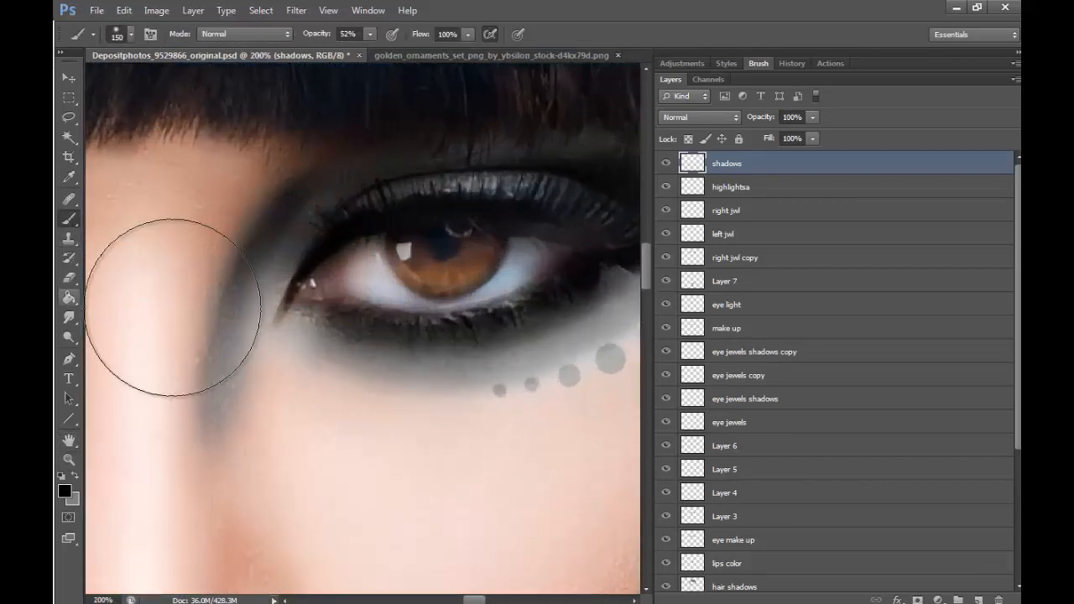
pyautogui.press('[')
pyautogui.press('[')
pyautogui.press('[')
pyautogui.press('[')
pyautogui.press('[')
pyautogui.press('[')
pyautogui.press('[')
pyautogui.press('[')
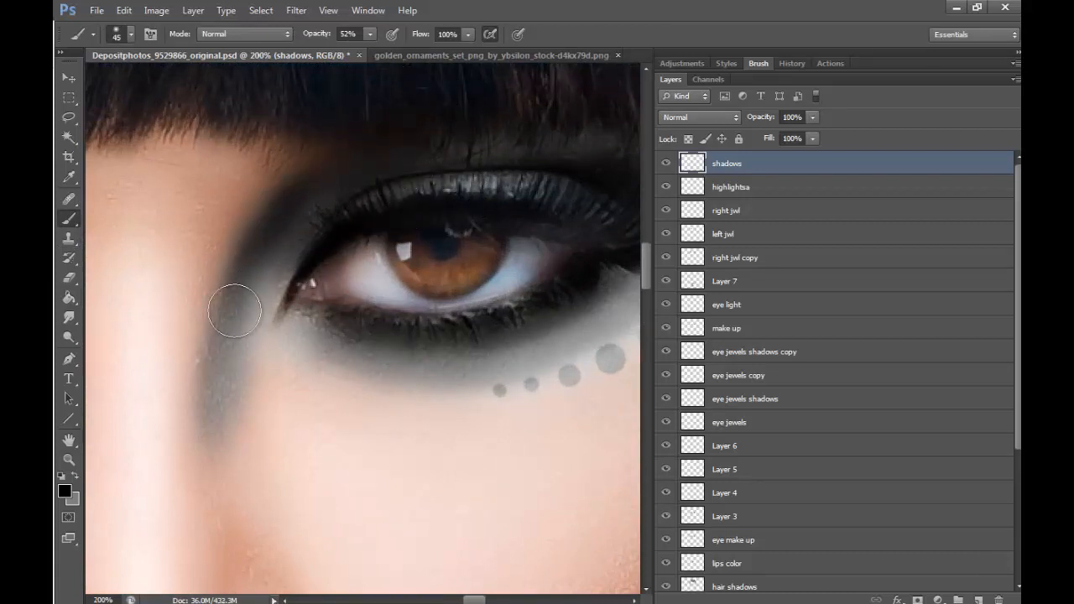
pyautogui.moveTo(276, 223)
pyautogui.mouseDown()
pyautogui.moveTo(218, 410)
pyautogui.moveTo(202, 422)
pyautogui.moveTo(291, 248)
pyautogui.moveTo(403, 153)
pyautogui.moveTo(250, 252)
pyautogui.mouseUp()
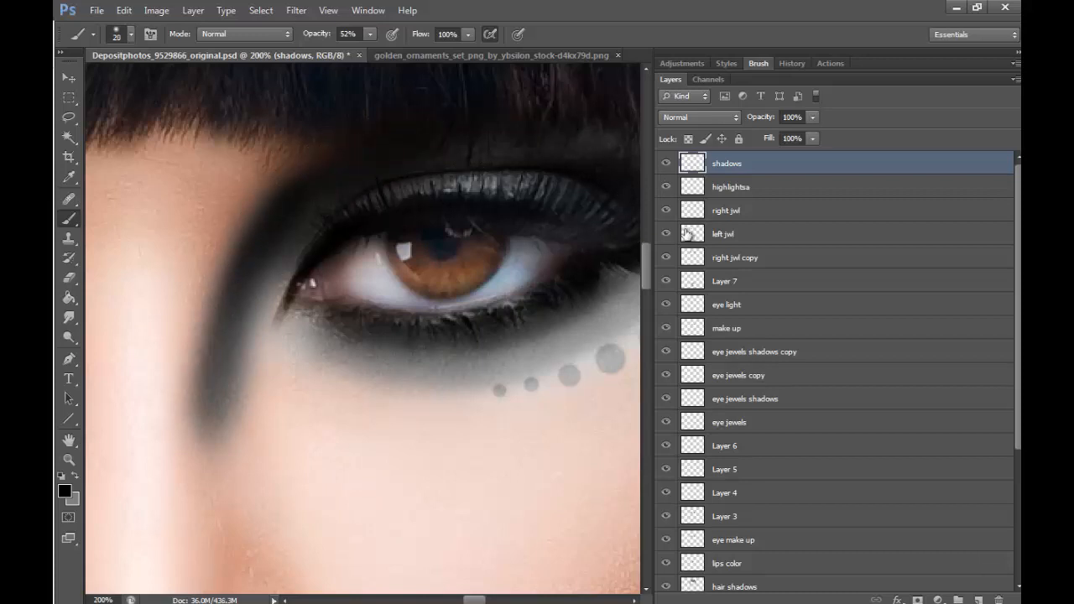
# - Darken the same eye's upper lid, lower lash line, pupil and upper iris with small black brush strokes
pyautogui.moveTo(362, 228)
pyautogui.mouseDown()
pyautogui.moveTo(494, 195)
pyautogui.moveTo(387, 209)
pyautogui.moveTo(591, 221)
pyautogui.mouseUp()
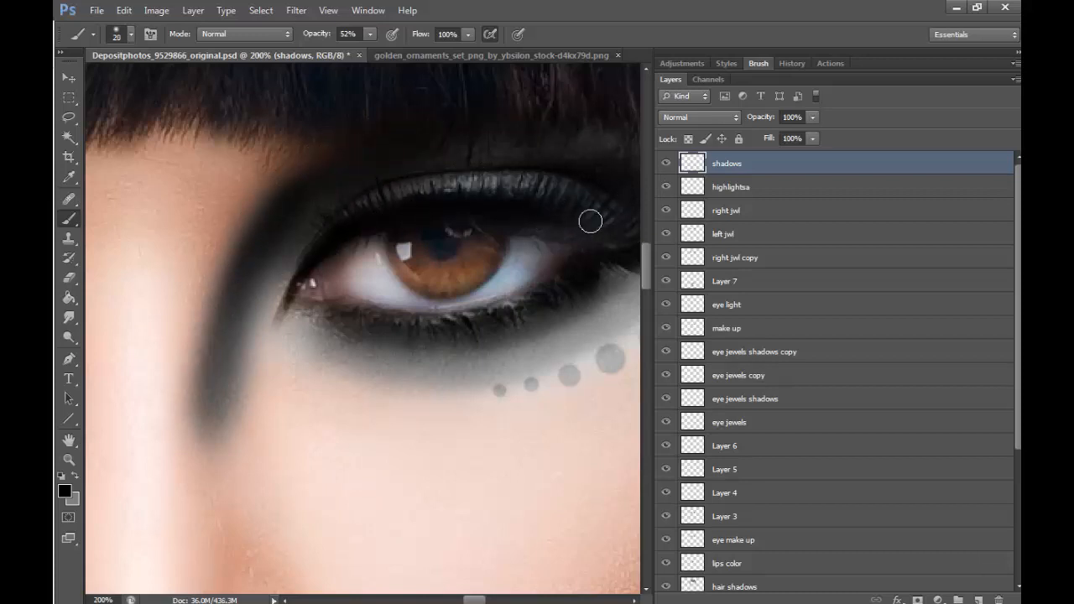
pyautogui.moveTo(552, 296)
pyautogui.mouseDown()
pyautogui.moveTo(604, 261)
pyautogui.moveTo(479, 325)
pyautogui.moveTo(570, 289)
pyautogui.moveTo(398, 323)
pyautogui.moveTo(576, 270)
pyautogui.mouseUp()
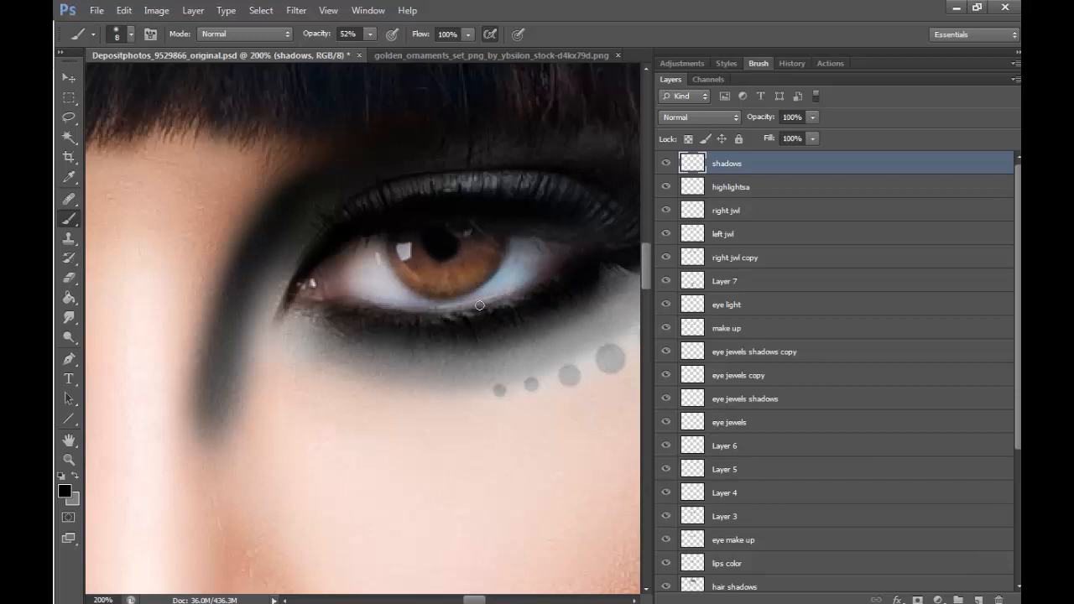
pyautogui.press(']')
pyautogui.press(']')
pyautogui.press(']')
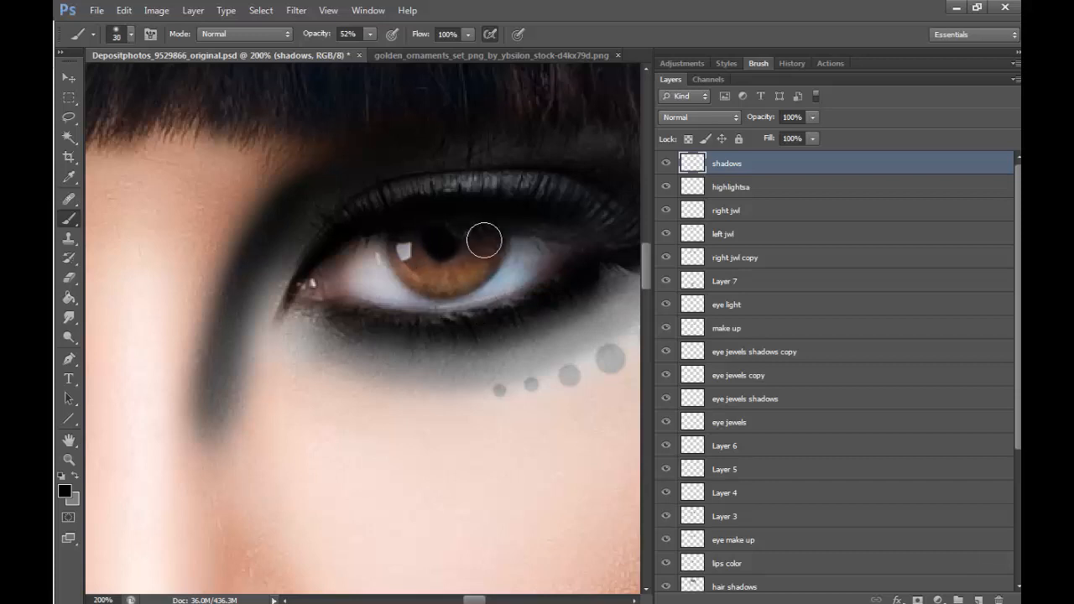
pyautogui.moveTo(482, 244)
pyautogui.mouseDown()
pyautogui.moveTo(496, 238)
pyautogui.moveTo(512, 265)
pyautogui.moveTo(478, 273)
pyautogui.mouseUp()
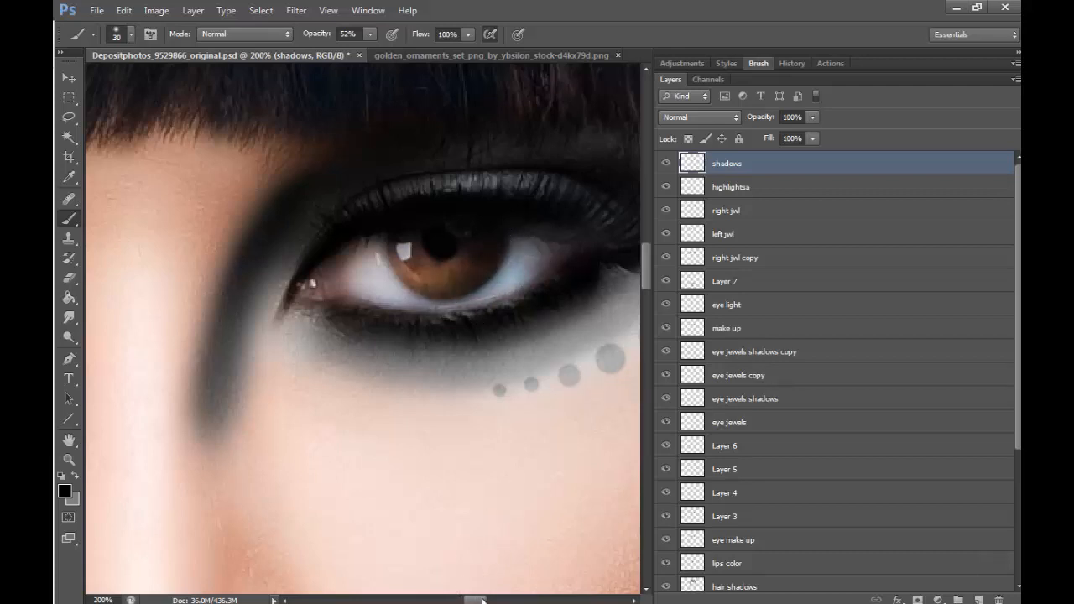
# - Darken the lower lash line and pupil of the other eye with black brush strokes on the shadows layer
pyautogui.moveTo(475, 599); pyautogui.dragTo(491, 598)
pyautogui.moveTo(376, 273); pyautogui.dragTo(356, 312)
pyautogui.moveTo(489, 599); pyautogui.dragTo(448, 599)
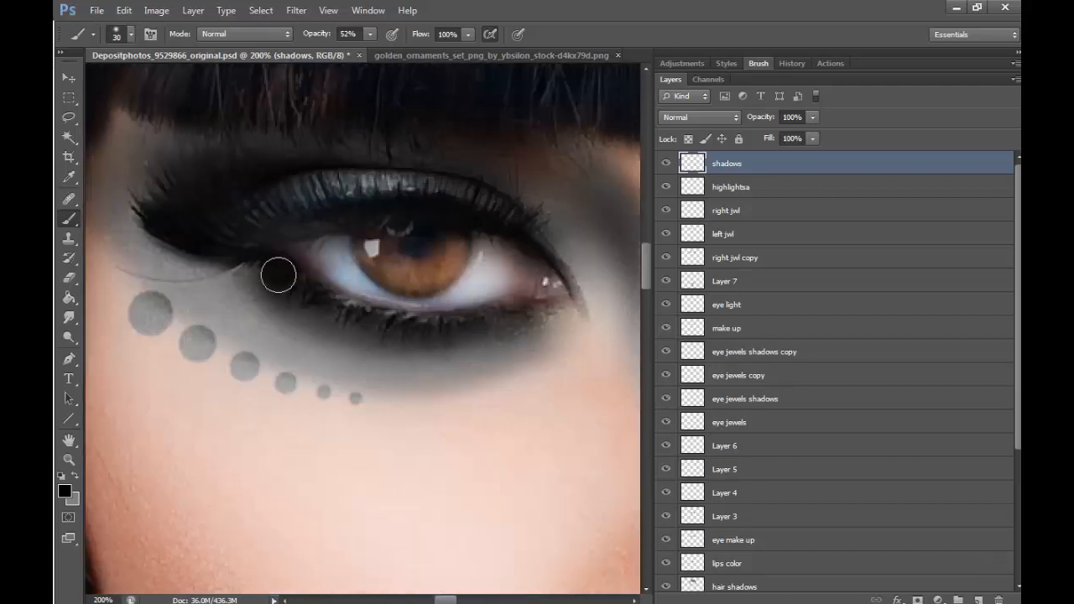
pyautogui.moveTo(277, 276); pyautogui.dragTo(298, 315)
pyautogui.moveTo(320, 323); pyautogui.dragTo(422, 324)
pyautogui.press('[')
pyautogui.press('[')
pyautogui.press('[')
pyautogui.press('[')
pyautogui.moveTo(408, 240); pyautogui.dragTo(430, 246)
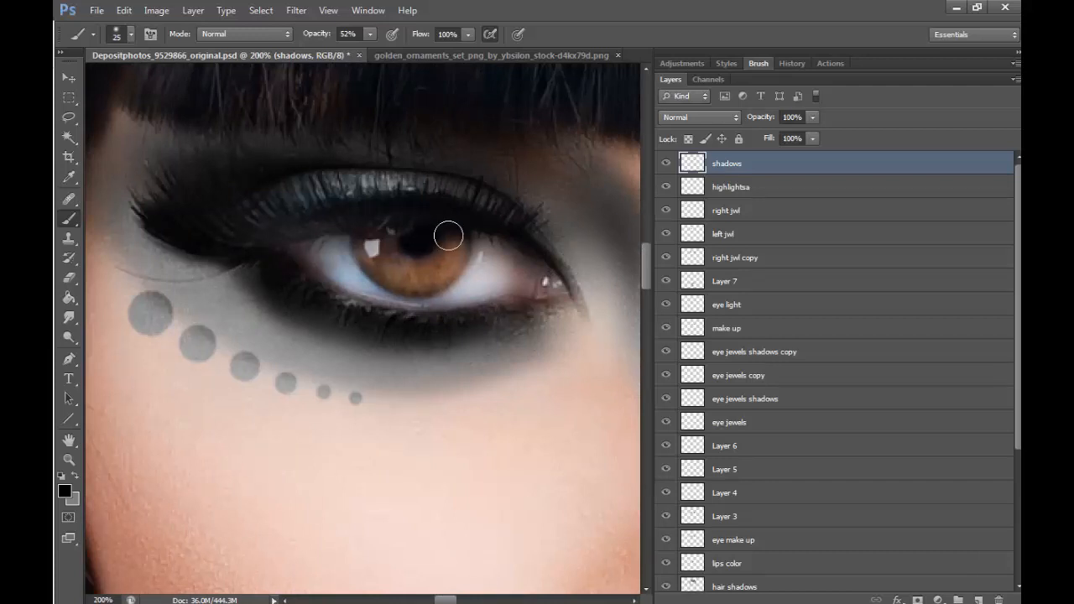
# - Shade that eye's upper lid and inner crease, carrying the black curve down beside the nose
pyautogui.moveTo(460, 178)
pyautogui.mouseDown()
pyautogui.moveTo(344, 159)
pyautogui.moveTo(549, 240)
pyautogui.mouseUp()
pyautogui.moveTo(445, 599); pyautogui.dragTo(453, 599)
pyautogui.press(']')
pyautogui.press(']')
pyautogui.press(']')
pyautogui.moveTo(364, 161)
pyautogui.mouseDown()
pyautogui.moveTo(489, 376)
pyautogui.moveTo(481, 235)
pyautogui.mouseUp()
# - Paint black contour shading beneath both cheekbones with a 175 px brush at 52% opacity
pyautogui.press('z')
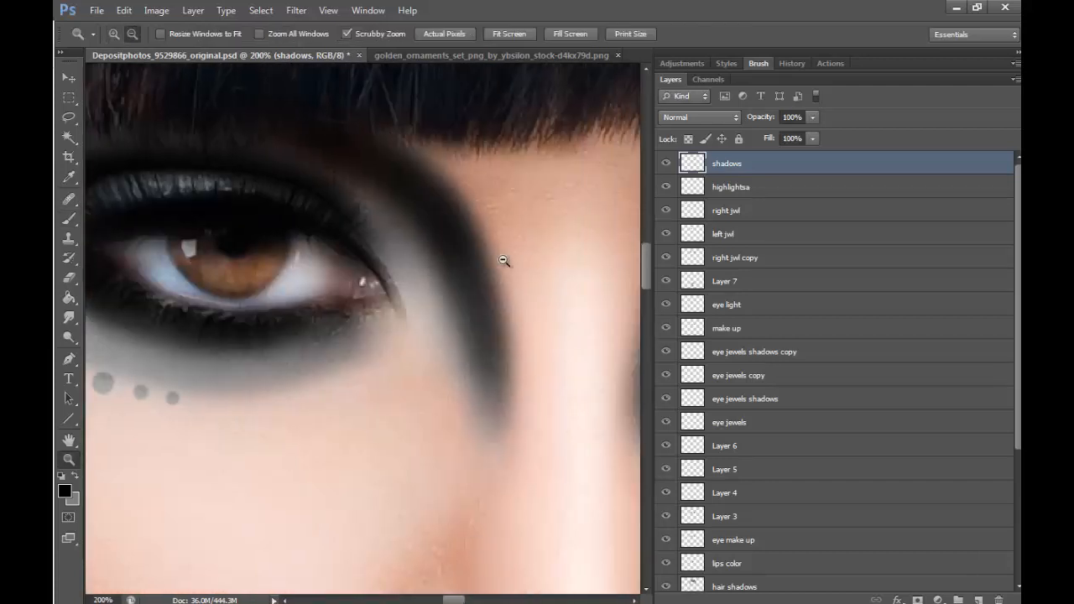
pyautogui.keyDown('alt'); pyautogui.click(504, 261); pyautogui.keyUp('alt')
pyautogui.keyDown('alt'); pyautogui.click(504, 261); pyautogui.keyUp('alt')
pyautogui.press('b')
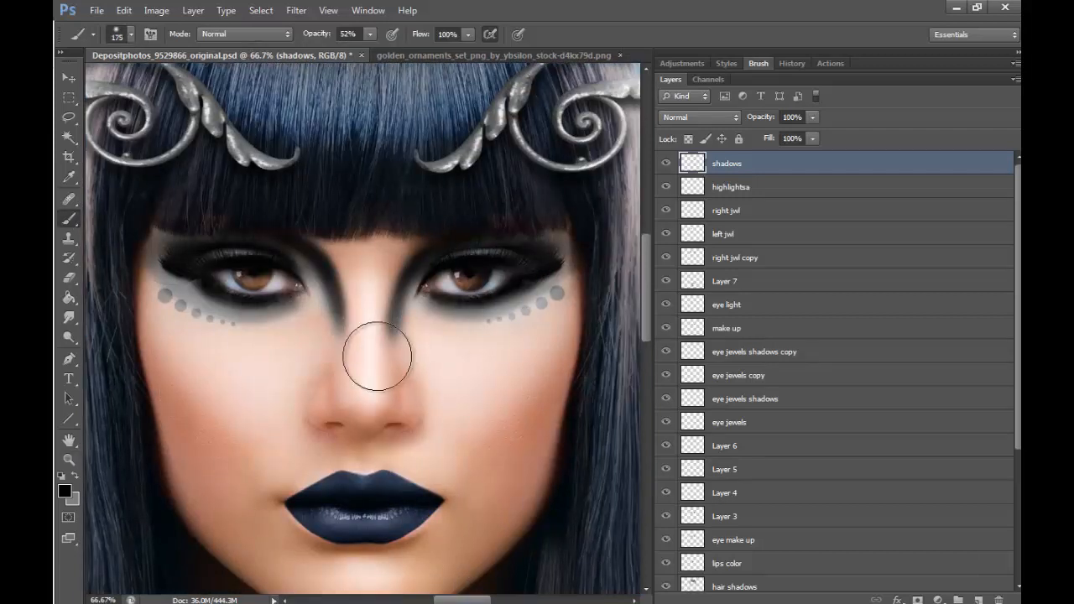
pyautogui.moveTo(139, 312)
pyautogui.mouseDown()
pyautogui.moveTo(186, 404)
pyautogui.moveTo(240, 448)
pyautogui.moveTo(256, 482)
pyautogui.mouseUp()
pyautogui.moveTo(153, 347)
pyautogui.mouseDown()
pyautogui.moveTo(205, 428)
pyautogui.moveTo(283, 523)
pyautogui.mouseUp()
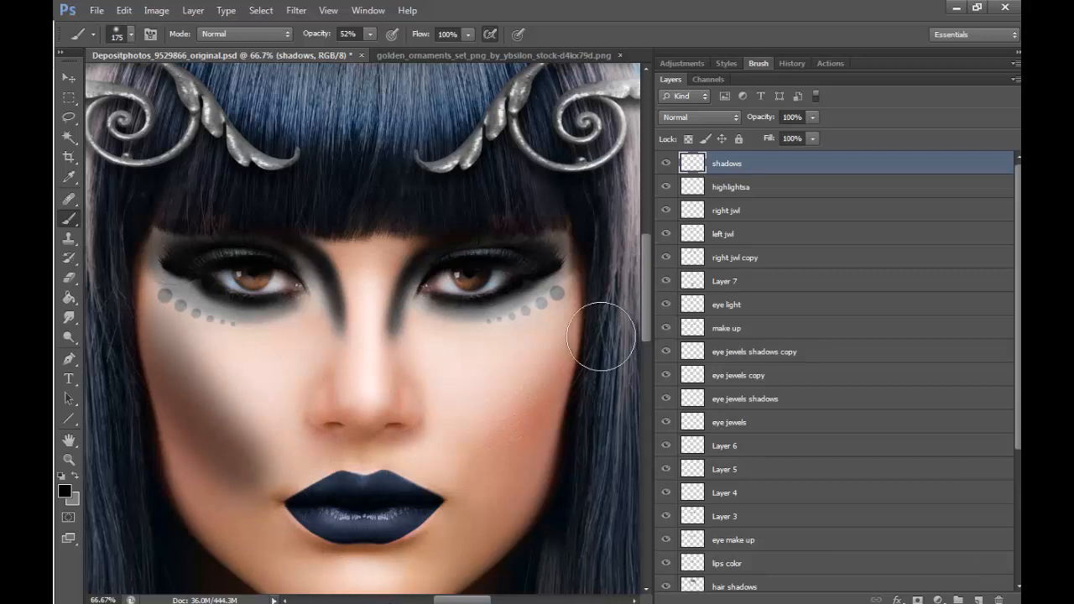
pyautogui.moveTo(563, 349); pyautogui.dragTo(484, 484)
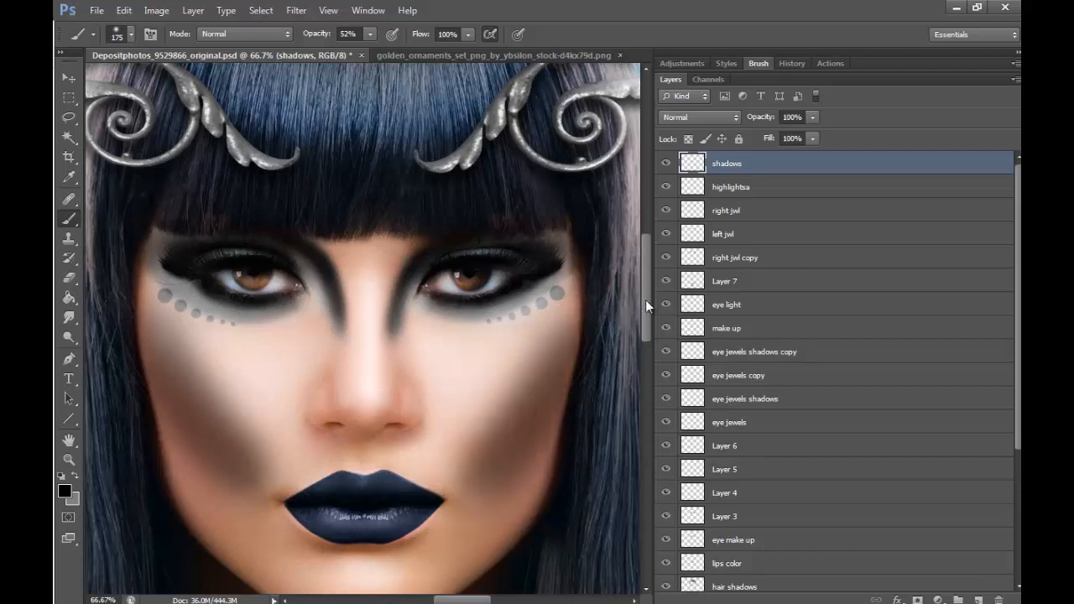
# - Paint shadows under the lower lip and around both nostrils with a smaller black brush
pyautogui.scroll(-2, 645, 299)
pyautogui.press('[')
pyautogui.press('[')
pyautogui.press('[')
pyautogui.press('[')
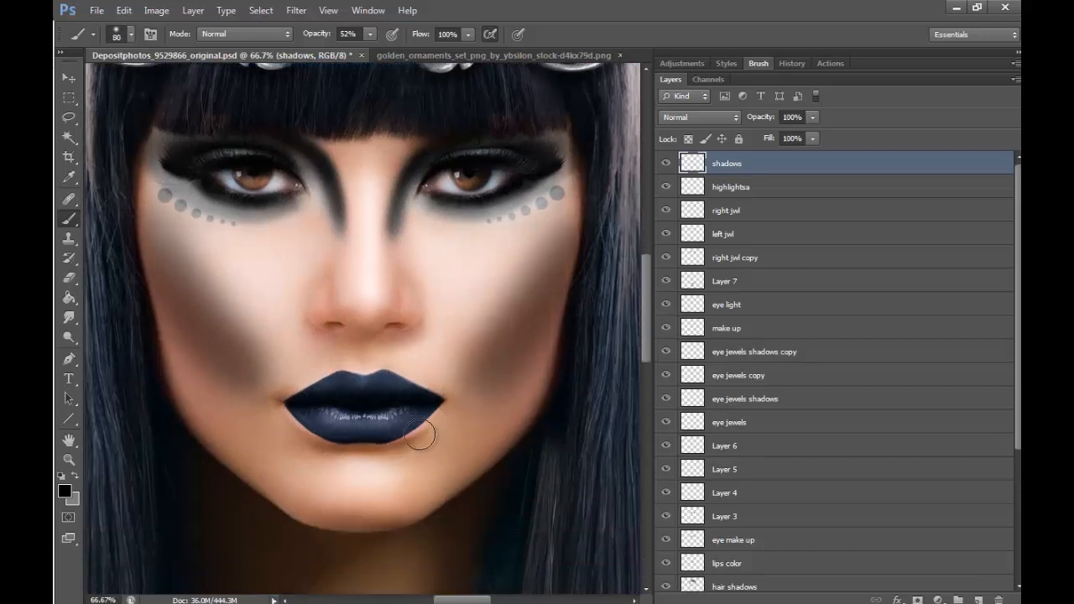
pyautogui.moveTo(419, 433)
pyautogui.mouseDown()
pyautogui.moveTo(329, 442)
pyautogui.moveTo(385, 442)
pyautogui.moveTo(345, 445)
pyautogui.moveTo(407, 433)
pyautogui.moveTo(311, 431)
pyautogui.mouseUp()
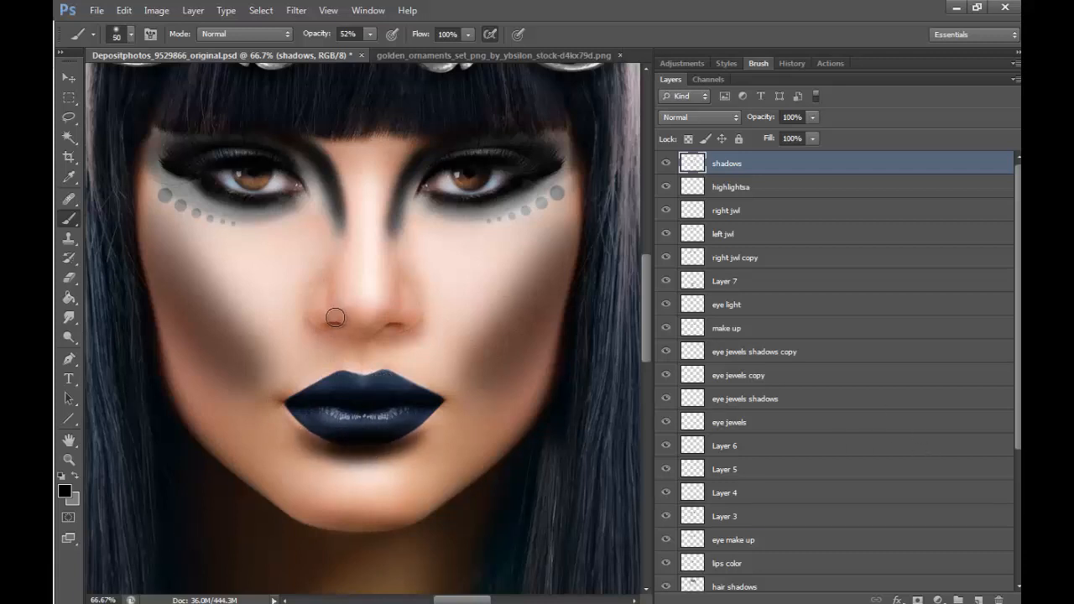
pyautogui.moveTo(334, 317)
pyautogui.mouseDown()
pyautogui.moveTo(366, 325)
pyautogui.moveTo(392, 316)
pyautogui.moveTo(359, 335)
pyautogui.moveTo(369, 334)
pyautogui.moveTo(340, 303)
pyautogui.mouseUp()
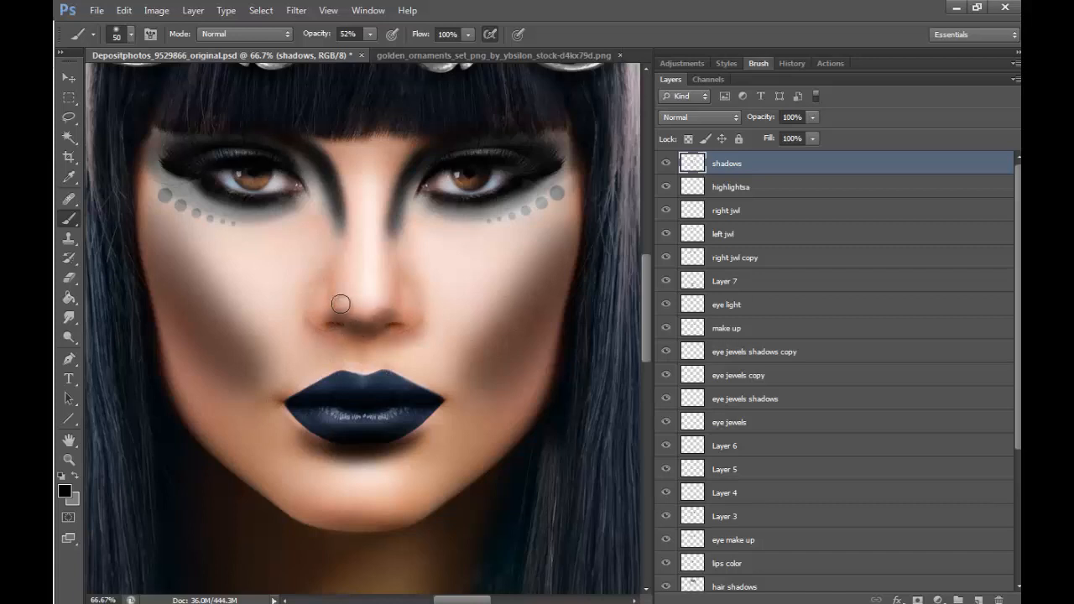
pyautogui.click(333, 326)
pyautogui.click(396, 327)
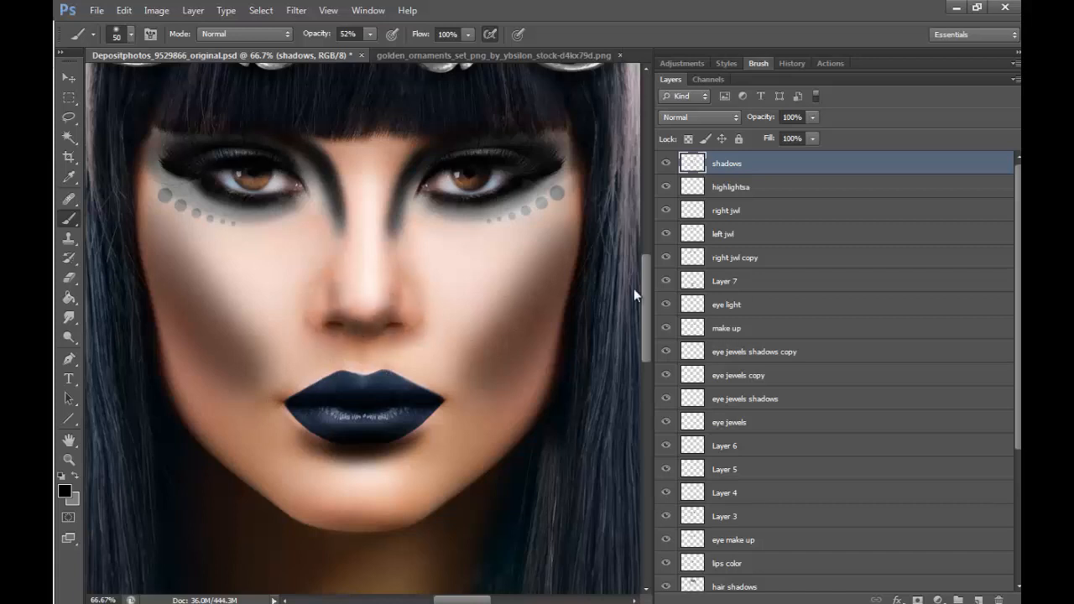
# - Set the shadows layer's blend mode to Soft Light and compare the face with the layer hidden and shown
pyautogui.click(713, 117)
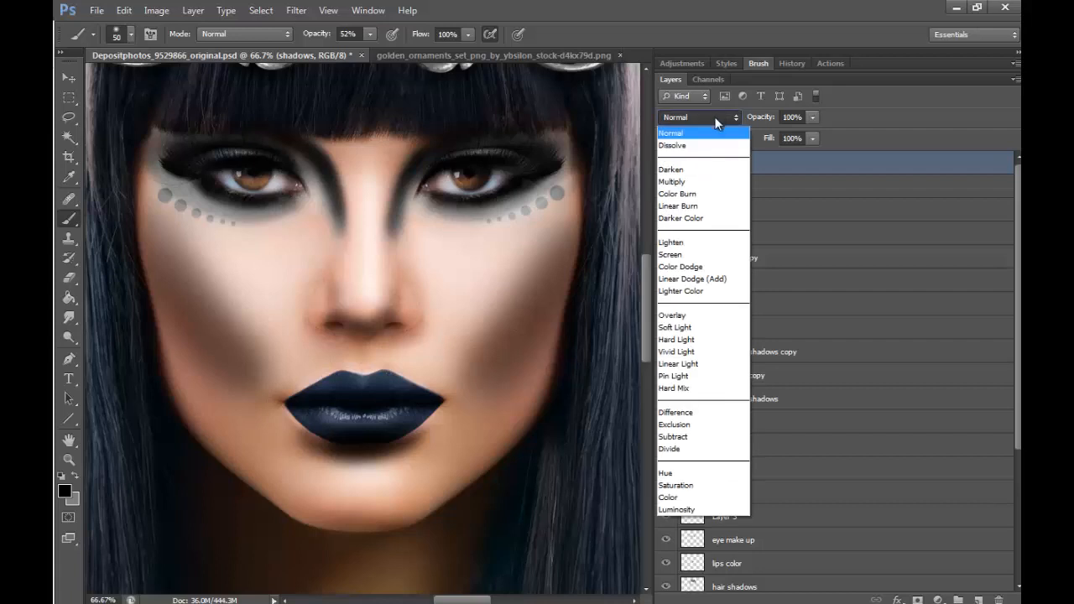
pyautogui.click(689, 328)
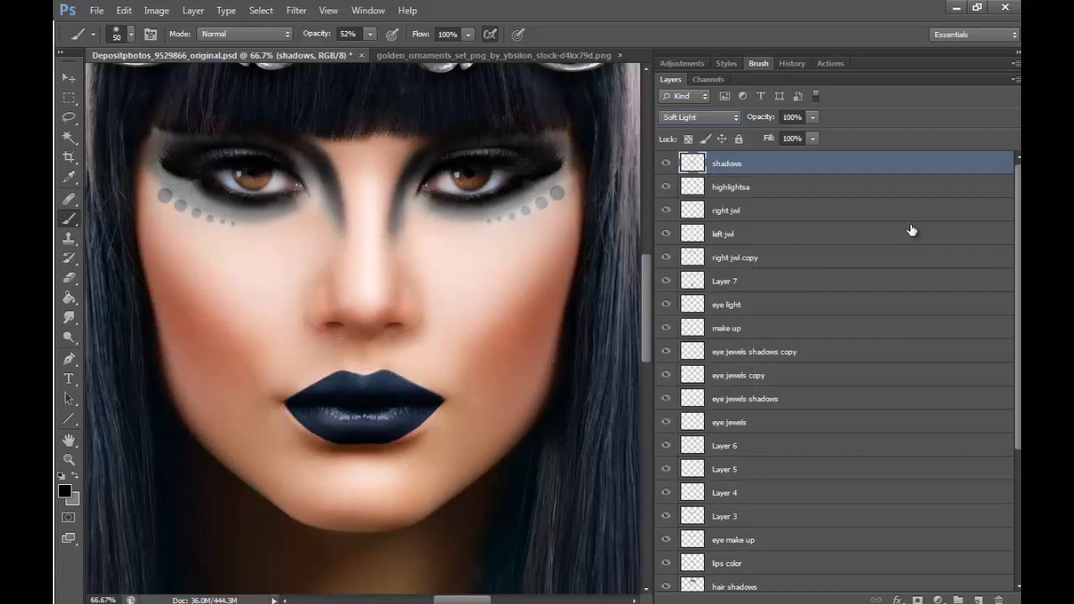
pyautogui.click(667, 164)
pyautogui.click(667, 163)
# - Reduce the shadows layer's fill to 69%
pyautogui.click(69, 459)
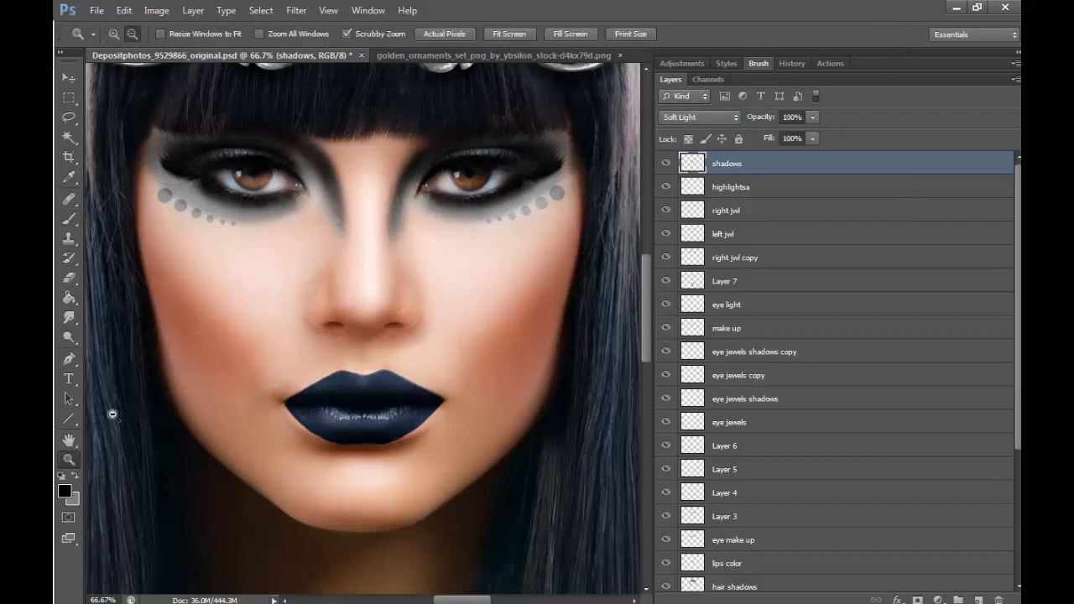
pyautogui.keyDown('alt'); pyautogui.click(504, 323); pyautogui.keyUp('alt')
pyautogui.keyDown('alt'); pyautogui.click(551, 475); pyautogui.keyUp('alt')
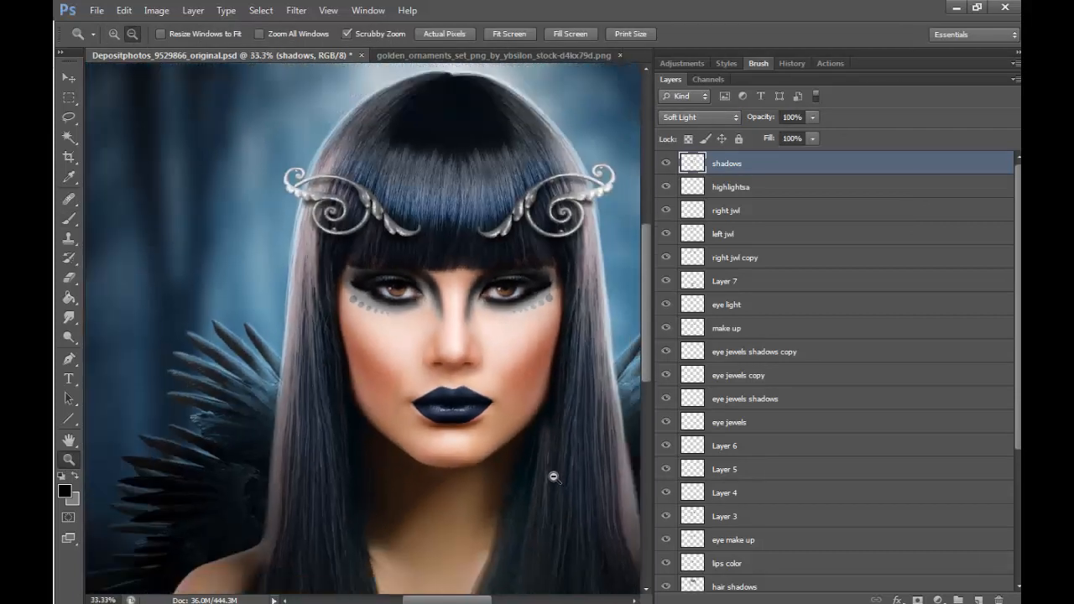
pyautogui.keyDown('alt'); pyautogui.click(551, 474); pyautogui.keyUp('alt')
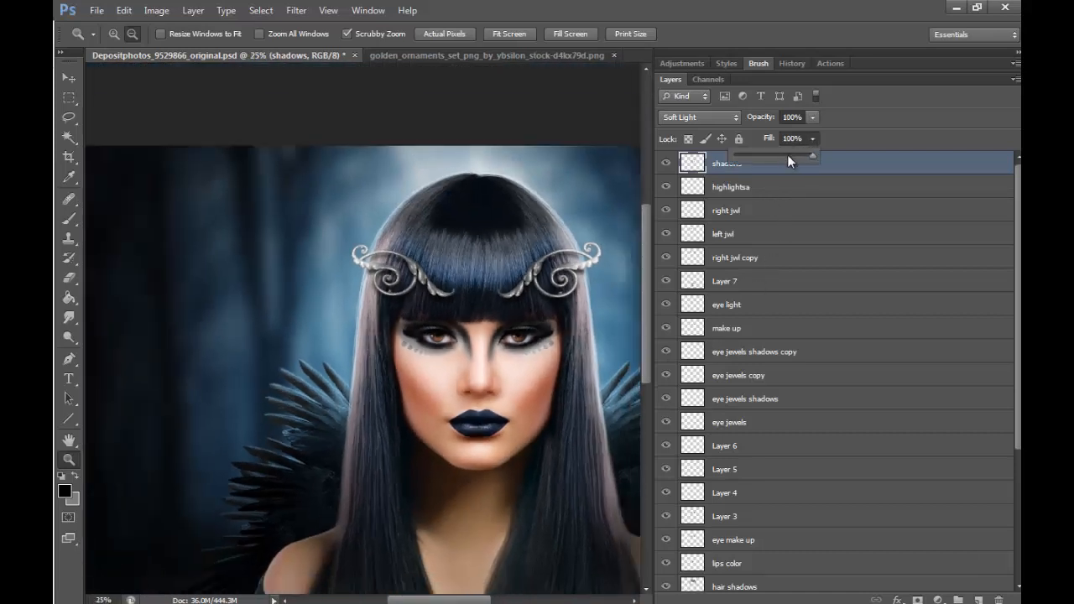
pyautogui.click(786, 155)
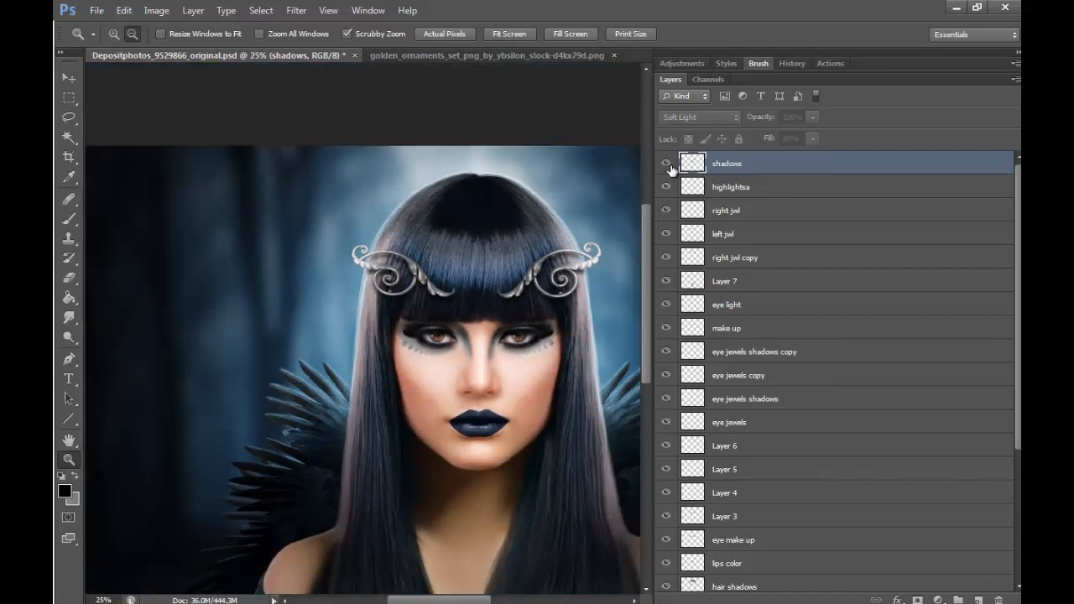
# - Set up the Eraser with a soft round tip at 257 px and 0% hardness
pyautogui.press('e')
pyautogui.click(131, 36)
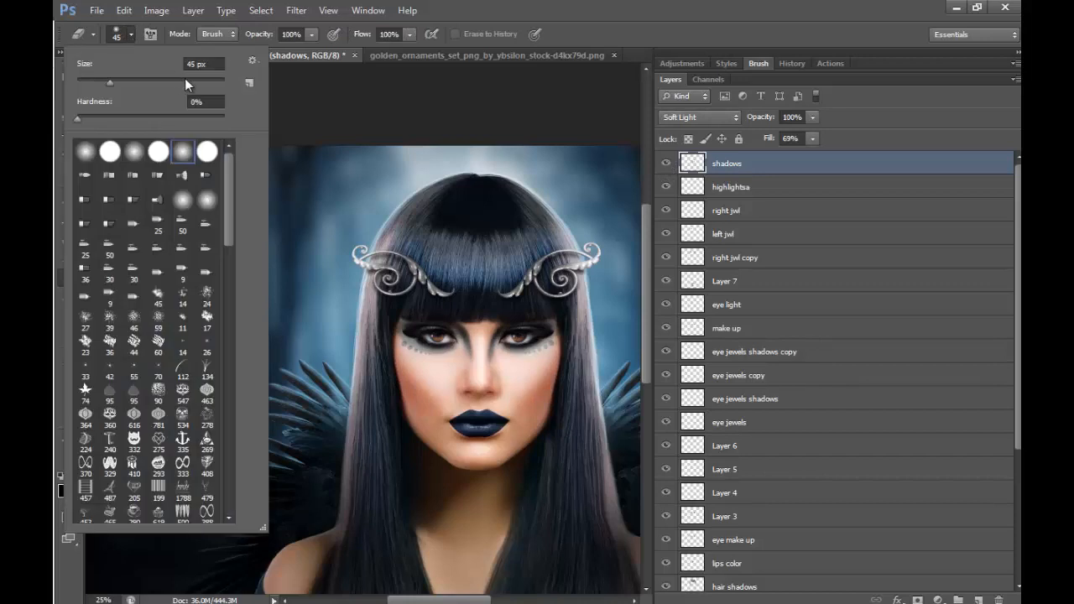
pyautogui.click(185, 78)
pyautogui.click(379, 163)
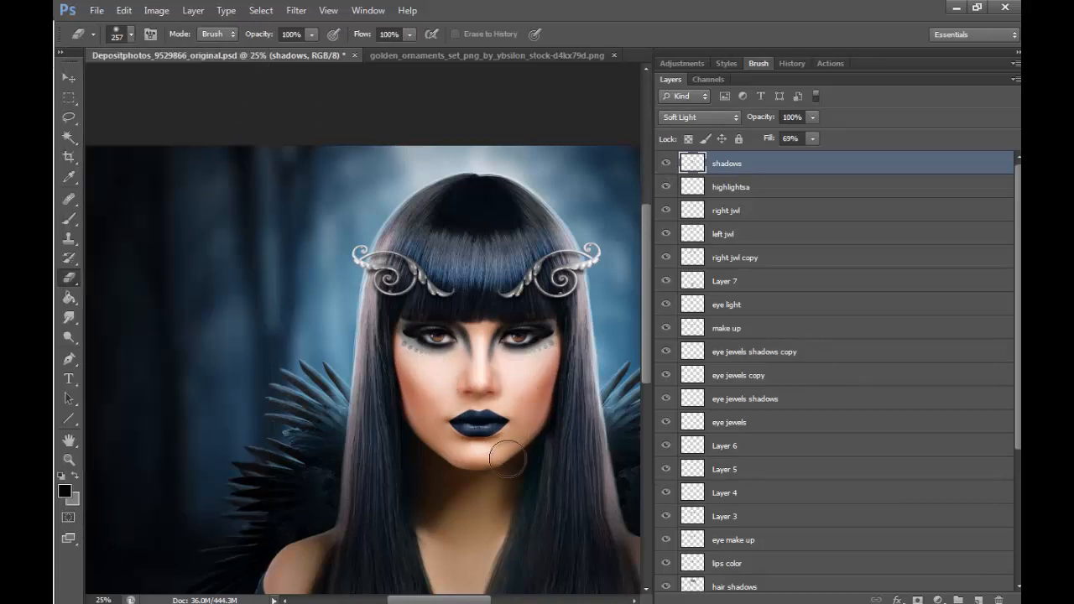
# - Compare the portrait repeatedly with the shadows layer hidden and shown
pyautogui.click(666, 164)
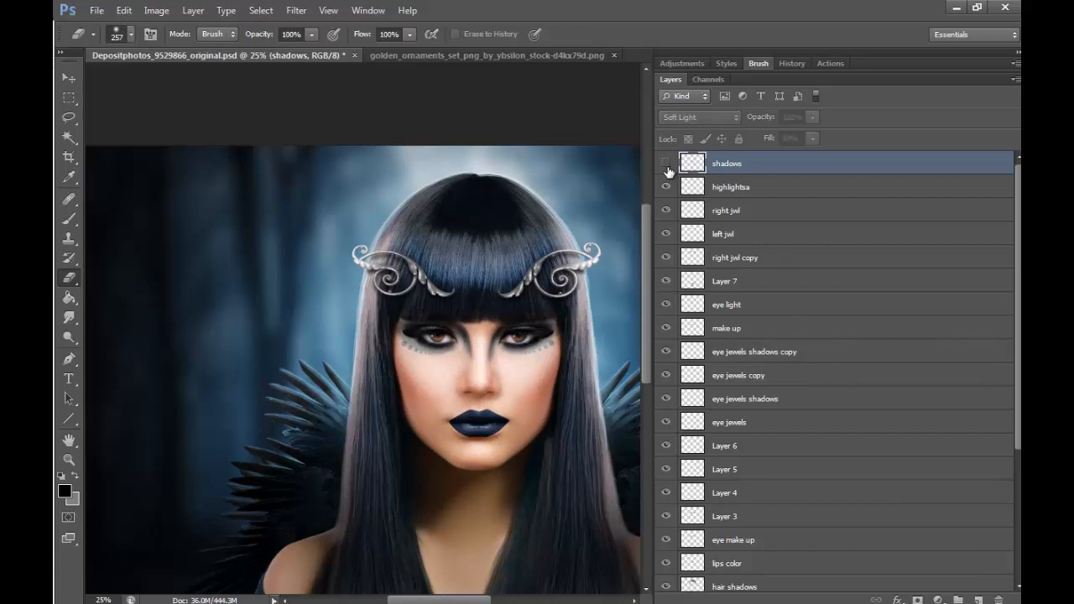
pyautogui.click(666, 164)
pyautogui.click(666, 165)
pyautogui.click(666, 165)
pyautogui.click(666, 164)
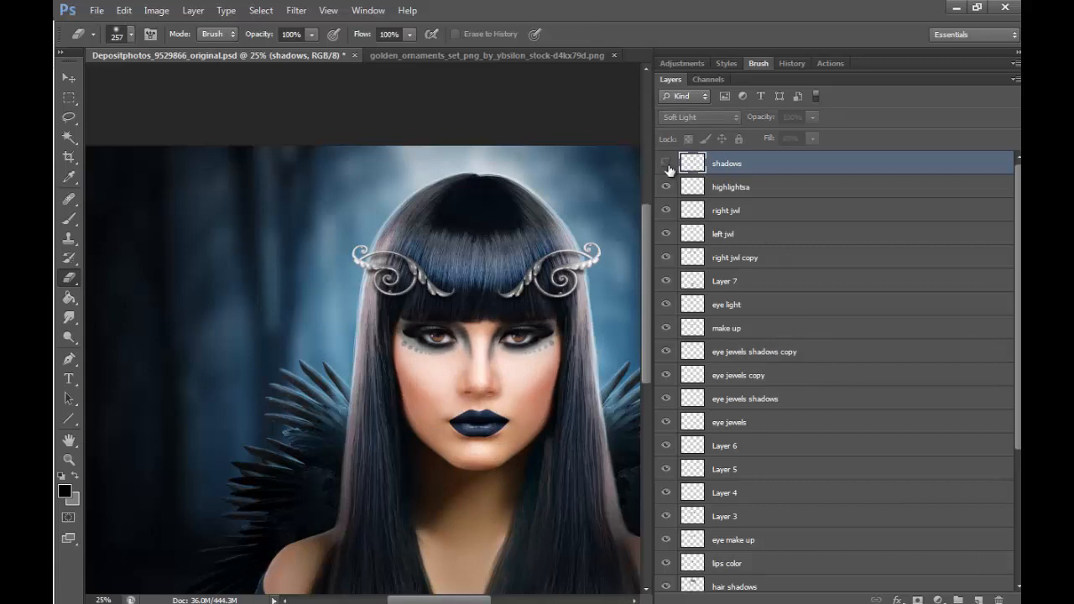
pyautogui.click(666, 164)
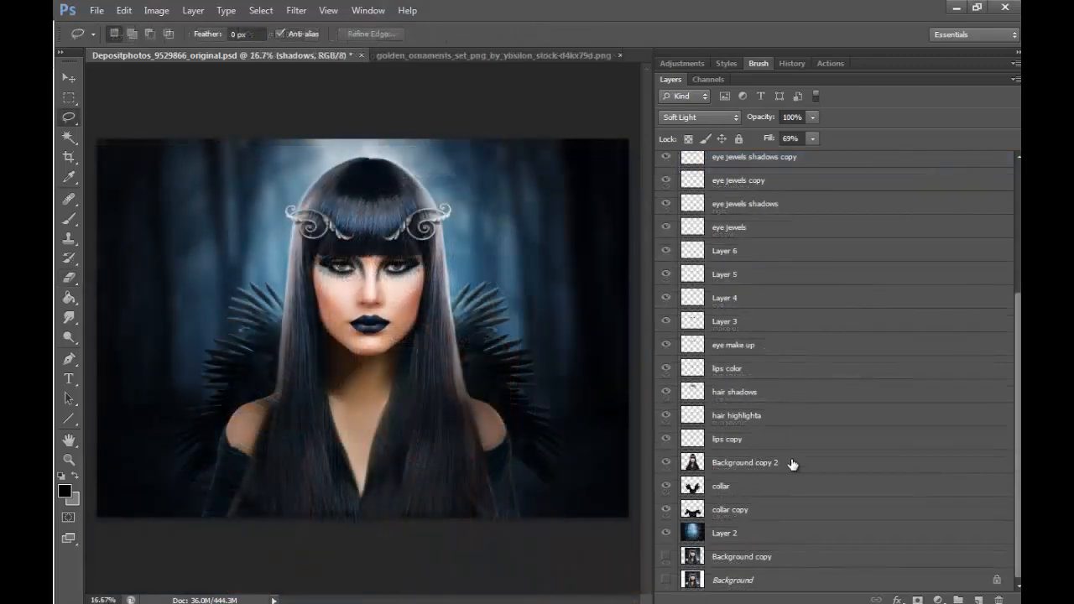
# - On the Background copy 2 layer, lasso the figure's lower part across the full width and feather the selection by 300 px
pyautogui.click(773, 464)
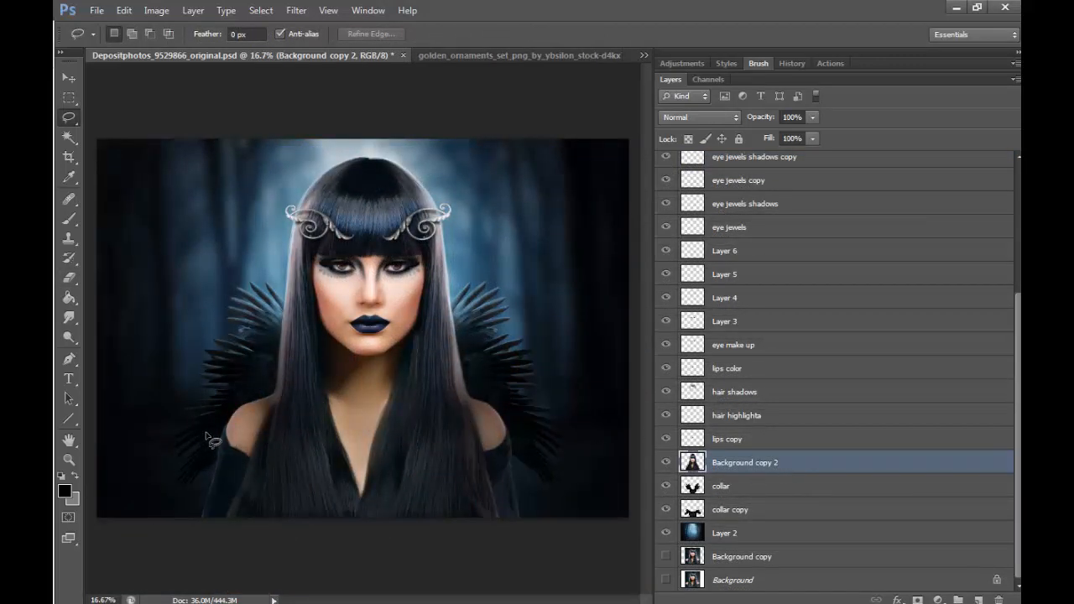
pyautogui.moveTo(265, 480)
pyautogui.mouseDown()
pyautogui.moveTo(437, 463)
pyautogui.moveTo(422, 552)
pyautogui.moveTo(144, 437)
pyautogui.mouseUp()
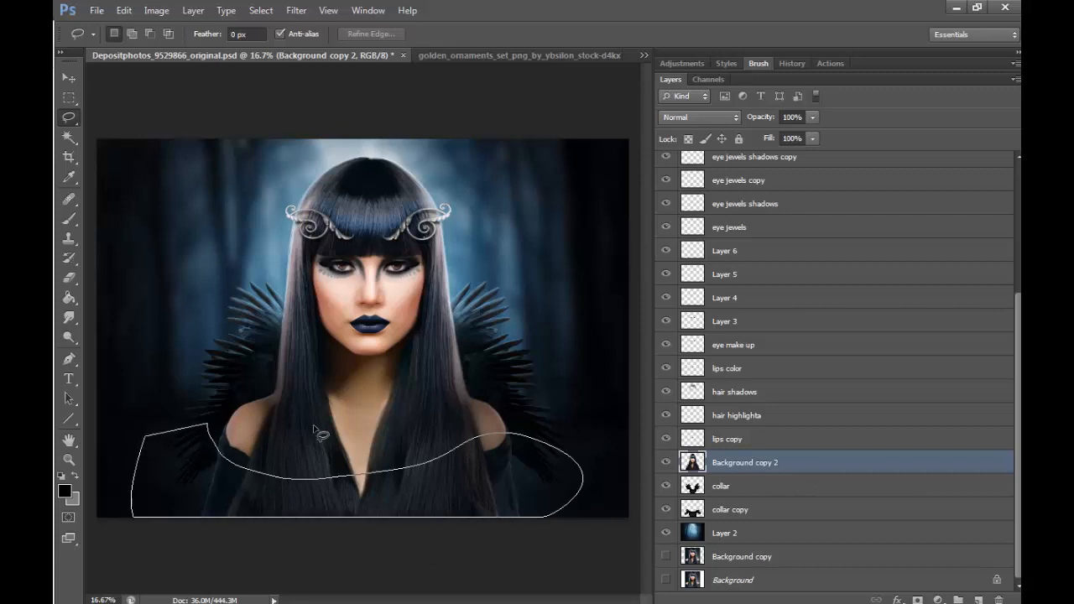
pyautogui.rightClick(485, 479)
pyautogui.click(537, 238)
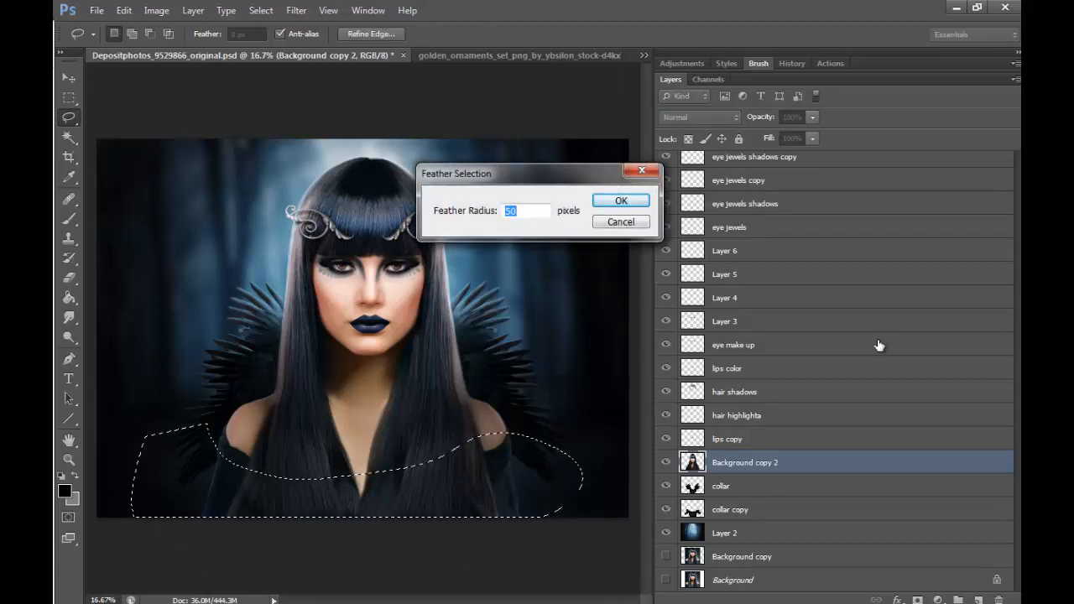
pyautogui.write('300')
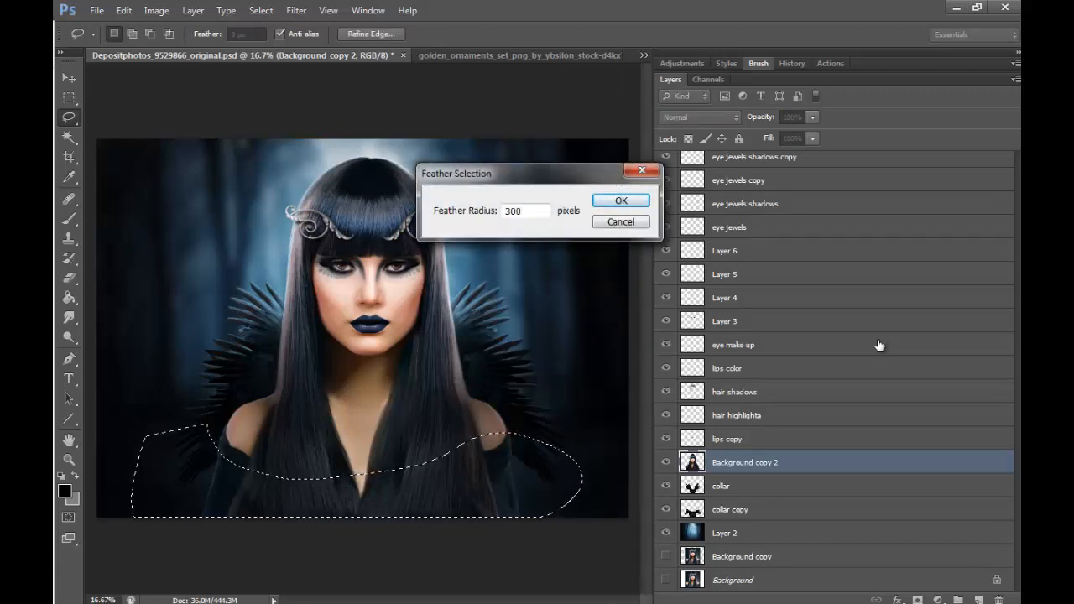
pyautogui.press('Return')
# - Darken the selected lower part of the figure with Brightness/Contrast at brightness -118 and clear the selection
pyautogui.click(156, 10)
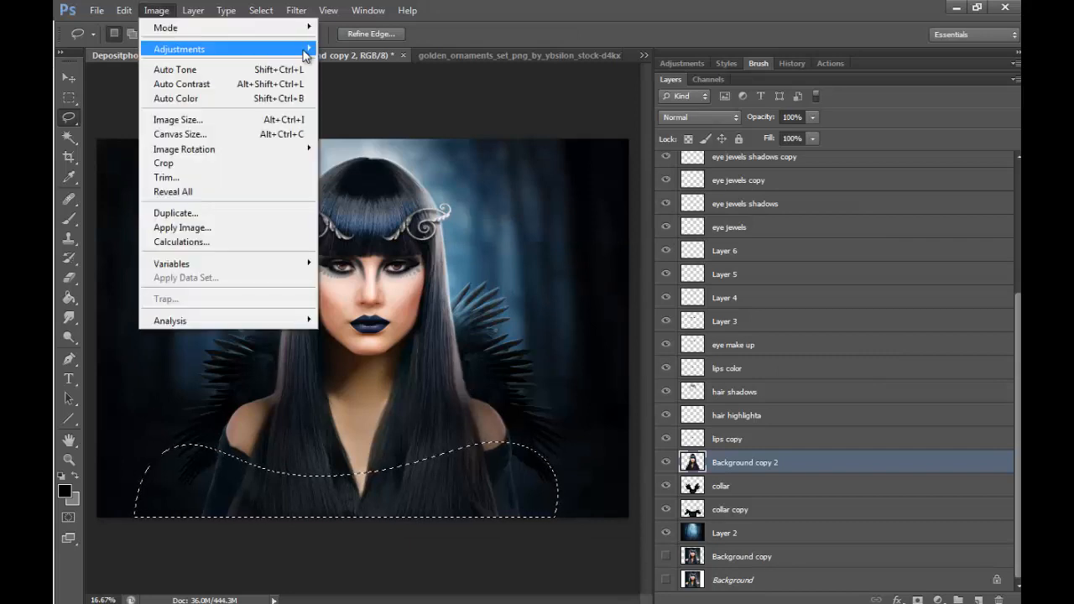
pyautogui.moveTo(179, 49)
pyautogui.click(370, 49)
pyautogui.moveTo(701, 208); pyautogui.dragTo(682, 212)
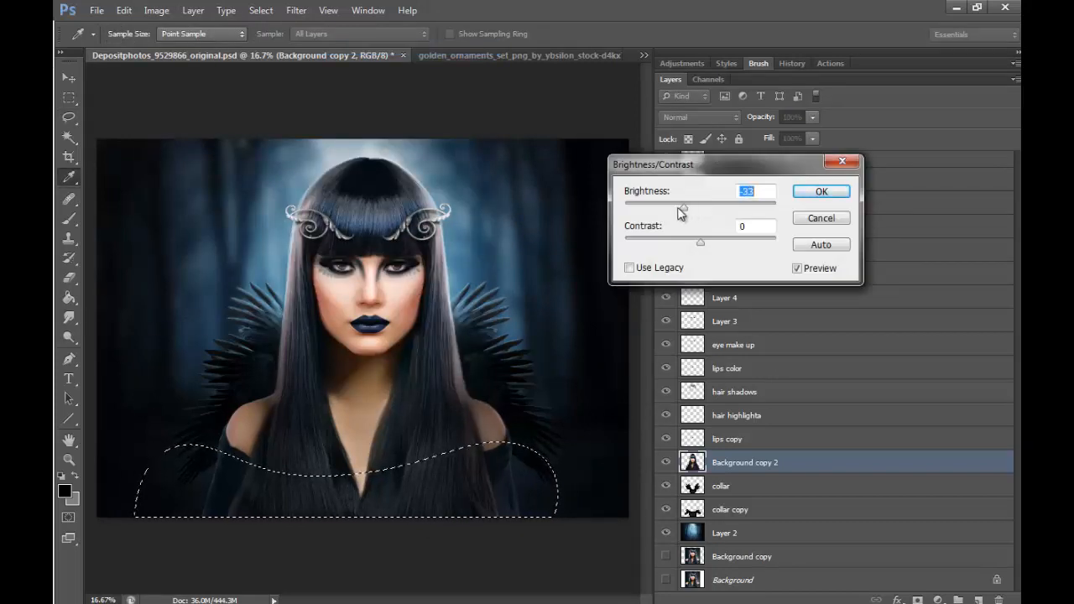
pyautogui.click(820, 218)
pyautogui.press('l')
pyautogui.hotkey('ctrl', 'd')
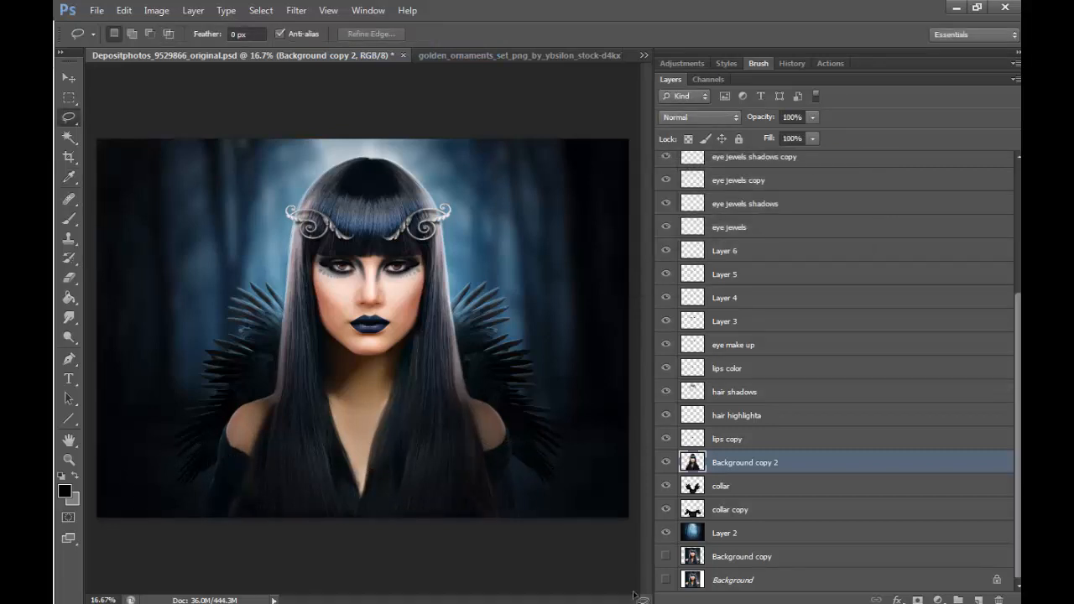
# - Lasso the areas around both shoulders as one combined selection and feather it
pyautogui.moveTo(289, 387)
pyautogui.mouseDown()
pyautogui.moveTo(232, 348)
pyautogui.moveTo(241, 336)
pyautogui.mouseUp()
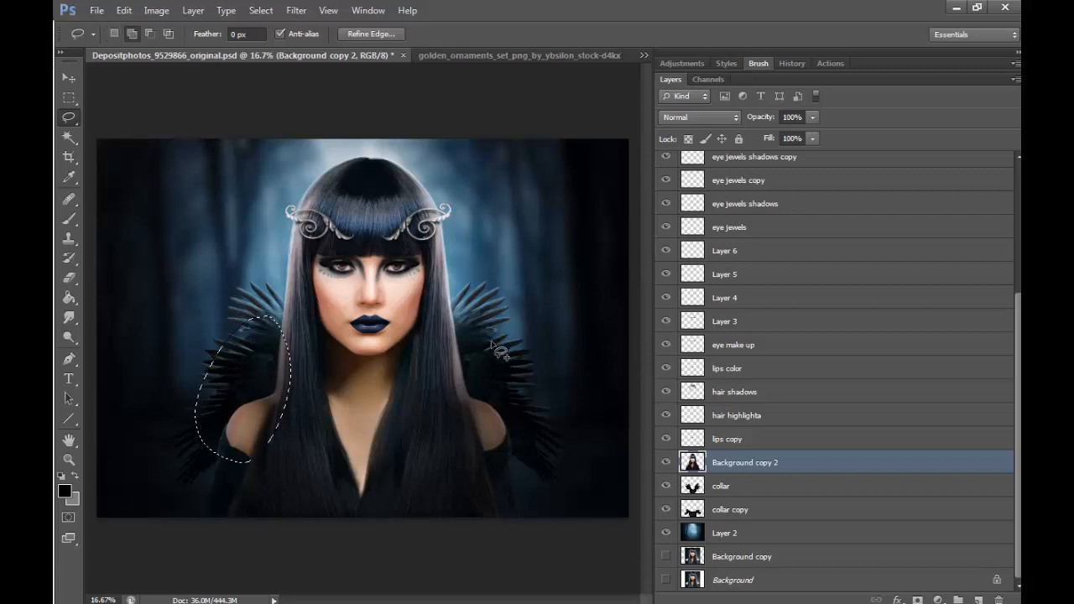
pyautogui.moveTo(493, 338)
pyautogui.keyDown('shift'); pyautogui.mouseDown()
pyautogui.moveTo(466, 415)
pyautogui.moveTo(513, 344)
pyautogui.mouseUp(); pyautogui.keyUp('shift')
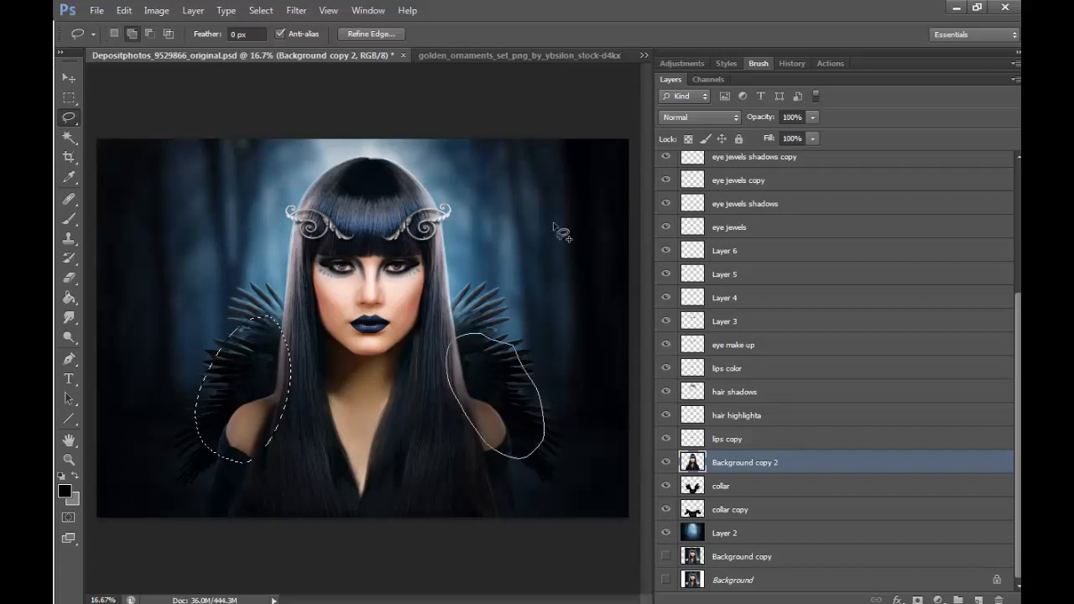
pyautogui.rightClick(498, 408)
pyautogui.click(539, 166)
pyautogui.click(647, 207)
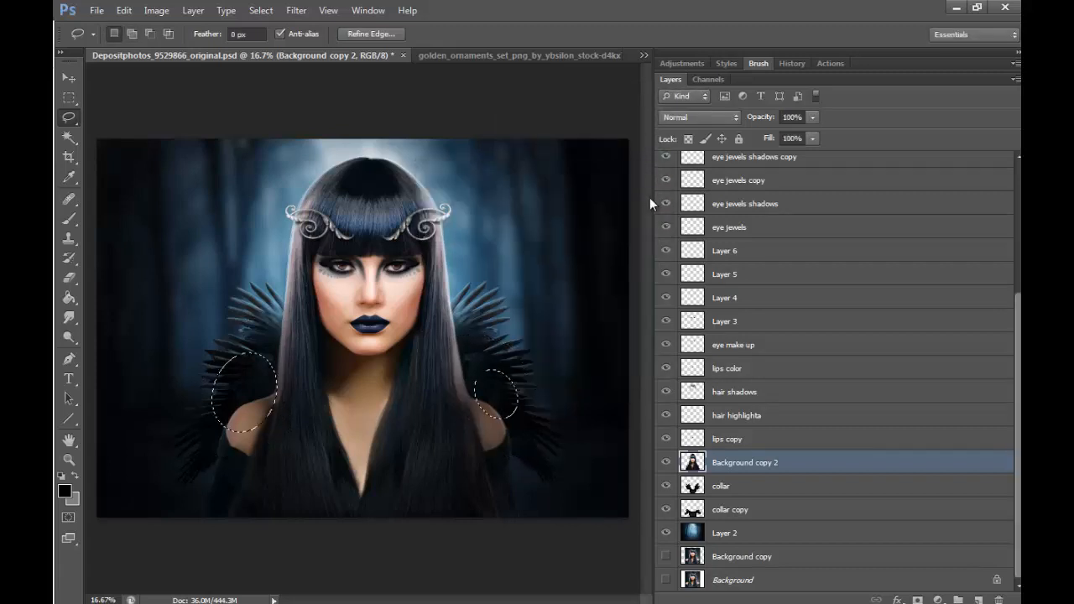
# - Darken both shoulder areas with Brightness/Contrast at brightness -86 and clear the selection
pyautogui.click(156, 10)
pyautogui.moveTo(268, 50)
pyautogui.click(353, 49)
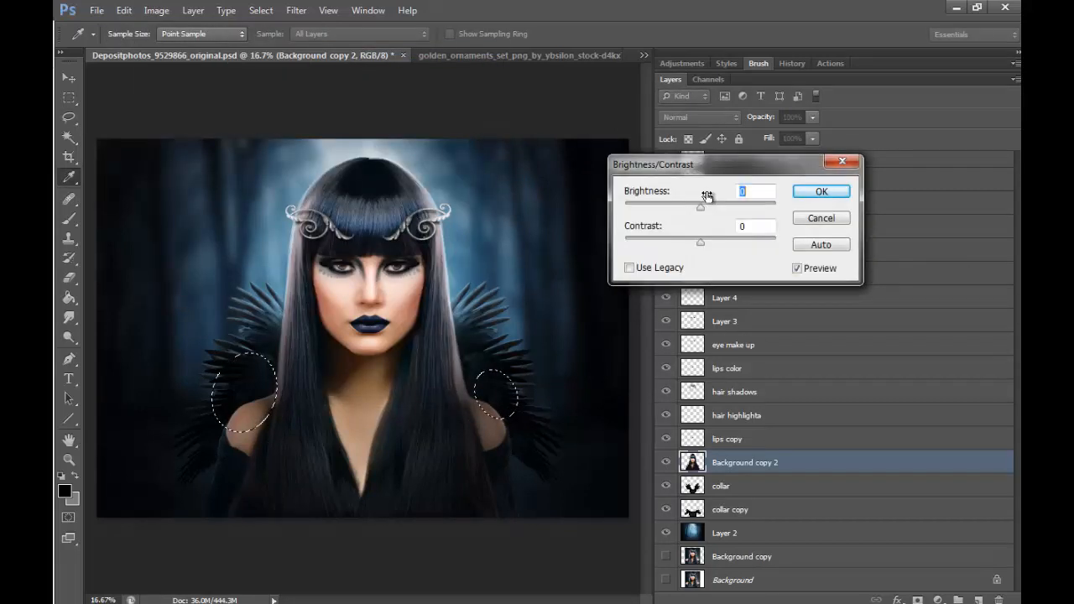
pyautogui.moveTo(707, 201); pyautogui.dragTo(671, 211)
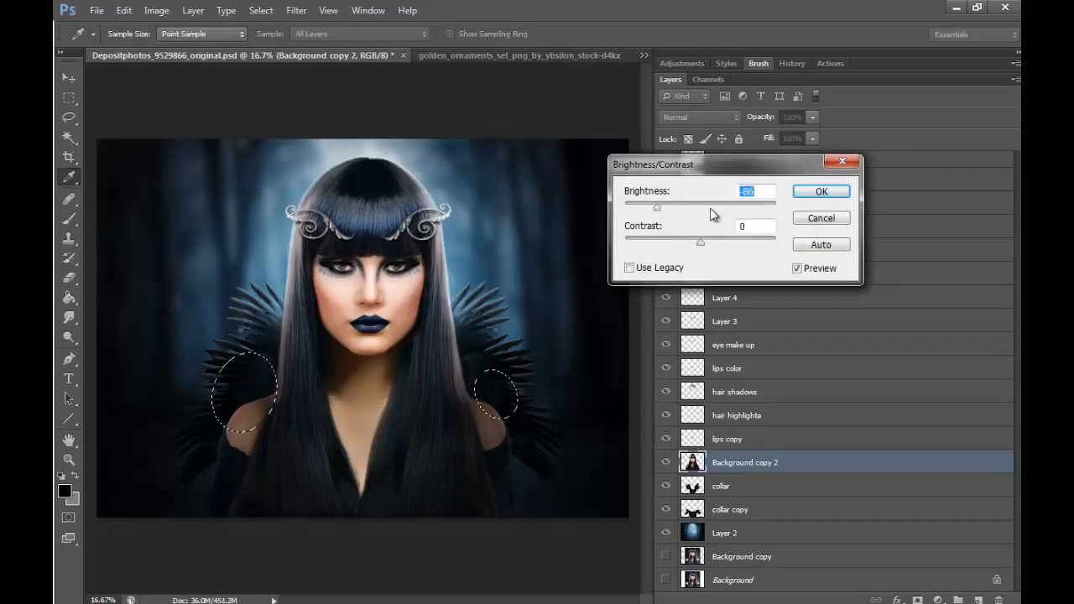
pyautogui.click(821, 191)
pyautogui.hotkey('ctrl', 'd')
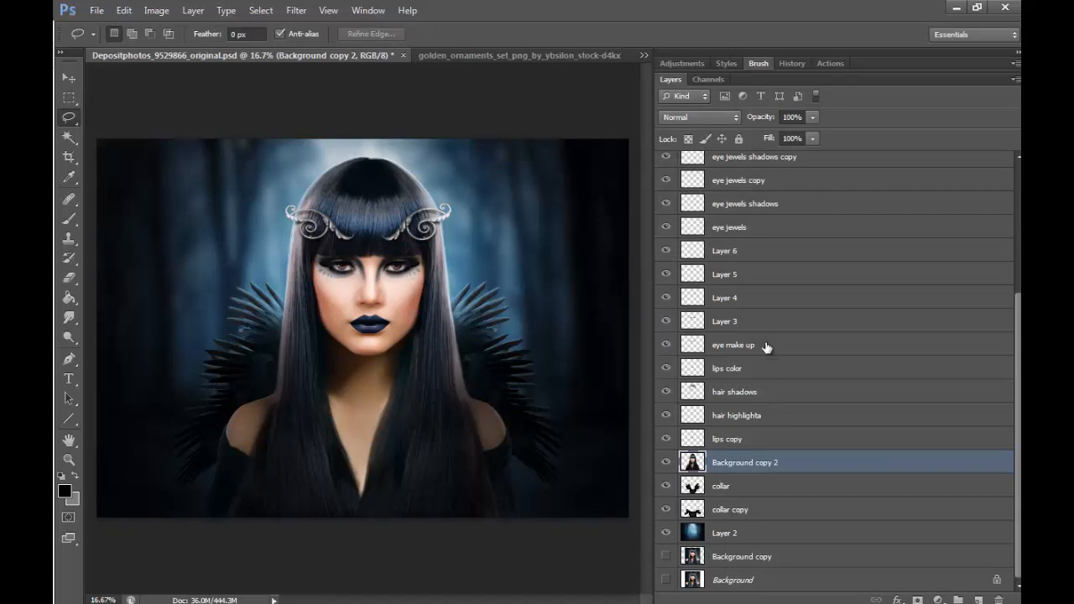
# - Lasso the neckline and chest area and feather the selection by 300 px
pyautogui.moveTo(411, 387)
pyautogui.mouseDown()
pyautogui.moveTo(407, 500)
pyautogui.moveTo(424, 392)
pyautogui.mouseUp()
pyautogui.rightClick(382, 451)
pyautogui.click(479, 189)
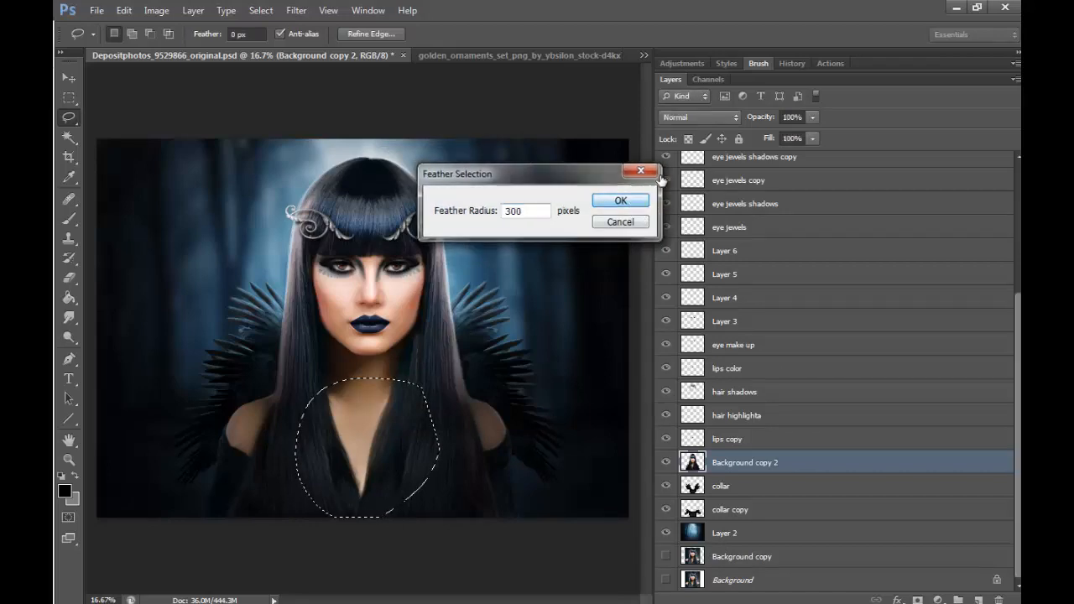
pyautogui.click(619, 200)
# - Darken the selected chest with a Curves point at input 150 and output 125
pyautogui.click(157, 10)
pyautogui.moveTo(285, 49)
pyautogui.click(353, 80)
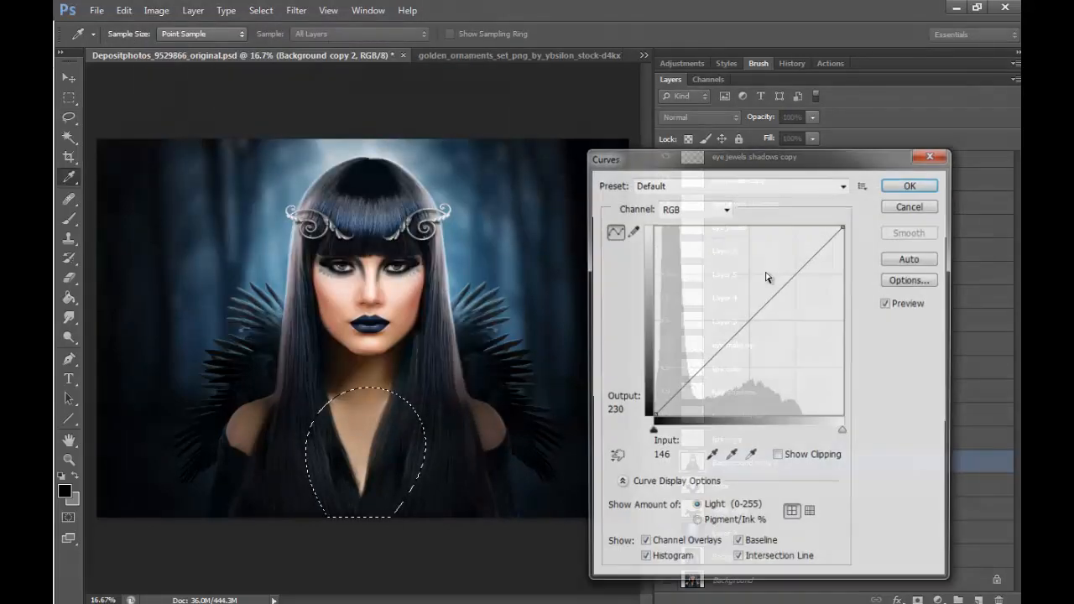
pyautogui.moveTo(758, 319); pyautogui.dragTo(765, 323)
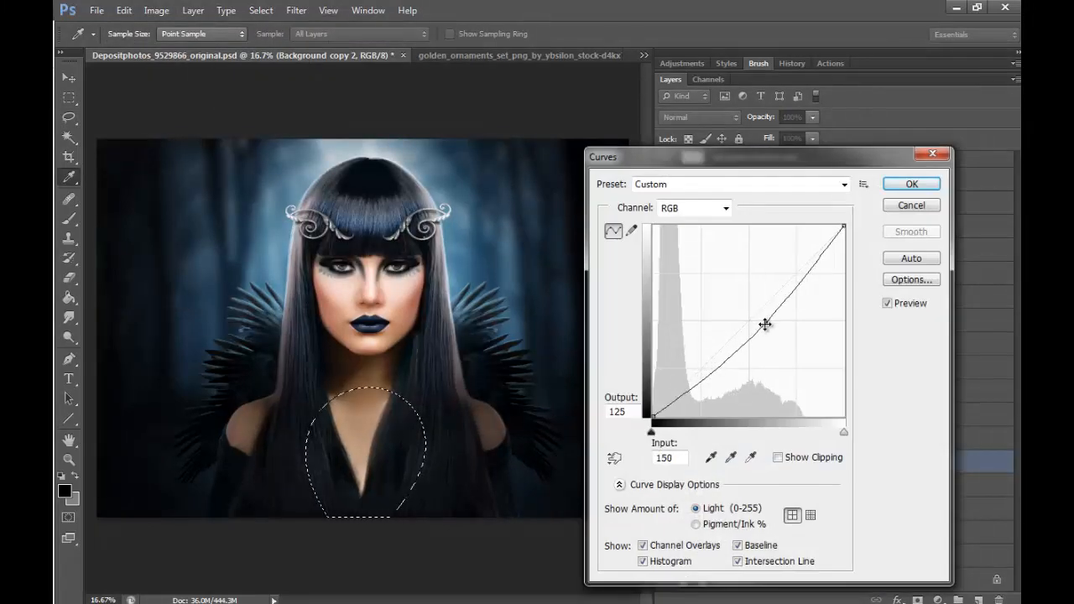
pyautogui.click(911, 184)
# - Lower the chest selection's brightness to -39 with Brightness/Contrast and deselect
pyautogui.click(156, 10)
pyautogui.moveTo(304, 50)
pyautogui.click(369, 48)
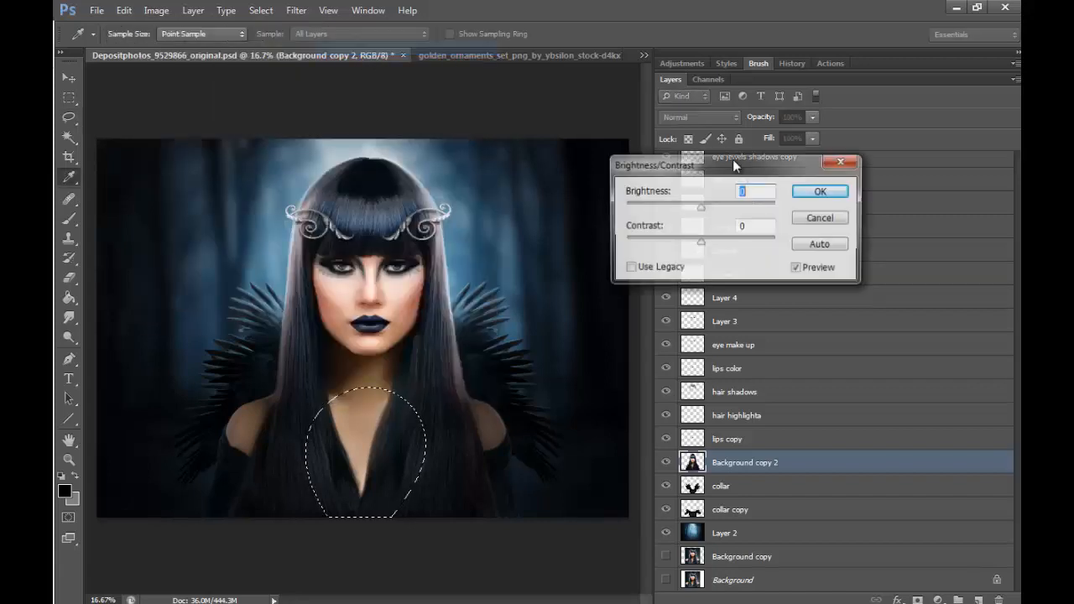
pyautogui.moveTo(700, 208); pyautogui.dragTo(690, 210)
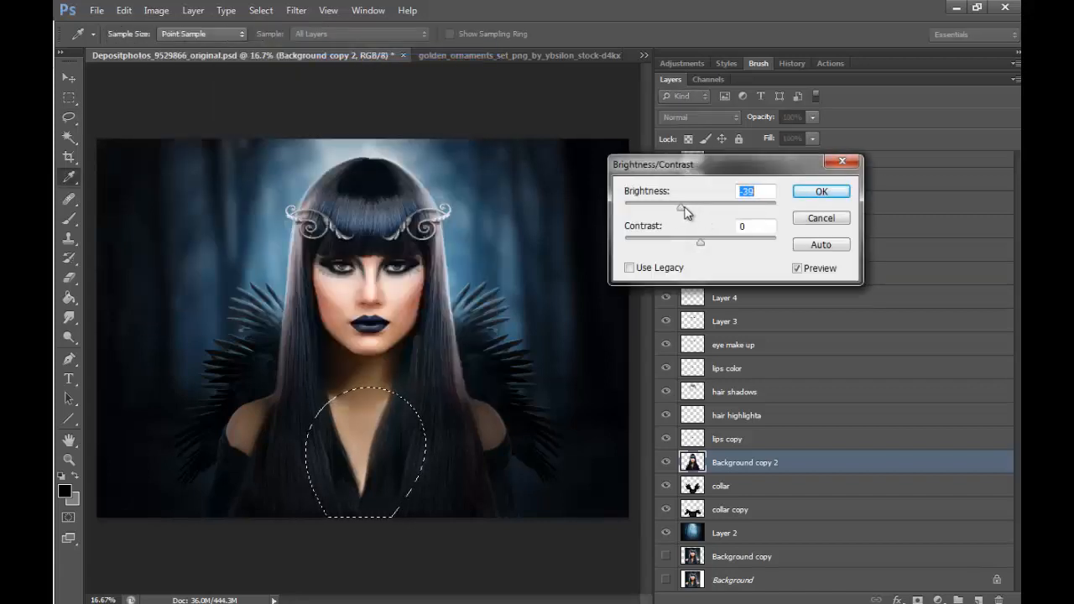
pyautogui.click(821, 191)
pyautogui.hotkey('ctrl', 'd')
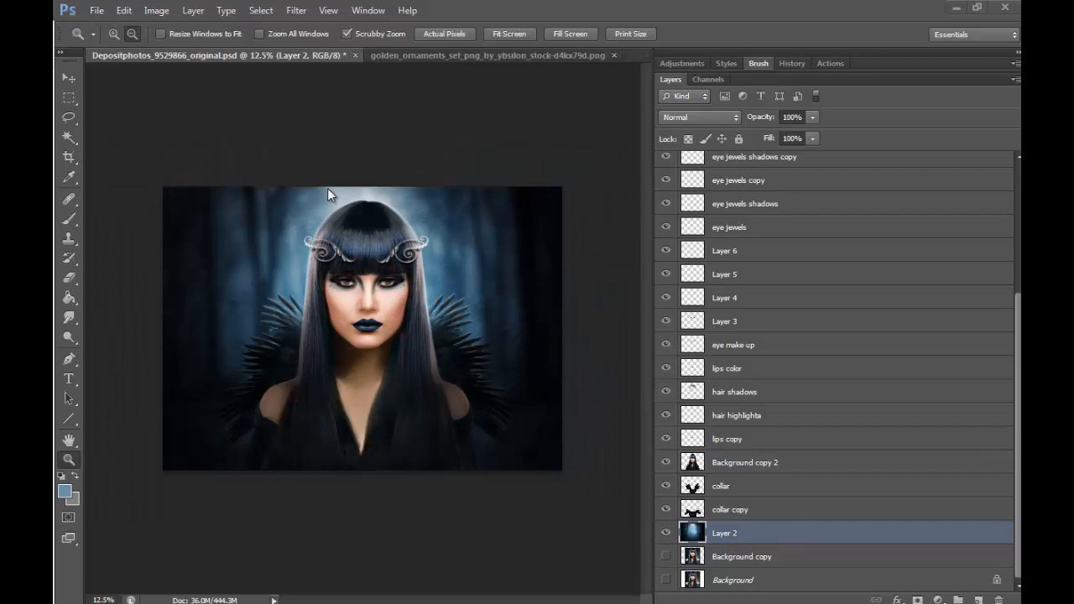
# - Add a new empty layer directly above the blue forest background on Layer 2
pyautogui.click(132, 33)
pyautogui.click(367, 433)
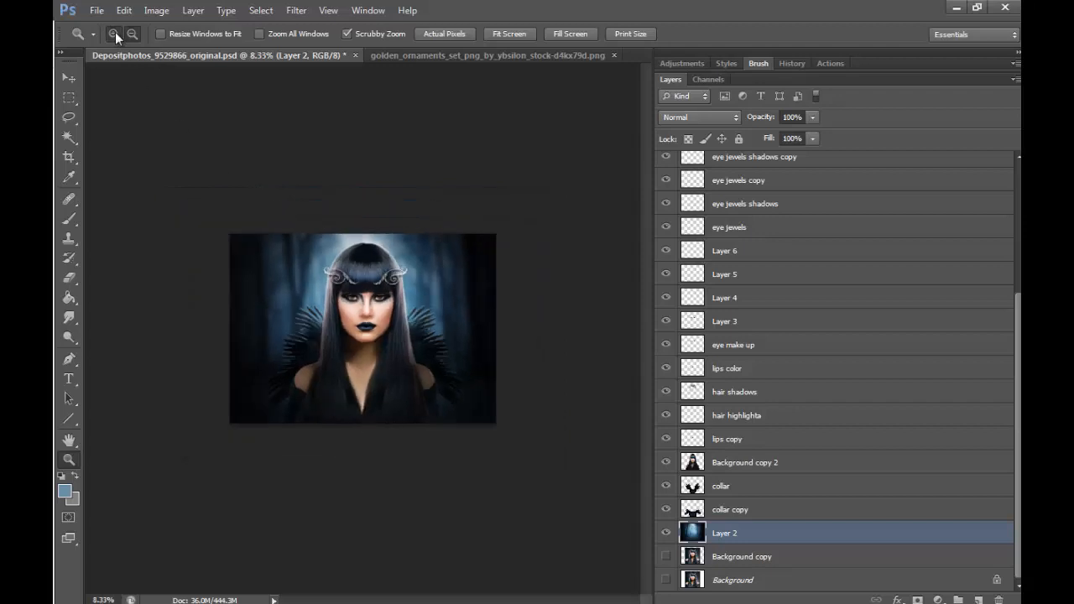
pyautogui.click(115, 34)
pyautogui.click(311, 448)
pyautogui.click(366, 438)
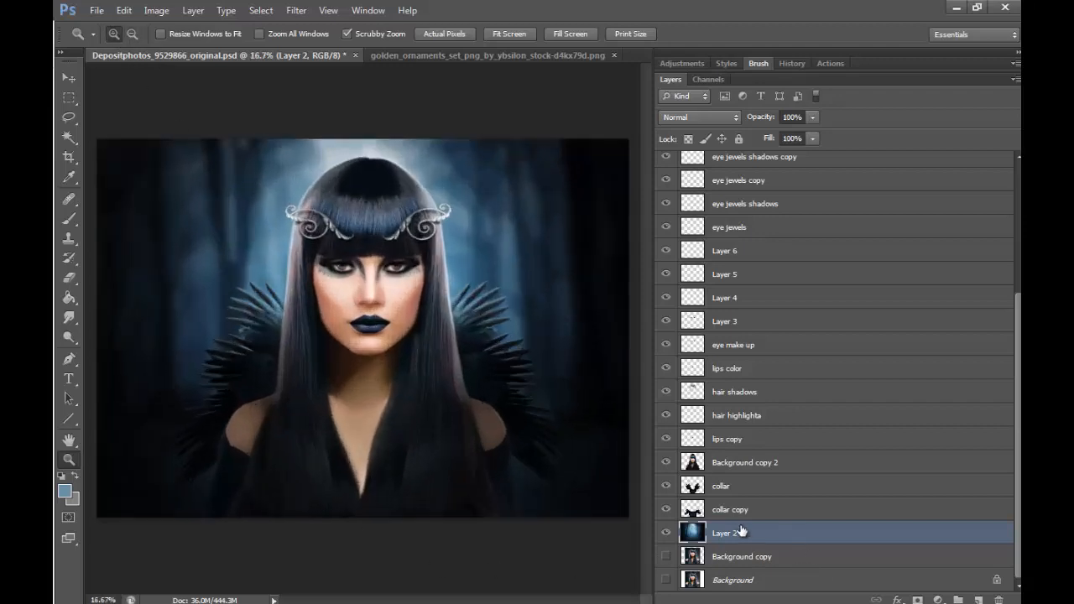
pyautogui.click(978, 598)
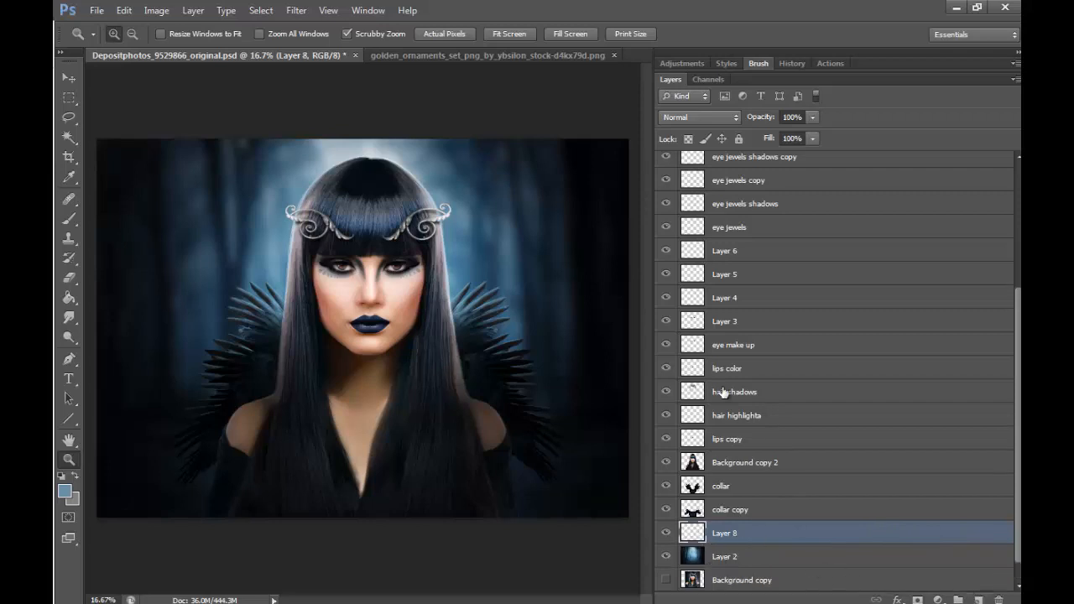
# - Lasso large areas over the collar feathers on both sides of the figure and feather the selection by 200 px
pyautogui.click(68, 117)
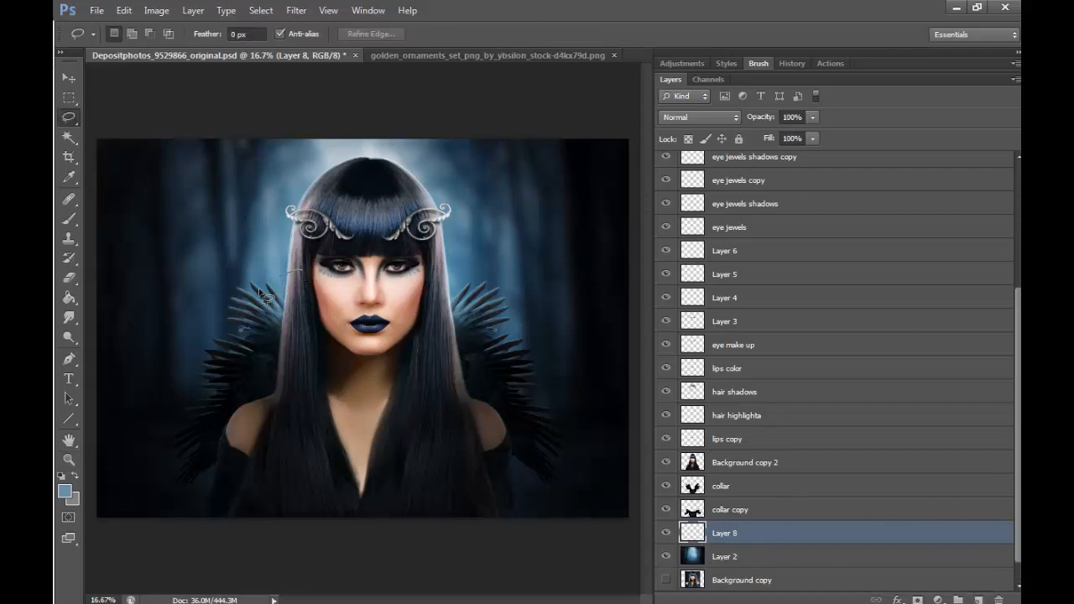
pyautogui.moveTo(260, 292)
pyautogui.mouseDown()
pyautogui.moveTo(199, 378)
pyautogui.moveTo(194, 418)
pyautogui.moveTo(208, 471)
pyautogui.moveTo(315, 414)
pyautogui.moveTo(317, 279)
pyautogui.mouseUp()
pyautogui.press('shift')
pyautogui.moveTo(445, 272)
pyautogui.mouseDown()
pyautogui.moveTo(482, 307)
pyautogui.moveTo(528, 396)
pyautogui.moveTo(504, 491)
pyautogui.moveTo(416, 251)
pyautogui.mouseUp()
pyautogui.rightClick(446, 428)
pyautogui.click(504, 177)
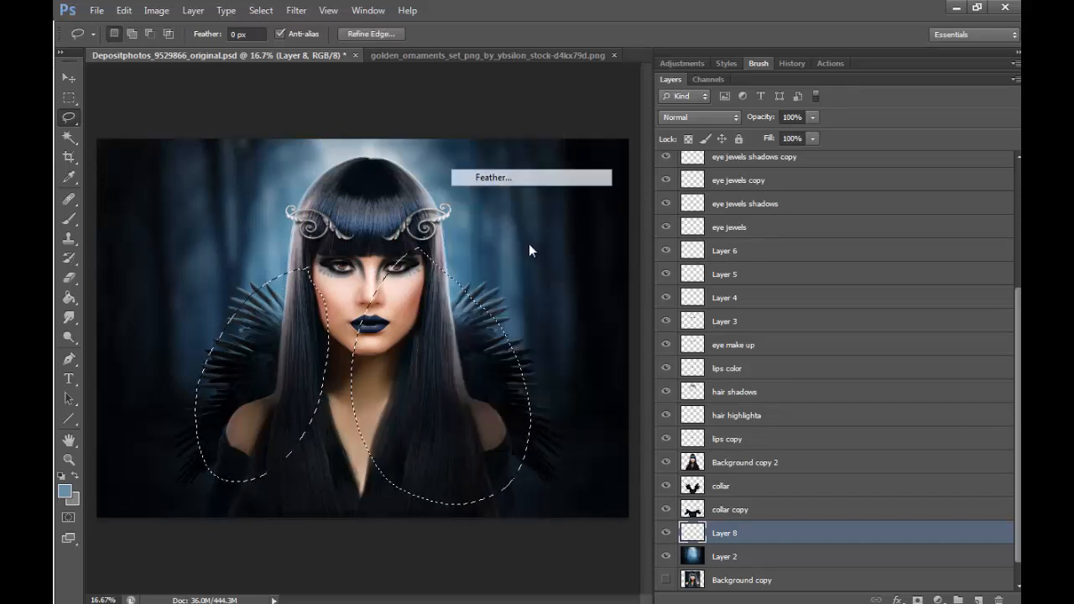
pyautogui.write('200')
pyautogui.click(625, 201)
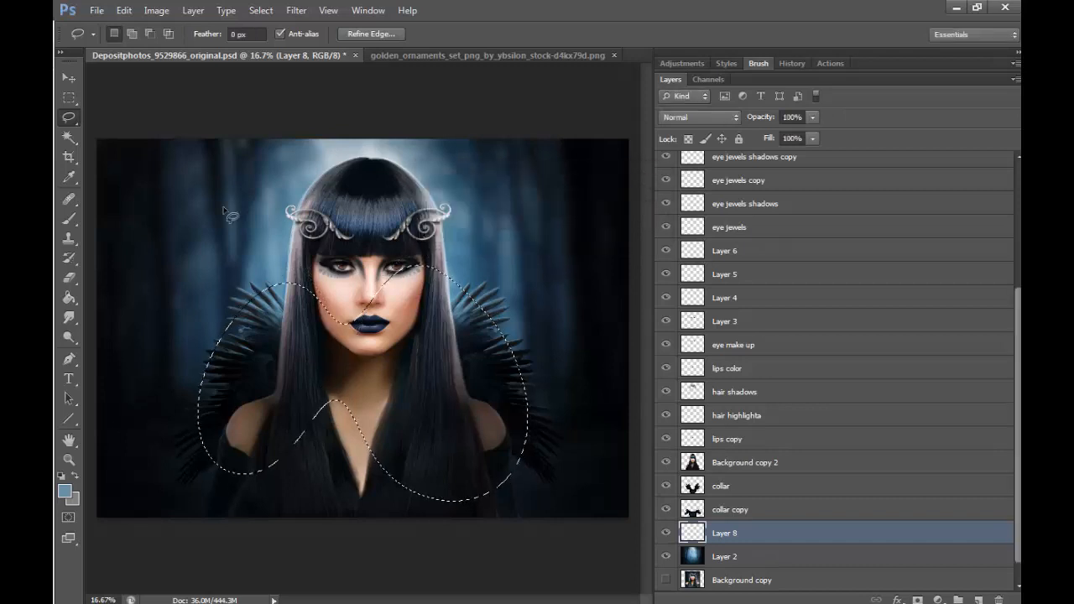
# - Sample a pale blue, fill the feathered selection on the new layer with the Paint Bucket, and deselect
pyautogui.click(69, 176)
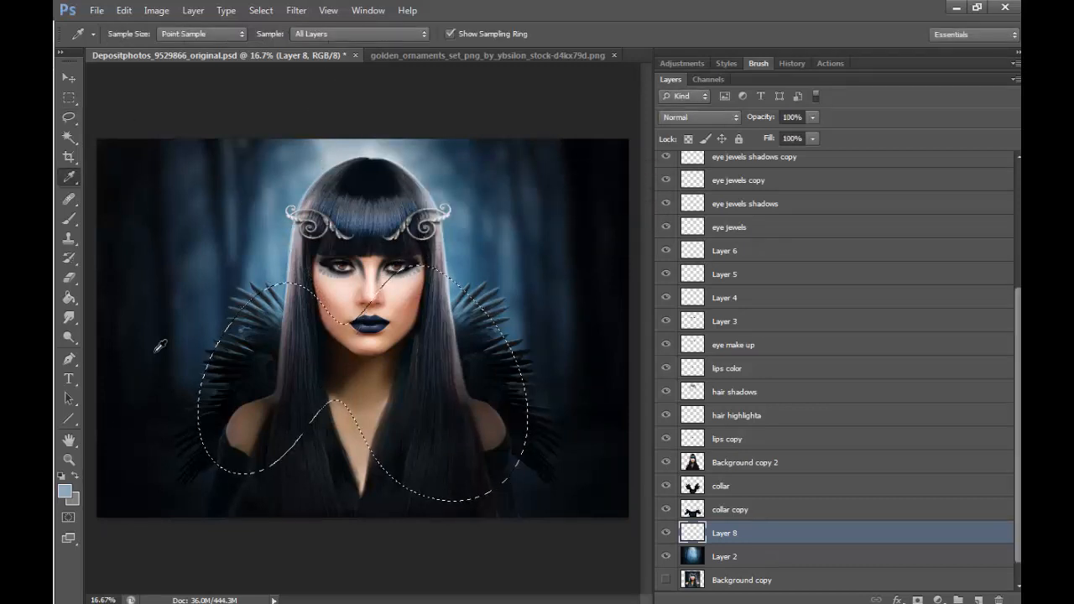
pyautogui.click(70, 297)
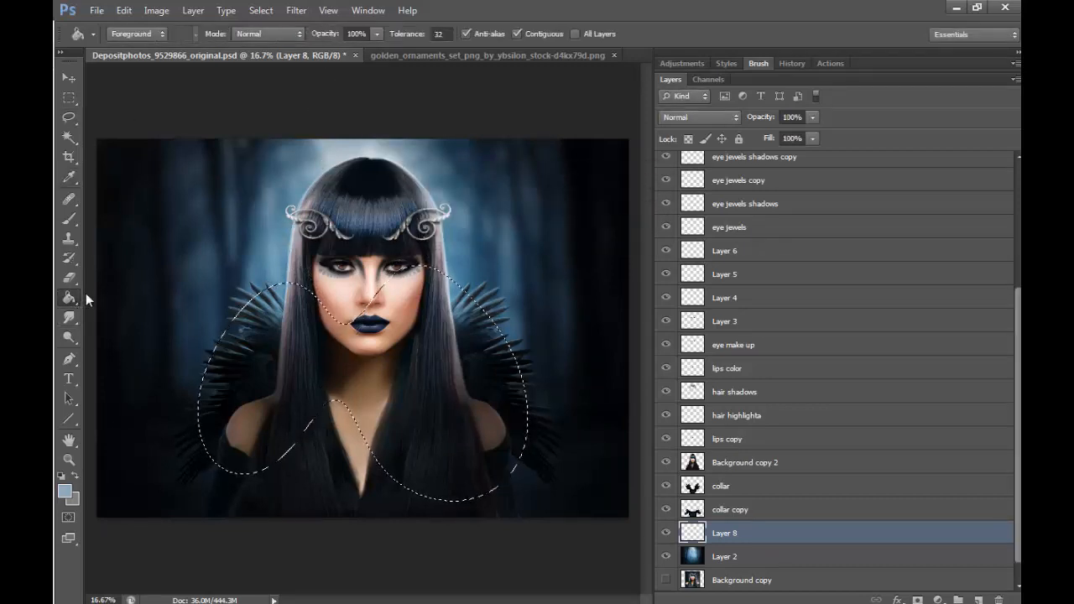
pyautogui.rightClick(71, 298)
pyautogui.click(124, 310)
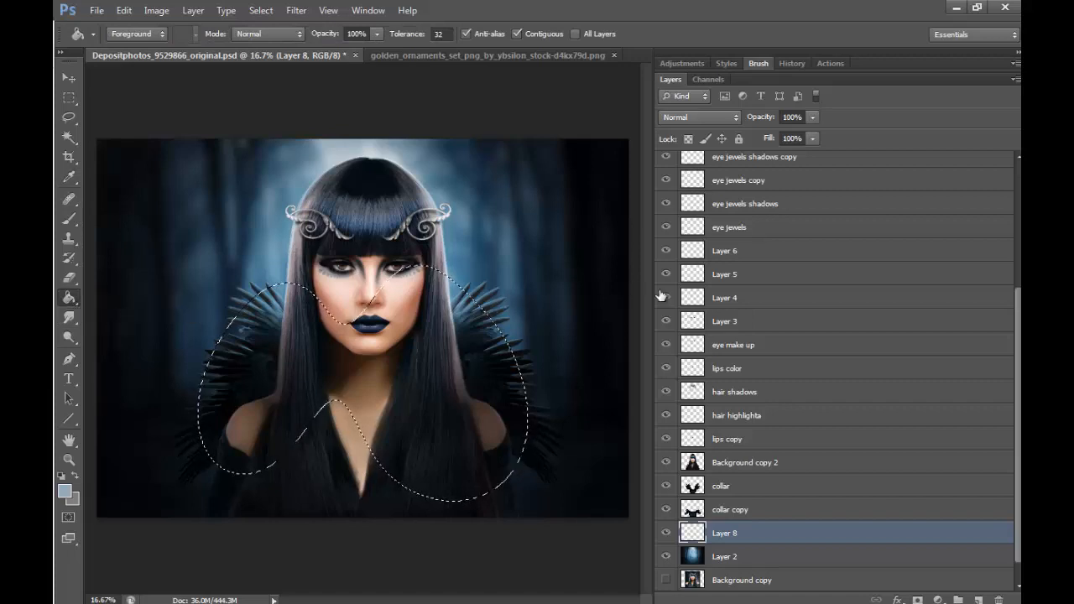
pyautogui.click(592, 384)
pyautogui.click(71, 118)
pyautogui.click(238, 110)
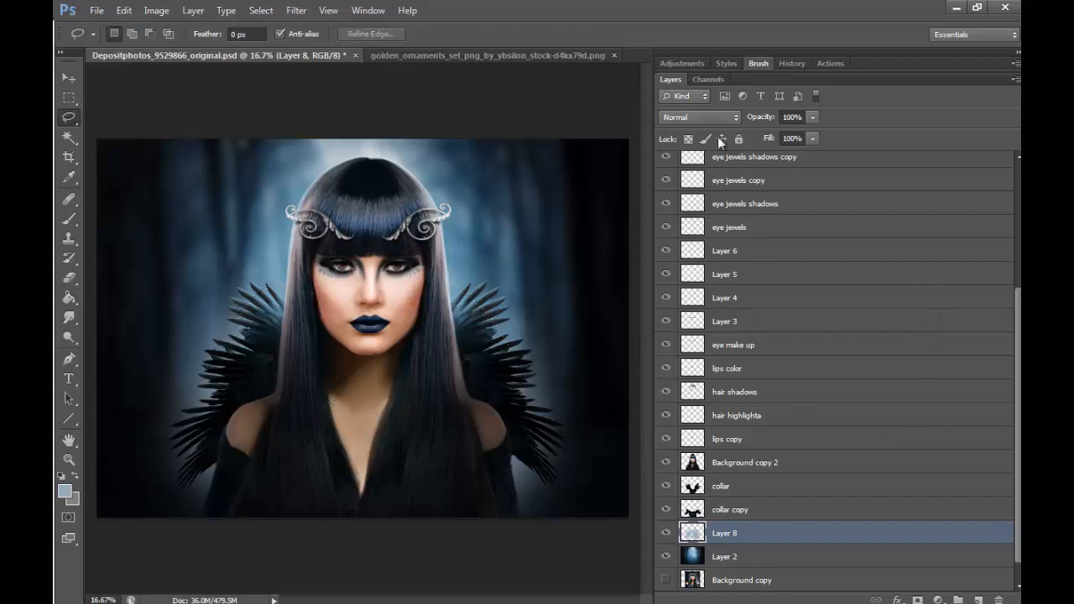
# - Try a 27% fill on the pale blue glow layer and compare the portrait with the layer hidden and shown
pyautogui.click(763, 157)
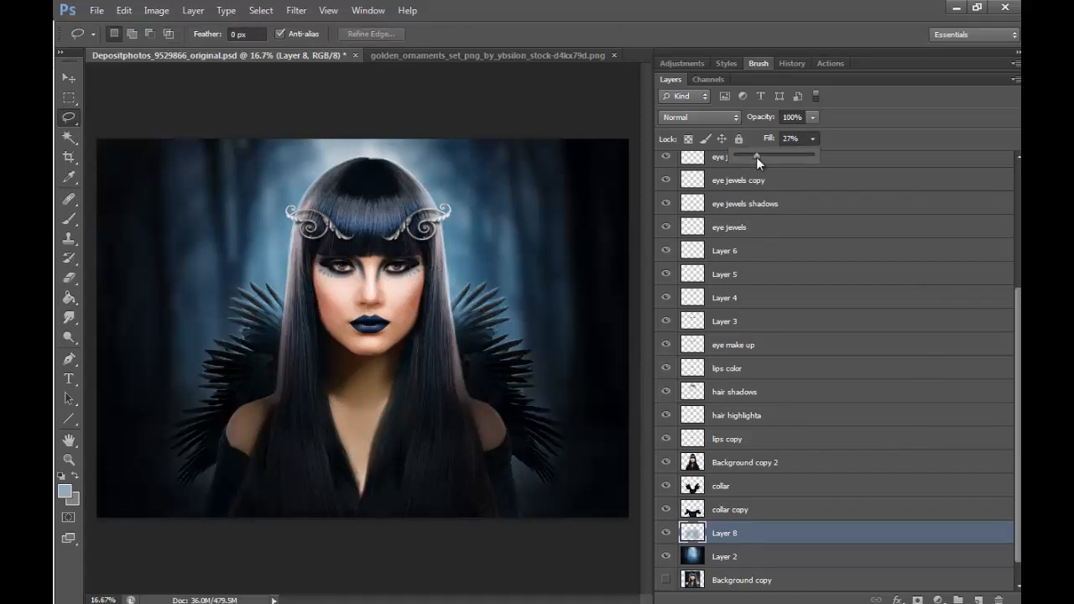
pyautogui.click(667, 534)
pyautogui.click(668, 533)
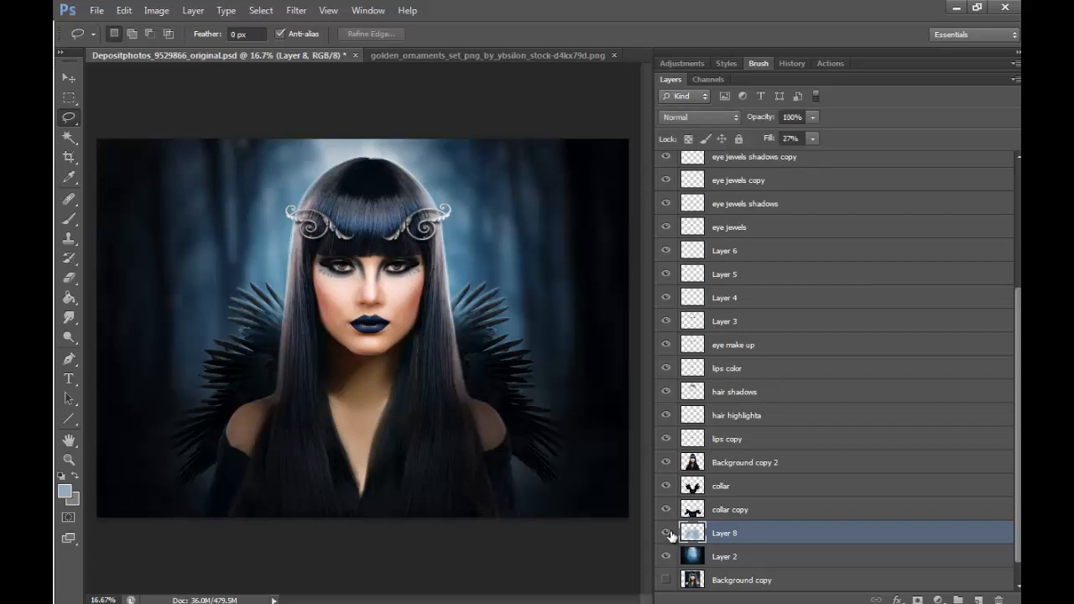
pyautogui.click(669, 534)
pyautogui.click(670, 535)
# - Set the pale blue glow layer's fill to 14% and compare the portrait with the layer hidden and shown
pyautogui.click(812, 139)
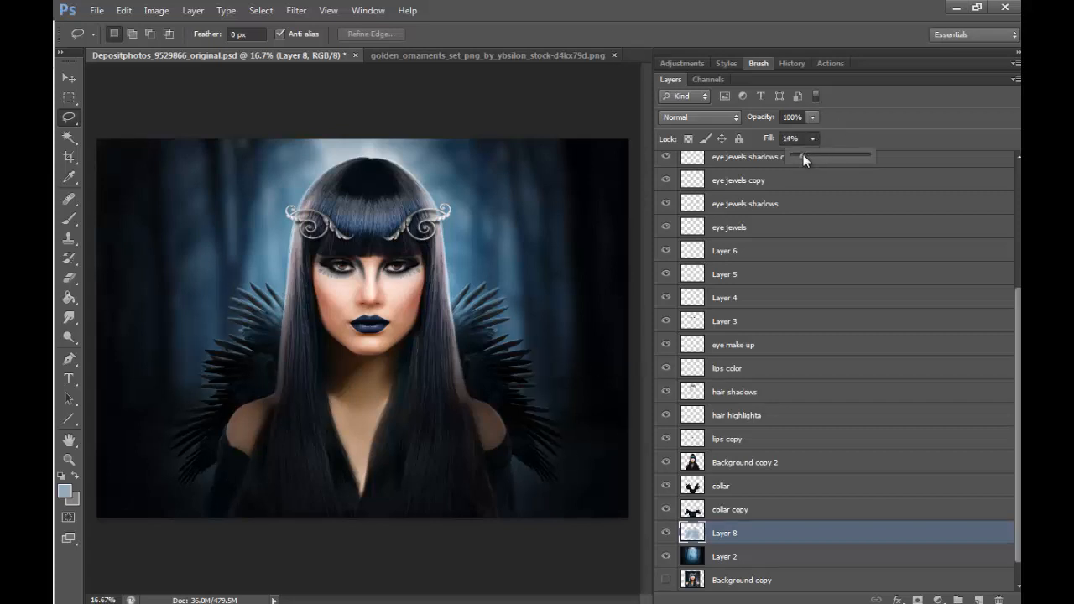
pyautogui.click(667, 537)
pyautogui.click(667, 537)
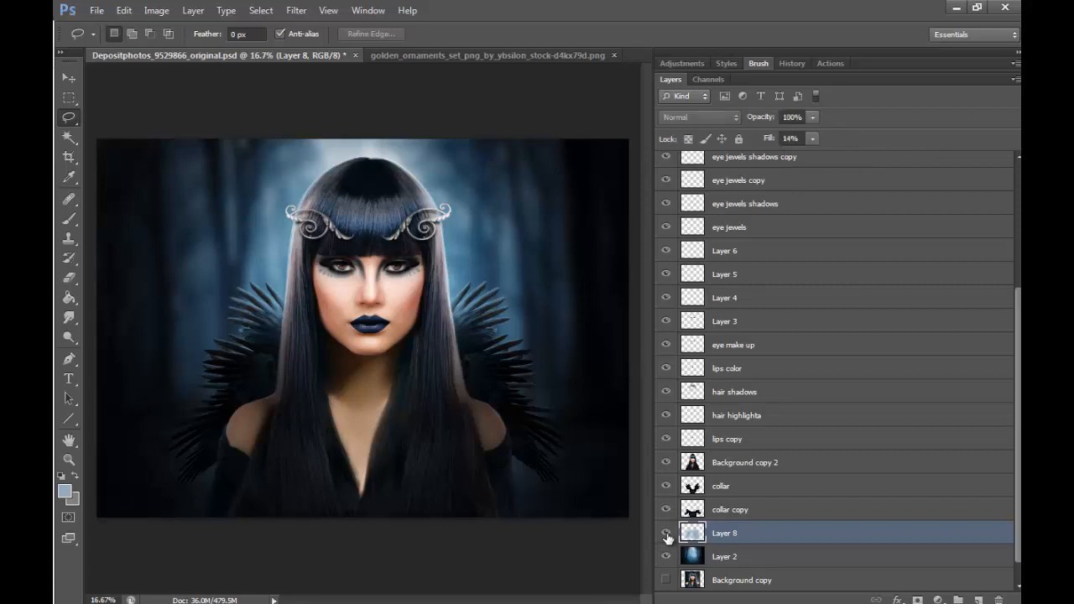
pyautogui.click(667, 537)
pyautogui.click(667, 537)
pyautogui.click(667, 536)
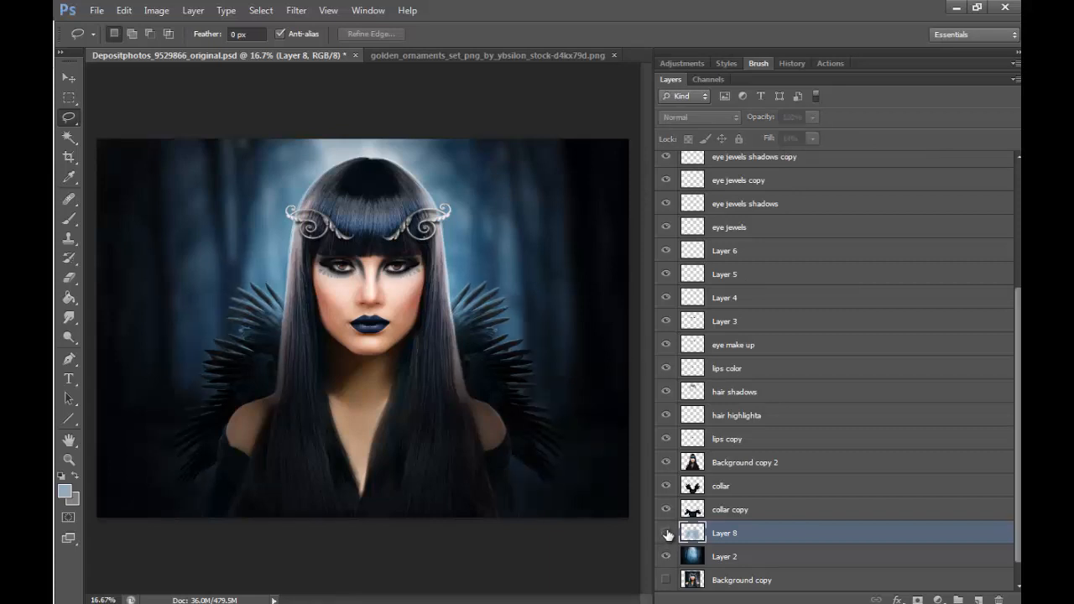
pyautogui.click(667, 536)
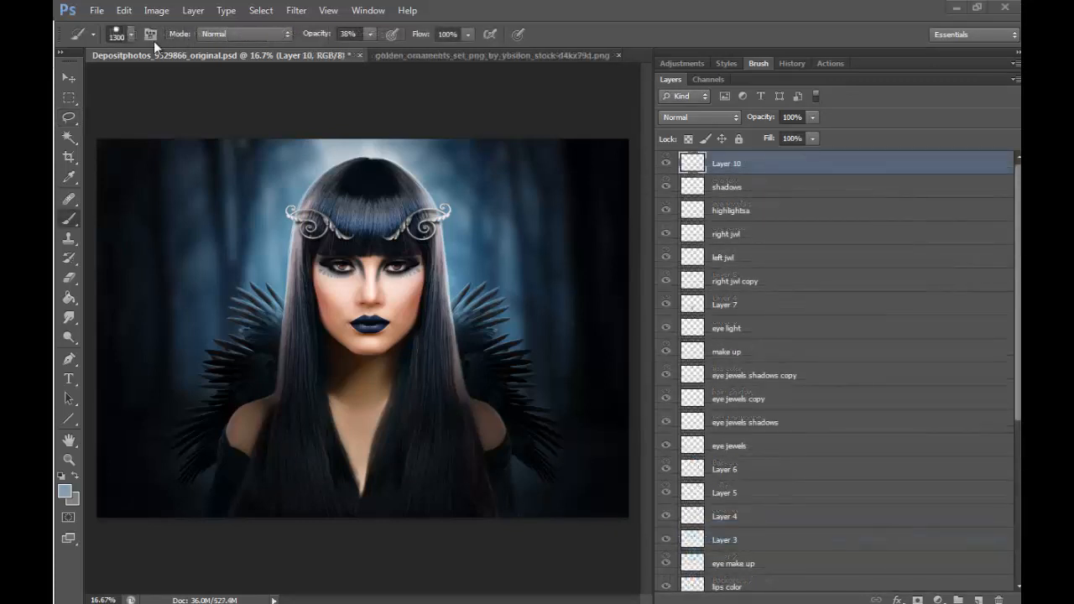
# - Set the brush size to 13 px and delete the empty layer above the shadows layer
pyautogui.click(132, 35)
pyautogui.click(88, 80)
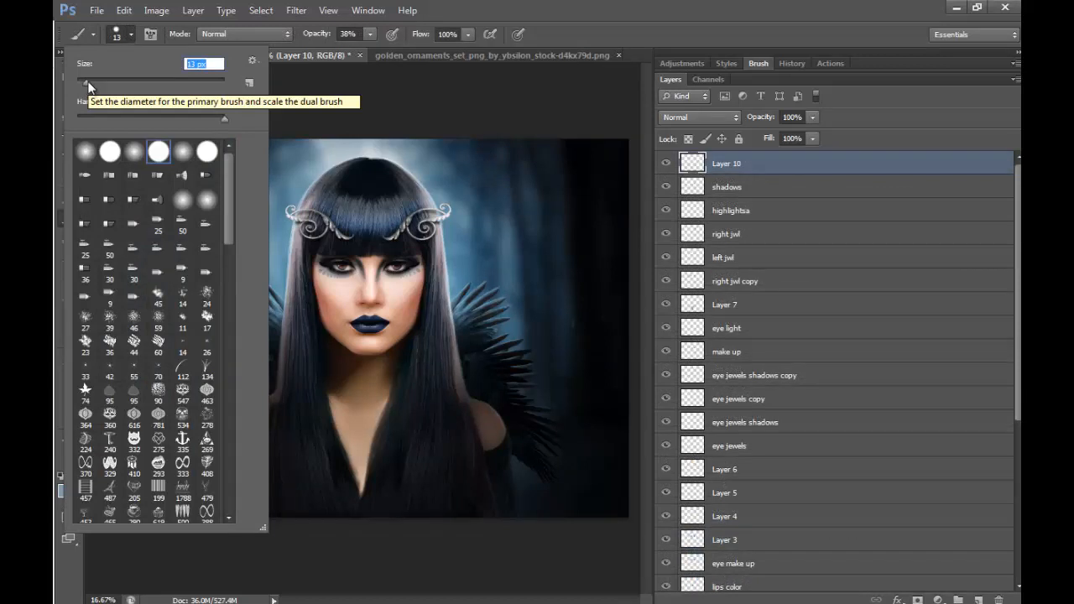
pyautogui.click(786, 165)
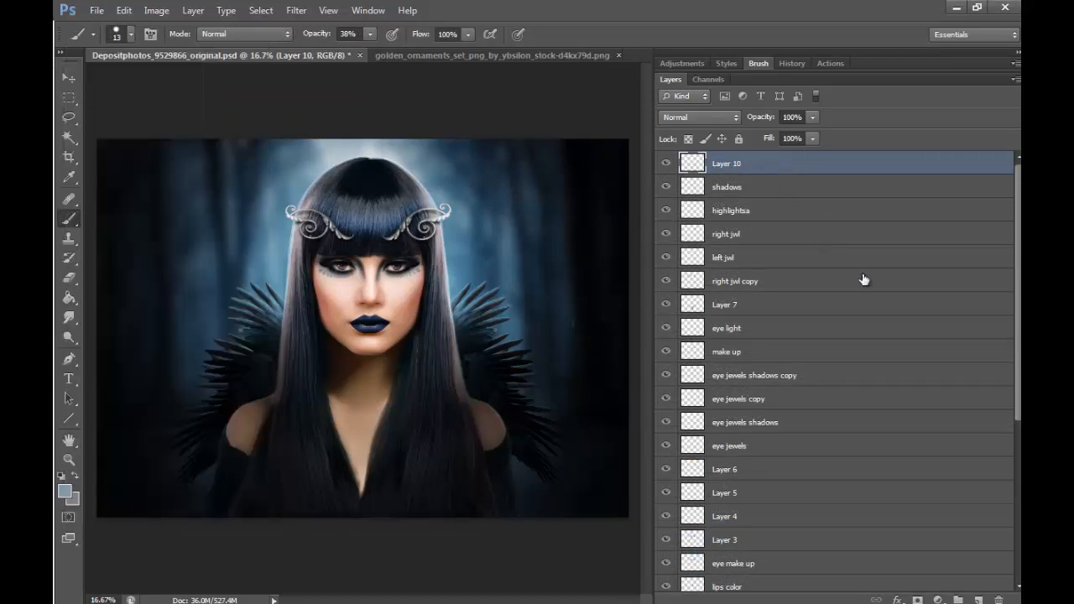
pyautogui.click(999, 599)
pyautogui.press('Return')
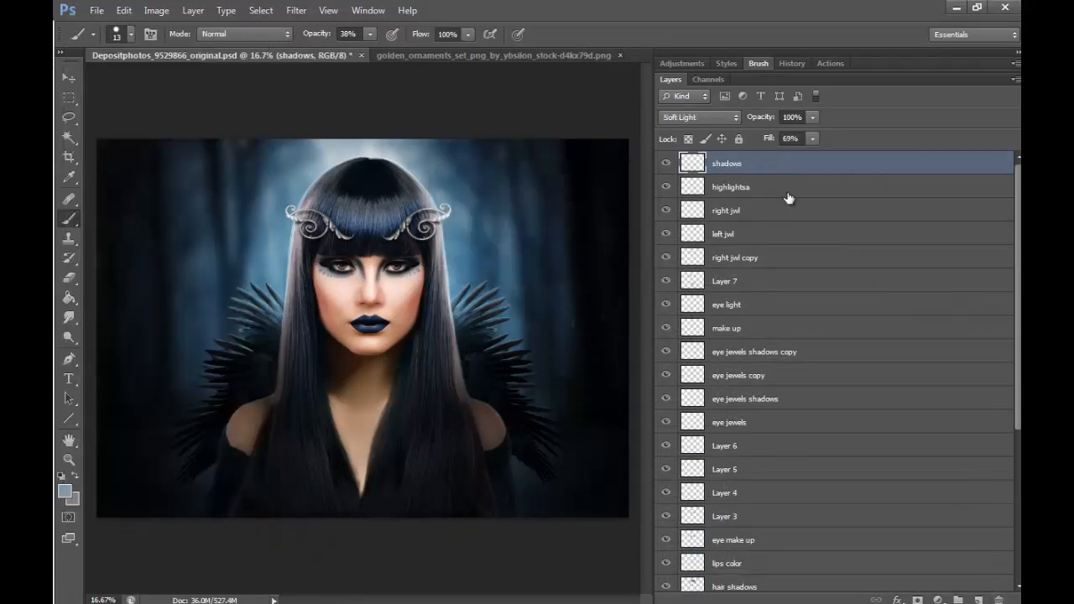
# - Create a new layer on top of the stack and stamp all visible layers into it
pyautogui.click(980, 599)
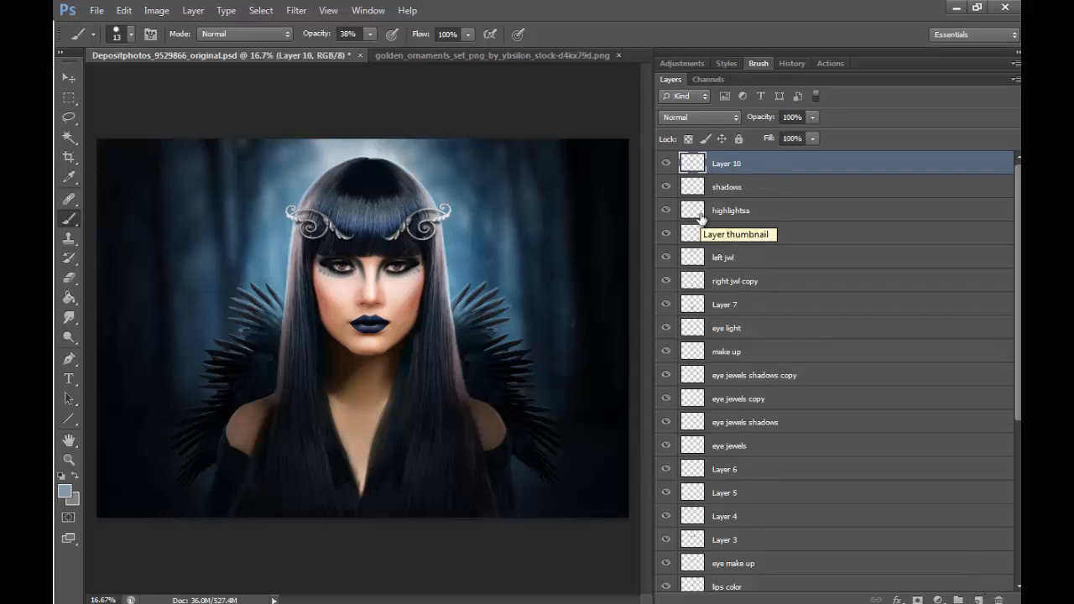
pyautogui.hotkey('ctrl', 'shift', 'alt', 'e')
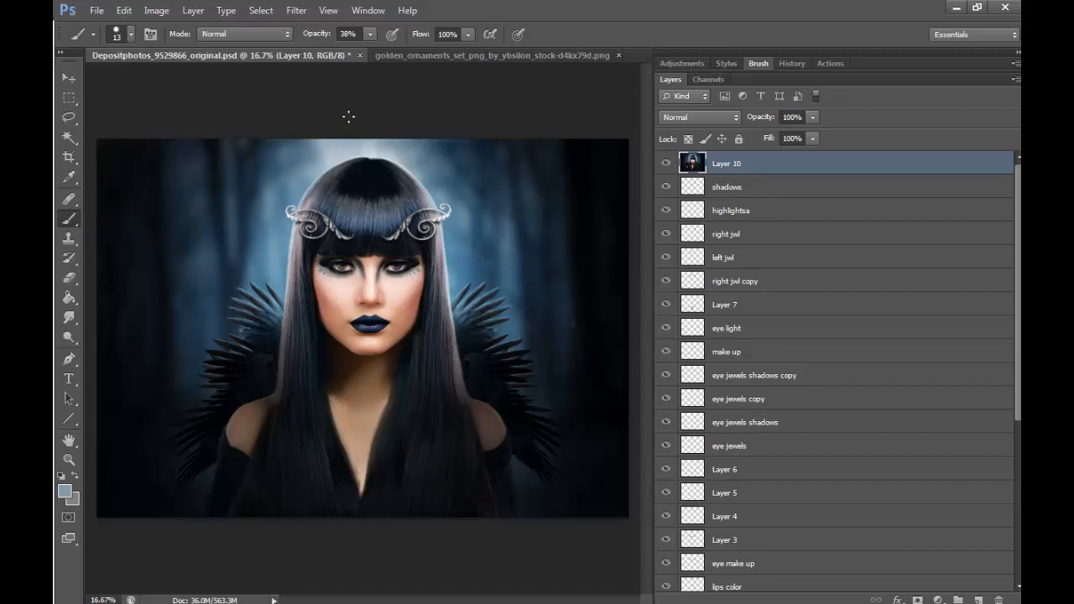
pyautogui.moveTo(1018, 219)
pyautogui.mouseDown()
pyautogui.moveTo(1005, 369)
pyautogui.moveTo(990, 399)
pyautogui.moveTo(1013, 220)
pyautogui.mouseUp()
# - Add another new layer on top, set the foreground color to black (000000), and fill the layer with the Paint Bucket
pyautogui.click(978, 598)
pyautogui.click(70, 299)
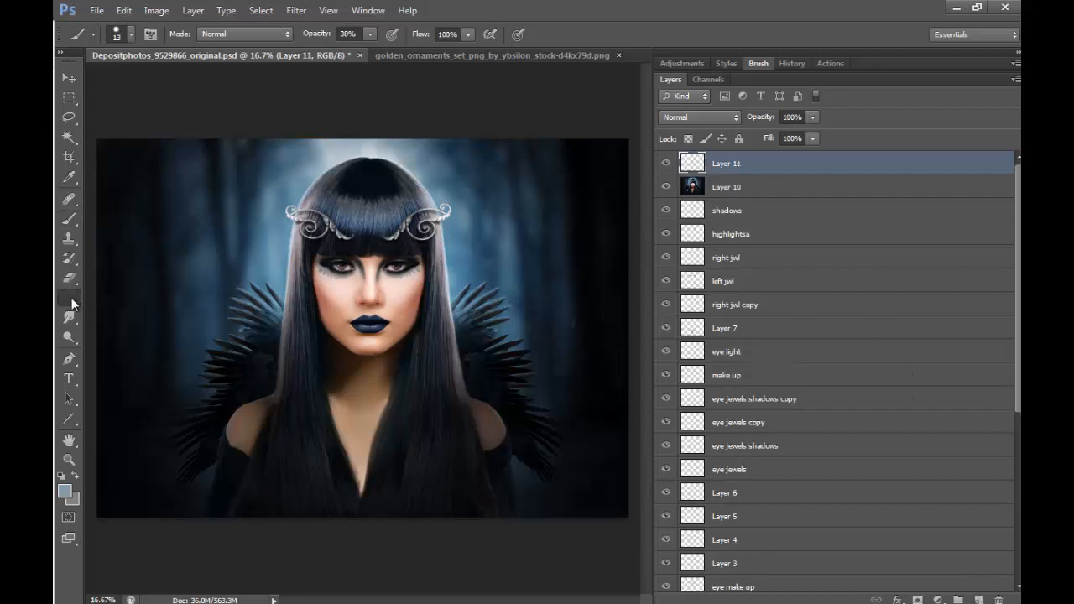
pyautogui.click(66, 492)
pyautogui.click(194, 440)
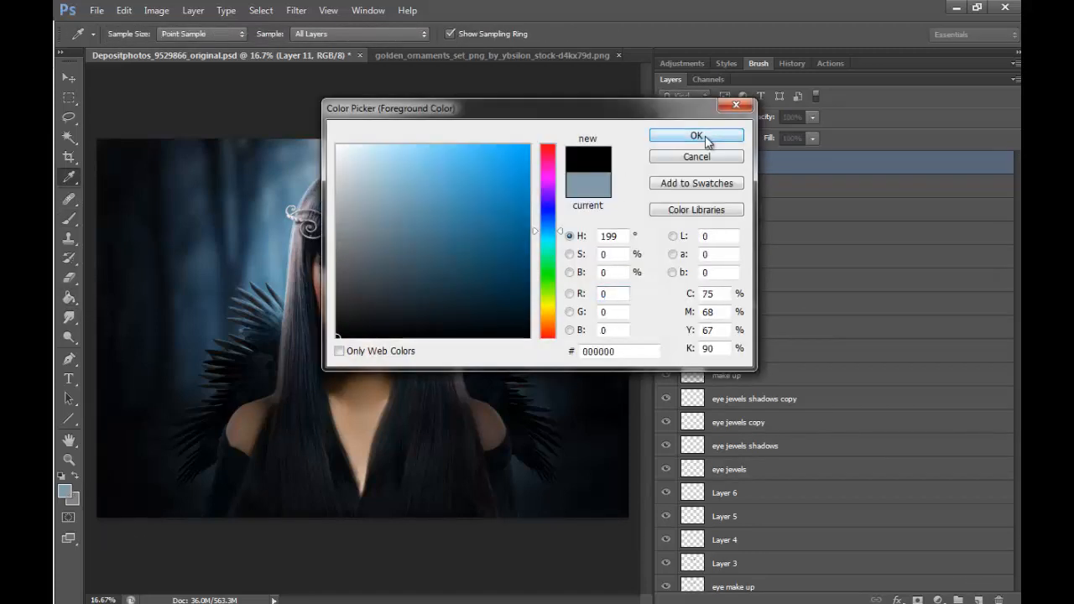
pyautogui.click(694, 137)
pyautogui.click(600, 512)
# - Set the black layer to Color blend mode with 22% fill and compare the portrait with the layer hidden and shown
pyautogui.click(706, 118)
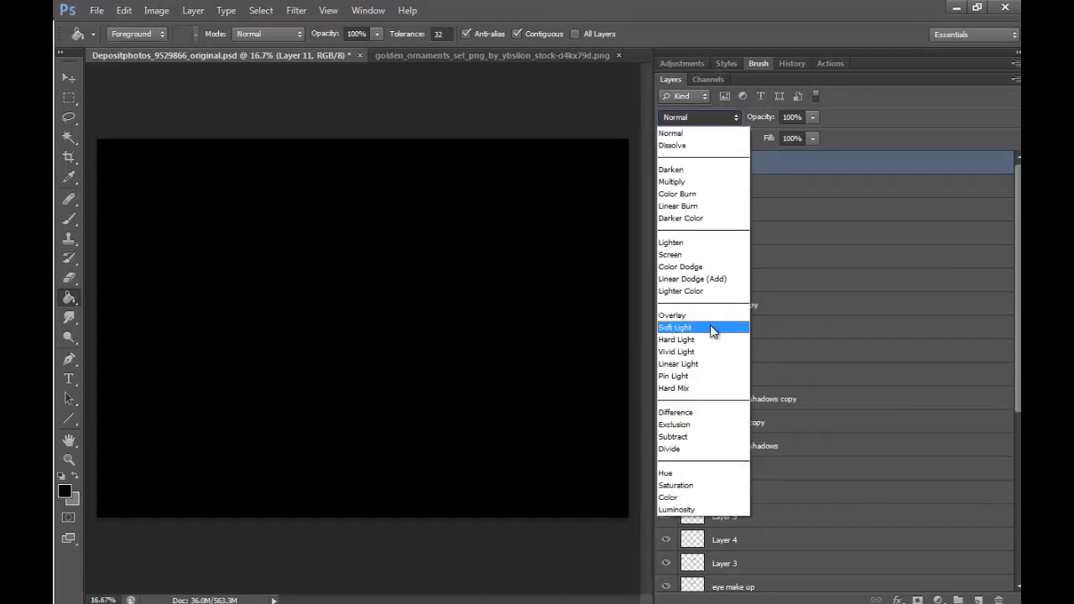
pyautogui.click(675, 497)
pyautogui.click(811, 139)
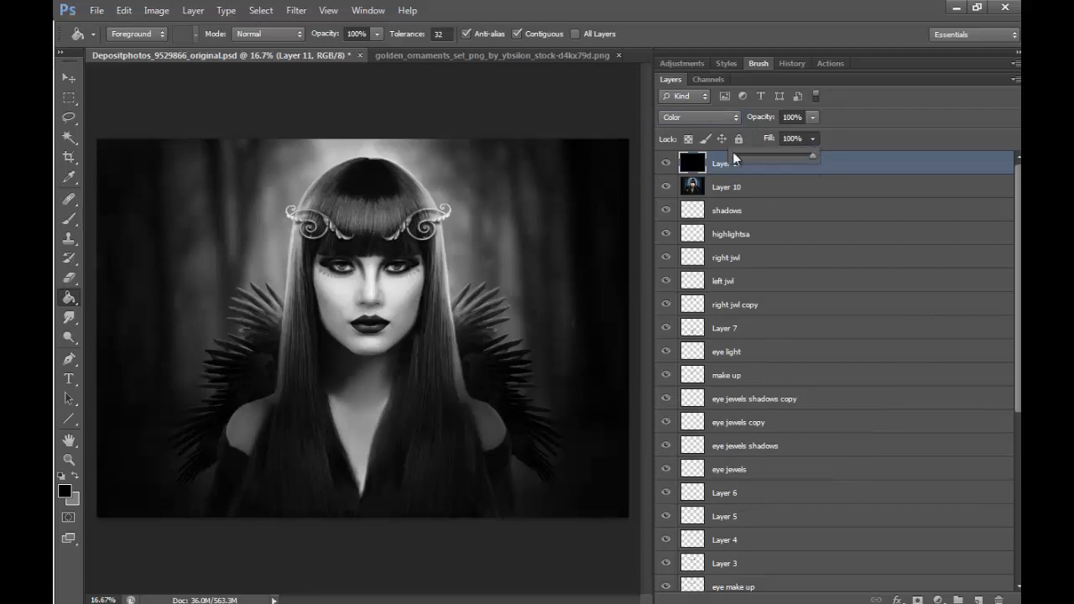
pyautogui.moveTo(741, 156); pyautogui.dragTo(751, 156)
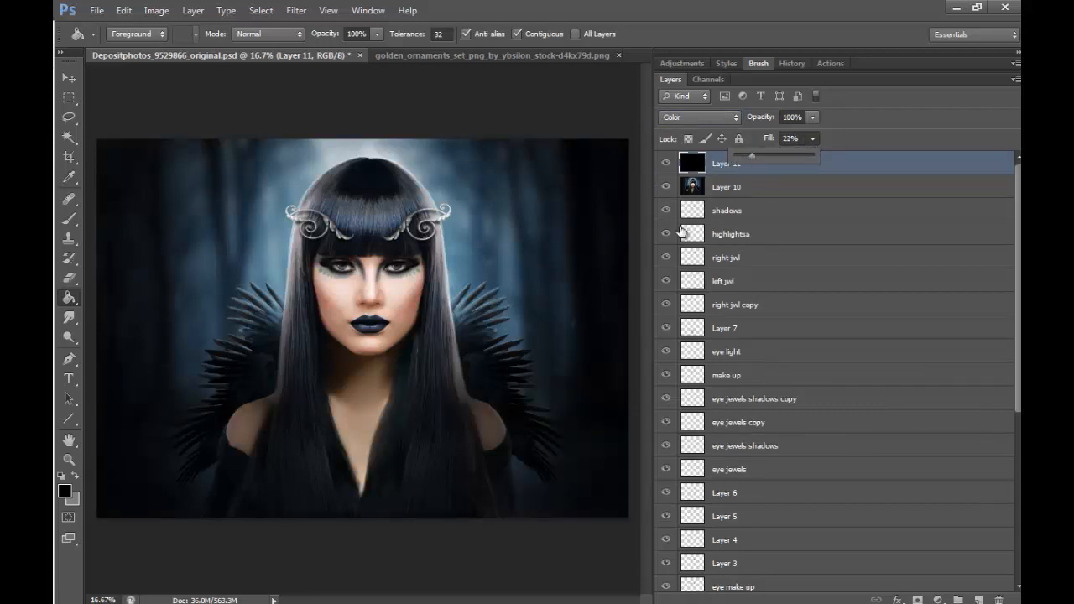
pyautogui.click(666, 166)
pyautogui.click(666, 166)
pyautogui.click(667, 166)
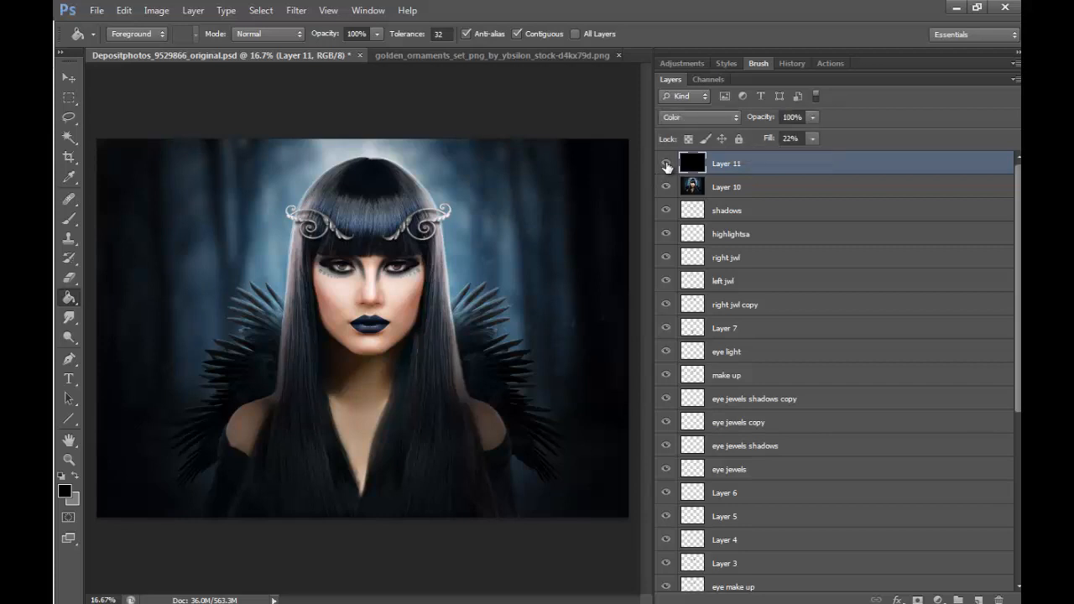
pyautogui.click(667, 166)
pyautogui.click(666, 166)
# - Compare the face close up with the black Color layer hidden and shown, and merge it down into the stamped layer
pyautogui.click(69, 459)
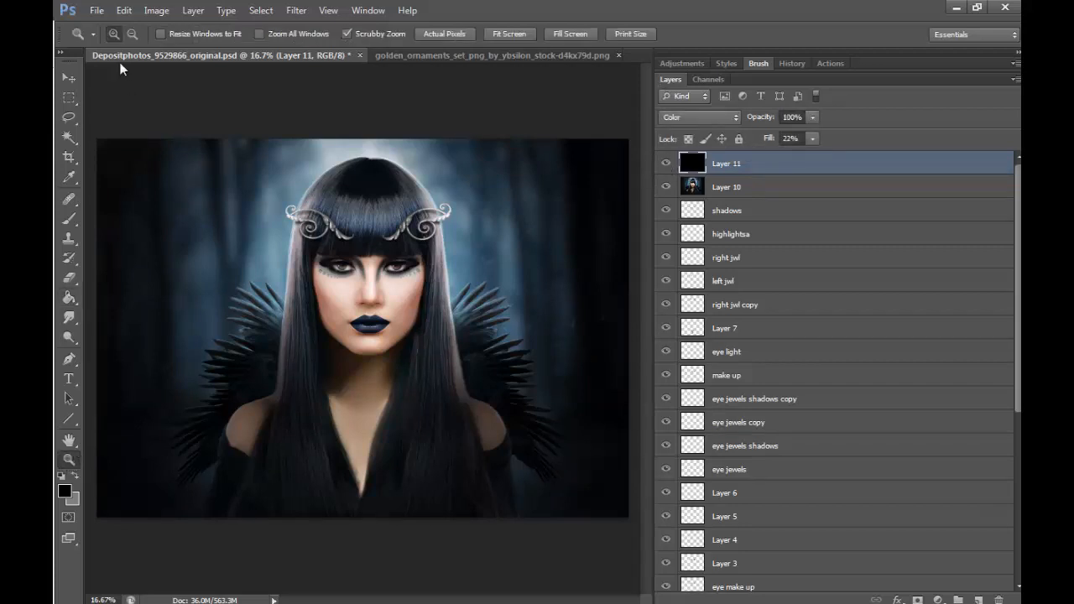
pyautogui.moveTo(374, 328); pyautogui.dragTo(561, 403)
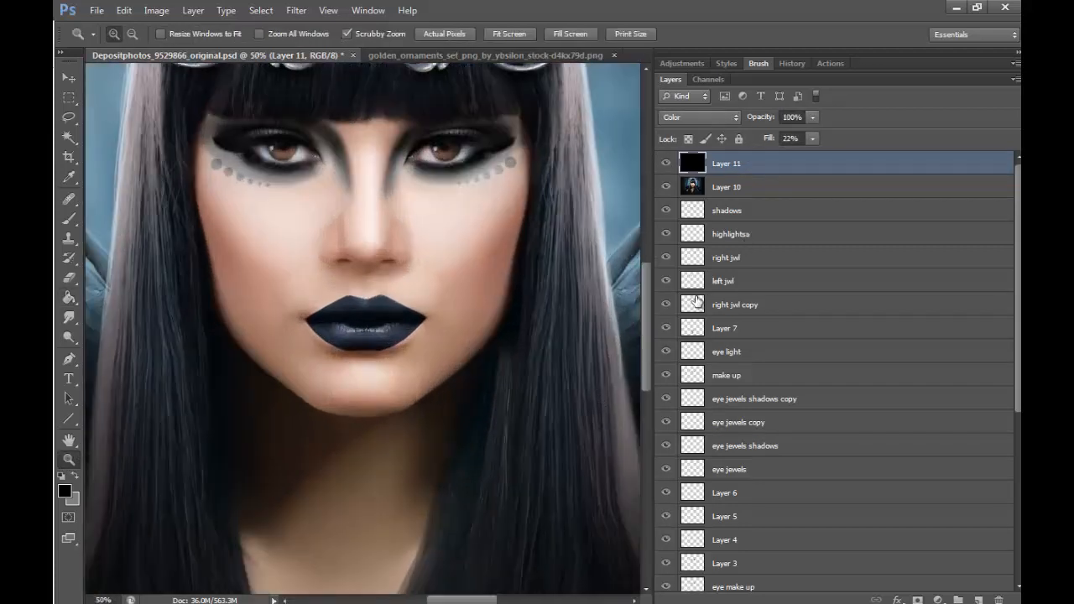
pyautogui.click(666, 165)
pyautogui.click(667, 165)
pyautogui.click(132, 34)
pyautogui.click(485, 359)
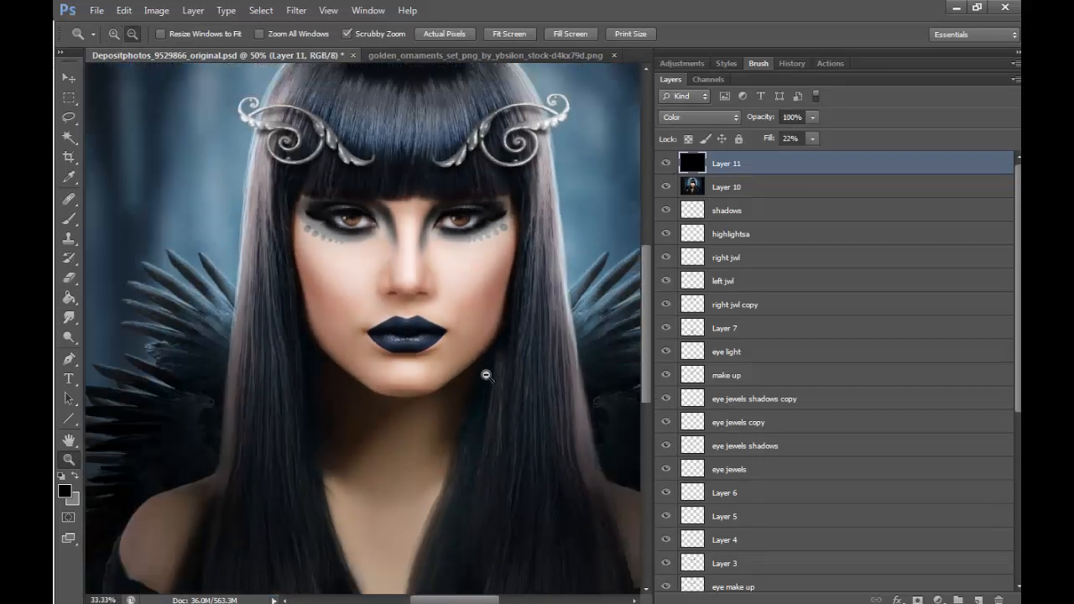
pyautogui.click(489, 377)
pyautogui.click(543, 434)
pyautogui.click(550, 445)
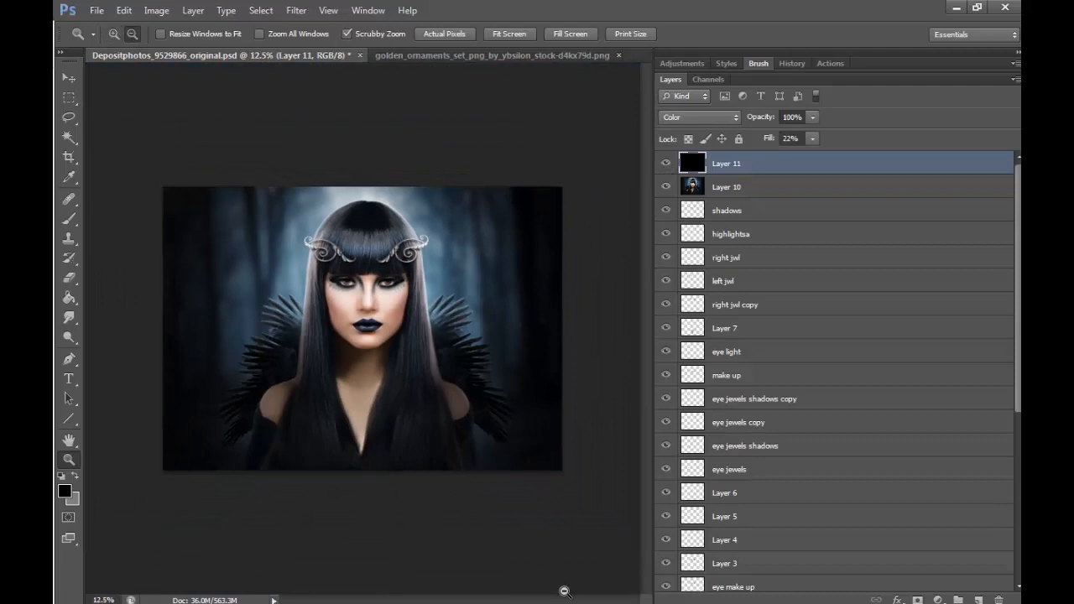
pyautogui.click(193, 10)
pyautogui.click(339, 460)
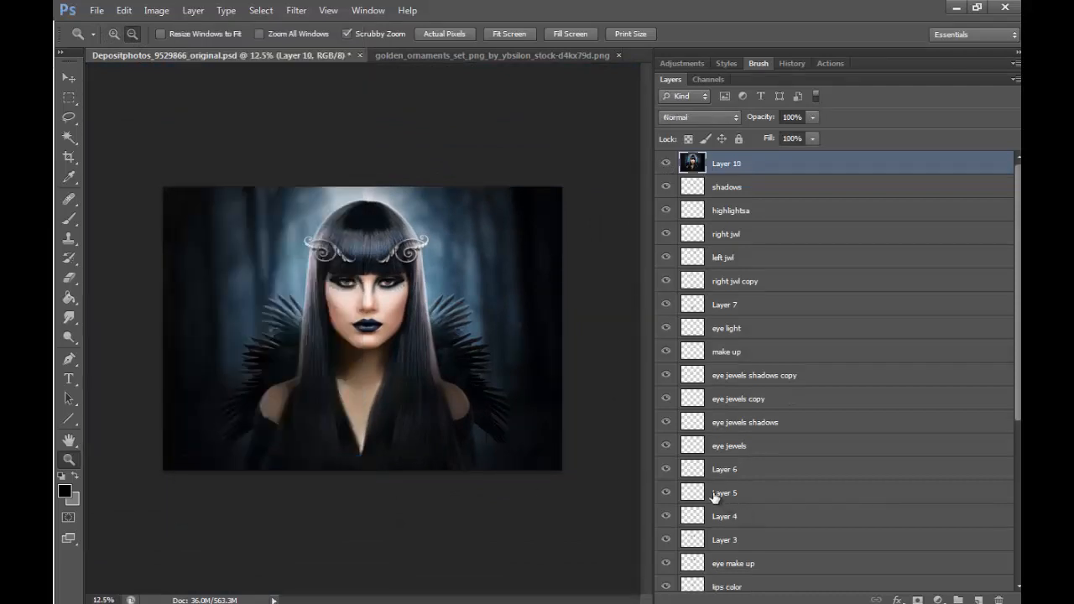
# - Apply a Cooling Filter (82) photo filter to the merged layer with its density slightly reduced from the default
pyautogui.click(113, 35)
pyautogui.click(366, 350)
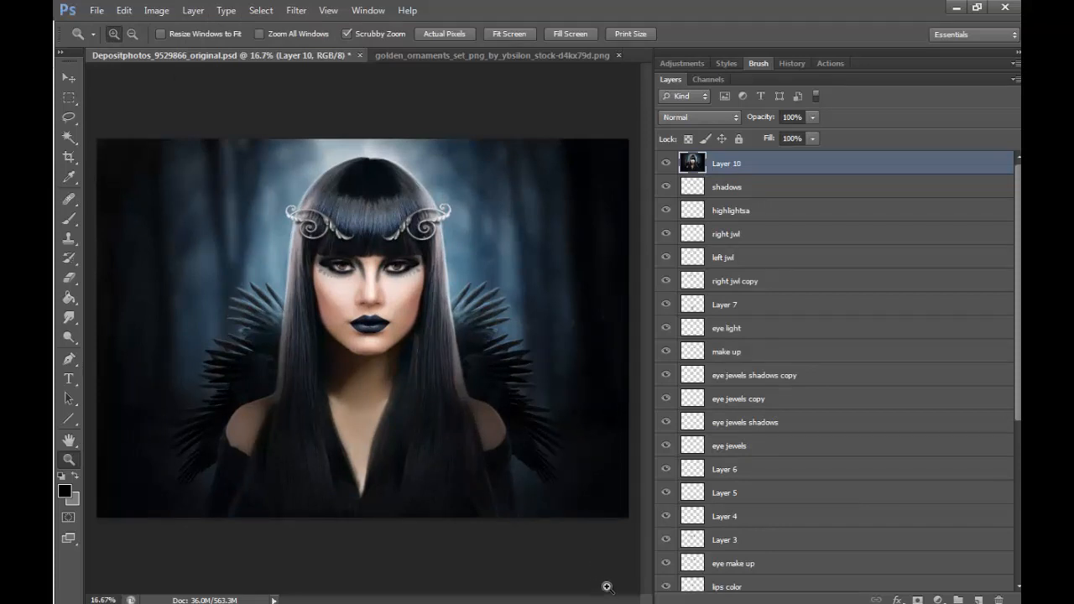
pyautogui.click(156, 10)
pyautogui.moveTo(193, 54)
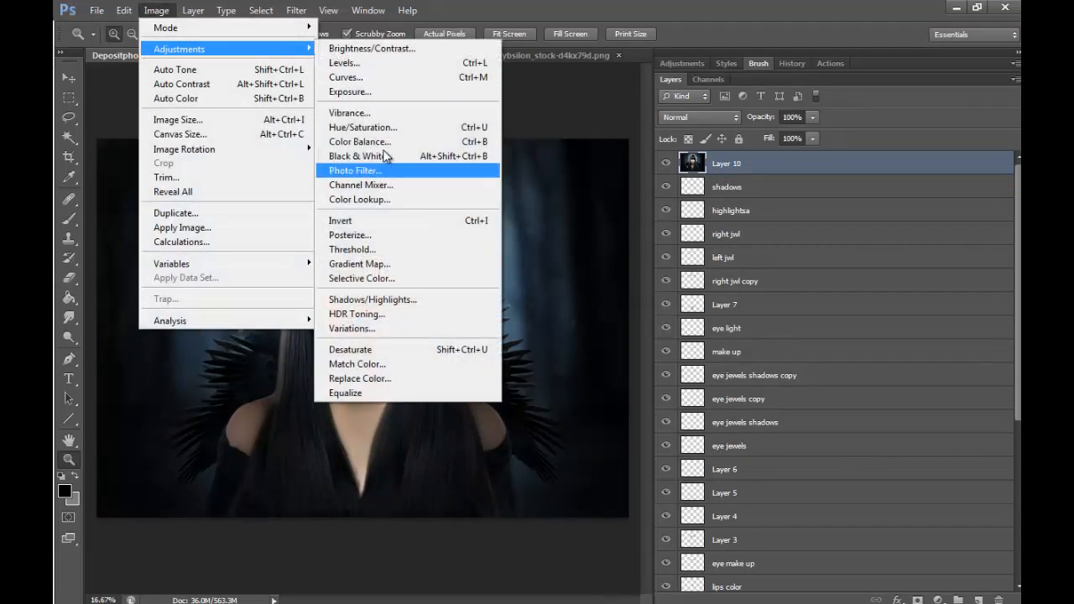
pyautogui.click(388, 170)
pyautogui.click(794, 250)
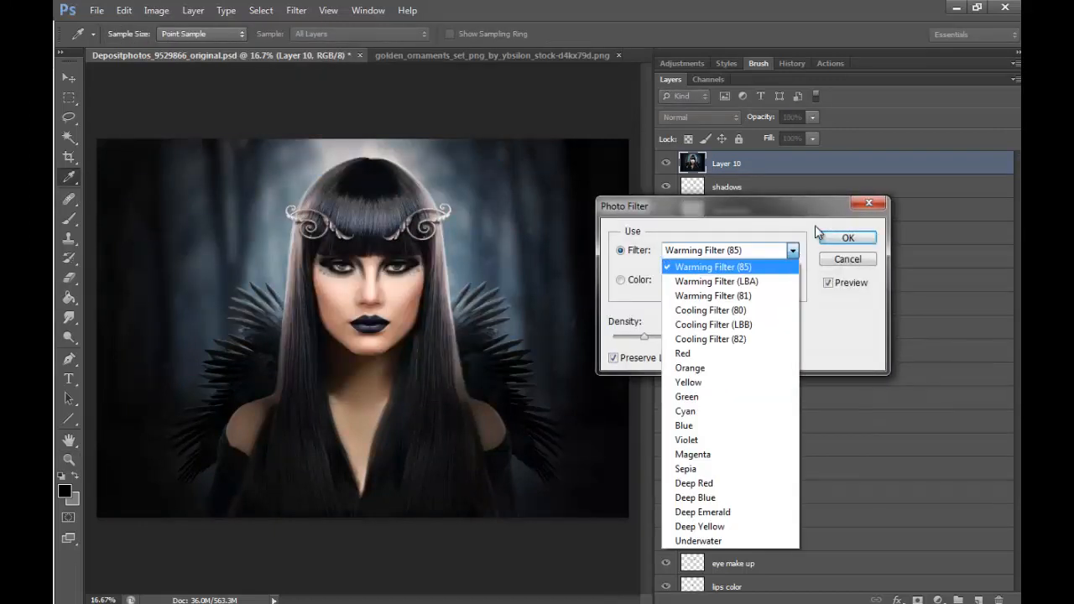
pyautogui.click(736, 340)
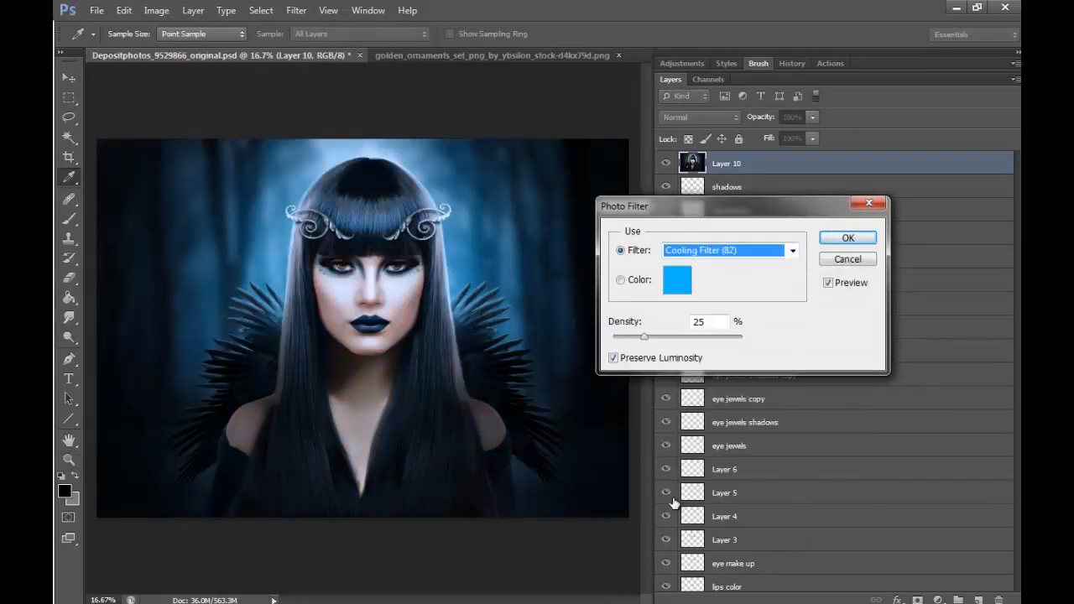
pyautogui.click(792, 251)
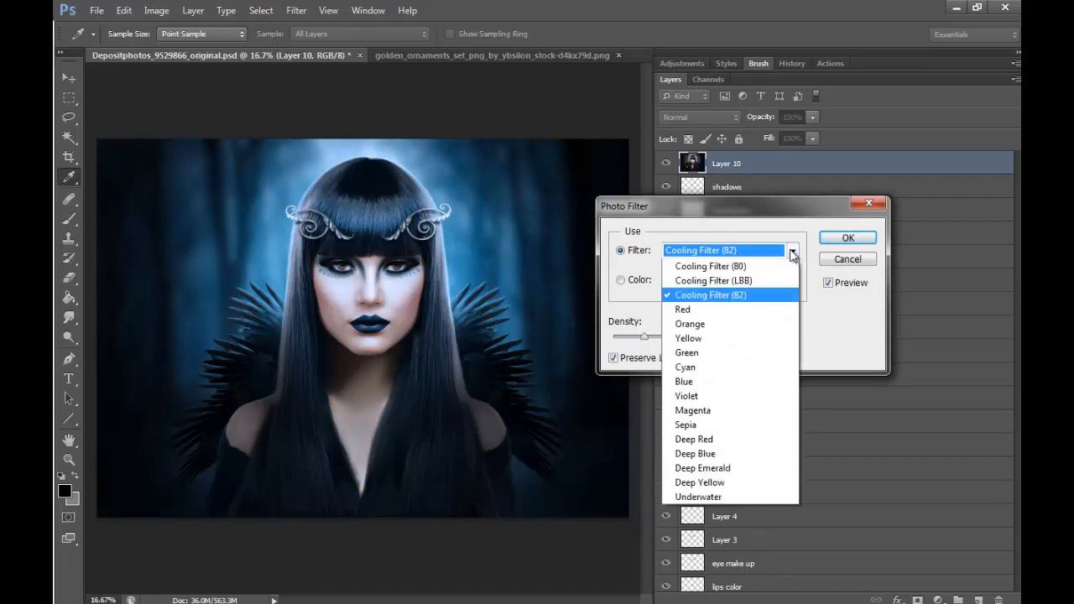
pyautogui.click(793, 251)
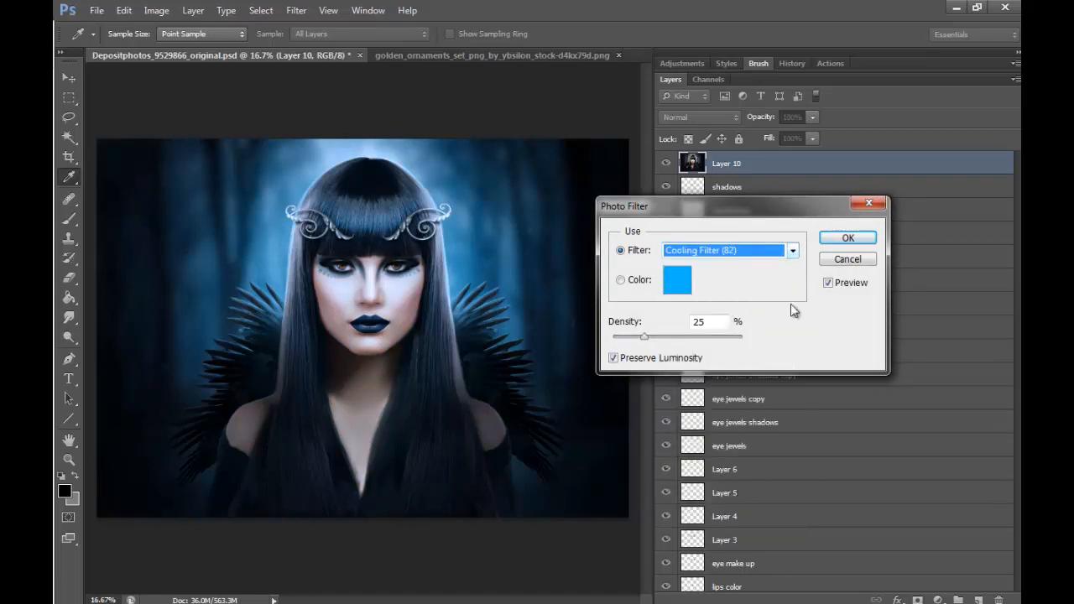
pyautogui.moveTo(645, 339)
pyautogui.mouseDown()
pyautogui.moveTo(663, 336)
pyautogui.moveTo(636, 350)
pyautogui.mouseUp()
pyautogui.click(847, 238)
pyautogui.press('z')
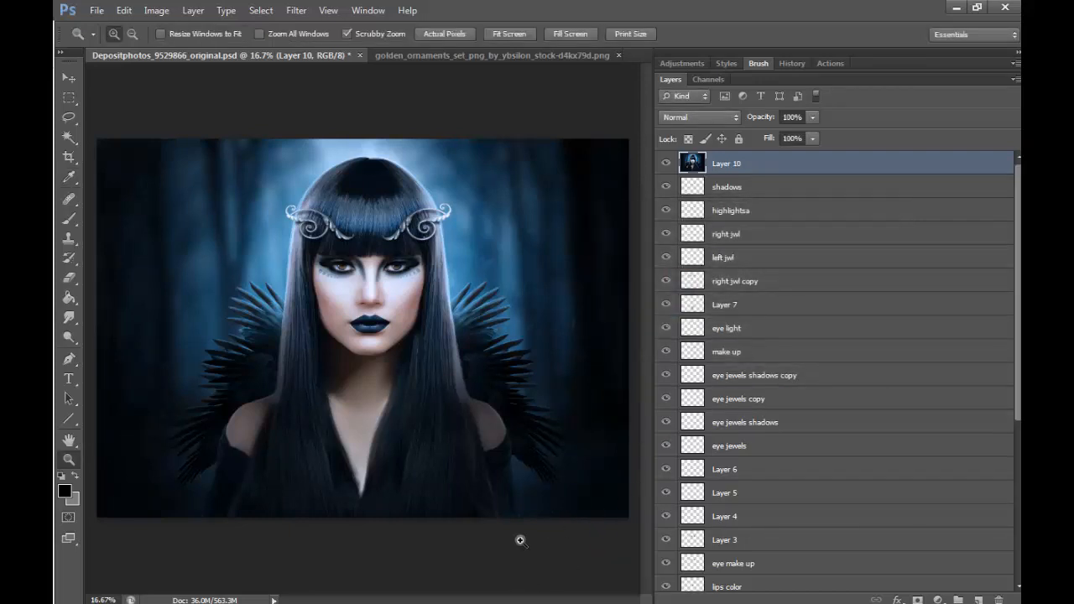
# - Select a large centered circle around the figure with the Elliptical Marquee and feather the selection by 200 px
pyautogui.rightClick(70, 97)
pyautogui.click(121, 112)
pyautogui.moveTo(166, 159); pyautogui.dragTo(557, 528)
pyautogui.moveTo(523, 357); pyautogui.dragTo(517, 344)
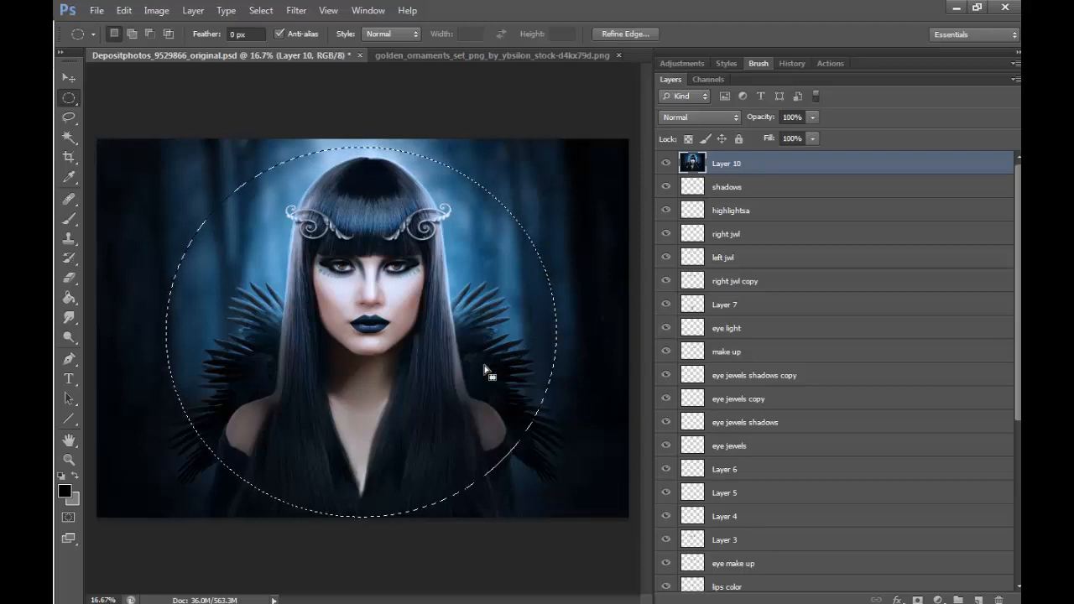
pyautogui.rightClick(487, 369)
pyautogui.click(526, 125)
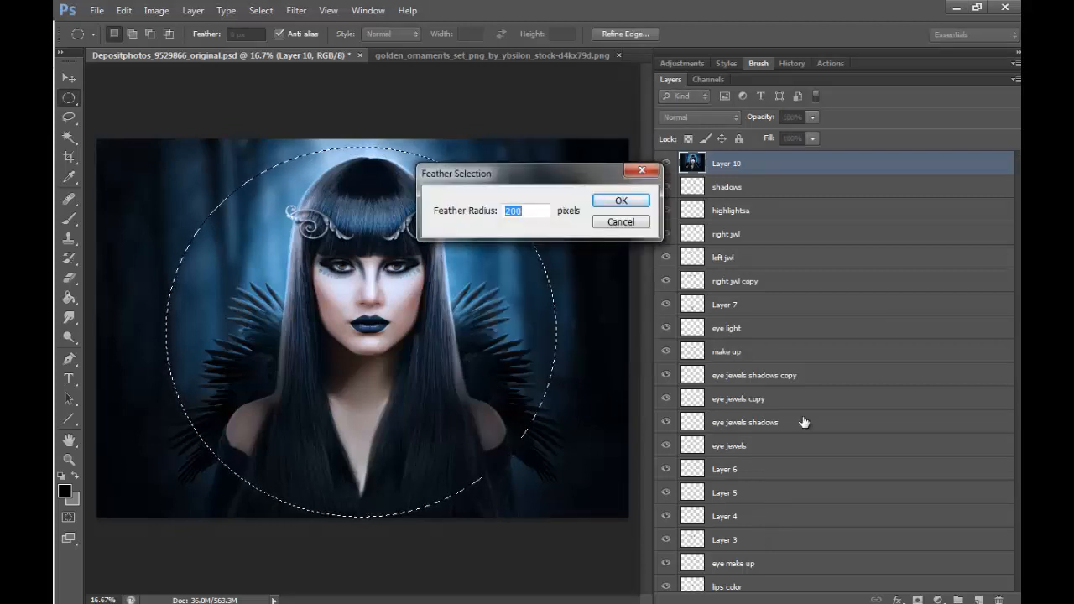
pyautogui.press('Return')
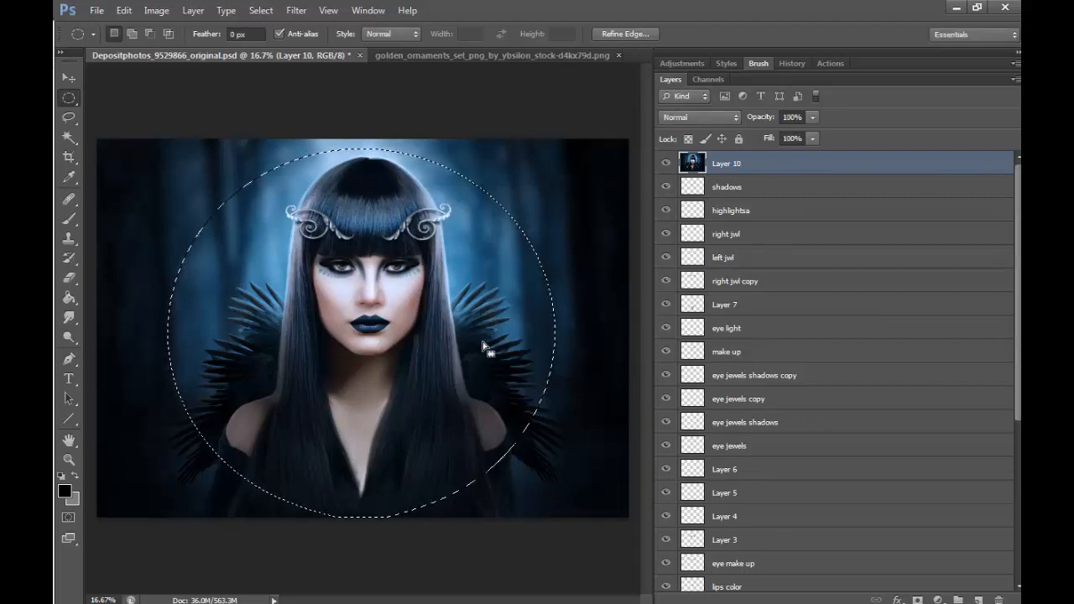
# - Brighten the feathered circle with Curves by raising the RGB midpoint to input 129, output 142
pyautogui.click(156, 10)
pyautogui.moveTo(252, 41)
pyautogui.click(411, 73)
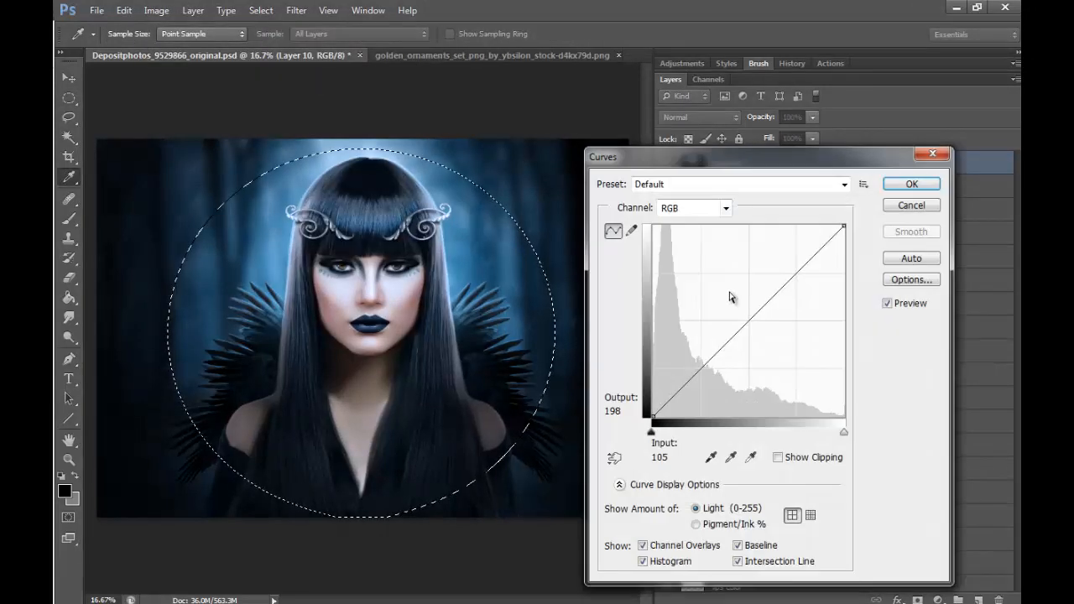
pyautogui.moveTo(750, 319); pyautogui.dragTo(749, 310)
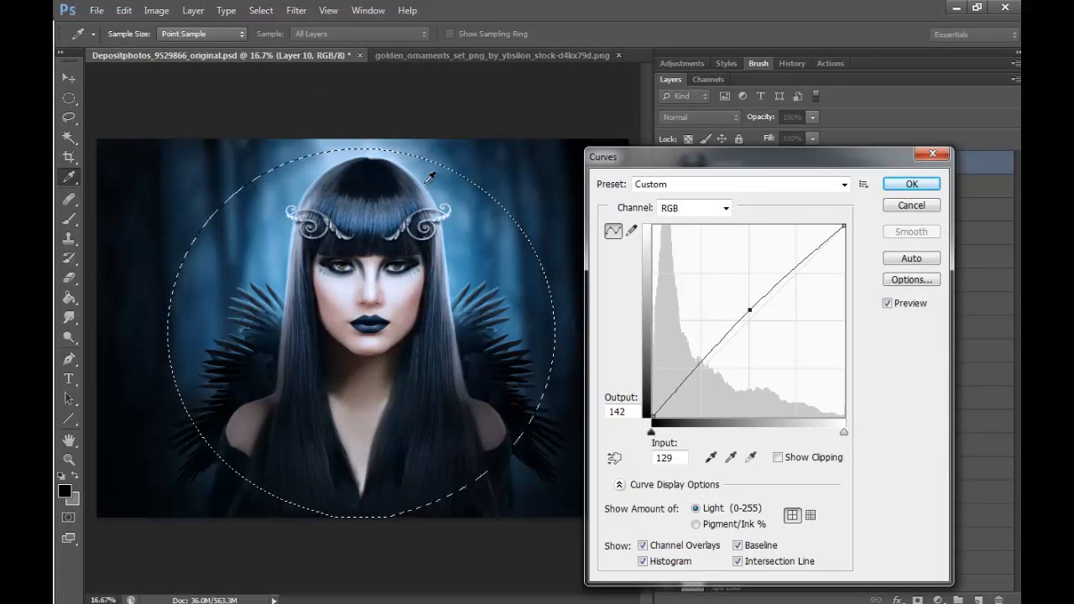
pyautogui.click(911, 183)
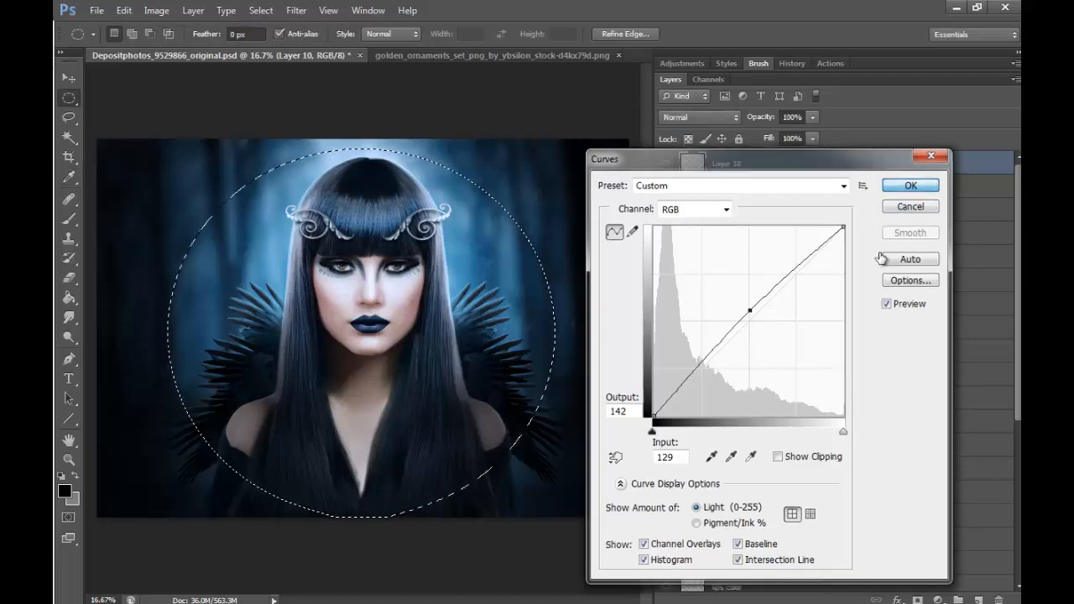
# - Invert the selection, darken the outer area with a Curves point at input 152, output 132, and deselect
pyautogui.rightClick(422, 388)
pyautogui.click(495, 113)
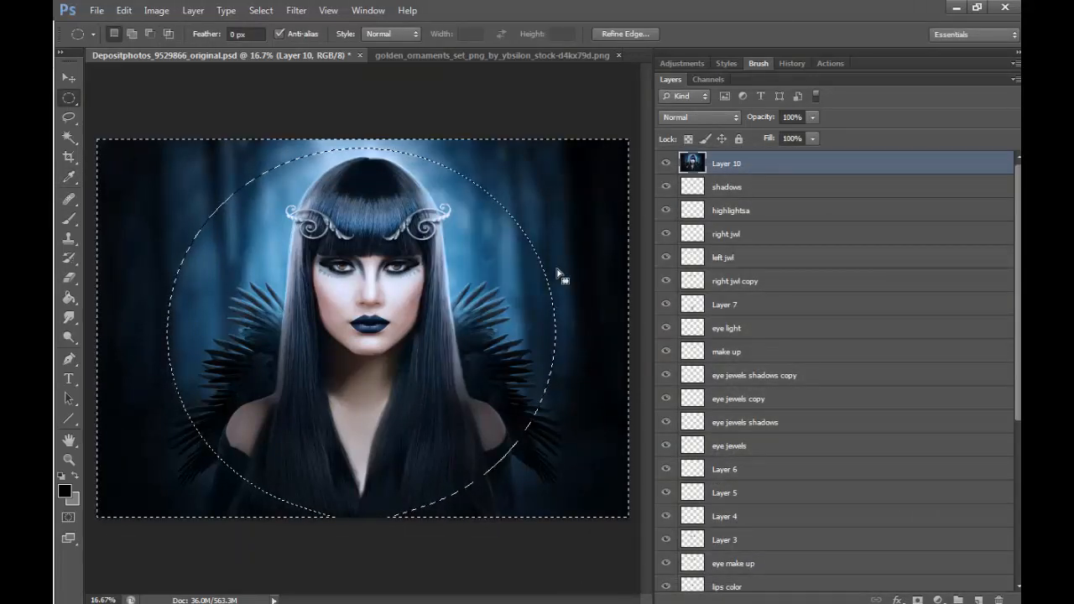
pyautogui.click(163, 11)
pyautogui.moveTo(168, 43)
pyautogui.click(354, 69)
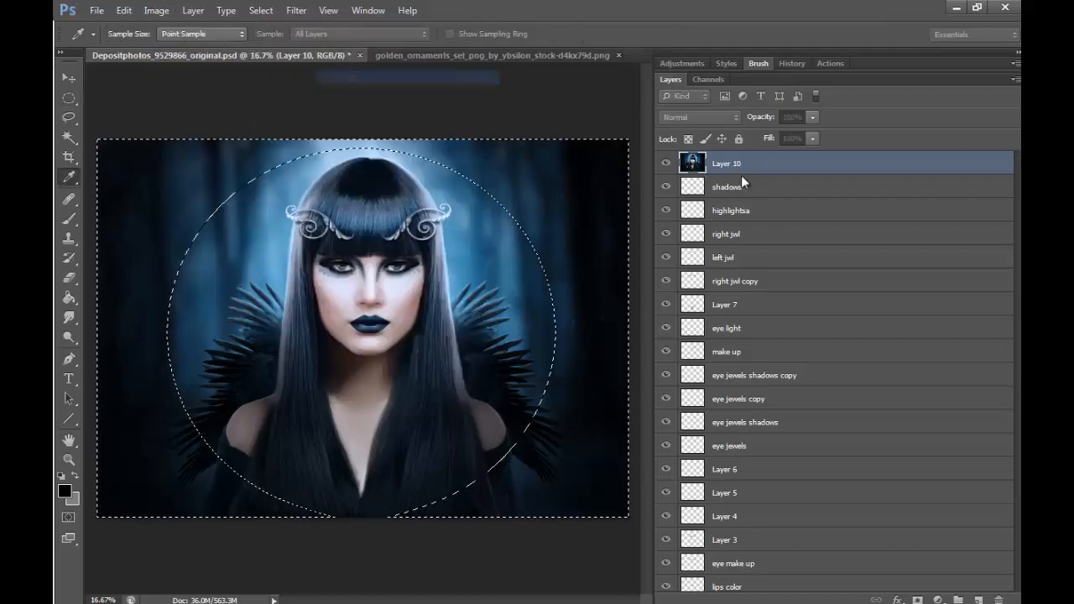
pyautogui.click(765, 317)
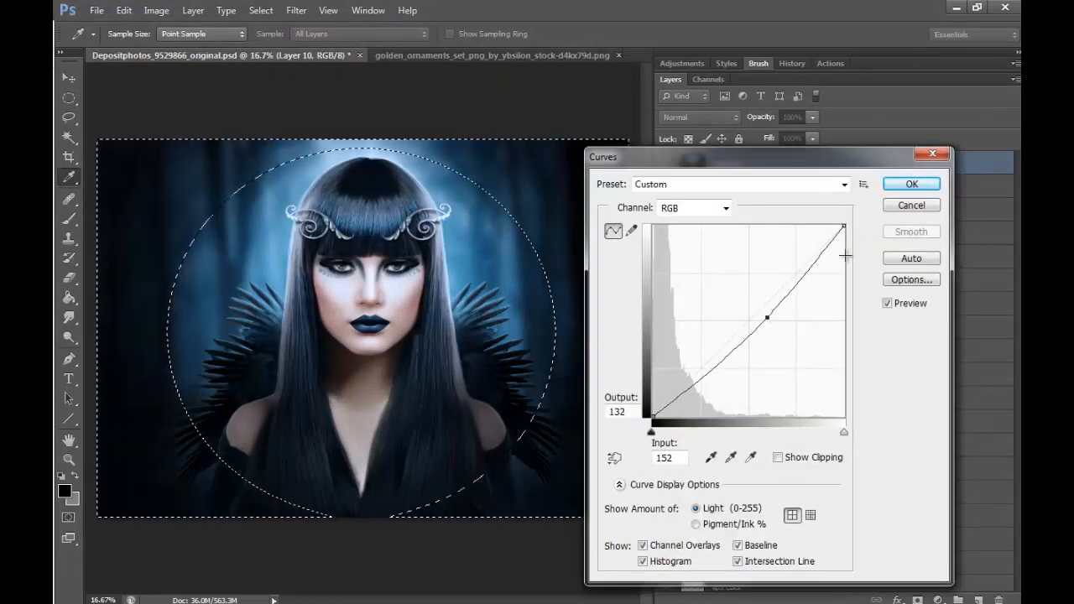
pyautogui.click(906, 185)
pyautogui.press('m')
pyautogui.hotkey('ctrl', 'd')
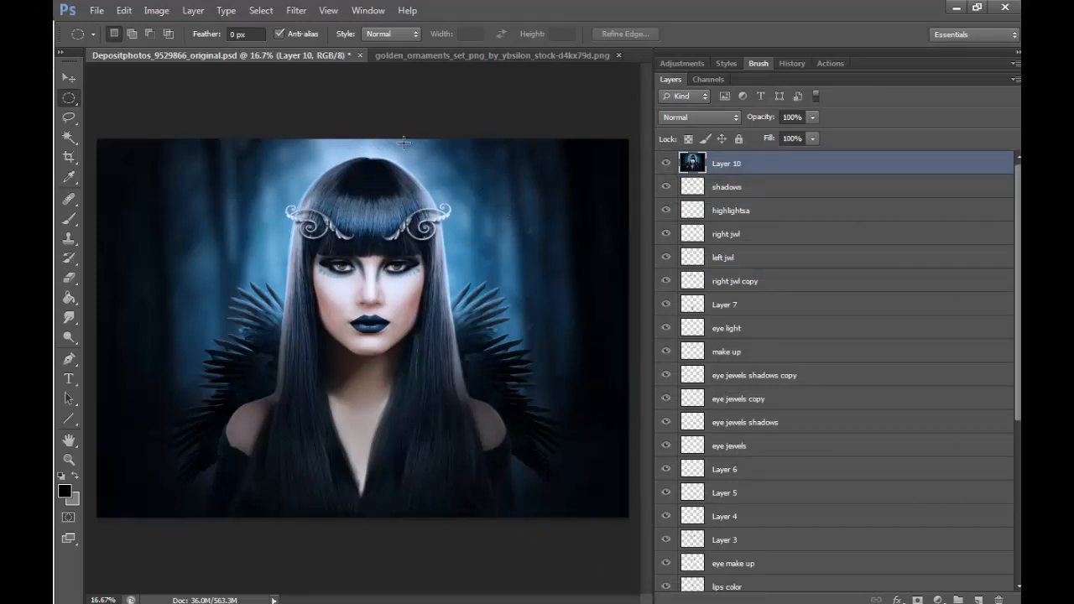
# - Crop a thin strip off the top edge of the image
pyautogui.press('c')
pyautogui.moveTo(364, 138); pyautogui.dragTo(365, 146)
pyautogui.click(816, 36)
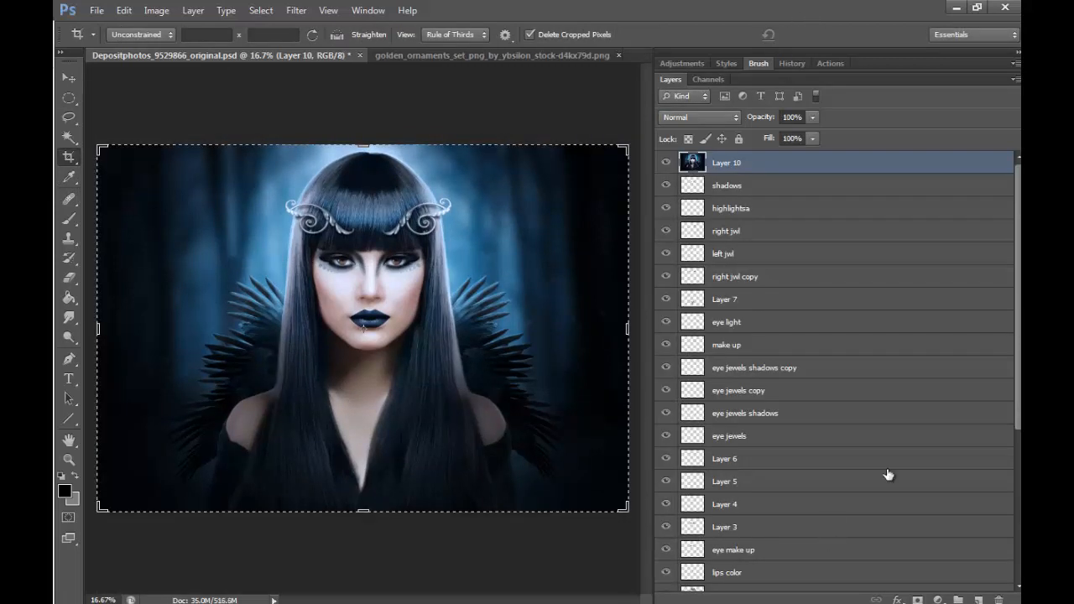
# - Apply Selective Color to the Reds of Layer 10 with cyan -65% and yellow +5%
pyautogui.click(69, 459)
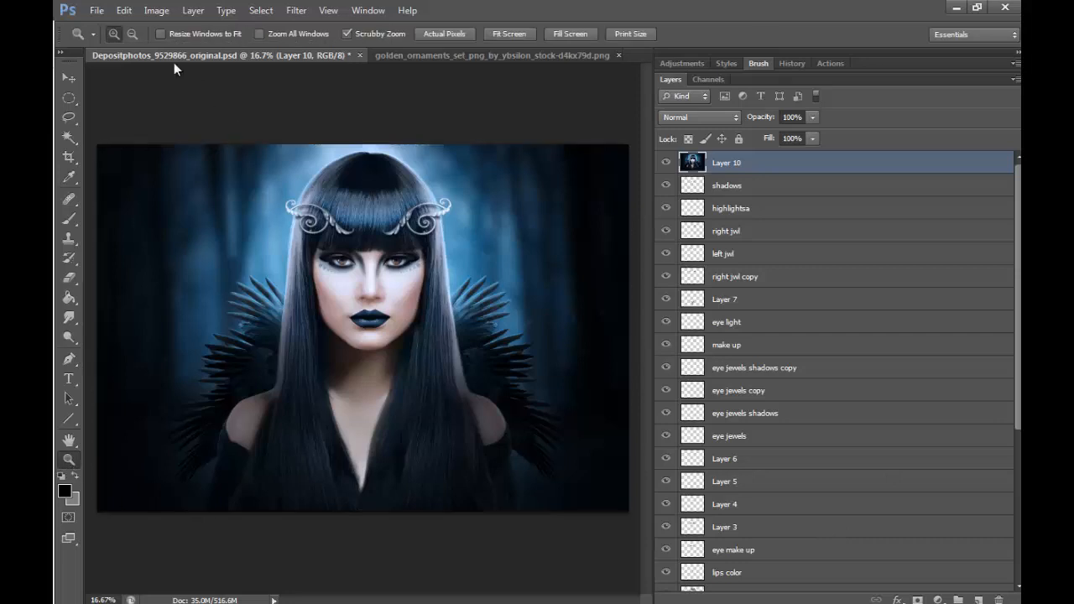
pyautogui.click(156, 10)
pyautogui.moveTo(306, 52)
pyautogui.click(399, 280)
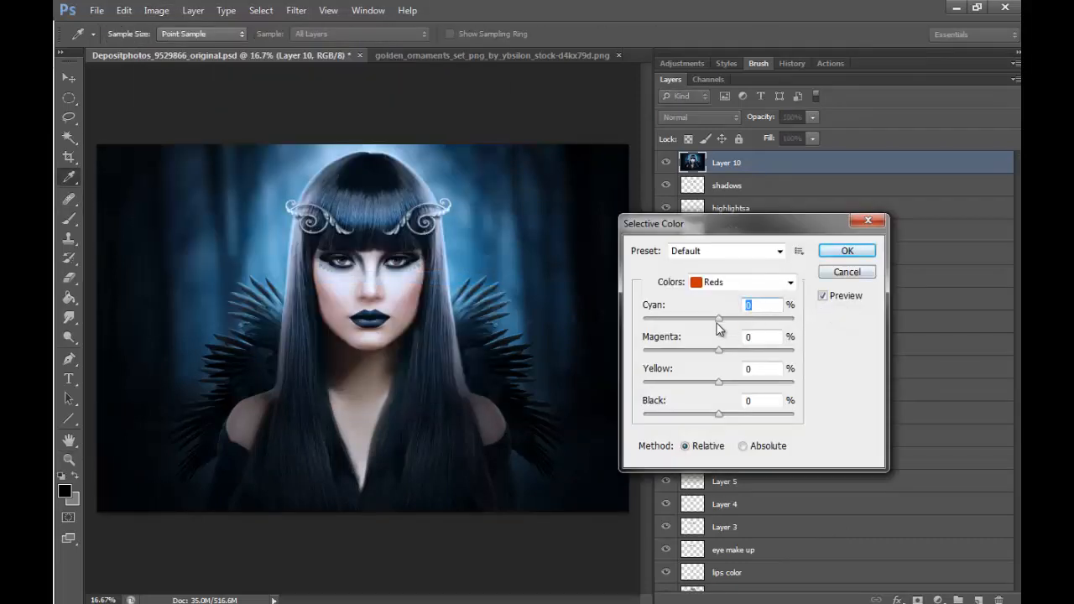
pyautogui.moveTo(719, 322); pyautogui.dragTo(669, 321)
pyautogui.moveTo(718, 382); pyautogui.dragTo(713, 382)
pyautogui.moveTo(750, 385); pyautogui.dragTo(722, 382)
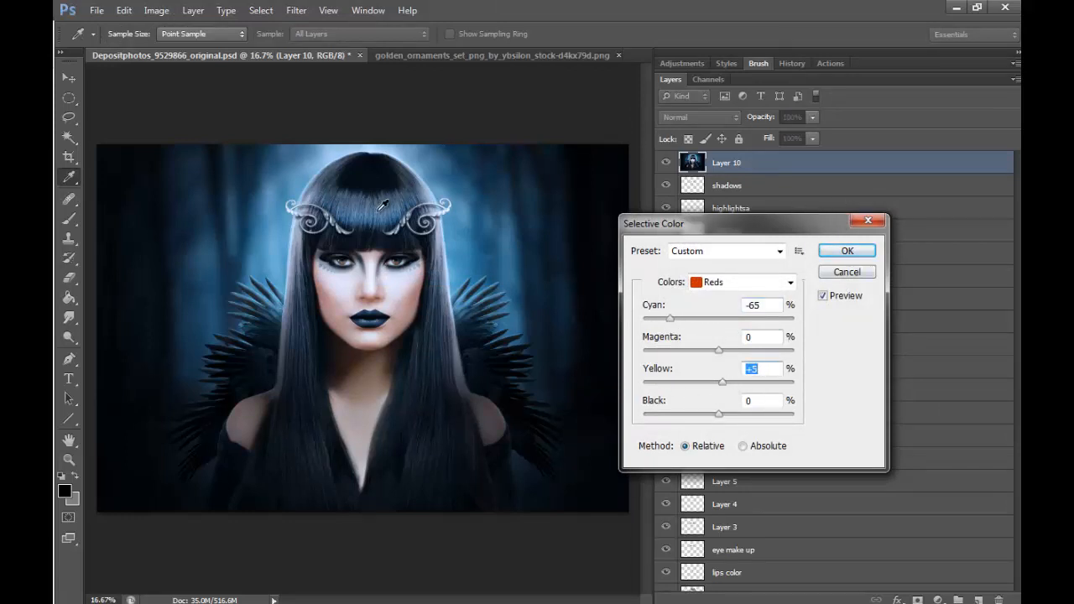
pyautogui.click(846, 251)
# - Start another Selective Color adjustment on Layer 10 and raise the Reds' cyan to +7%
pyautogui.press('z')
pyautogui.moveTo(376, 304); pyautogui.dragTo(406, 308)
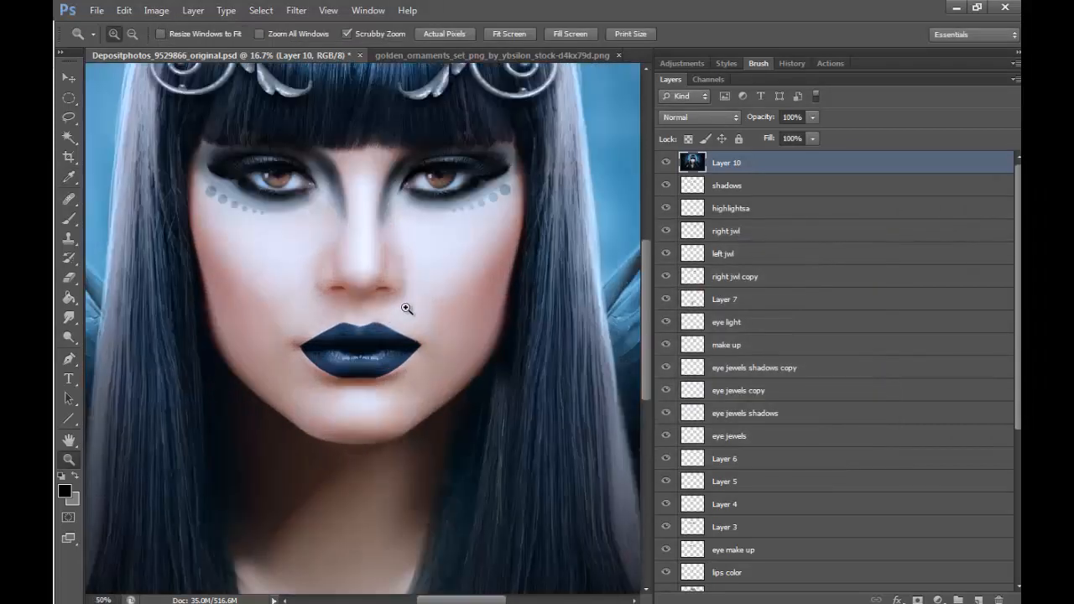
pyautogui.click(406, 309)
pyautogui.click(156, 10)
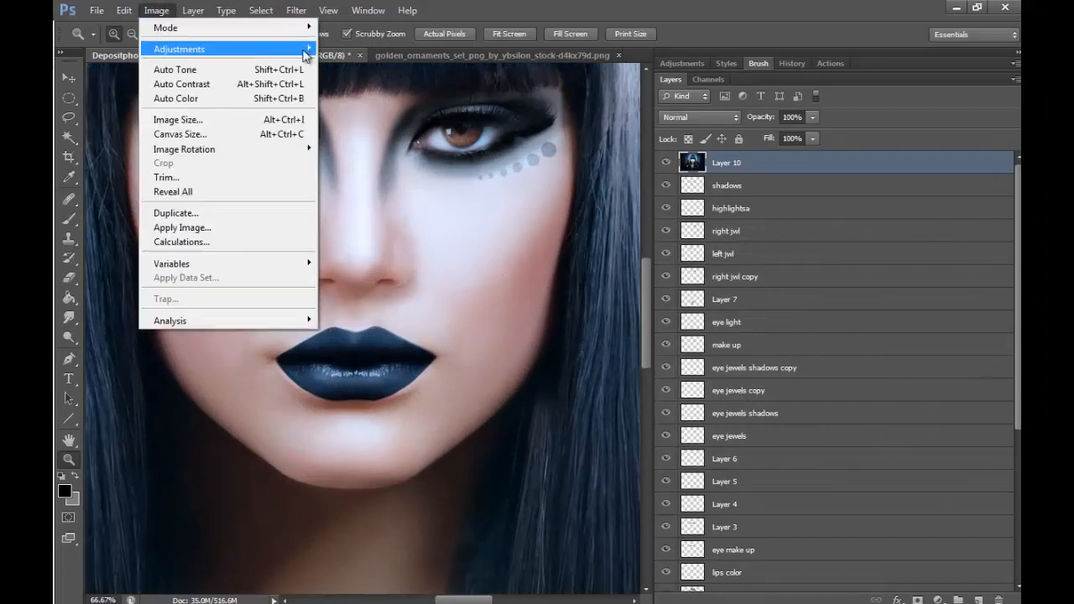
pyautogui.moveTo(305, 52)
pyautogui.click(381, 281)
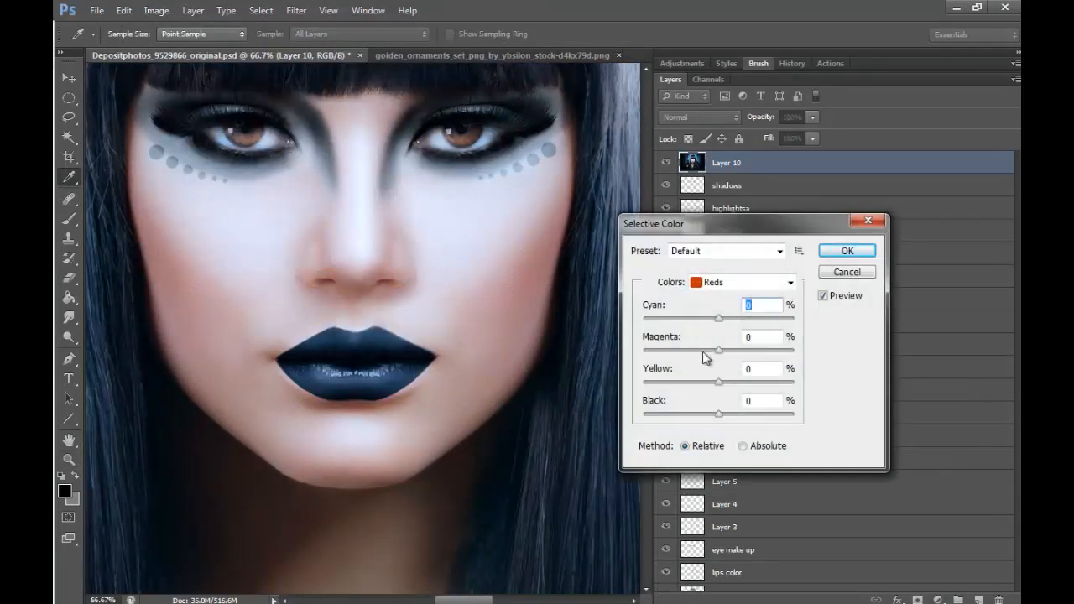
pyautogui.moveTo(717, 322); pyautogui.dragTo(704, 322)
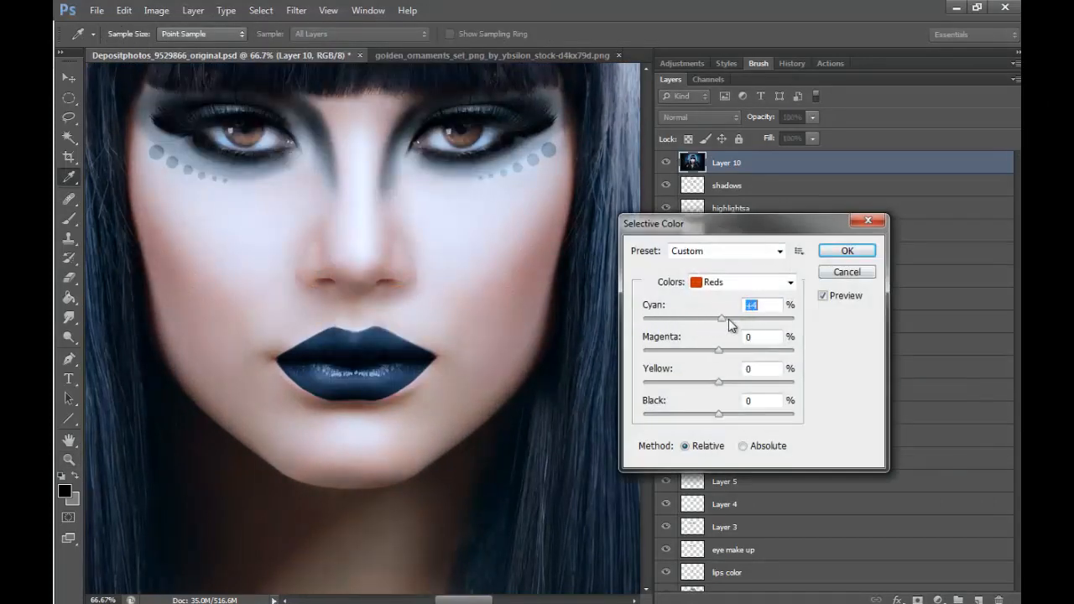
pyautogui.click(791, 282)
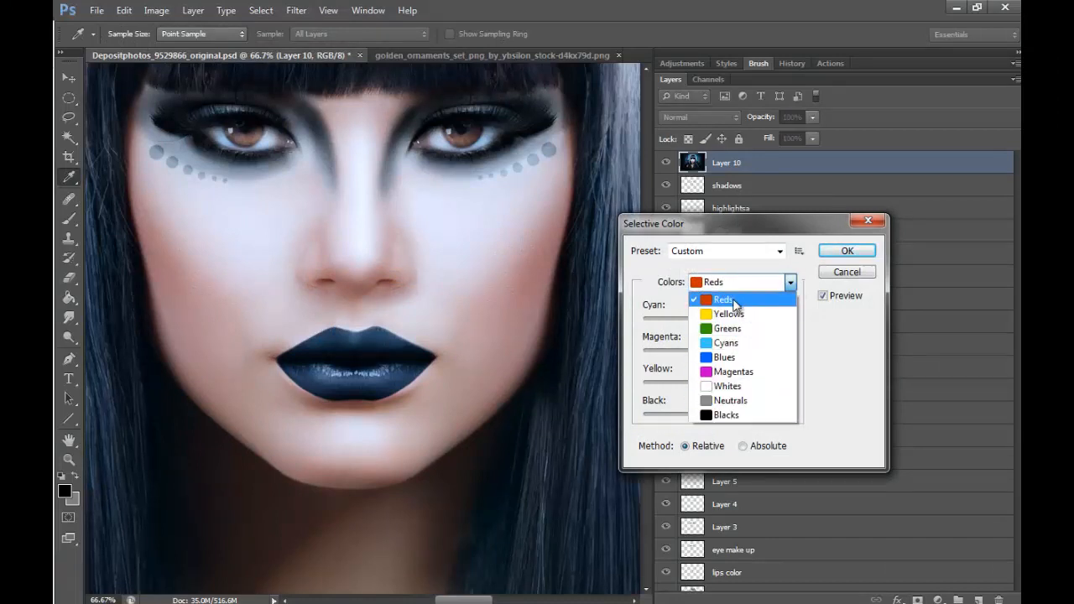
pyautogui.click(729, 300)
pyautogui.click(790, 282)
pyautogui.click(728, 313)
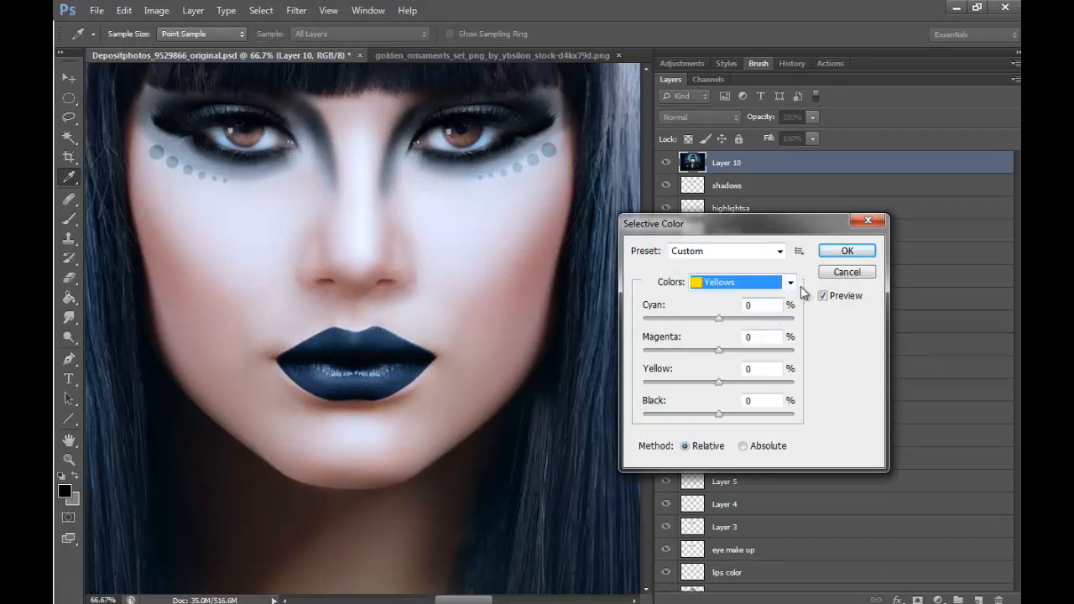
pyautogui.click(790, 282)
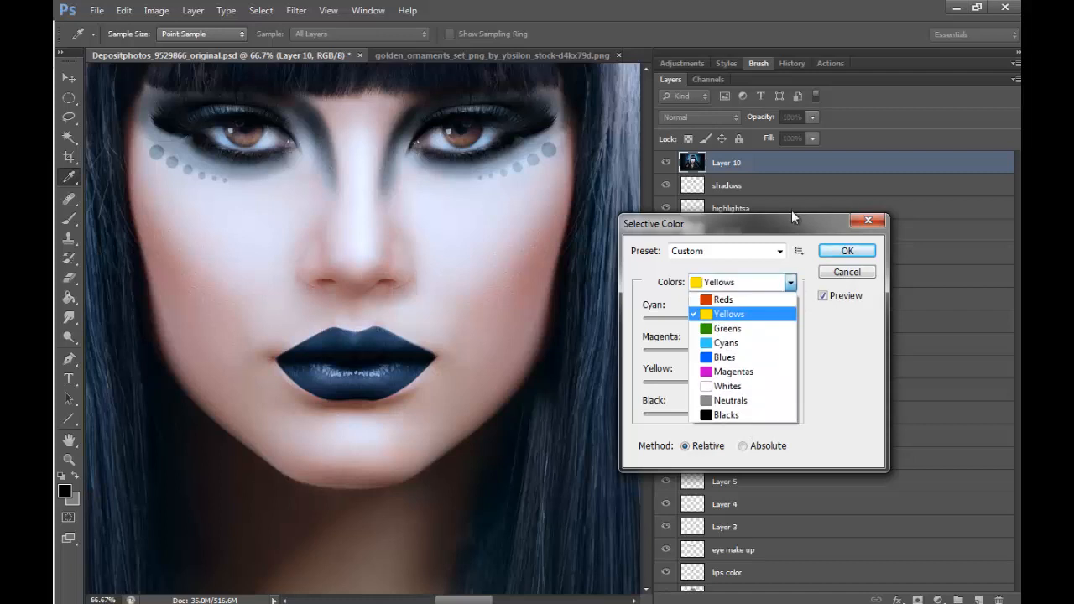
pyautogui.click(747, 375)
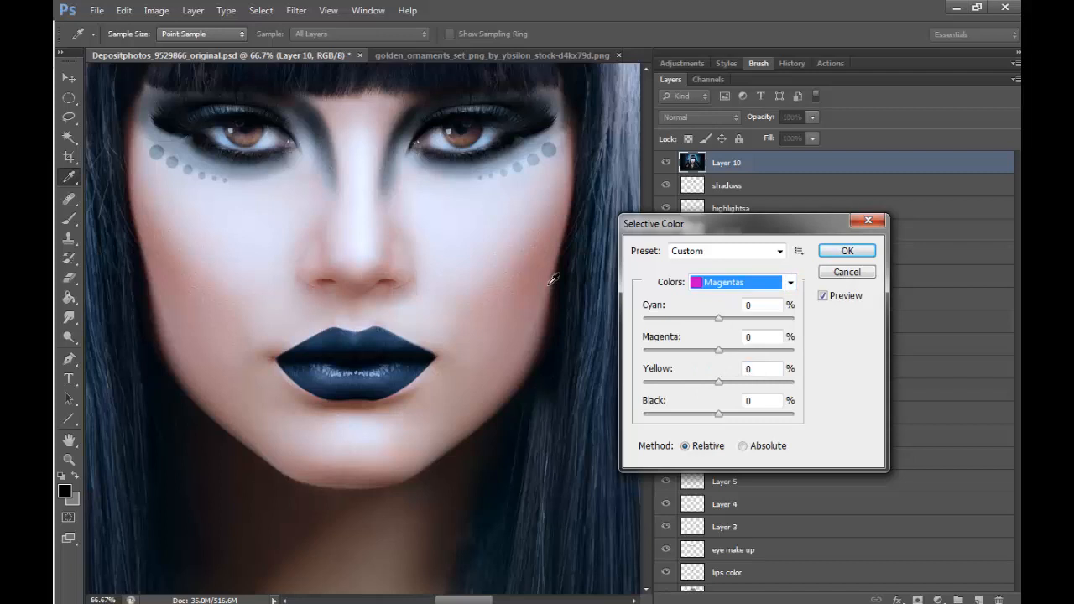
pyautogui.click(790, 282)
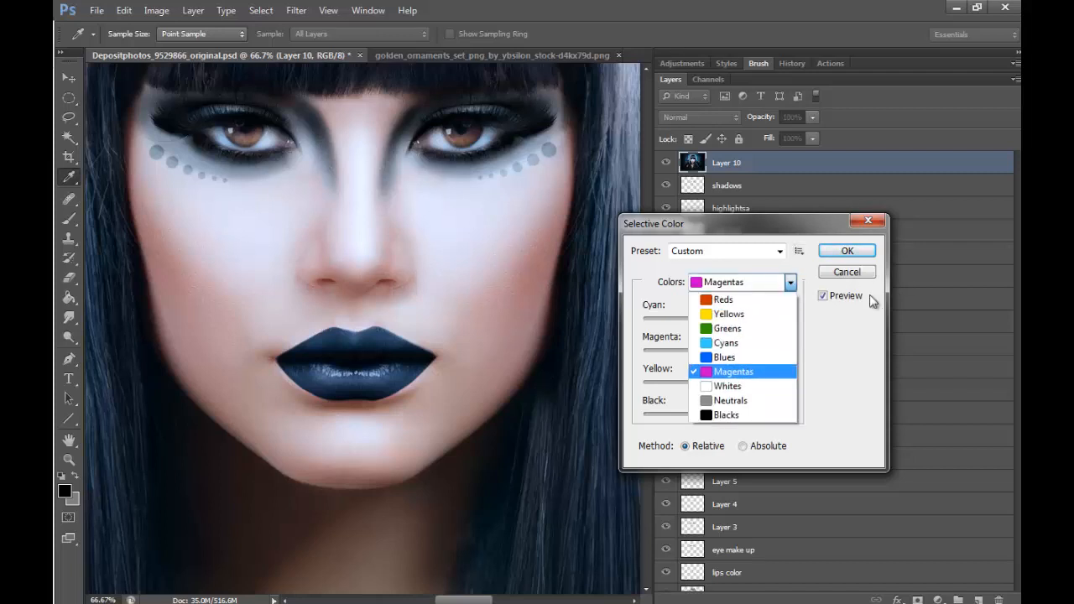
pyautogui.click(722, 300)
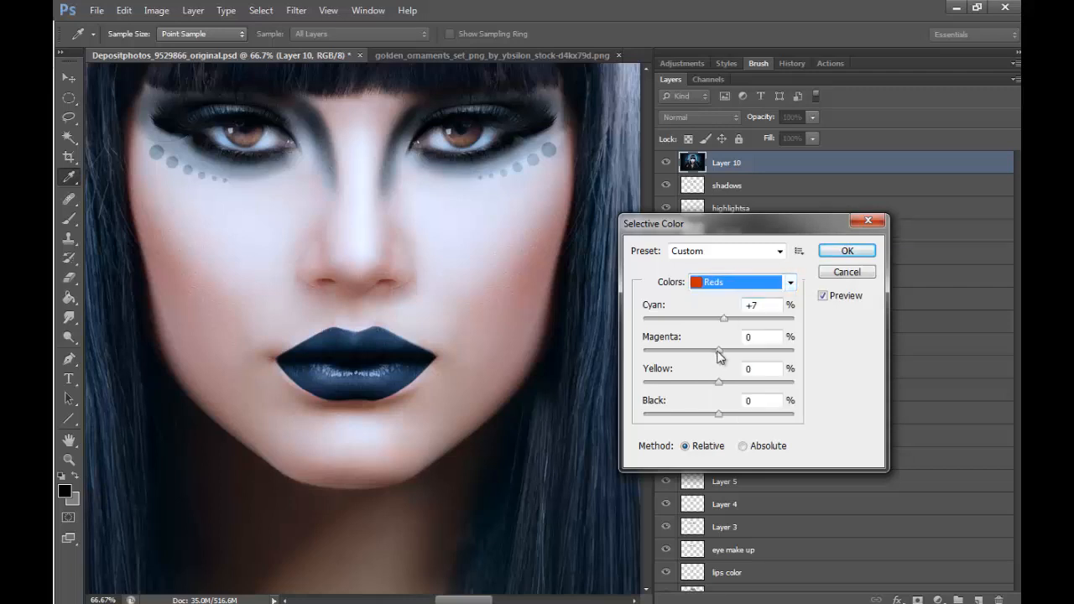
# - Set the Reds to magenta +24%, yellow +100% and black +100%, and apply the Selective Color adjustment
pyautogui.moveTo(718, 352)
pyautogui.mouseDown()
pyautogui.moveTo(679, 353)
pyautogui.moveTo(750, 353)
pyautogui.moveTo(738, 352)
pyautogui.mouseUp()
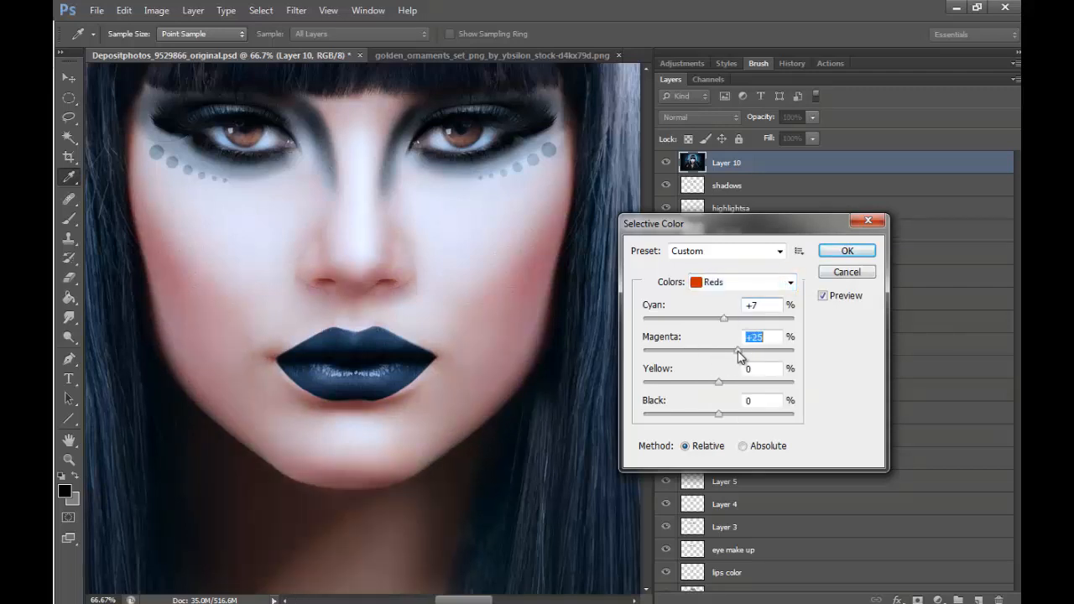
pyautogui.moveTo(726, 414); pyautogui.dragTo(781, 414)
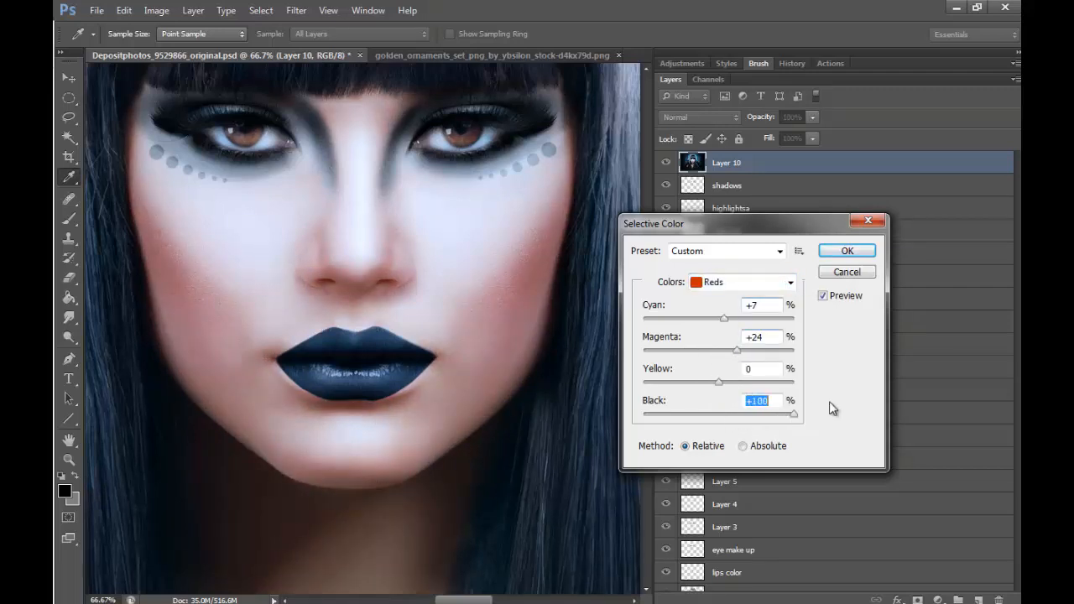
pyautogui.moveTo(718, 383); pyautogui.dragTo(819, 384)
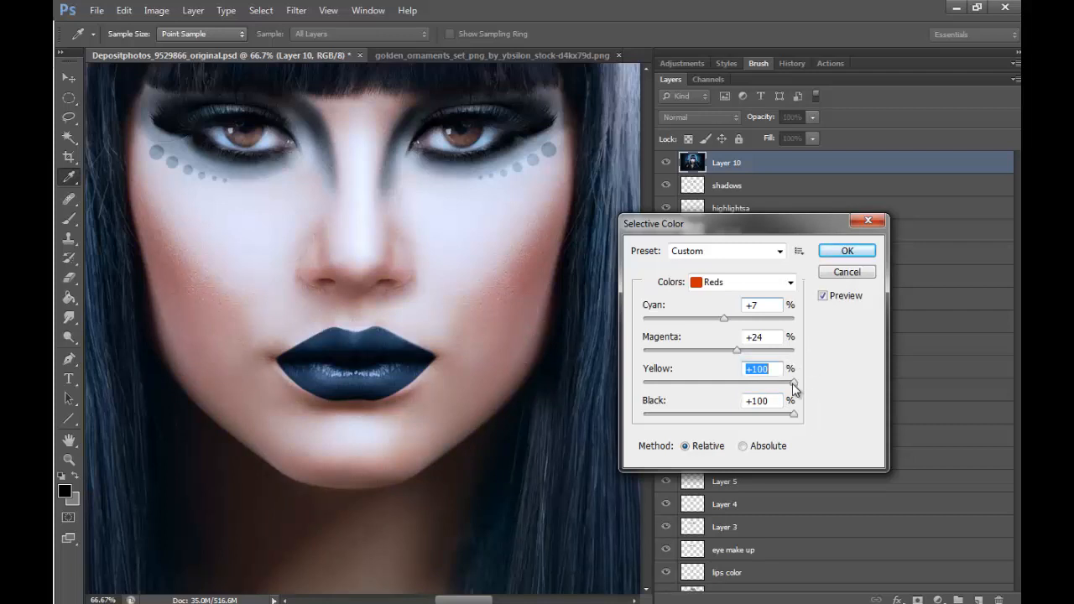
pyautogui.click(846, 252)
# - Apply Selective Color to the Reds again with magenta +8%, yellow +40% and black -34%
pyautogui.press('z')
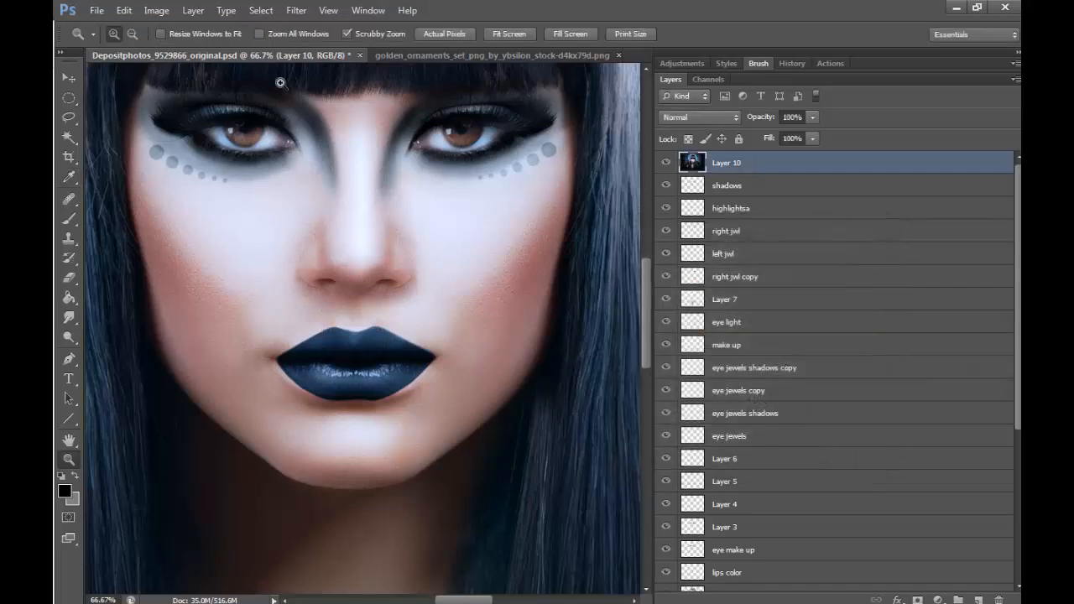
pyautogui.click(135, 37)
pyautogui.click(449, 161)
pyautogui.click(450, 161)
pyautogui.click(450, 162)
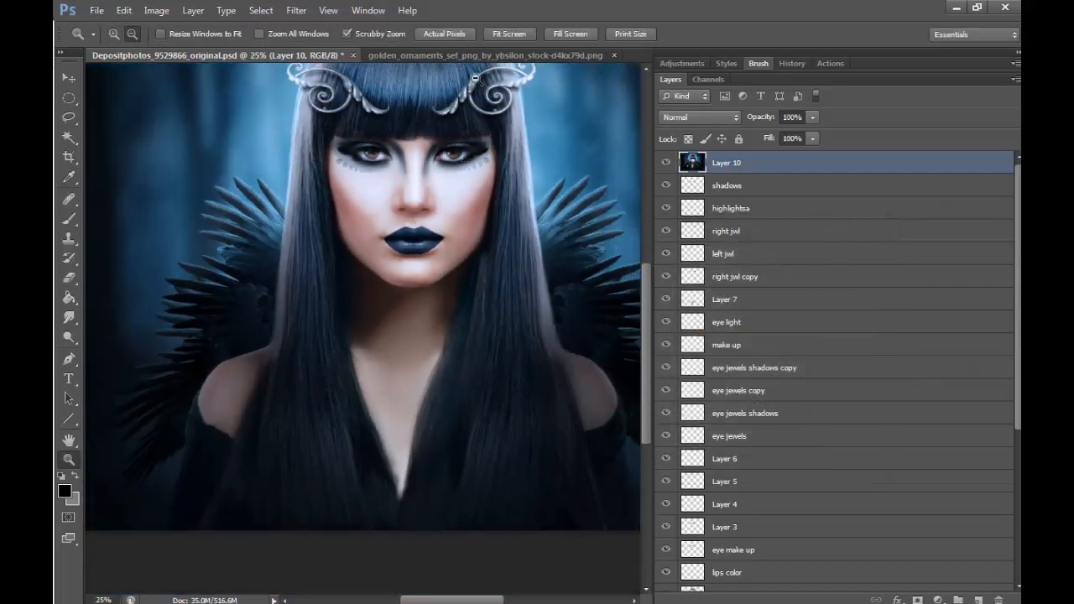
pyautogui.click(156, 11)
pyautogui.moveTo(221, 48)
pyautogui.click(417, 288)
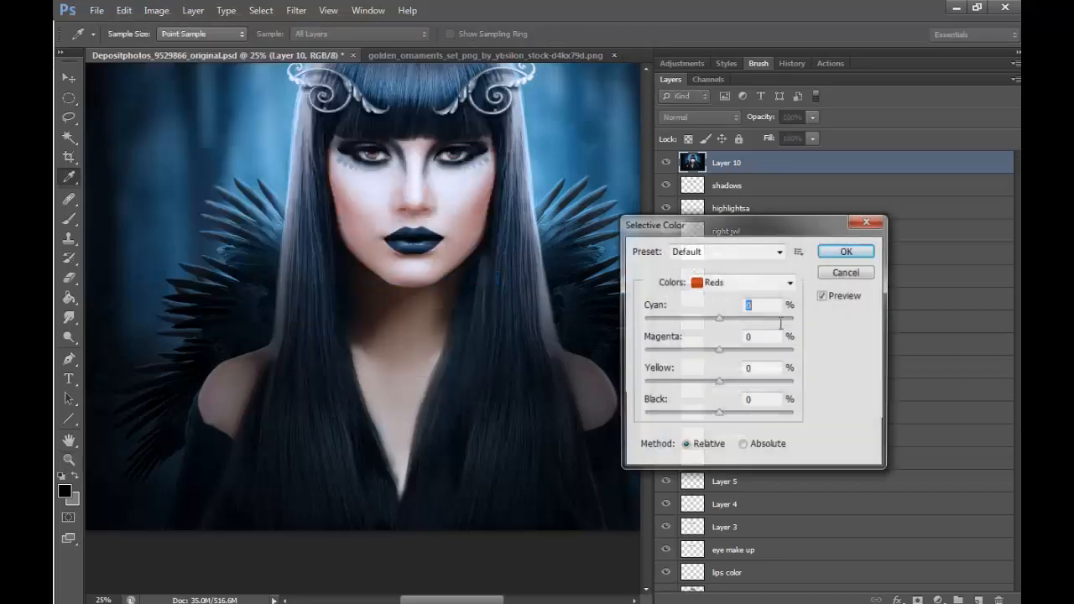
pyautogui.moveTo(718, 351); pyautogui.dragTo(693, 417)
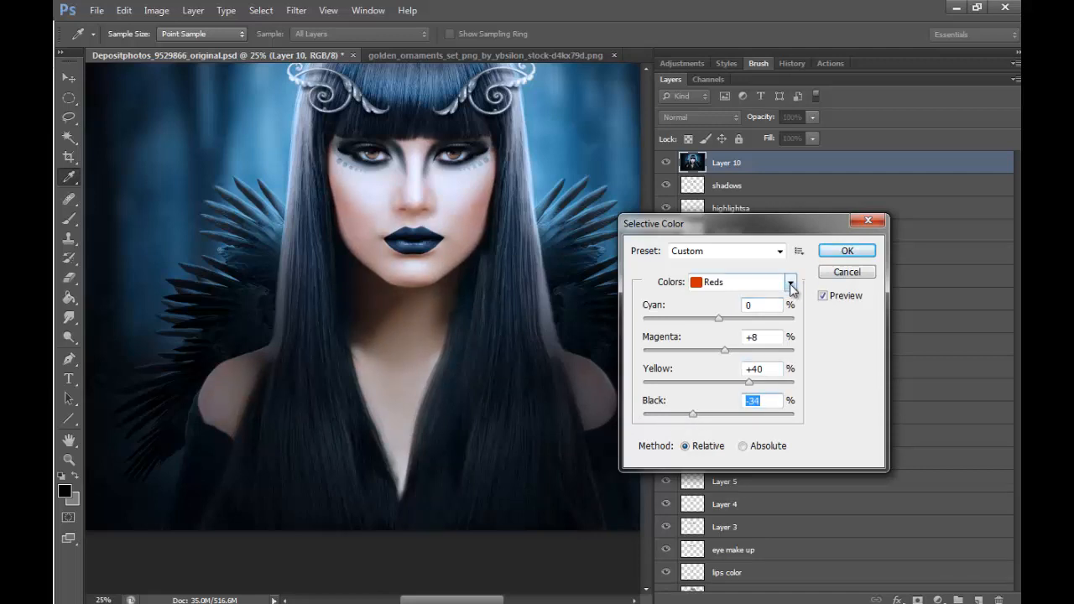
pyautogui.click(842, 250)
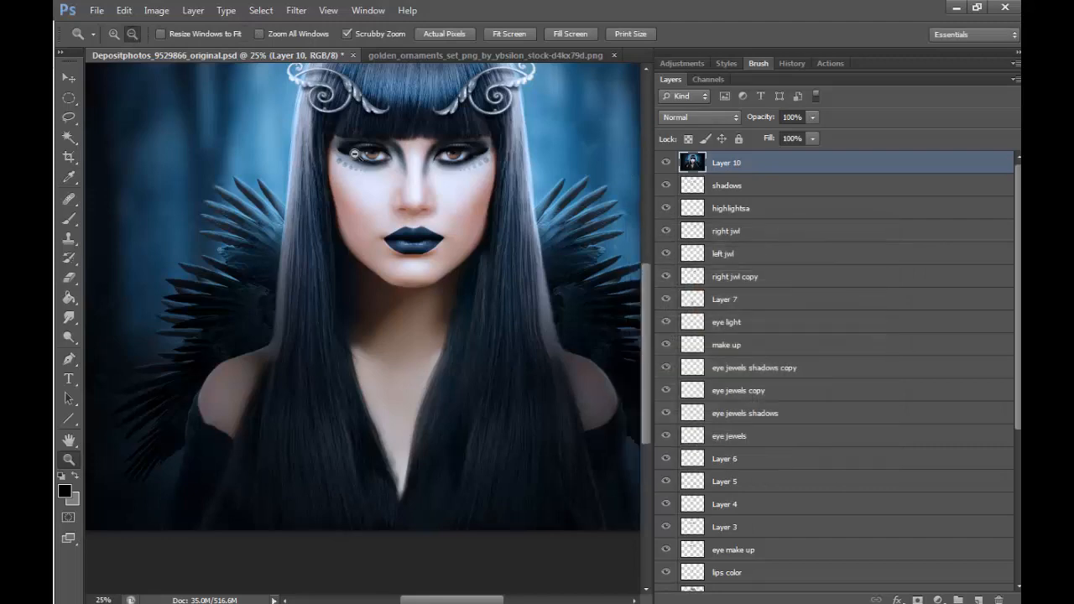
# - Apply Selective Color to the Cyans with cyan +20%, magenta +25% and yellow -13%
pyautogui.keyDown('alt'); pyautogui.click(467, 196); pyautogui.keyUp('alt')
pyautogui.click(156, 10)
pyautogui.moveTo(202, 48)
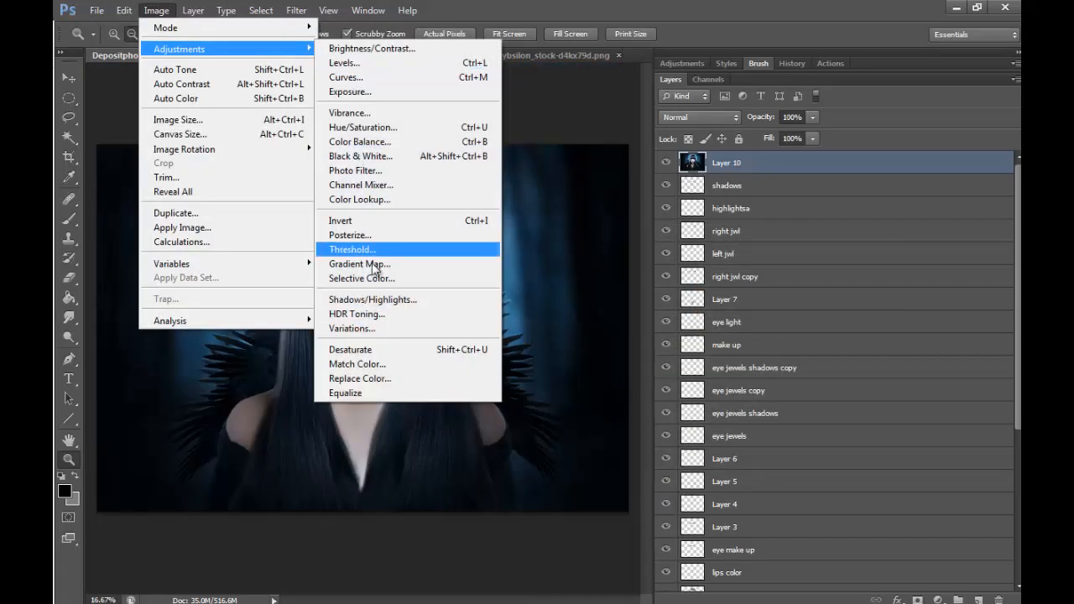
pyautogui.click(360, 278)
pyautogui.click(789, 282)
pyautogui.click(719, 339)
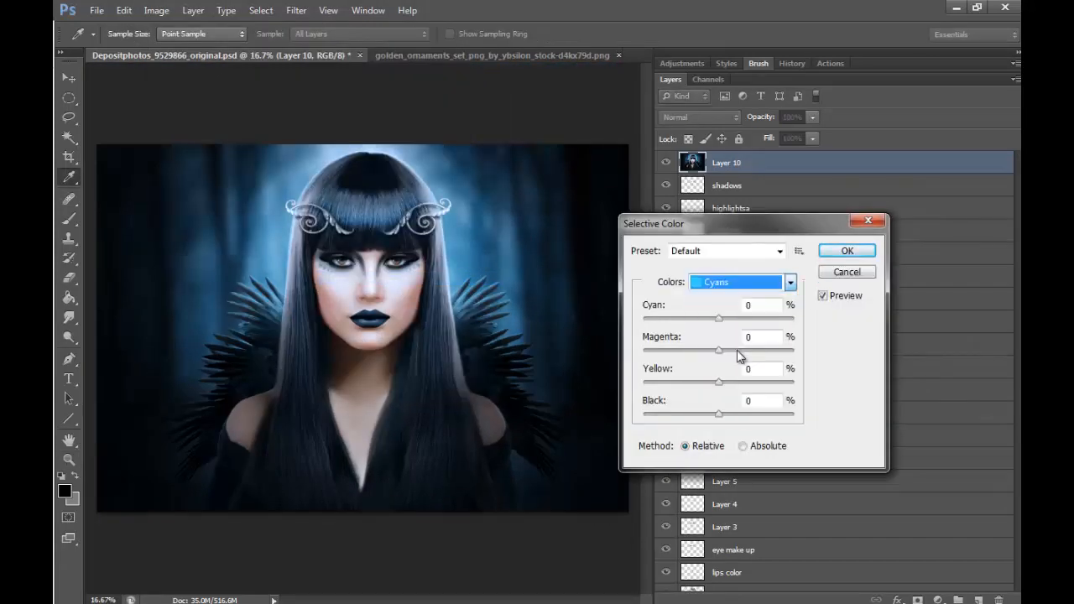
pyautogui.moveTo(719, 320); pyautogui.dragTo(708, 385)
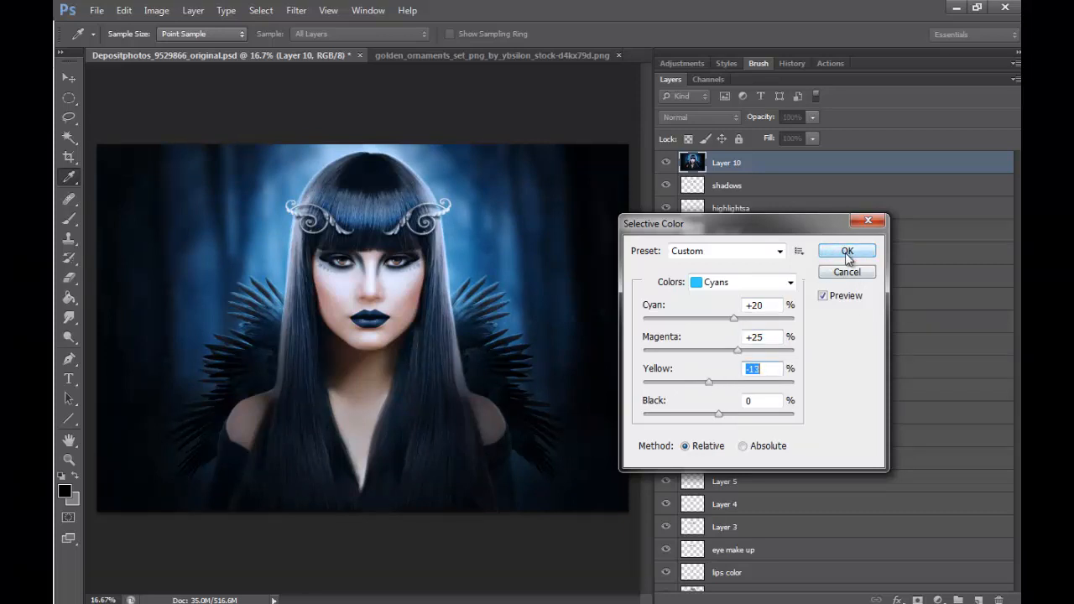
pyautogui.click(847, 252)
pyautogui.press('z')
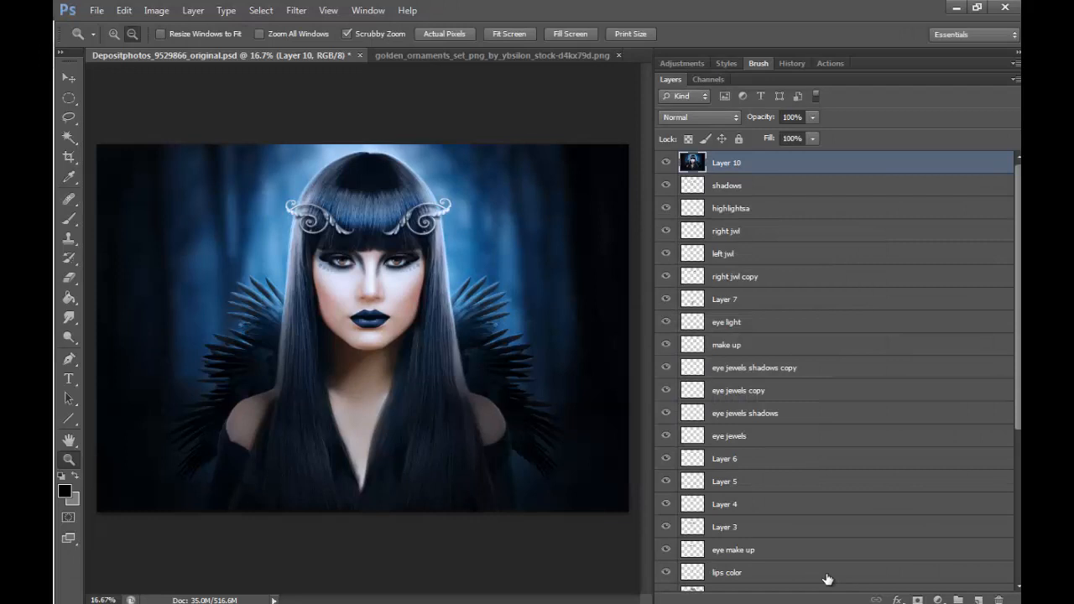
pyautogui.click(111, 31)
pyautogui.click(352, 247)
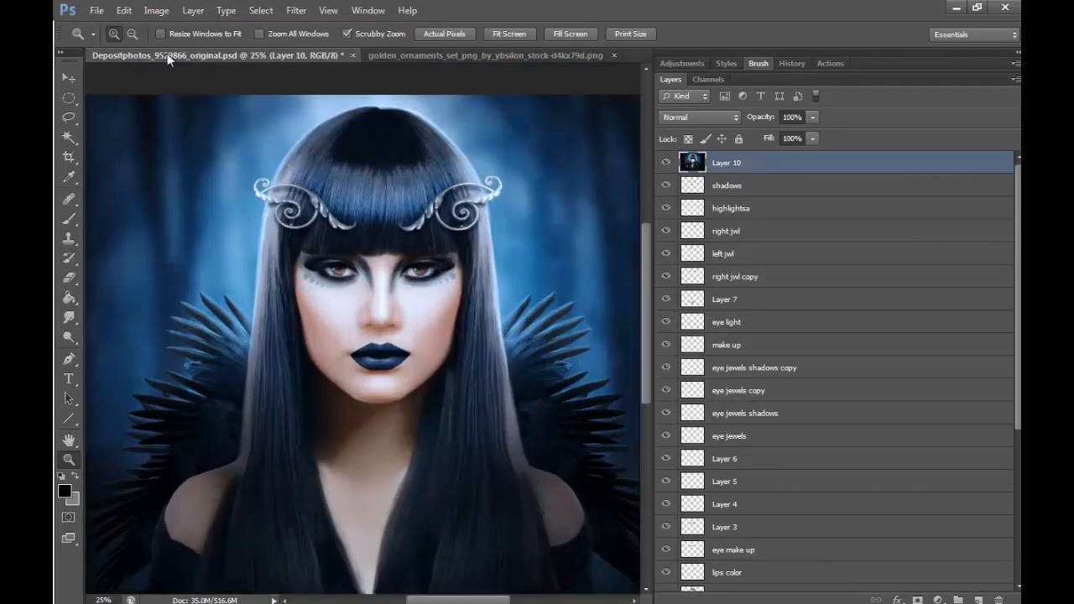
pyautogui.click(132, 33)
pyautogui.click(428, 231)
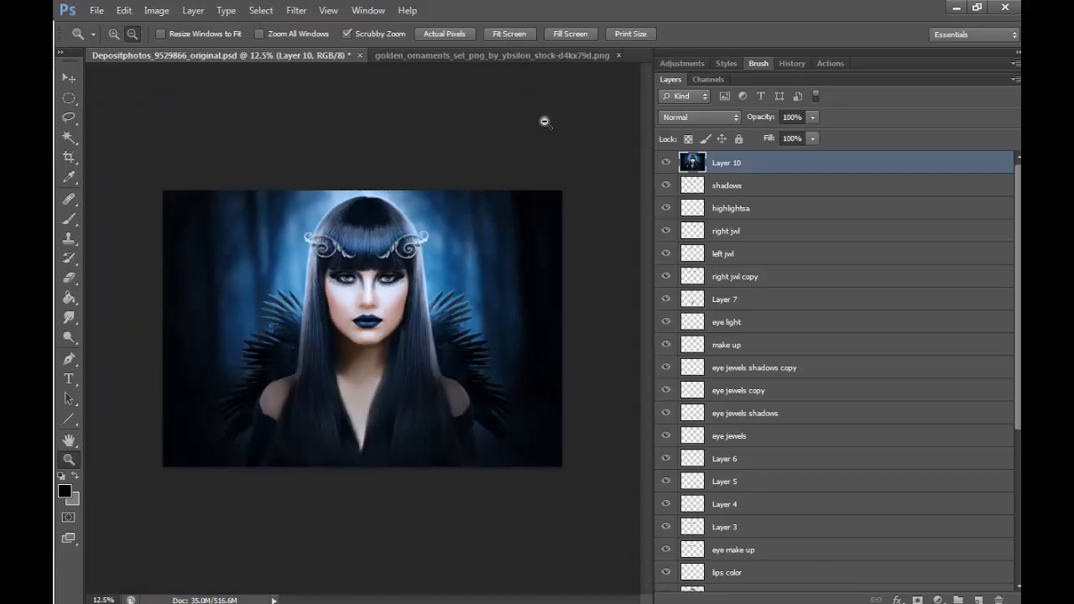
# - Add an empty layer above Layer 10 and sample the light blue background beside the hair ornament as the foreground color
pyautogui.click(113, 33)
pyautogui.moveTo(342, 252); pyautogui.dragTo(508, 216)
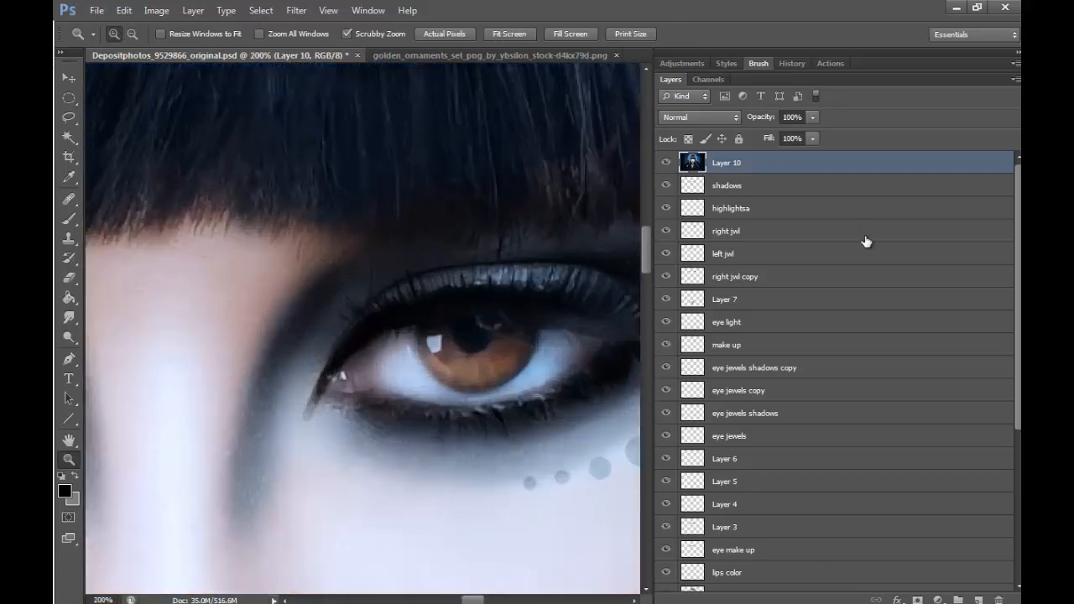
pyautogui.click(978, 599)
pyautogui.moveTo(643, 245); pyautogui.dragTo(654, 120)
pyautogui.click(71, 179)
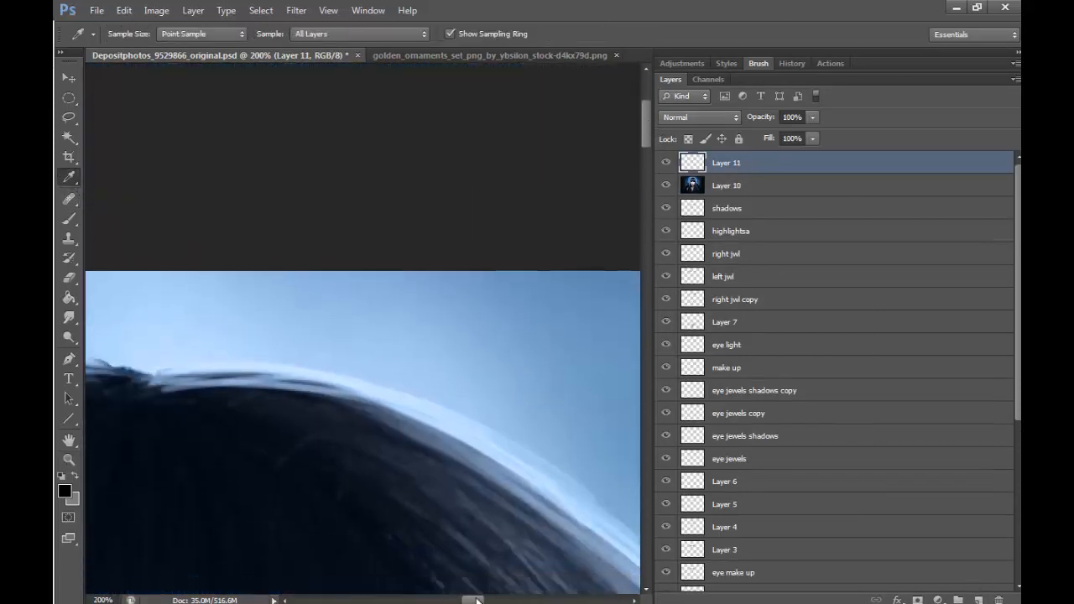
pyautogui.moveTo(477, 600); pyautogui.dragTo(411, 600)
pyautogui.click(255, 562)
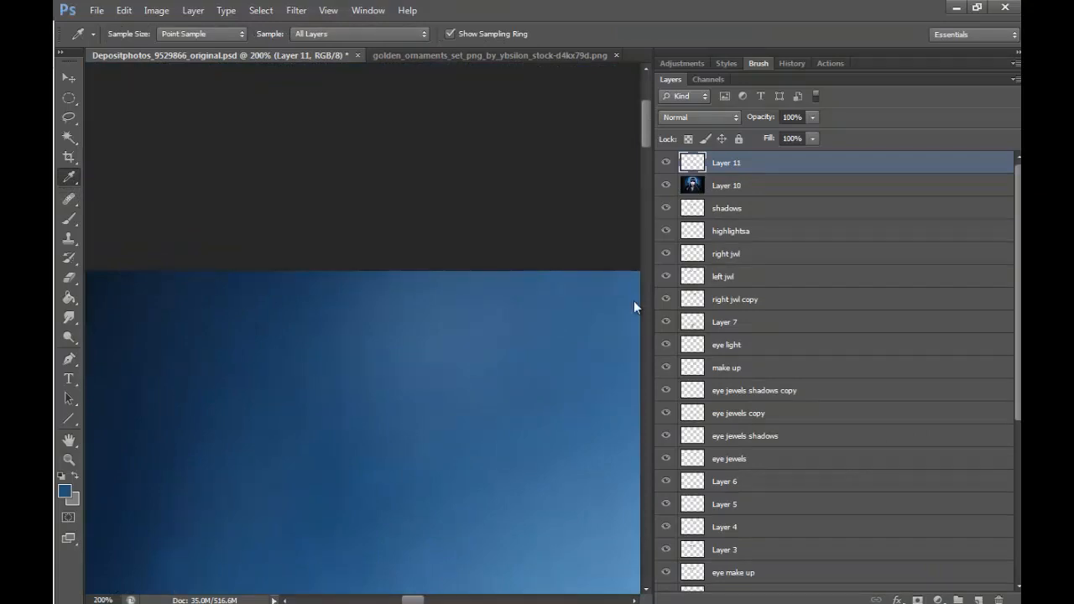
pyautogui.moveTo(645, 135); pyautogui.dragTo(644, 208)
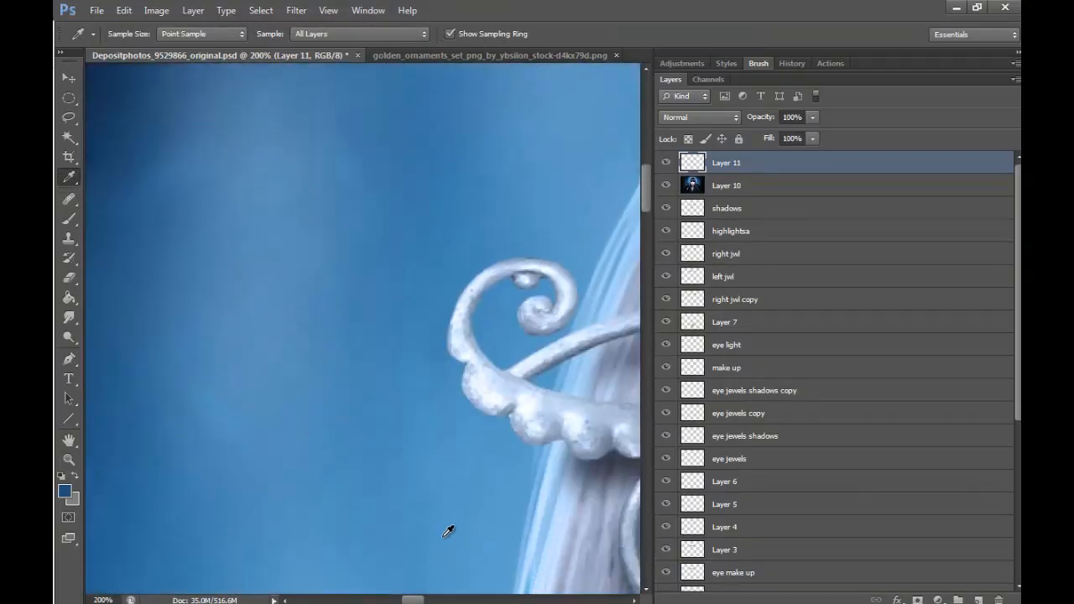
pyautogui.click(459, 495)
# - Change the foreground color to the fully saturated bright blue #009cff
pyautogui.moveTo(414, 599); pyautogui.dragTo(466, 599)
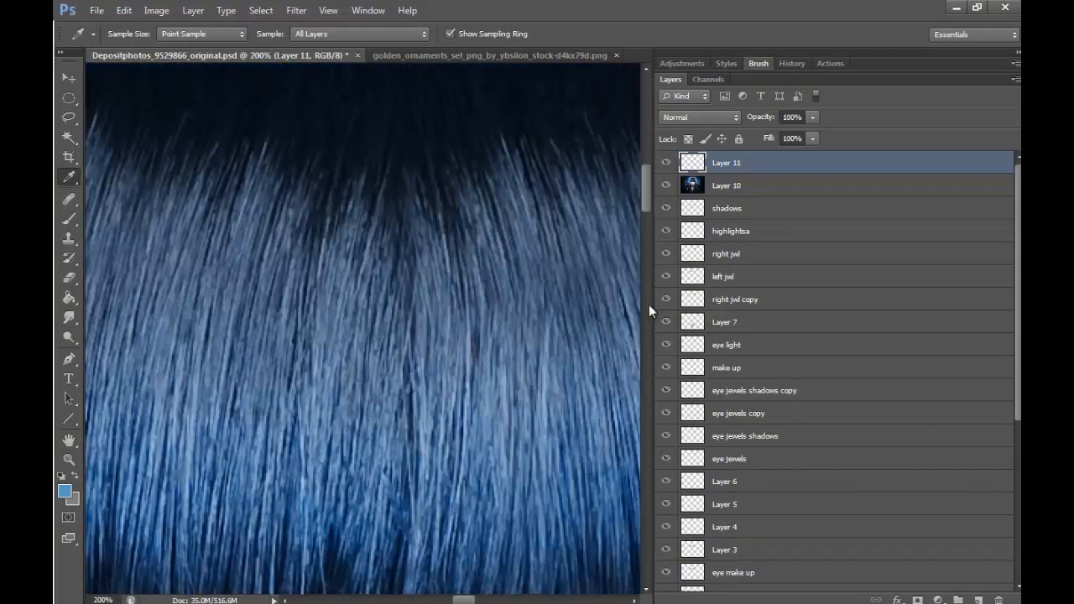
pyautogui.moveTo(644, 195); pyautogui.dragTo(642, 259)
pyautogui.moveTo(468, 599); pyautogui.dragTo(480, 599)
pyautogui.click(64, 492)
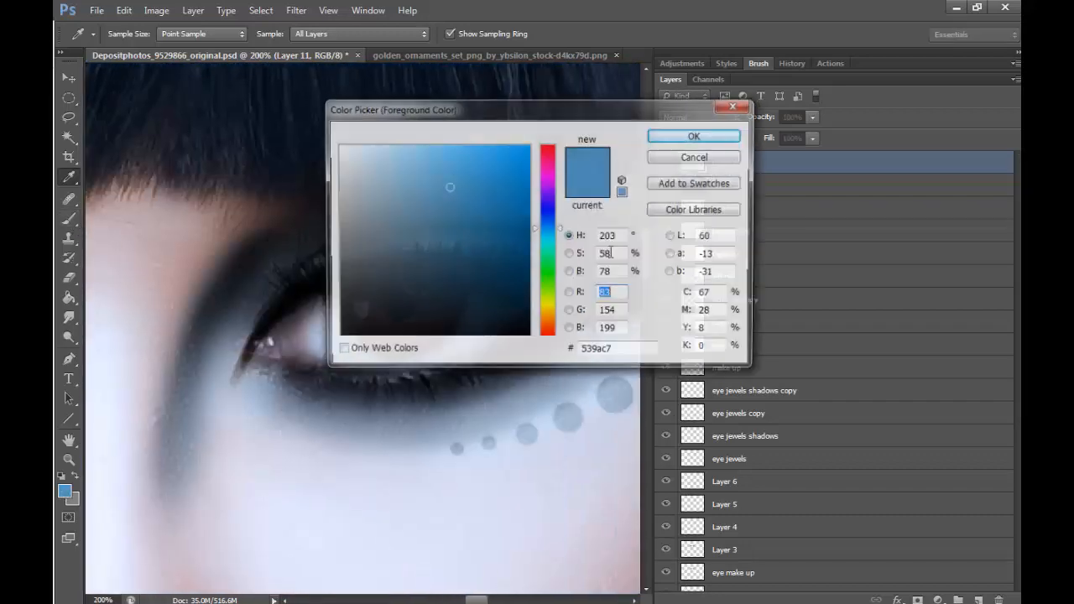
pyautogui.click(517, 160)
pyautogui.click(696, 135)
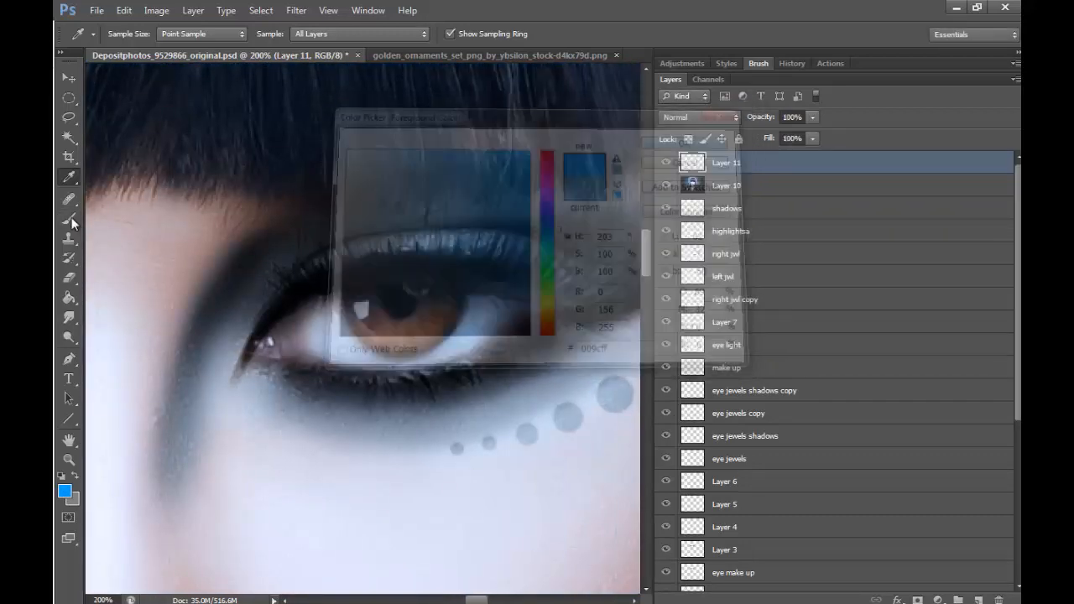
# - Paint bright blue over both irises with a 30 px brush and set the paint layer's blend mode to Soft Light
pyautogui.press('b')
pyautogui.press(']')
pyautogui.press(']')
pyautogui.press(']')
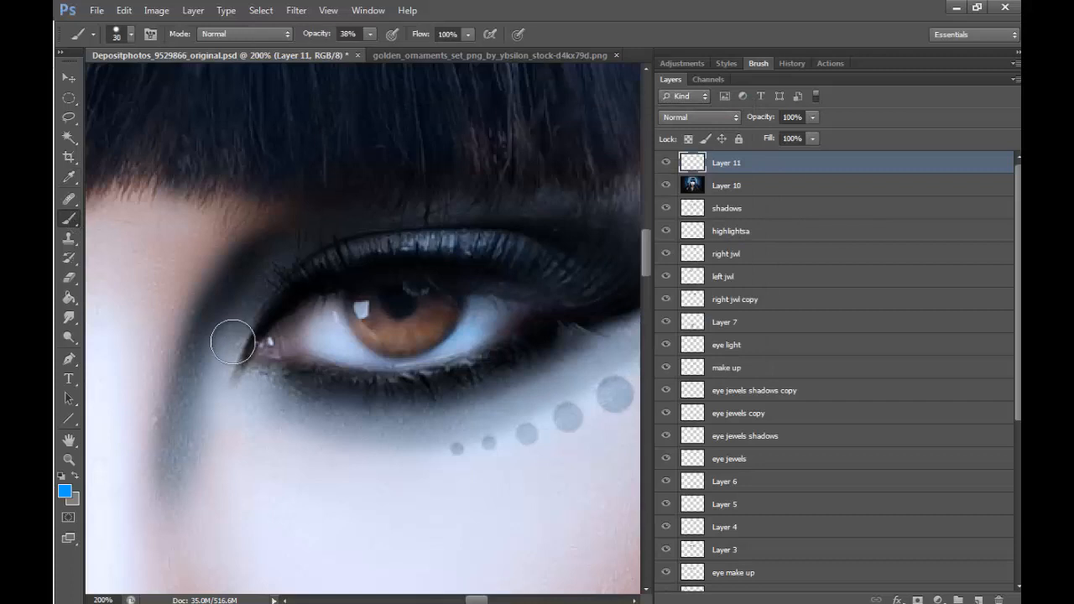
pyautogui.moveTo(367, 303)
pyautogui.mouseDown()
pyautogui.moveTo(399, 335)
pyautogui.moveTo(444, 312)
pyautogui.moveTo(395, 338)
pyautogui.moveTo(371, 307)
pyautogui.moveTo(402, 338)
pyautogui.moveTo(436, 331)
pyautogui.mouseUp()
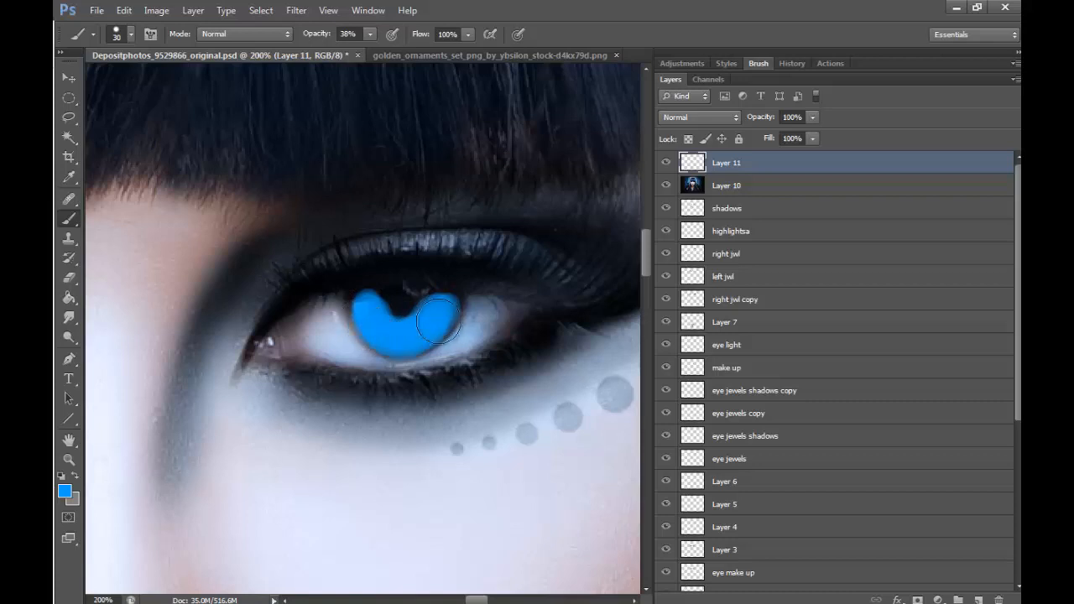
pyautogui.moveTo(476, 600); pyautogui.dragTo(446, 600)
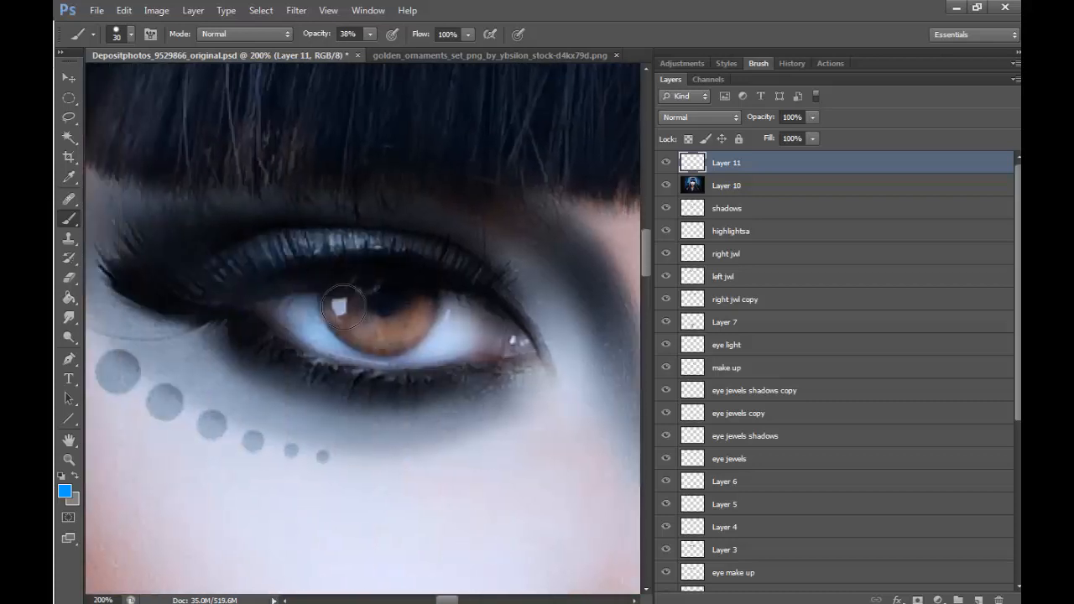
pyautogui.moveTo(339, 295)
pyautogui.mouseDown()
pyautogui.moveTo(404, 323)
pyautogui.moveTo(422, 307)
pyautogui.moveTo(374, 332)
pyautogui.moveTo(345, 307)
pyautogui.moveTo(381, 337)
pyautogui.moveTo(415, 322)
pyautogui.moveTo(385, 326)
pyautogui.moveTo(339, 300)
pyautogui.moveTo(371, 332)
pyautogui.moveTo(421, 306)
pyautogui.mouseUp()
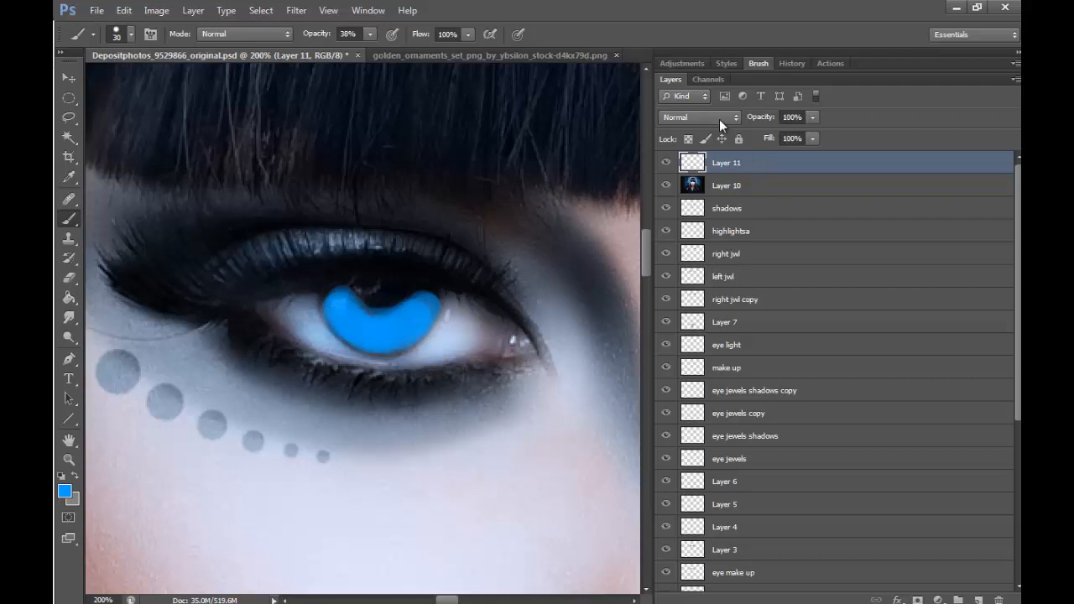
pyautogui.click(719, 117)
pyautogui.click(705, 325)
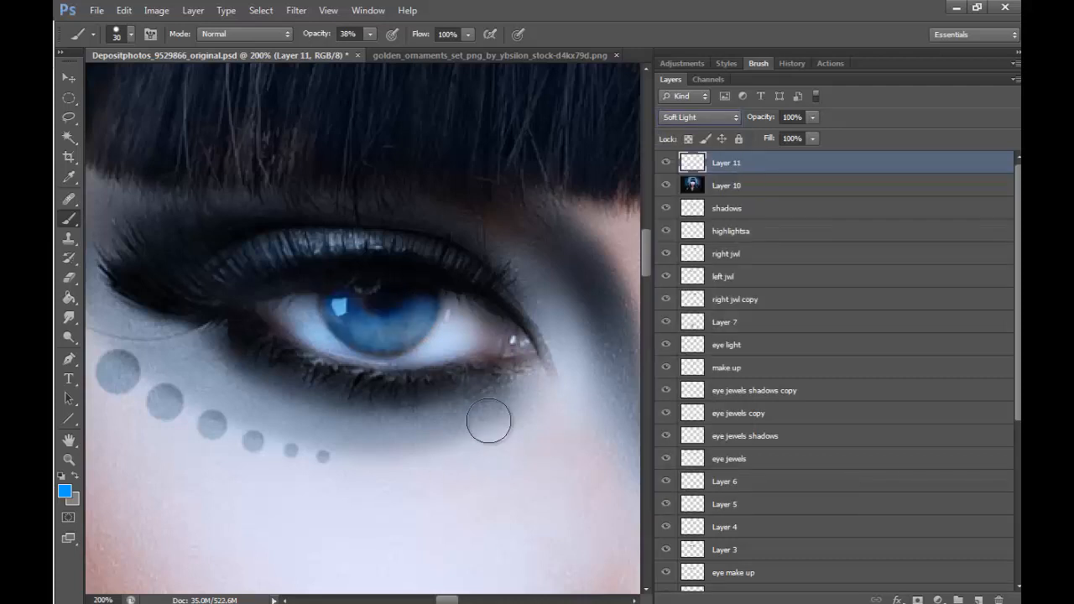
# - Examine both recolored irises up close and in the full portrait
pyautogui.moveTo(445, 600); pyautogui.dragTo(475, 600)
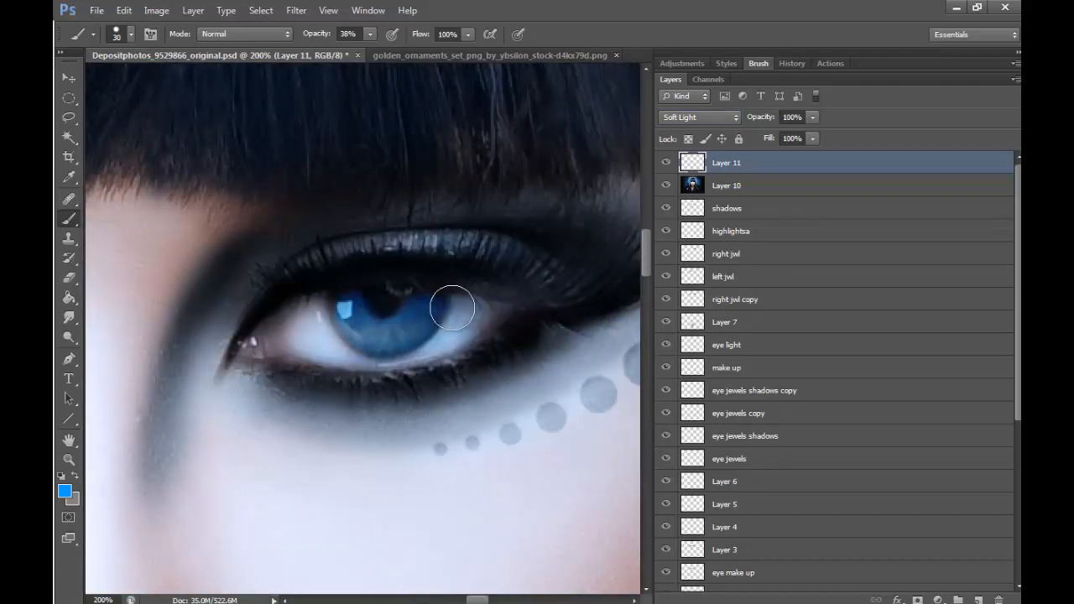
pyautogui.press('[')
pyautogui.press('[')
pyautogui.press('[')
pyautogui.press('[')
pyautogui.press('[')
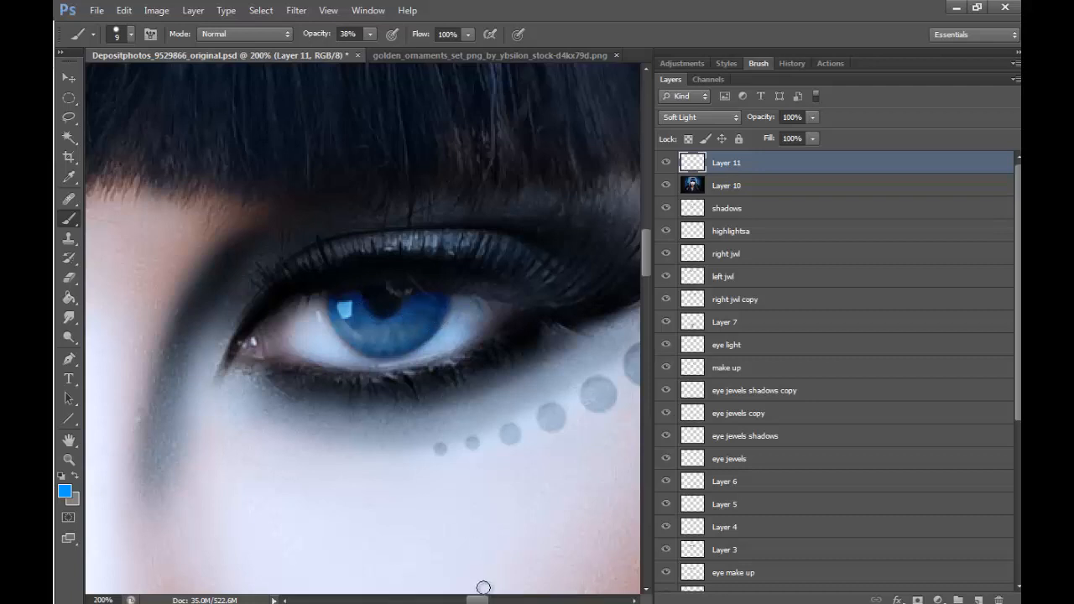
pyautogui.moveTo(481, 599); pyautogui.dragTo(447, 600)
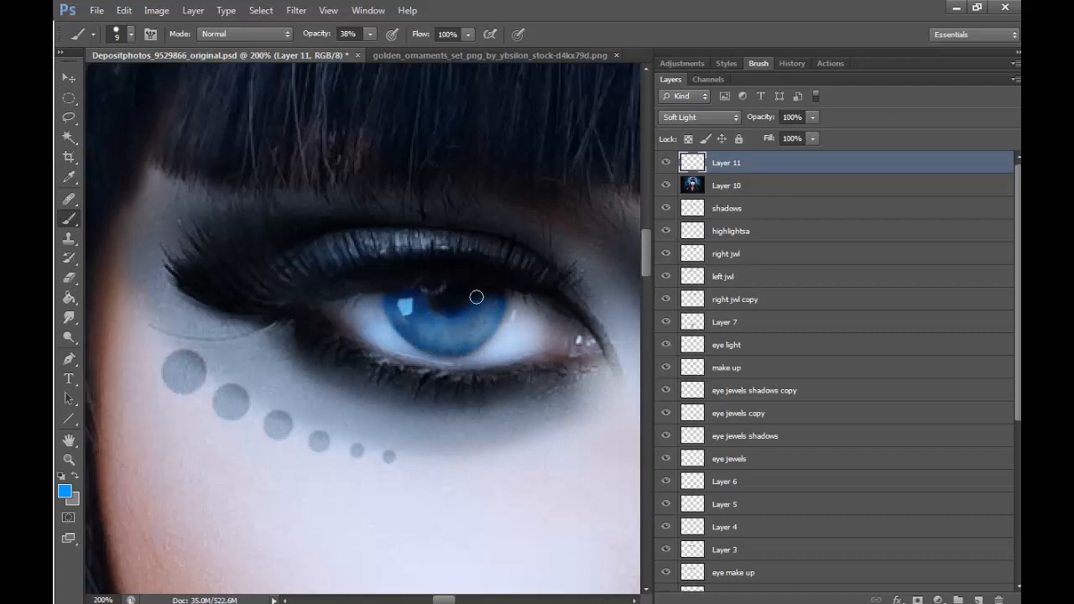
pyautogui.click(69, 459)
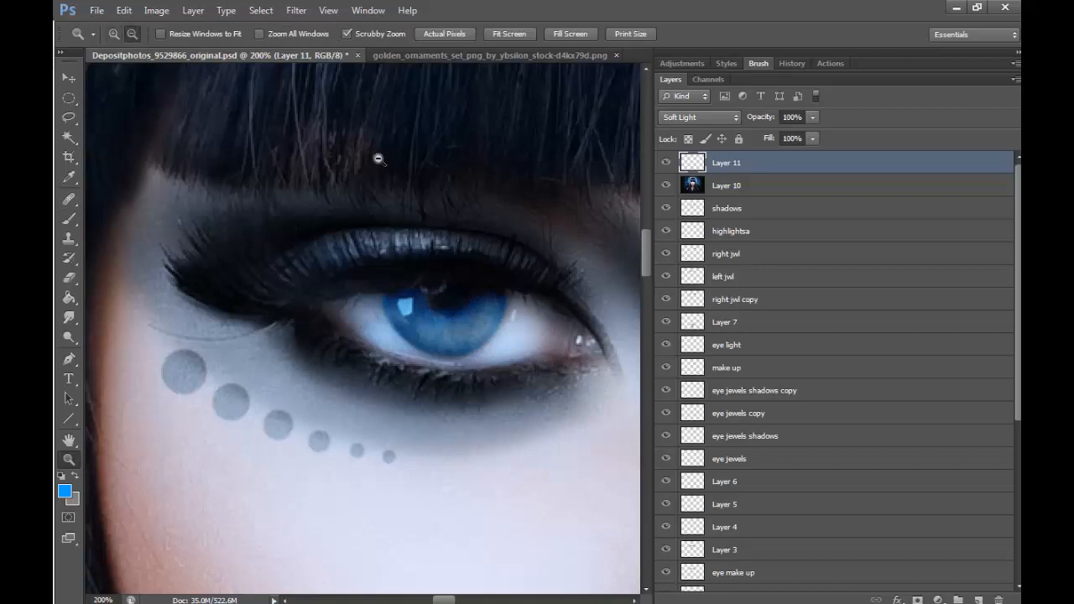
pyautogui.keyDown('alt'); pyautogui.click(458, 187); pyautogui.keyUp('alt')
pyautogui.keyDown('alt'); pyautogui.click(514, 173); pyautogui.keyUp('alt')
pyautogui.click(563, 168)
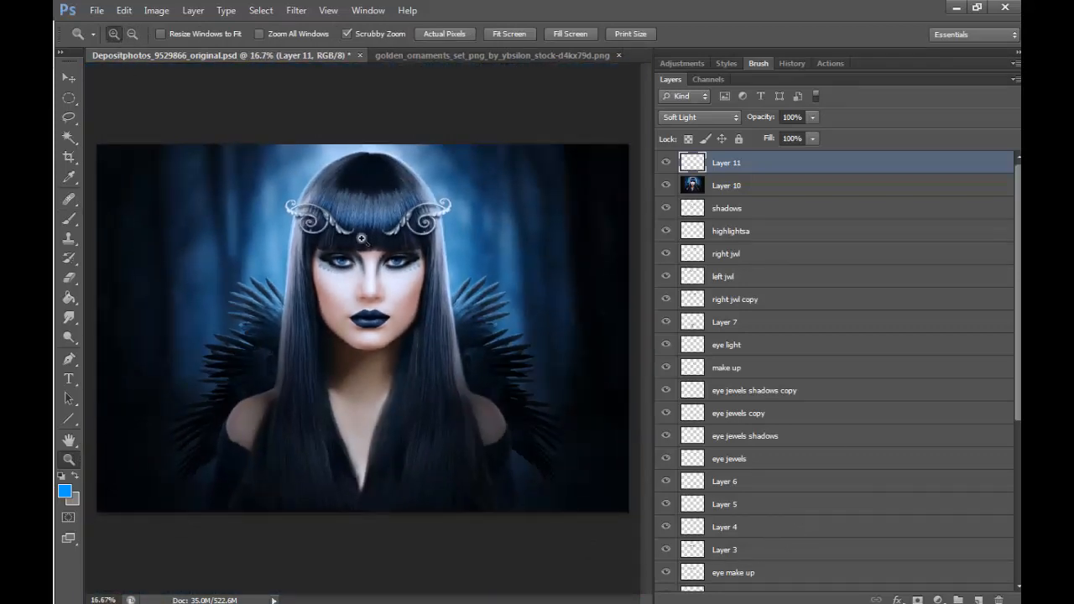
pyautogui.moveTo(361, 239); pyautogui.dragTo(404, 260)
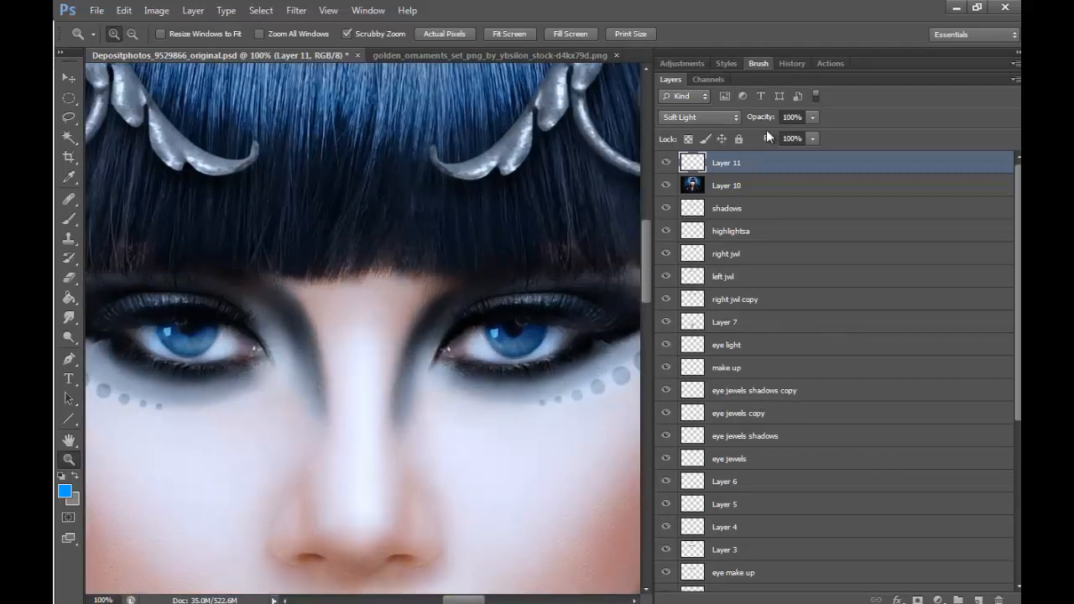
# - Merge the blue eye layer down into Layer 10 and add a new empty layer above it
pyautogui.click(193, 12)
pyautogui.click(352, 460)
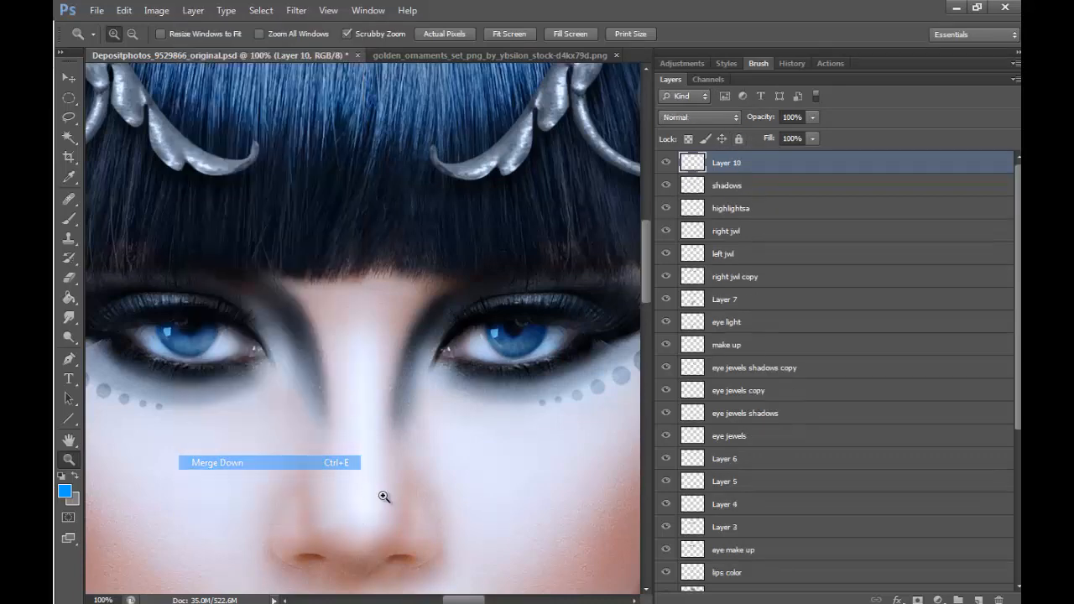
pyautogui.click(977, 597)
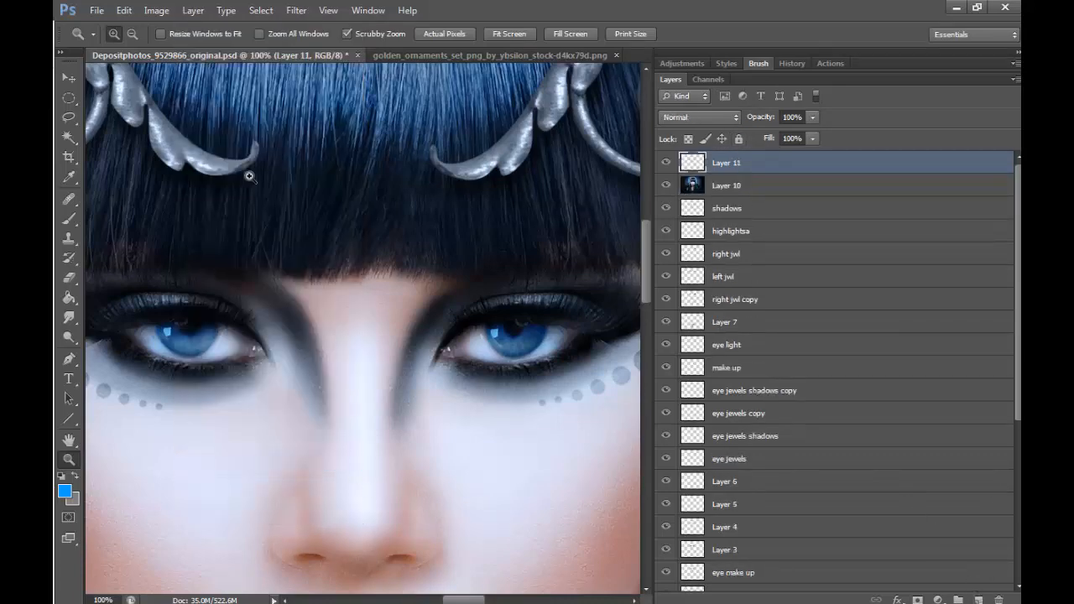
# - Set the foreground color to white and enable airbrush-style build-up for the Brush tool
pyautogui.click(556, 323)
pyautogui.click(549, 321)
pyautogui.click(69, 220)
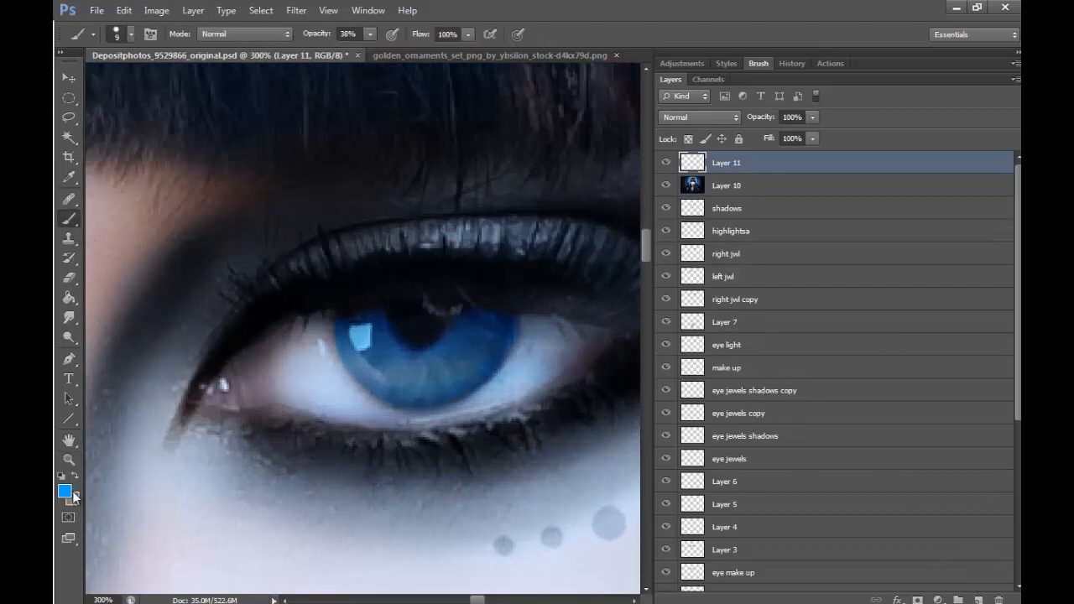
pyautogui.click(64, 491)
pyautogui.click(339, 147)
pyautogui.press('Return')
pyautogui.click(131, 37)
pyautogui.click(491, 33)
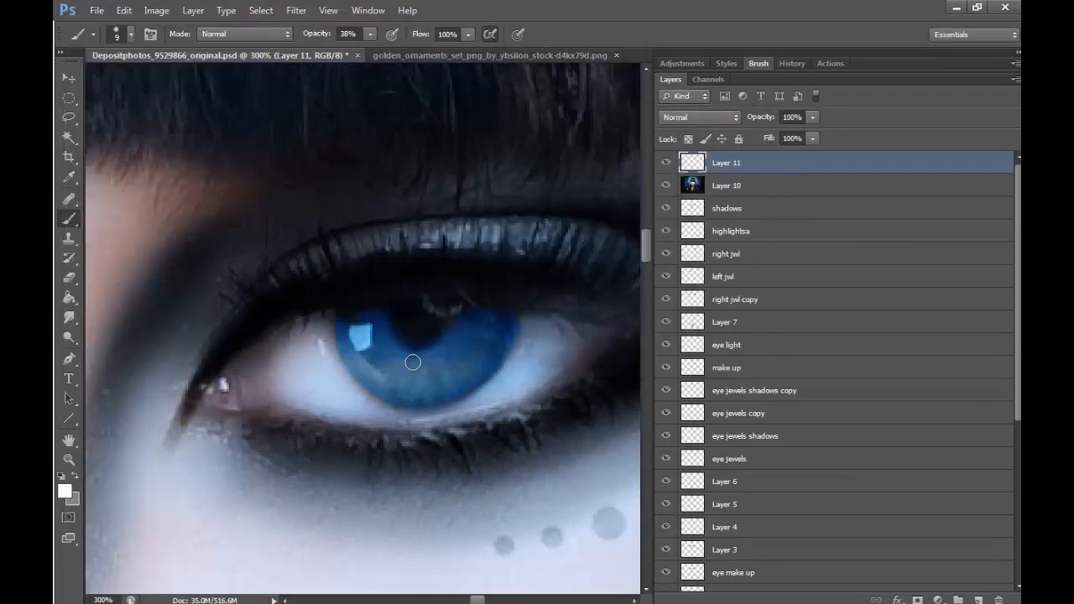
# - Paint white glow over the lower part of both irises with a 25 px brush on a layer set to Overlay
pyautogui.press(']')
pyautogui.press(']')
pyautogui.press(']')
pyautogui.press(']')
pyautogui.moveTo(408, 334)
pyautogui.mouseDown()
pyautogui.moveTo(379, 356)
pyautogui.moveTo(410, 370)
pyautogui.moveTo(437, 364)
pyautogui.moveTo(380, 354)
pyautogui.moveTo(432, 369)
pyautogui.mouseUp()
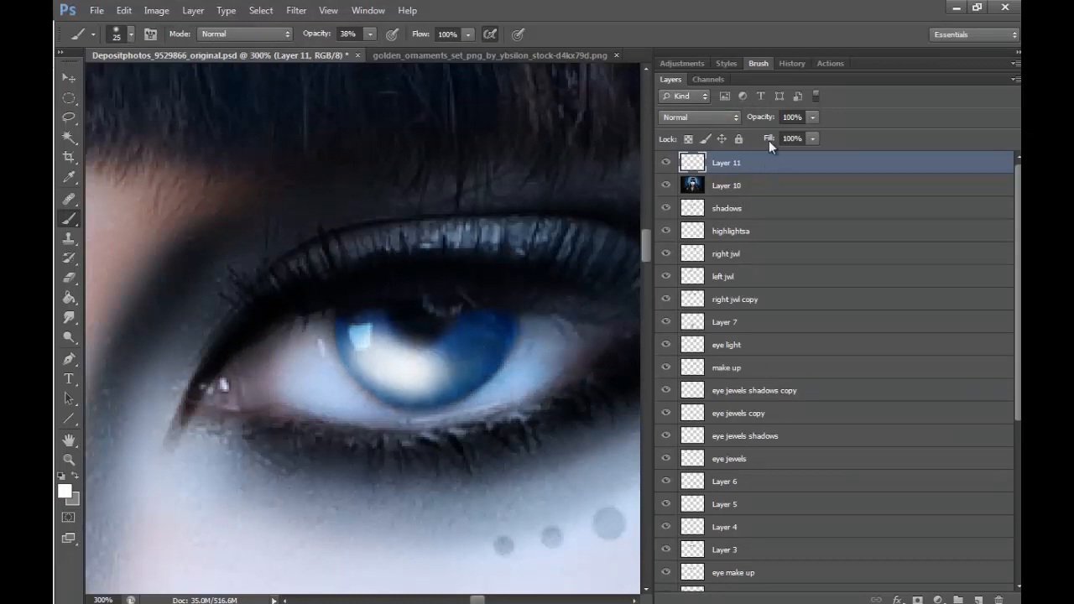
pyautogui.click(700, 117)
pyautogui.click(696, 314)
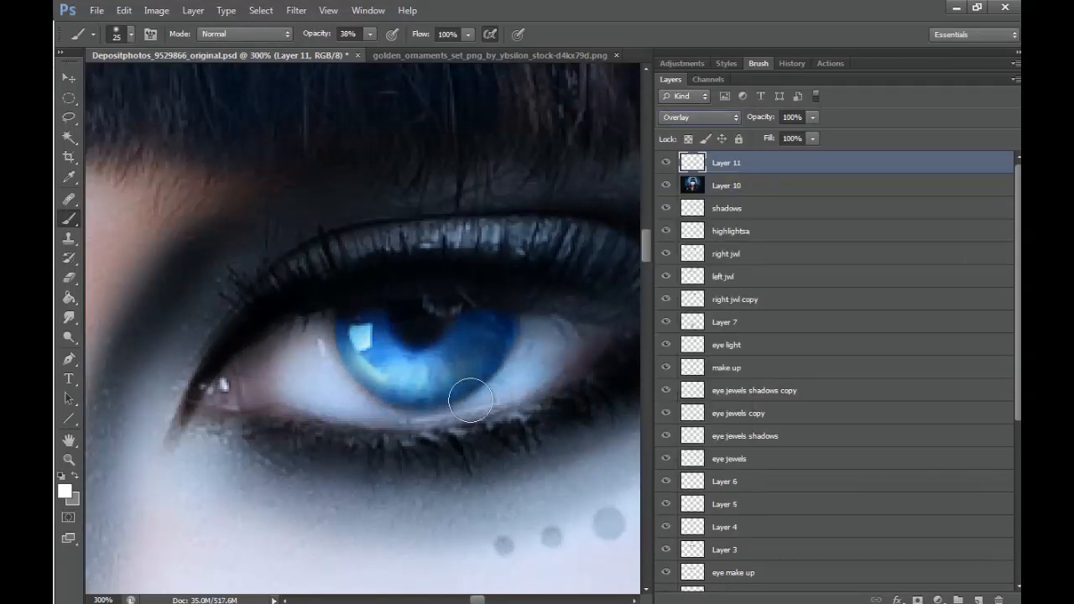
pyautogui.moveTo(482, 599); pyautogui.dragTo(455, 600)
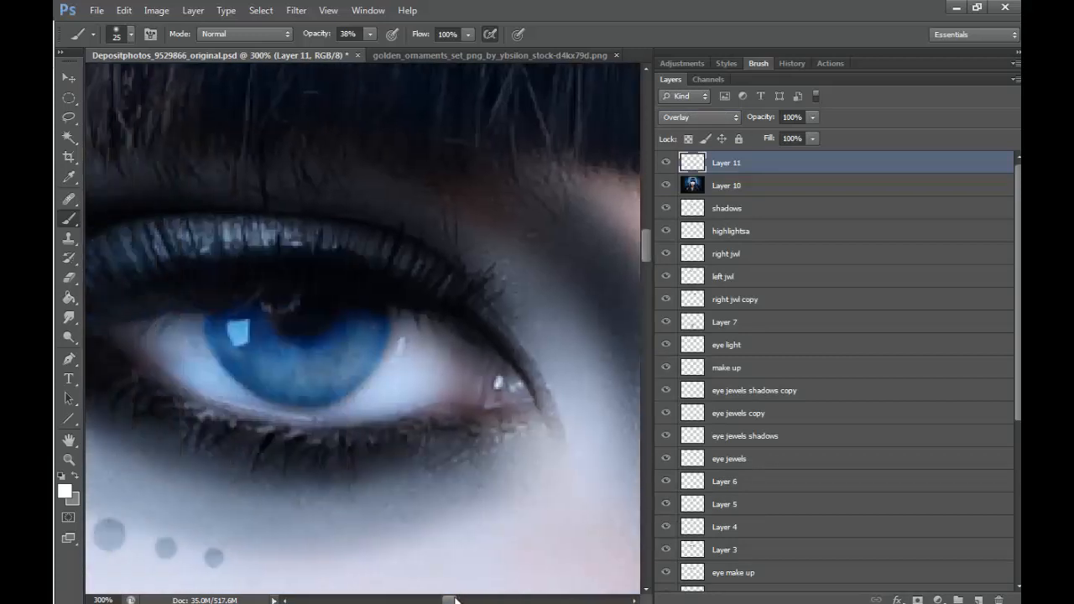
pyautogui.moveTo(344, 351)
pyautogui.mouseDown()
pyautogui.moveTo(282, 364)
pyautogui.moveTo(293, 360)
pyautogui.moveTo(238, 331)
pyautogui.moveTo(286, 360)
pyautogui.moveTo(334, 362)
pyautogui.moveTo(285, 369)
pyautogui.mouseUp()
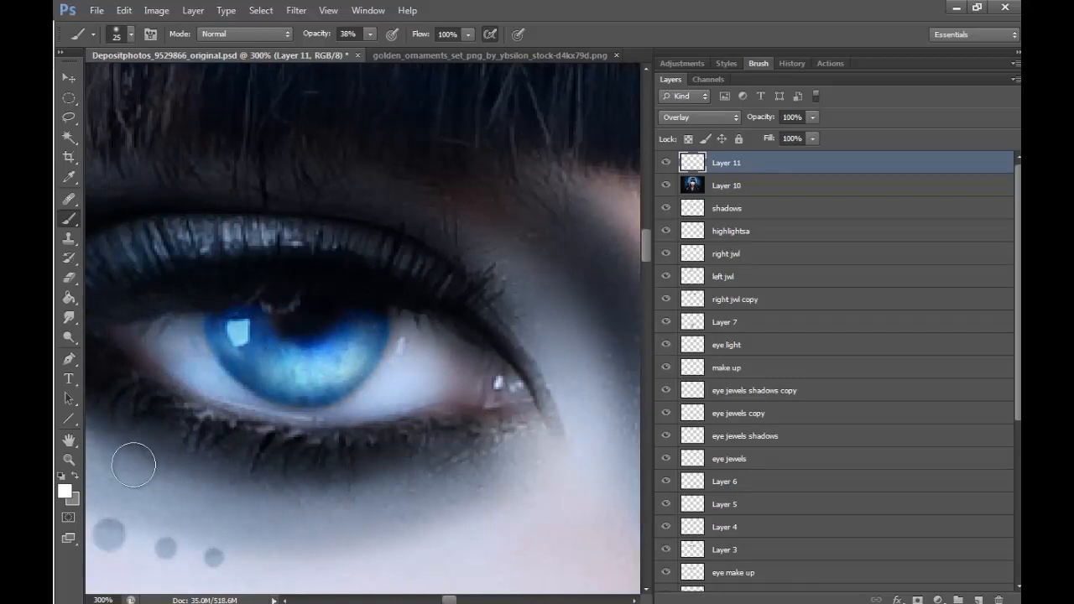
# - Examine the brightened eyes in the context of the whole portrait
pyautogui.click(69, 459)
pyautogui.click(135, 35)
pyautogui.click(445, 209)
pyautogui.click(447, 208)
pyautogui.click(465, 201)
pyautogui.click(484, 195)
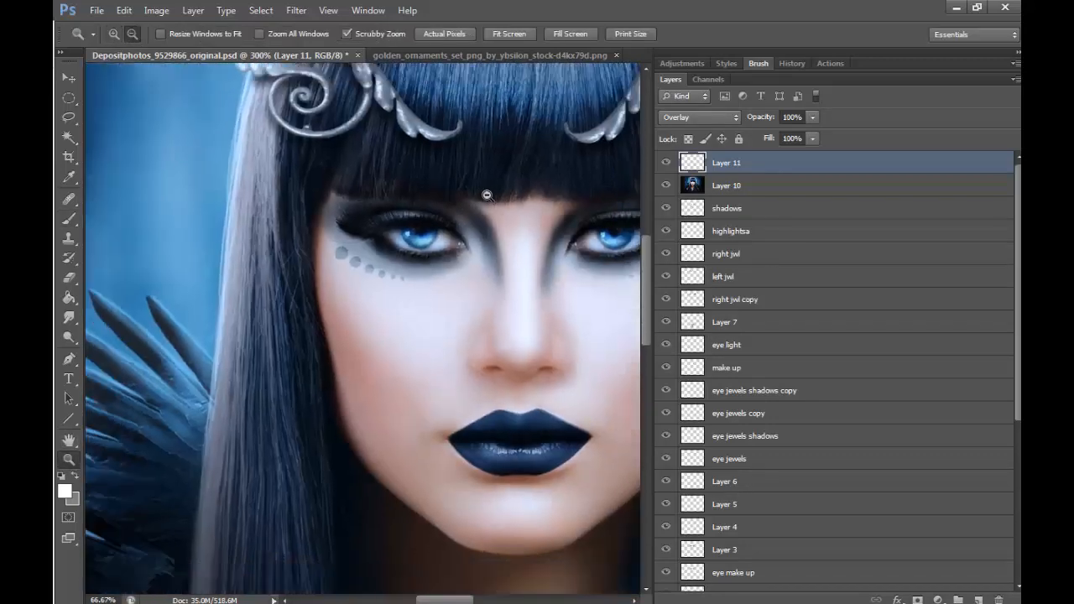
pyautogui.click(529, 196)
pyautogui.moveTo(467, 600); pyautogui.dragTo(482, 600)
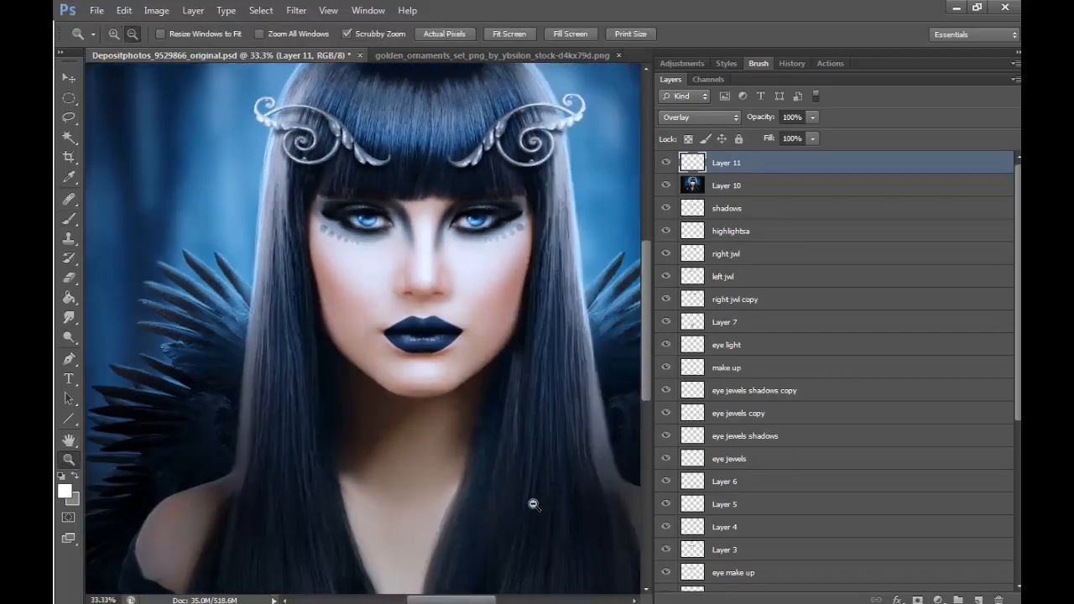
pyautogui.click(530, 512)
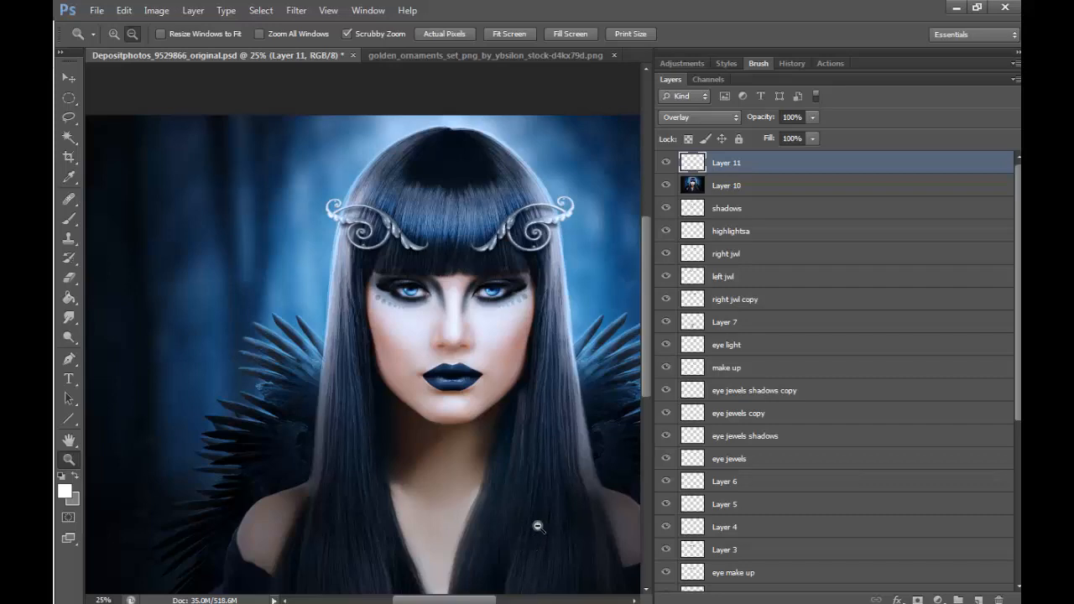
# - Brush white highlights with a 10 px brush along the upper eyelid and lower lid of the eye on the image's right side
pyautogui.moveTo(485, 284); pyautogui.dragTo(641, 280)
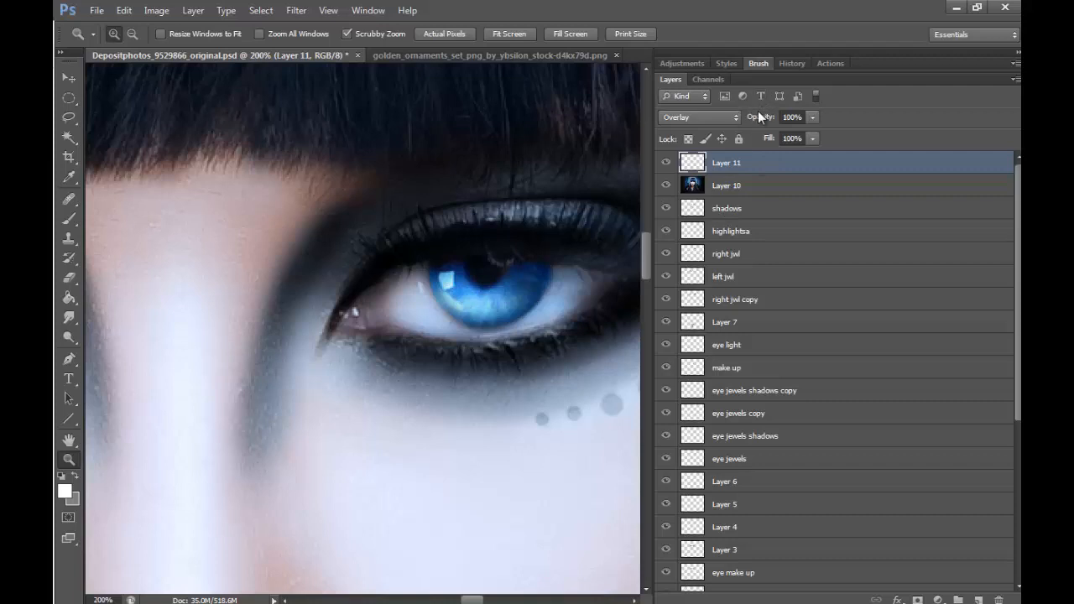
pyautogui.moveTo(473, 602)
pyautogui.mouseDown()
pyautogui.moveTo(439, 602)
pyautogui.moveTo(478, 600)
pyautogui.mouseUp()
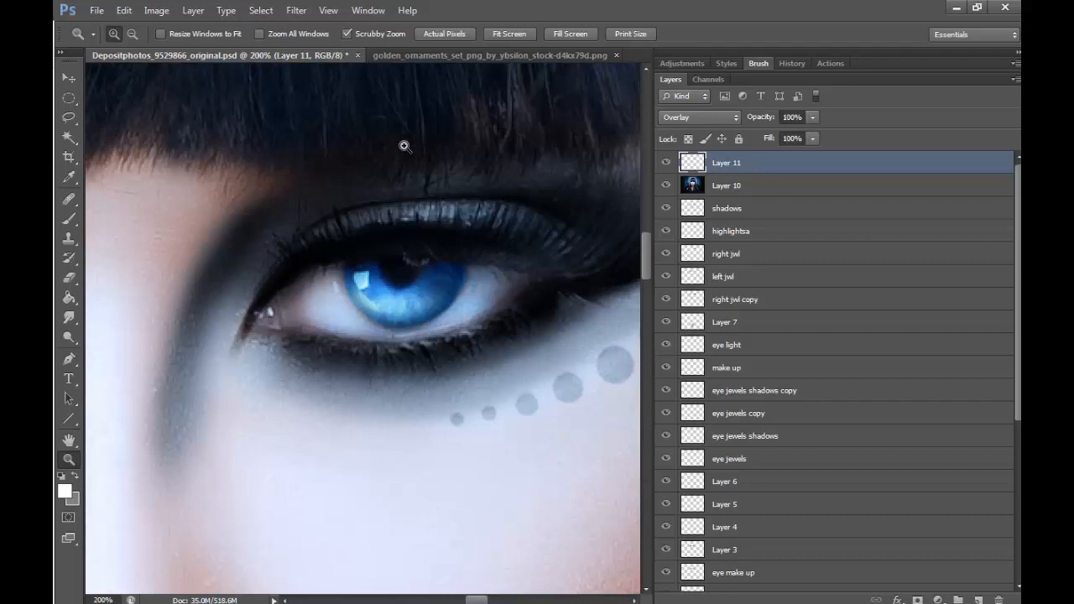
pyautogui.click(69, 218)
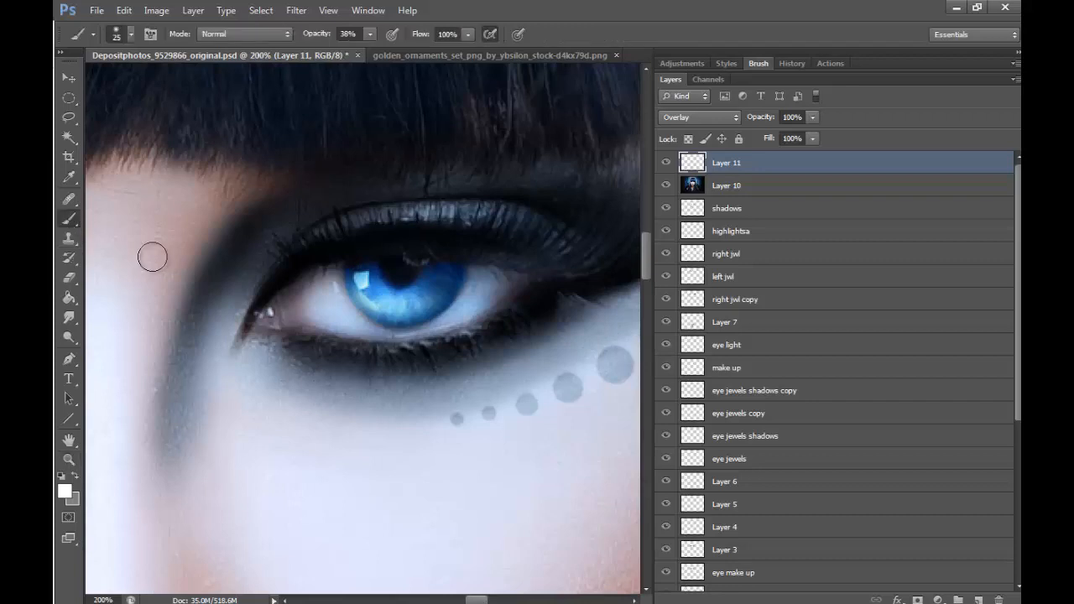
pyautogui.press('[')
pyautogui.press('[')
pyautogui.press('[')
pyautogui.moveTo(393, 212)
pyautogui.mouseDown()
pyautogui.moveTo(355, 228)
pyautogui.moveTo(469, 213)
pyautogui.moveTo(354, 222)
pyautogui.mouseUp()
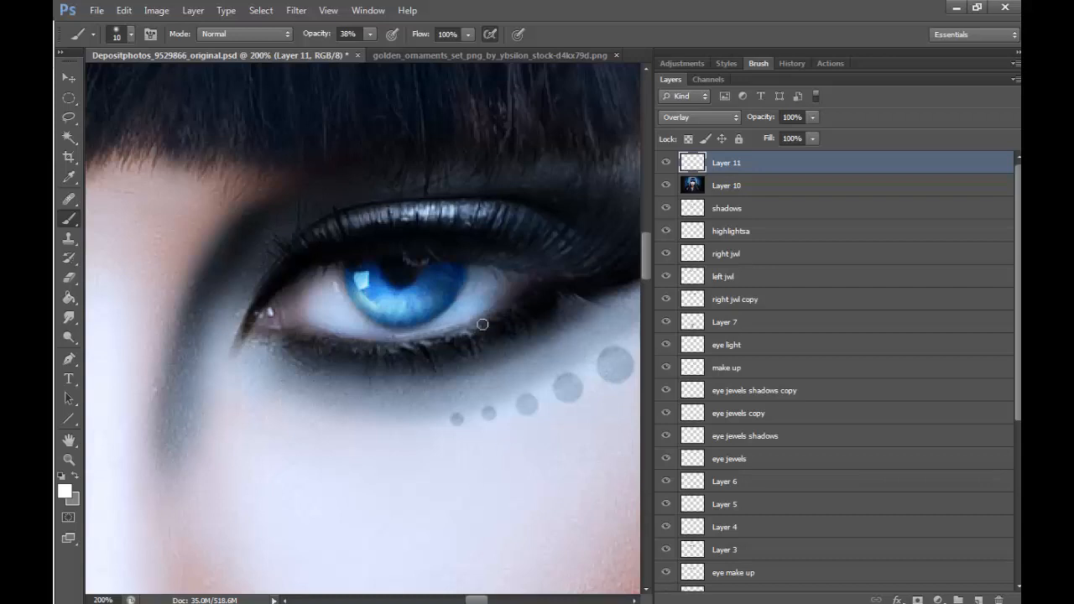
pyautogui.moveTo(513, 298)
pyautogui.mouseDown()
pyautogui.moveTo(406, 341)
pyautogui.moveTo(481, 323)
pyautogui.mouseUp()
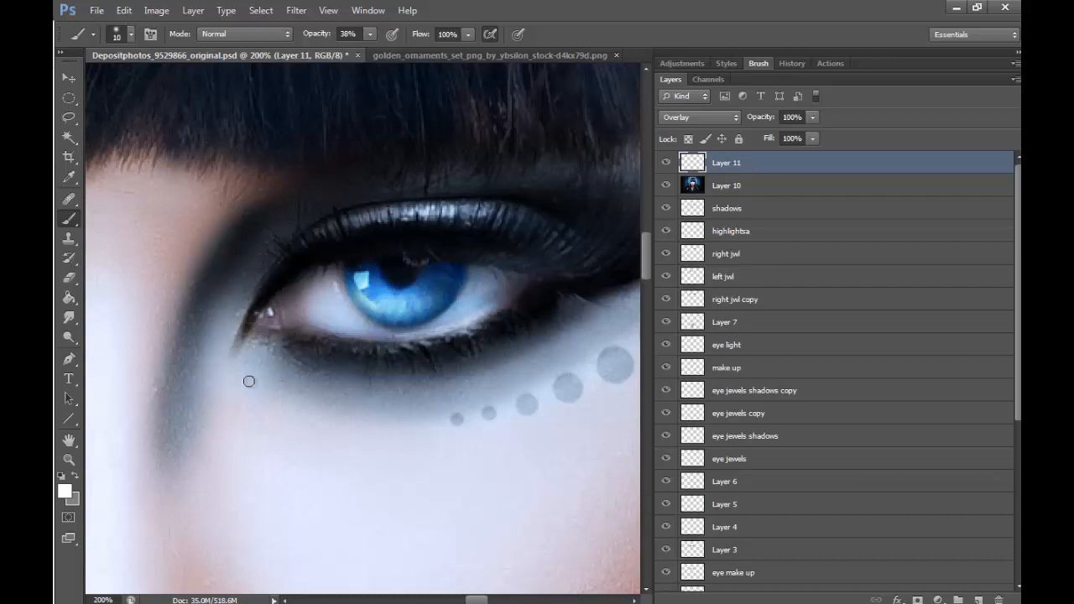
# - Brush white highlights with a 20 px brush along the upper eyelid and lower lid of the other eye
pyautogui.moveTo(478, 599); pyautogui.dragTo(447, 600)
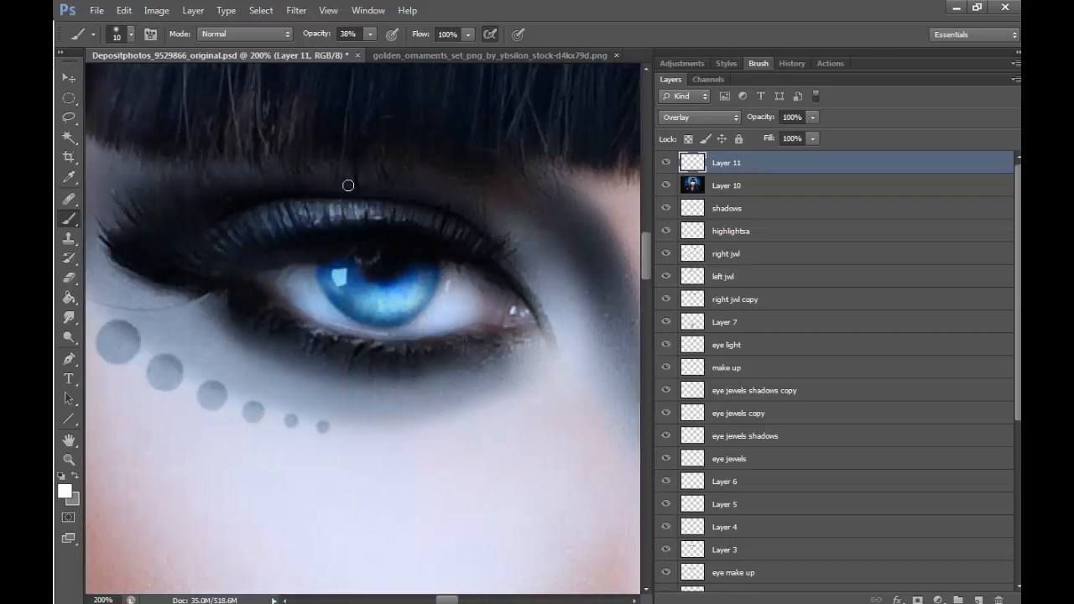
pyautogui.press(']')
pyautogui.moveTo(279, 224); pyautogui.dragTo(339, 208)
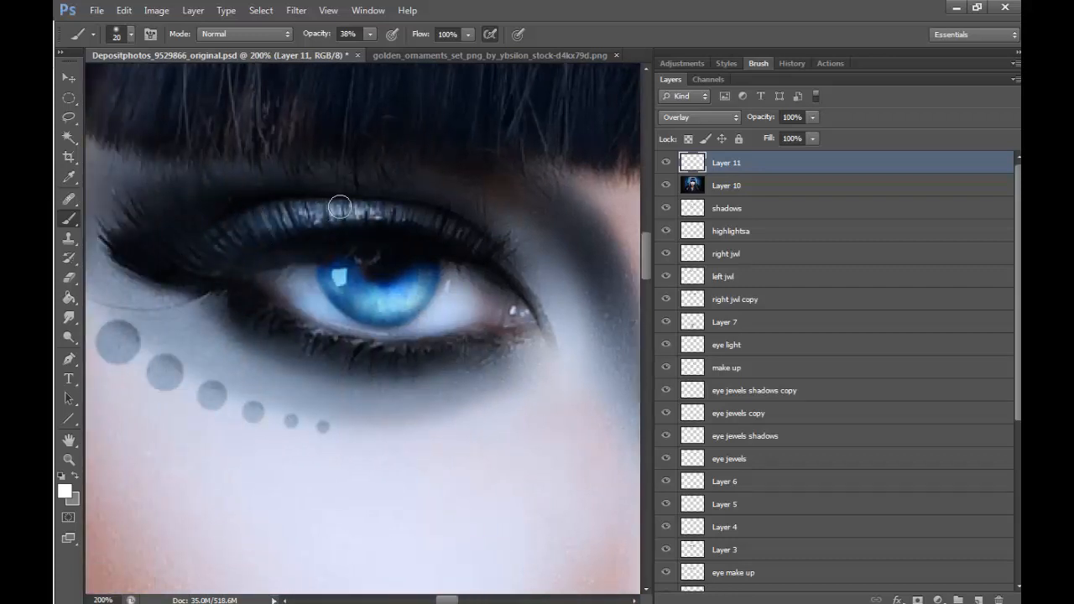
pyautogui.moveTo(283, 320)
pyautogui.mouseDown()
pyautogui.moveTo(444, 343)
pyautogui.moveTo(427, 346)
pyautogui.mouseUp()
# - Merge the Overlay highlight layer down into Layer 10
pyautogui.click(69, 458)
pyautogui.click(132, 33)
pyautogui.click(479, 172)
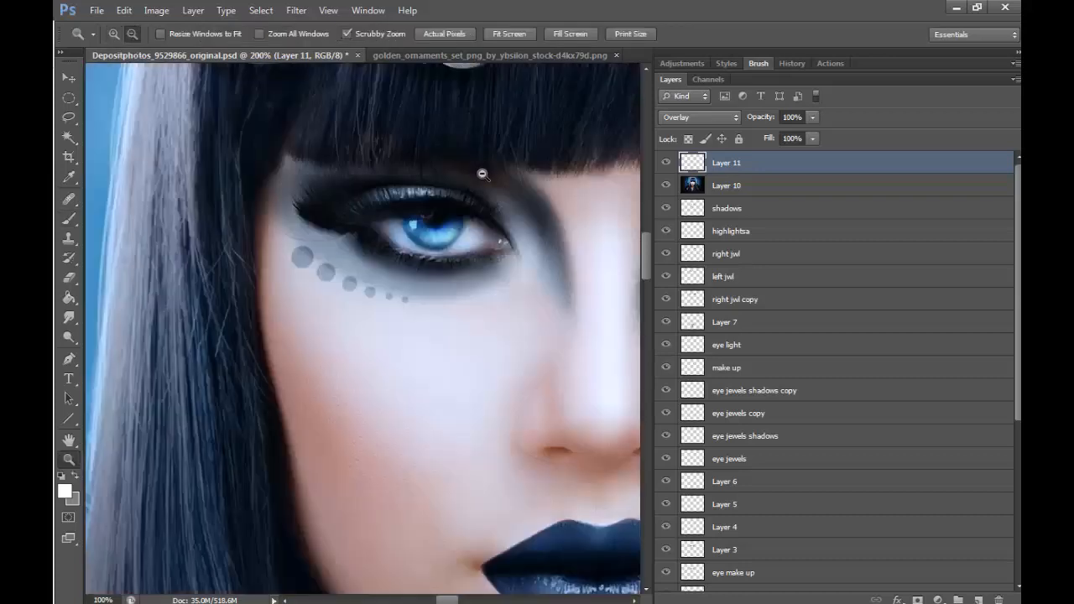
pyautogui.click(575, 383)
pyautogui.click(576, 384)
pyautogui.moveTo(455, 601); pyautogui.dragTo(486, 599)
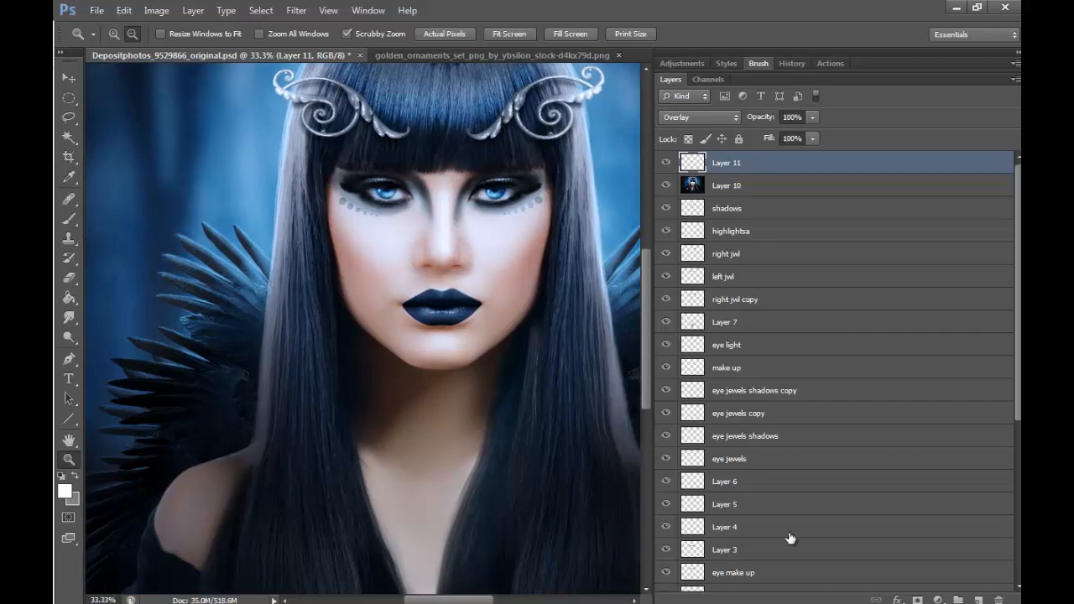
pyautogui.click(193, 10)
pyautogui.click(352, 458)
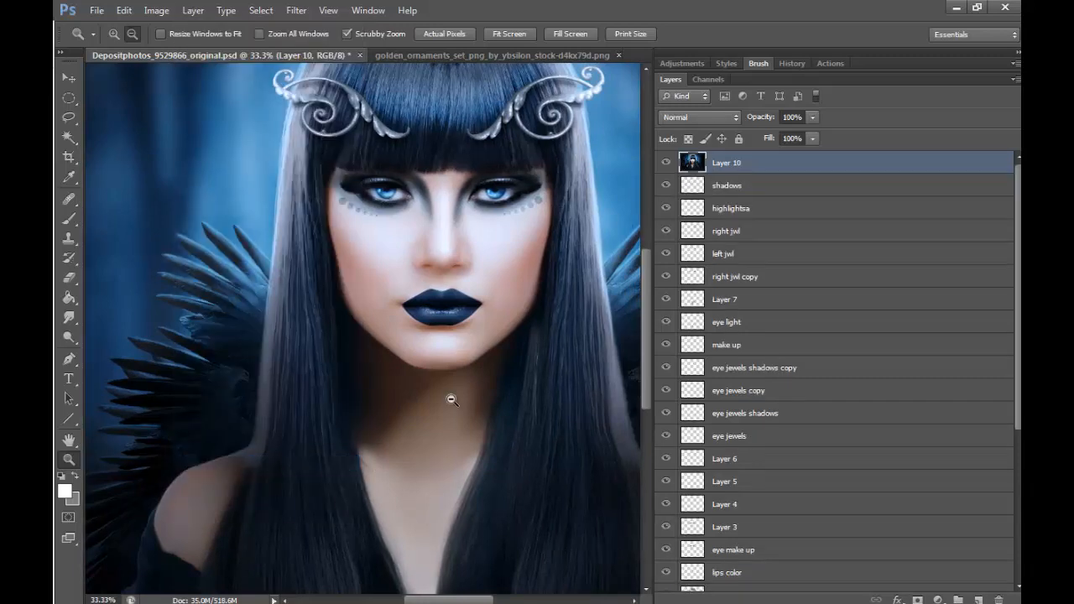
# - Add an empty layer above Layer 10 and sample the dark pupil color as the foreground color
pyautogui.moveTo(495, 183); pyautogui.dragTo(528, 187)
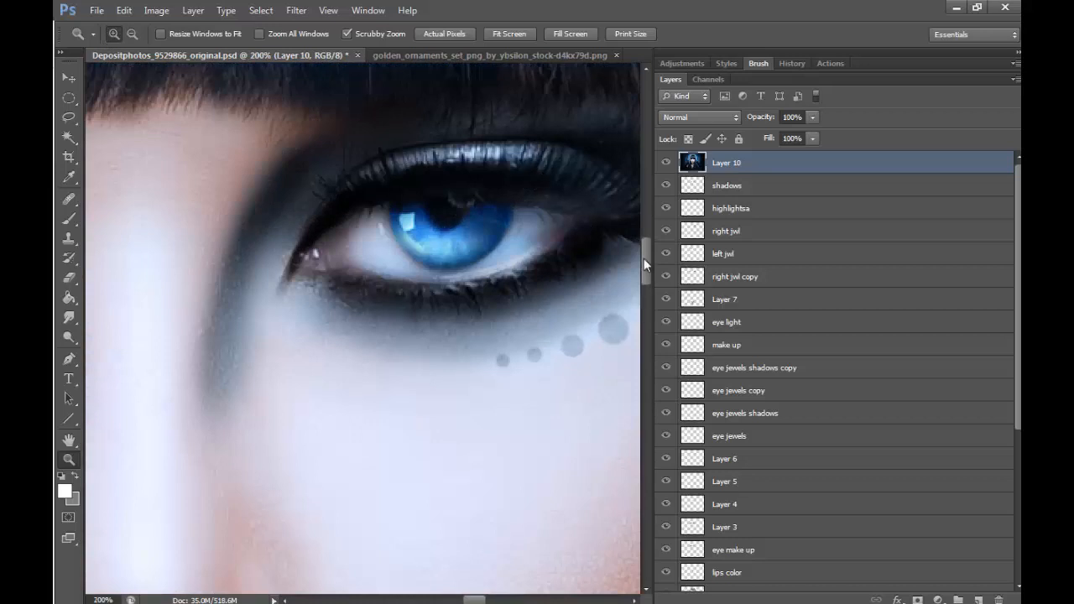
pyautogui.click(978, 599)
pyautogui.click(70, 176)
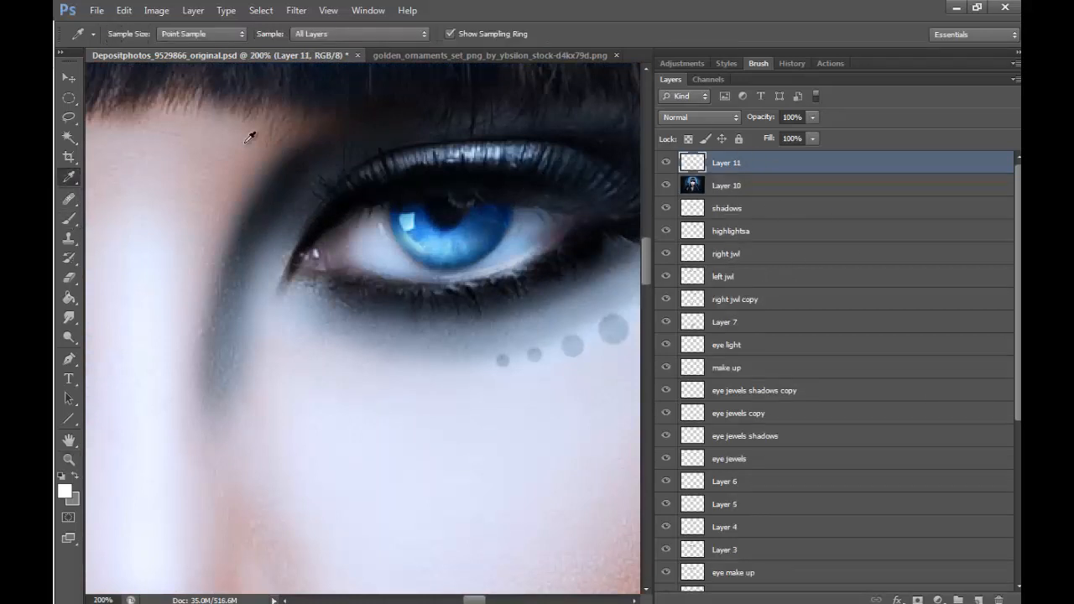
pyautogui.click(450, 205)
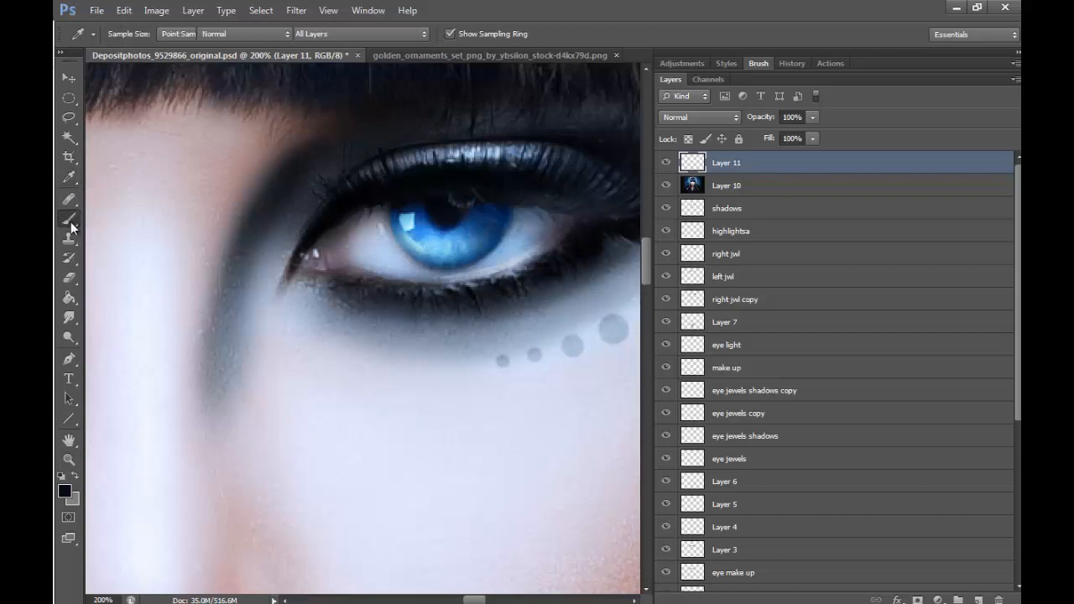
# - Set Layer 11 to Soft Light blending and darken the shading in both irises with the 20 px brush
pyautogui.click(70, 218)
pyautogui.moveTo(444, 268)
pyautogui.mouseDown()
pyautogui.moveTo(473, 259)
pyautogui.moveTo(502, 222)
pyautogui.moveTo(425, 261)
pyautogui.moveTo(487, 240)
pyautogui.moveTo(477, 211)
pyautogui.moveTo(431, 211)
pyautogui.moveTo(429, 219)
pyautogui.moveTo(467, 215)
pyautogui.moveTo(451, 235)
pyautogui.mouseUp()
pyautogui.click(715, 120)
pyautogui.click(675, 328)
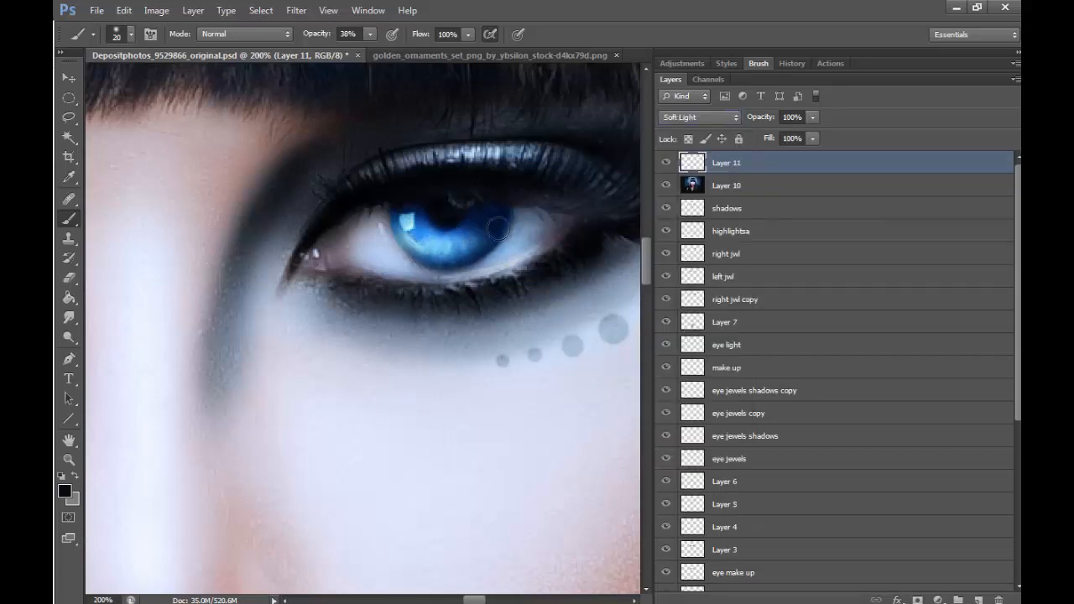
pyautogui.moveTo(480, 599); pyautogui.dragTo(450, 600)
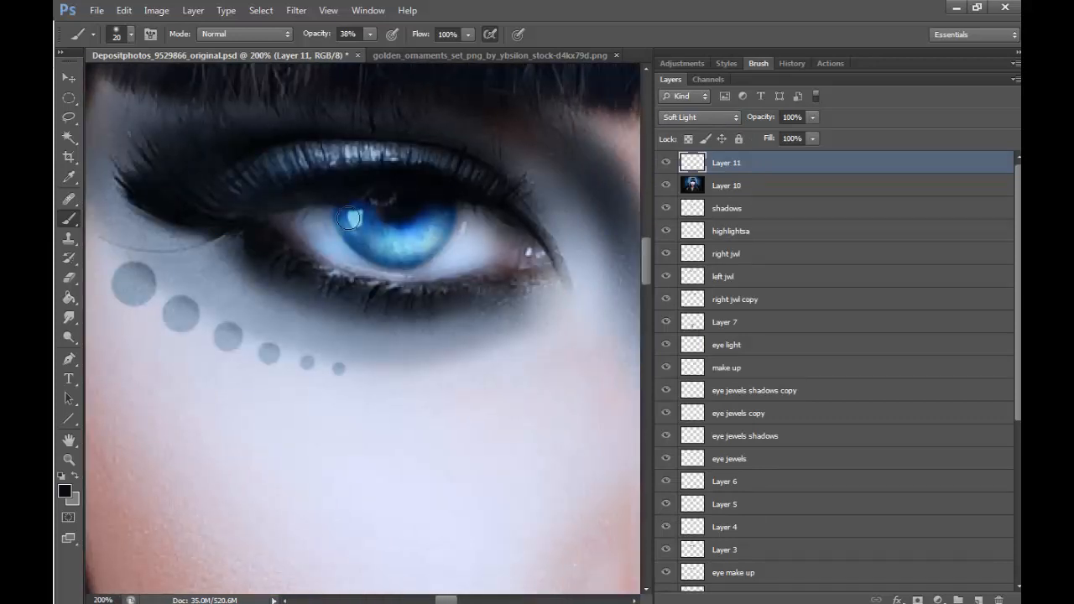
pyautogui.moveTo(361, 212)
pyautogui.mouseDown()
pyautogui.moveTo(365, 248)
pyautogui.moveTo(438, 208)
pyautogui.moveTo(452, 212)
pyautogui.moveTo(371, 226)
pyautogui.moveTo(351, 206)
pyautogui.moveTo(342, 214)
pyautogui.moveTo(362, 246)
pyautogui.moveTo(402, 262)
pyautogui.moveTo(344, 214)
pyautogui.moveTo(367, 228)
pyautogui.mouseUp()
# - Darken the black eye makeup around both eyes and along the sides of the nose bridge with a 70 px brush
pyautogui.click(68, 459)
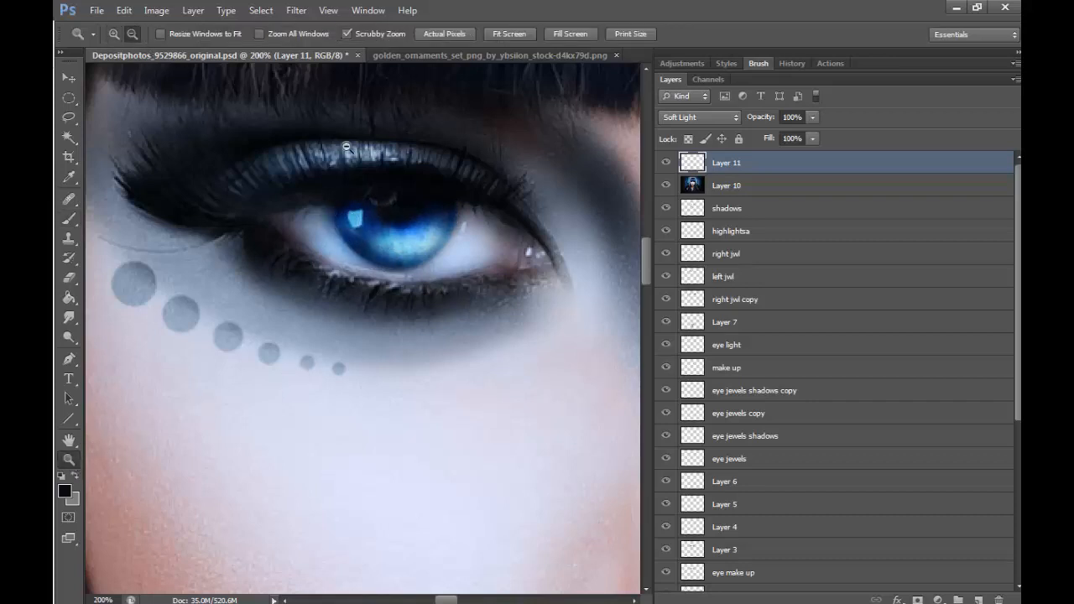
pyautogui.keyDown('alt'); pyautogui.click(346, 147); pyautogui.keyUp('alt')
pyautogui.keyDown('alt'); pyautogui.click(517, 512); pyautogui.keyUp('alt')
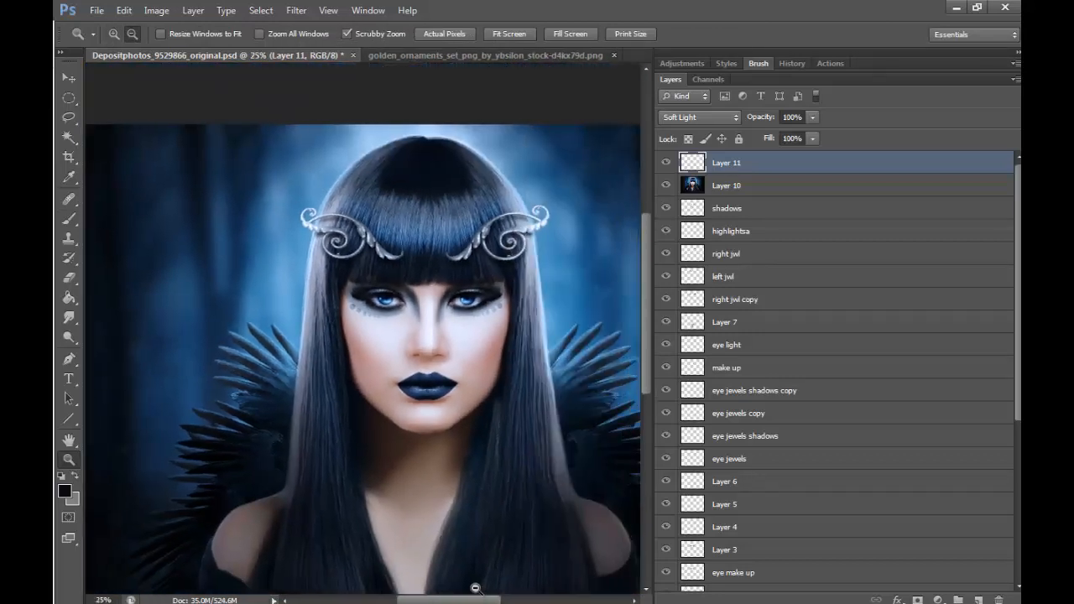
pyautogui.moveTo(386, 302); pyautogui.dragTo(414, 282)
pyautogui.press('b')
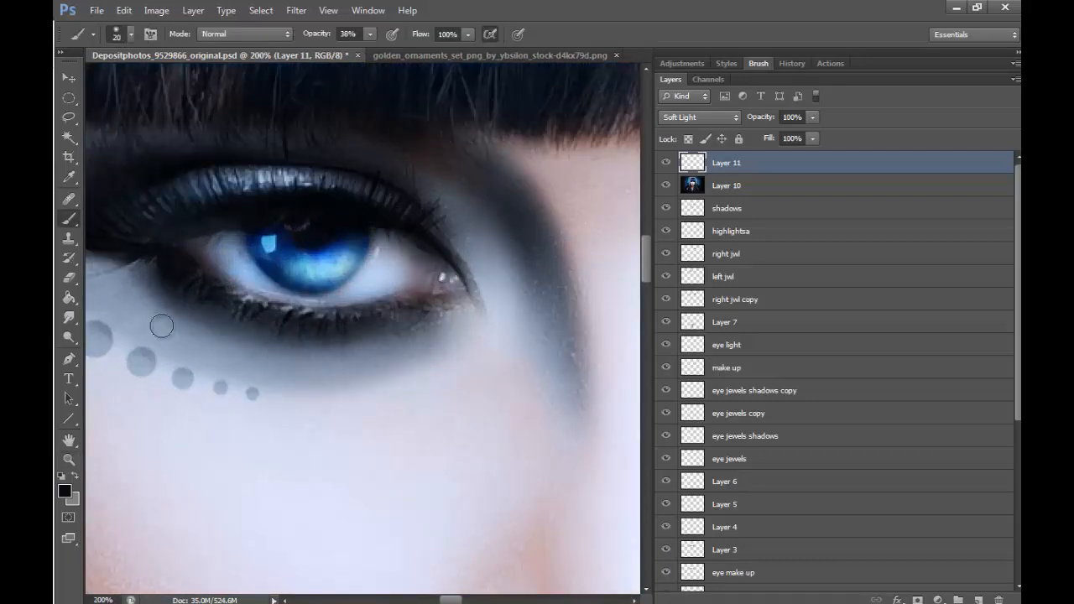
pyautogui.press(']')
pyautogui.press(']')
pyautogui.press(']')
pyautogui.press(']')
pyautogui.press(']')
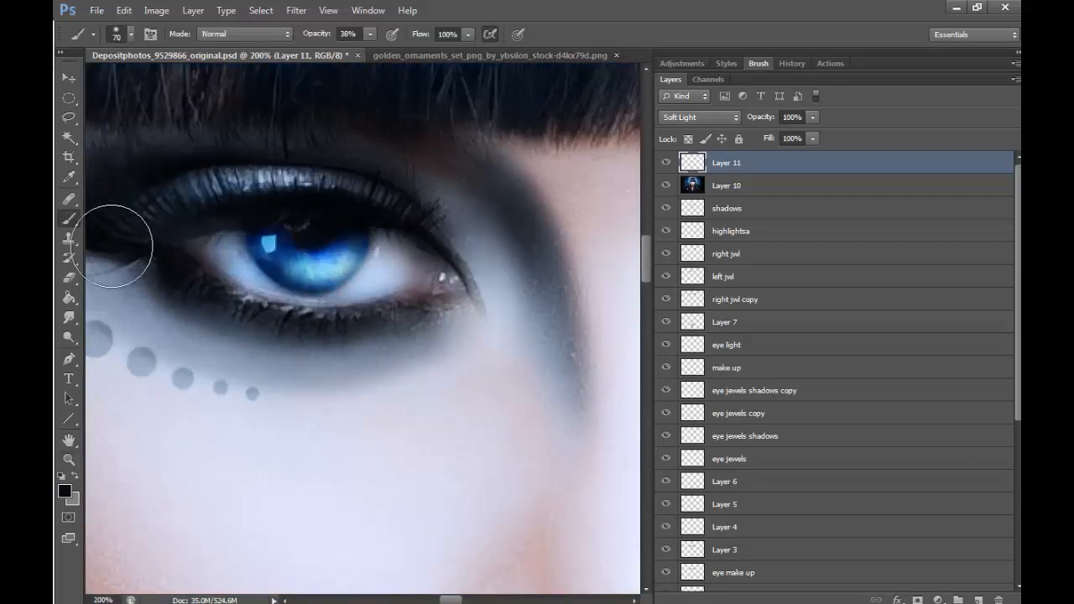
pyautogui.moveTo(111, 246)
pyautogui.mouseDown()
pyautogui.moveTo(163, 287)
pyautogui.moveTo(342, 337)
pyautogui.moveTo(405, 329)
pyautogui.mouseUp()
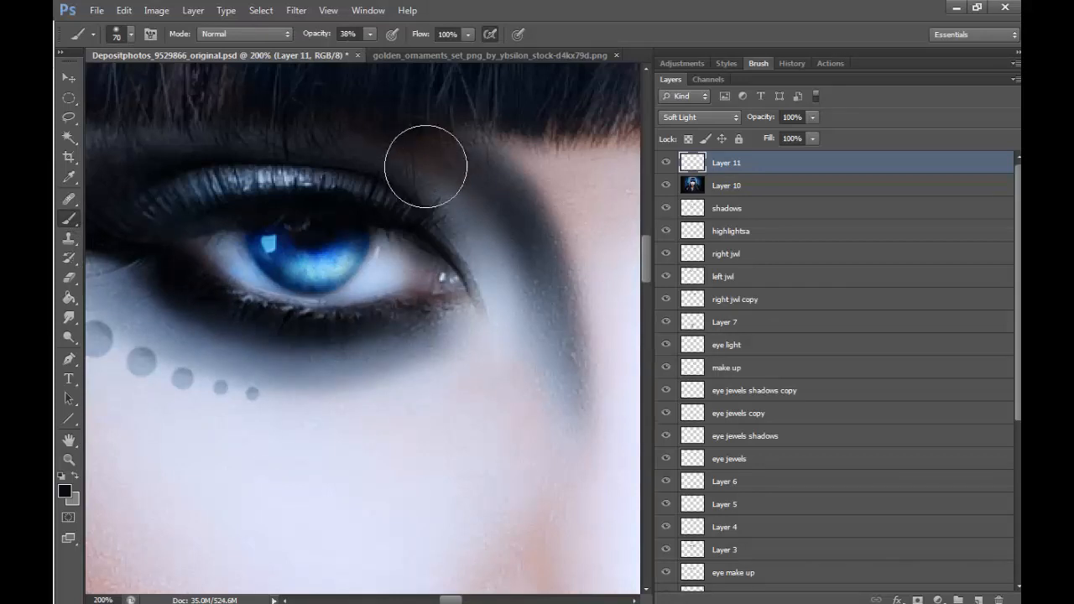
pyautogui.moveTo(425, 166)
pyautogui.mouseDown()
pyautogui.moveTo(546, 304)
pyautogui.moveTo(479, 148)
pyautogui.moveTo(557, 419)
pyautogui.mouseUp()
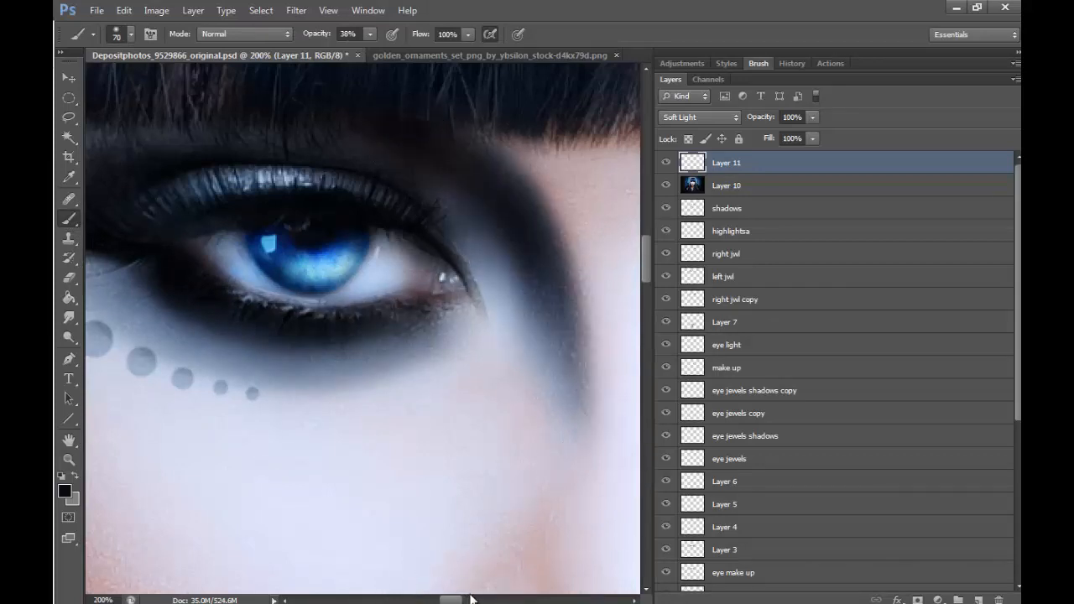
pyautogui.moveTo(456, 601); pyautogui.dragTo(485, 600)
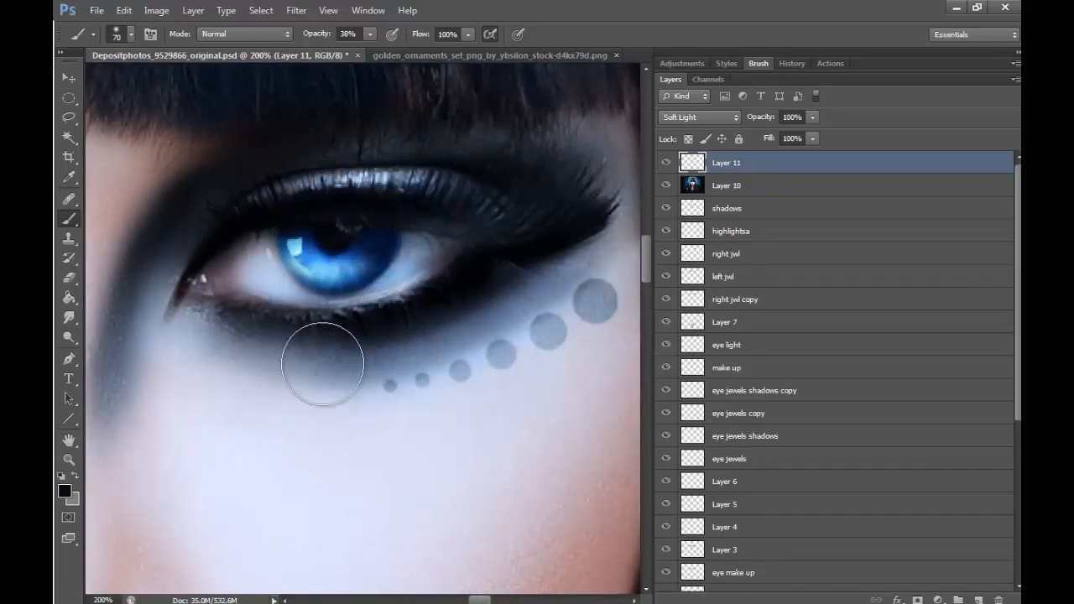
# - Compare the eye makeup with and without the Layer 11 shading
pyautogui.click(69, 457)
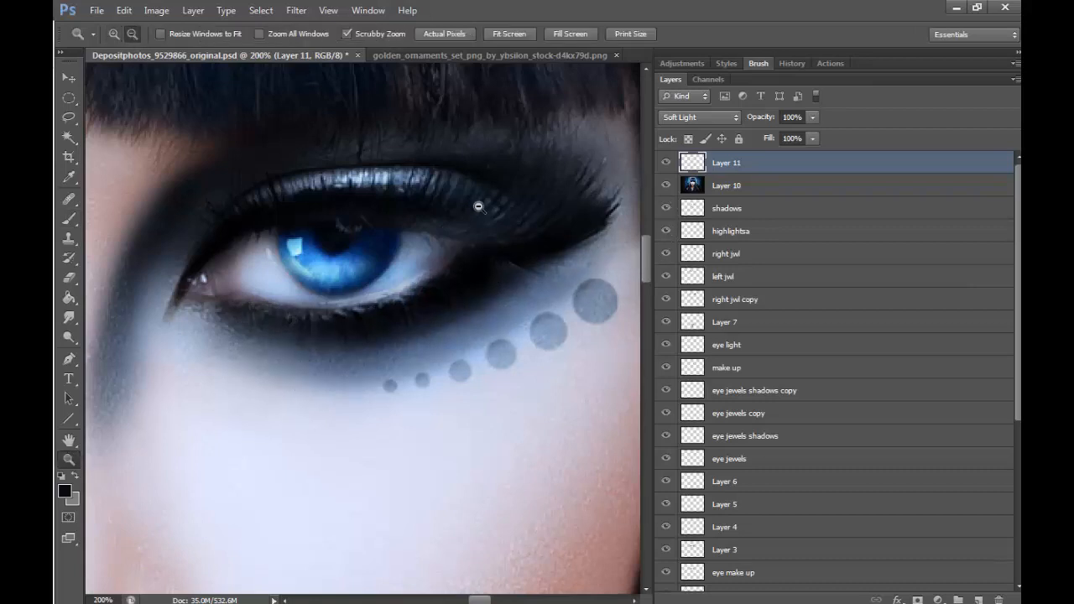
pyautogui.click(478, 206)
pyautogui.click(478, 206)
pyautogui.click(478, 206)
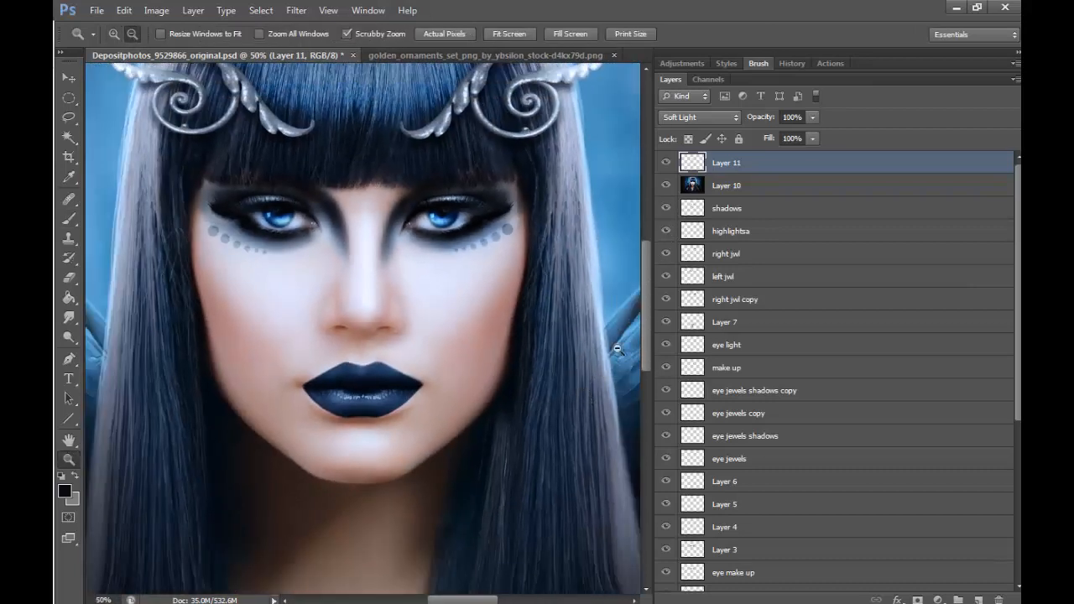
pyautogui.click(666, 163)
pyautogui.click(666, 163)
pyautogui.click(666, 163)
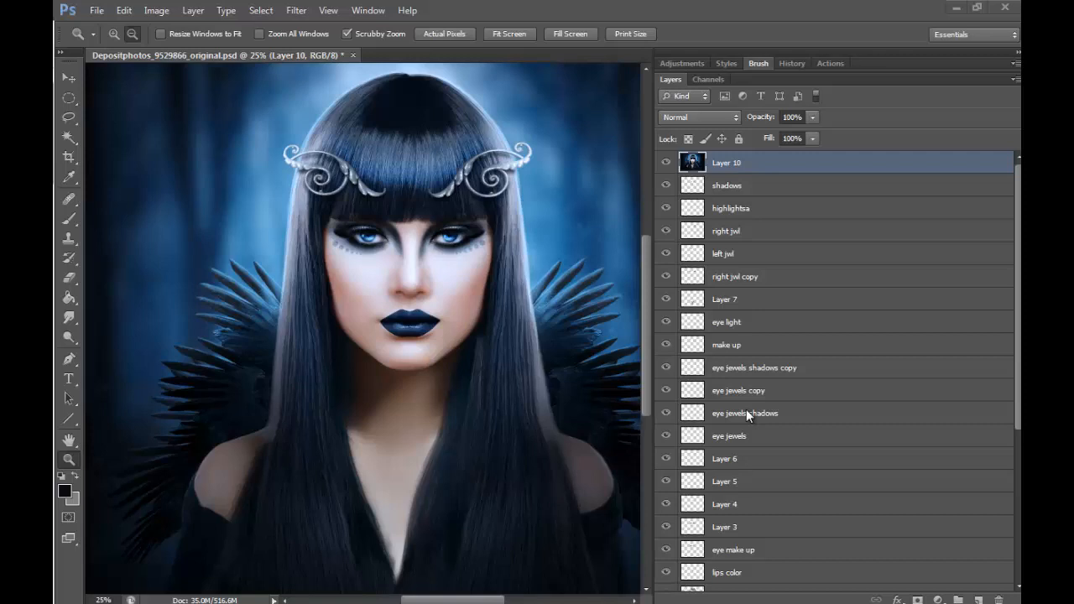
# - Add an empty layer above Layer 10 for shading the eye jewels
pyautogui.click(451, 224)
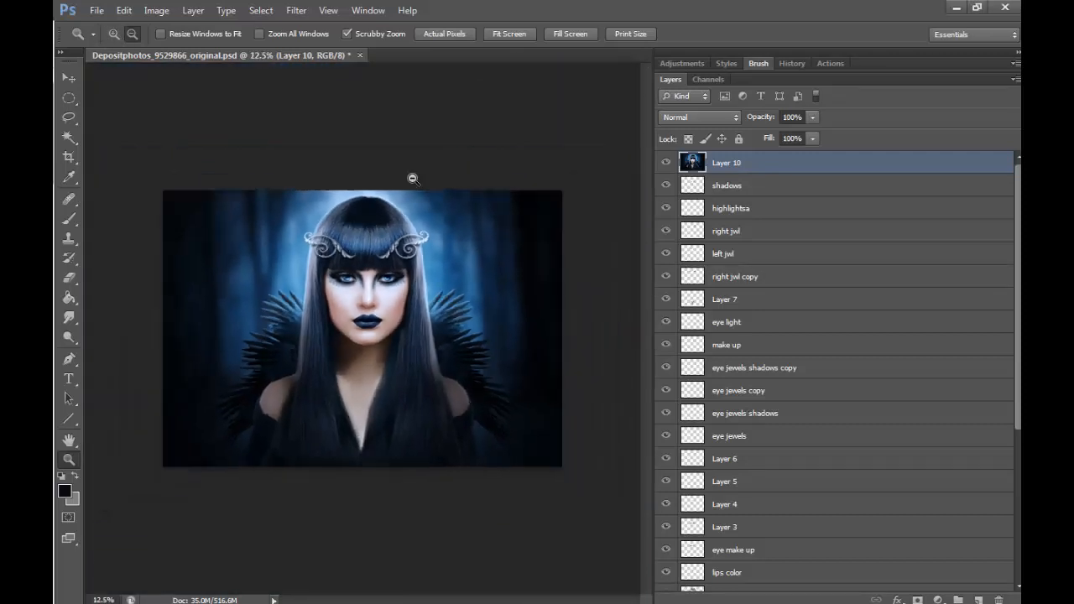
pyautogui.click(115, 36)
pyautogui.click(411, 273)
pyautogui.click(410, 279)
pyautogui.click(411, 279)
pyautogui.click(415, 278)
pyautogui.click(419, 276)
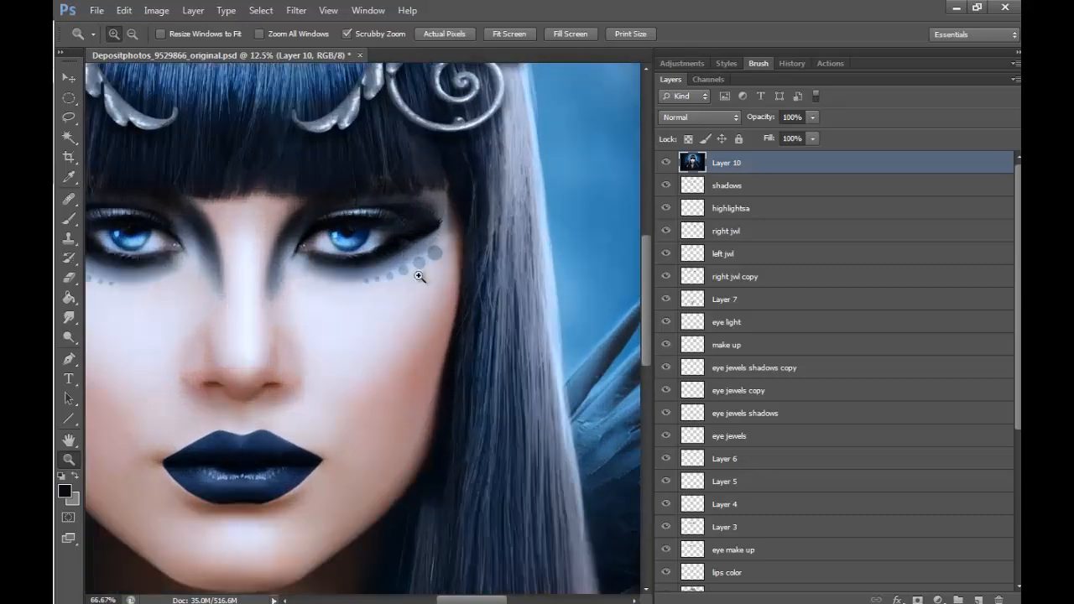
pyautogui.click(432, 266)
pyautogui.click(438, 262)
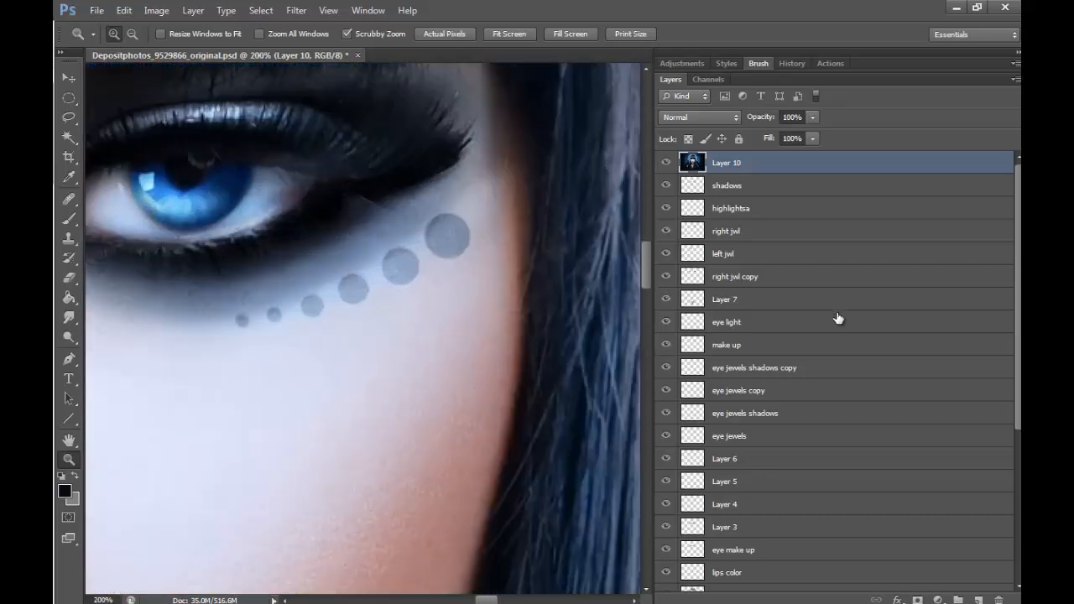
pyautogui.click(978, 598)
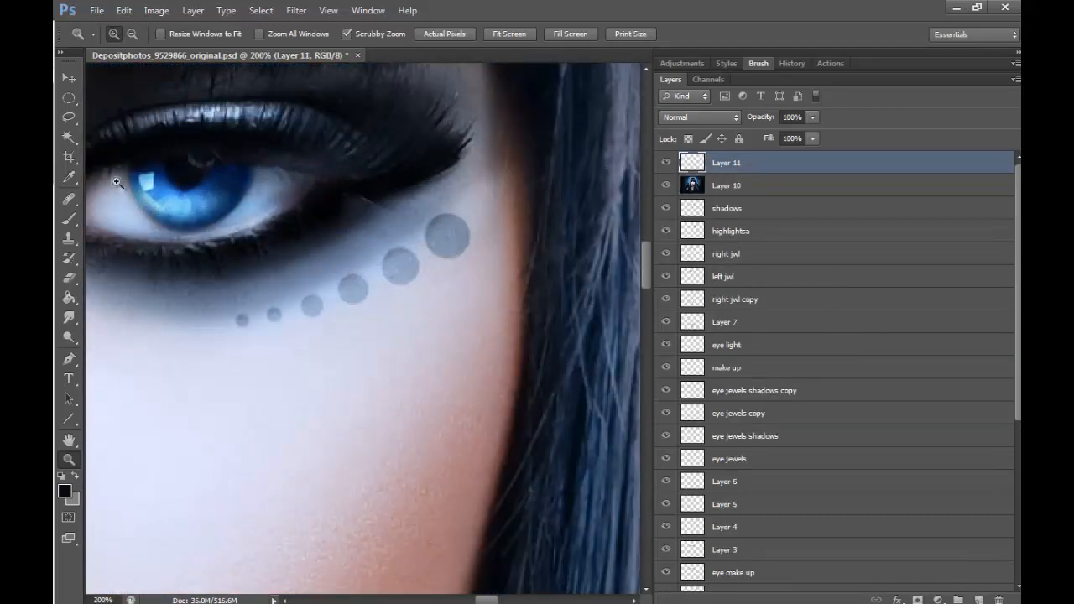
# - Set the brush's opacity jitter control to Pen Pressure in its Transfer settings
pyautogui.click(69, 217)
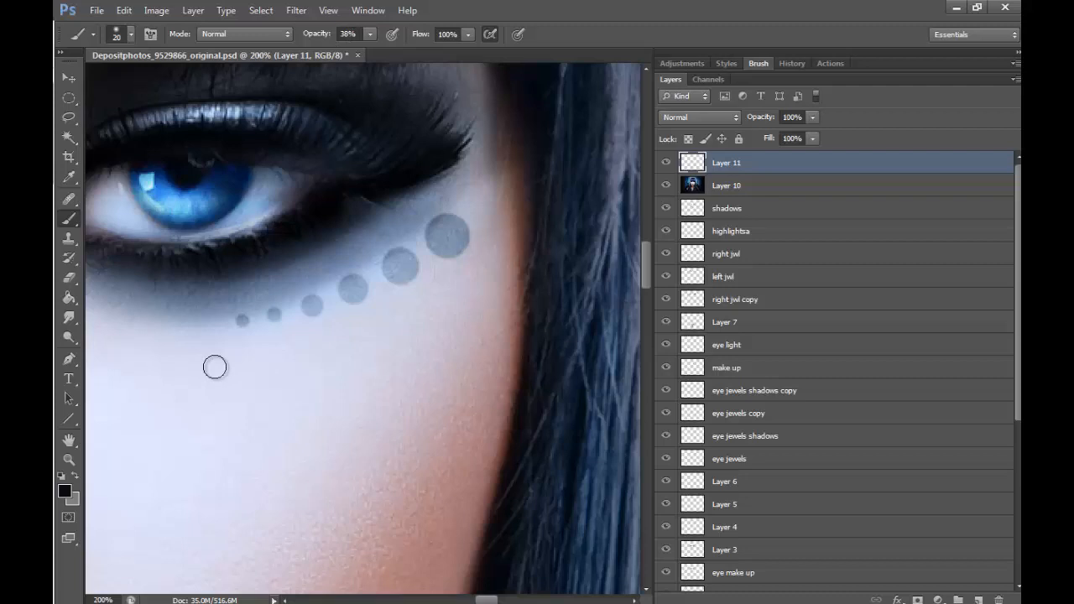
pyautogui.click(760, 64)
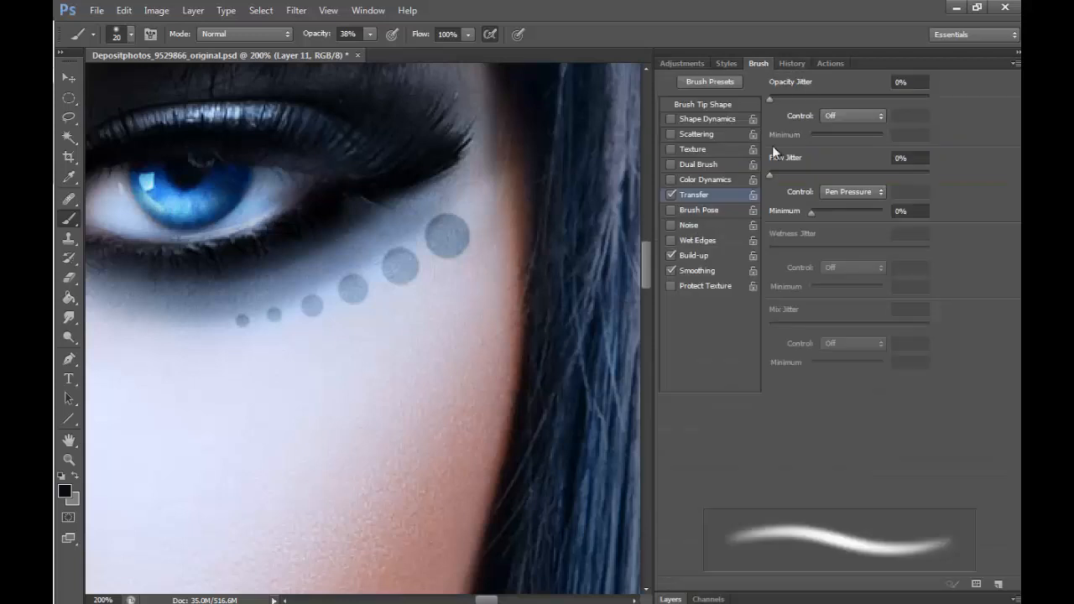
pyautogui.click(851, 116)
pyautogui.click(848, 148)
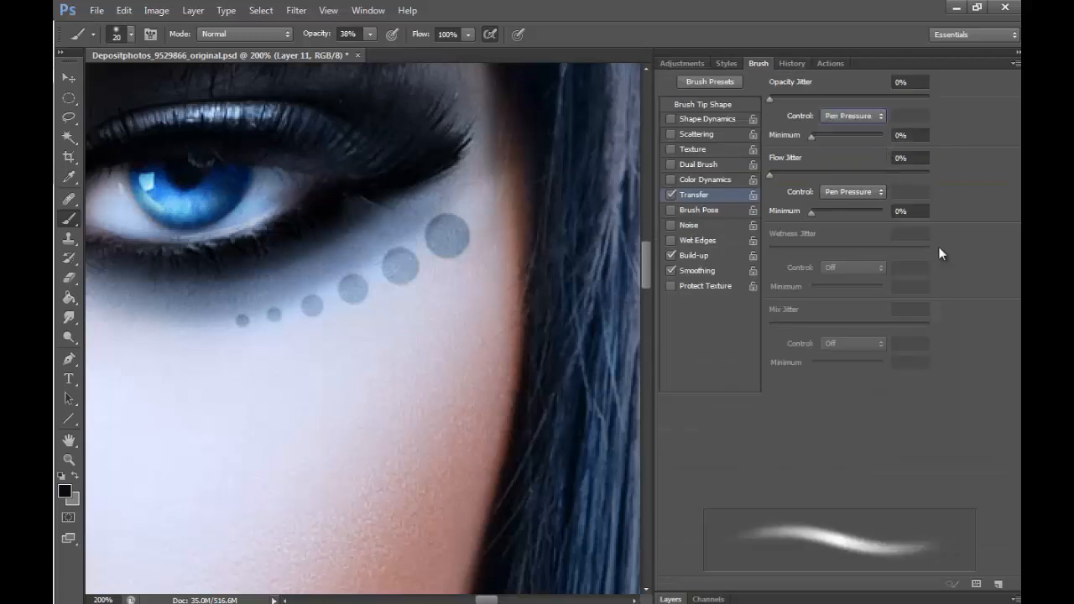
pyautogui.click(668, 598)
# - Set Layer 11 to Soft Light and darken the row of eye jewels under the eye on the image's right side
pyautogui.click(721, 118)
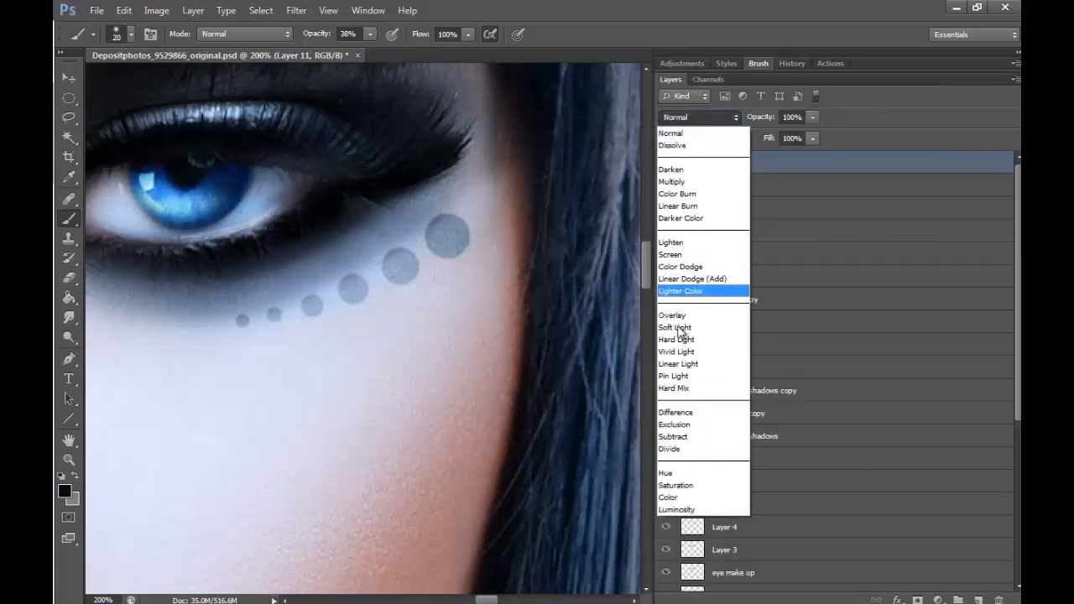
pyautogui.click(704, 331)
pyautogui.moveTo(447, 235); pyautogui.dragTo(449, 236)
pyautogui.moveTo(401, 267)
pyautogui.mouseDown()
pyautogui.moveTo(334, 300)
pyautogui.moveTo(359, 291)
pyautogui.mouseUp()
pyautogui.press('[')
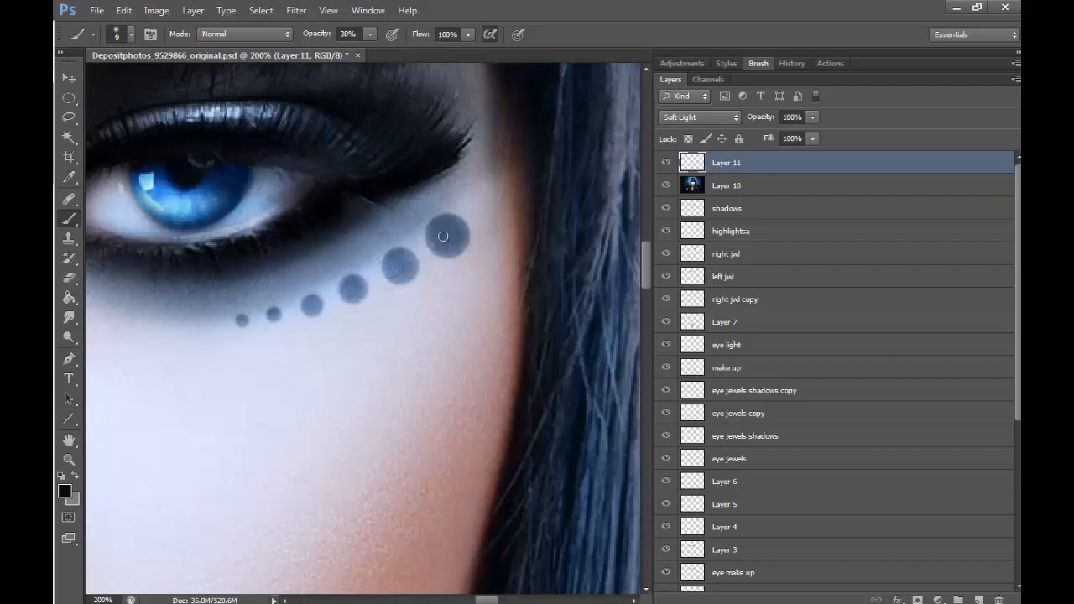
# - Darken the six eye jewels under the other eye, using a 25 px brush for the large ones and 9 px for the small ones
pyautogui.moveTo(470, 599); pyautogui.dragTo(445, 601)
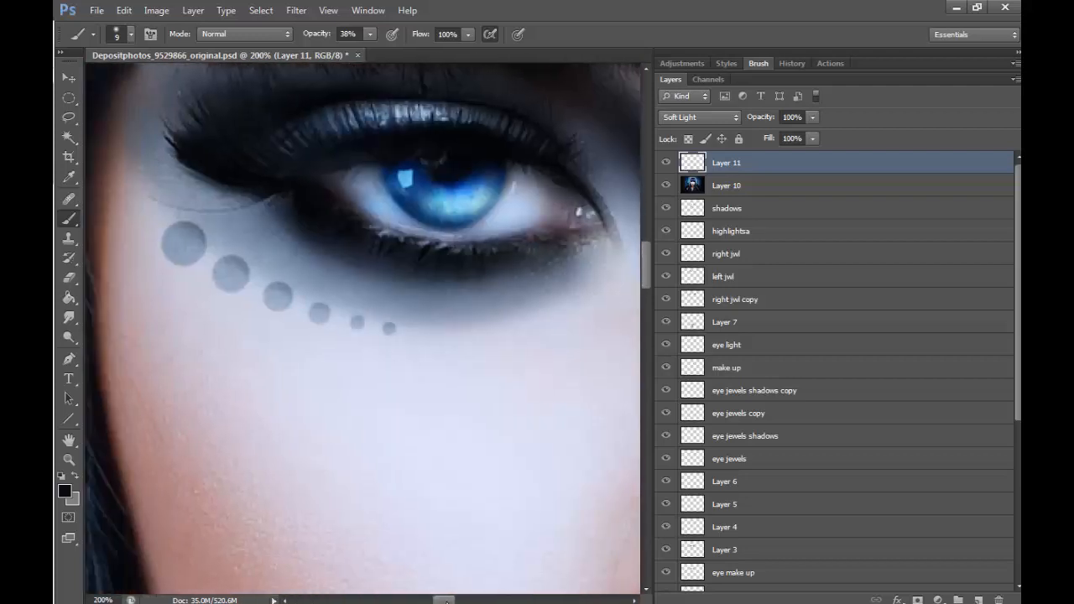
pyautogui.press(']')
pyautogui.press(']')
pyautogui.press(']')
pyautogui.press(']')
pyautogui.click(181, 242)
pyautogui.click(183, 242)
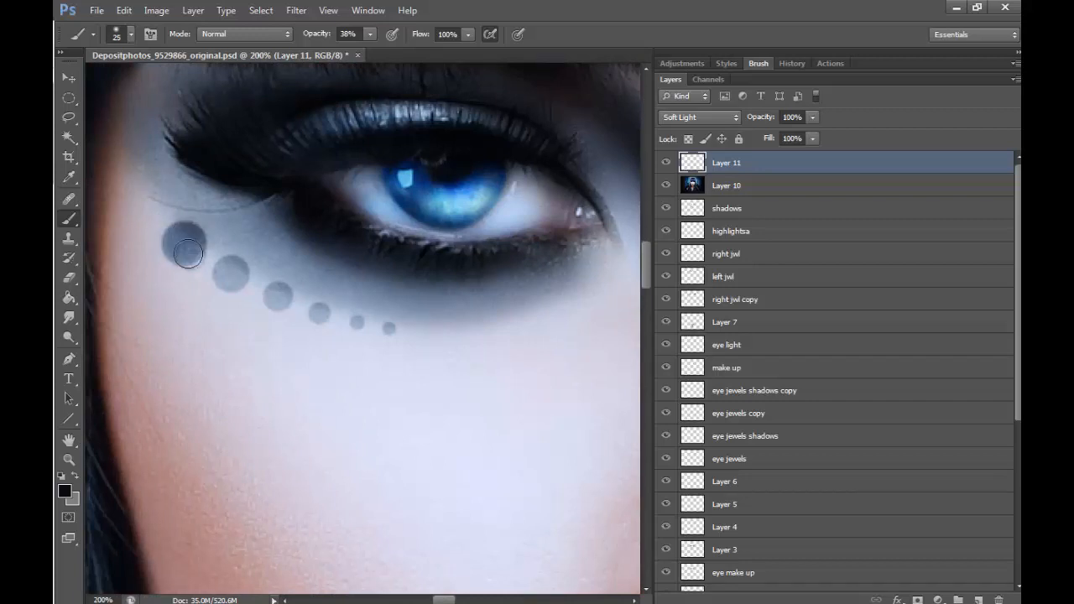
pyautogui.click(237, 280)
pyautogui.press('[')
pyautogui.press('[')
pyautogui.press('[')
pyautogui.press('[')
pyautogui.moveTo(287, 289)
pyautogui.mouseDown()
pyautogui.moveTo(271, 297)
pyautogui.moveTo(325, 309)
pyautogui.mouseUp()
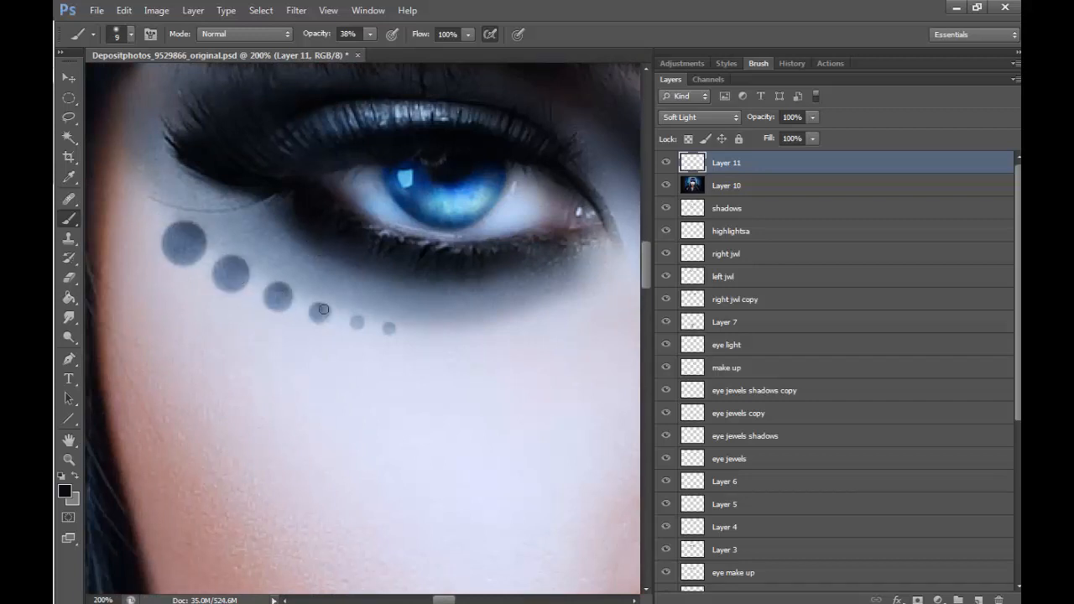
pyautogui.click(359, 321)
pyautogui.click(391, 330)
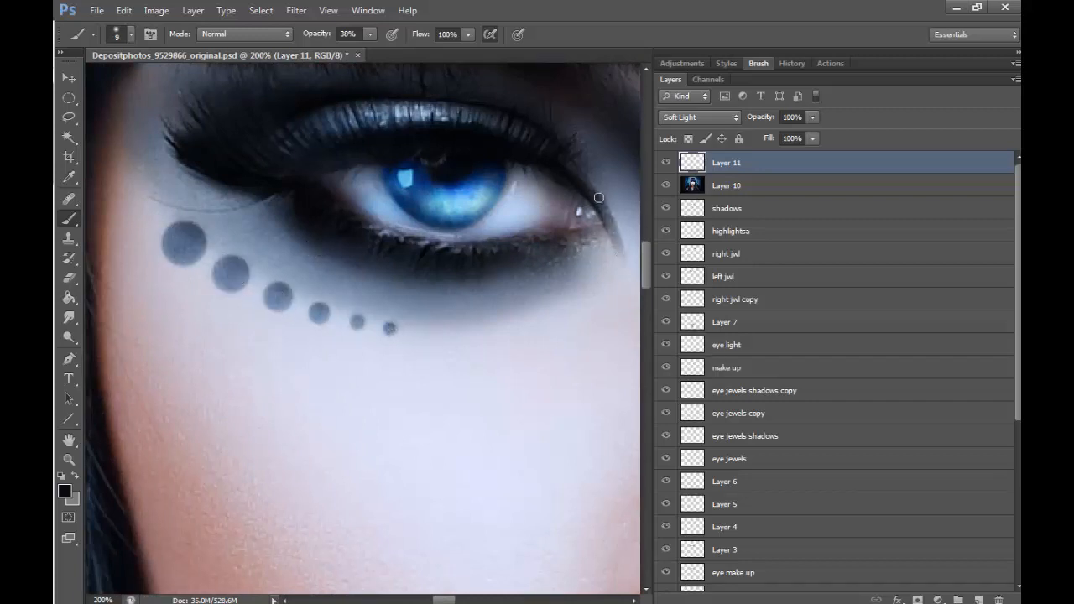
# - Compare the face with and without the Layer 11 jewel shading
pyautogui.moveTo(447, 600); pyautogui.dragTo(466, 600)
pyautogui.moveTo(519, 253); pyautogui.dragTo(526, 221)
pyautogui.moveTo(463, 600)
pyautogui.mouseDown()
pyautogui.moveTo(441, 599)
pyautogui.moveTo(471, 599)
pyautogui.mouseUp()
pyautogui.click(70, 460)
pyautogui.click(513, 382)
pyautogui.click(514, 382)
pyautogui.click(513, 384)
pyautogui.click(666, 164)
pyautogui.click(666, 164)
pyautogui.click(666, 164)
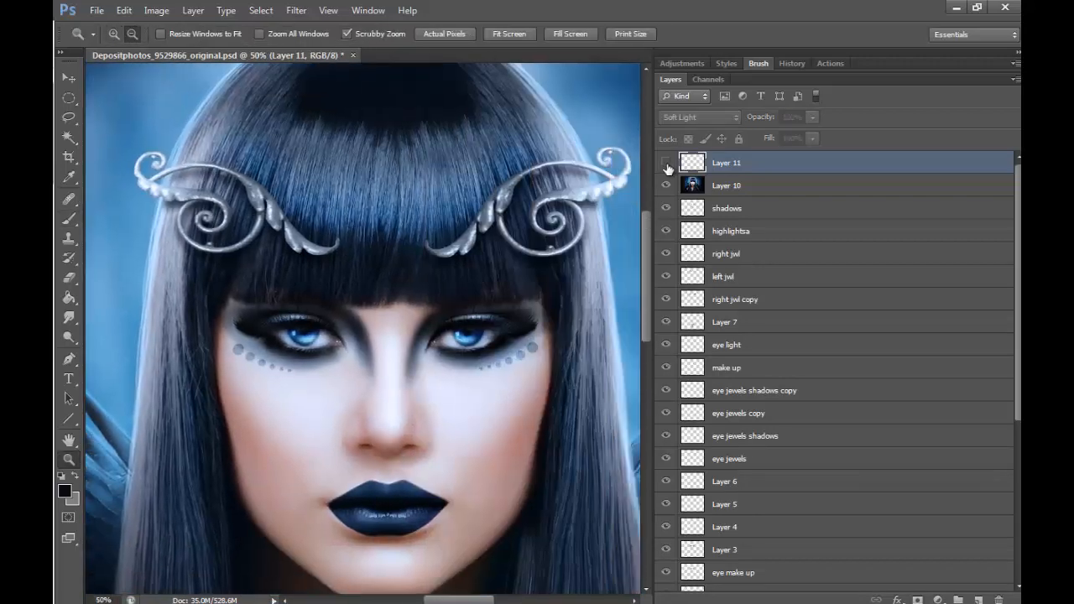
pyautogui.click(666, 164)
# - Darken the leaf shapes of the hair ornament on the image's right side with a 30 px brush
pyautogui.click(449, 447)
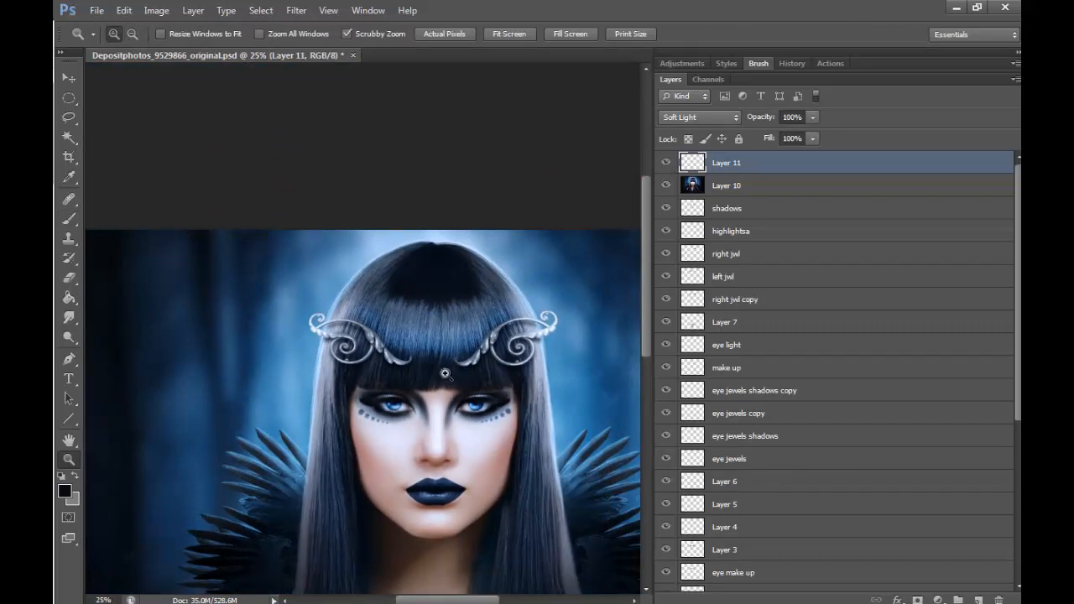
pyautogui.moveTo(445, 373); pyautogui.dragTo(532, 326)
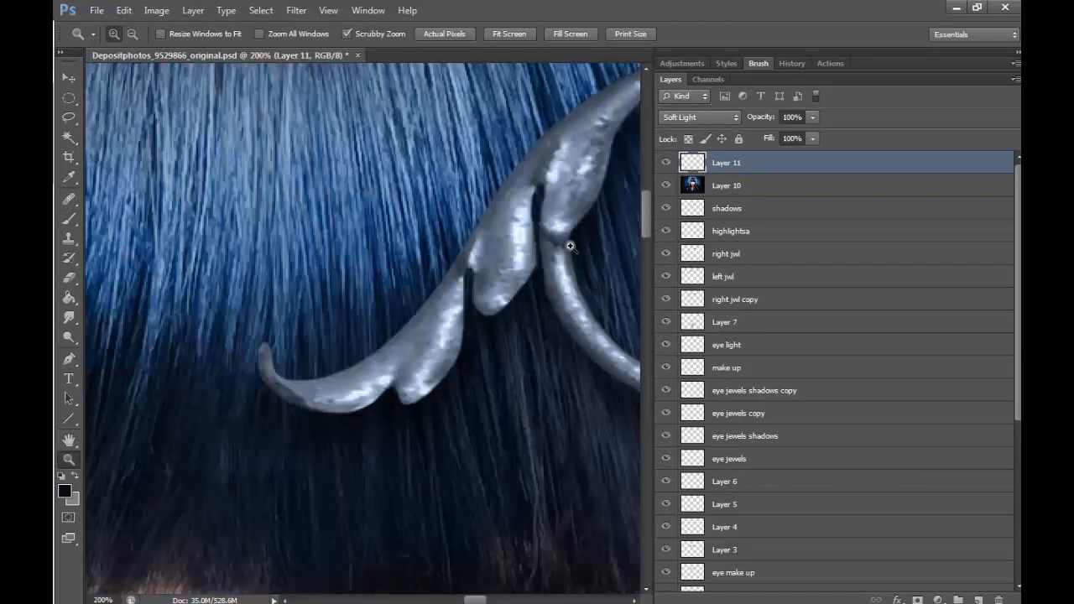
pyautogui.click(70, 220)
pyautogui.press(']')
pyautogui.press(']')
pyautogui.press(']')
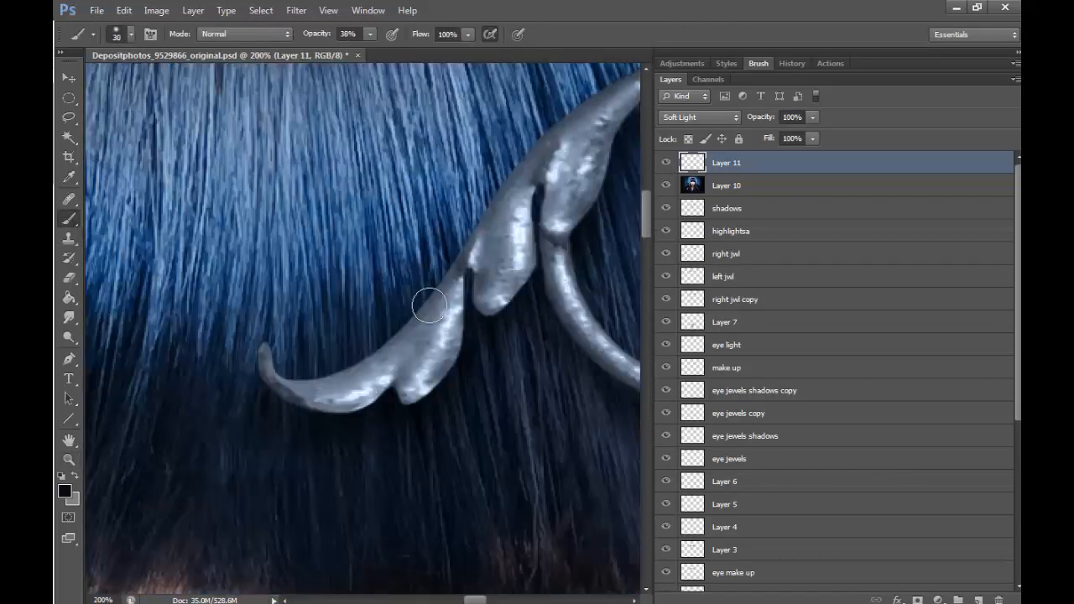
pyautogui.moveTo(445, 328)
pyautogui.mouseDown()
pyautogui.moveTo(416, 351)
pyautogui.moveTo(330, 391)
pyautogui.moveTo(371, 385)
pyautogui.mouseUp()
pyautogui.moveTo(447, 303)
pyautogui.mouseDown()
pyautogui.moveTo(515, 200)
pyautogui.moveTo(496, 292)
pyautogui.moveTo(517, 219)
pyautogui.moveTo(614, 102)
pyautogui.moveTo(582, 157)
pyautogui.moveTo(557, 255)
pyautogui.mouseUp()
# - Add finer dark shading to that ornament's leaves, inner curve and curled tip with a 10 px brush
pyautogui.press('[')
pyautogui.press('[')
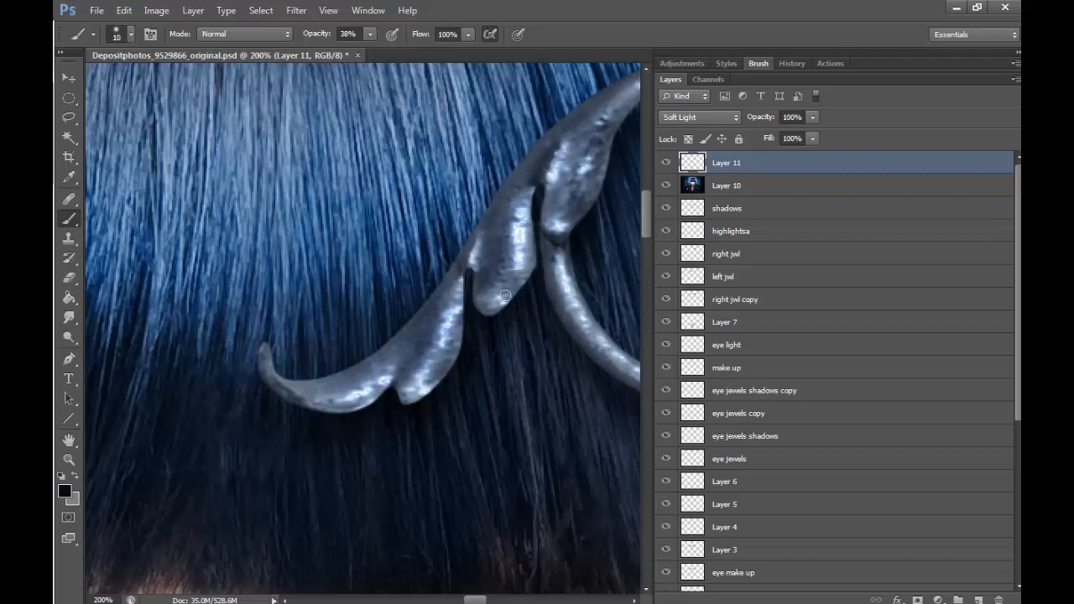
pyautogui.moveTo(560, 172)
pyautogui.mouseDown()
pyautogui.moveTo(547, 241)
pyautogui.moveTo(588, 340)
pyautogui.mouseUp()
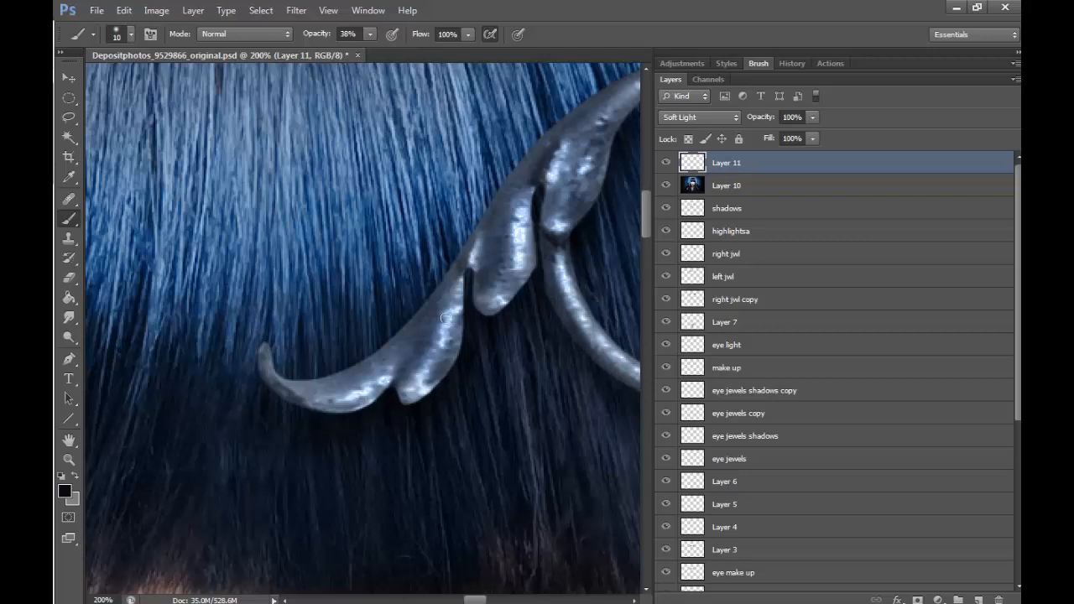
pyautogui.moveTo(265, 355)
pyautogui.mouseDown()
pyautogui.moveTo(270, 377)
pyautogui.moveTo(344, 395)
pyautogui.mouseUp()
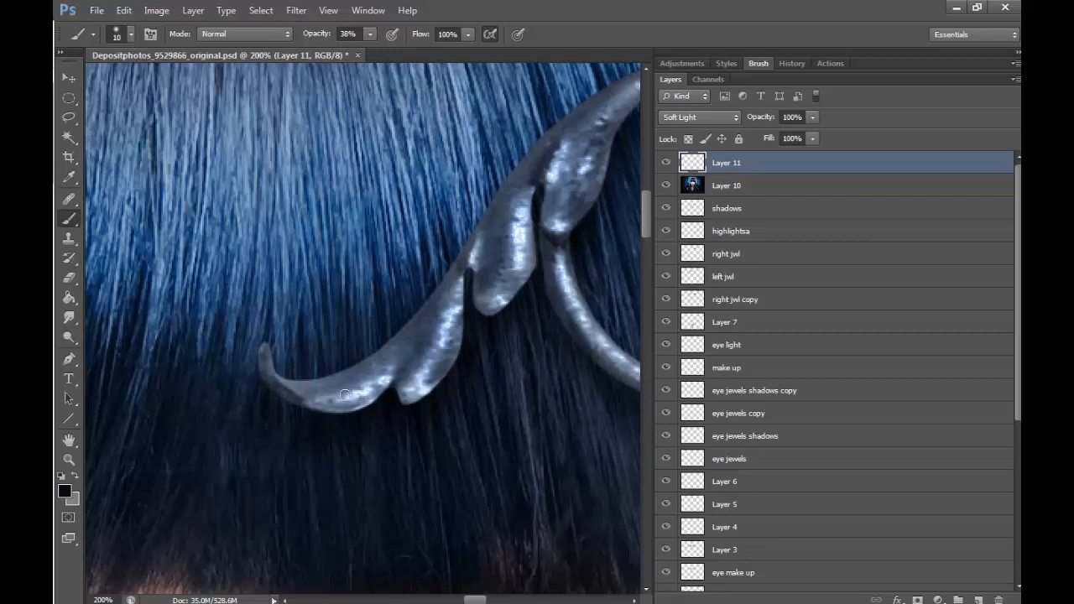
# - Shade the upper stem and spiral of the same ornament with 10 px and 30 px brushes
pyautogui.moveTo(482, 600); pyautogui.dragTo(497, 600)
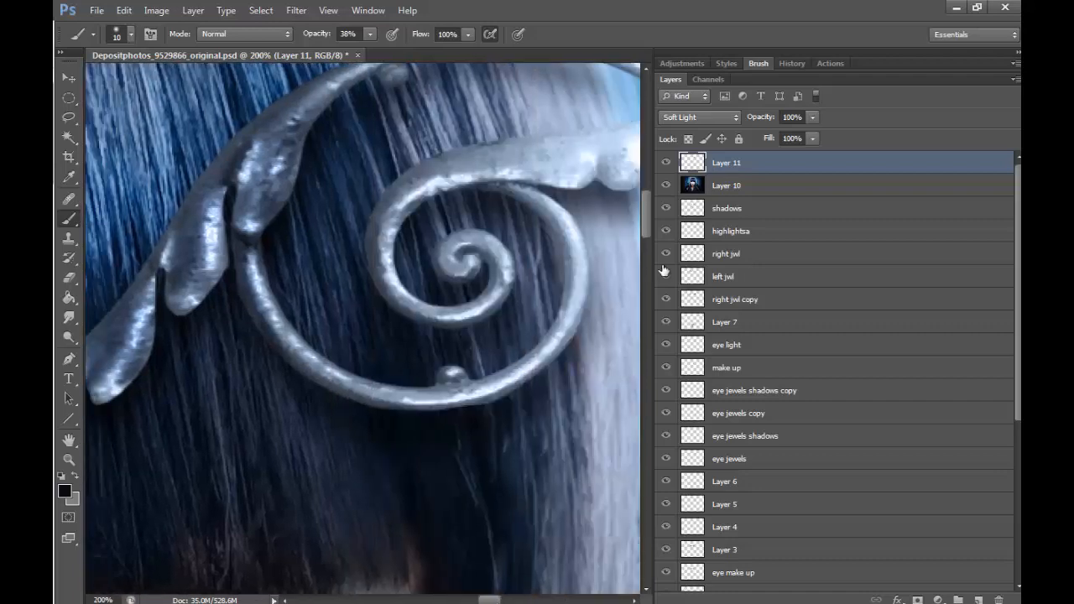
pyautogui.moveTo(646, 221); pyautogui.dragTo(646, 210)
pyautogui.moveTo(360, 191)
pyautogui.mouseDown()
pyautogui.moveTo(508, 161)
pyautogui.moveTo(625, 183)
pyautogui.mouseUp()
pyautogui.moveTo(322, 218); pyautogui.dragTo(402, 190)
pyautogui.press(']')
pyautogui.press(']')
pyautogui.press(']')
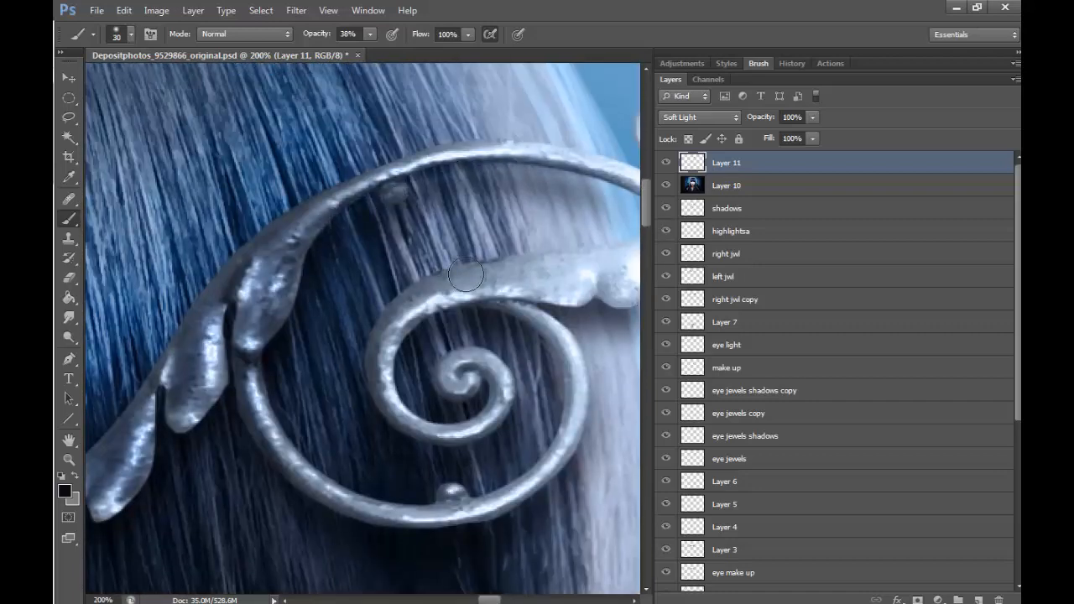
pyautogui.moveTo(467, 278)
pyautogui.mouseDown()
pyautogui.moveTo(502, 280)
pyautogui.moveTo(533, 258)
pyautogui.mouseUp()
pyautogui.moveTo(344, 497); pyautogui.dragTo(540, 478)
# - Darken the leaves and curled tip of the hair ornament on the image's left side with a 25 px brush
pyautogui.moveTo(489, 600); pyautogui.dragTo(446, 600)
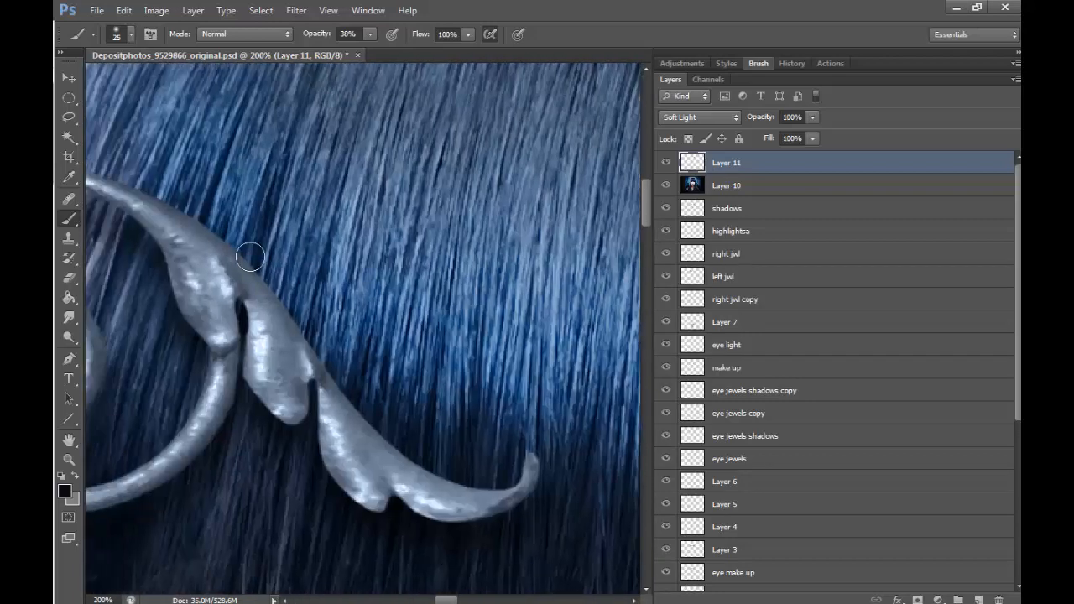
pyautogui.moveTo(252, 256)
pyautogui.mouseDown()
pyautogui.moveTo(484, 486)
pyautogui.moveTo(403, 495)
pyautogui.mouseUp()
pyautogui.moveTo(347, 445); pyautogui.dragTo(374, 486)
pyautogui.moveTo(268, 324); pyautogui.dragTo(294, 409)
pyautogui.moveTo(189, 243); pyautogui.dragTo(220, 315)
pyautogui.moveTo(228, 335); pyautogui.dragTo(201, 429)
pyautogui.moveTo(521, 490); pyautogui.dragTo(530, 469)
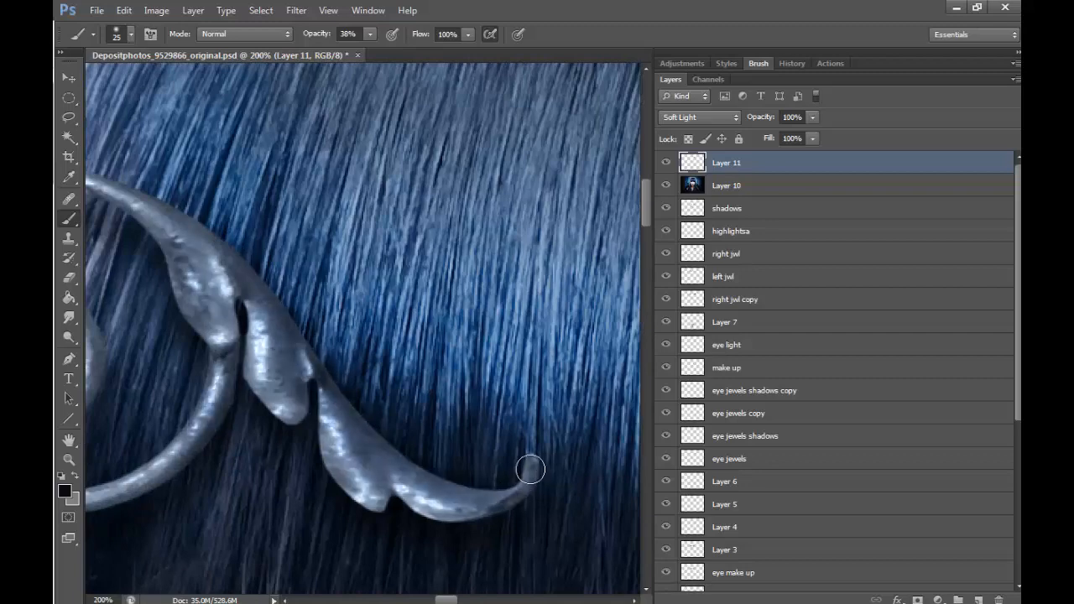
# - Shade the upper stem, inner spiral and lower curve of the same left-hand ornament with dark strokes
pyautogui.moveTo(446, 600); pyautogui.dragTo(434, 599)
pyautogui.moveTo(295, 178)
pyautogui.mouseDown()
pyautogui.moveTo(428, 273)
pyautogui.moveTo(437, 327)
pyautogui.mouseUp()
pyautogui.moveTo(268, 285); pyautogui.dragTo(323, 361)
pyautogui.moveTo(151, 273)
pyautogui.mouseDown()
pyautogui.moveTo(280, 303)
pyautogui.moveTo(252, 424)
pyautogui.mouseUp()
pyautogui.moveTo(198, 480)
pyautogui.mouseDown()
pyautogui.moveTo(326, 501)
pyautogui.moveTo(420, 453)
pyautogui.mouseUp()
# - Merge the Layer 11 jewel shading down into Layer 10
pyautogui.click(69, 460)
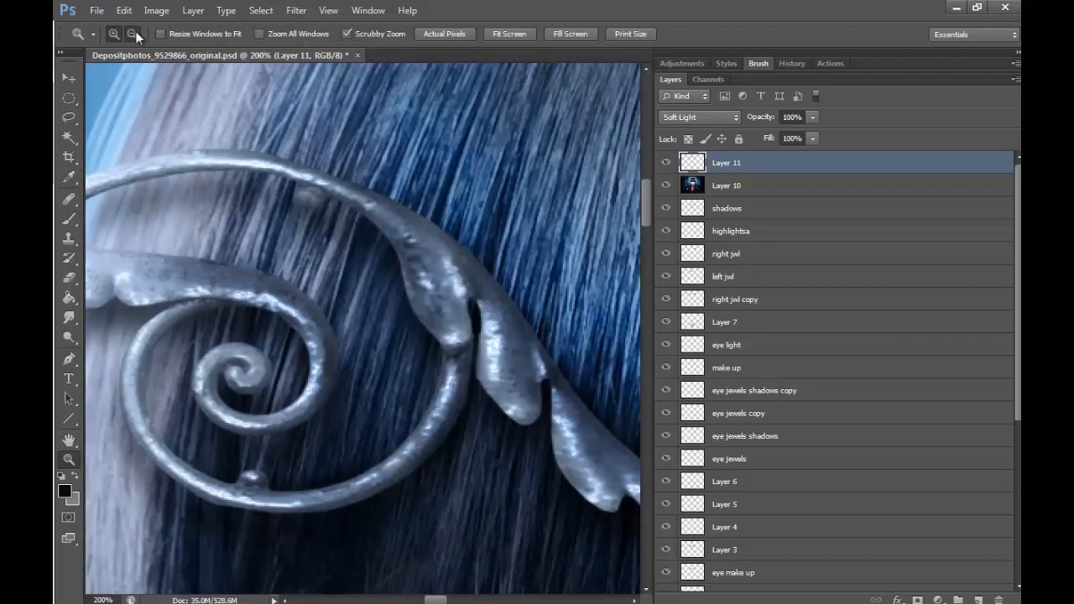
pyautogui.click(133, 35)
pyautogui.doubleClick(362, 266)
pyautogui.doubleClick(362, 267)
pyautogui.doubleClick(361, 267)
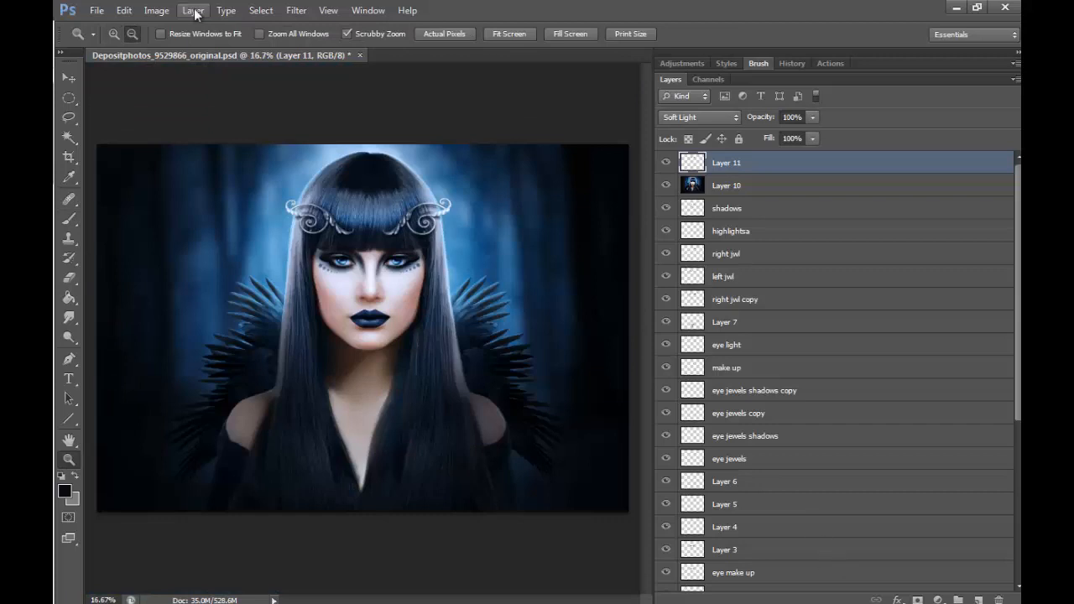
pyautogui.press('Delete')
# - Clean up the sleeve edge below the image's left shoulder on Layer 10 with a small brush in sampled colour
pyautogui.click(114, 34)
pyautogui.click(217, 469)
pyautogui.click(217, 470)
pyautogui.click(216, 470)
pyautogui.click(217, 470)
pyautogui.click(216, 470)
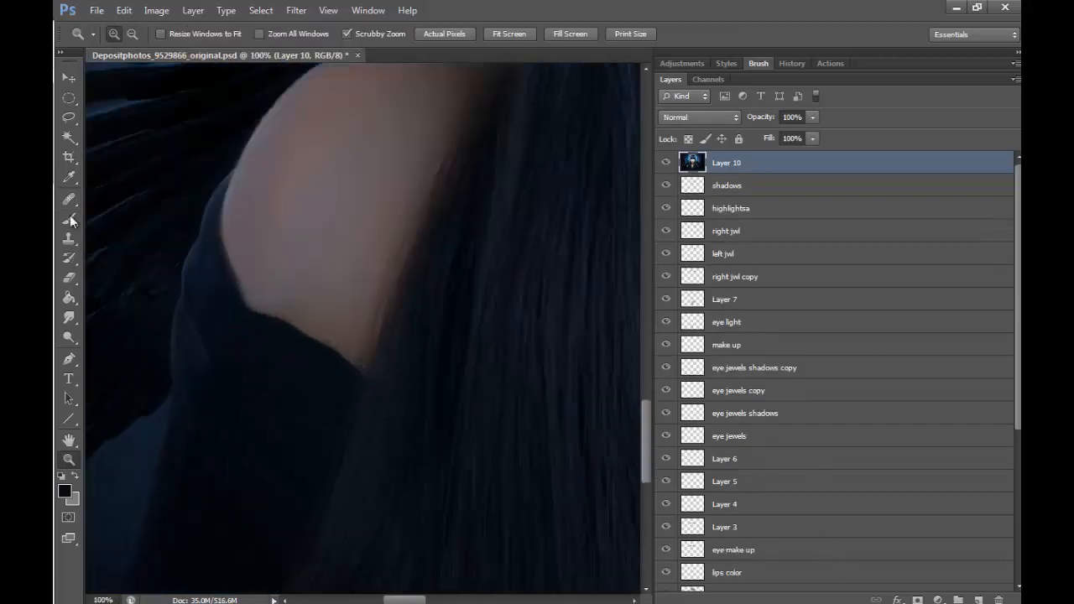
pyautogui.click(70, 219)
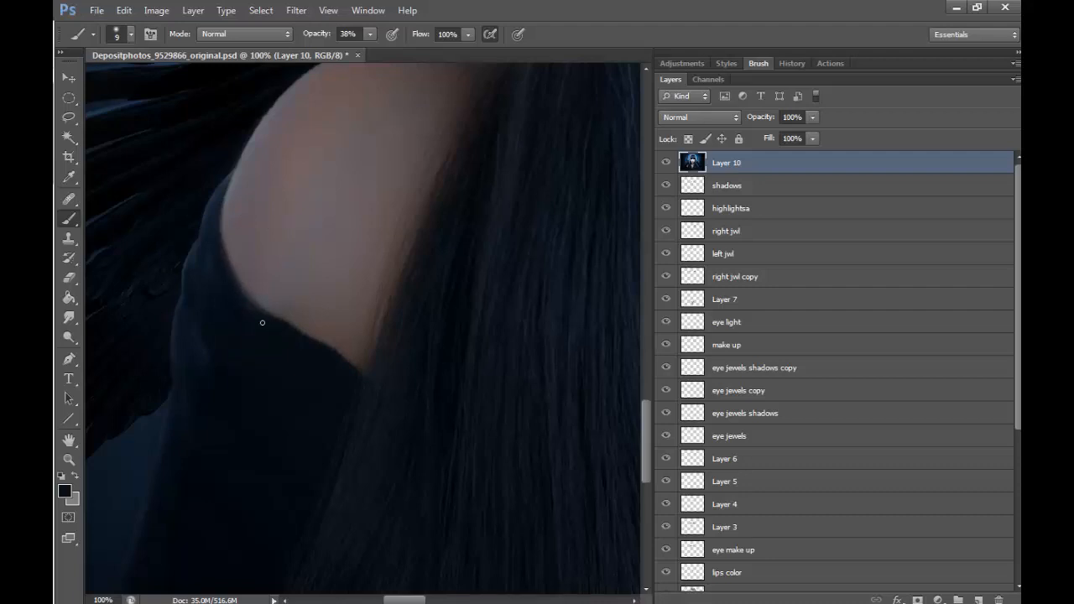
pyautogui.press('alt')
pyautogui.moveTo(233, 257)
pyautogui.mouseDown()
pyautogui.moveTo(343, 357)
pyautogui.moveTo(247, 290)
pyautogui.moveTo(224, 231)
pyautogui.mouseUp()
# - Add a new layer above Layer 10 and paint over the left shoulder's outline with a 5 px brush in sampled skin tone
pyautogui.moveTo(647, 403); pyautogui.dragTo(646, 375)
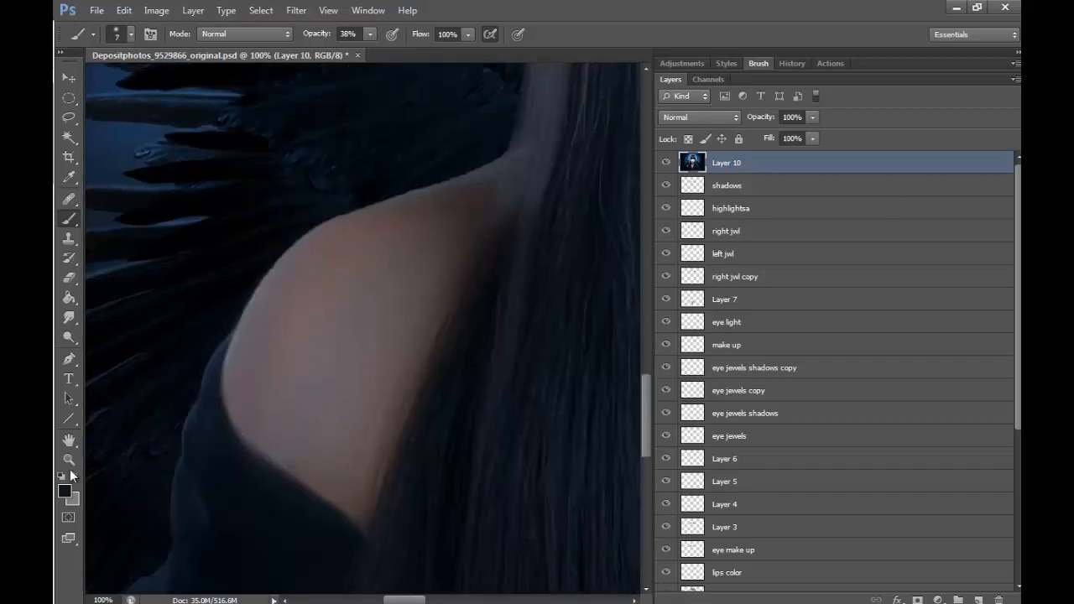
pyautogui.click(69, 463)
pyautogui.click(329, 273)
pyautogui.press('b')
pyautogui.press('[')
pyautogui.press('[')
pyautogui.press('[')
pyautogui.press('[')
pyautogui.click(980, 599)
pyautogui.keyDown('alt'); pyautogui.click(211, 283); pyautogui.keyUp('alt')
pyautogui.moveTo(201, 291)
pyautogui.mouseDown()
pyautogui.moveTo(275, 212)
pyautogui.moveTo(487, 123)
pyautogui.mouseUp()
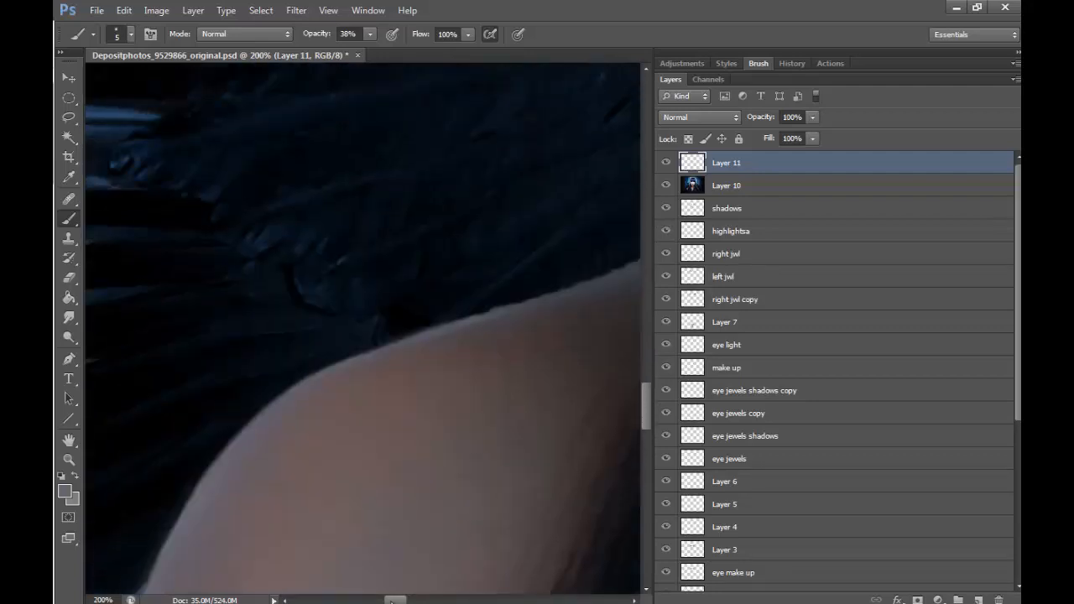
# - Smooth the left shoulder's upper edge towards the hair with the 5 px brush and resampled skin colour
pyautogui.hscroll(8, 518, 277)
pyautogui.hscroll(-2, 518, 277)
pyautogui.keyDown('alt'); pyautogui.click(460, 254); pyautogui.keyUp('alt')
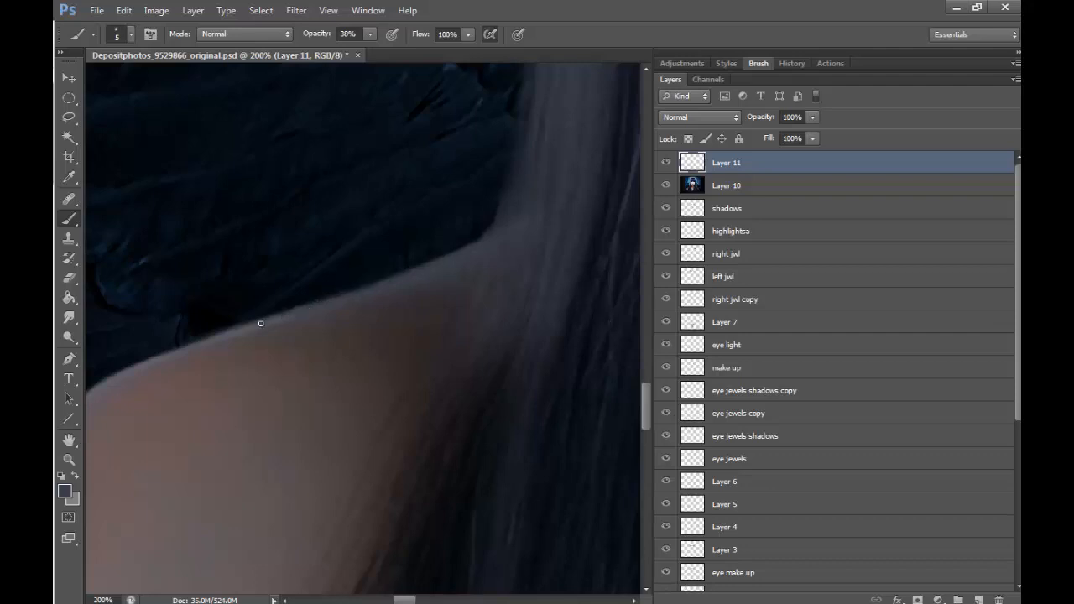
pyautogui.moveTo(397, 602); pyautogui.dragTo(387, 601)
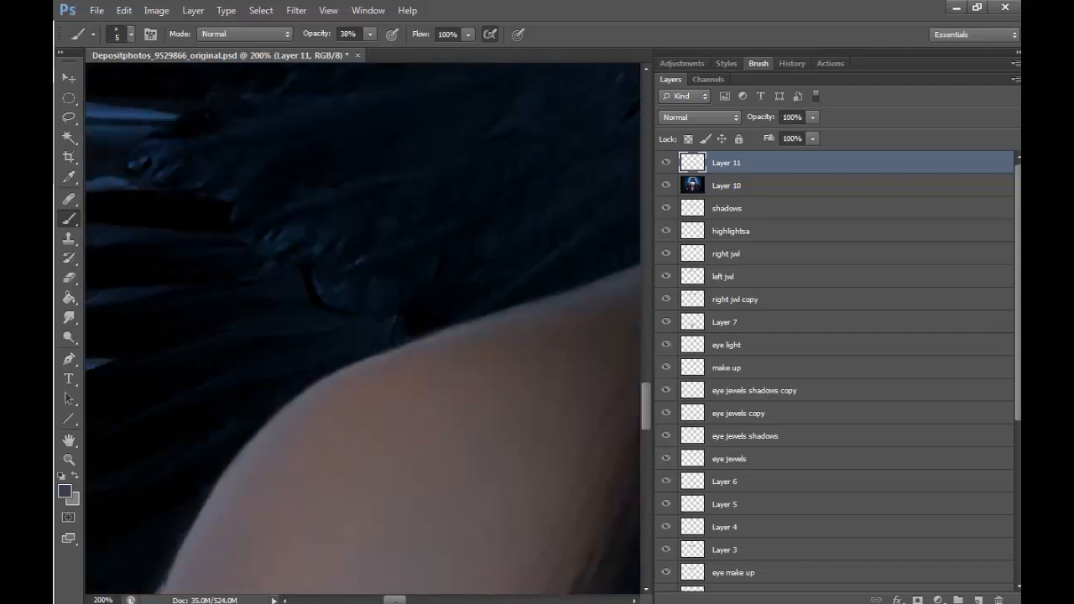
pyautogui.keyDown('alt'); pyautogui.click(451, 338); pyautogui.keyUp('alt')
# - Smooth the left sleeve's outer outline and the adjoining skin edge with the 5 px brush in sampled colours
pyautogui.moveTo(648, 392); pyautogui.dragTo(648, 454)
pyautogui.moveTo(396, 599); pyautogui.dragTo(385, 599)
pyautogui.scroll(3, 335, 252)
pyautogui.keyDown('alt'); pyautogui.click(324, 246); pyautogui.keyUp('alt')
pyautogui.moveTo(313, 263); pyautogui.dragTo(323, 238)
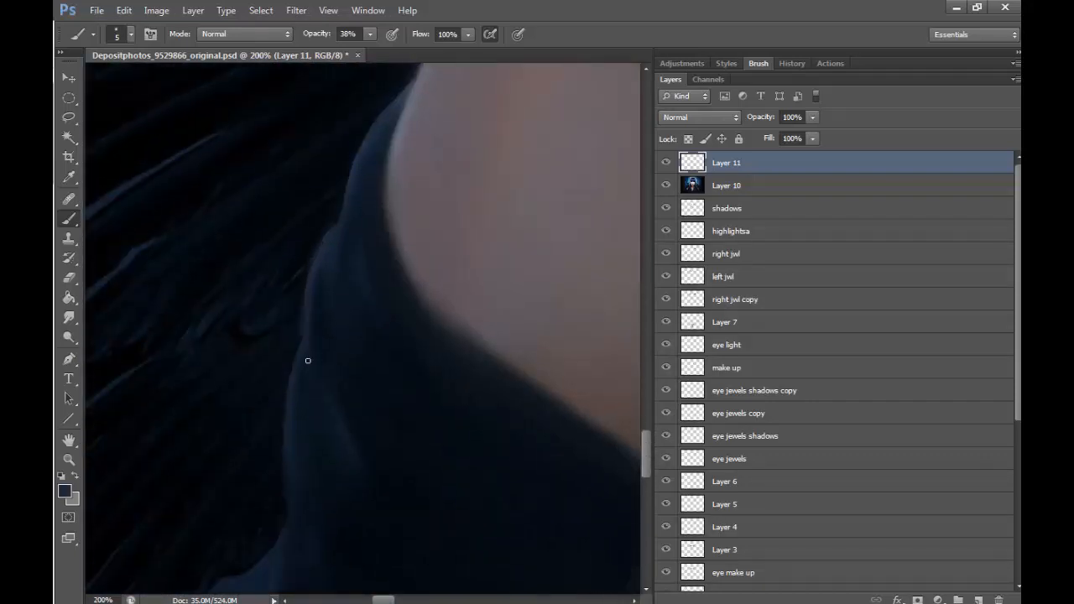
pyautogui.scroll(2, 378, 251)
pyautogui.keyDown('alt'); pyautogui.click(411, 196); pyautogui.keyUp('alt')
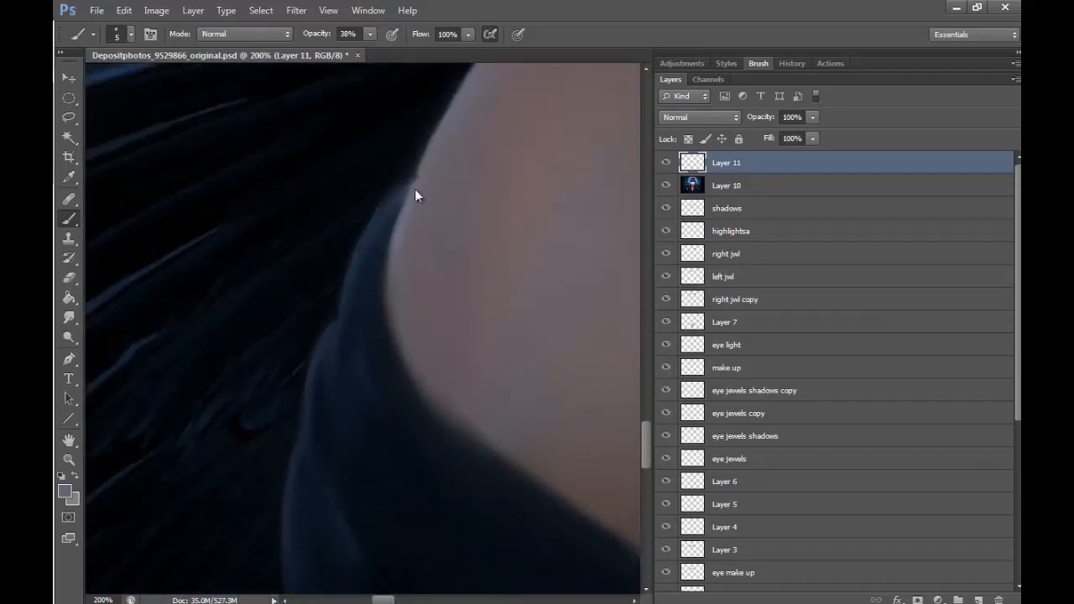
pyautogui.moveTo(409, 184); pyautogui.dragTo(390, 245)
# - Smooth the outline of the shoulder on the image's right side with a 7 px brush in sampled skin tones
pyautogui.press('z')
pyautogui.keyDown('alt'); pyautogui.click(485, 250); pyautogui.keyUp('alt')
pyautogui.keyDown('alt'); pyautogui.click(486, 249); pyautogui.keyUp('alt')
pyautogui.keyDown('alt'); pyautogui.click(486, 249); pyautogui.keyUp('alt')
pyautogui.moveTo(415, 600); pyautogui.dragTo(509, 598)
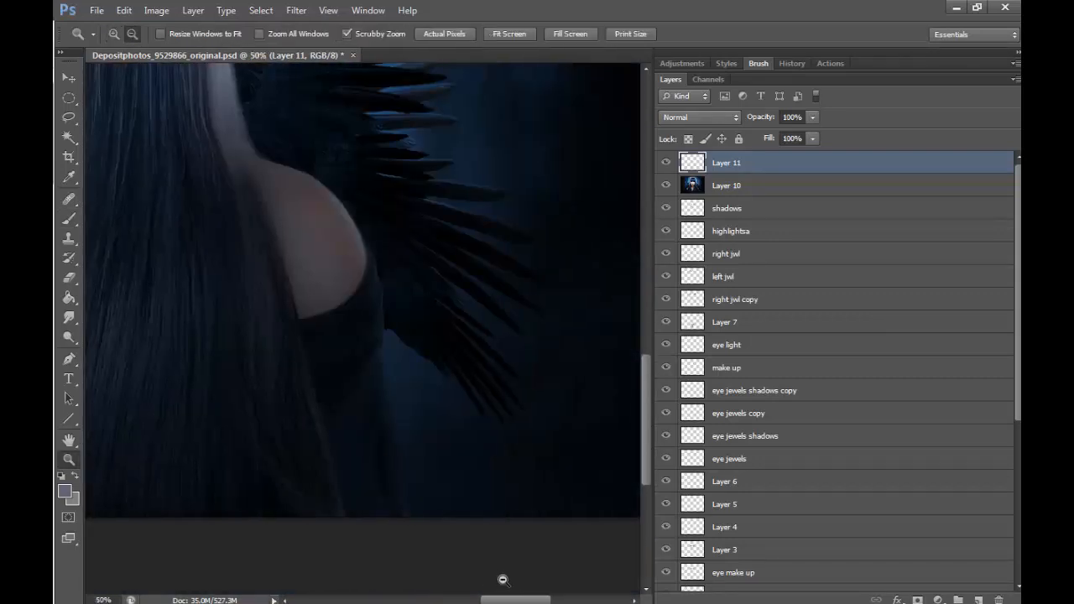
pyautogui.click(293, 195)
pyautogui.click(293, 194)
pyautogui.click(293, 194)
pyautogui.press('b')
pyautogui.keyDown('alt'); pyautogui.click(222, 166); pyautogui.keyUp('alt')
pyautogui.moveTo(168, 145); pyautogui.dragTo(240, 164)
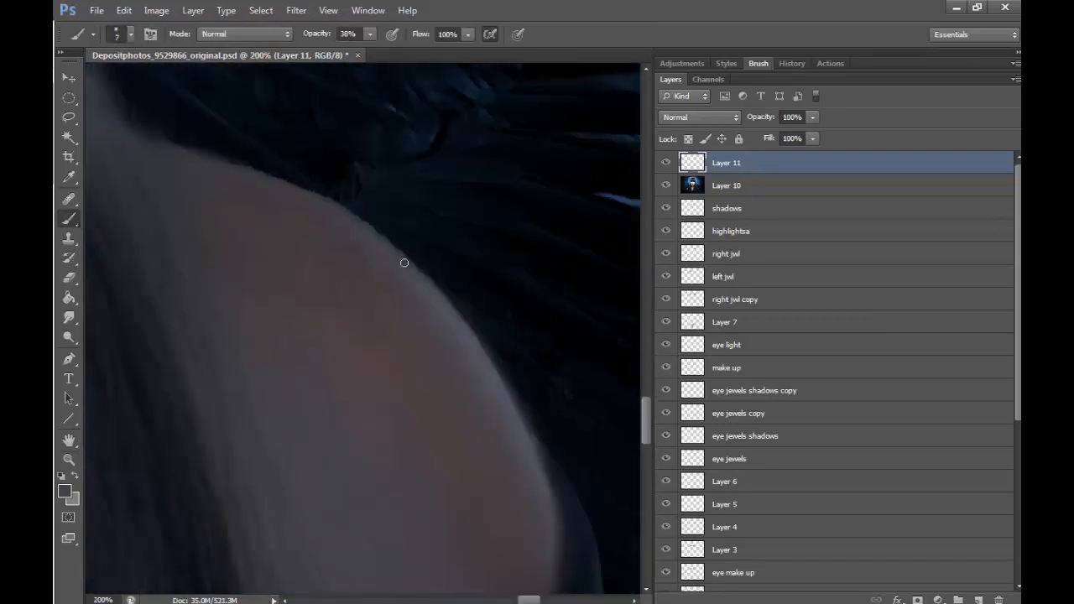
pyautogui.moveTo(404, 262); pyautogui.dragTo(377, 232)
pyautogui.keyDown('alt'); pyautogui.click(306, 221); pyautogui.keyUp('alt')
pyautogui.moveTo(204, 158); pyautogui.dragTo(378, 240)
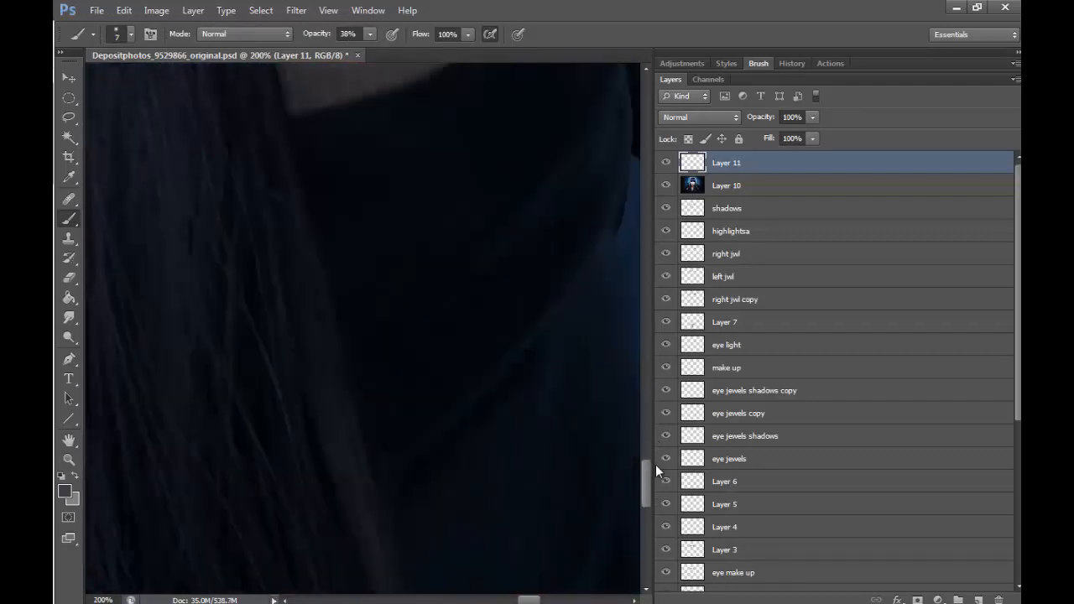
# - Heal the dark mark at the left edge of the neck on Layer 10 with a 100 px Healing Brush
pyautogui.press('z')
pyautogui.hotkey('ctrl', '0')
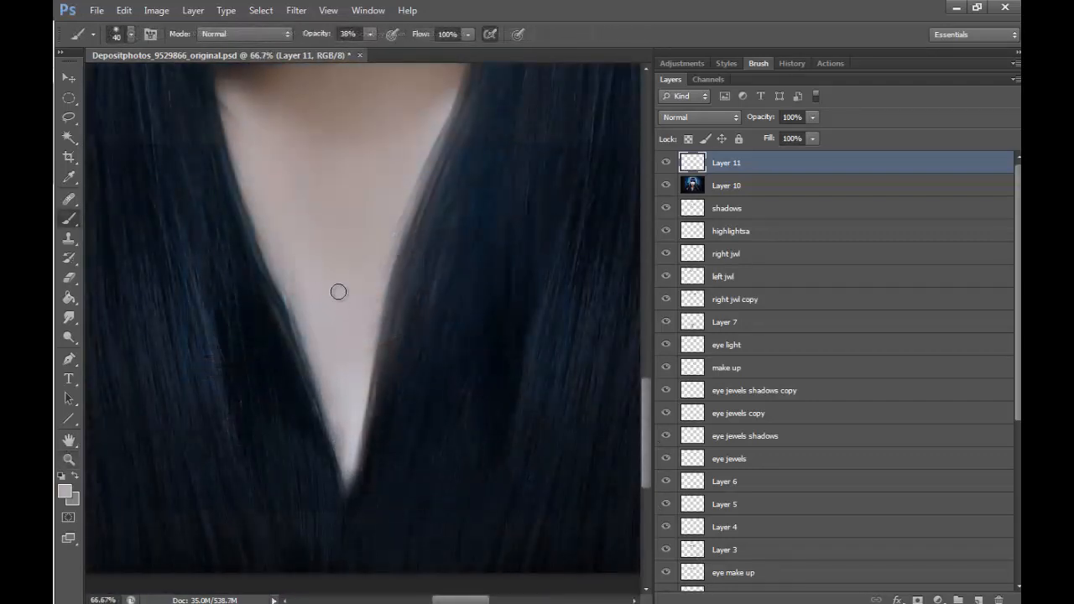
pyautogui.moveTo(644, 402); pyautogui.dragTo(644, 356)
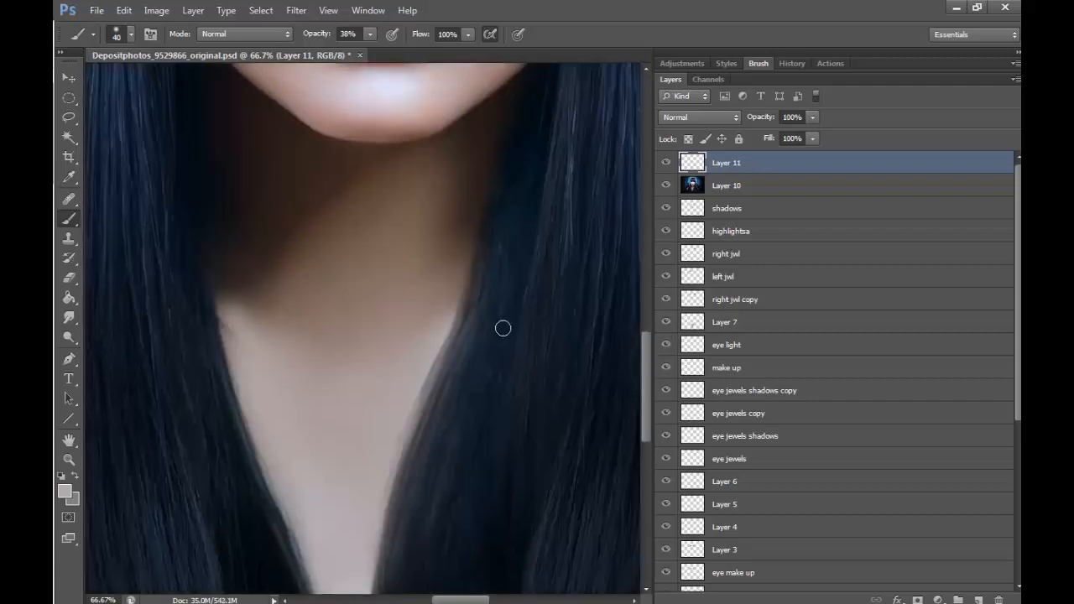
pyautogui.moveTo(69, 199); pyautogui.dragTo(119, 210)
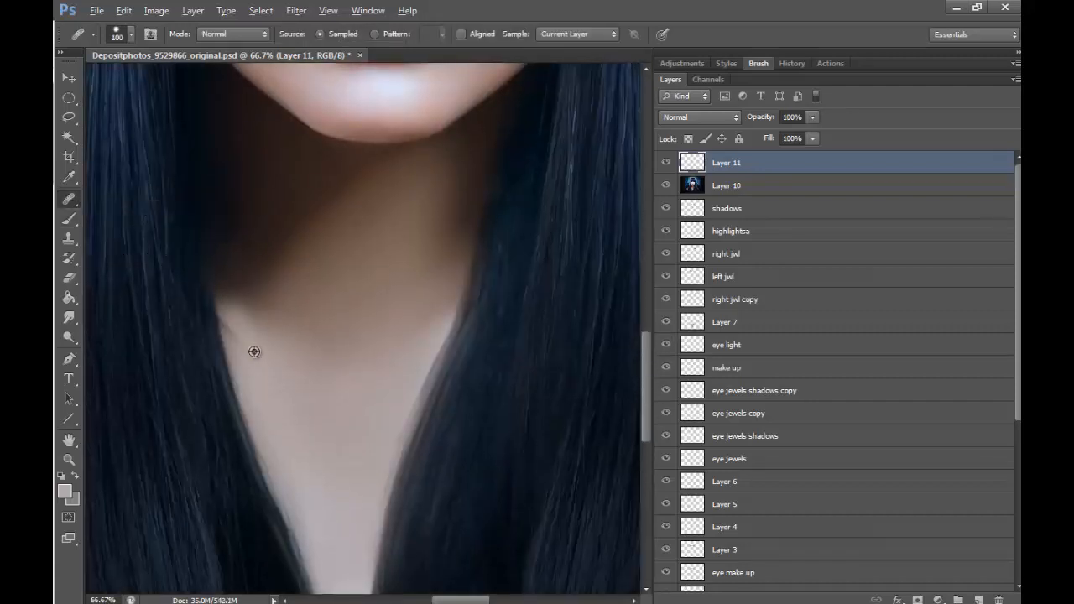
pyautogui.click(761, 193)
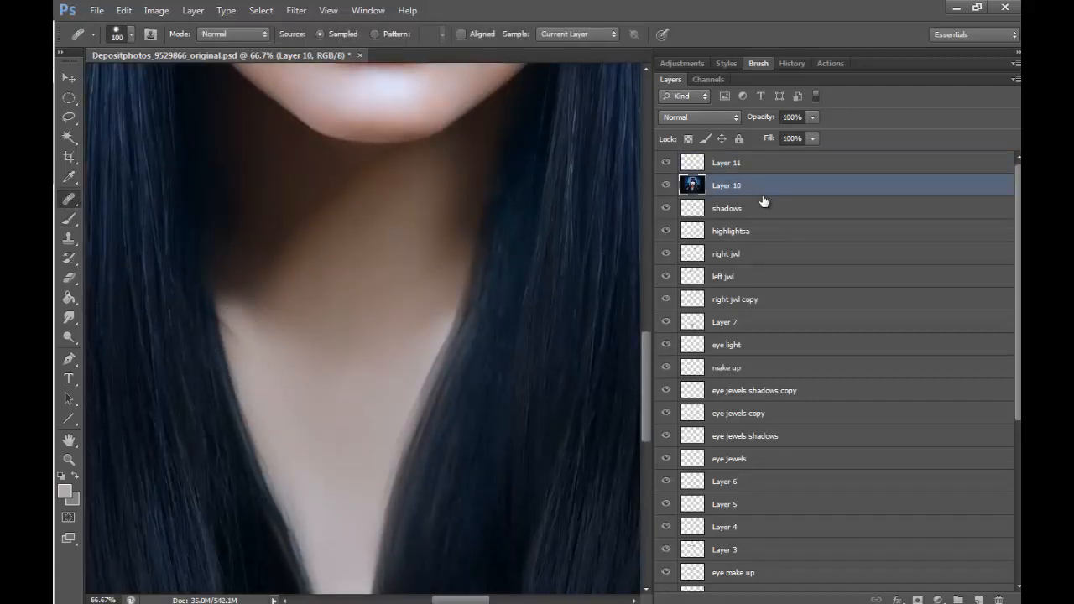
pyautogui.keyDown('alt'); pyautogui.click(245, 333); pyautogui.keyUp('alt')
pyautogui.moveTo(225, 320); pyautogui.dragTo(232, 338)
# - Lighten the lower chin on Layer 11 with a 100 px brush at 38% opacity in a sampled light skin tone
pyautogui.press('b')
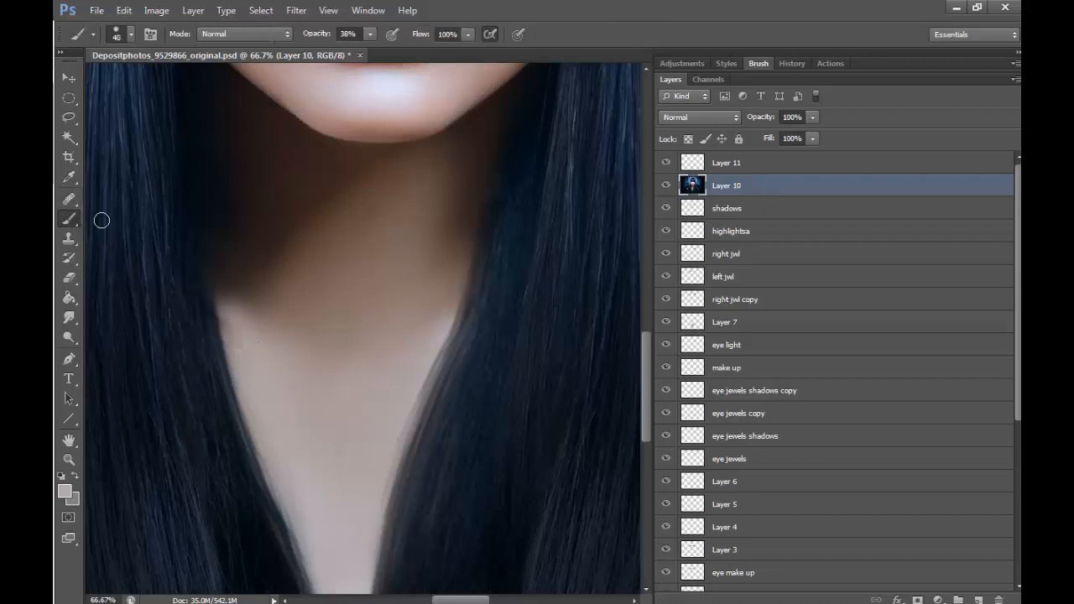
pyautogui.hotkey('alt', ']')
pyautogui.moveTo(645, 373)
pyautogui.mouseDown()
pyautogui.moveTo(659, 256)
pyautogui.moveTo(646, 268)
pyautogui.mouseUp()
pyautogui.press(']')
pyautogui.press(']')
pyautogui.press(']')
pyautogui.press(']')
pyautogui.press(']')
pyautogui.press(']')
pyautogui.press(']')
pyautogui.press(']')
pyautogui.keyDown('alt'); pyautogui.click(411, 541); pyautogui.keyUp('alt')
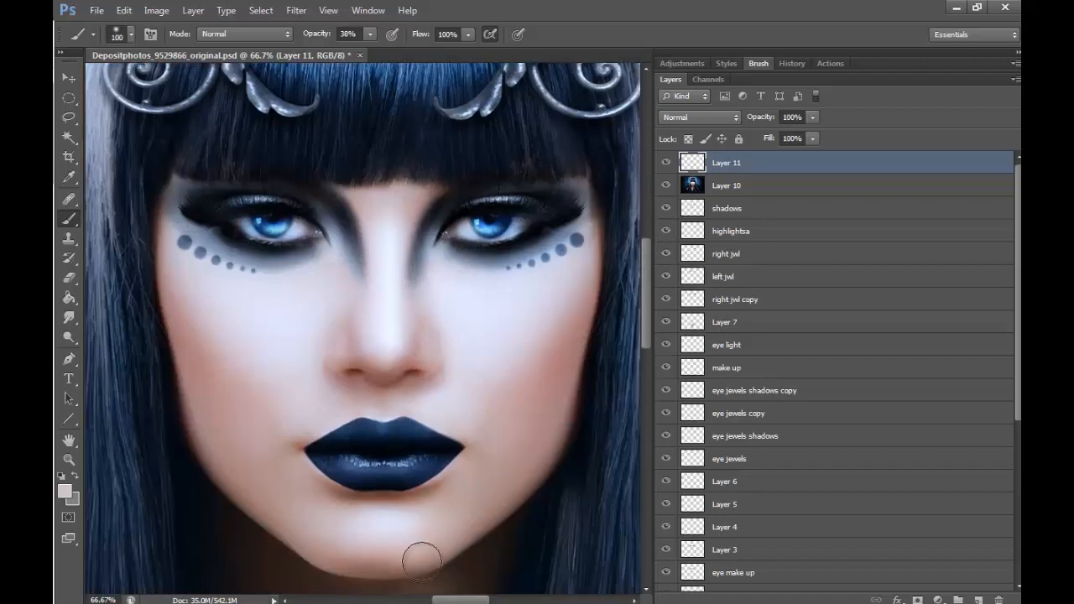
pyautogui.moveTo(422, 560); pyautogui.dragTo(370, 565)
# - View the whole portrait and merge the Layer 11 retouching down into Layer 10
pyautogui.moveTo(646, 299); pyautogui.dragTo(645, 328)
pyautogui.click(68, 460)
pyautogui.keyDown('alt'); pyautogui.click(420, 209); pyautogui.keyUp('alt')
pyautogui.keyDown('alt'); pyautogui.click(420, 209); pyautogui.keyUp('alt')
pyautogui.keyDown('alt'); pyautogui.click(420, 209); pyautogui.keyUp('alt')
pyautogui.keyDown('alt'); pyautogui.click(420, 209); pyautogui.keyUp('alt')
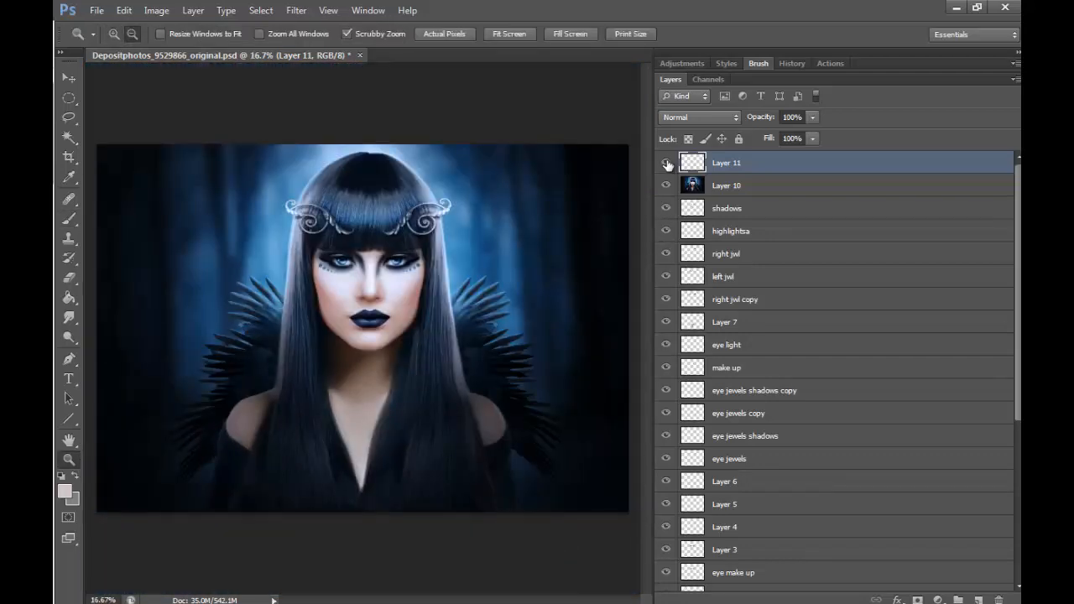
pyautogui.click(193, 10)
pyautogui.click(340, 462)
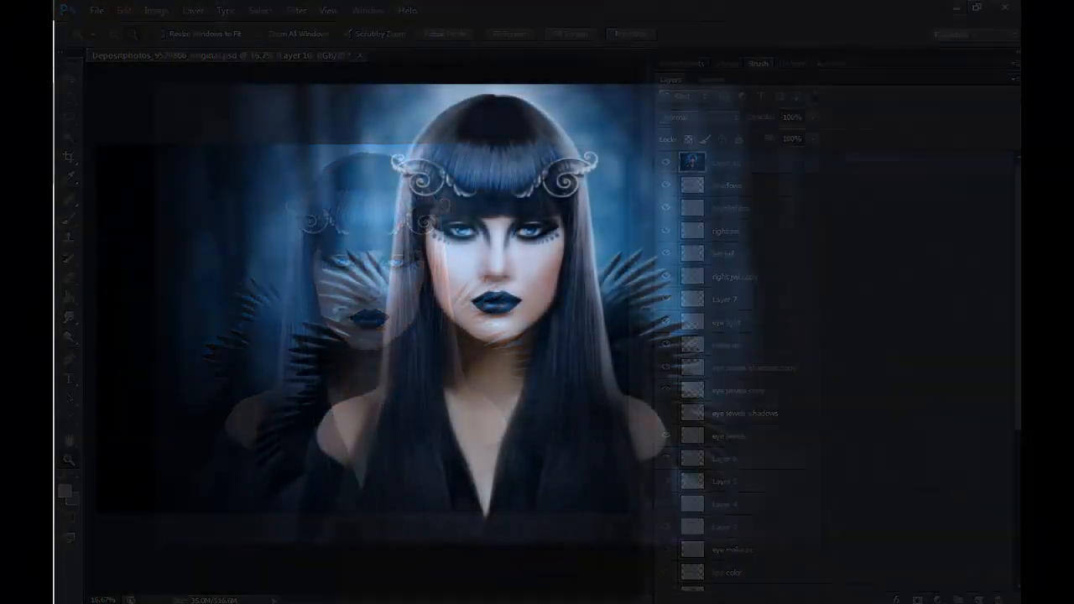